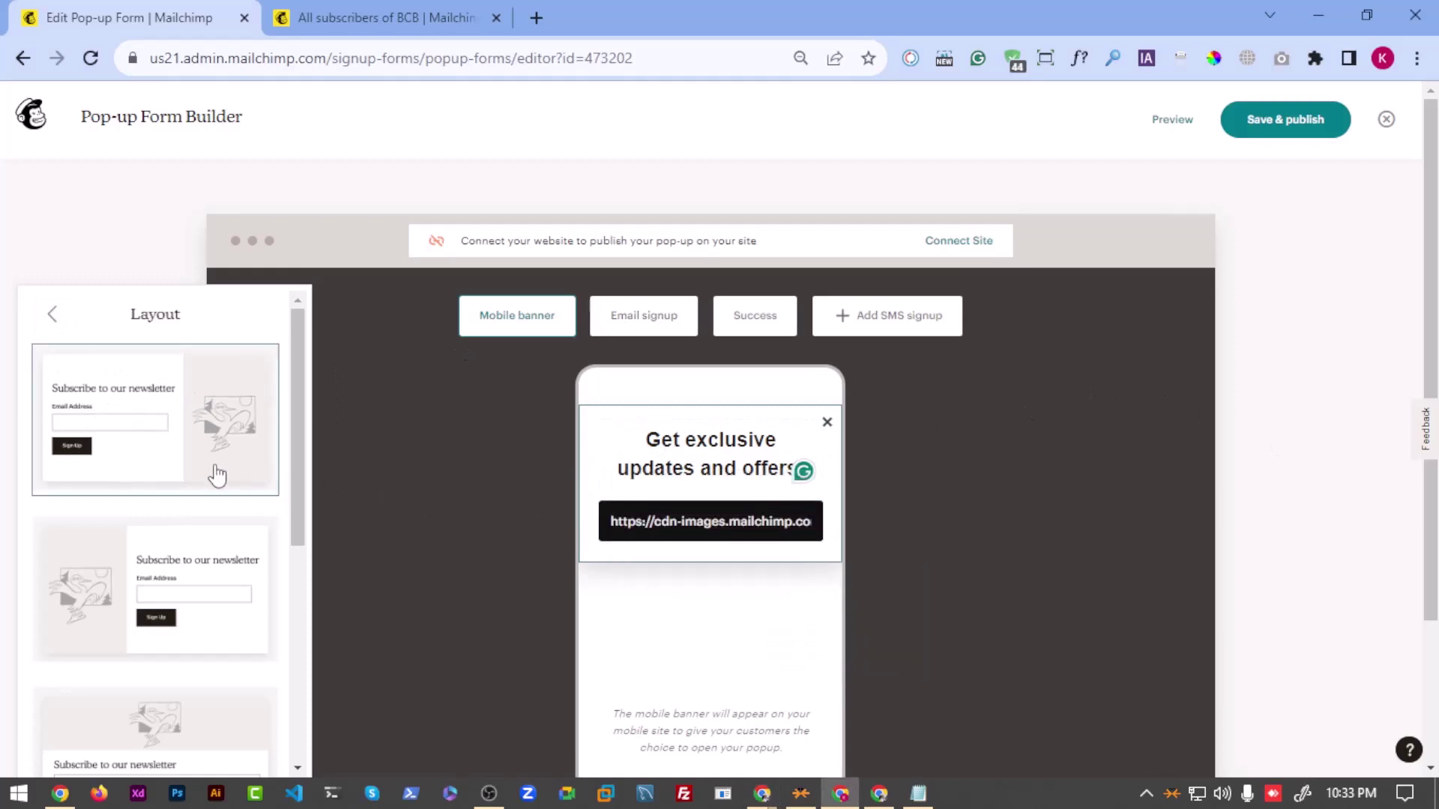
Step: Select the pop-up's heading and Subscribe button, then begin connecting a site to publish it
{"action": "left_click", "coordinate": [51, 314]}
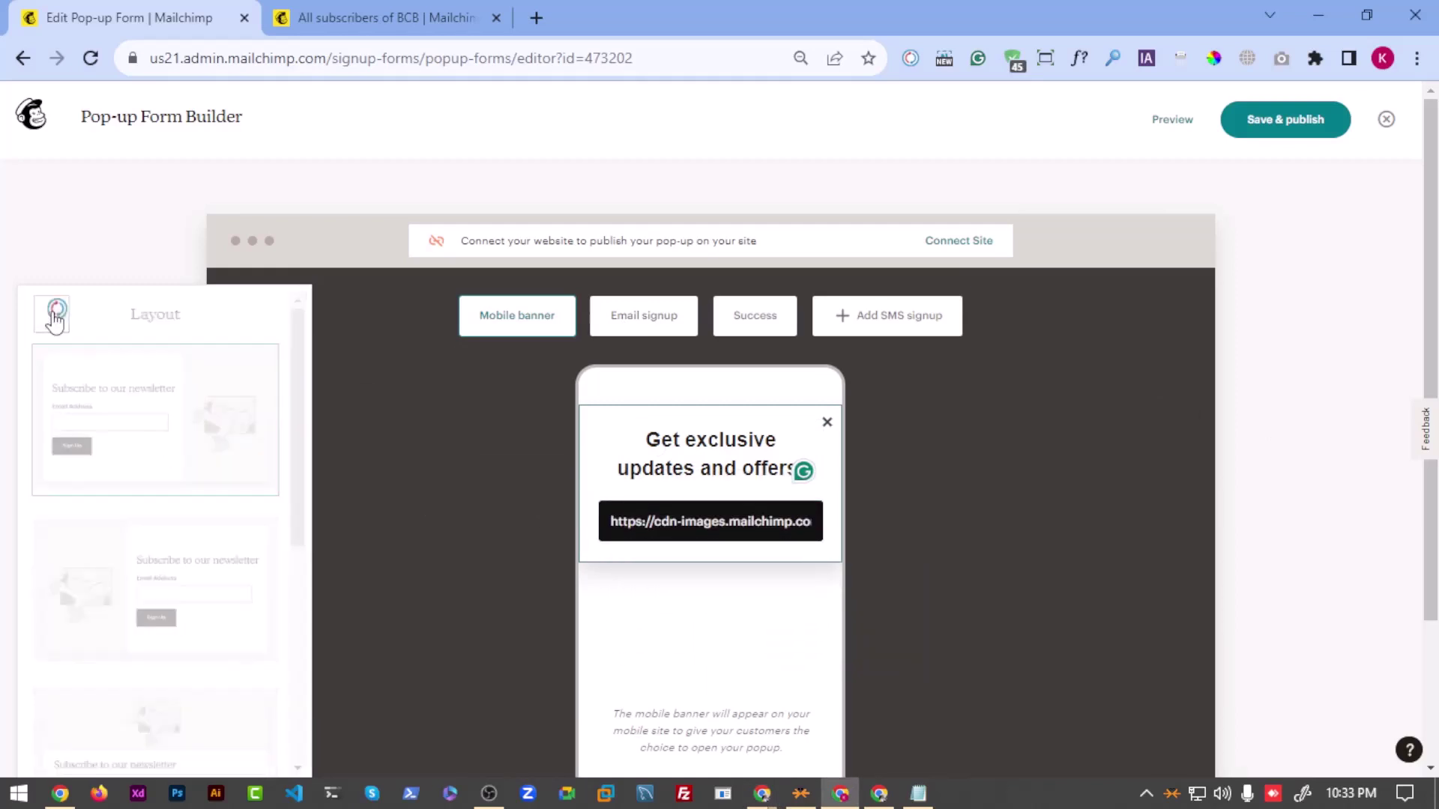
{"action": "left_click", "coordinate": [817, 433]}
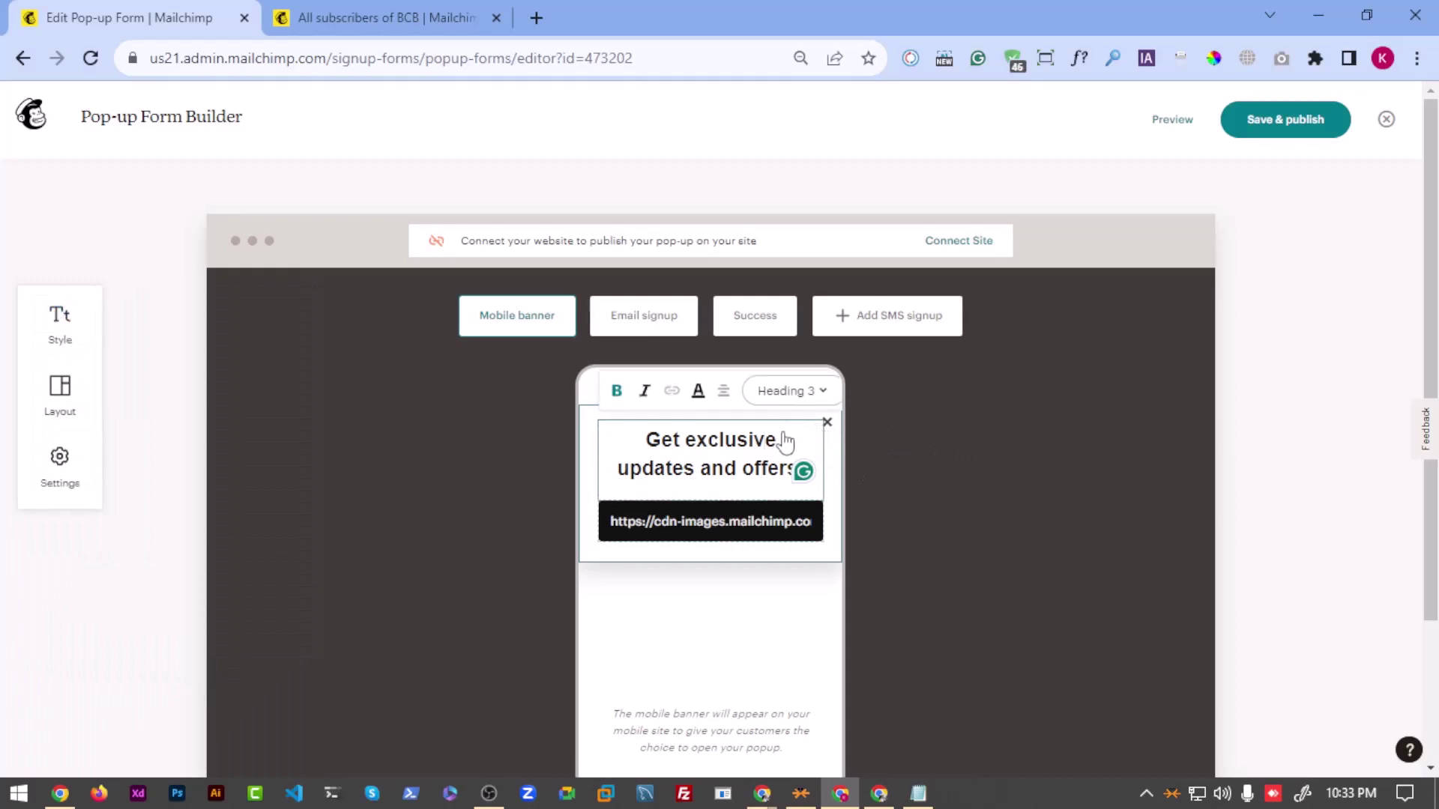
{"action": "left_click", "coordinate": [687, 519]}
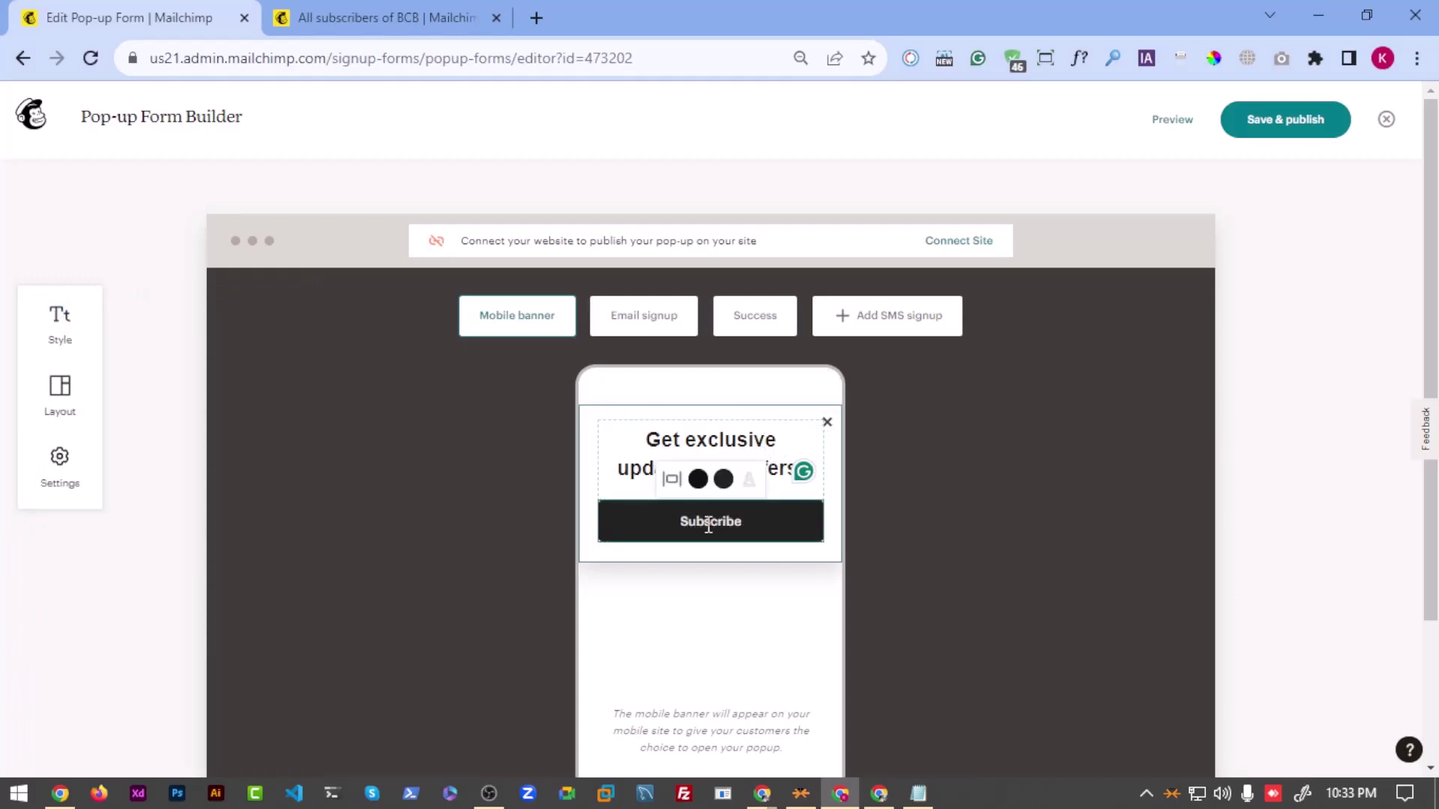
{"action": "double_click", "coordinate": [700, 521]}
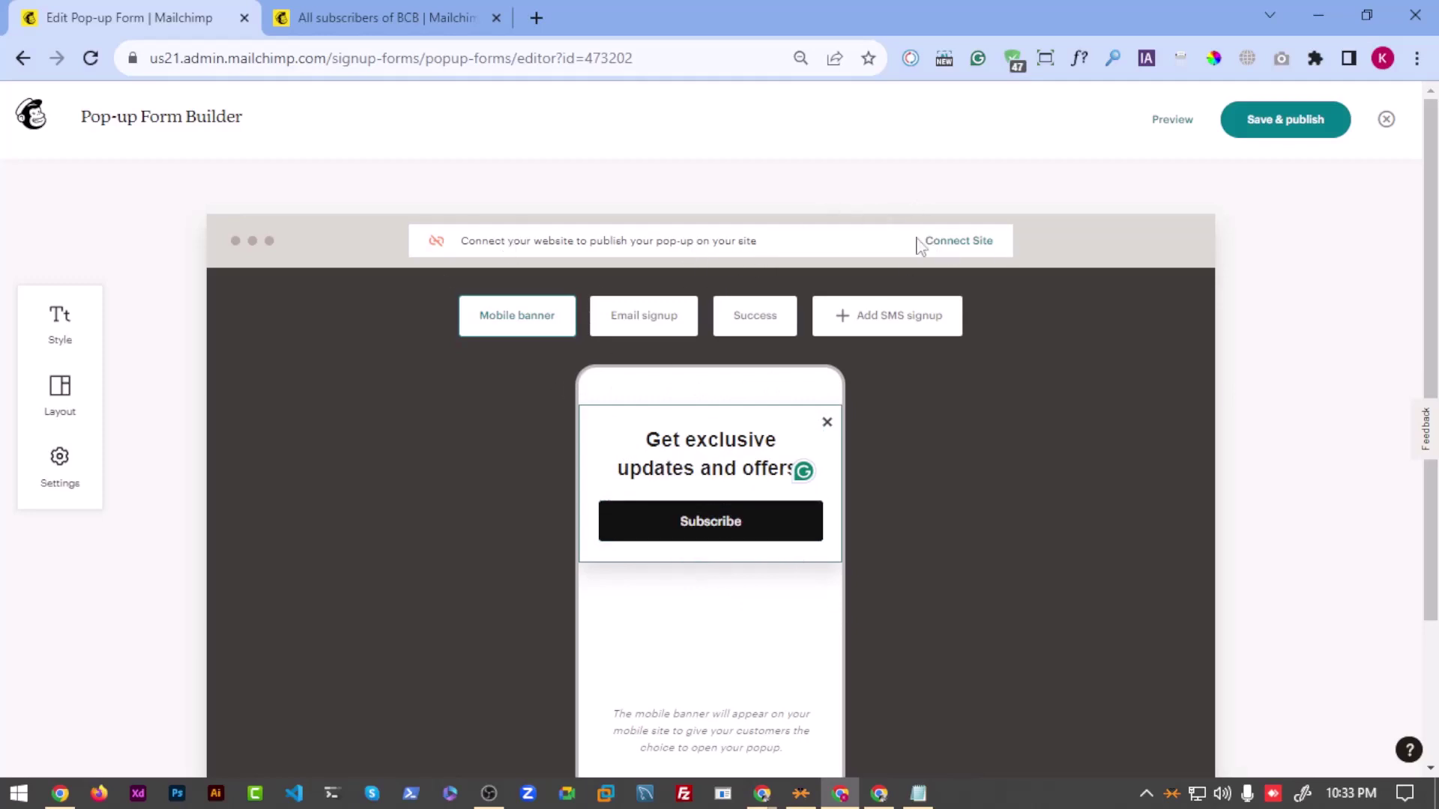
{"action": "left_click", "coordinate": [943, 241]}
Step: Paste social.joydevs.com as the website URL, accept the connected-site terms, and generate the code
{"action": "left_click", "coordinate": [598, 458]}
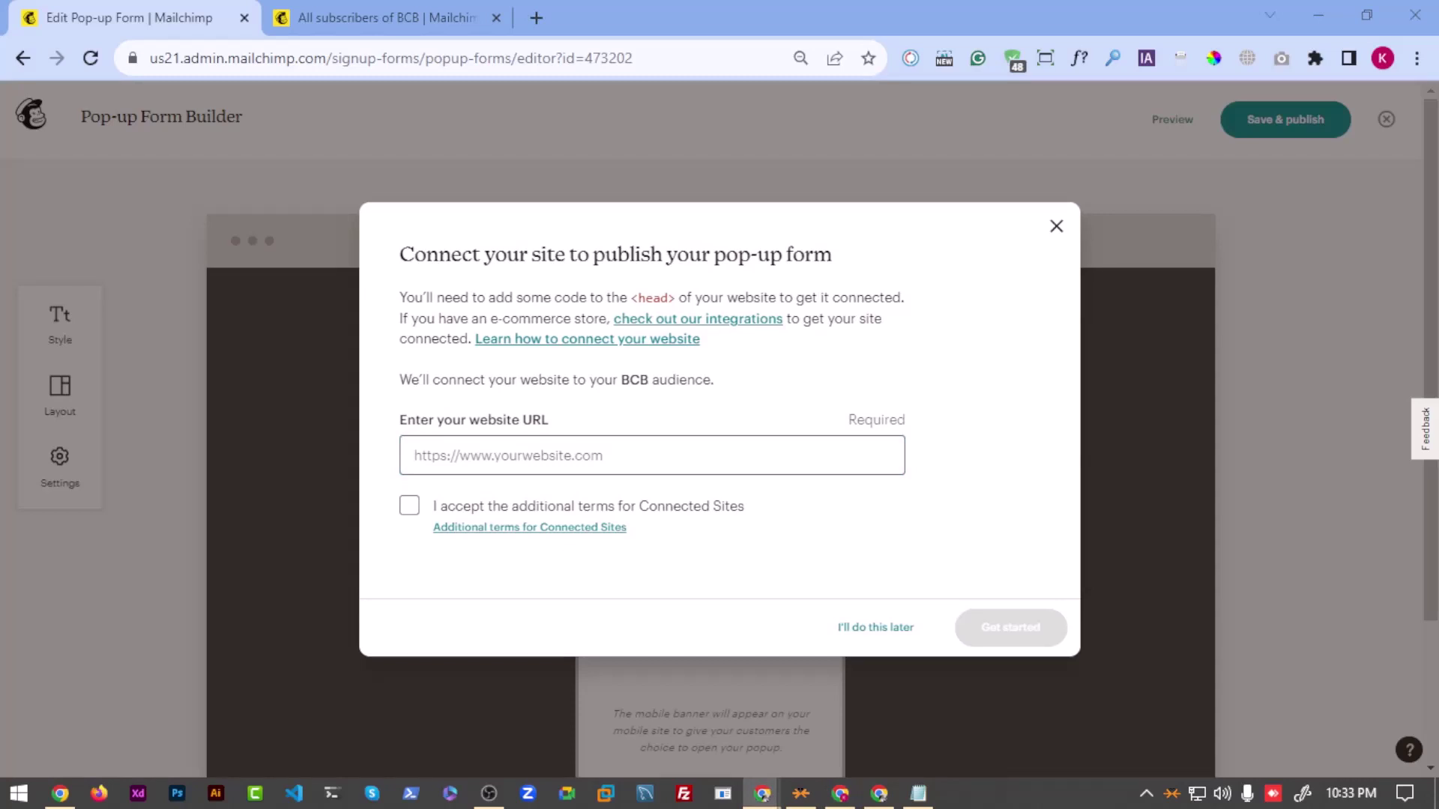
{"action": "left_click", "coordinate": [505, 455]}
{"action": "type", "text": "https://social.joydevs.com/"}
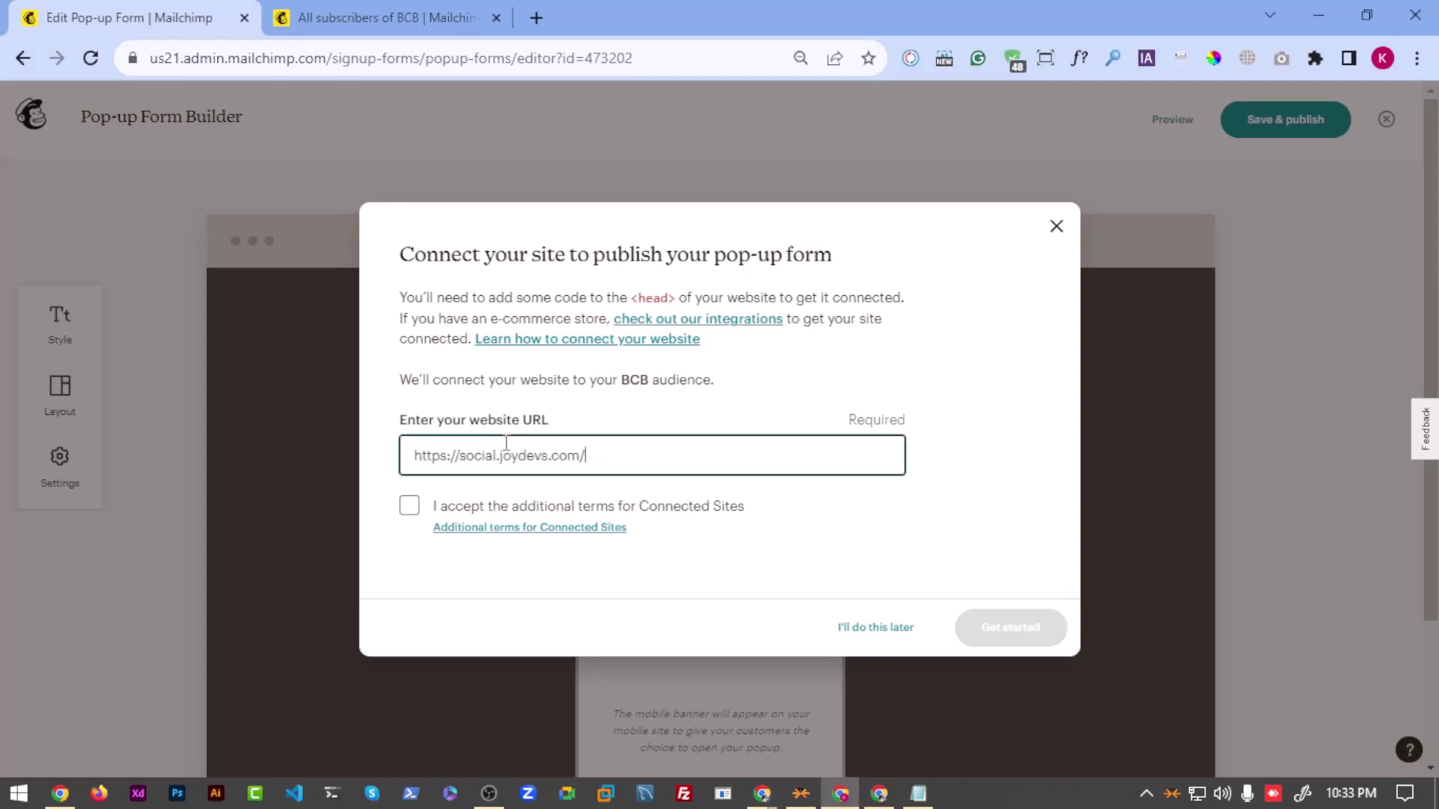
{"action": "left_click", "coordinate": [627, 587]}
{"action": "left_click", "coordinate": [410, 507]}
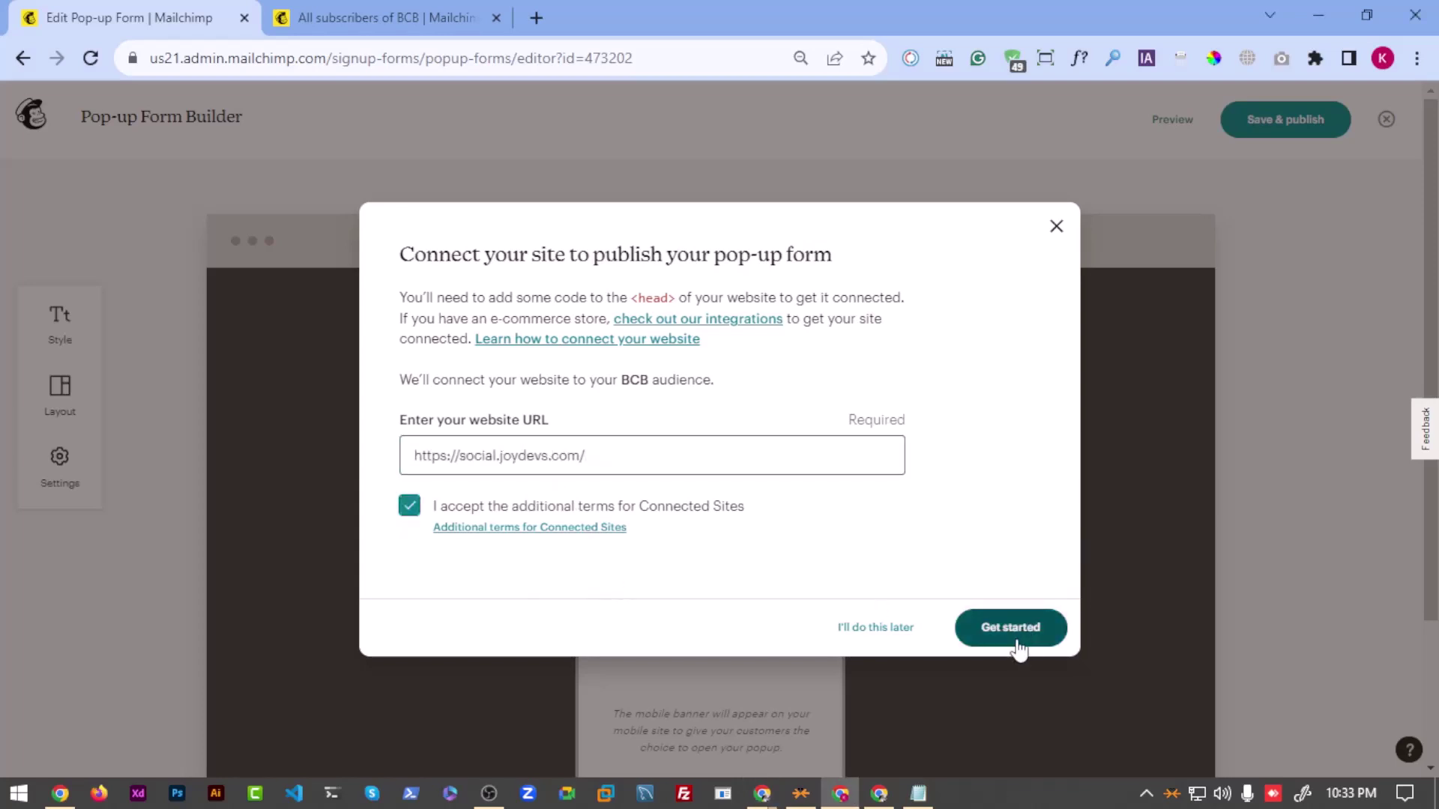
{"action": "left_click", "coordinate": [1021, 630]}
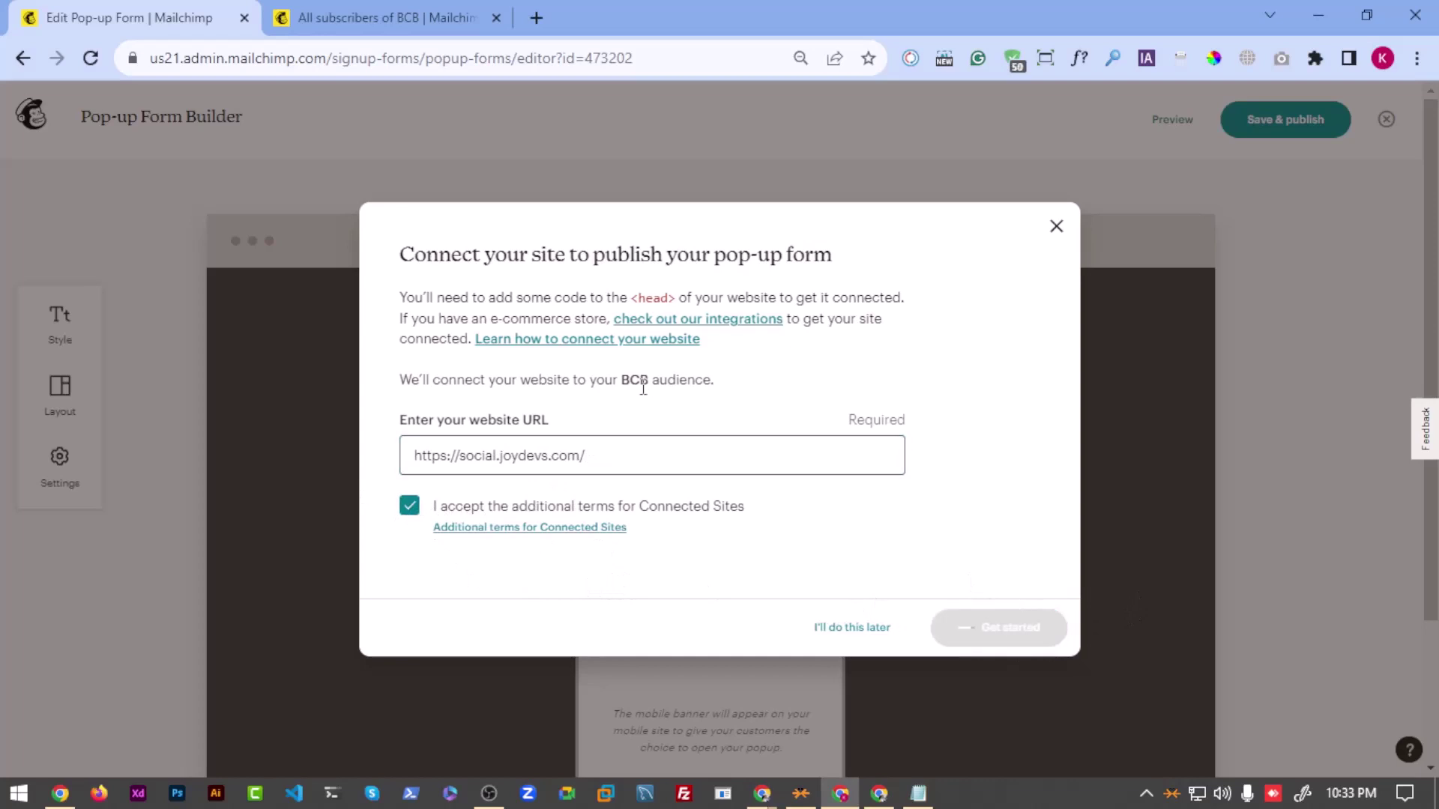
Step: Select the generated pop-up script and copy it to the clipboard
{"action": "left_click", "coordinate": [533, 498]}
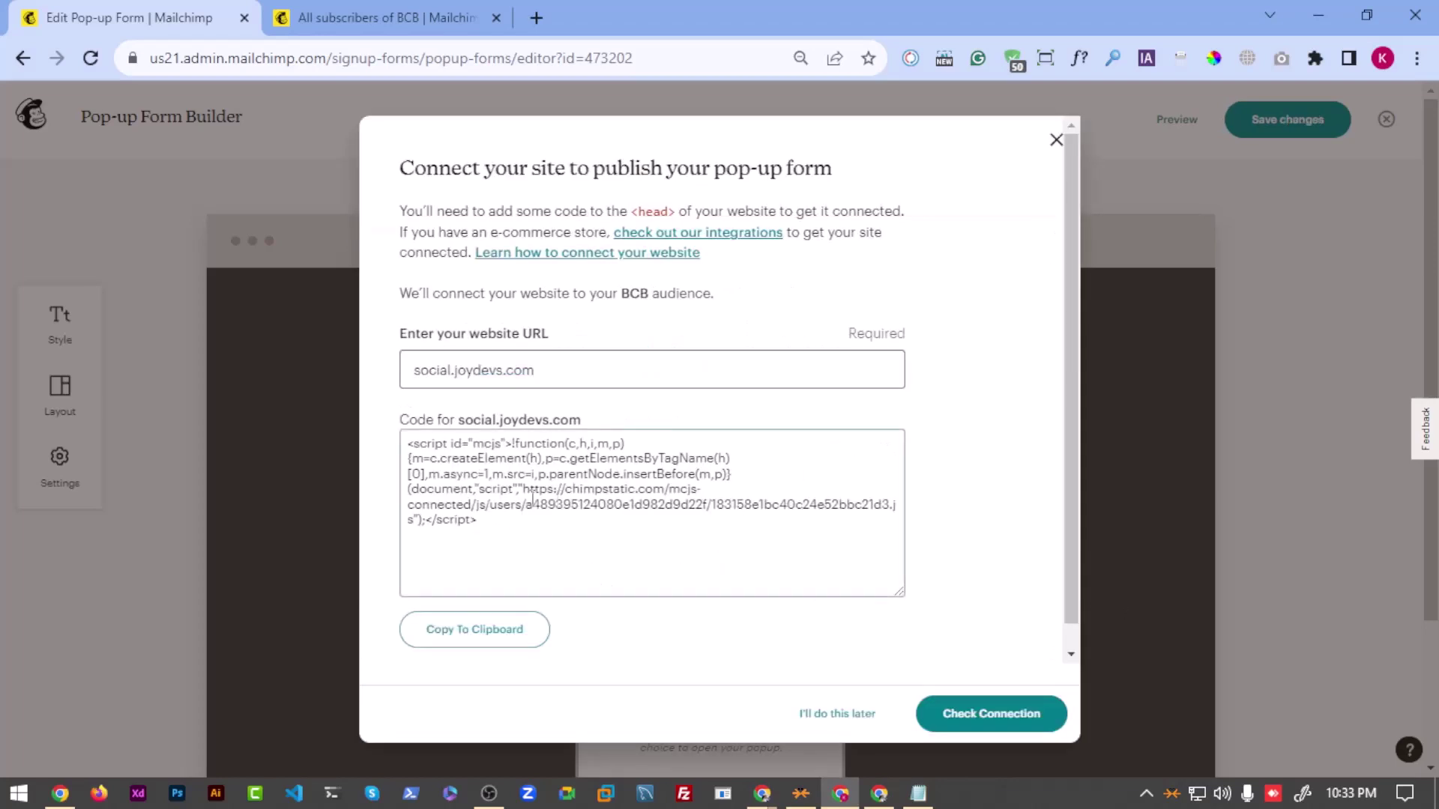
{"action": "left_click_drag", "start_coordinate": [503, 527], "coordinate": [404, 440]}
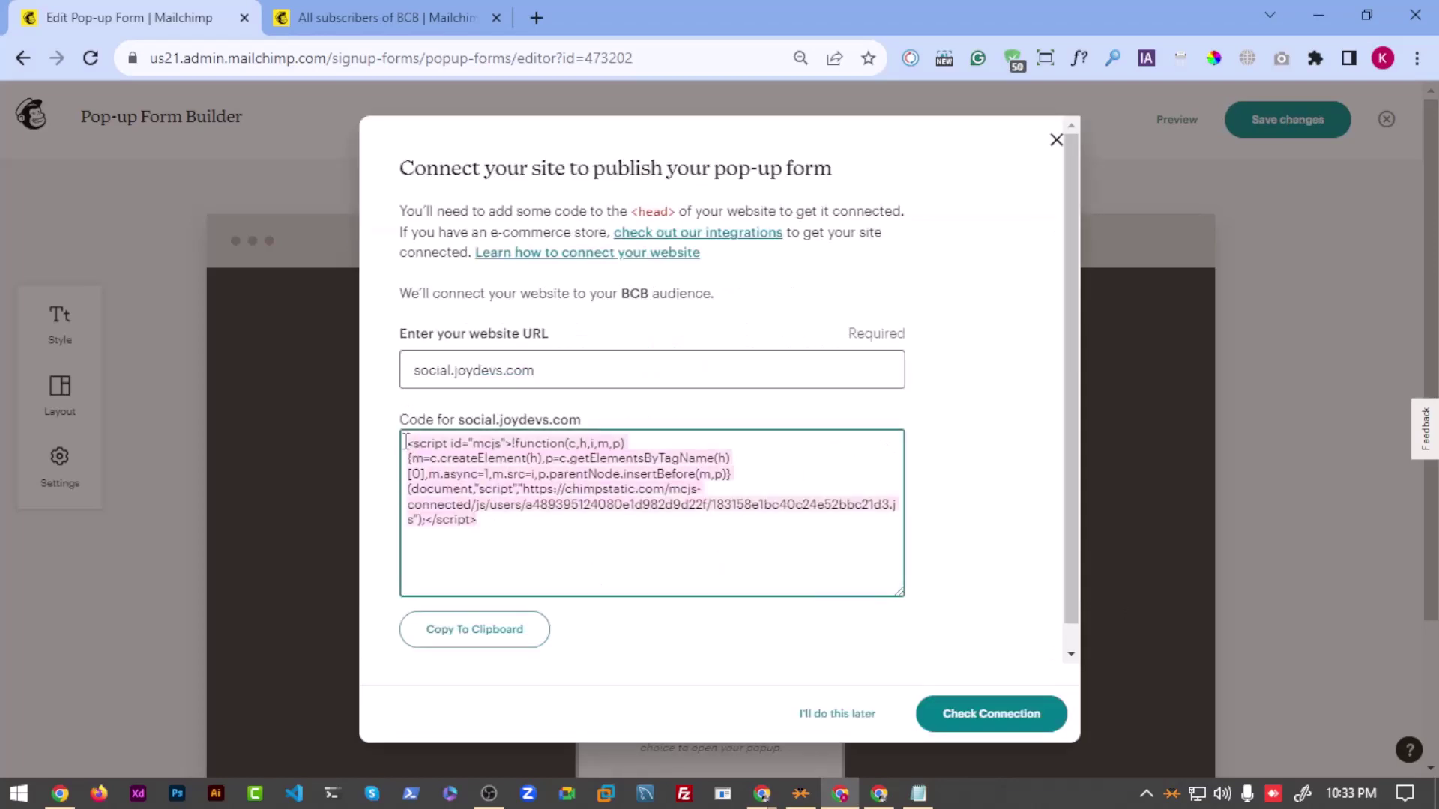
{"action": "left_click", "coordinate": [481, 641]}
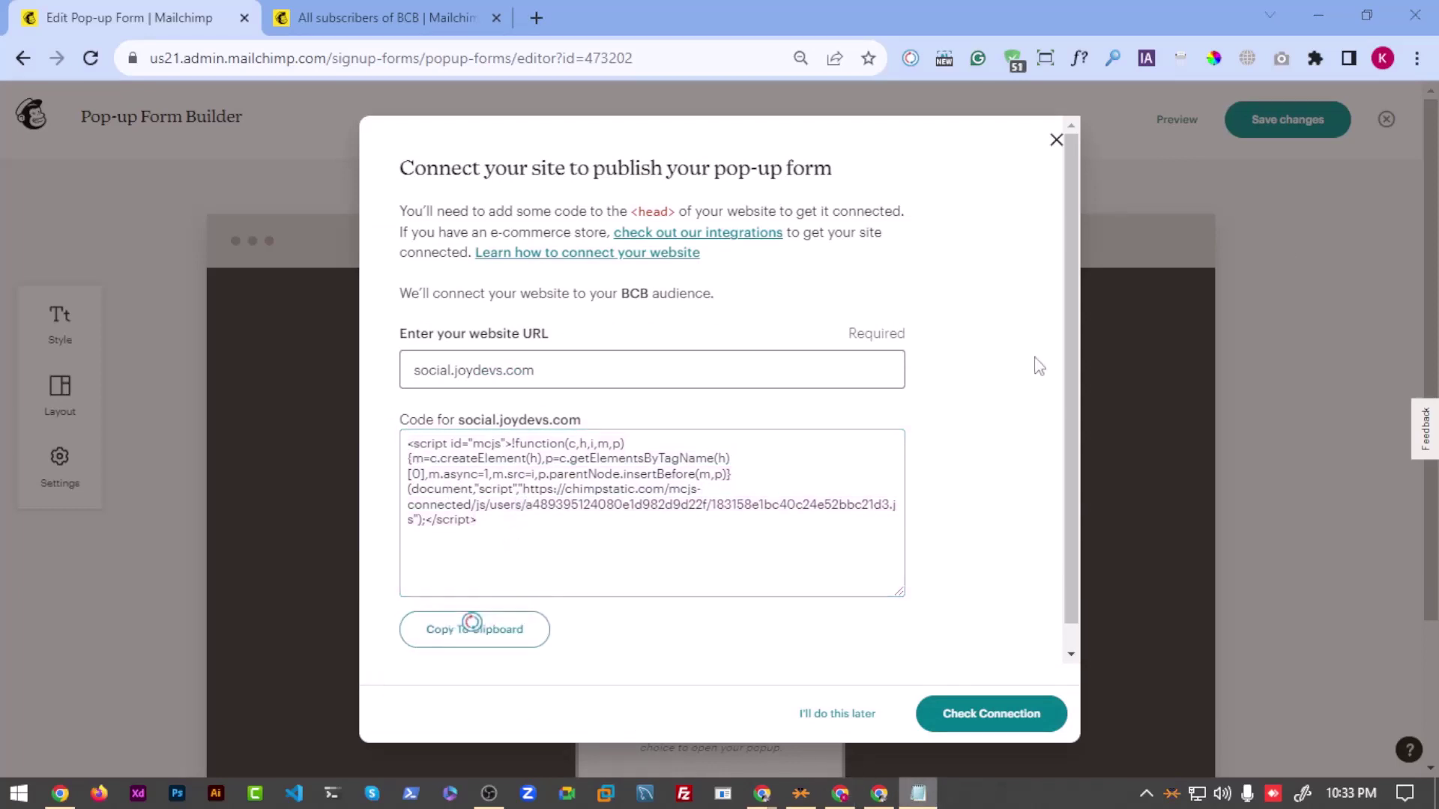
Step: Paste the Mailchimp pop-up script below the existing notes in Notepad
{"action": "left_click", "coordinate": [918, 794]}
{"action": "left_click_drag", "start_coordinate": [829, 86], "coordinate": [397, 91]}
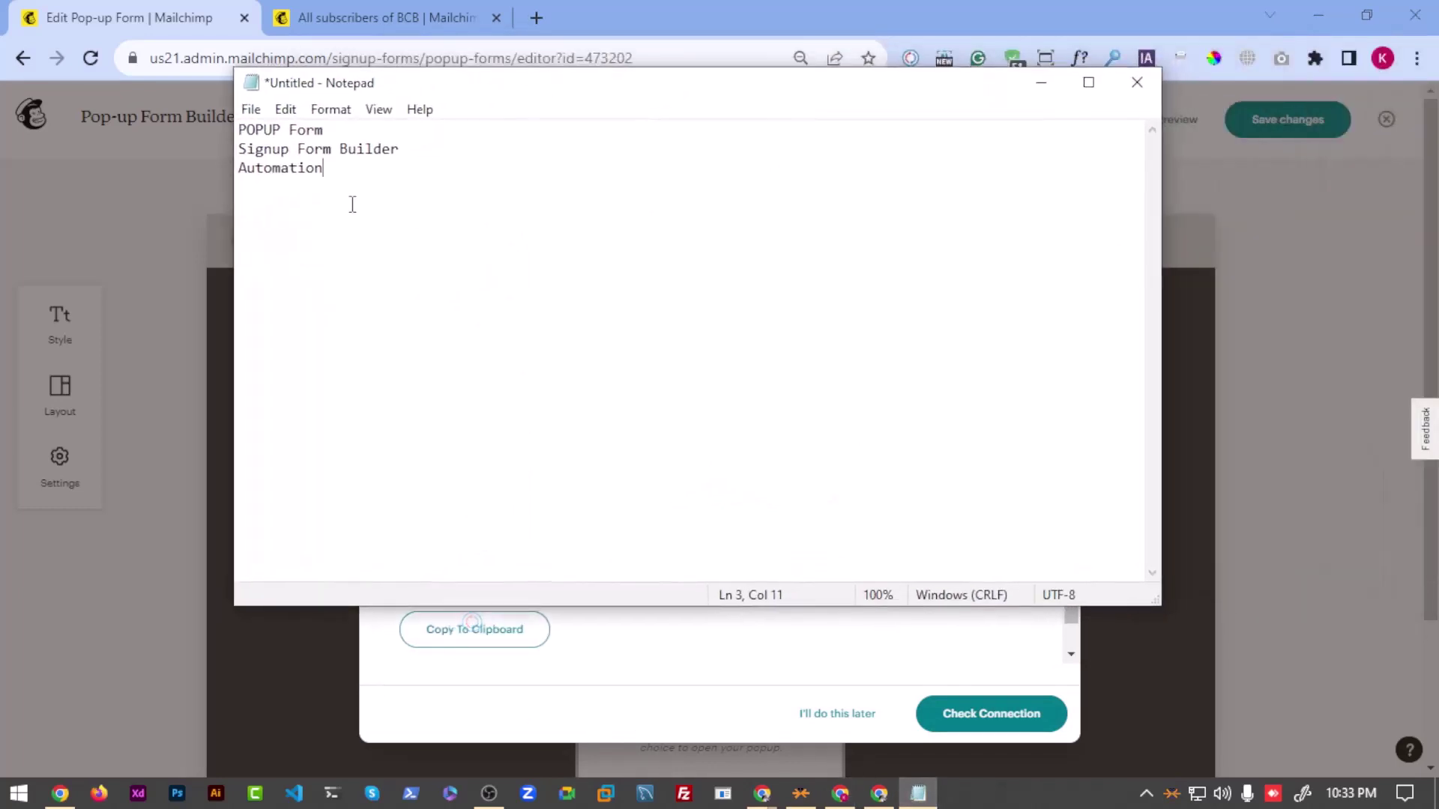
{"action": "key", "text": "ctrl+v"}
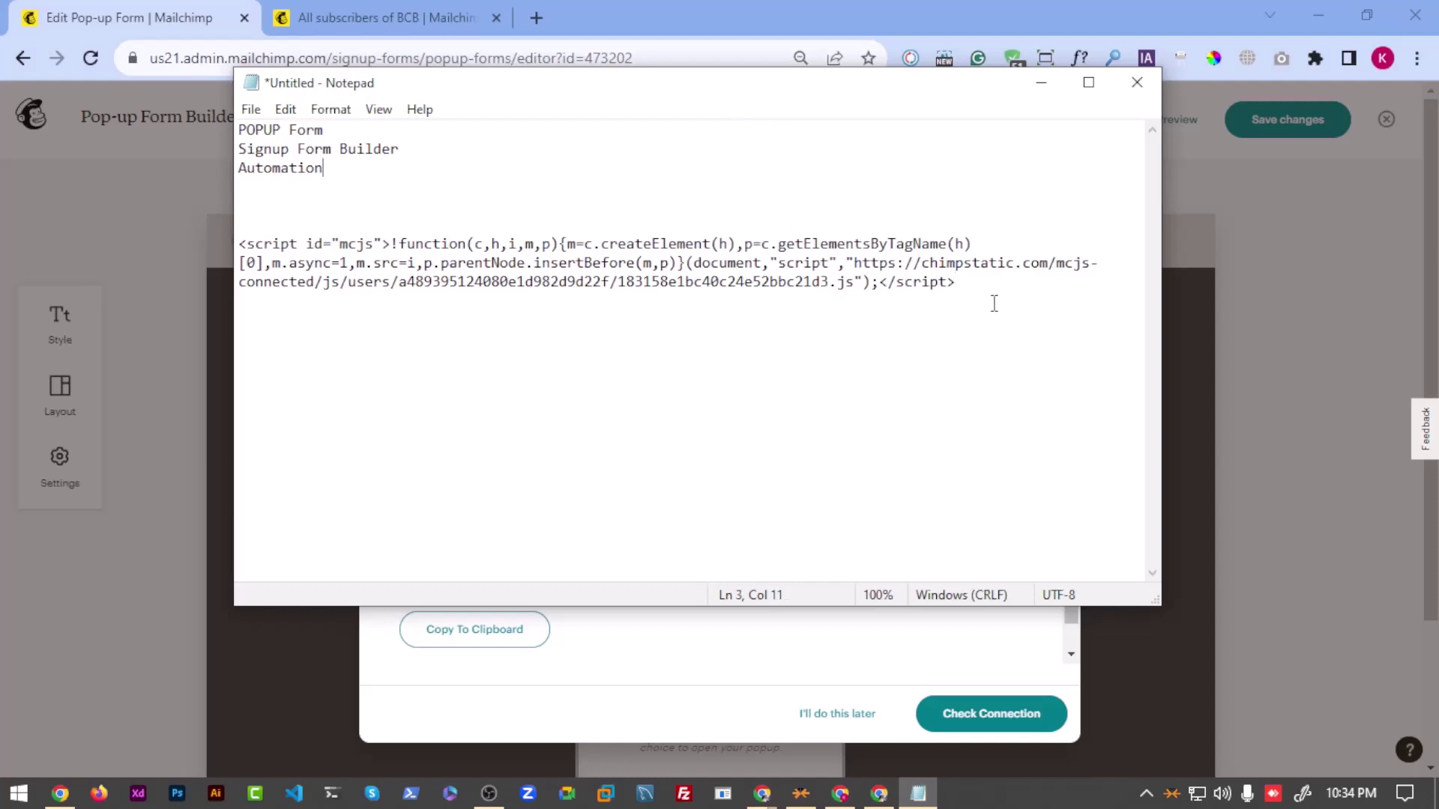
{"action": "left_click_drag", "start_coordinate": [1024, 268], "coordinate": [255, 285]}
{"action": "left_click", "coordinate": [724, 304]}
Step: Minimize Notepad and open a new Chrome window
{"action": "left_click", "coordinate": [1041, 82]}
{"action": "scroll", "coordinate": [698, 635], "scroll_direction": "down", "scroll_amount": 1}
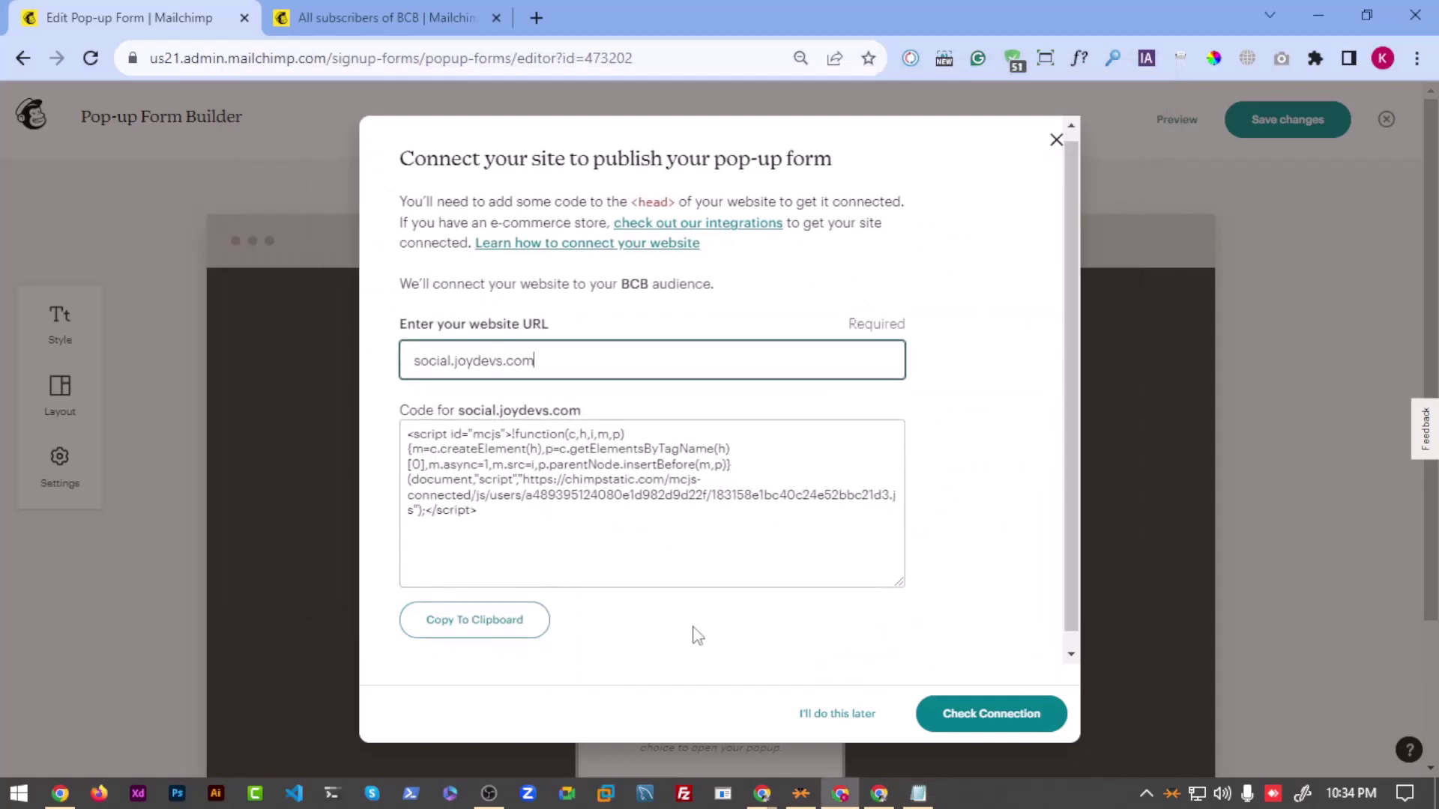
{"action": "left_click", "coordinate": [743, 445]}
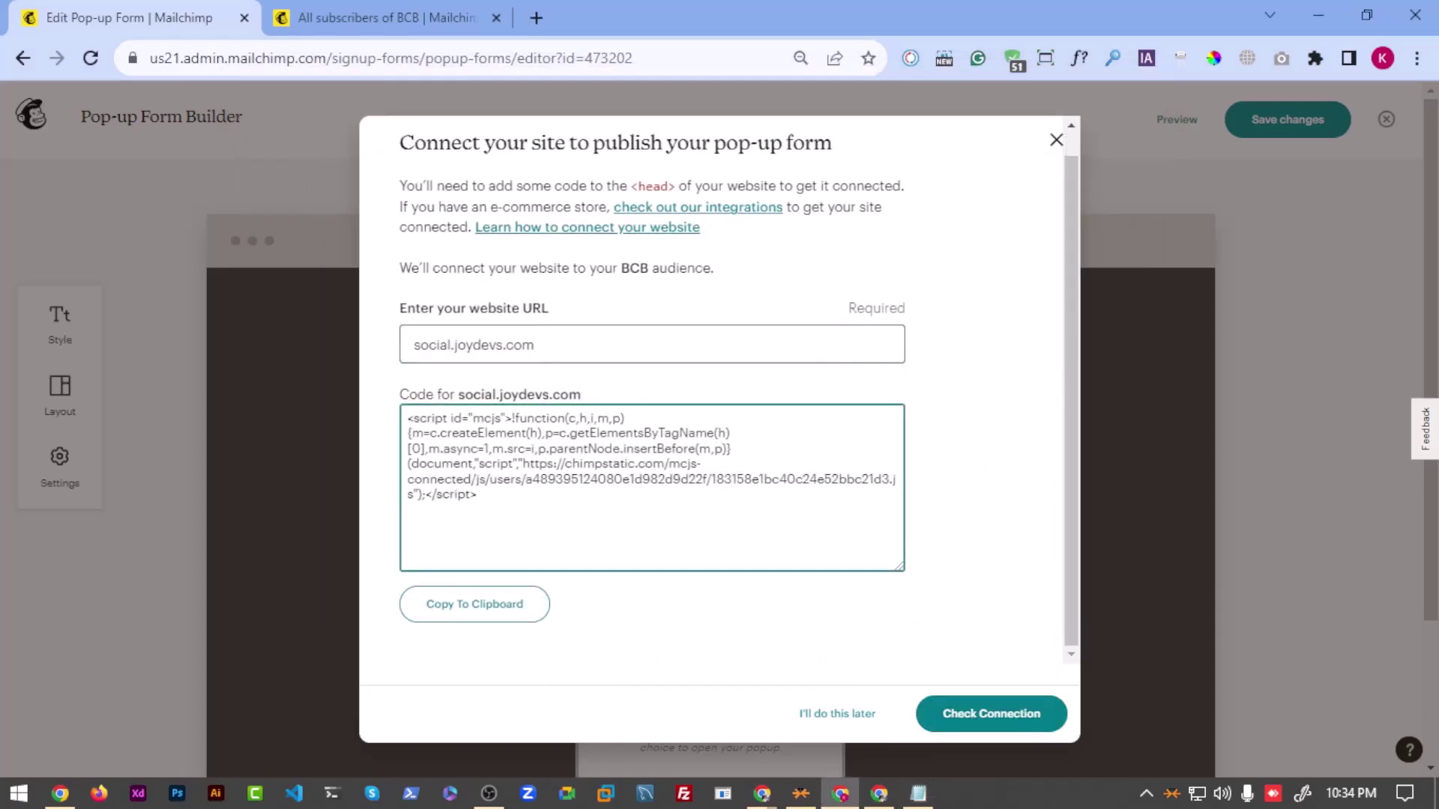
{"action": "key", "text": "ctrl+n"}
Step: Maximize the new window and load social.joydevs.com/wp-admin
{"action": "left_click_drag", "start_coordinate": [870, 83], "coordinate": [511, 1]}
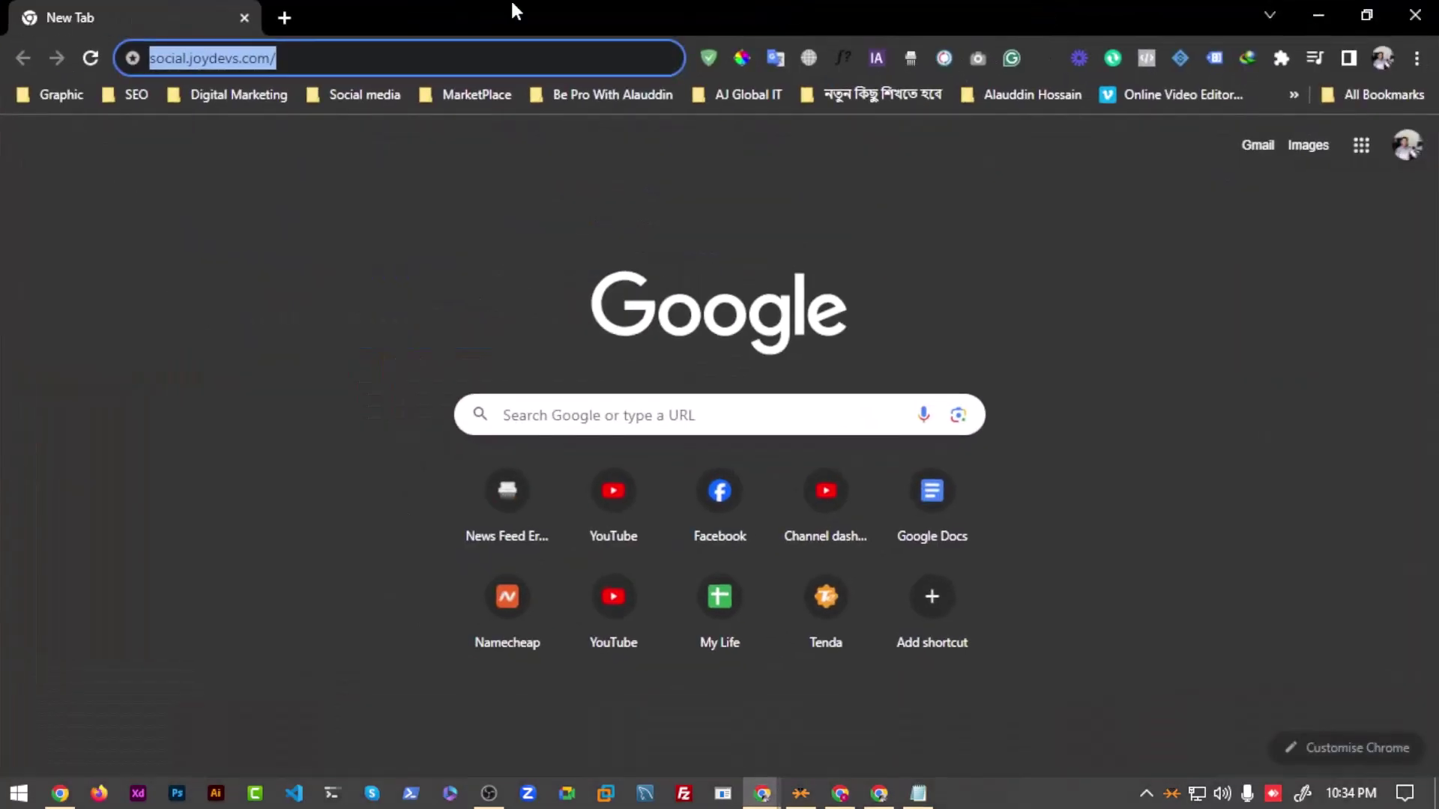
{"action": "left_click", "coordinate": [328, 44]}
{"action": "type", "text": "wp-admin"}
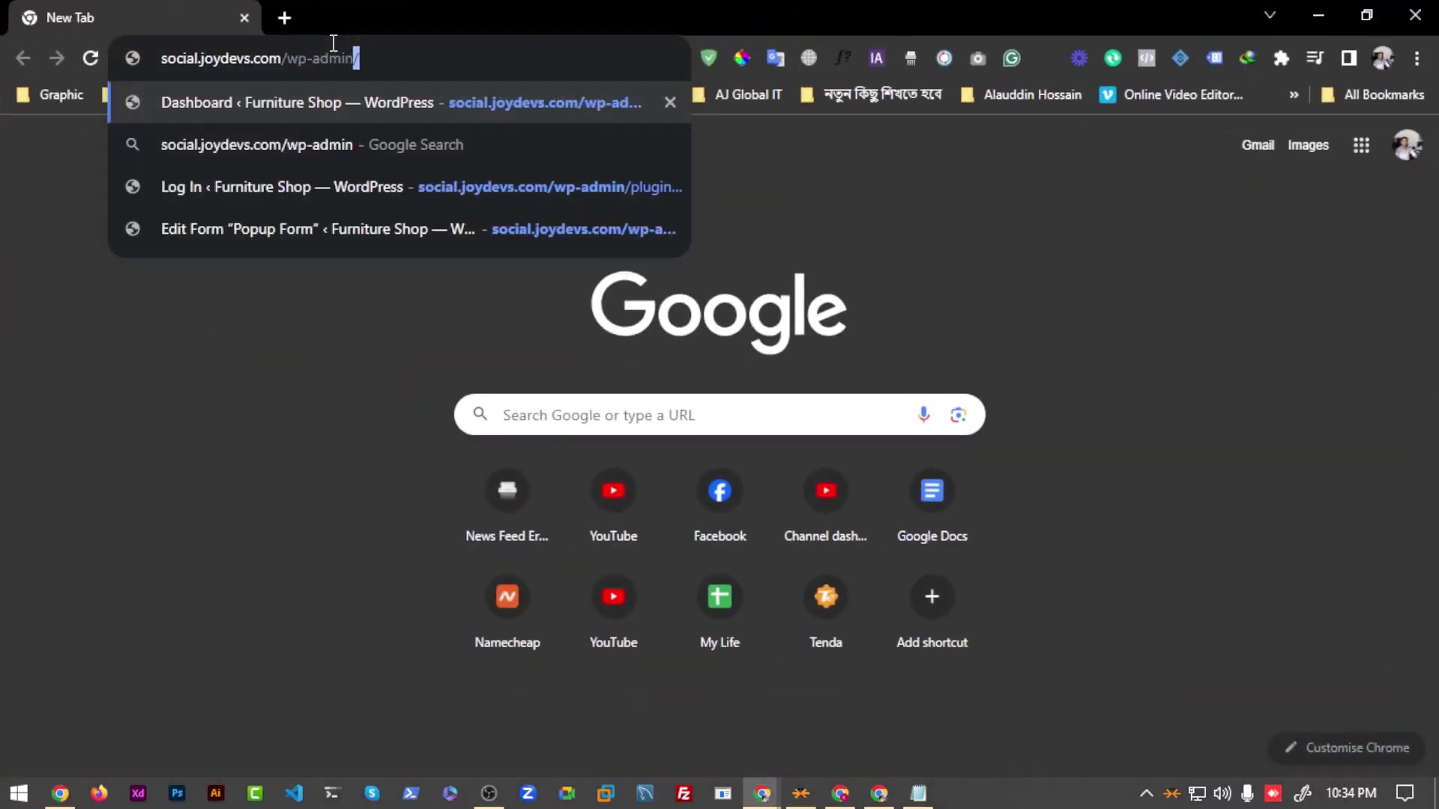
{"action": "key", "text": "Return"}
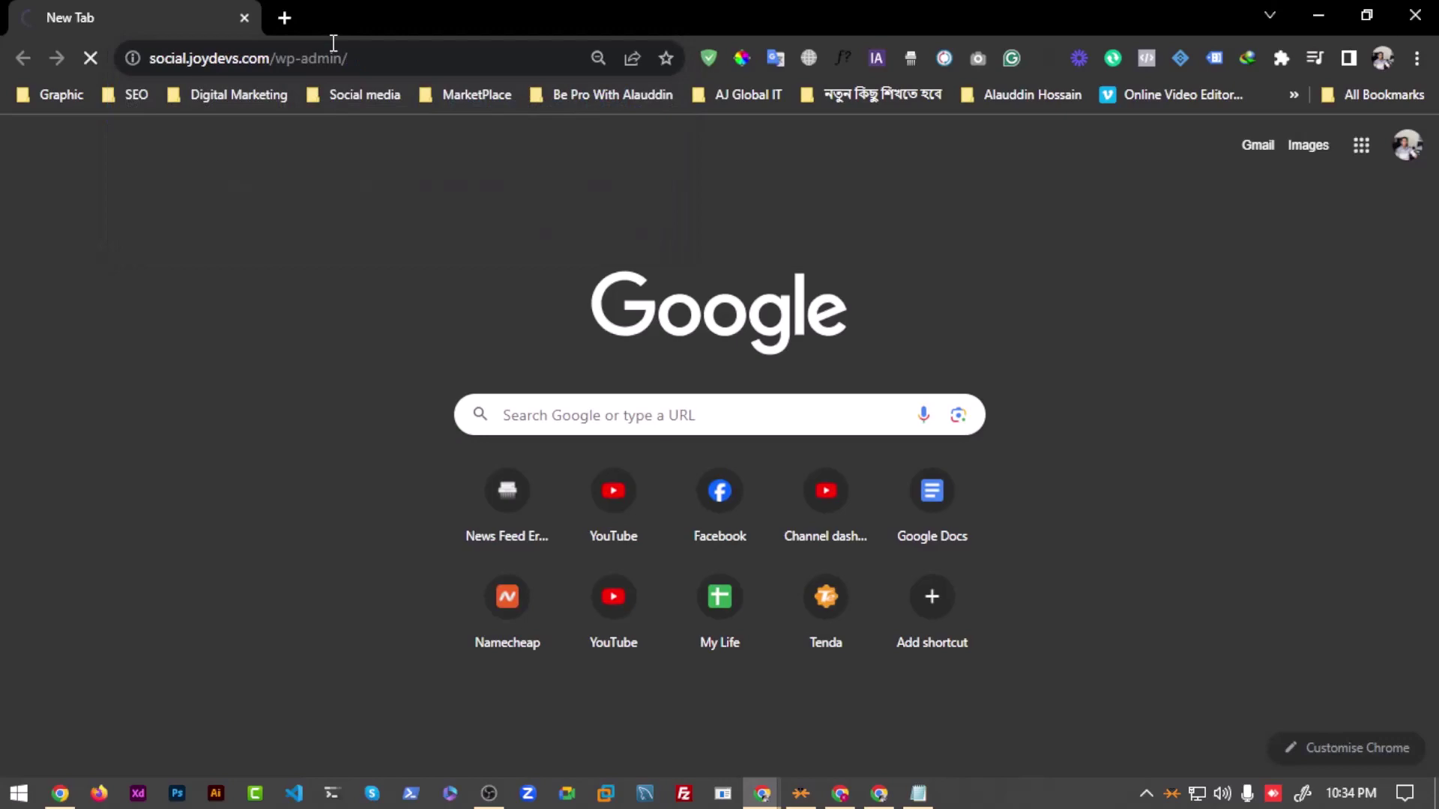
{"action": "scroll", "coordinate": [77, 511], "scroll_direction": "down", "scroll_amount": 7}
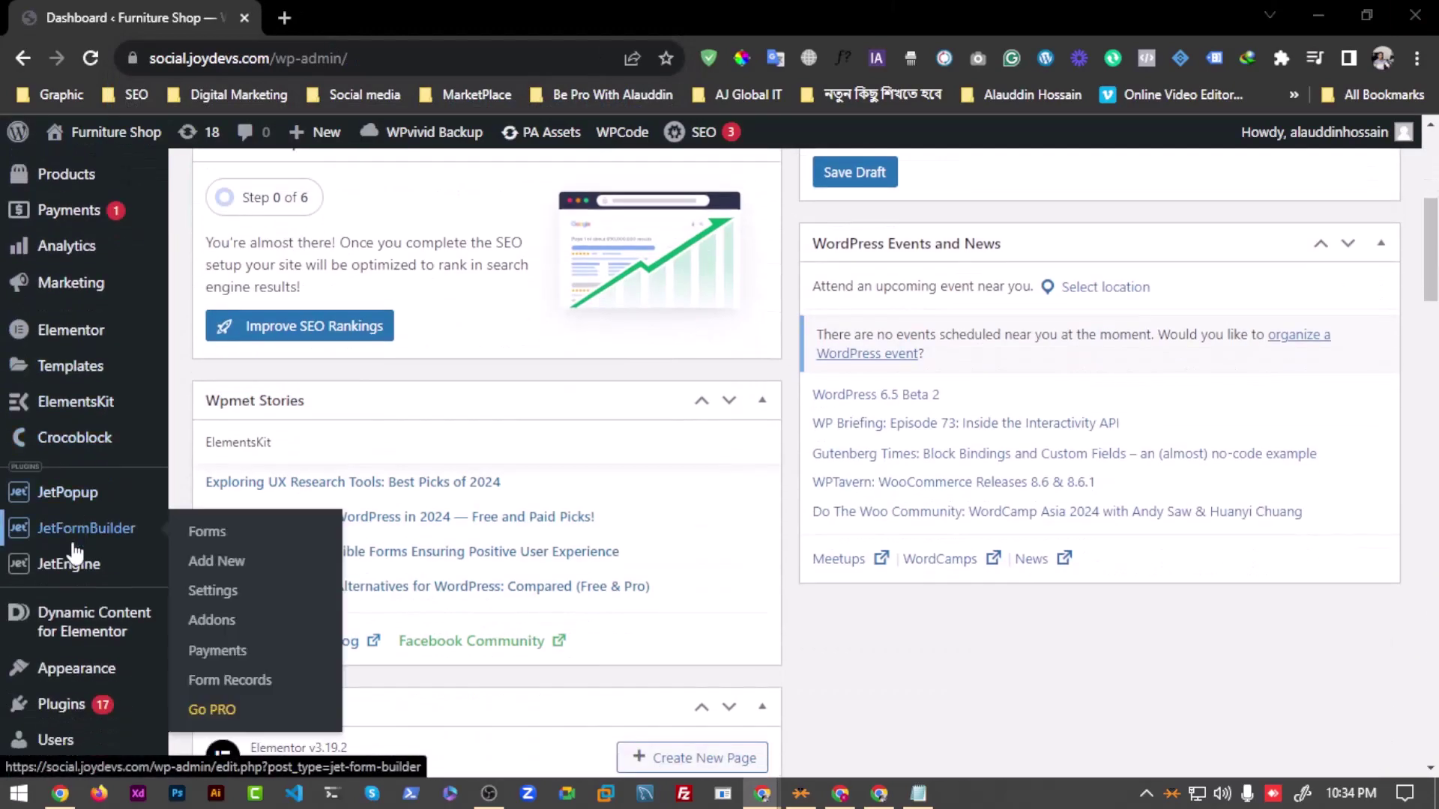
{"action": "scroll", "coordinate": [76, 511], "scroll_direction": "down", "scroll_amount": 3}
Step: Search Add New Plugins for 'header footer' and update Elementor Header & Footer Builder
{"action": "mouse_move", "coordinate": [89, 429]}
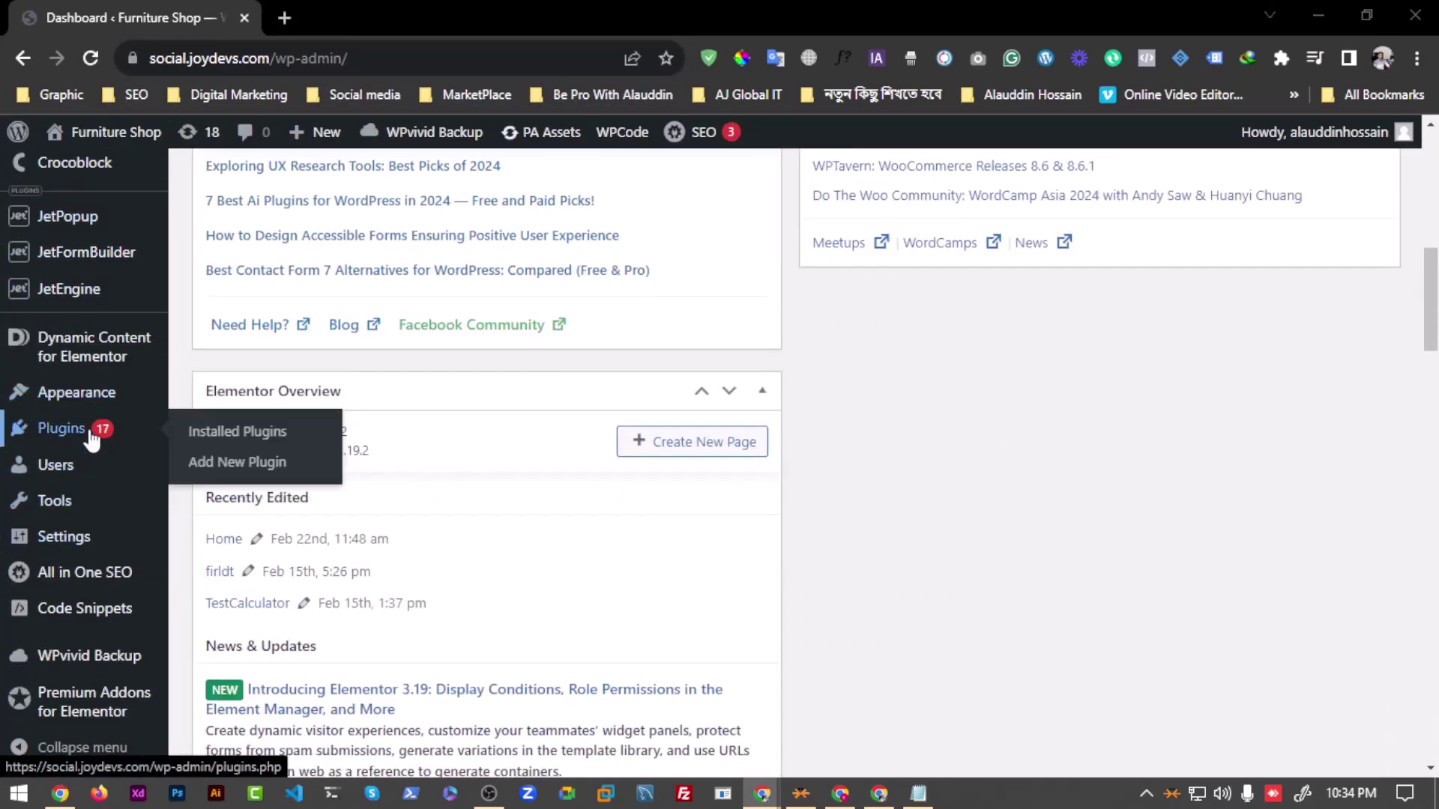
{"action": "left_click", "coordinate": [238, 463]}
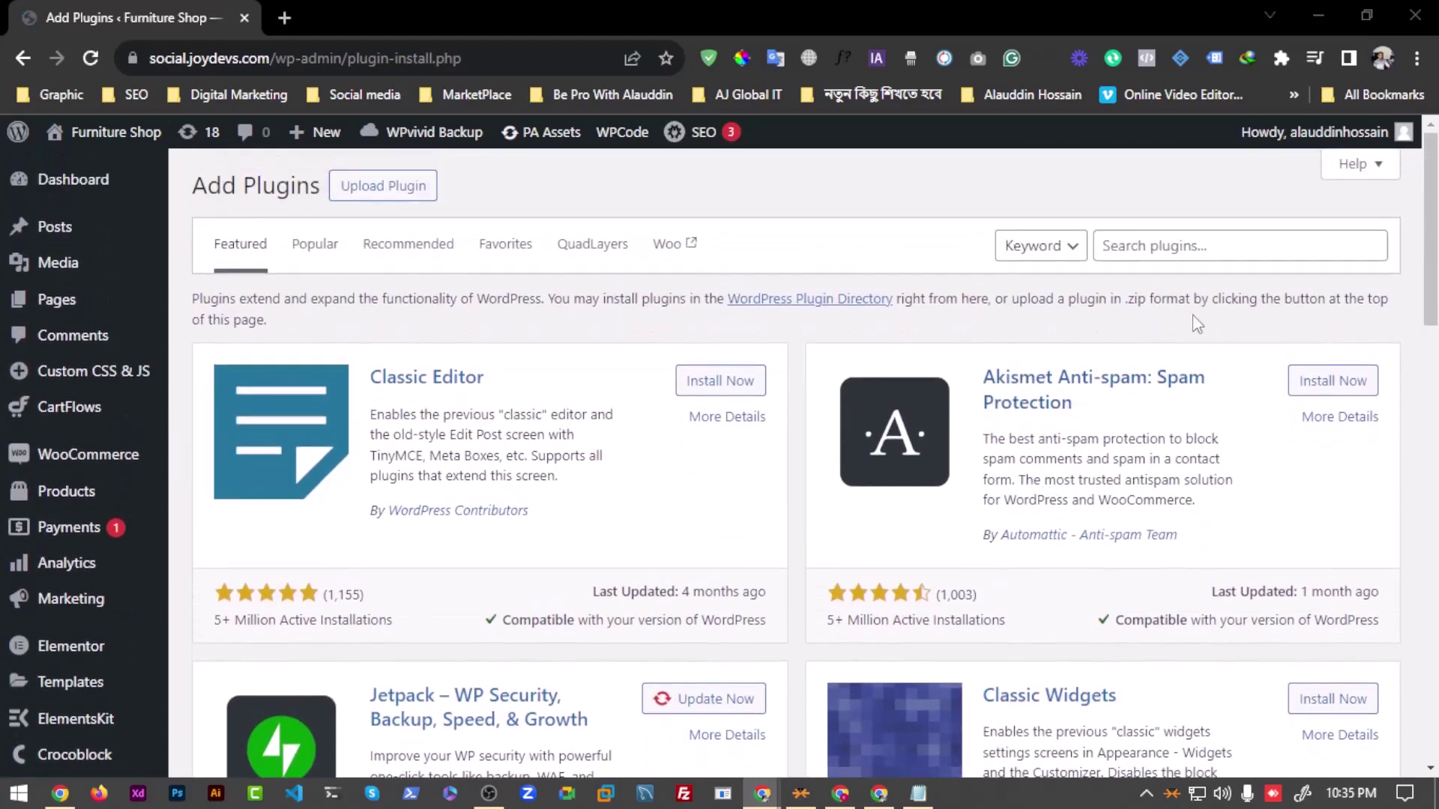
{"action": "left_click", "coordinate": [1176, 247]}
{"action": "type", "text": "h"}
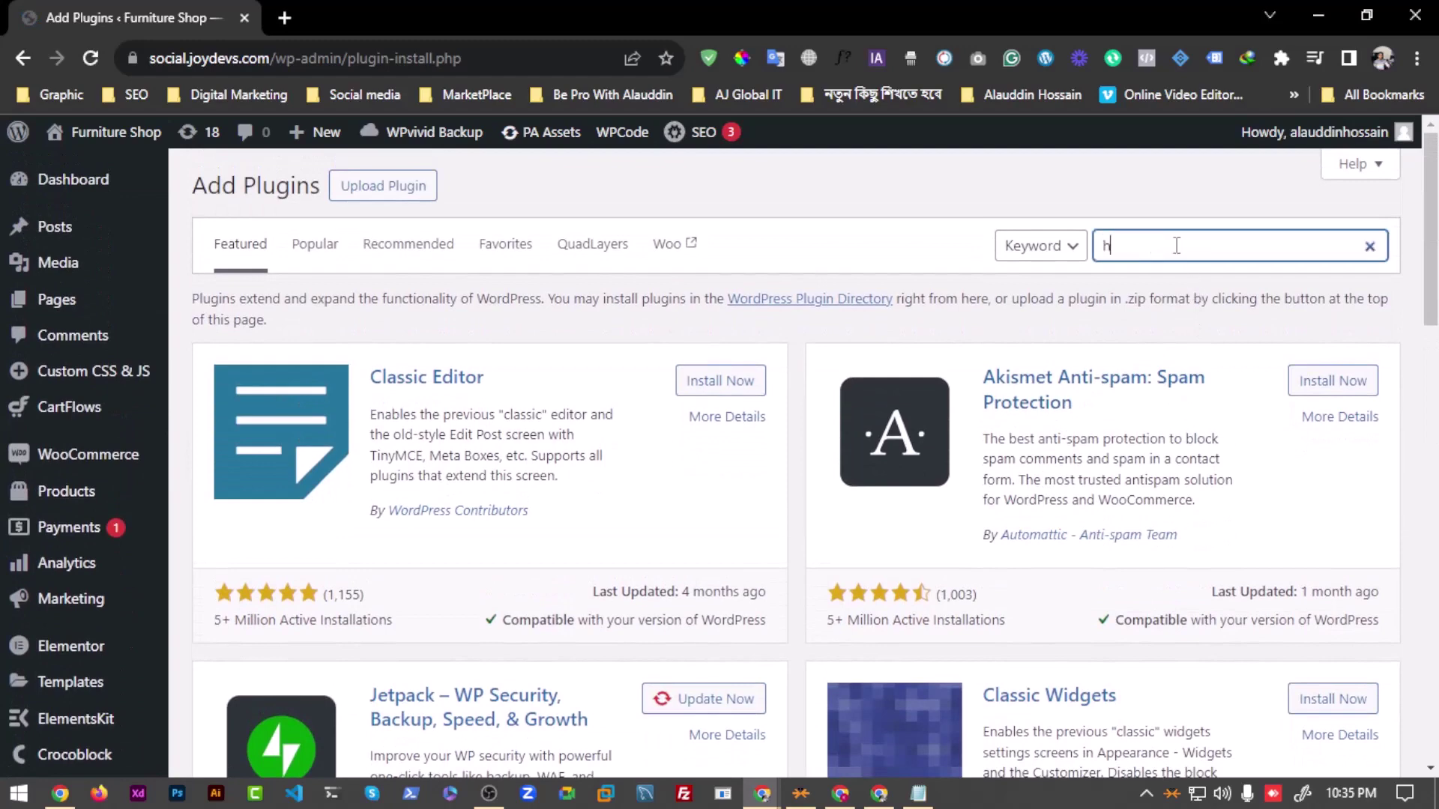
{"action": "type", "text": "eader footer"}
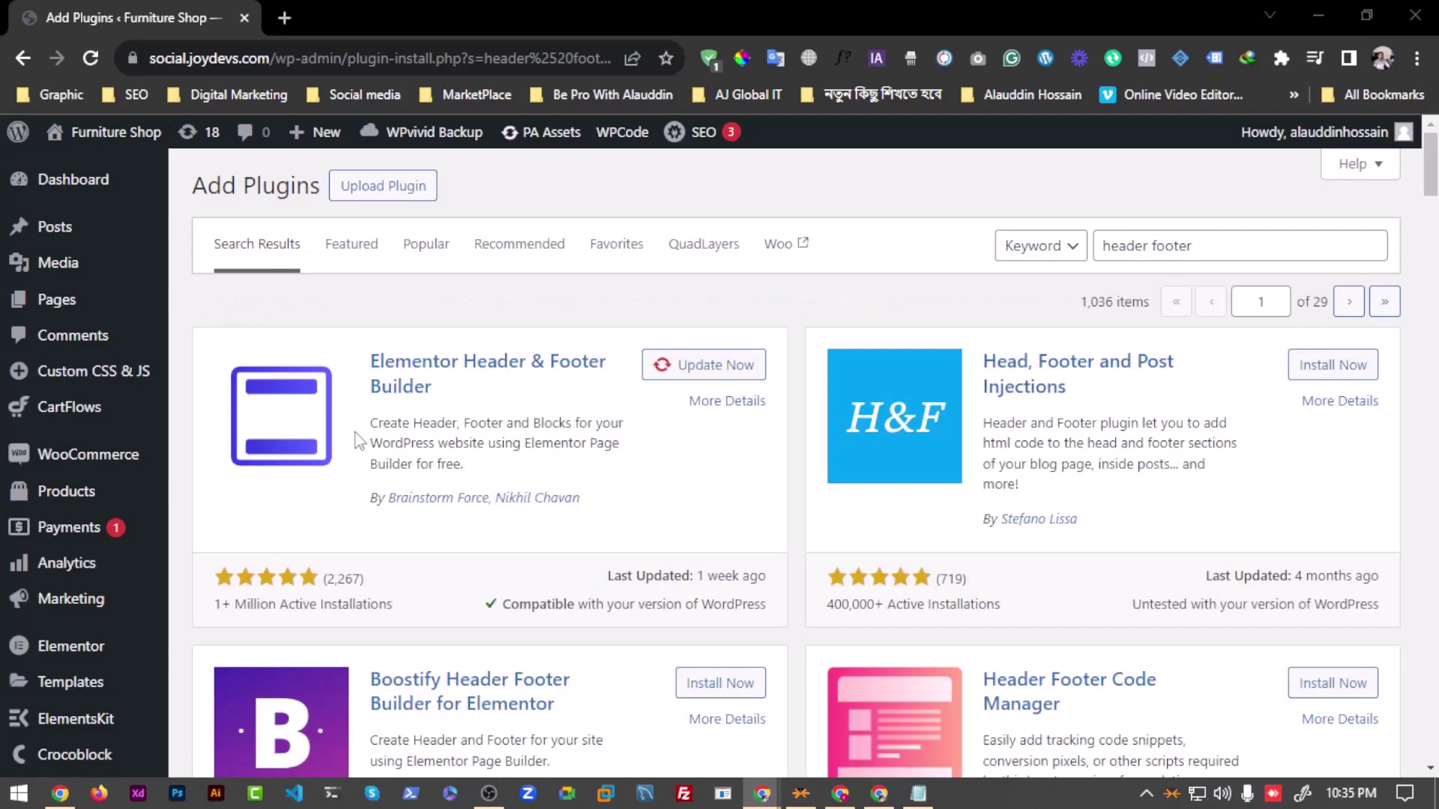
{"action": "left_click", "coordinate": [684, 367]}
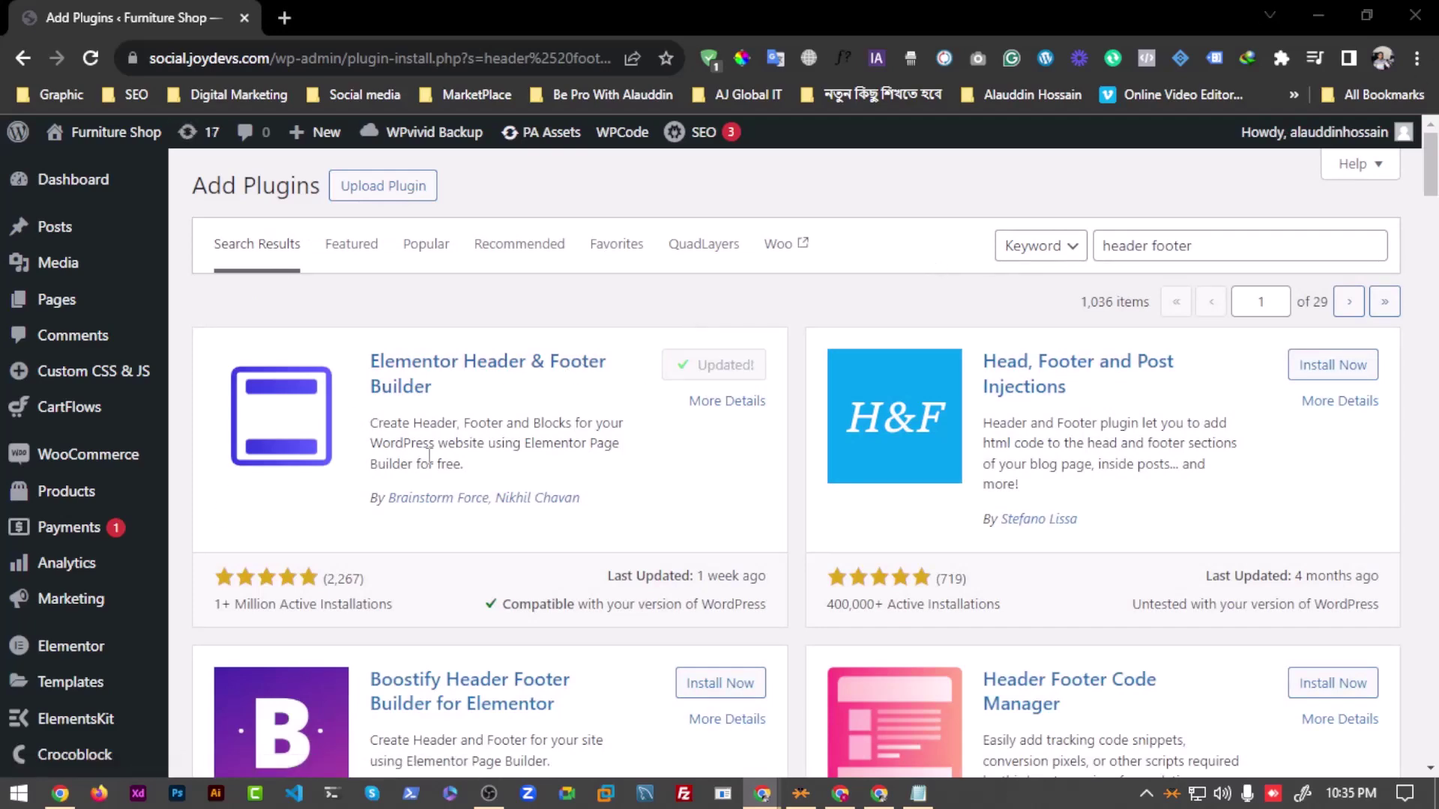
{"action": "scroll", "coordinate": [429, 455], "scroll_direction": "down", "scroll_amount": 10}
{"action": "left_click", "coordinate": [91, 403]}
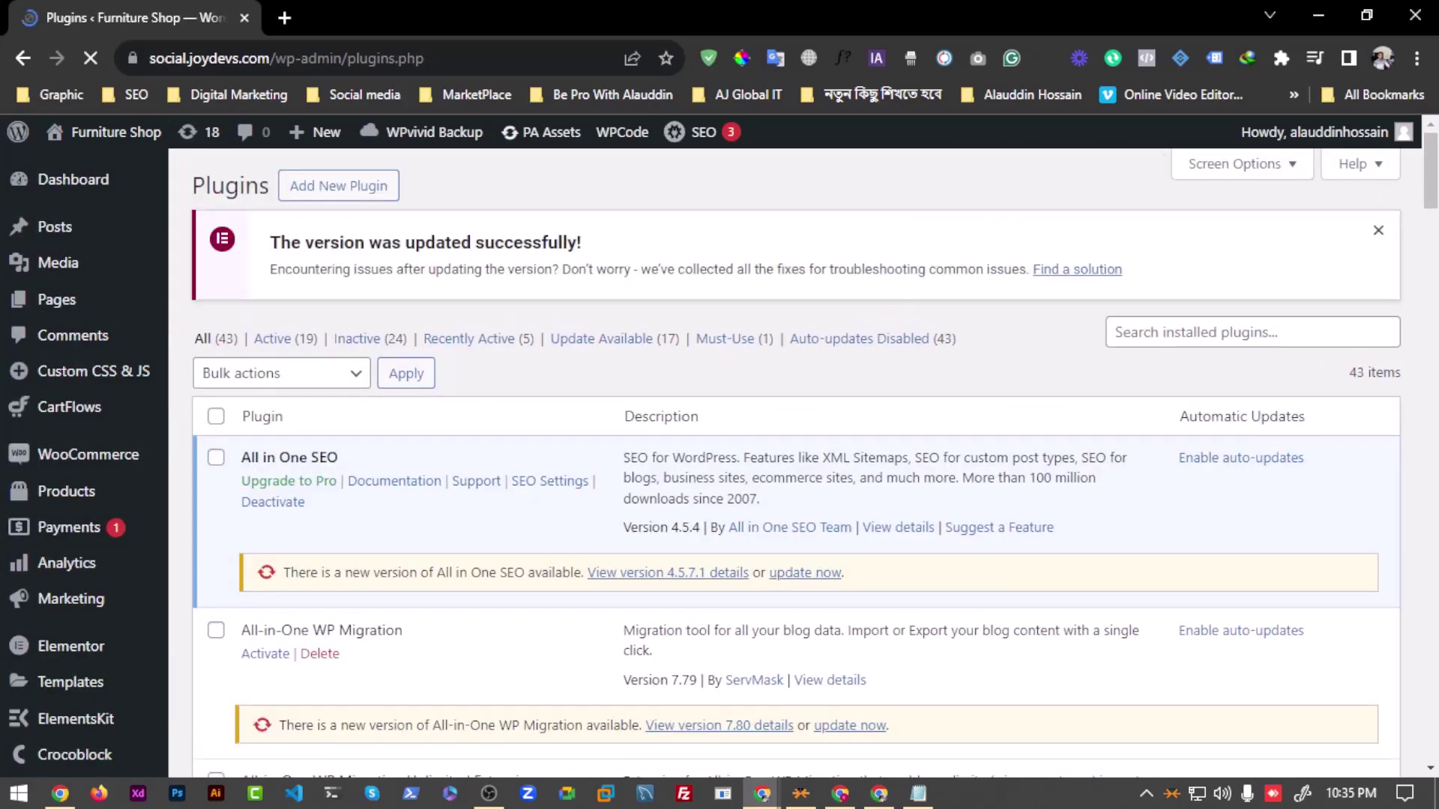
Step: Scroll through the installed Plugins list looking for header plugins
{"action": "scroll", "coordinate": [450, 510], "scroll_direction": "down", "scroll_amount": 20}
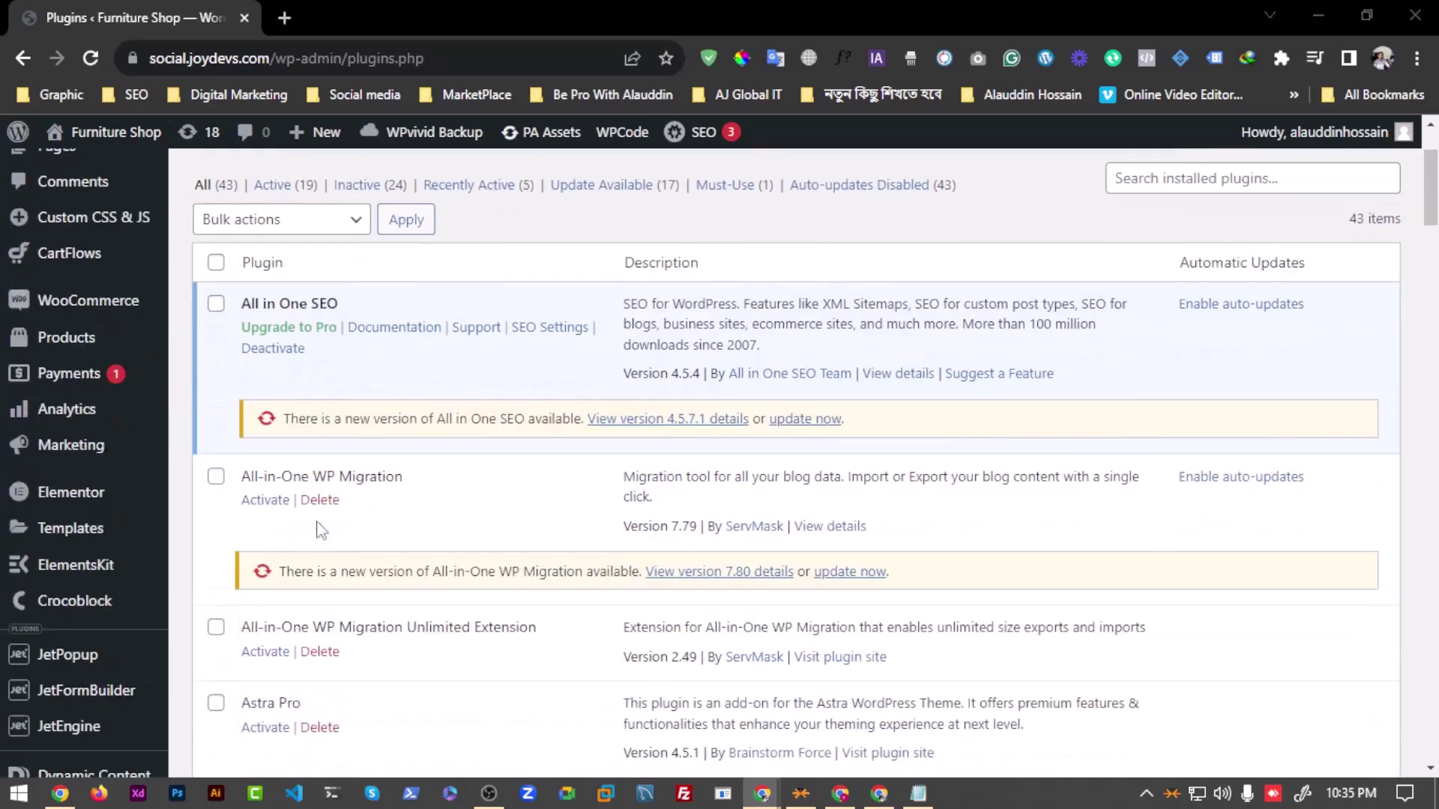
{"action": "scroll", "coordinate": [274, 549], "scroll_direction": "down", "scroll_amount": 10}
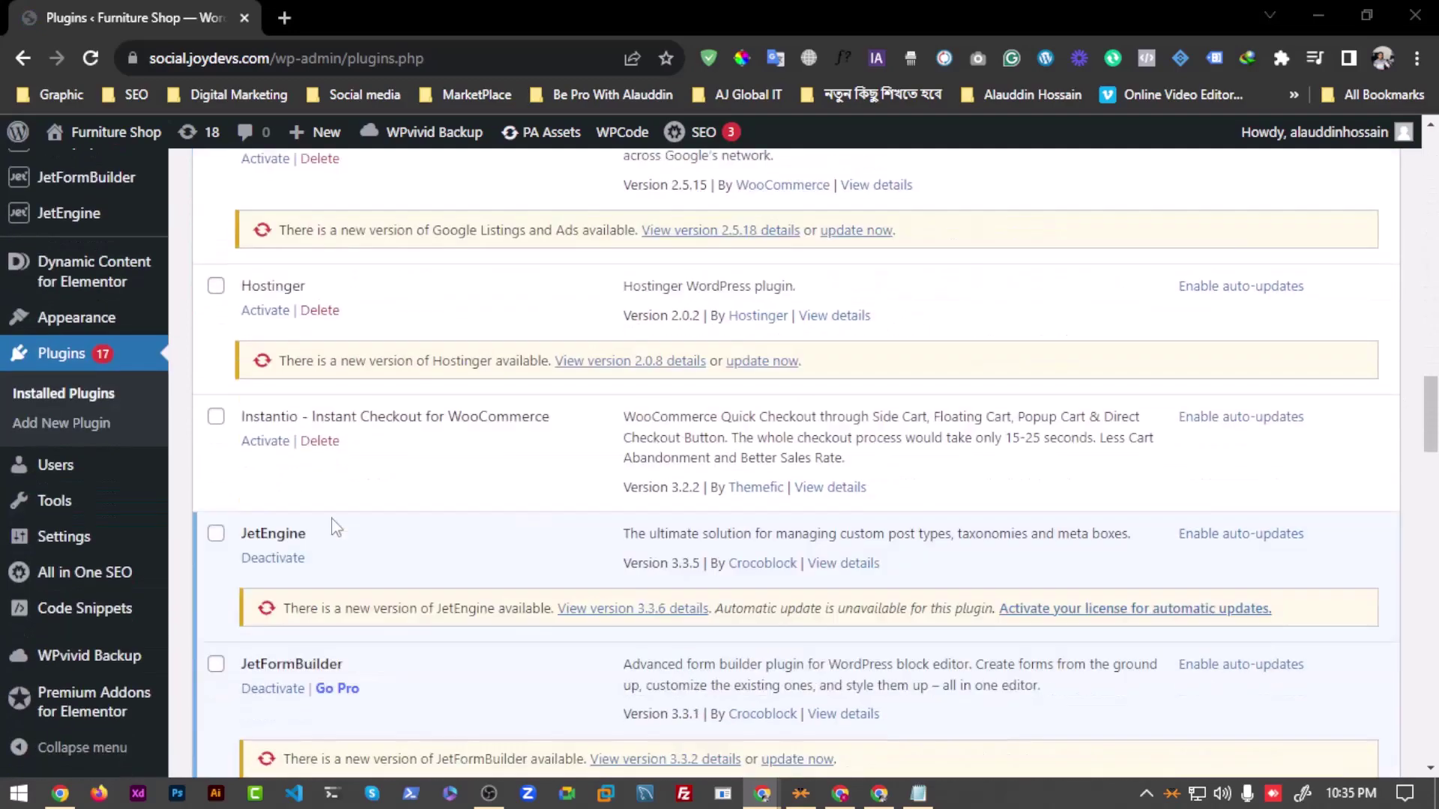
{"action": "scroll", "coordinate": [274, 549], "scroll_direction": "up", "scroll_amount": 7}
{"action": "scroll", "coordinate": [274, 549], "scroll_direction": "down", "scroll_amount": 4}
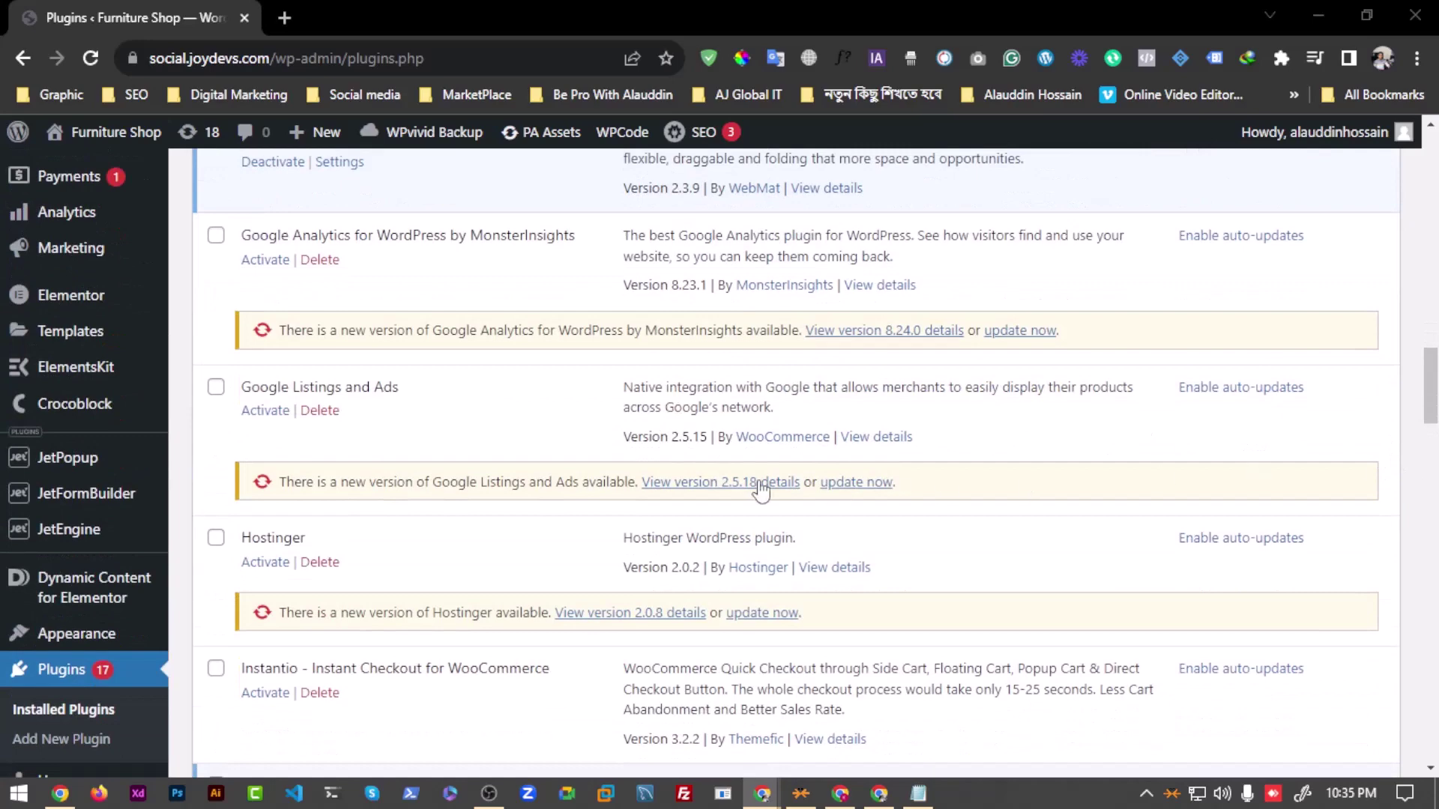
{"action": "scroll", "coordinate": [761, 489], "scroll_direction": "down", "scroll_amount": 1}
{"action": "scroll", "coordinate": [761, 489], "scroll_direction": "up", "scroll_amount": 3}
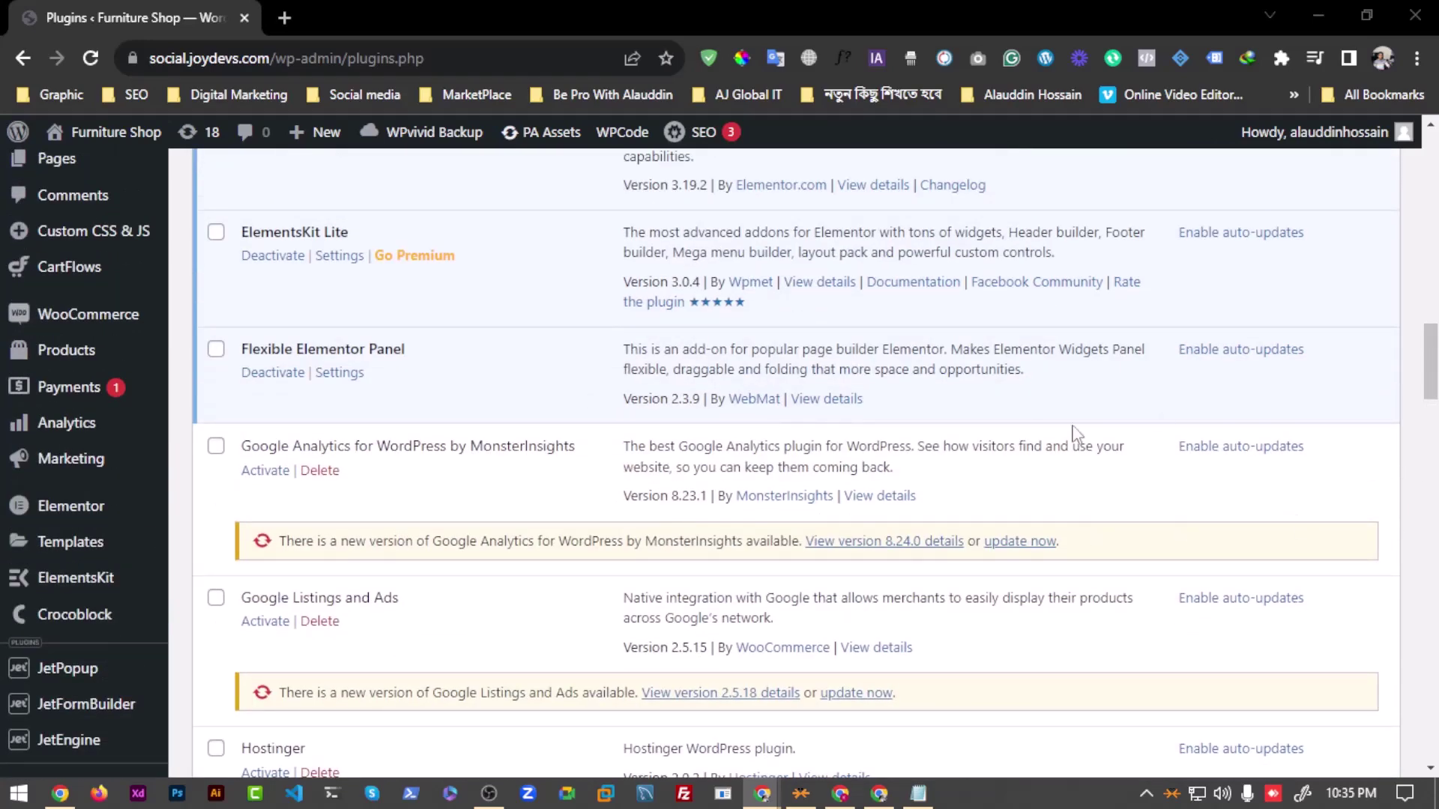
{"action": "scroll", "coordinate": [1073, 433], "scroll_direction": "up", "scroll_amount": 2}
{"action": "scroll", "coordinate": [525, 502], "scroll_direction": "down", "scroll_amount": 4}
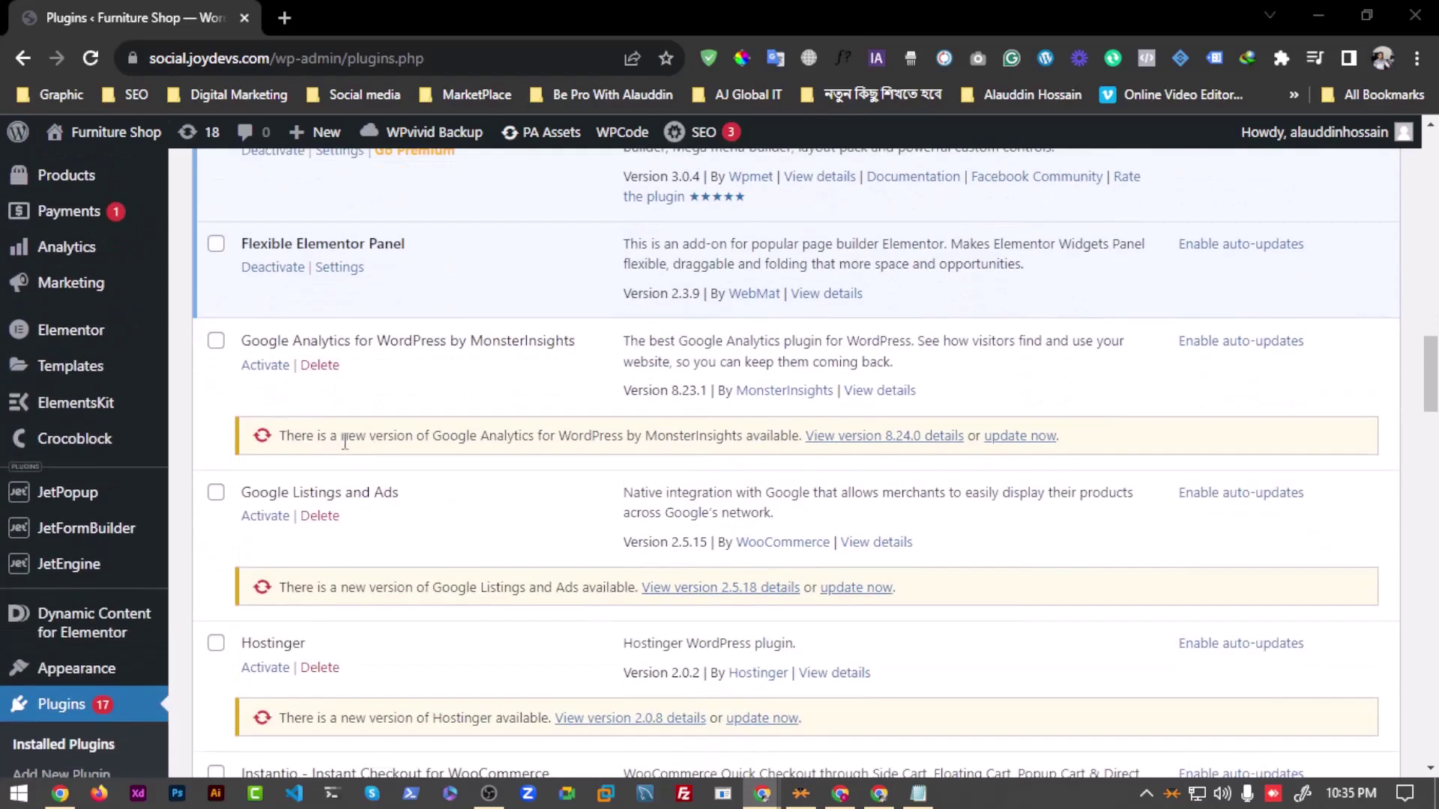
{"action": "scroll", "coordinate": [345, 442], "scroll_direction": "down", "scroll_amount": 10}
{"action": "scroll", "coordinate": [241, 566], "scroll_direction": "up", "scroll_amount": 5}
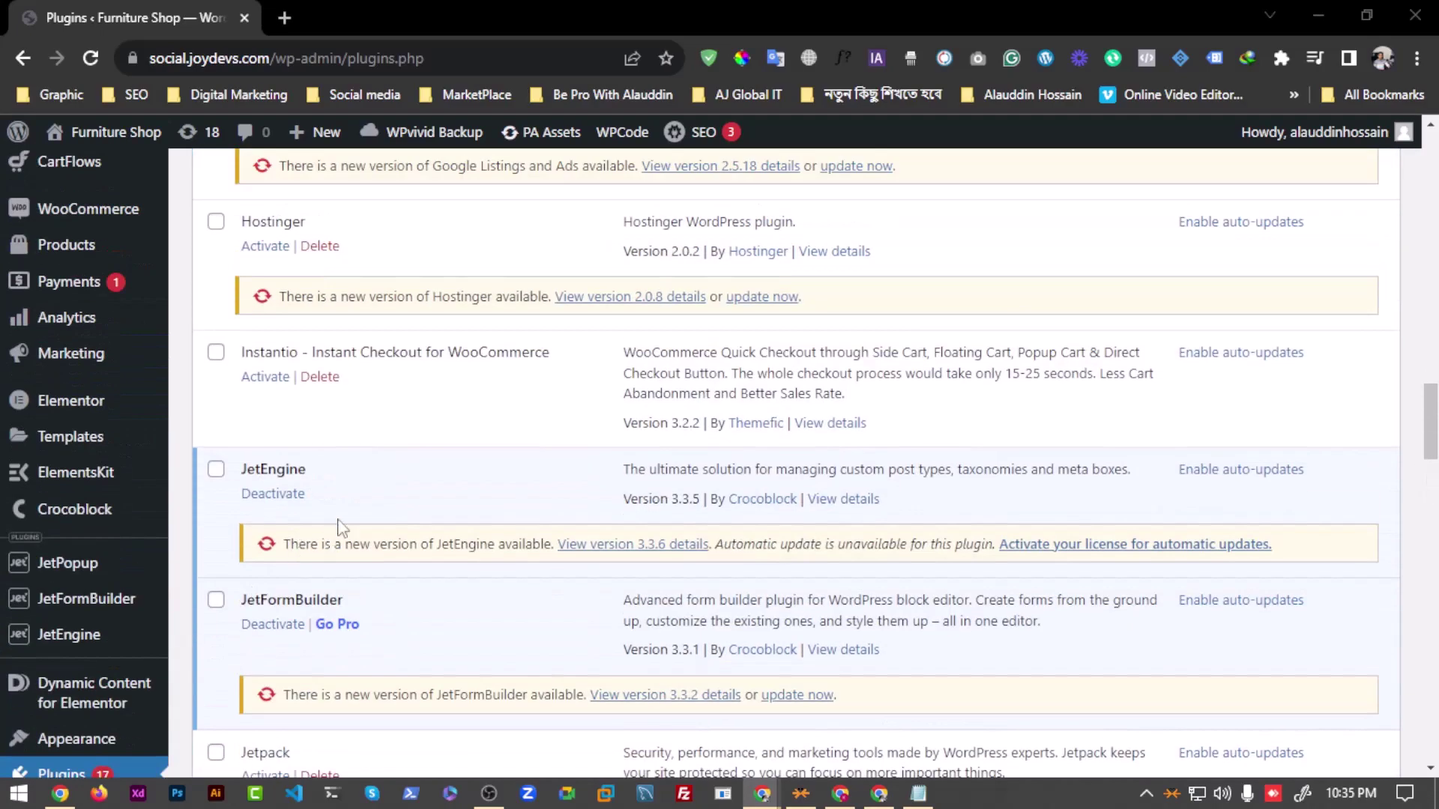
Step: Find 'header fo' on the page to locate Elementor Header & Footer Builder 1.6.25
{"action": "key", "text": "ctrl+f"}
{"action": "type", "text": "hea"}
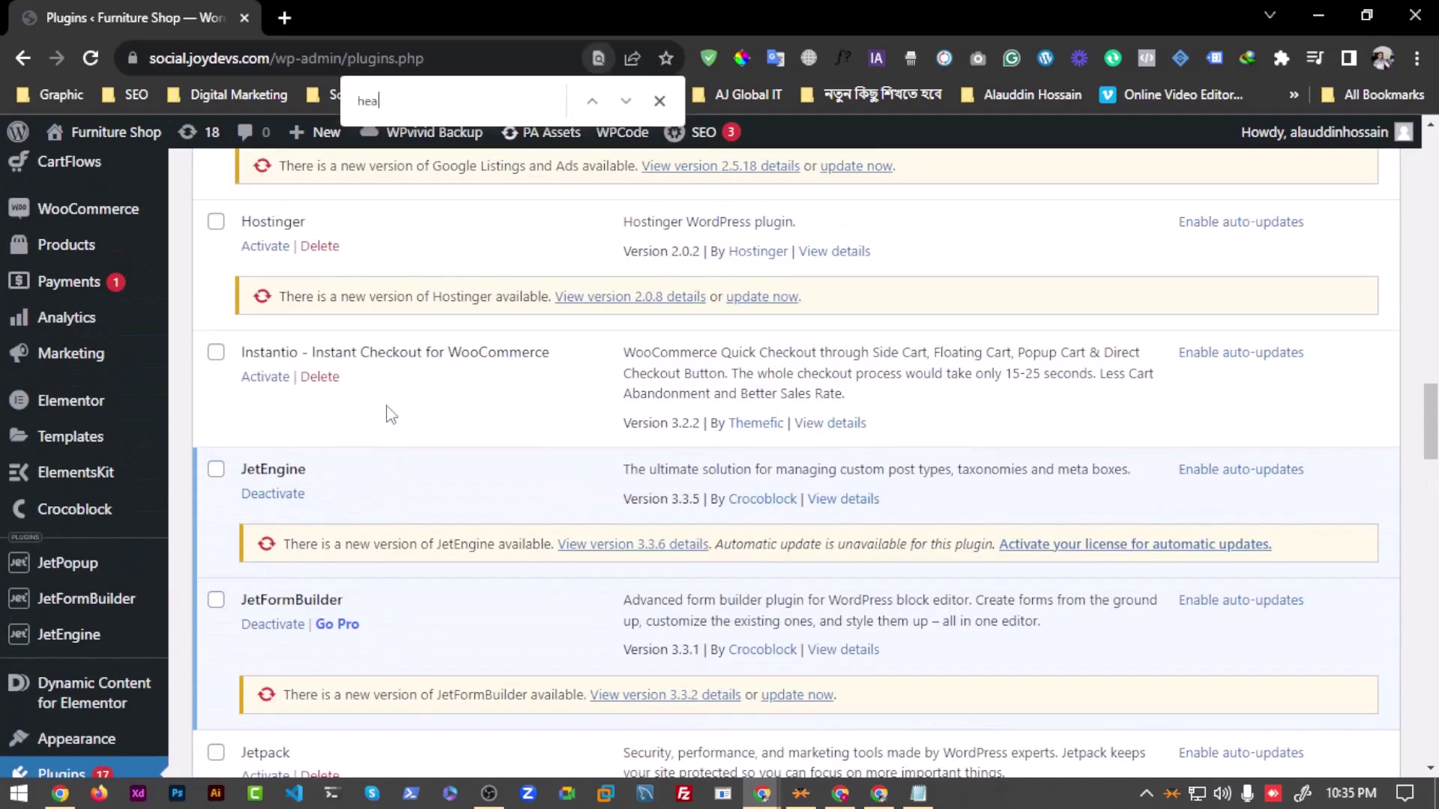
{"action": "type", "text": "der "}
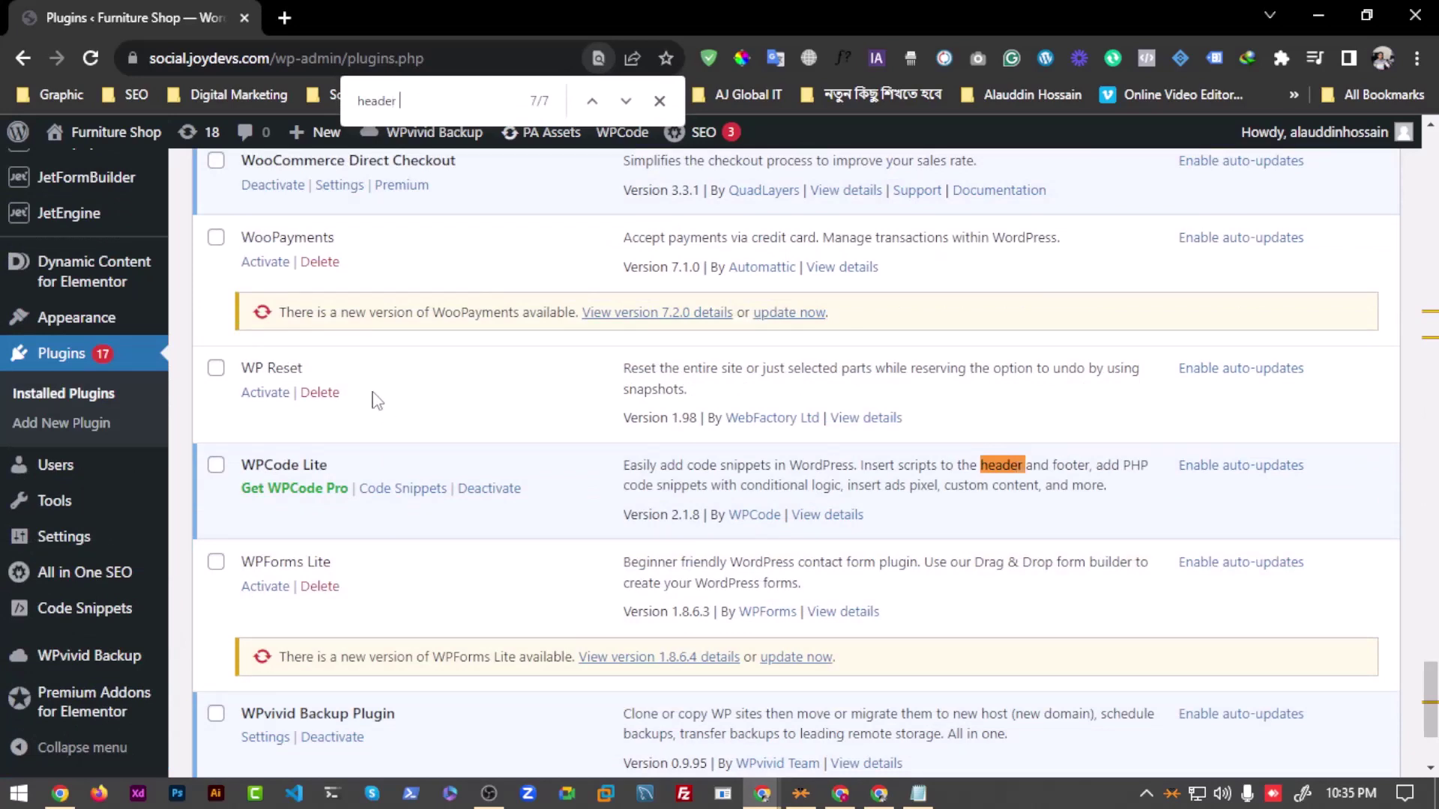
{"action": "type", "text": "fo"}
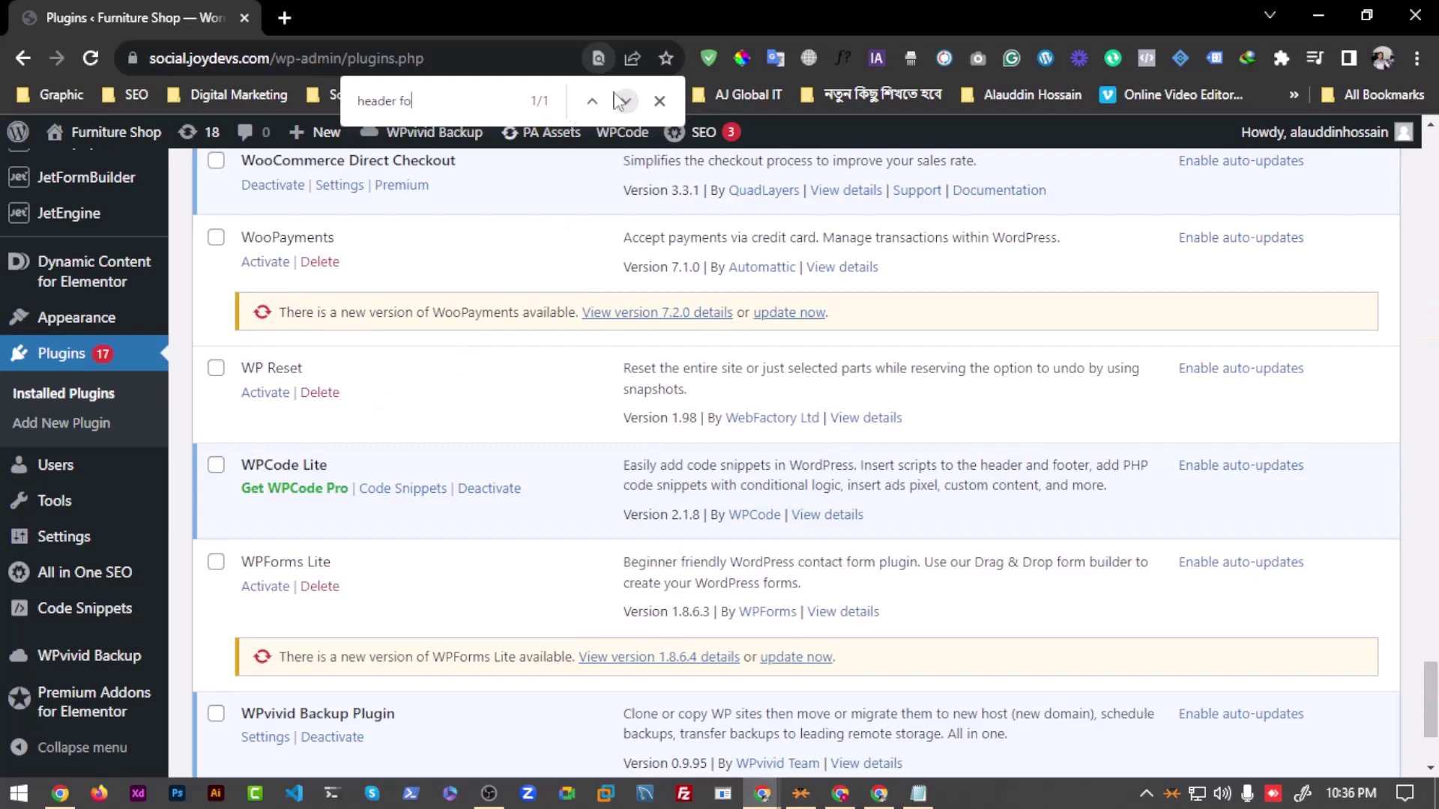
{"action": "scroll", "coordinate": [460, 347], "scroll_direction": "up", "scroll_amount": 10}
{"action": "scroll", "coordinate": [385, 443], "scroll_direction": "up", "scroll_amount": 15}
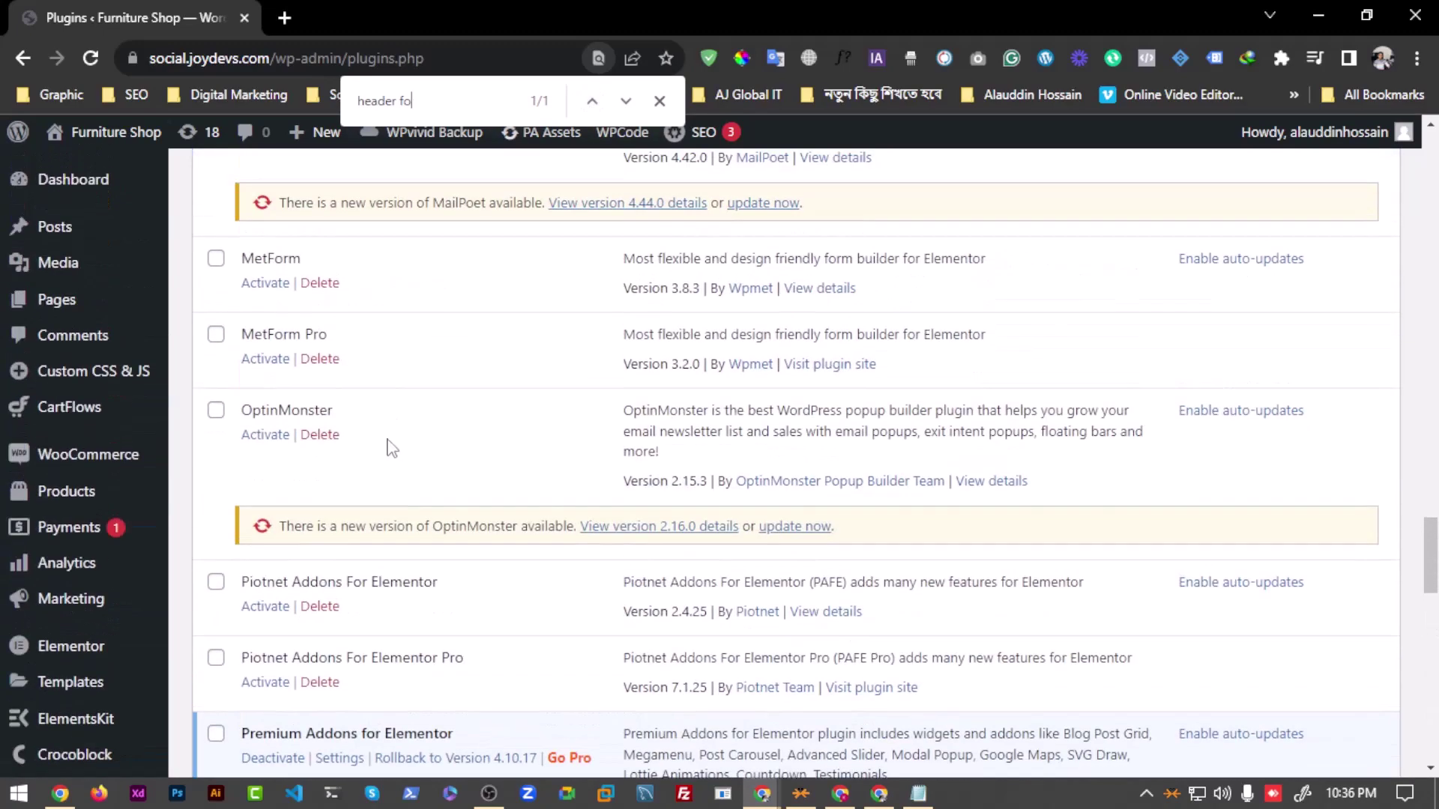
{"action": "scroll", "coordinate": [382, 416], "scroll_direction": "up", "scroll_amount": 12}
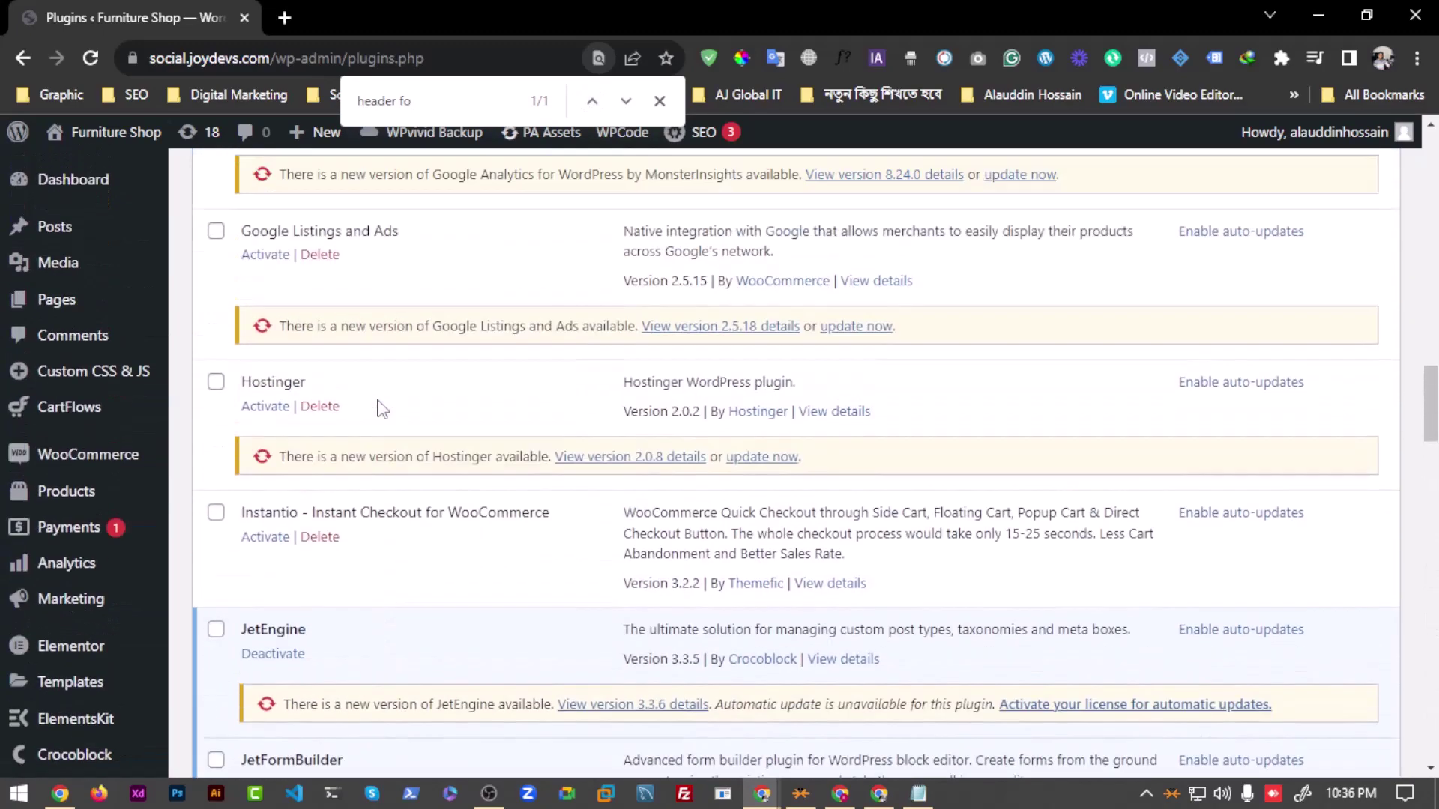
{"action": "scroll", "coordinate": [360, 469], "scroll_direction": "up", "scroll_amount": 15}
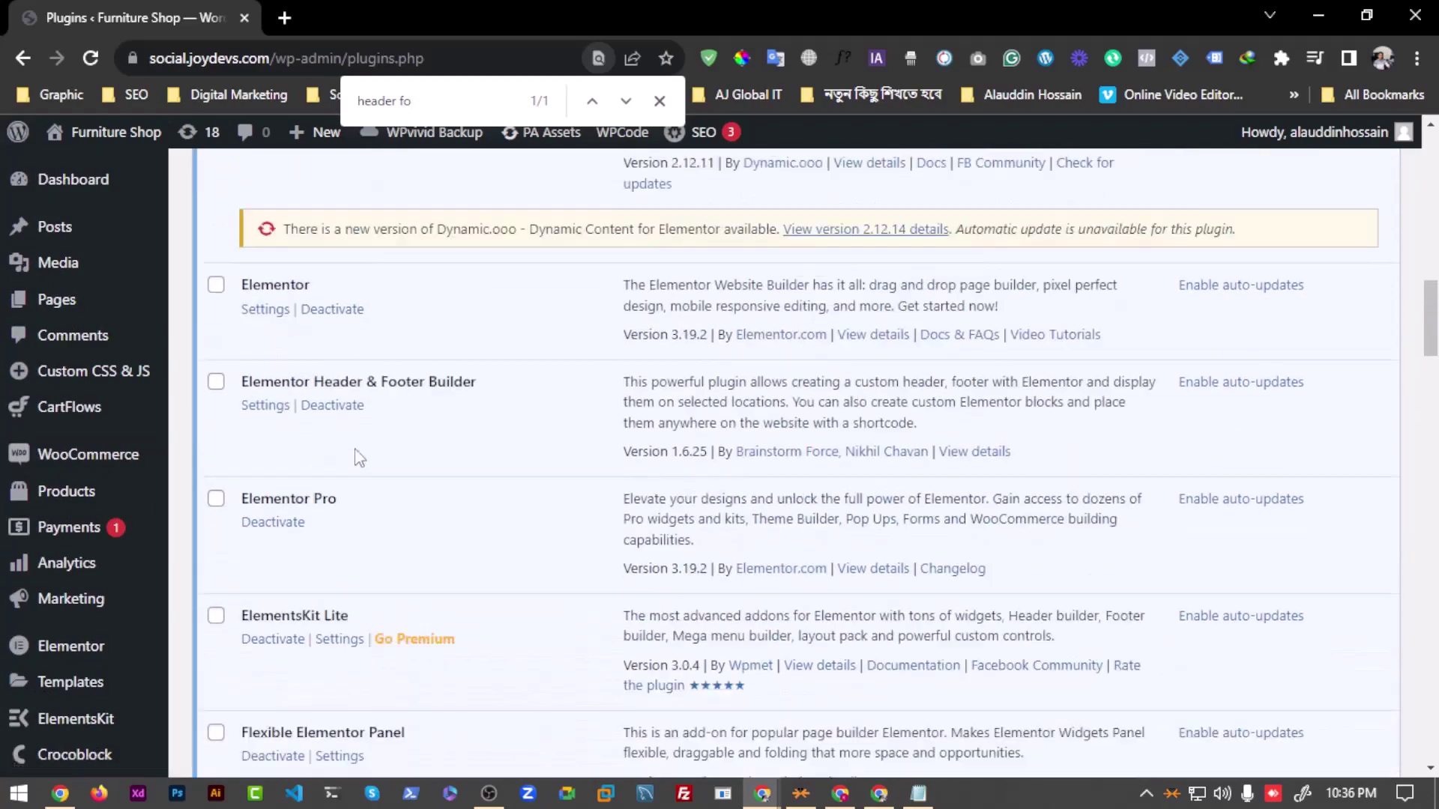
{"action": "scroll", "coordinate": [353, 459], "scroll_direction": "up", "scroll_amount": 6}
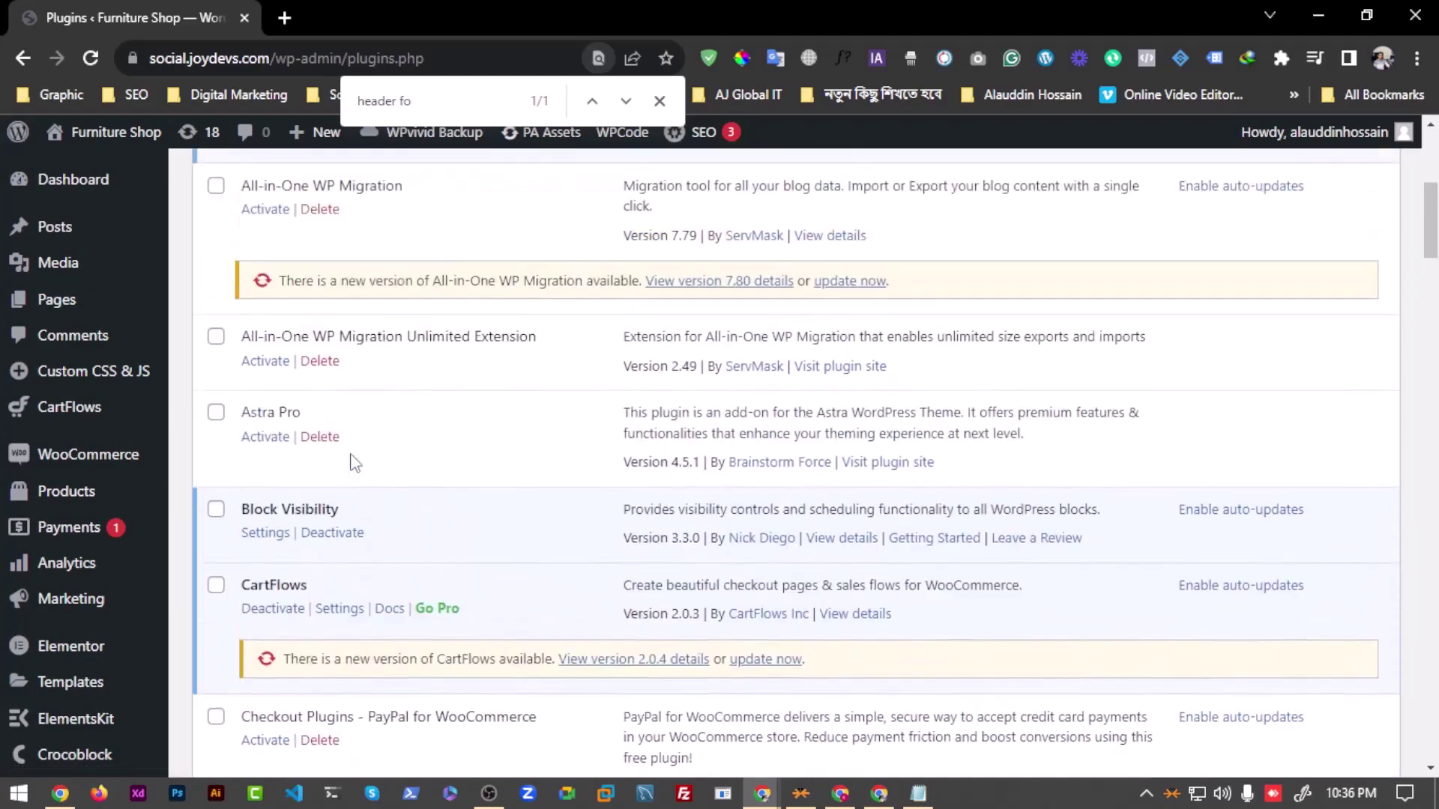
{"action": "scroll", "coordinate": [404, 449], "scroll_direction": "down", "scroll_amount": 15}
{"action": "scroll", "coordinate": [434, 521], "scroll_direction": "down", "scroll_amount": 20}
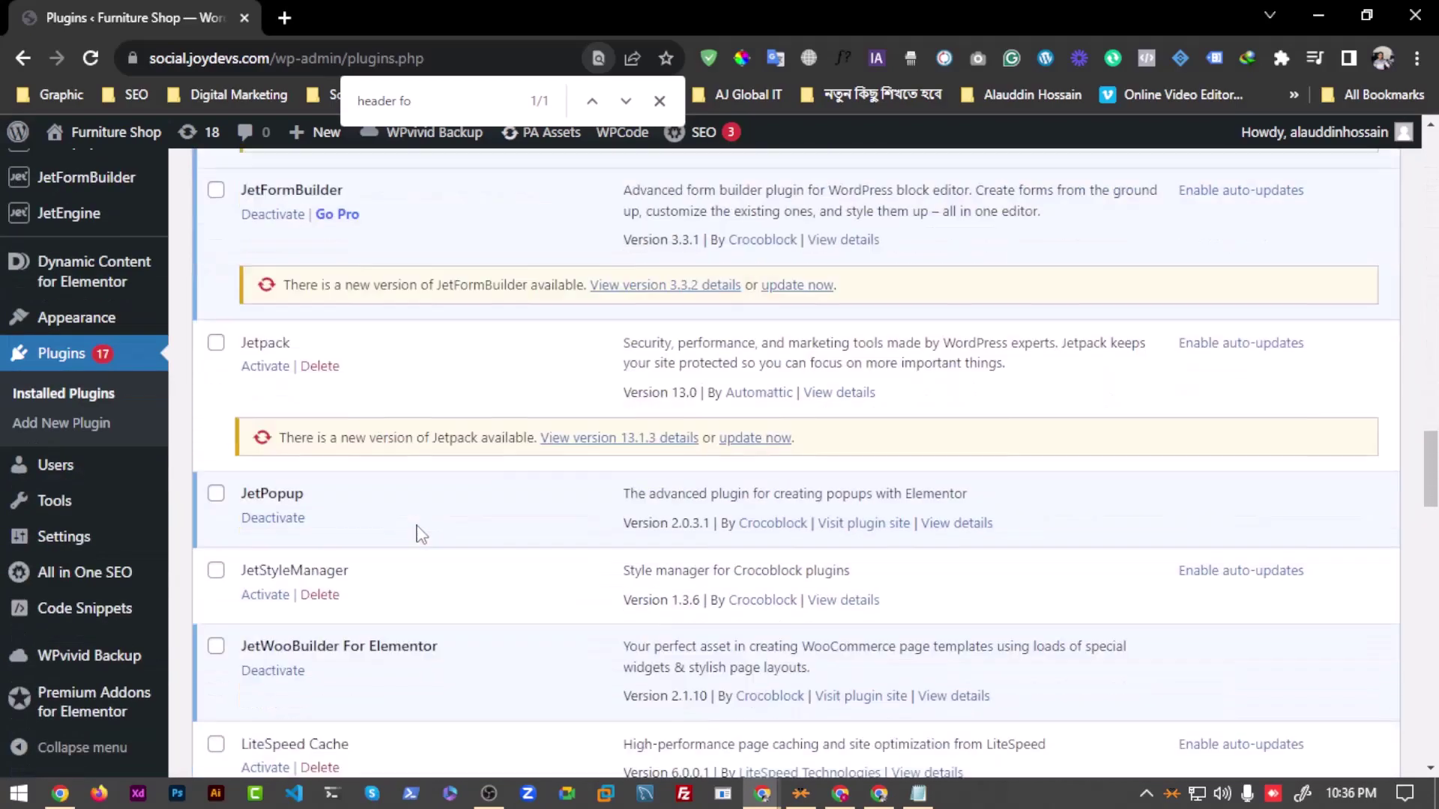
{"action": "scroll", "coordinate": [418, 529], "scroll_direction": "down", "scroll_amount": 2}
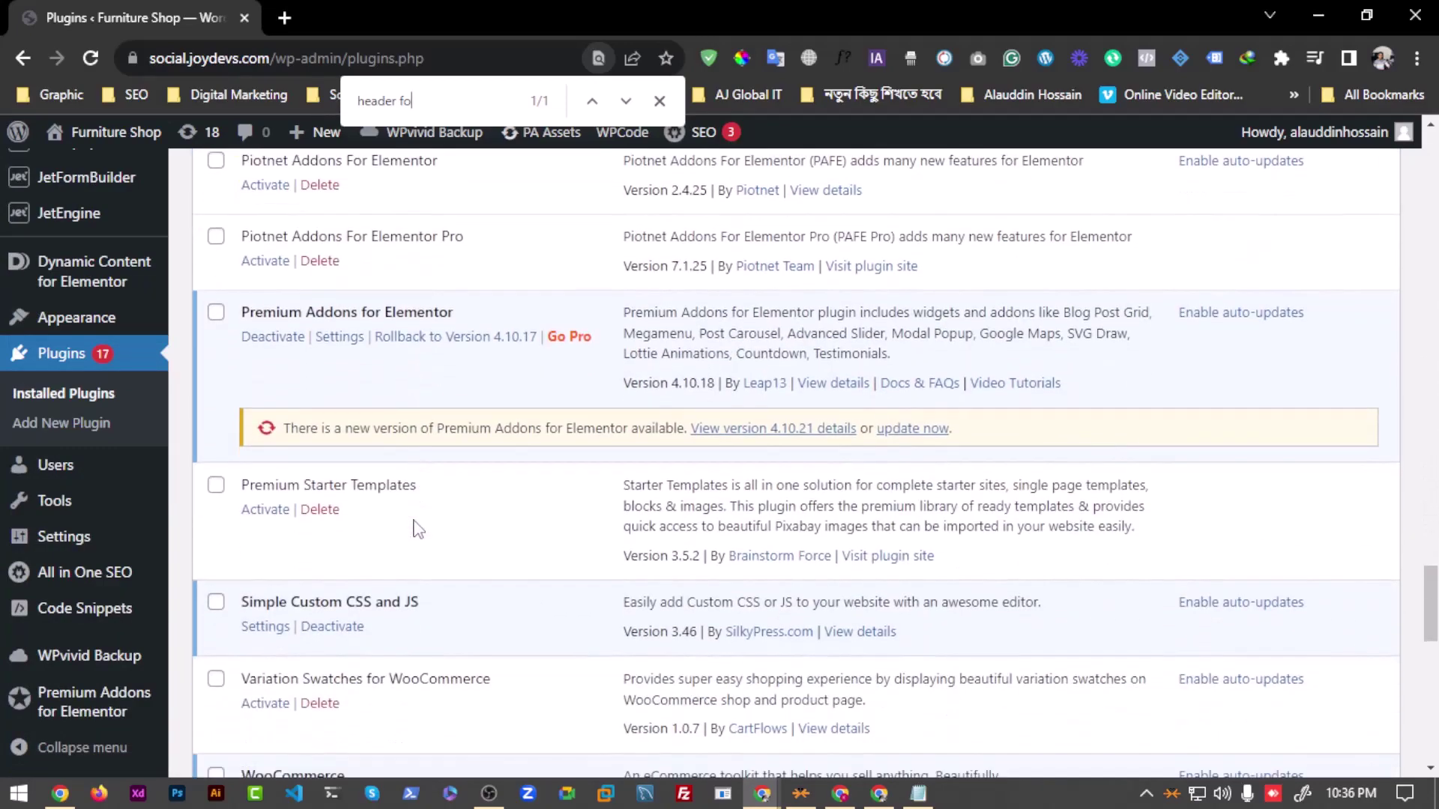
{"action": "scroll", "coordinate": [418, 529], "scroll_direction": "down", "scroll_amount": 15}
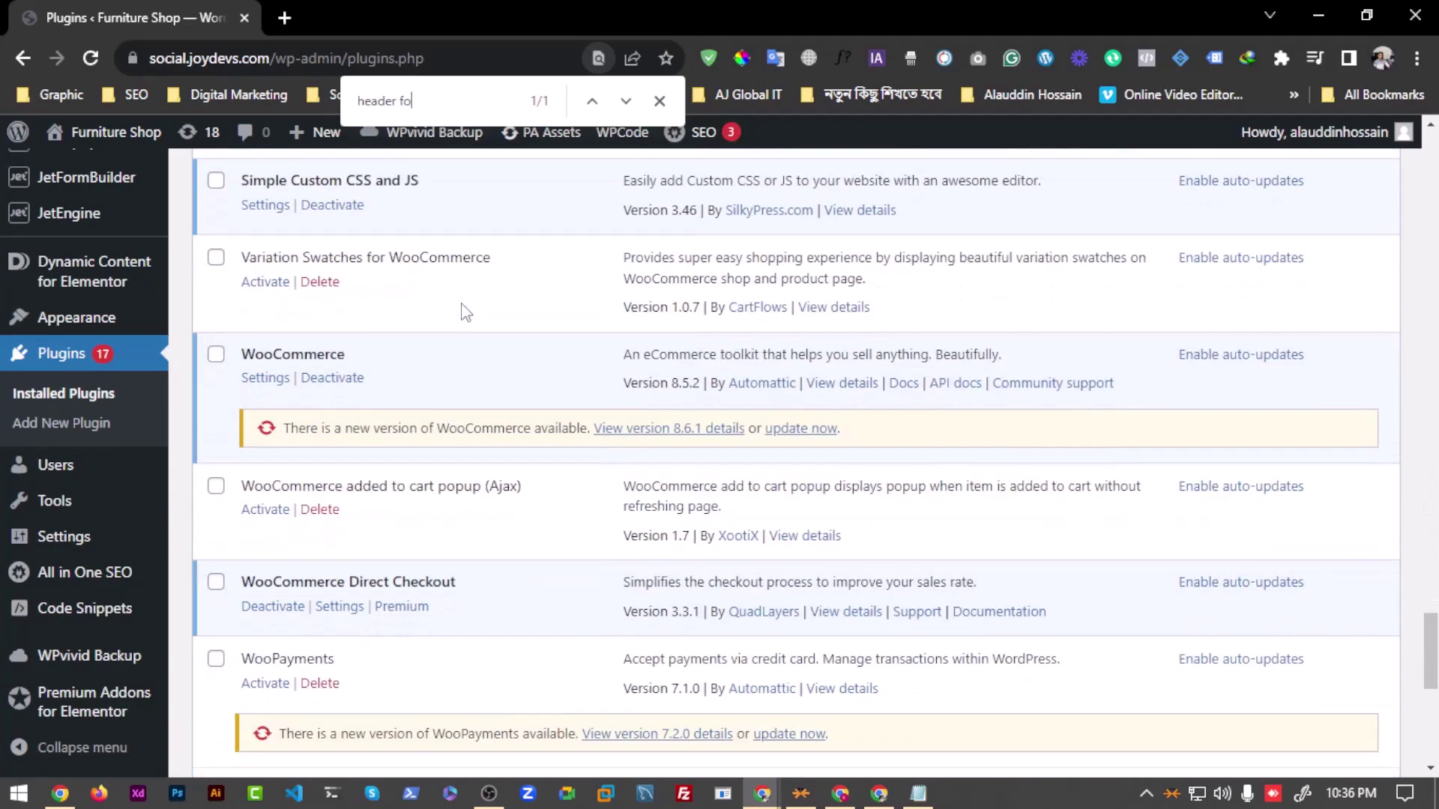
{"action": "scroll", "coordinate": [447, 517], "scroll_direction": "up", "scroll_amount": 20}
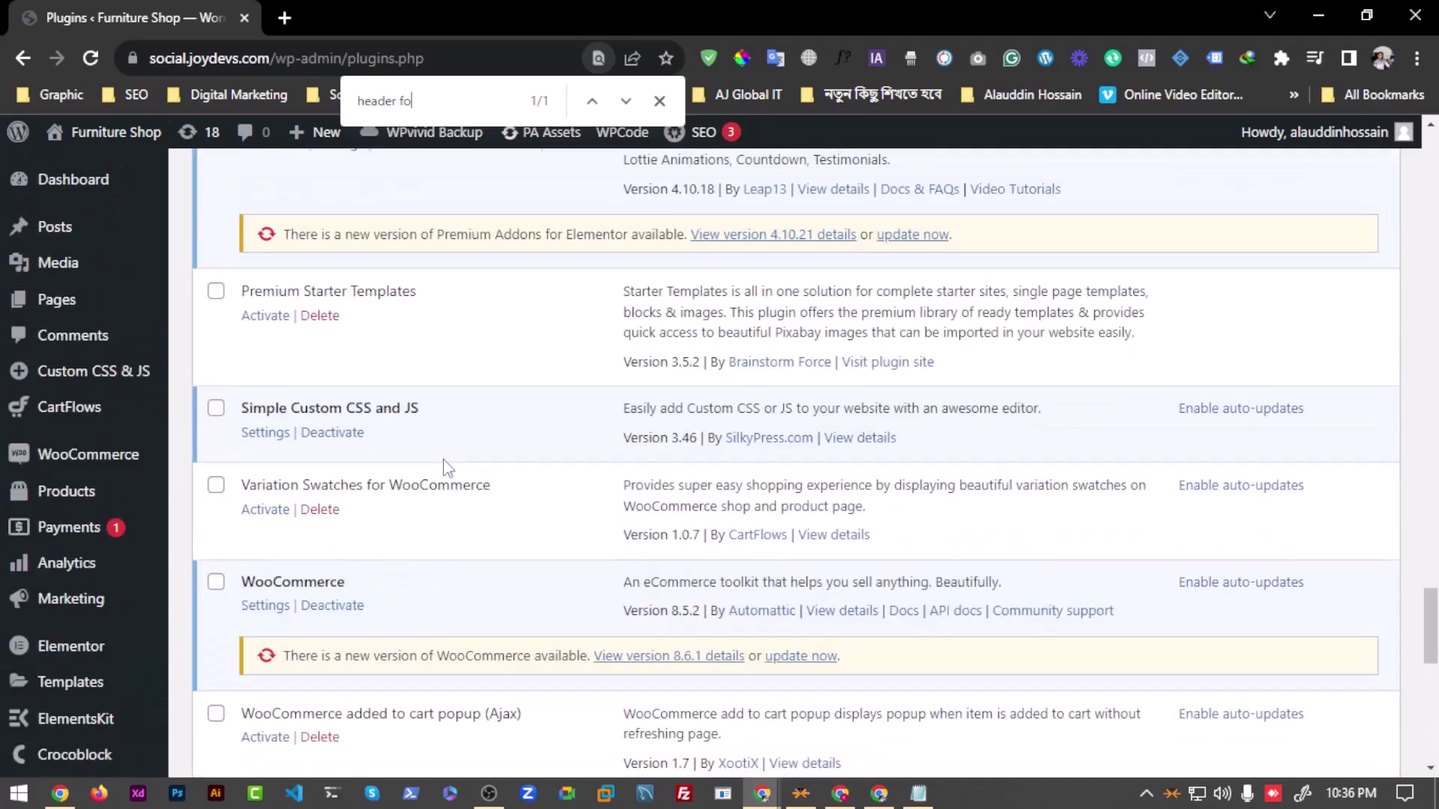
{"action": "scroll", "coordinate": [313, 509], "scroll_direction": "up", "scroll_amount": 9}
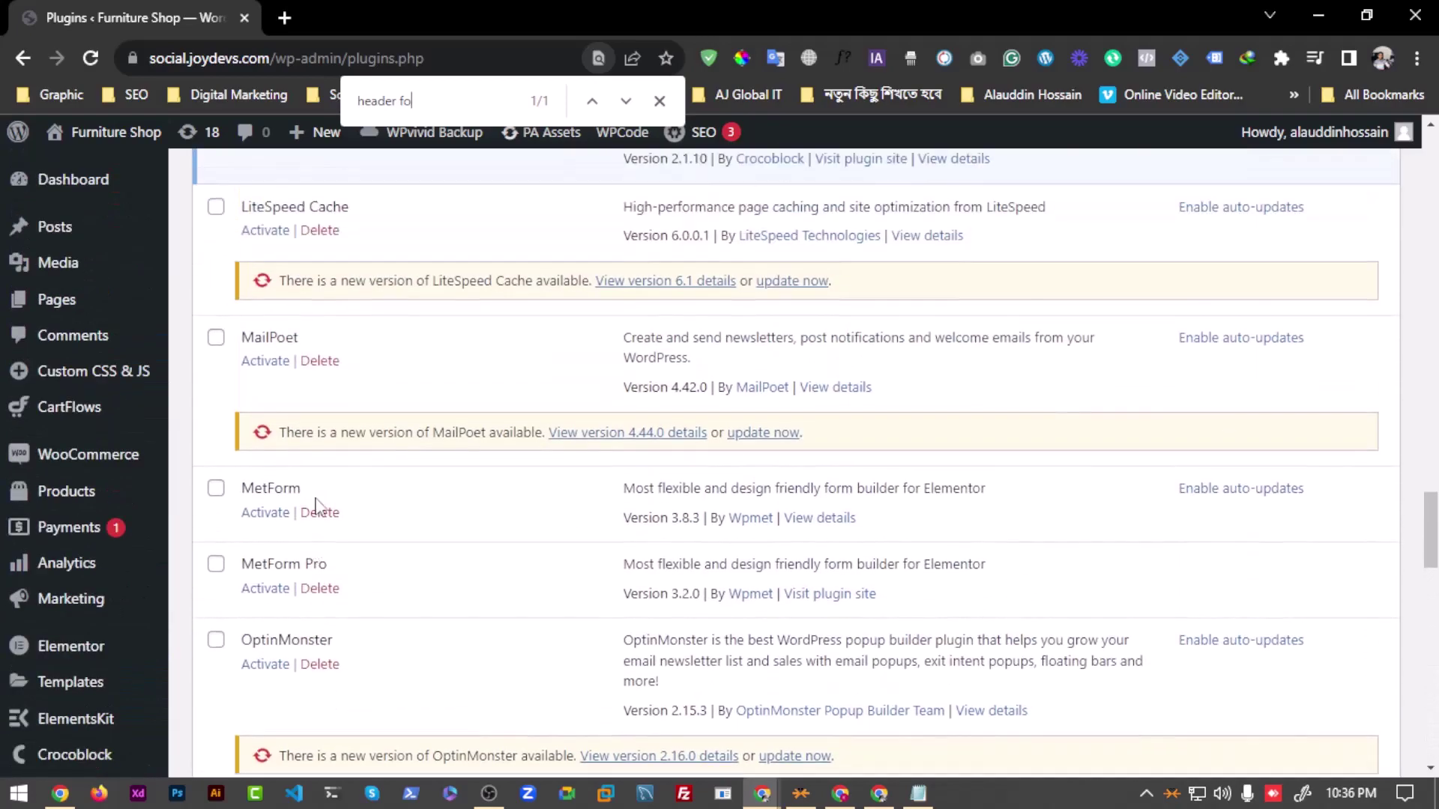
{"action": "scroll", "coordinate": [322, 508], "scroll_direction": "up", "scroll_amount": 7}
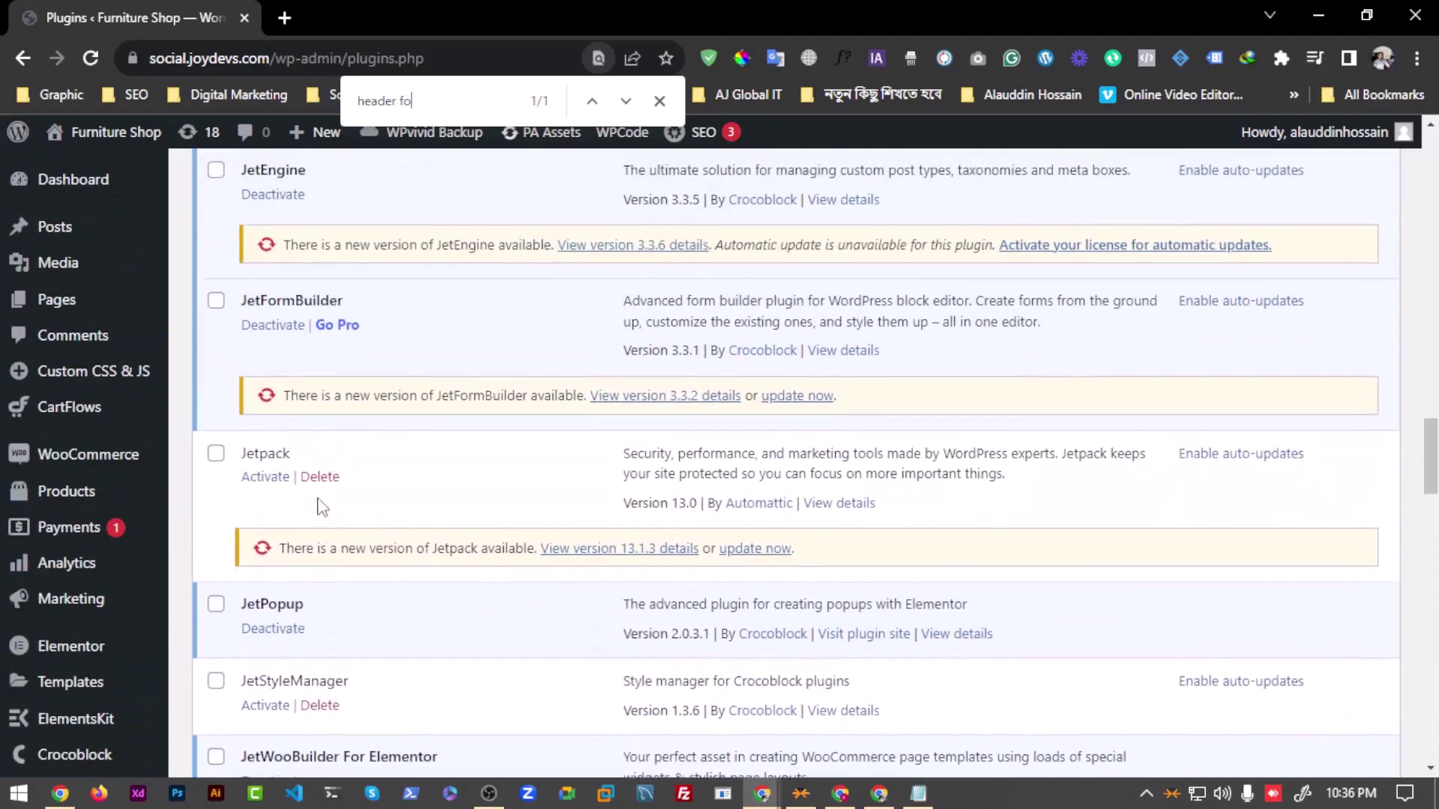
{"action": "scroll", "coordinate": [322, 508], "scroll_direction": "up", "scroll_amount": 7}
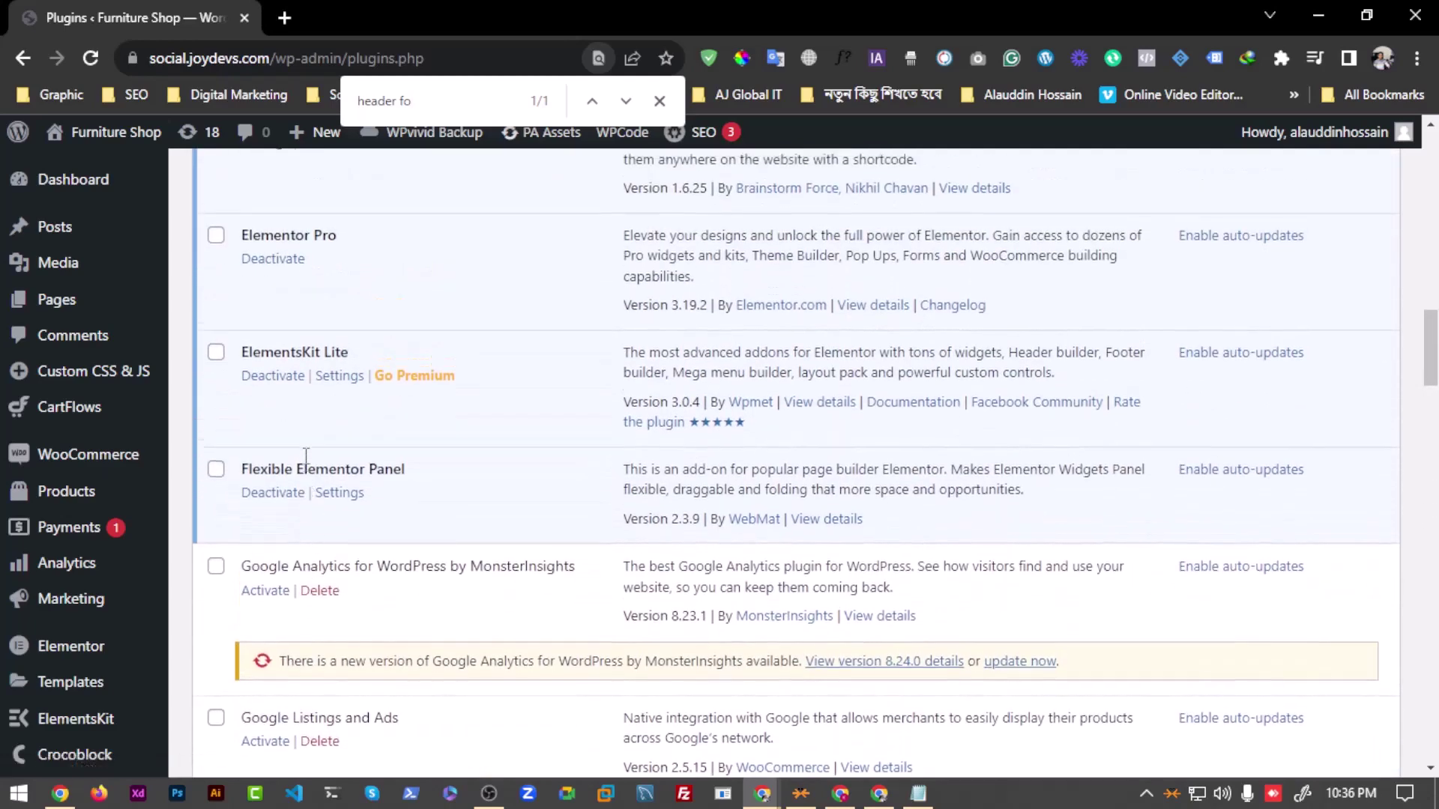
{"action": "scroll", "coordinate": [315, 483], "scroll_direction": "up", "scroll_amount": 6}
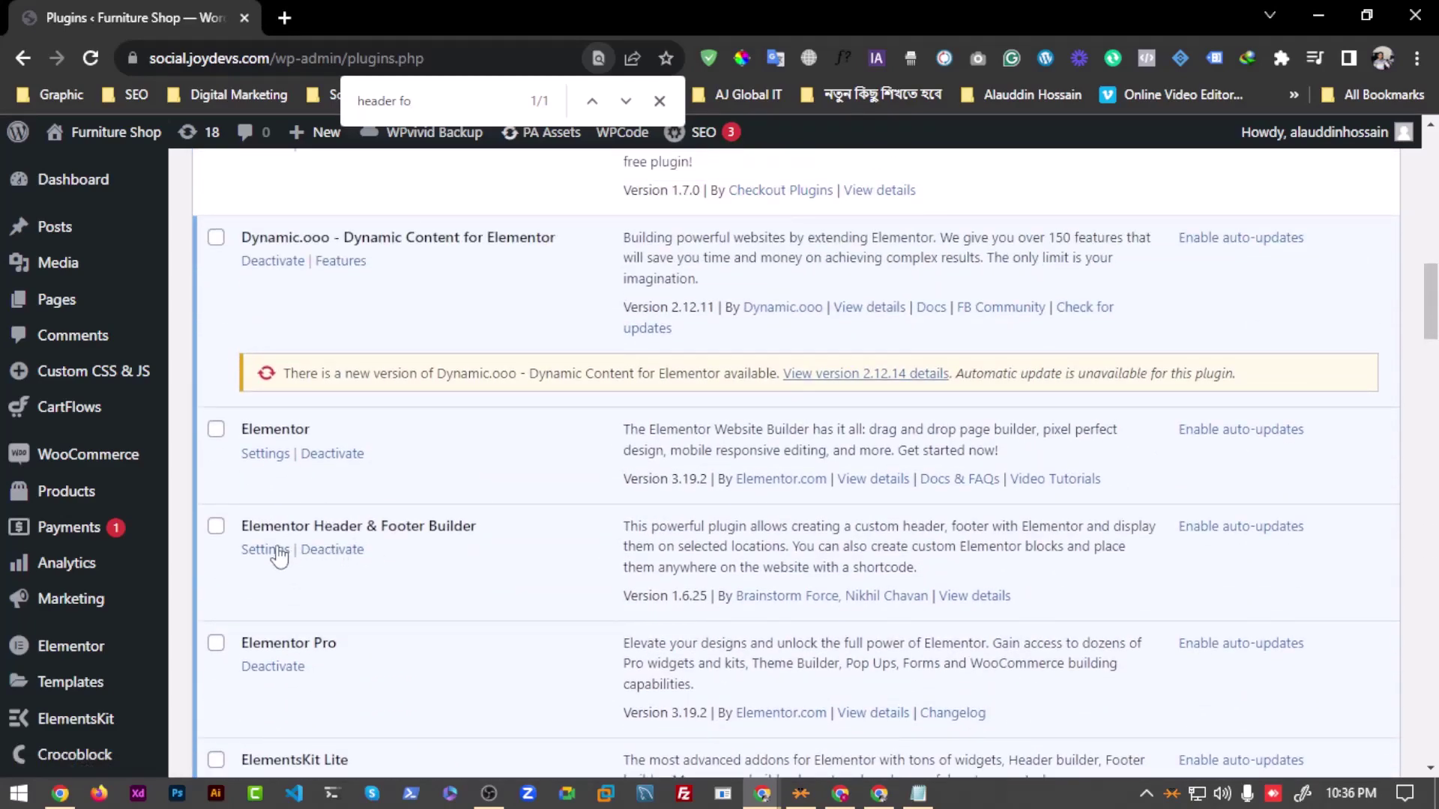
Step: Open Elementor Header & Footer Builder settings and skip its onboarding questions
{"action": "left_click", "coordinate": [279, 551]}
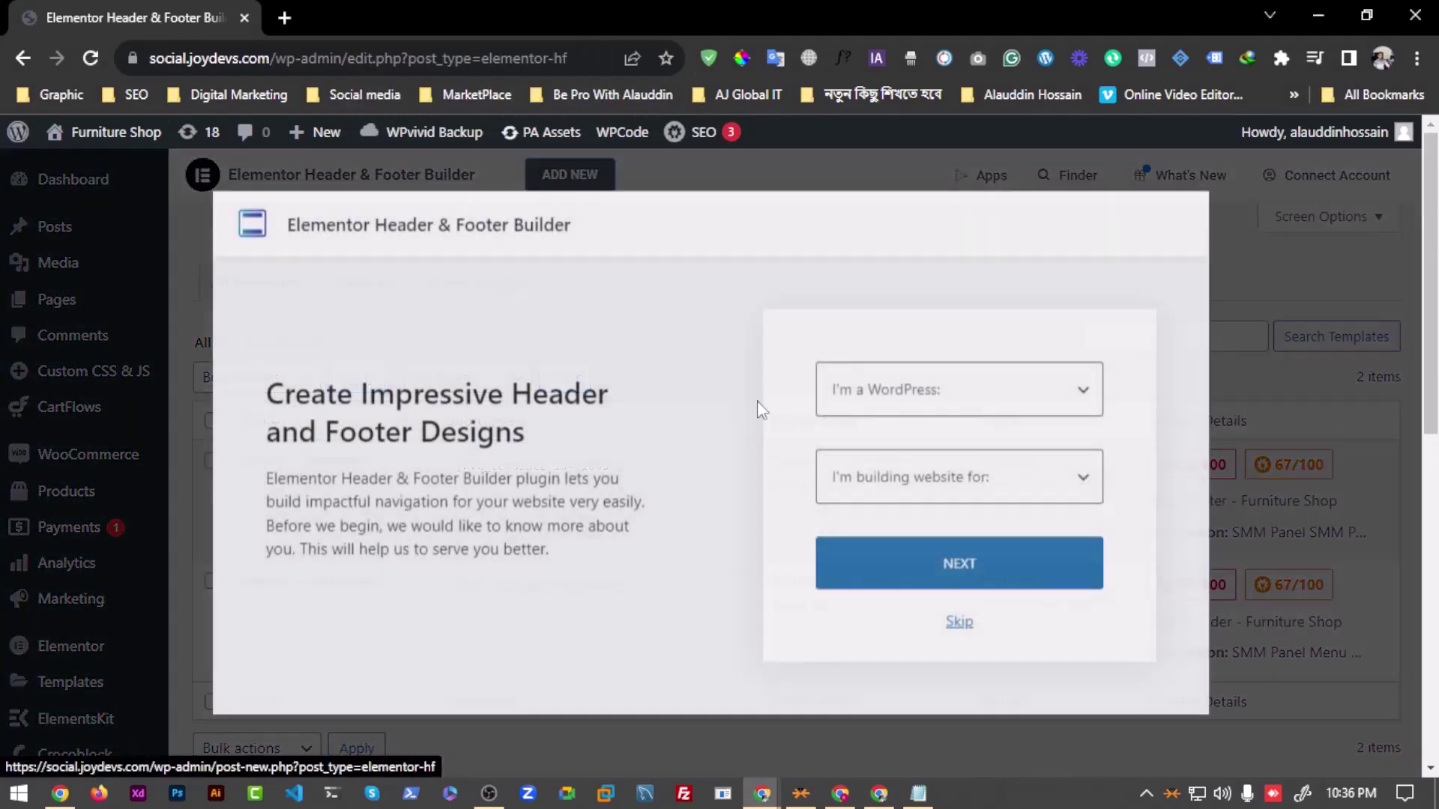
{"action": "left_click", "coordinate": [907, 386]}
{"action": "left_click", "coordinate": [950, 315]}
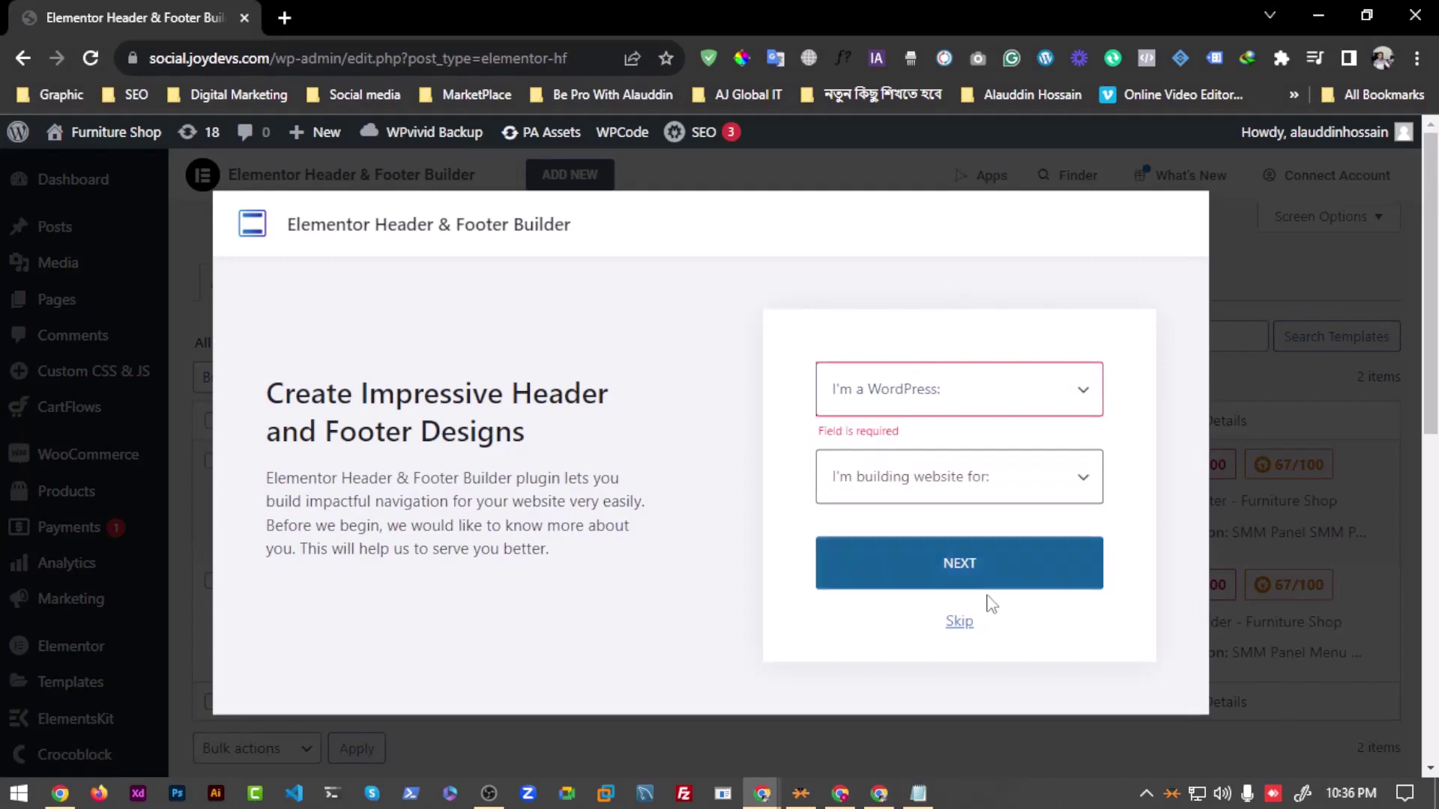
{"action": "left_click", "coordinate": [960, 621]}
Step: Browse the Add New Header or Footer page and return to the installed Plugins list
{"action": "scroll", "coordinate": [299, 434], "scroll_direction": "down", "scroll_amount": 10}
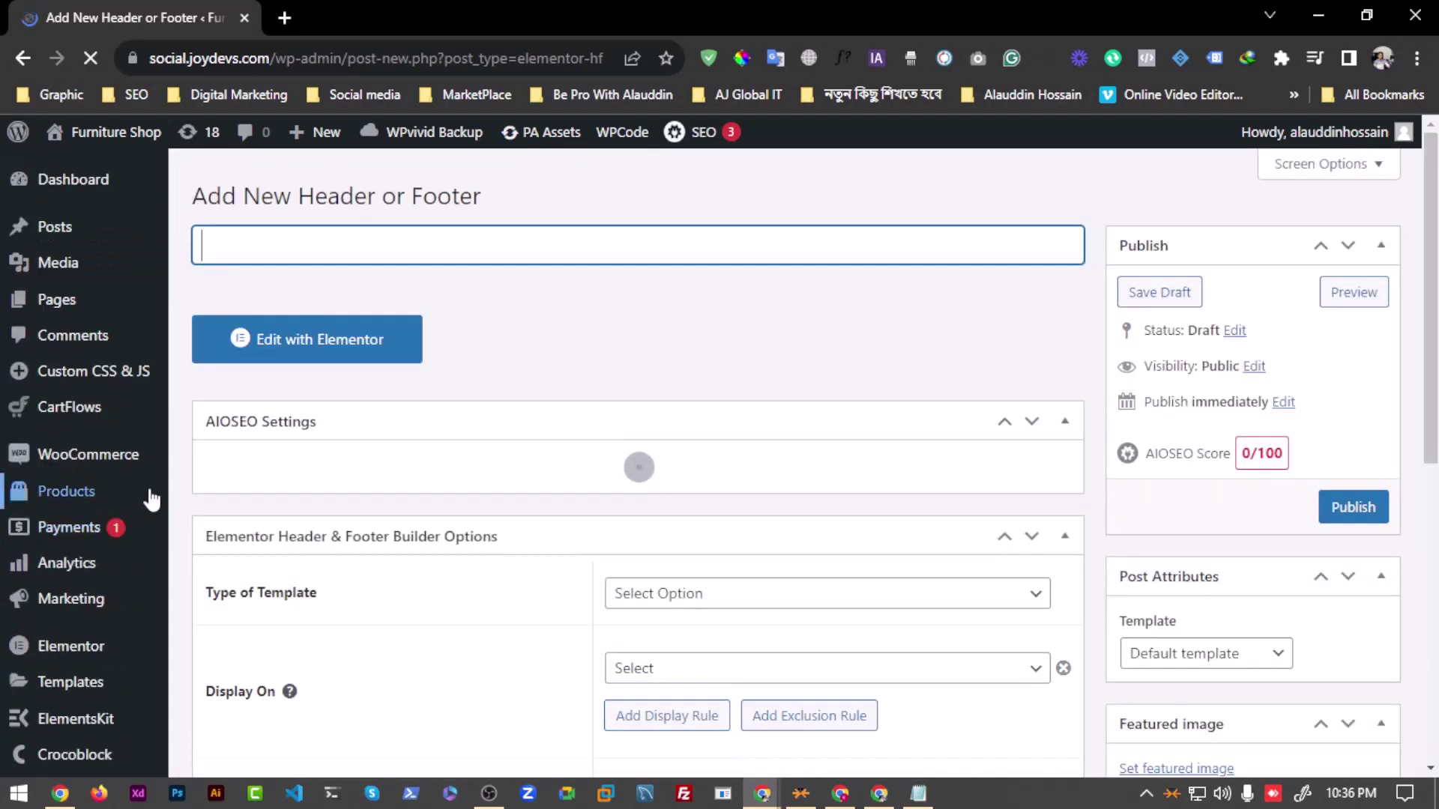
{"action": "scroll", "coordinate": [224, 487], "scroll_direction": "down", "scroll_amount": 5}
{"action": "scroll", "coordinate": [184, 482], "scroll_direction": "down", "scroll_amount": 8}
{"action": "scroll", "coordinate": [183, 482], "scroll_direction": "down", "scroll_amount": 3}
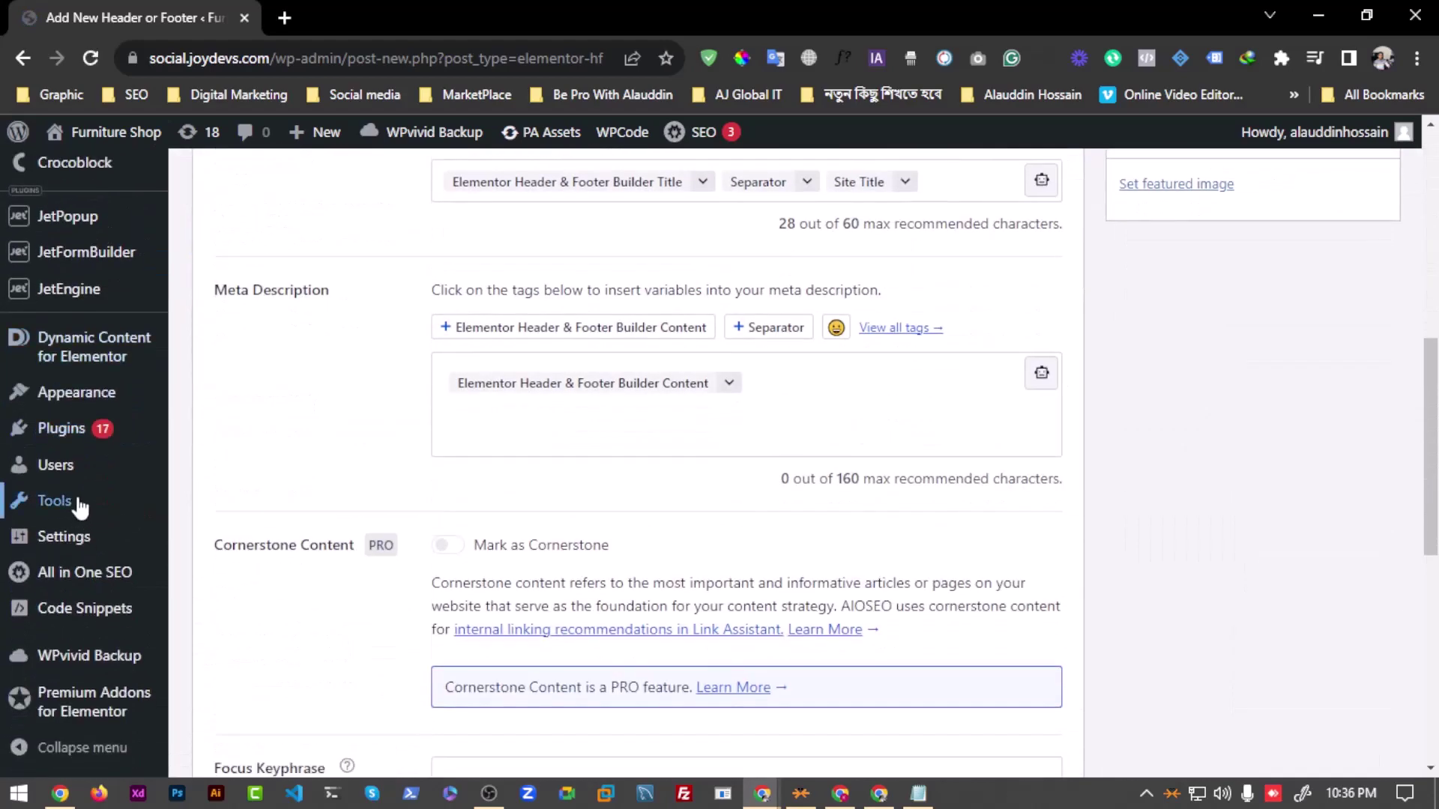
{"action": "mouse_move", "coordinate": [100, 630]}
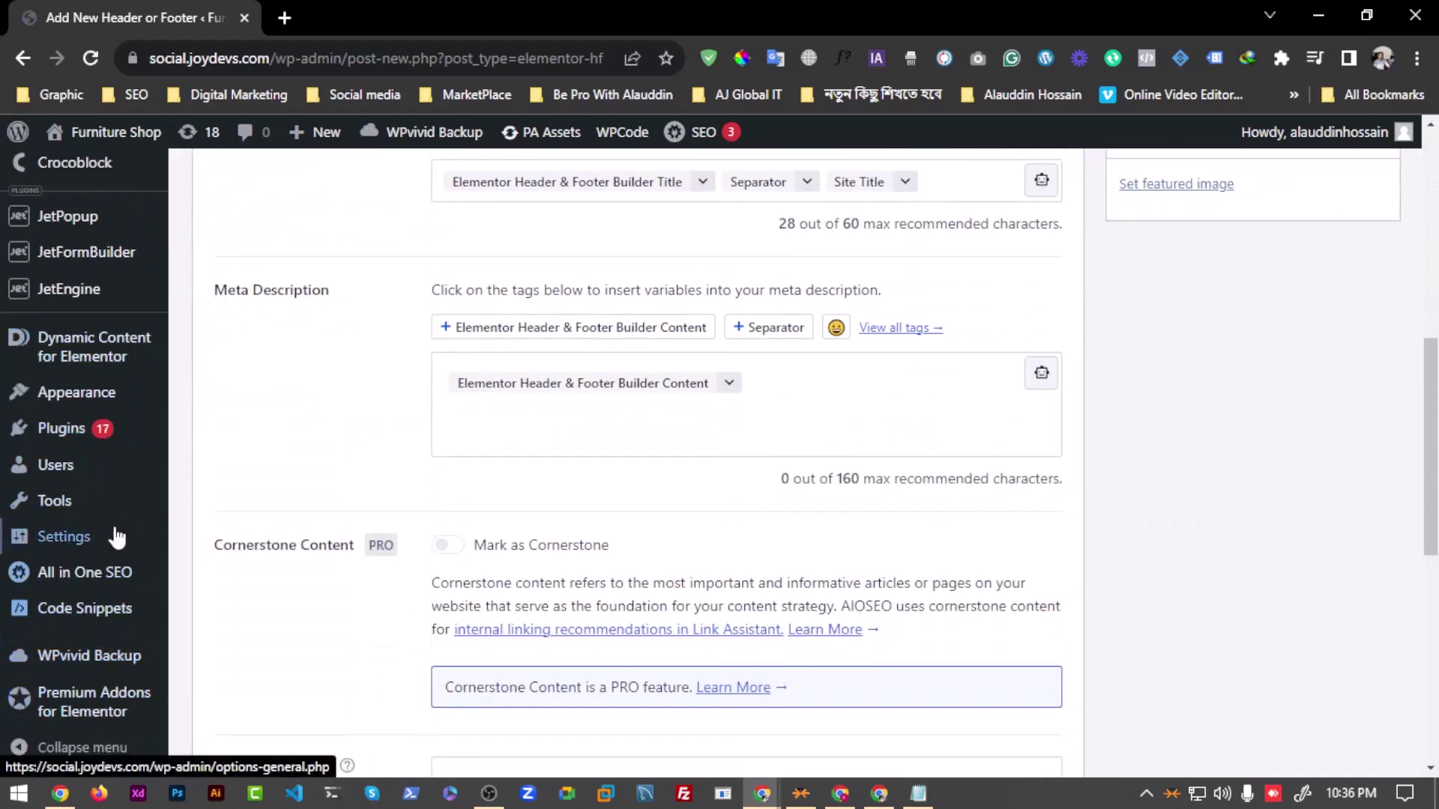
{"action": "scroll", "coordinate": [109, 615], "scroll_direction": "up", "scroll_amount": 5}
{"action": "mouse_move", "coordinate": [94, 477]}
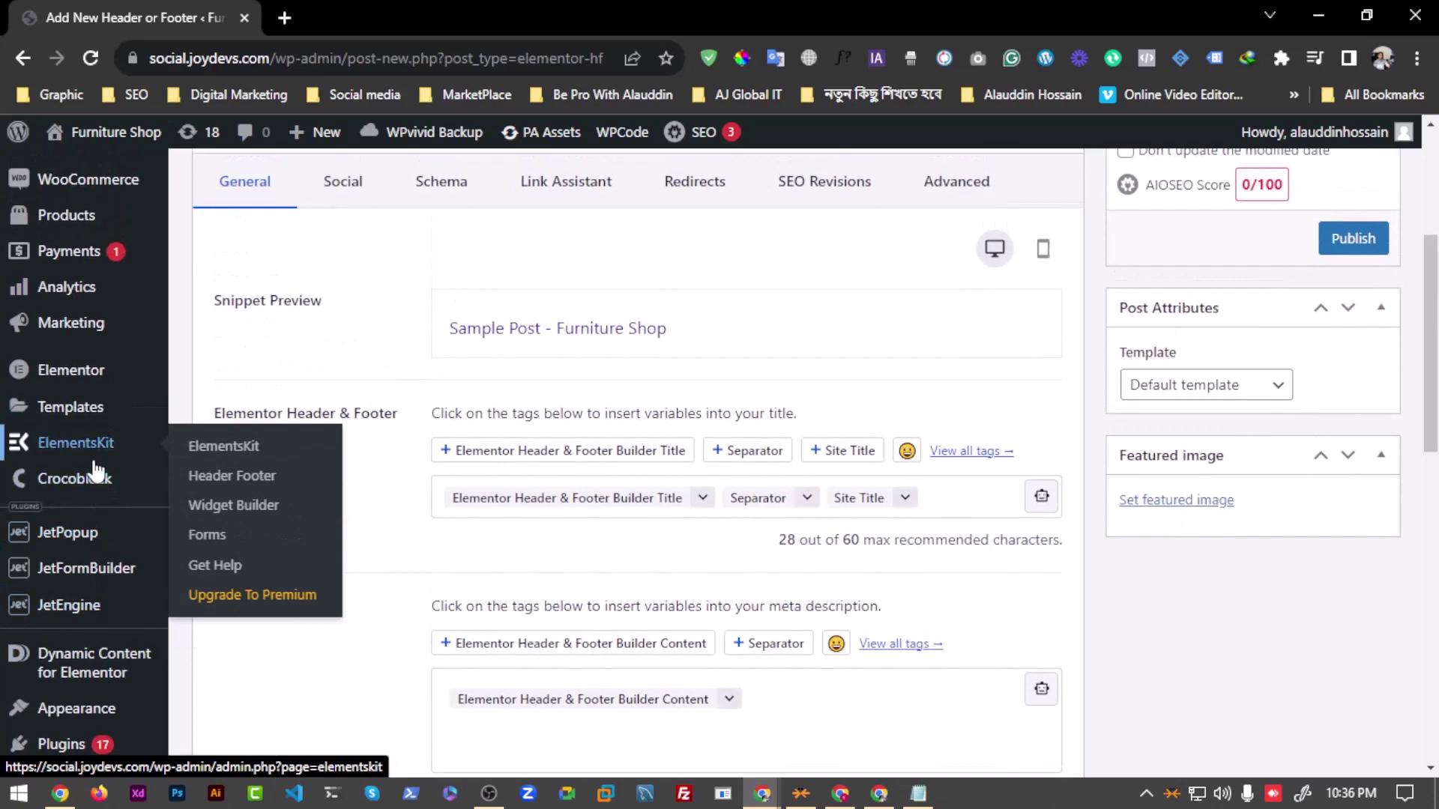
{"action": "scroll", "coordinate": [90, 386], "scroll_direction": "up", "scroll_amount": 3}
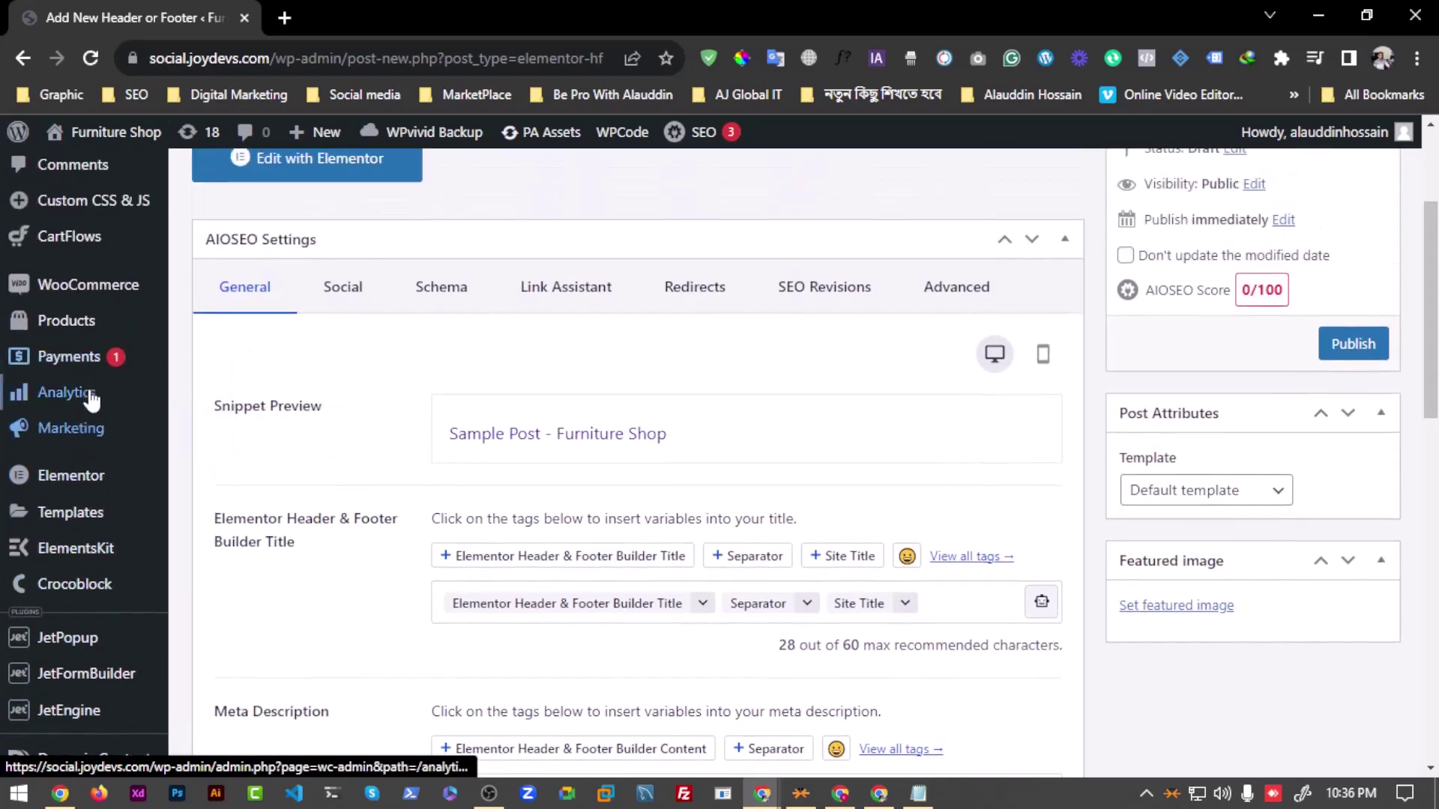
{"action": "scroll", "coordinate": [91, 386], "scroll_direction": "up", "scroll_amount": 1}
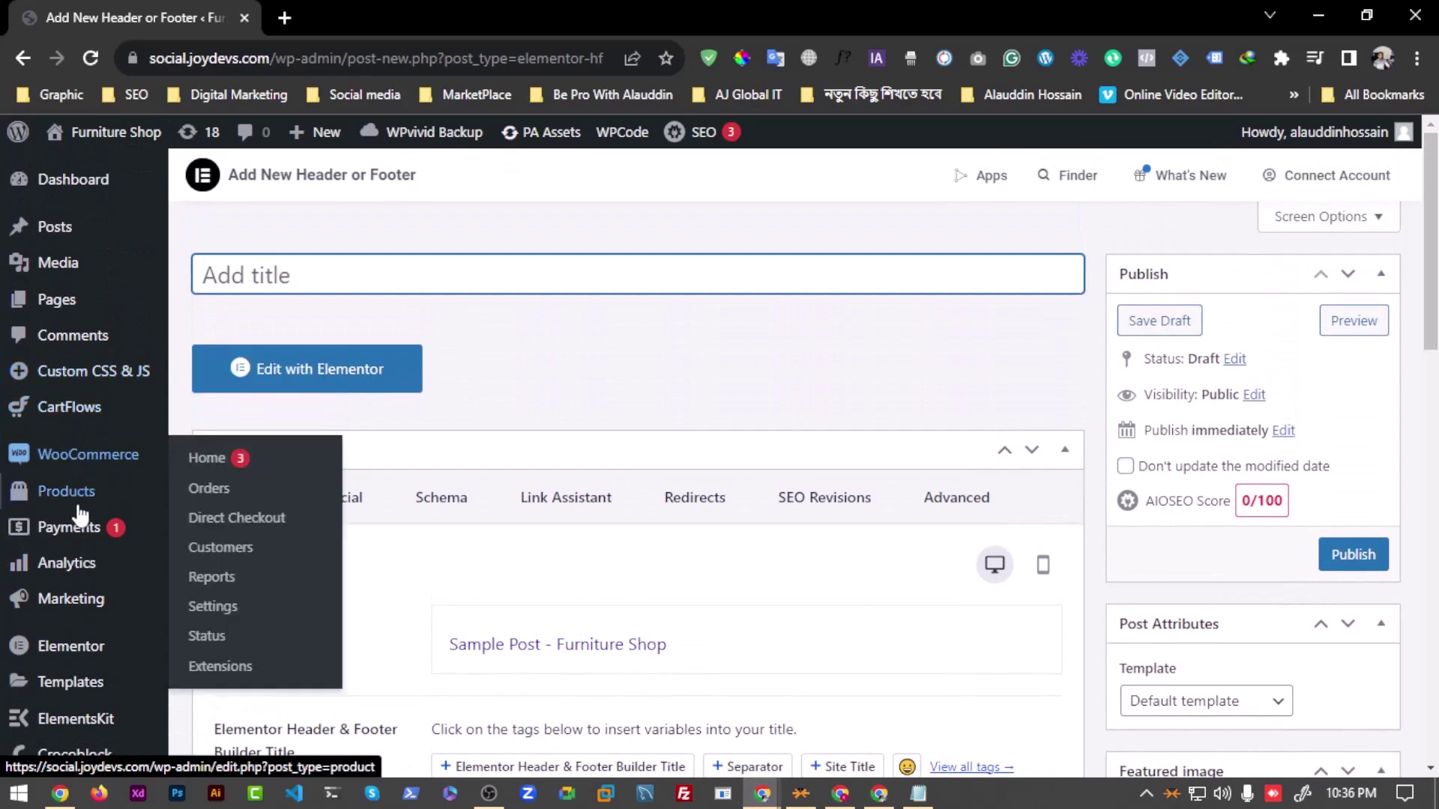
{"action": "scroll", "coordinate": [75, 584], "scroll_direction": "down", "scroll_amount": 5}
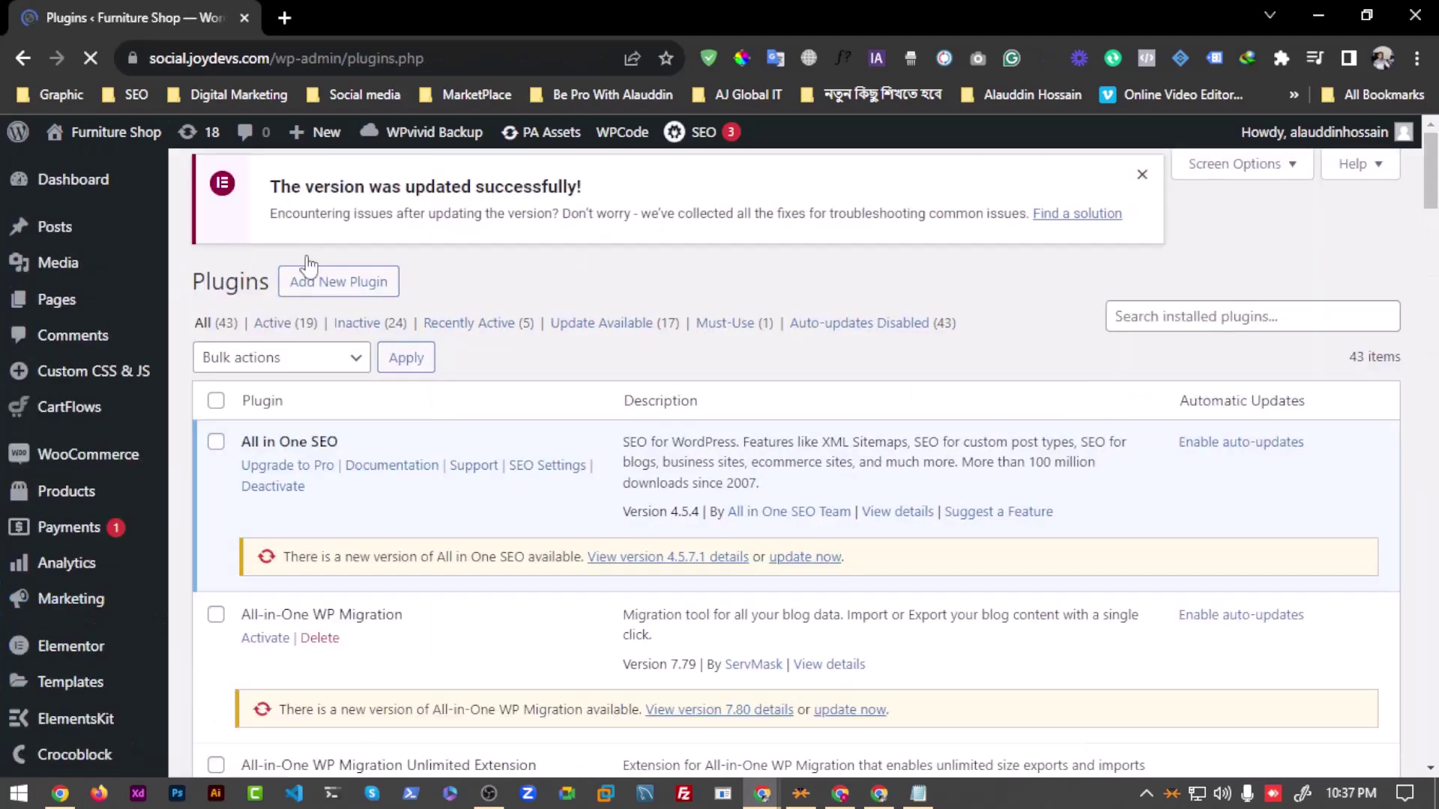
Step: Go to the Add Plugins page and browse it
{"action": "left_click", "coordinate": [340, 187]}
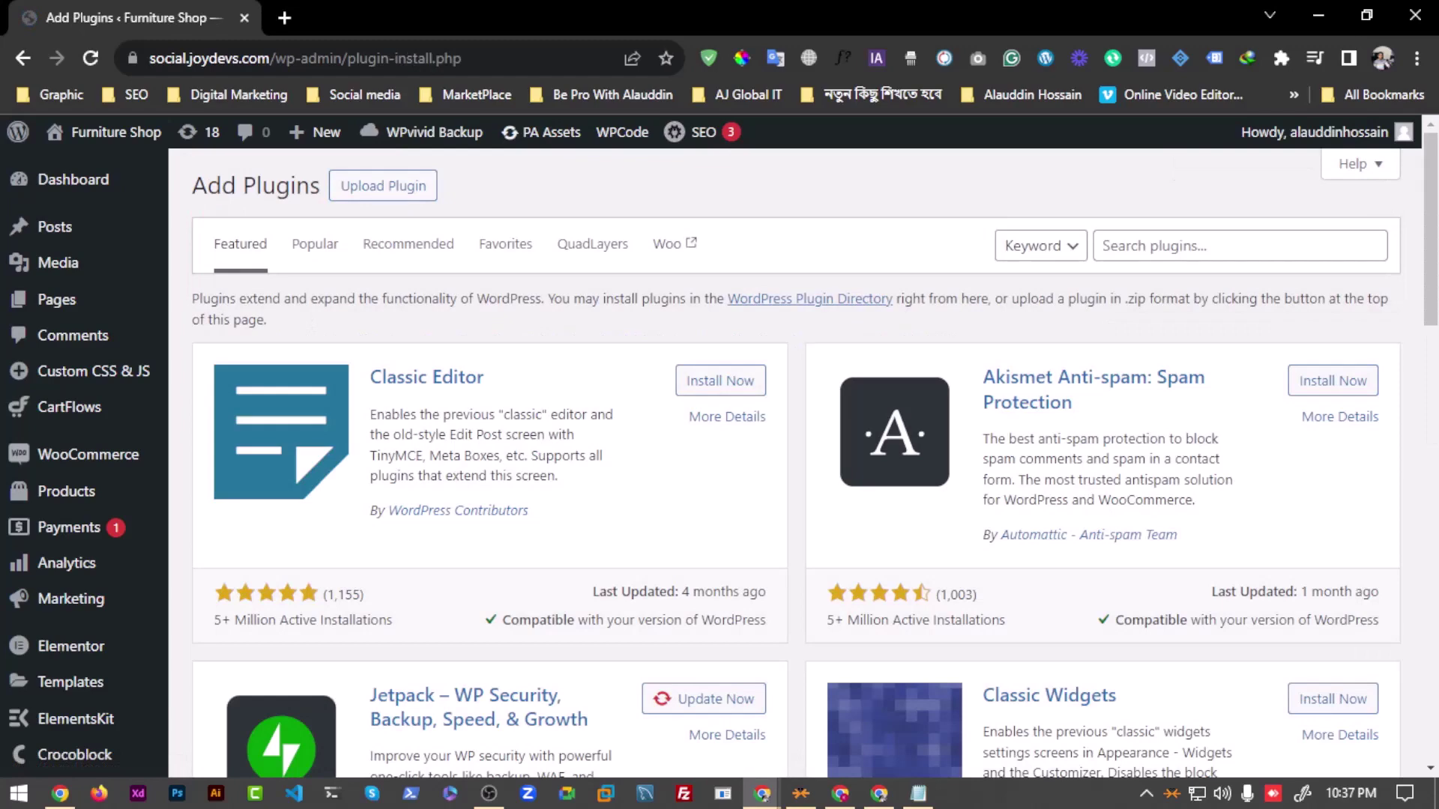
{"action": "scroll", "coordinate": [582, 514], "scroll_direction": "down", "scroll_amount": 4}
{"action": "scroll", "coordinate": [575, 499], "scroll_direction": "up", "scroll_amount": 4}
{"action": "left_click", "coordinate": [1185, 247]}
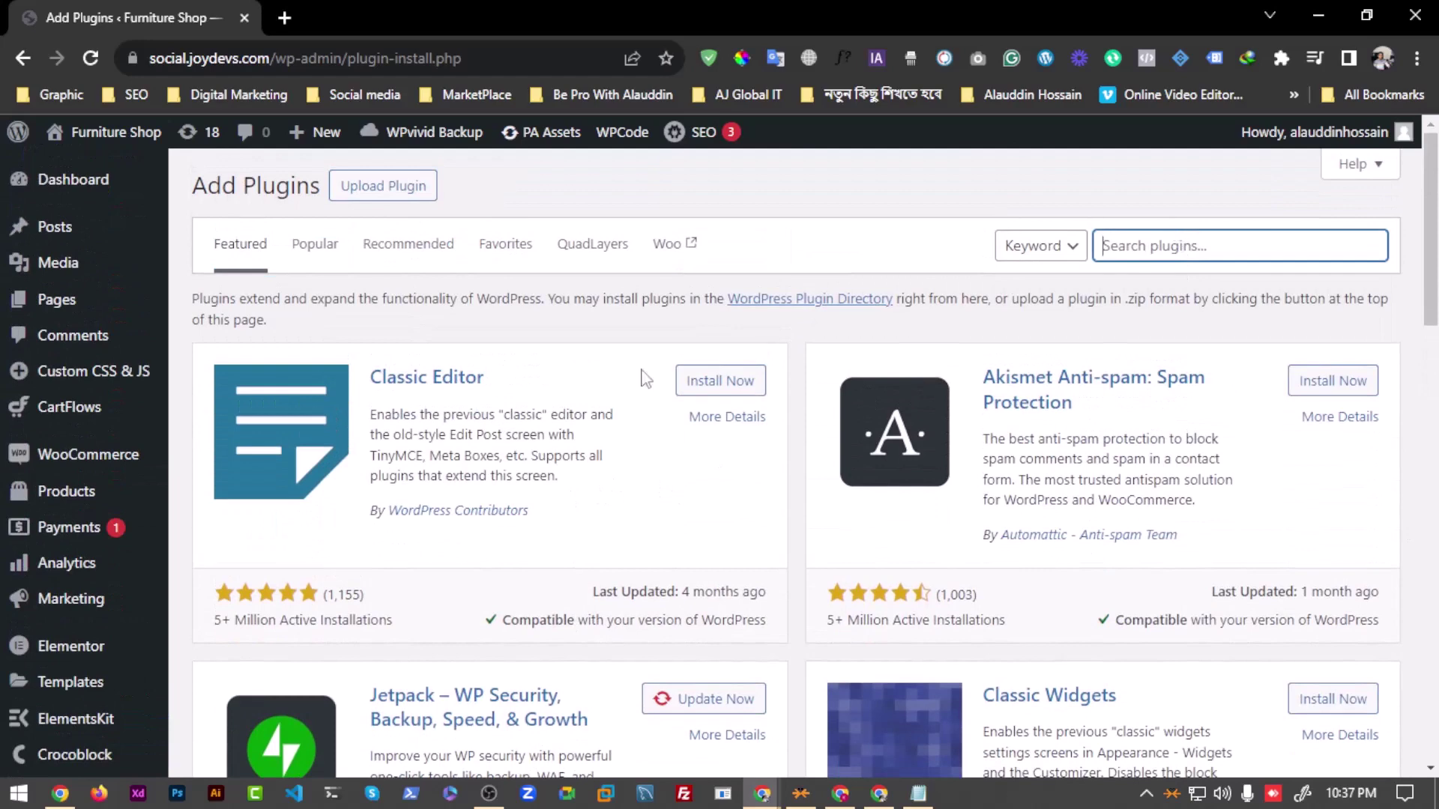
{"action": "scroll", "coordinate": [33, 598], "scroll_direction": "down", "scroll_amount": 6}
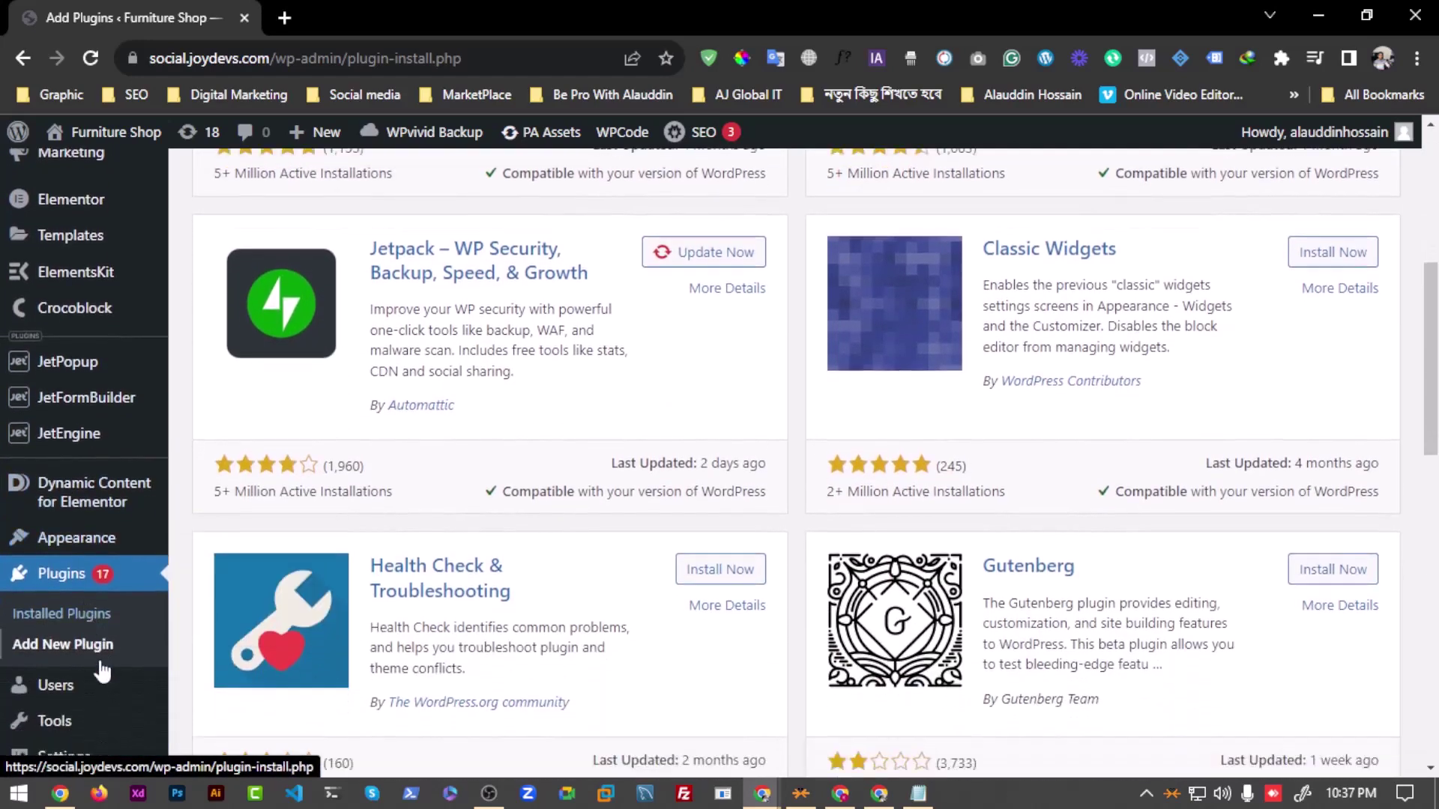
{"action": "scroll", "coordinate": [102, 673], "scroll_direction": "down", "scroll_amount": 4}
{"action": "mouse_move", "coordinate": [103, 626]}
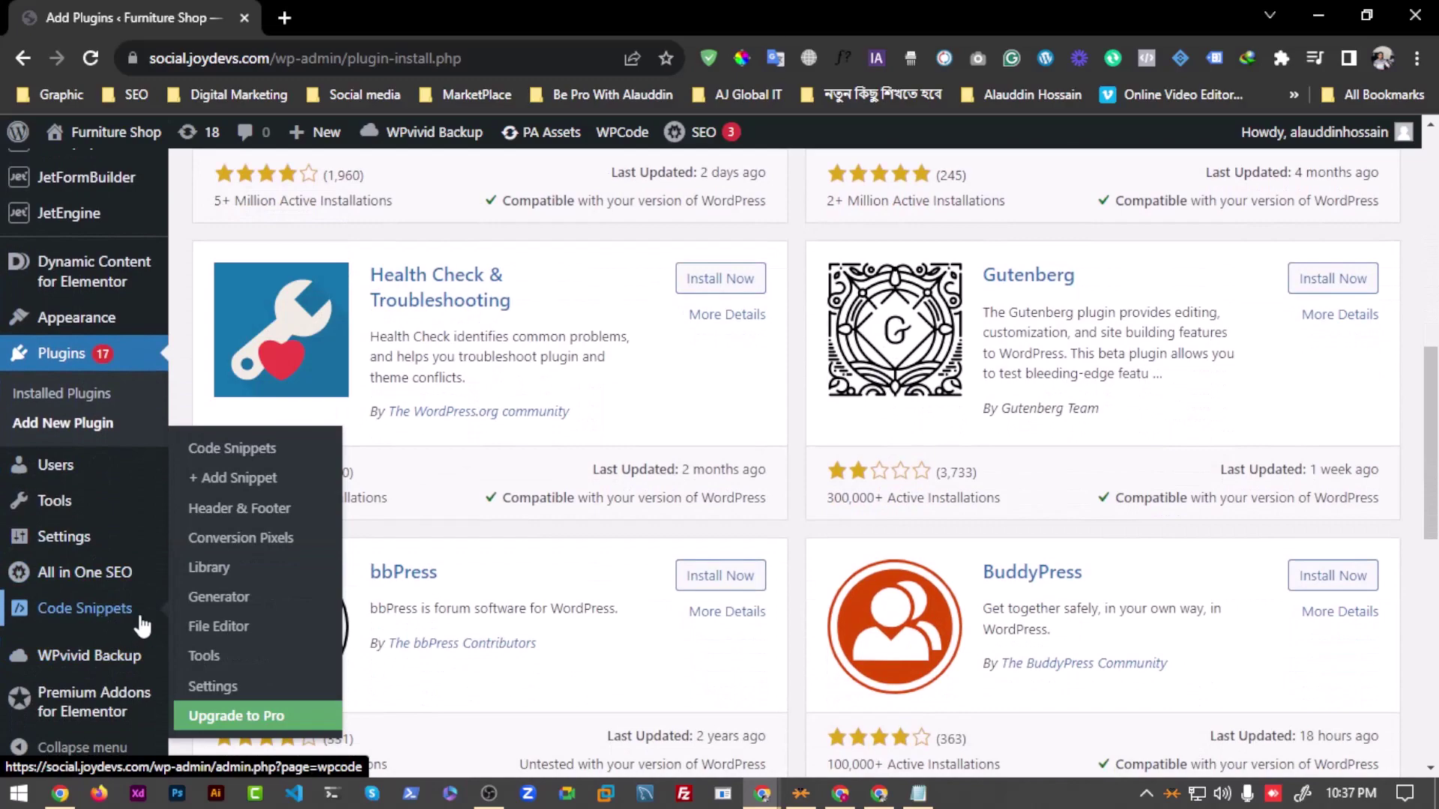
{"action": "scroll", "coordinate": [1077, 264], "scroll_direction": "up", "scroll_amount": 10}
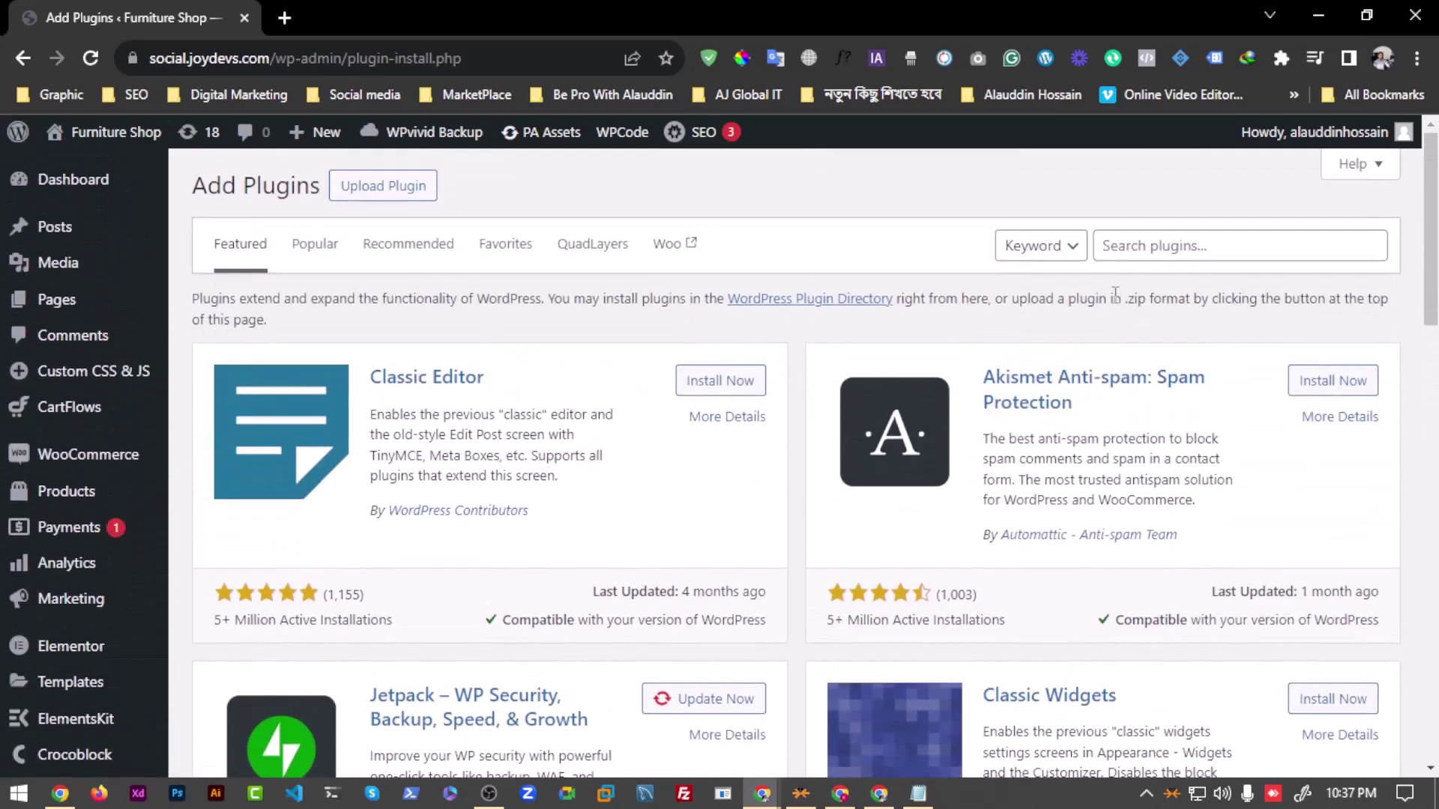
Step: Search plugins for 'sni', noting WPCode – Insert Headers and Footers is already Active
{"action": "left_click", "coordinate": [1139, 255]}
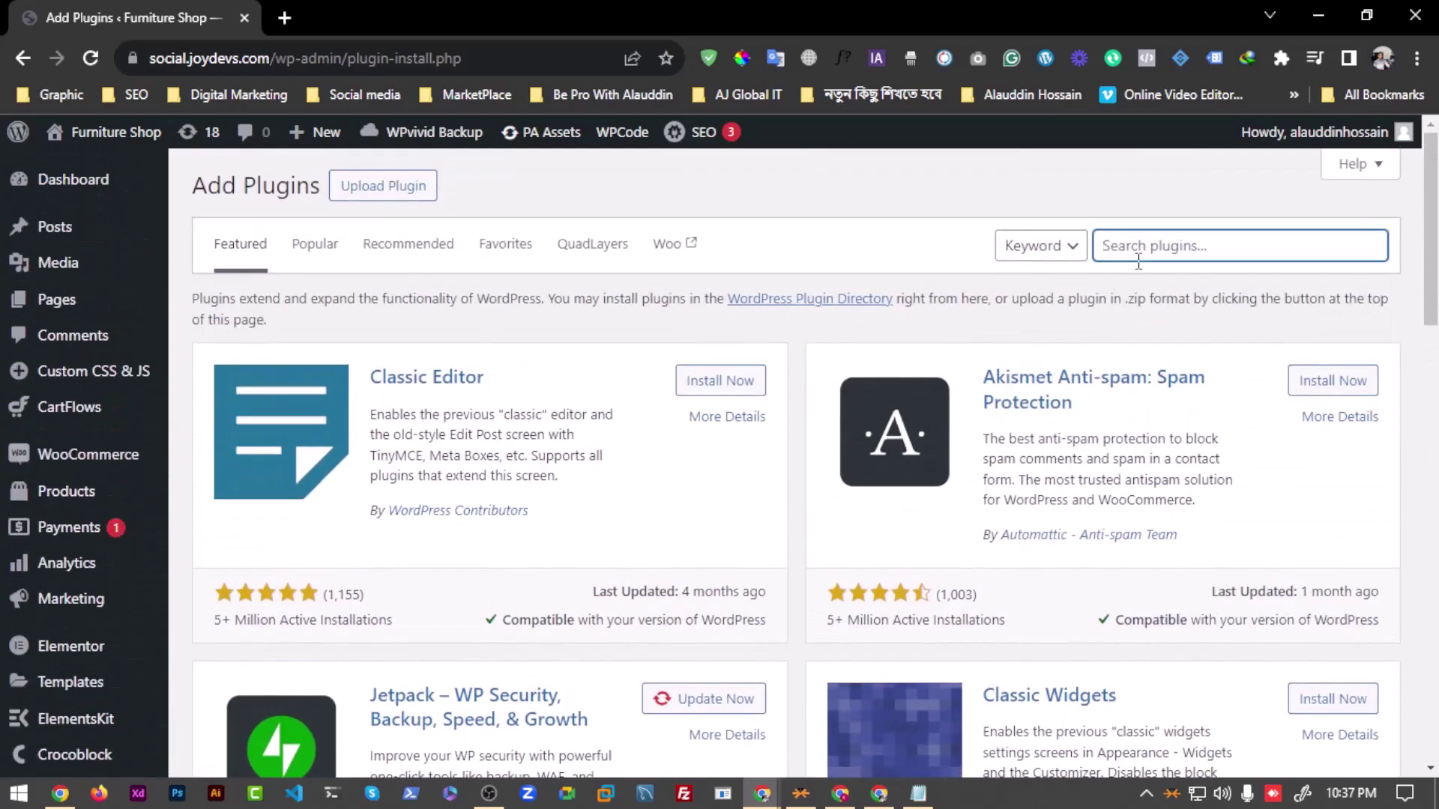
{"action": "type", "text": "snippet"}
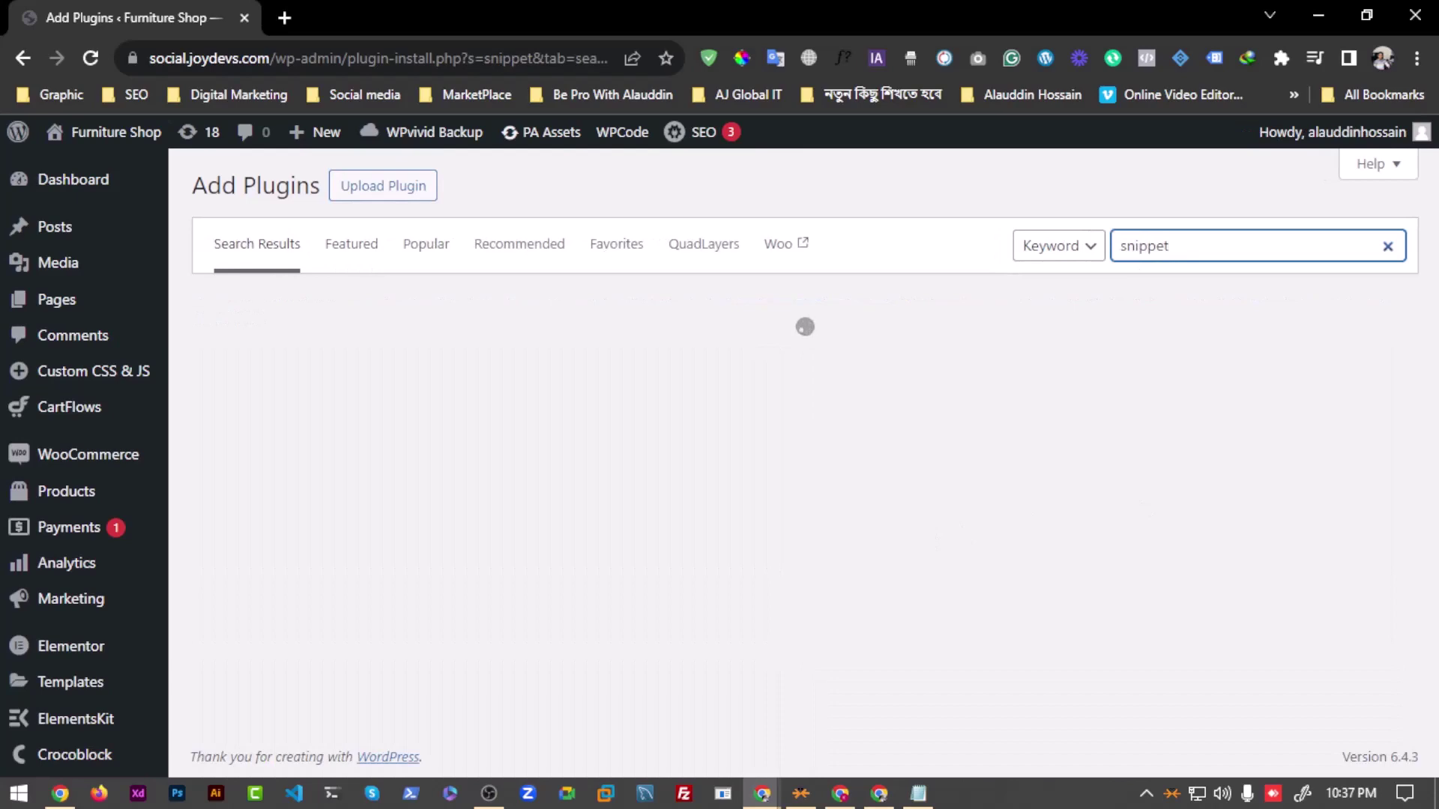
{"action": "scroll", "coordinate": [771, 472], "scroll_direction": "down", "scroll_amount": 2}
{"action": "scroll", "coordinate": [619, 389], "scroll_direction": "up", "scroll_amount": 2}
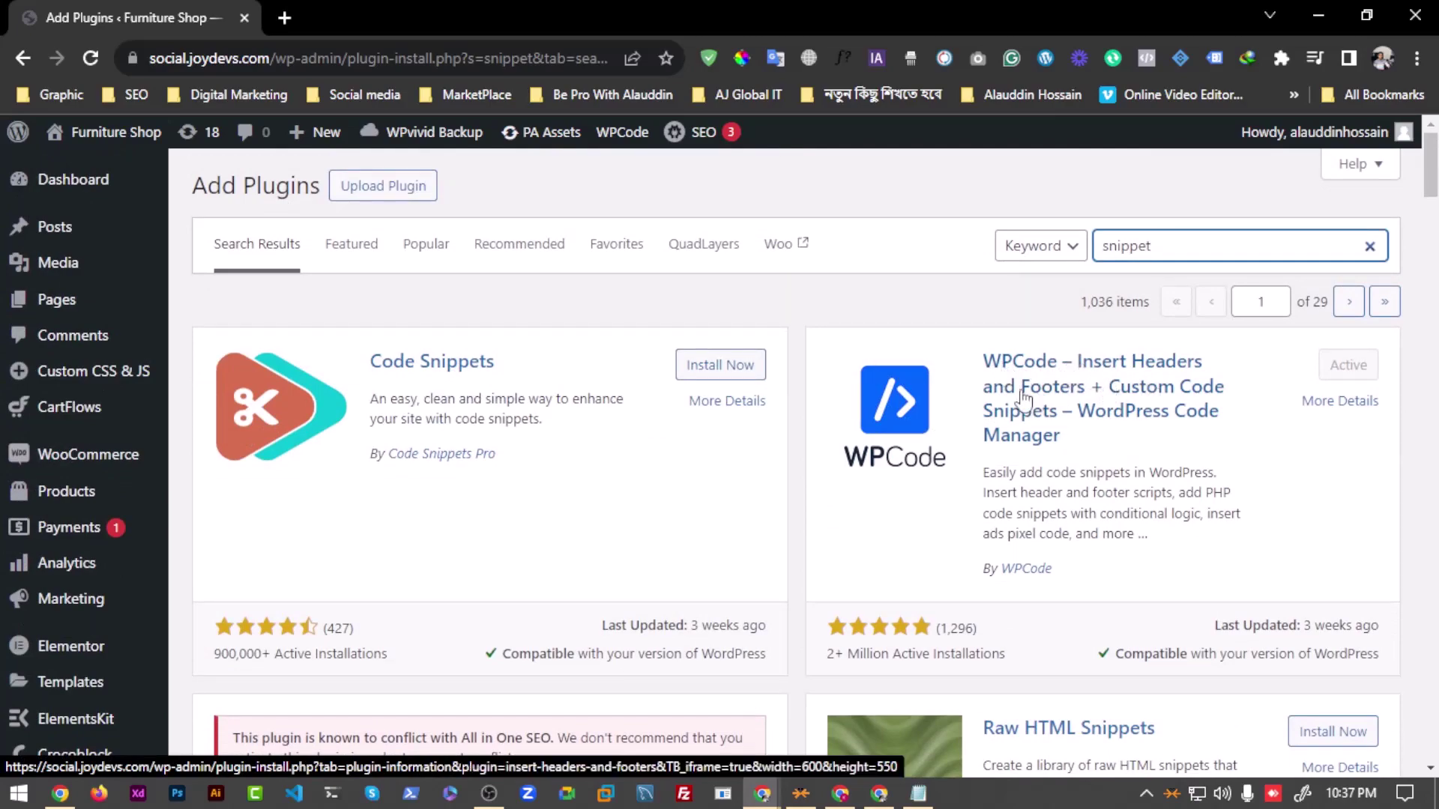
{"action": "scroll", "coordinate": [1112, 402], "scroll_direction": "down", "scroll_amount": 10}
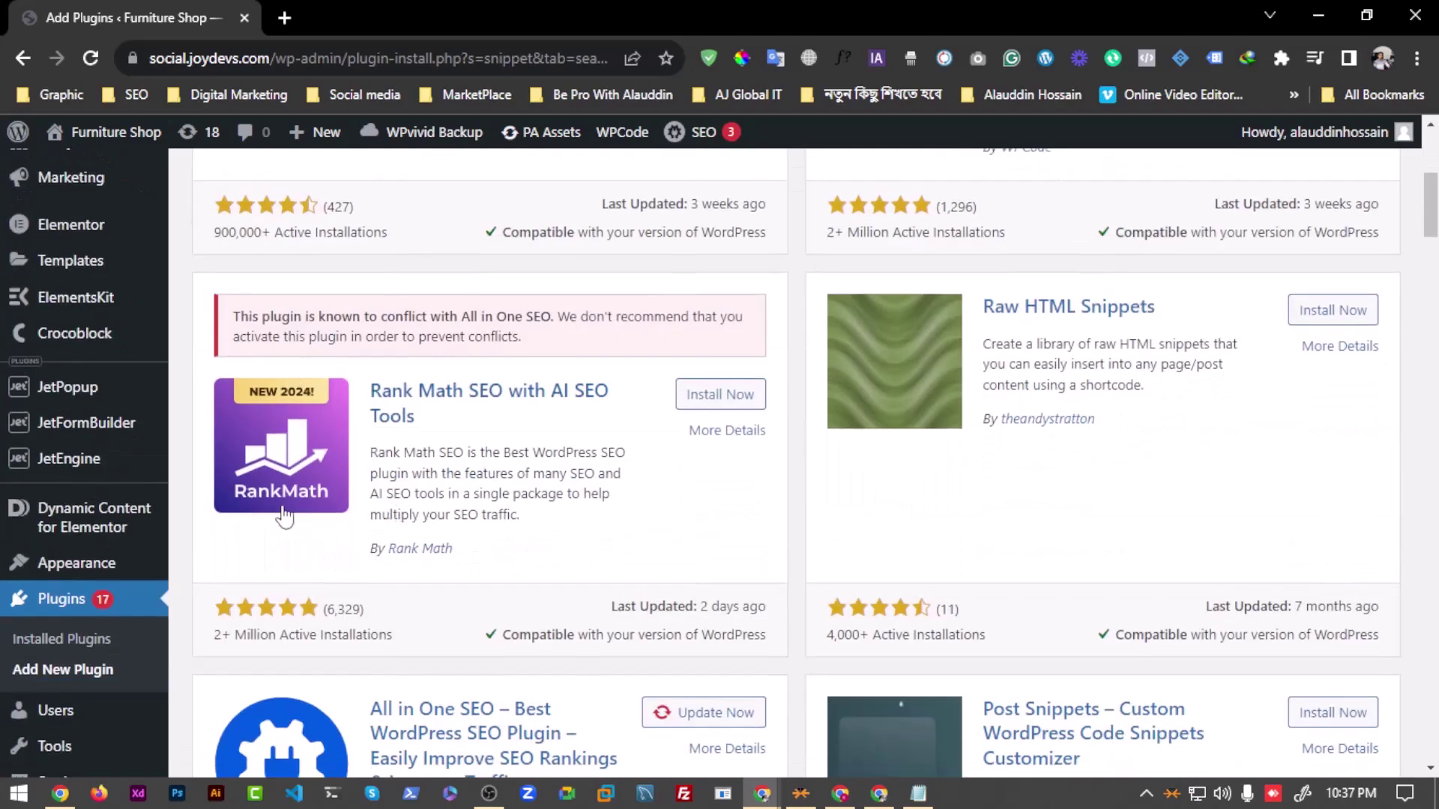
{"action": "scroll", "coordinate": [88, 585], "scroll_direction": "down", "scroll_amount": 7}
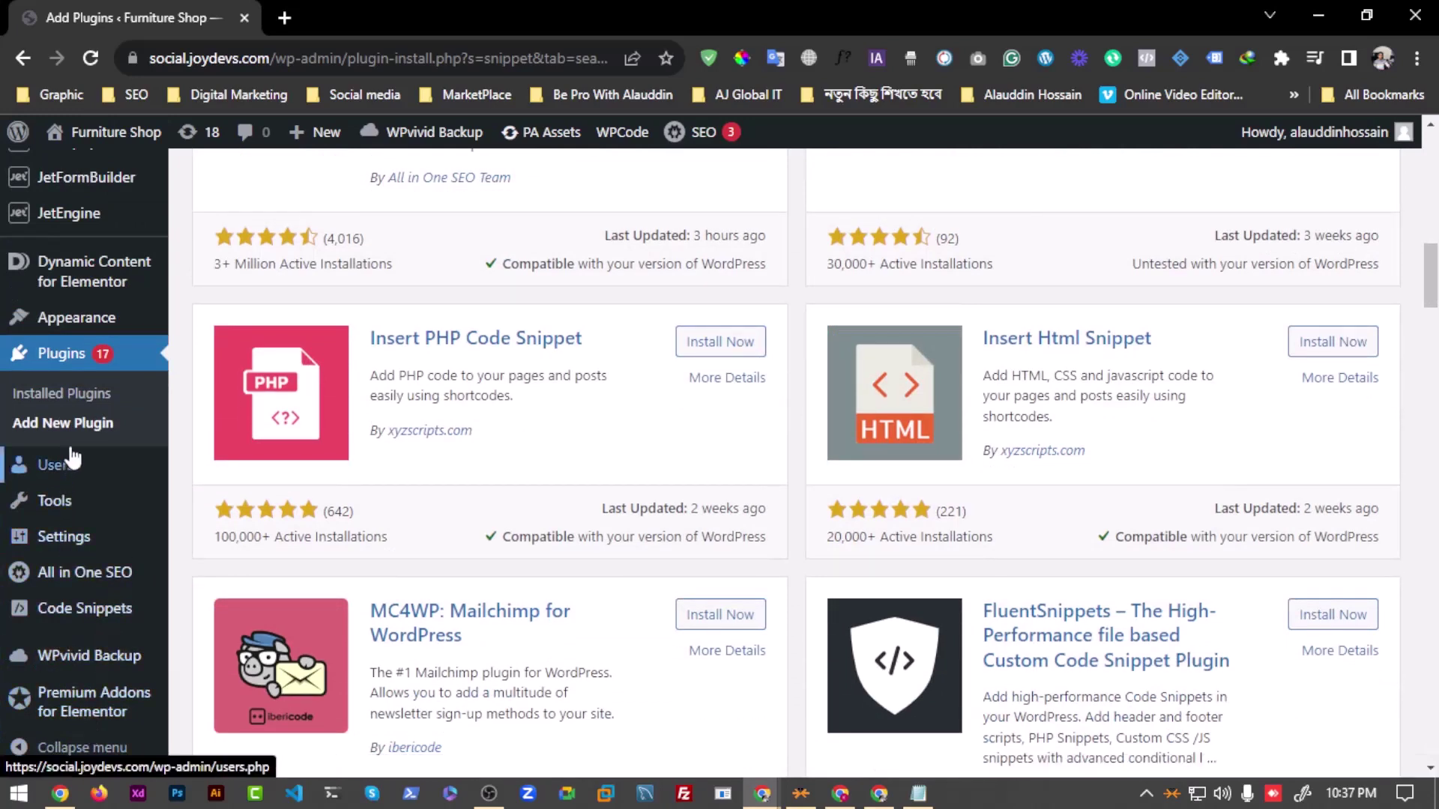
{"action": "scroll", "coordinate": [71, 524], "scroll_direction": "down", "scroll_amount": 1}
{"action": "mouse_move", "coordinate": [68, 615]}
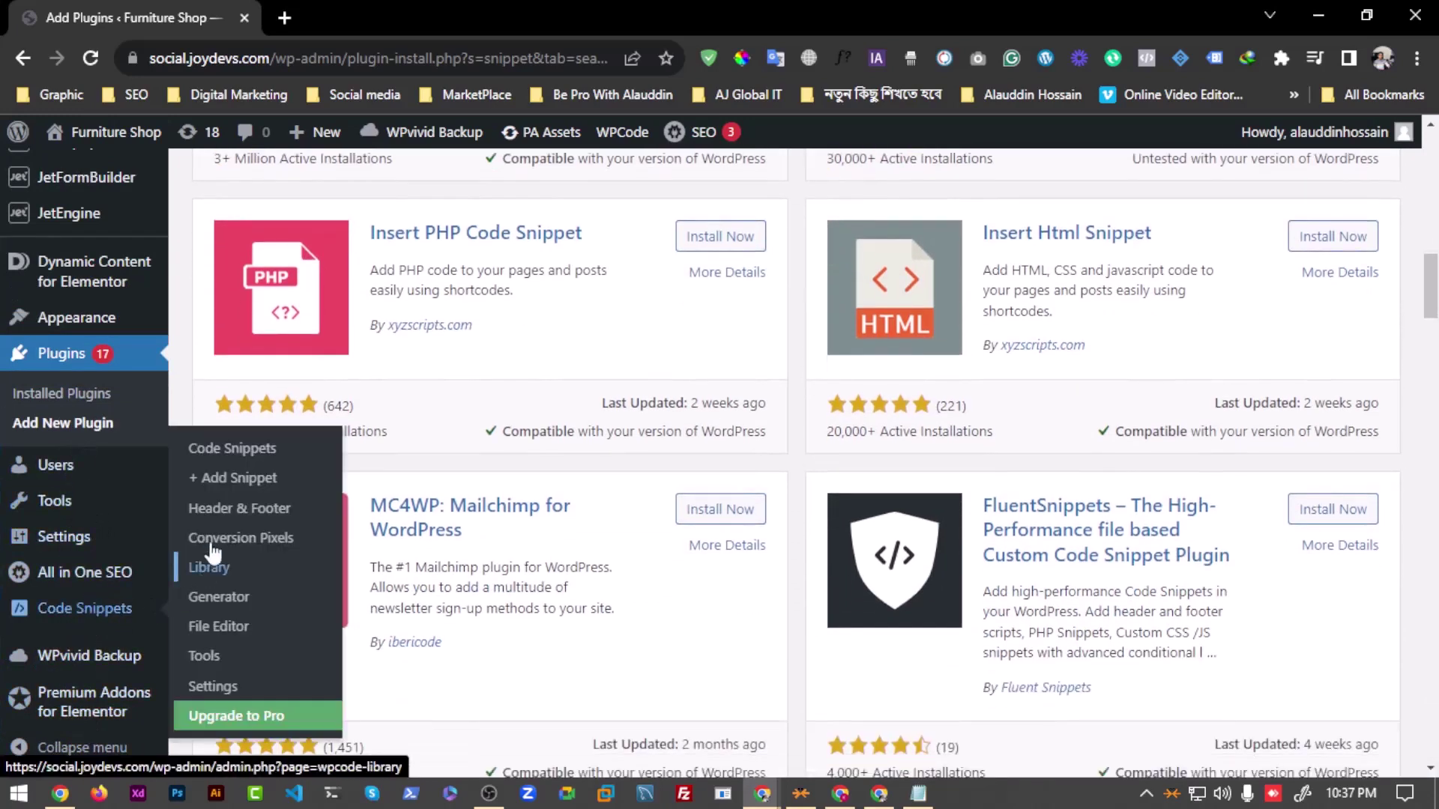
Step: Open the Code Snippets page for adding a new snippet
{"action": "left_click", "coordinate": [217, 493]}
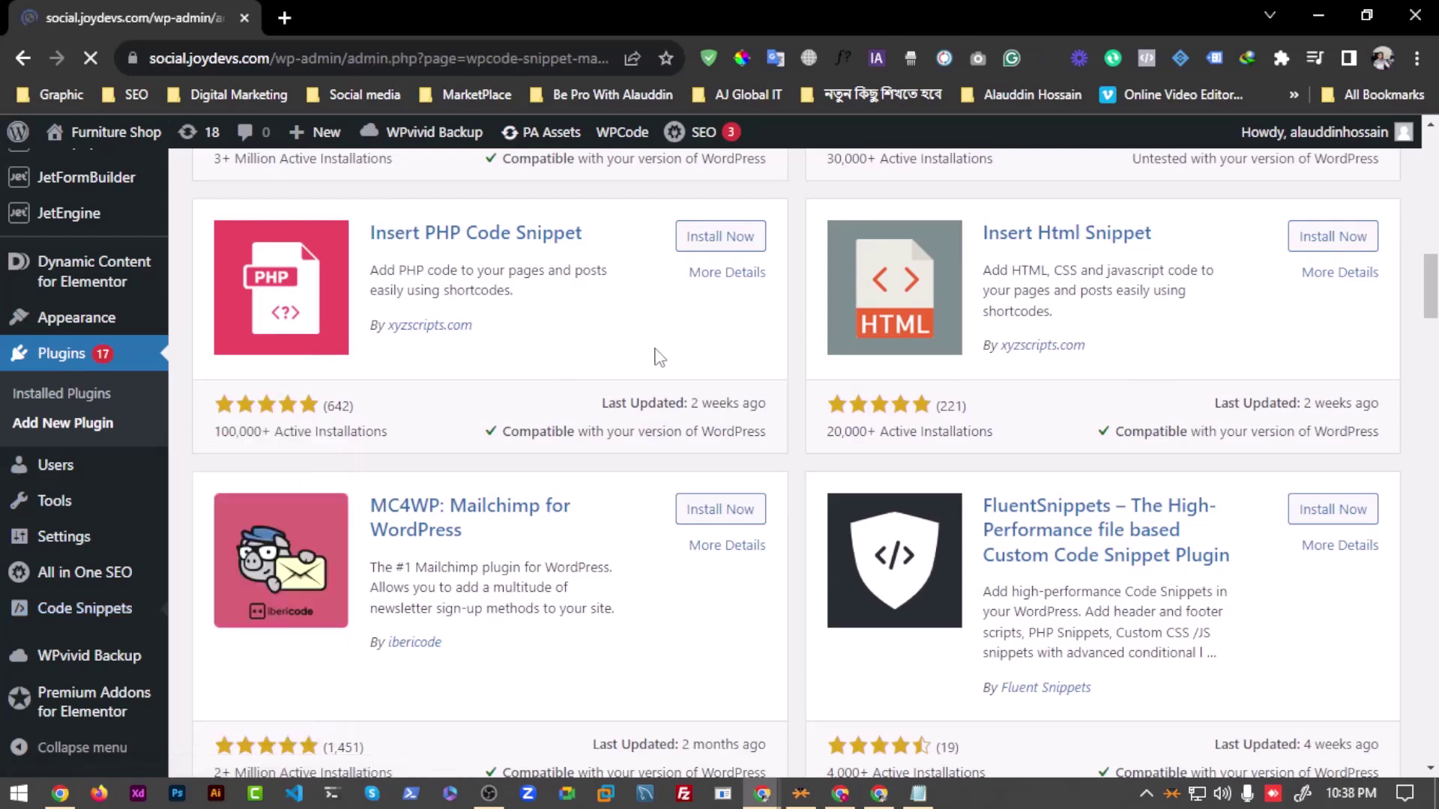
{"action": "scroll", "coordinate": [438, 532], "scroll_direction": "down", "scroll_amount": 5}
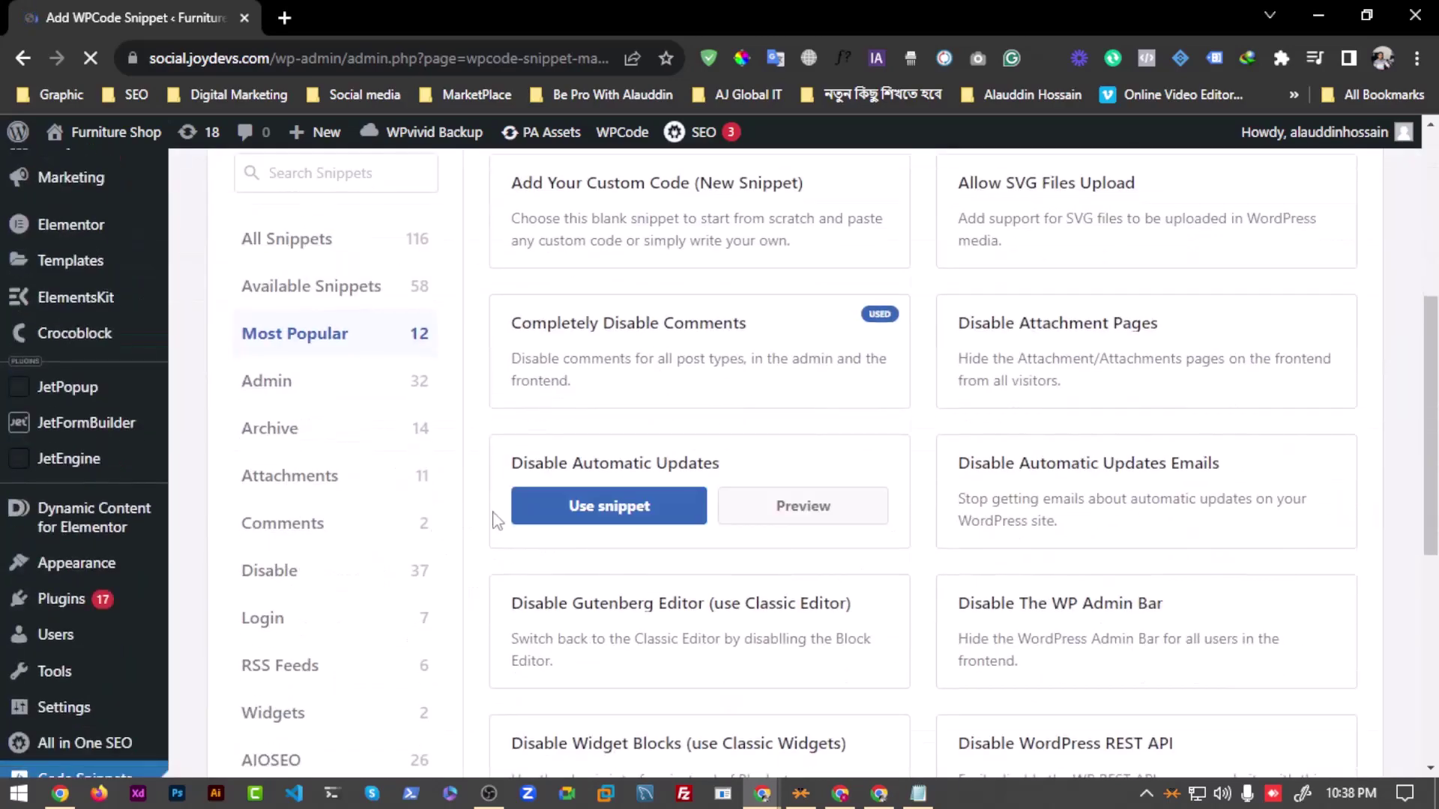
{"action": "scroll", "coordinate": [450, 525], "scroll_direction": "up", "scroll_amount": 4}
{"action": "scroll", "coordinate": [465, 562], "scroll_direction": "down", "scroll_amount": 10}
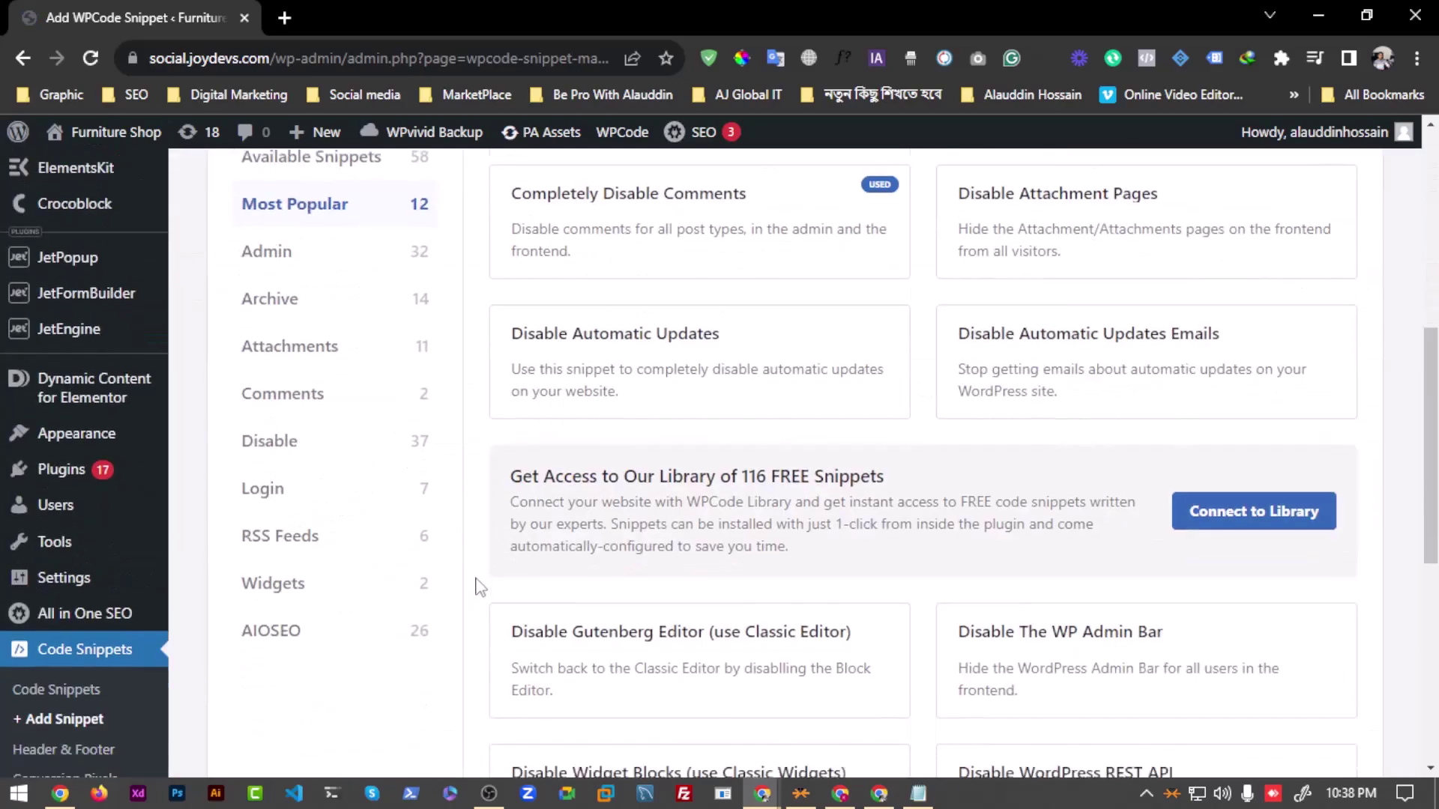
{"action": "scroll", "coordinate": [375, 611], "scroll_direction": "up", "scroll_amount": 6}
{"action": "scroll", "coordinate": [225, 592], "scroll_direction": "down", "scroll_amount": 6}
{"action": "scroll", "coordinate": [113, 592], "scroll_direction": "up", "scroll_amount": 3}
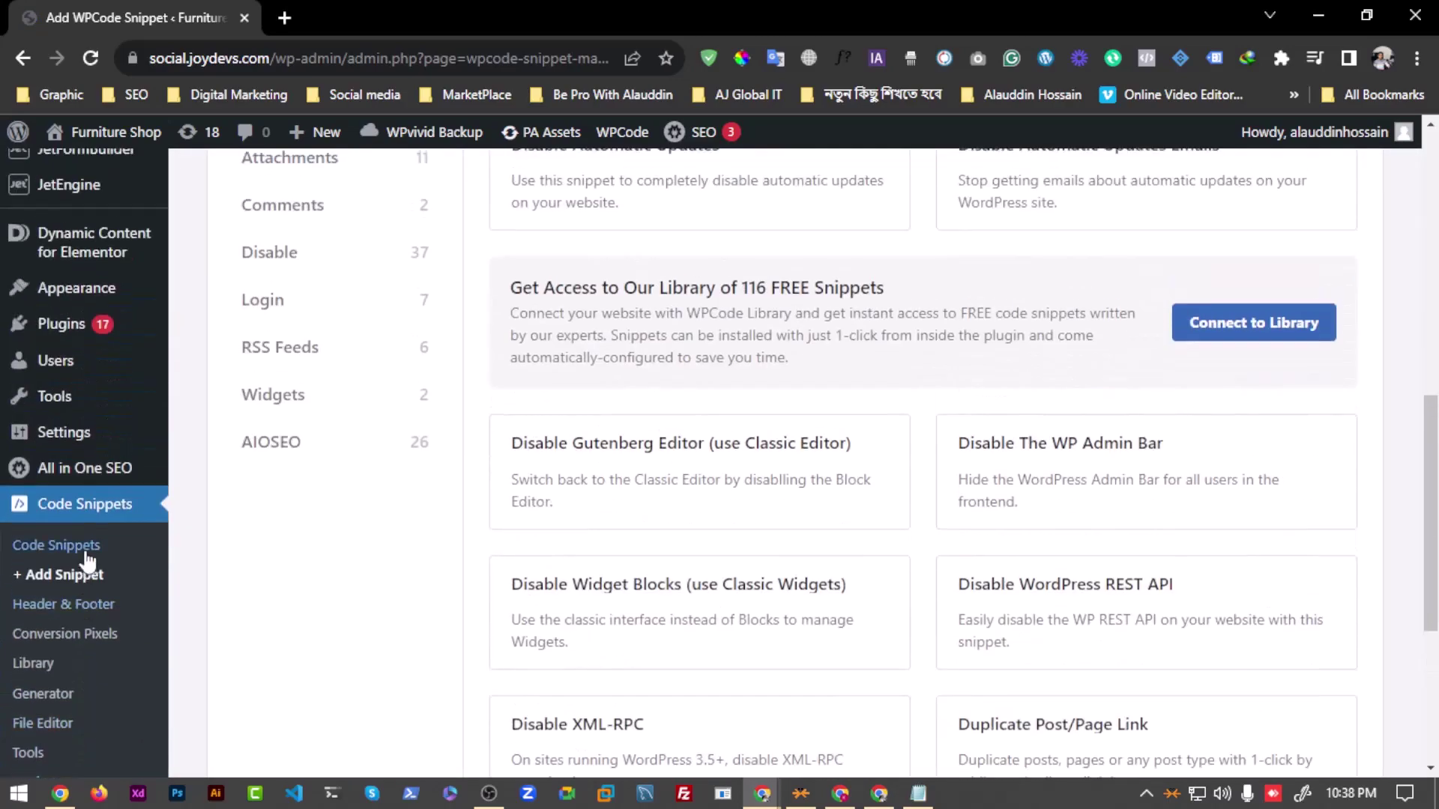
Step: Paste the Mailchimp script into the Header & Footer Header box and save changes
{"action": "left_click", "coordinate": [73, 616]}
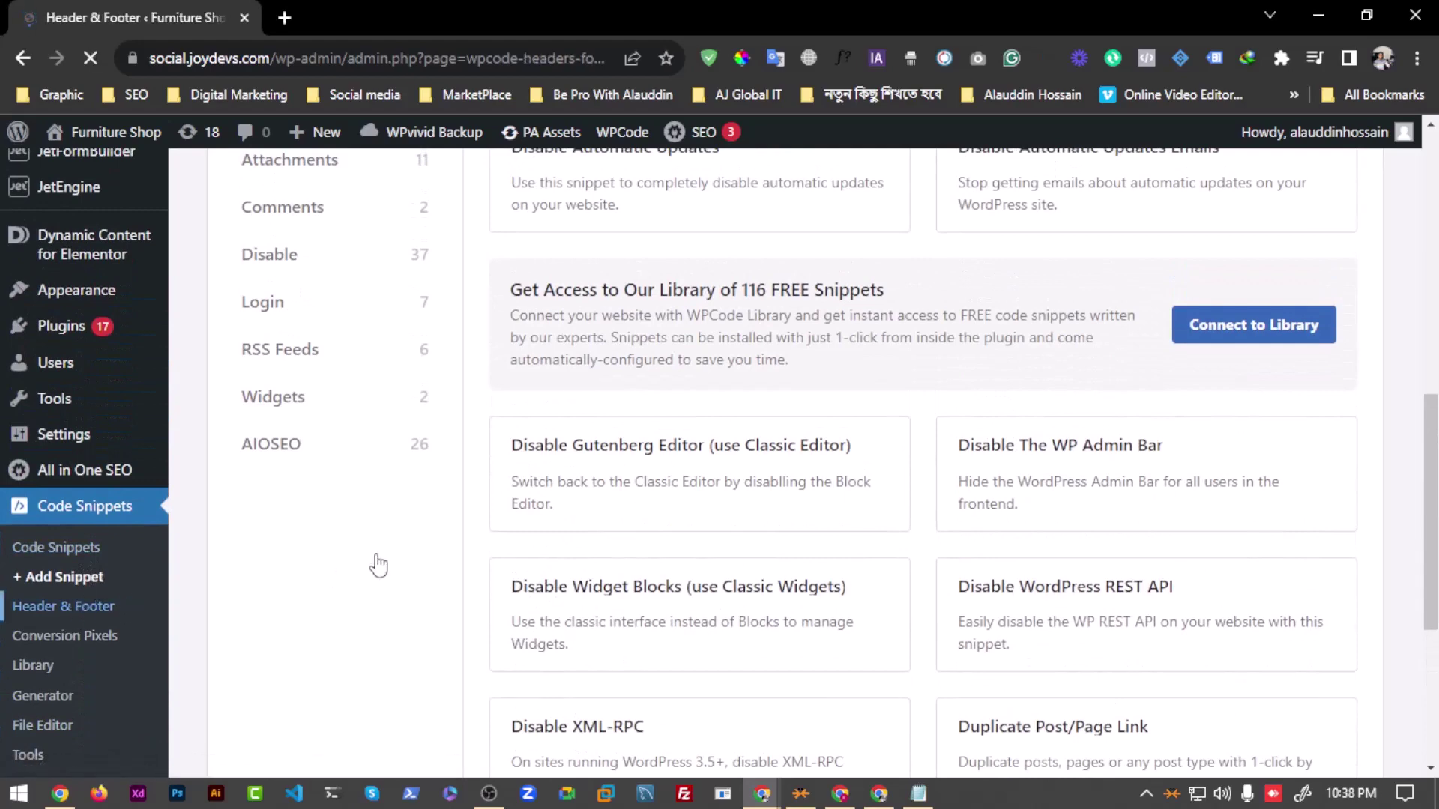
{"action": "scroll", "coordinate": [358, 440], "scroll_direction": "down", "scroll_amount": 3}
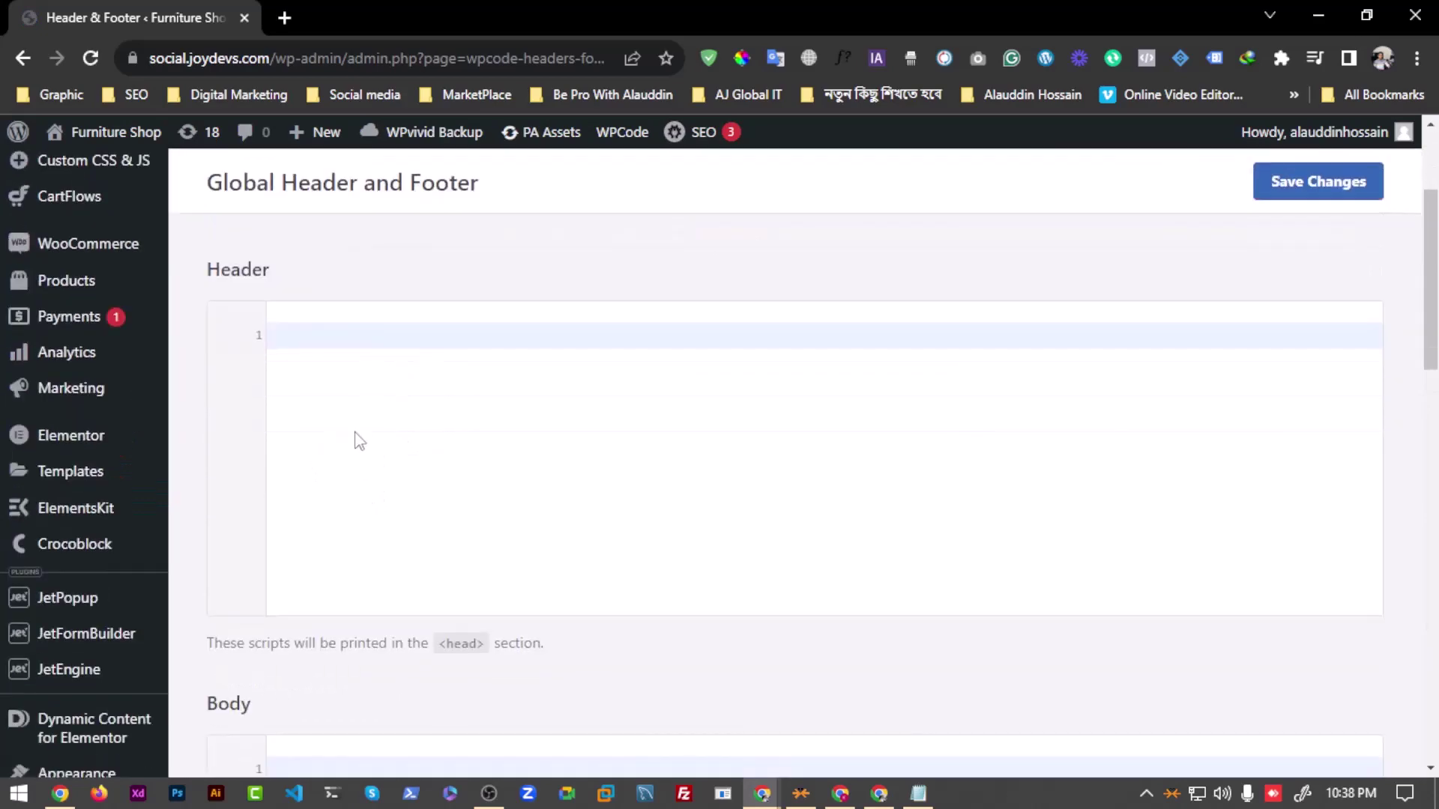
{"action": "key", "text": "ctrl+v"}
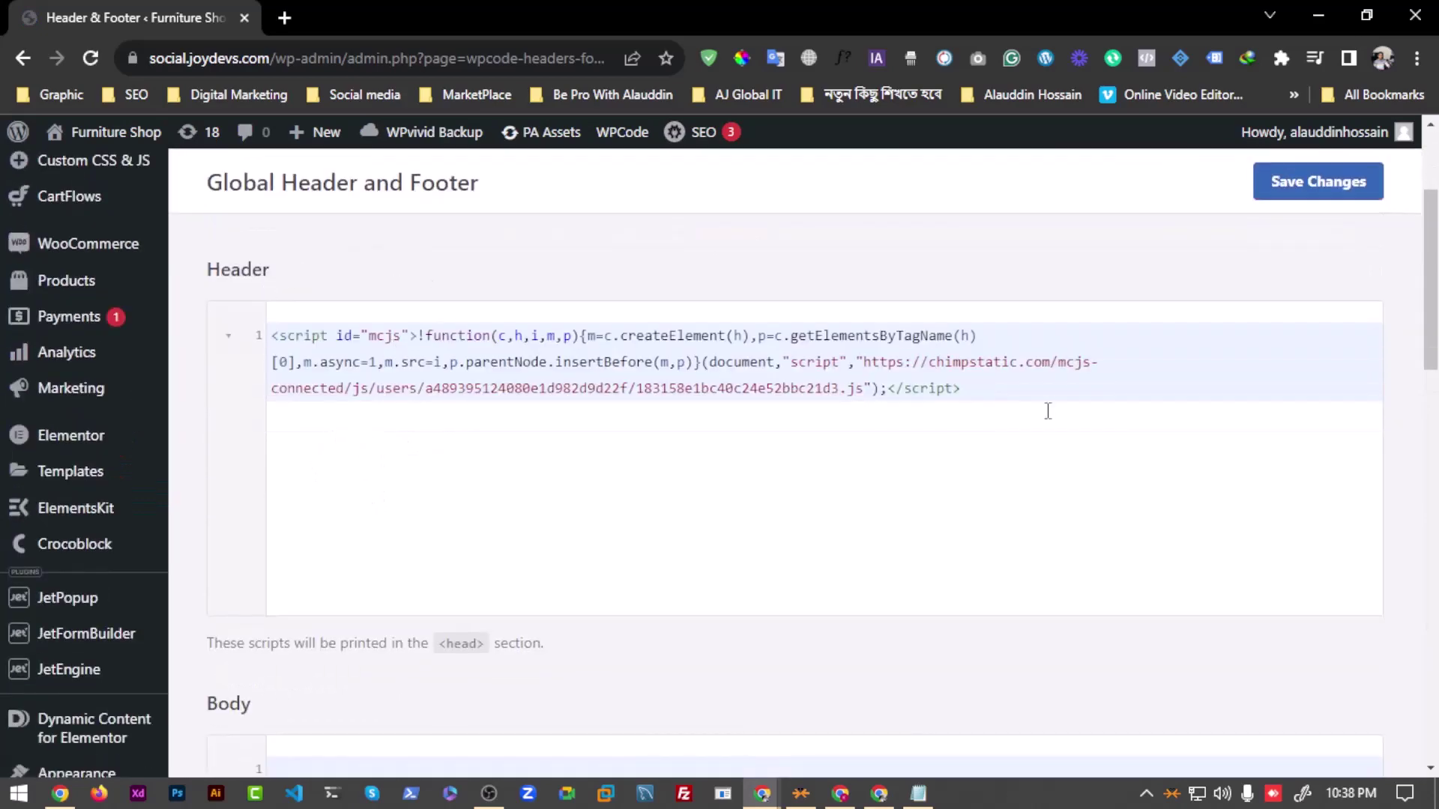
{"action": "scroll", "coordinate": [520, 565], "scroll_direction": "down", "scroll_amount": 15}
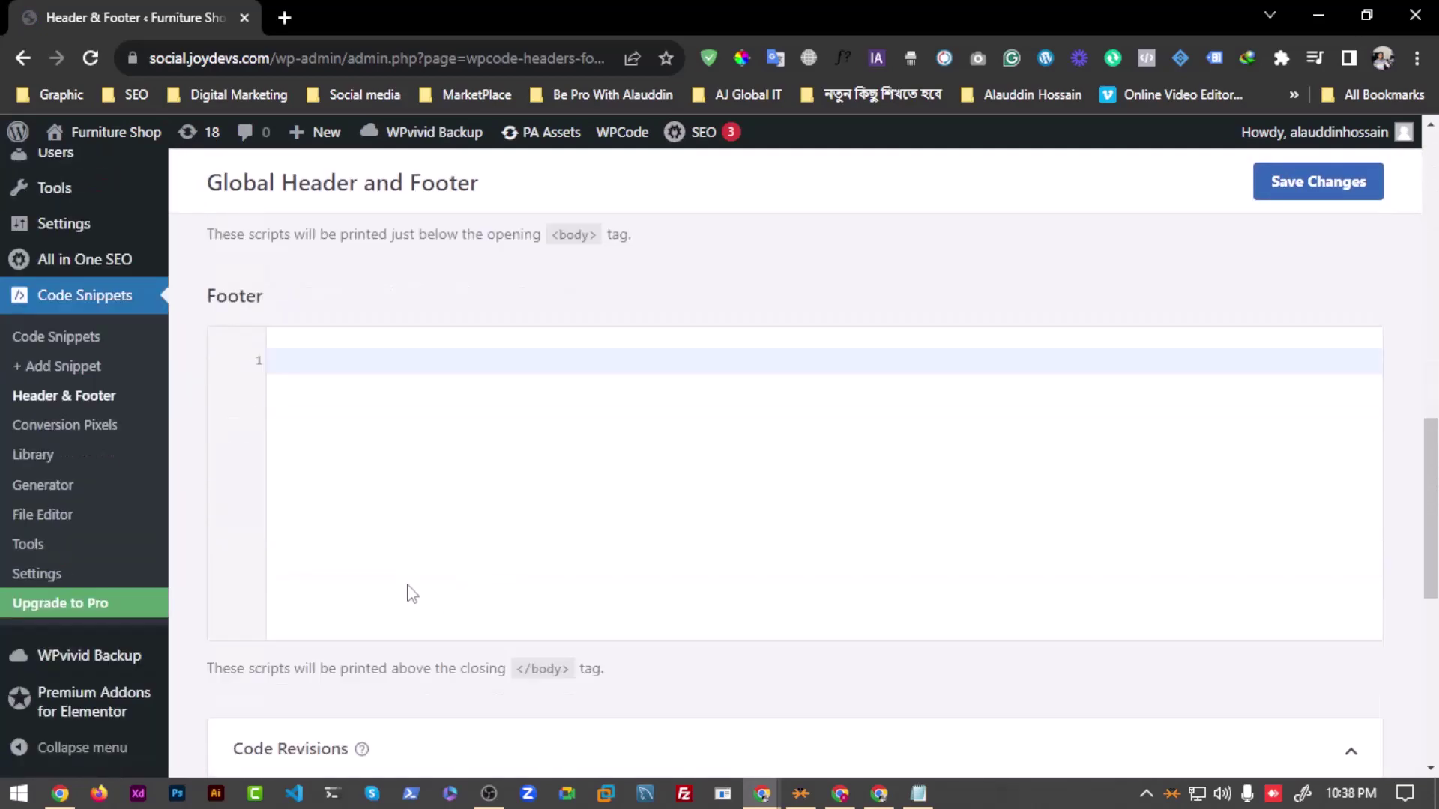
{"action": "scroll", "coordinate": [1227, 507], "scroll_direction": "up", "scroll_amount": 15}
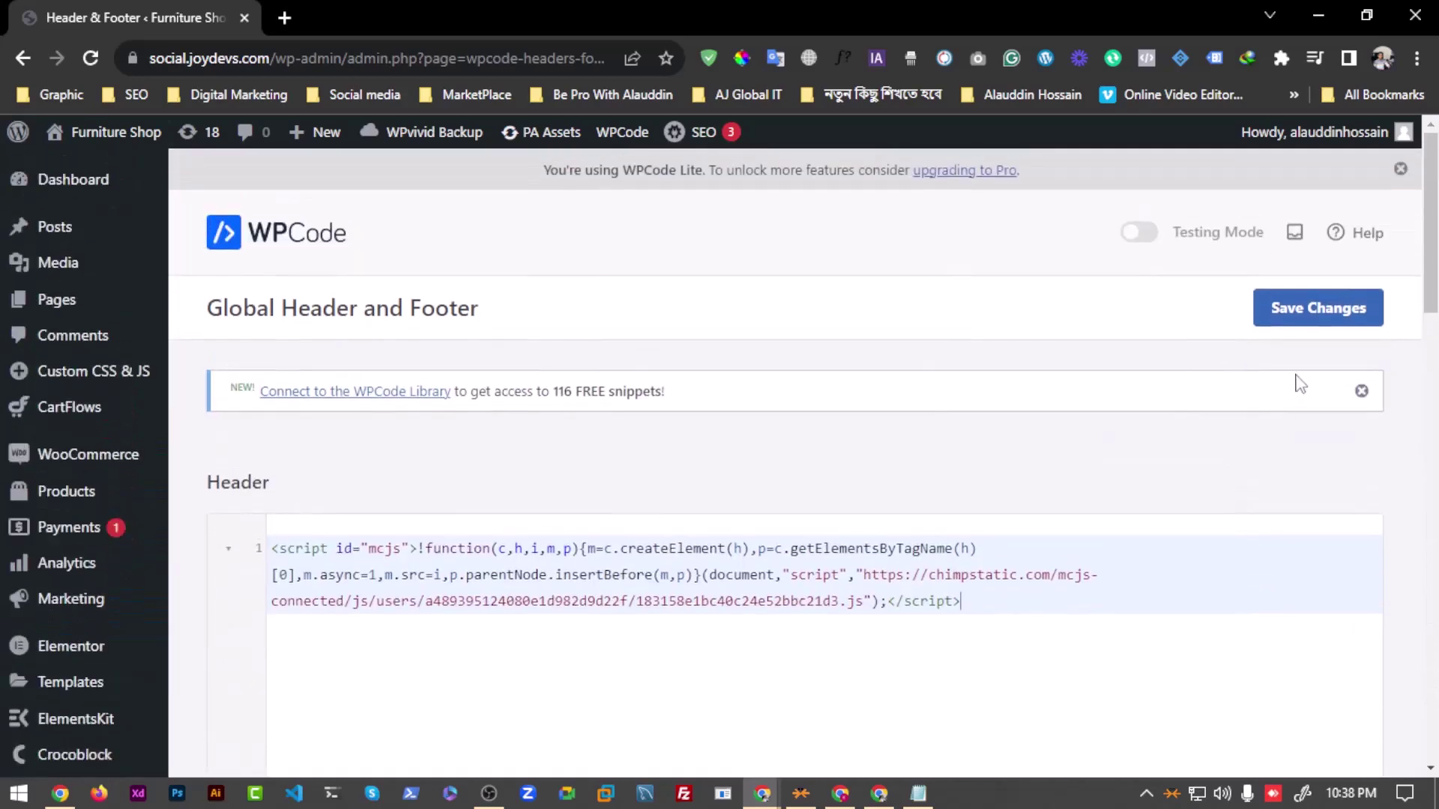
{"action": "left_click", "coordinate": [1318, 309]}
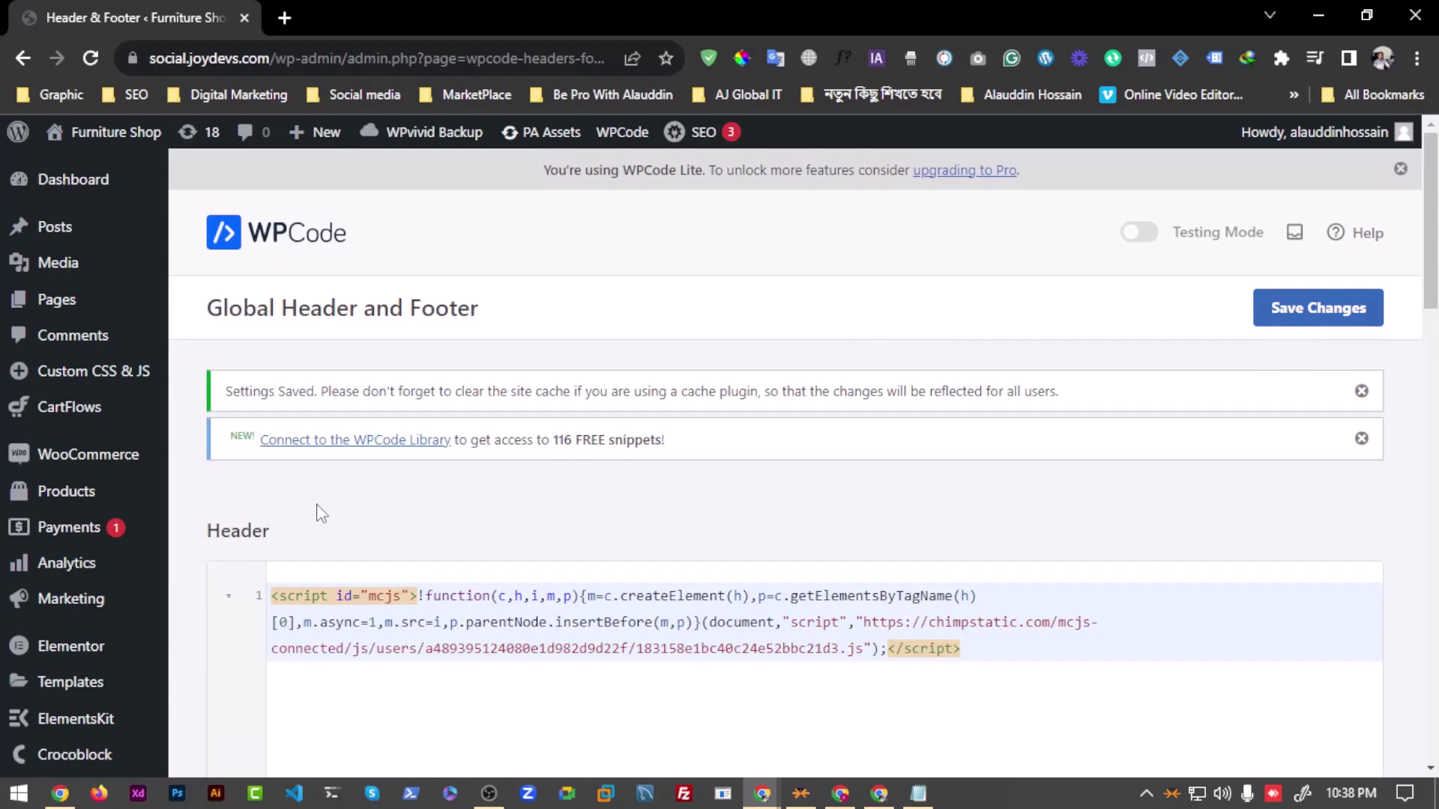
Step: Save the header settings again and move WordPress aside to reveal Mailchimp
{"action": "scroll", "coordinate": [721, 418], "scroll_direction": "down", "scroll_amount": 3}
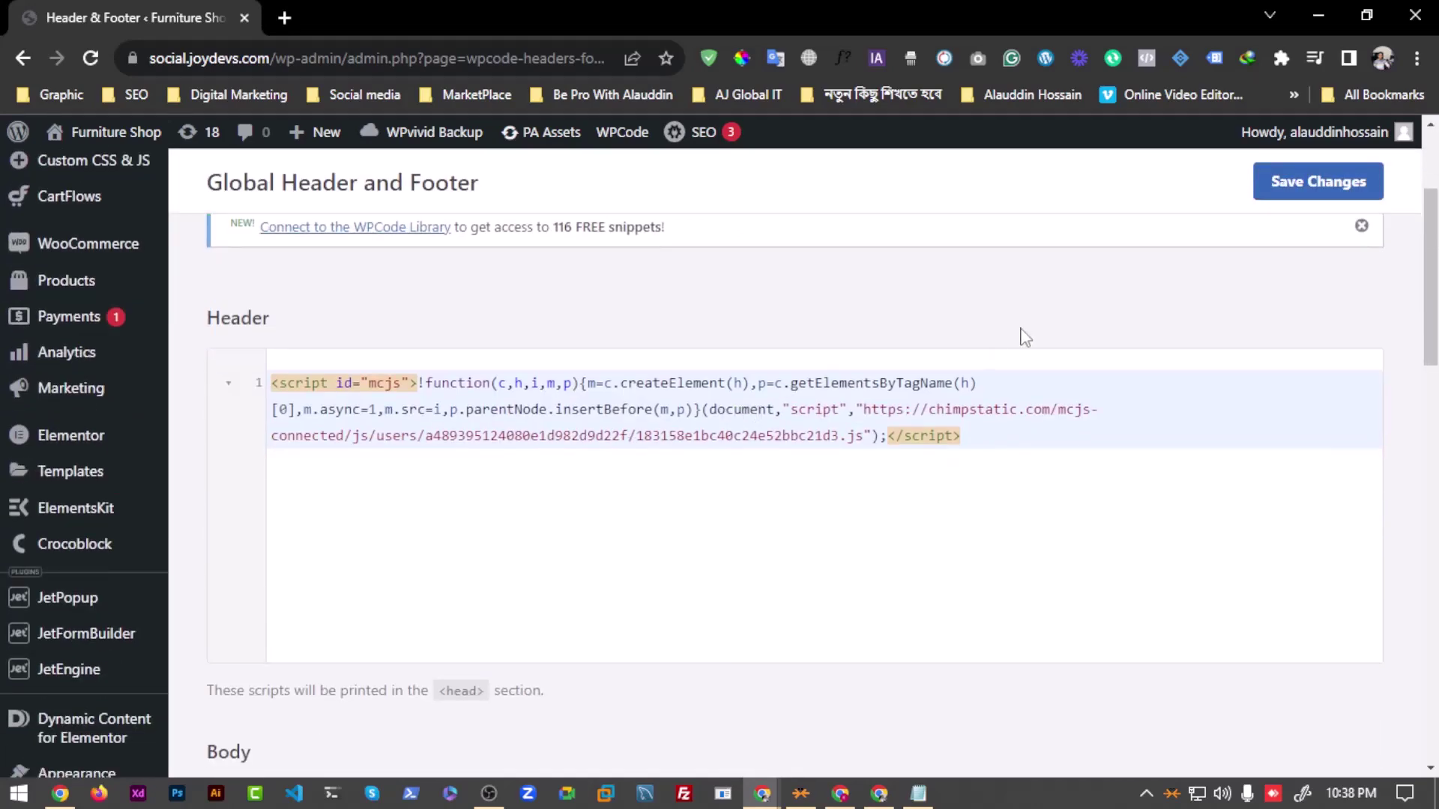
{"action": "scroll", "coordinate": [1025, 337], "scroll_direction": "up", "scroll_amount": 3}
{"action": "left_click", "coordinate": [1302, 323]}
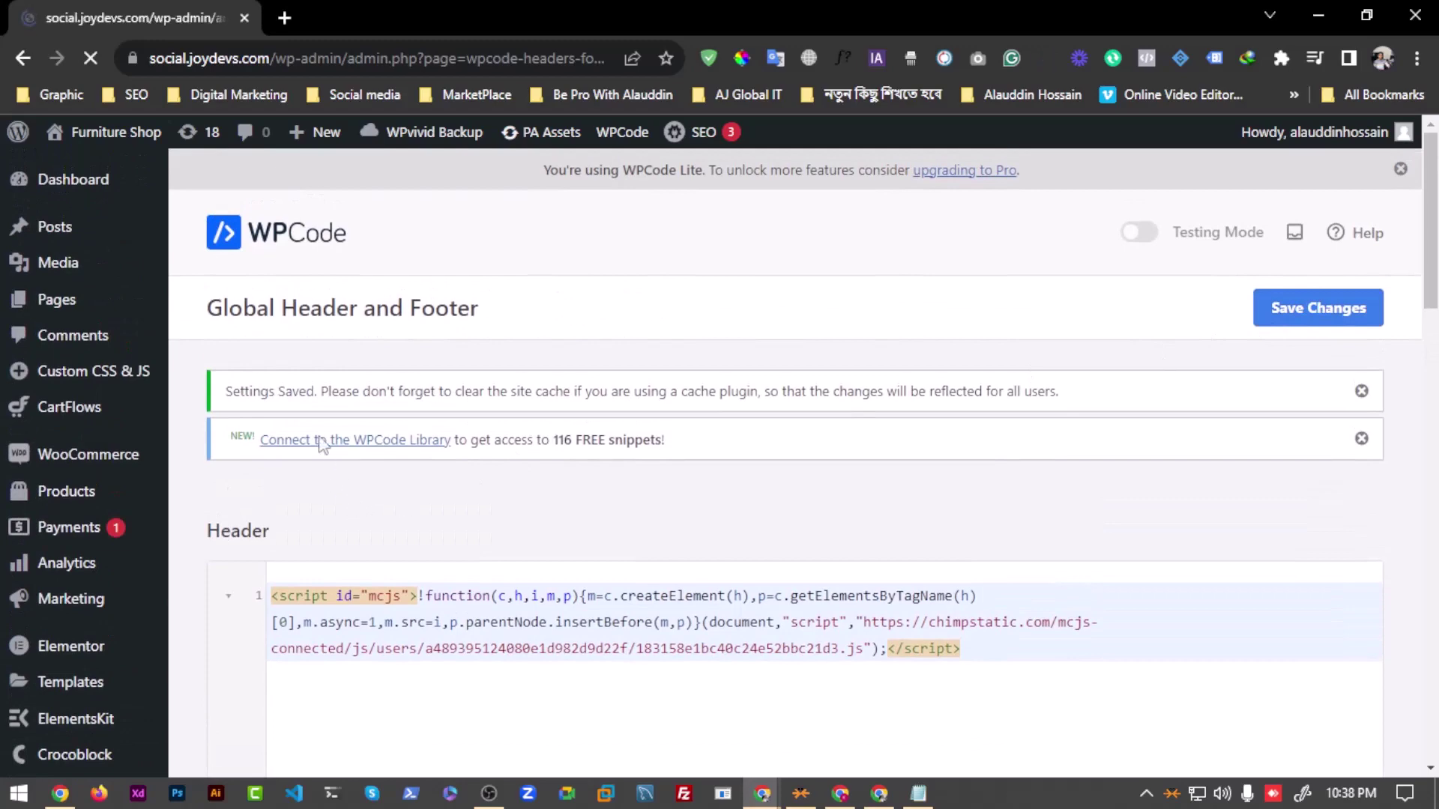
{"action": "scroll", "coordinate": [280, 531], "scroll_direction": "down", "scroll_amount": 5}
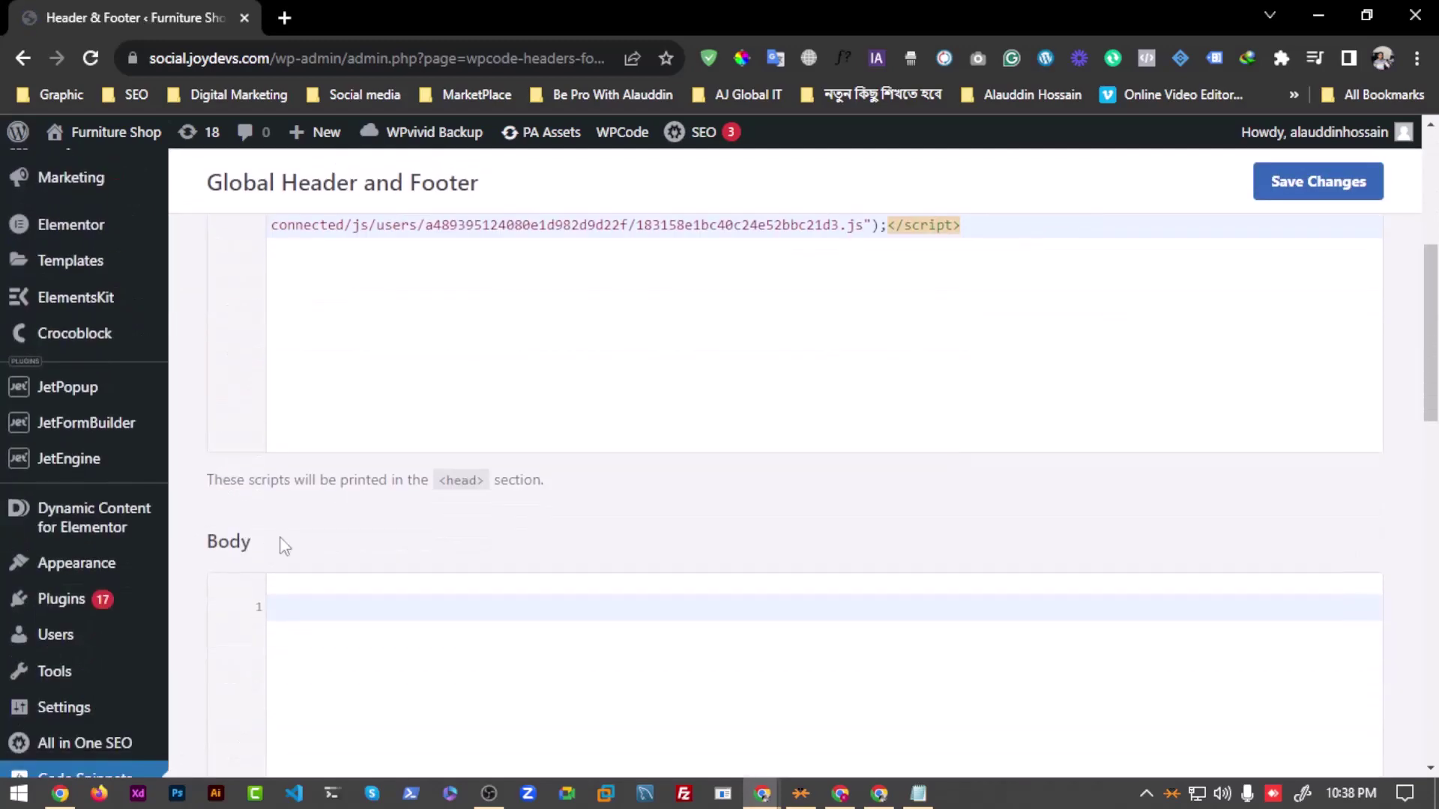
{"action": "left_click_drag", "start_coordinate": [922, 11], "coordinate": [1438, 277]}
Step: Verify the connection for social.joydevs.com and close the success message
{"action": "left_click", "coordinate": [634, 346]}
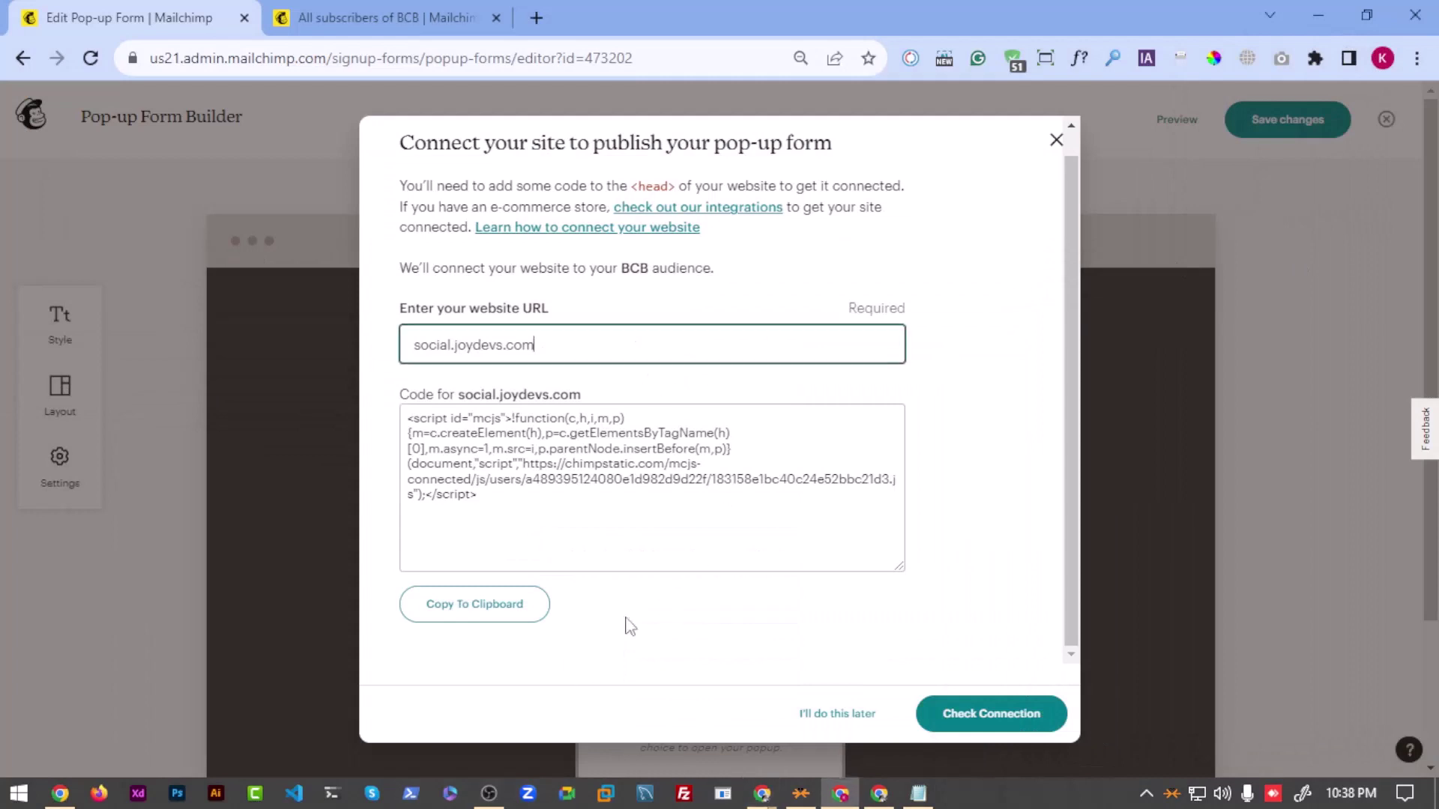
{"action": "left_click", "coordinate": [966, 714]}
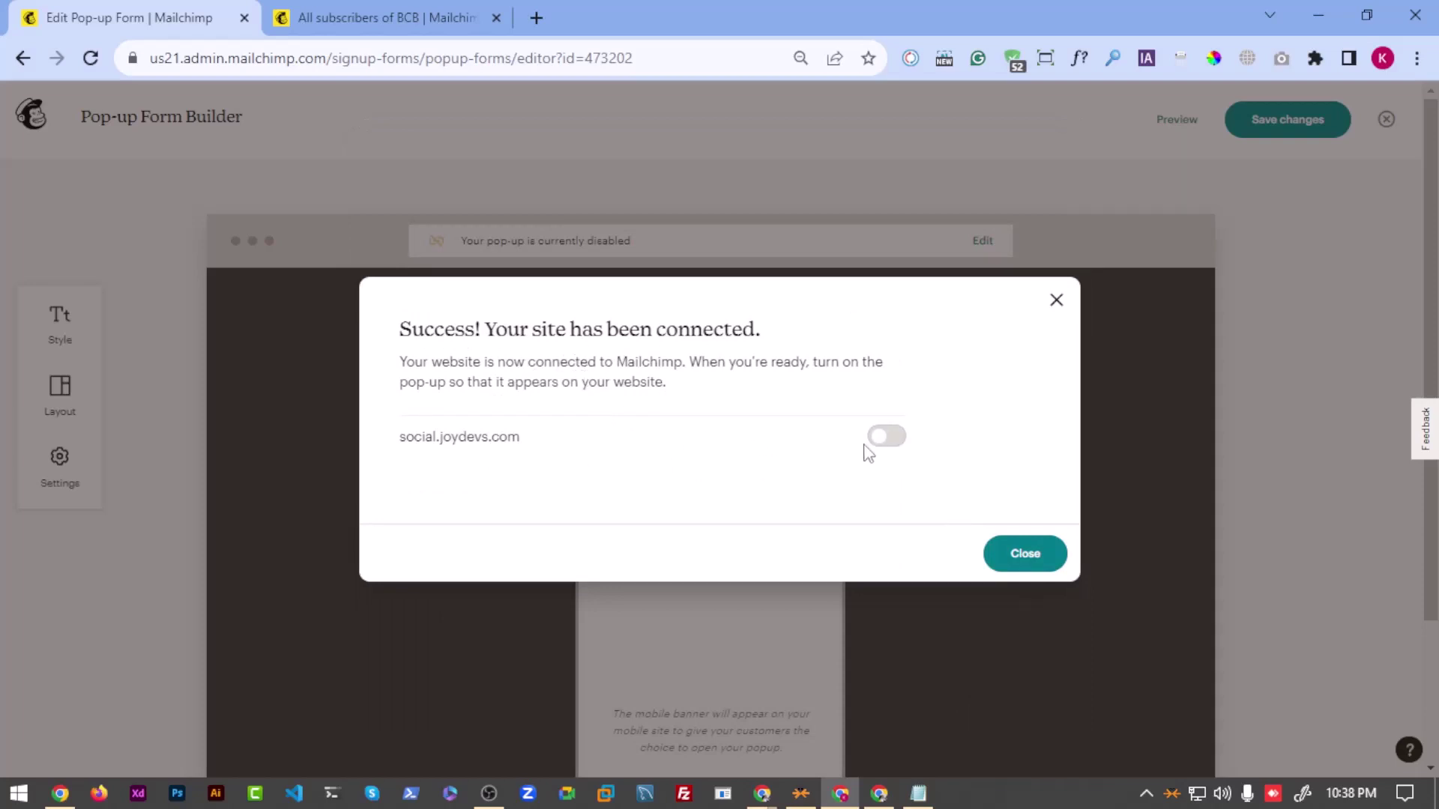
{"action": "left_click", "coordinate": [1038, 569]}
Step: Back in WordPress, open the Site Editor from Appearance, then return to the Dashboard
{"action": "key", "text": "alt+Tab"}
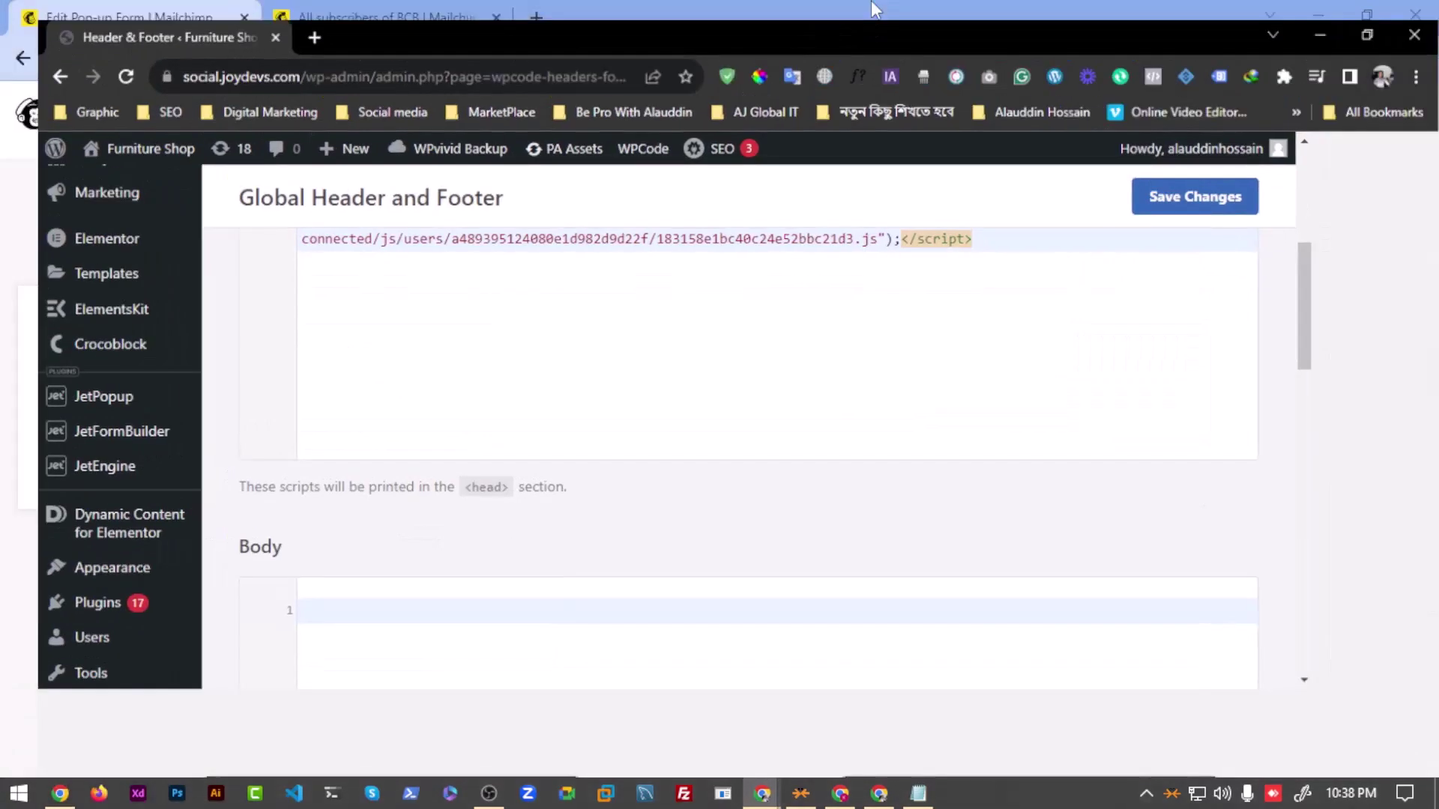
{"action": "scroll", "coordinate": [176, 595], "scroll_direction": "down", "scroll_amount": 8}
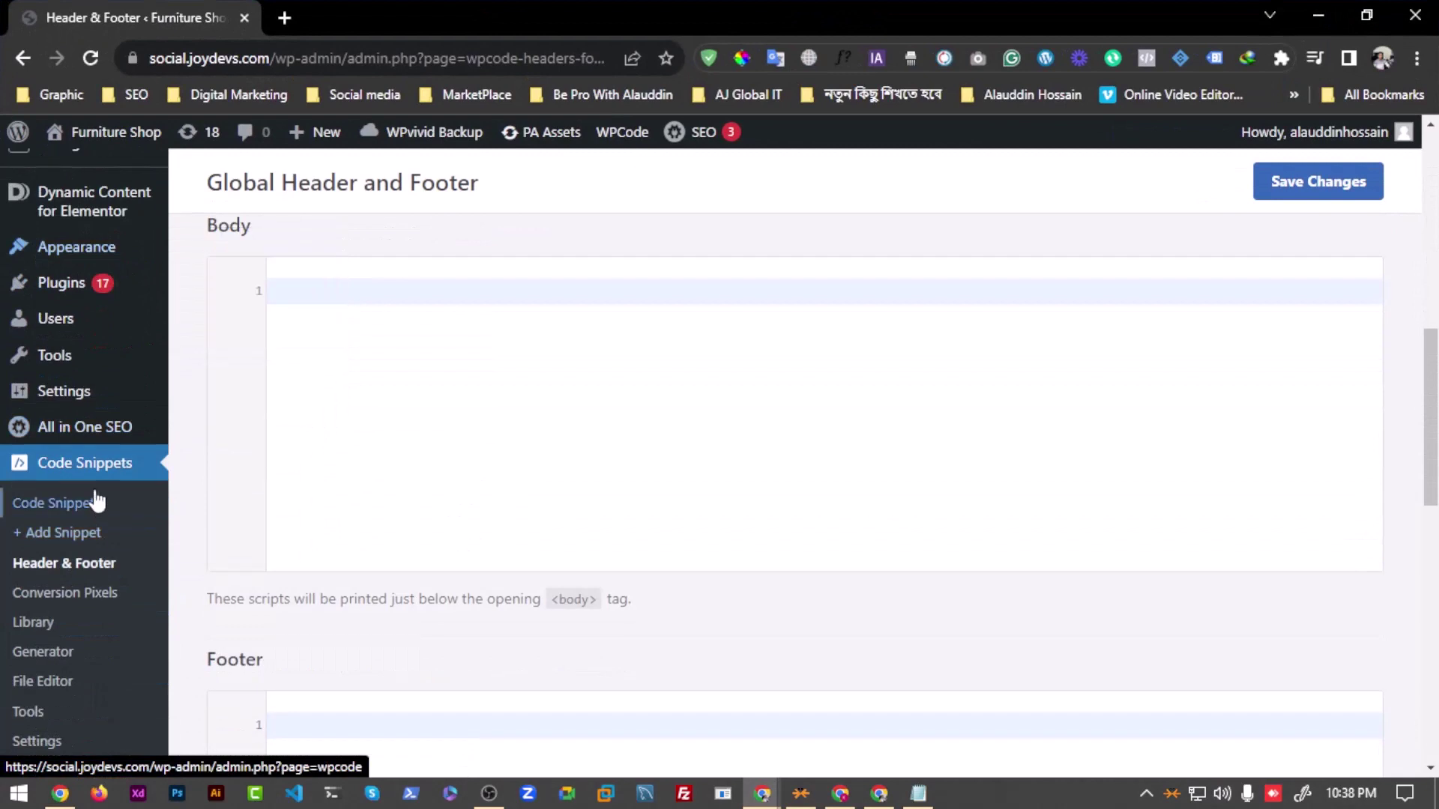
{"action": "scroll", "coordinate": [97, 495], "scroll_direction": "up", "scroll_amount": 3}
{"action": "mouse_move", "coordinate": [96, 459]}
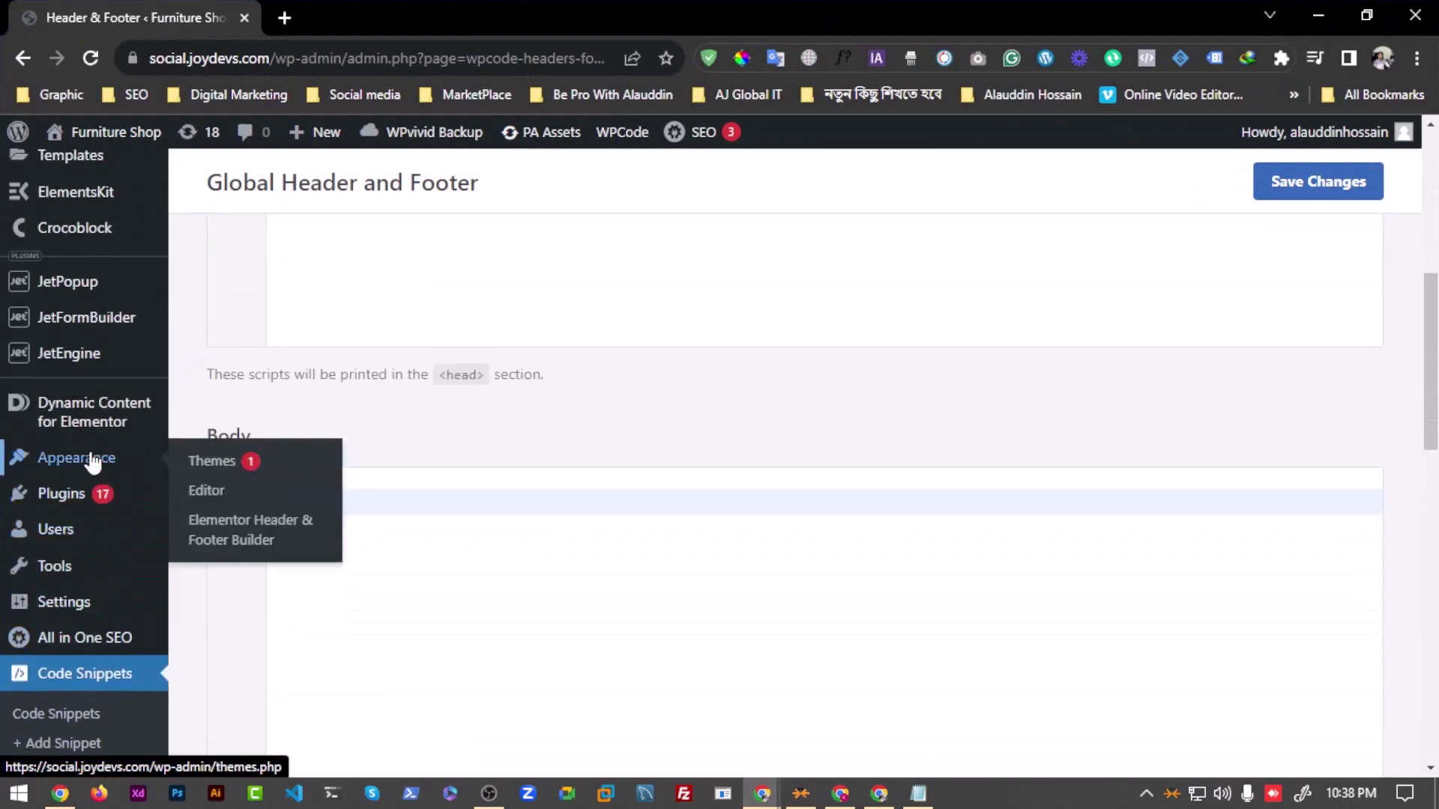
{"action": "left_click", "coordinate": [207, 490]}
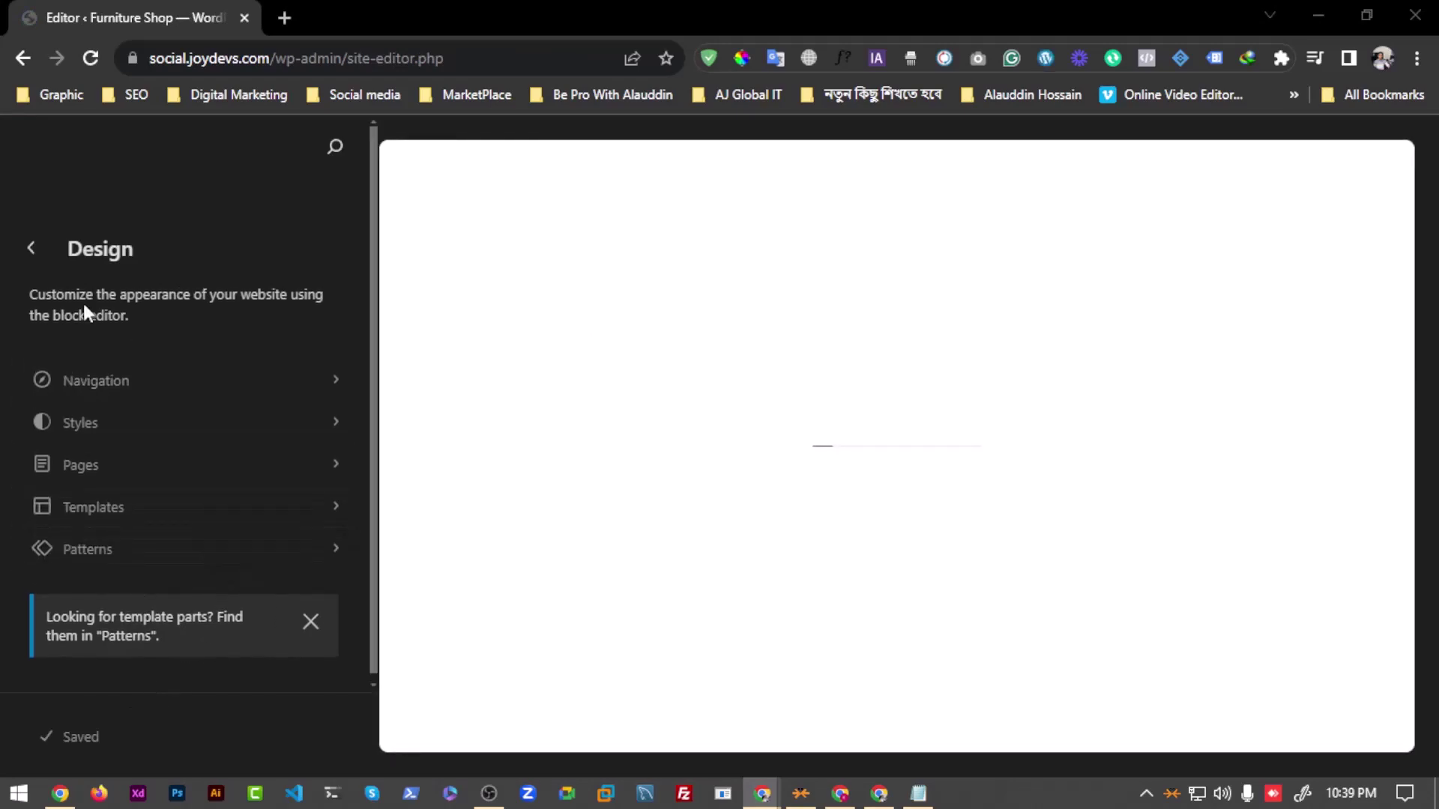
{"action": "left_click", "coordinate": [32, 250]}
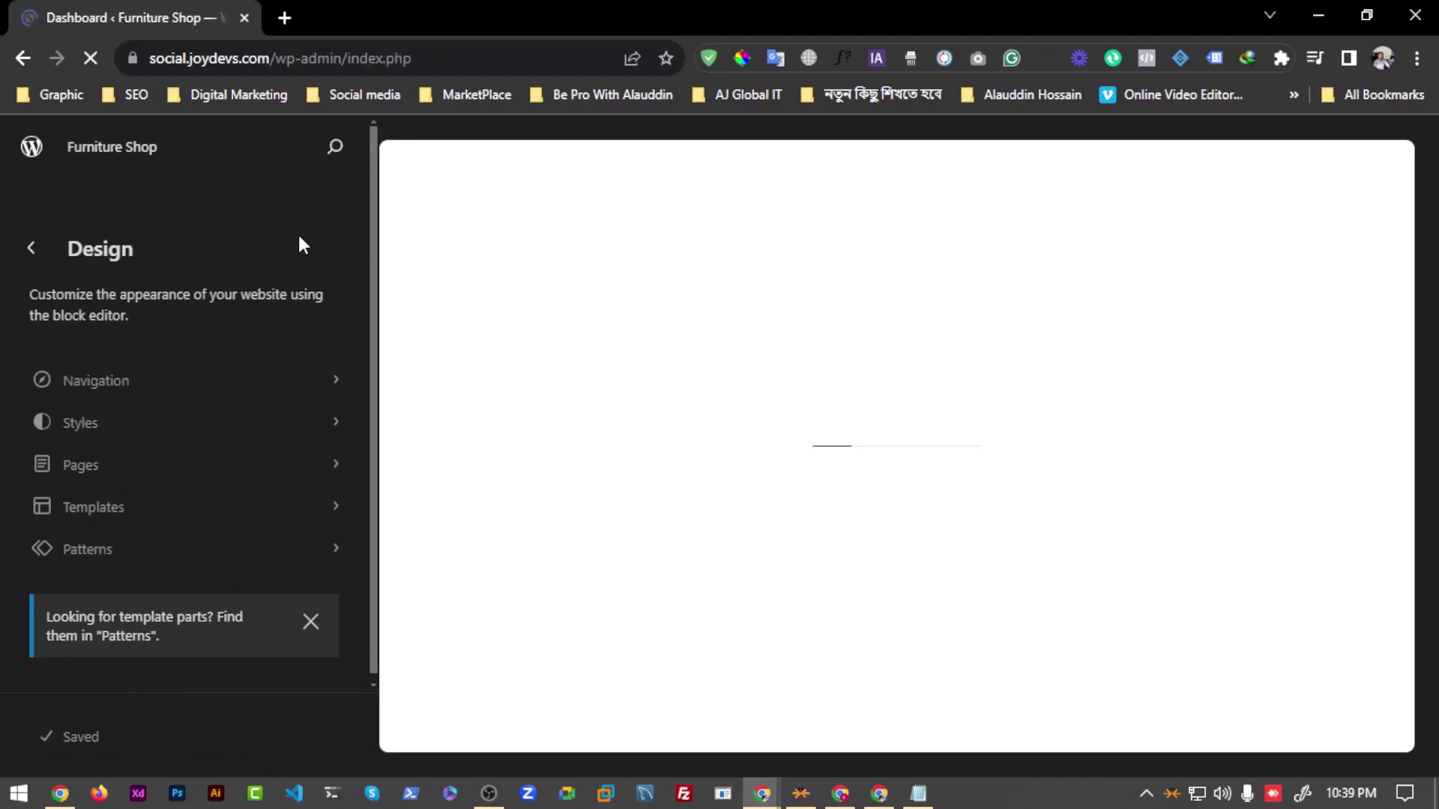
Step: Open Appearance > Themes and scroll the six installed themes, including Hello Elementor
{"action": "scroll", "coordinate": [109, 558], "scroll_direction": "down", "scroll_amount": 10}
{"action": "scroll", "coordinate": [93, 554], "scroll_direction": "up", "scroll_amount": 5}
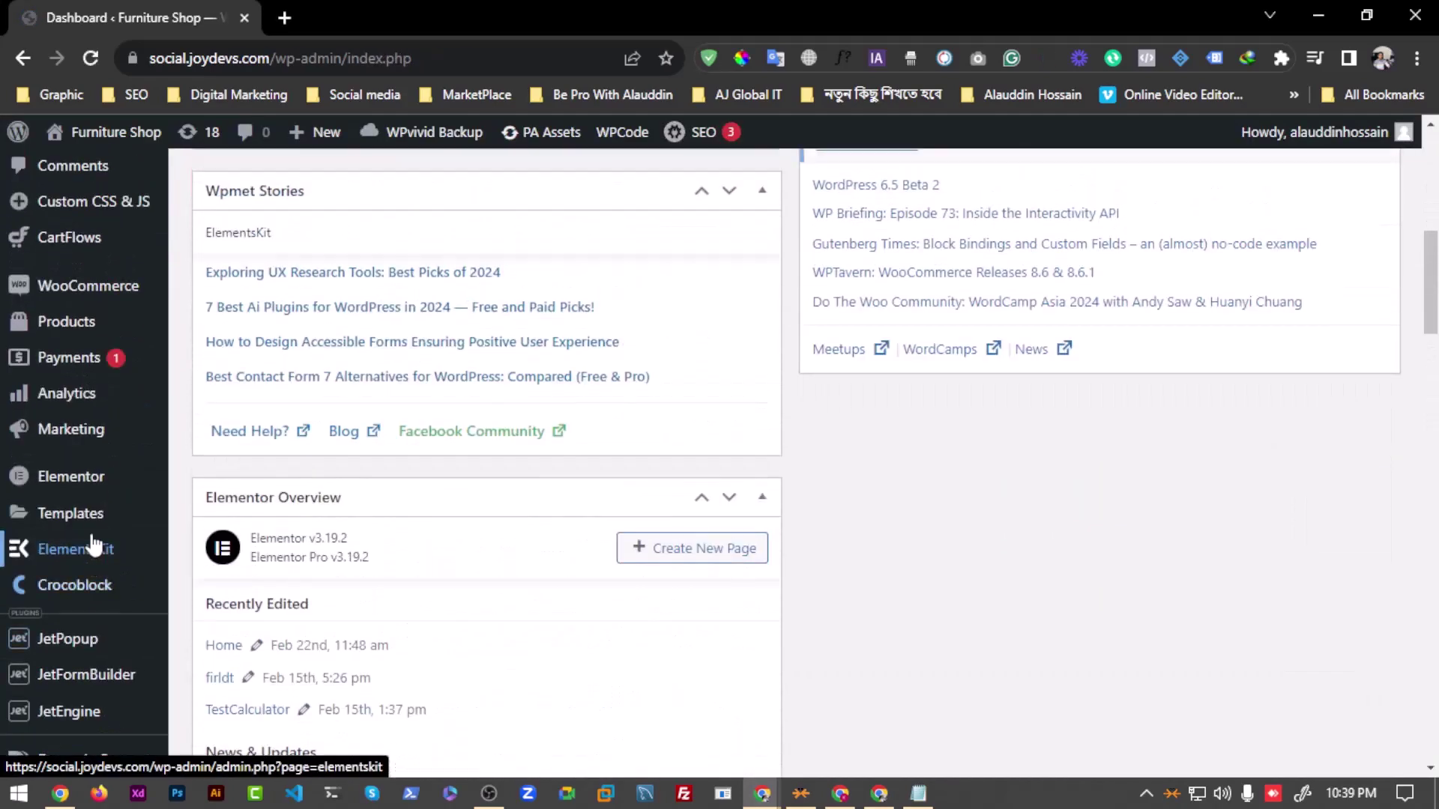
{"action": "scroll", "coordinate": [87, 550], "scroll_direction": "down", "scroll_amount": 4}
{"action": "scroll", "coordinate": [81, 555], "scroll_direction": "down", "scroll_amount": 1}
{"action": "mouse_move", "coordinate": [83, 498]}
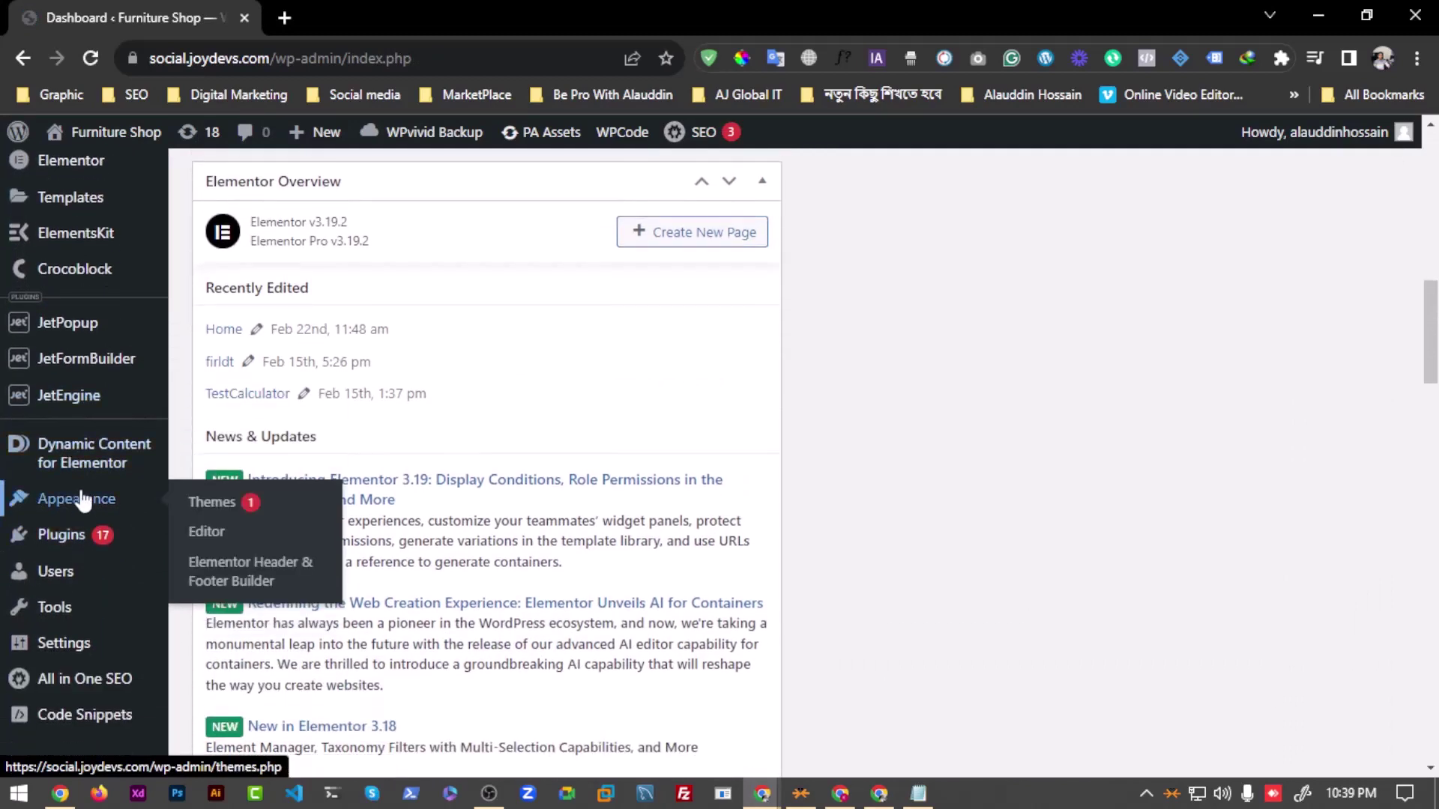
{"action": "left_click", "coordinate": [221, 510]}
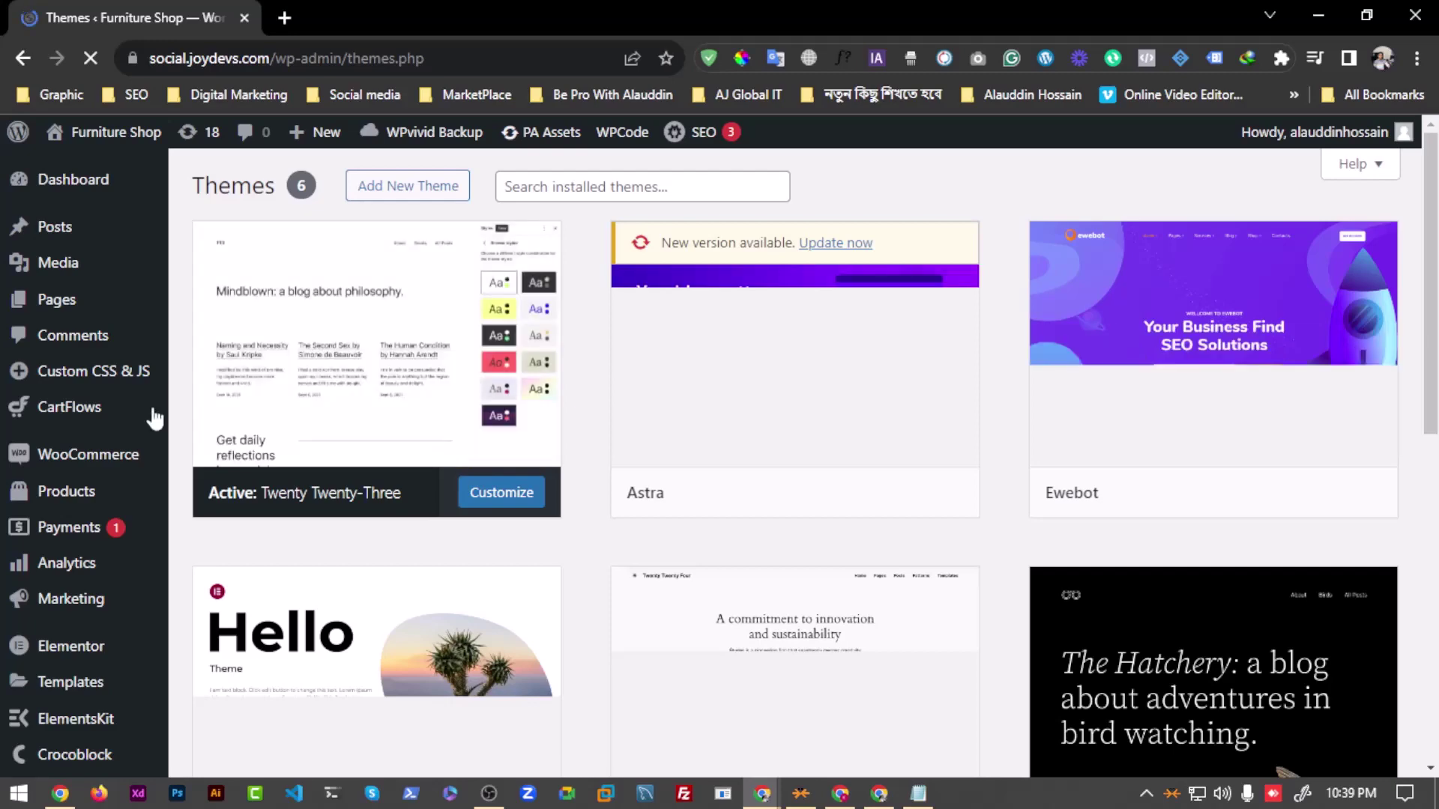
{"action": "scroll", "coordinate": [155, 418], "scroll_direction": "down", "scroll_amount": 7}
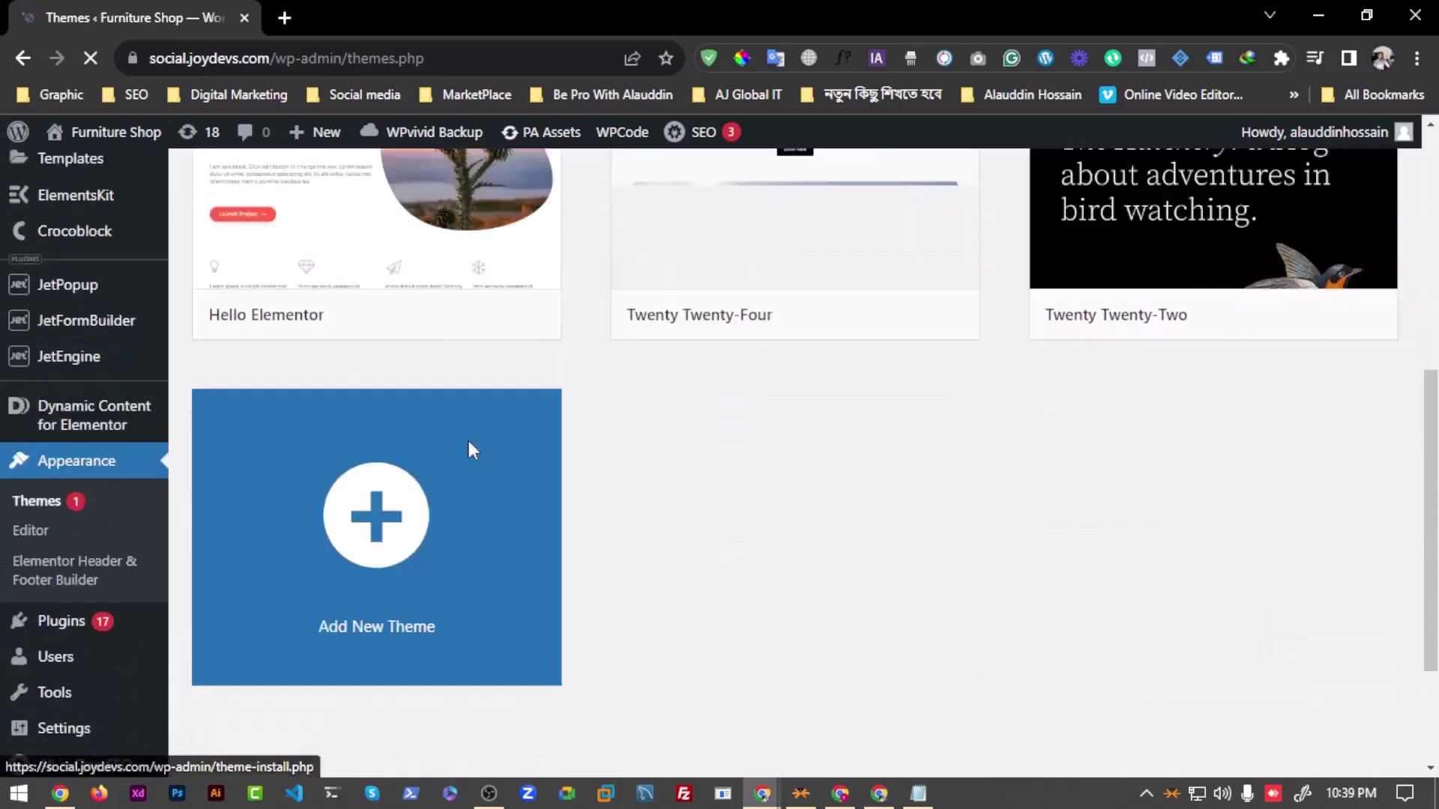
Step: Leave the Themes page for the Dashboard and bring up the Appearance submenu with Theme File Editor
{"action": "scroll", "coordinate": [469, 448], "scroll_direction": "up", "scroll_amount": 7}
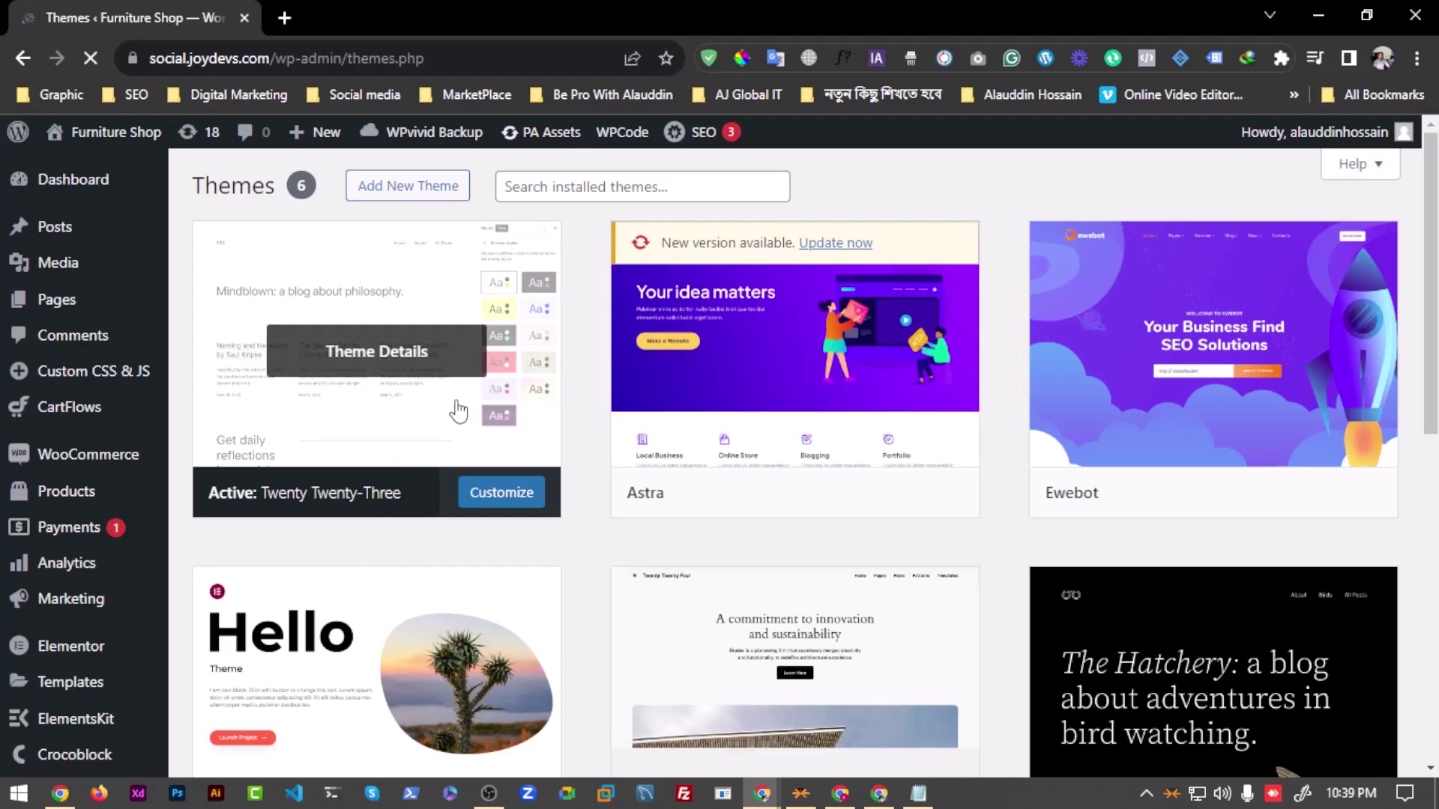
{"action": "scroll", "coordinate": [581, 533], "scroll_direction": "down", "scroll_amount": 3}
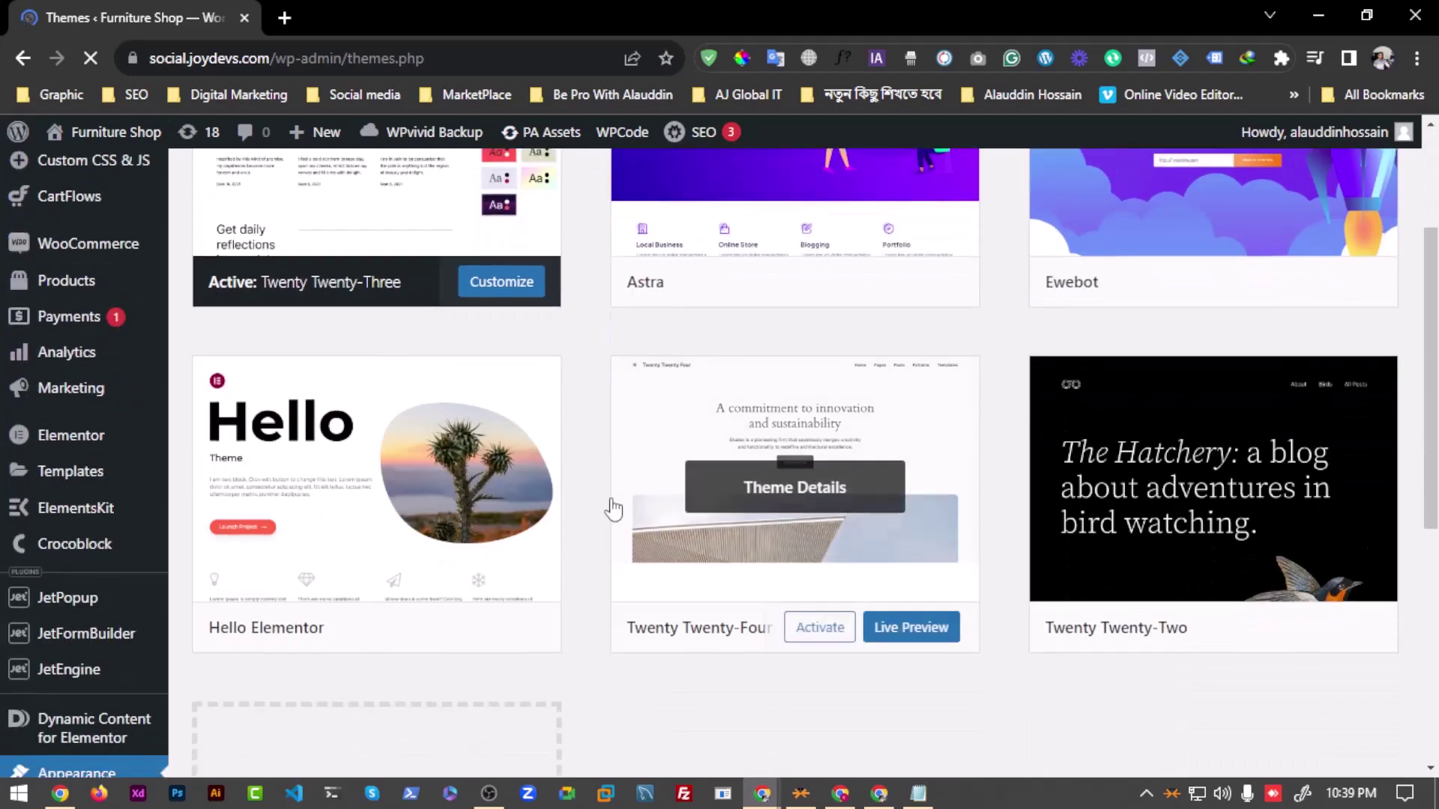
{"action": "scroll", "coordinate": [610, 498], "scroll_direction": "up", "scroll_amount": 3}
{"action": "scroll", "coordinate": [829, 453], "scroll_direction": "down", "scroll_amount": 4}
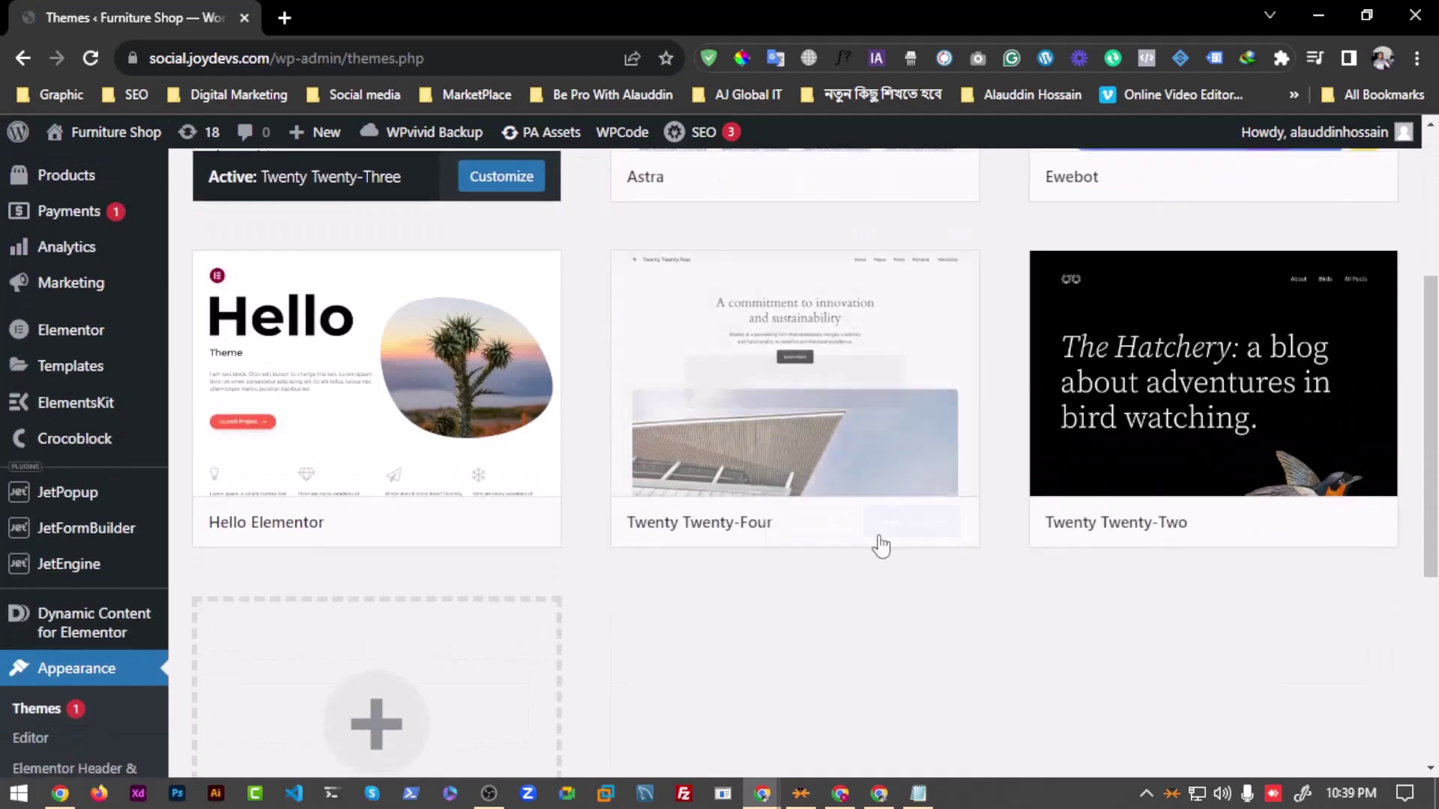
{"action": "left_click", "coordinate": [390, 523]}
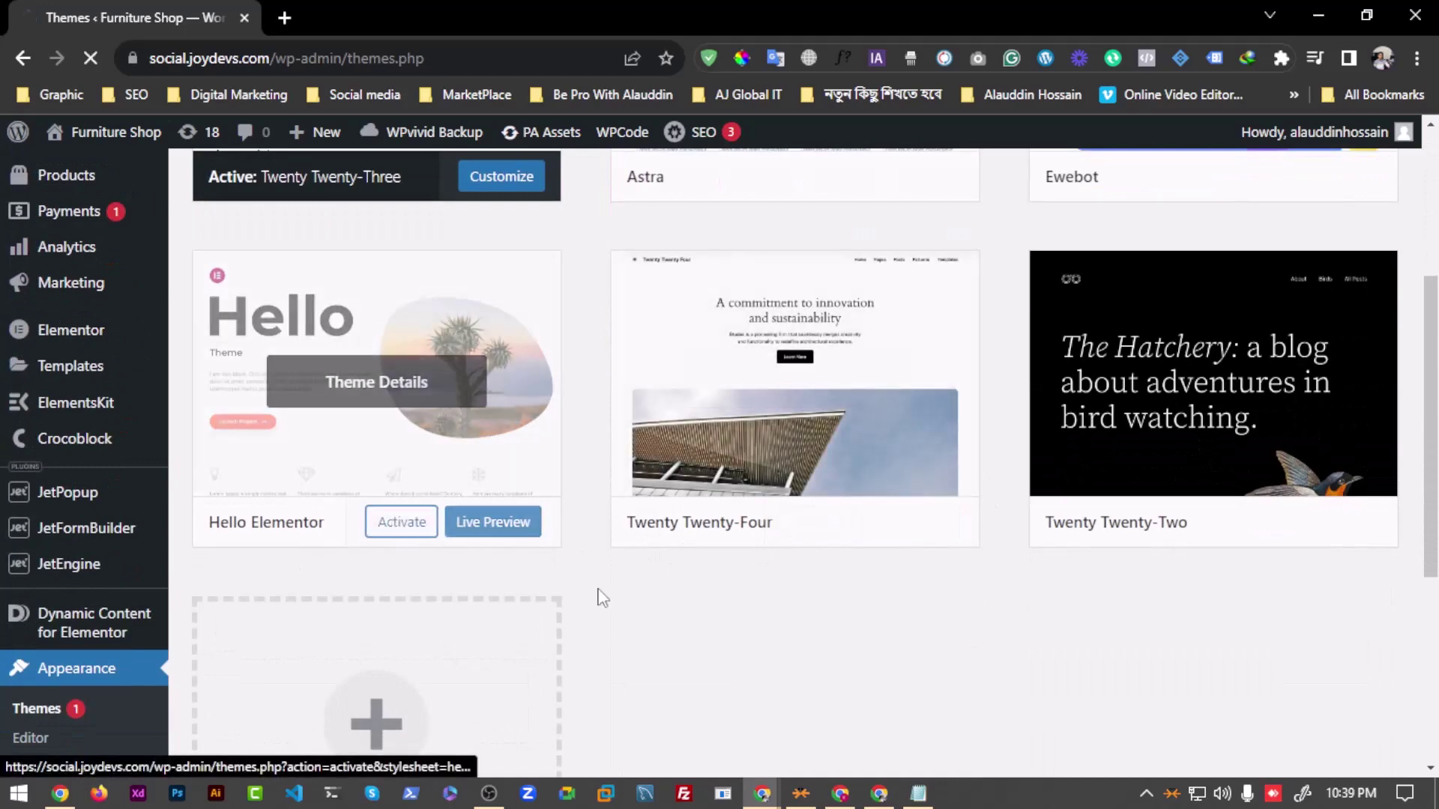
{"action": "scroll", "coordinate": [571, 568], "scroll_direction": "down", "scroll_amount": 8}
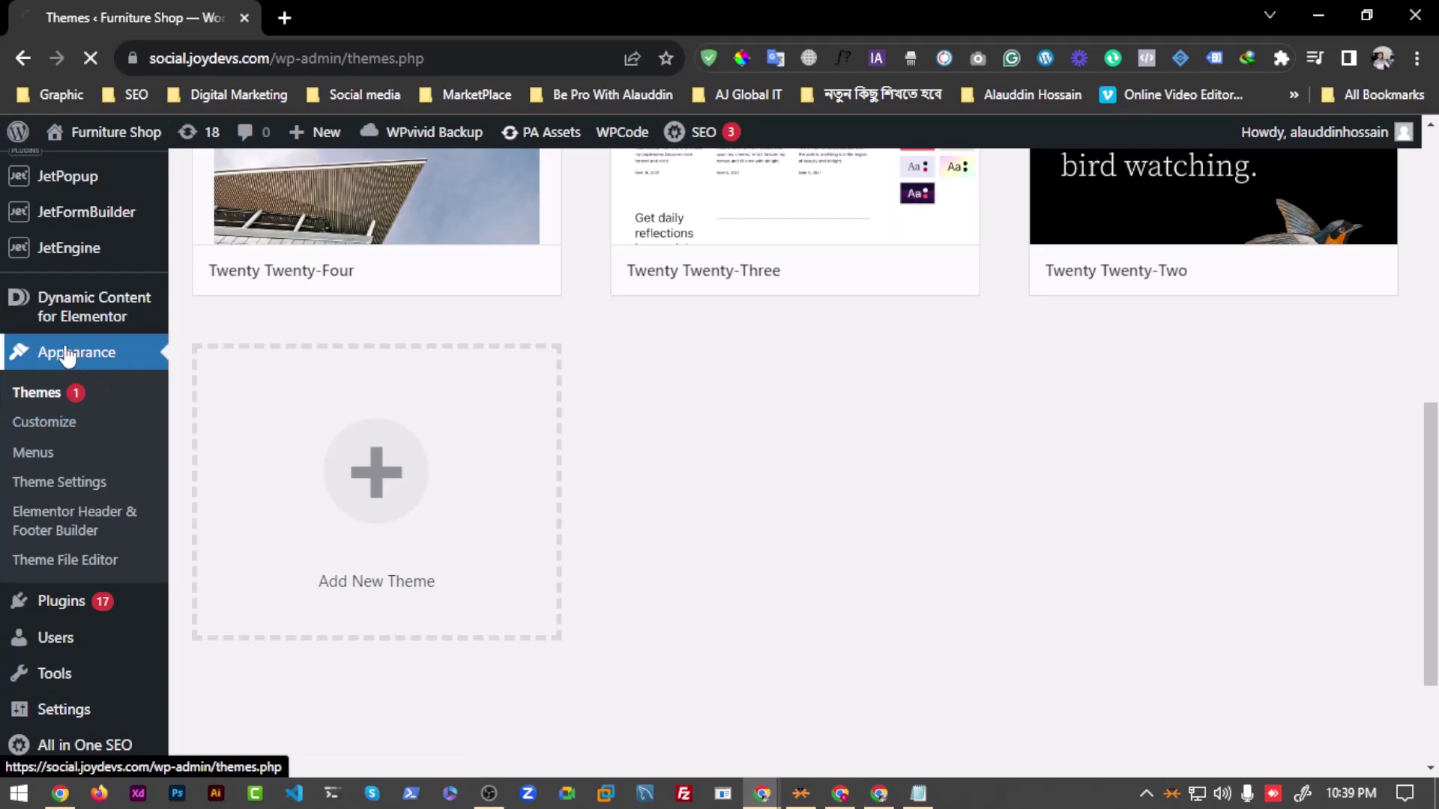
{"action": "scroll", "coordinate": [80, 561], "scroll_direction": "down", "scroll_amount": 10}
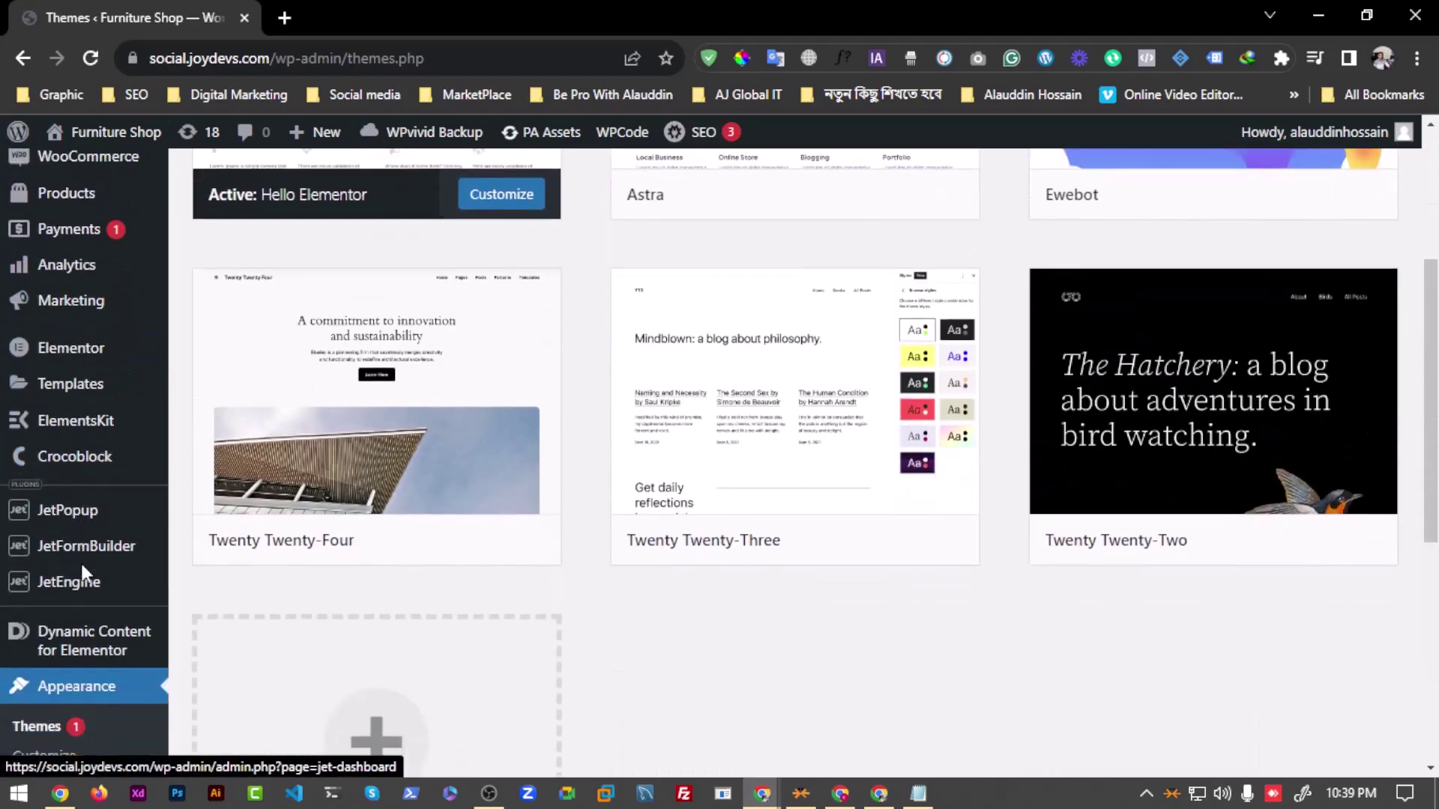
{"action": "scroll", "coordinate": [80, 620], "scroll_direction": "up", "scroll_amount": 10}
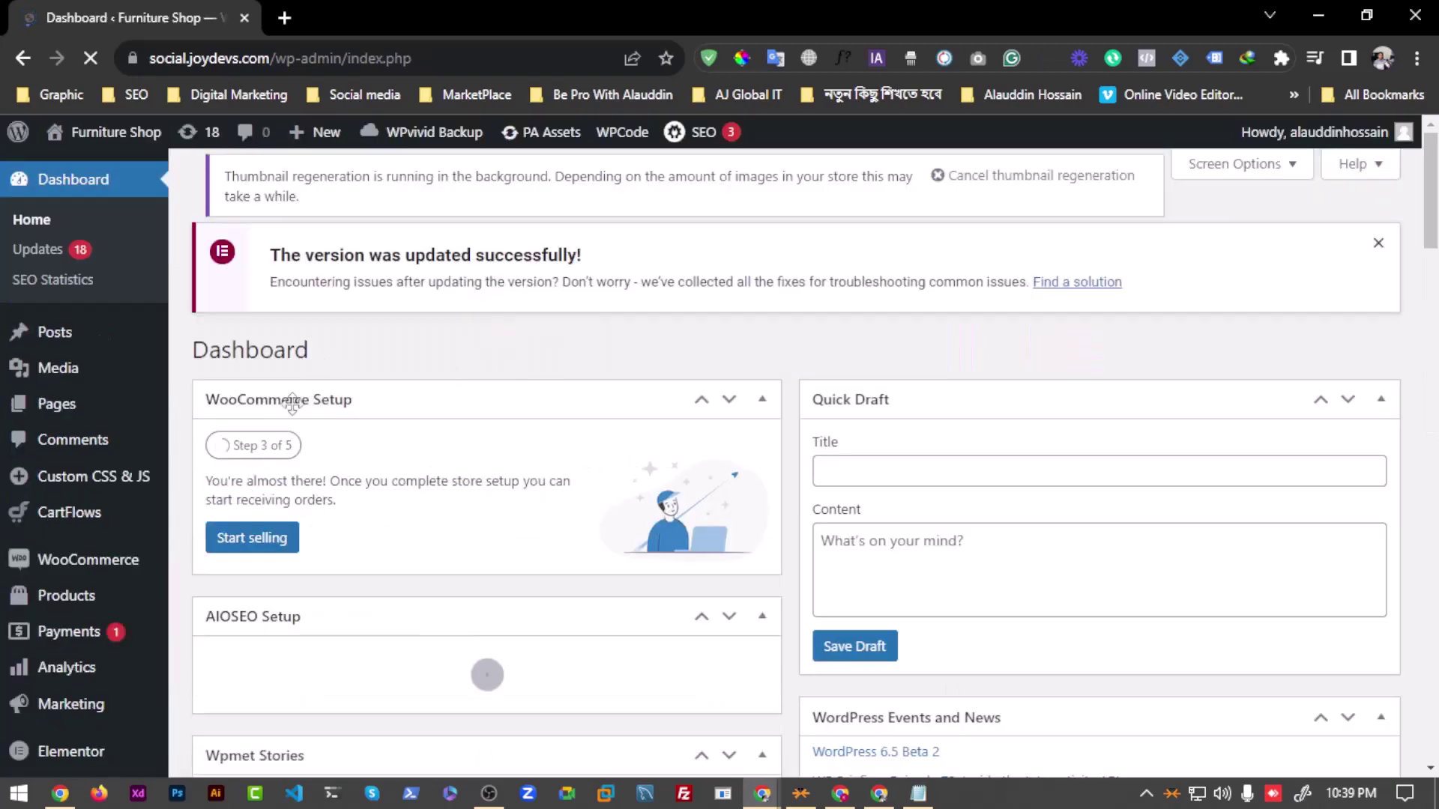
{"action": "scroll", "coordinate": [291, 365], "scroll_direction": "down", "scroll_amount": 4}
{"action": "scroll", "coordinate": [199, 427], "scroll_direction": "down", "scroll_amount": 8}
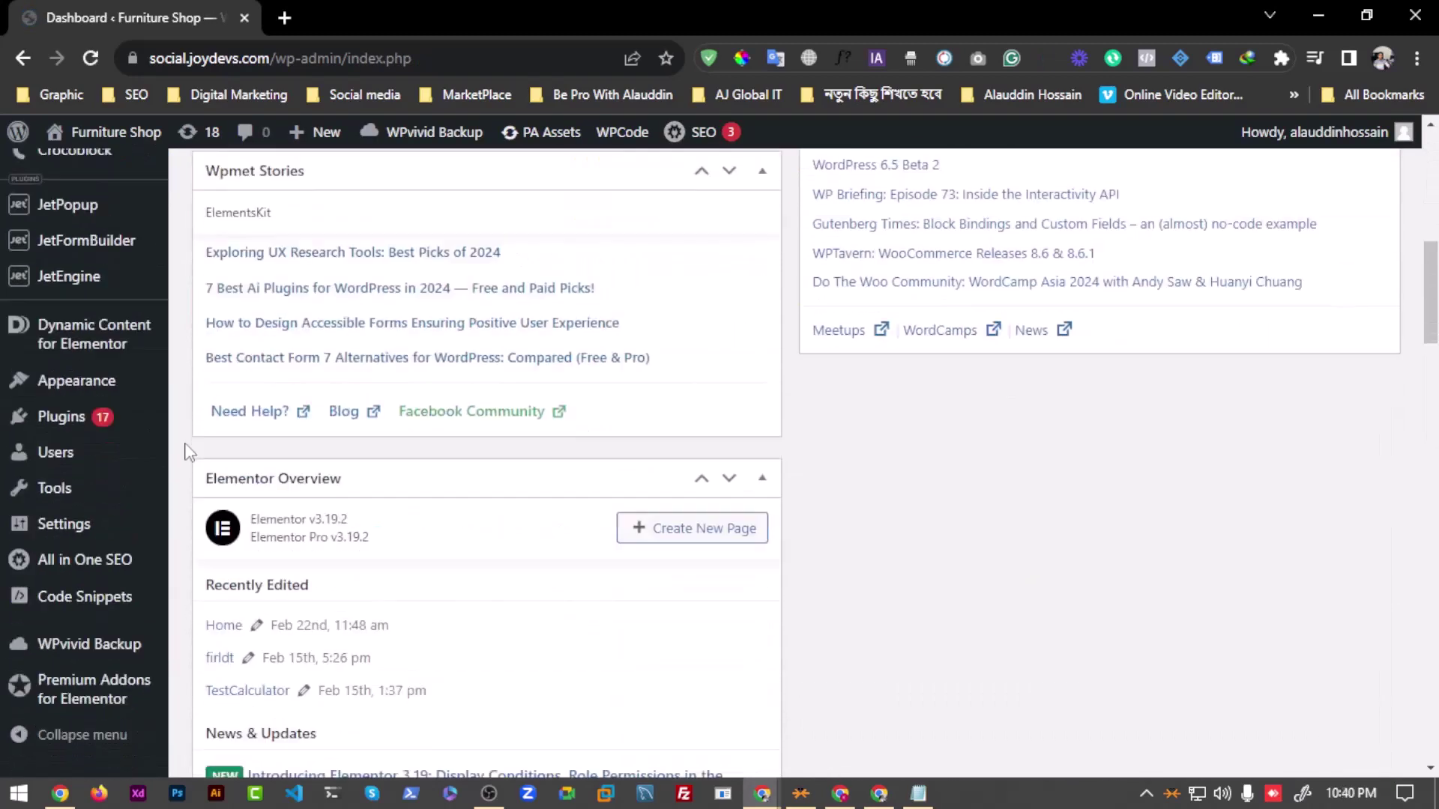
{"action": "mouse_move", "coordinate": [113, 395]}
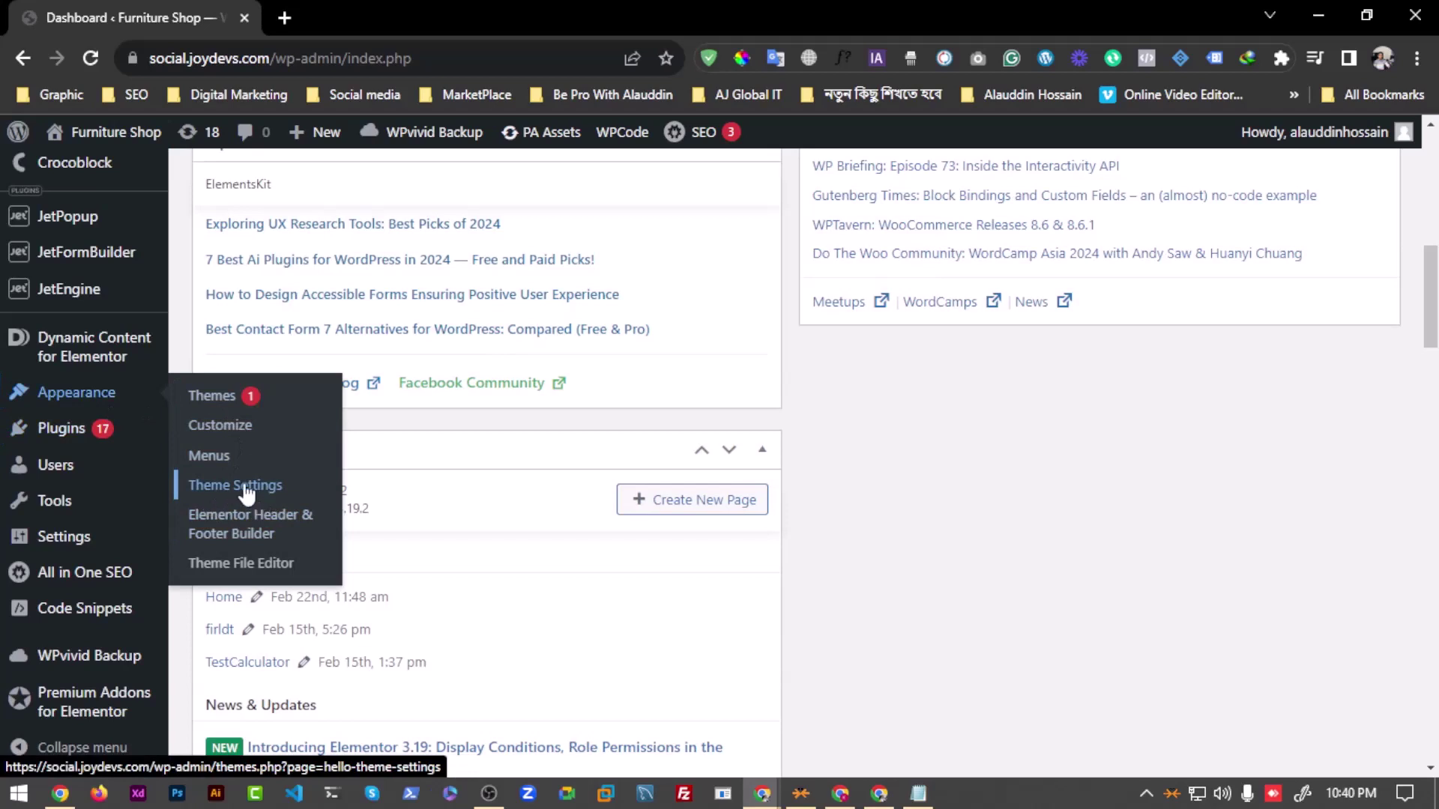
Step: Open Hello Elementor's header.php in the Theme File Editor, accepting the direct-editing warning
{"action": "left_click", "coordinate": [254, 566]}
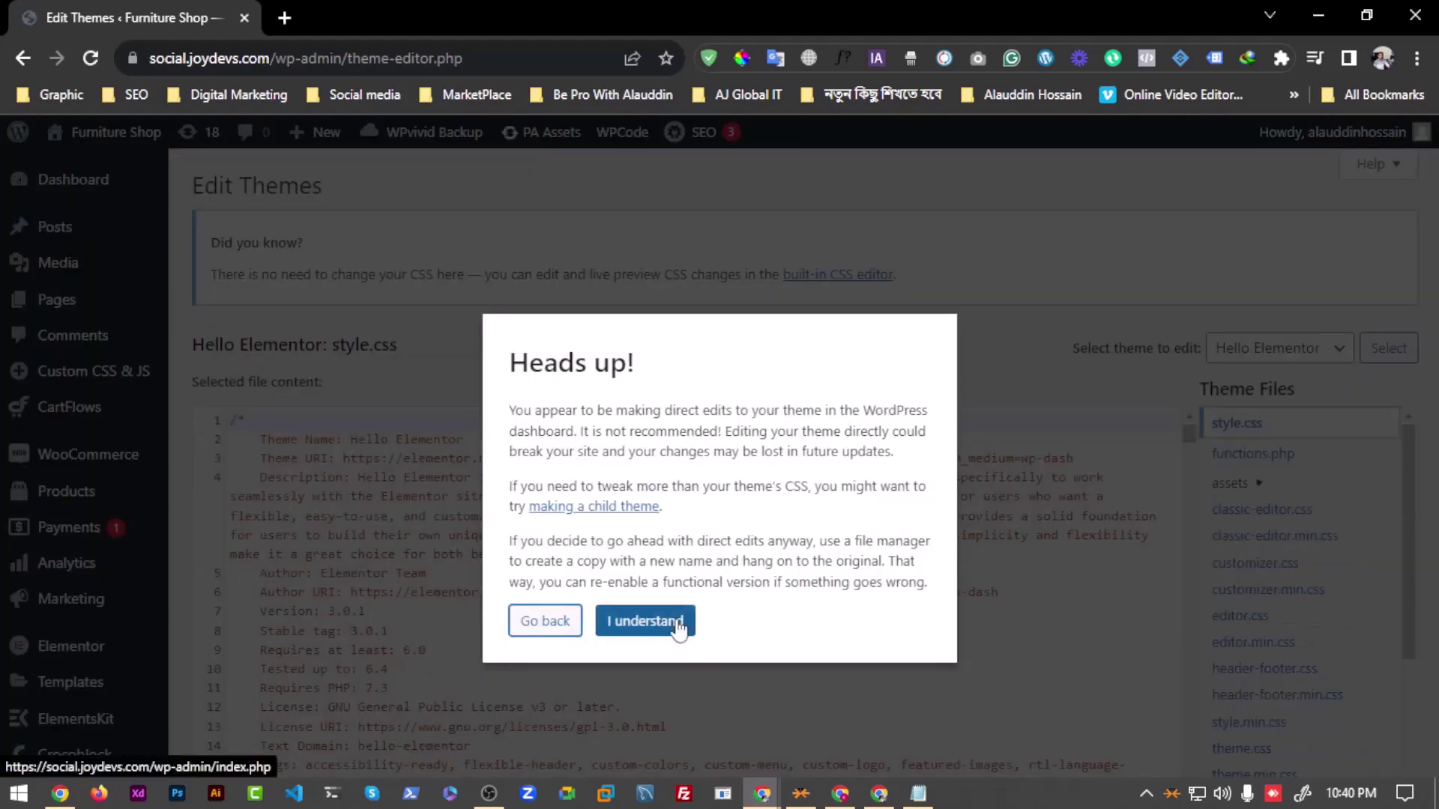
{"action": "left_click", "coordinate": [665, 636]}
{"action": "scroll", "coordinate": [1260, 584], "scroll_direction": "down", "scroll_amount": 1}
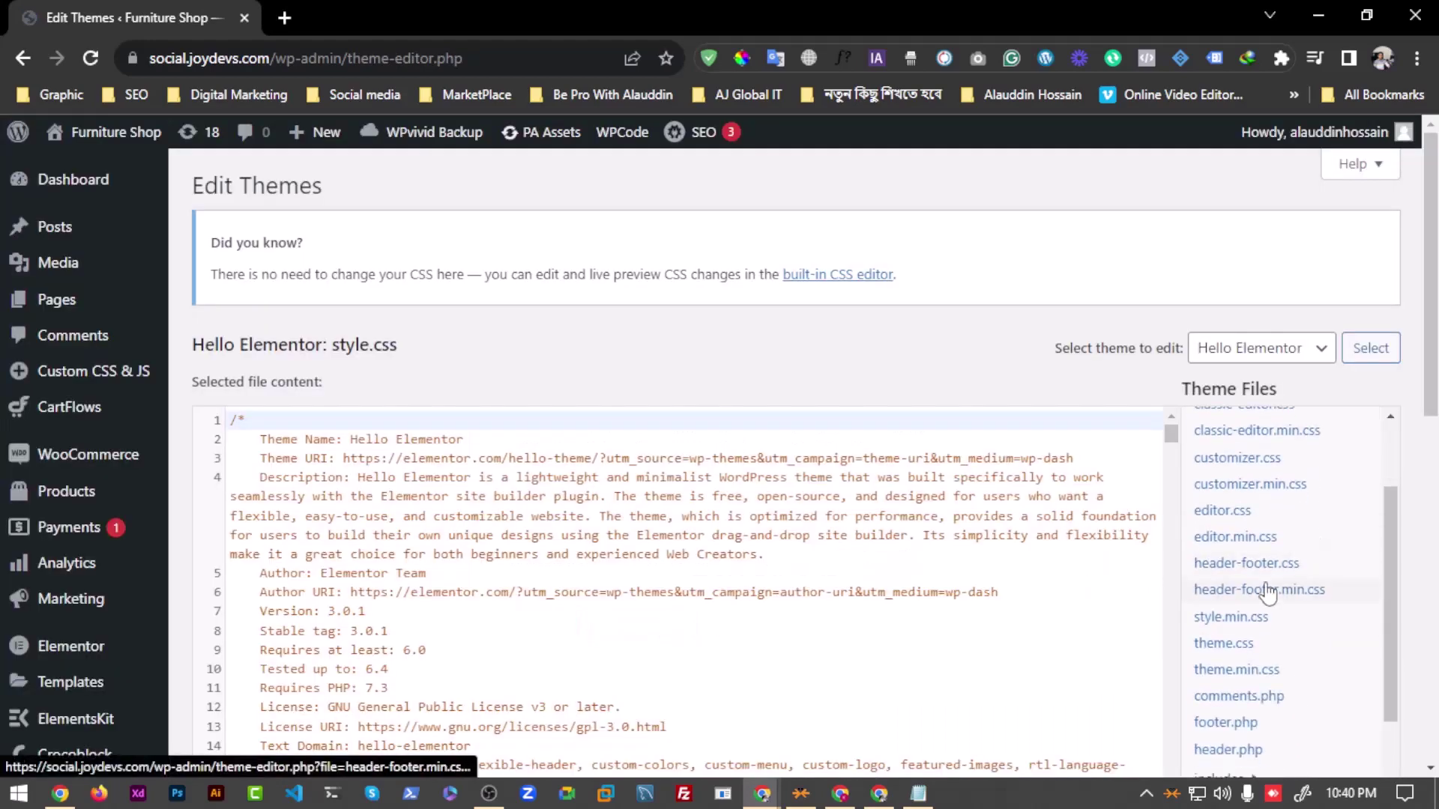
{"action": "scroll", "coordinate": [1265, 589], "scroll_direction": "down", "scroll_amount": 1}
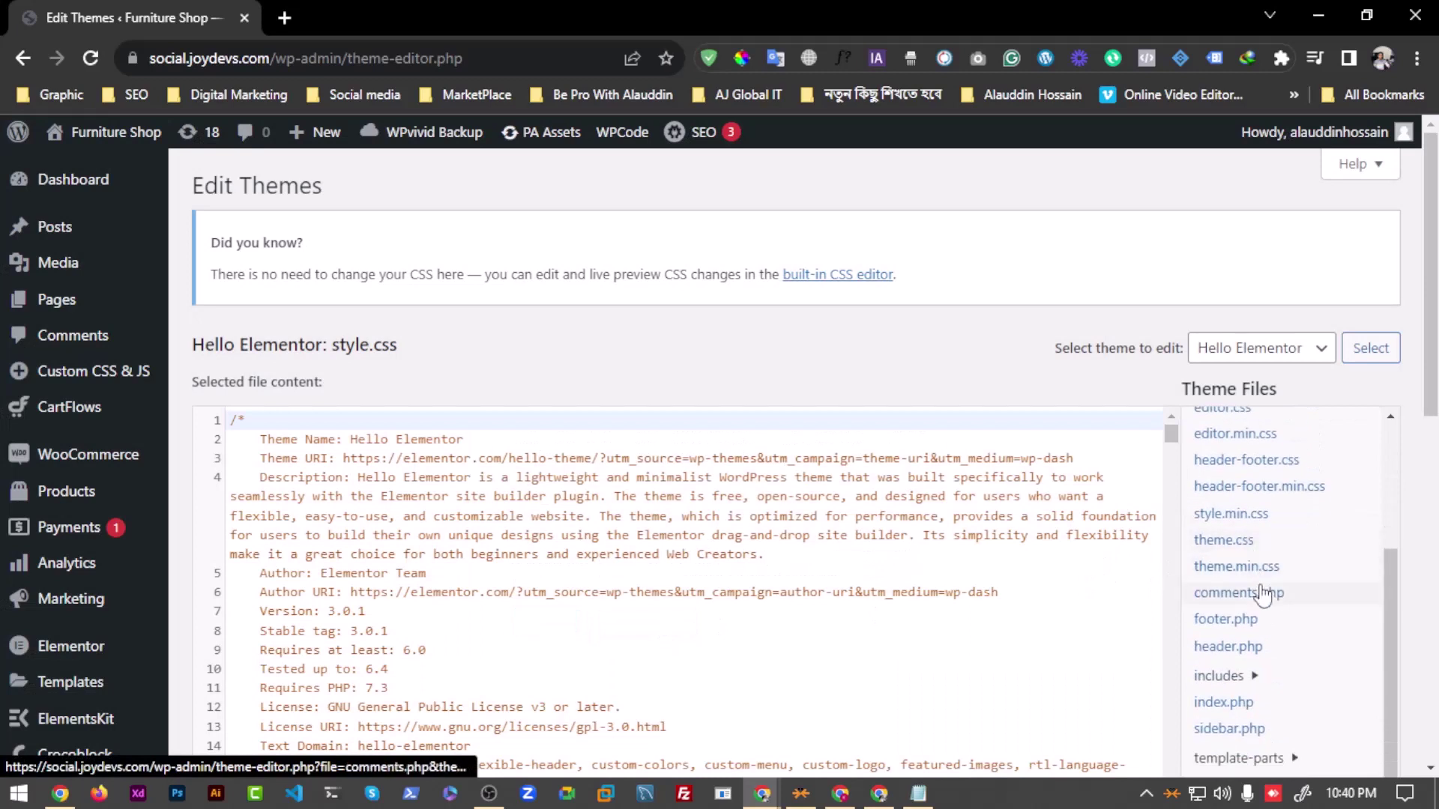
{"action": "left_click", "coordinate": [1231, 654]}
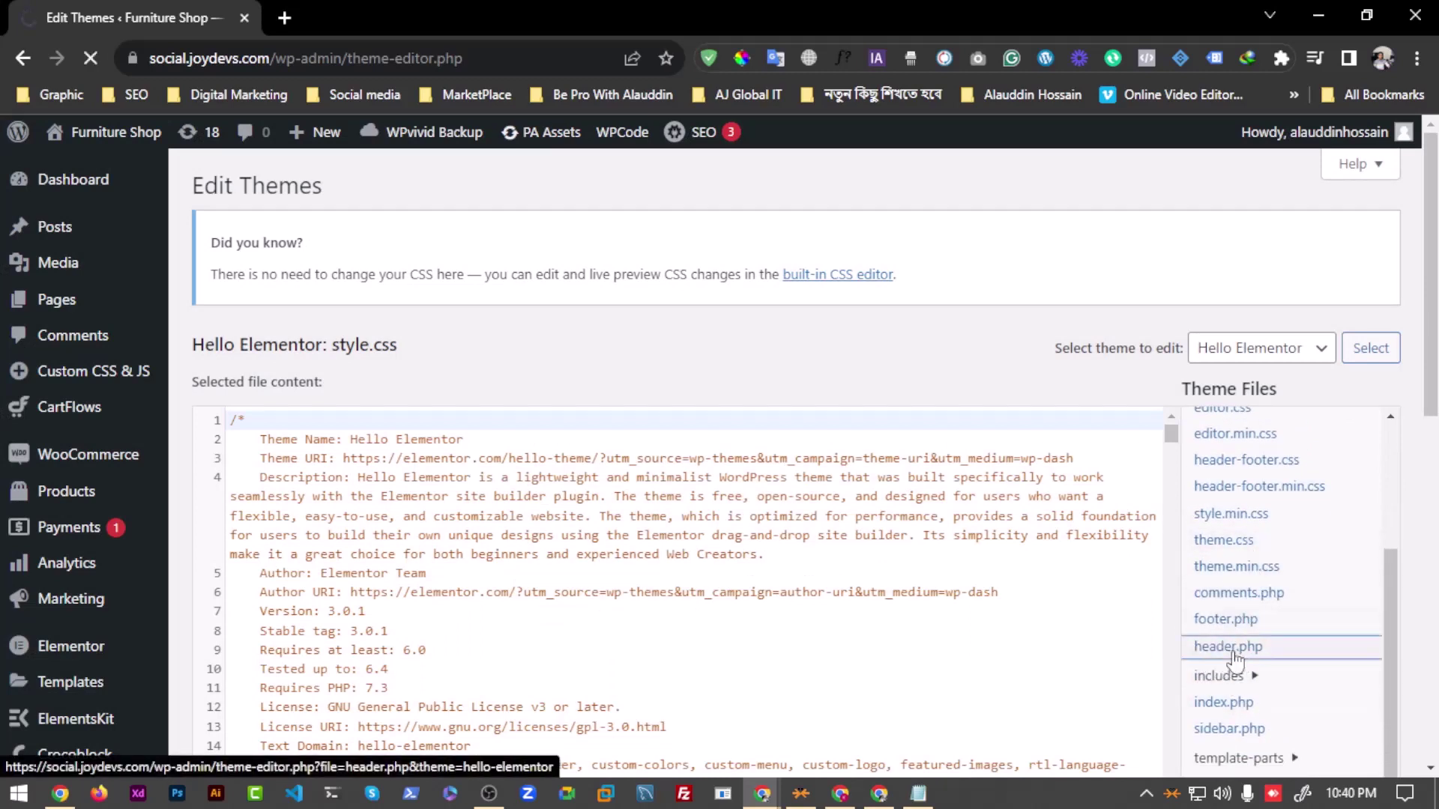
Step: Replace the old script block with the pasted Mailchimp pop-up script just before </head>
{"action": "scroll", "coordinate": [347, 492], "scroll_direction": "down", "scroll_amount": 3}
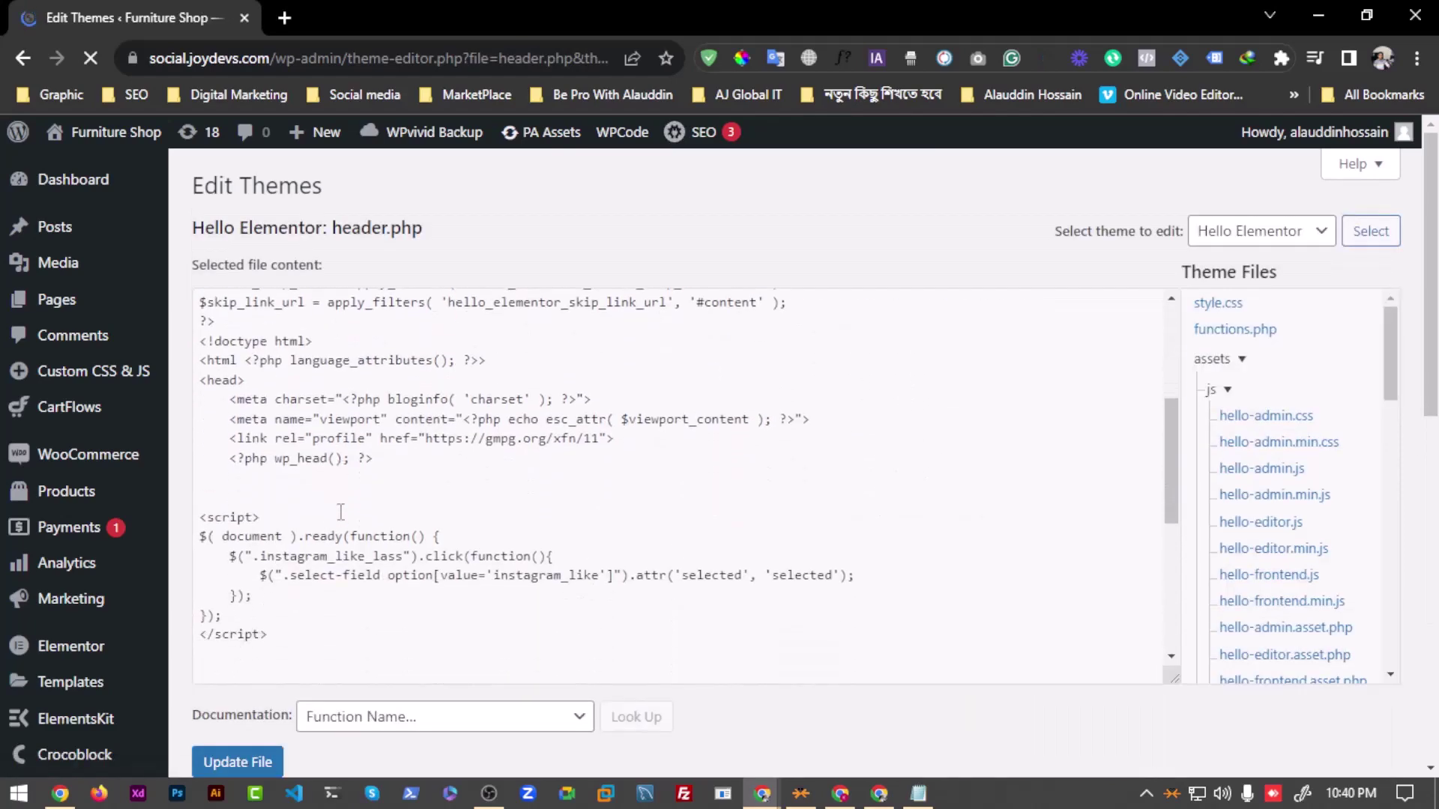
{"action": "scroll", "coordinate": [419, 473], "scroll_direction": "down", "scroll_amount": 5}
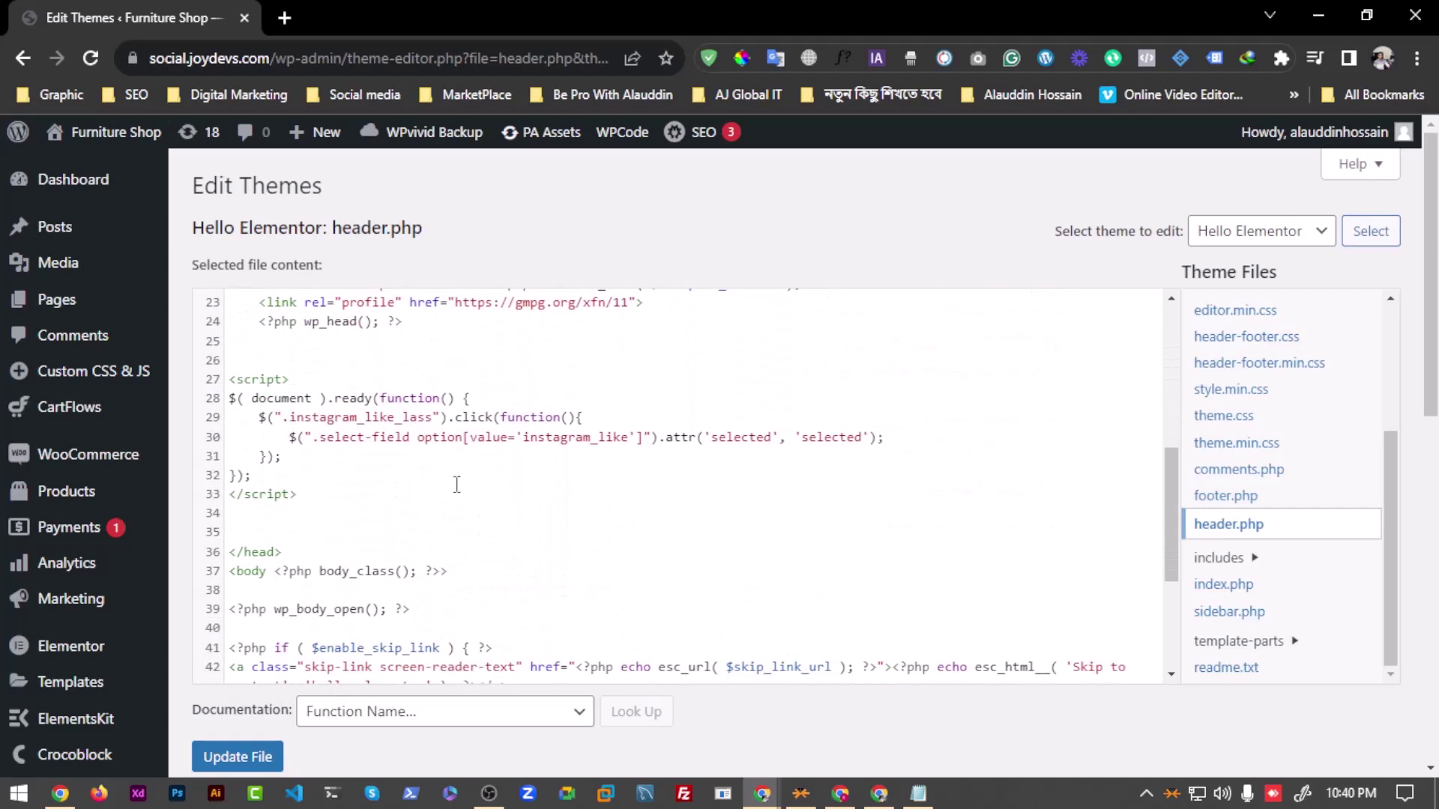
{"action": "scroll", "coordinate": [320, 558], "scroll_direction": "up", "scroll_amount": 2}
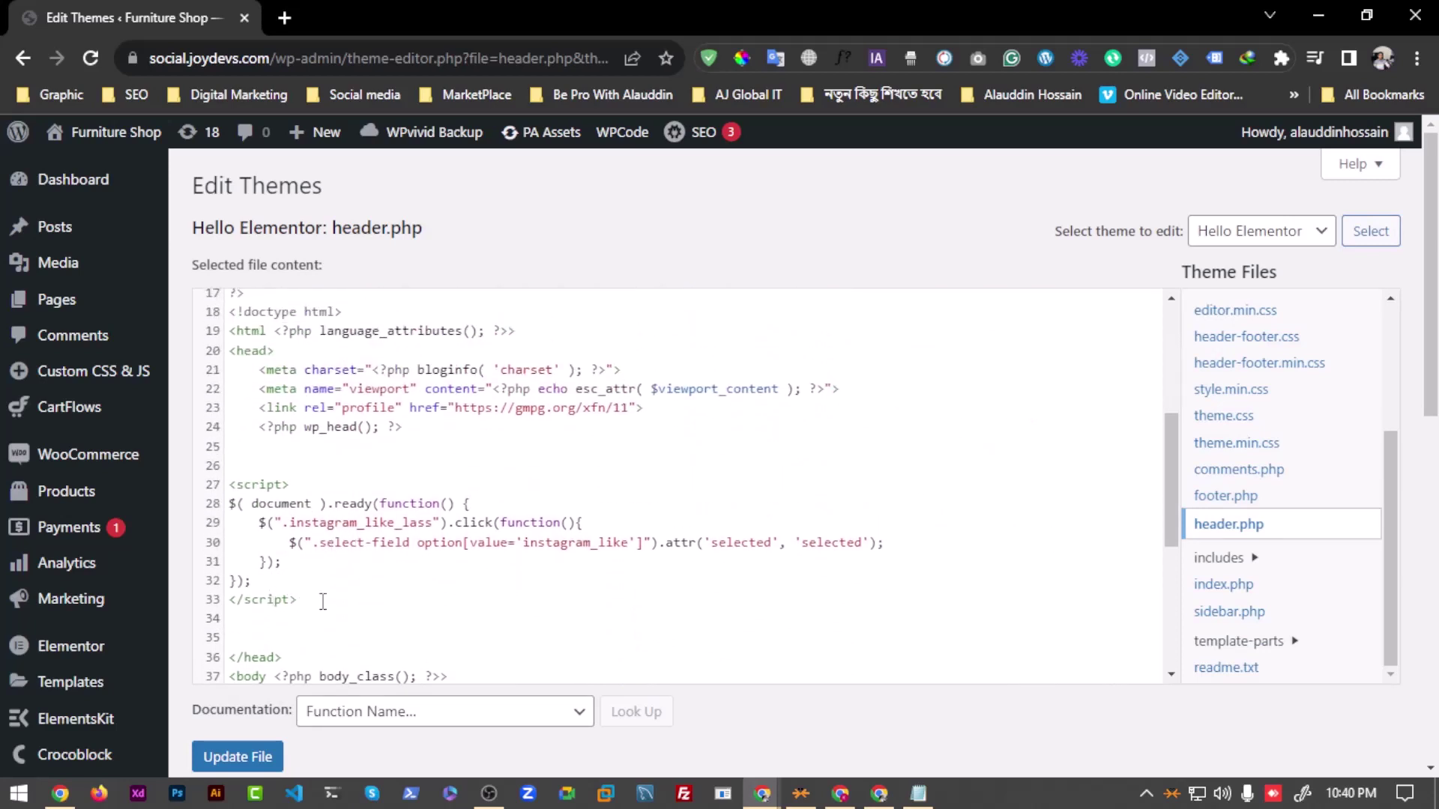
{"action": "left_click_drag", "start_coordinate": [323, 602], "coordinate": [207, 494]}
{"action": "key", "text": "BackSpace"}
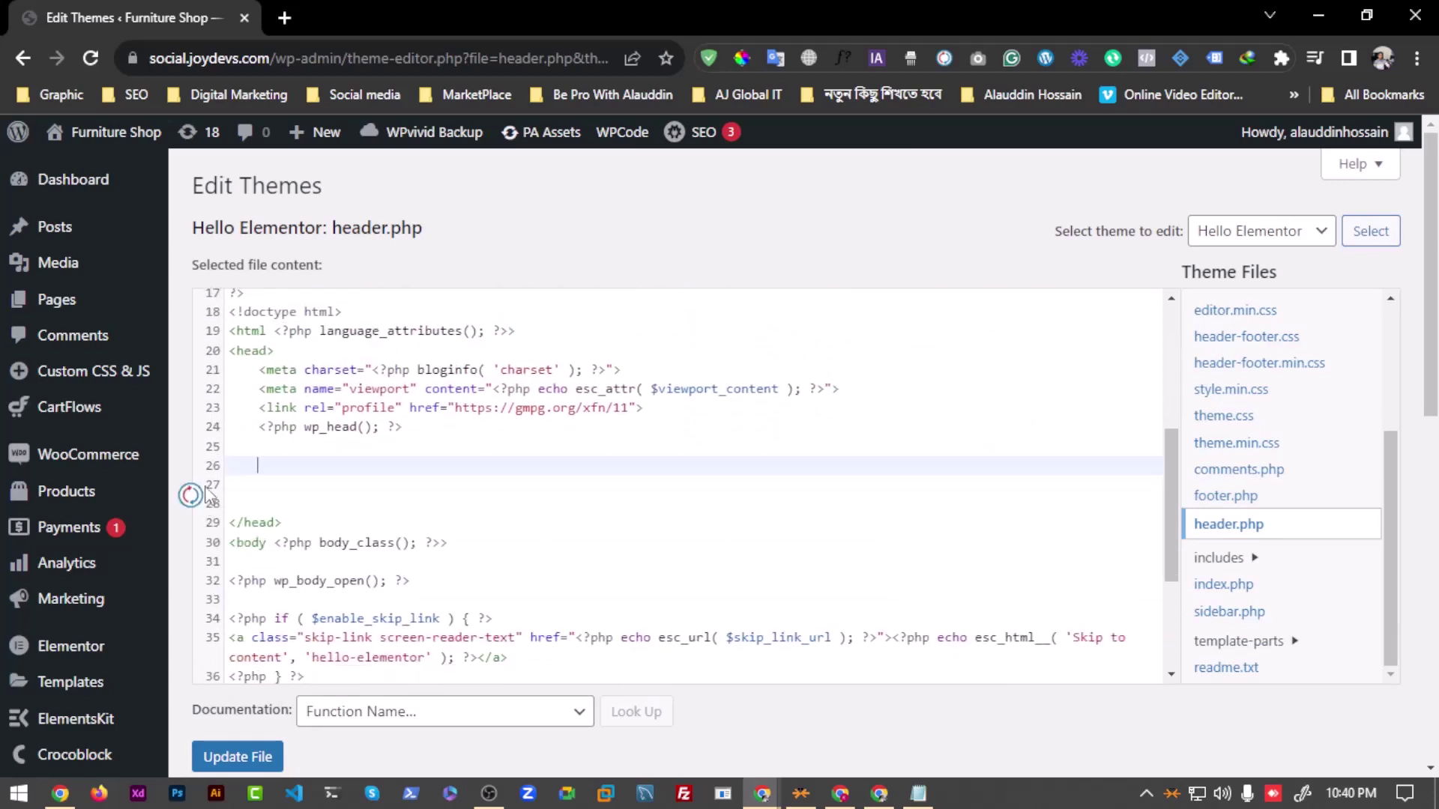
{"action": "key", "text": "BackSpace"}
{"action": "key", "text": "BackSpace"}
{"action": "key", "text": "BackSpace"}
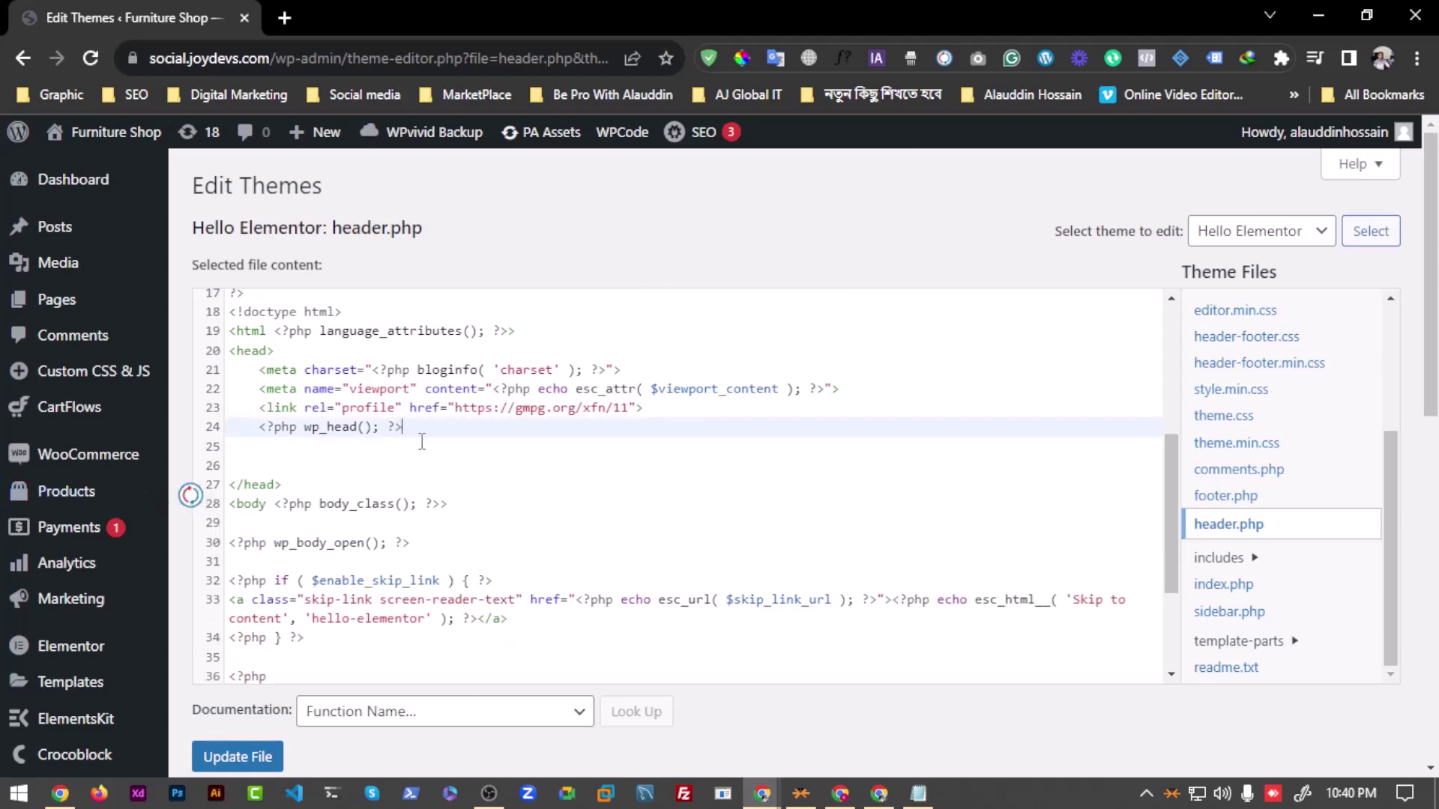
{"action": "key", "text": "Return"}
{"action": "key", "text": "Return"}
{"action": "key", "text": "ctrl+v"}
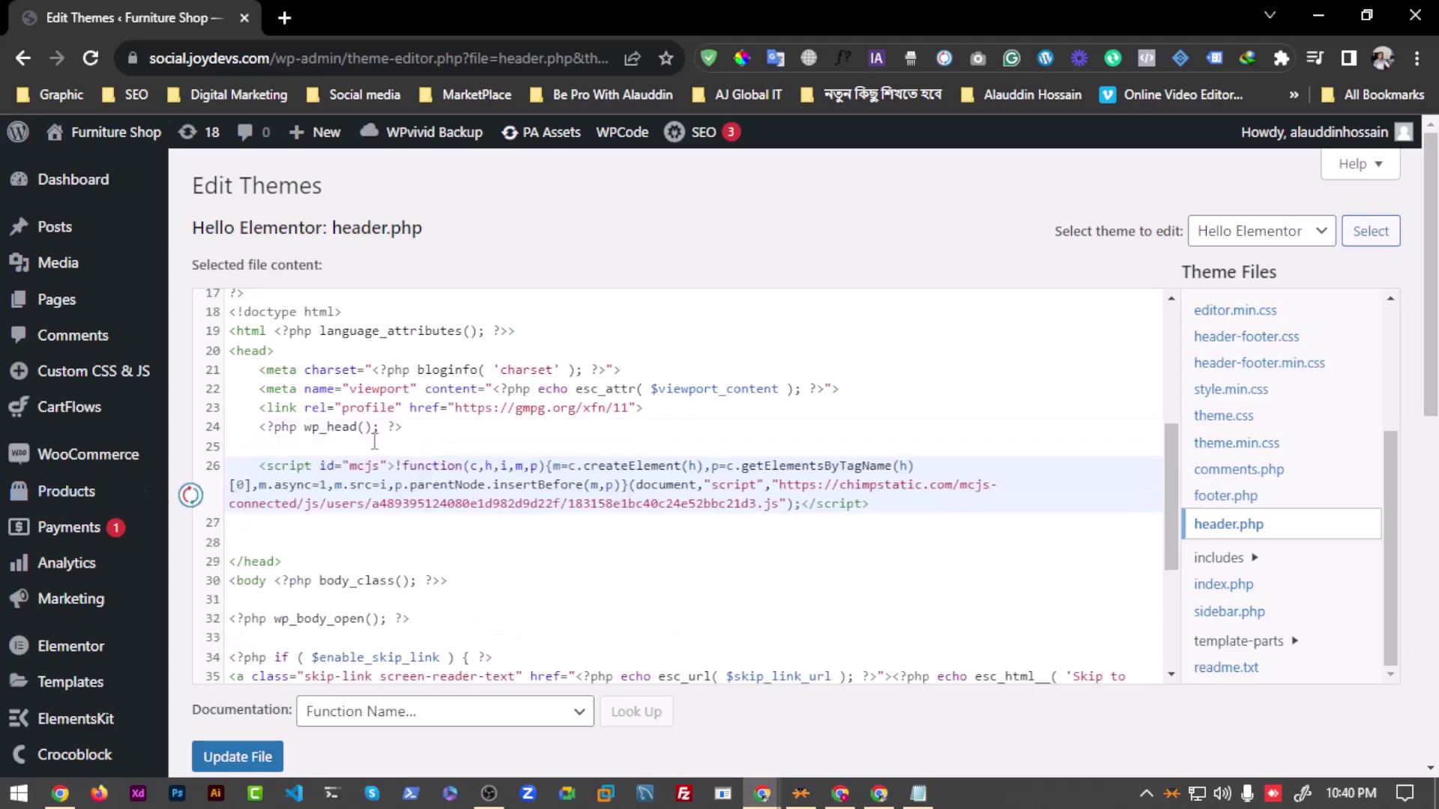
Step: Save header.php with Update File, then minimize WordPress to return to Mailchimp
{"action": "left_click", "coordinate": [261, 751]}
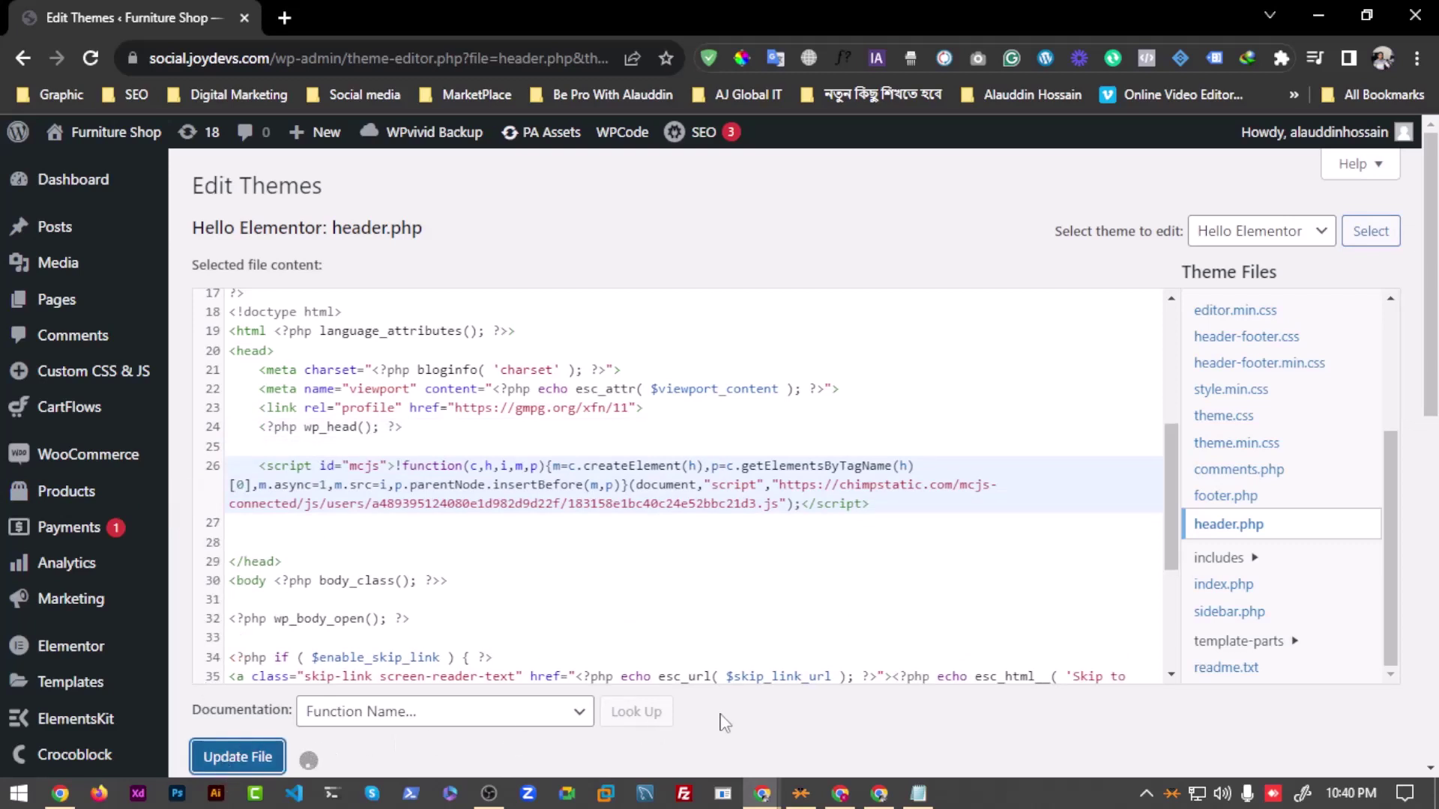
{"action": "scroll", "coordinate": [505, 645], "scroll_direction": "down", "scroll_amount": 1}
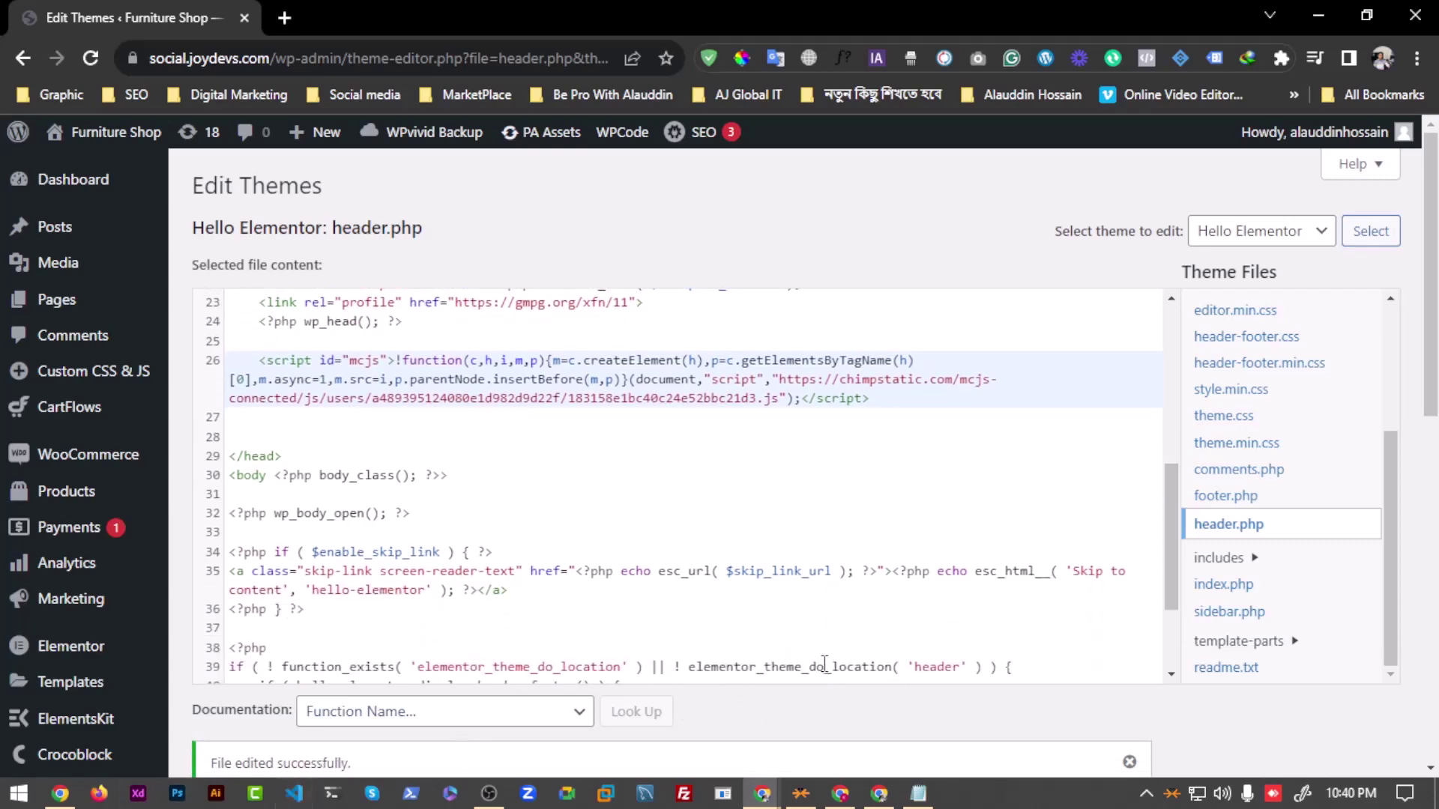
{"action": "scroll", "coordinate": [680, 407], "scroll_direction": "down", "scroll_amount": 1}
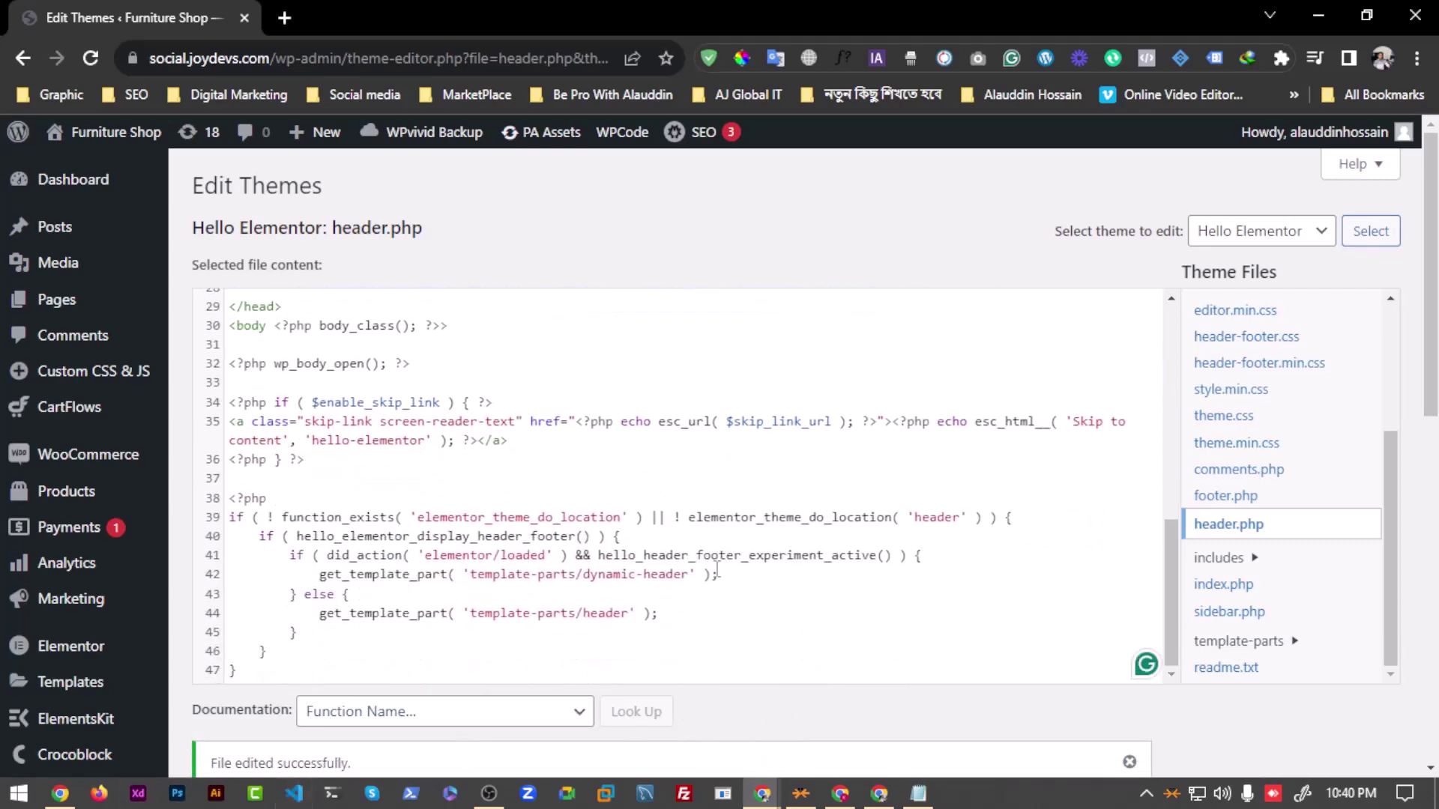
{"action": "scroll", "coordinate": [739, 419], "scroll_direction": "up", "scroll_amount": 6}
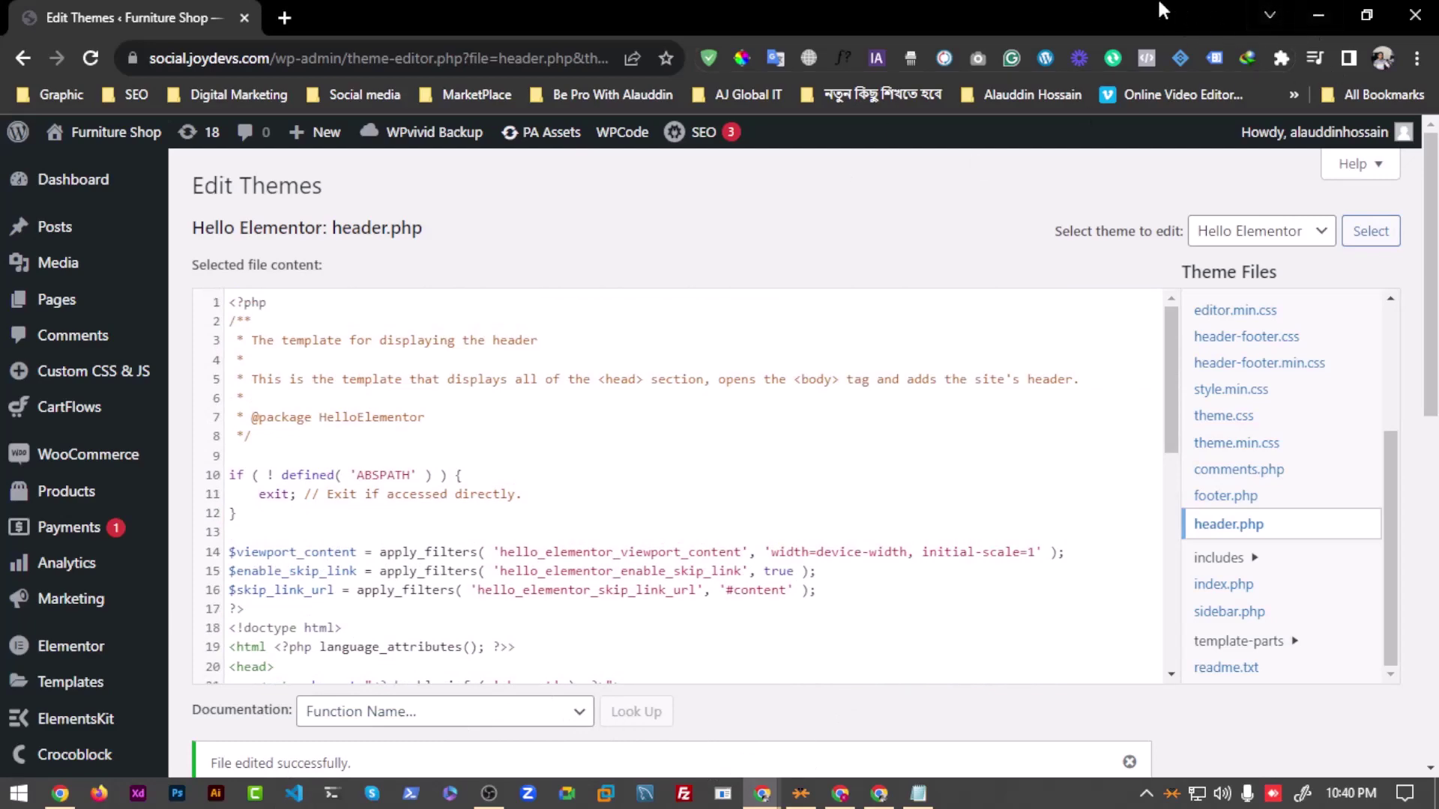
{"action": "left_click", "coordinate": [1318, 15]}
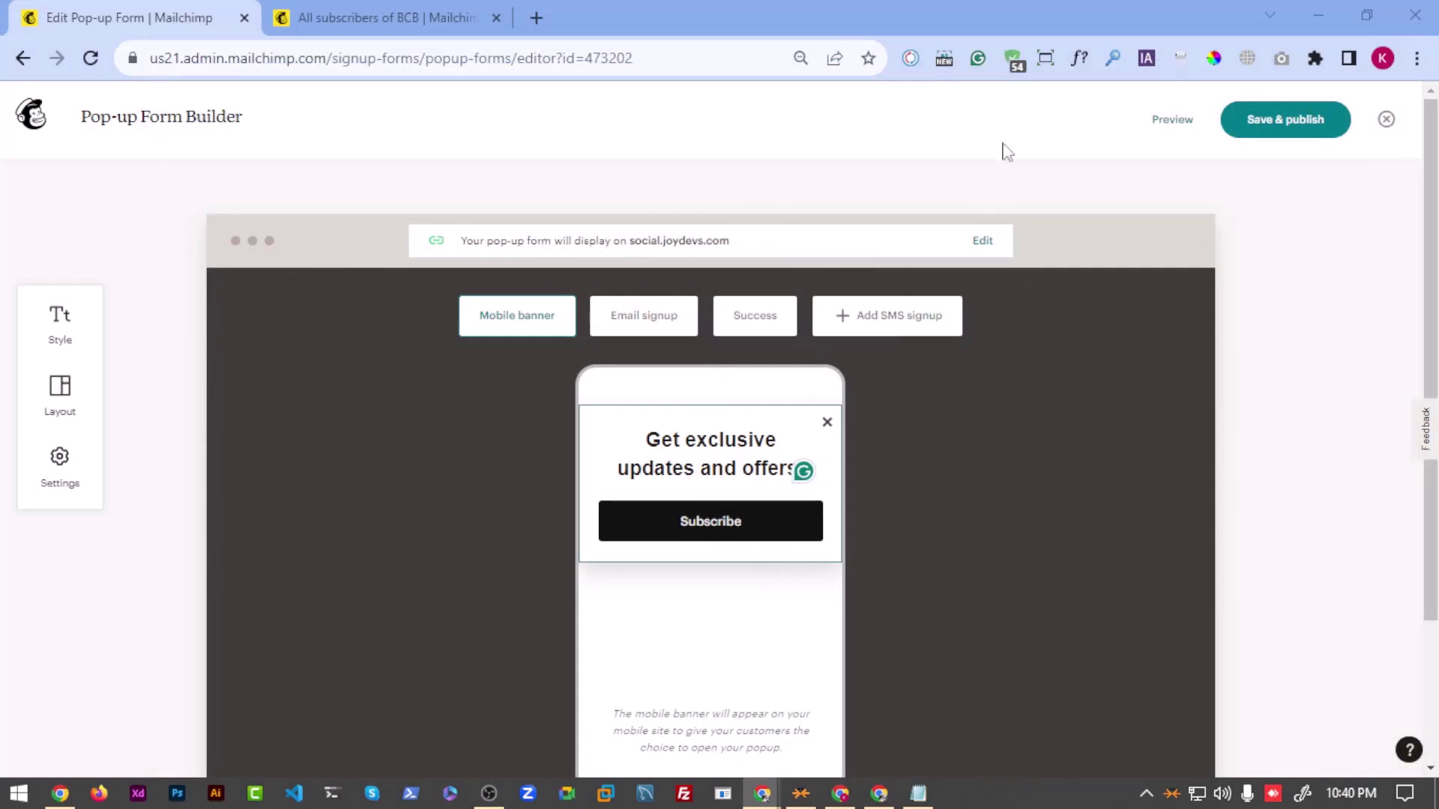
Step: In the pop-up settings, keep Don't show again at 5 days and set Display to Immediately after trying After 5 seconds
{"action": "scroll", "coordinate": [639, 527], "scroll_direction": "down", "scroll_amount": 3}
{"action": "left_click", "coordinate": [60, 471]}
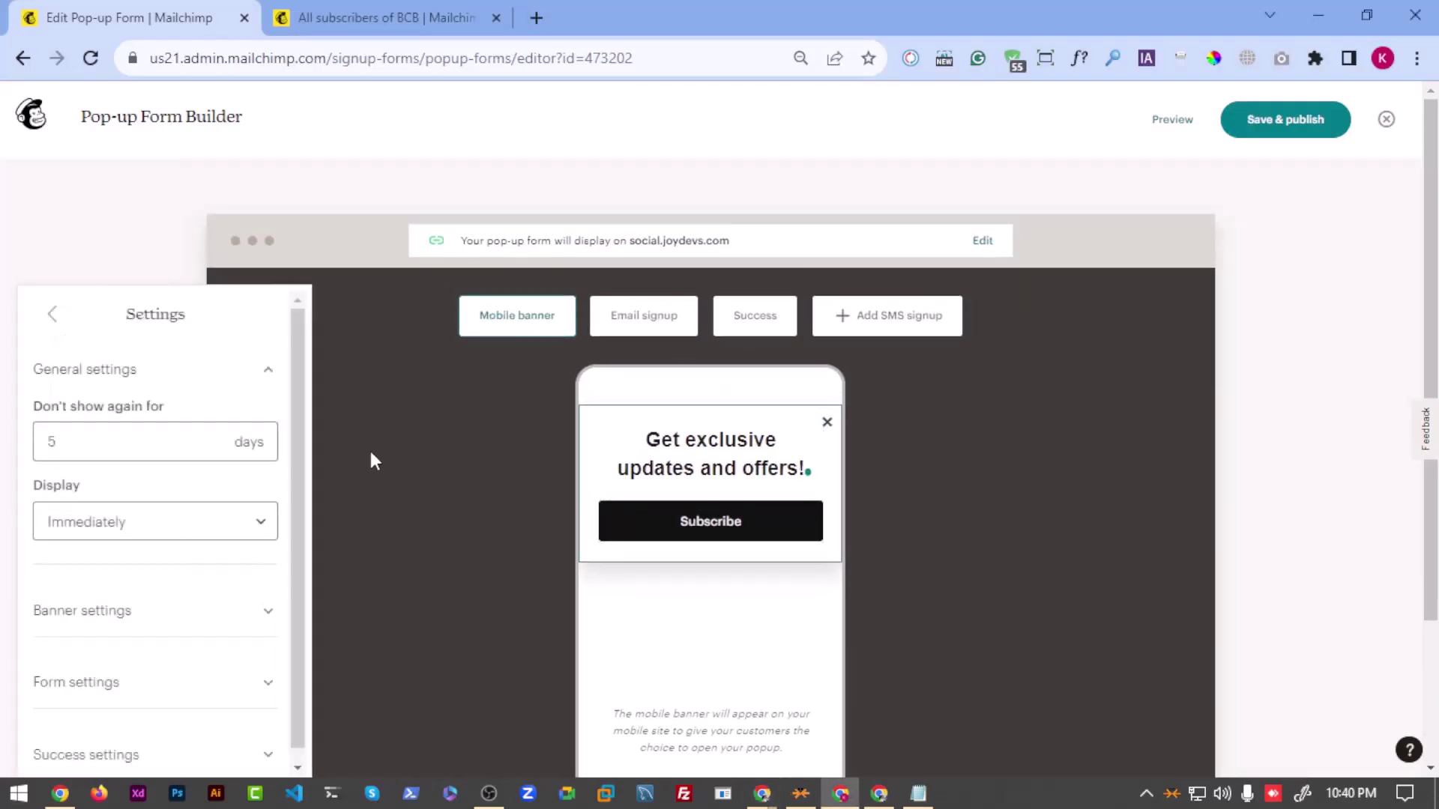
{"action": "left_click", "coordinate": [87, 441]}
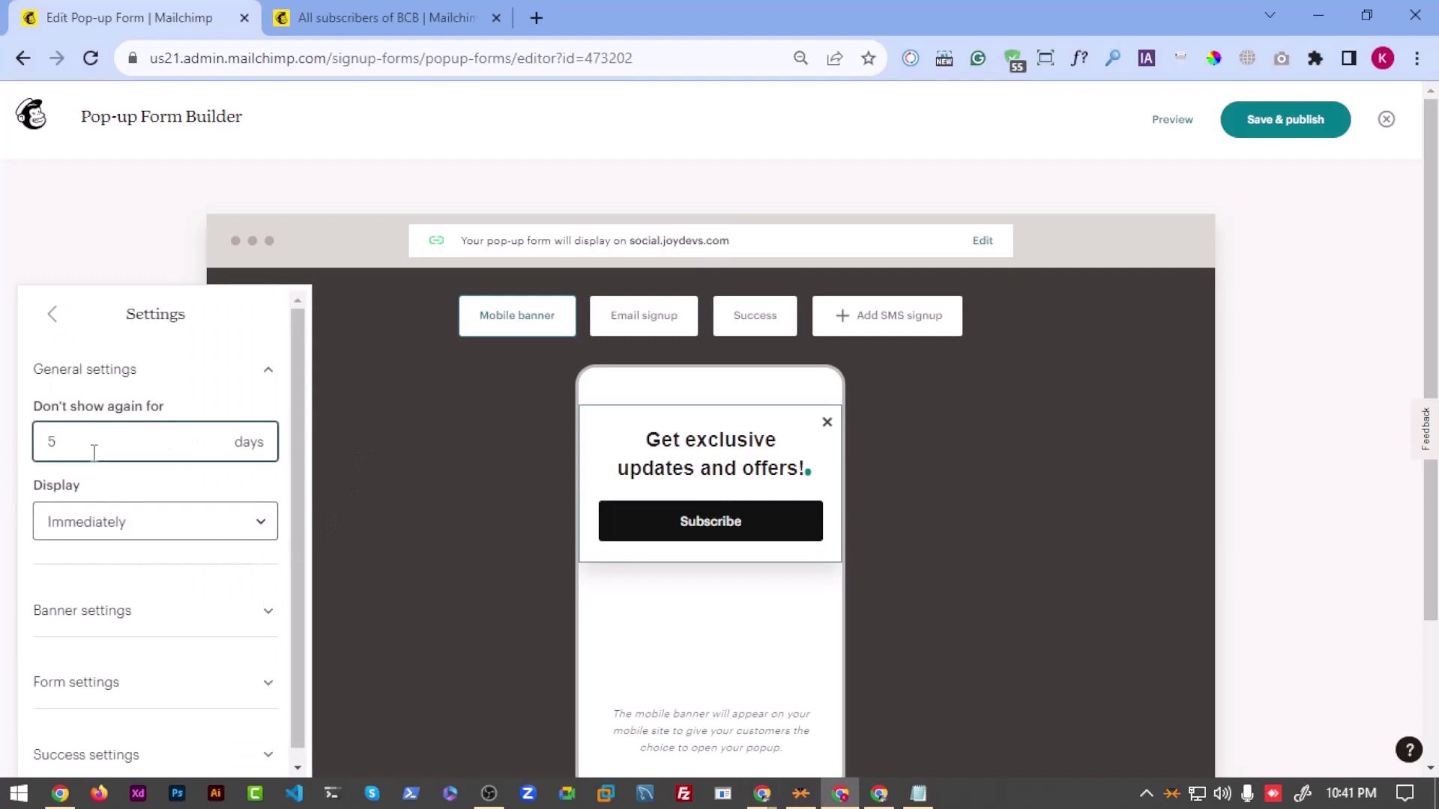
{"action": "left_click_drag", "start_coordinate": [94, 453], "coordinate": [22, 453]}
{"action": "scroll", "coordinate": [108, 428], "scroll_direction": "down", "scroll_amount": 1}
{"action": "left_click", "coordinate": [103, 499]}
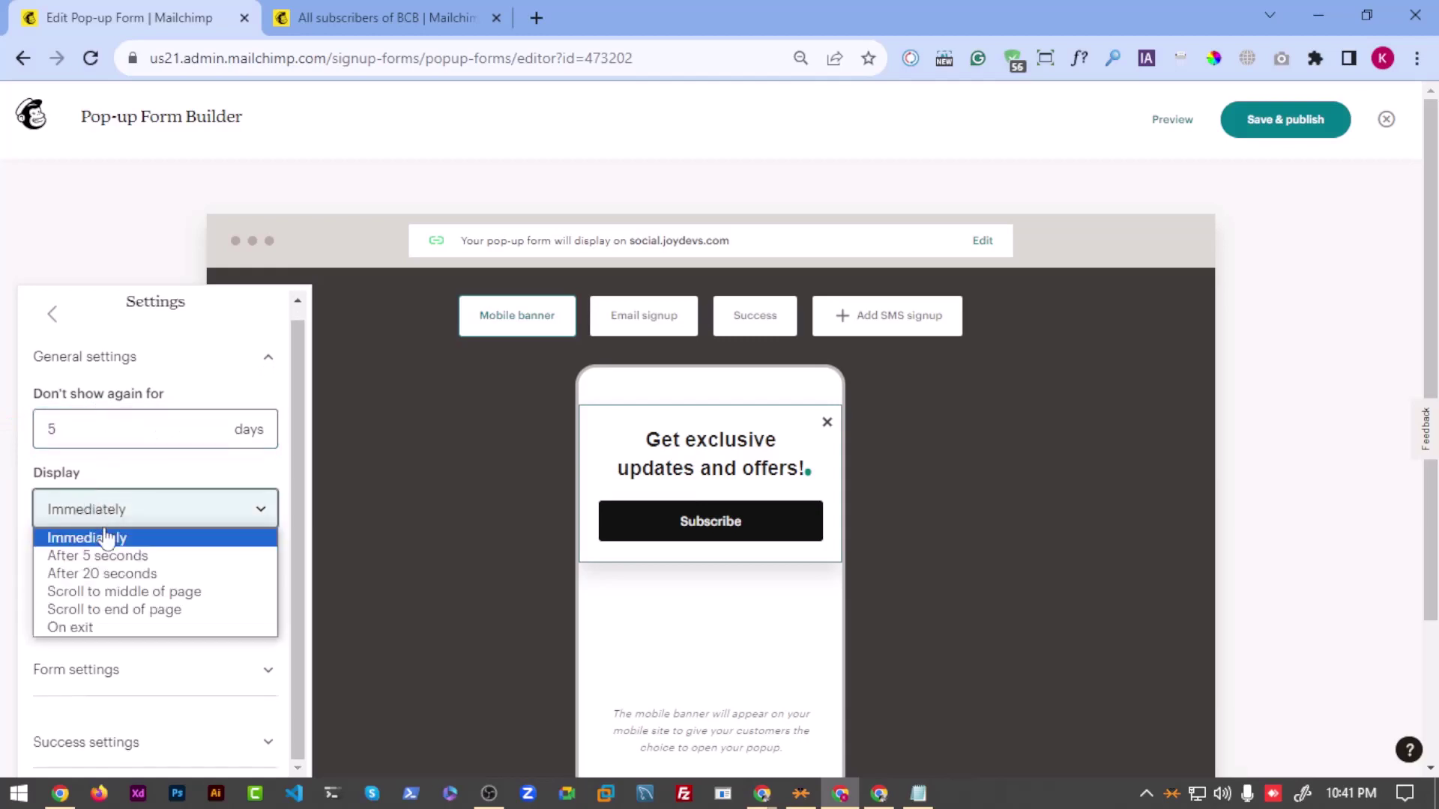
{"action": "left_click", "coordinate": [102, 556]}
{"action": "left_click", "coordinate": [113, 509]}
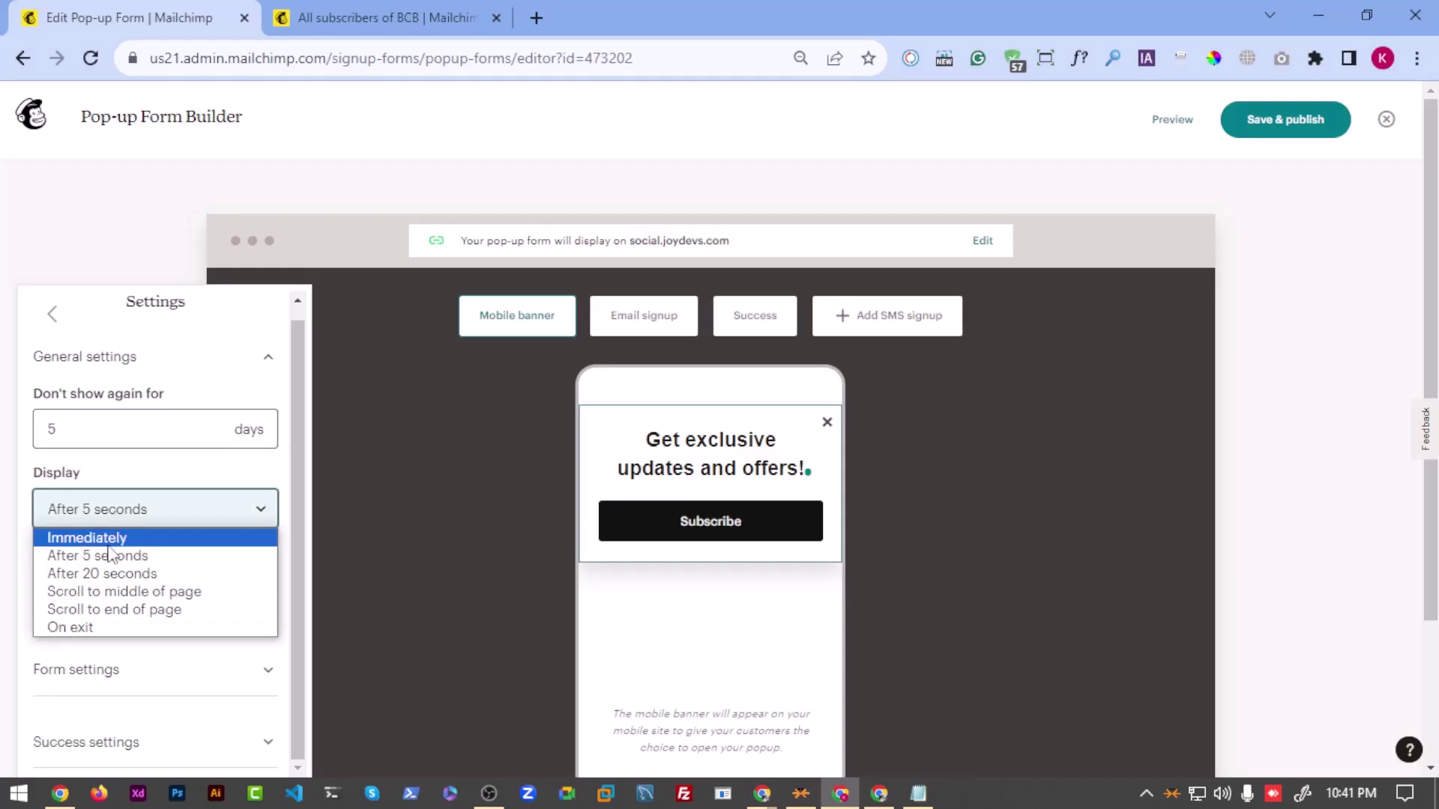
{"action": "left_click", "coordinate": [109, 539]}
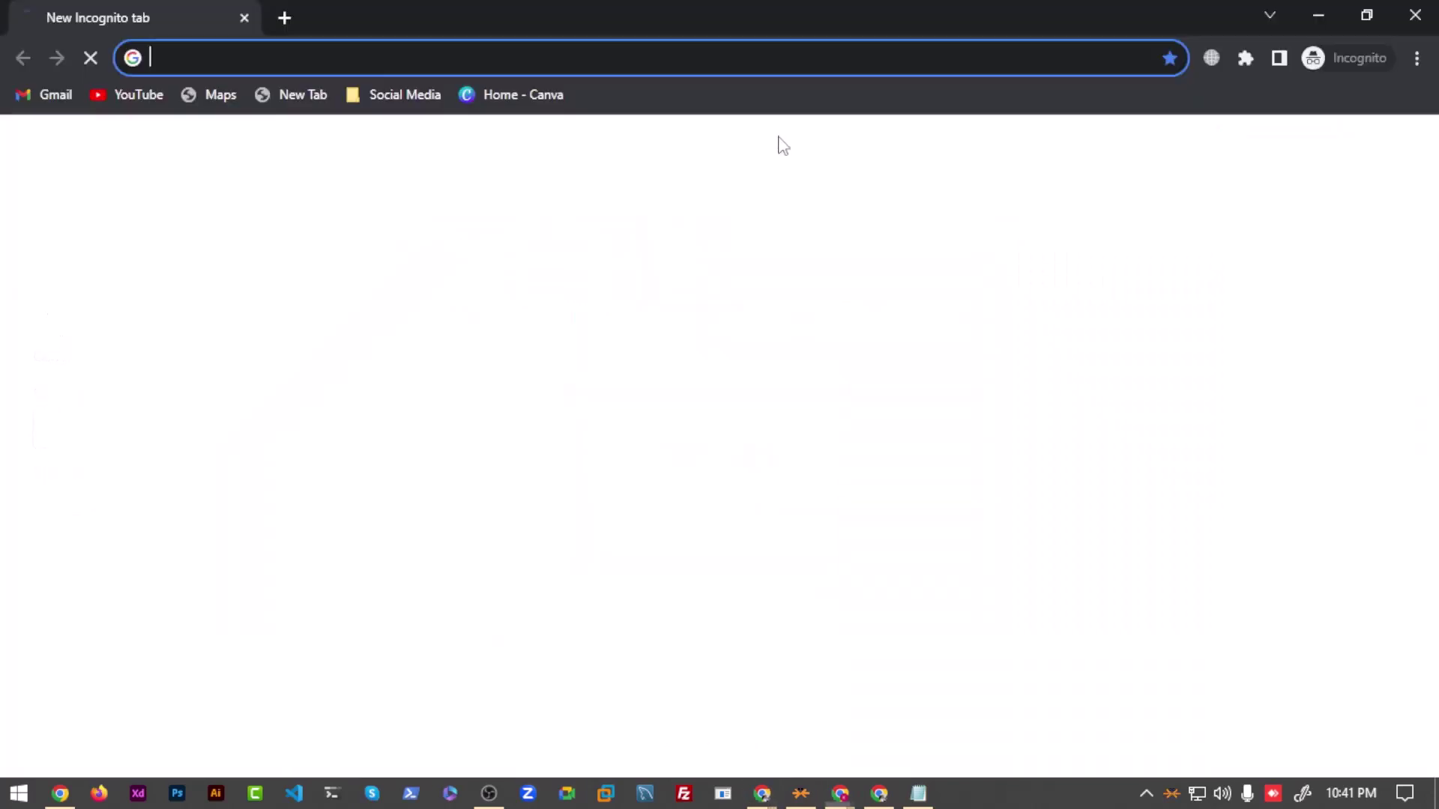
Step: Load social.joydevs.com in the incognito window, maximize it, and return to it after checking other windows
{"action": "type", "text": "https://social.joydevs.com/"}
{"action": "key", "text": "Return"}
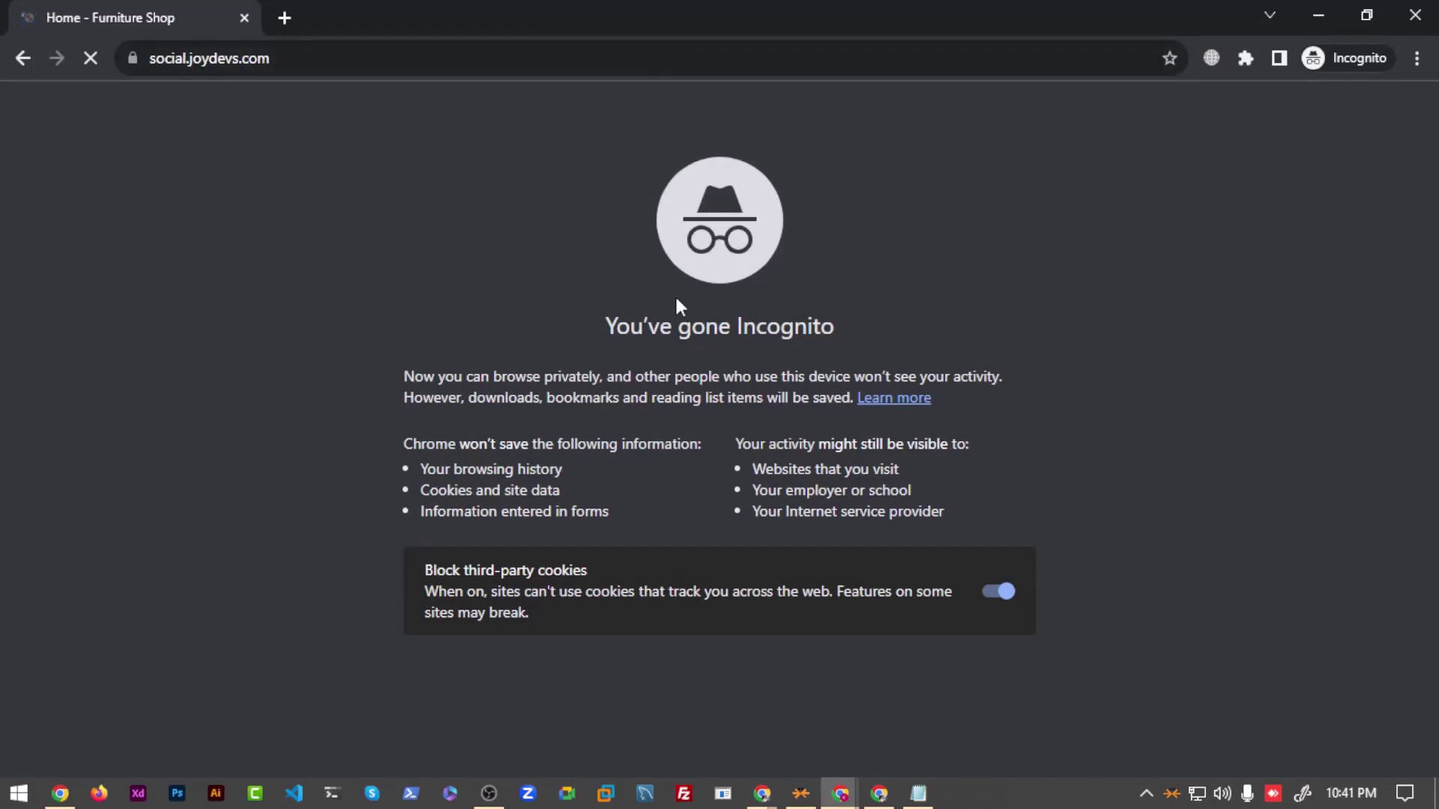
{"action": "double_click", "coordinate": [948, 10]}
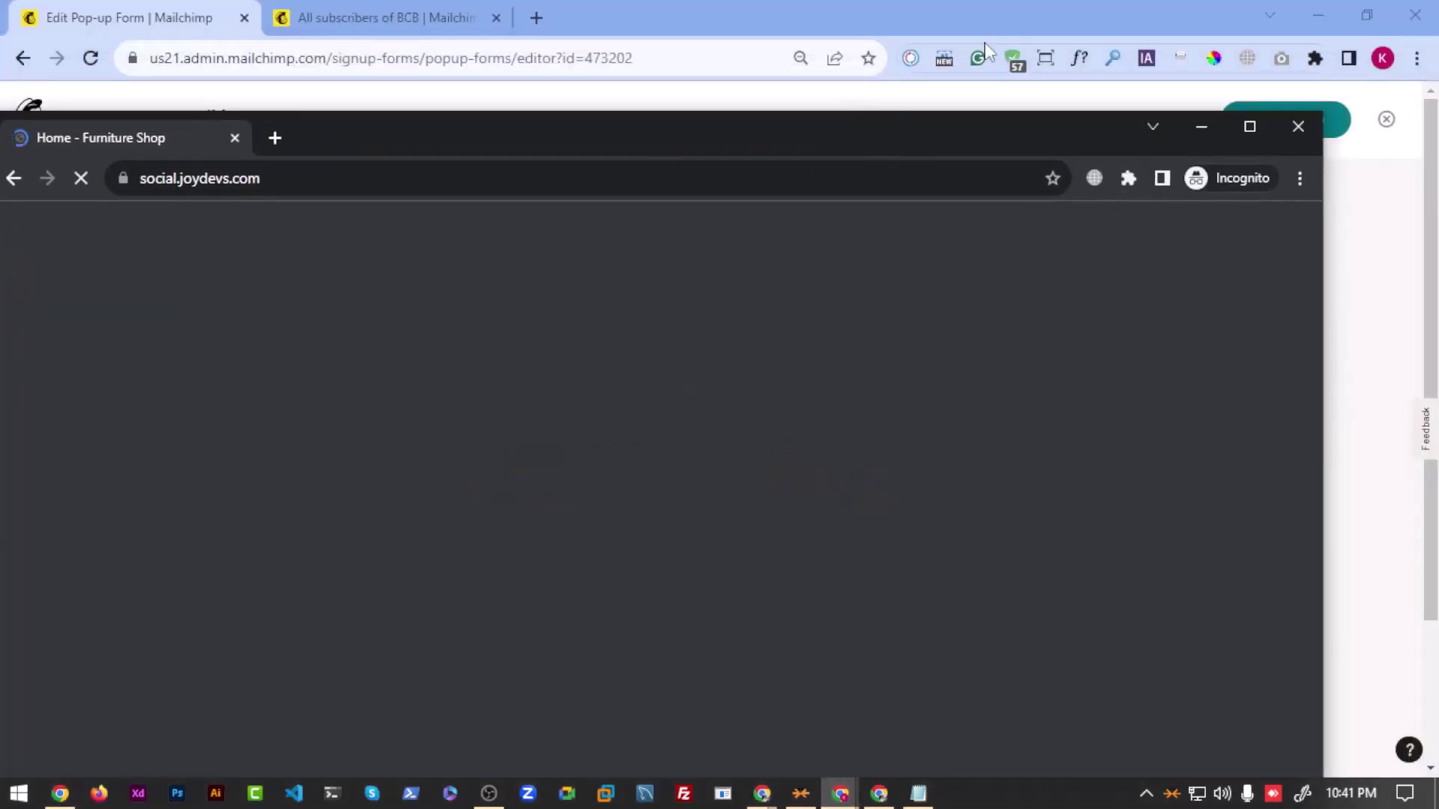
{"action": "left_click_drag", "start_coordinate": [1047, 150], "coordinate": [989, 2]}
{"action": "key", "text": "alt+Tab"}
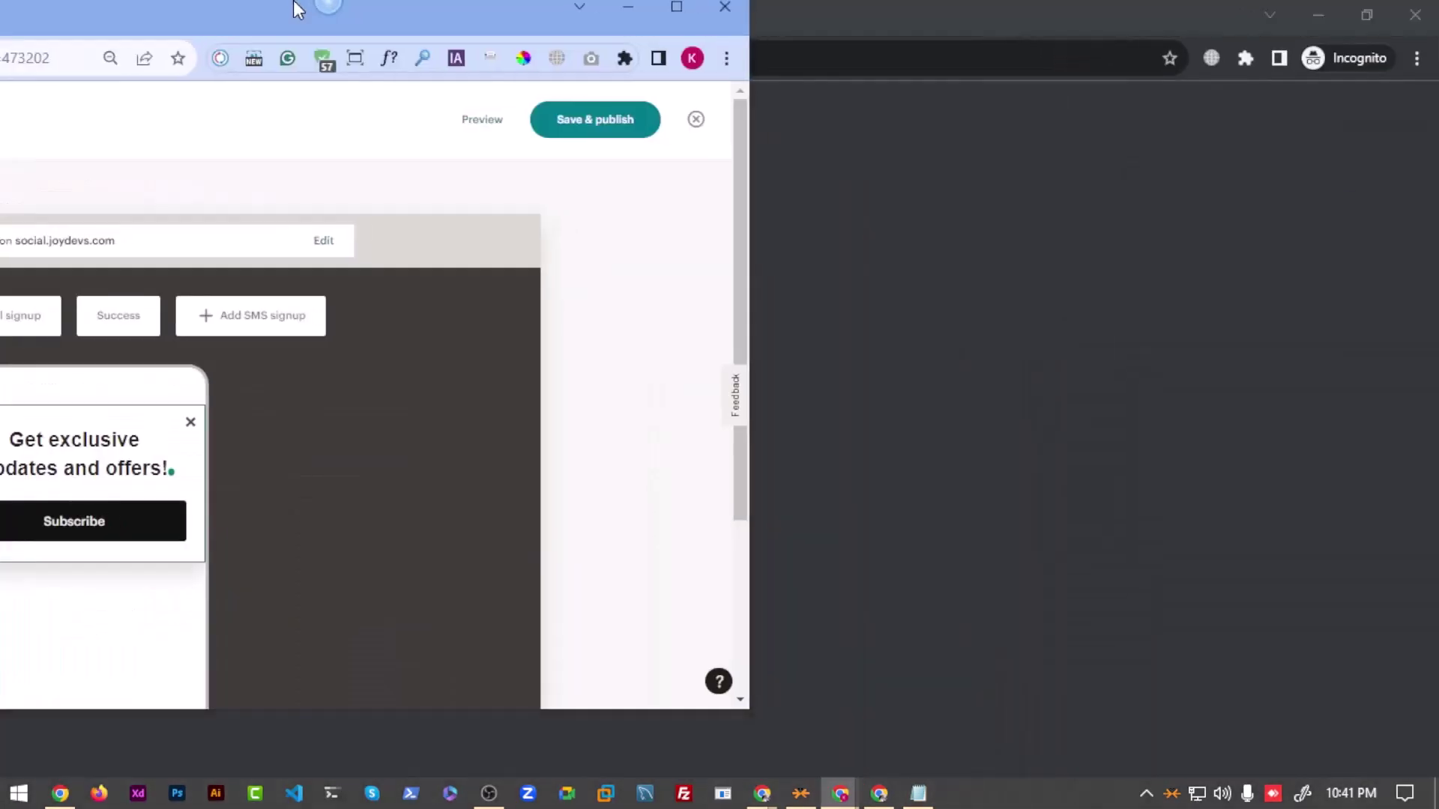
{"action": "key", "text": "alt+Tab"}
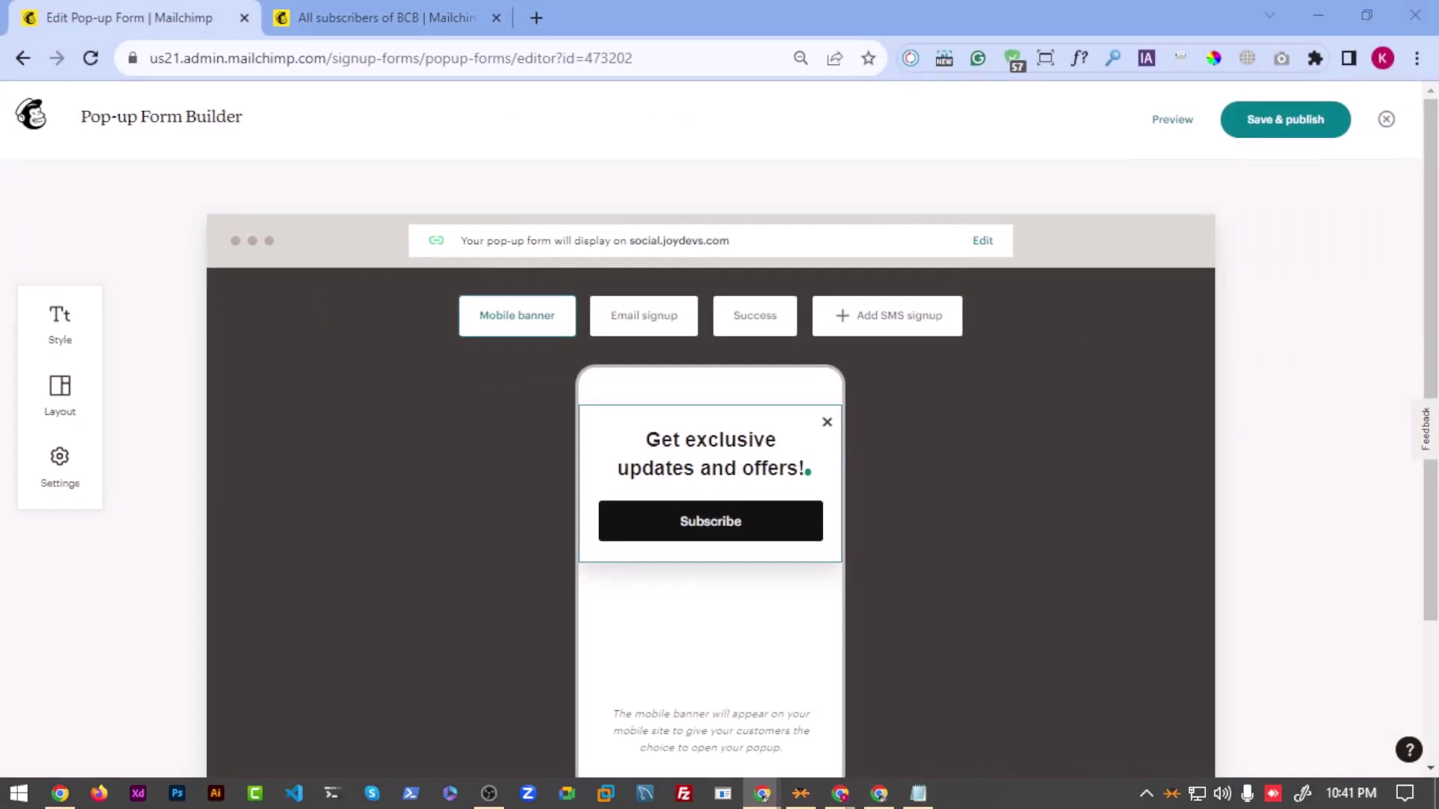
{"action": "key", "text": "alt+Tab"}
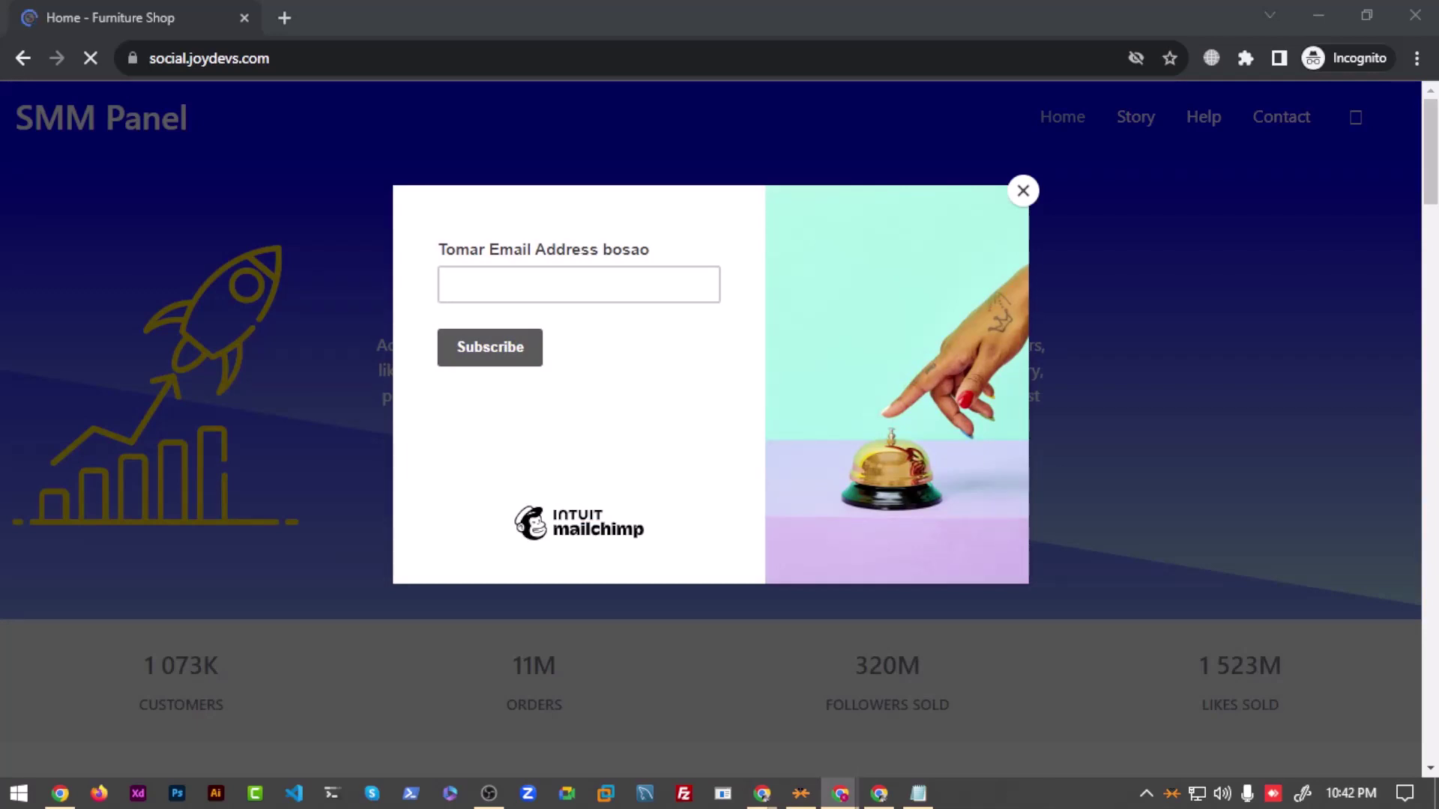
Step: Check the live signup pop-up's email field, close the pop-up, and minimize the incognito window
{"action": "left_click", "coordinate": [581, 274]}
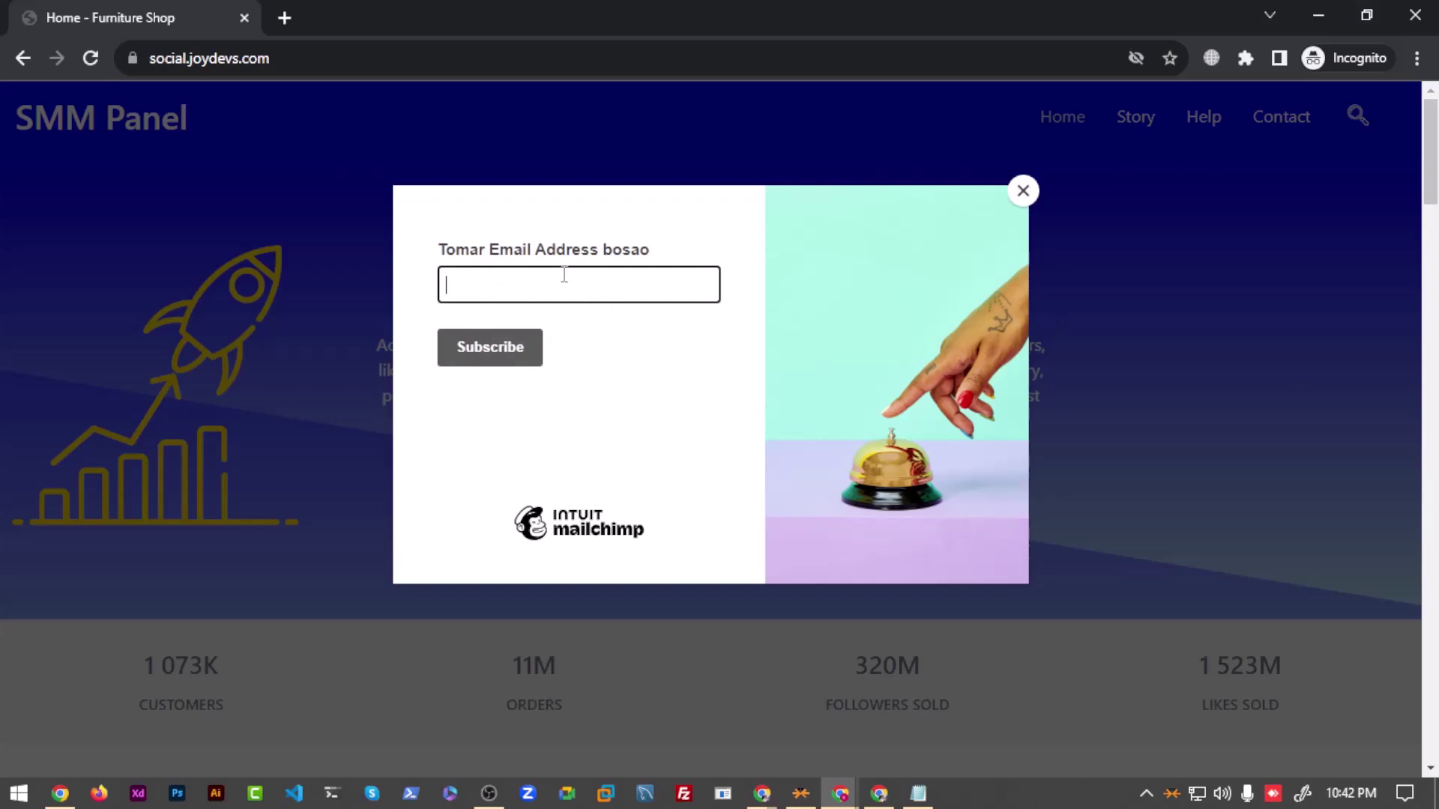
{"action": "left_click", "coordinate": [437, 250]}
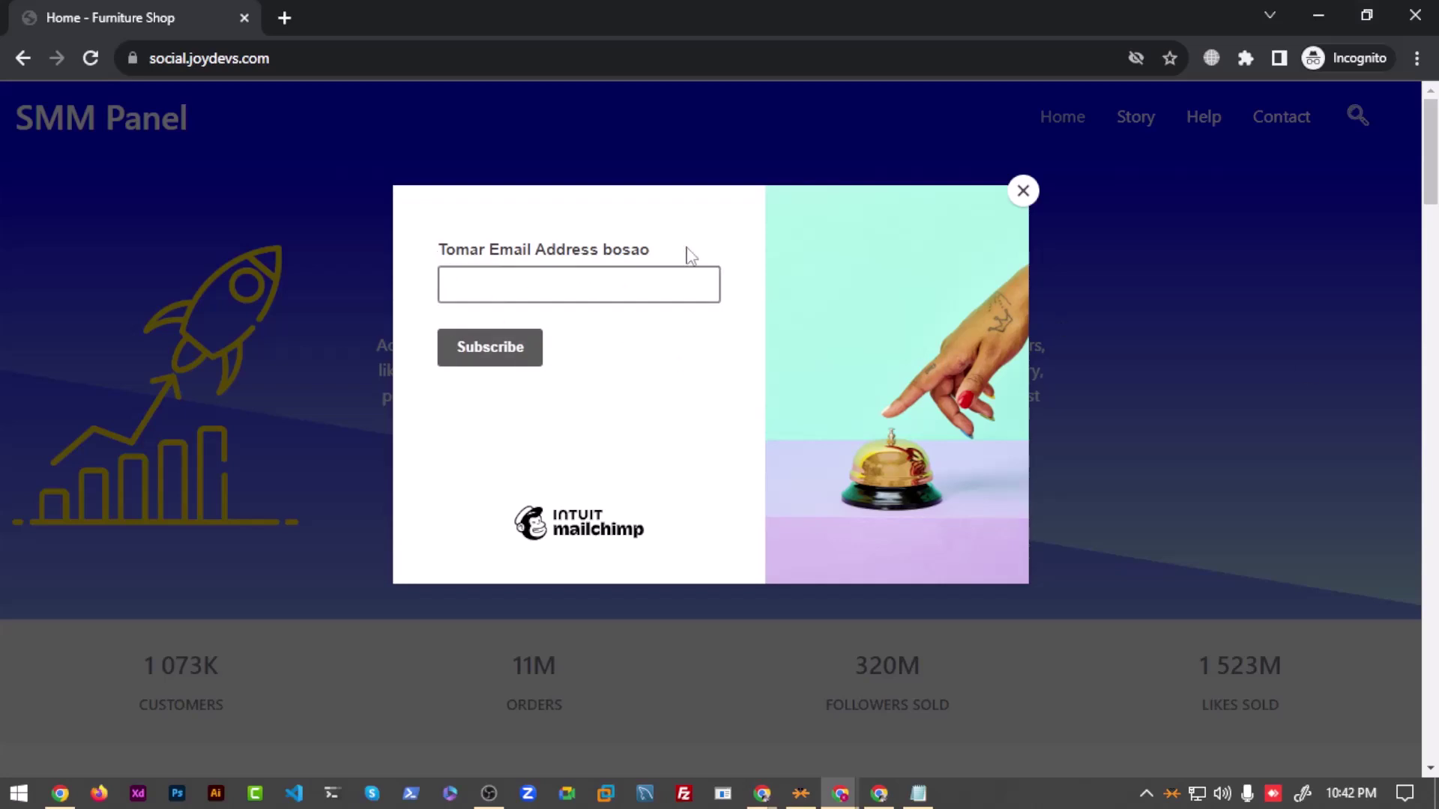
{"action": "left_click", "coordinate": [547, 293]}
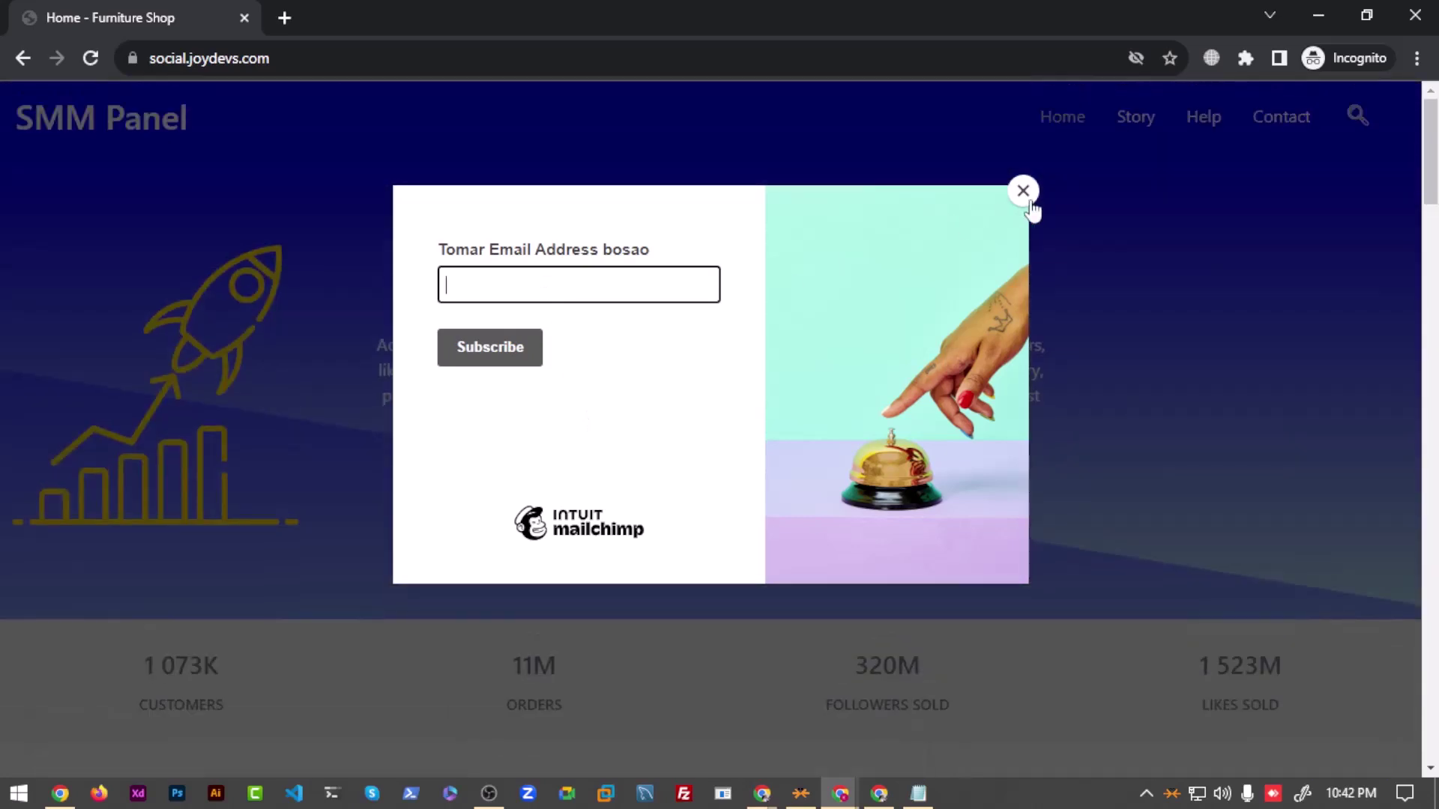
{"action": "left_click", "coordinate": [1024, 193]}
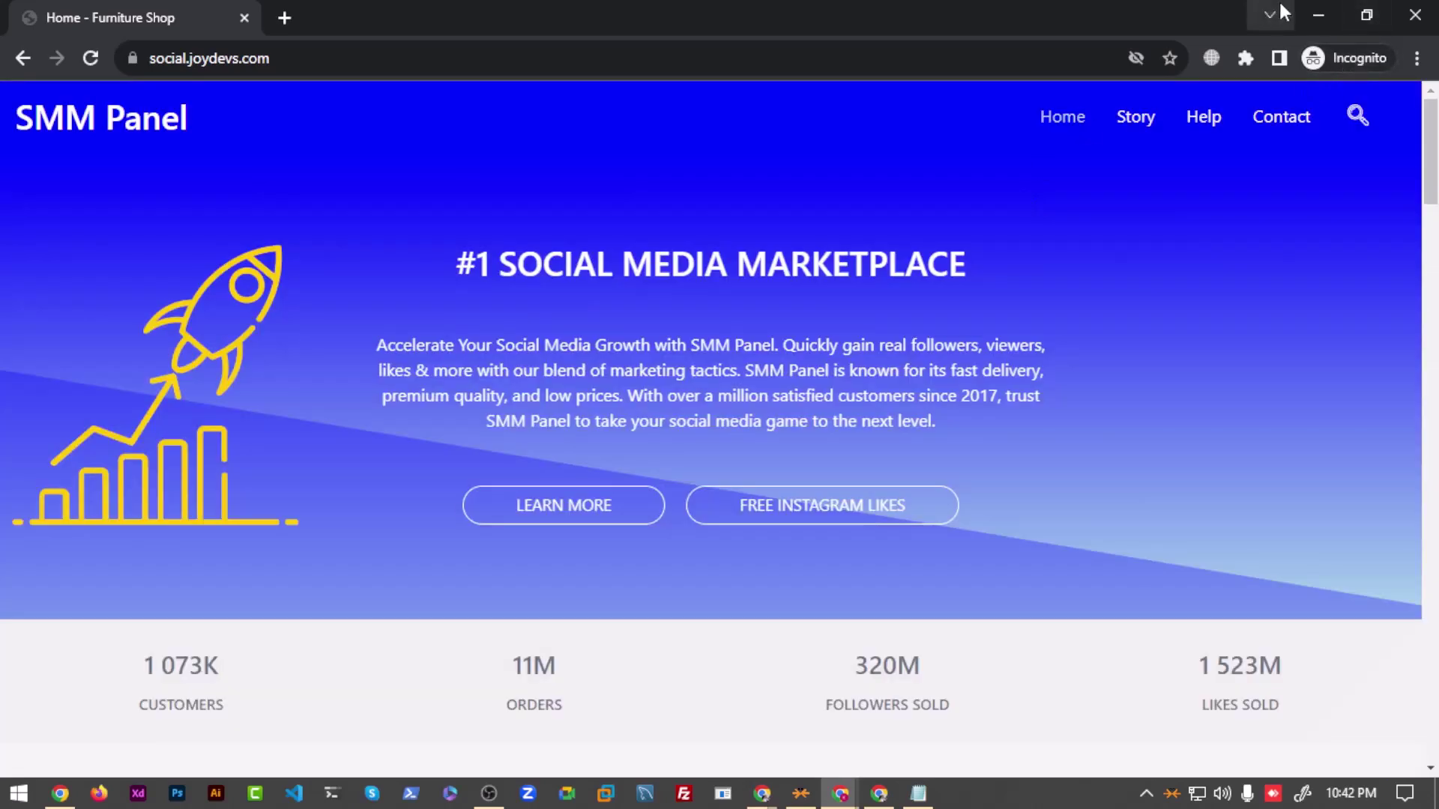
{"action": "left_click", "coordinate": [1304, 9]}
Step: Return to Chrome and show the 'All subscribers of BCB' tab with its 5 contacts
{"action": "key", "text": "alt+Tab"}
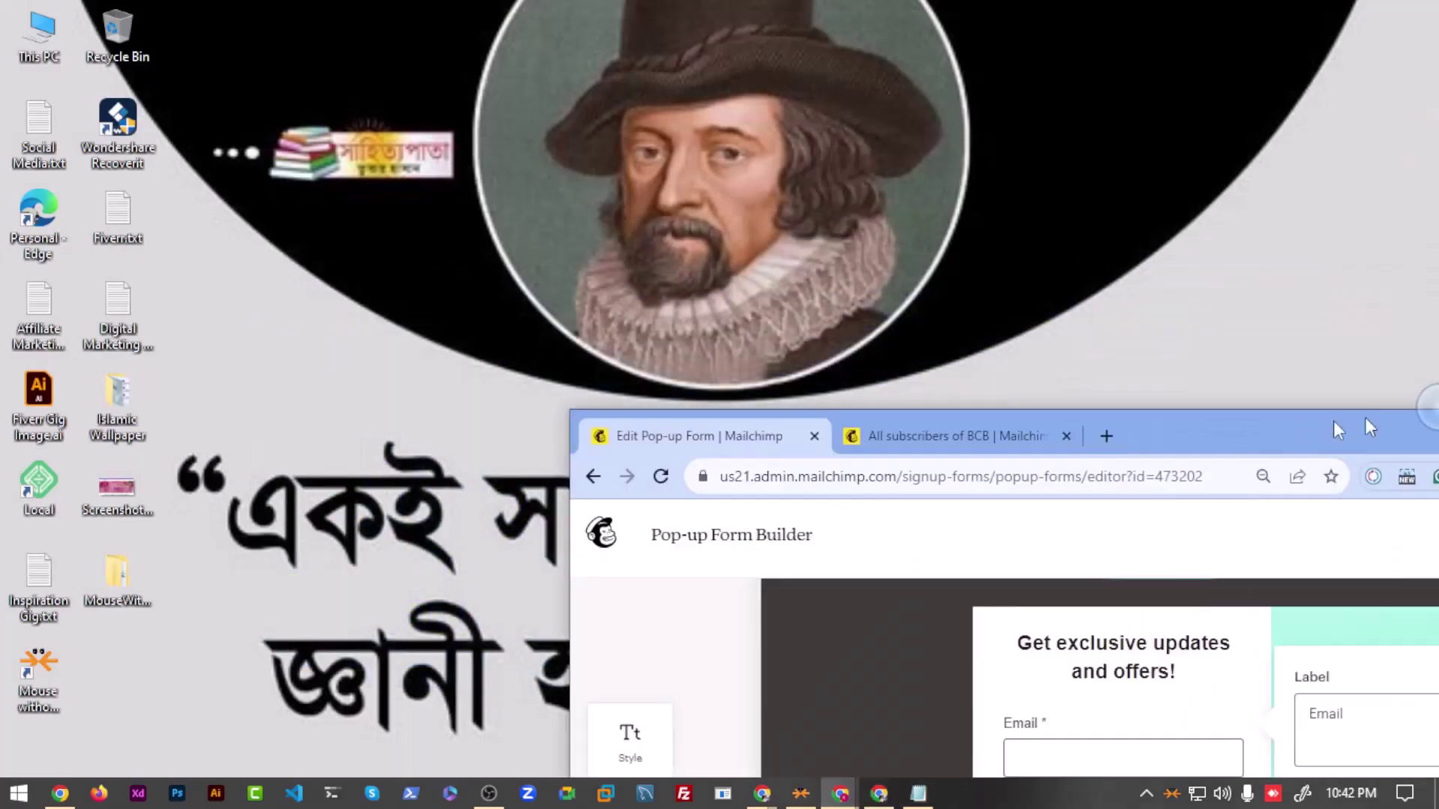
{"action": "left_click", "coordinate": [337, 19]}
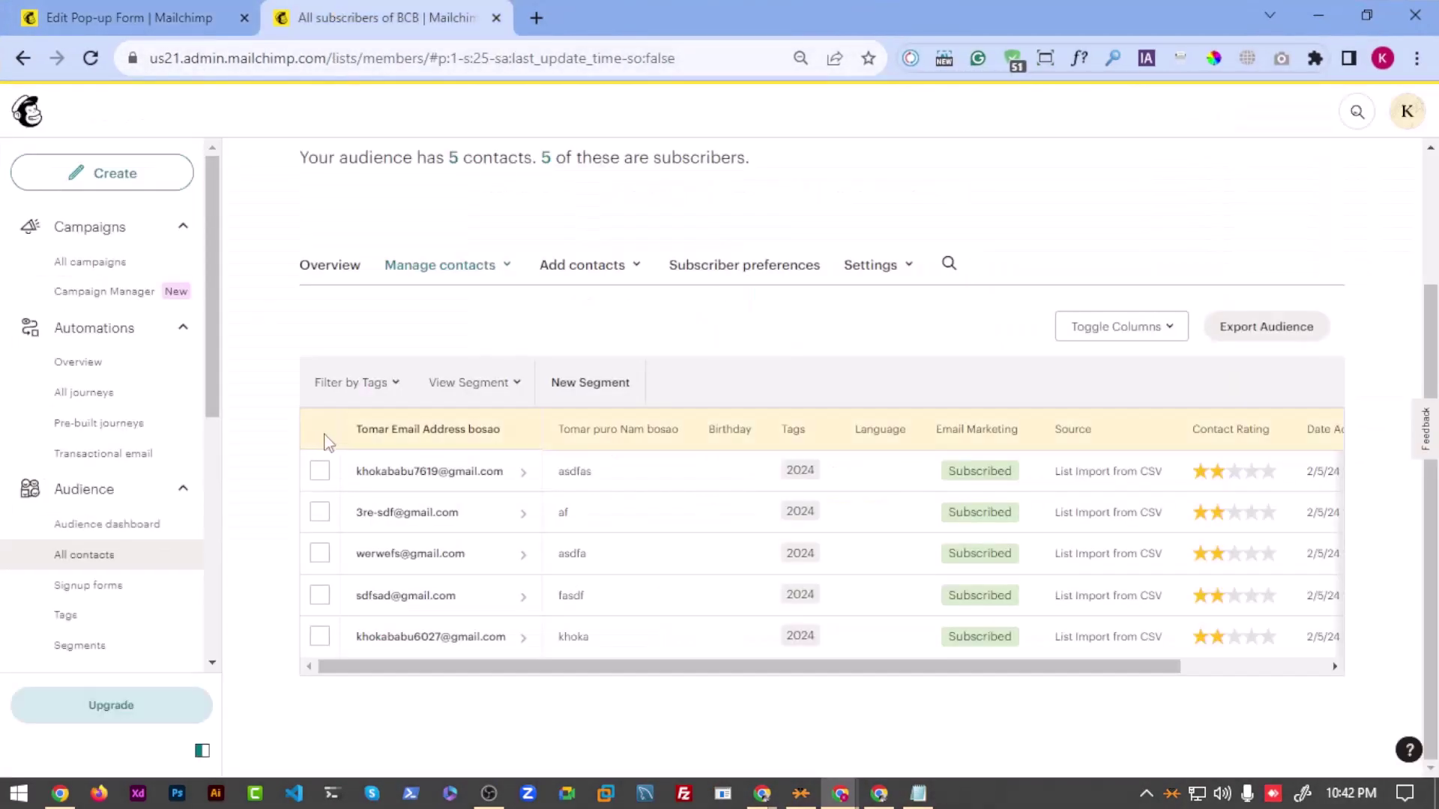
{"action": "scroll", "coordinate": [533, 488], "scroll_direction": "up", "scroll_amount": 2}
{"action": "scroll", "coordinate": [533, 488], "scroll_direction": "down", "scroll_amount": 2}
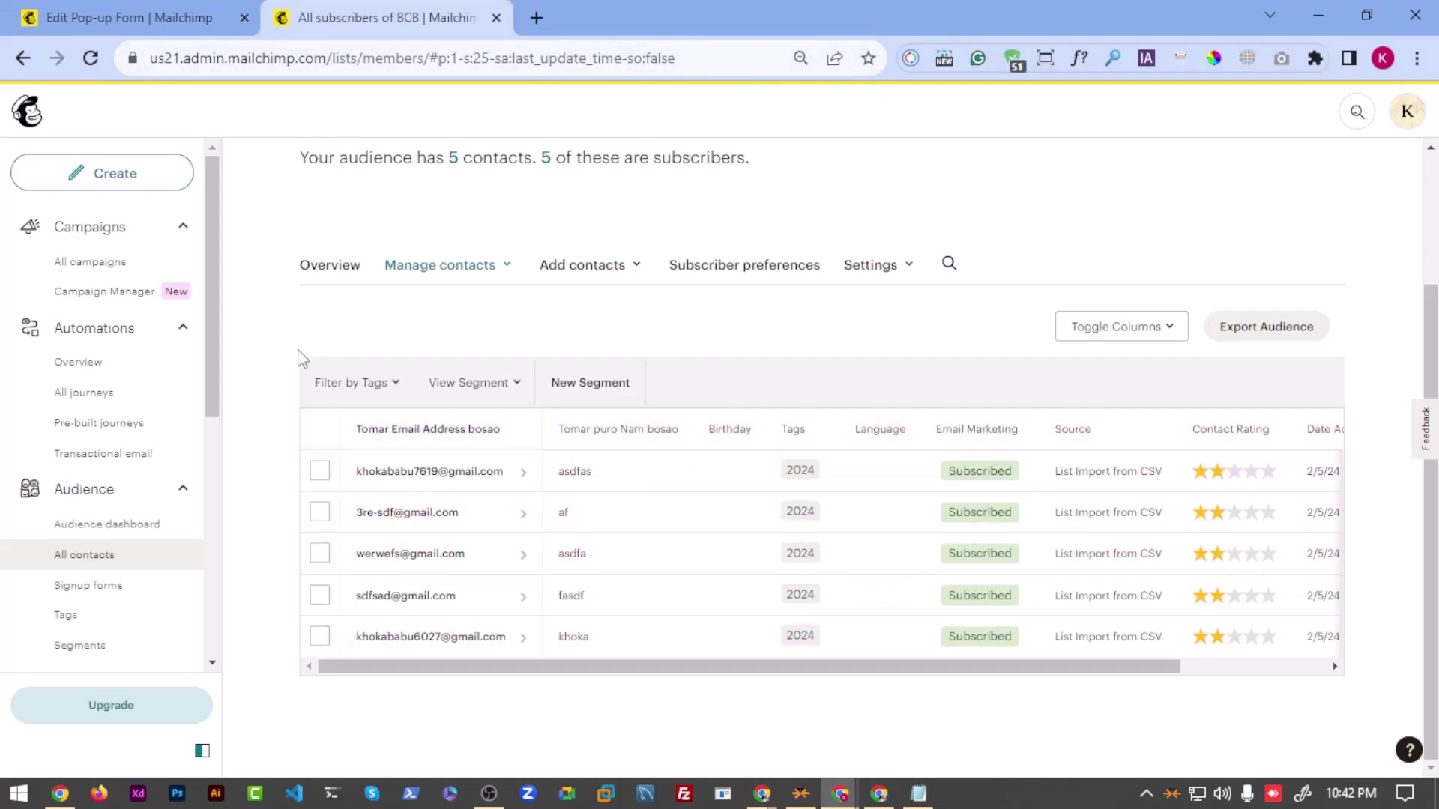
{"action": "scroll", "coordinate": [440, 299], "scroll_direction": "up", "scroll_amount": 2}
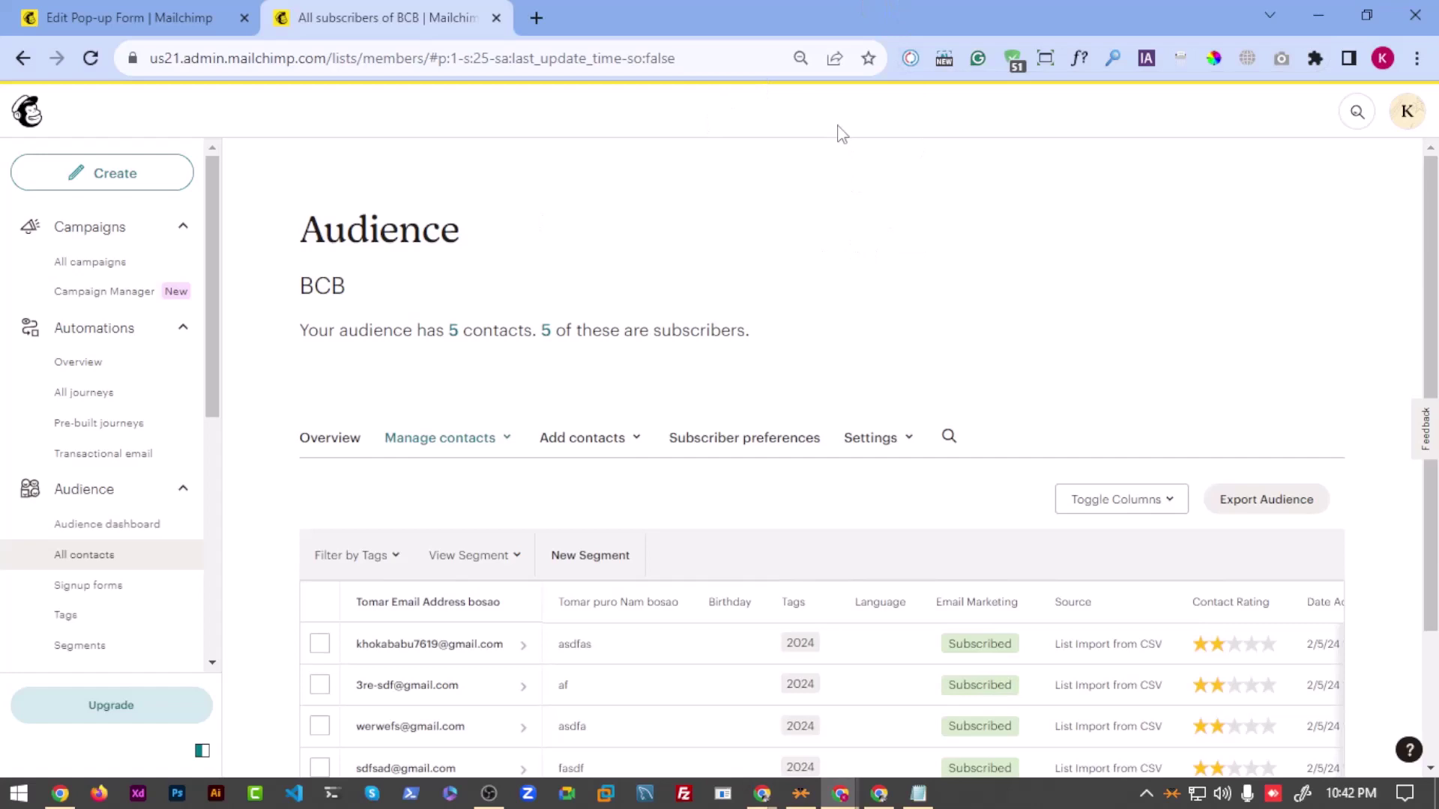
Step: Open a test incognito window, clear the partly typed address, and close it
{"action": "key", "text": "ctrl+shift+n"}
{"action": "type", "text": "so"}
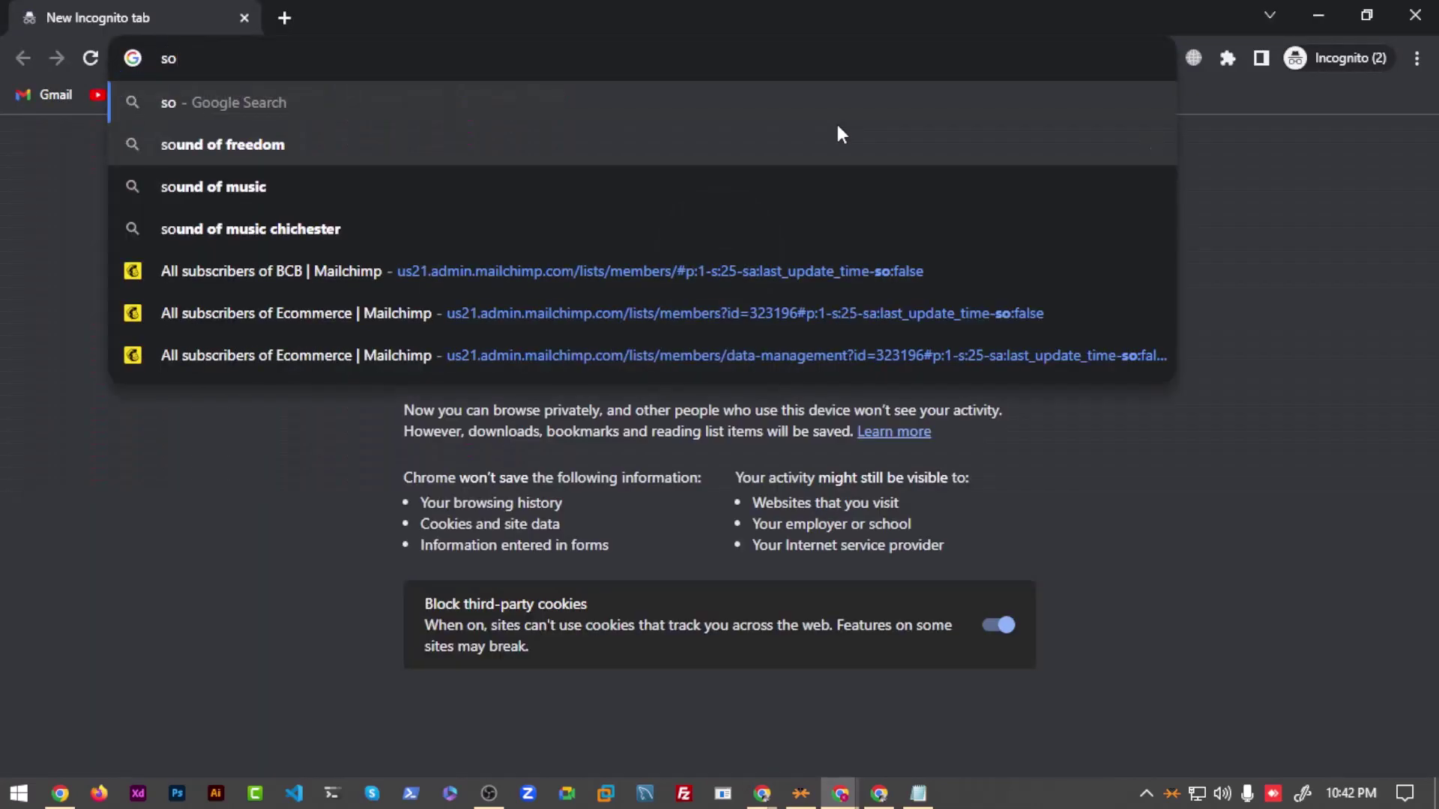
{"action": "key", "text": "BackSpace"}
{"action": "key", "text": "BackSpace"}
{"action": "left_click", "coordinate": [1416, 15]}
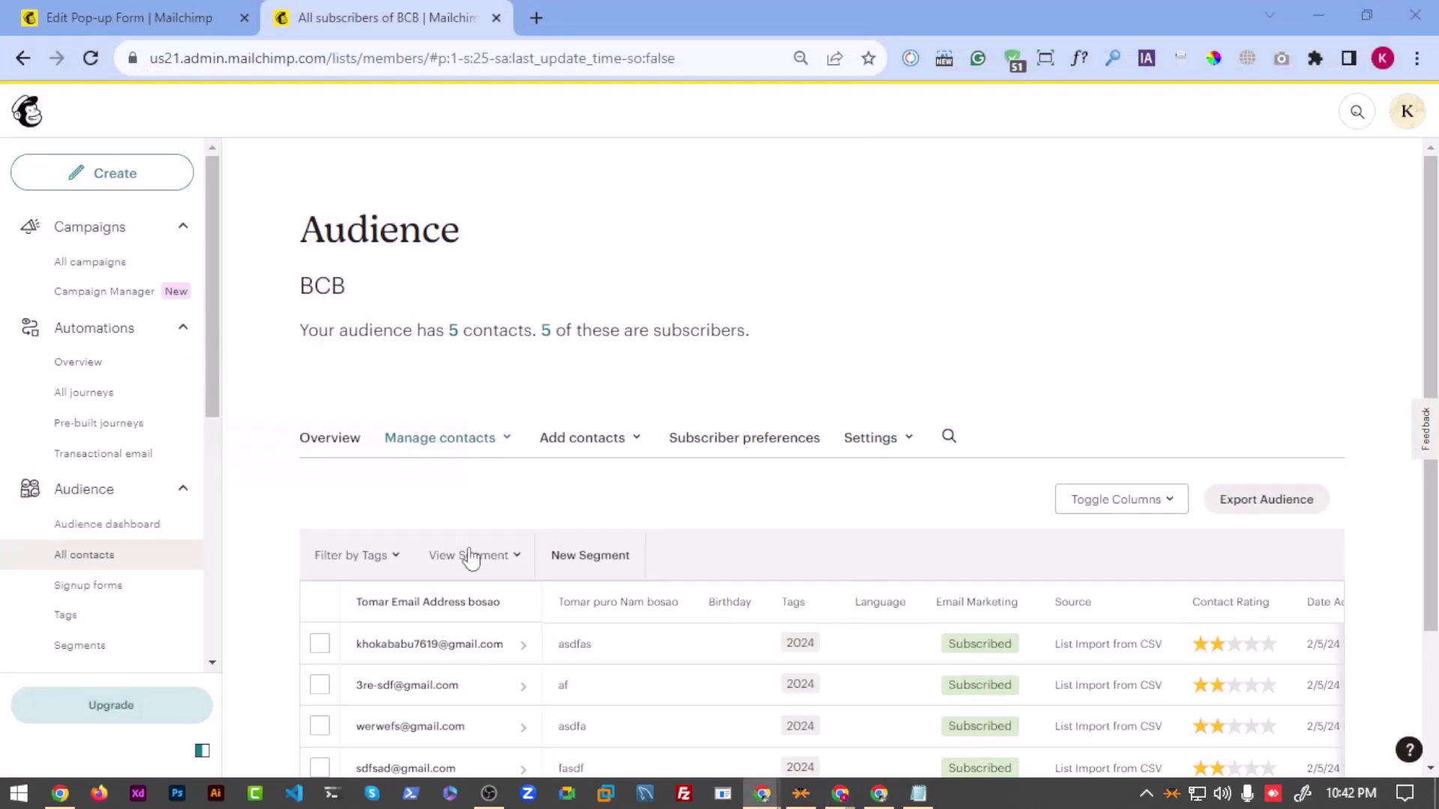
Step: Bring the old SMM Panel site window forward from the taskbar and look over the page
{"action": "mouse_move", "coordinate": [777, 802]}
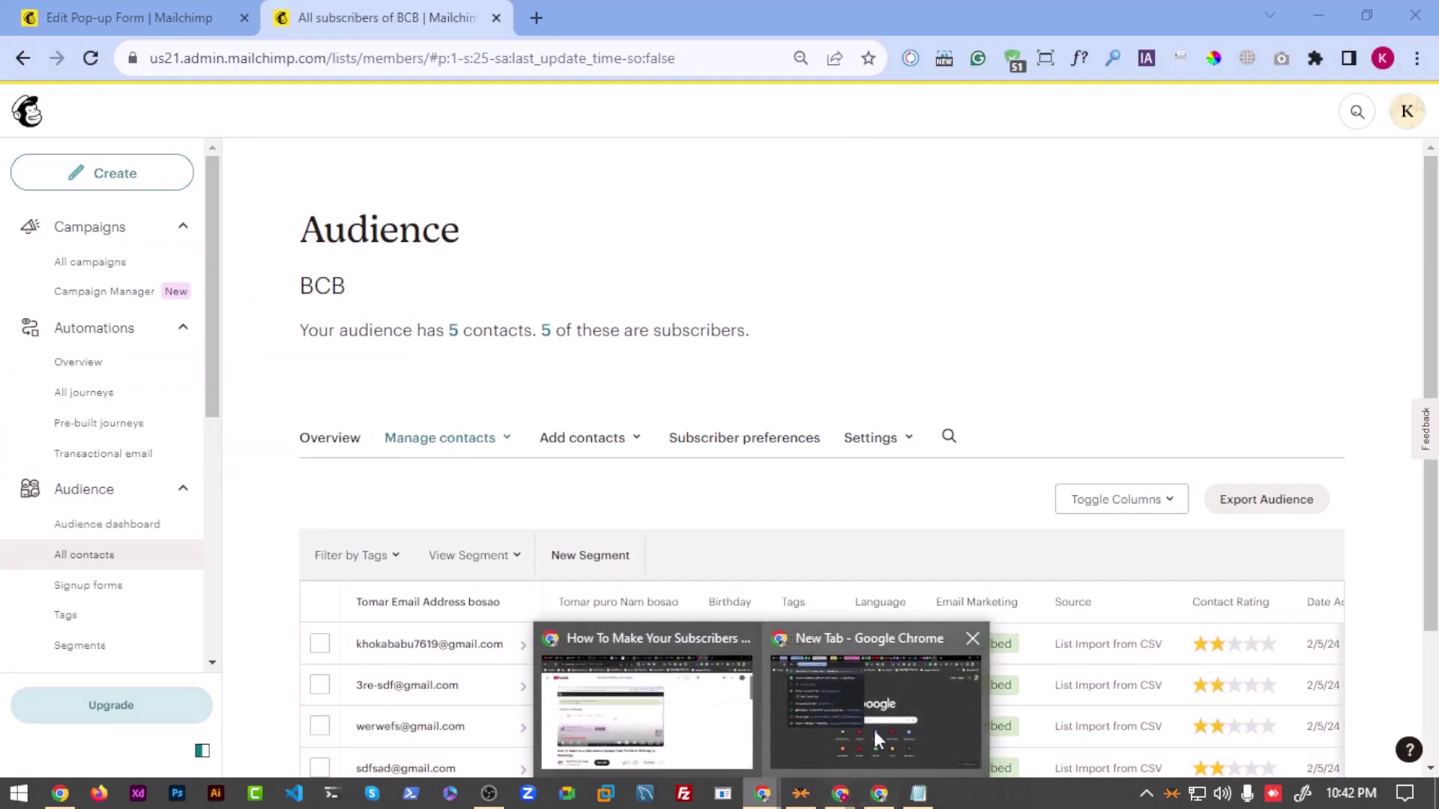
{"action": "mouse_move", "coordinate": [878, 791]}
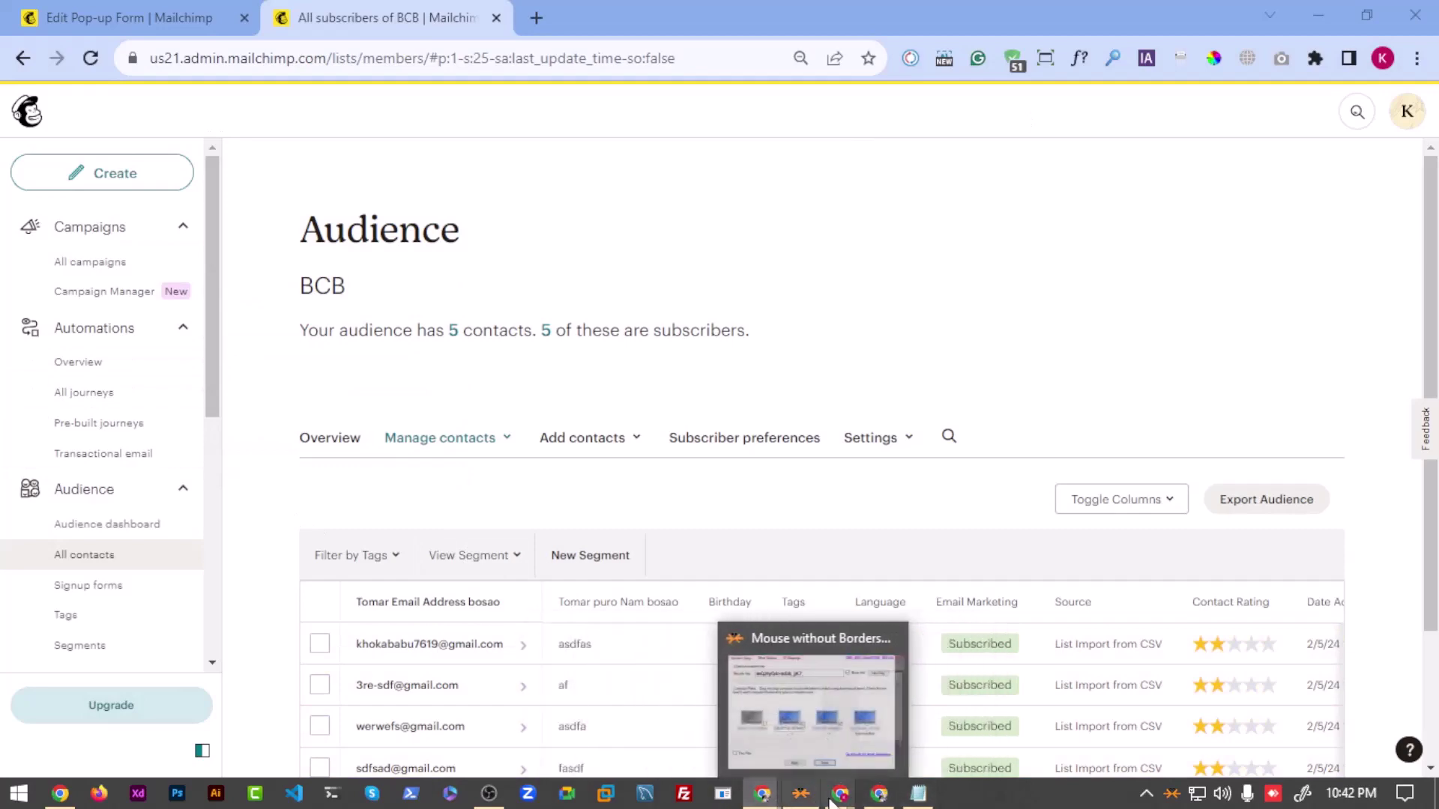
{"action": "left_click", "coordinate": [883, 738]}
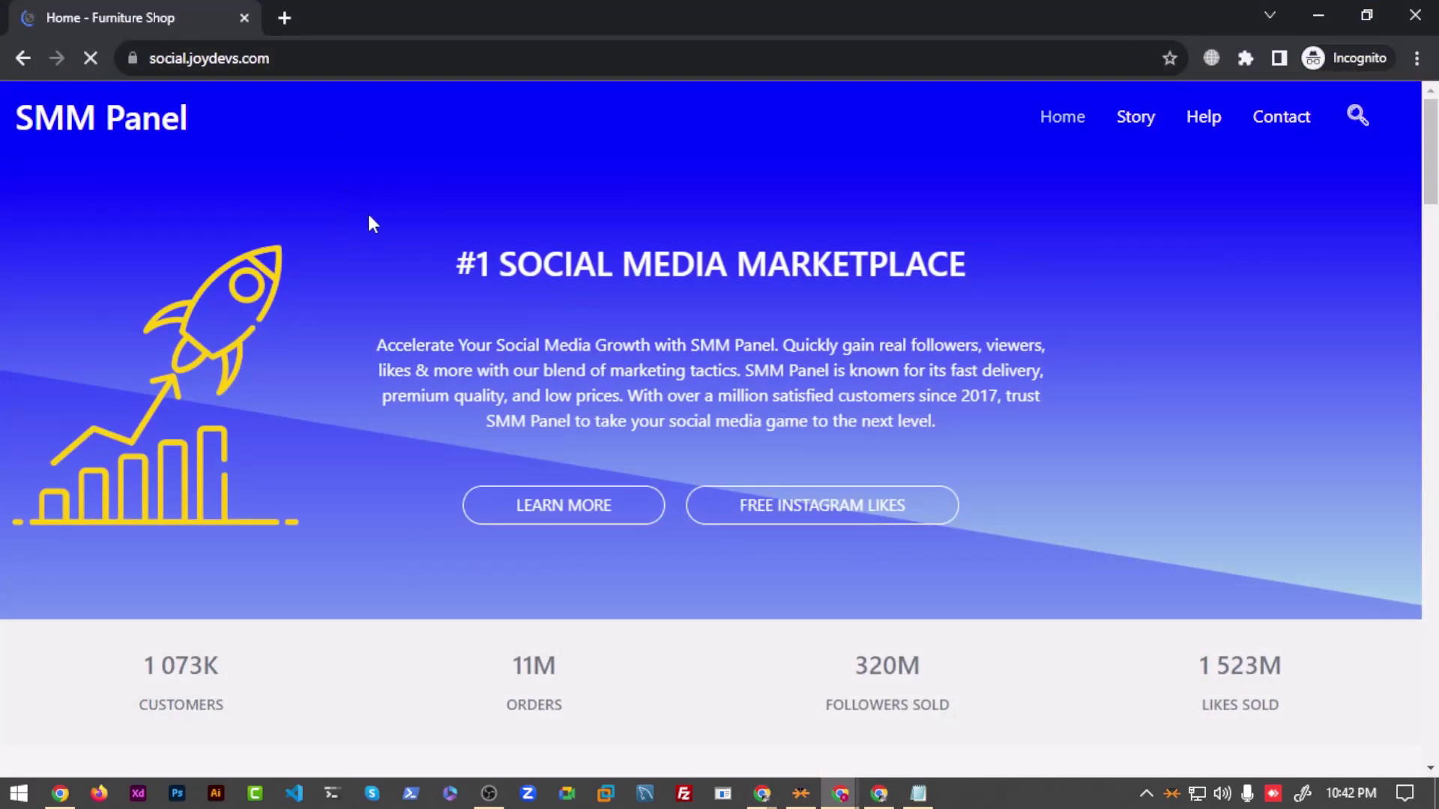
{"action": "scroll", "coordinate": [375, 247], "scroll_direction": "down", "scroll_amount": 15}
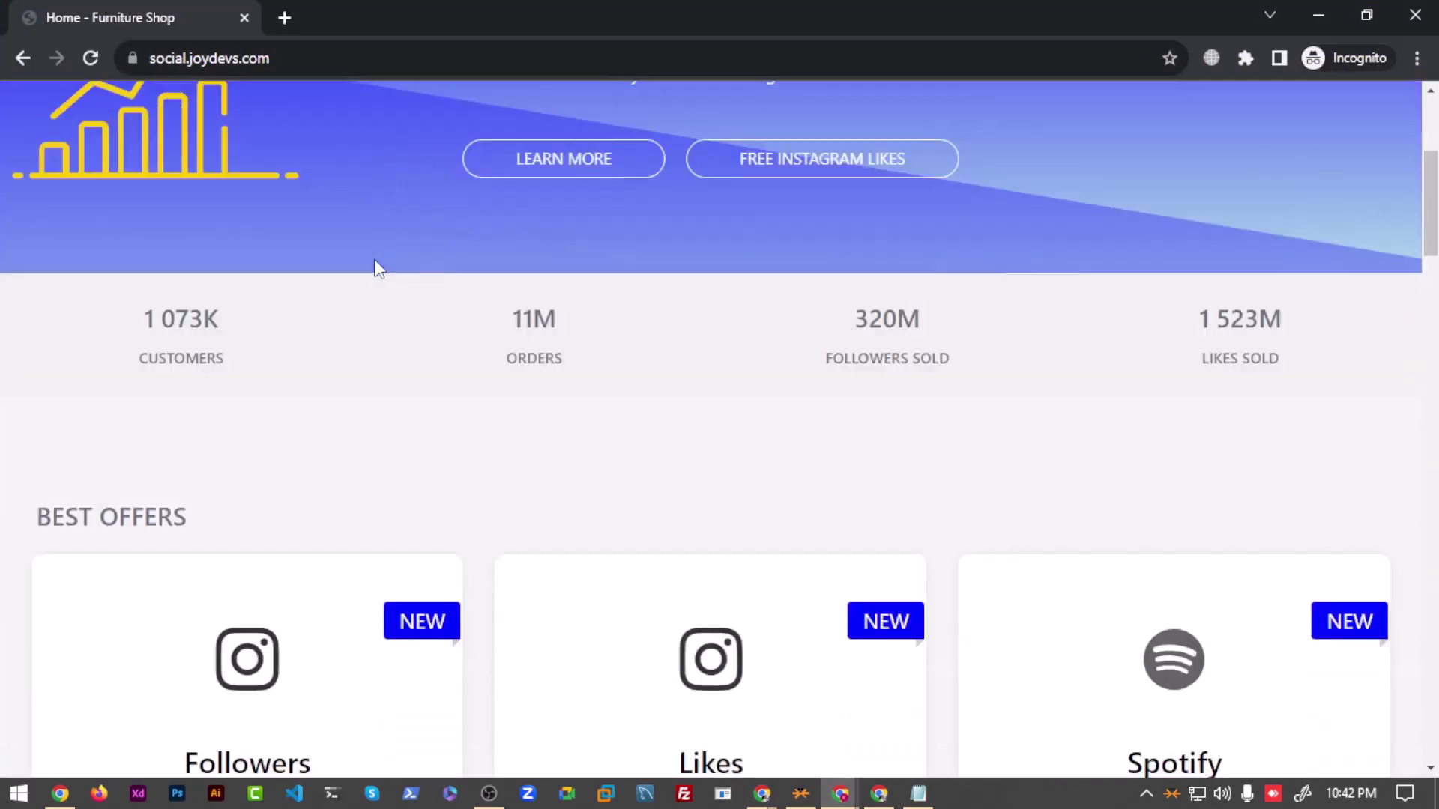
{"action": "scroll", "coordinate": [469, 492], "scroll_direction": "down", "scroll_amount": 3}
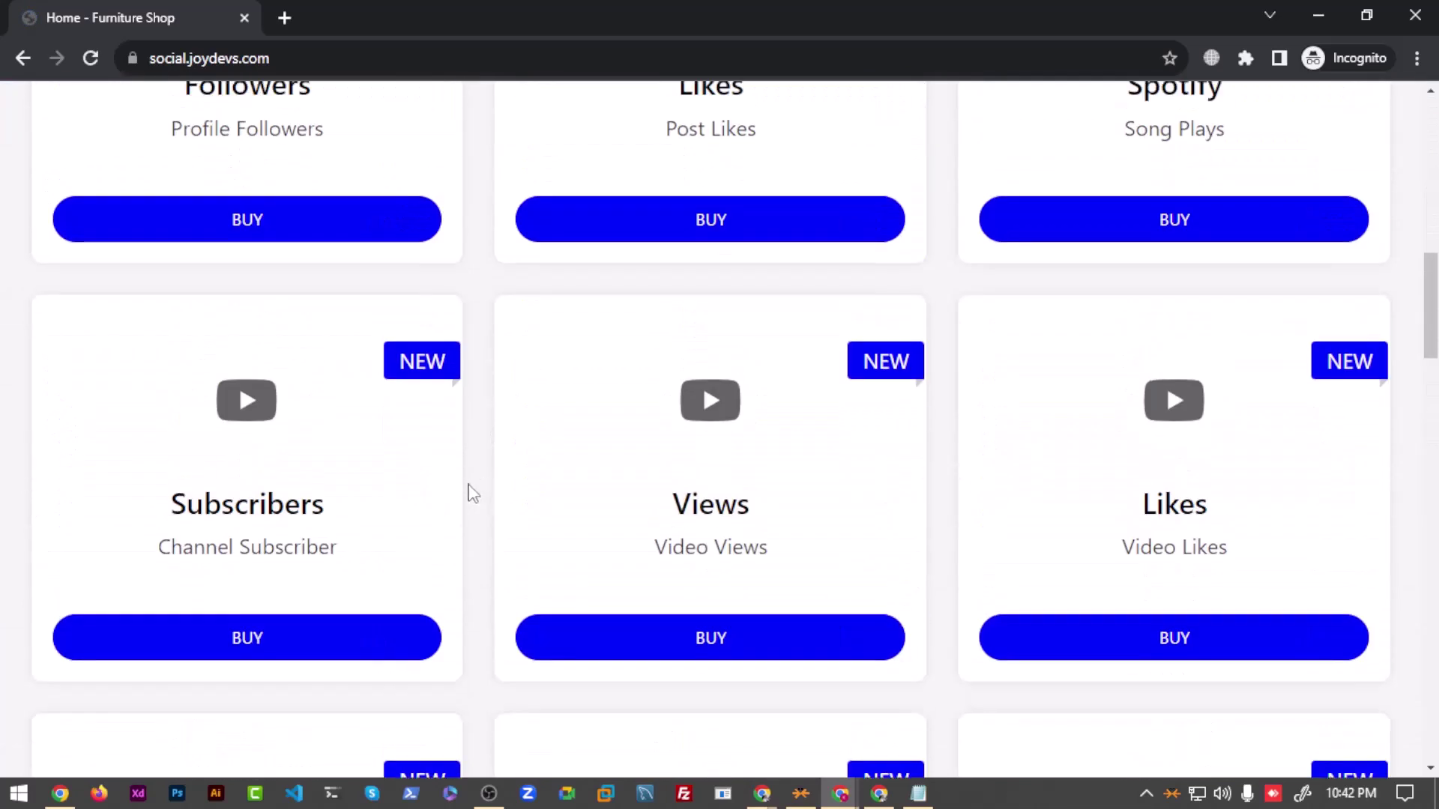
{"action": "scroll", "coordinate": [472, 411], "scroll_direction": "up", "scroll_amount": 20}
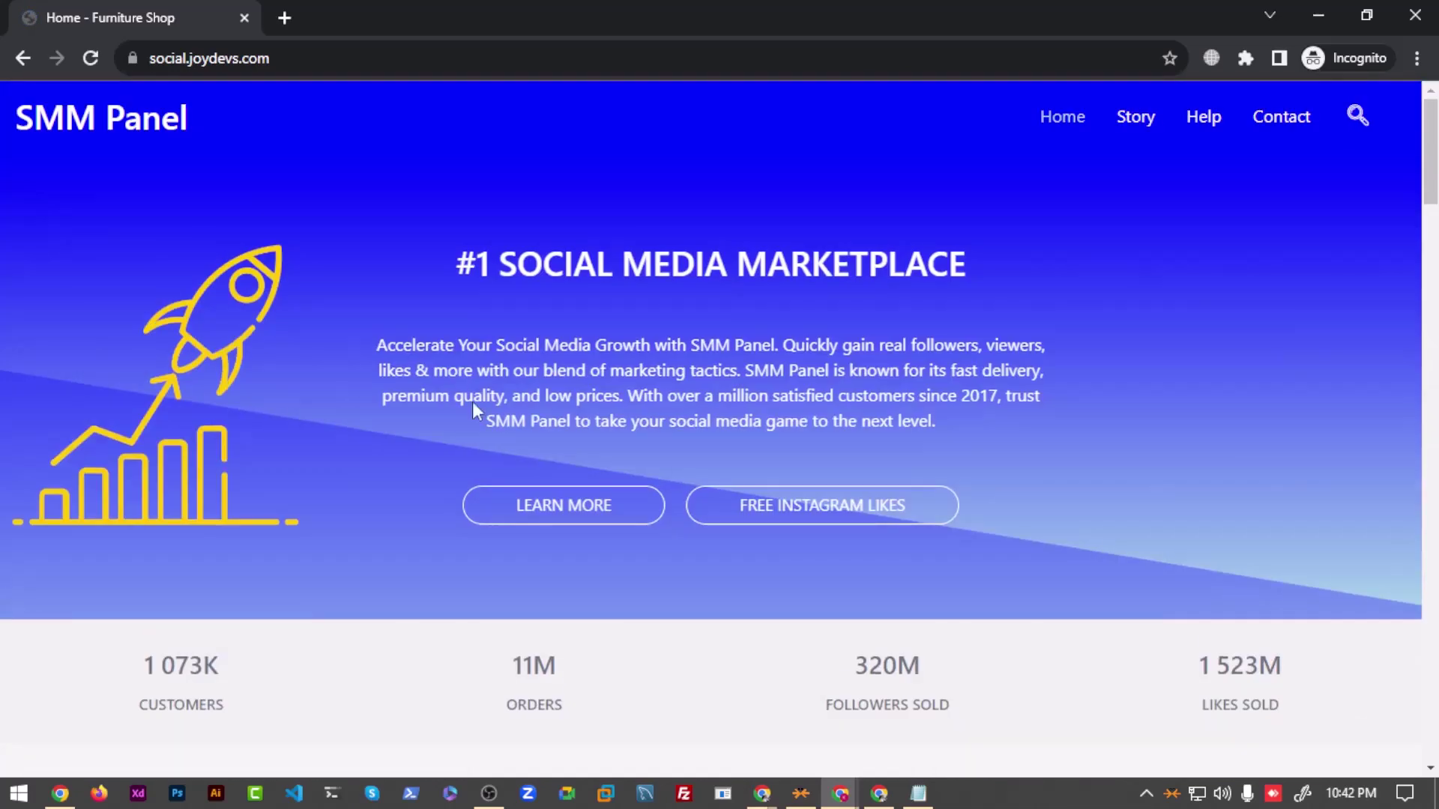
Step: Copy the site address, close the old window, and open a fresh incognito window
{"action": "left_click", "coordinate": [708, 63]}
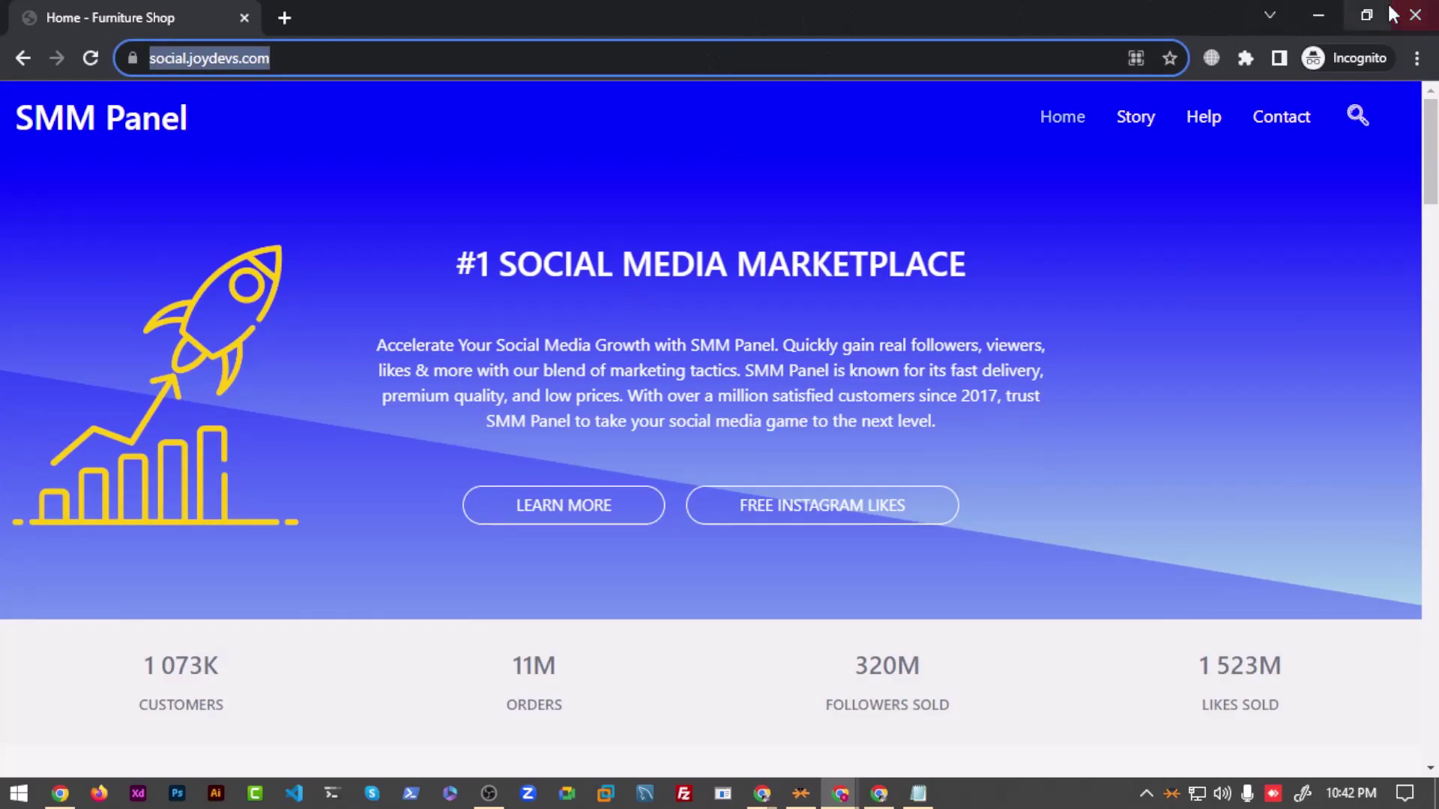
{"action": "left_click", "coordinate": [1415, 15]}
{"action": "key", "text": "ctrl+shift+n"}
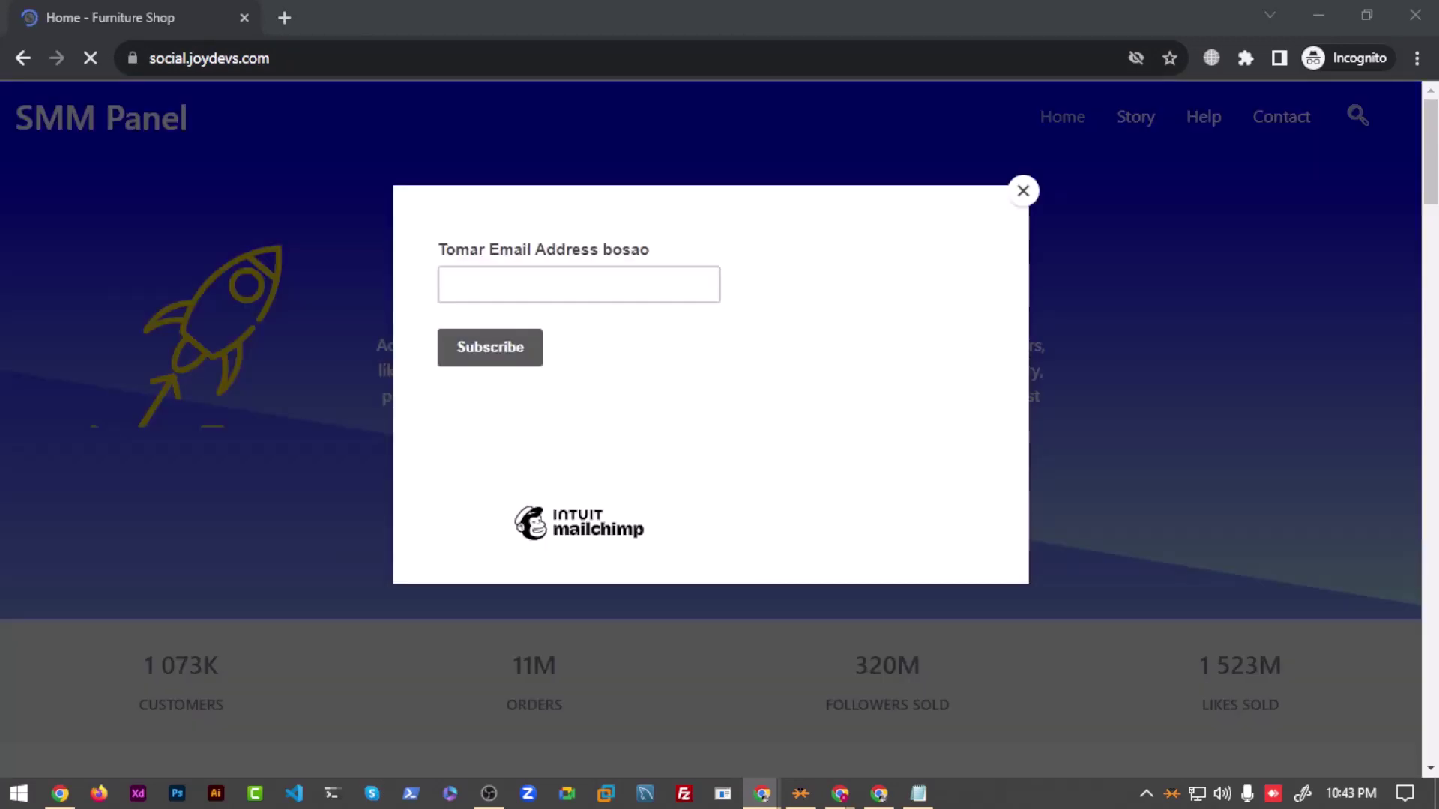
Step: Subscribe a test email address through the site's Mailchimp pop-up
{"action": "left_click", "coordinate": [522, 271]}
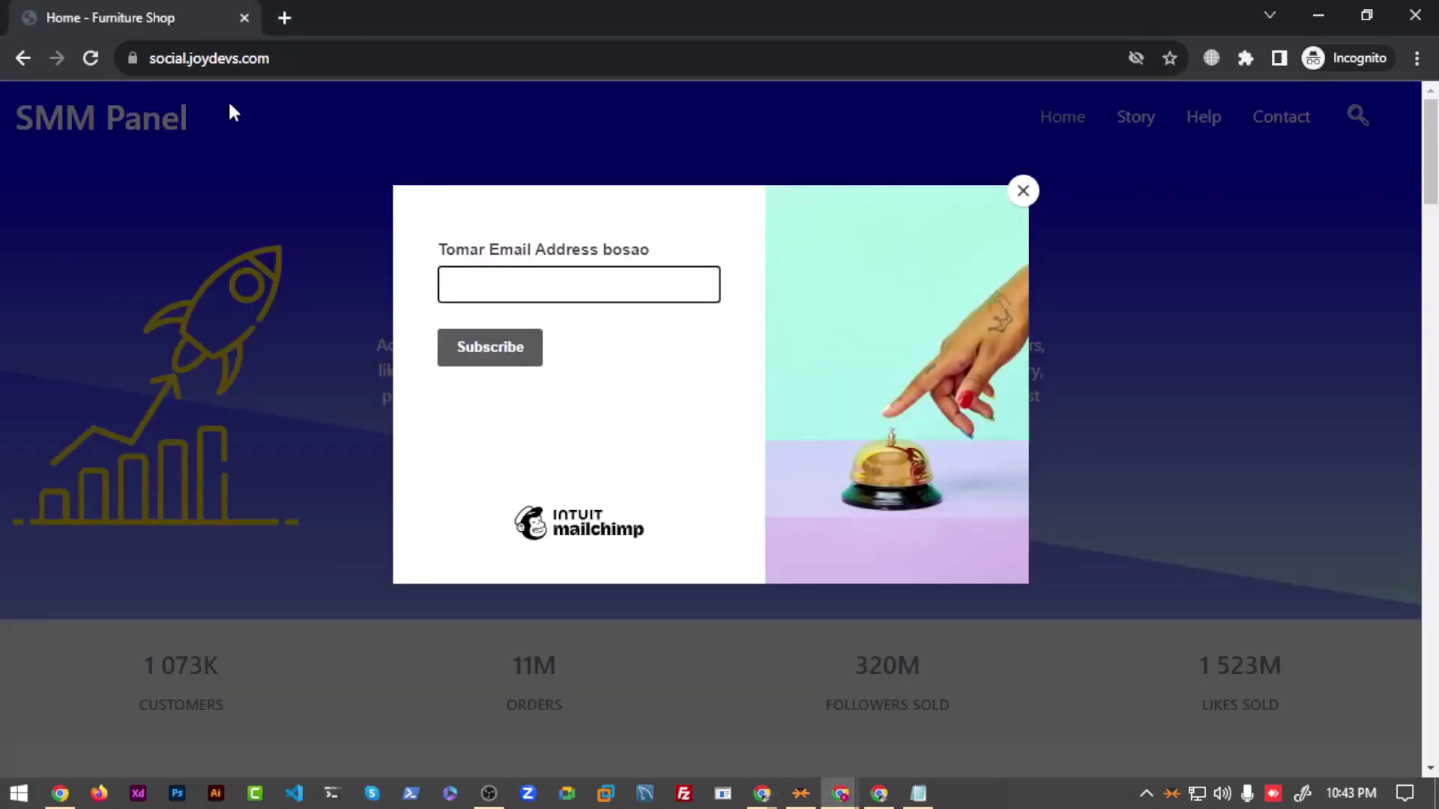
{"action": "scroll", "coordinate": [232, 614], "scroll_direction": "down", "scroll_amount": 6}
{"action": "scroll", "coordinate": [255, 397], "scroll_direction": "up", "scroll_amount": 4}
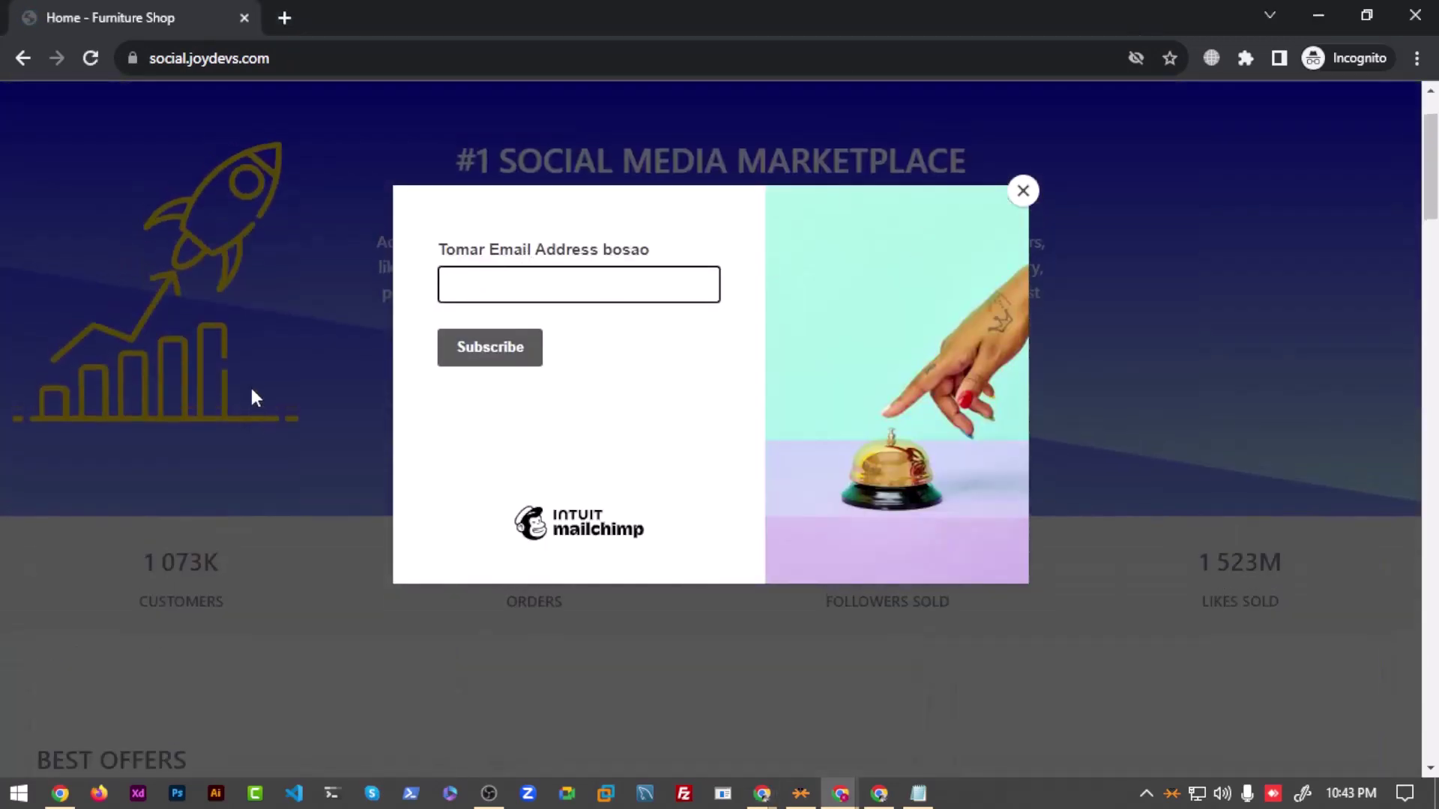
{"action": "scroll", "coordinate": [252, 390], "scroll_direction": "up", "scroll_amount": 2}
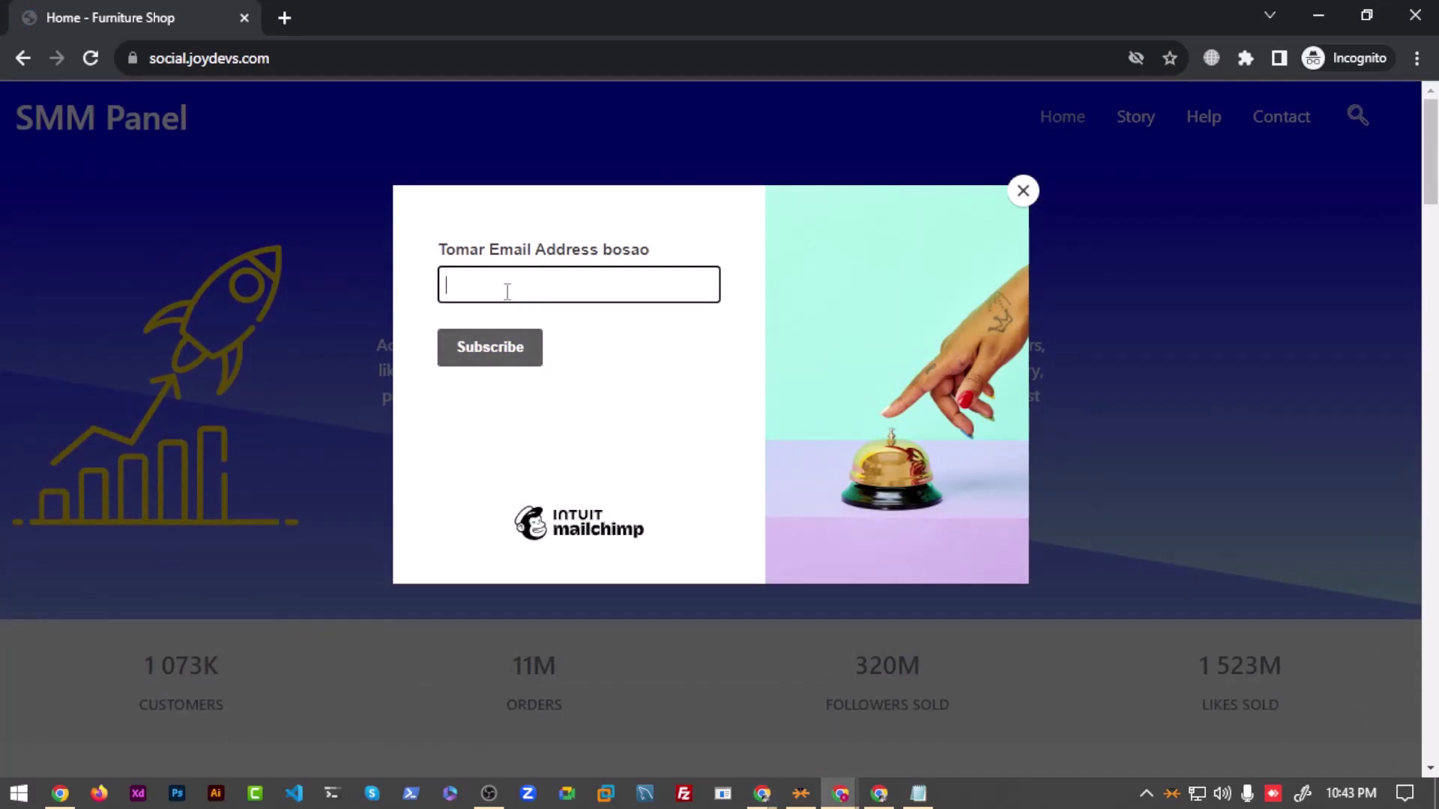
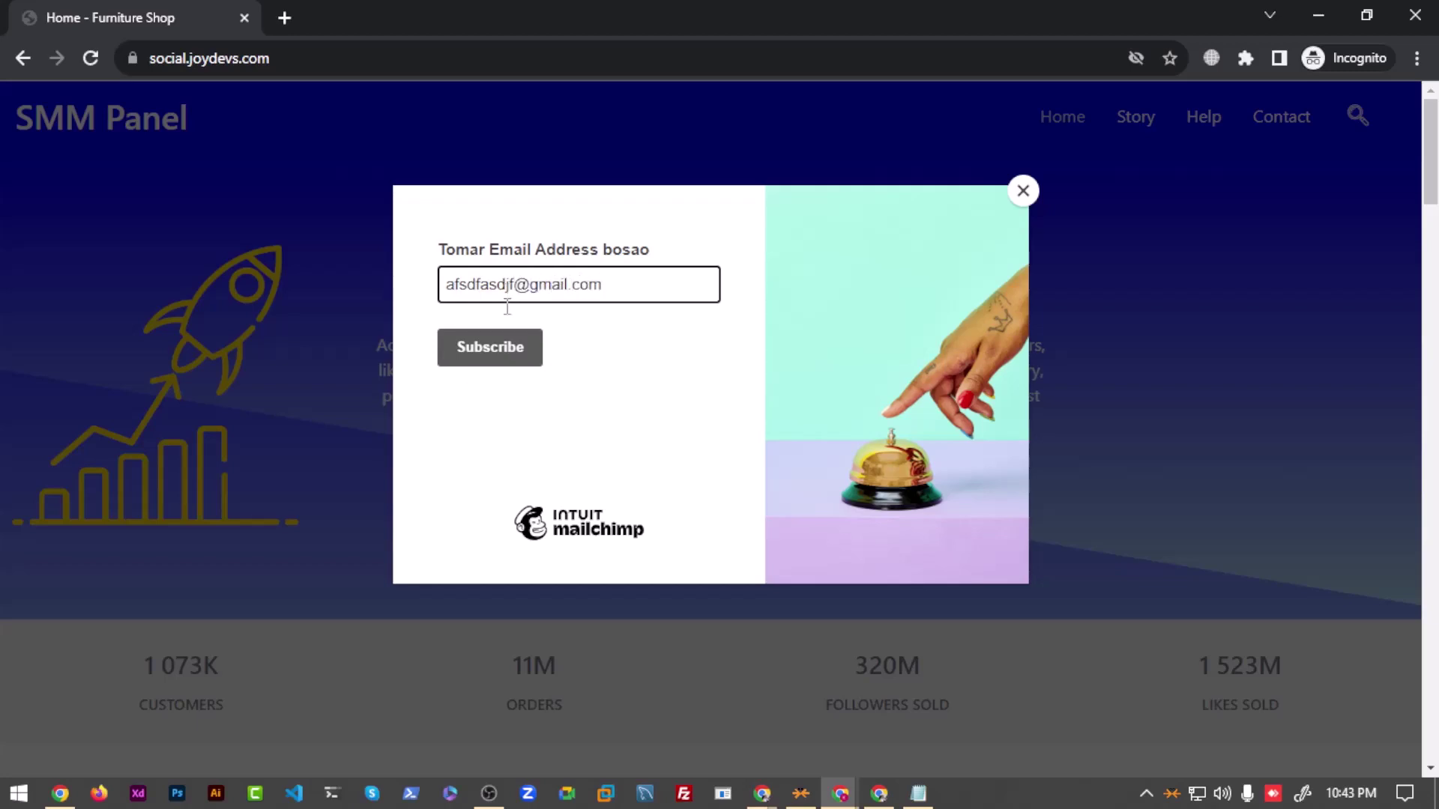
{"action": "left_click", "coordinate": [499, 357]}
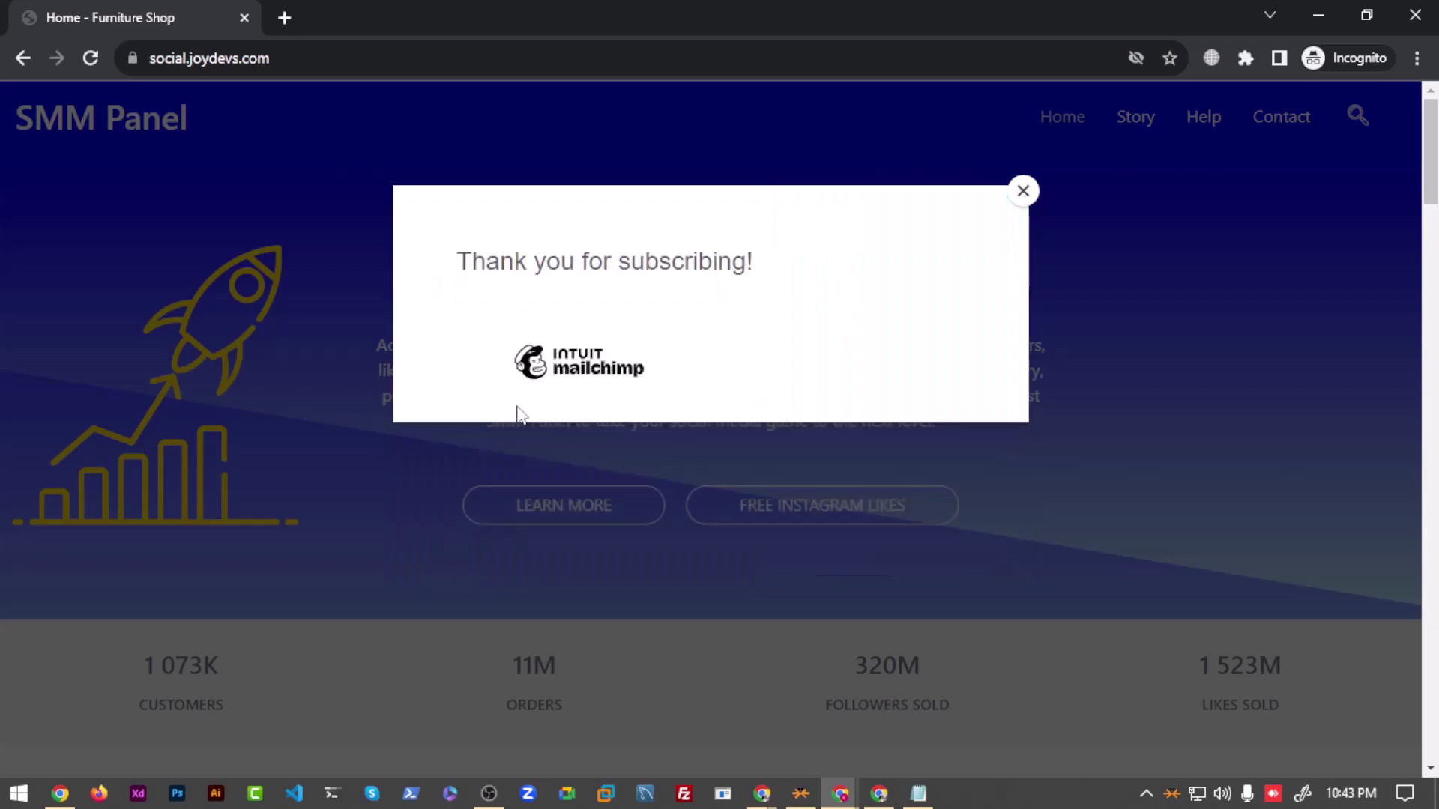
Step: Close the 'Thank you for subscribing!' pop-up and the incognito window
{"action": "left_click_drag", "start_coordinate": [464, 262], "coordinate": [769, 272]}
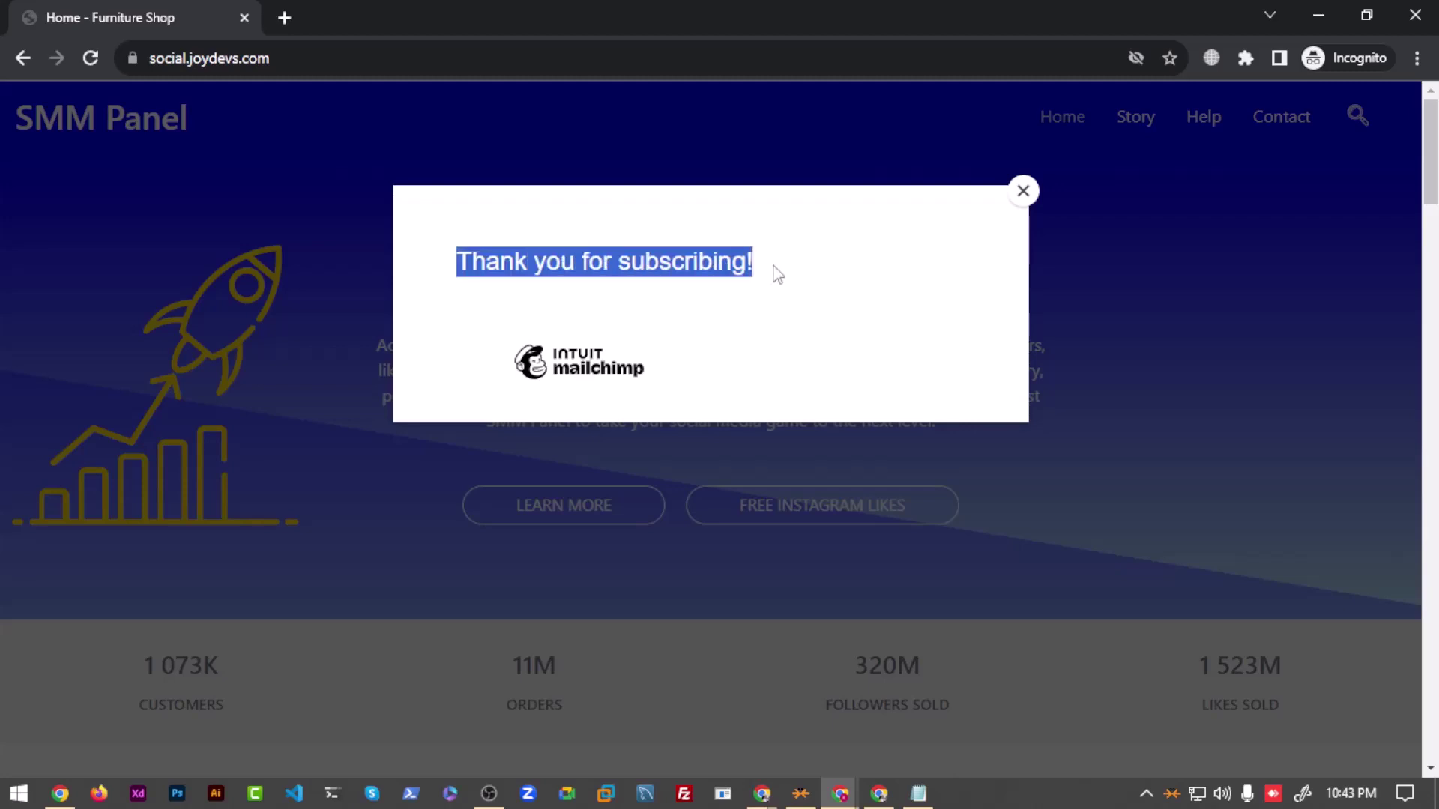
{"action": "left_click", "coordinate": [672, 347]}
{"action": "left_click", "coordinate": [1023, 191]}
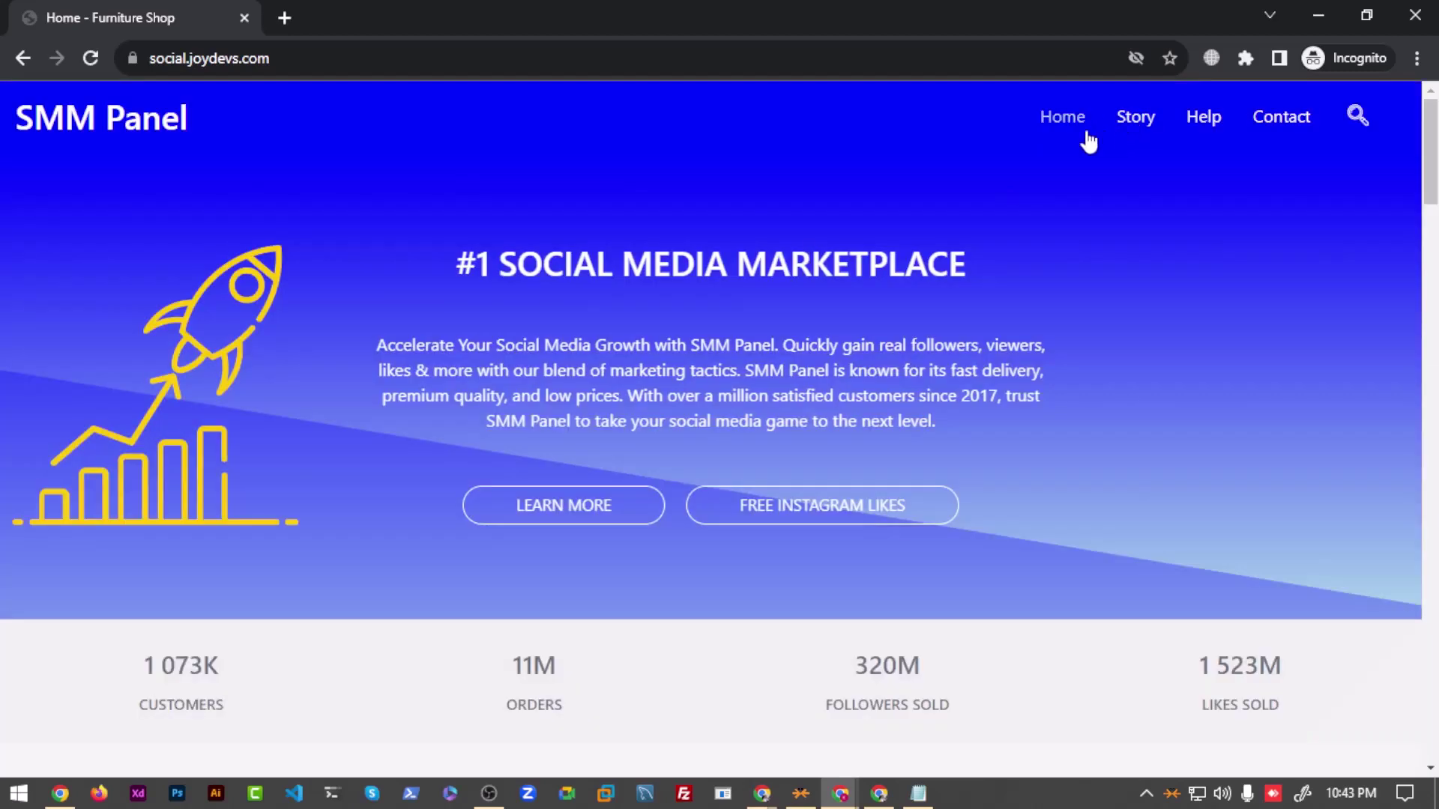
{"action": "left_click", "coordinate": [1417, 12]}
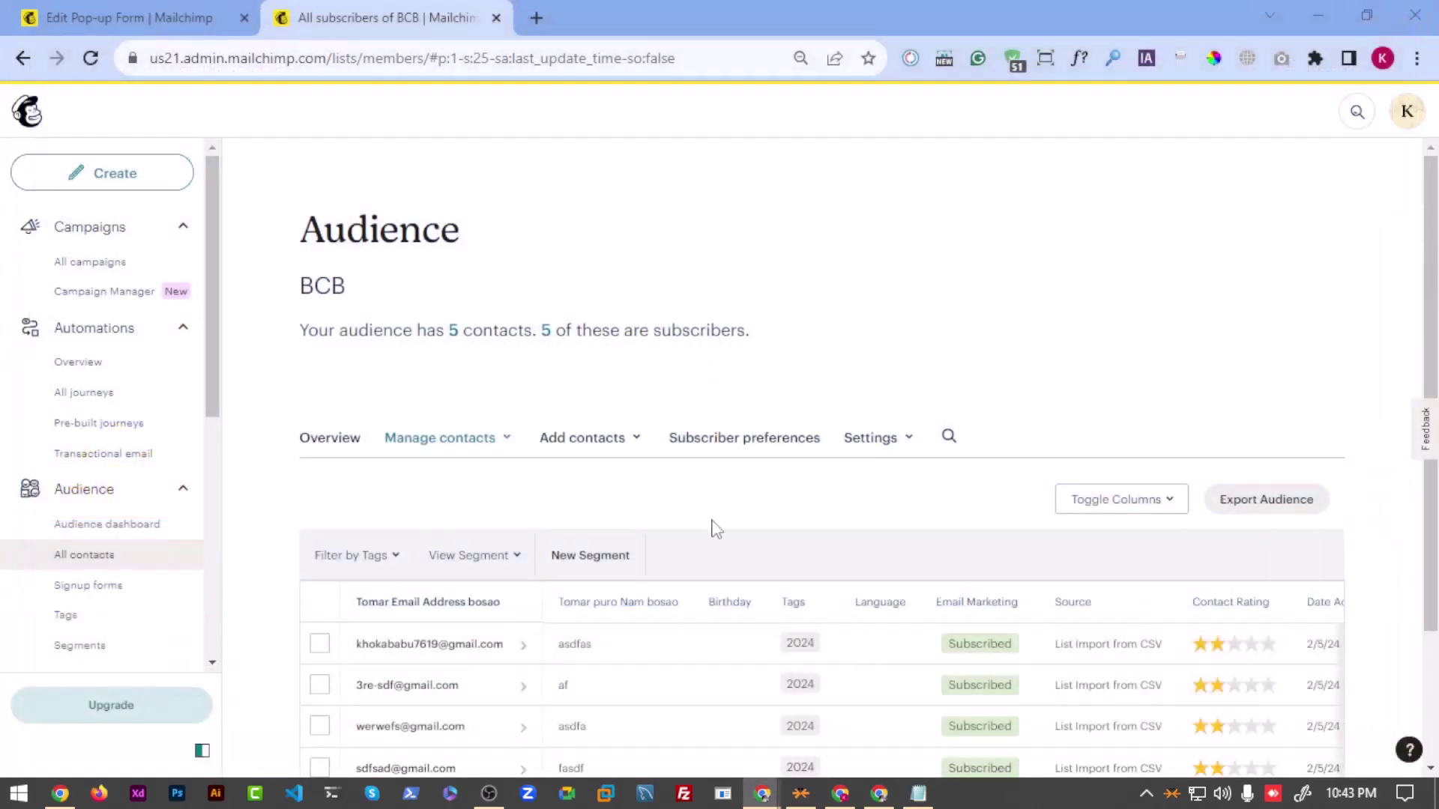
Step: Reload the BCB audience and scroll the contacts table to the sixth contact sourced from Popup Form
{"action": "left_click", "coordinate": [91, 57]}
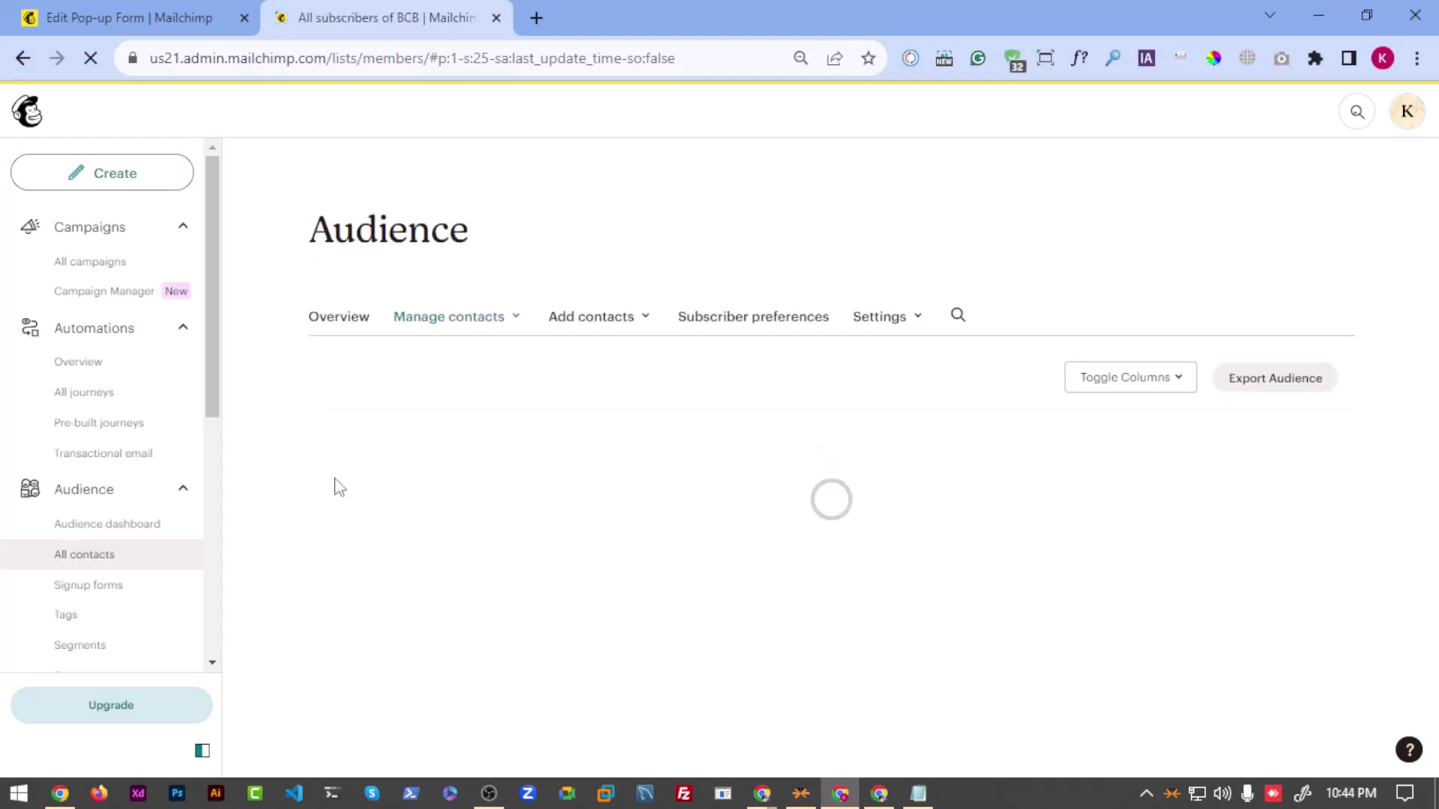
{"action": "scroll", "coordinate": [300, 578], "scroll_direction": "down", "scroll_amount": 2}
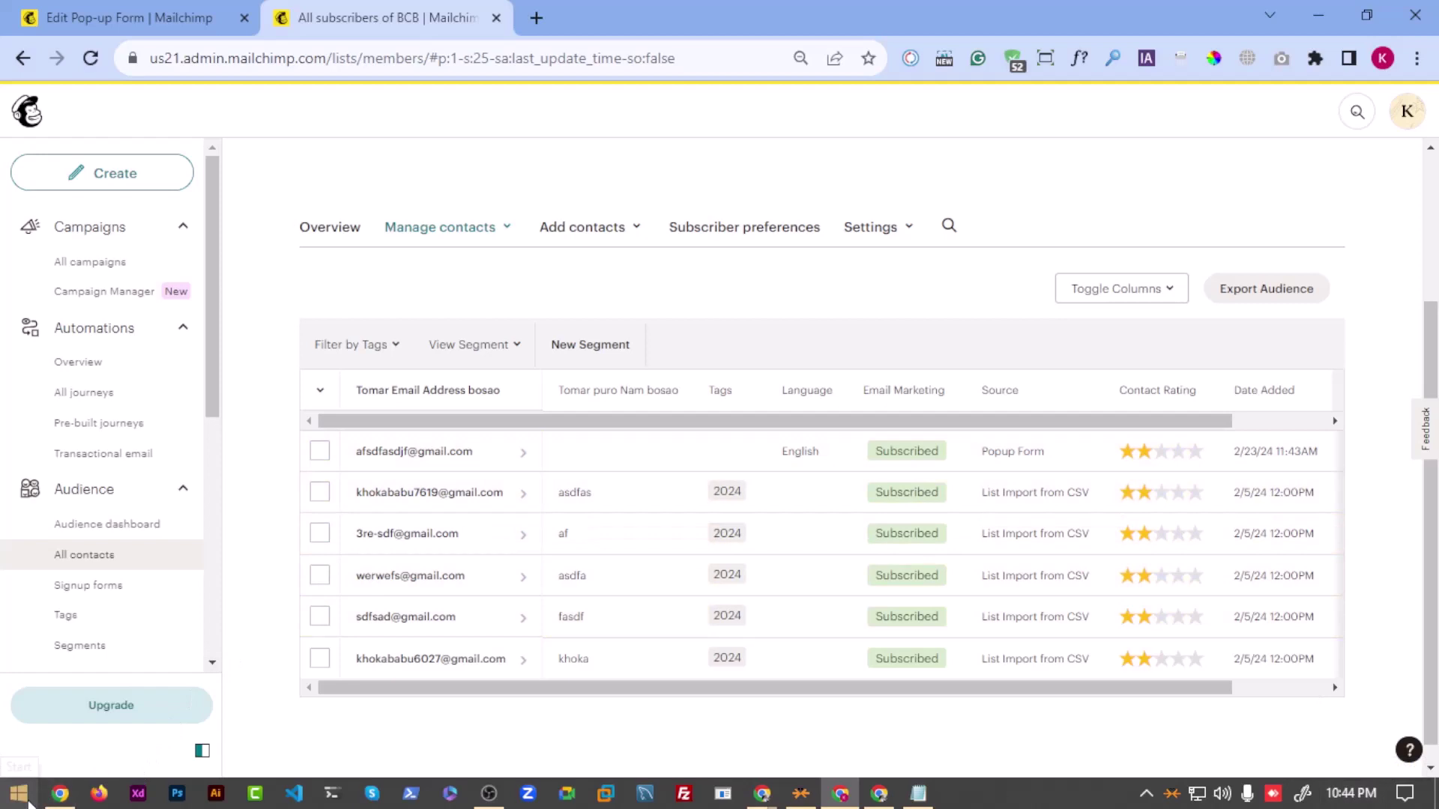
{"action": "left_click_drag", "start_coordinate": [1002, 689], "coordinate": [1336, 687]}
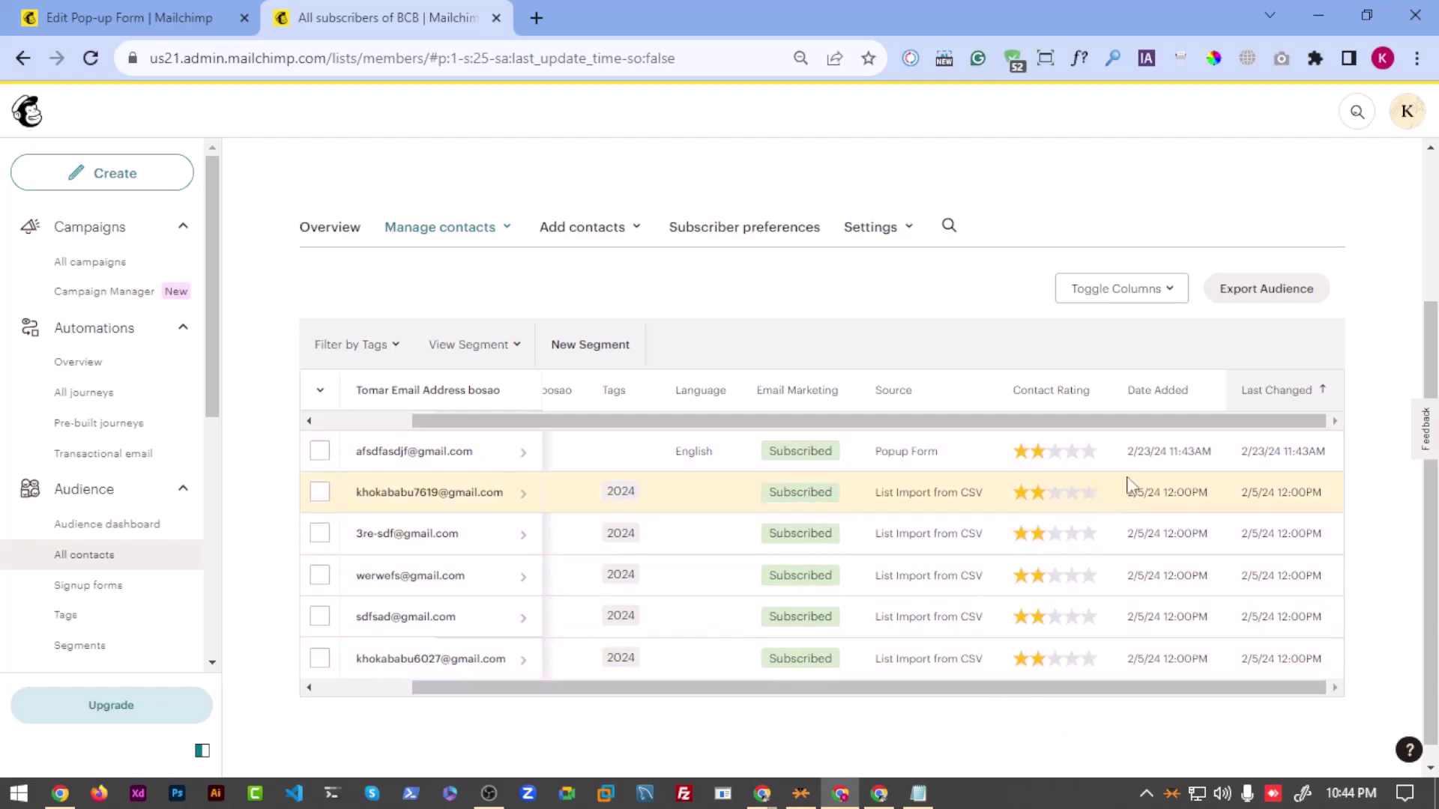
{"action": "left_click_drag", "start_coordinate": [987, 688], "coordinate": [843, 698]}
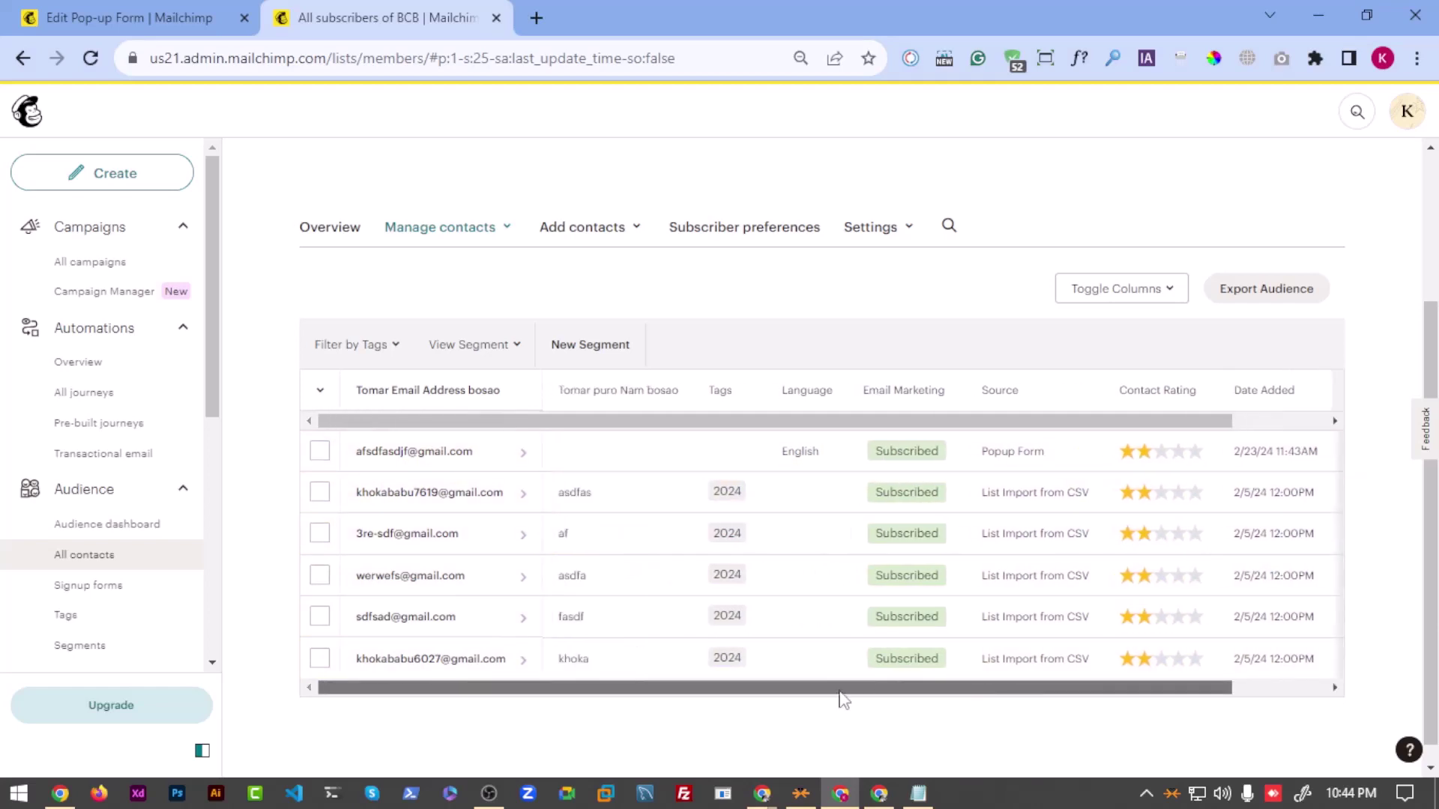
{"action": "scroll", "coordinate": [533, 502], "scroll_direction": "up", "scroll_amount": 3}
{"action": "scroll", "coordinate": [429, 446], "scroll_direction": "down", "scroll_amount": 3}
{"action": "scroll", "coordinate": [428, 446], "scroll_direction": "up", "scroll_amount": 3}
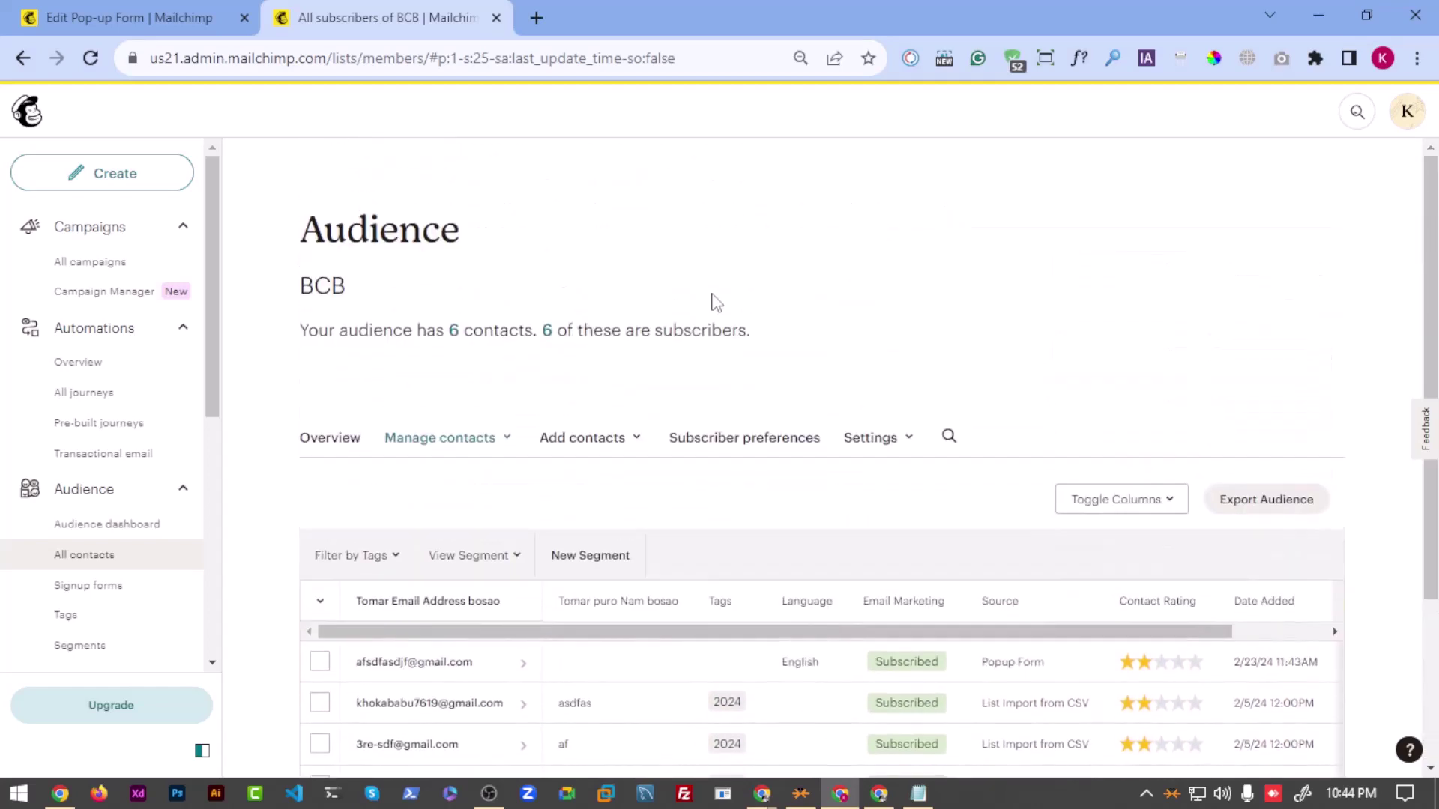
{"action": "scroll", "coordinate": [225, 397], "scroll_direction": "down", "scroll_amount": 3}
{"action": "scroll", "coordinate": [116, 431], "scroll_direction": "down", "scroll_amount": 2}
{"action": "scroll", "coordinate": [116, 431], "scroll_direction": "down", "scroll_amount": 3}
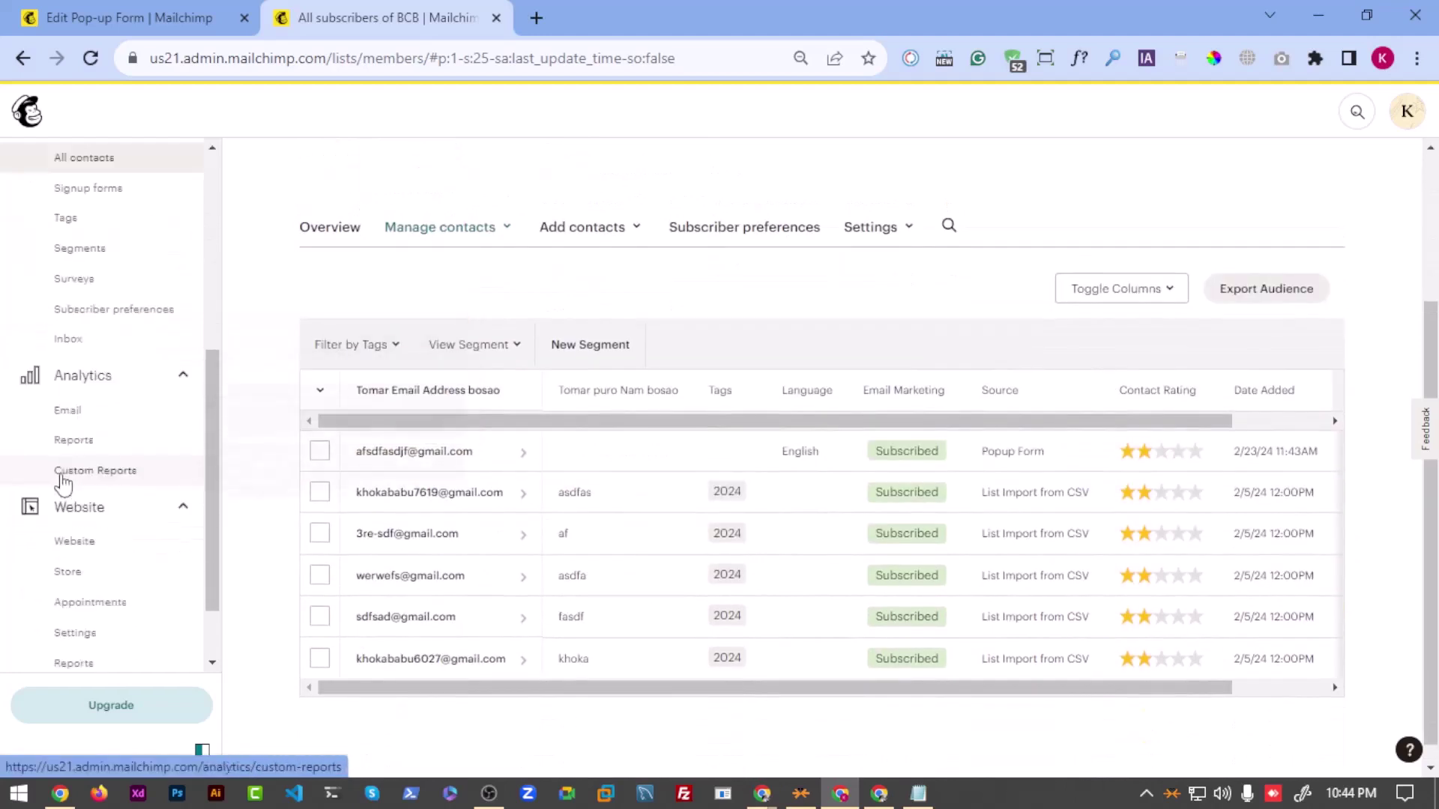
{"action": "scroll", "coordinate": [112, 450], "scroll_direction": "up", "scroll_amount": 3}
Step: Return to the pop-up form editor, preview the mobile banner, and go back to the email signup layout
{"action": "left_click", "coordinate": [229, 12]}
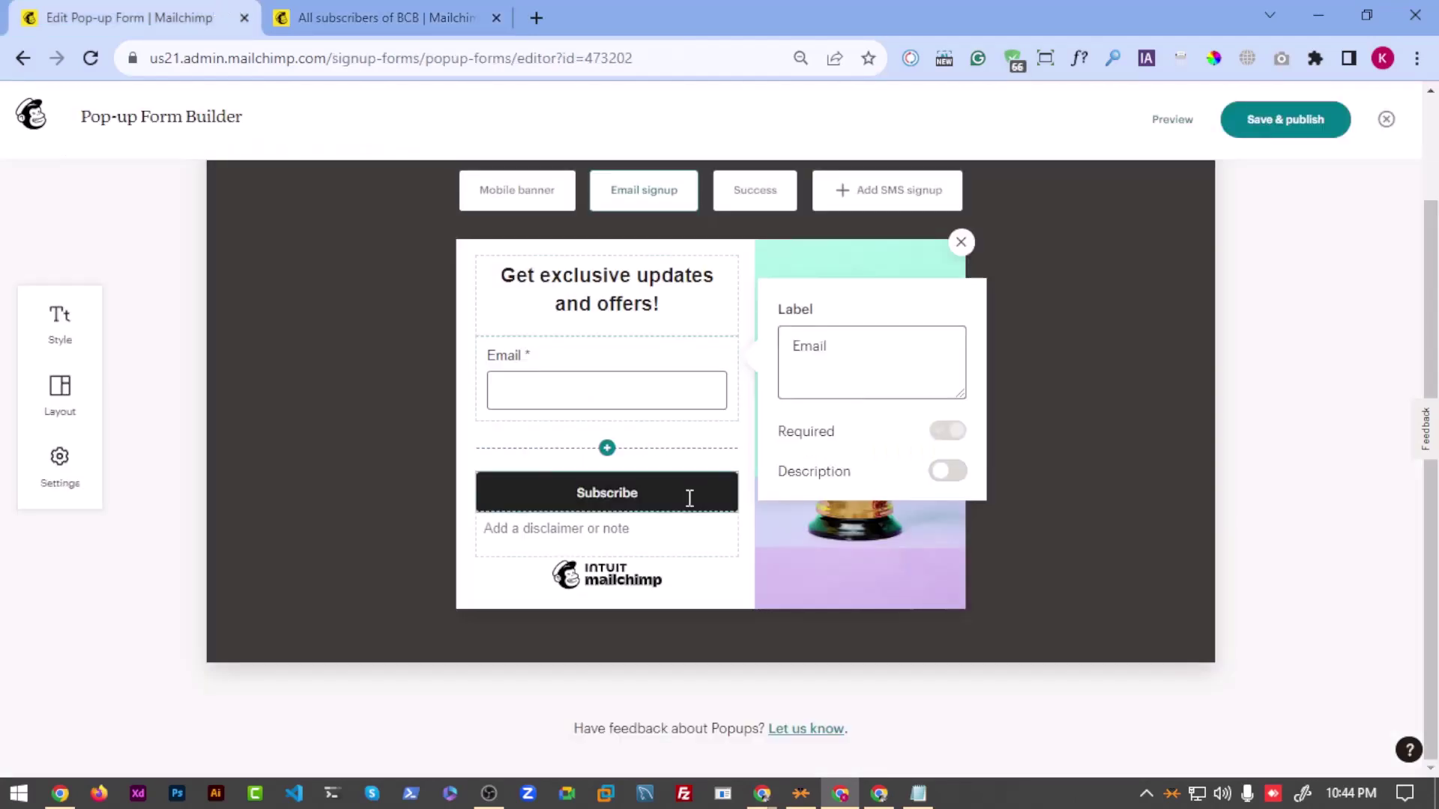
{"action": "scroll", "coordinate": [592, 487], "scroll_direction": "up", "scroll_amount": 2}
{"action": "left_click", "coordinate": [530, 321]}
{"action": "left_click", "coordinate": [530, 321]}
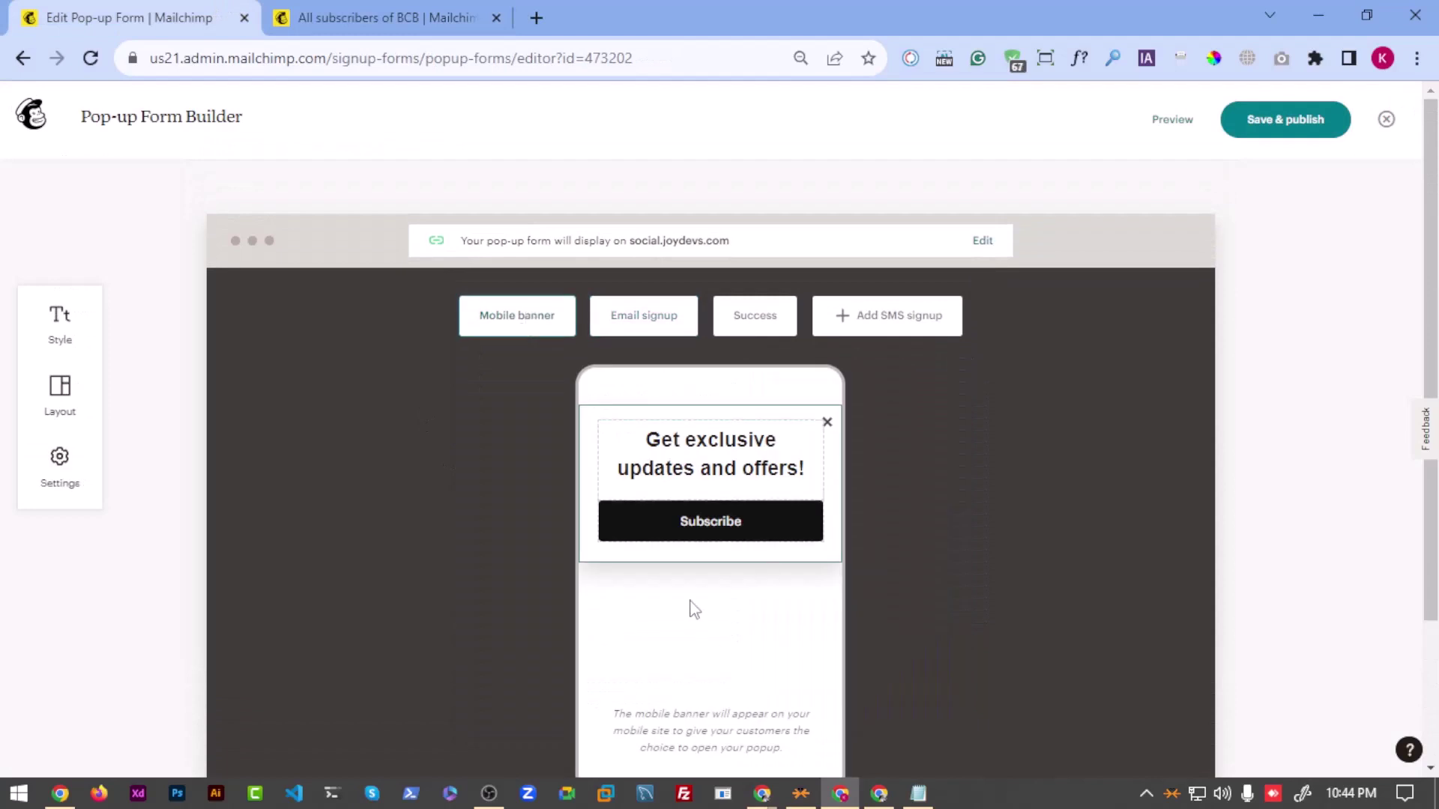
{"action": "scroll", "coordinate": [691, 604], "scroll_direction": "down", "scroll_amount": 3}
{"action": "scroll", "coordinate": [688, 509], "scroll_direction": "up", "scroll_amount": 3}
{"action": "left_click", "coordinate": [643, 318]}
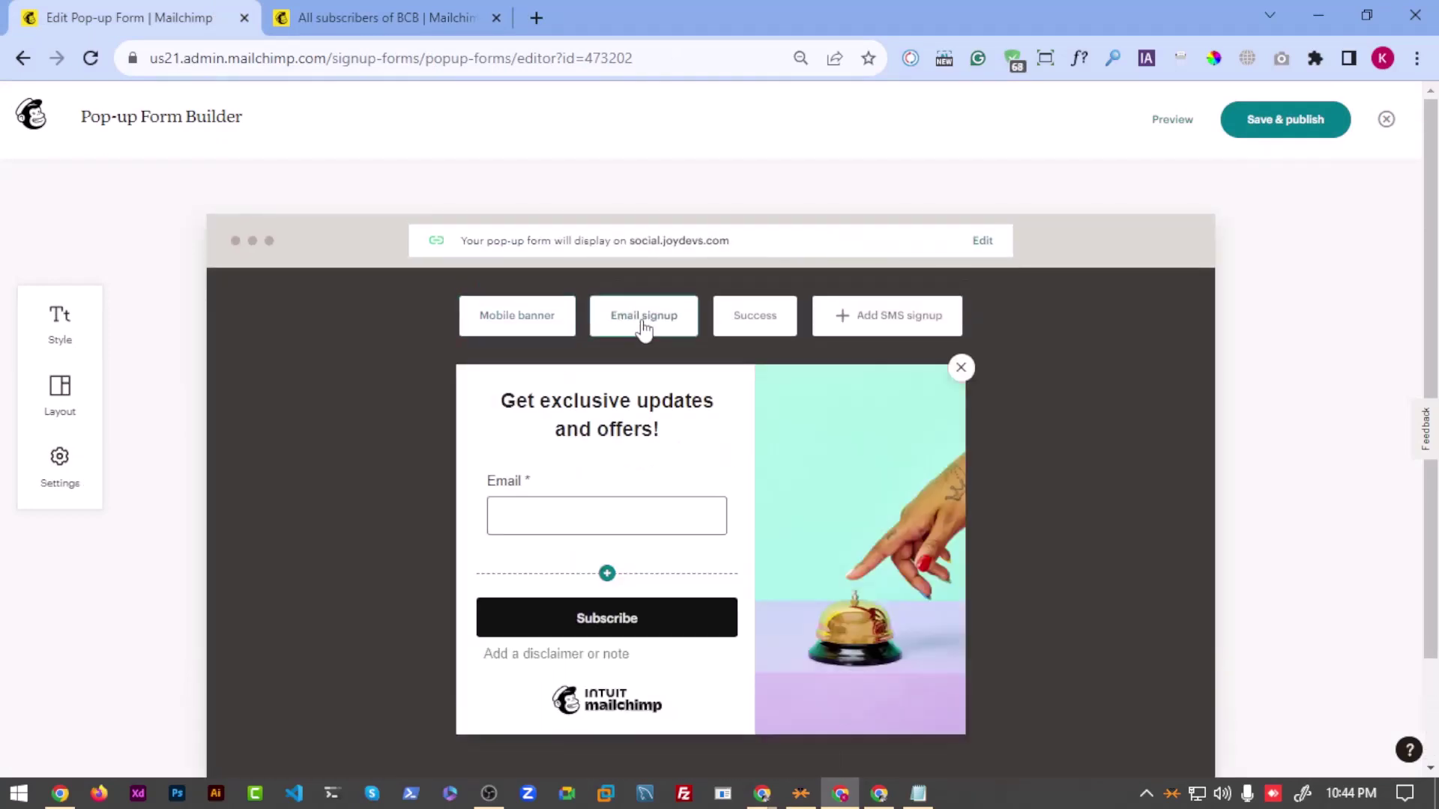
Step: Turn on the Email field's description, then type and delete test helper text, leaving it empty
{"action": "left_click", "coordinate": [511, 541]}
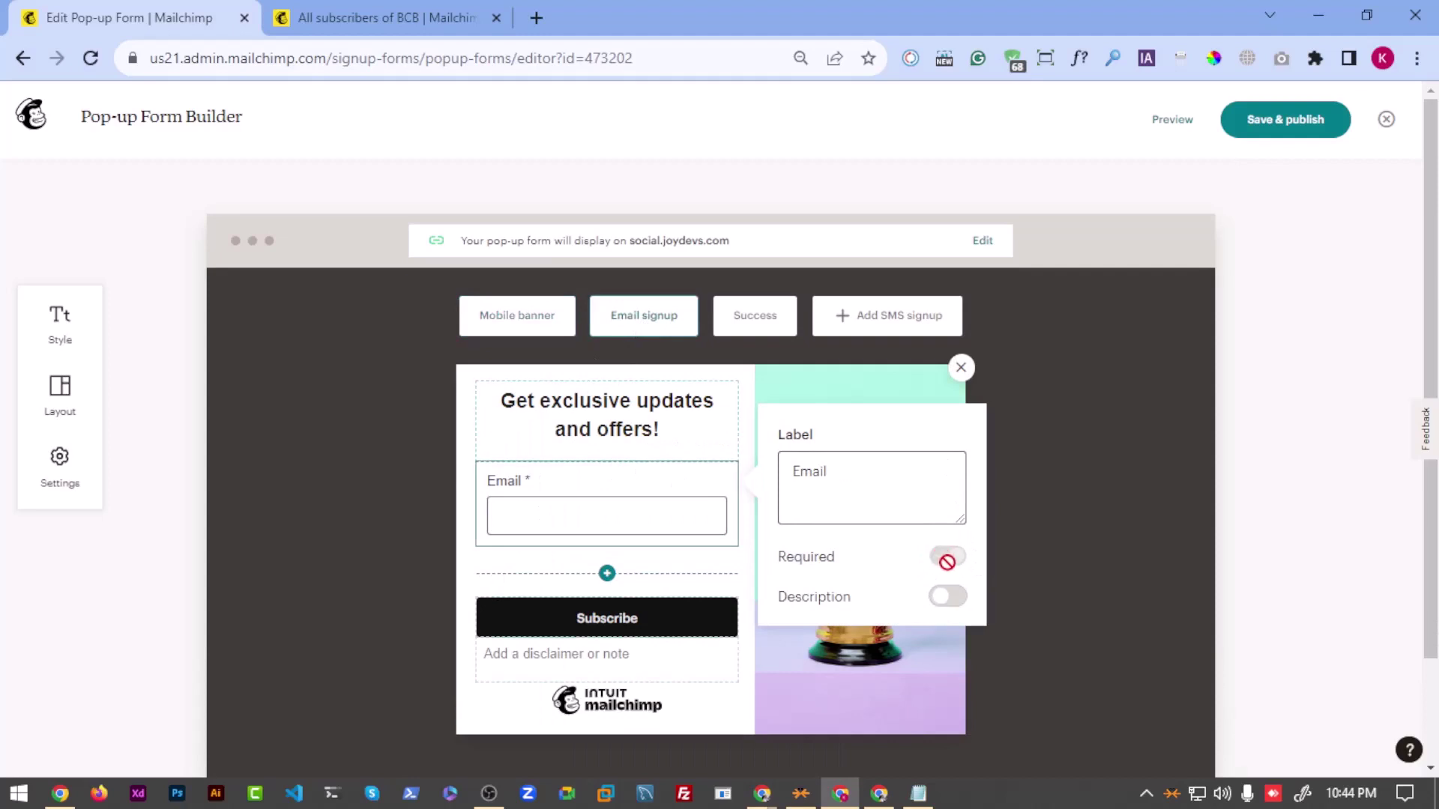
{"action": "key", "text": "alt+Tab"}
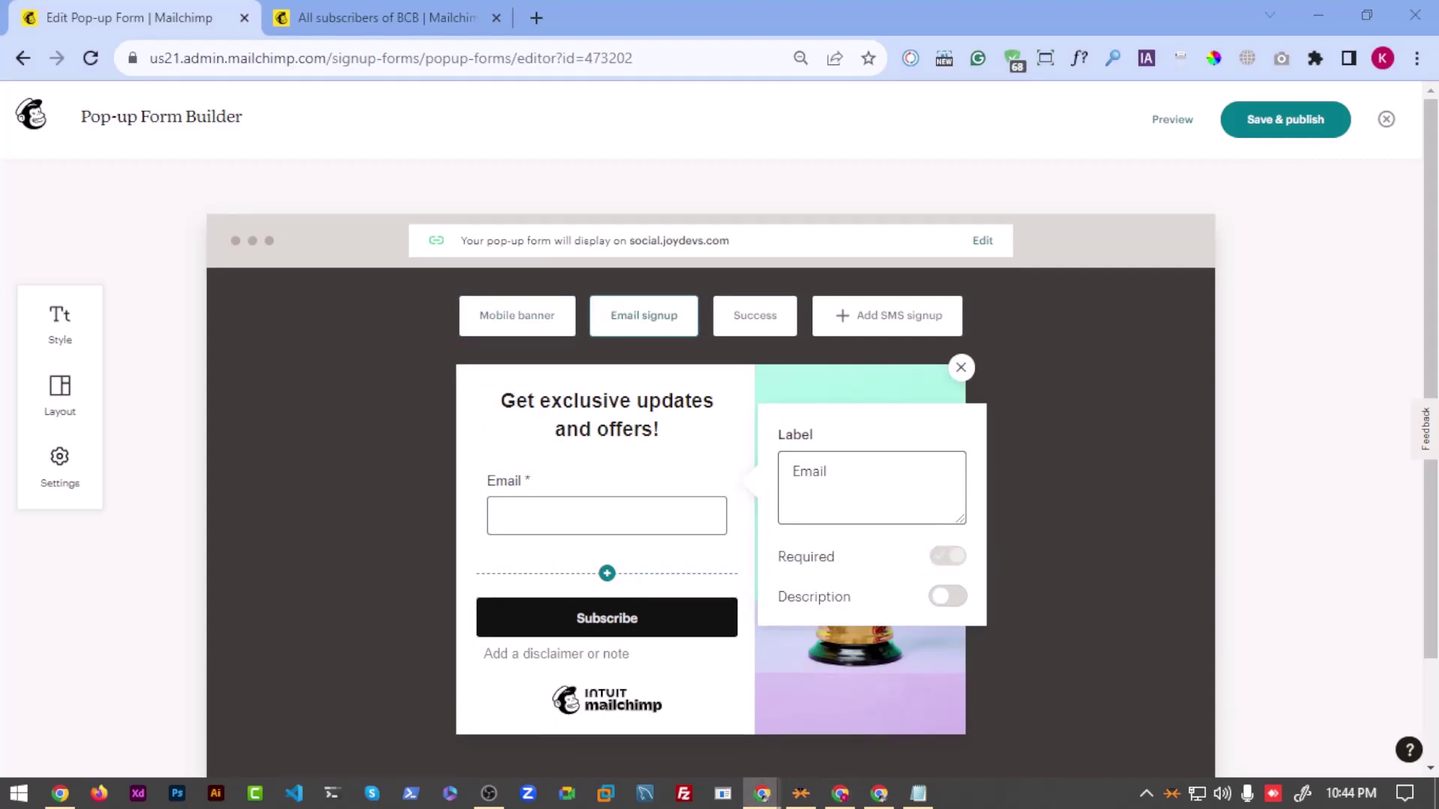
{"action": "left_click", "coordinate": [943, 604]}
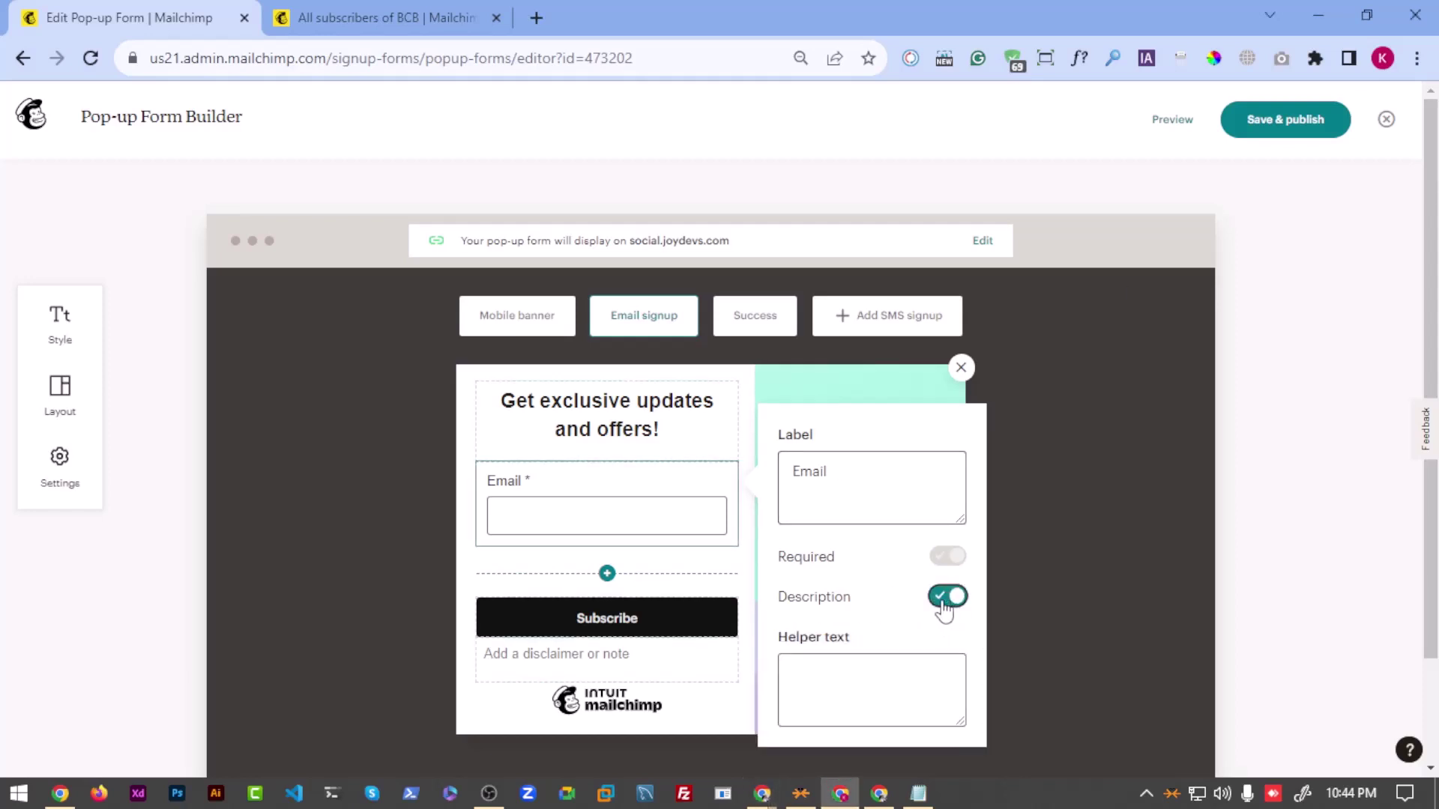
{"action": "left_click", "coordinate": [807, 690]}
{"action": "type", "text": "sadfasdfsadfsfsdkfjsdlfkj"}
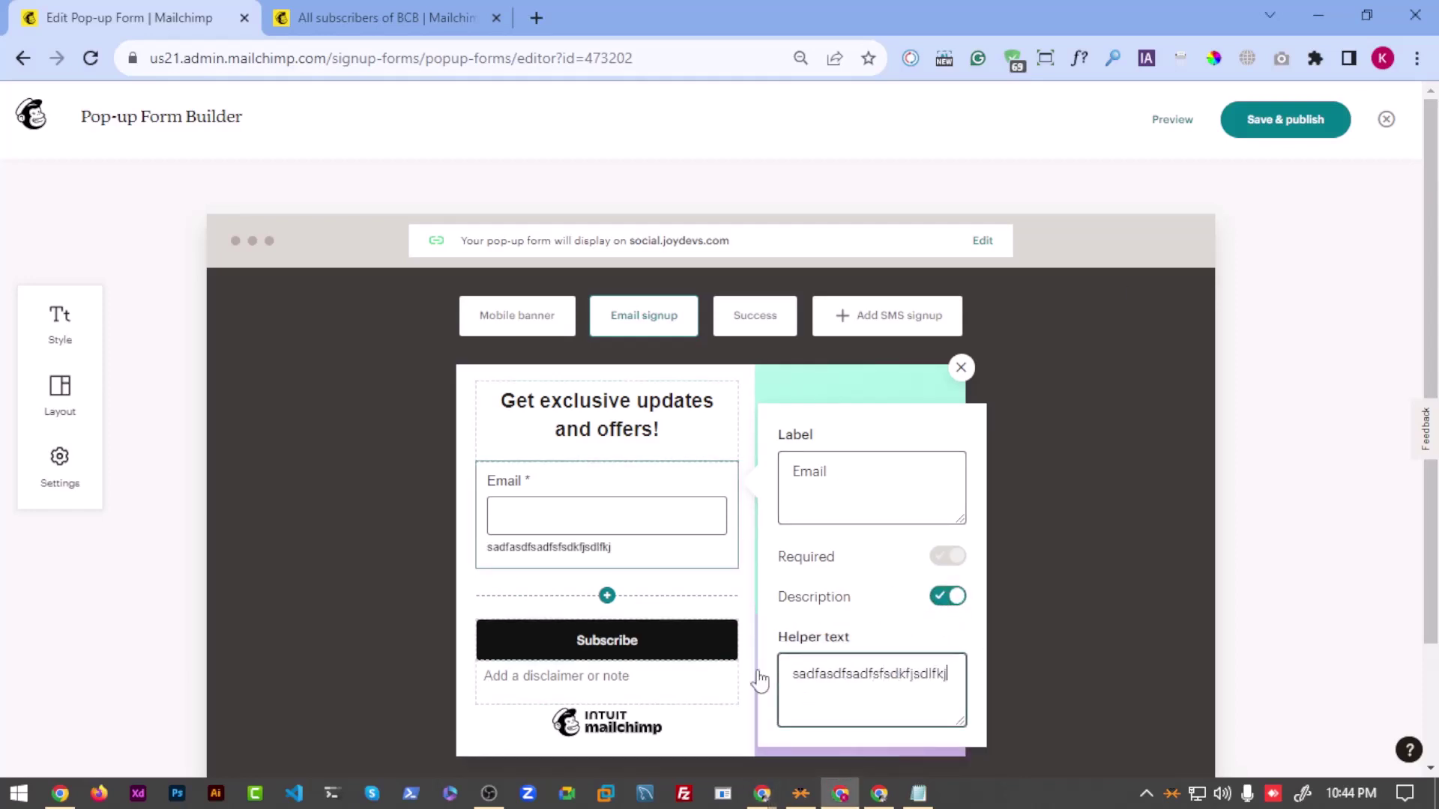
{"action": "type", "text": "sdfj"}
{"action": "key", "text": "ctrl+a"}
{"action": "key", "text": "BackSpace"}
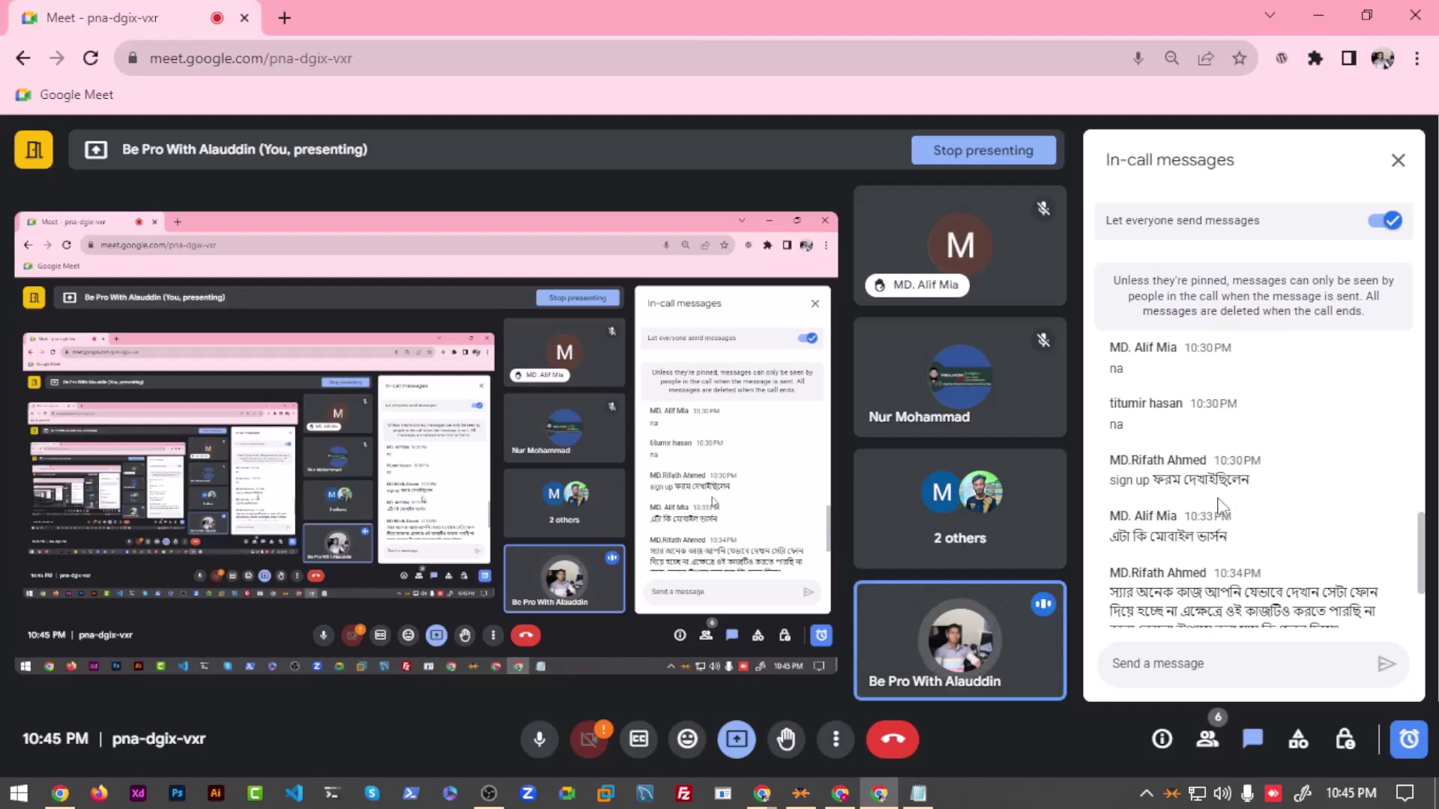
{"action": "scroll", "coordinate": [1145, 479], "scroll_direction": "down", "scroll_amount": 2}
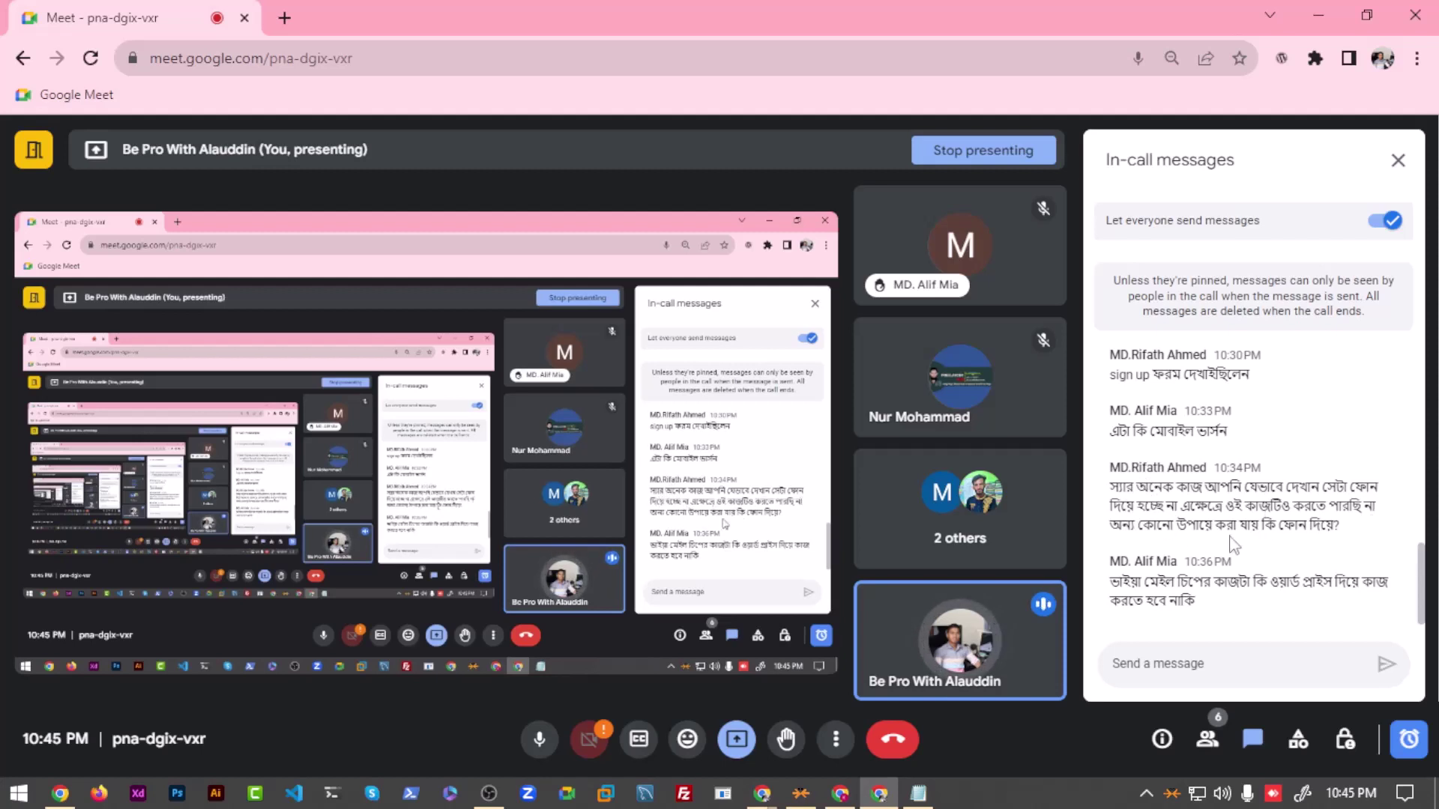
{"action": "left_click", "coordinate": [1417, 58]}
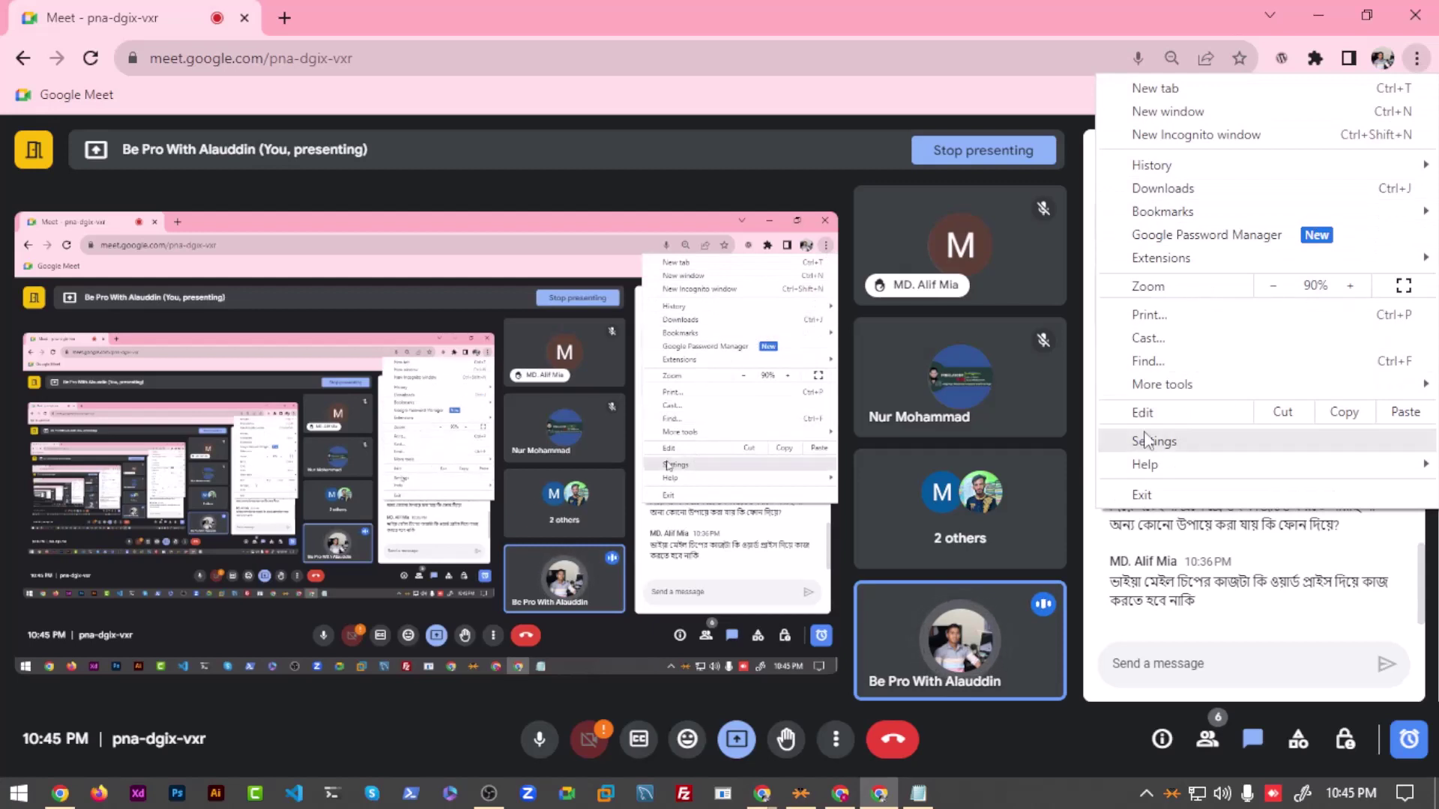
{"action": "left_click", "coordinate": [1210, 556]}
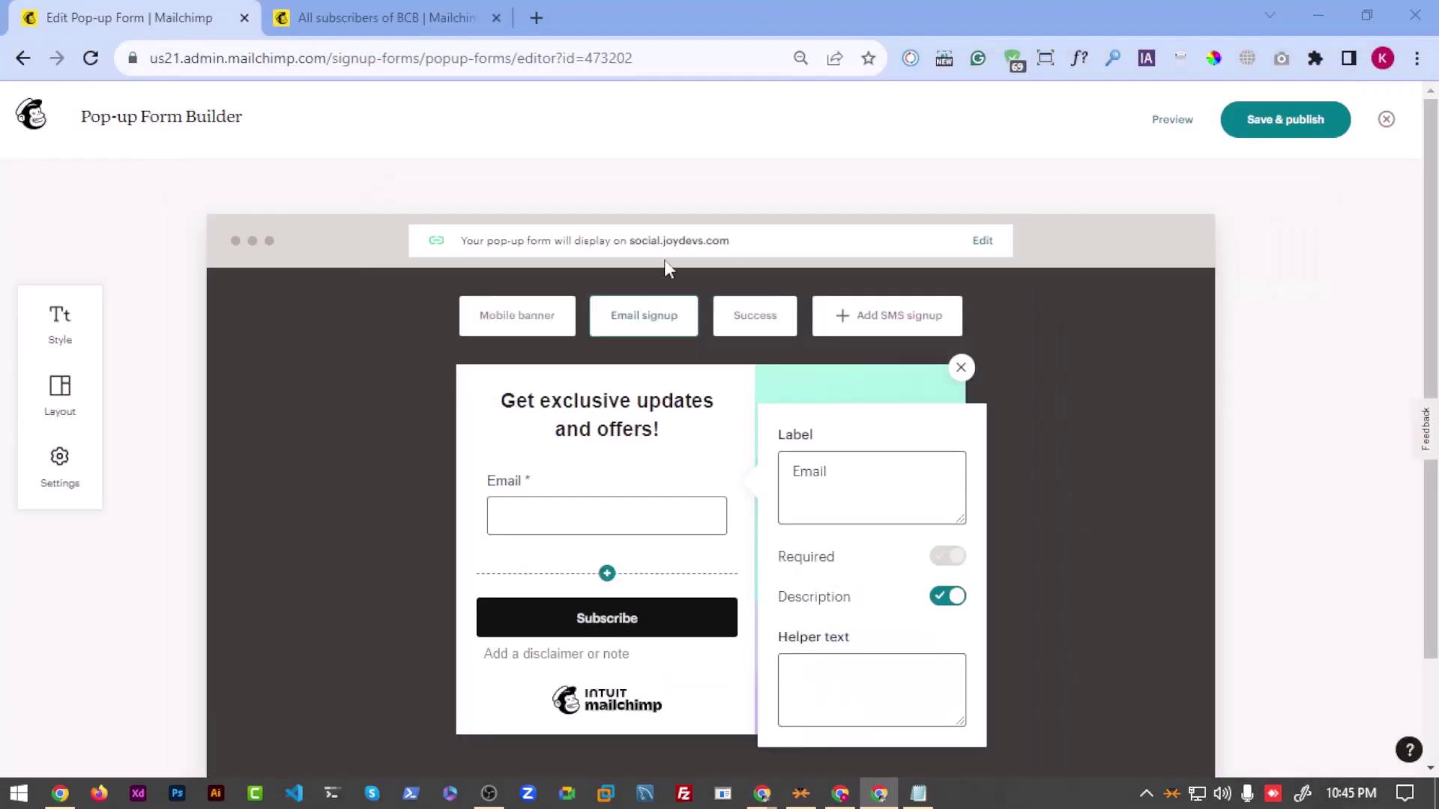
Step: Go from the pop-up's display-site Edit through Manage Integrations to the Custom Website integration
{"action": "left_click", "coordinate": [982, 241]}
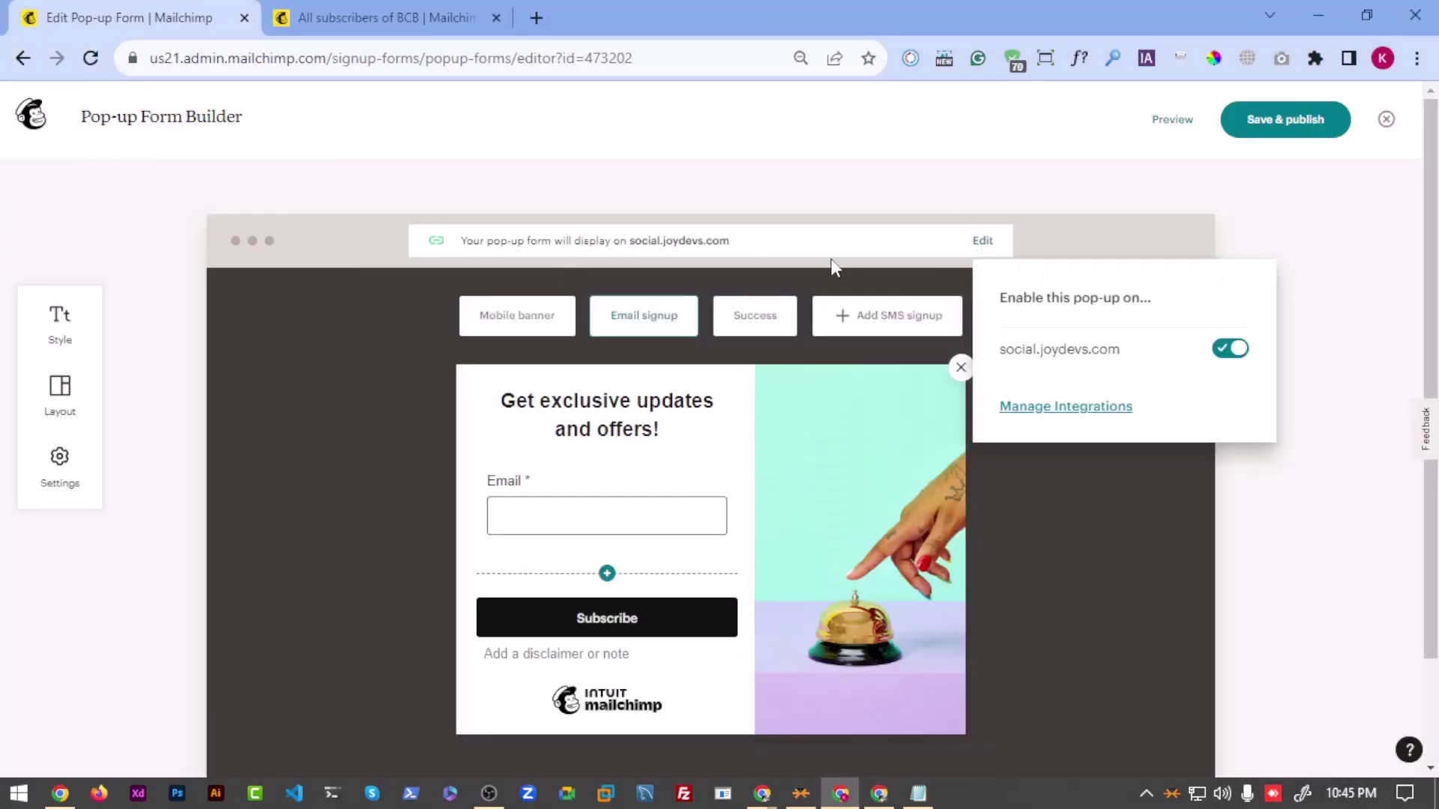
{"action": "left_click", "coordinate": [1051, 410]}
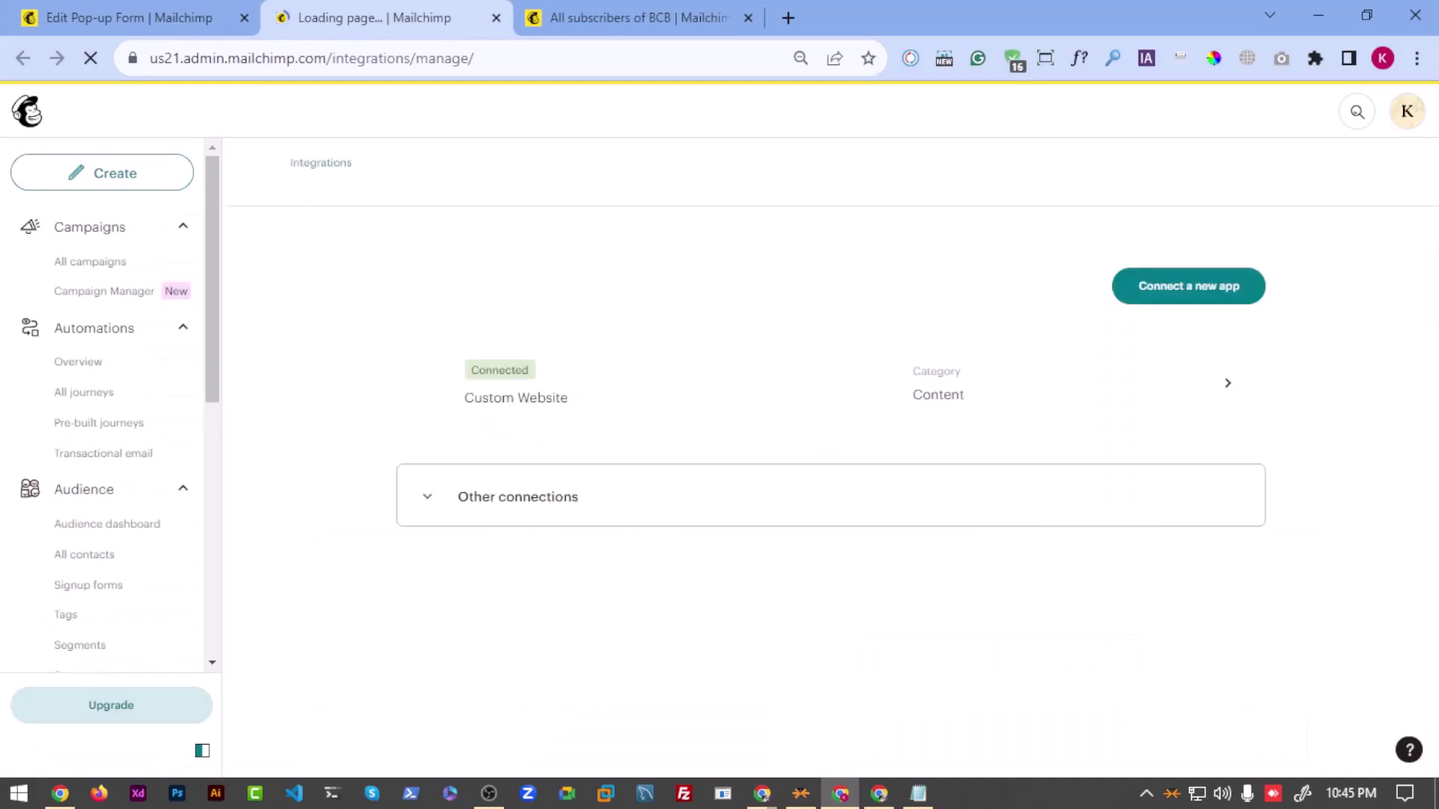
{"action": "left_click", "coordinate": [888, 373]}
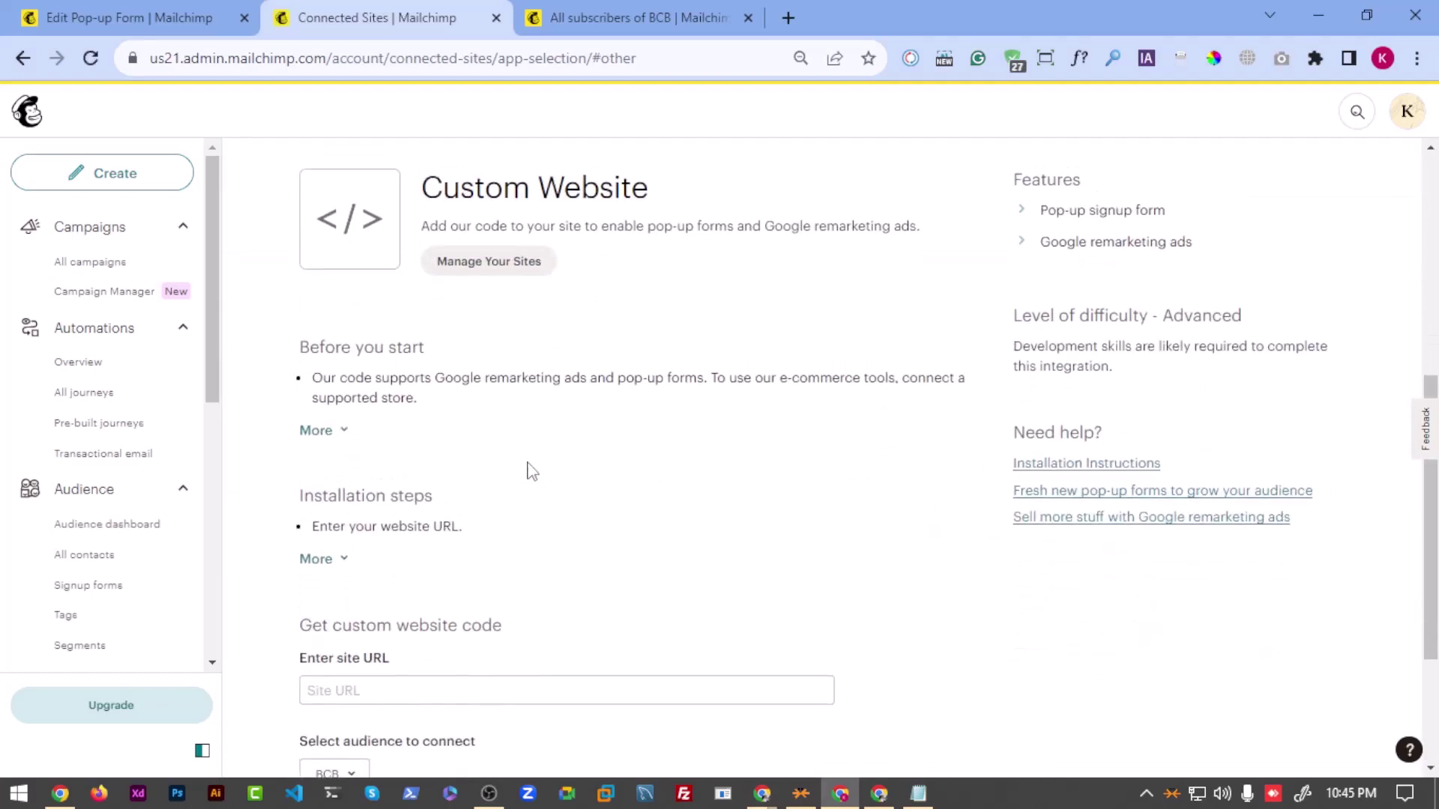
Step: Check the connected site's details, then select the Mailchimp script line in the Notepad notes
{"action": "left_click", "coordinate": [503, 360]}
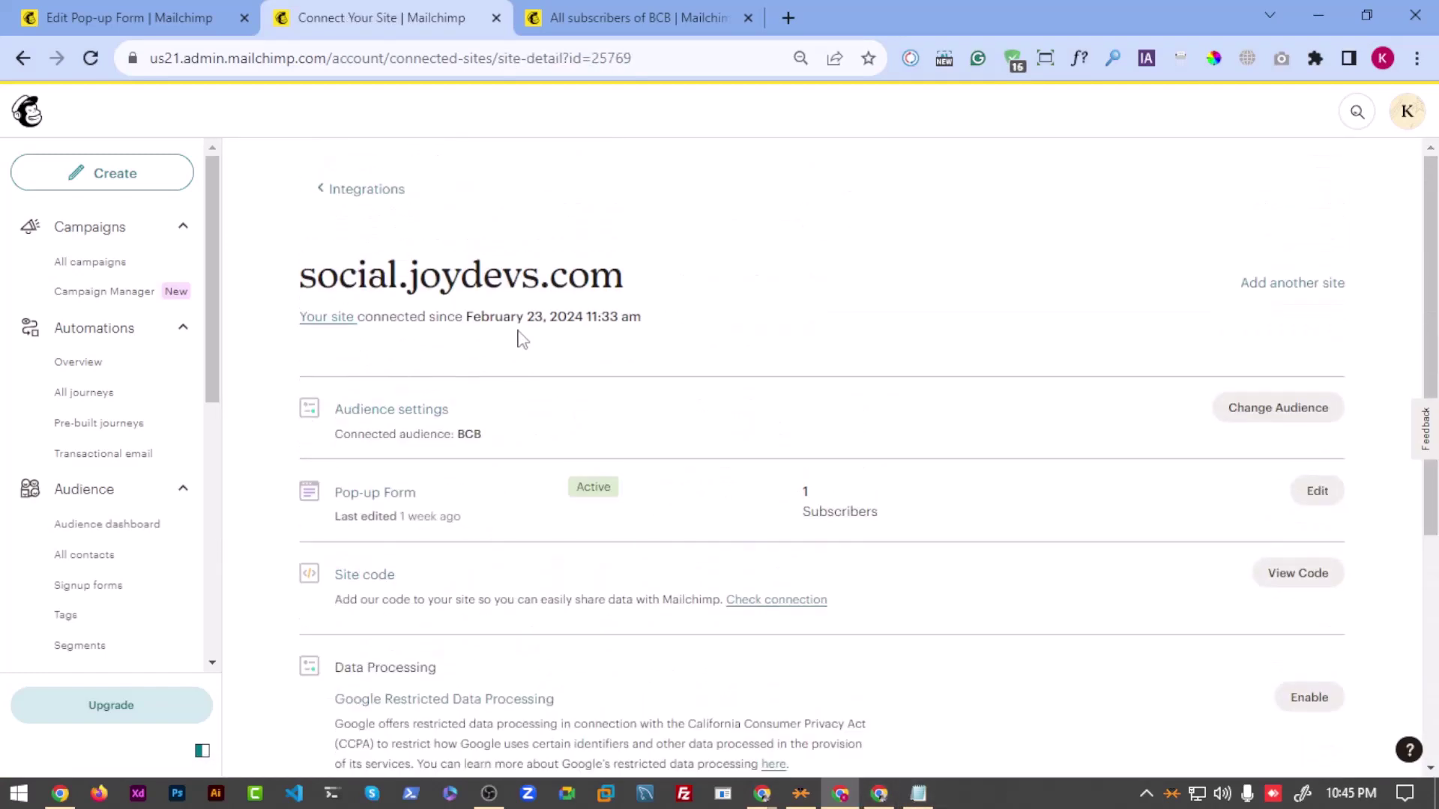
{"action": "key", "text": "alt+Left"}
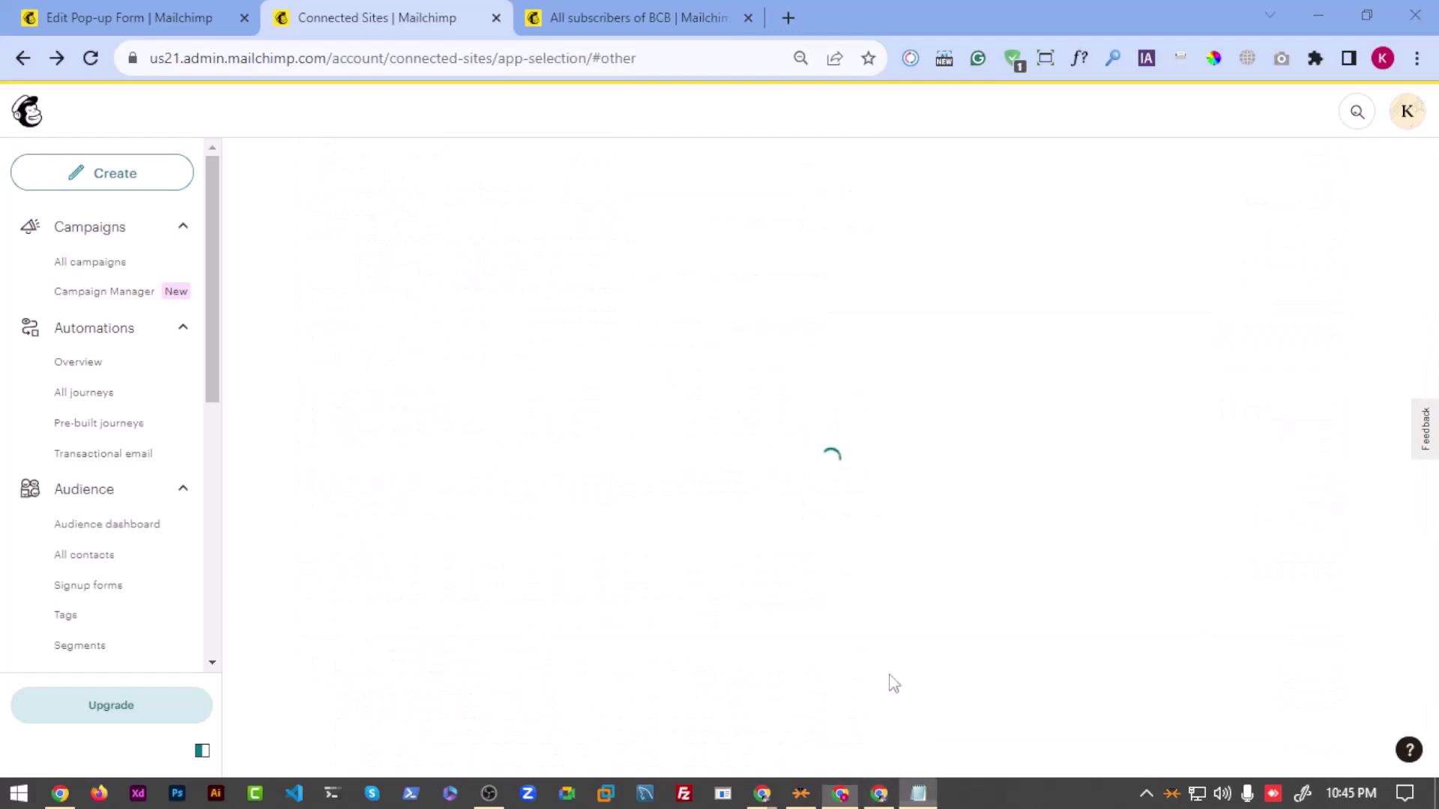
{"action": "key", "text": "alt+Tab"}
{"action": "left_click", "coordinate": [555, 219]}
{"action": "left_click_drag", "start_coordinate": [973, 262], "coordinate": [772, 231]}
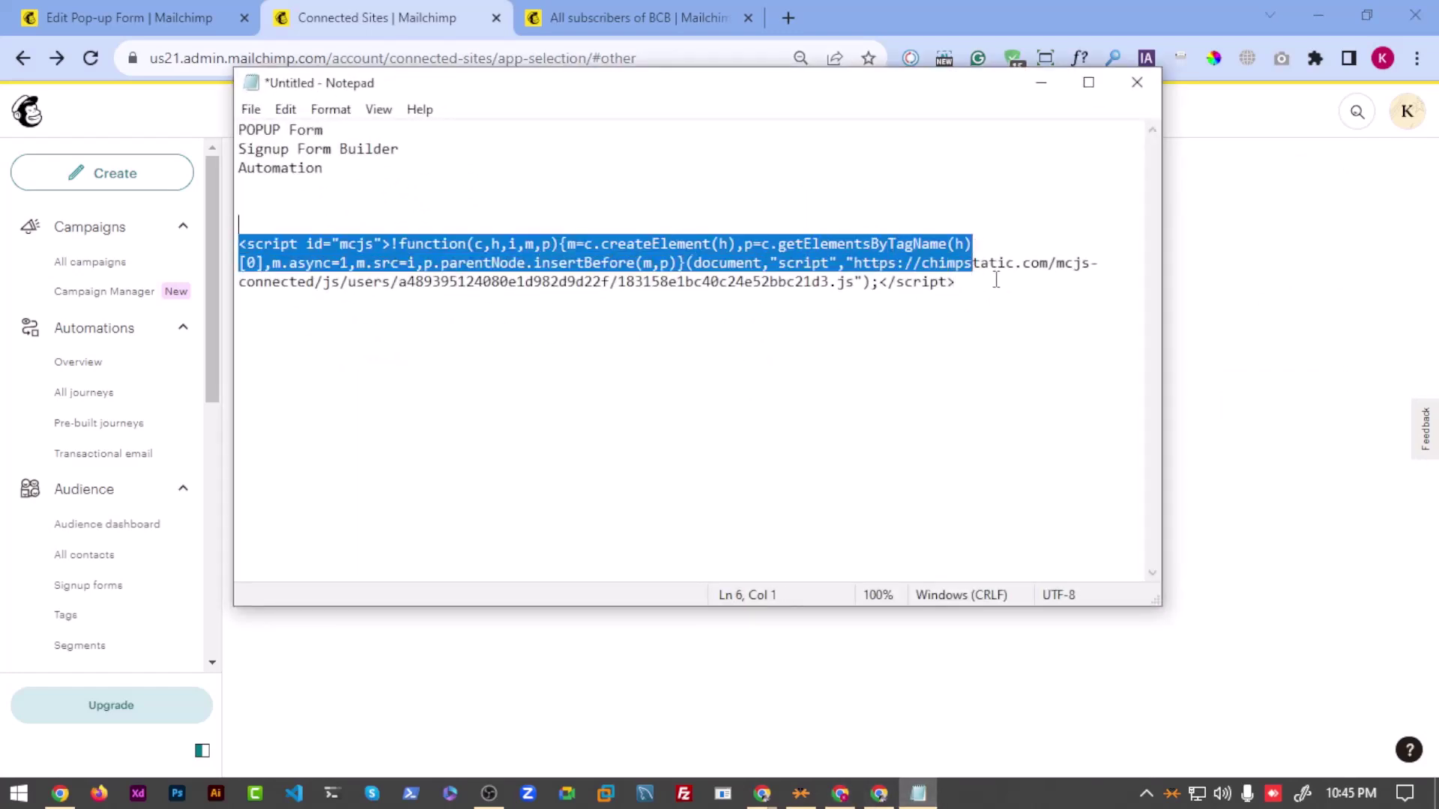
{"action": "left_click_drag", "start_coordinate": [996, 280], "coordinate": [239, 241]}
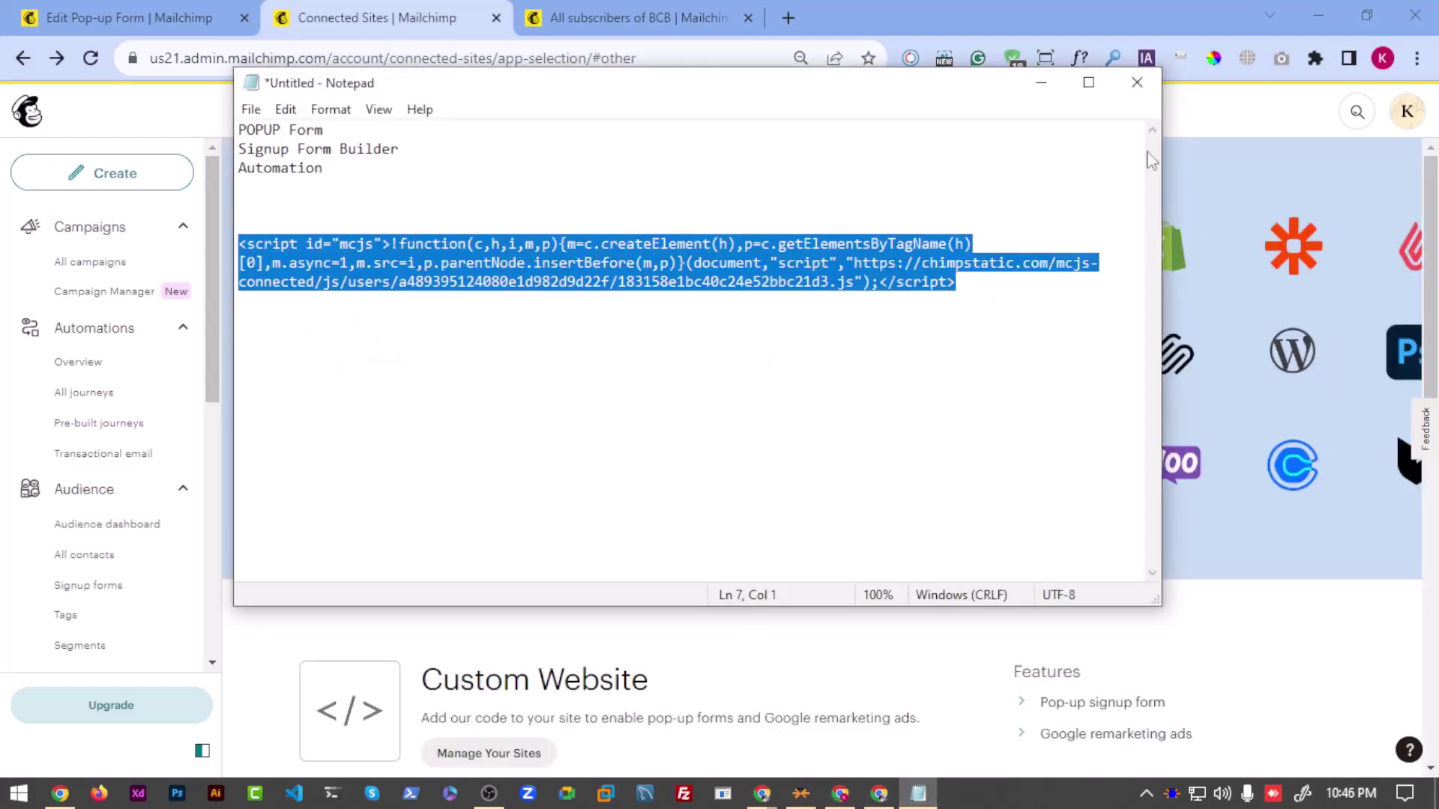
Step: Return to the Mailchimp page and go back to the list of connected apps
{"action": "left_click", "coordinate": [1240, 98]}
{"action": "scroll", "coordinate": [441, 506], "scroll_direction": "down", "scroll_amount": 5}
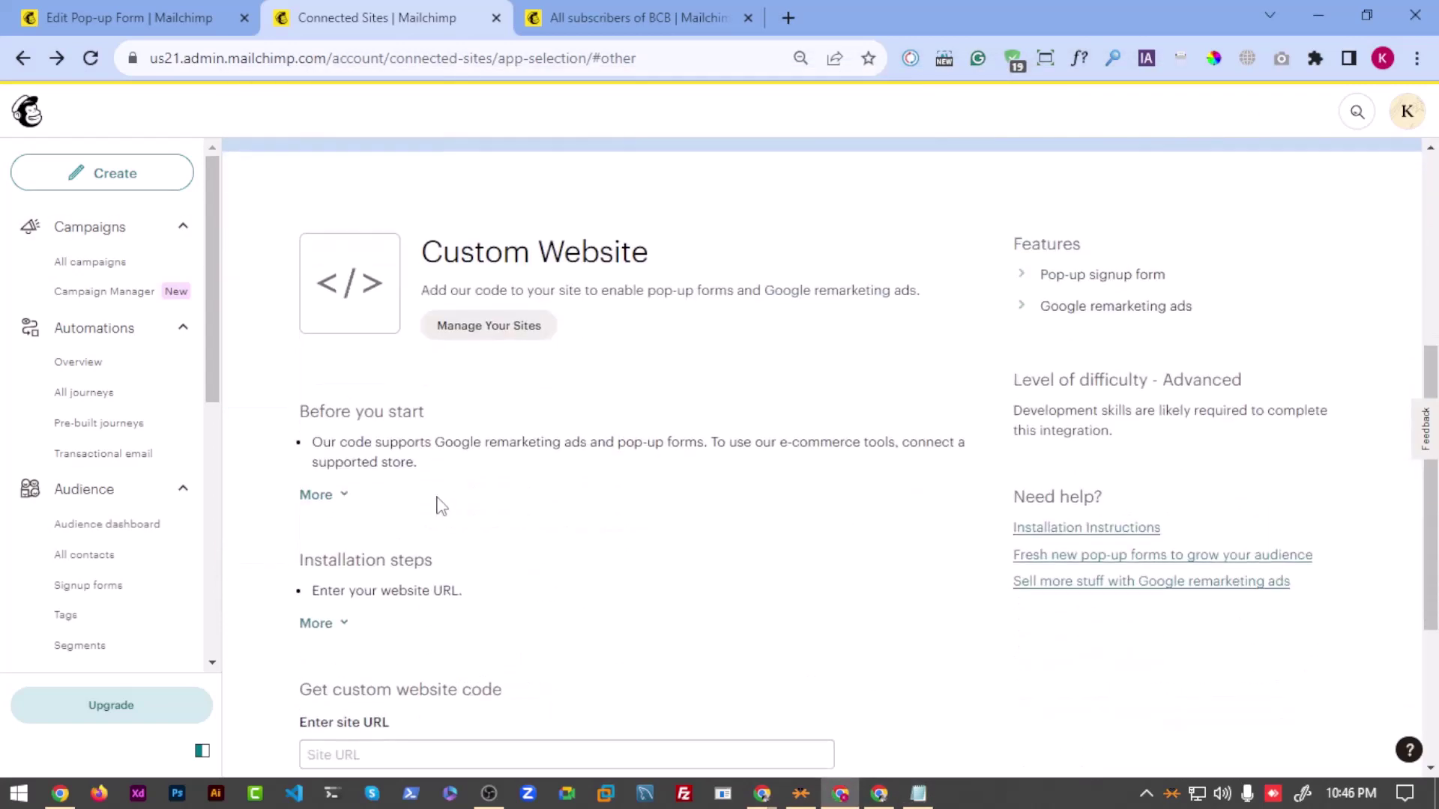
{"action": "left_click", "coordinate": [489, 326]}
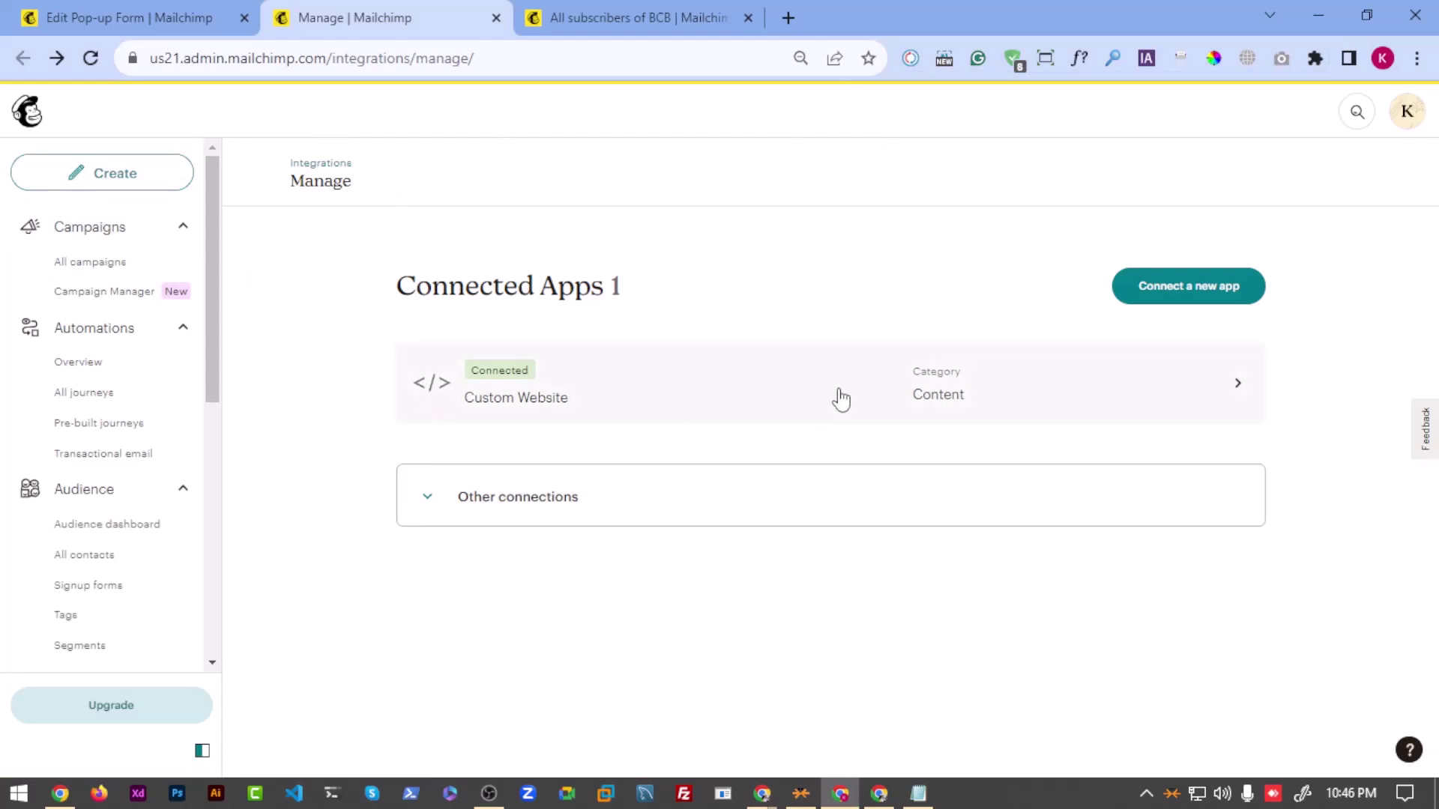
Step: In the notes, replace the header.php note above the script with blank lines
{"action": "left_click", "coordinate": [918, 793]}
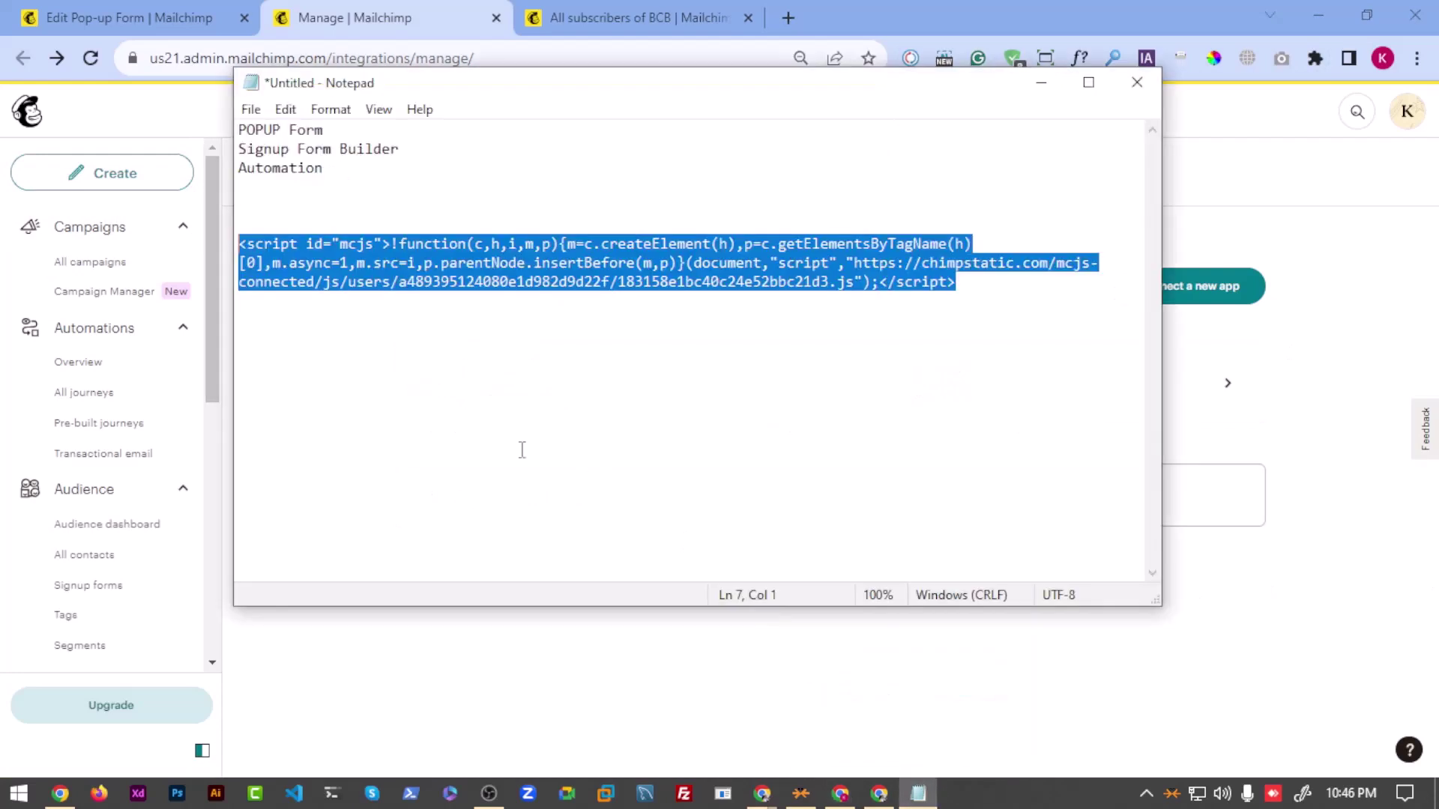
{"action": "left_click", "coordinate": [334, 200]}
{"action": "type", "text": "header.php"}
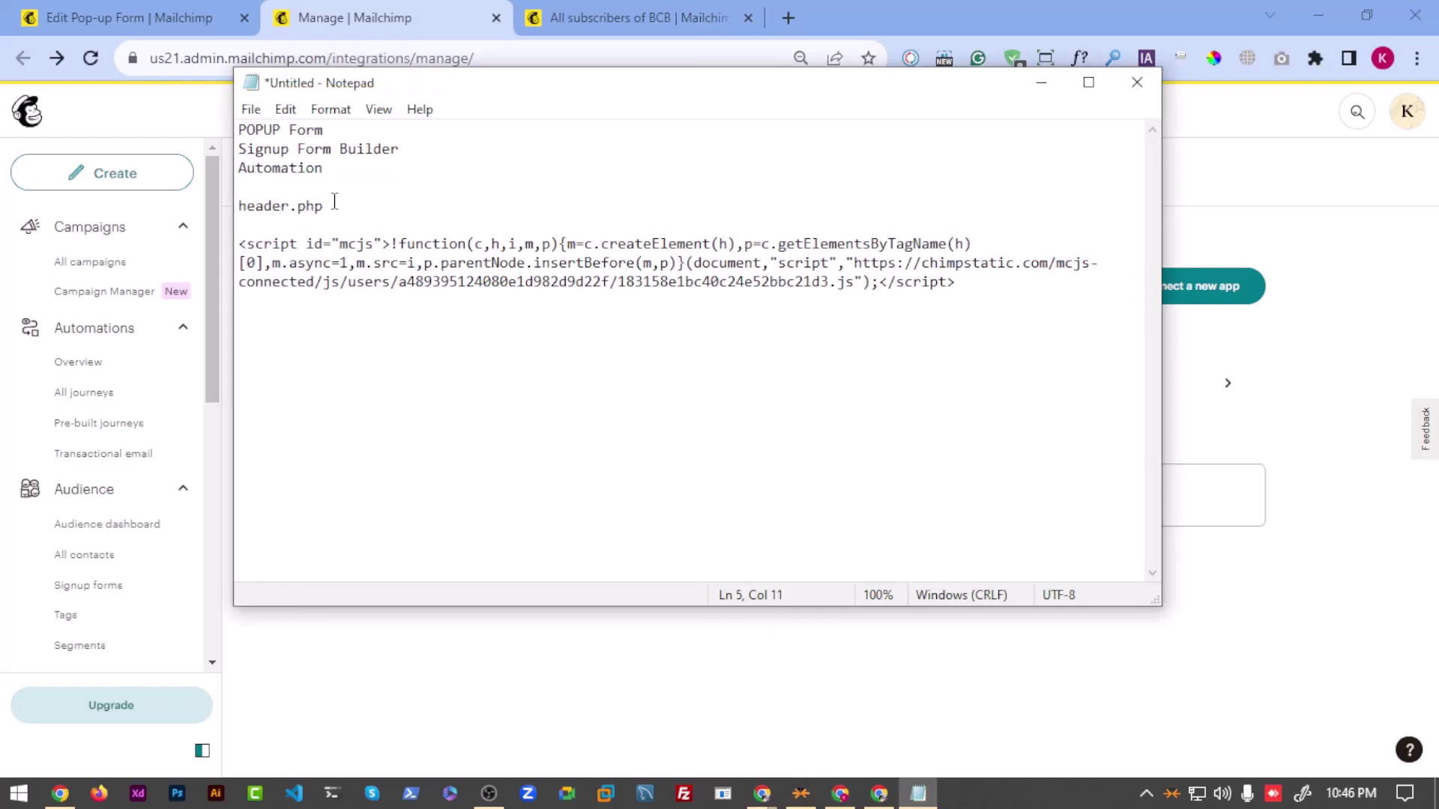
{"action": "left_click_drag", "start_coordinate": [334, 202], "coordinate": [240, 203]}
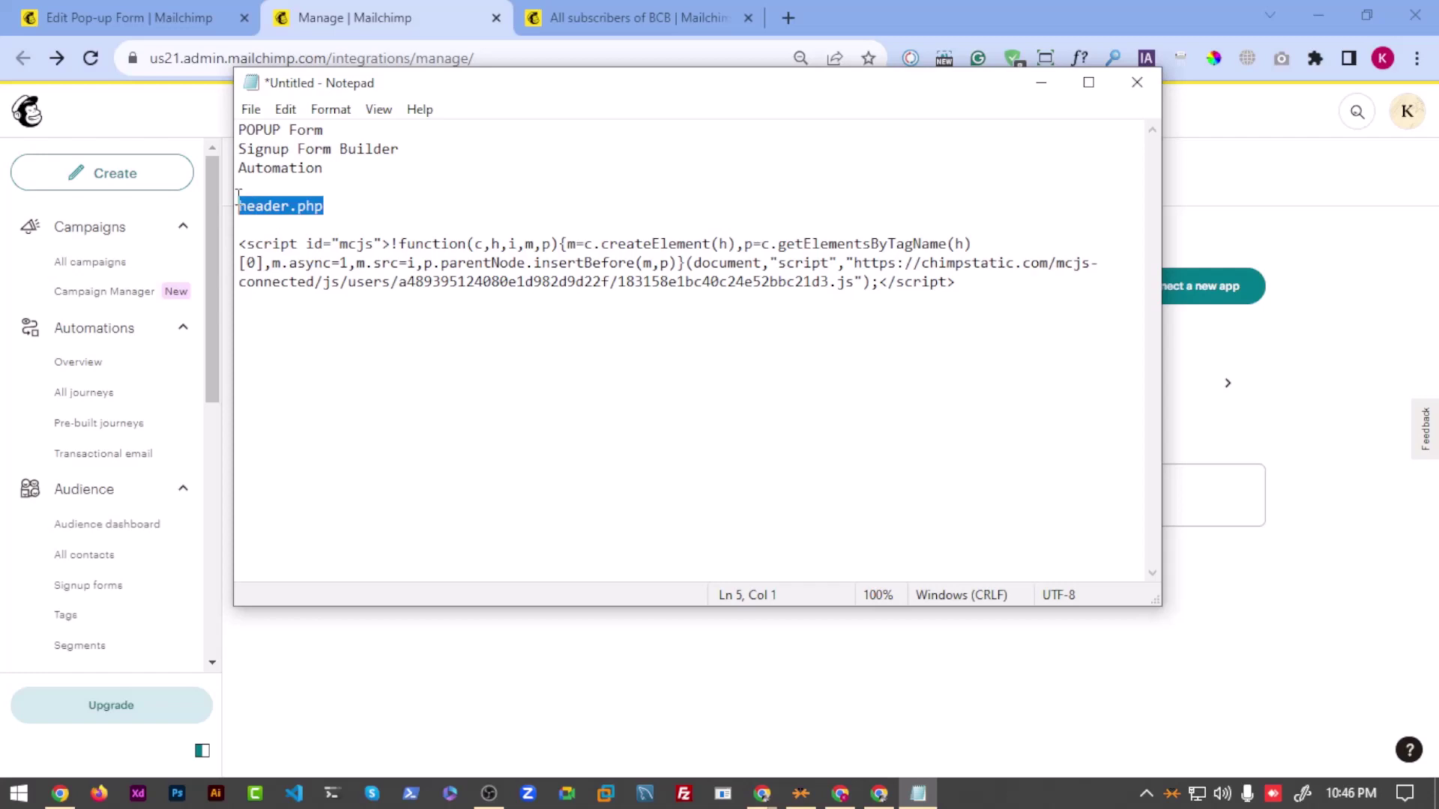
{"action": "key", "text": "BackSpace"}
{"action": "key", "text": "BackSpace"}
{"action": "key", "text": "Return"}
{"action": "key", "text": "Return"}
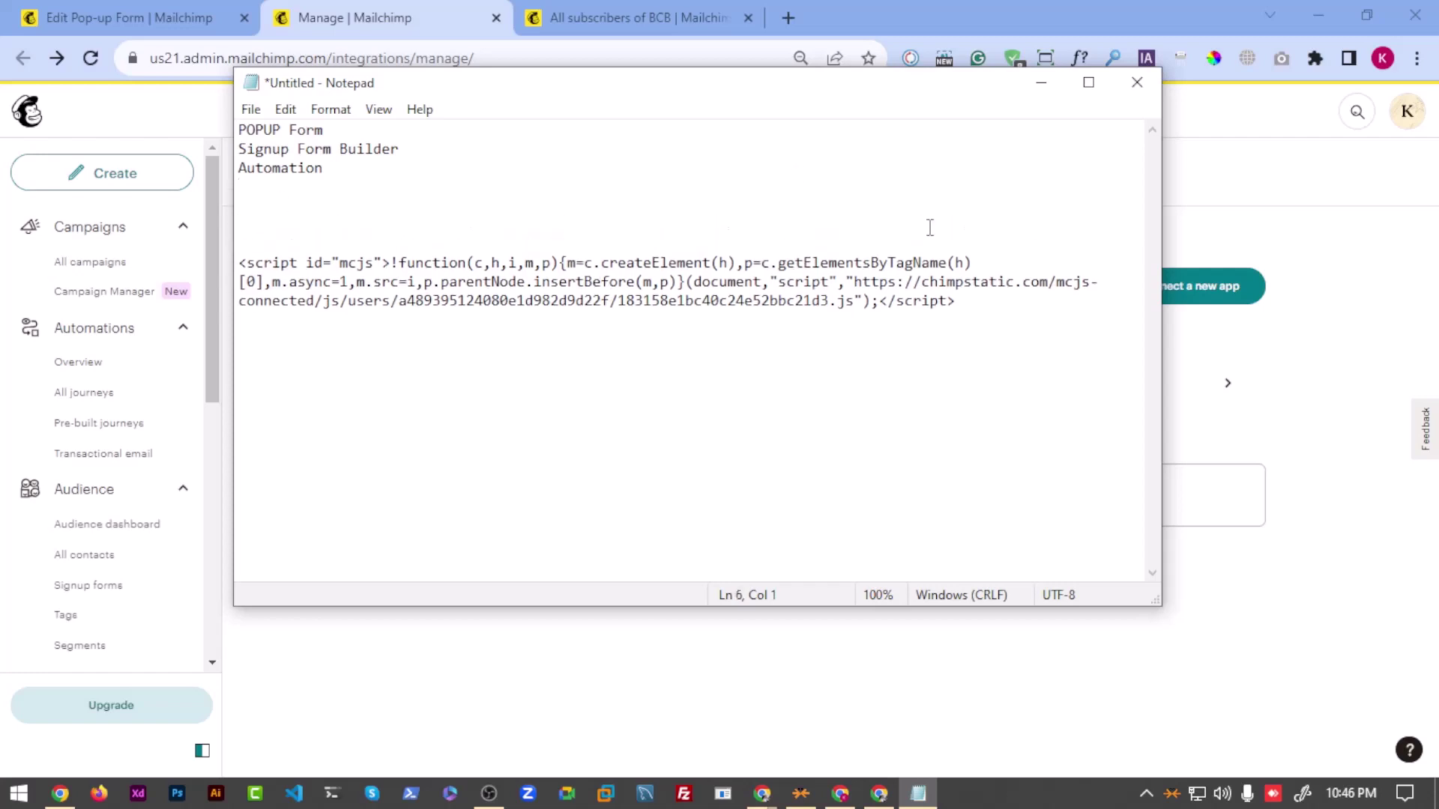
Step: Expand the other connections list, then write a </header line above the script in the notes
{"action": "left_click", "coordinate": [1041, 83]}
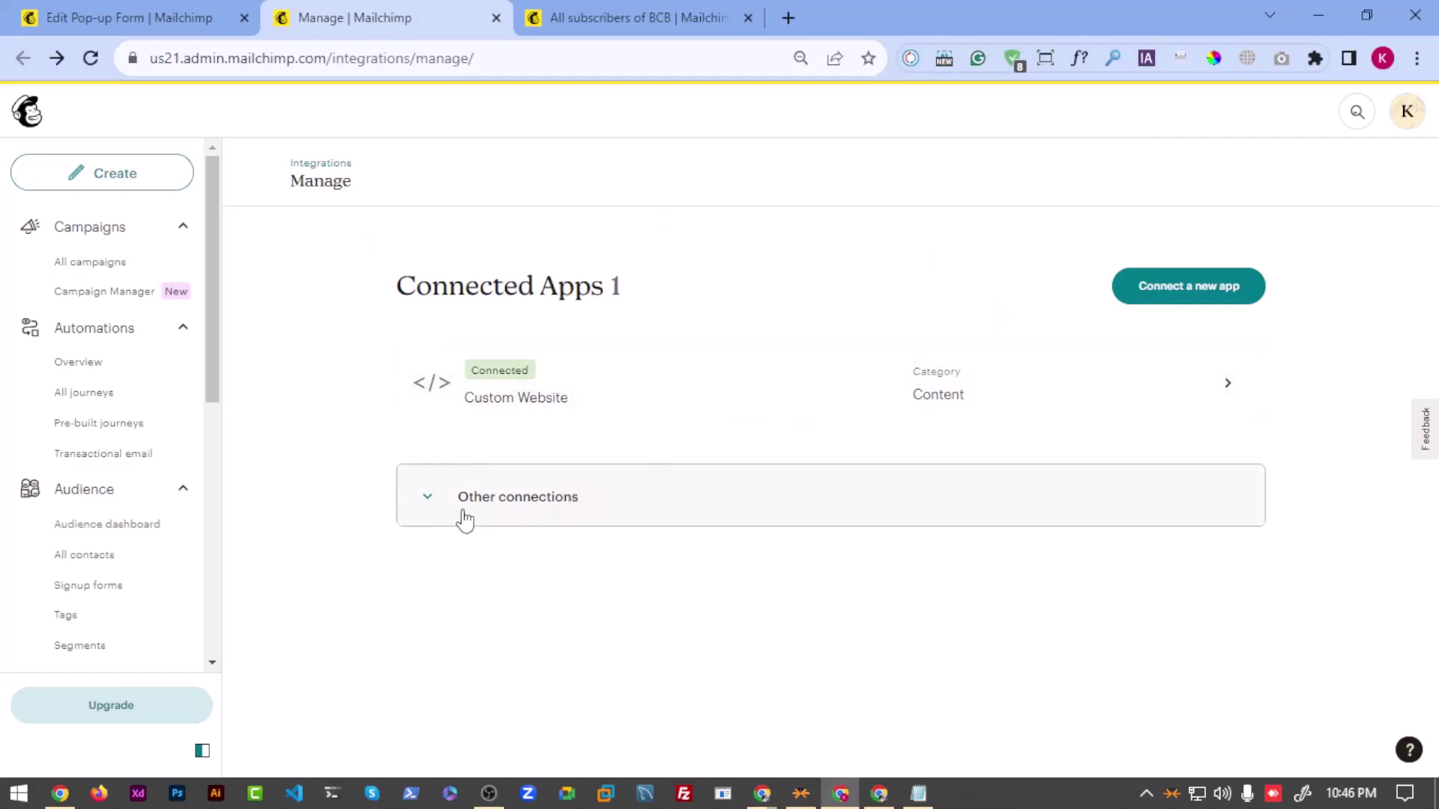
{"action": "left_click", "coordinate": [418, 496]}
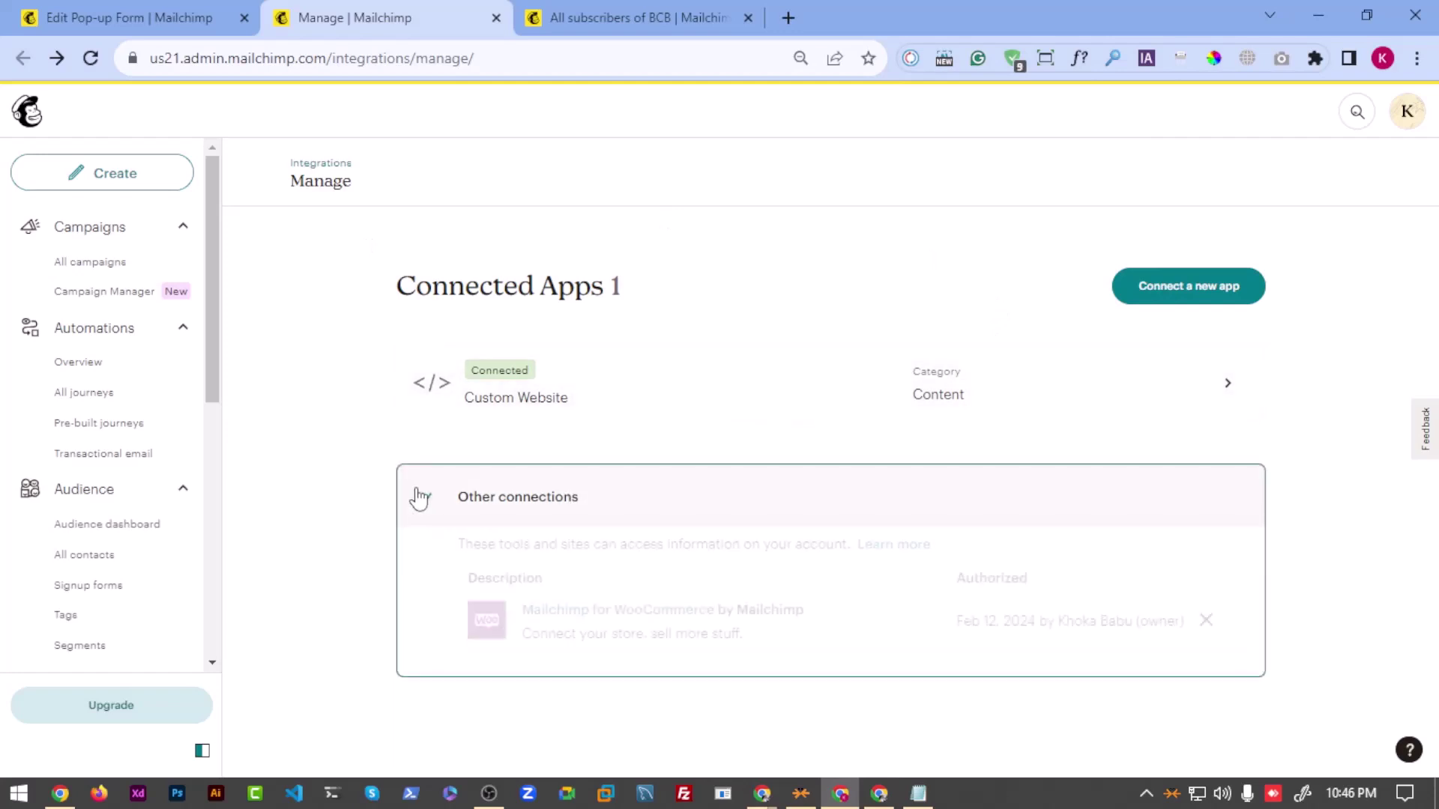
{"action": "left_click", "coordinate": [916, 796]}
{"action": "left_click_drag", "start_coordinate": [958, 302], "coordinate": [239, 246]}
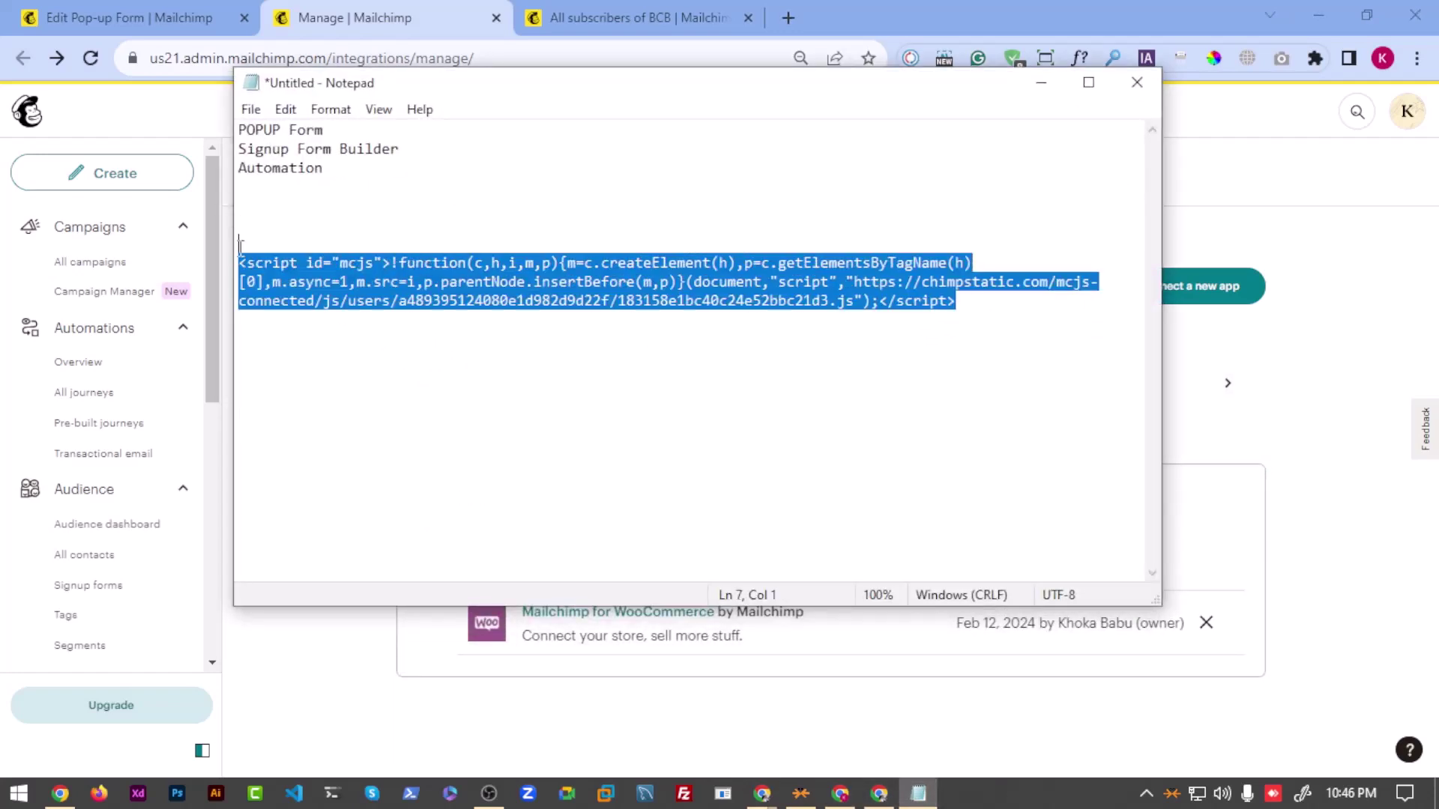
{"action": "left_click", "coordinate": [272, 270]}
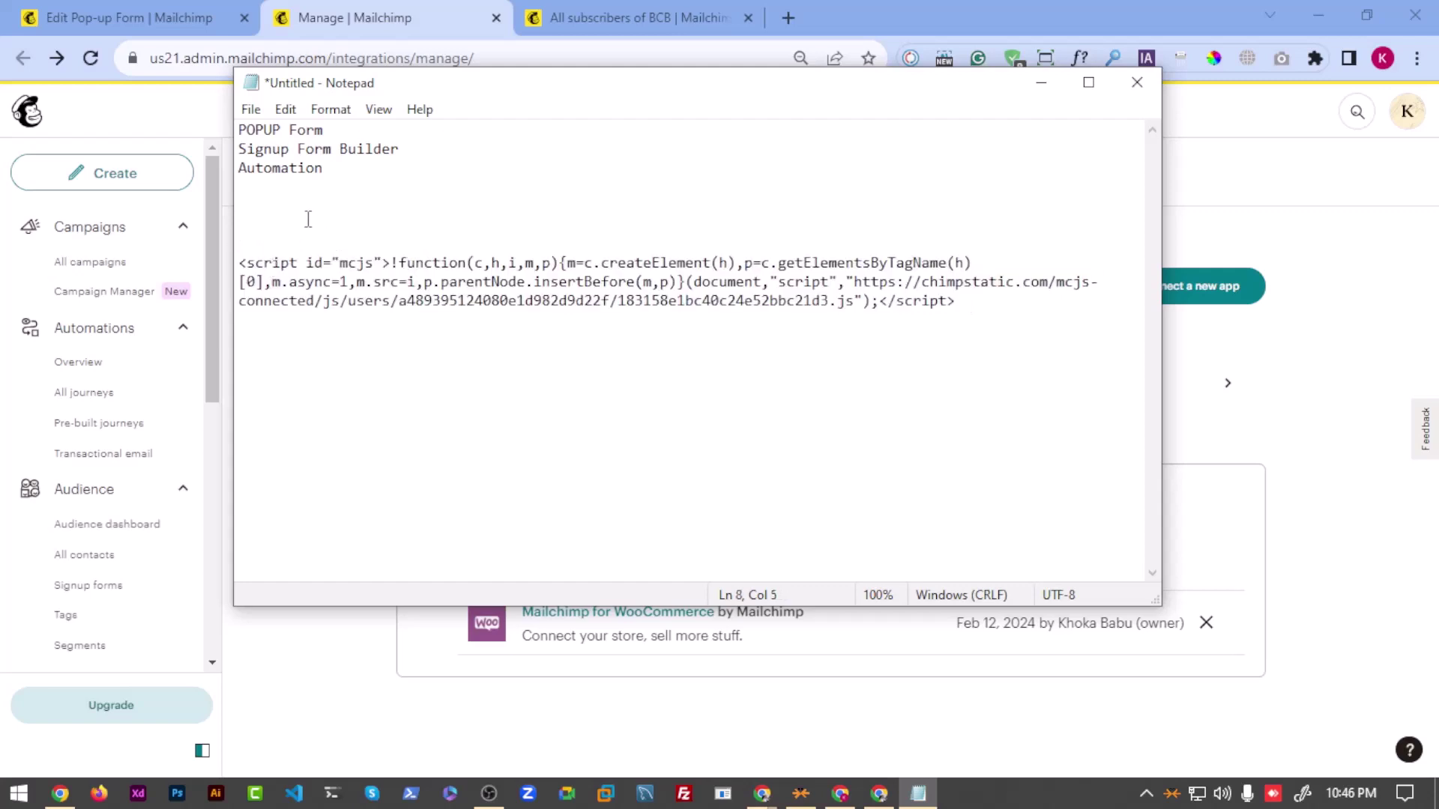
{"action": "left_click", "coordinate": [269, 229]}
{"action": "type", "text": "</head"}
{"action": "key", "text": "BackSpace"}
{"action": "key", "text": "BackSpace"}
{"action": "key", "text": "BackSpace"}
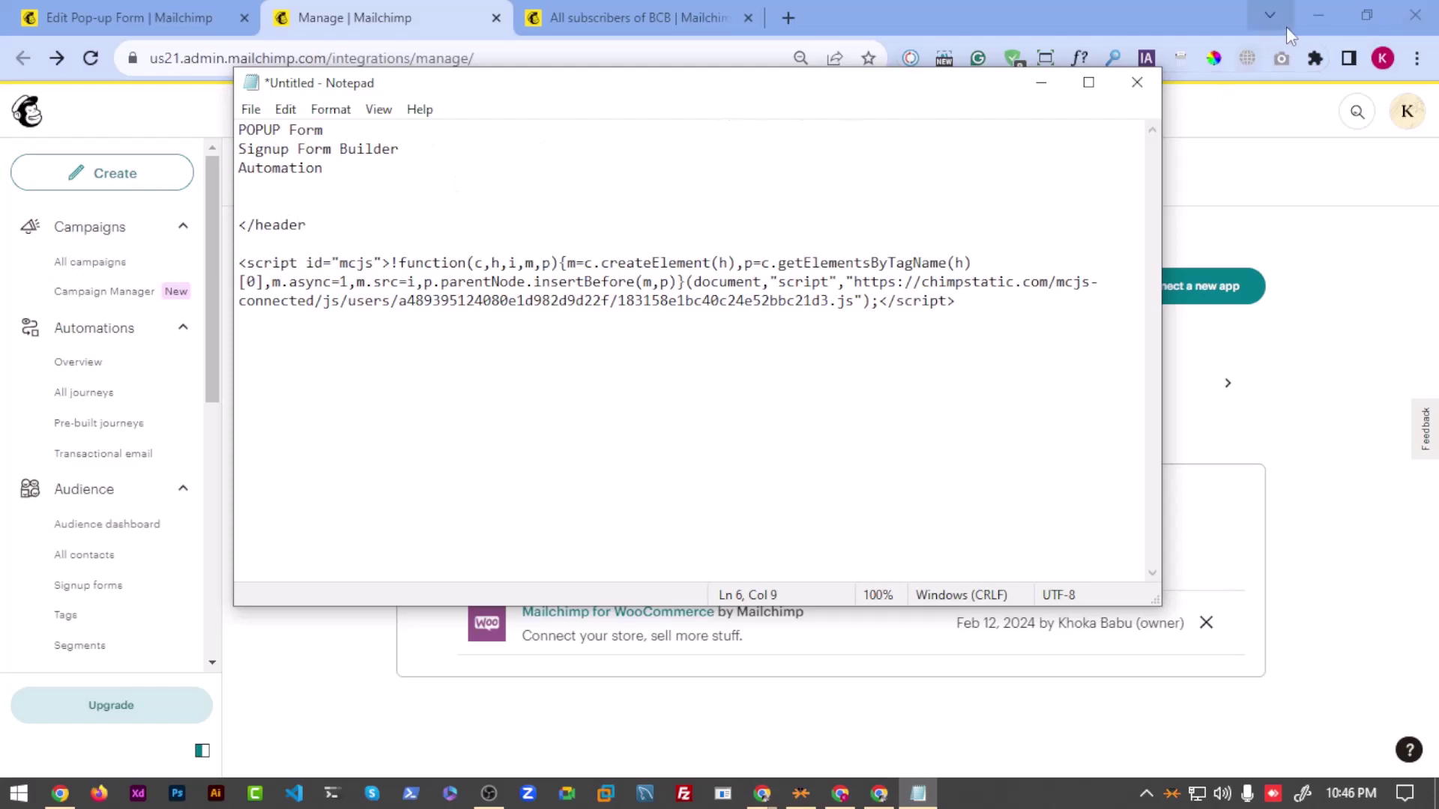
{"action": "left_click", "coordinate": [1319, 15]}
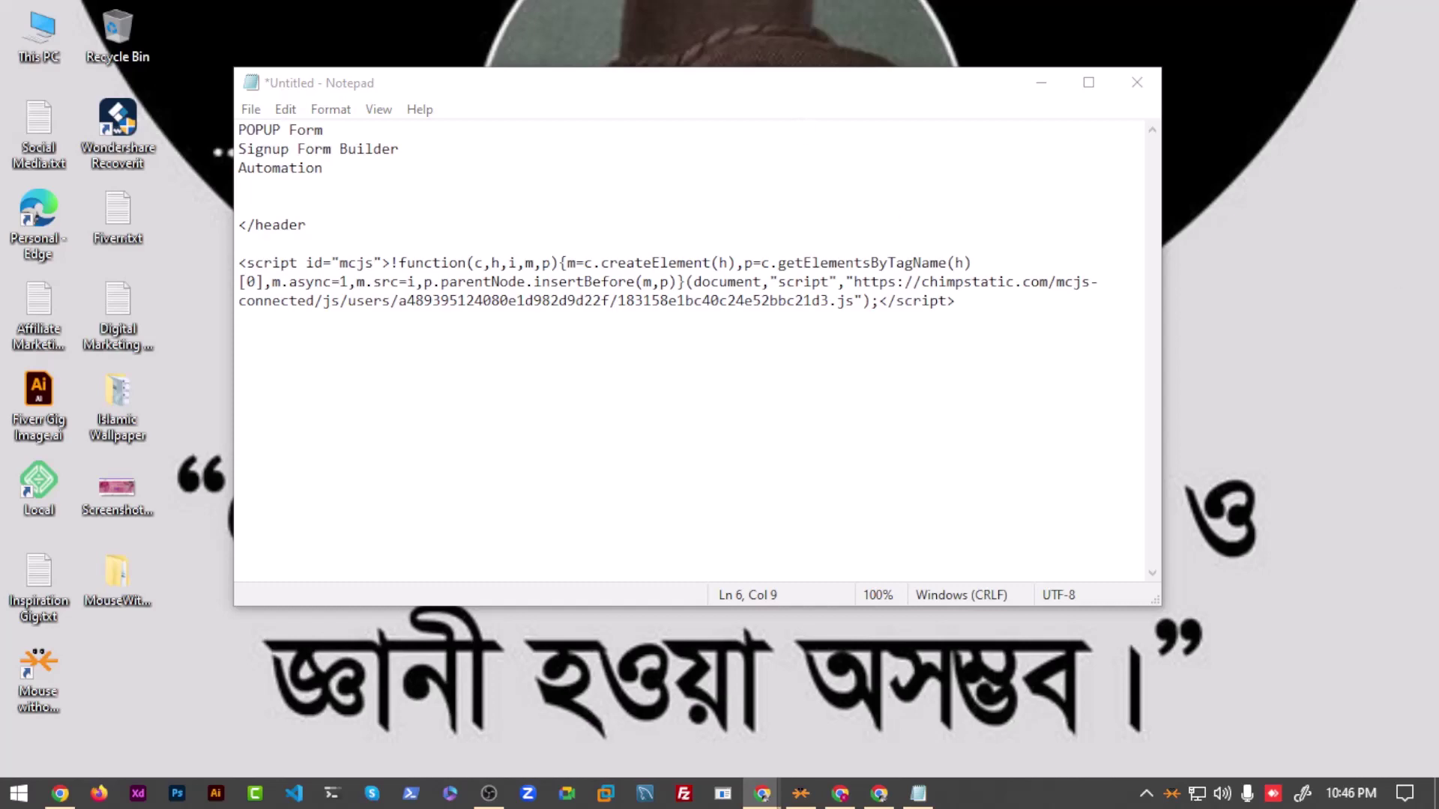
Step: Bring WordPress forward, then edit the </header note back toward header.php in Notepad
{"action": "key", "text": "alt+Tab"}
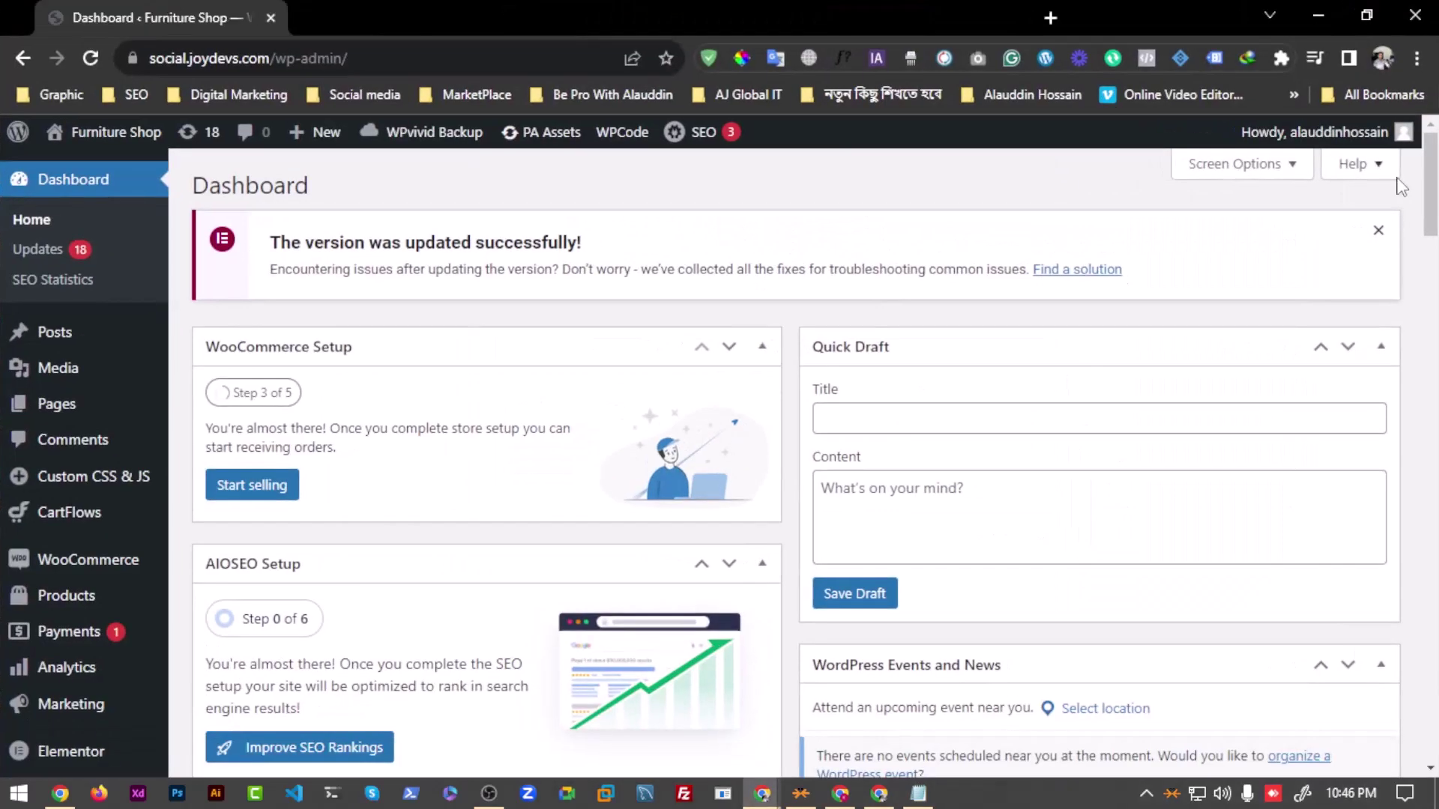
{"action": "scroll", "coordinate": [150, 569], "scroll_direction": "down", "scroll_amount": 4}
{"action": "scroll", "coordinate": [565, 553], "scroll_direction": "down", "scroll_amount": 3}
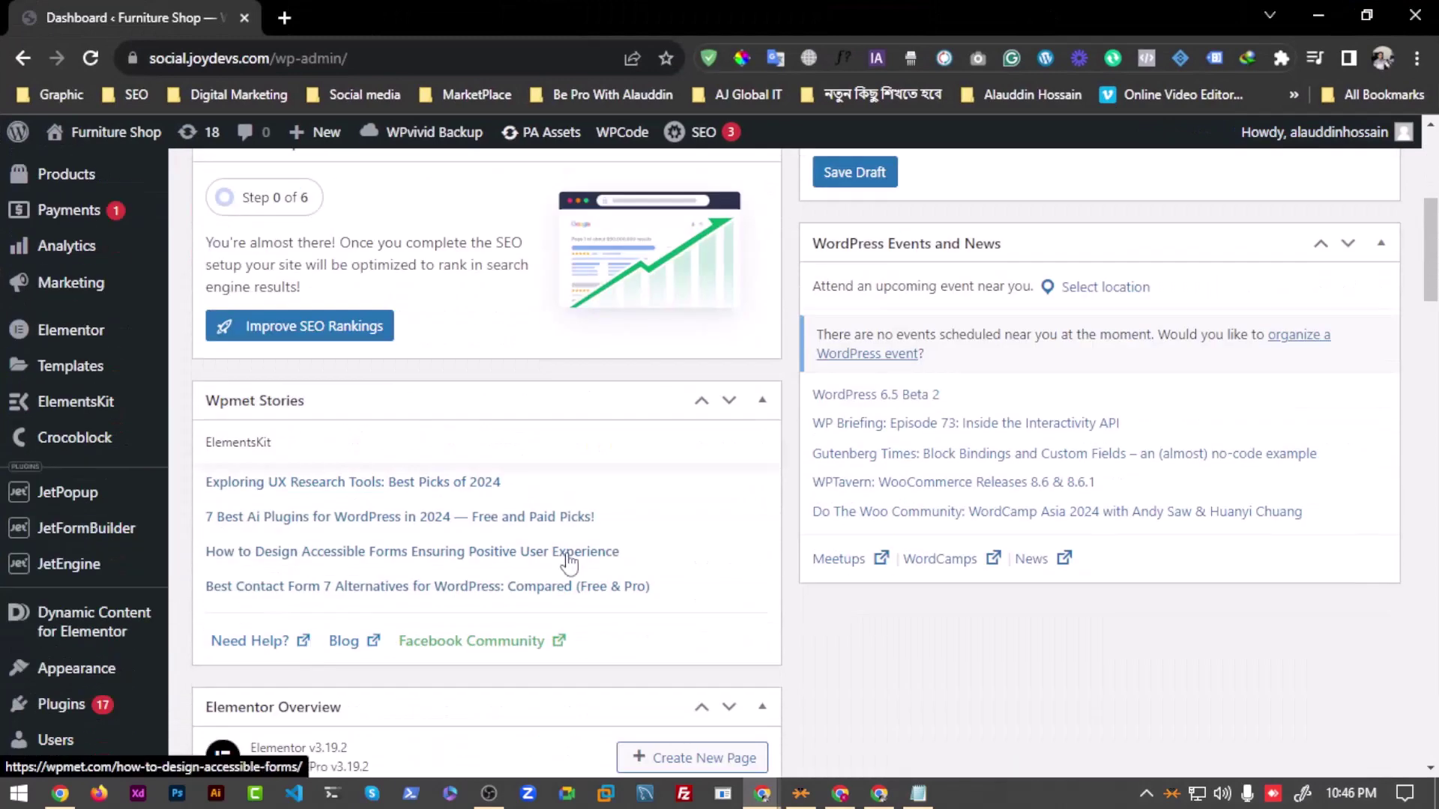
{"action": "left_click", "coordinate": [918, 793]}
{"action": "right_click", "coordinate": [918, 793]}
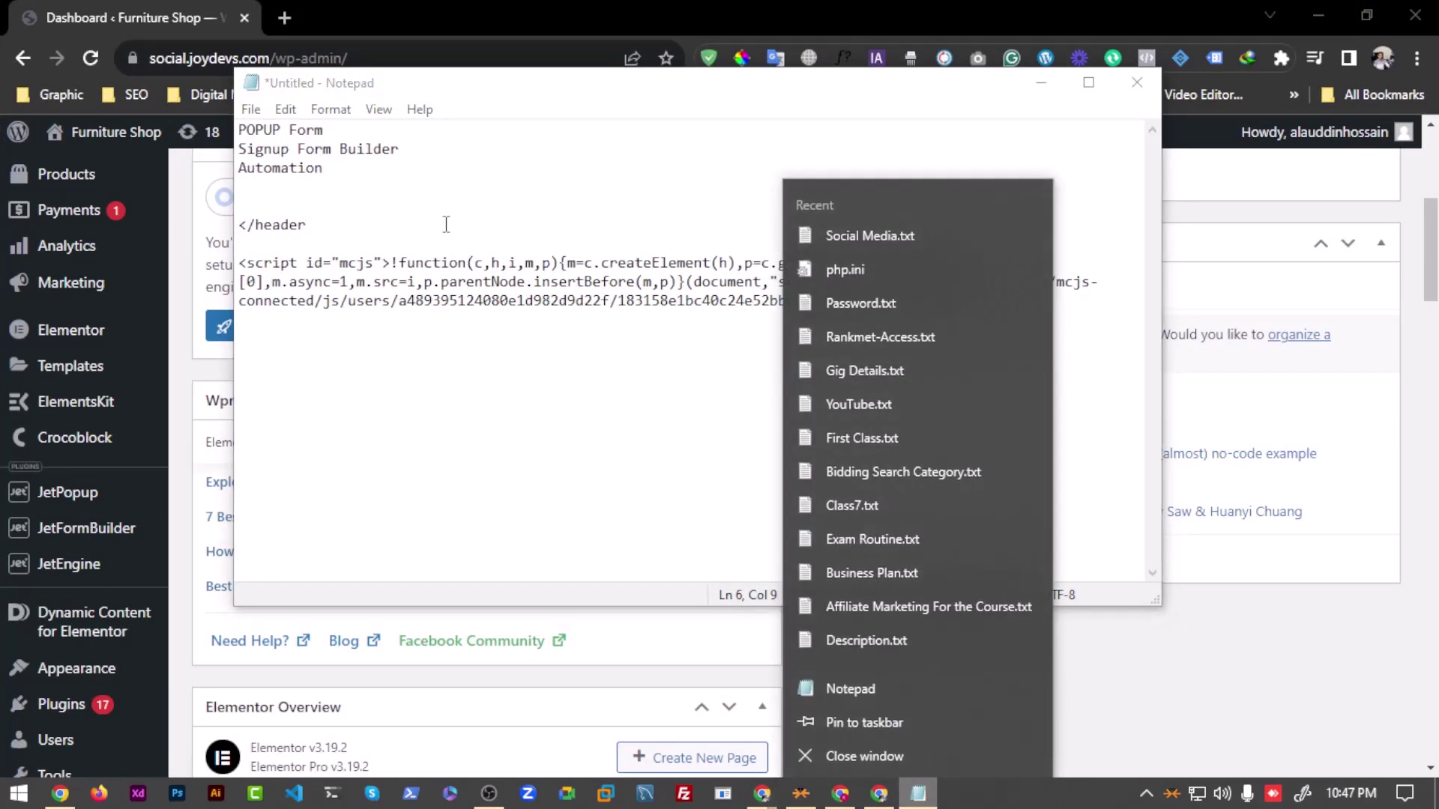
{"action": "left_click", "coordinate": [447, 225]}
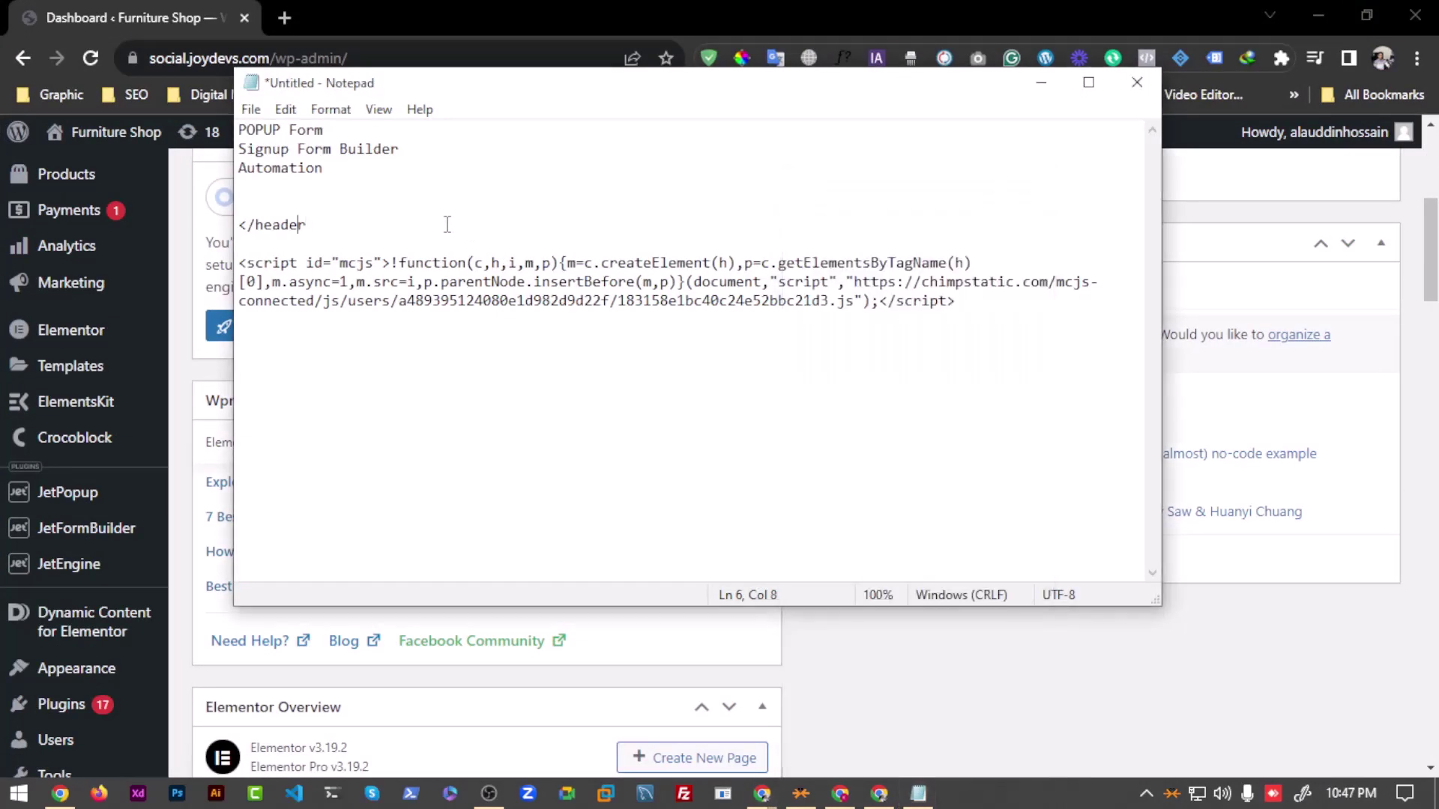
{"action": "key", "text": "BackSpace"}
{"action": "key", "text": "BackSpace"}
{"action": "type", "text": ".php"}
Step: Open the Theme File Editor from the Appearance menu in the WordPress admin sidebar
{"action": "left_click", "coordinate": [199, 315]}
{"action": "scroll", "coordinate": [73, 470], "scroll_direction": "down", "scroll_amount": 2}
{"action": "scroll", "coordinate": [73, 471], "scroll_direction": "down", "scroll_amount": 3}
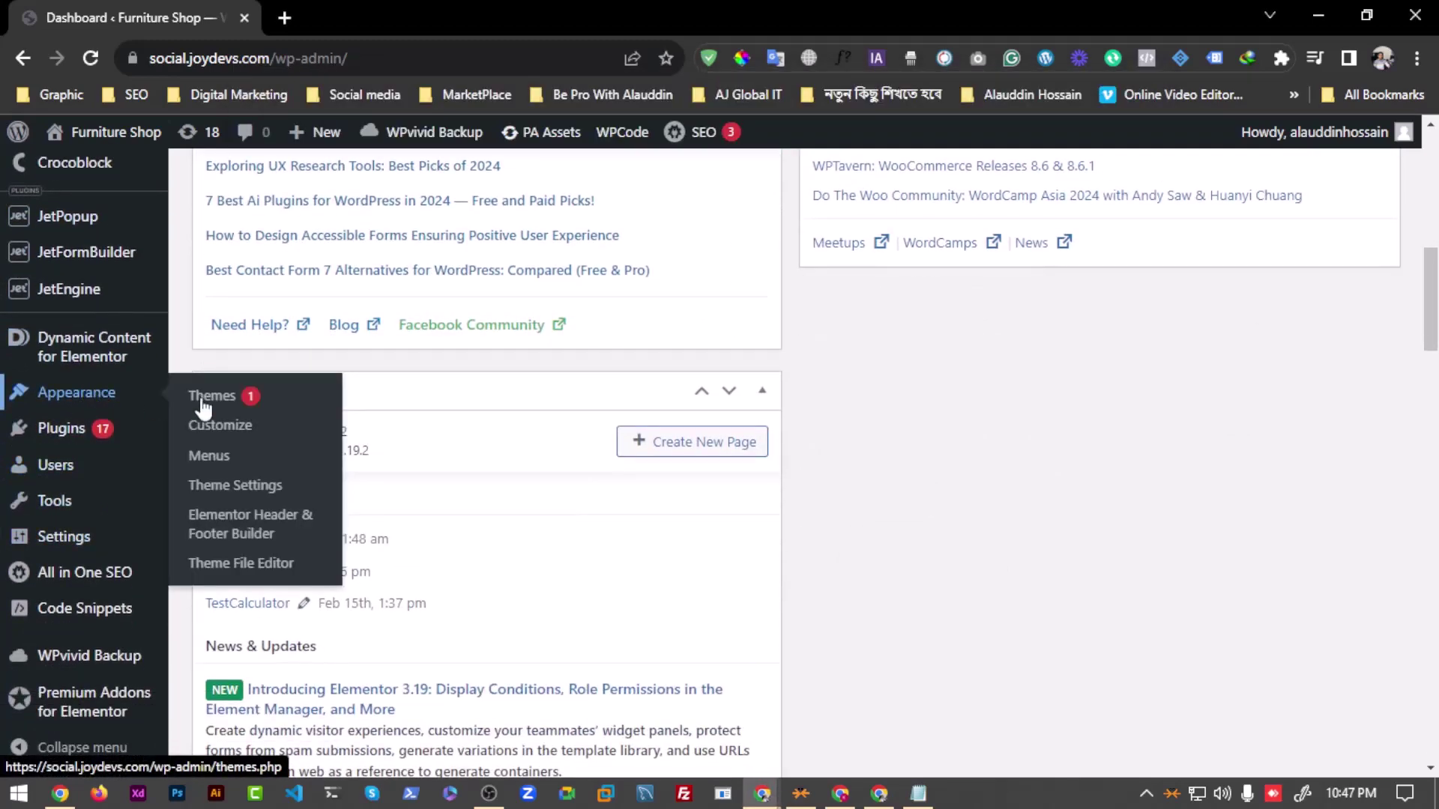
{"action": "mouse_move", "coordinate": [96, 438]}
{"action": "mouse_move", "coordinate": [97, 398]}
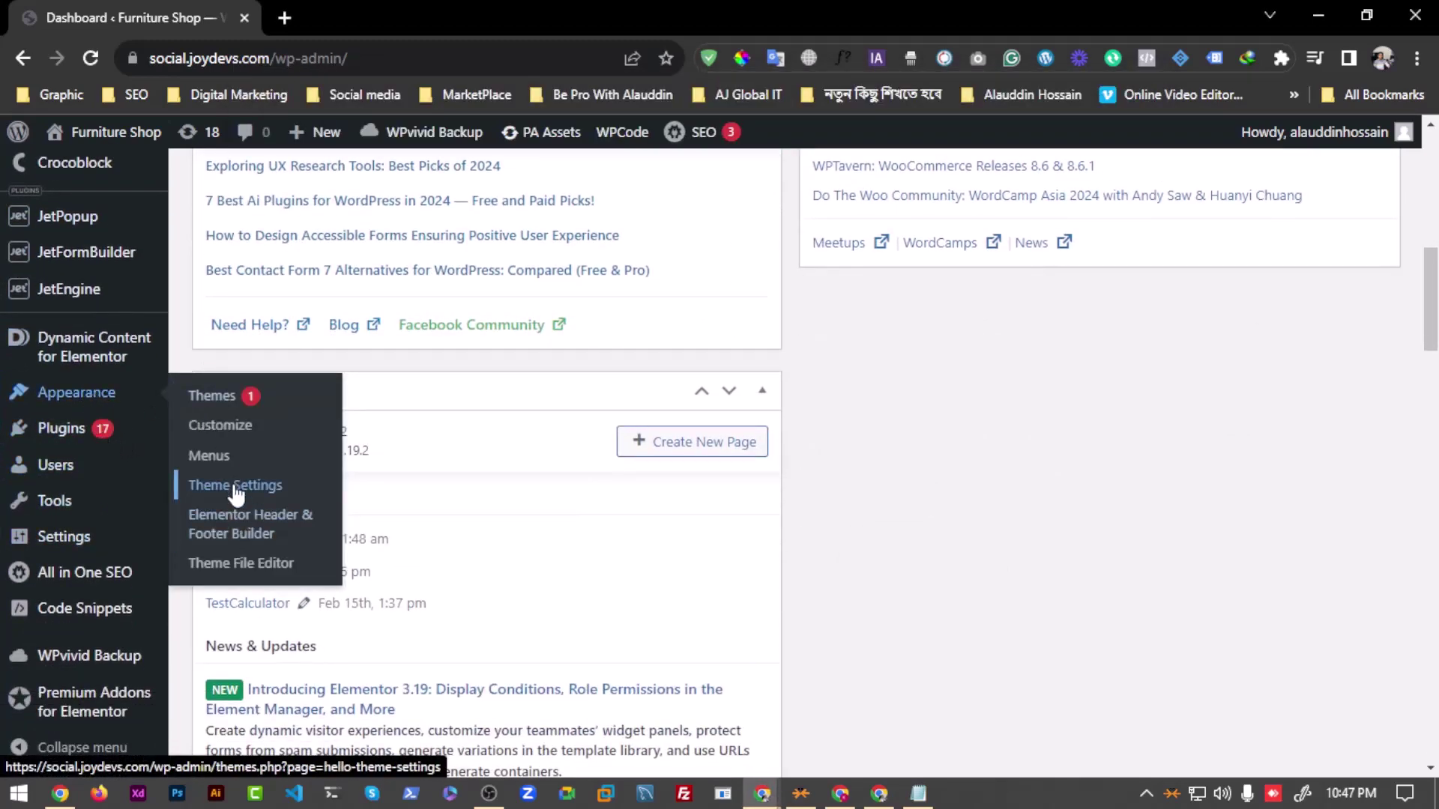
{"action": "left_click", "coordinate": [238, 577]}
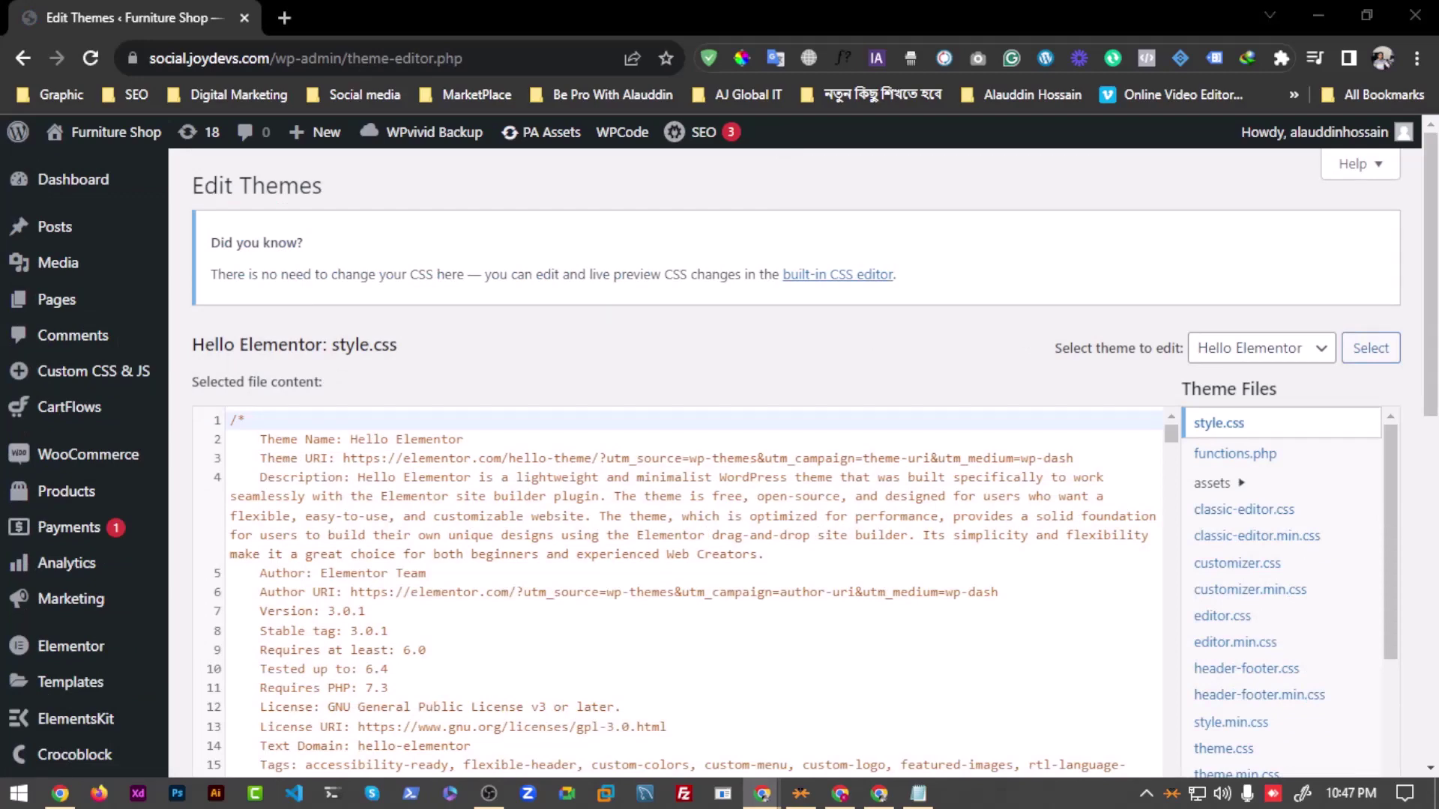
Step: Open Hello Elementor's header.php from the Theme Files list
{"action": "scroll", "coordinate": [1175, 487], "scroll_direction": "down", "scroll_amount": 3}
{"action": "scroll", "coordinate": [1229, 510], "scroll_direction": "down", "scroll_amount": 3}
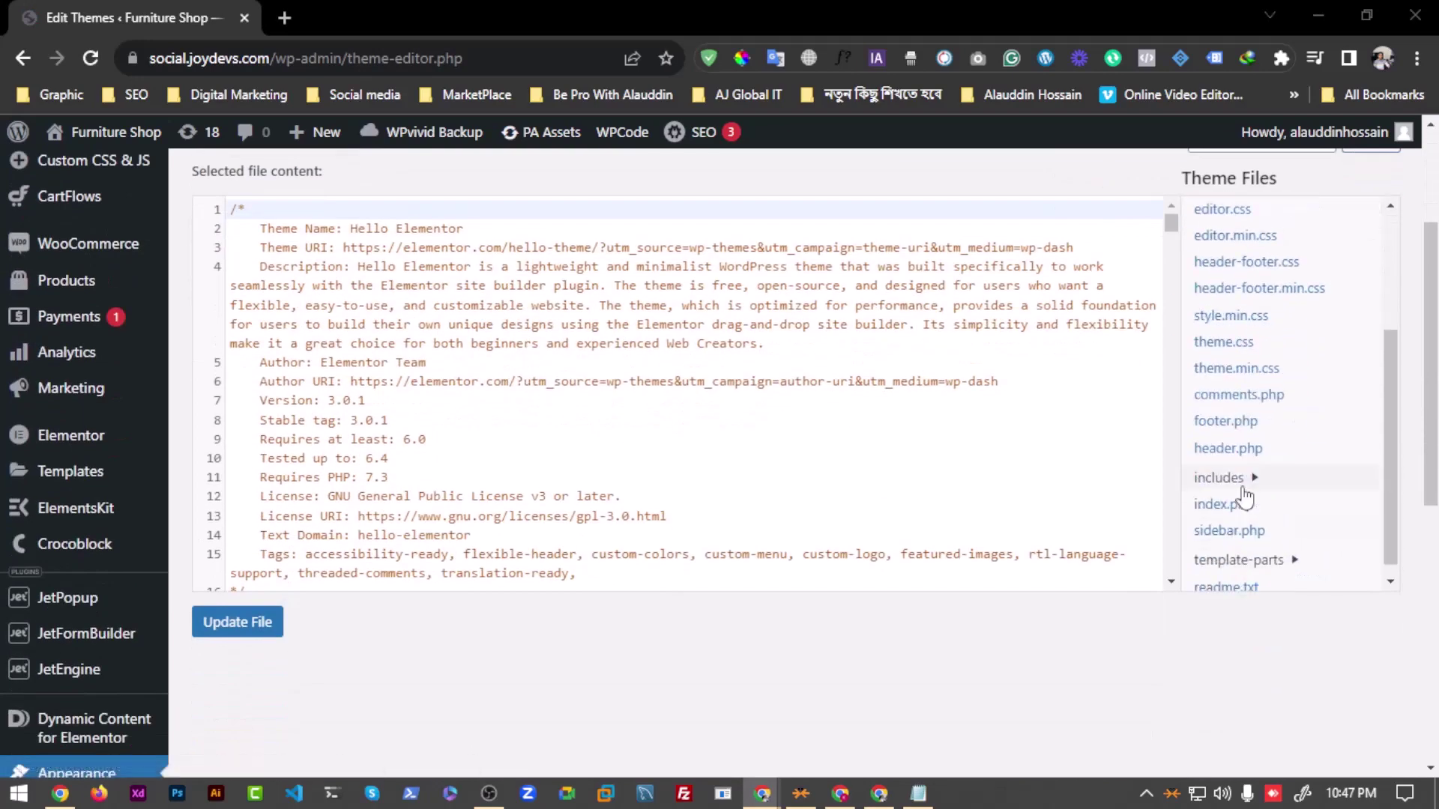
{"action": "left_click", "coordinate": [1235, 445]}
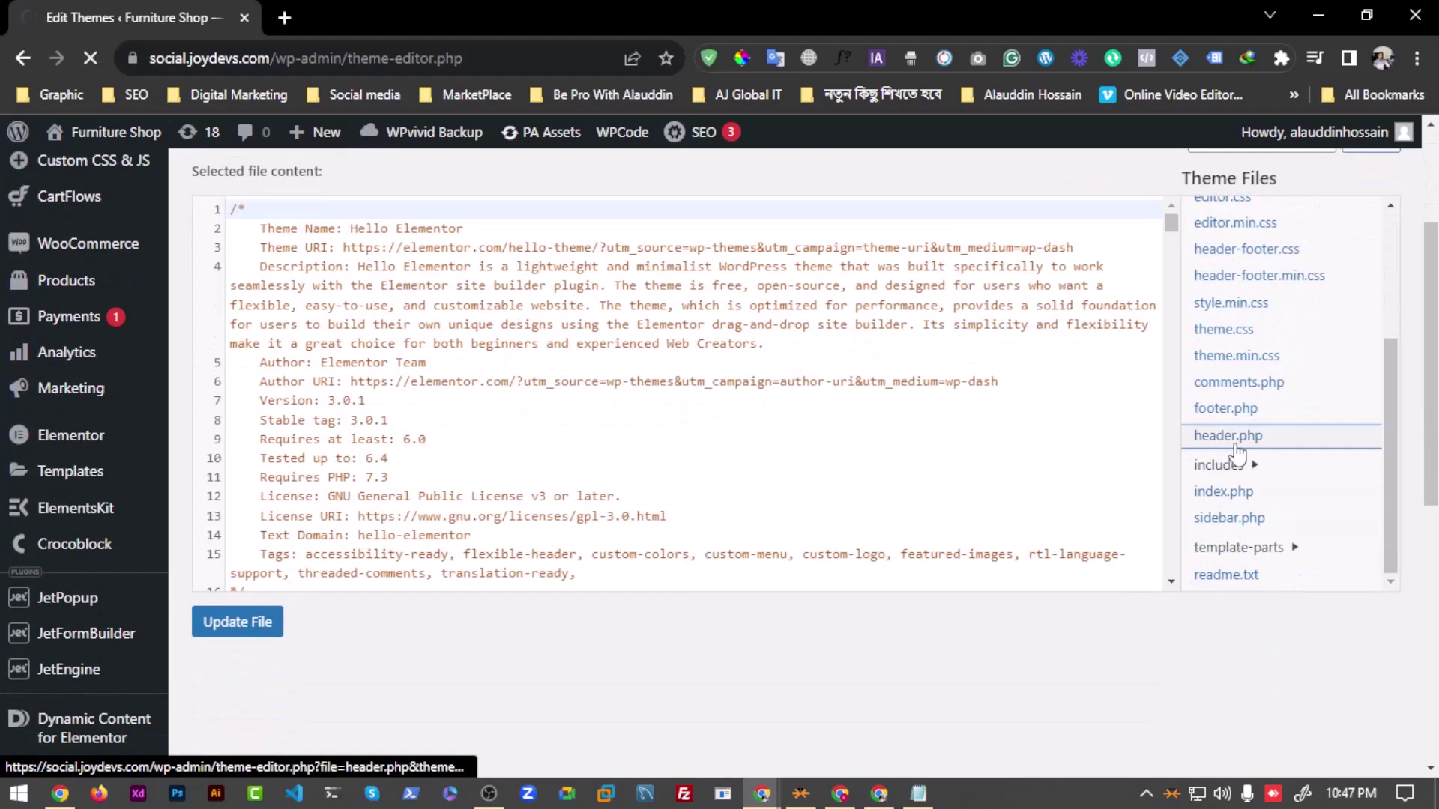
{"action": "scroll", "coordinate": [446, 466], "scroll_direction": "down", "scroll_amount": 4}
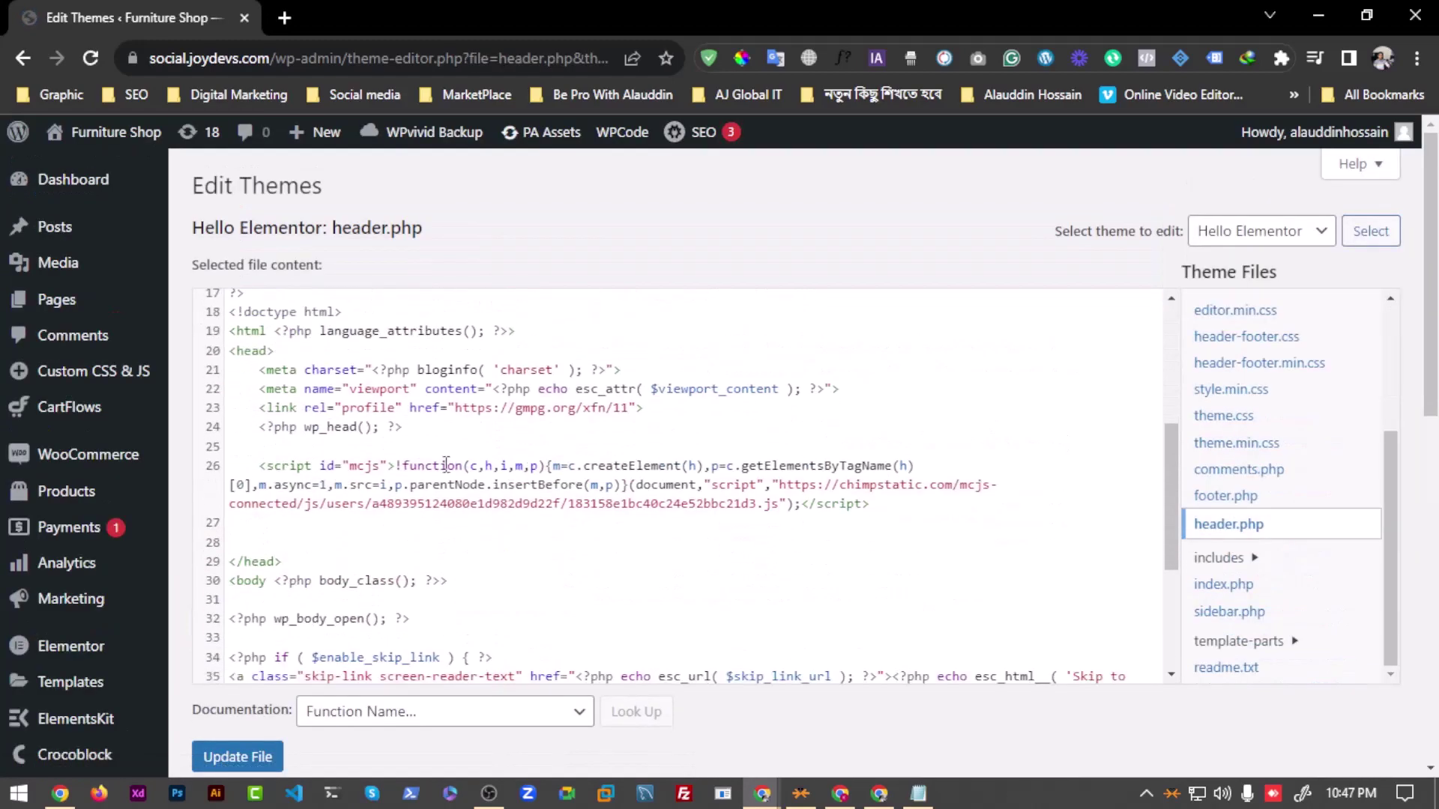
{"action": "scroll", "coordinate": [446, 465], "scroll_direction": "down", "scroll_amount": 3}
{"action": "scroll", "coordinate": [277, 528], "scroll_direction": "up", "scroll_amount": 3}
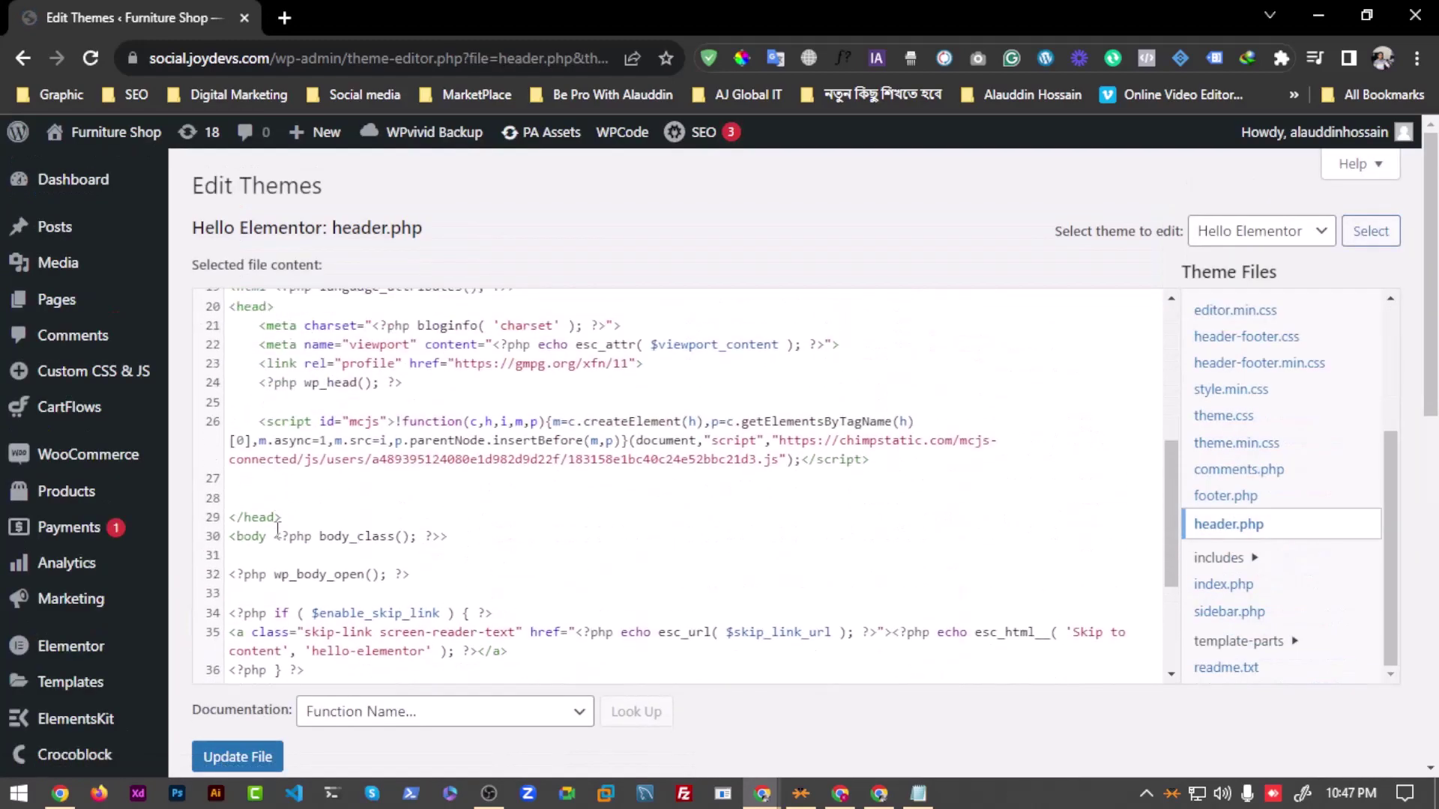
Step: Locate the closing </head> tag on line 29 and place the caret right after it
{"action": "triple_click", "coordinate": [284, 519]}
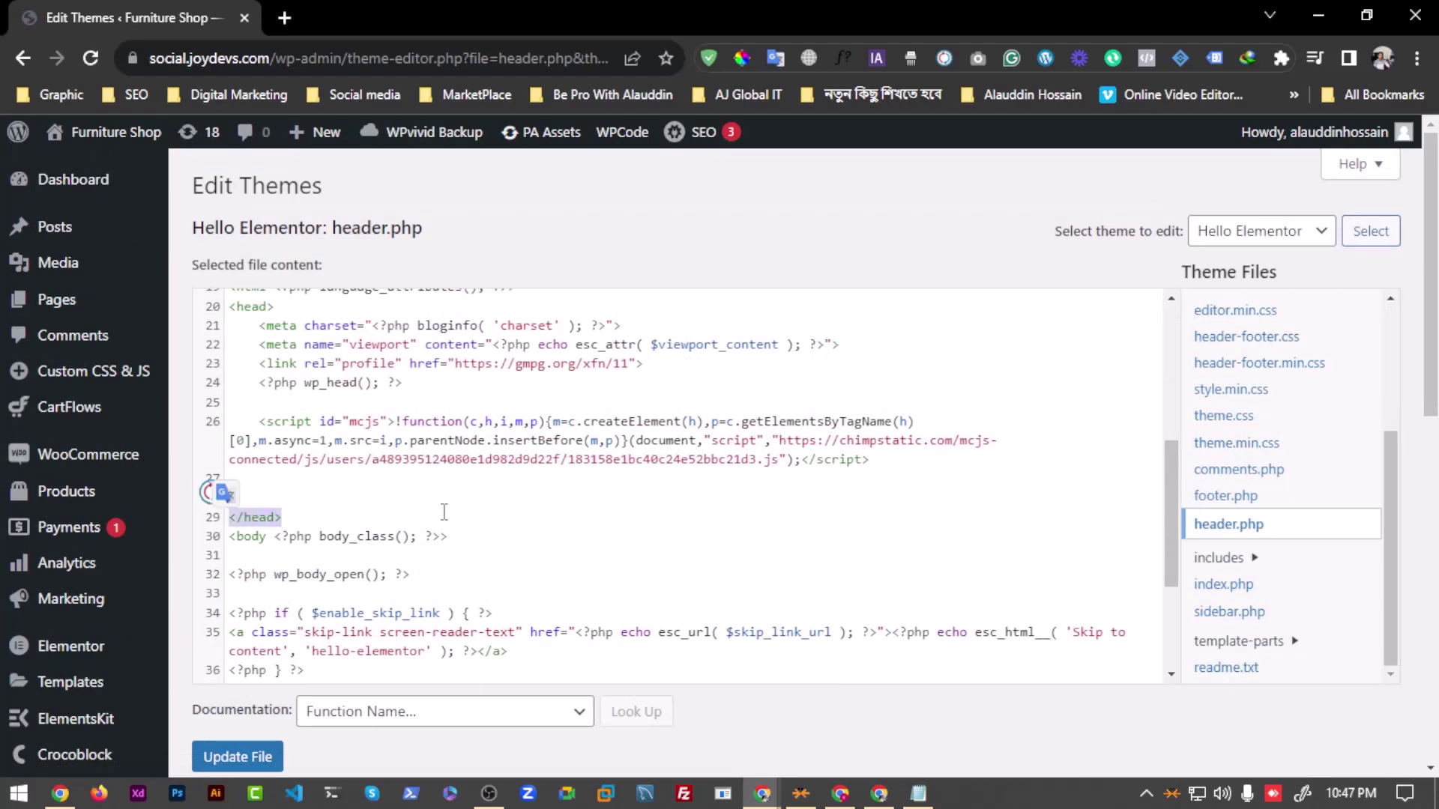
{"action": "scroll", "coordinate": [423, 496], "scroll_direction": "up", "scroll_amount": 5}
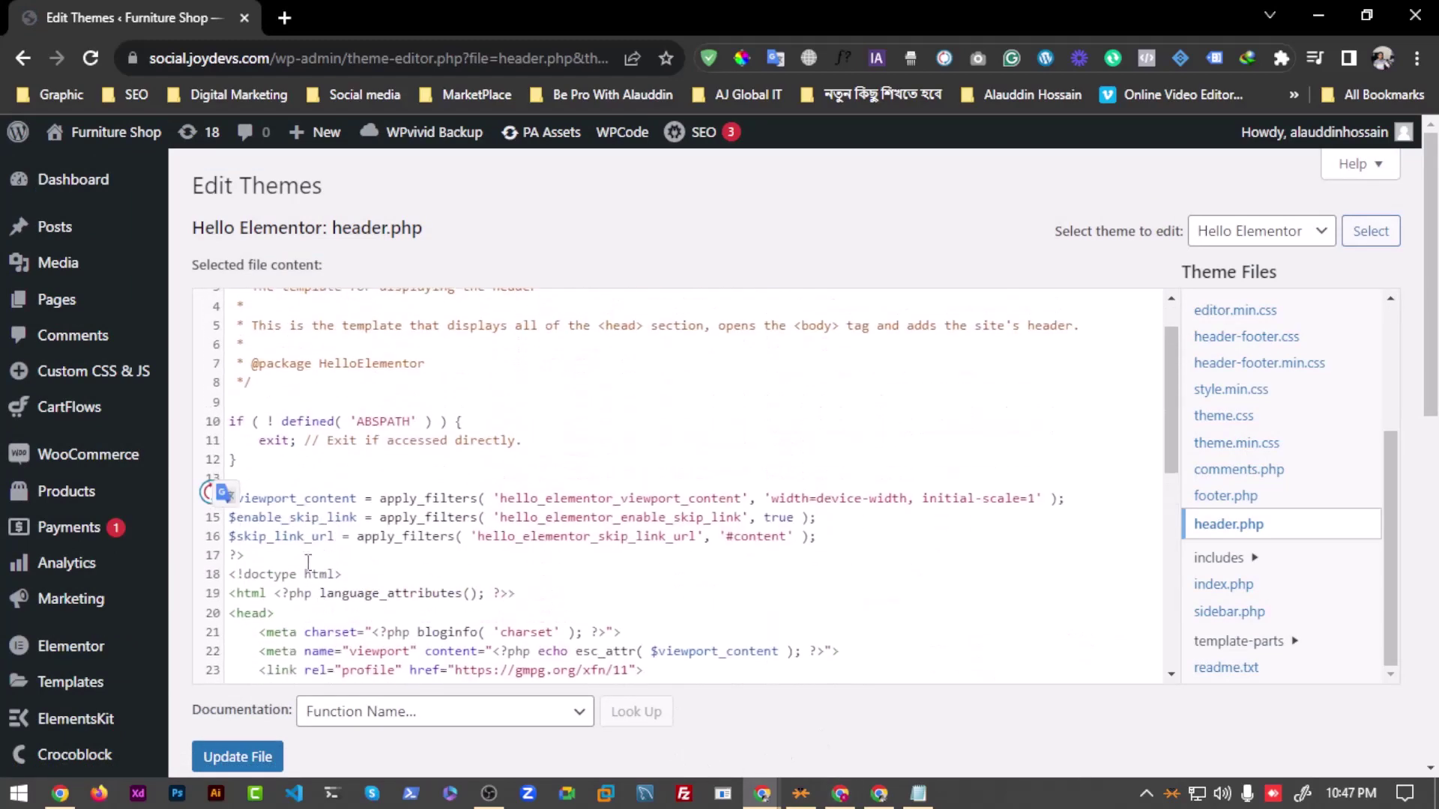
{"action": "left_click", "coordinate": [239, 320]}
{"action": "scroll", "coordinate": [296, 447], "scroll_direction": "down", "scroll_amount": 5}
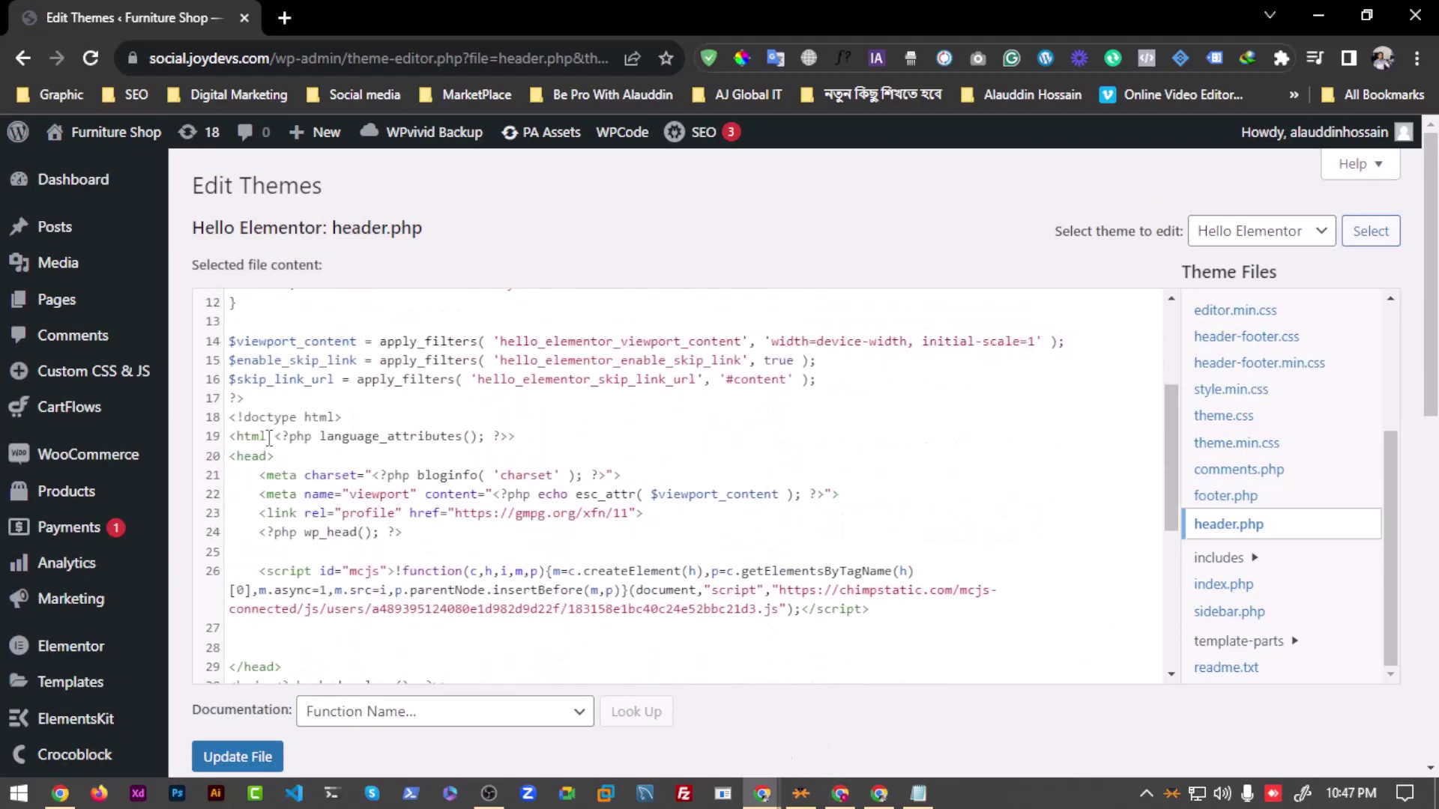
{"action": "scroll", "coordinate": [290, 548], "scroll_direction": "down", "scroll_amount": 3}
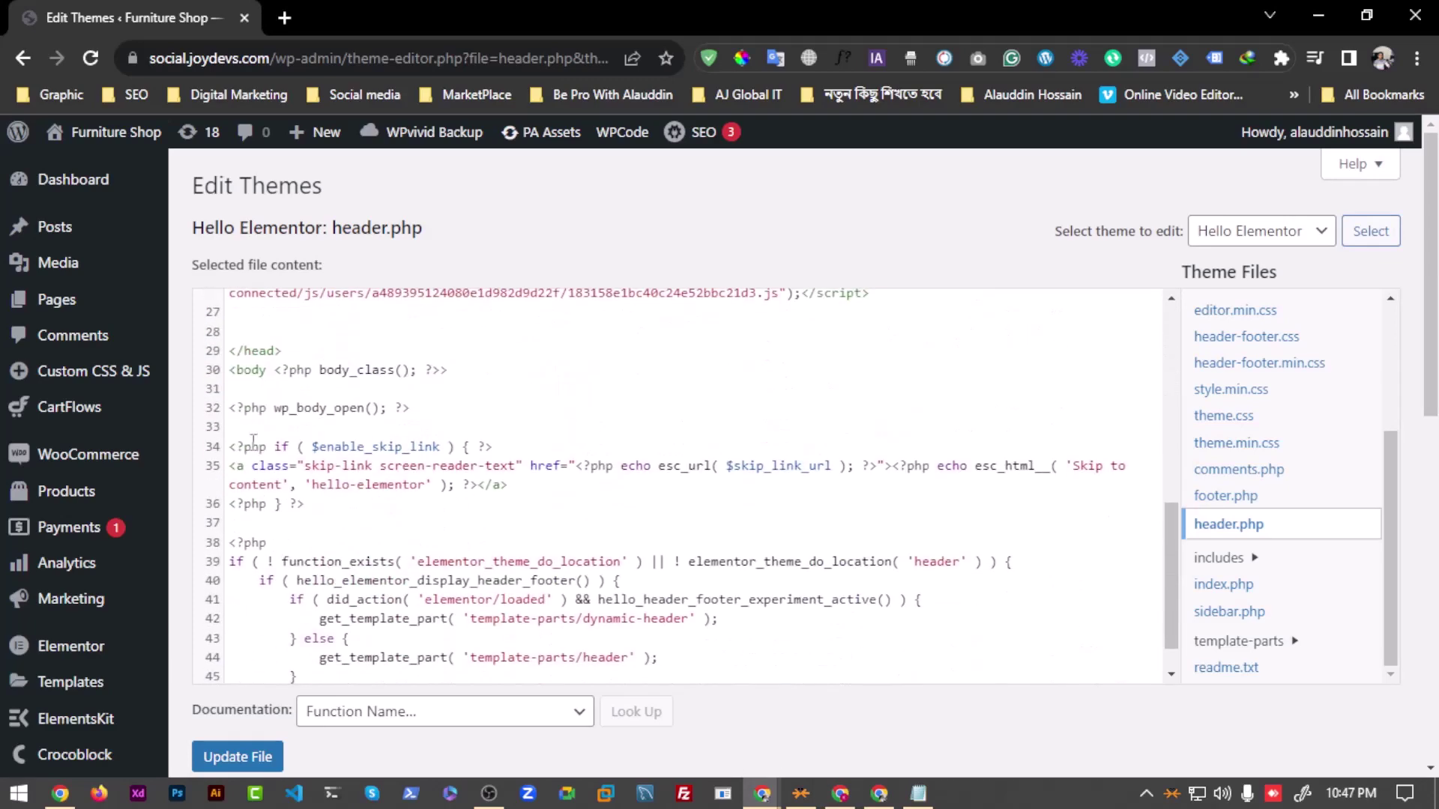
{"action": "left_click_drag", "start_coordinate": [285, 350], "coordinate": [227, 350]}
{"action": "key", "text": "ctrl+c"}
{"action": "left_click", "coordinate": [397, 343]}
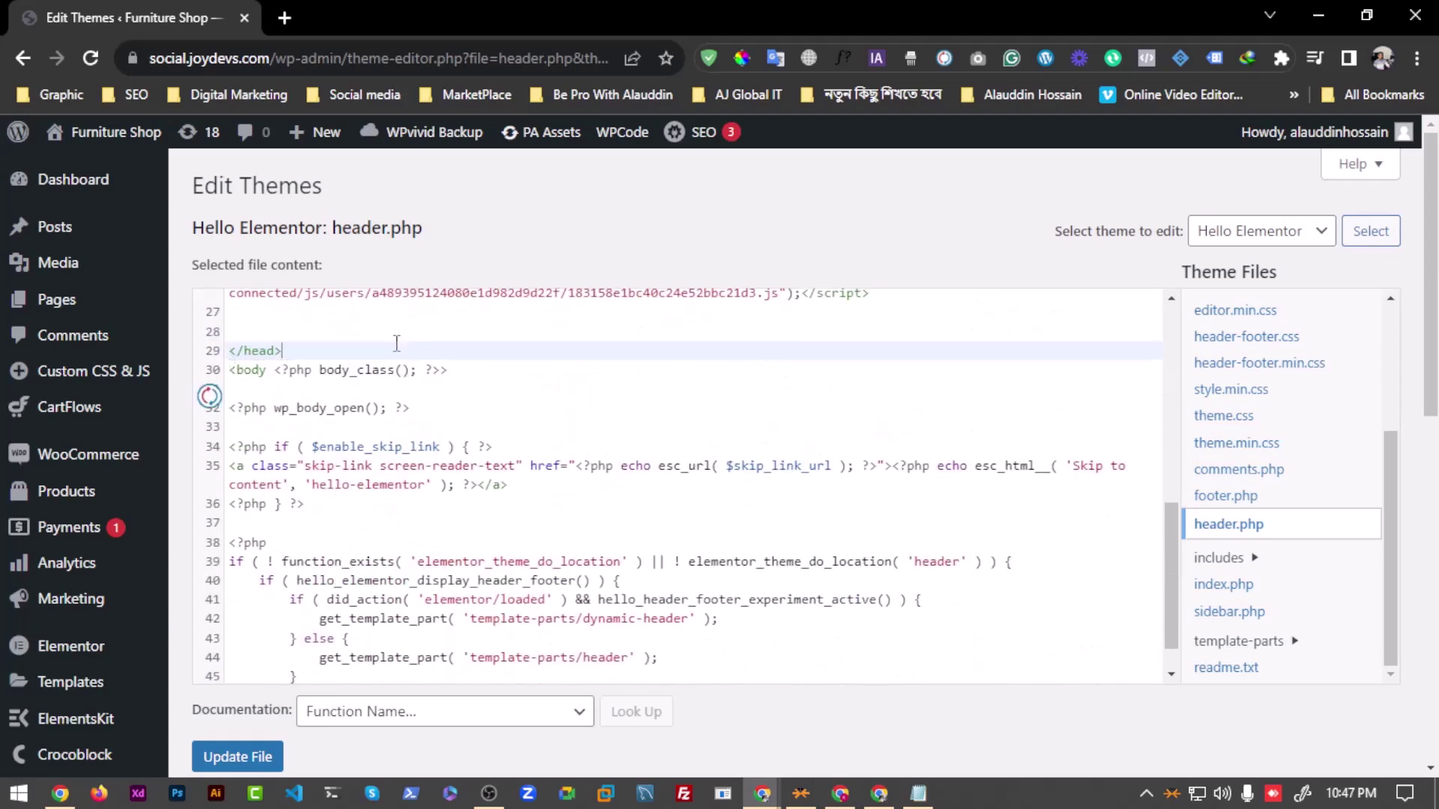
{"action": "left_click", "coordinate": [919, 793]}
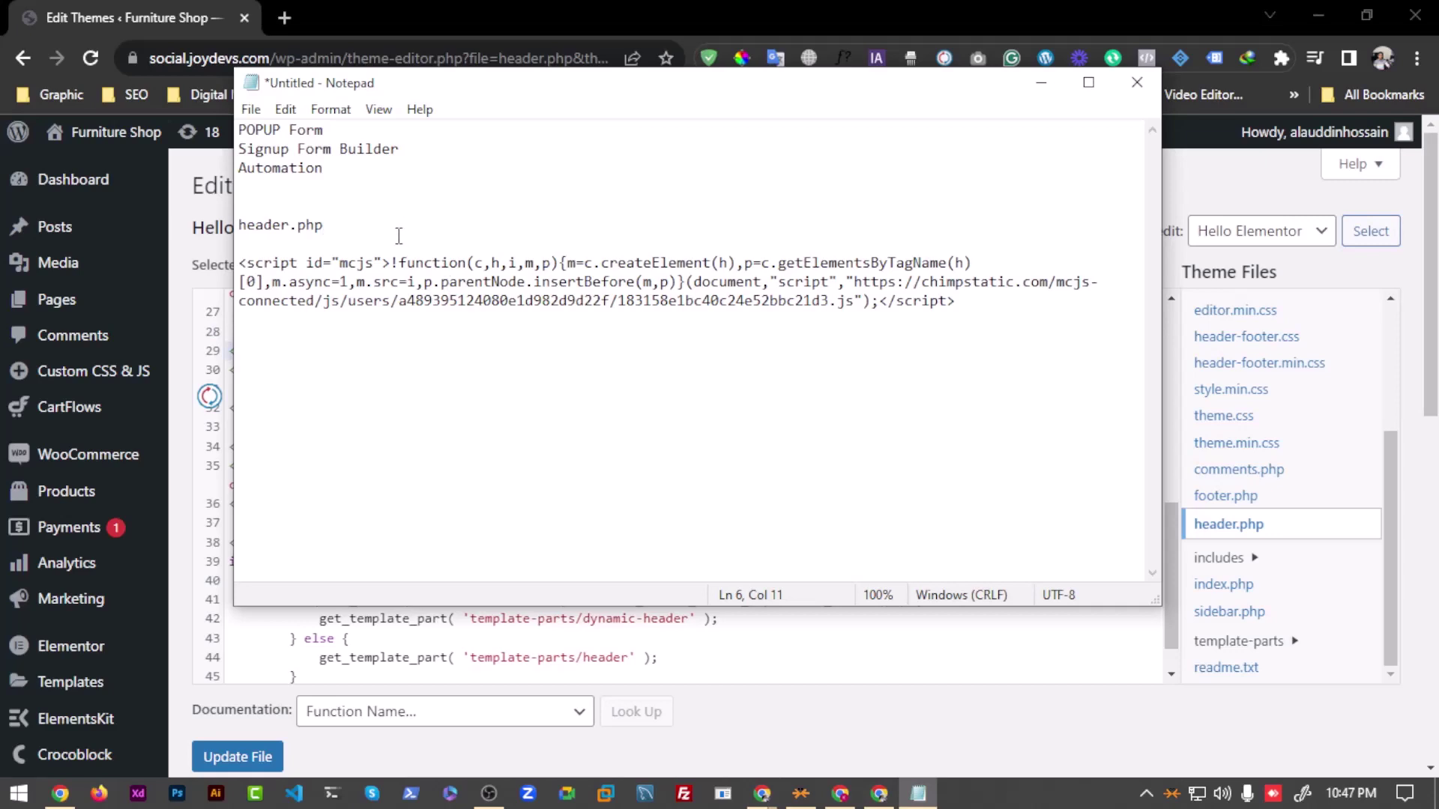
Step: Paste a closing </head> tag into the notes and tidy the blank lines around it
{"action": "key", "text": "Return"}
{"action": "key", "text": "Return"}
{"action": "key", "text": "ctrl+v"}
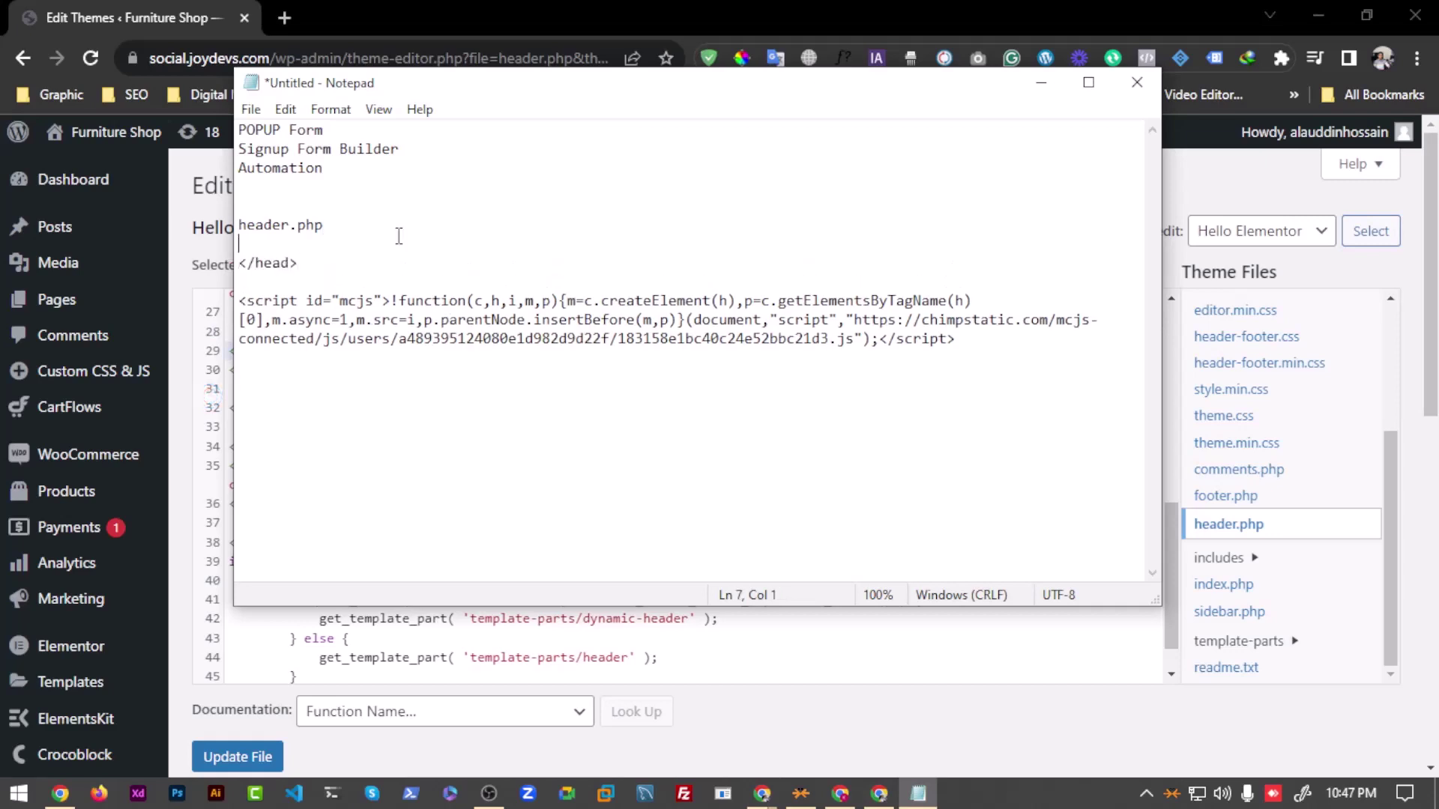
{"action": "key", "text": "Return"}
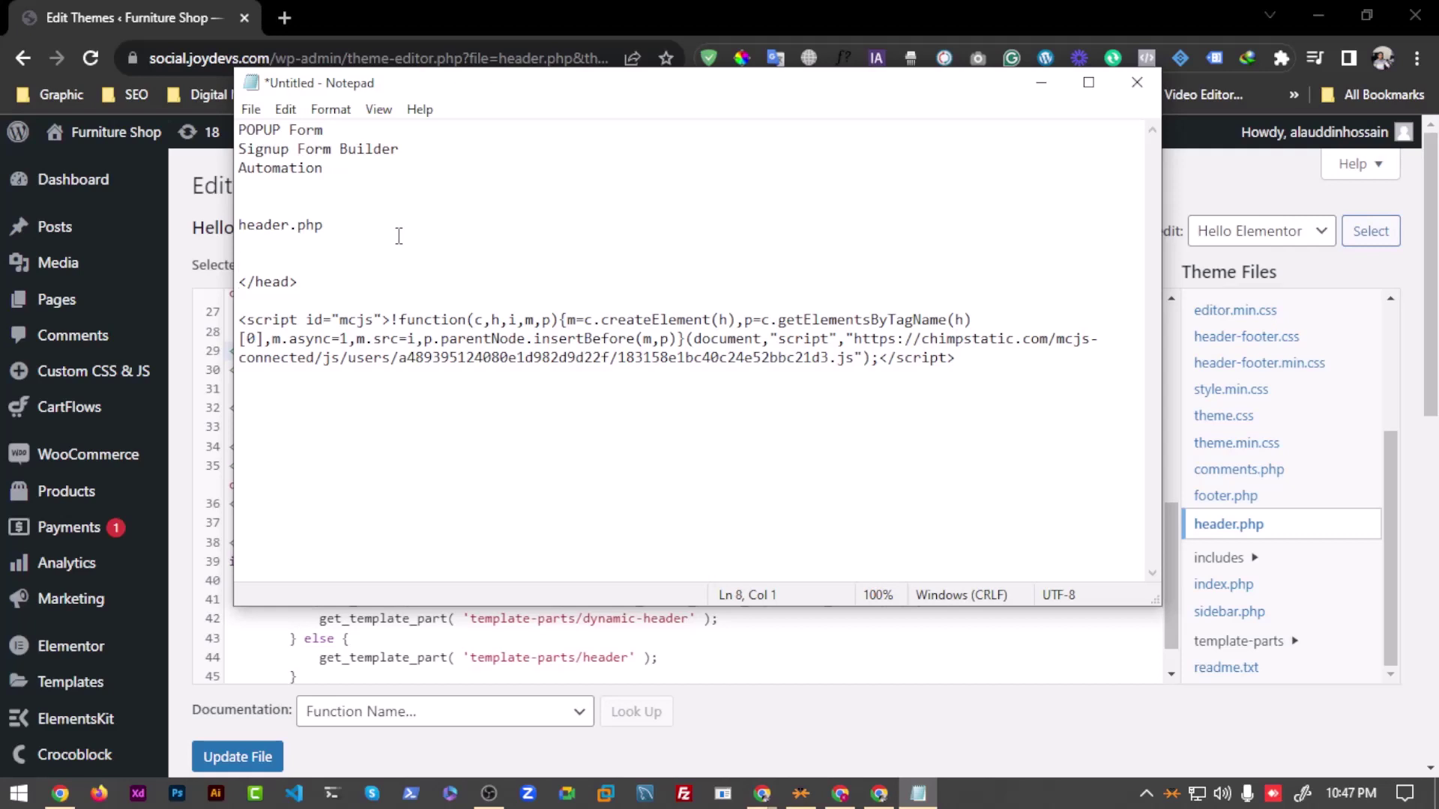
{"action": "key", "text": "shift+Right"}
{"action": "key", "text": "shift+Right"}
{"action": "key", "text": "shift+Right"}
{"action": "key", "text": "shift+Right"}
{"action": "key", "text": "shift+Right"}
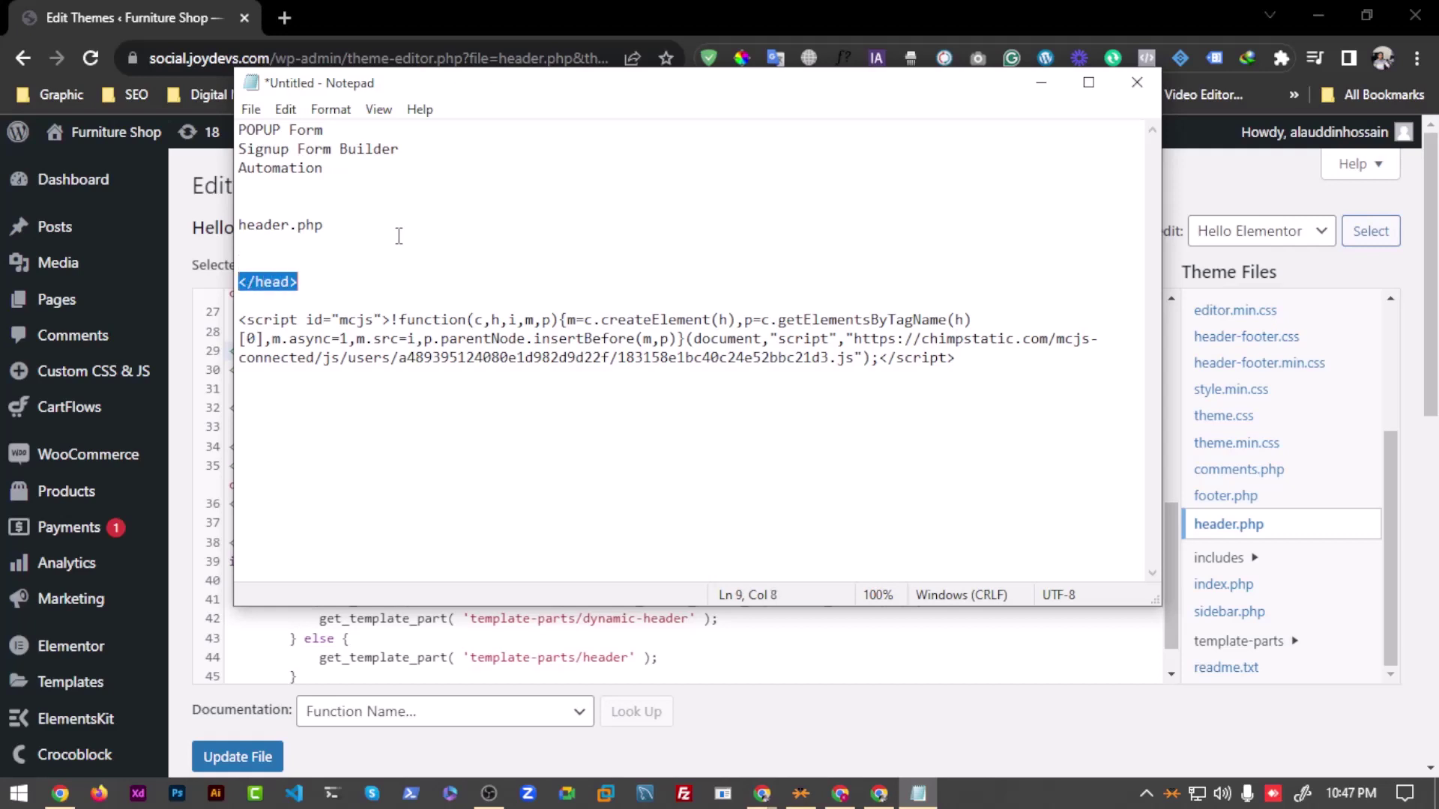
{"action": "key", "text": "Left"}
{"action": "key", "text": "Down"}
{"action": "key", "text": "Up"}
{"action": "key", "text": "shift+Right"}
{"action": "key", "text": "shift+Right"}
{"action": "key", "text": "shift+Right"}
{"action": "key", "text": "shift+Right"}
{"action": "key", "text": "shift+Right"}
{"action": "key", "text": "shift+Right"}
{"action": "key", "text": "shift+Right"}
{"action": "key", "text": "Up"}
{"action": "key", "text": "Up"}
{"action": "key", "text": "Delete"}
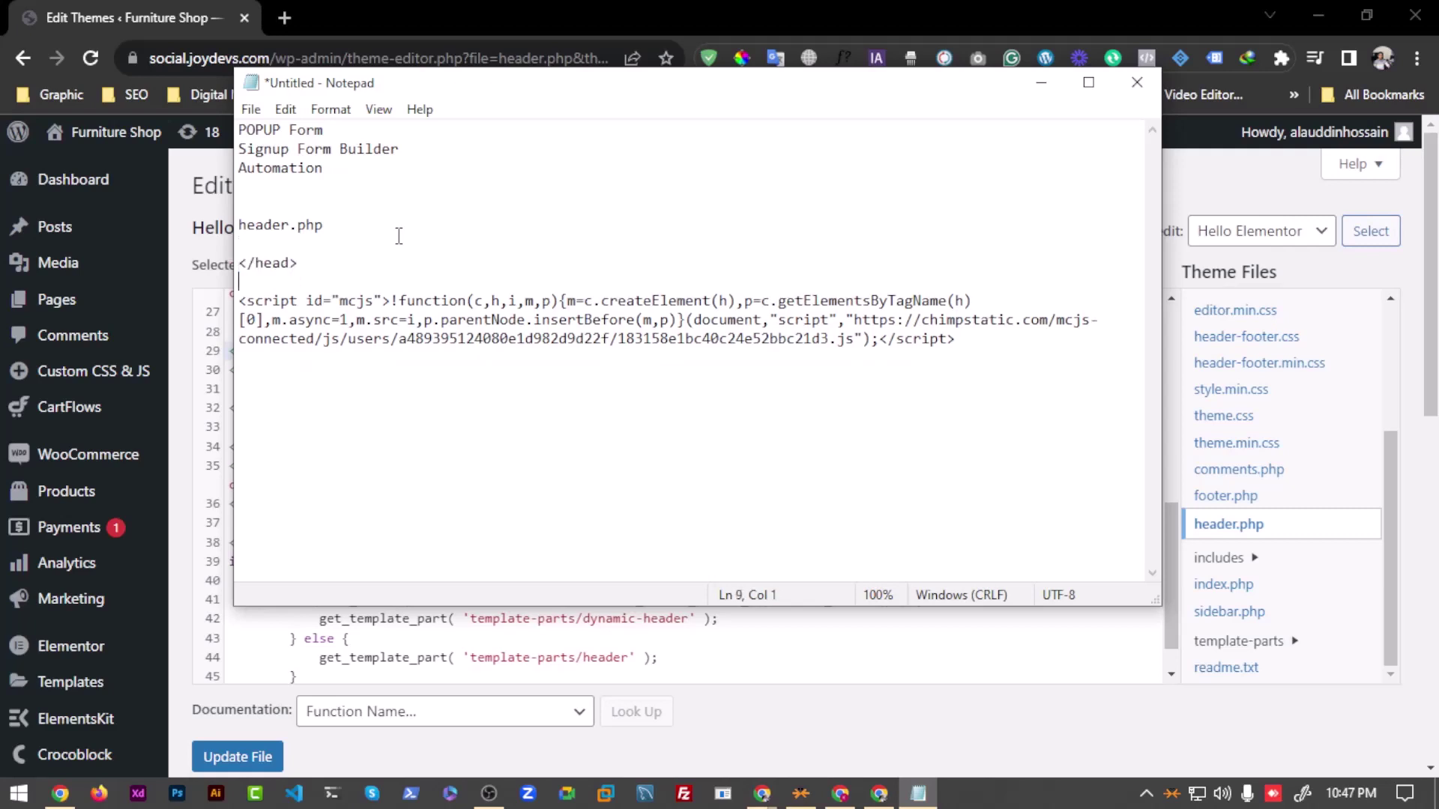
Step: Move the </head> tag below the Mailchimp script and select the script line
{"action": "key", "text": "shift+Right"}
{"action": "key", "text": "shift+Right"}
{"action": "key", "text": "shift+Right"}
{"action": "key", "text": "shift+Right"}
{"action": "key", "text": "shift+Right"}
{"action": "key", "text": "shift+Right"}
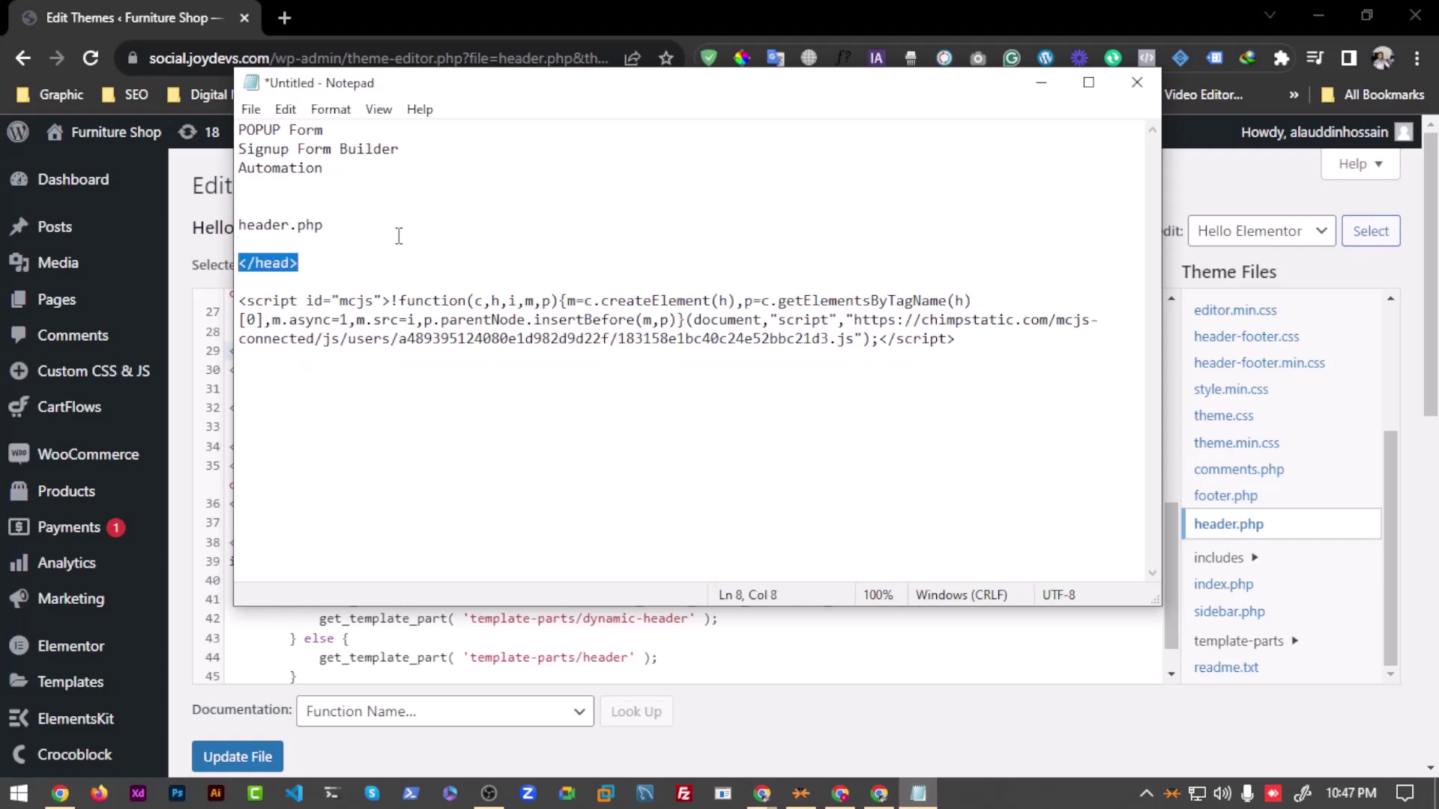
{"action": "key", "text": "ctrl+x"}
{"action": "key", "text": "Down"}
{"action": "key", "text": "Down"}
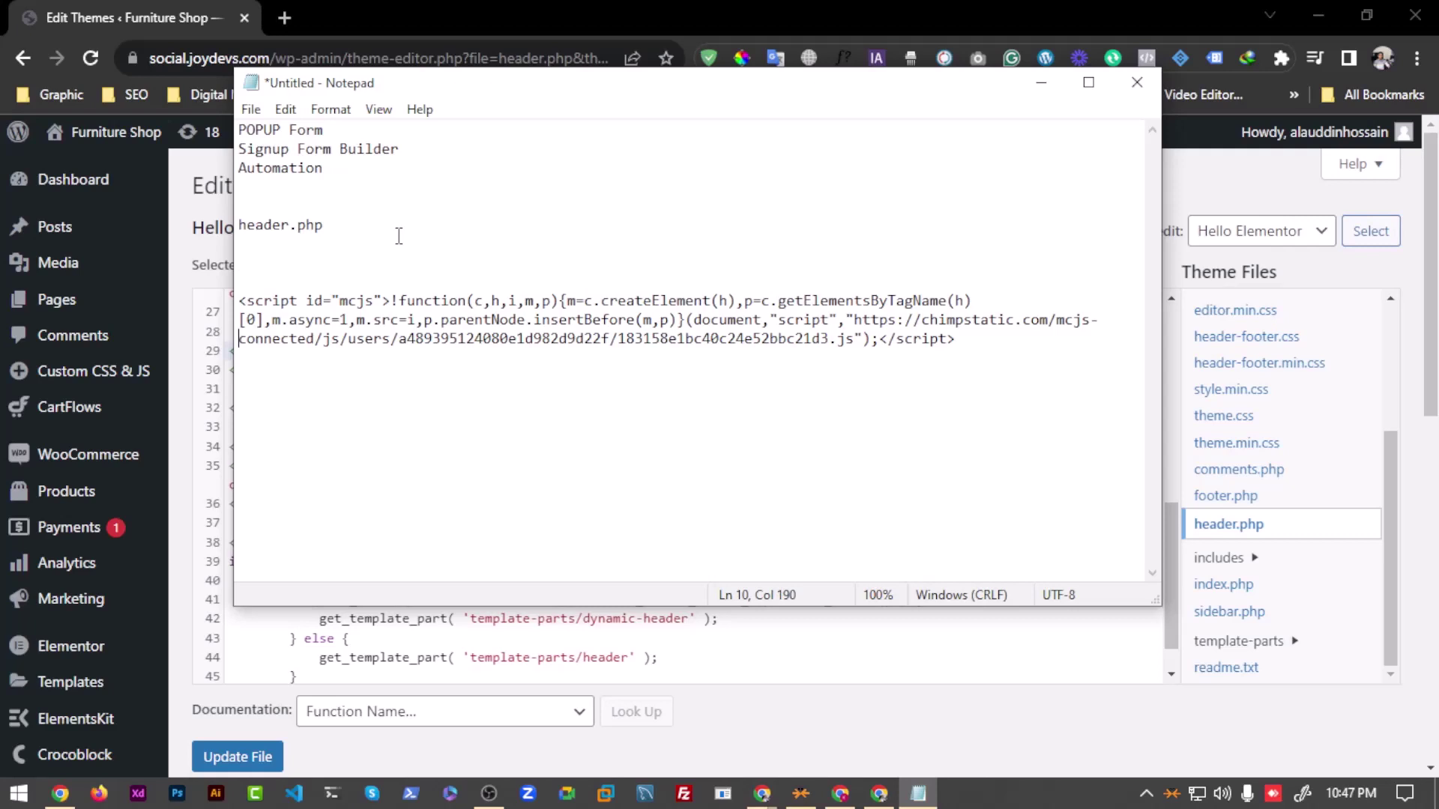
{"action": "key", "text": "Return"}
{"action": "key", "text": "Return"}
{"action": "key", "text": "ctrl+v"}
{"action": "left_click_drag", "start_coordinate": [329, 378], "coordinate": [253, 388]}
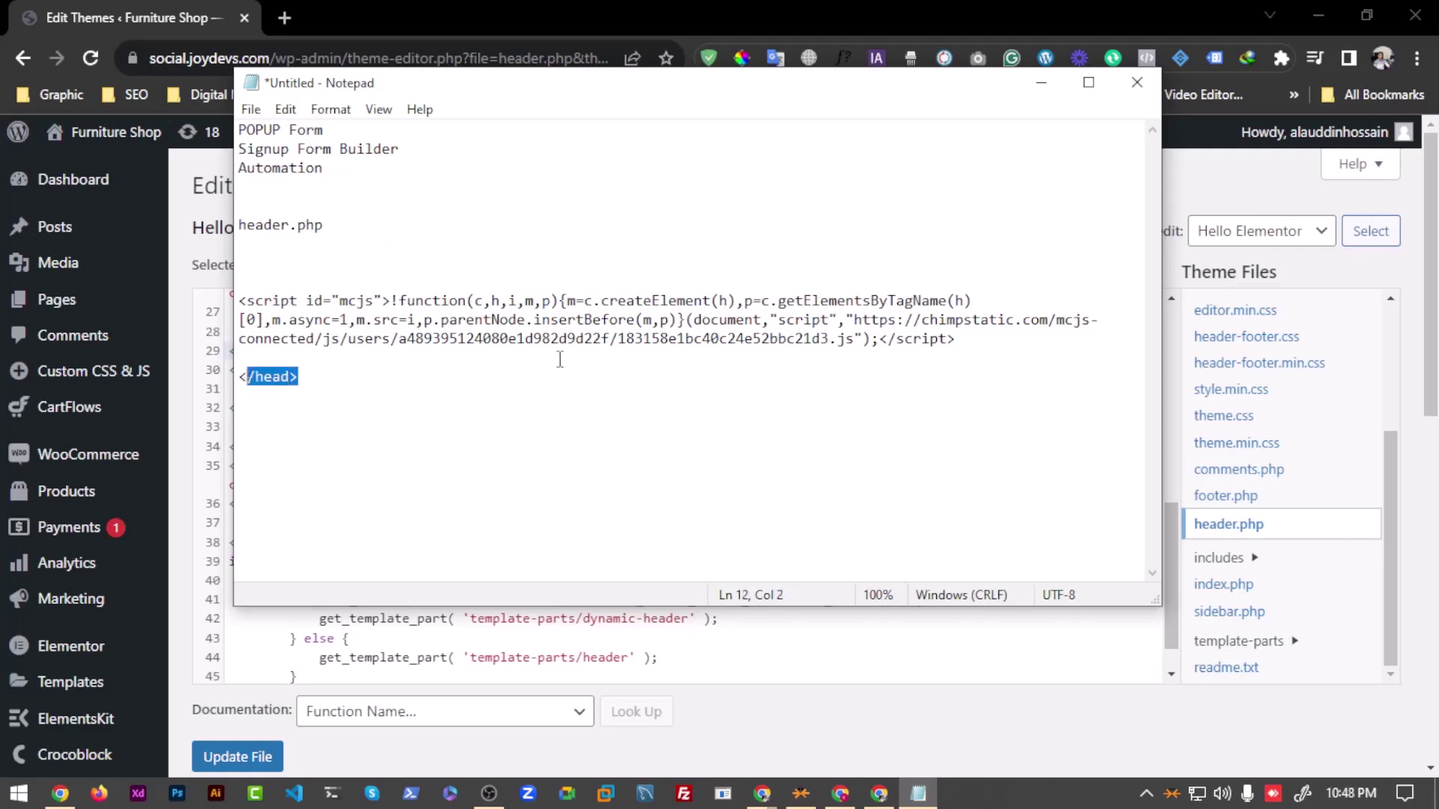
{"action": "left_click", "coordinate": [894, 355]}
{"action": "left_click_drag", "start_coordinate": [970, 347], "coordinate": [239, 300]}
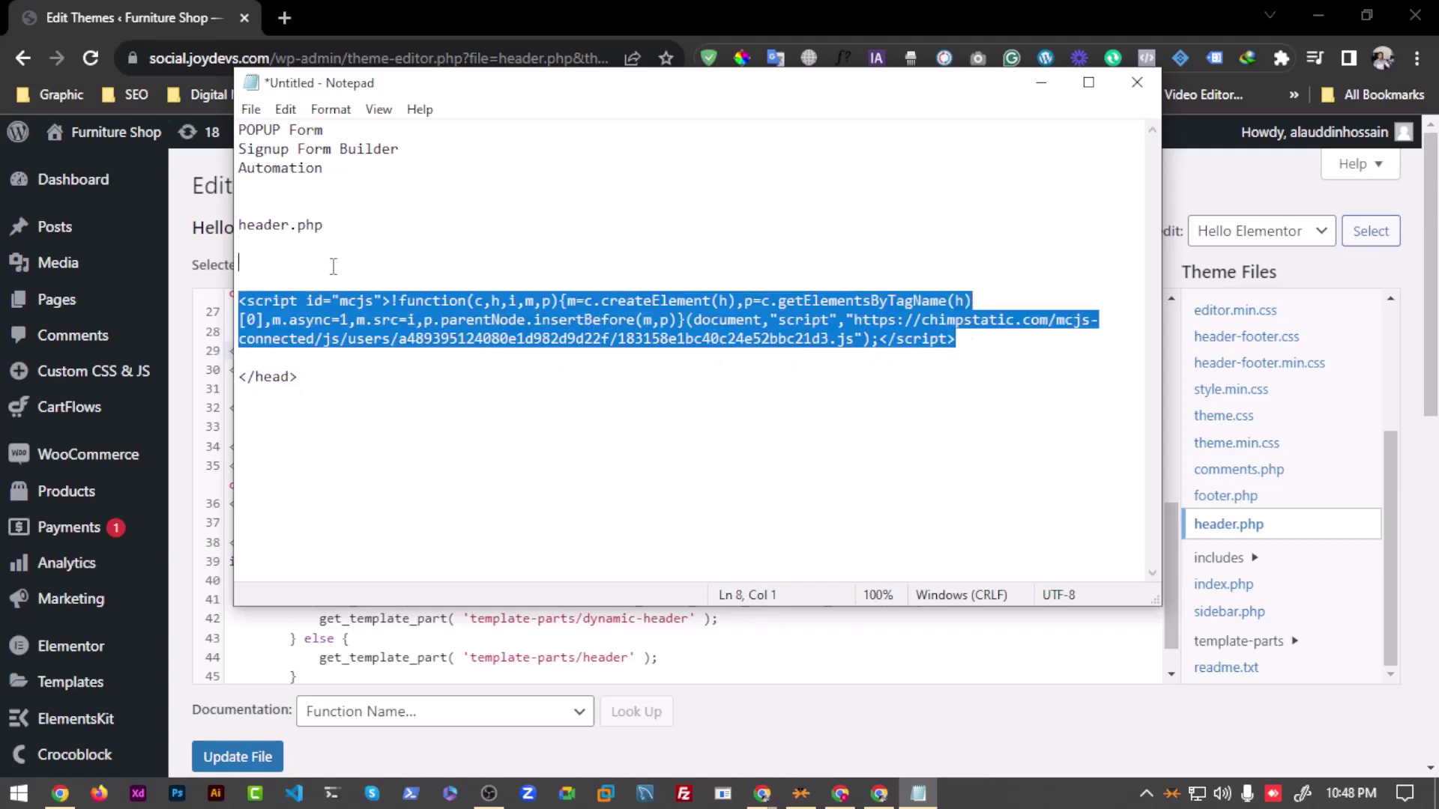
{"action": "left_click", "coordinate": [1040, 83]}
Step: Check that the Mailchimp script on line 26 sits above </head> on line 29
{"action": "scroll", "coordinate": [360, 517], "scroll_direction": "down", "scroll_amount": 1}
{"action": "scroll", "coordinate": [360, 518], "scroll_direction": "down", "scroll_amount": 1}
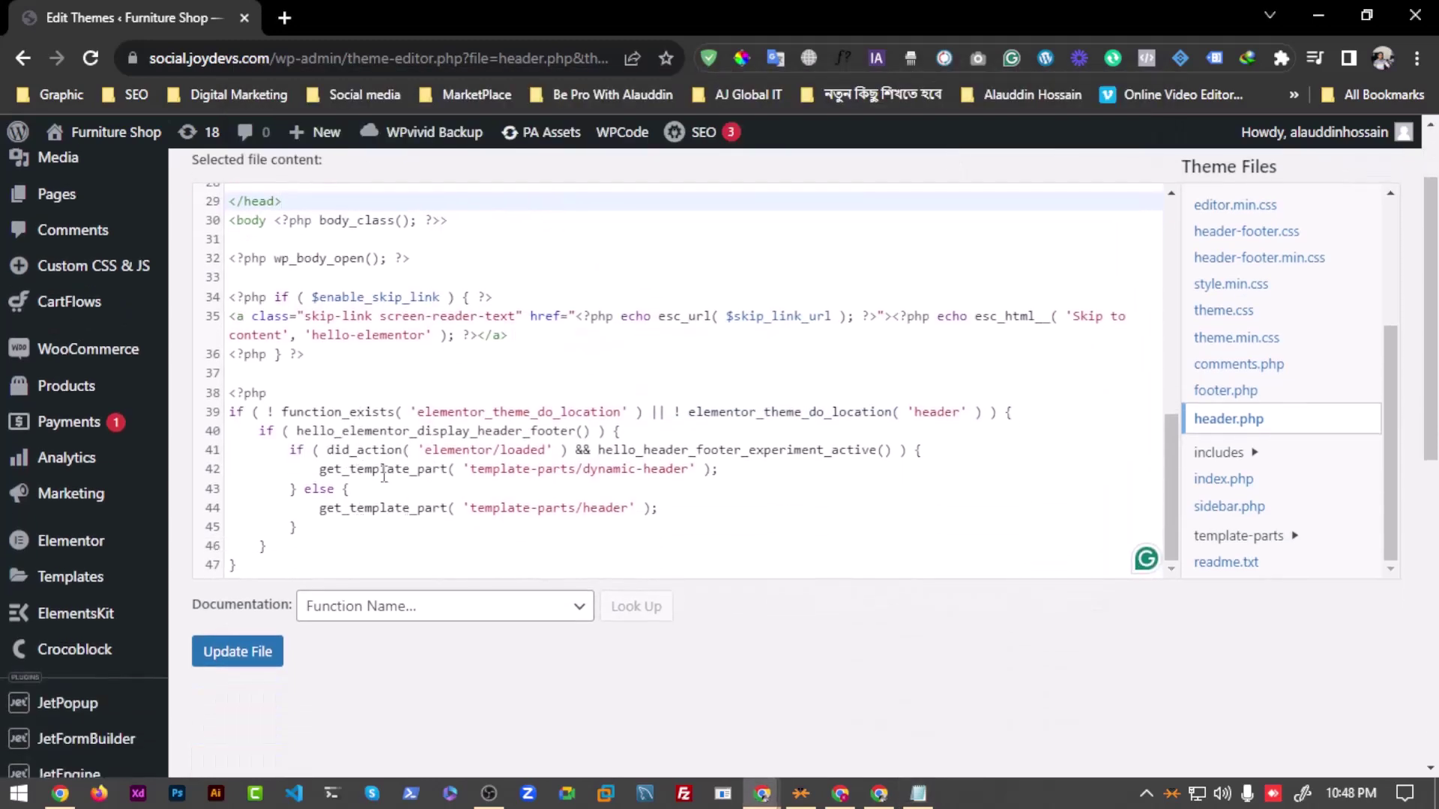
{"action": "scroll", "coordinate": [384, 476], "scroll_direction": "up", "scroll_amount": 1}
{"action": "scroll", "coordinate": [739, 525], "scroll_direction": "down", "scroll_amount": 1}
{"action": "scroll", "coordinate": [1124, 524], "scroll_direction": "up", "scroll_amount": 1}
{"action": "scroll", "coordinate": [1153, 463], "scroll_direction": "down", "scroll_amount": 1}
{"action": "scroll", "coordinate": [407, 451], "scroll_direction": "down", "scroll_amount": 1}
{"action": "scroll", "coordinate": [501, 560], "scroll_direction": "up", "scroll_amount": 1}
{"action": "scroll", "coordinate": [360, 525], "scroll_direction": "up", "scroll_amount": 5}
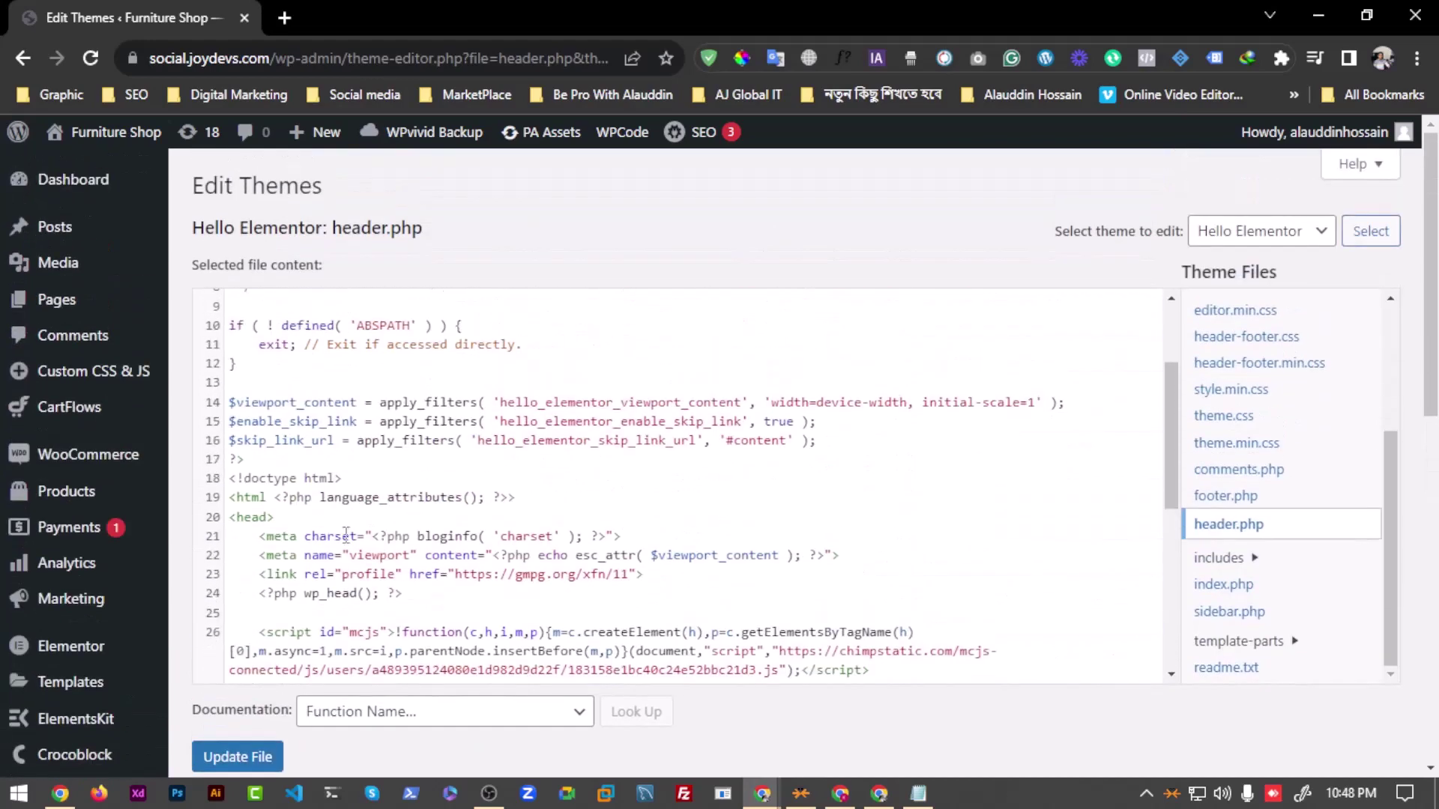
{"action": "scroll", "coordinate": [359, 517], "scroll_direction": "up", "scroll_amount": 2}
{"action": "scroll", "coordinate": [331, 517], "scroll_direction": "down", "scroll_amount": 4}
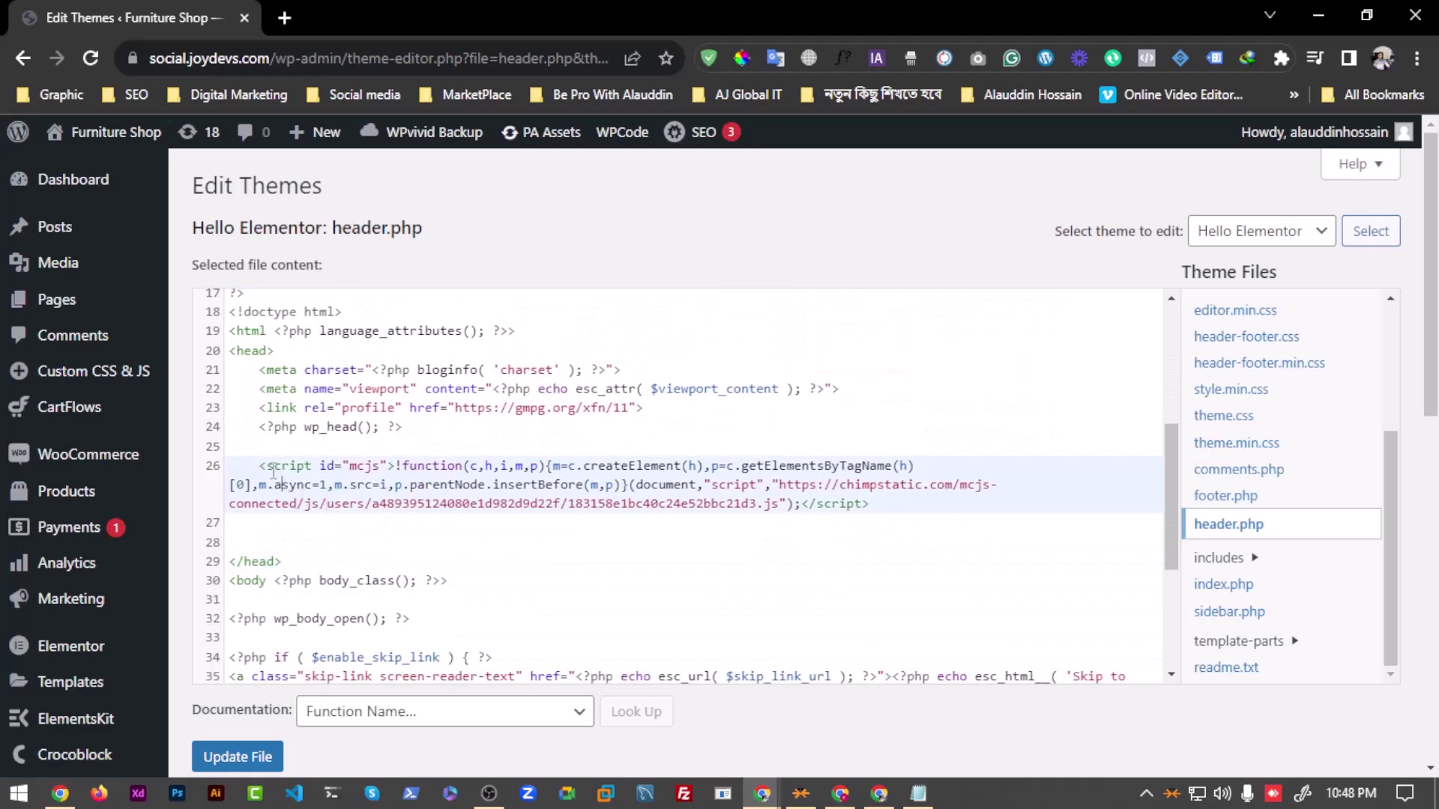
{"action": "left_click_drag", "start_coordinate": [264, 470], "coordinate": [869, 507]}
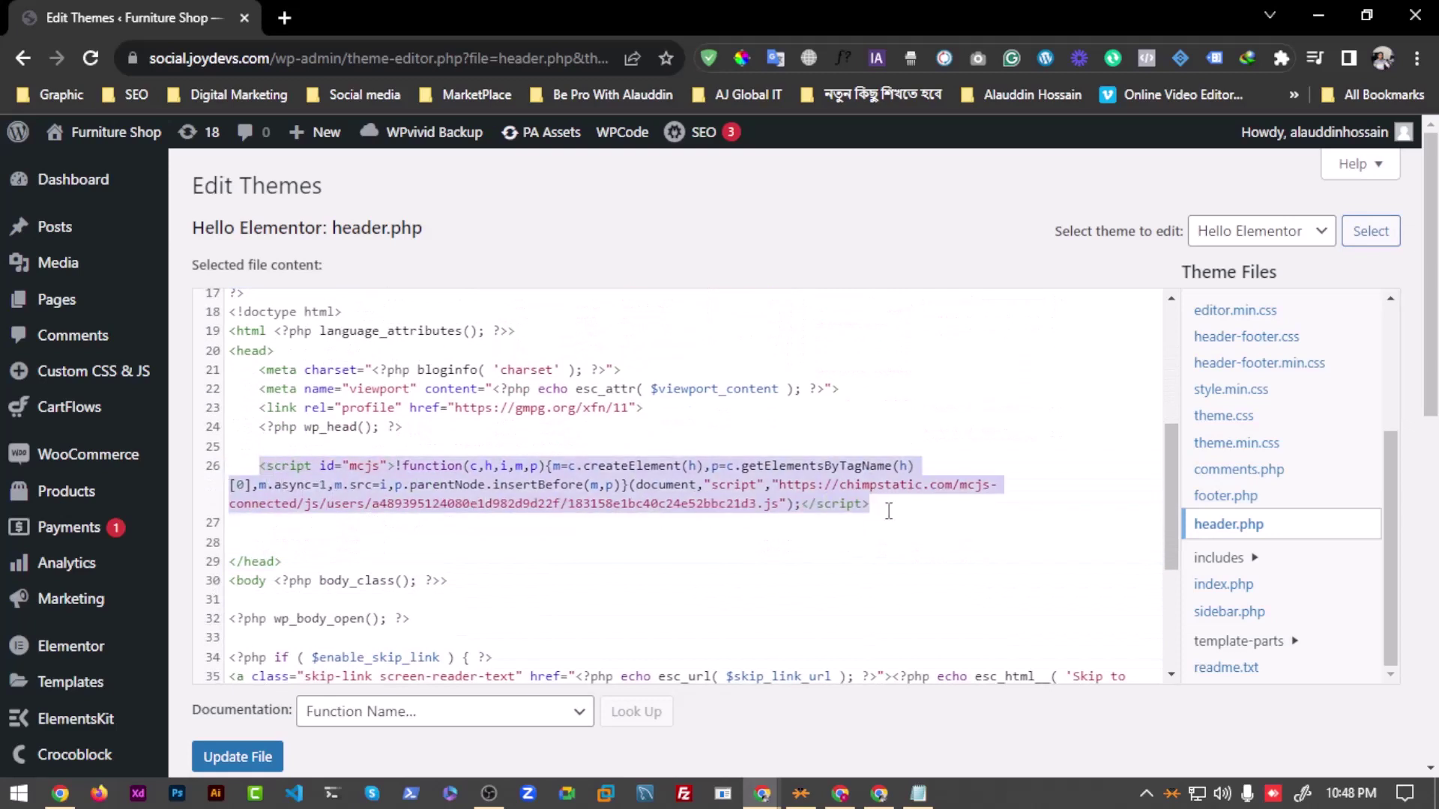
{"action": "left_click", "coordinate": [504, 466]}
{"action": "left_click", "coordinate": [296, 562]}
{"action": "left_click", "coordinate": [281, 449]}
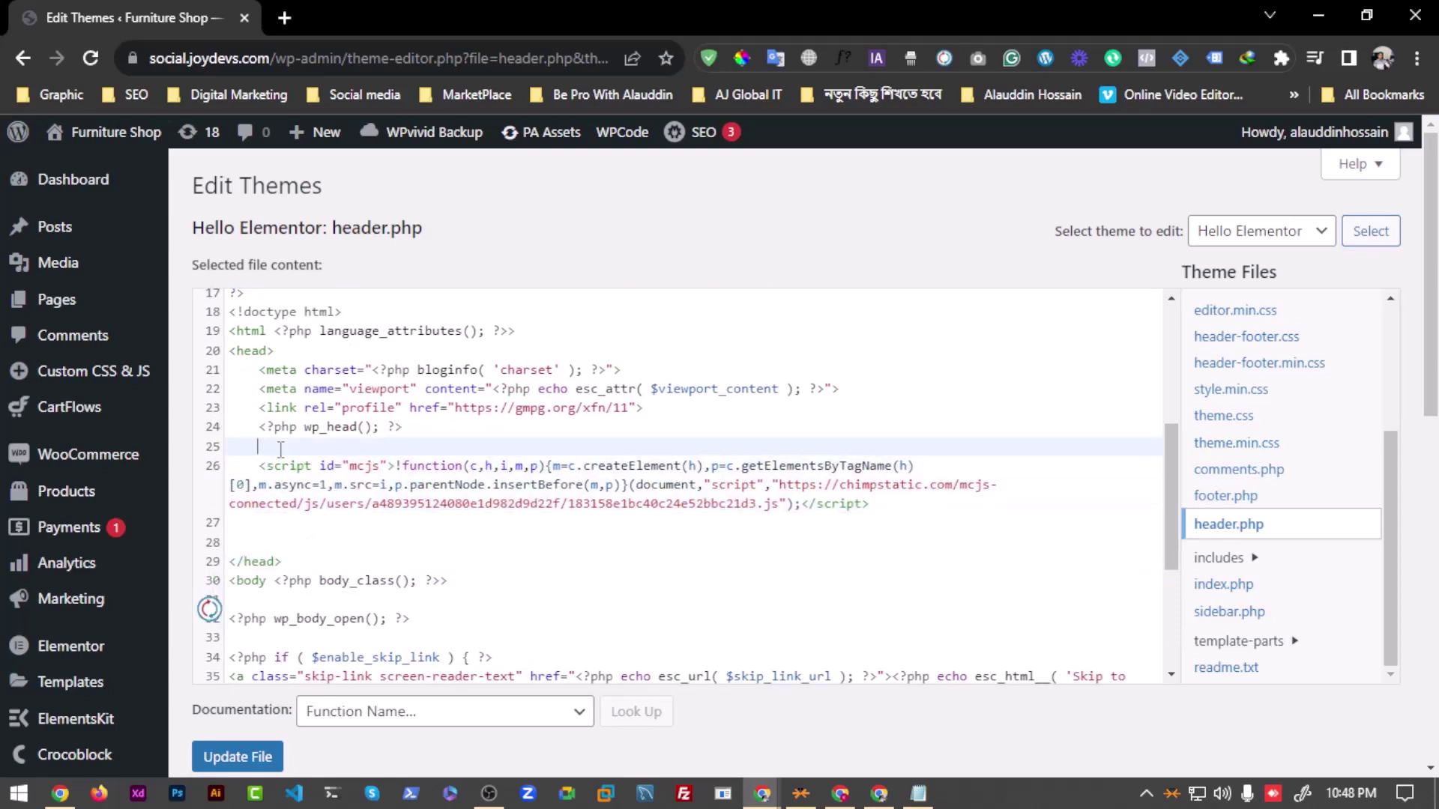
{"action": "left_click", "coordinate": [275, 500]}
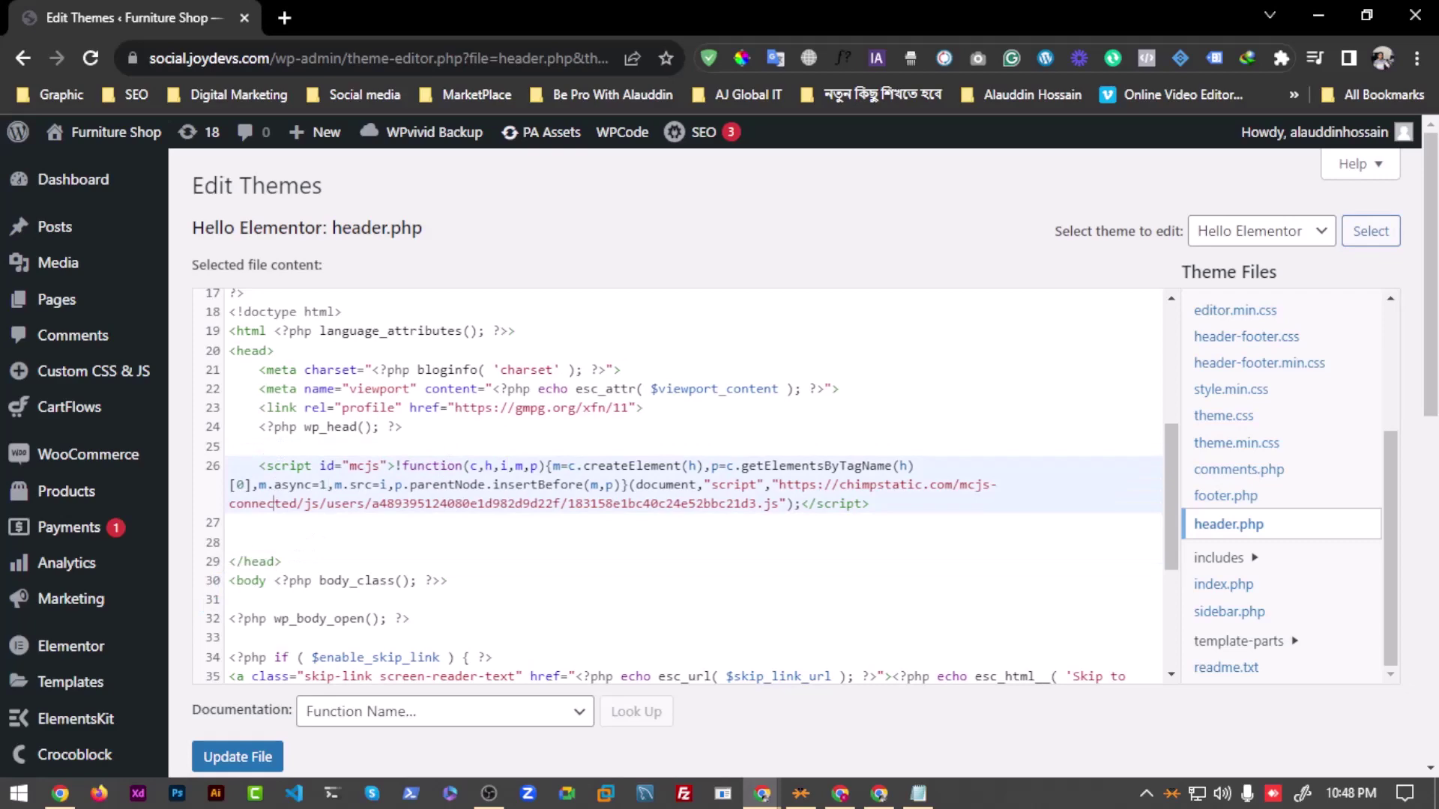
Step: Shrink the browser window to a smaller size and close it
{"action": "scroll", "coordinate": [610, 305], "scroll_direction": "down", "scroll_amount": 2}
{"action": "scroll", "coordinate": [604, 300], "scroll_direction": "up", "scroll_amount": 4}
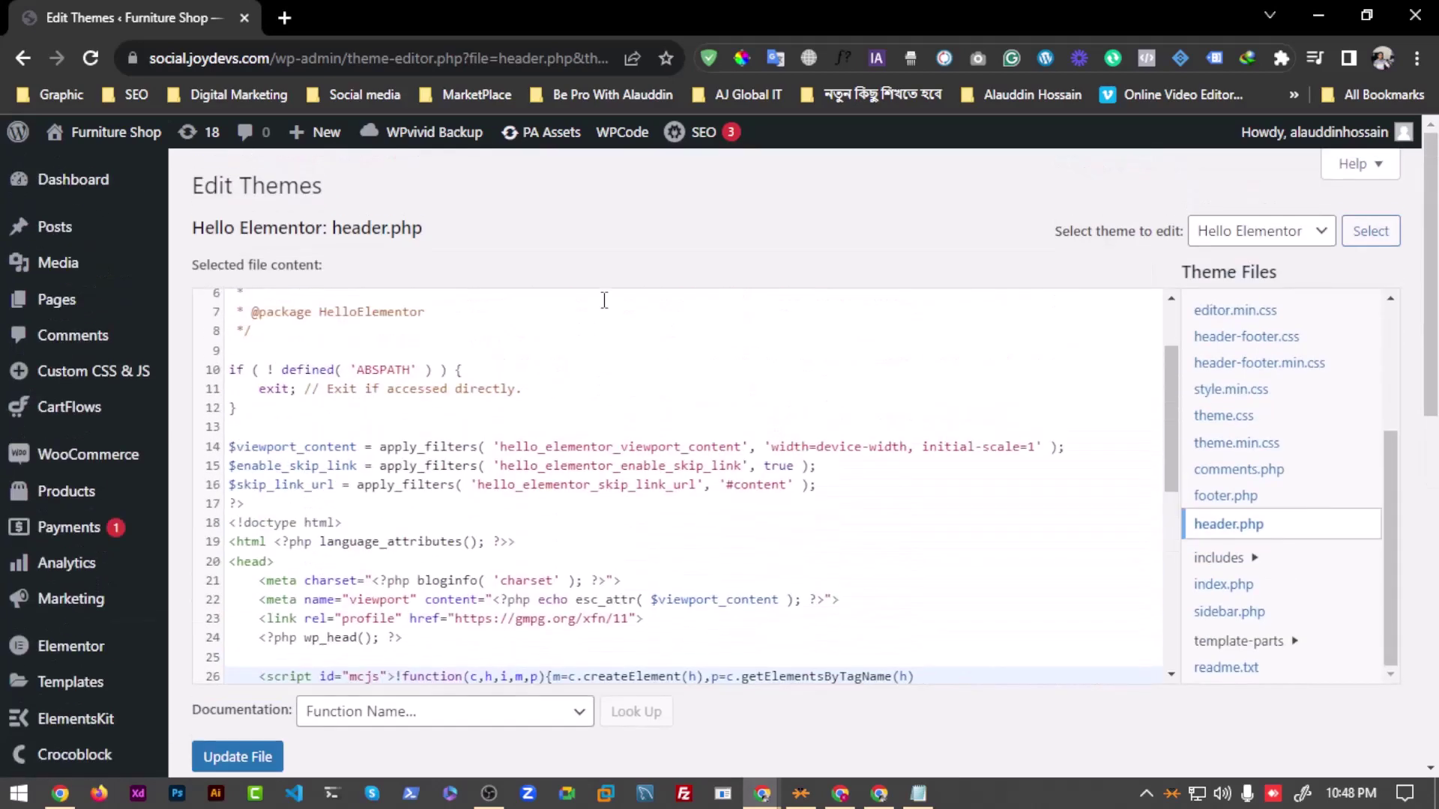
{"action": "left_click_drag", "start_coordinate": [1236, 31], "coordinate": [1015, 111]}
{"action": "left_click", "coordinate": [1275, 114]}
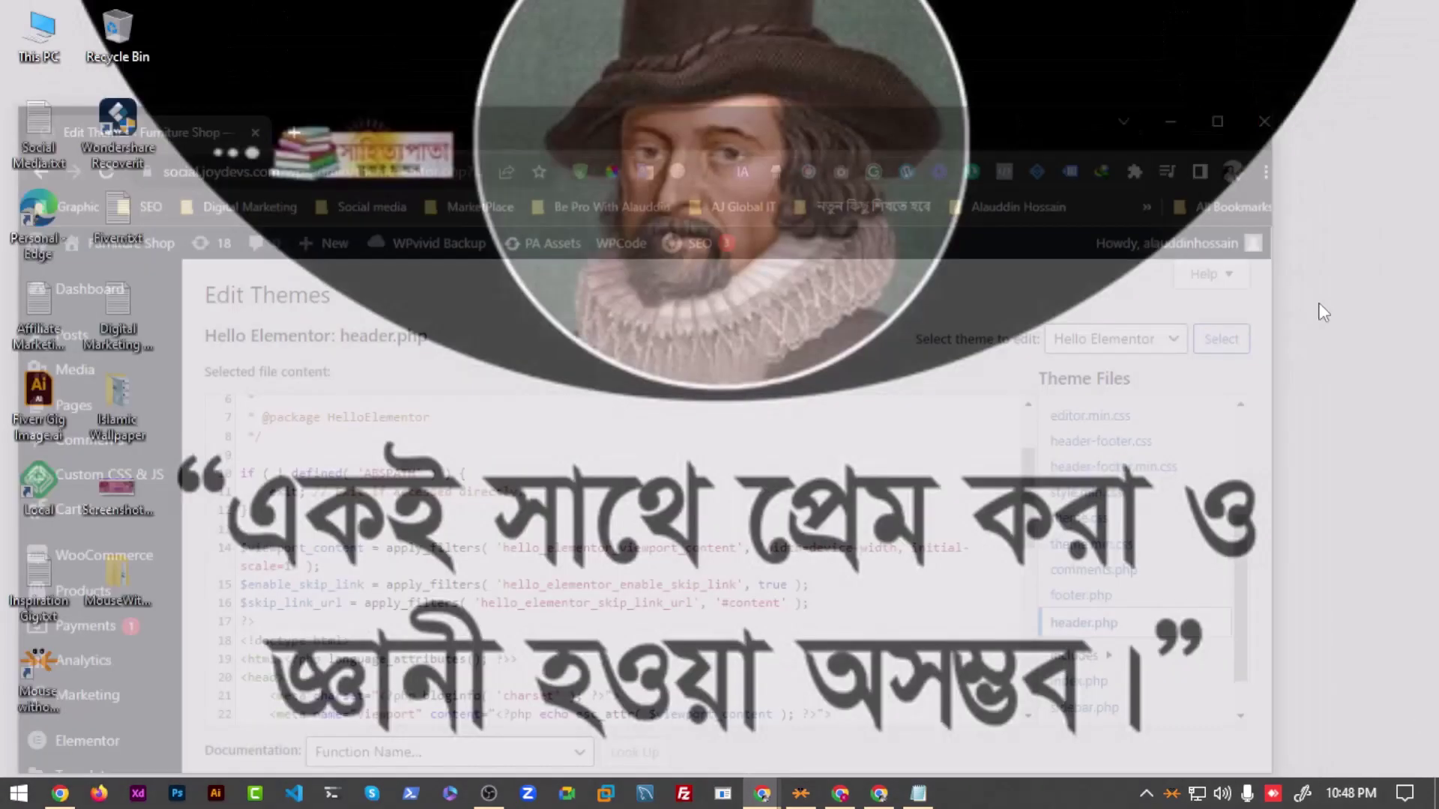
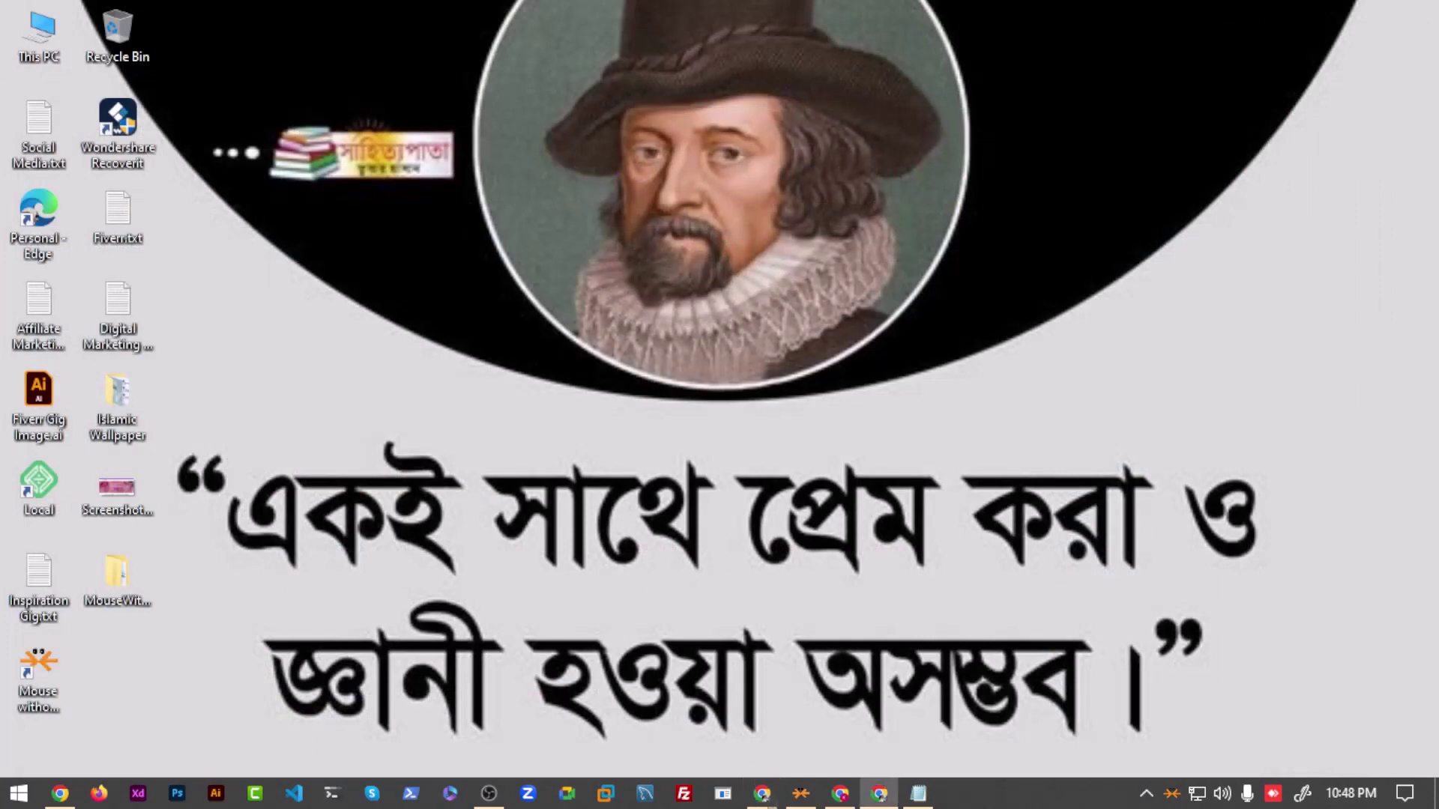
Step: Restore Chrome full screen and return to the Edit Pop-up Form builder for social.joydevs.com
{"action": "left_click", "coordinate": [879, 793]}
{"action": "double_click", "coordinate": [357, 7]}
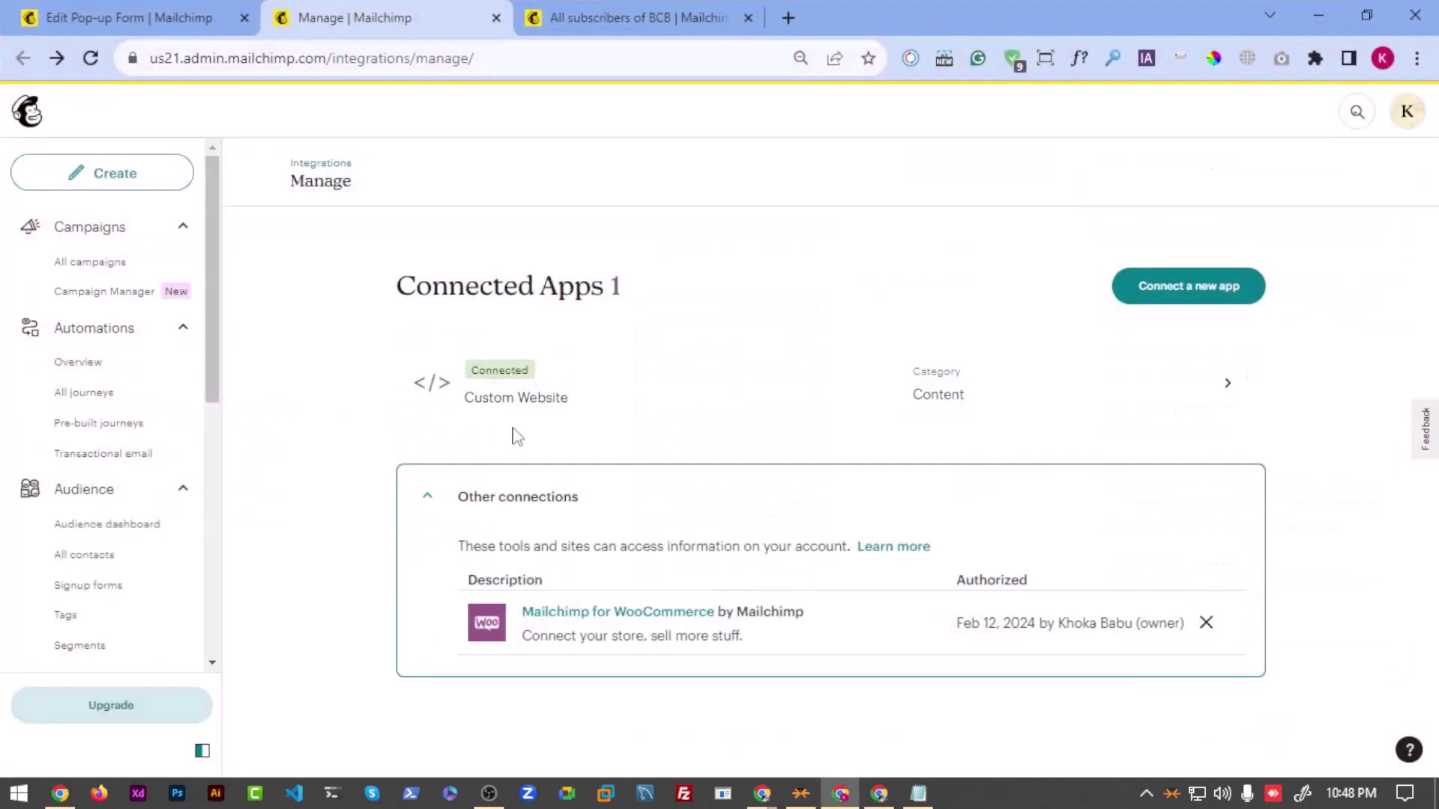
{"action": "scroll", "coordinate": [135, 509], "scroll_direction": "down", "scroll_amount": 6}
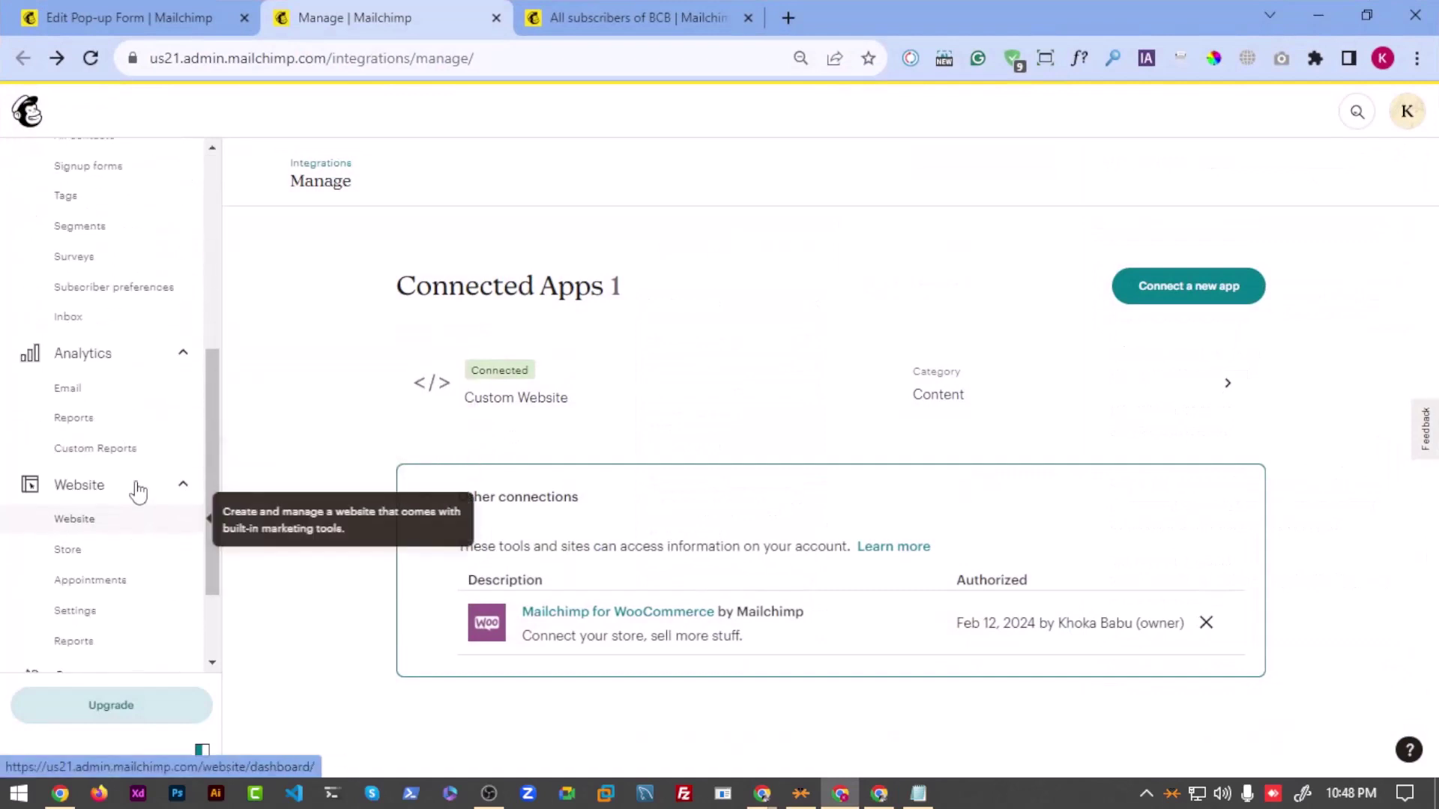
{"action": "scroll", "coordinate": [135, 487], "scroll_direction": "up", "scroll_amount": 4}
{"action": "left_click", "coordinate": [201, 3]}
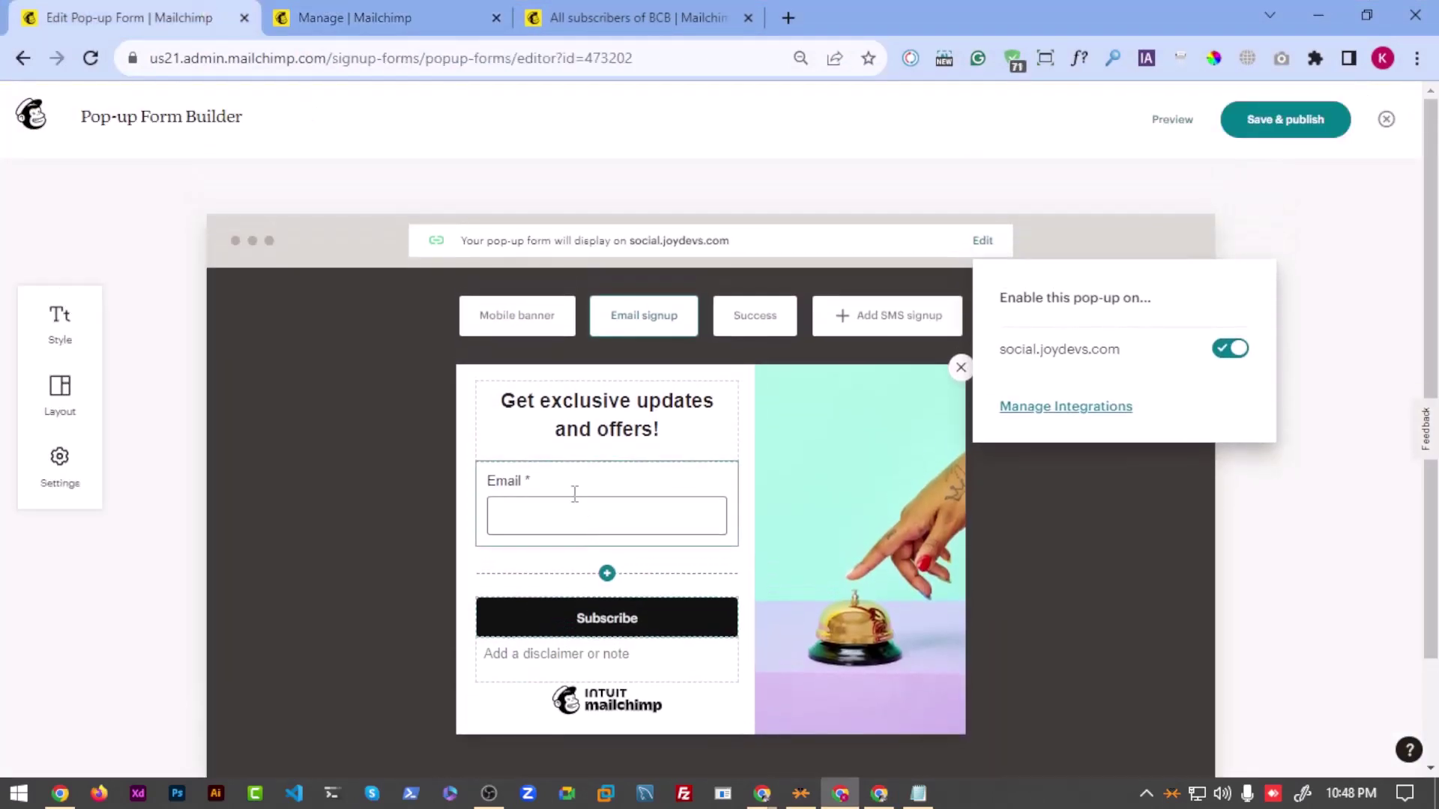
Step: Start retyping the existing Email field's label
{"action": "left_click", "coordinate": [565, 483]}
{"action": "left_click", "coordinate": [832, 488]}
{"action": "double_click", "coordinate": [832, 490]}
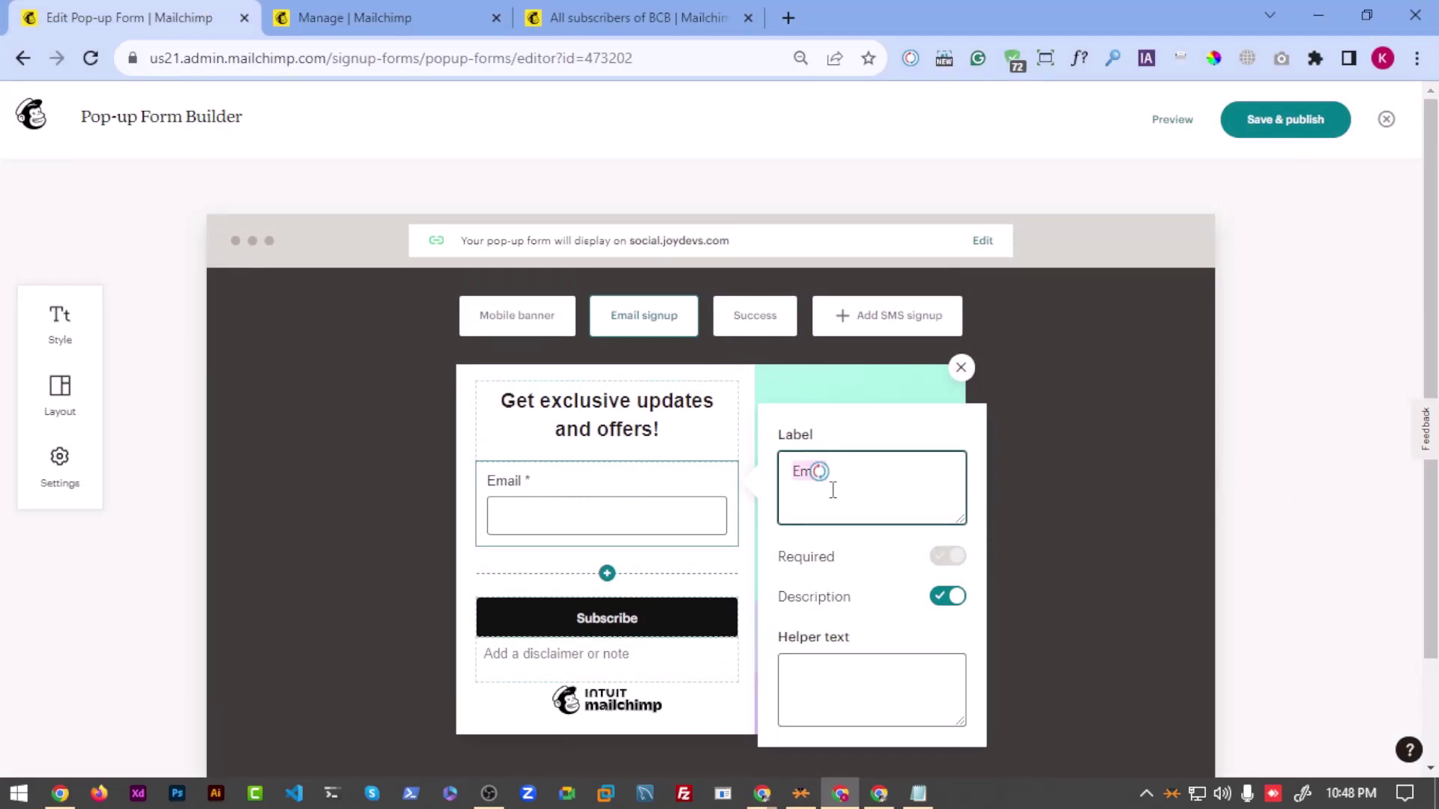
{"action": "type", "text": "E"}
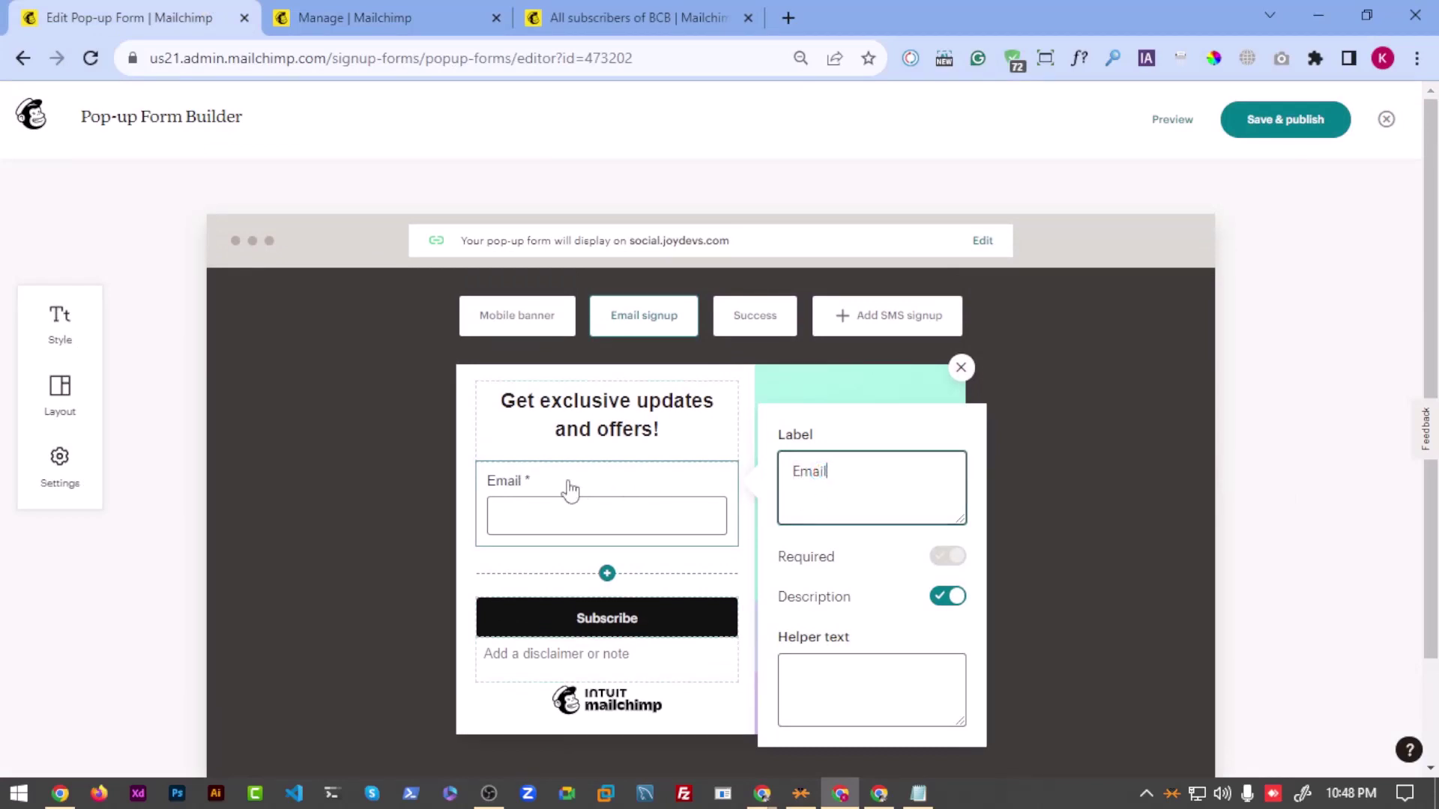
Step: Add the 'Tomar puro Nam bosao' field below the Email field
{"action": "left_click", "coordinate": [75, 391]}
{"action": "scroll", "coordinate": [135, 564], "scroll_direction": "down", "scroll_amount": 2}
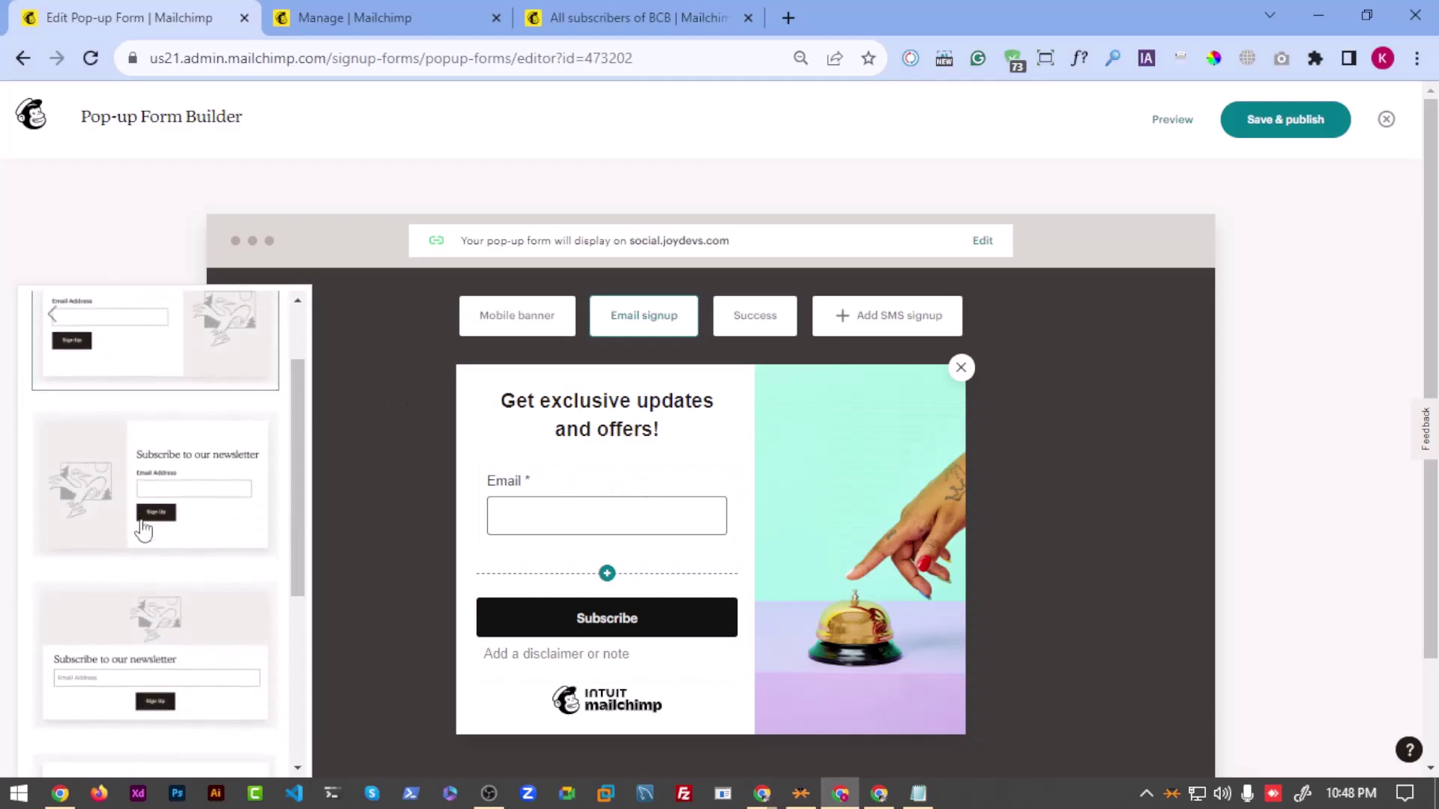
{"action": "left_click_drag", "start_coordinate": [142, 530], "coordinate": [615, 590]}
{"action": "left_click", "coordinate": [608, 576]}
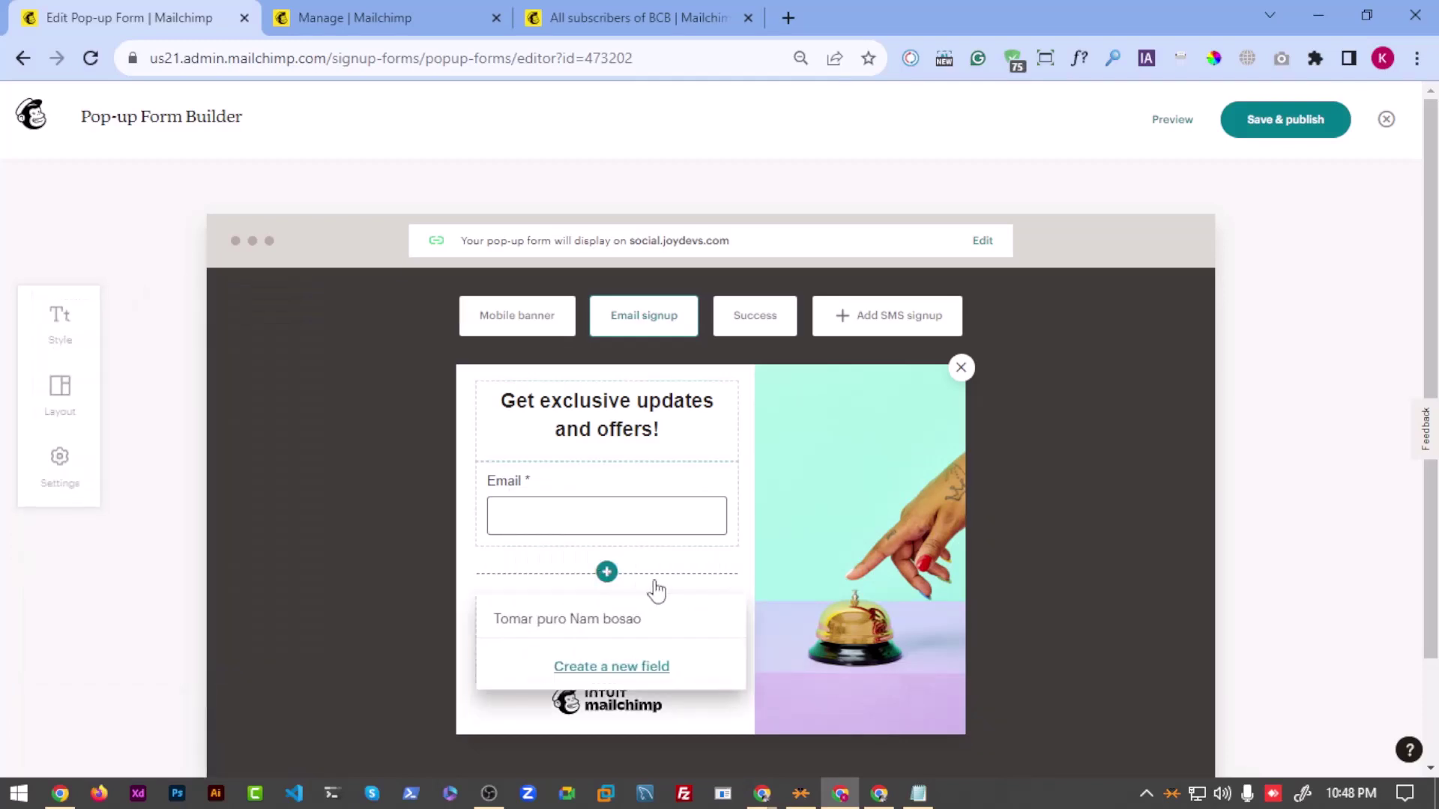
{"action": "left_click", "coordinate": [610, 618]}
Step: Relabel the new field 'Email Address', keeping its audience field
{"action": "left_click", "coordinate": [594, 592]}
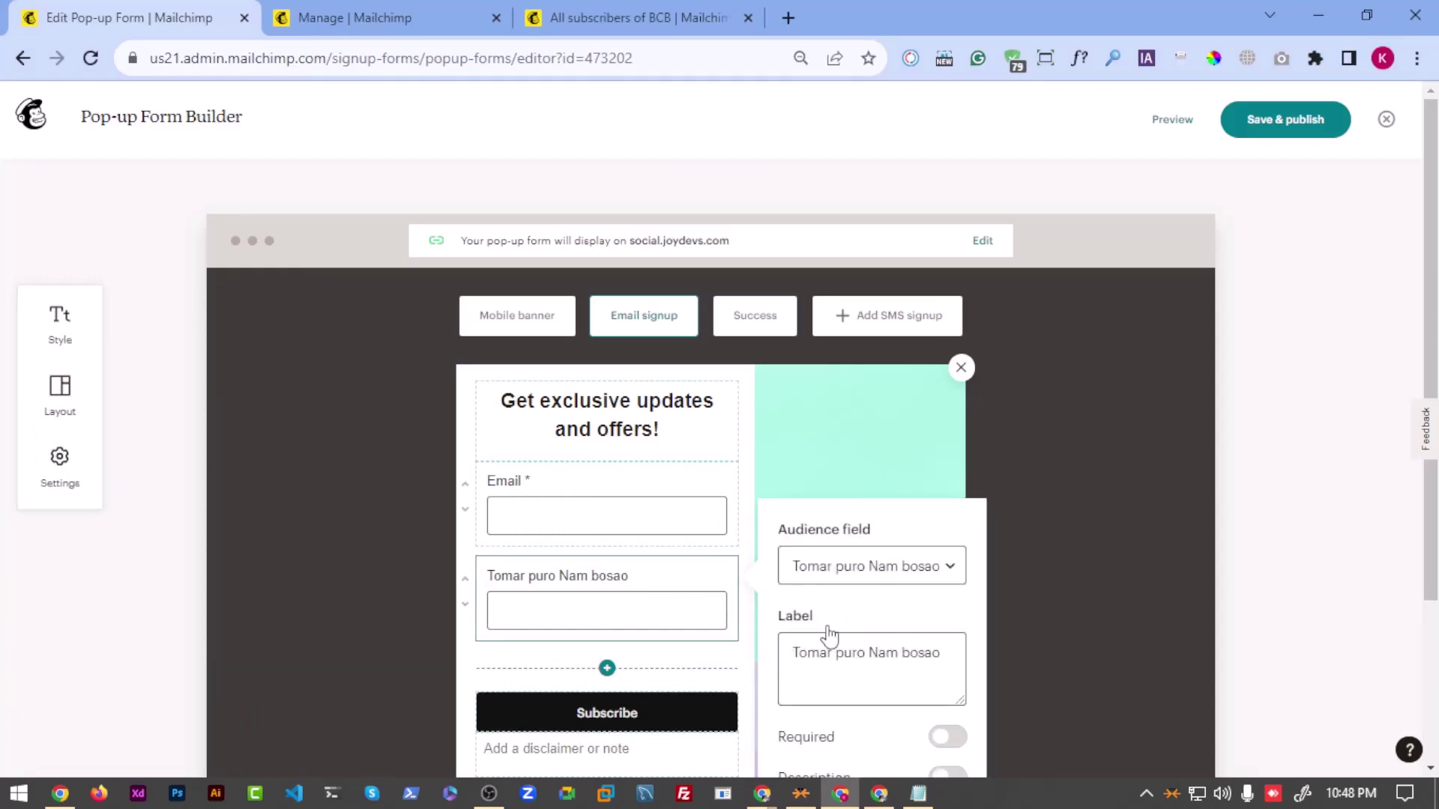
{"action": "left_click", "coordinate": [837, 577]}
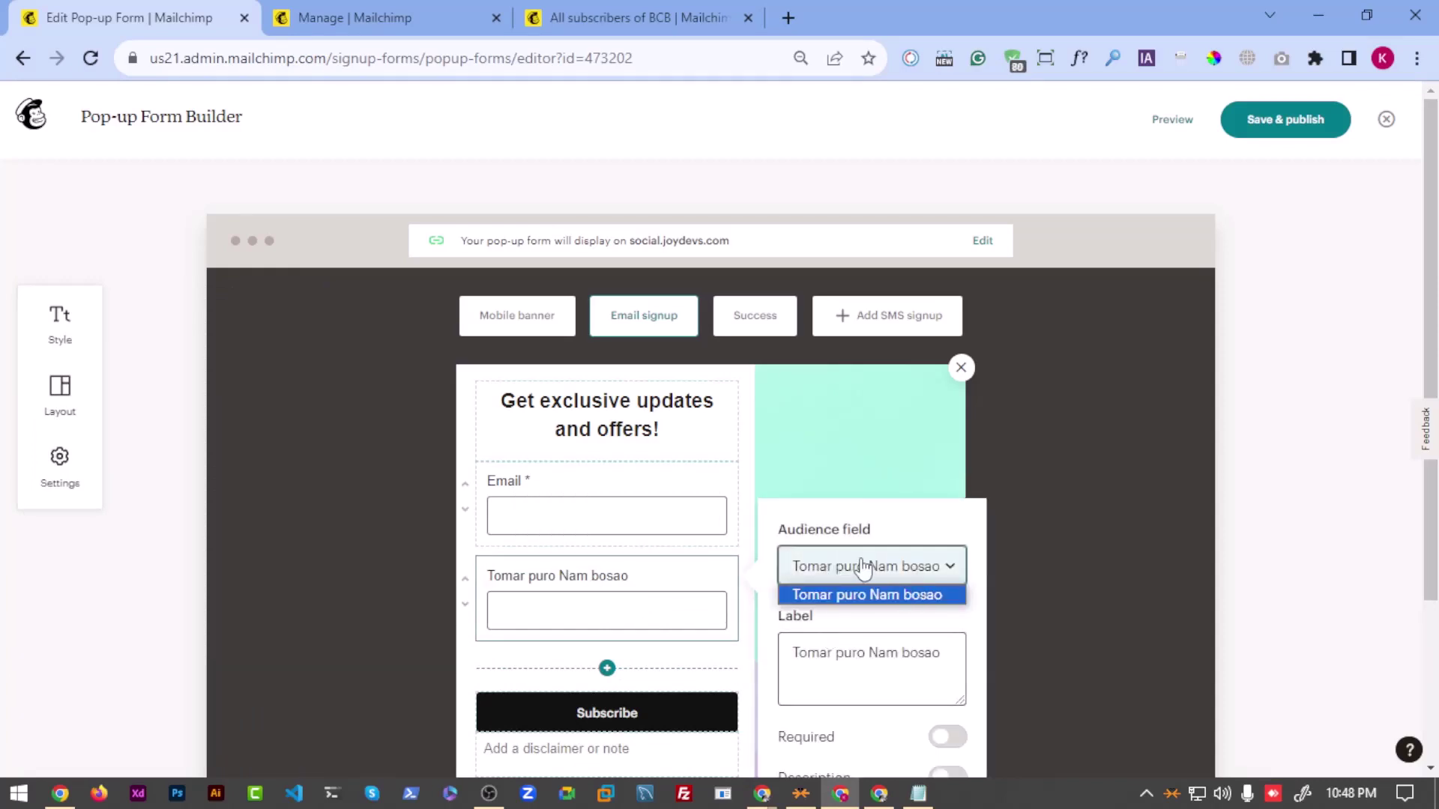
{"action": "left_click", "coordinate": [861, 565]}
{"action": "left_click", "coordinate": [843, 654]}
{"action": "triple_click", "coordinate": [843, 654]}
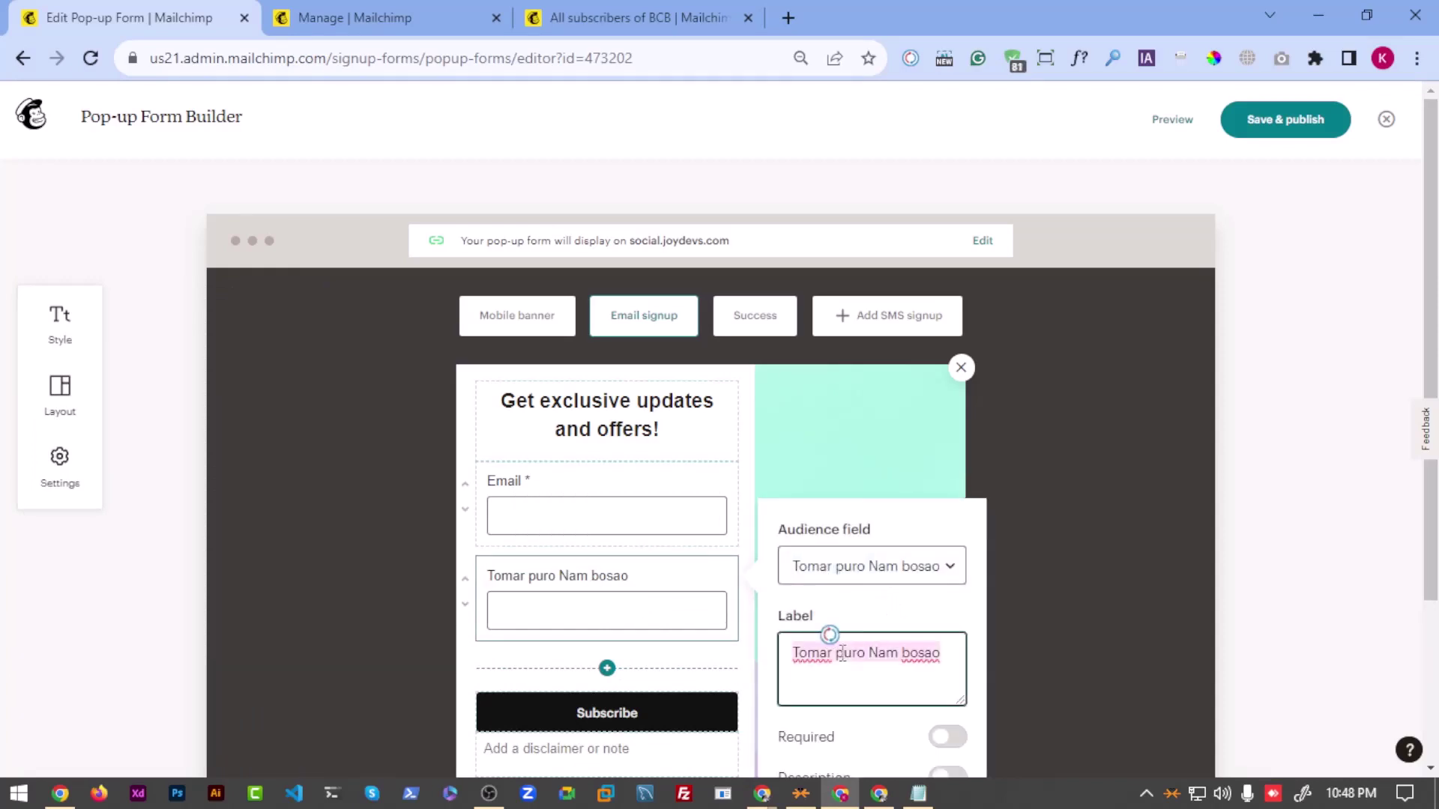
{"action": "key", "text": "BackSpace"}
{"action": "type", "text": "Email"}
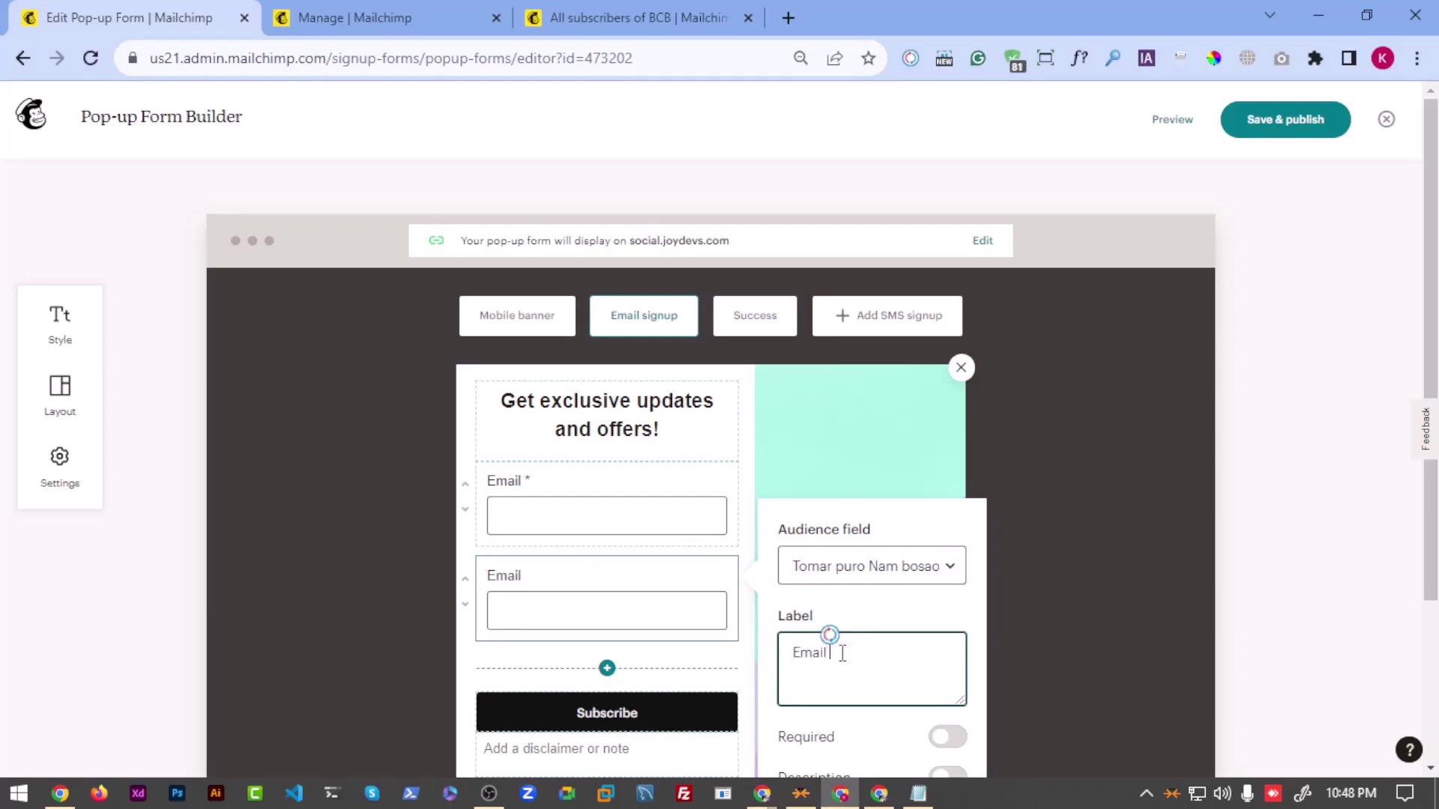
{"action": "type", "text": " Address"}
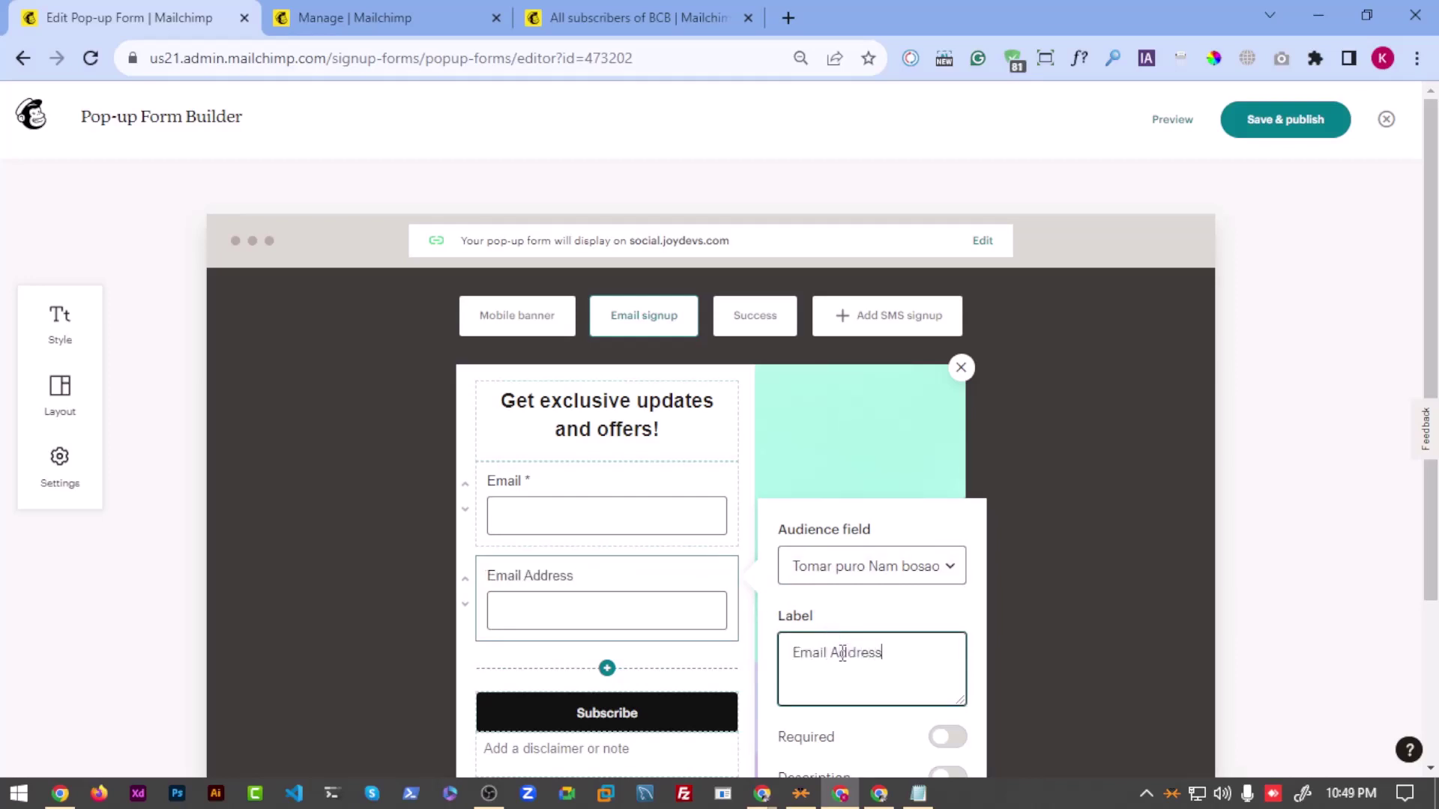
Step: Turn off the Email field's description and check the new field's linked audience field
{"action": "left_click", "coordinate": [627, 501]}
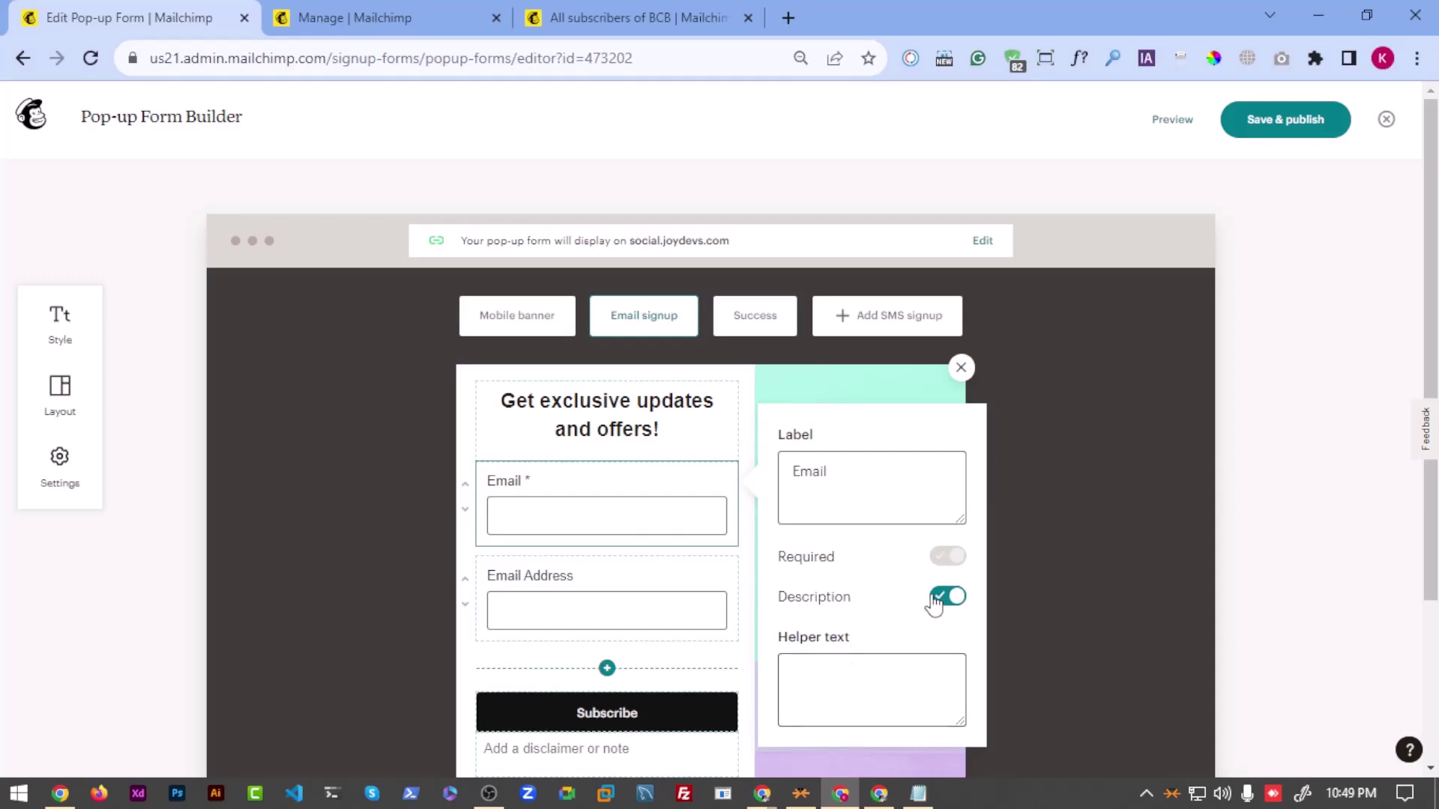
{"action": "left_click", "coordinate": [948, 597]}
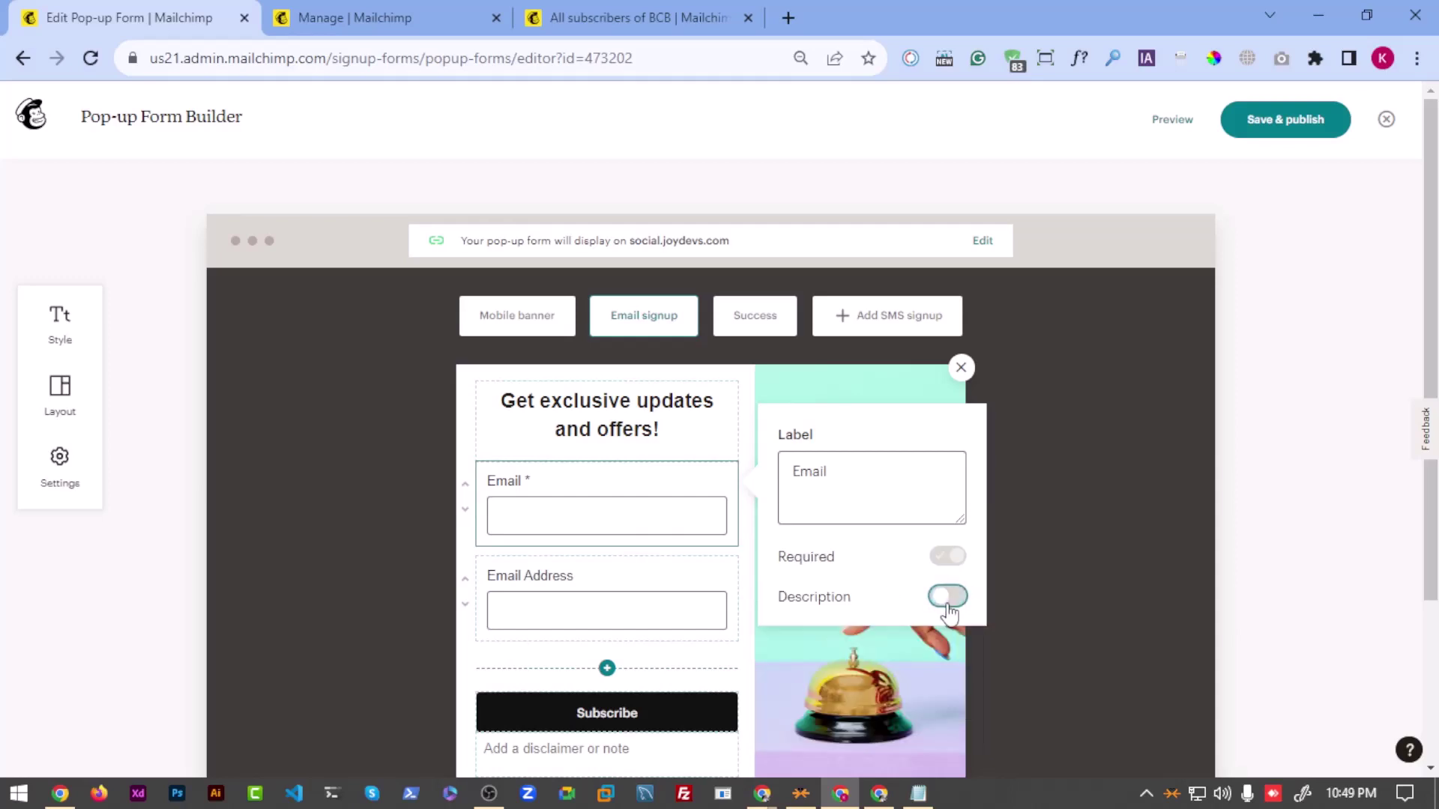
{"action": "left_click", "coordinate": [652, 633]}
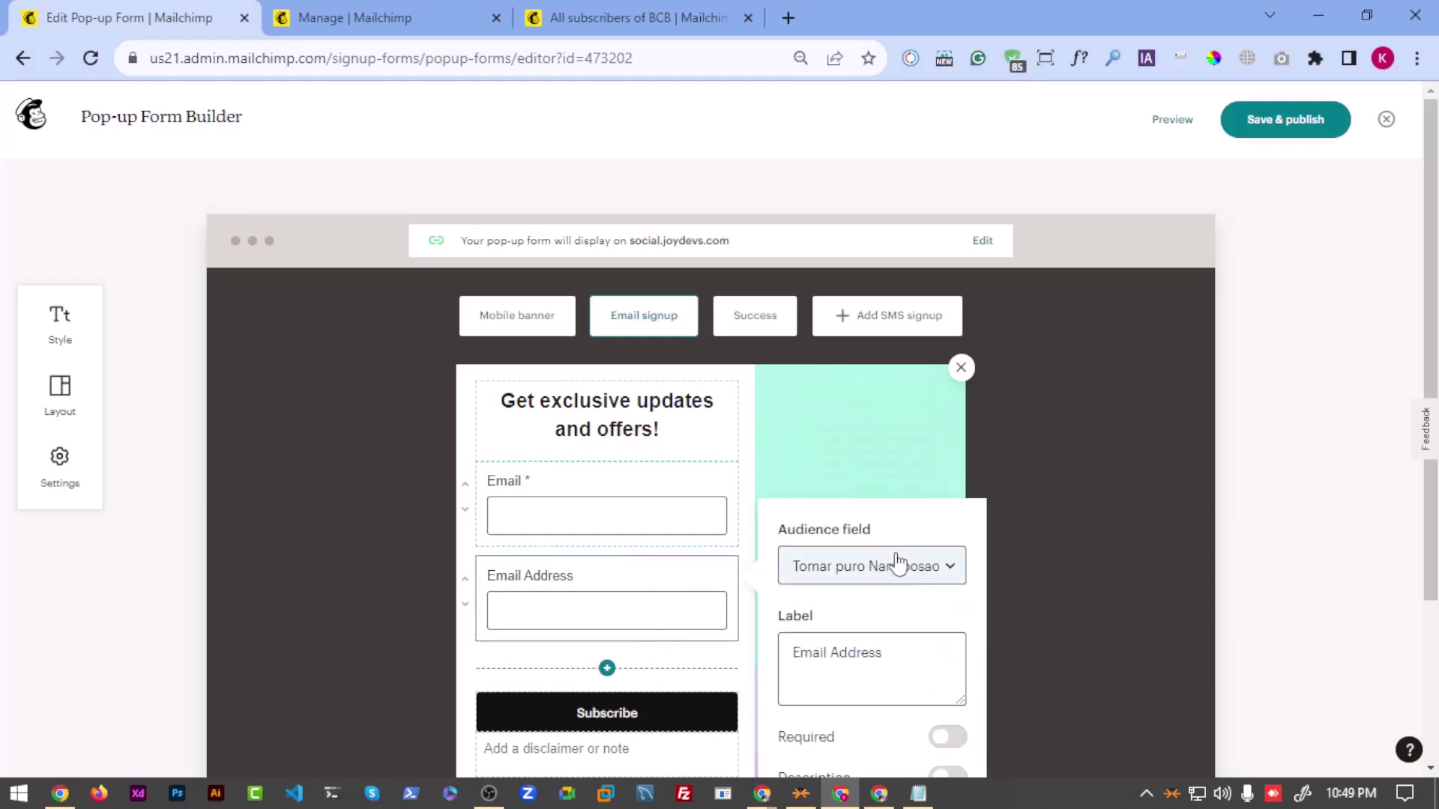
{"action": "left_click", "coordinate": [828, 568]}
{"action": "left_click", "coordinate": [828, 574]}
{"action": "left_click", "coordinate": [825, 566]}
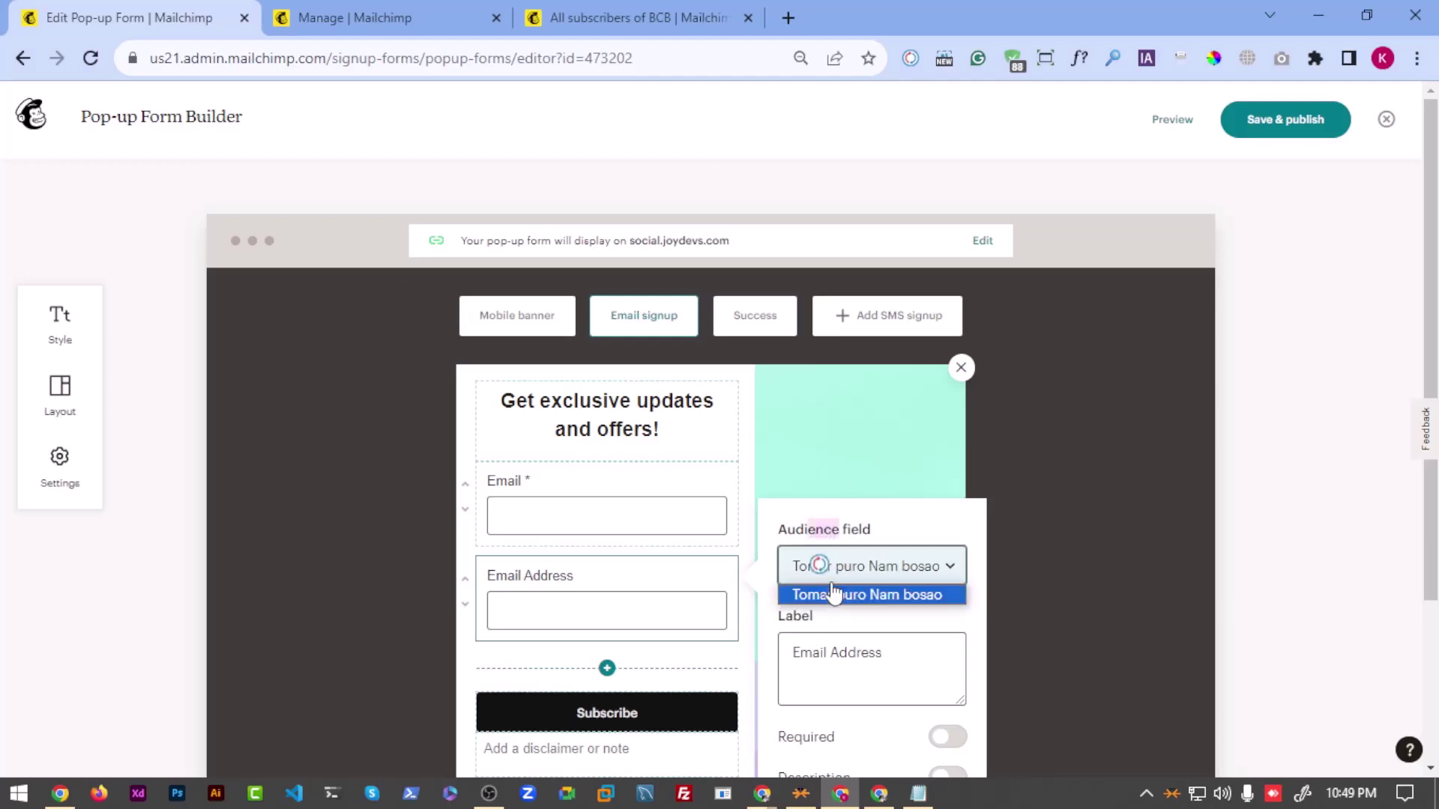
{"action": "left_click", "coordinate": [538, 499]}
Step: Clear the Email field's label text
{"action": "left_click", "coordinate": [538, 491]}
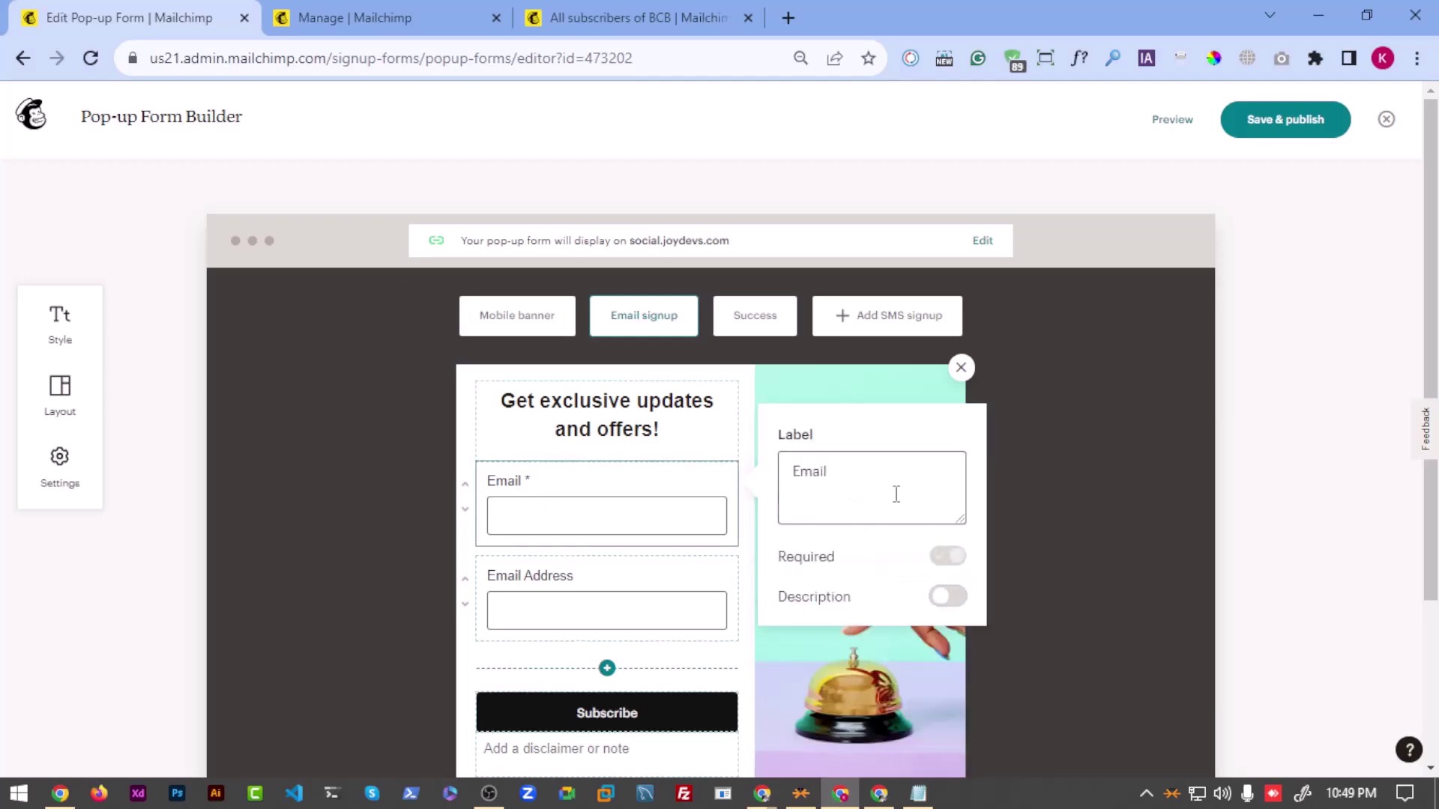
{"action": "left_click", "coordinate": [570, 567]}
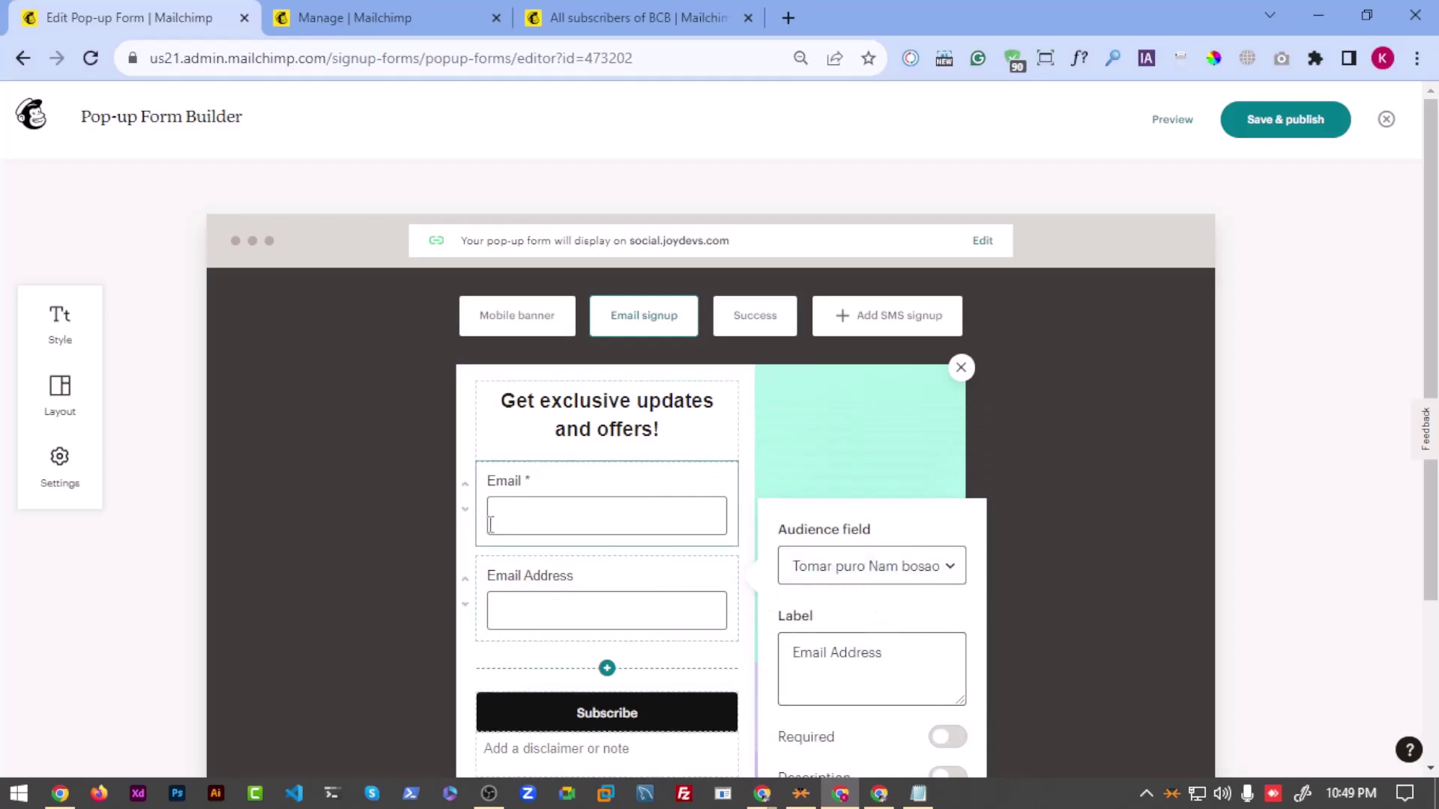
{"action": "left_click", "coordinate": [550, 501]}
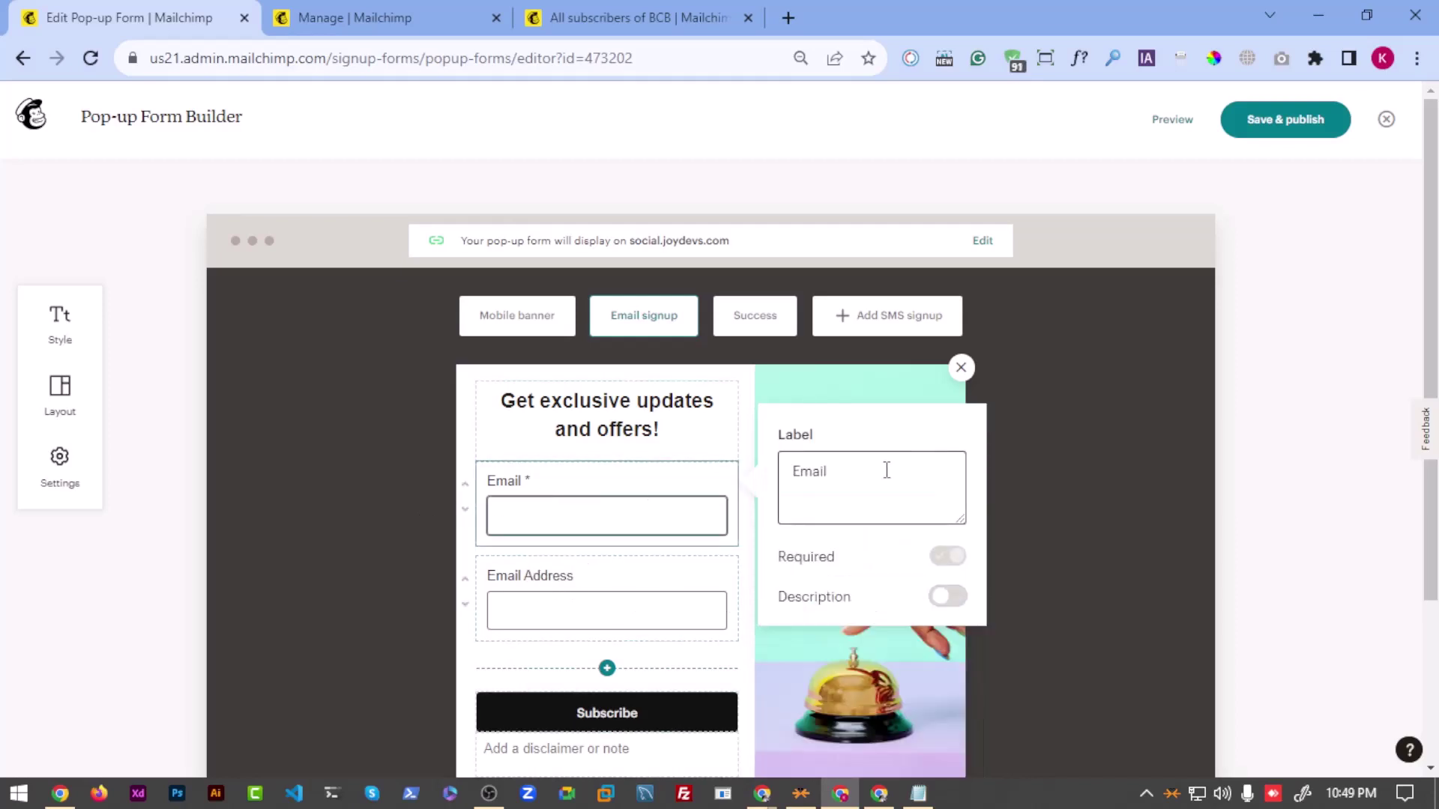
{"action": "double_click", "coordinate": [854, 469]}
{"action": "key", "text": "BackSpace"}
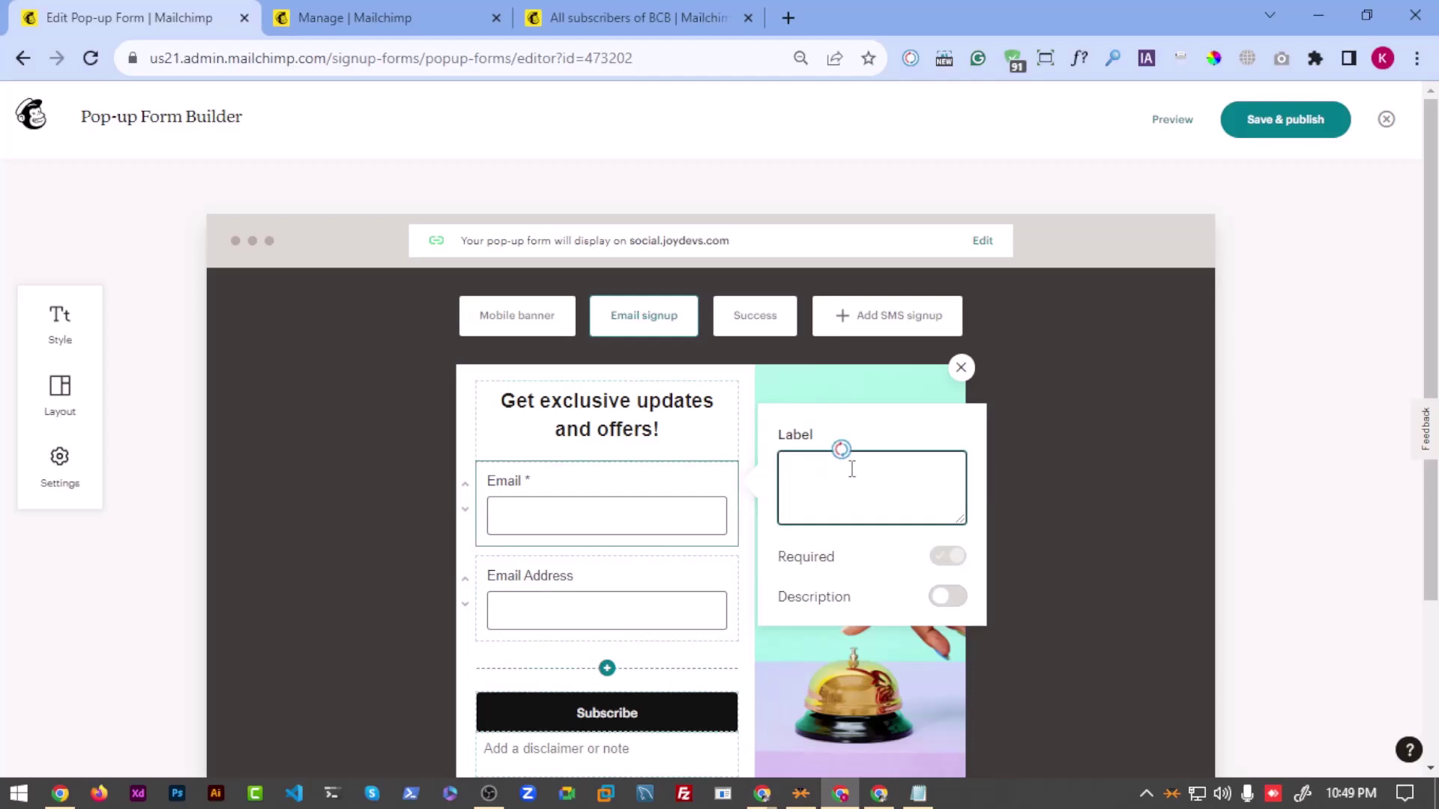
{"action": "key", "text": "alt+Tab"}
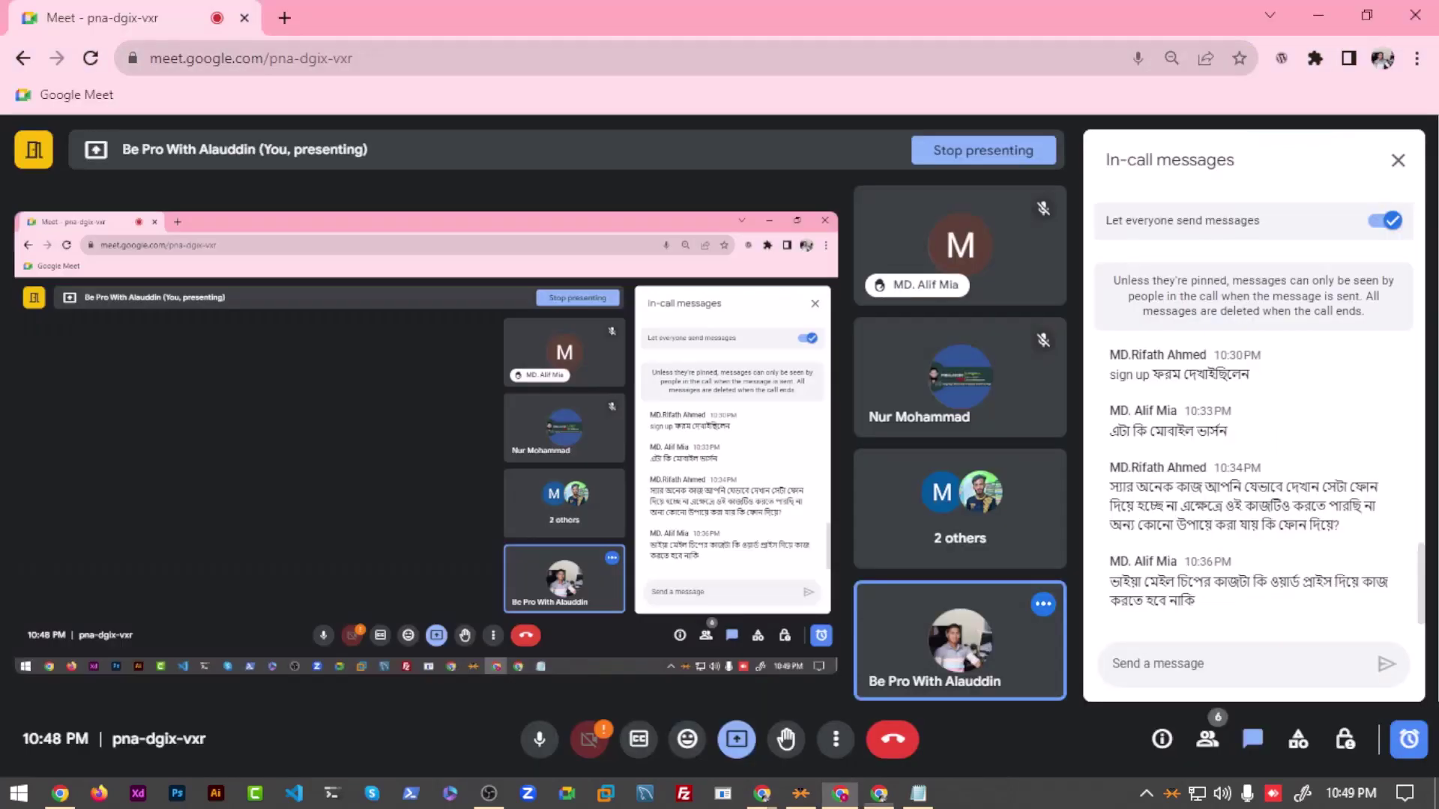
{"action": "key", "text": "alt+Tab"}
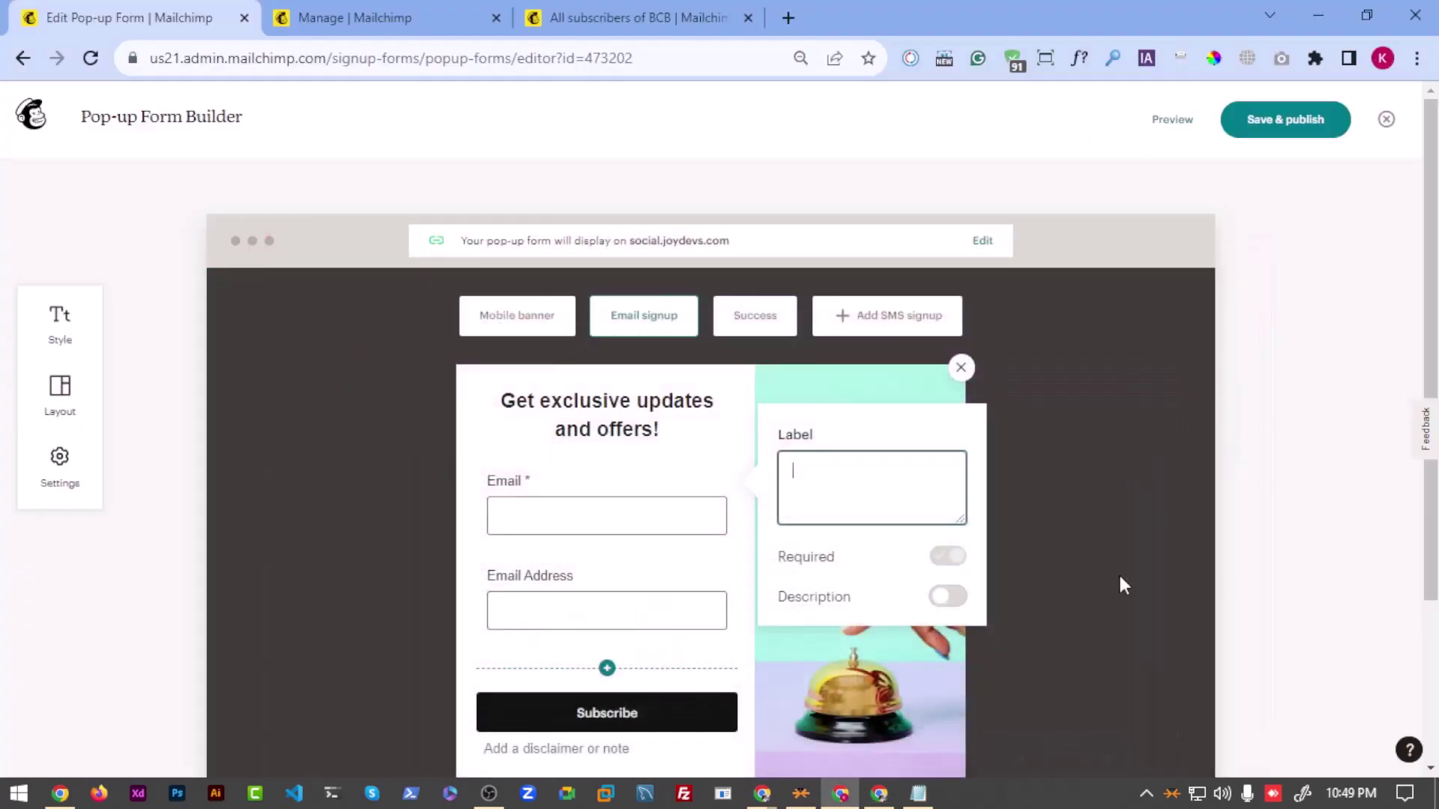
Step: Make the Email Address field required
{"action": "left_click", "coordinate": [655, 596]}
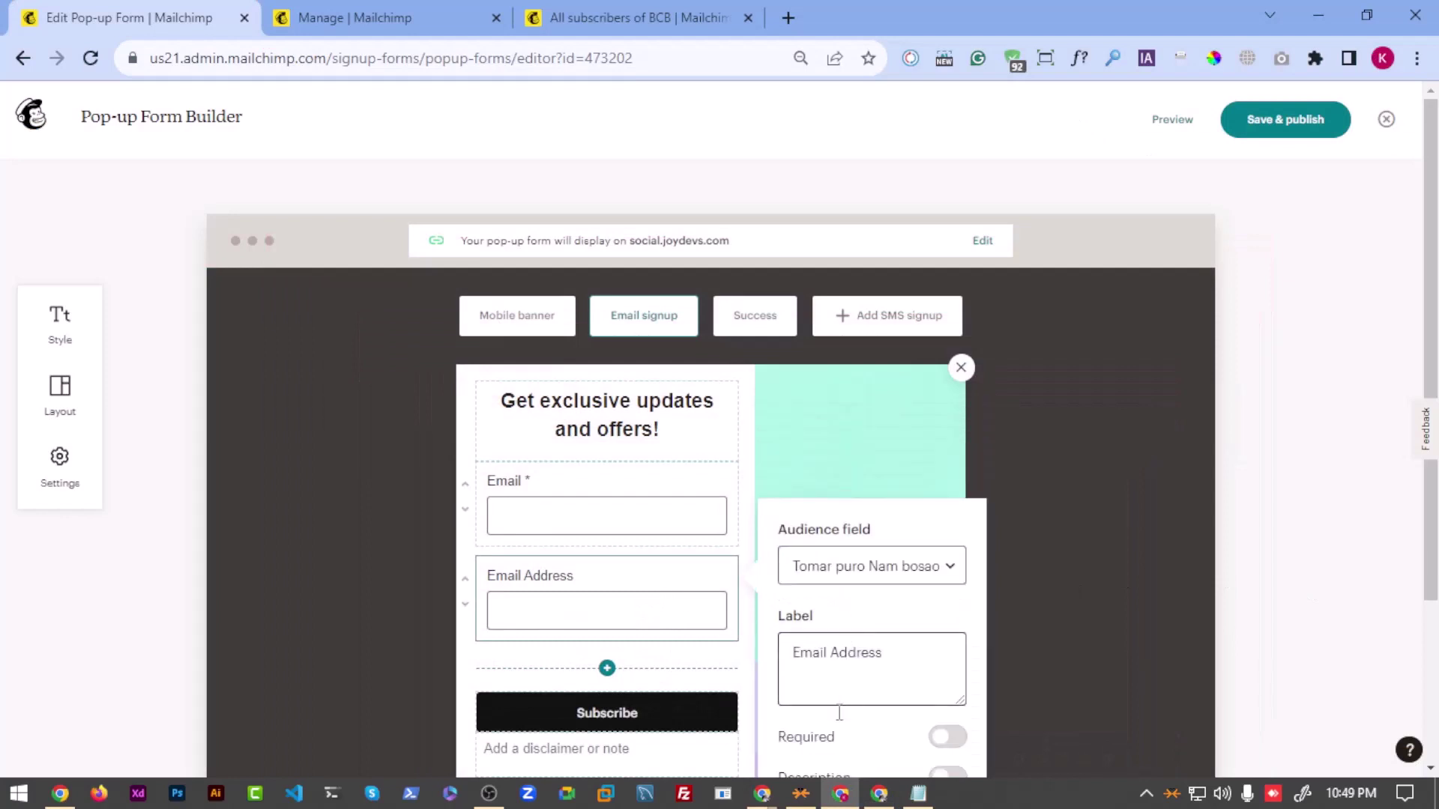
{"action": "scroll", "coordinate": [862, 712], "scroll_direction": "down", "scroll_amount": 2}
{"action": "left_click", "coordinate": [942, 636]}
{"action": "scroll", "coordinate": [659, 582], "scroll_direction": "up", "scroll_amount": 2}
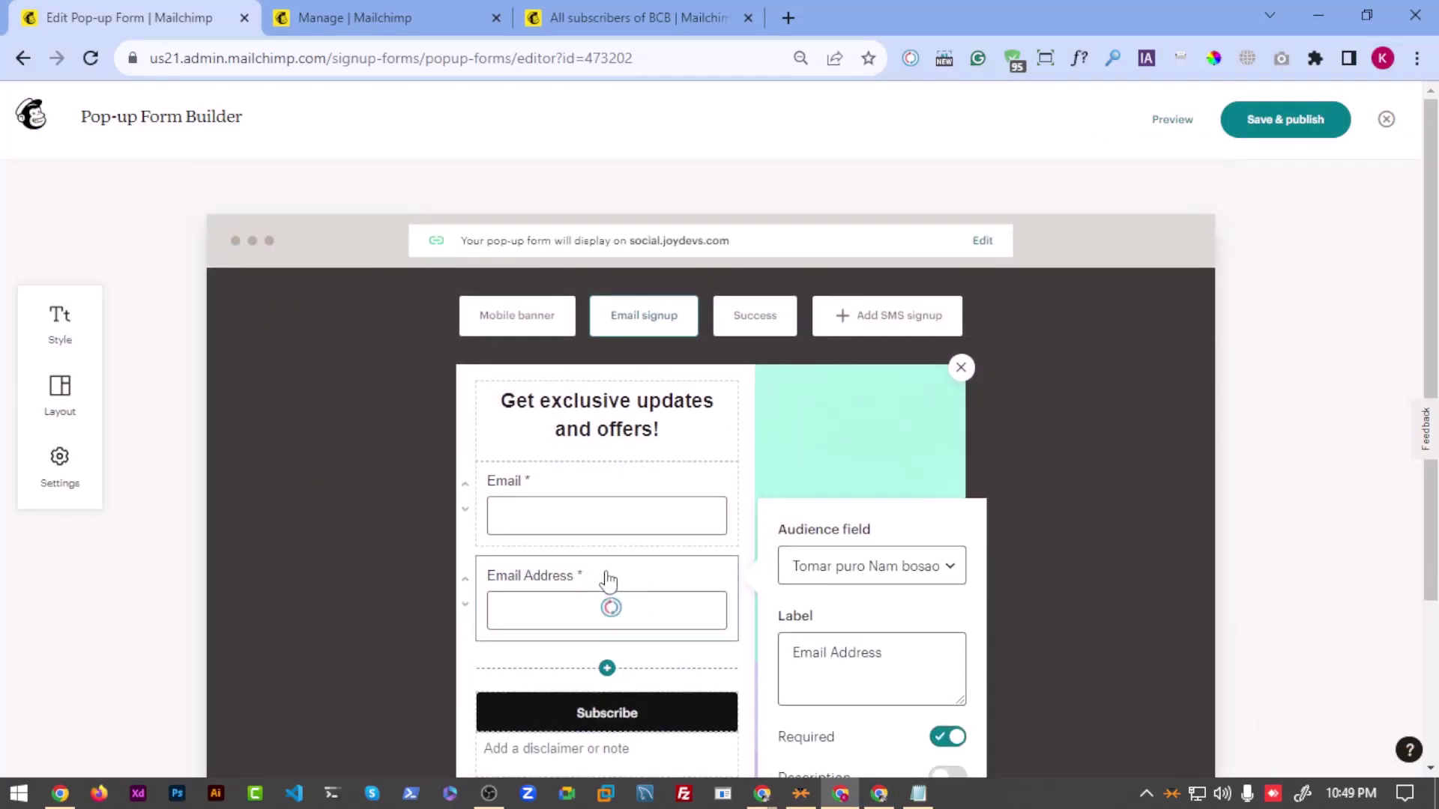
Step: Move the Email Address field above the Email field and recheck both fields
{"action": "right_click", "coordinate": [608, 583]}
{"action": "key", "text": "Escape"}
{"action": "left_click", "coordinate": [466, 579]}
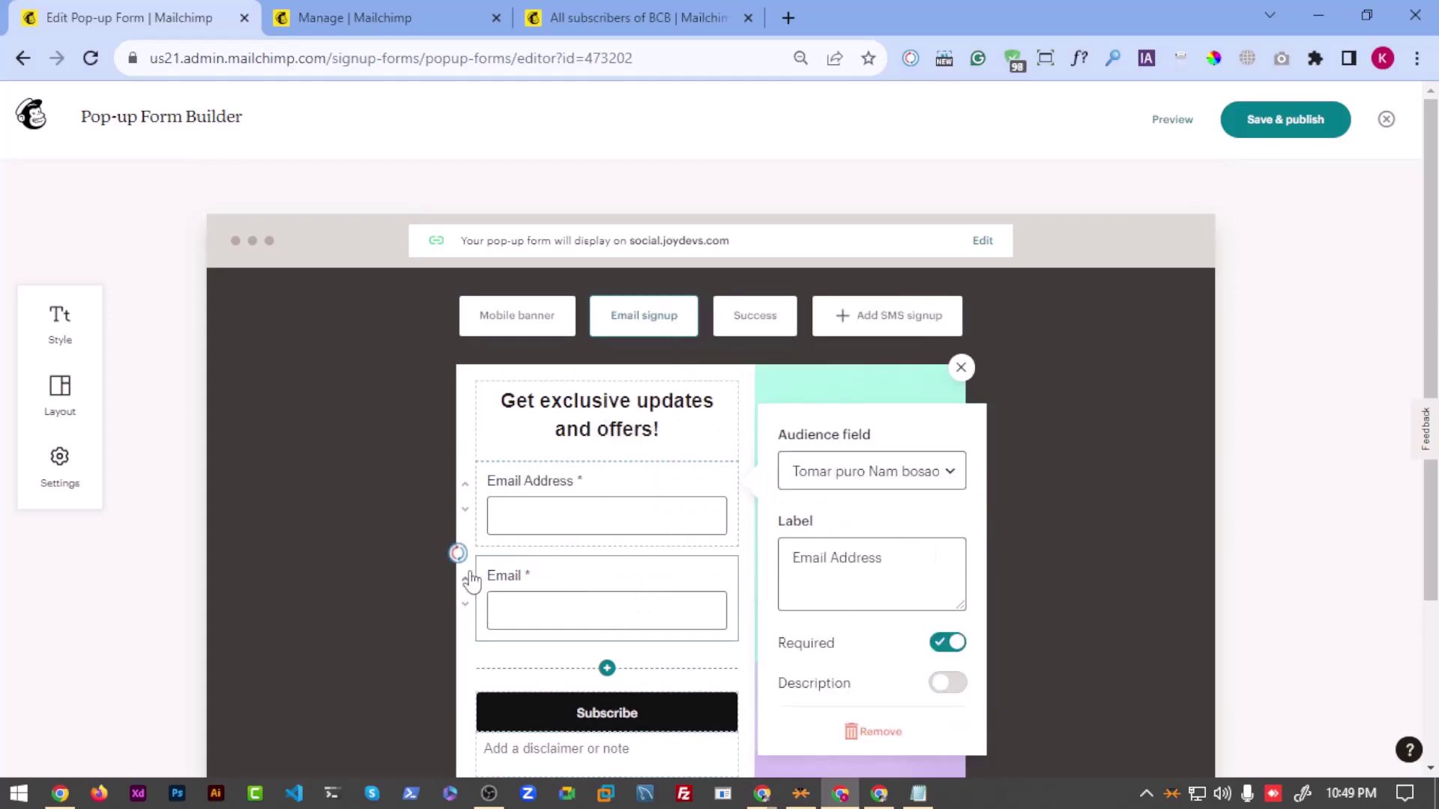
{"action": "left_click", "coordinate": [567, 600]}
{"action": "left_click", "coordinate": [590, 512]}
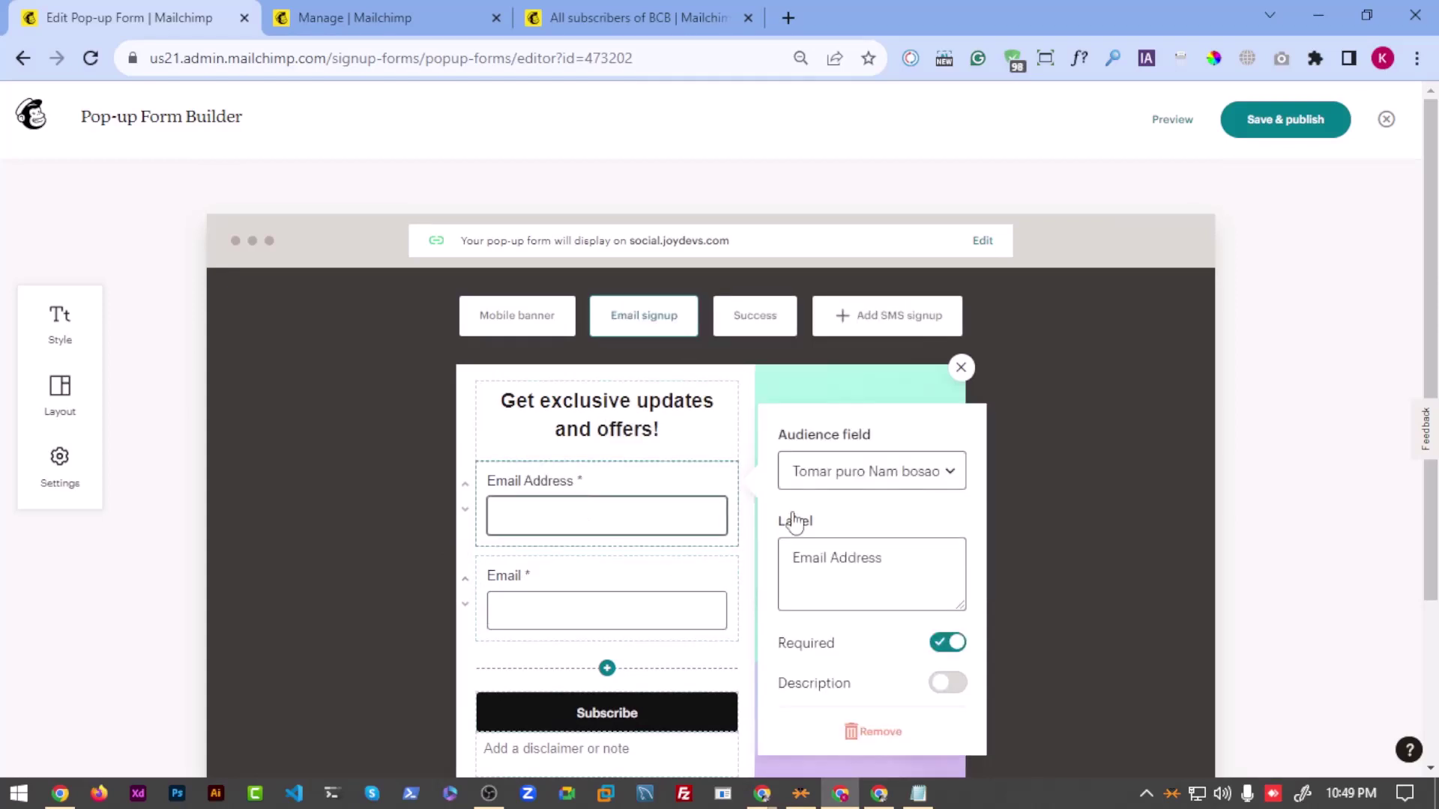
{"action": "left_click", "coordinate": [822, 475]}
{"action": "left_click", "coordinate": [825, 496]}
{"action": "left_click", "coordinate": [581, 600]}
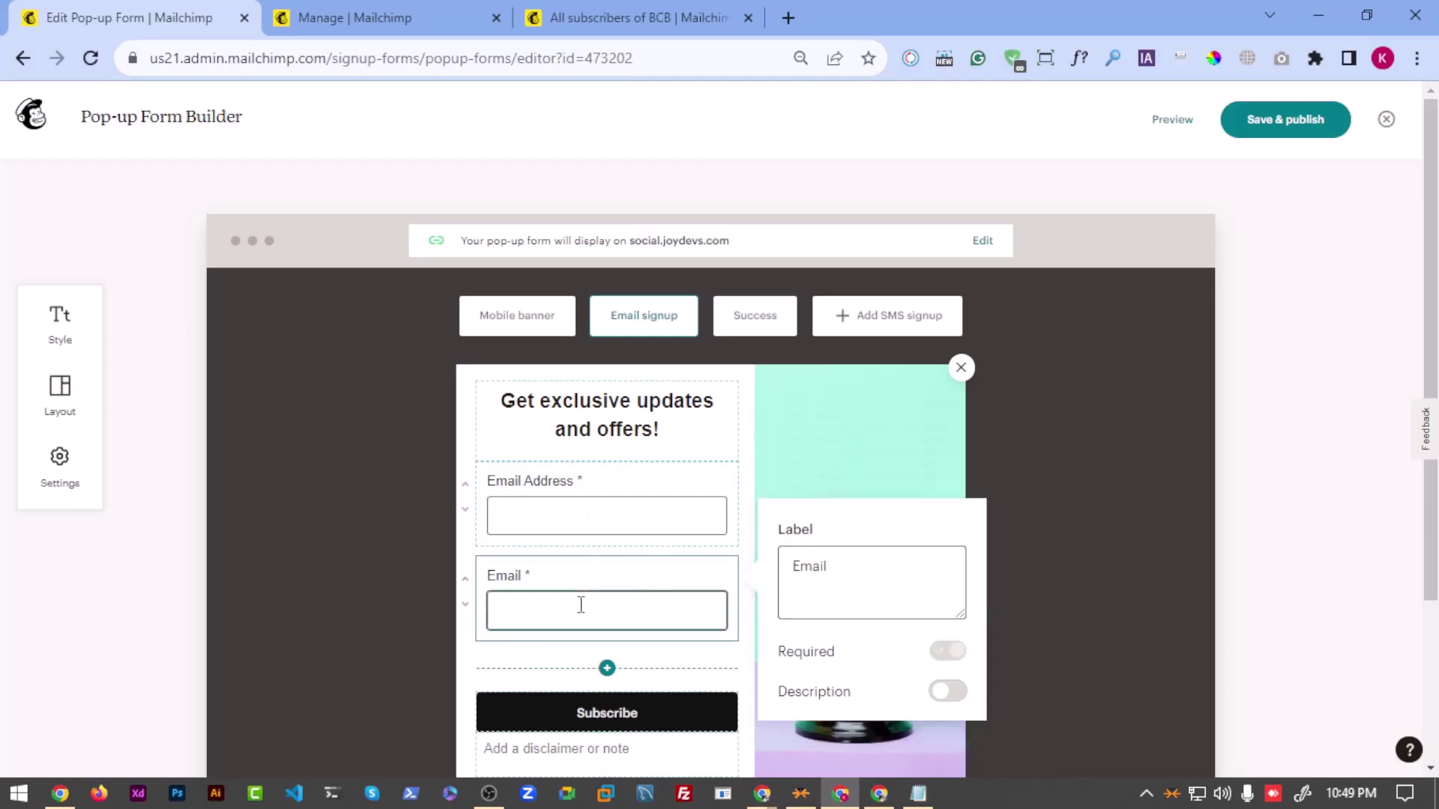
{"action": "scroll", "coordinate": [646, 607], "scroll_direction": "down", "scroll_amount": 1}
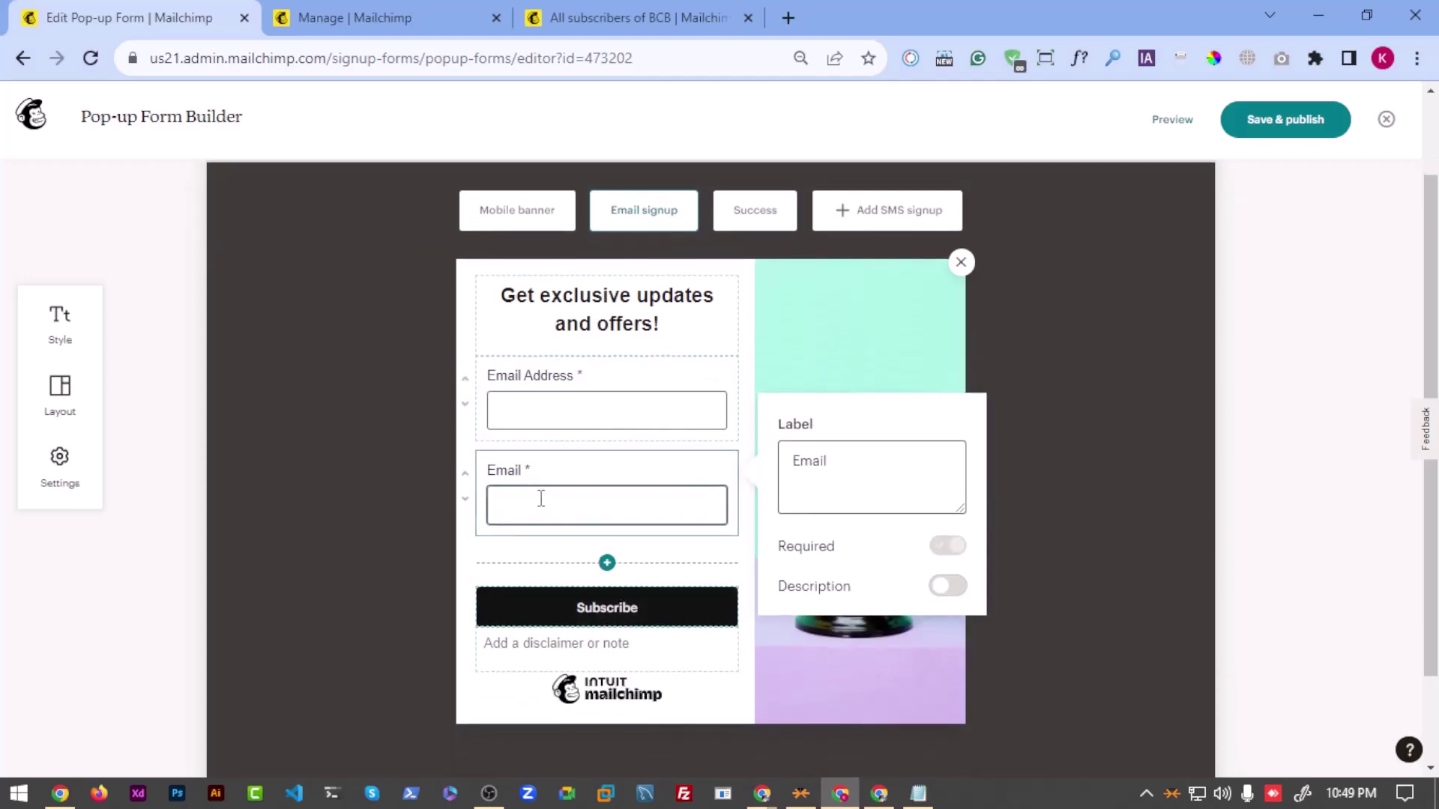
{"action": "scroll", "coordinate": [548, 495], "scroll_direction": "up", "scroll_amount": 1}
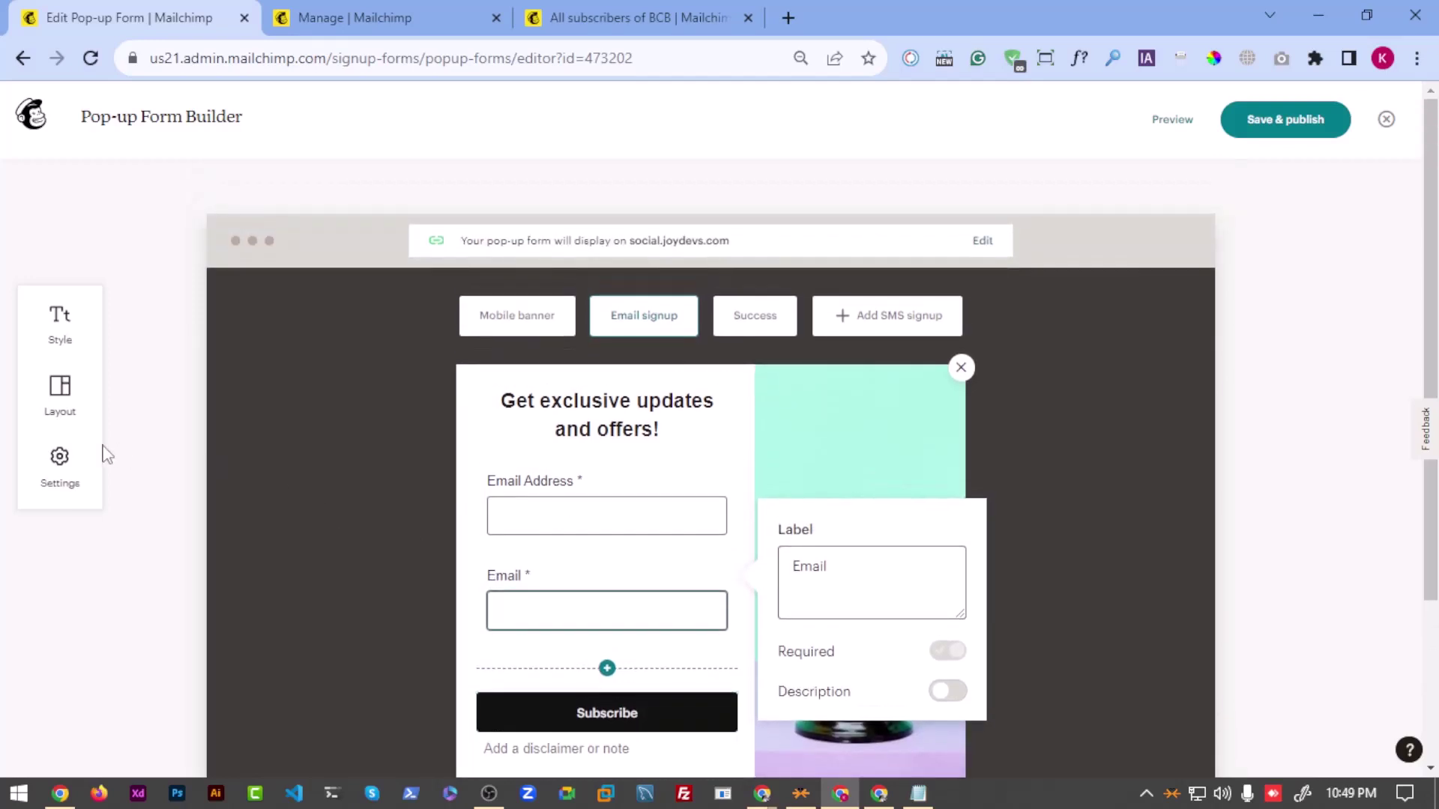
Step: Turn off Include mobile banner, acknowledge the recommendation, and preview the result
{"action": "left_click", "coordinate": [64, 405]}
{"action": "left_click", "coordinate": [52, 314]}
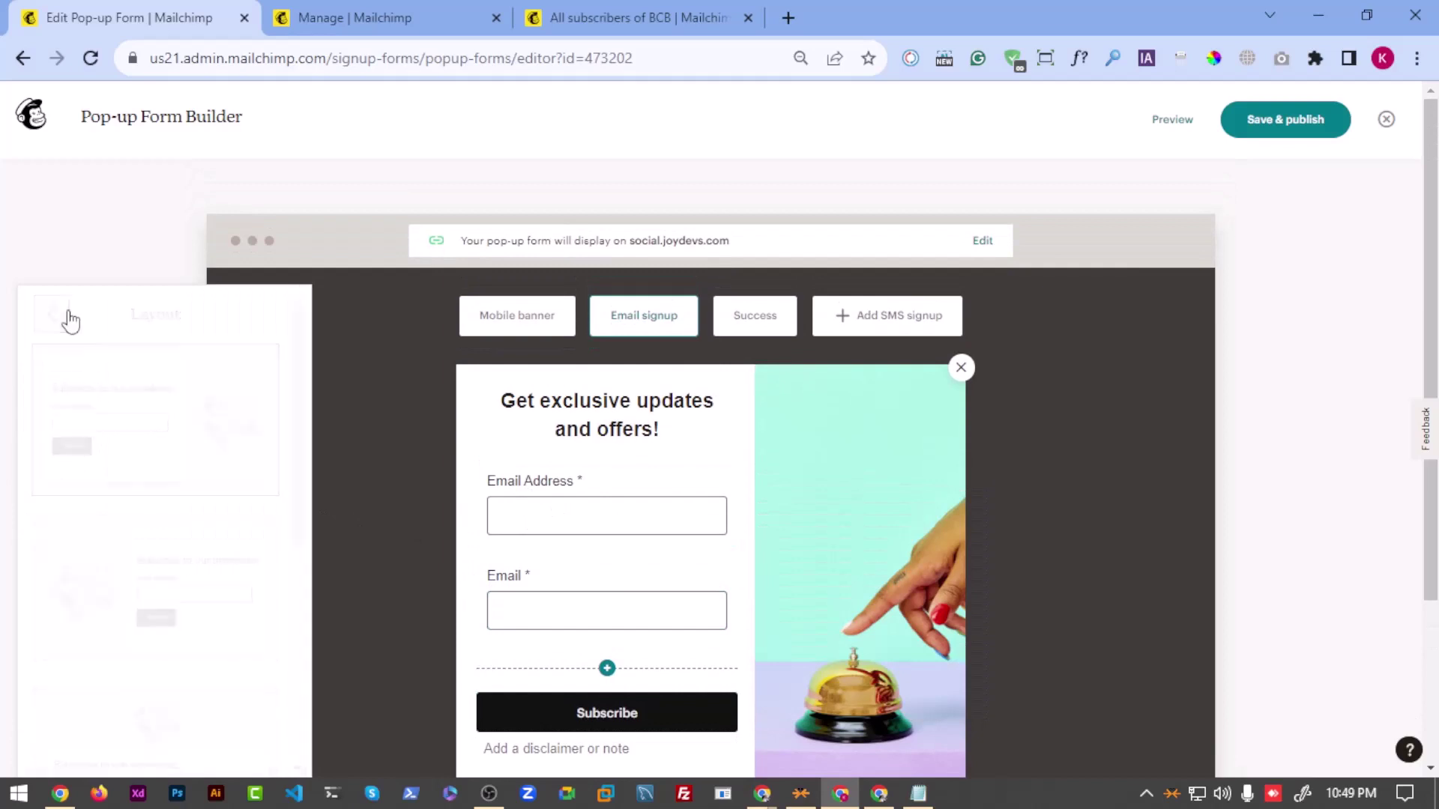
{"action": "left_click", "coordinate": [54, 480]}
{"action": "scroll", "coordinate": [120, 554], "scroll_direction": "down", "scroll_amount": 1}
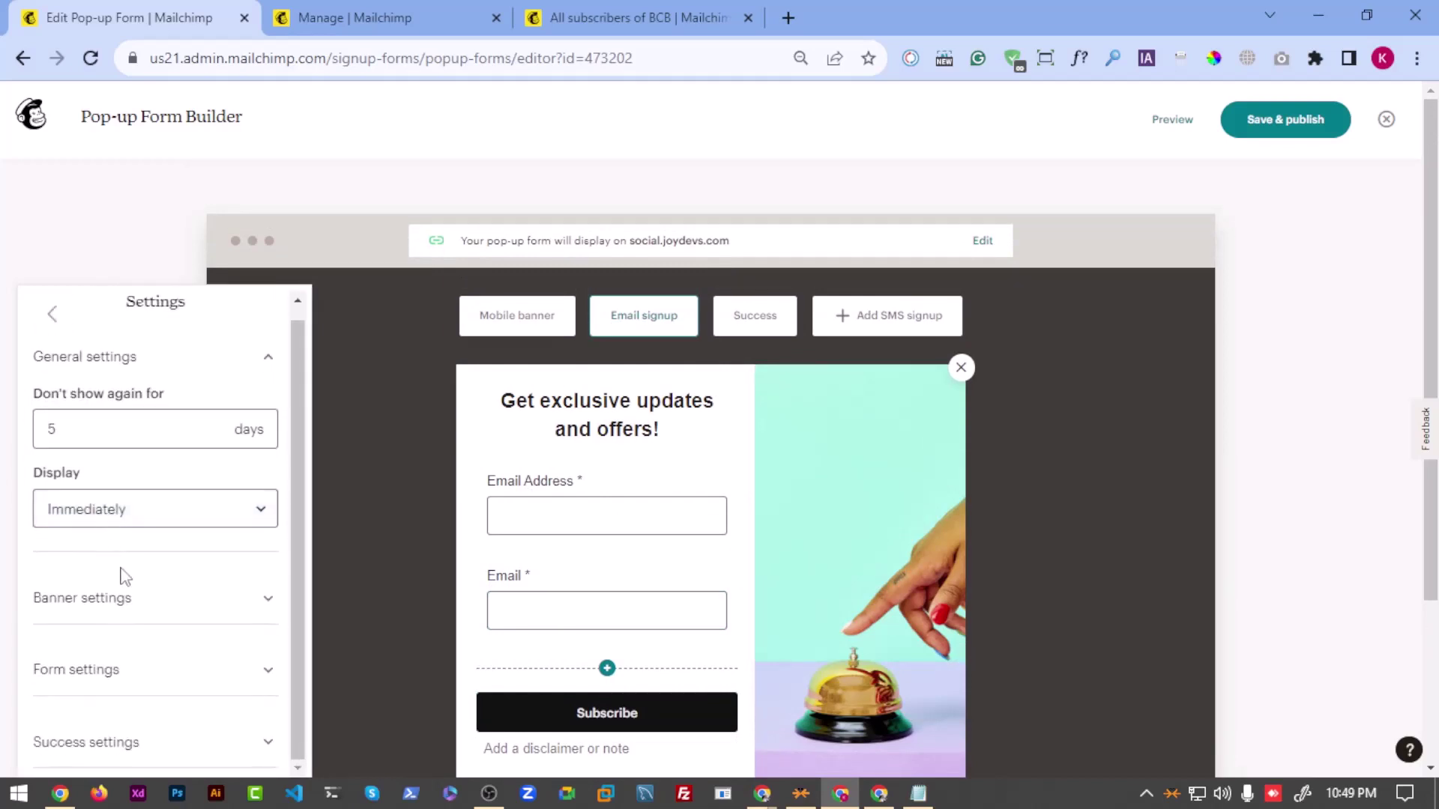
{"action": "left_click", "coordinate": [101, 608]}
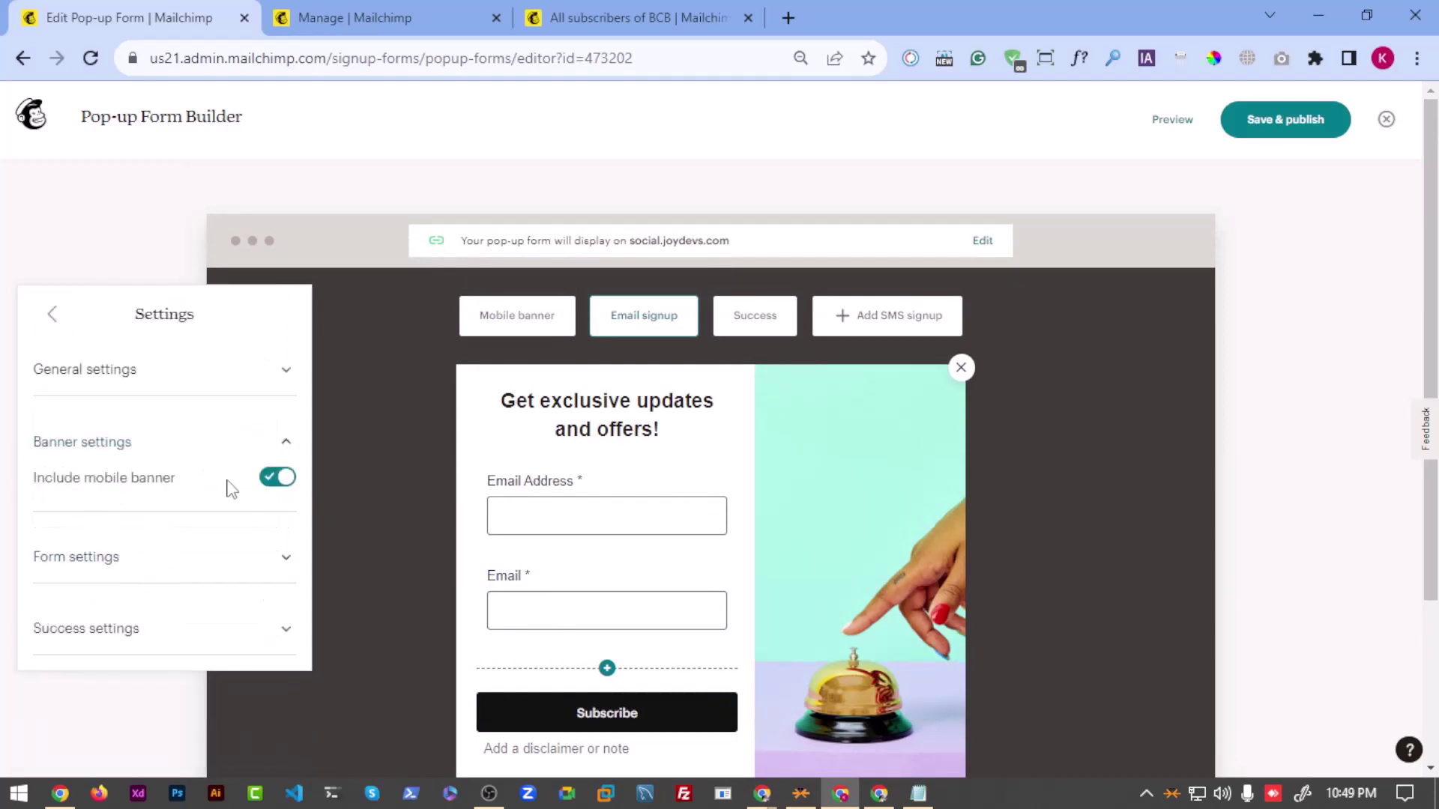
{"action": "left_click", "coordinate": [271, 476]}
{"action": "left_click", "coordinate": [989, 506]}
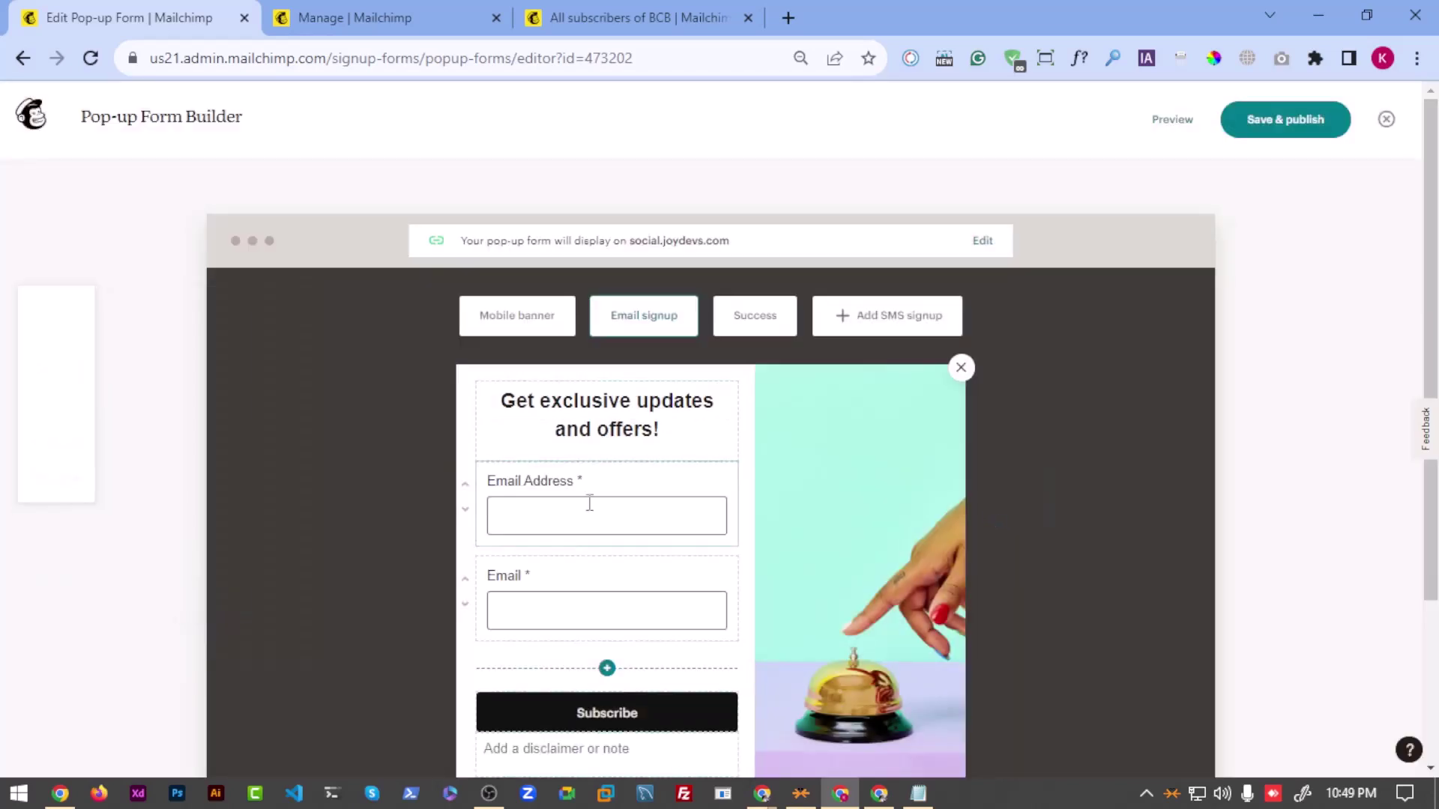
{"action": "left_click", "coordinate": [517, 316]}
{"action": "scroll", "coordinate": [674, 554], "scroll_direction": "down", "scroll_amount": 2}
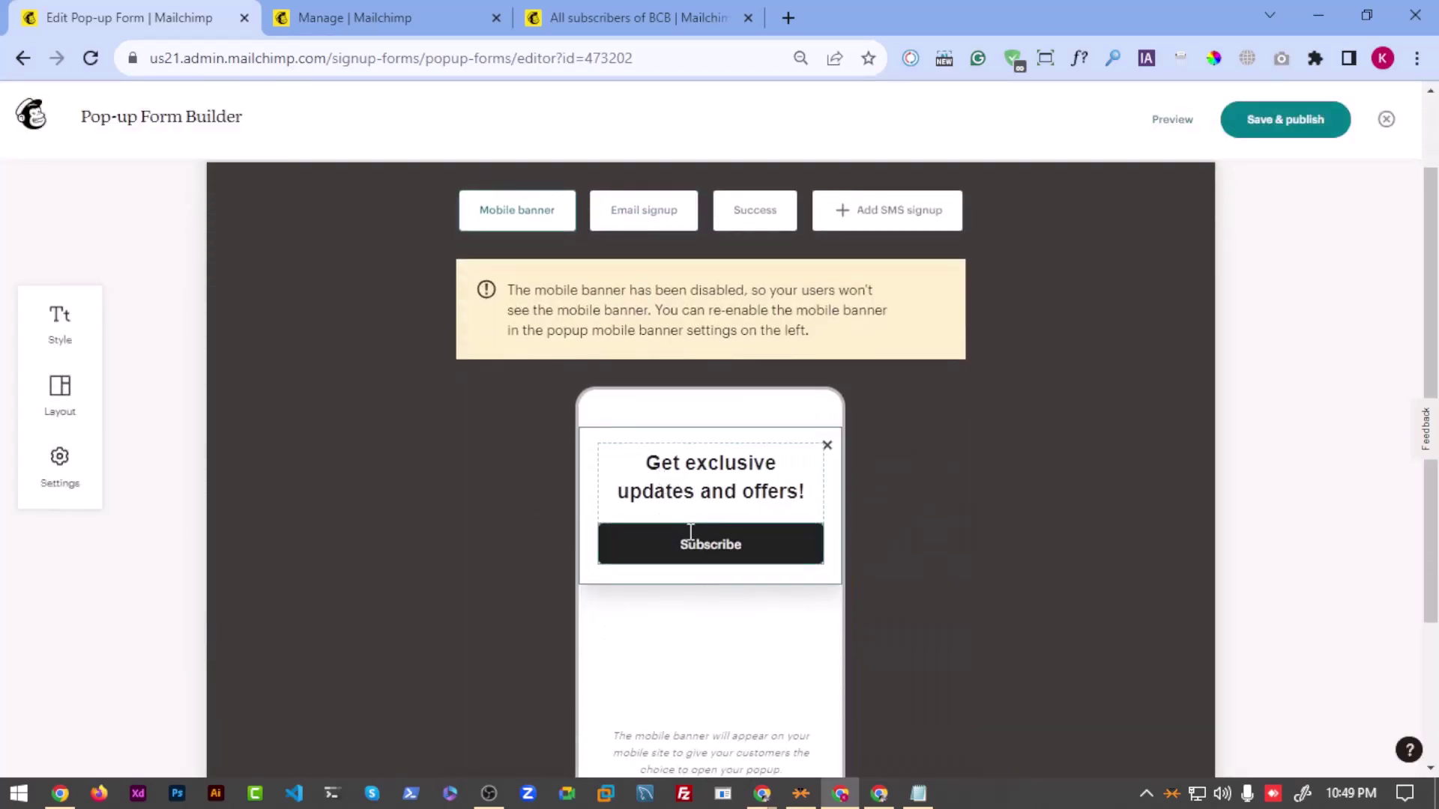
{"action": "scroll", "coordinate": [691, 531], "scroll_direction": "up", "scroll_amount": 2}
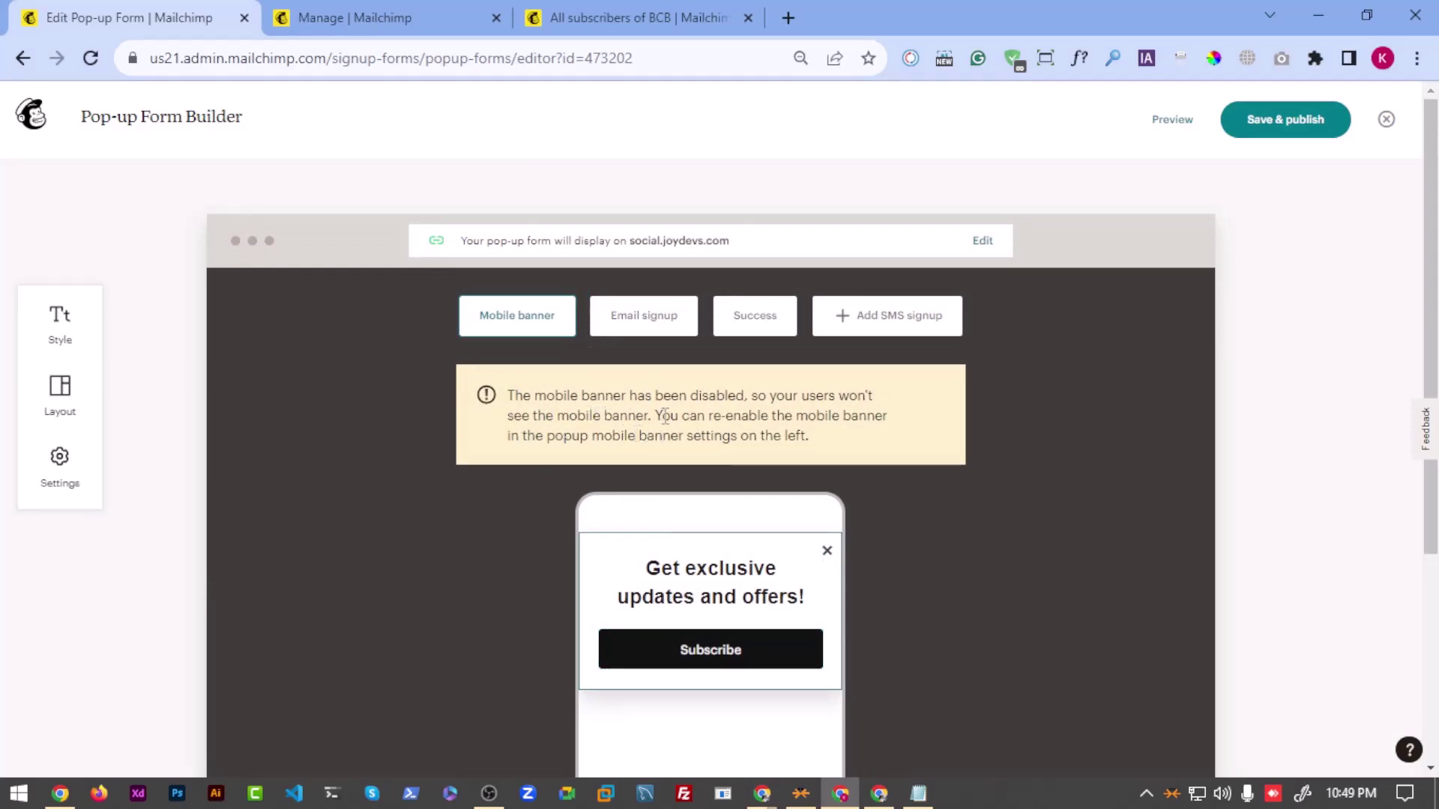
Step: Turn the mobile banner back on in Banner settings
{"action": "left_click", "coordinate": [60, 465]}
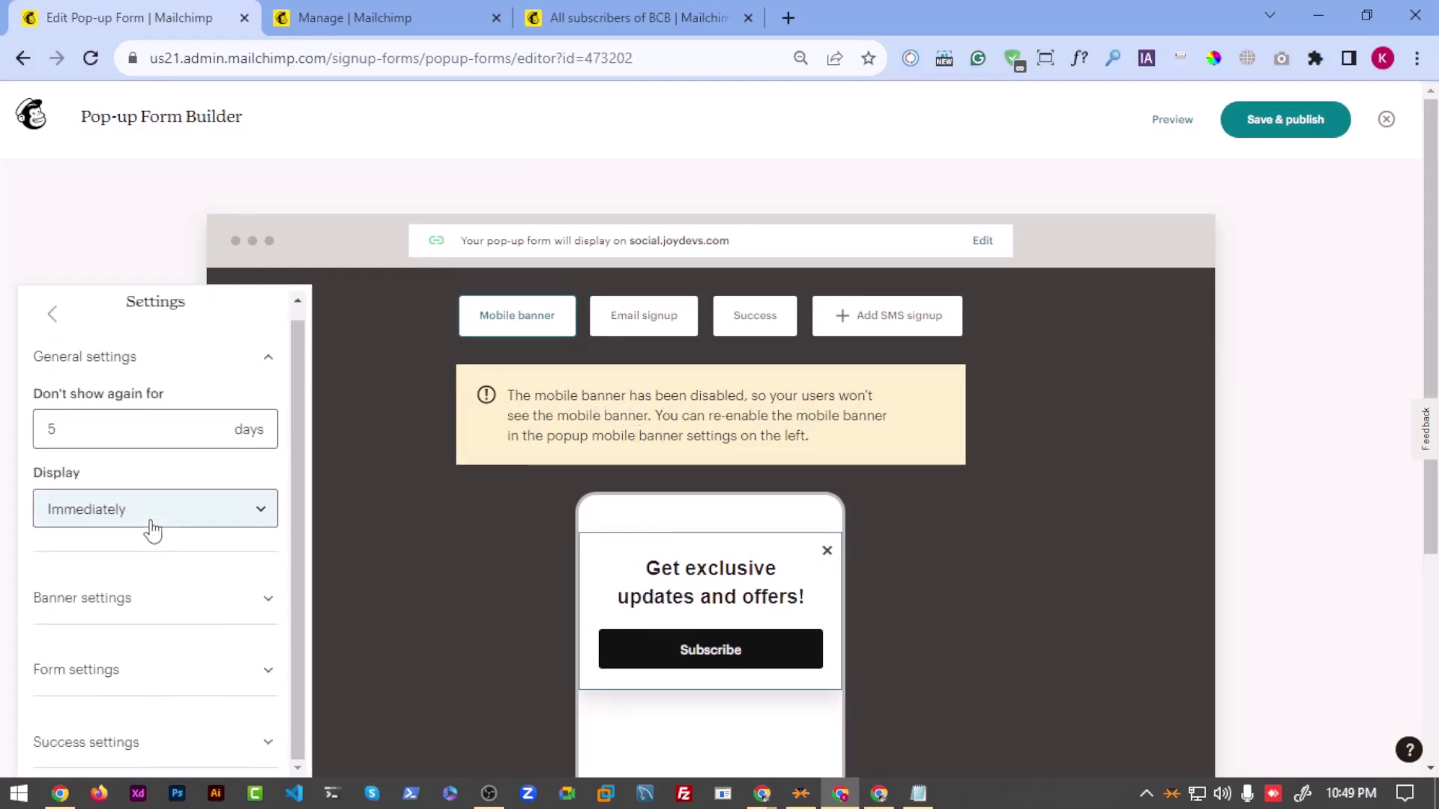
{"action": "left_click", "coordinate": [128, 611]}
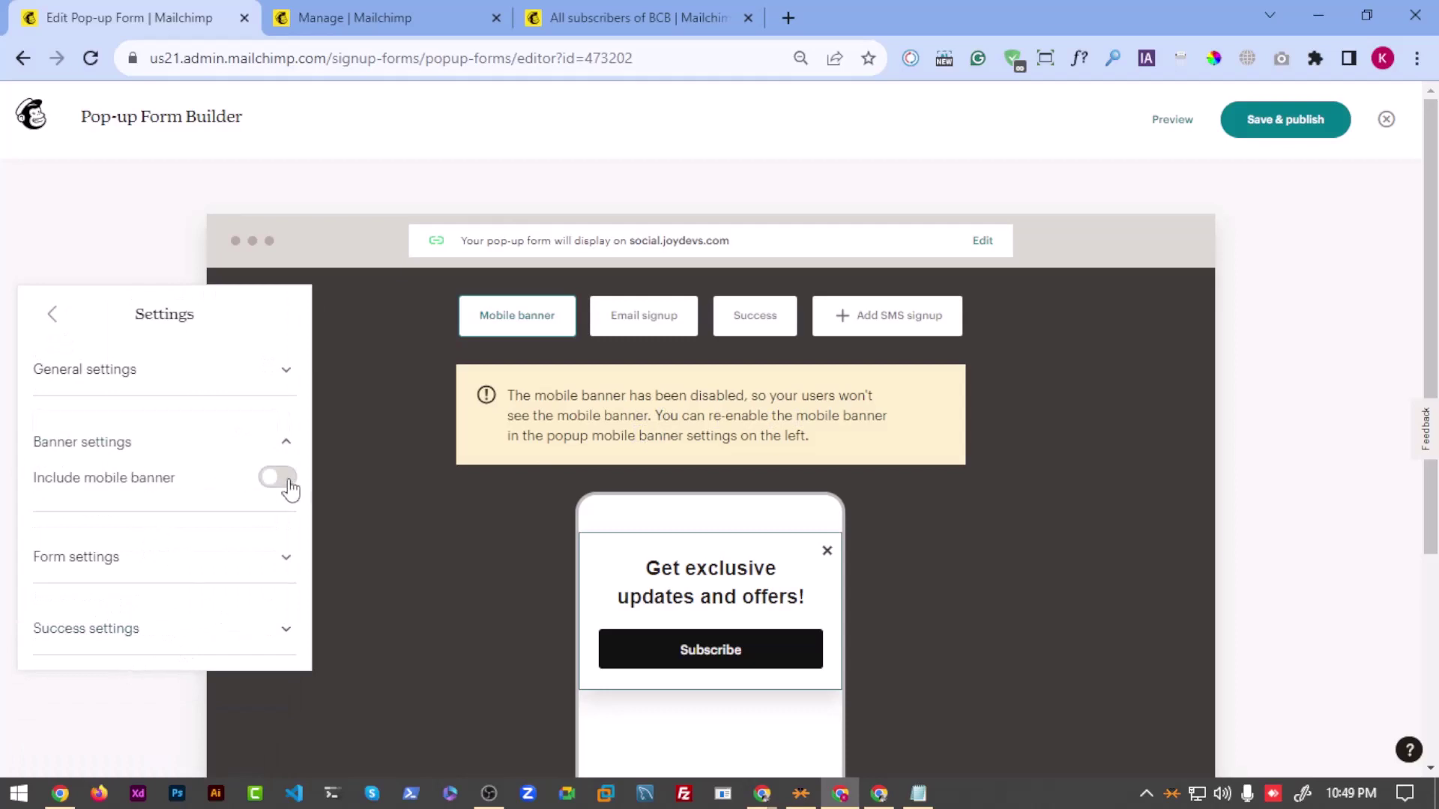
{"action": "left_click", "coordinate": [289, 484]}
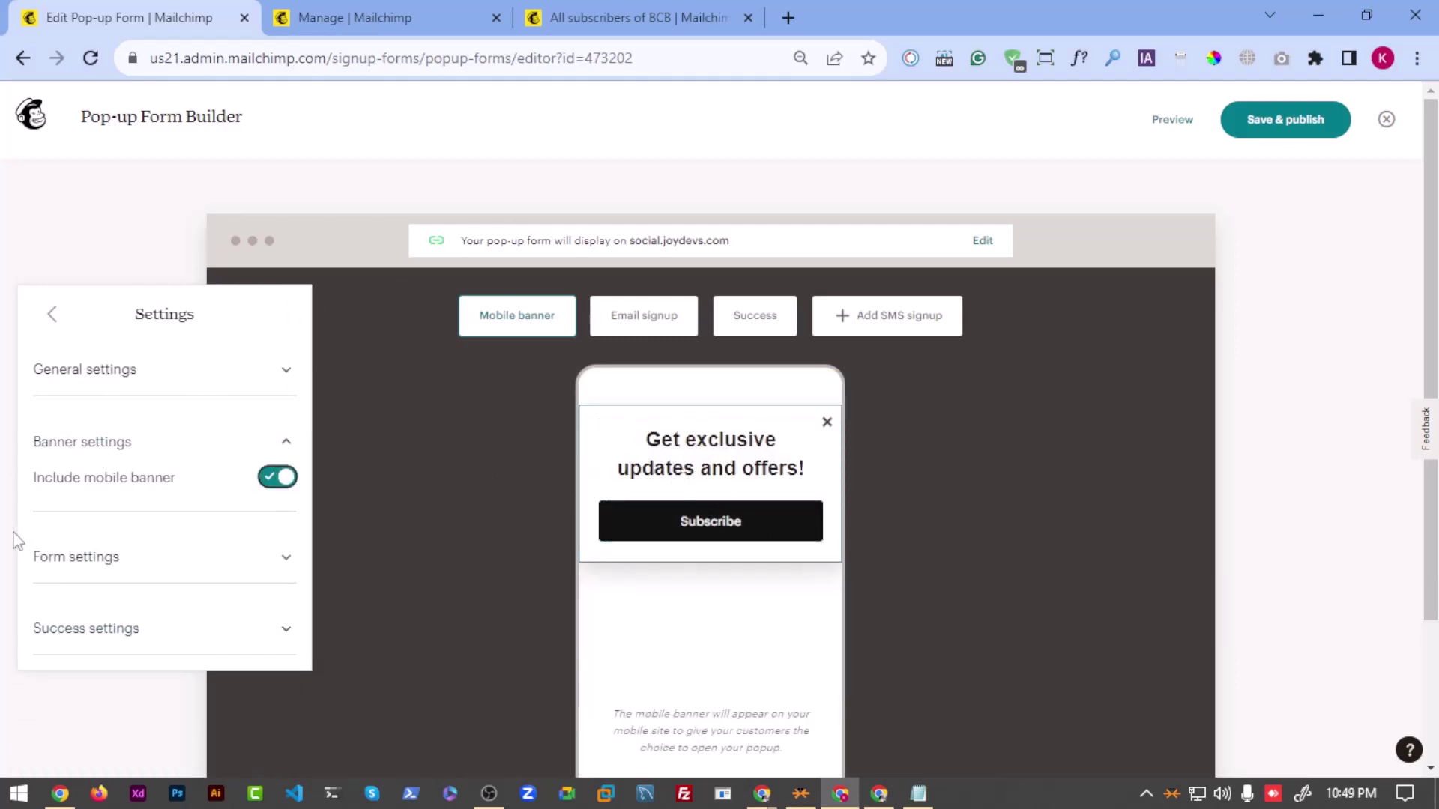
{"action": "left_click", "coordinate": [691, 520]}
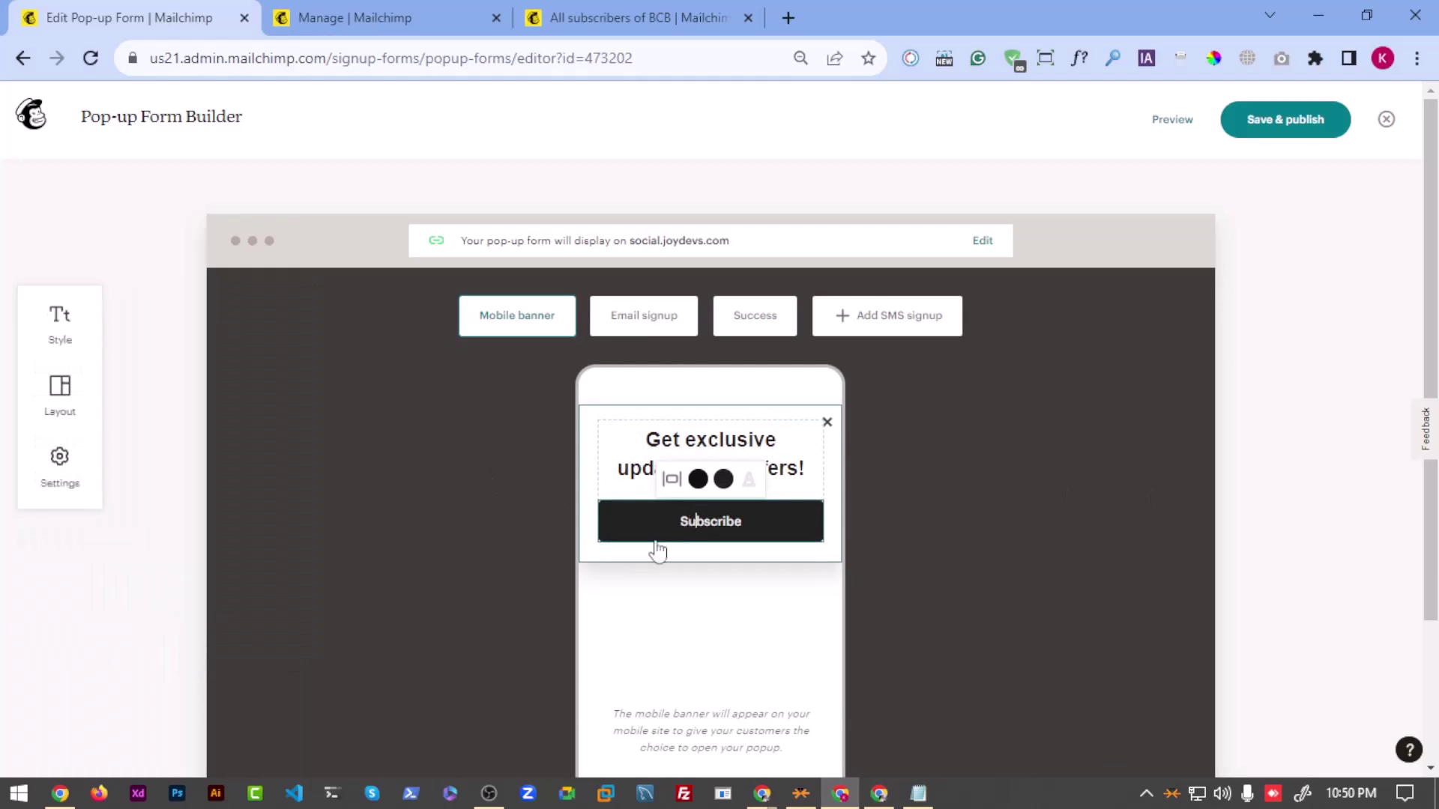
Step: Set the form position to Slide instead of Modal in Form settings
{"action": "left_click", "coordinate": [59, 468]}
{"action": "left_click", "coordinate": [134, 671]}
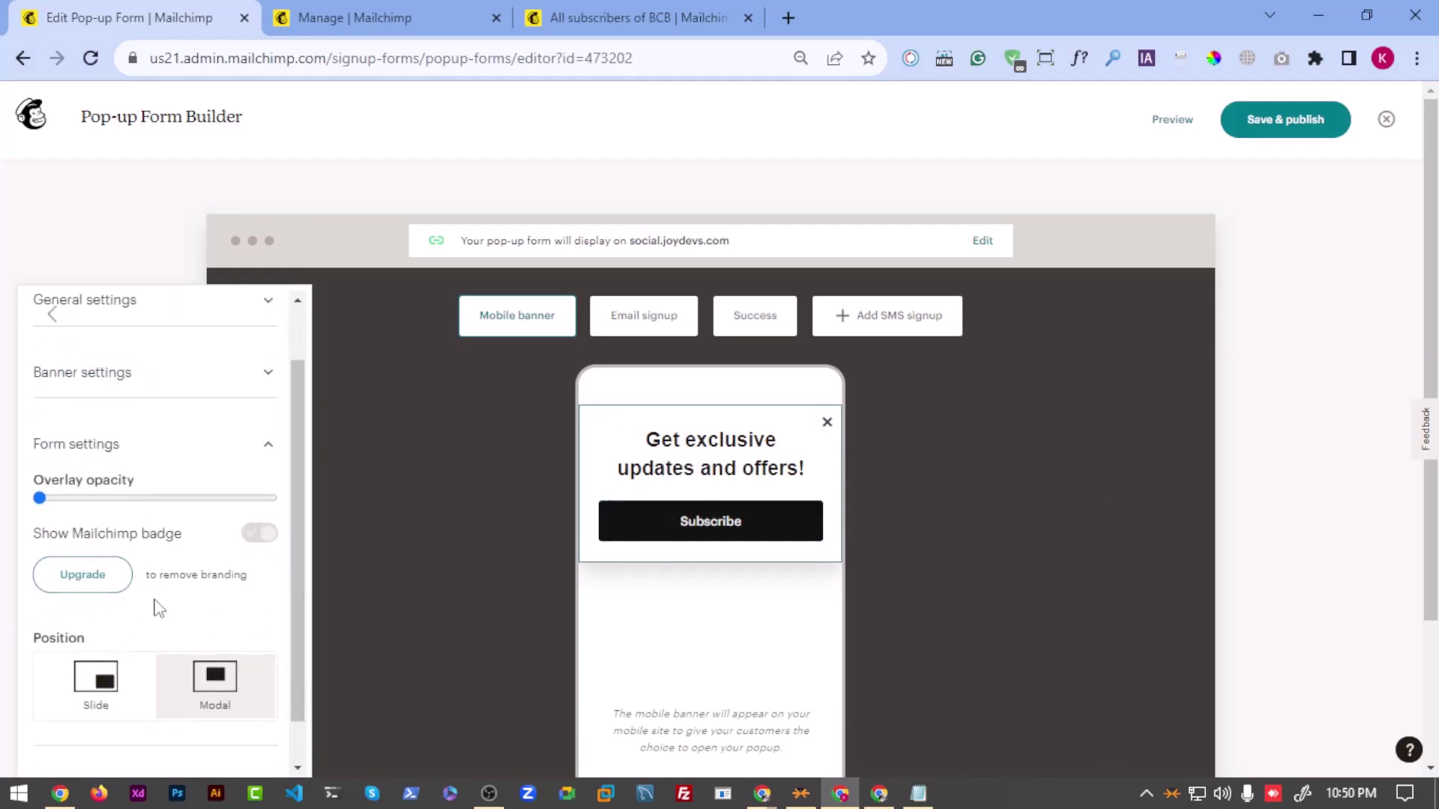
{"action": "left_click", "coordinate": [90, 653]}
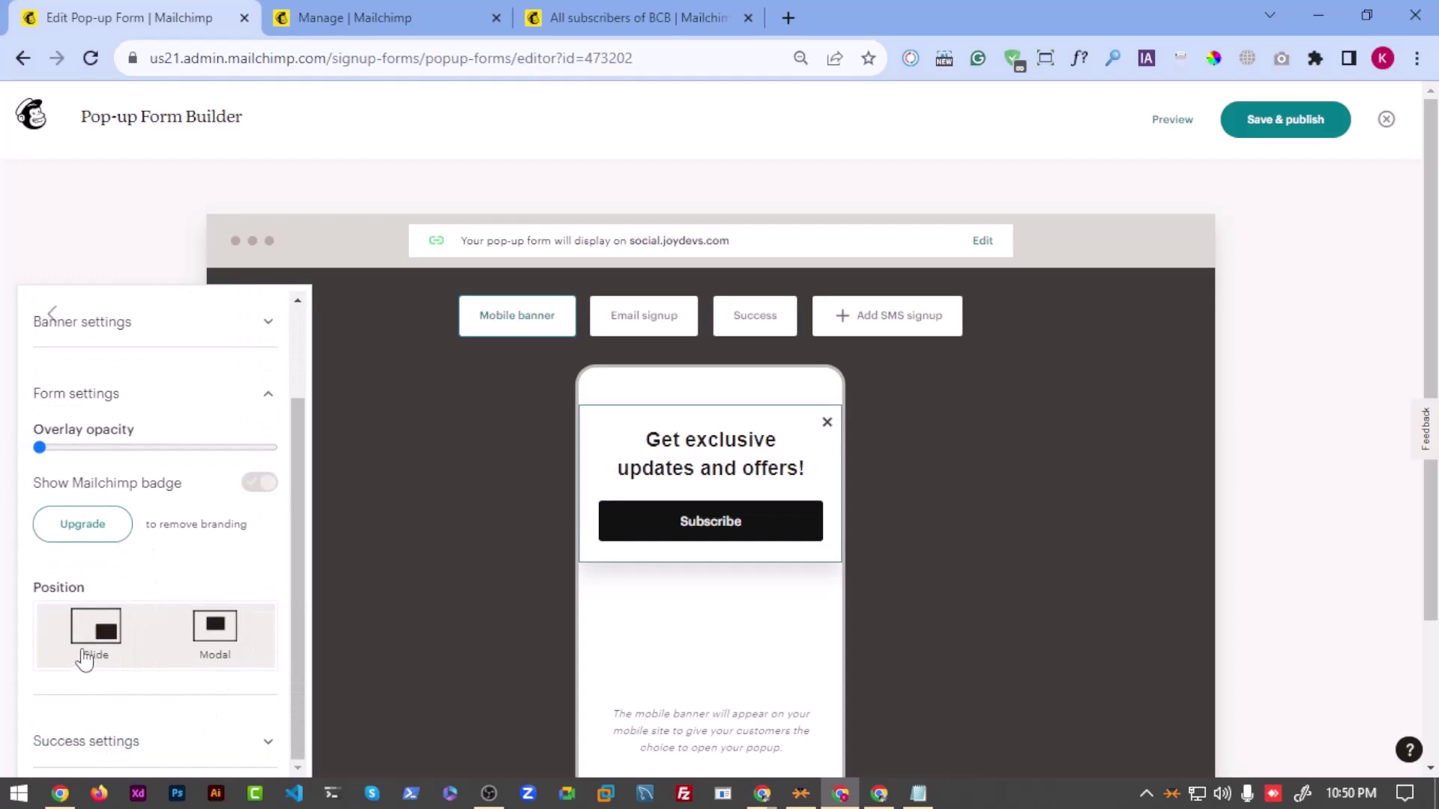
{"action": "left_click", "coordinate": [187, 641]}
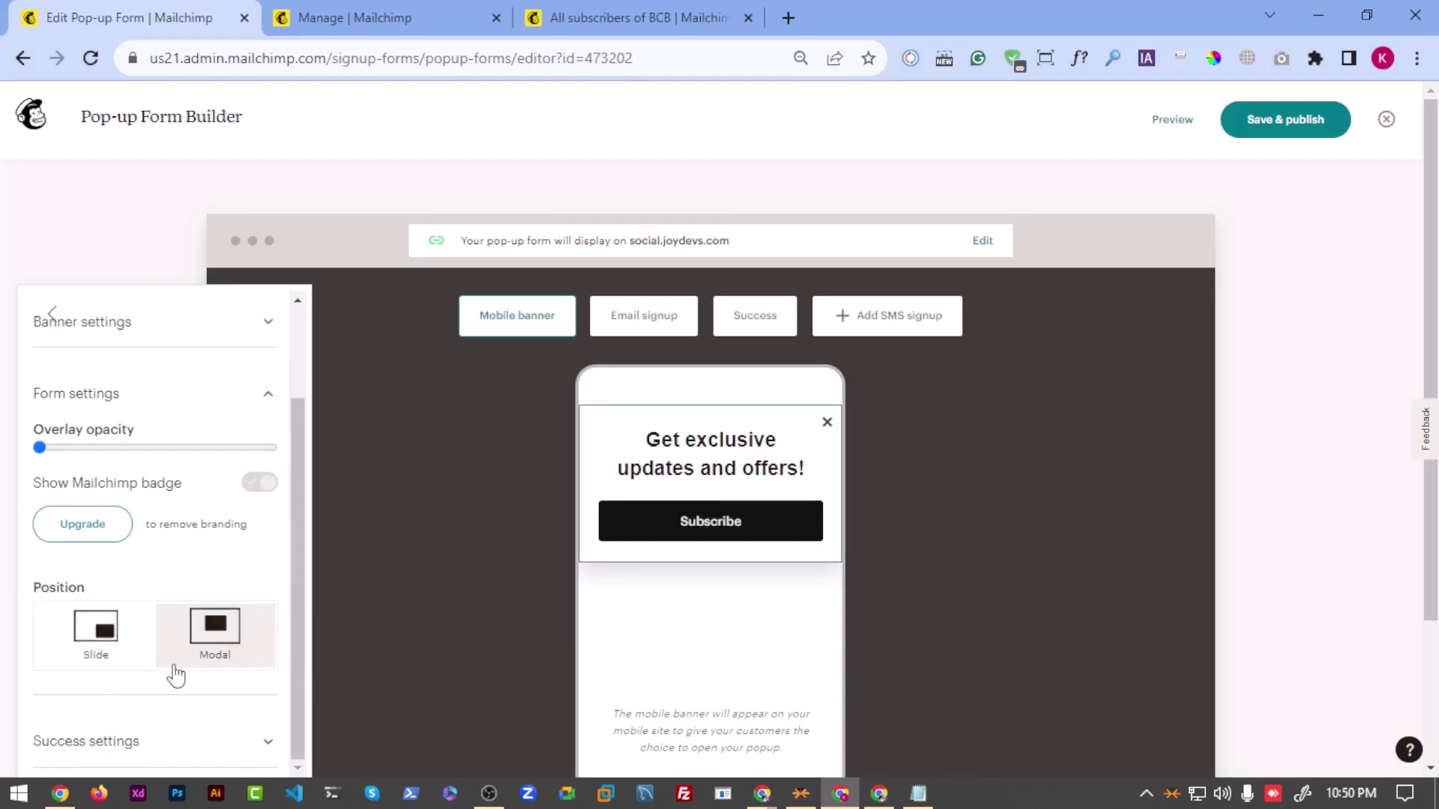
{"action": "left_click", "coordinate": [93, 656]}
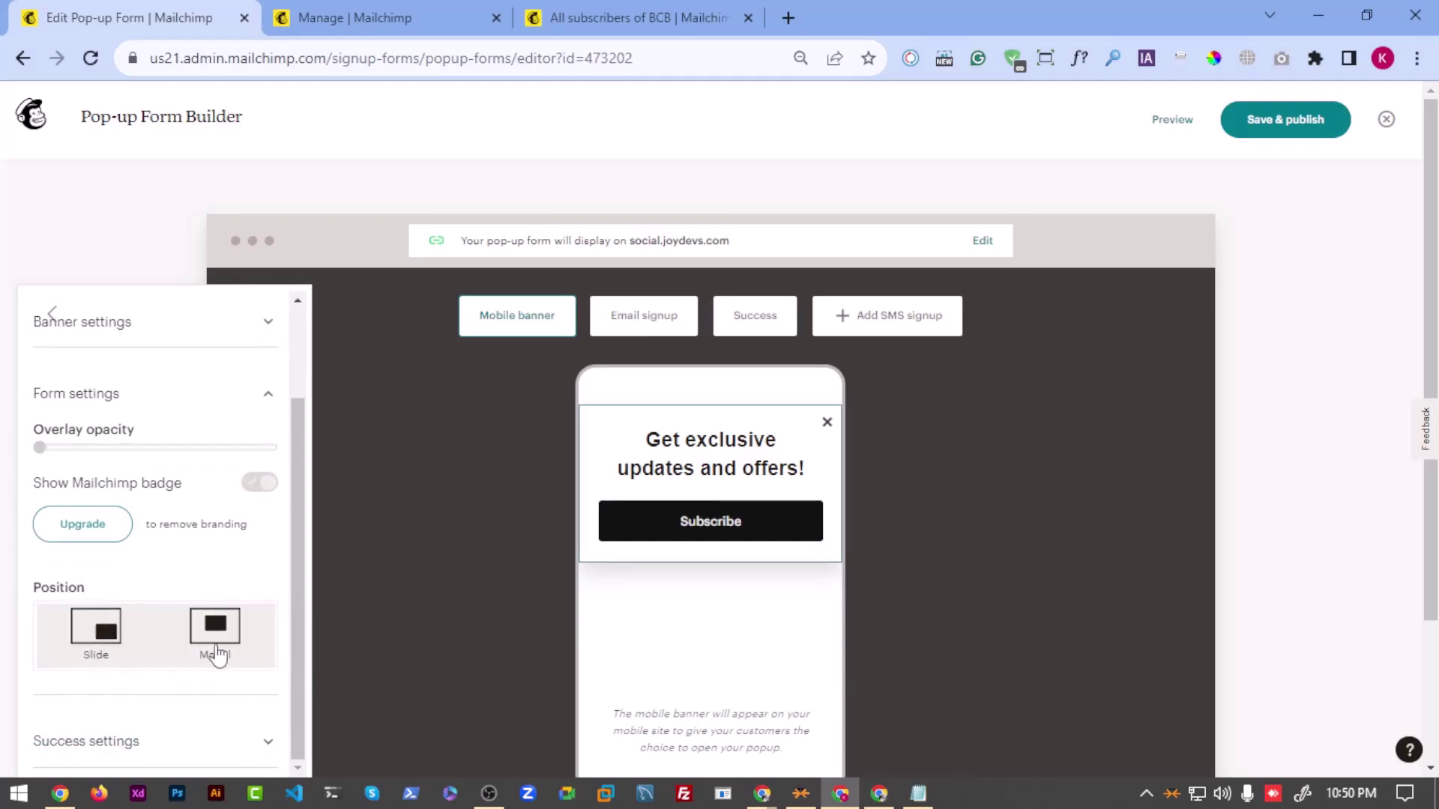
{"action": "left_click", "coordinate": [216, 671]}
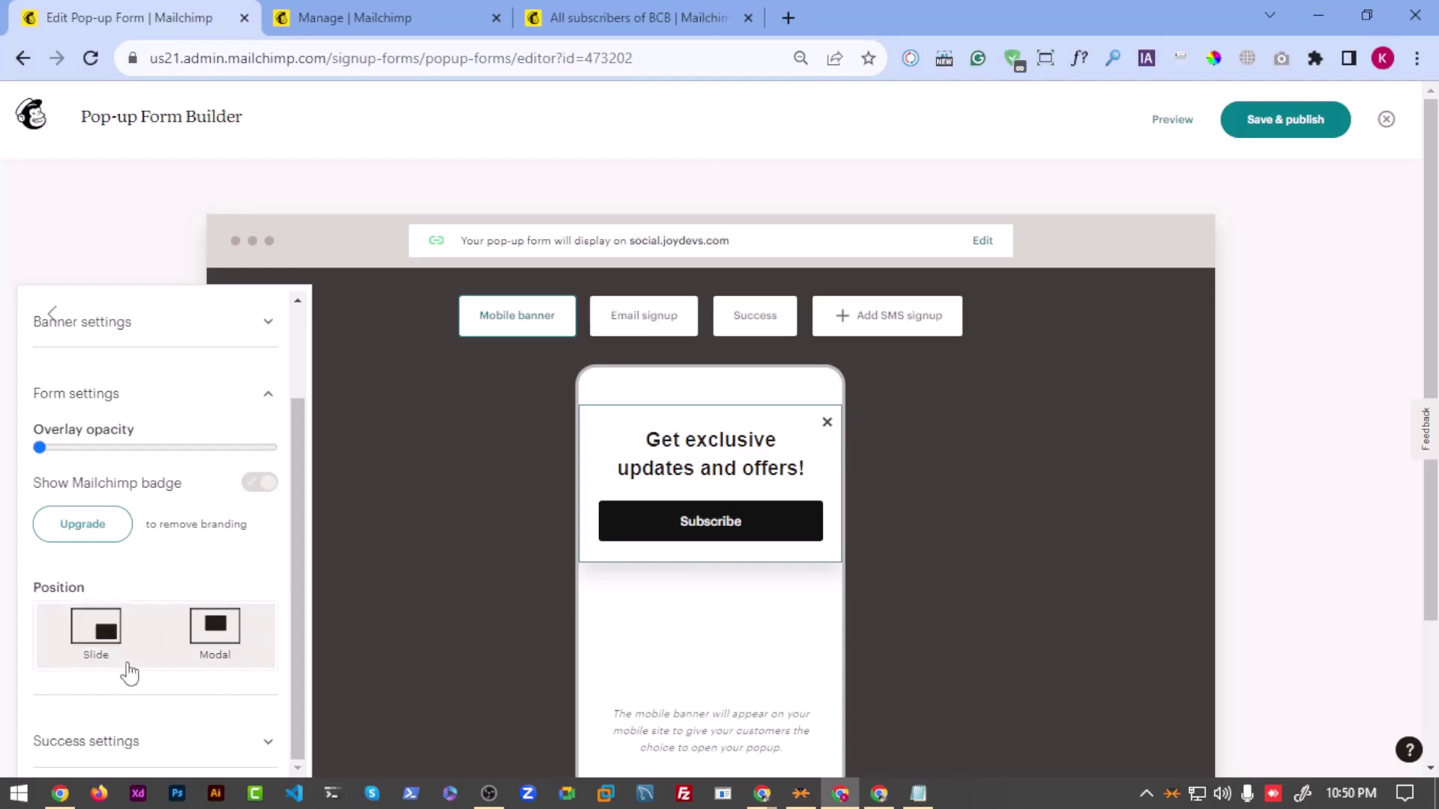
{"action": "left_click", "coordinate": [86, 662]}
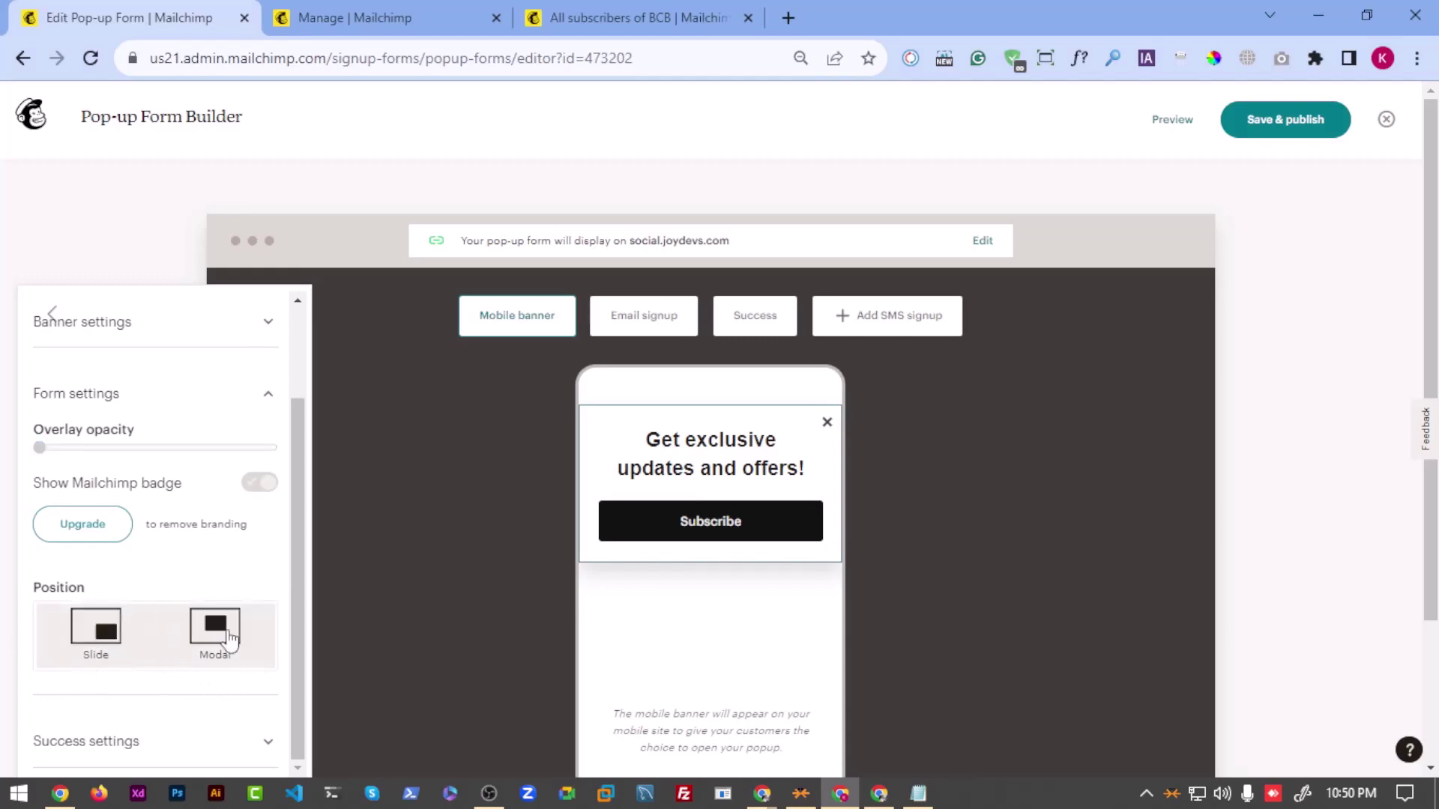
{"action": "left_click", "coordinate": [214, 643]}
{"action": "left_click", "coordinate": [154, 655]}
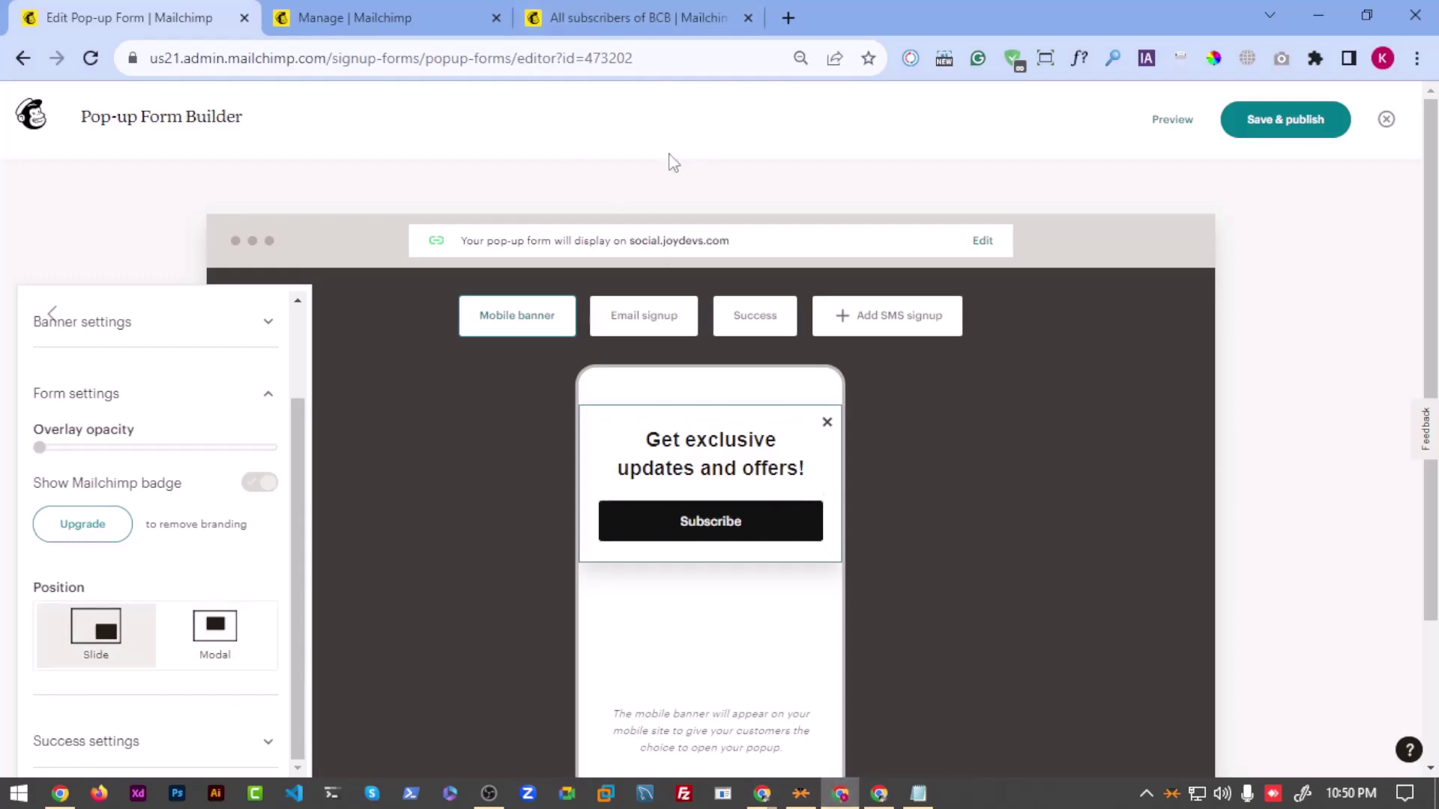
Step: Open an incognito window and capture the full screen with Lightshot, drawing then undoing a red box
{"action": "key", "text": "ctrl+shift+n"}
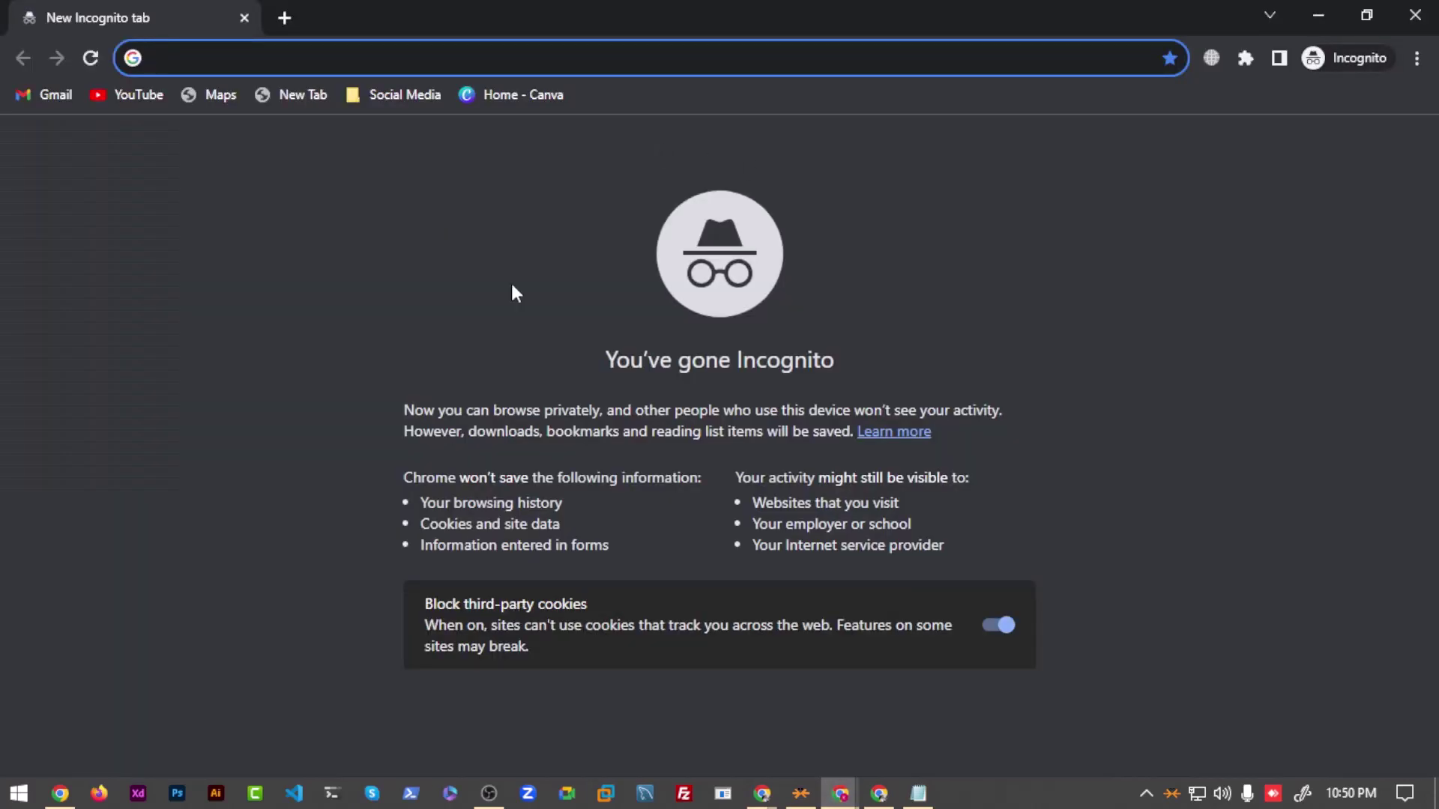
{"action": "key", "text": "Print"}
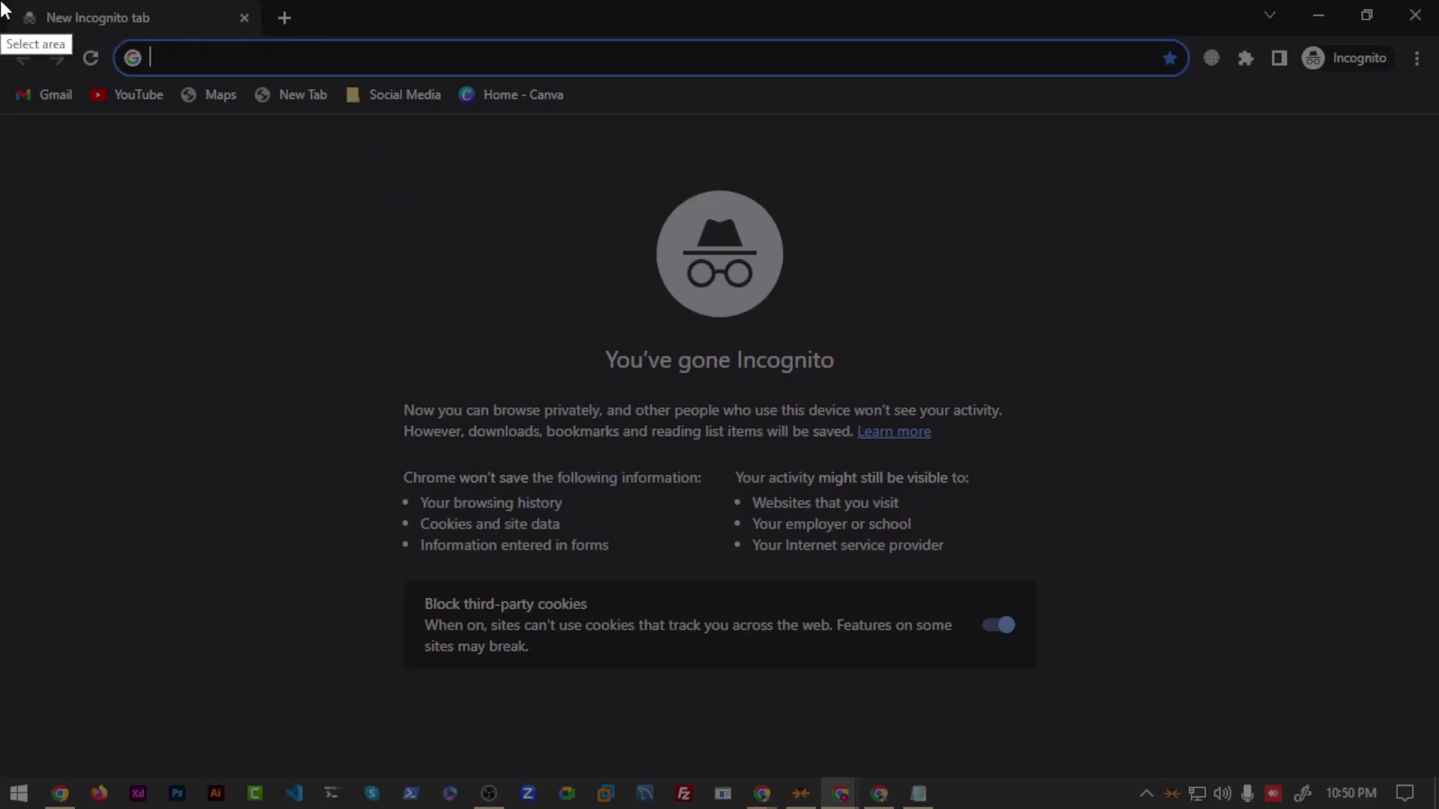
{"action": "left_click_drag", "start_coordinate": [3, 3], "coordinate": [1436, 808]}
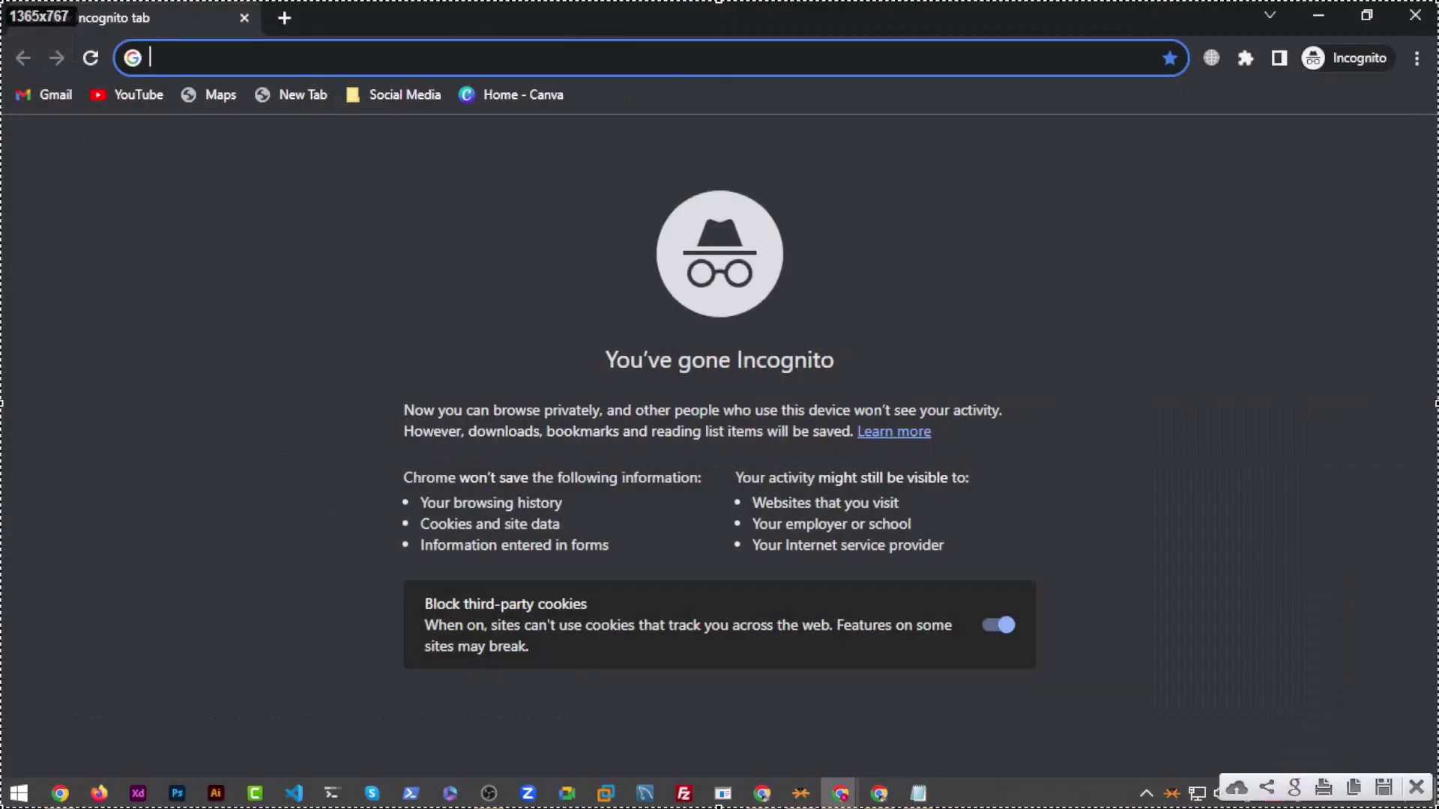
{"action": "mouse_move", "coordinate": [332, 181]}
{"action": "left_mouse_down"}
{"action": "mouse_move", "coordinate": [964, 584]}
{"action": "mouse_move", "coordinate": [1089, 687]}
{"action": "mouse_move", "coordinate": [1068, 678]}
{"action": "left_mouse_up"}
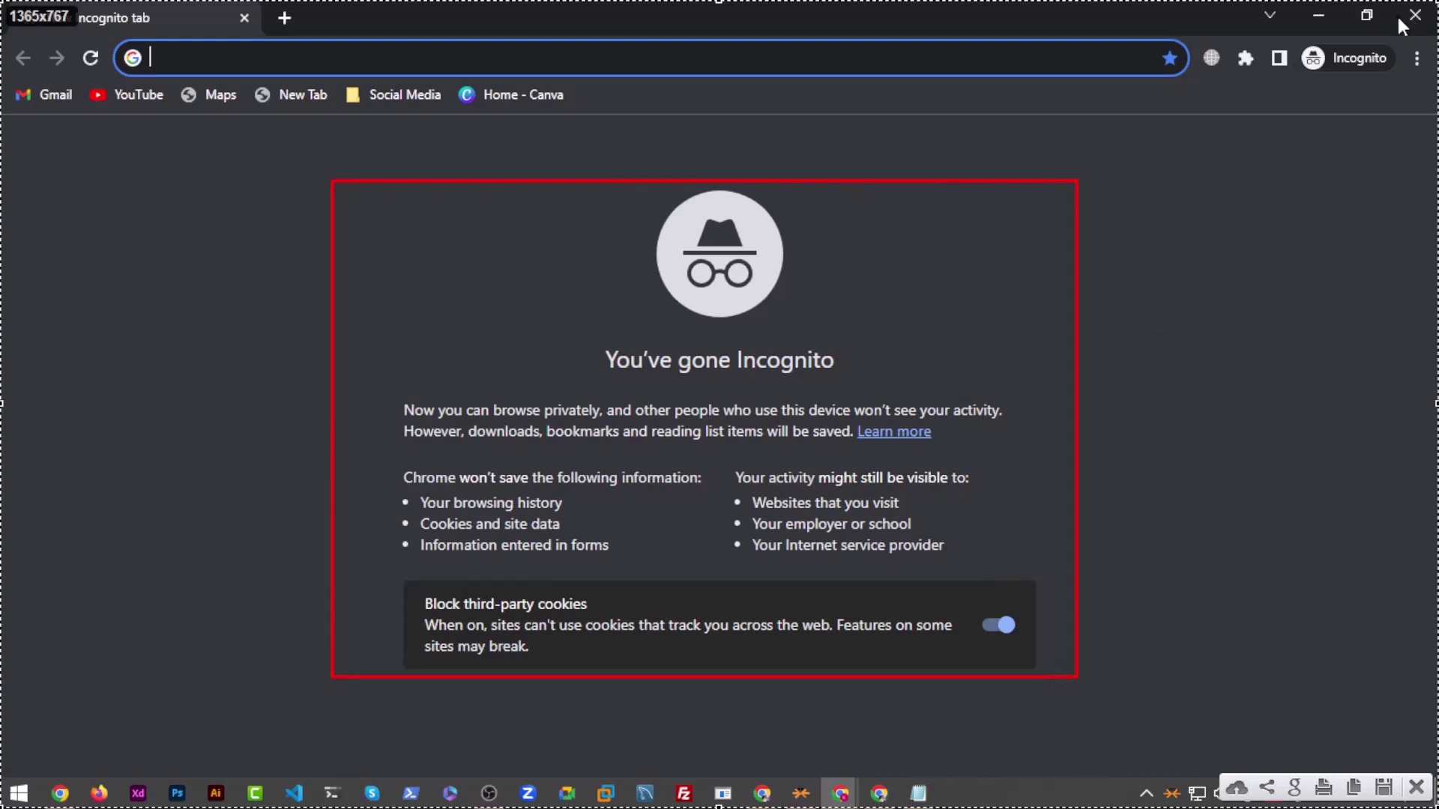
{"action": "key", "text": "ctrl+z"}
{"action": "key", "text": "ctrl+z"}
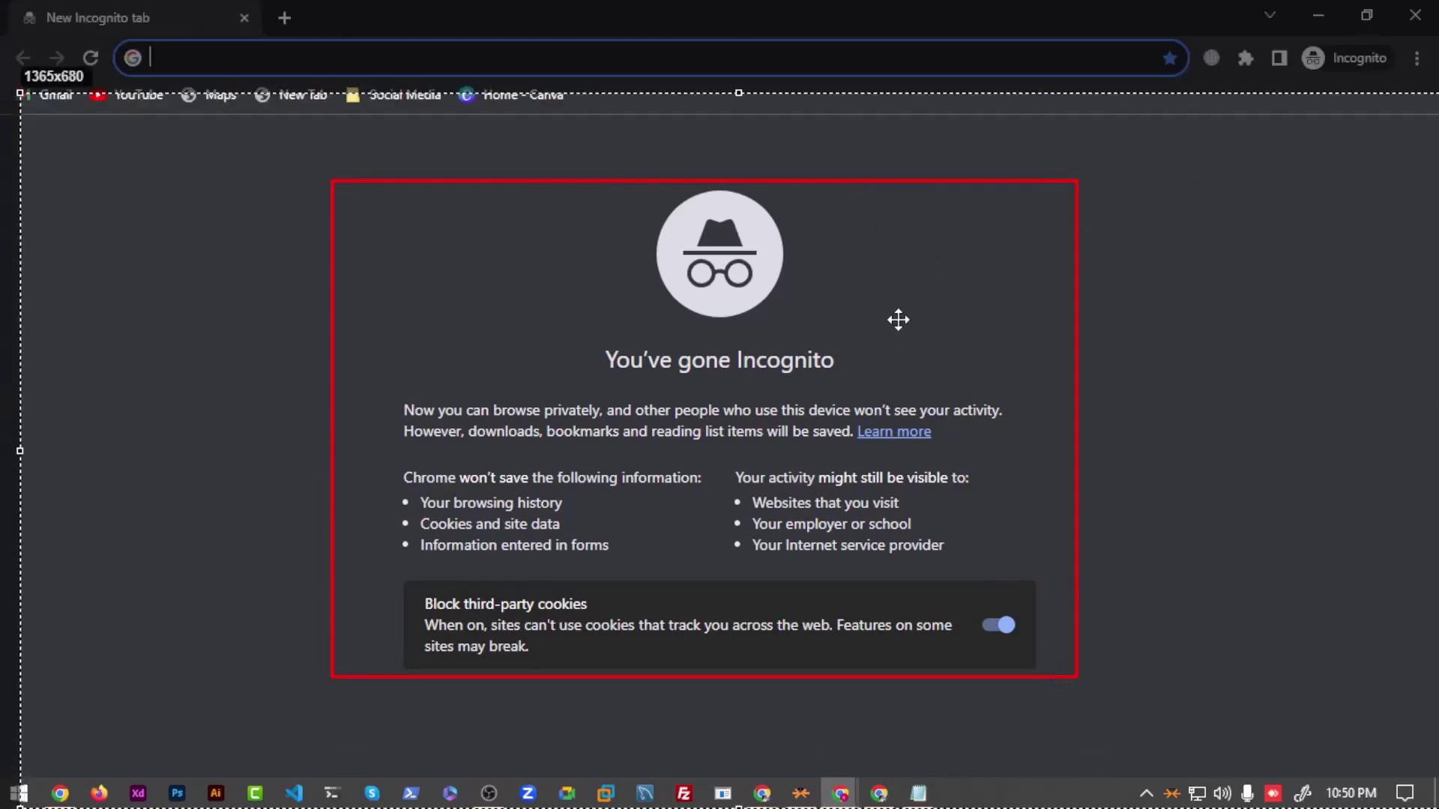
Step: Adjust the capture area, draw a red box near the bottom-right, then cancel the capture
{"action": "left_click_drag", "start_coordinate": [799, 241], "coordinate": [784, 205]}
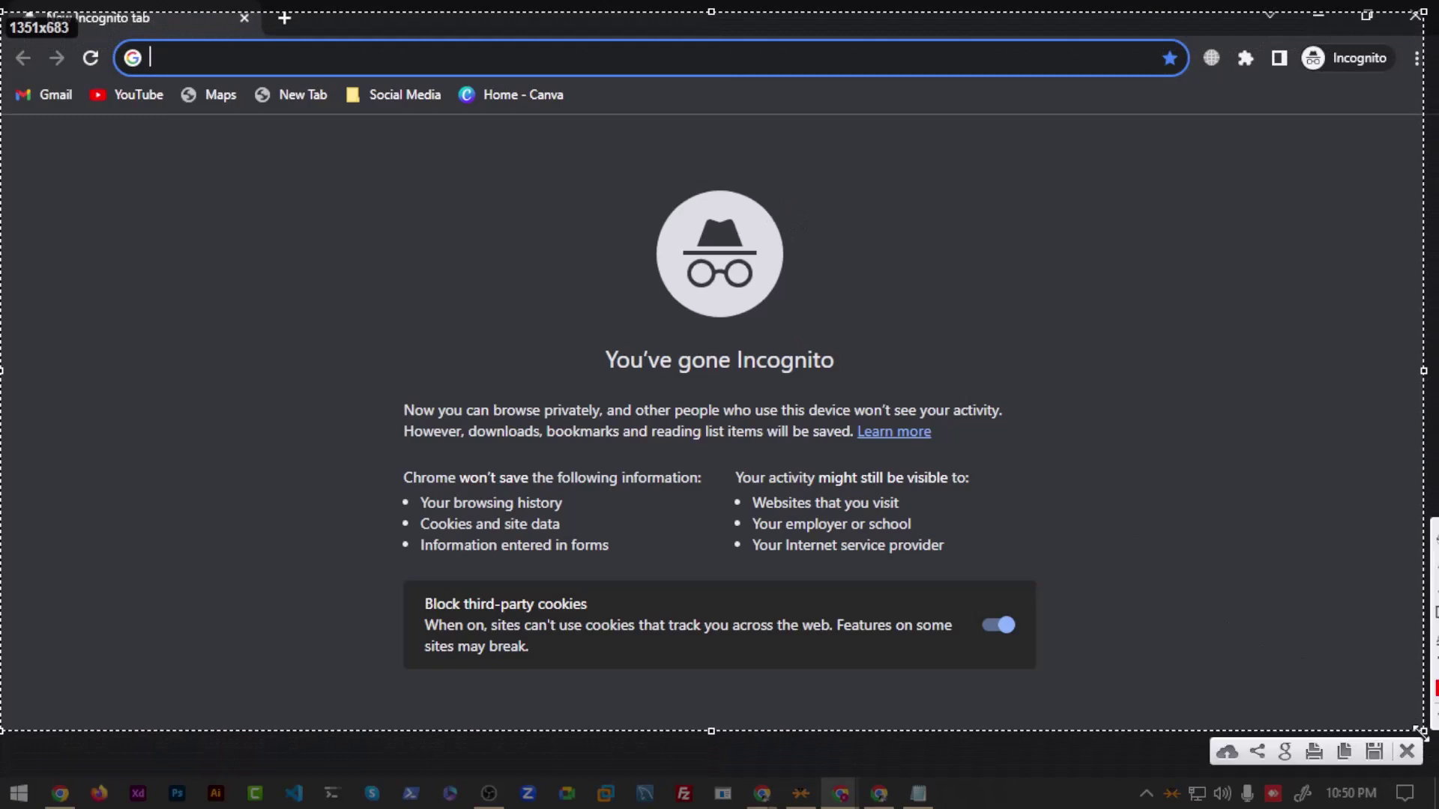
{"action": "left_click_drag", "start_coordinate": [1420, 731], "coordinate": [1438, 808]}
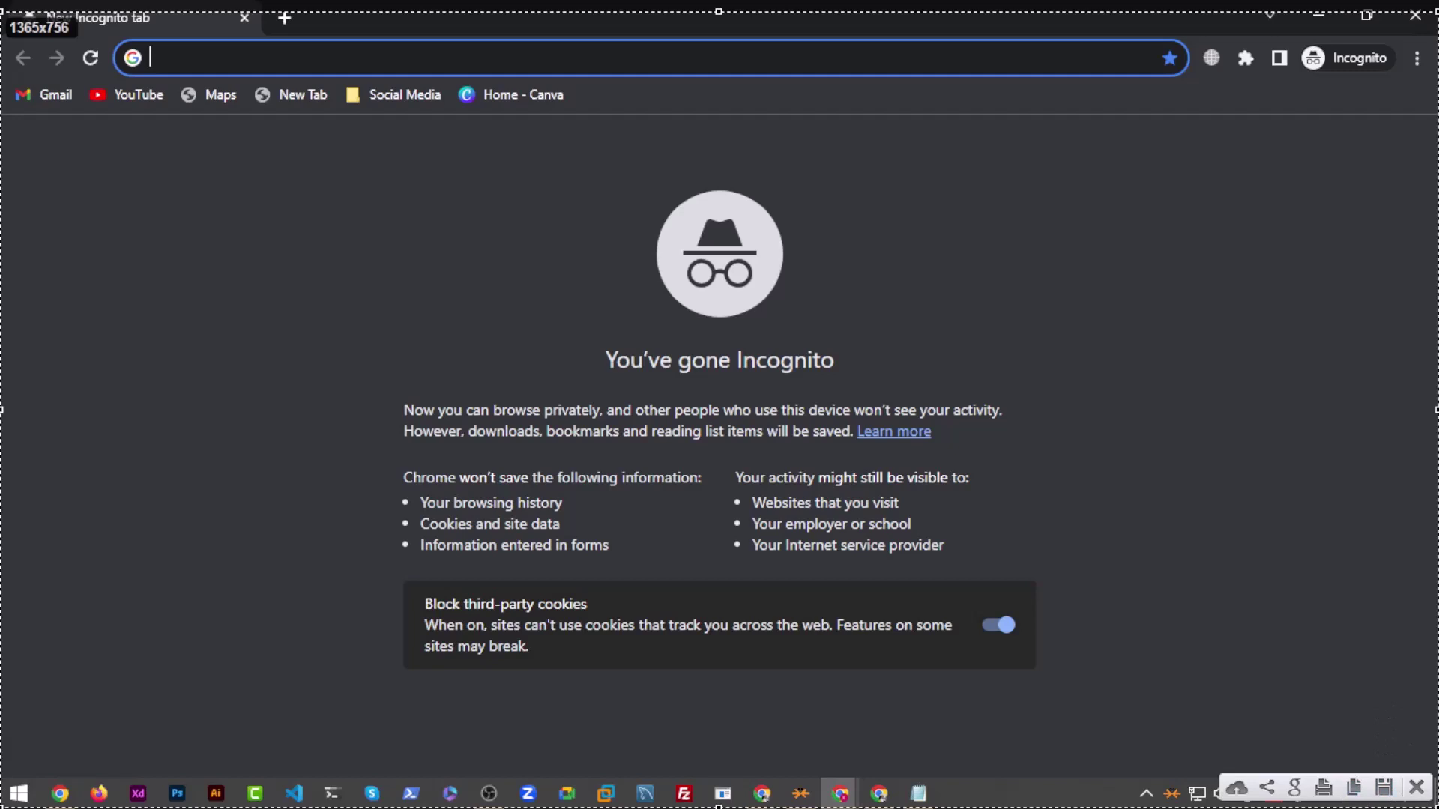
{"action": "left_click_drag", "start_coordinate": [972, 498], "coordinate": [1427, 784]}
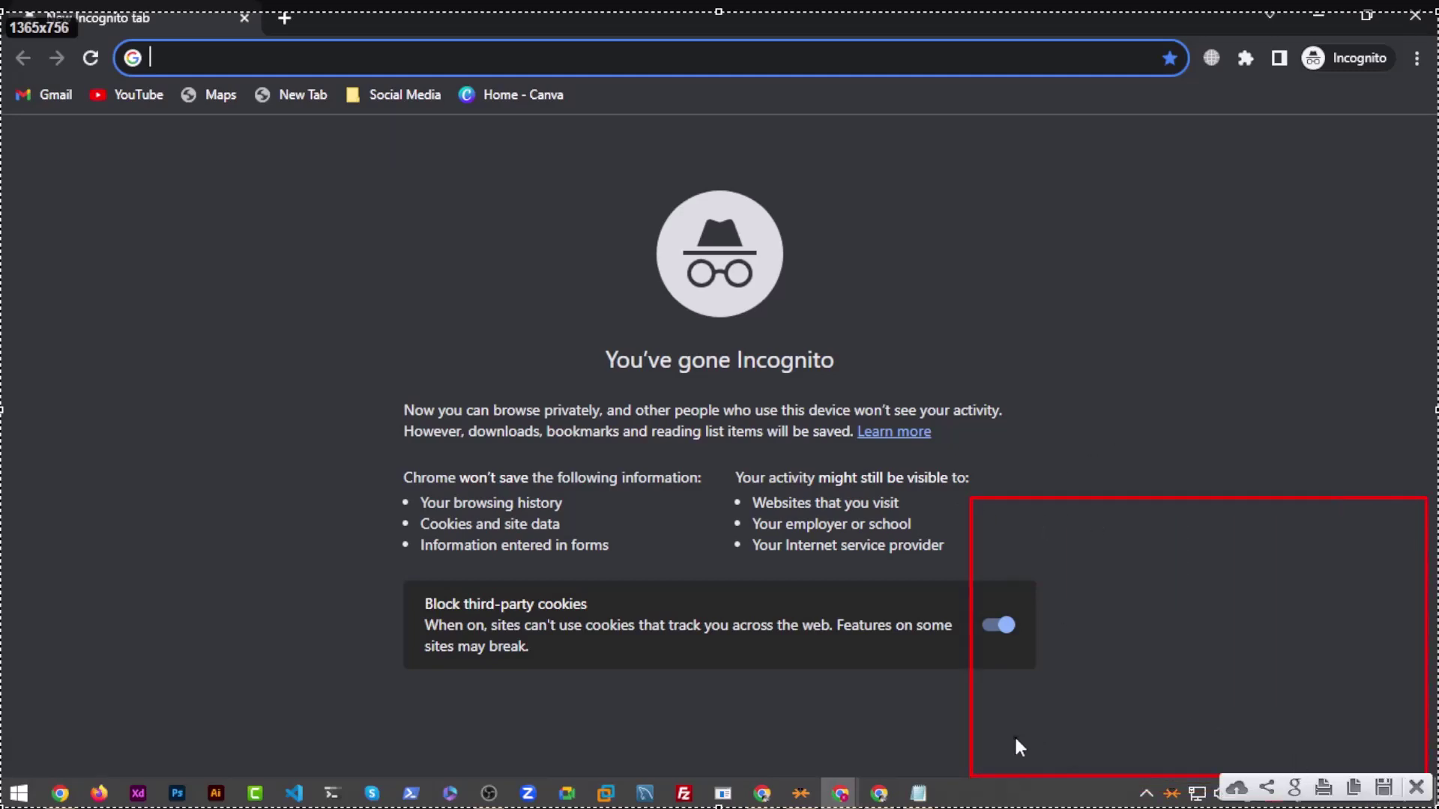
{"action": "key", "text": "ctrl+c"}
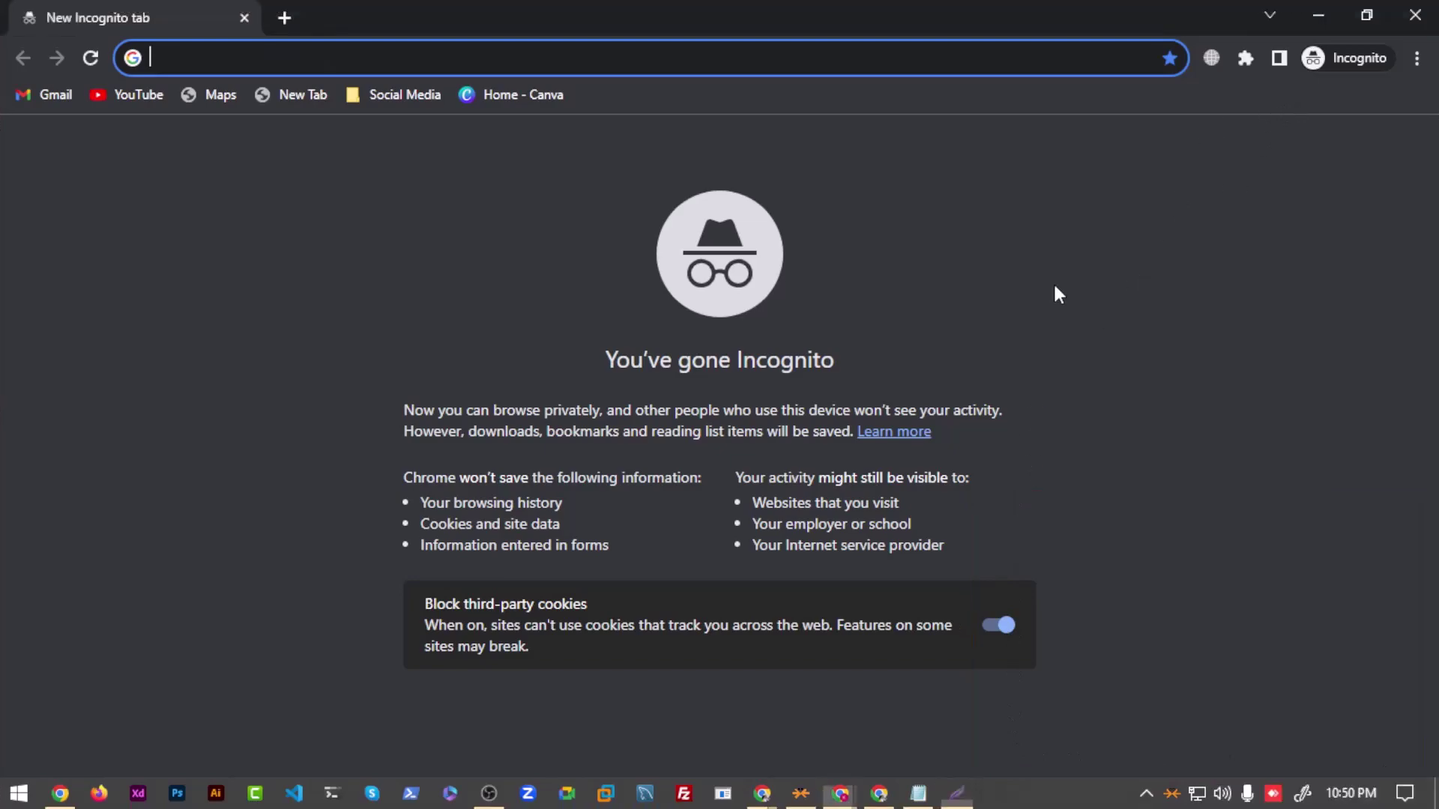
Step: Set the pop-up position back to Modal with overlay opacity just above zero, then close Settings
{"action": "left_click", "coordinate": [1413, 15]}
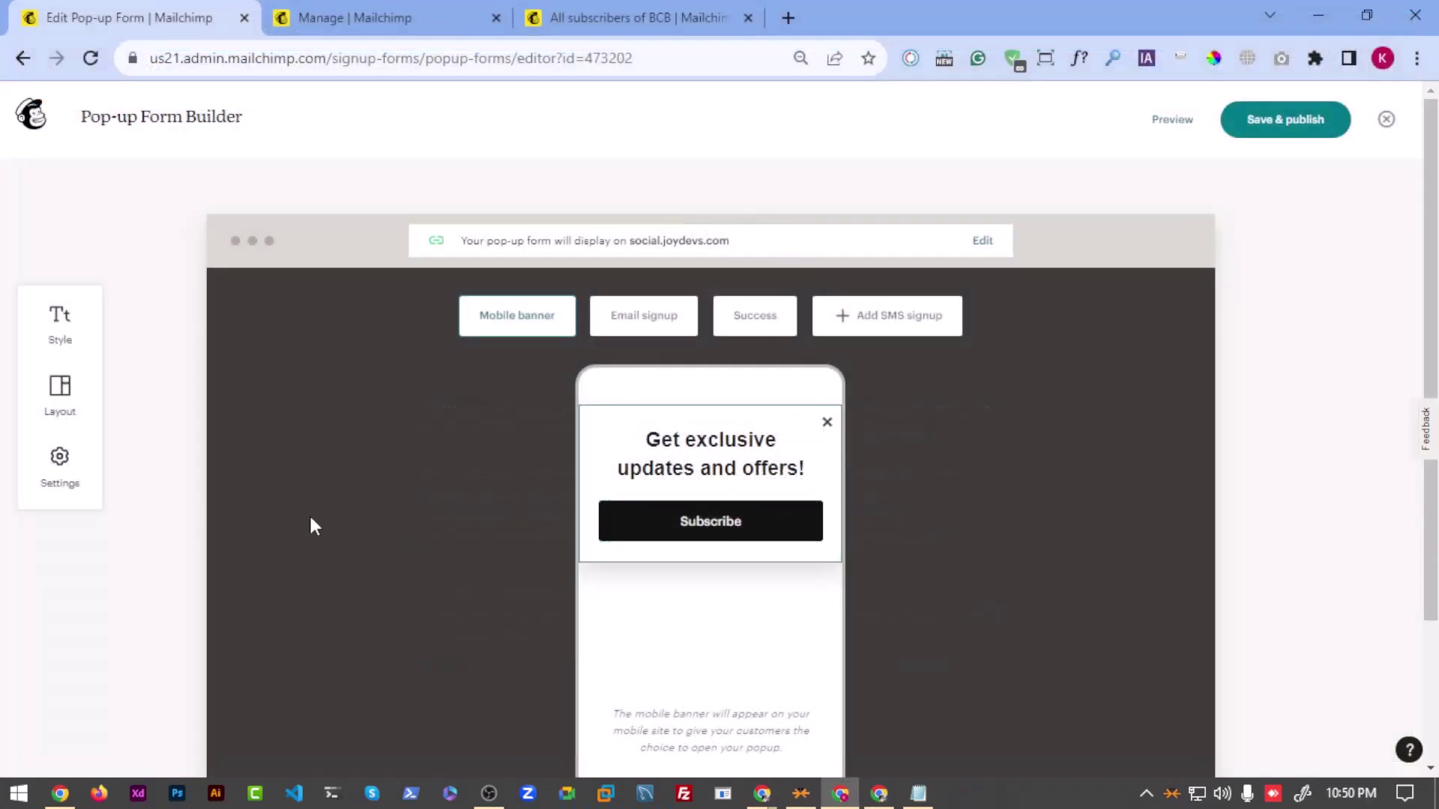
{"action": "left_click", "coordinate": [84, 479]}
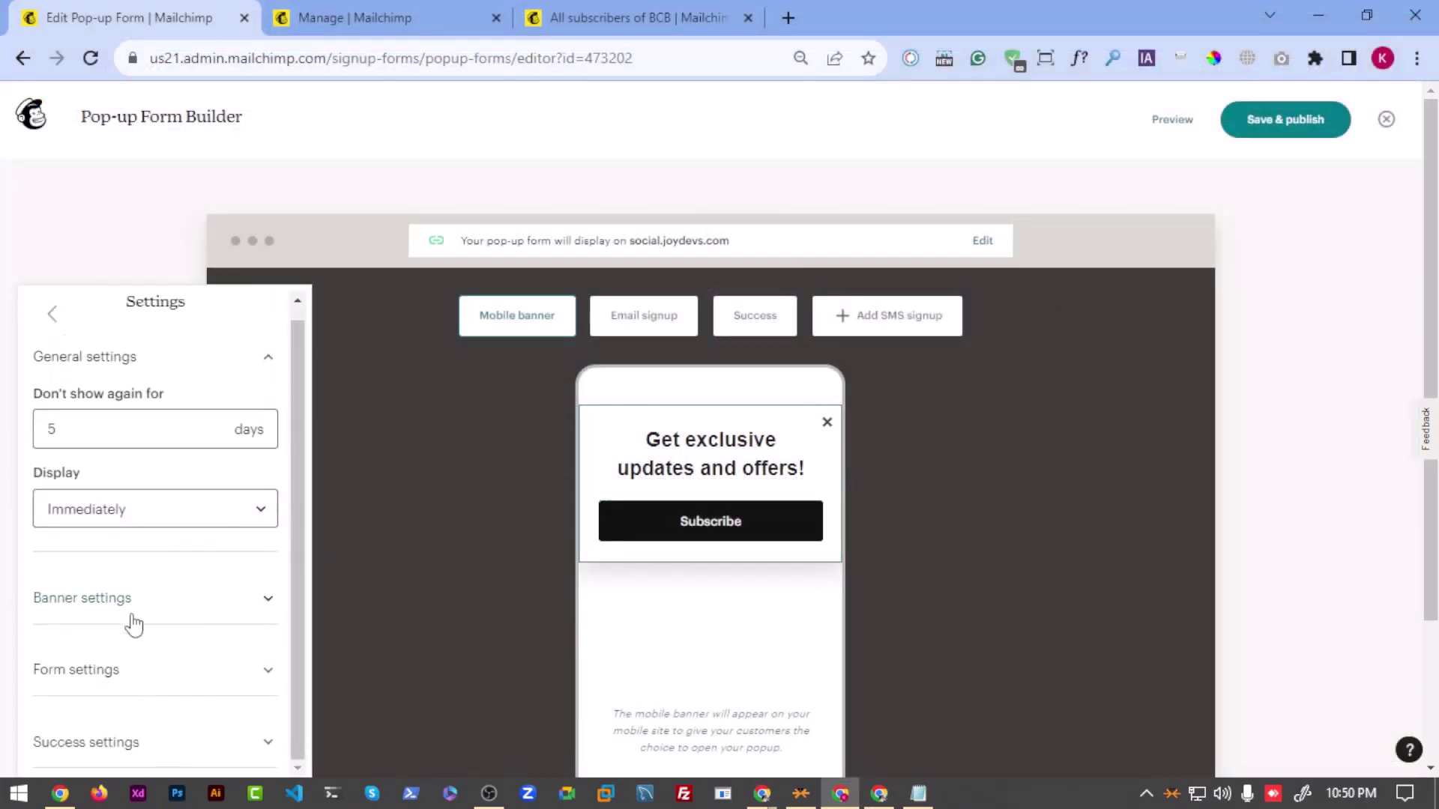
{"action": "left_click", "coordinate": [122, 690]}
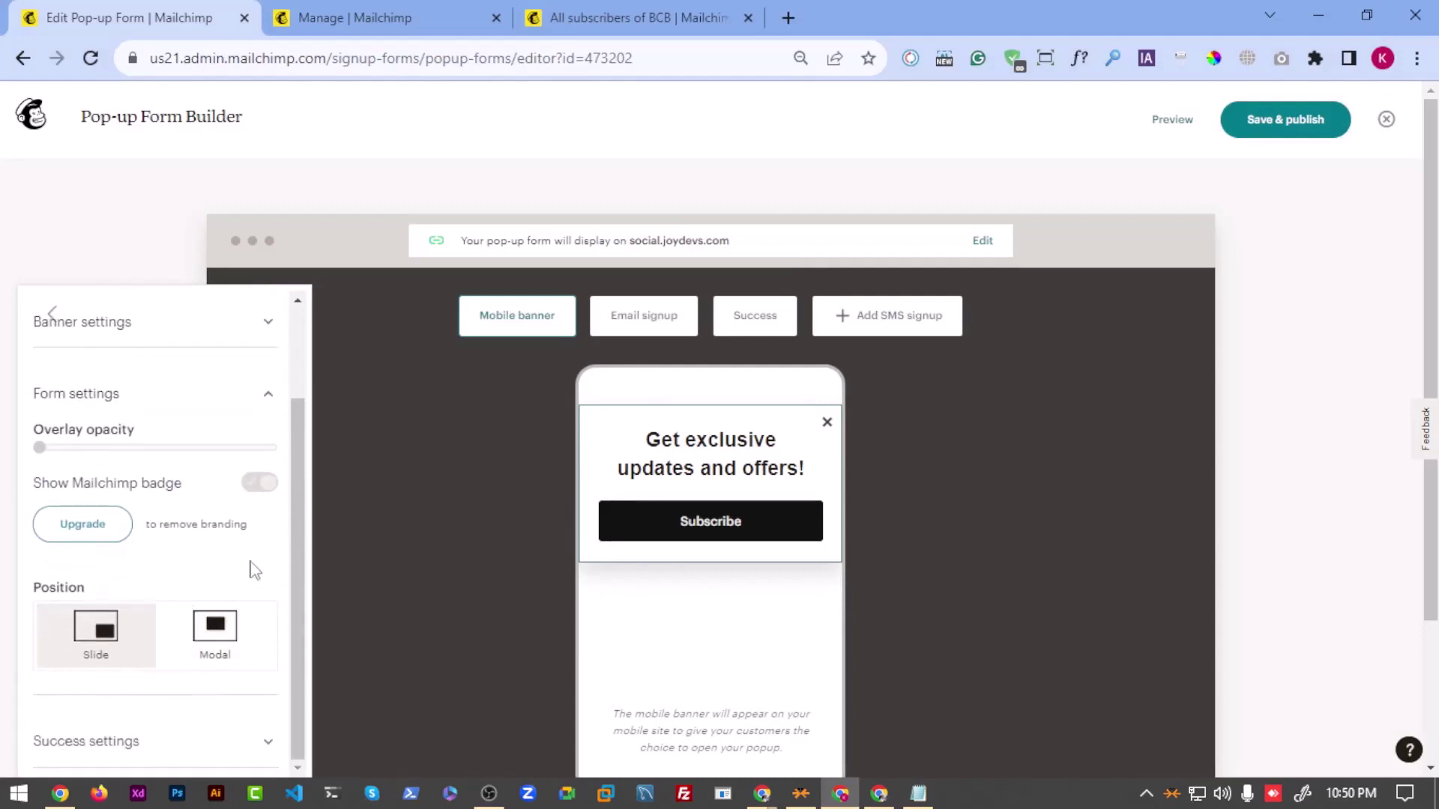
{"action": "left_click", "coordinate": [215, 647]}
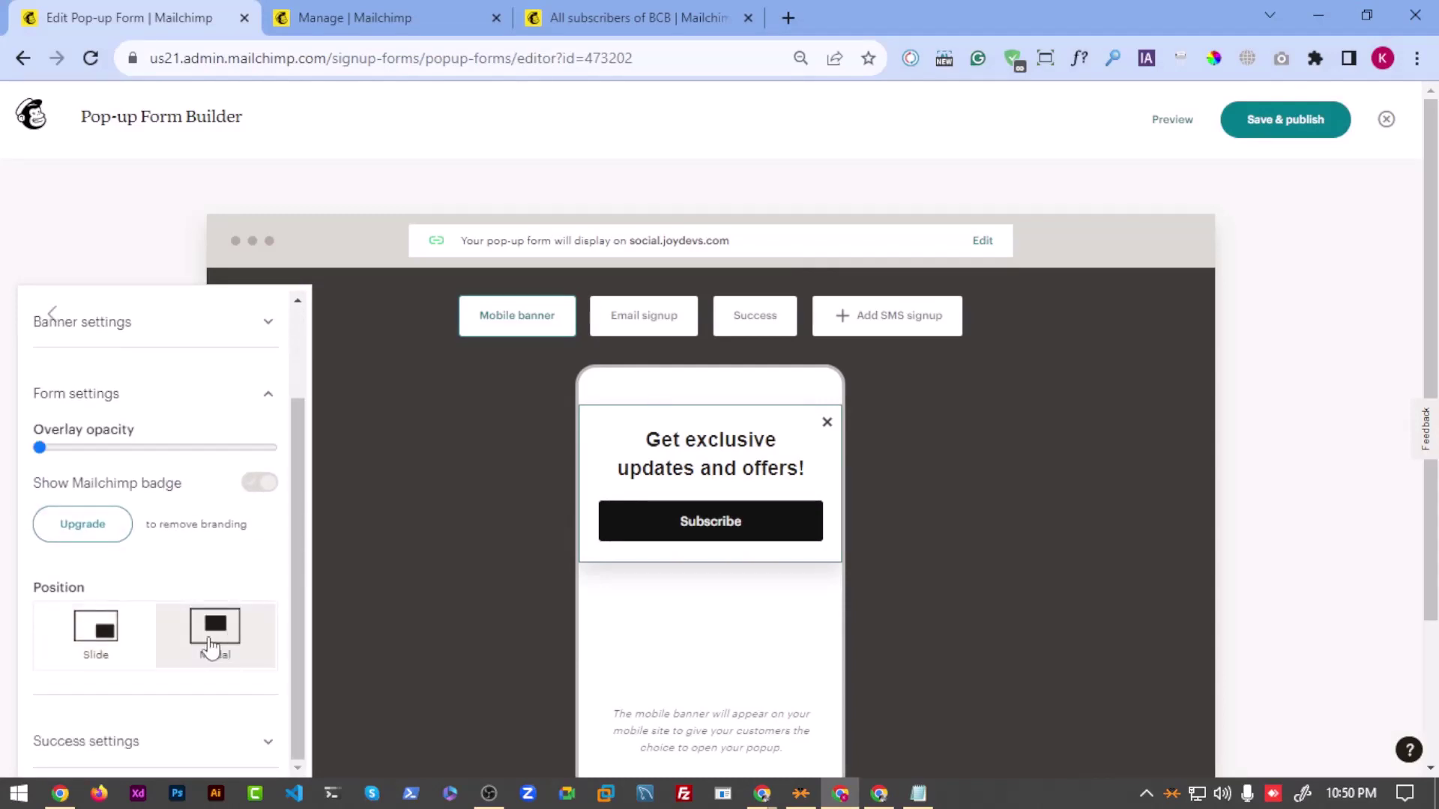
{"action": "left_click", "coordinate": [113, 649]}
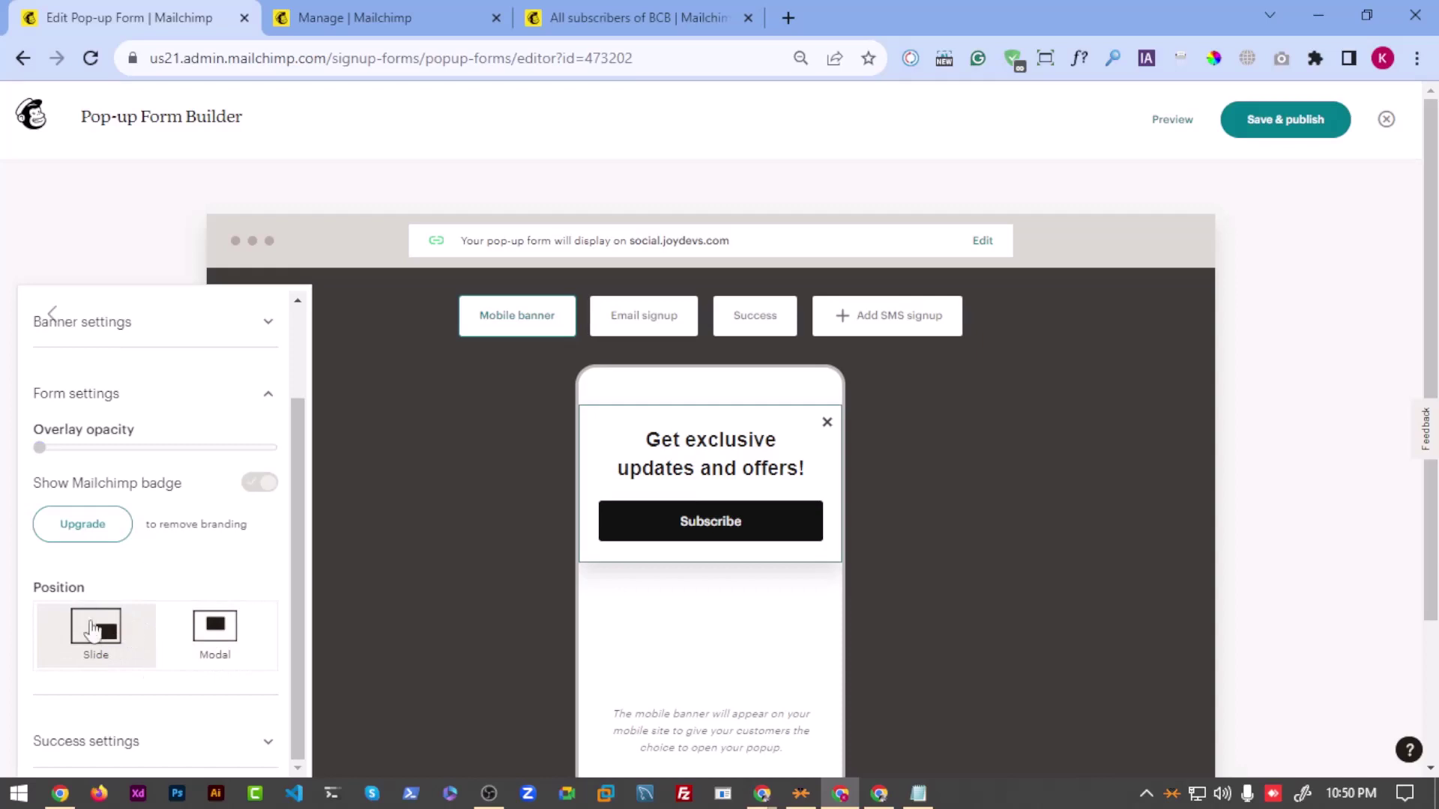
{"action": "left_click", "coordinate": [232, 648]}
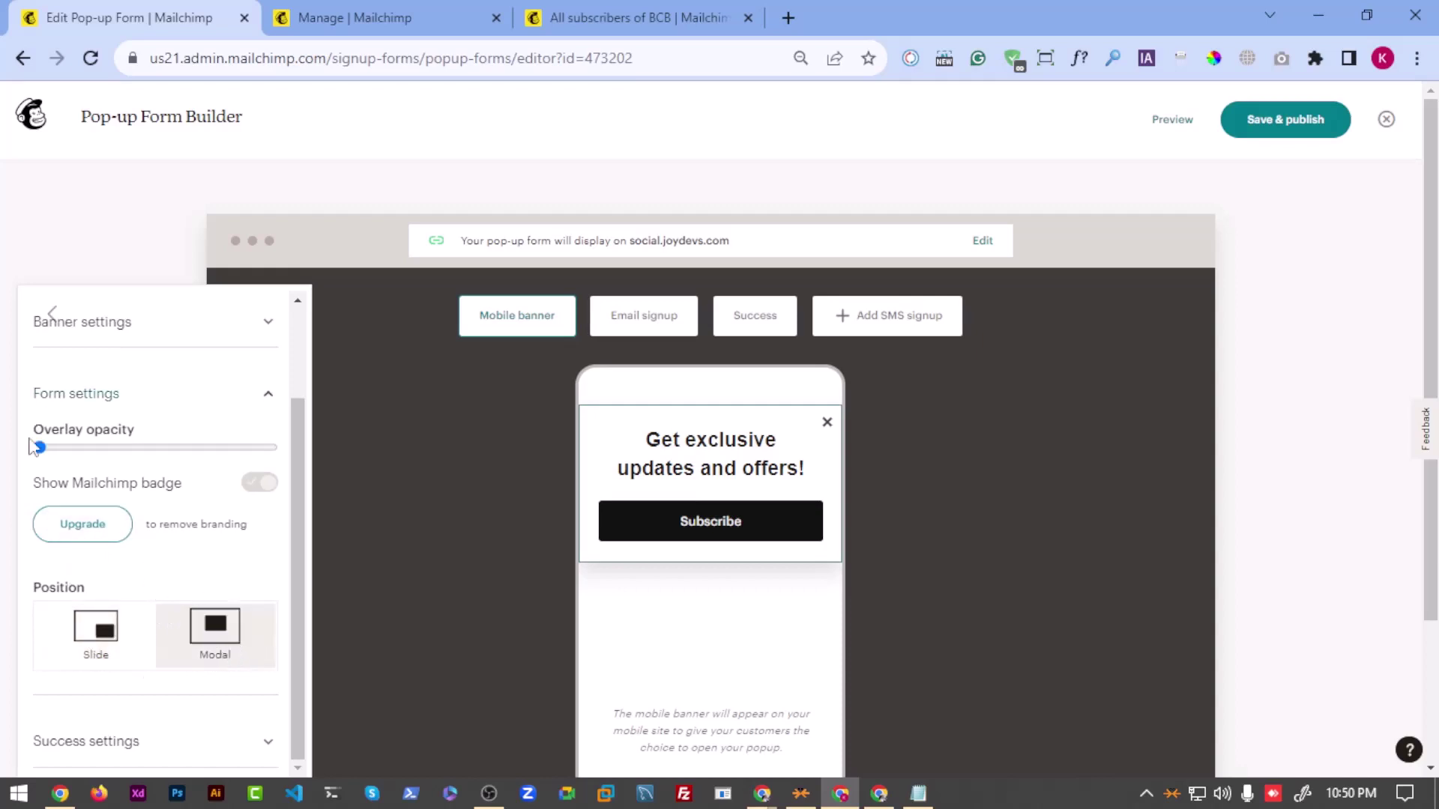
{"action": "left_click_drag", "start_coordinate": [39, 448], "coordinate": [218, 454]}
{"action": "left_click", "coordinate": [389, 159]}
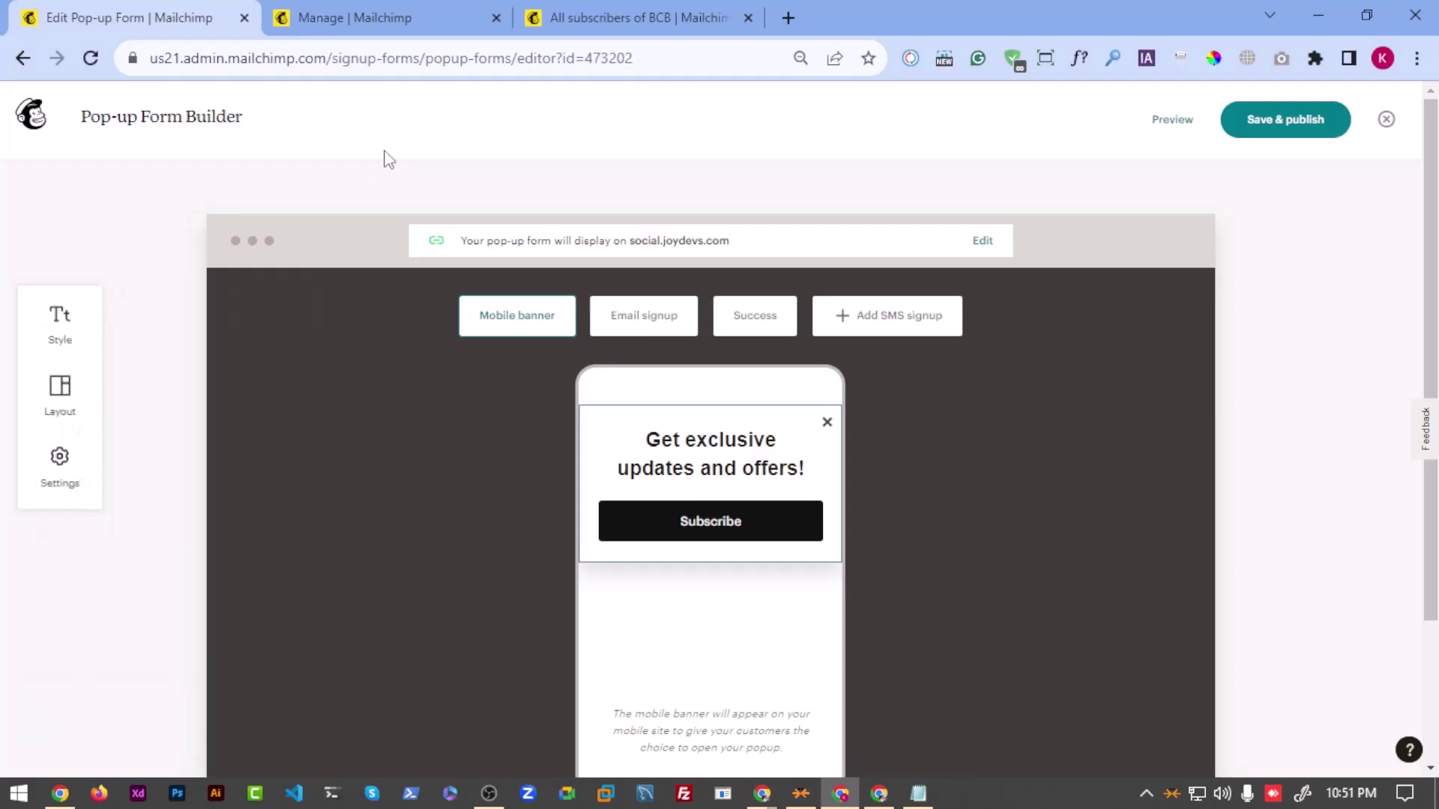
{"action": "left_click", "coordinate": [763, 796]}
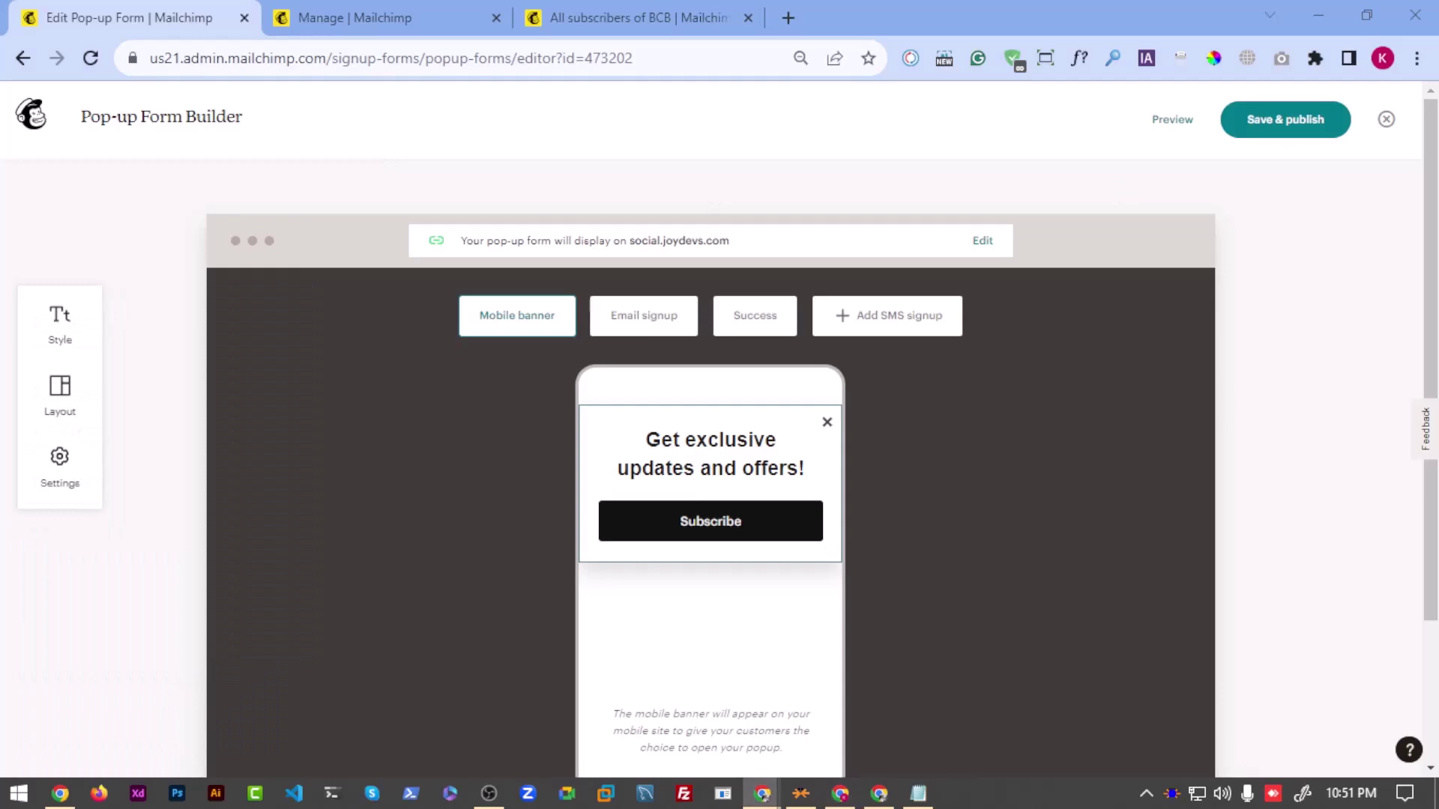
Step: Load social.joydevs.com in a private window and reload it
{"action": "key", "text": "ctrl+shift+n"}
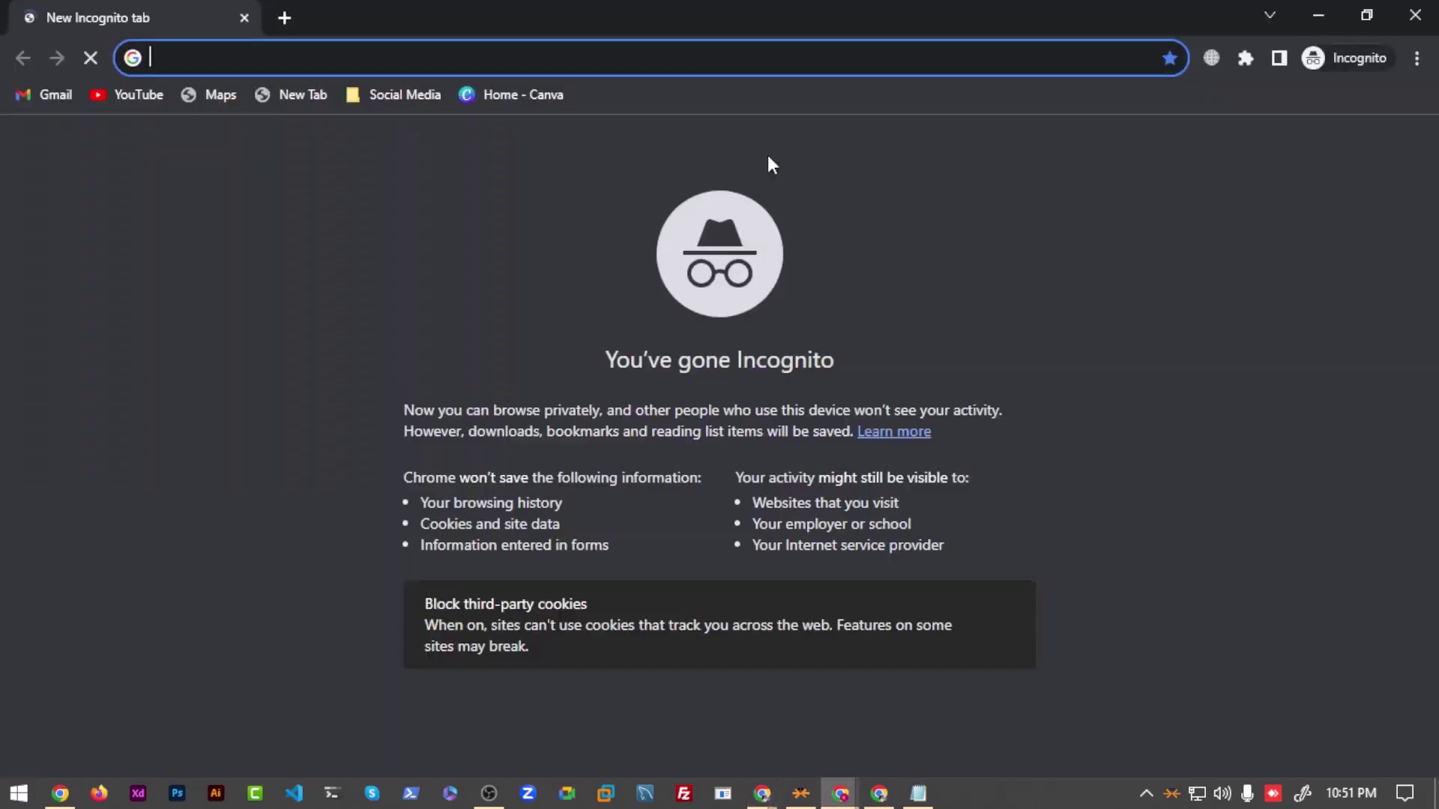
{"action": "key", "text": "ctrl+v"}
{"action": "key", "text": "Return"}
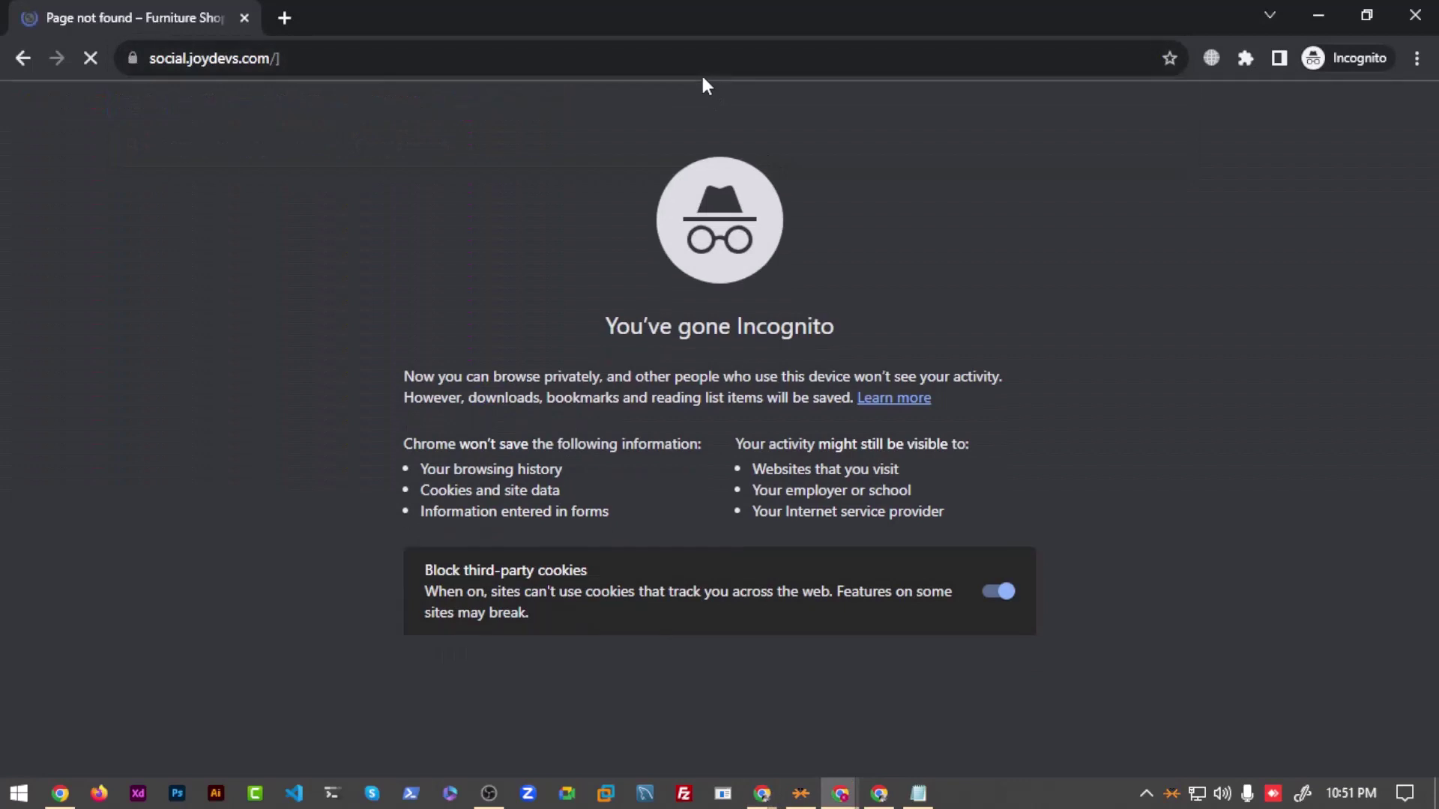
{"action": "left_click", "coordinate": [702, 74]}
{"action": "key", "text": "ctrl+c"}
{"action": "left_click", "coordinate": [326, 59]}
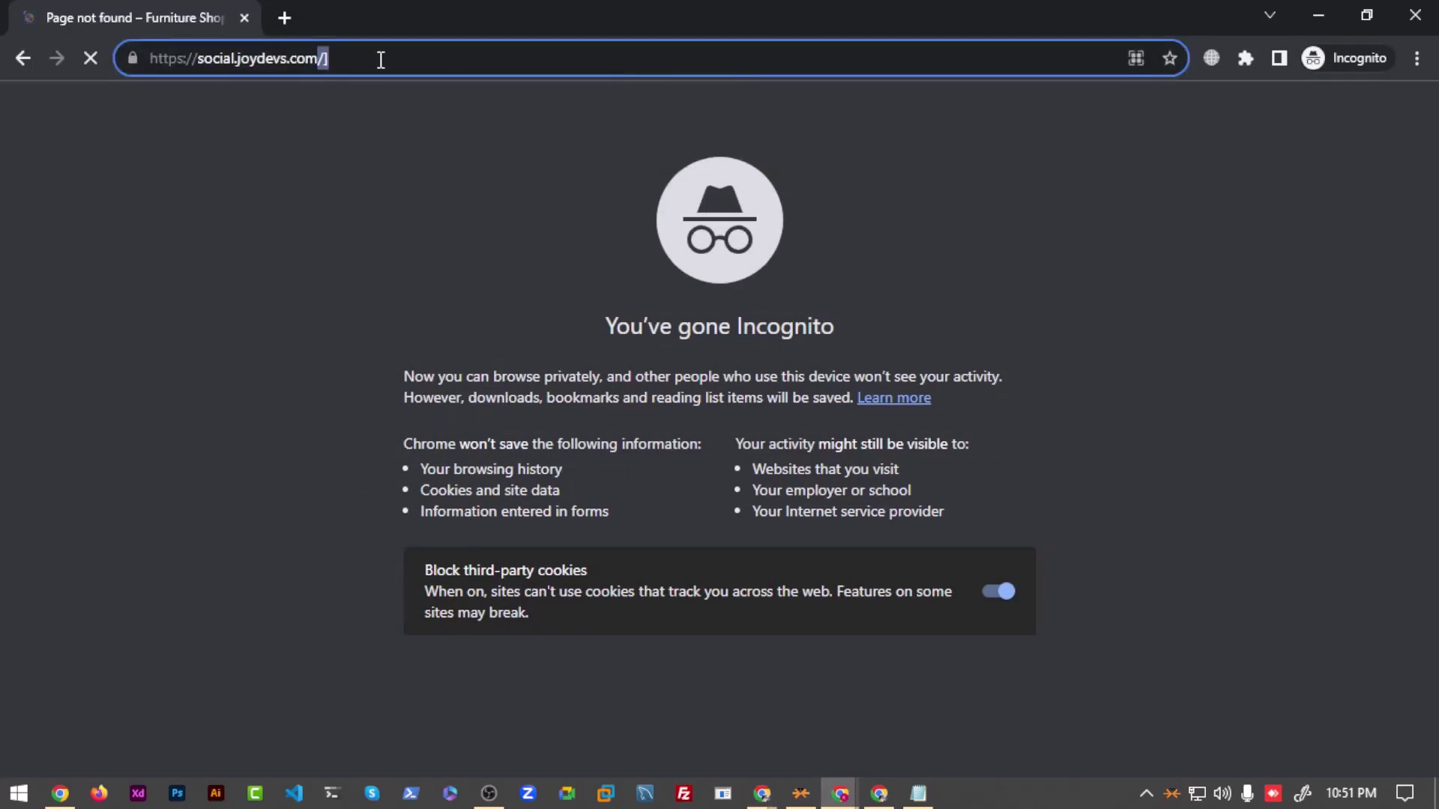
{"action": "key", "text": "Return"}
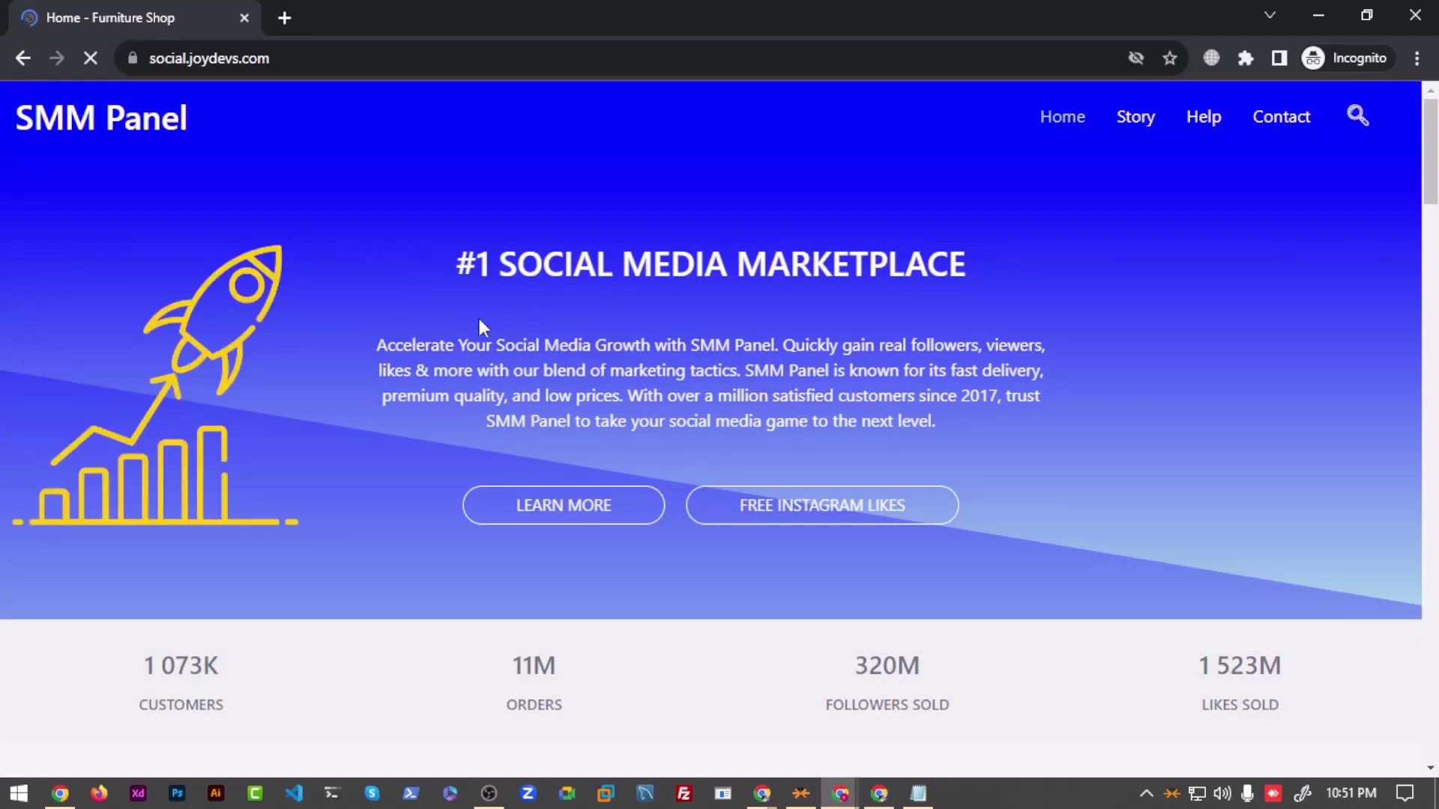
Step: Scroll until the subscribe pop-up appears, focus its email field, then close it
{"action": "scroll", "coordinate": [472, 434], "scroll_direction": "down", "scroll_amount": 5}
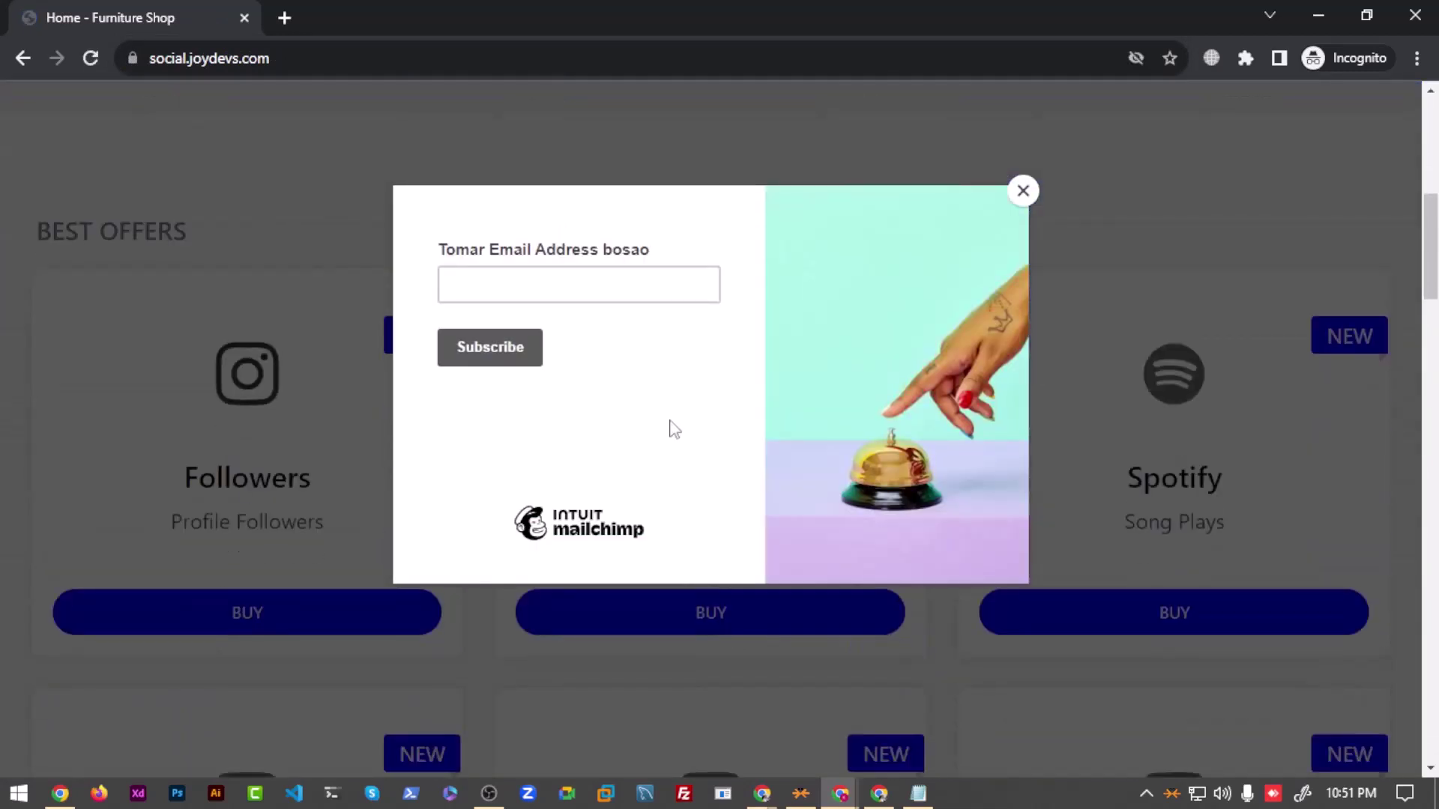
{"action": "scroll", "coordinate": [480, 400], "scroll_direction": "up", "scroll_amount": 2}
{"action": "scroll", "coordinate": [238, 360], "scroll_direction": "up", "scroll_amount": 1}
{"action": "scroll", "coordinate": [564, 137], "scroll_direction": "down", "scroll_amount": 4}
{"action": "left_click", "coordinate": [552, 283]}
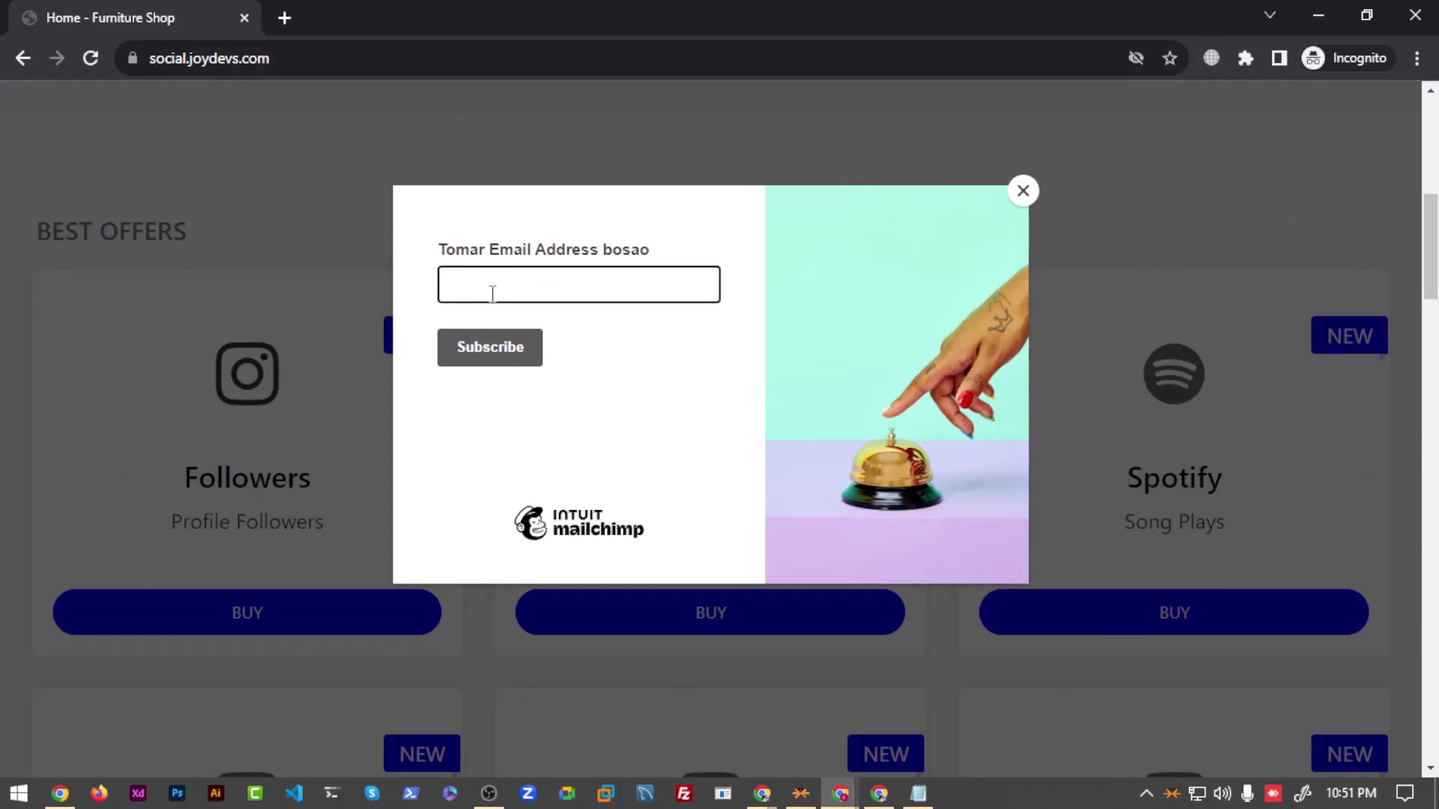
{"action": "left_click", "coordinate": [1024, 191]}
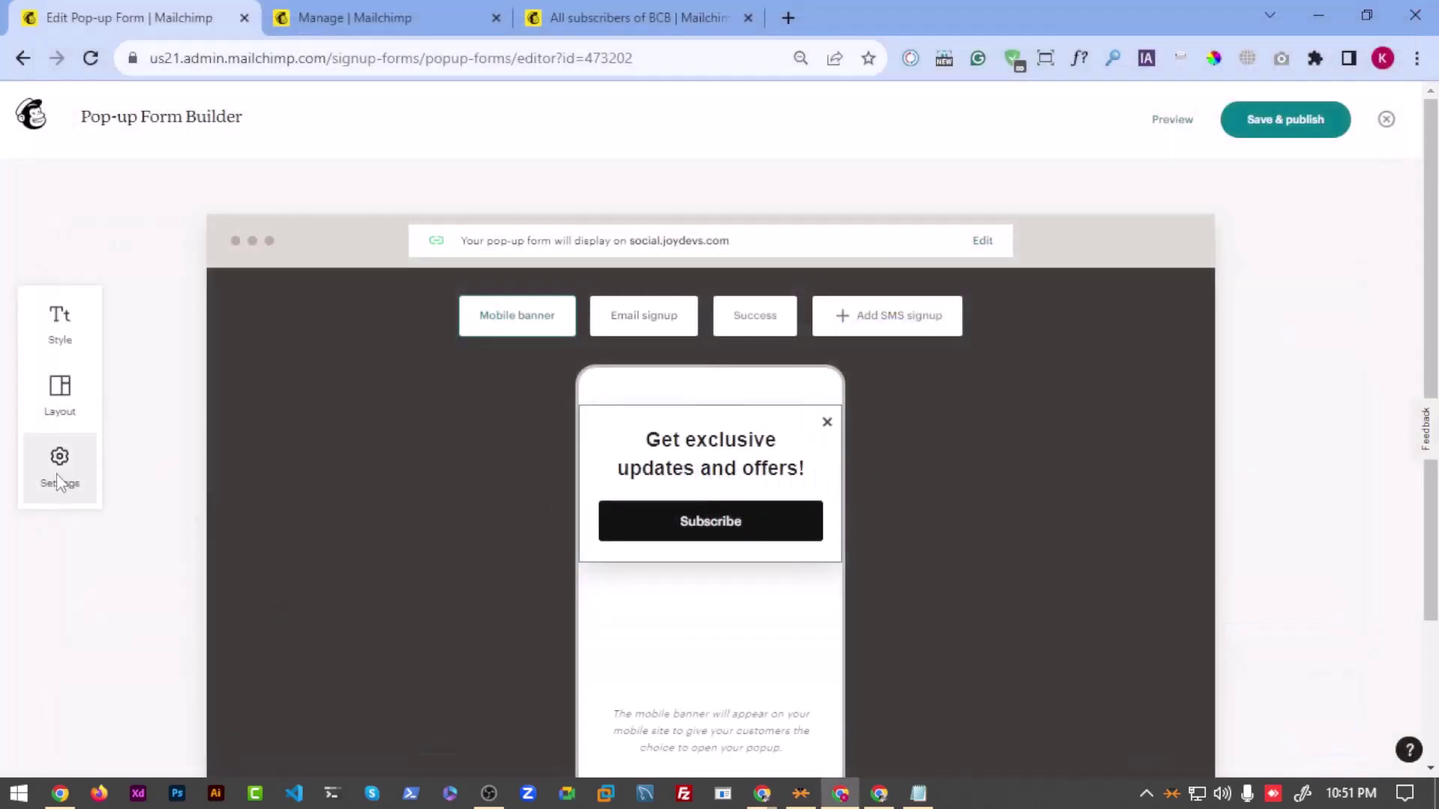
Step: Raise the overlay opacity to near maximum and close the settings panel
{"action": "left_click", "coordinate": [59, 468]}
{"action": "left_click", "coordinate": [135, 649]}
{"action": "scroll", "coordinate": [135, 649], "scroll_direction": "down", "scroll_amount": 4}
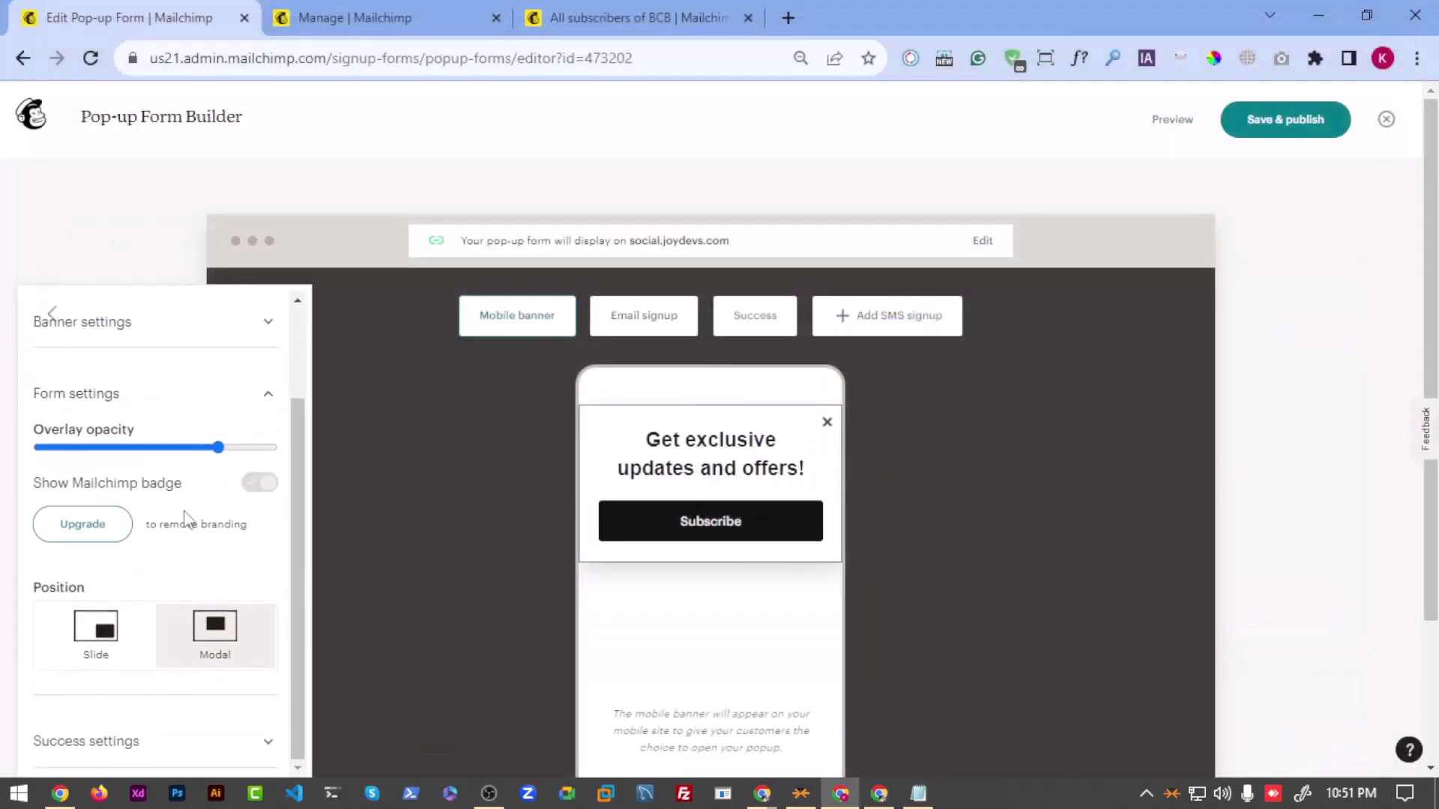
{"action": "left_click_drag", "start_coordinate": [216, 448], "coordinate": [271, 453]}
{"action": "left_click", "coordinate": [103, 282]}
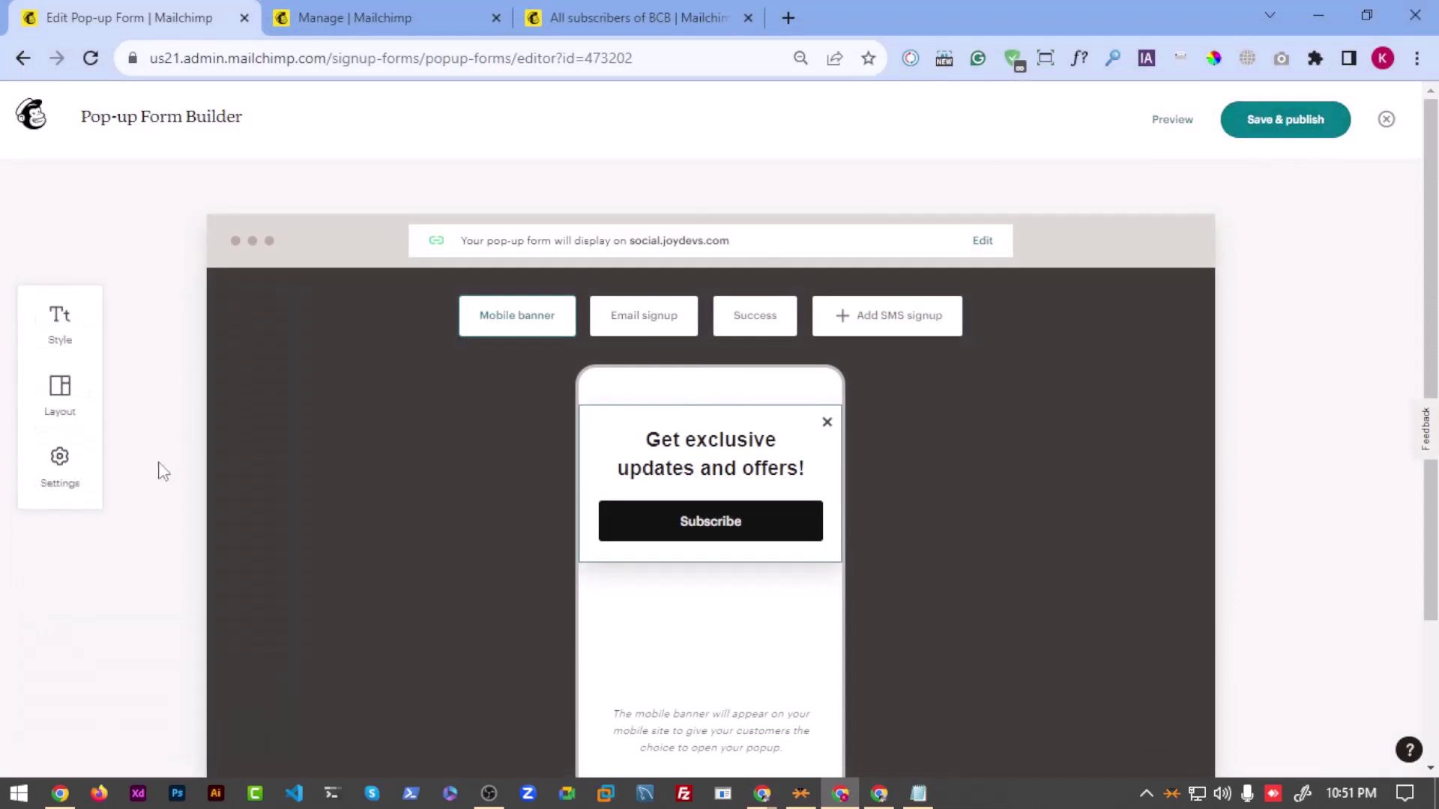
Step: Confirm the success message still closes after 3 seconds, then open a new private window
{"action": "left_click", "coordinate": [71, 480]}
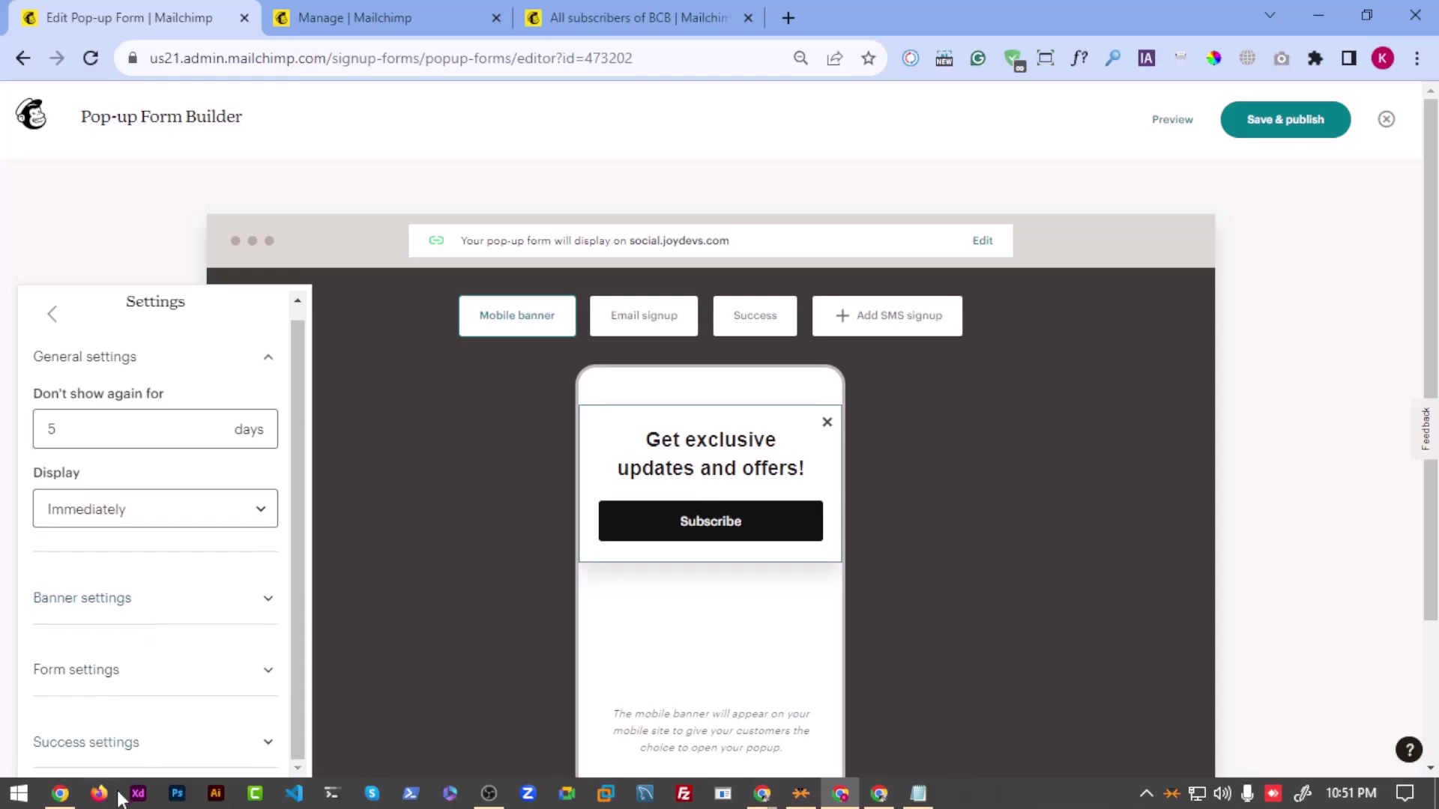
{"action": "left_click", "coordinate": [114, 740]}
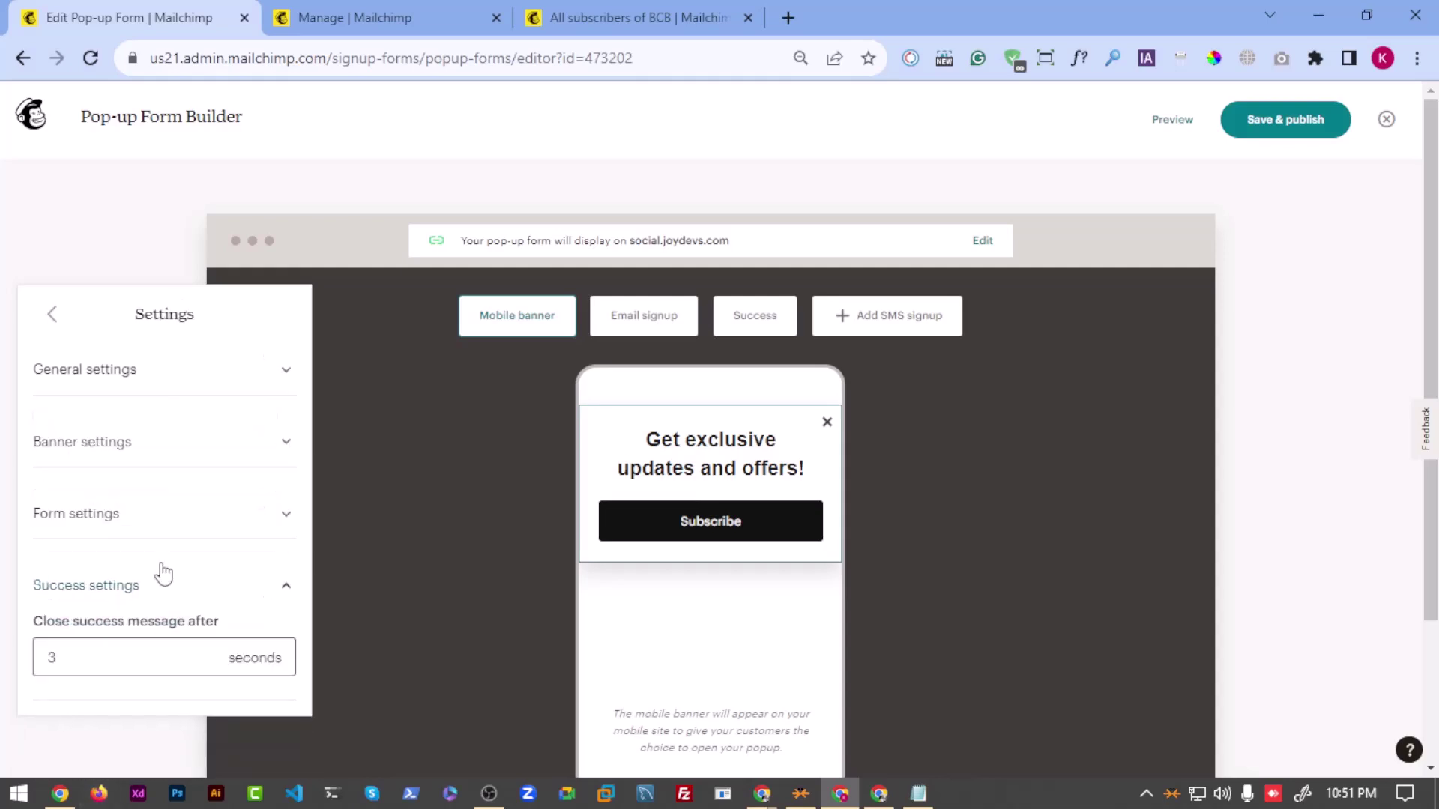
{"action": "left_click", "coordinate": [106, 649]}
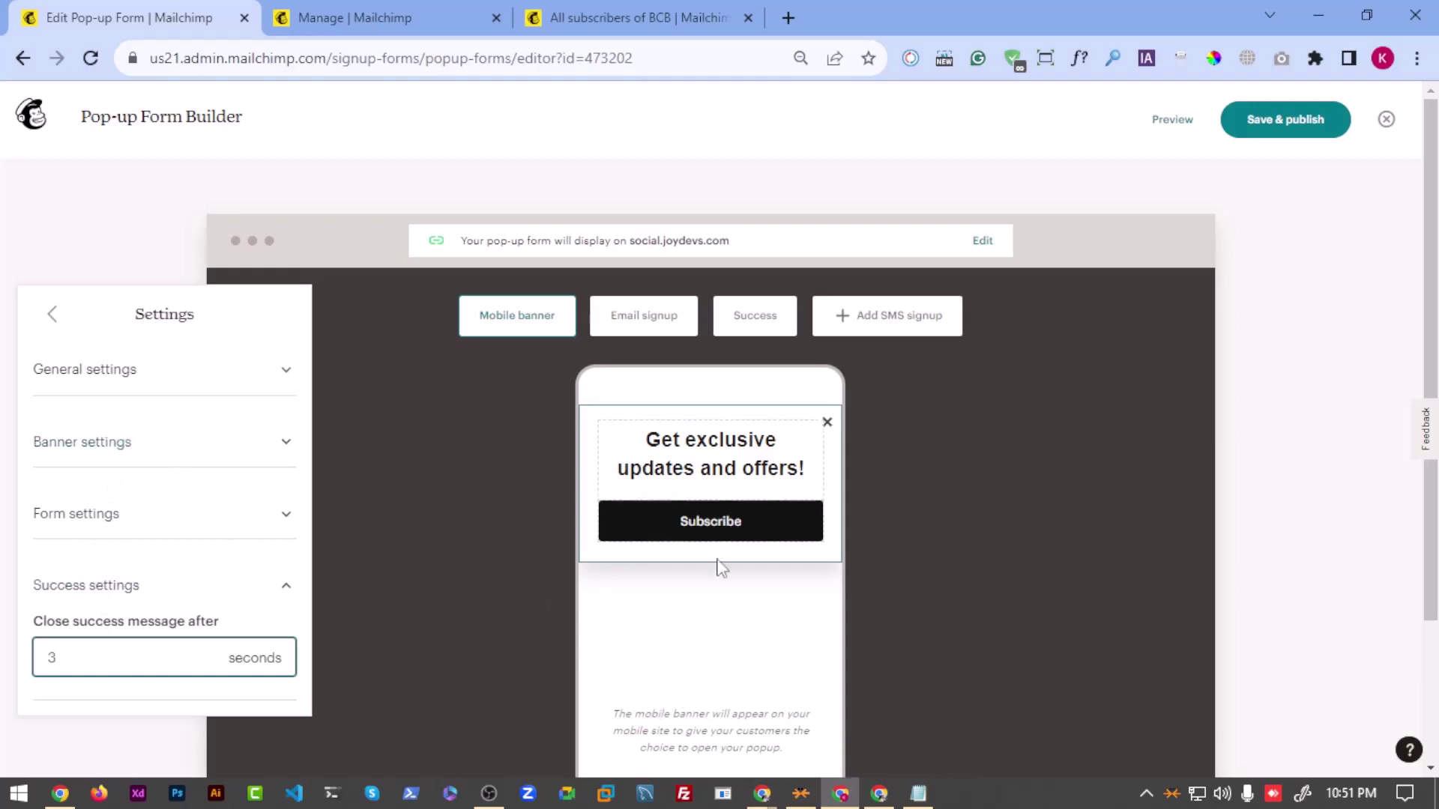
{"action": "left_click", "coordinate": [597, 186]}
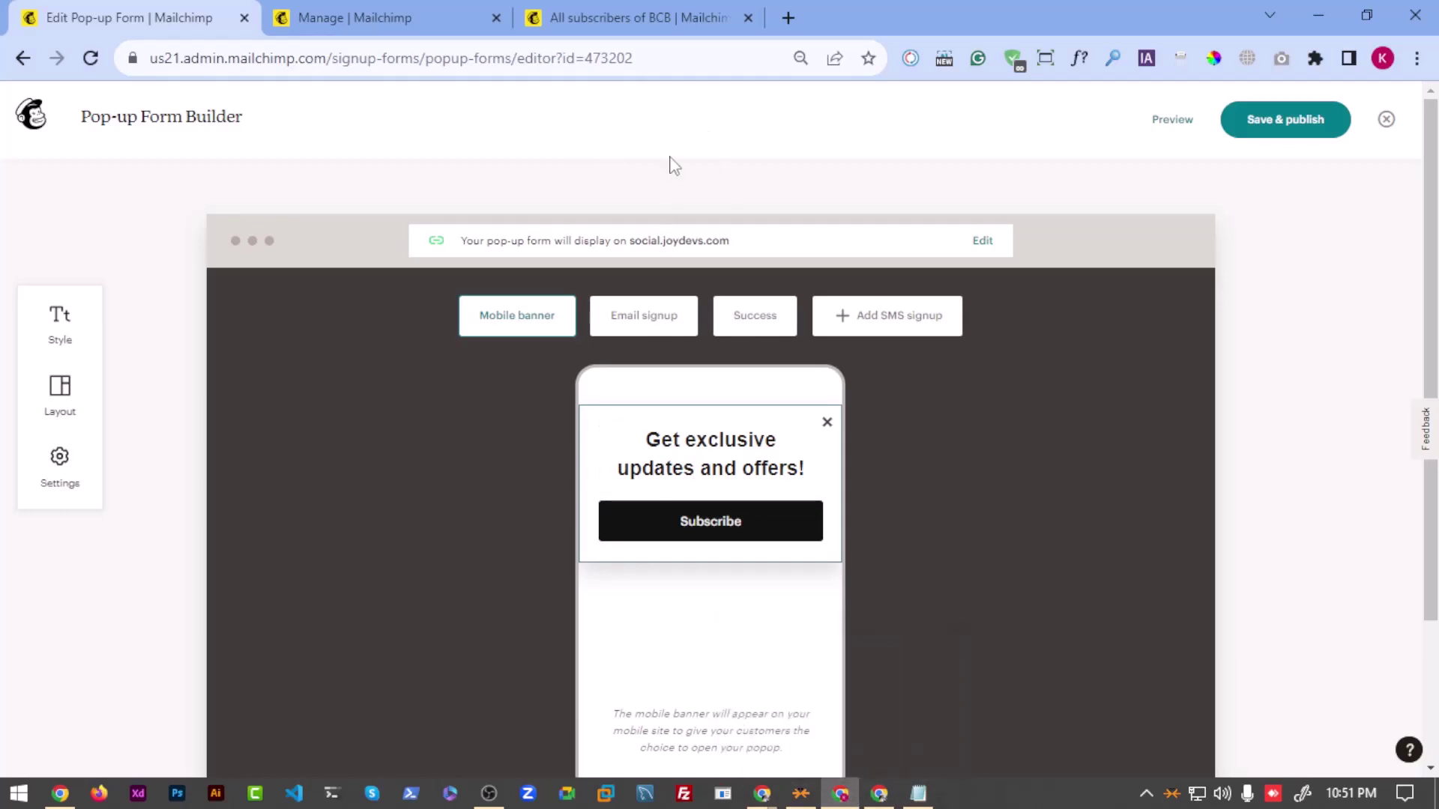
{"action": "key", "text": "ctrl+shift+n"}
{"action": "key", "text": "ctrl+v"}
Step: Load social.joydevs.com, enter a test email address in the pop-up, and subscribe
{"action": "key", "text": "Return"}
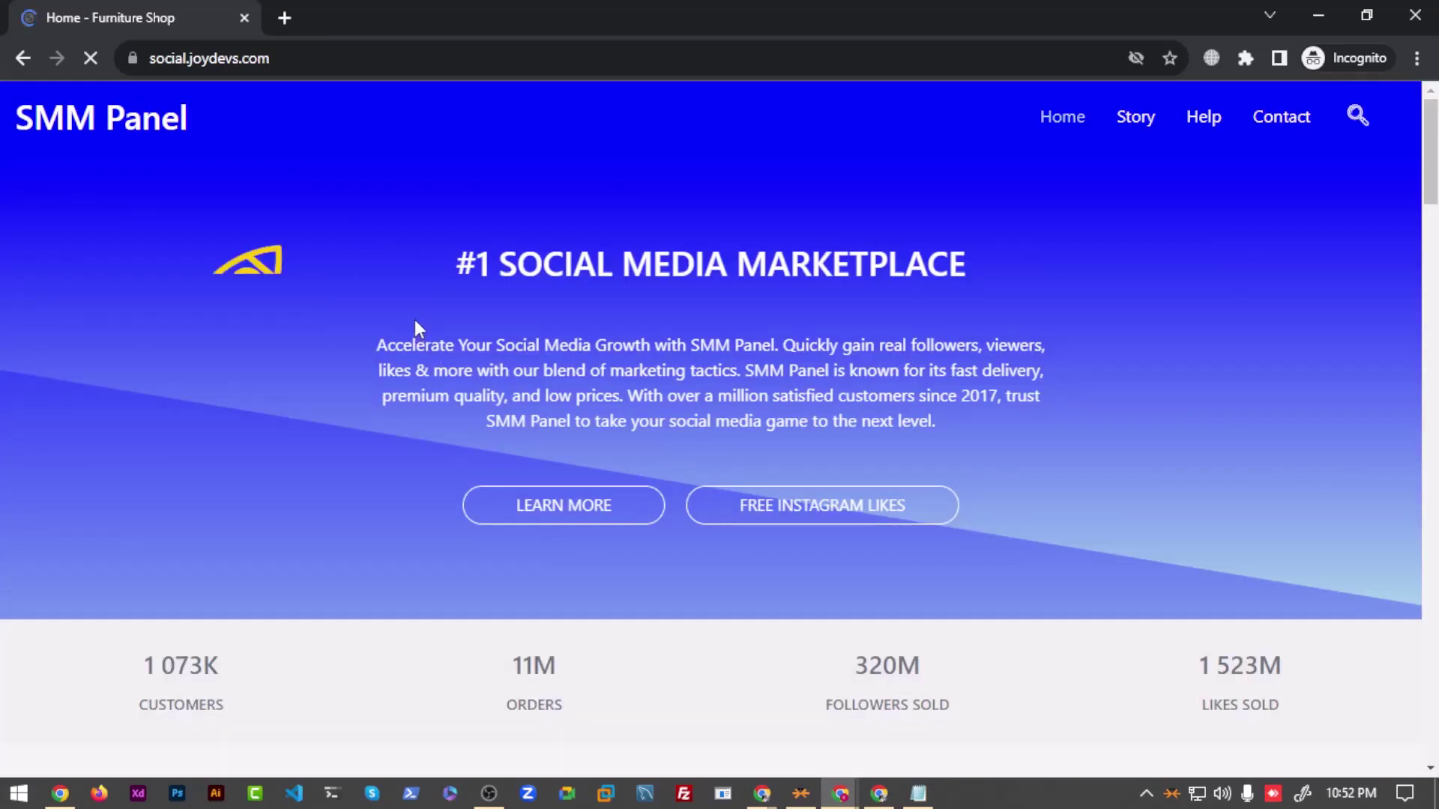
{"action": "scroll", "coordinate": [417, 331], "scroll_direction": "down", "scroll_amount": 7}
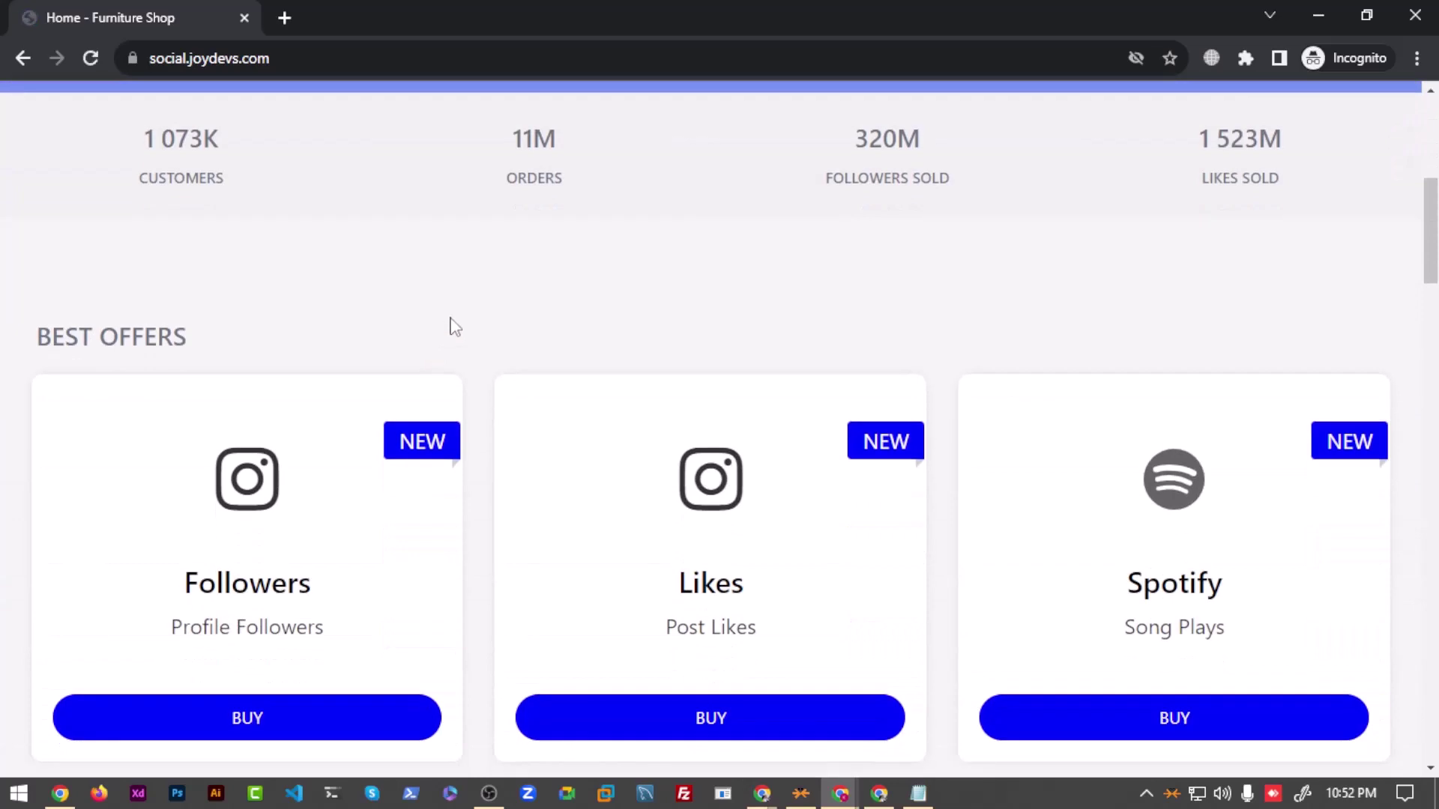
{"action": "scroll", "coordinate": [450, 327], "scroll_direction": "up", "scroll_amount": 6}
{"action": "left_click", "coordinate": [500, 284]}
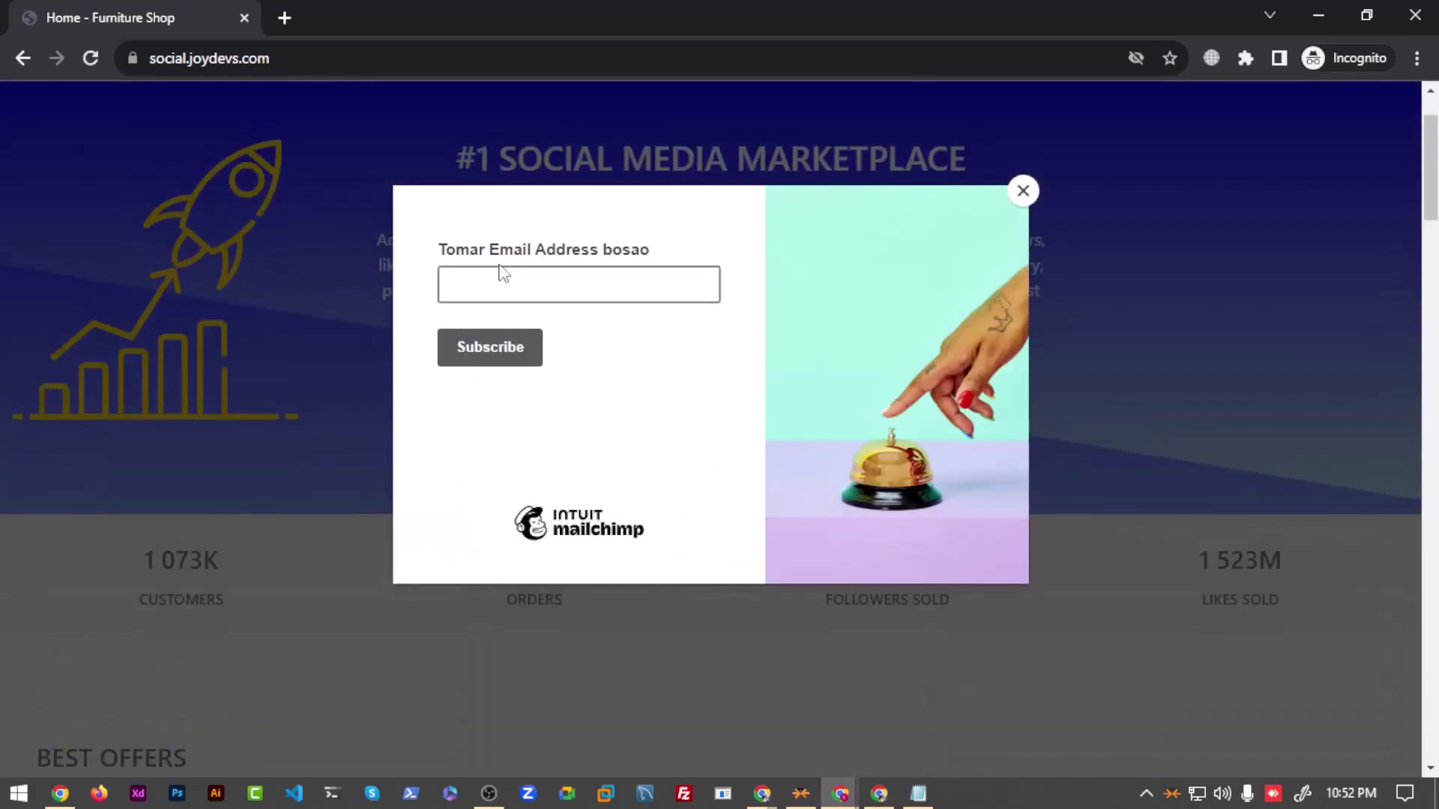
{"action": "key", "text": "ctrl+a"}
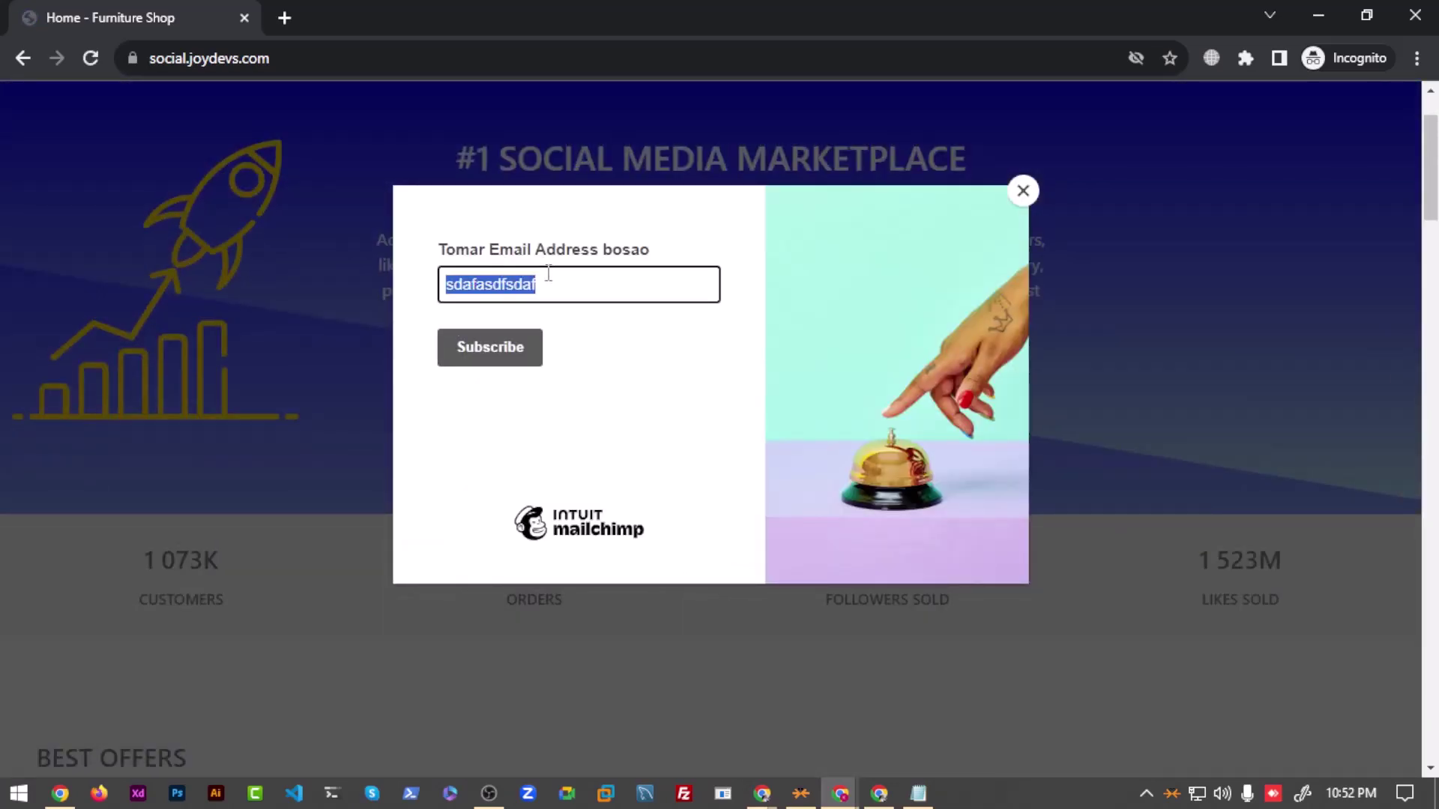
{"action": "key", "text": "End"}
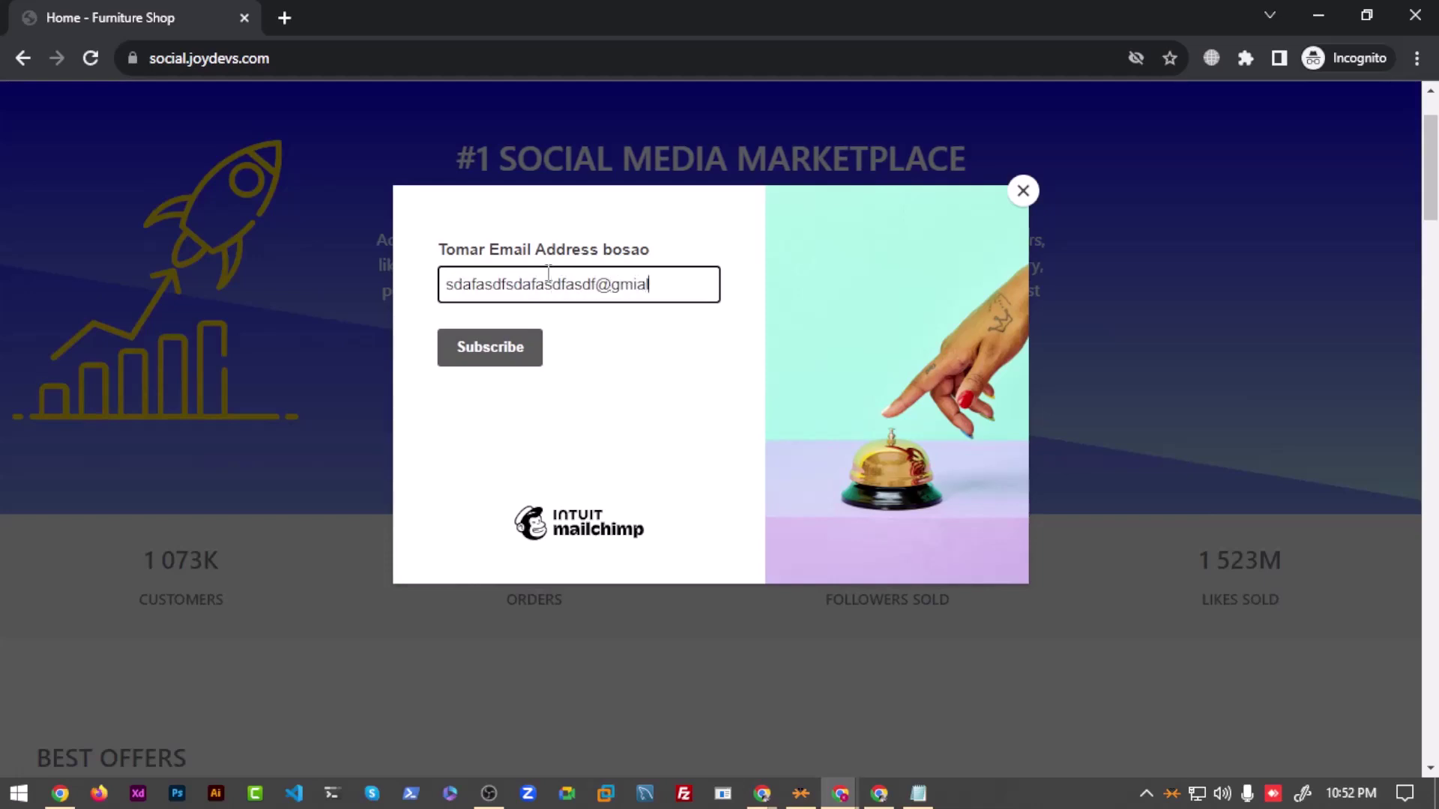
{"action": "left_click", "coordinate": [495, 359]}
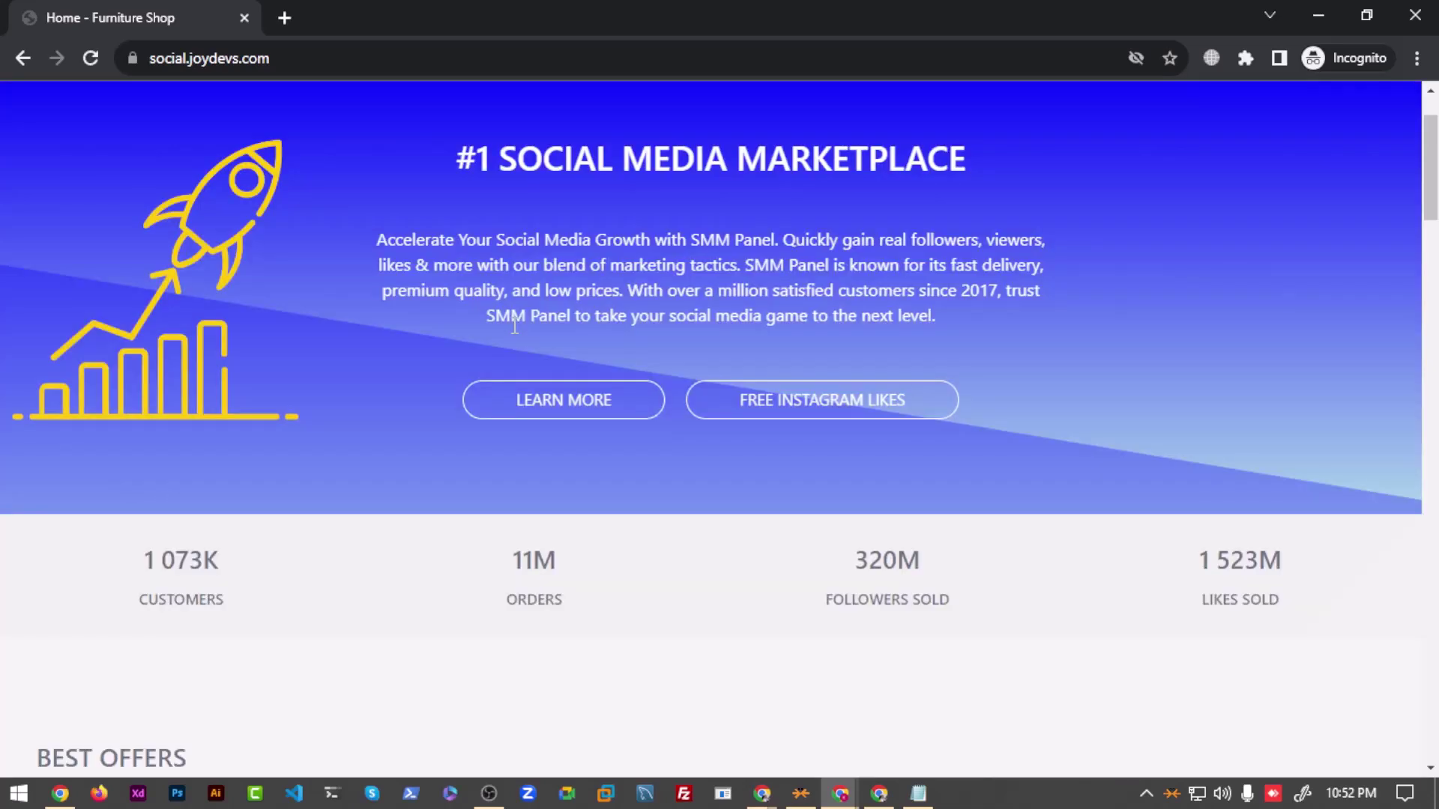
Step: Back in the form builder, review the success message duration setting
{"action": "left_click", "coordinate": [1318, 15]}
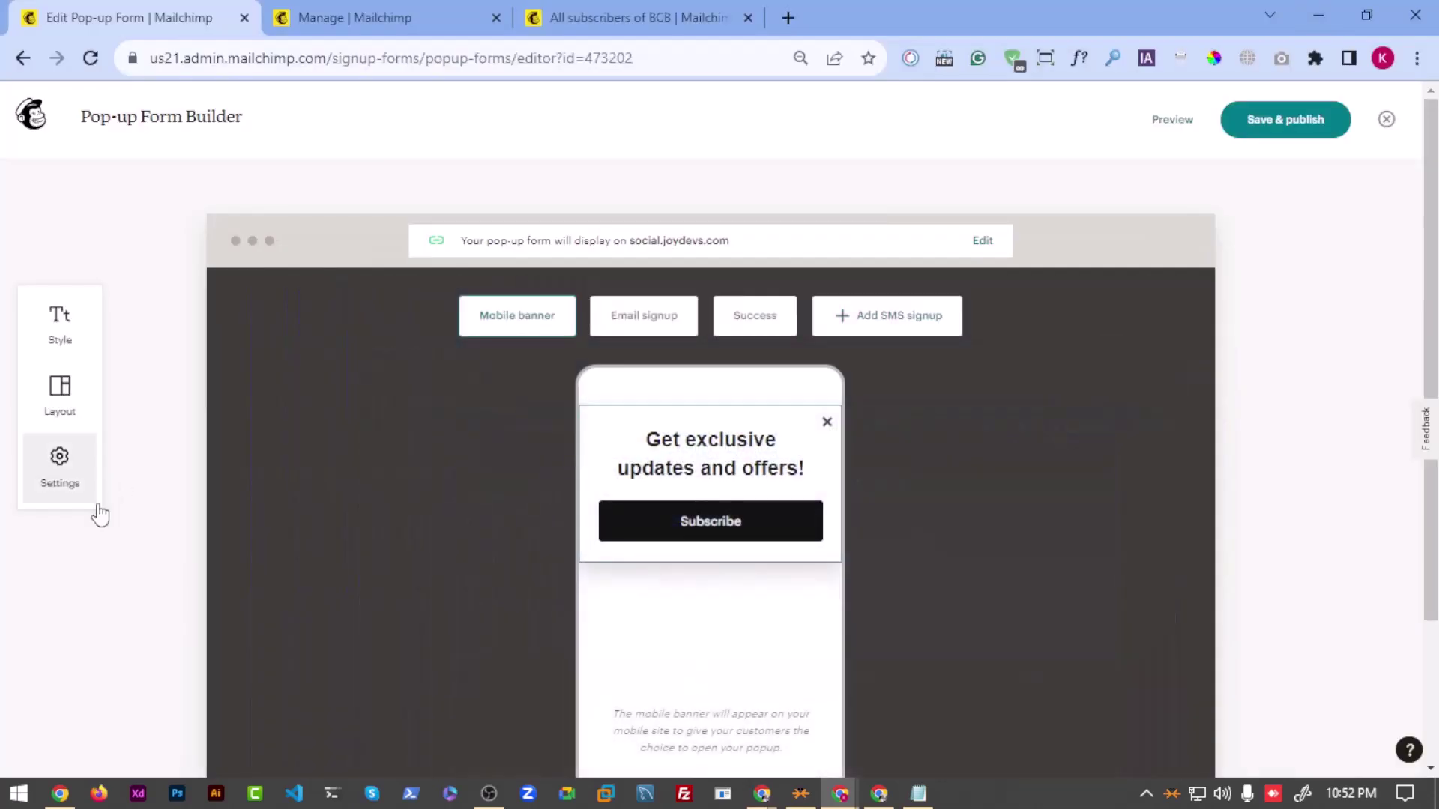
{"action": "left_click", "coordinate": [58, 468]}
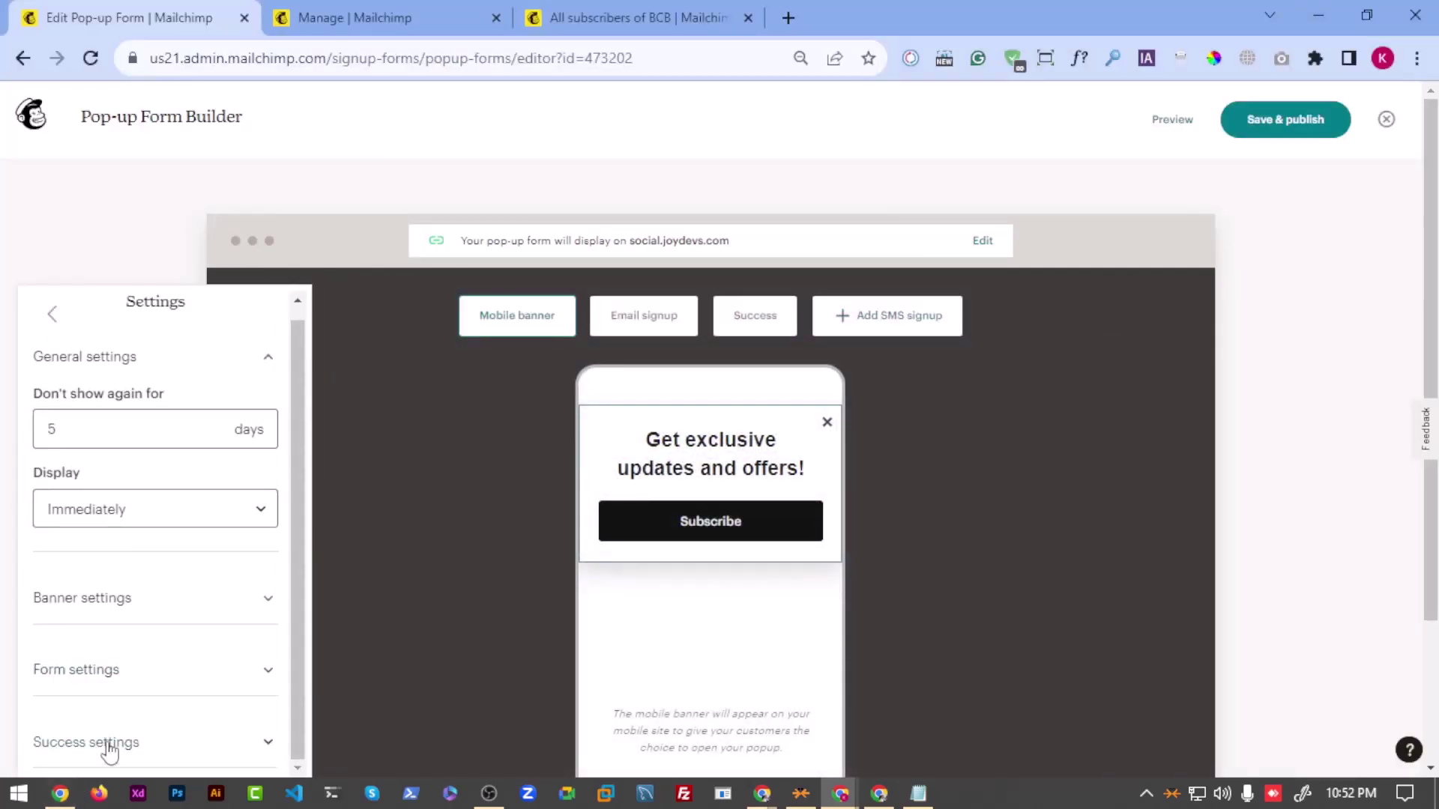
{"action": "left_click", "coordinate": [105, 742]}
{"action": "left_click", "coordinate": [124, 658]}
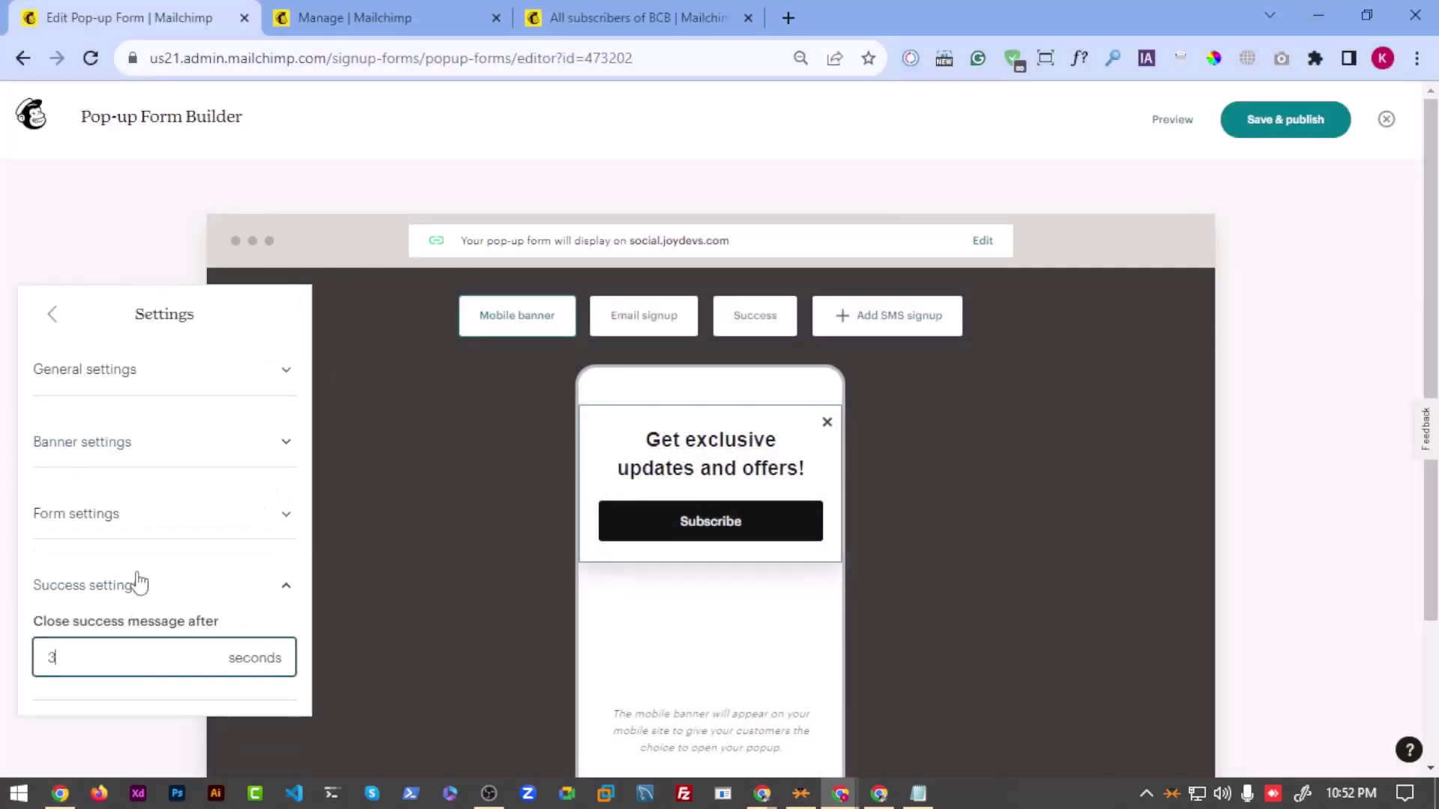
Step: Set the pop-up to reappear after 2 days and to display after 5 seconds
{"action": "left_click", "coordinate": [124, 371]}
{"action": "left_click", "coordinate": [129, 441]}
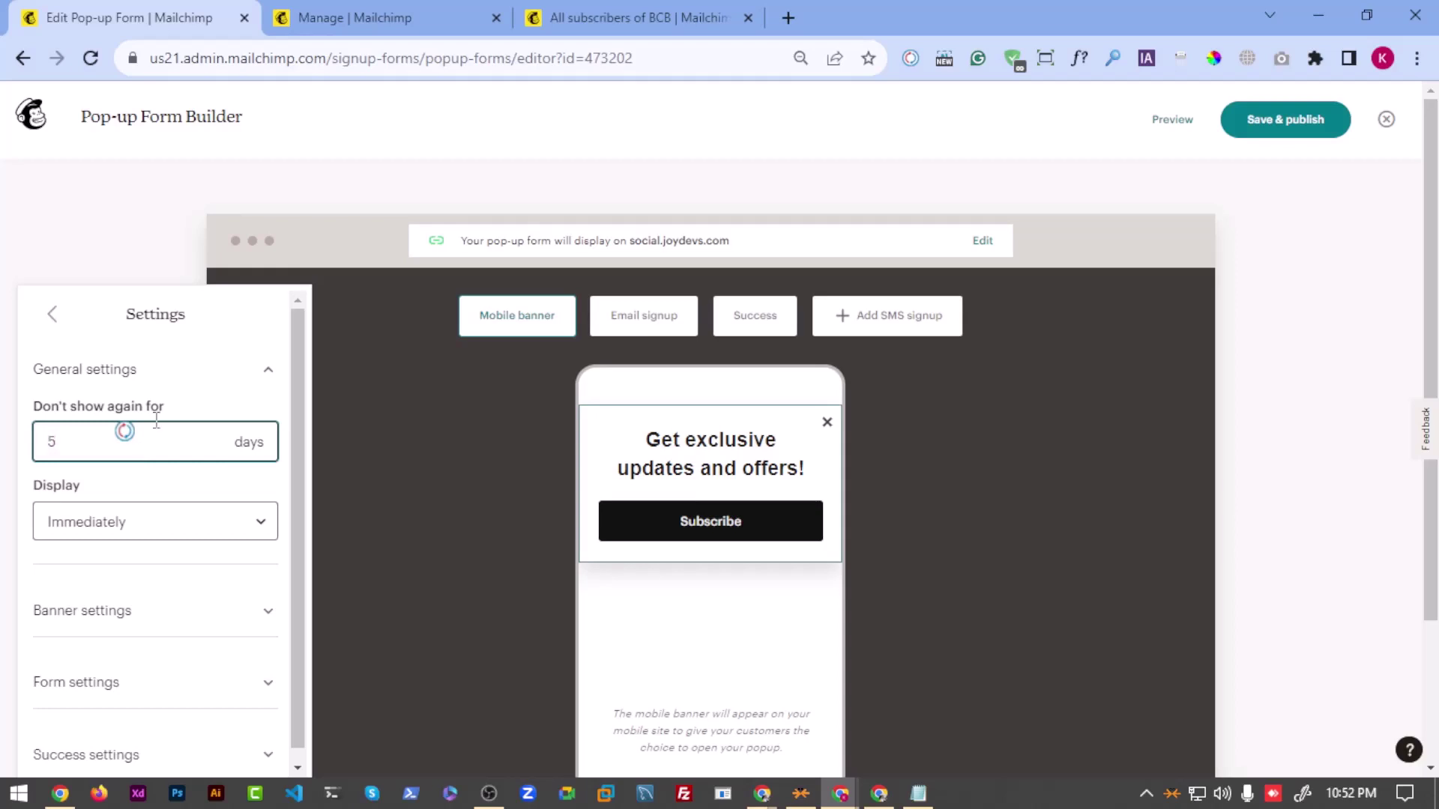
{"action": "double_click", "coordinate": [146, 449]}
{"action": "left_click", "coordinate": [92, 535]}
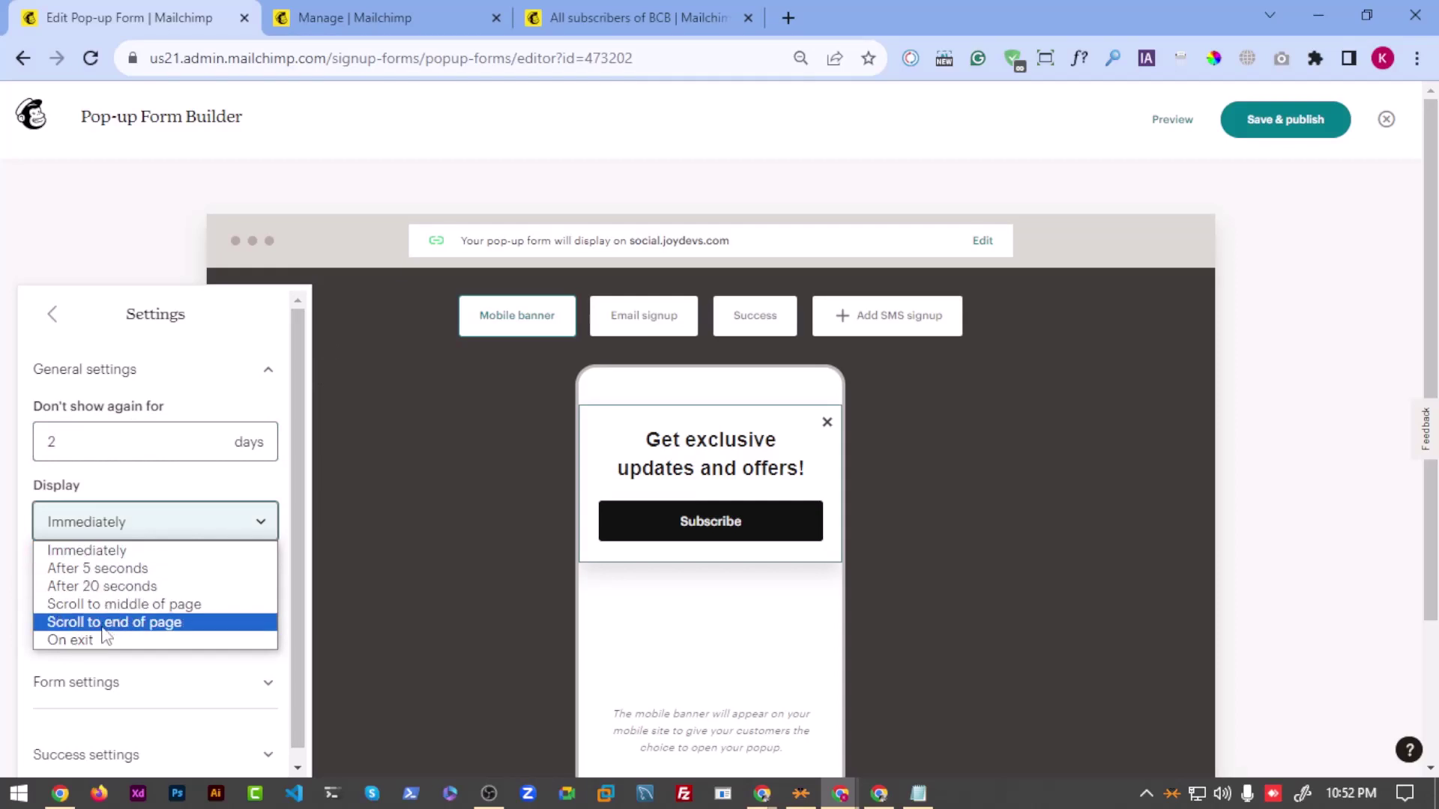
{"action": "left_click", "coordinate": [116, 572]}
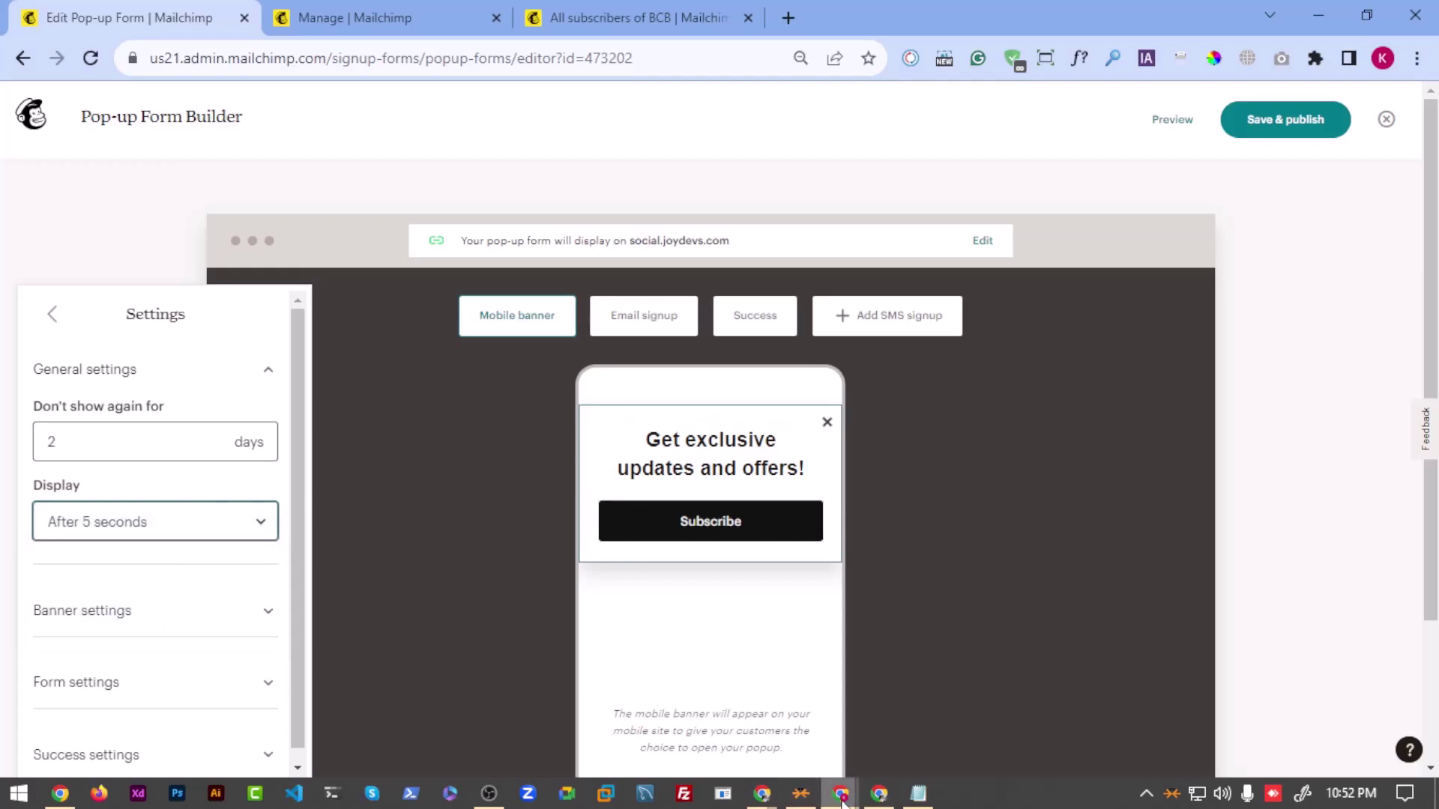
{"action": "mouse_move", "coordinate": [840, 793]}
{"action": "left_click", "coordinate": [950, 704]}
{"action": "scroll", "coordinate": [435, 345], "scroll_direction": "up", "scroll_amount": 1}
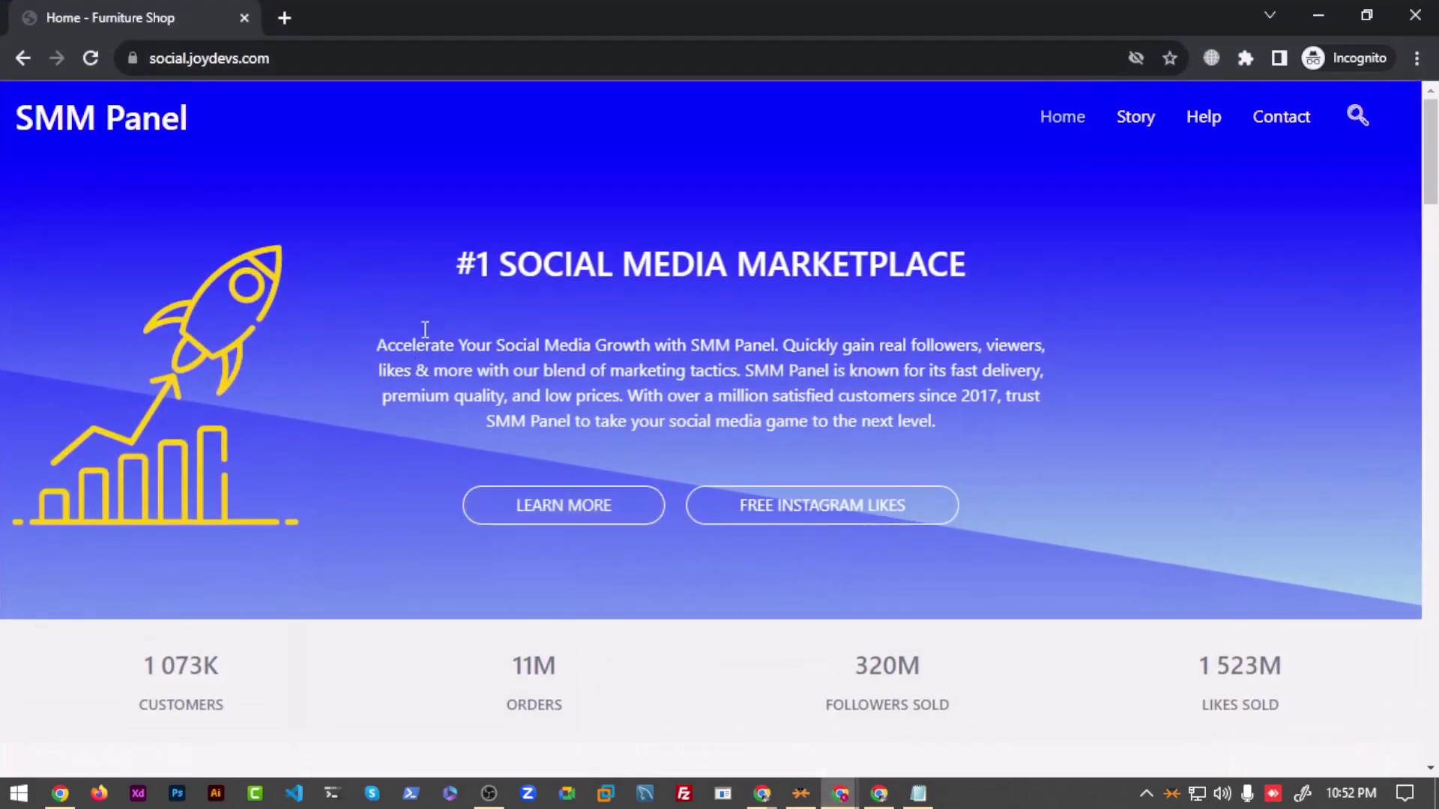
{"action": "scroll", "coordinate": [529, 324], "scroll_direction": "down", "scroll_amount": 20}
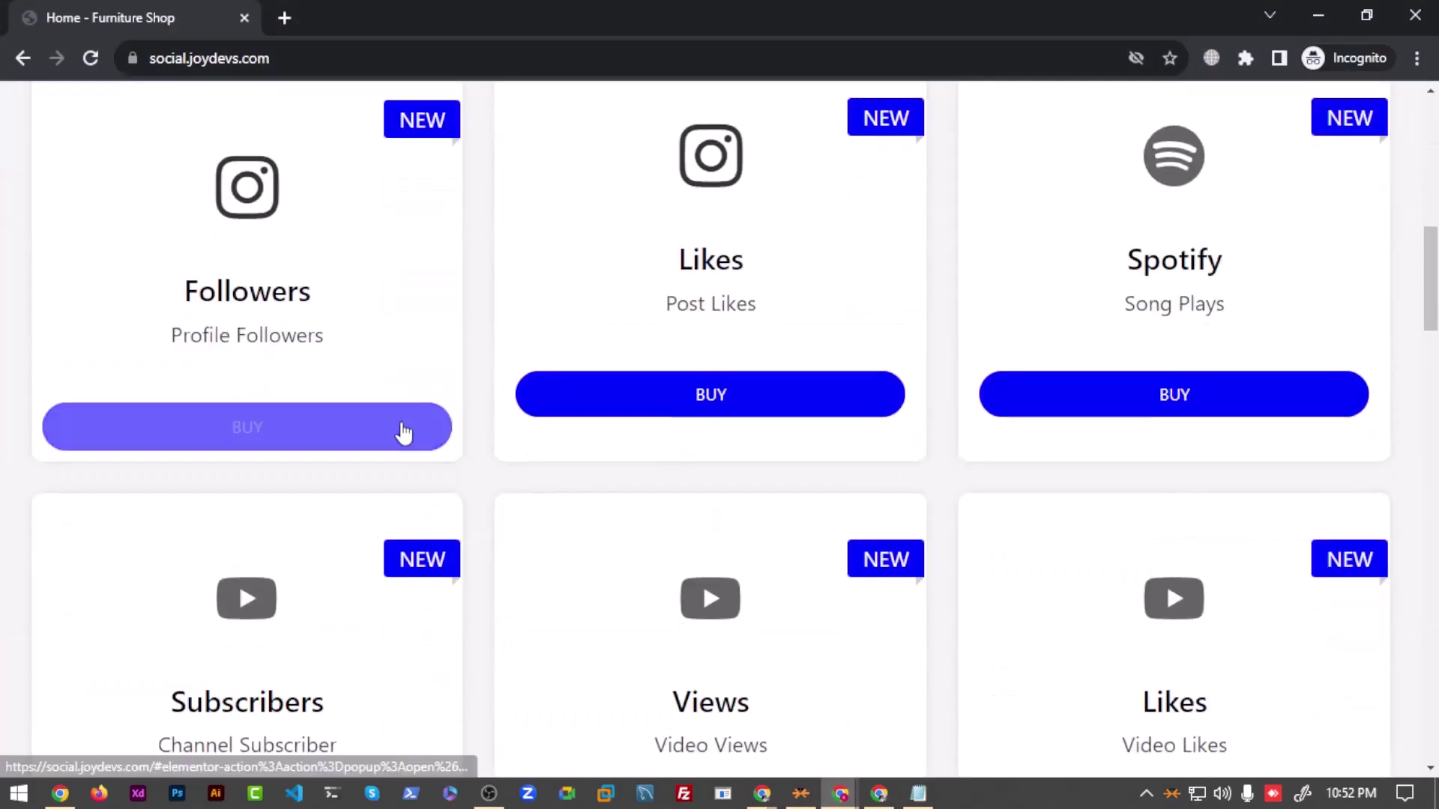
{"action": "scroll", "coordinate": [491, 555], "scroll_direction": "down", "scroll_amount": 10}
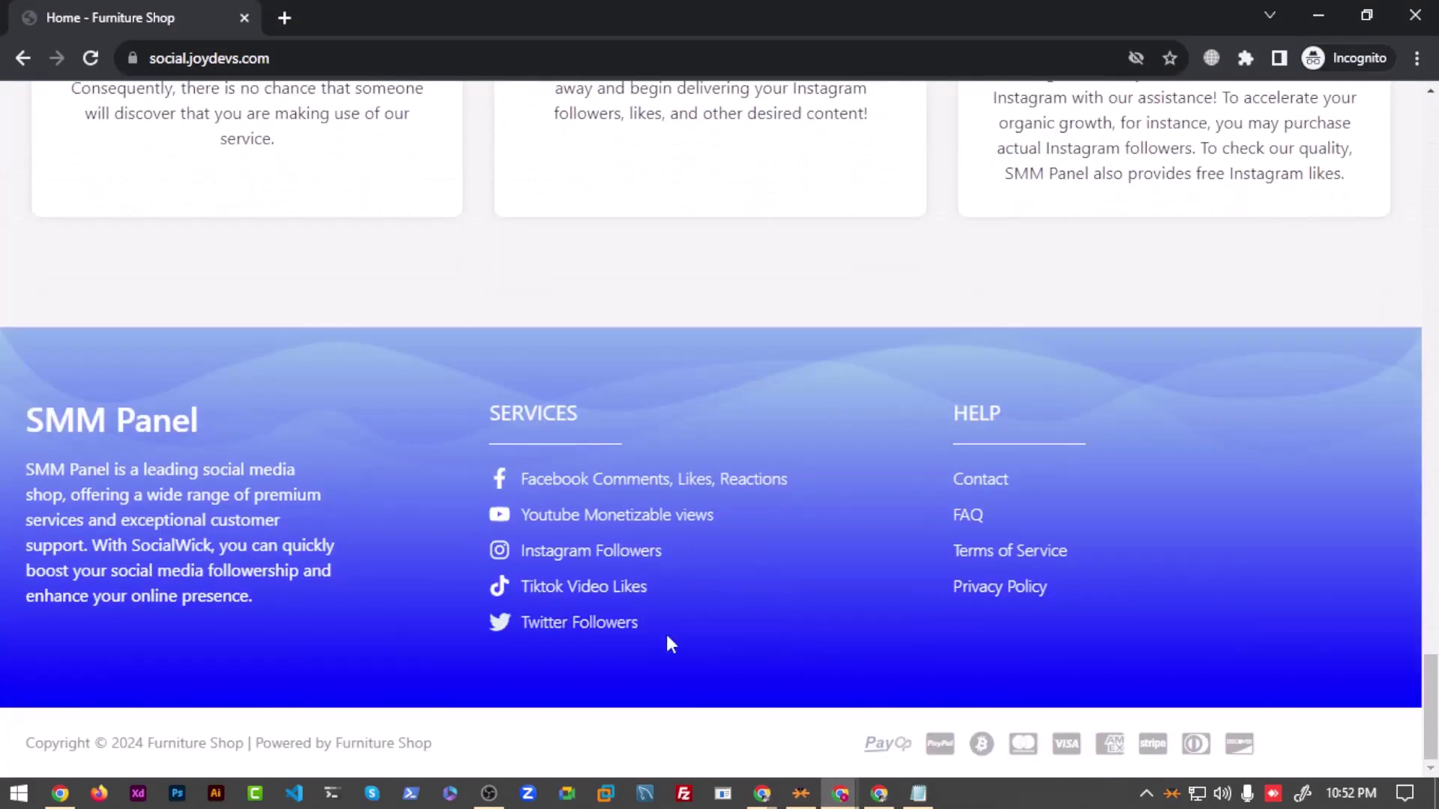
{"action": "left_click", "coordinate": [892, 799]}
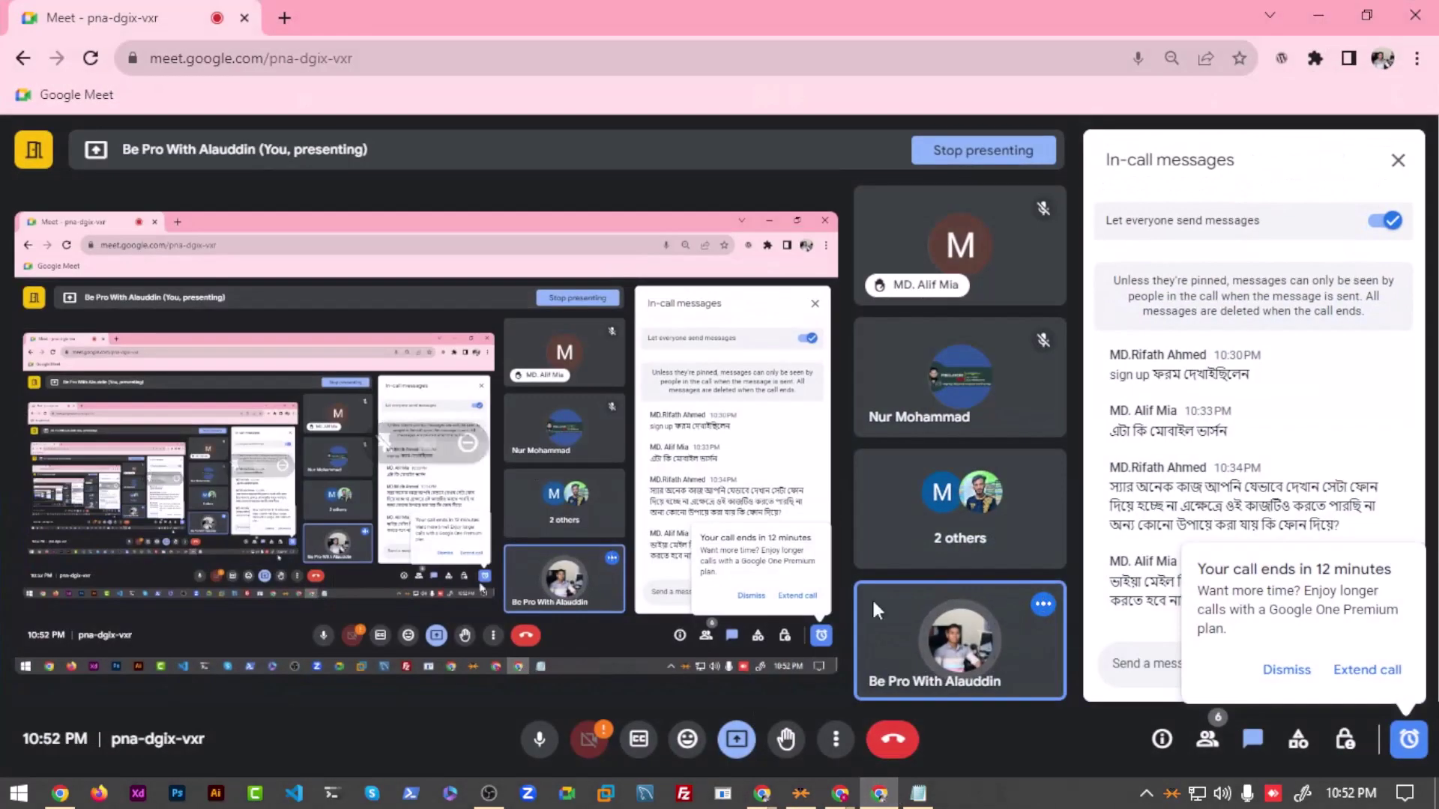
{"action": "left_click", "coordinate": [841, 796]}
Step: Try the Display timings (20 seconds, mid-page, end of page, On exit), then settle on Immediately
{"action": "mouse_move", "coordinate": [841, 799]}
{"action": "left_click", "coordinate": [724, 713]}
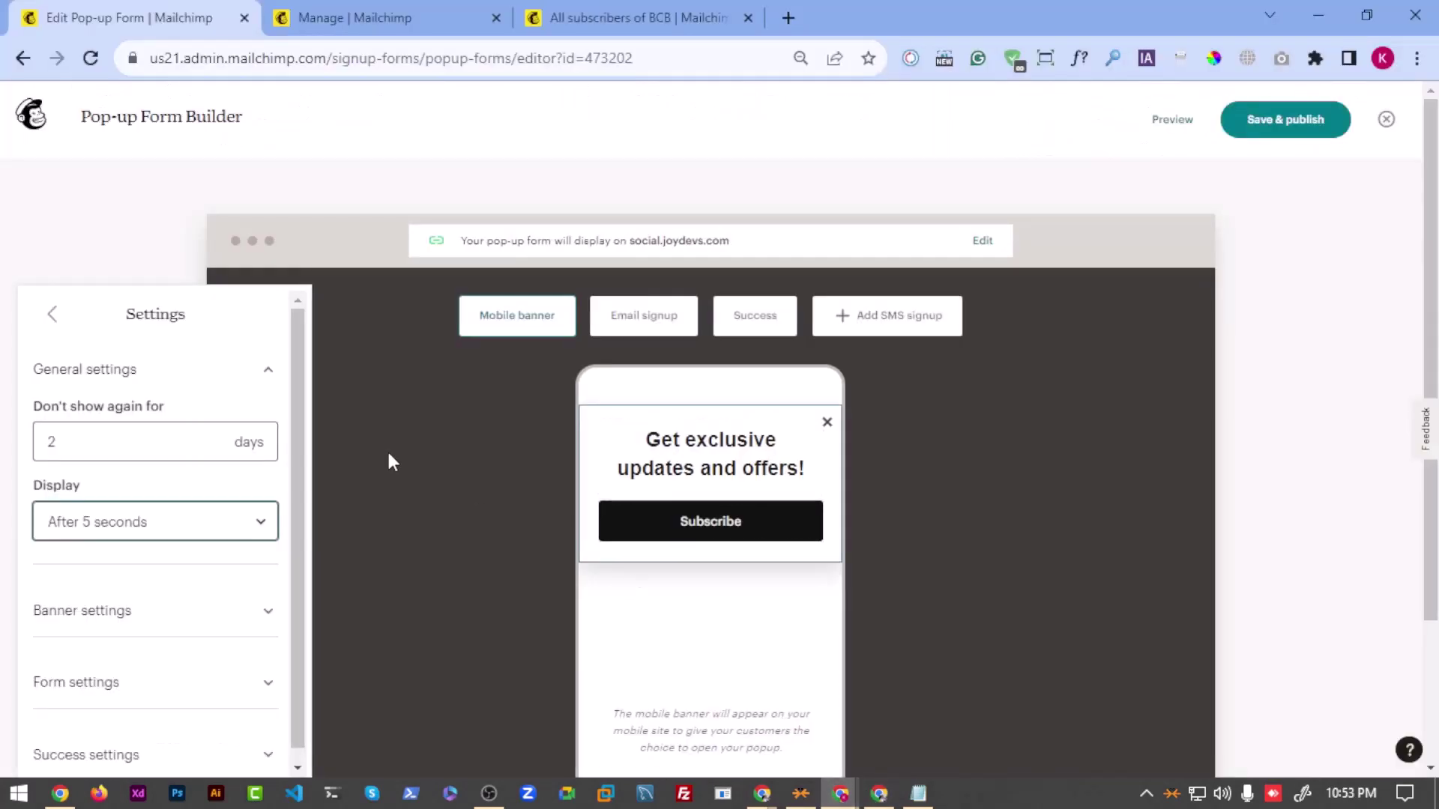
{"action": "left_click", "coordinate": [90, 514]}
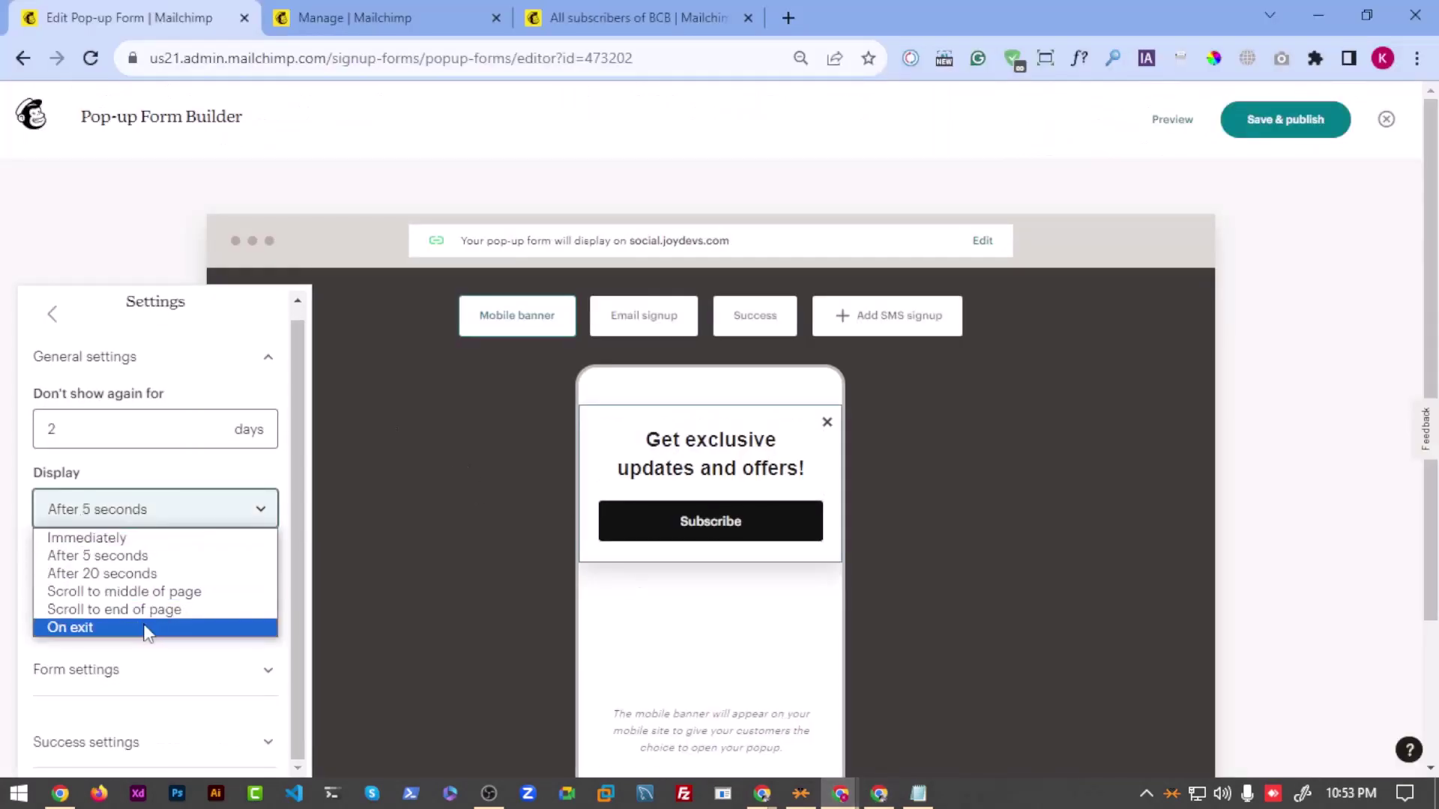
{"action": "left_click", "coordinate": [141, 573]}
{"action": "left_click", "coordinate": [138, 509]}
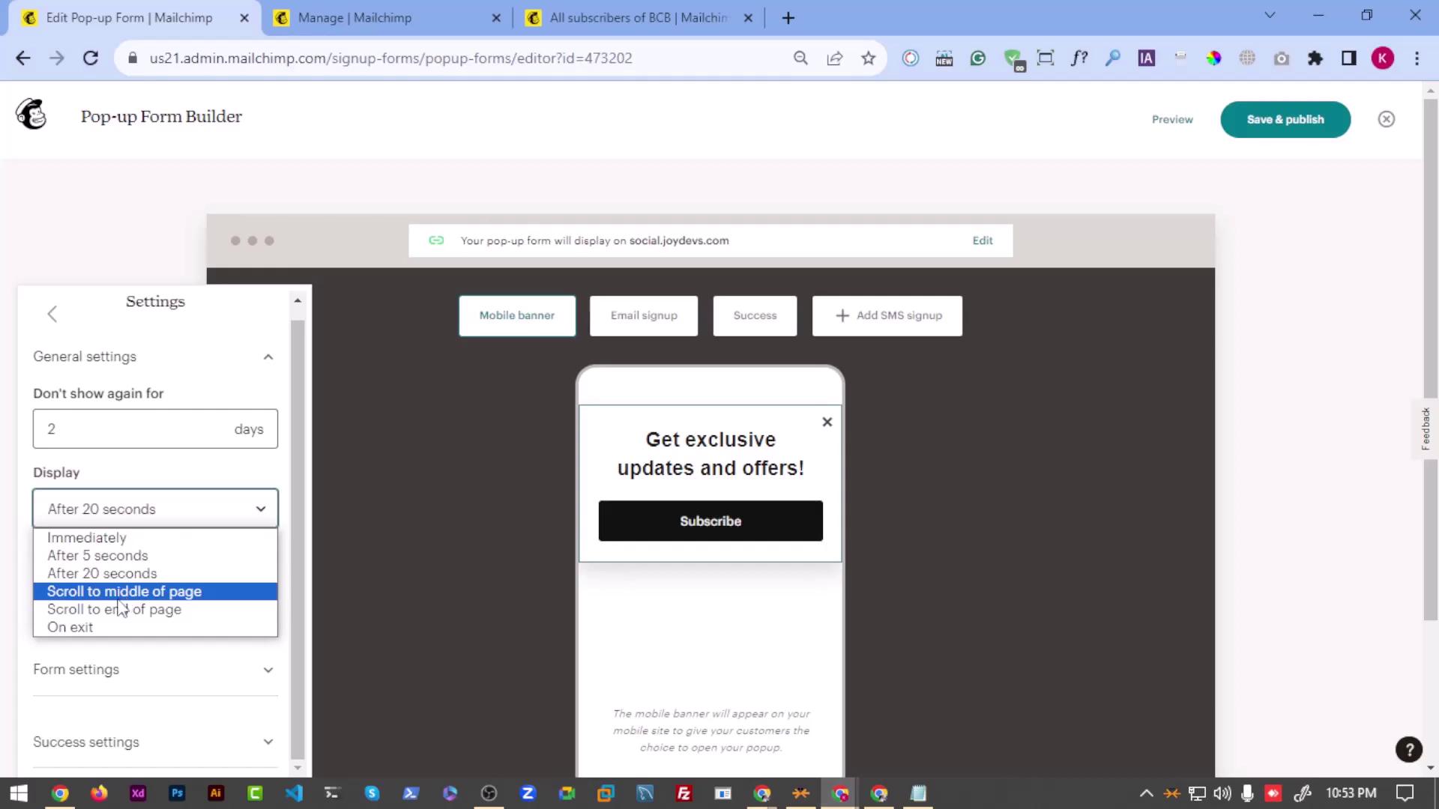
{"action": "left_click", "coordinate": [183, 593]}
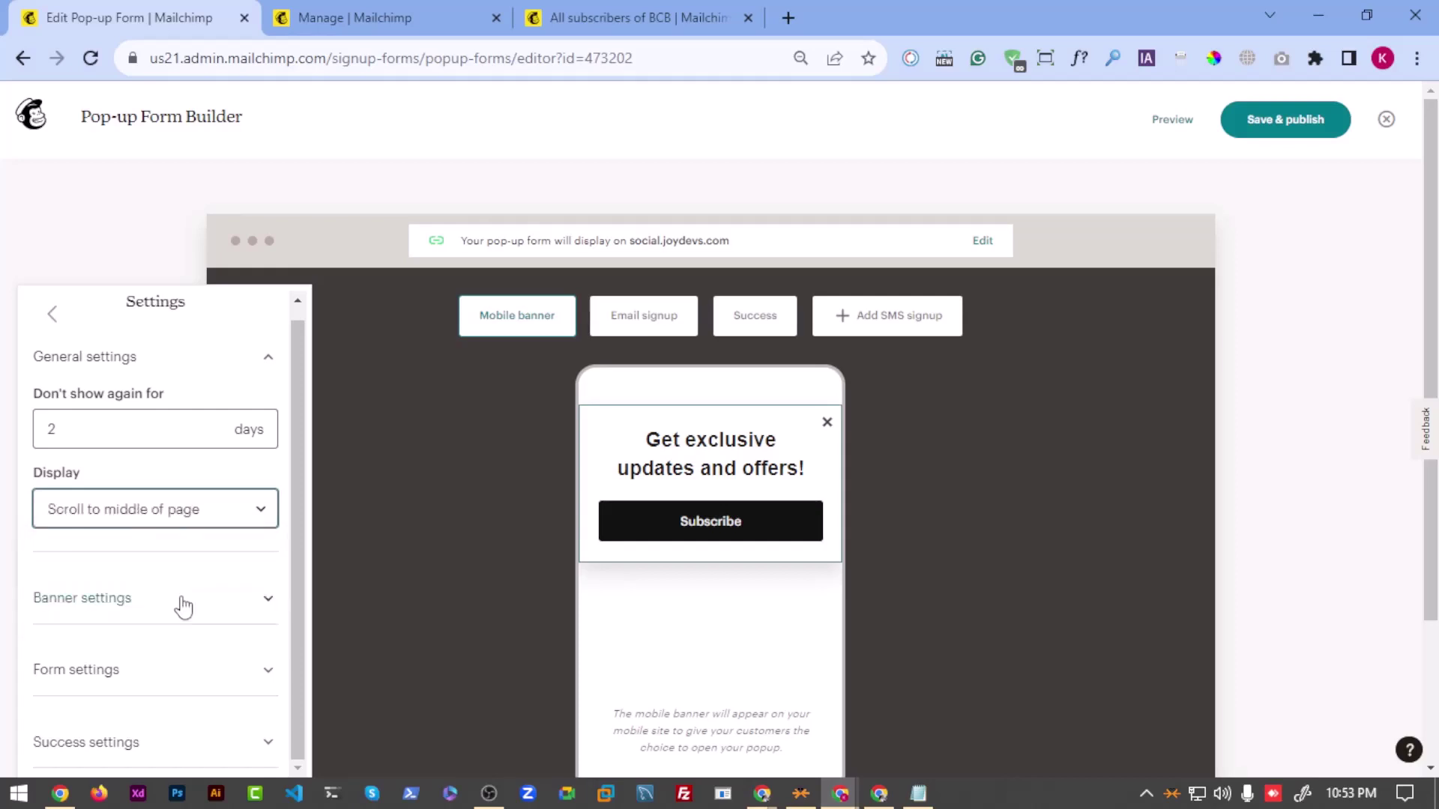
{"action": "left_click", "coordinate": [159, 511]}
{"action": "left_click", "coordinate": [166, 611]}
{"action": "left_click", "coordinate": [150, 513]}
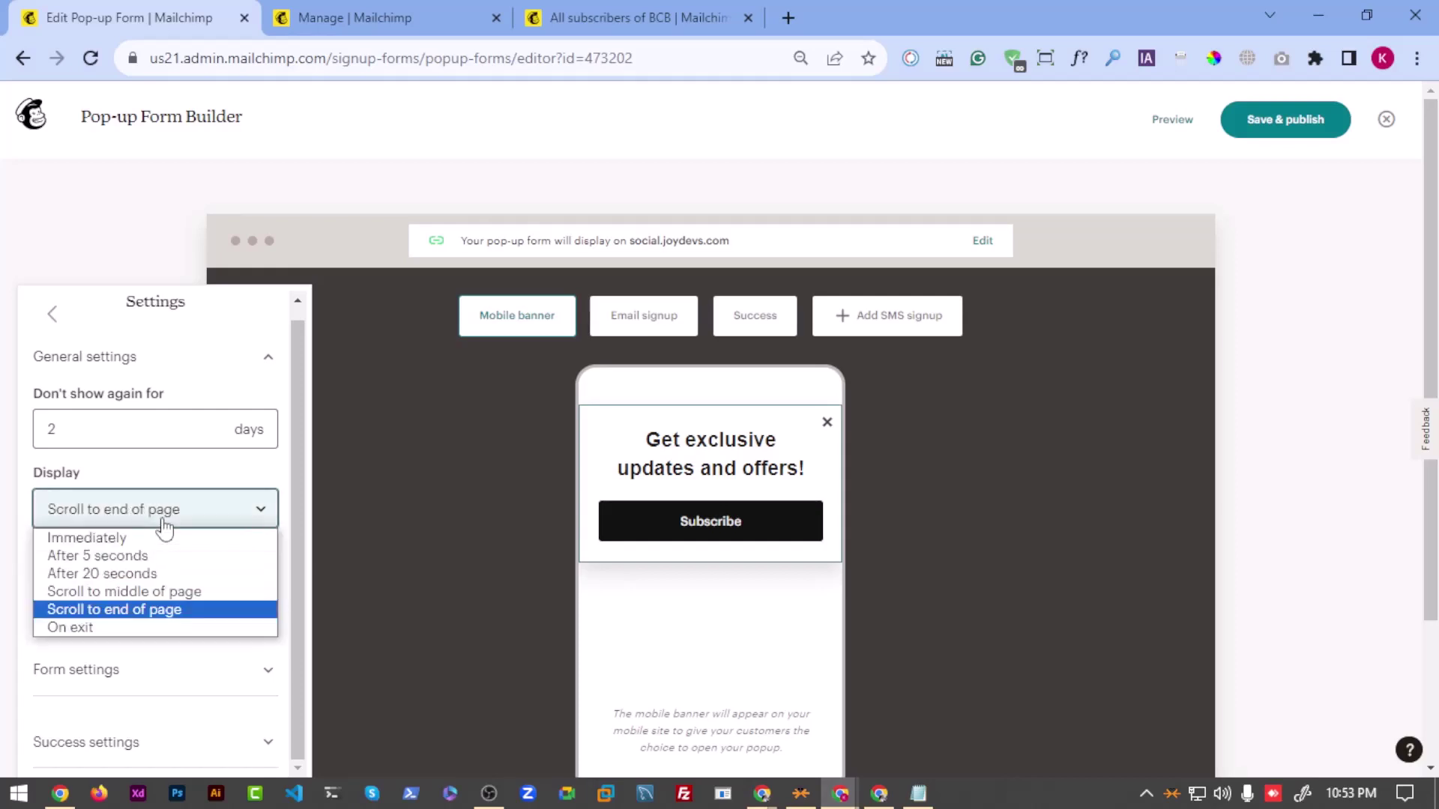
{"action": "left_click", "coordinate": [112, 627]}
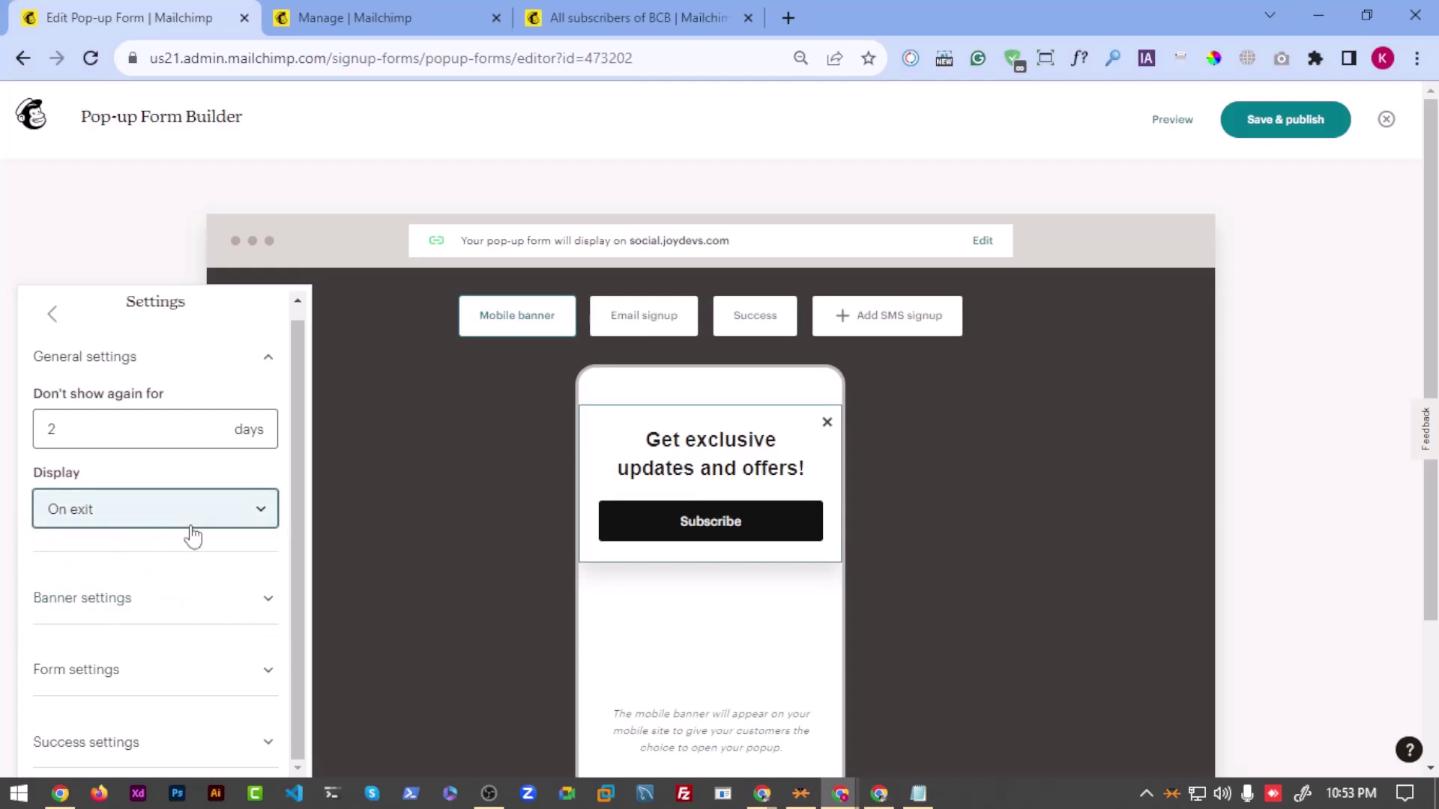
{"action": "left_click", "coordinate": [212, 507]}
{"action": "left_click", "coordinate": [151, 538]}
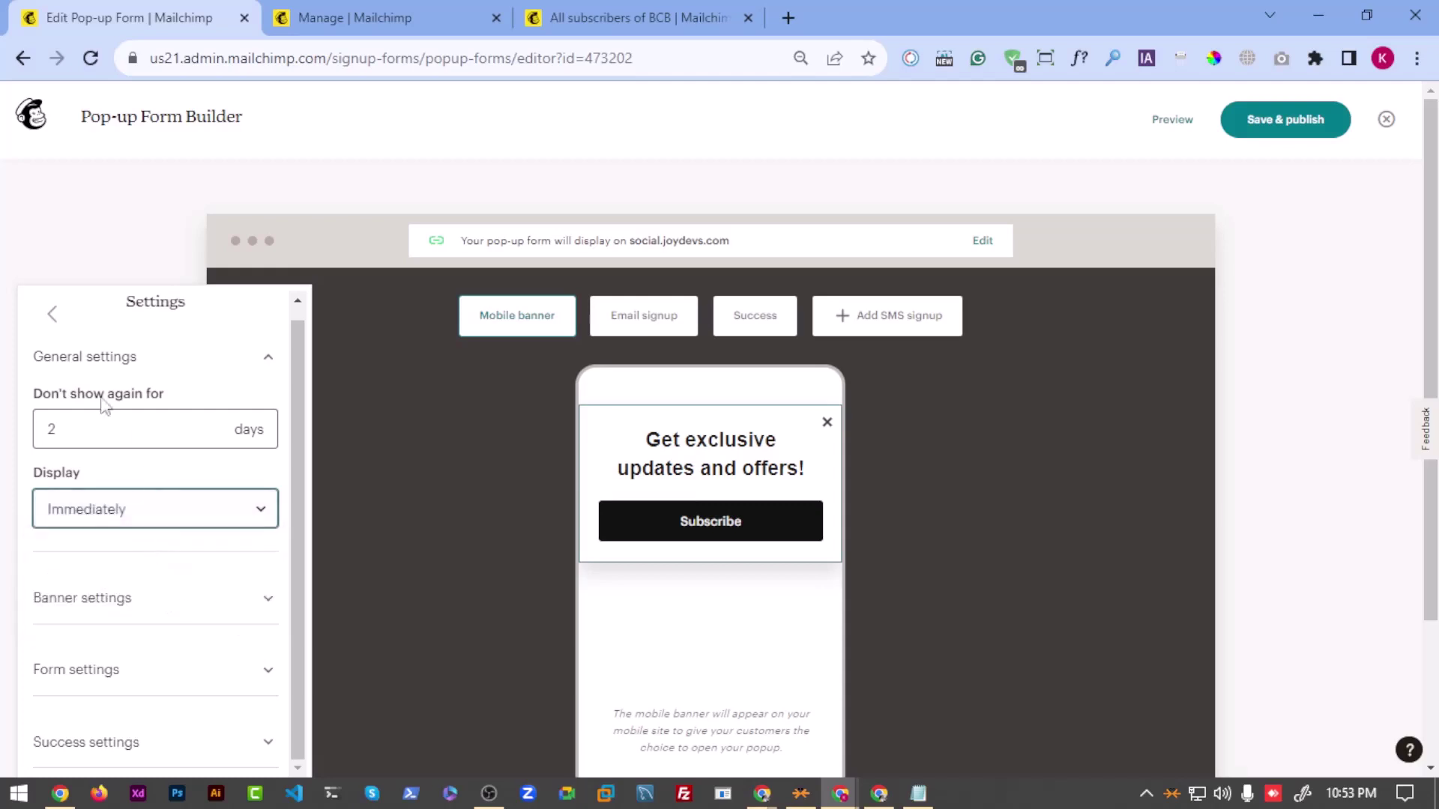
{"action": "left_click", "coordinate": [51, 313]}
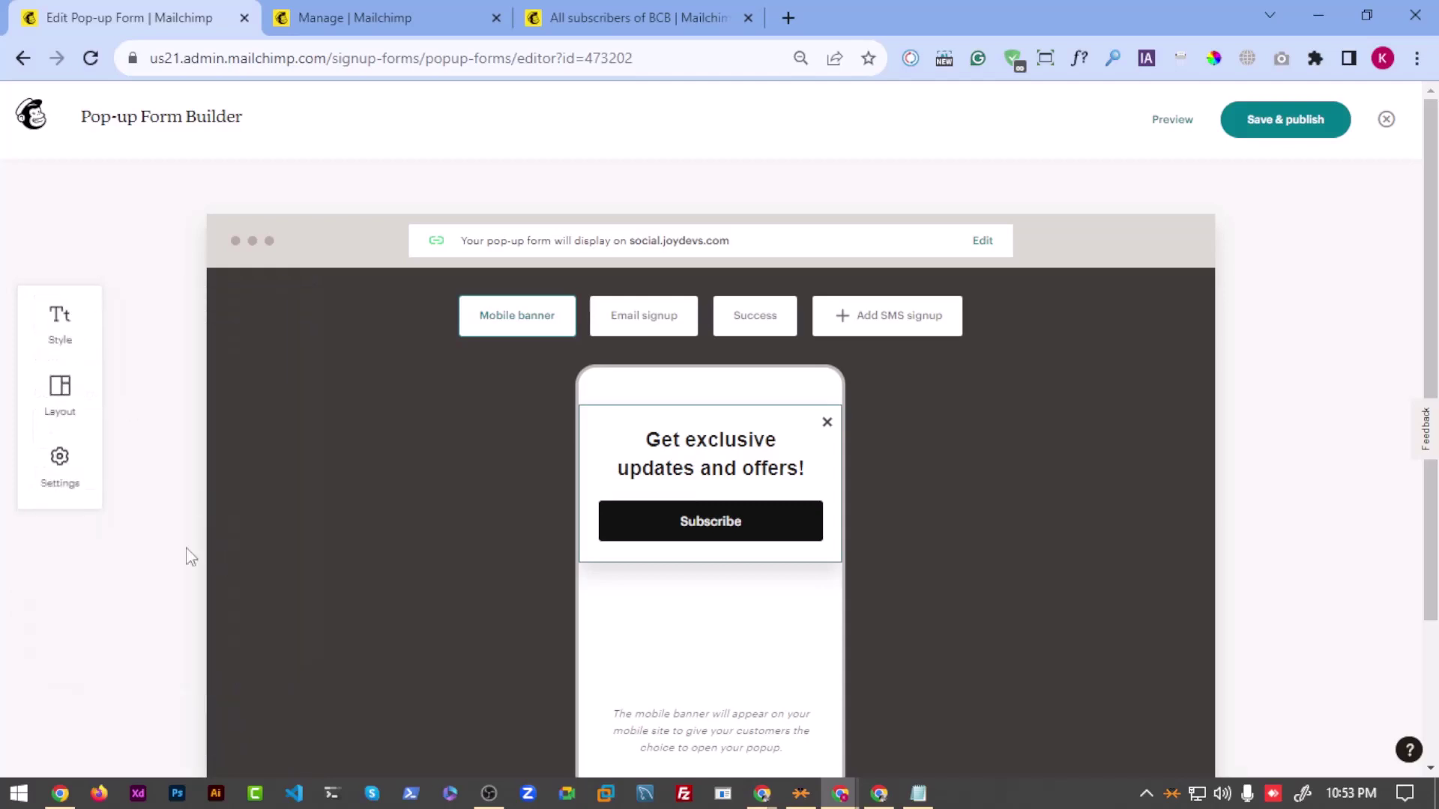
Step: Review the form's Style font settings, keeping Helvetica for headings and paragraphs
{"action": "left_click", "coordinate": [59, 321]}
{"action": "scroll", "coordinate": [164, 555], "scroll_direction": "down", "scroll_amount": 1}
{"action": "scroll", "coordinate": [157, 553], "scroll_direction": "up", "scroll_amount": 1}
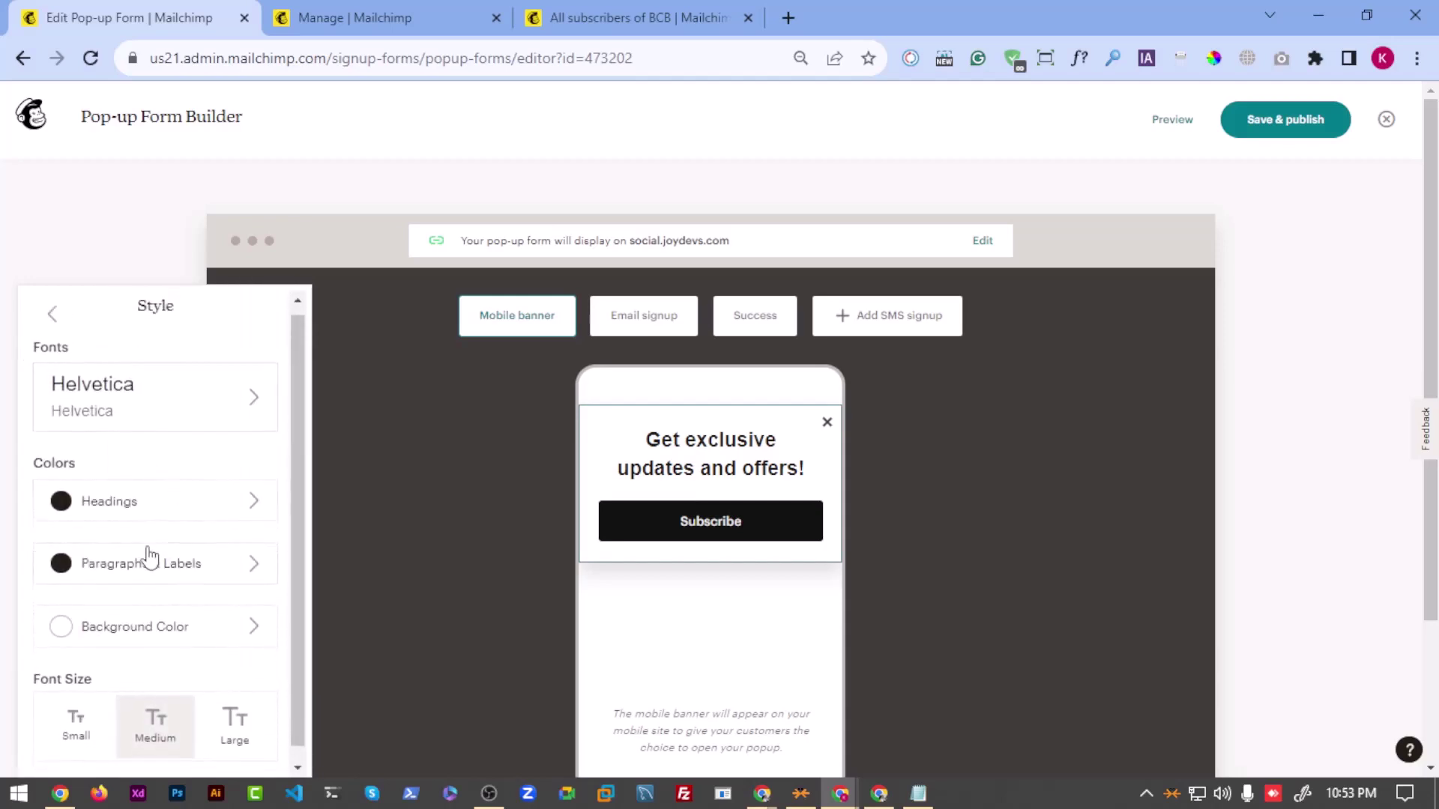
{"action": "scroll", "coordinate": [120, 450], "scroll_direction": "down", "scroll_amount": 1}
{"action": "left_click", "coordinate": [120, 409]}
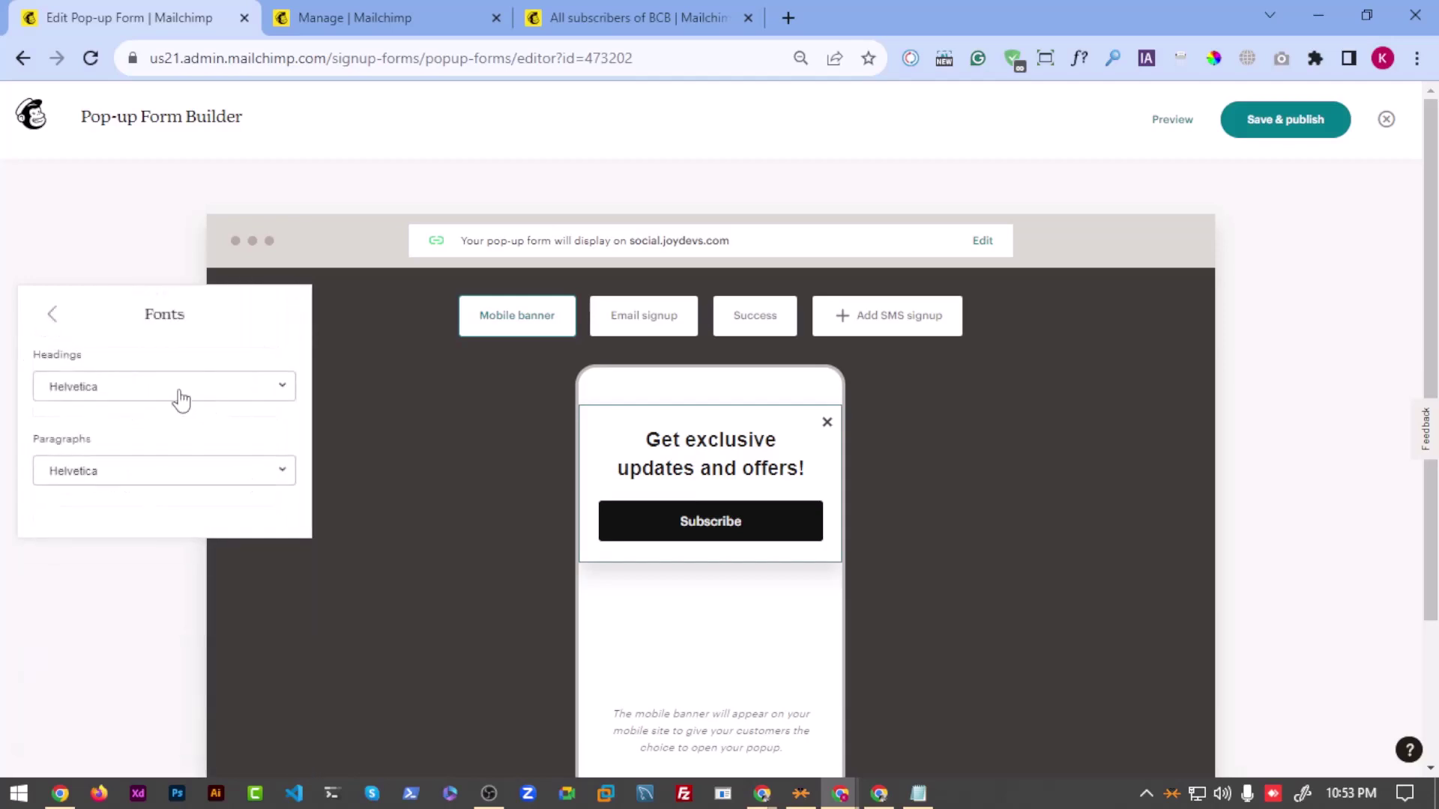
{"action": "left_click", "coordinate": [51, 314]}
Step: Compare the Small, Medium and Large text sizes, settle on Small, and preview the Email signup form
{"action": "scroll", "coordinate": [169, 517], "scroll_direction": "down", "scroll_amount": 1}
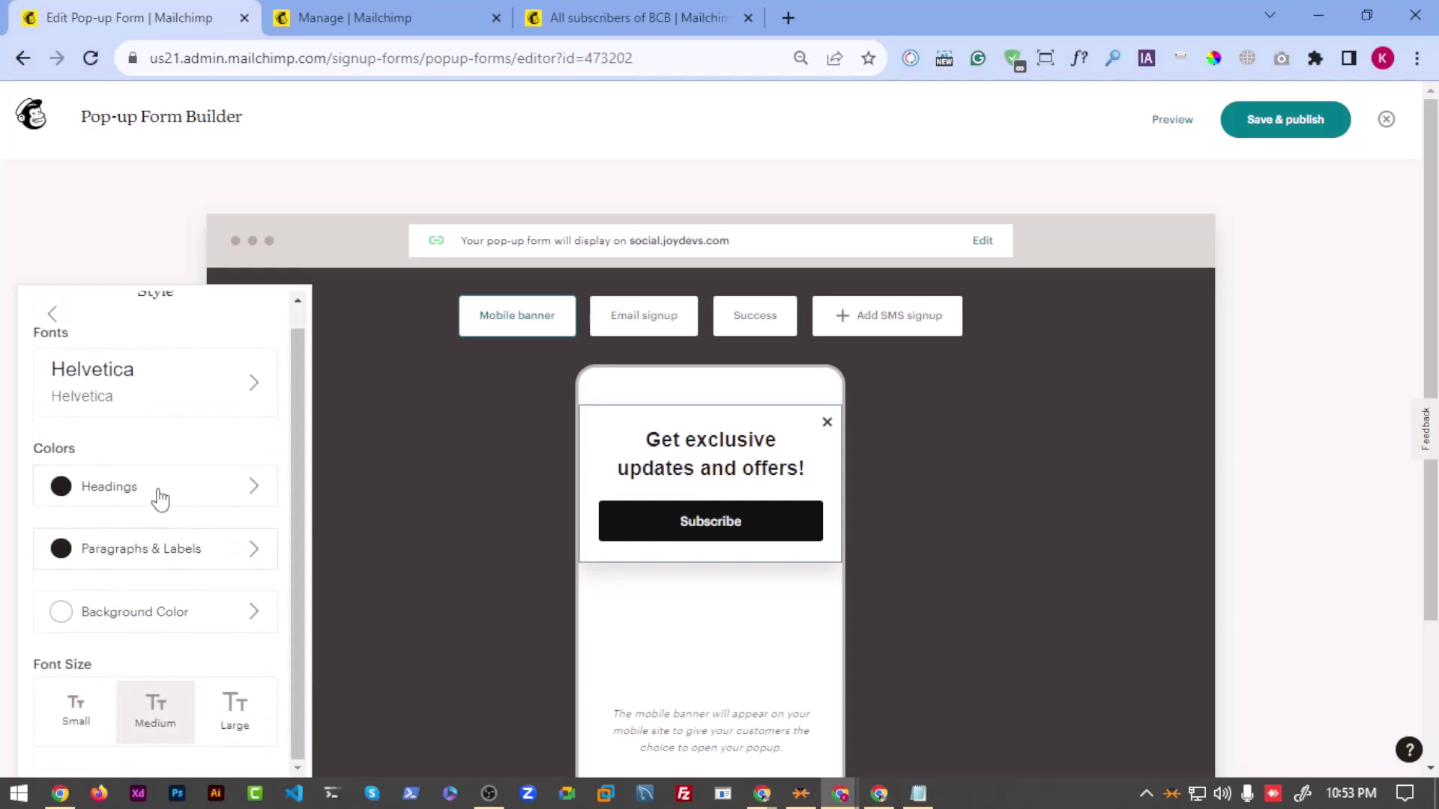
{"action": "left_click", "coordinate": [64, 729]}
{"action": "left_click", "coordinate": [156, 712]}
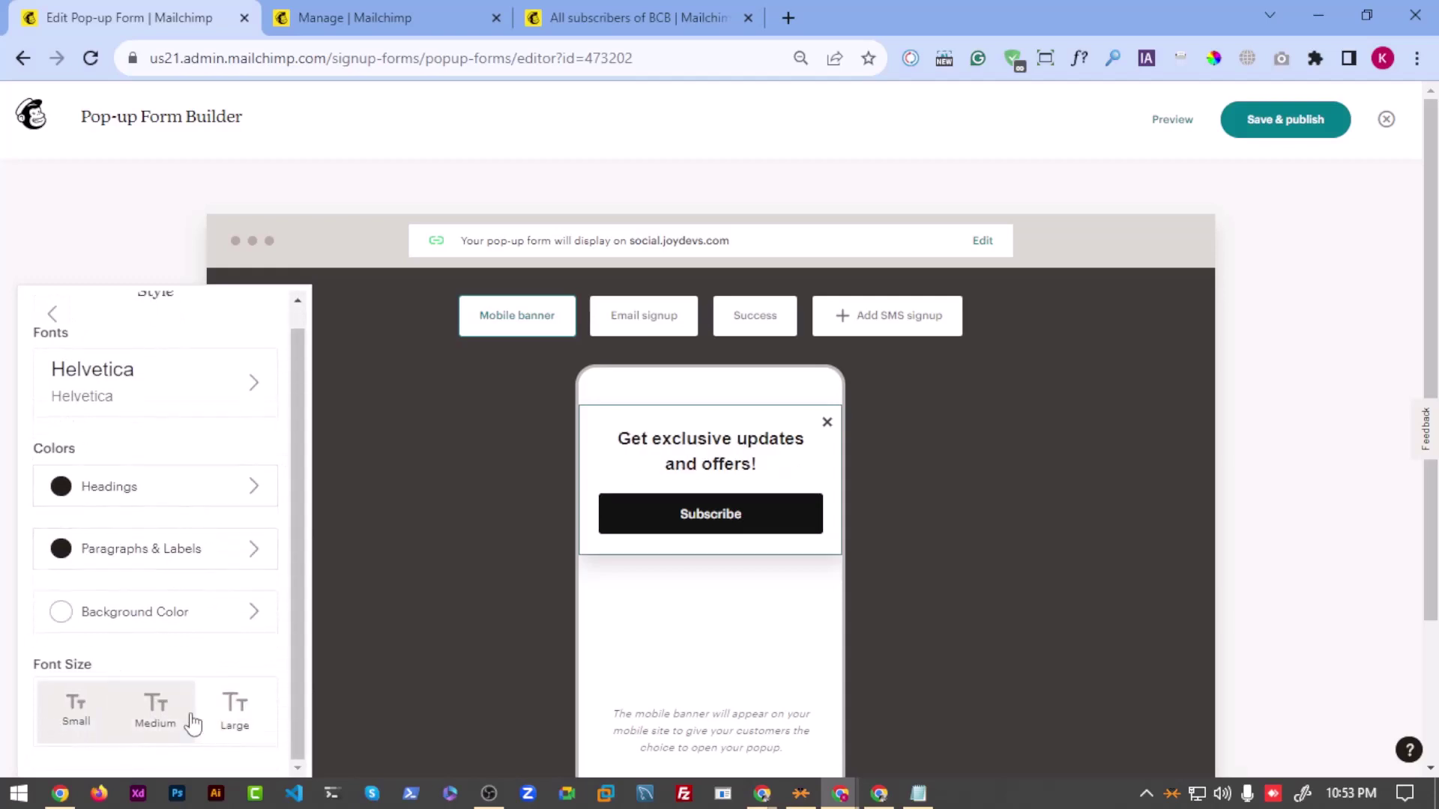
{"action": "left_click", "coordinate": [234, 713]}
{"action": "left_click", "coordinate": [155, 712]}
{"action": "left_click", "coordinate": [81, 711]}
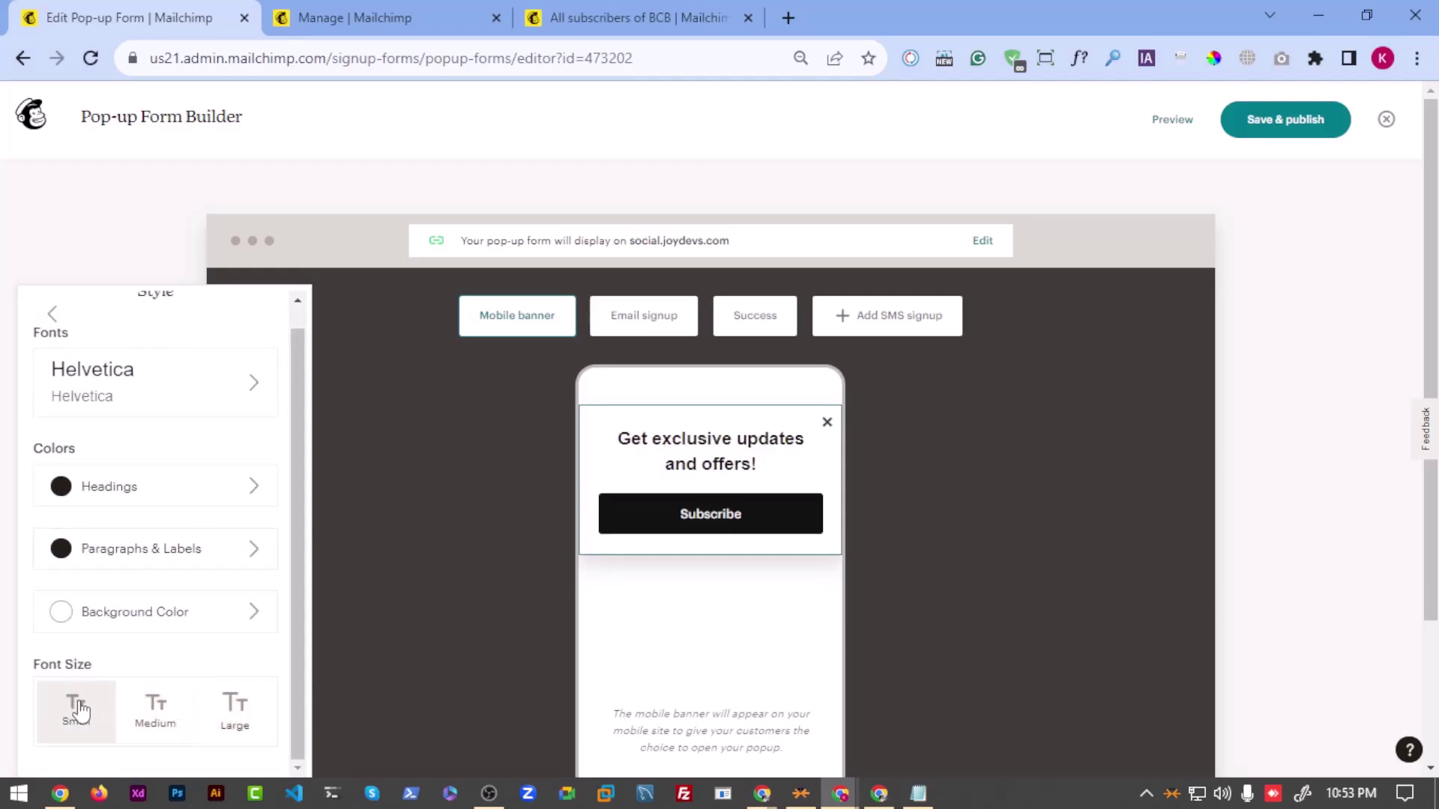
{"action": "left_click", "coordinate": [643, 316]}
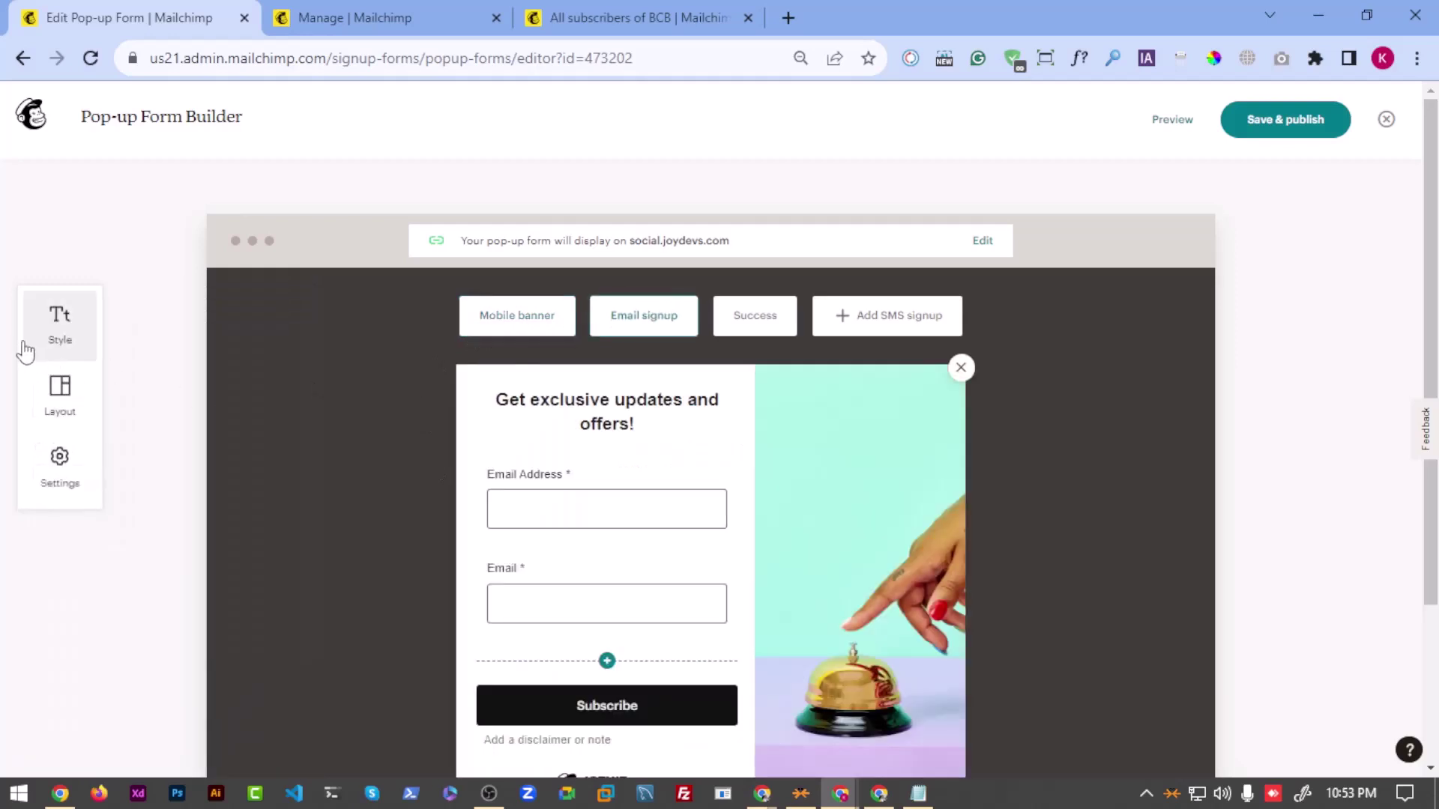
Step: Remove the extra Email Address field from the signup form
{"action": "left_click", "coordinate": [63, 345]}
{"action": "scroll", "coordinate": [150, 586], "scroll_direction": "down", "scroll_amount": 1}
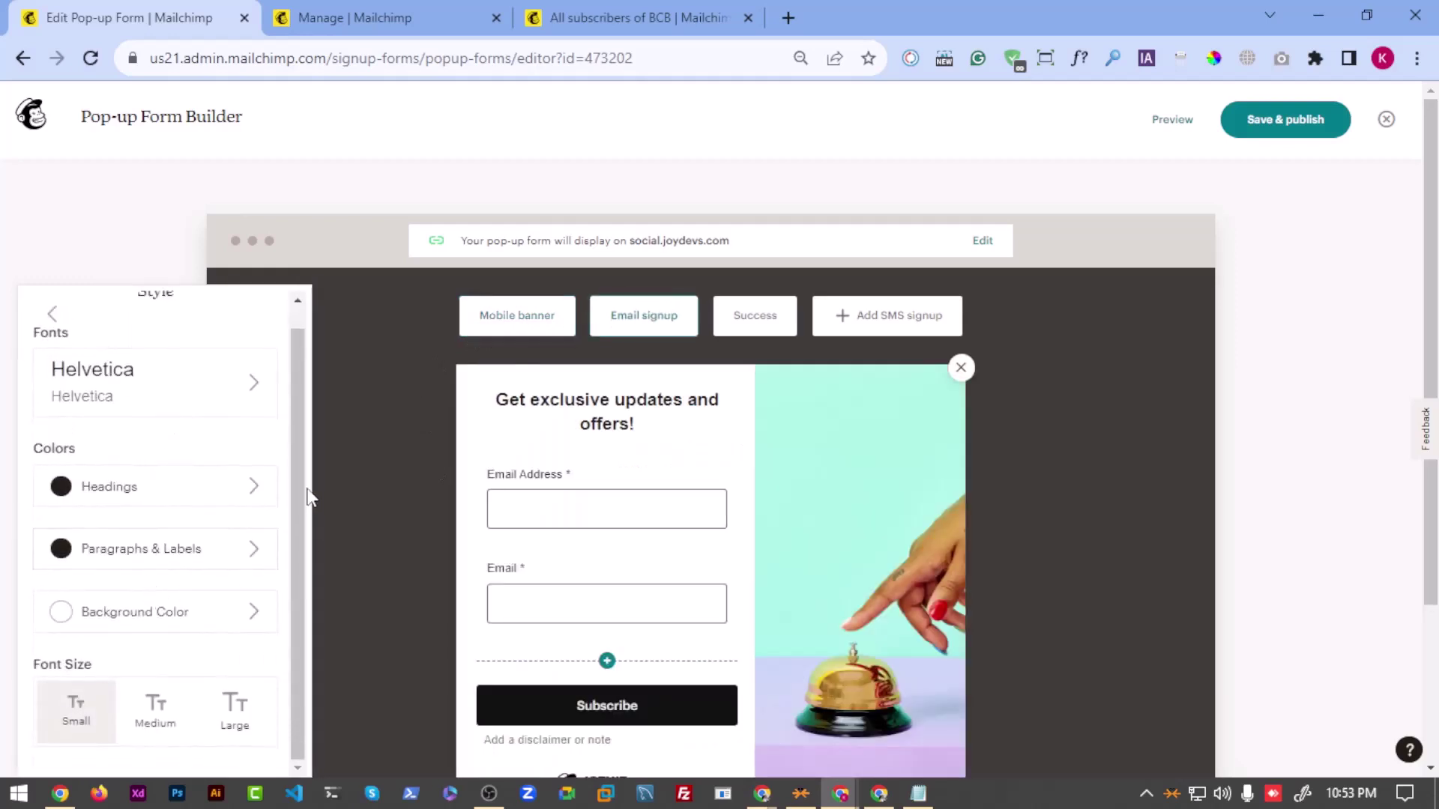
{"action": "left_click", "coordinate": [421, 423]}
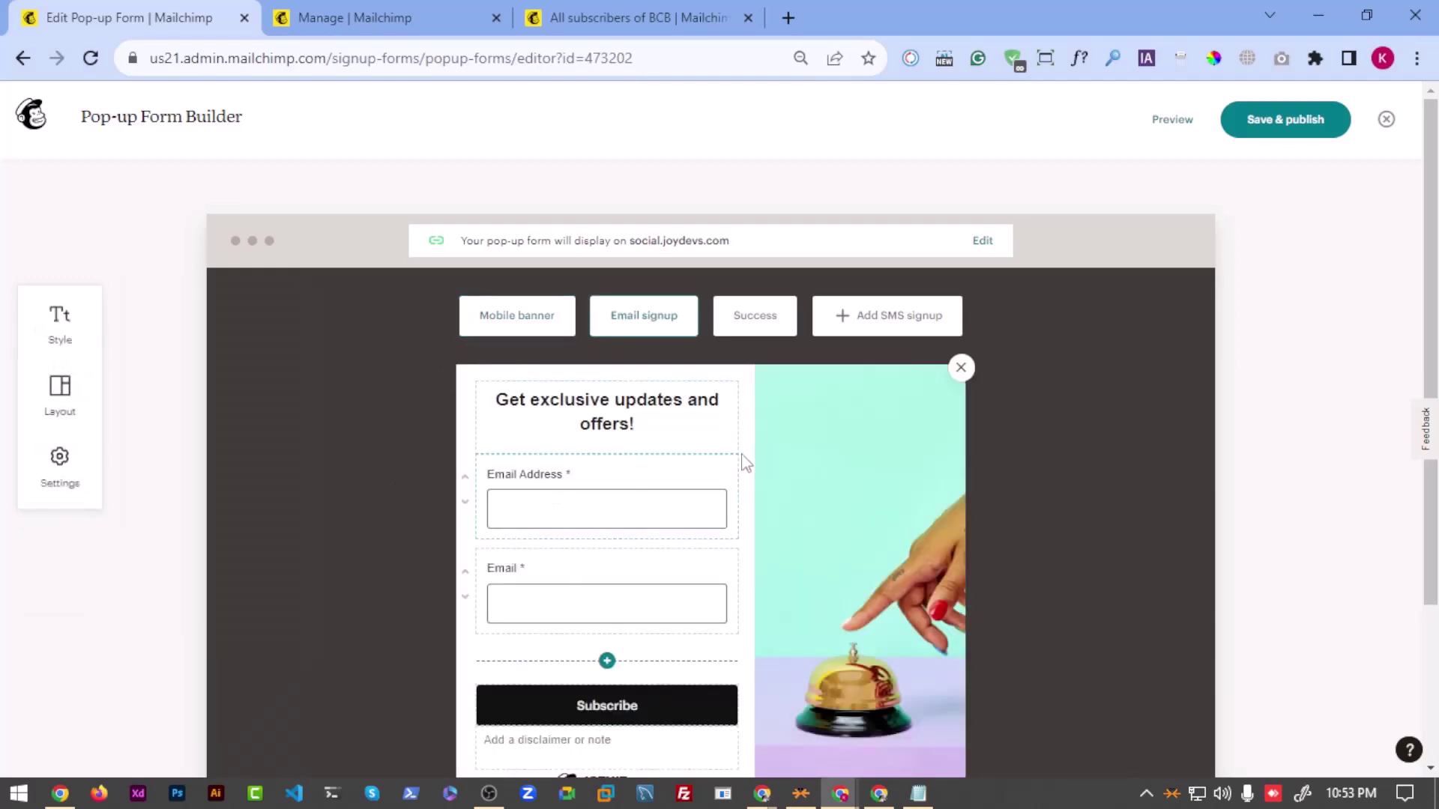
{"action": "left_click", "coordinate": [725, 478]}
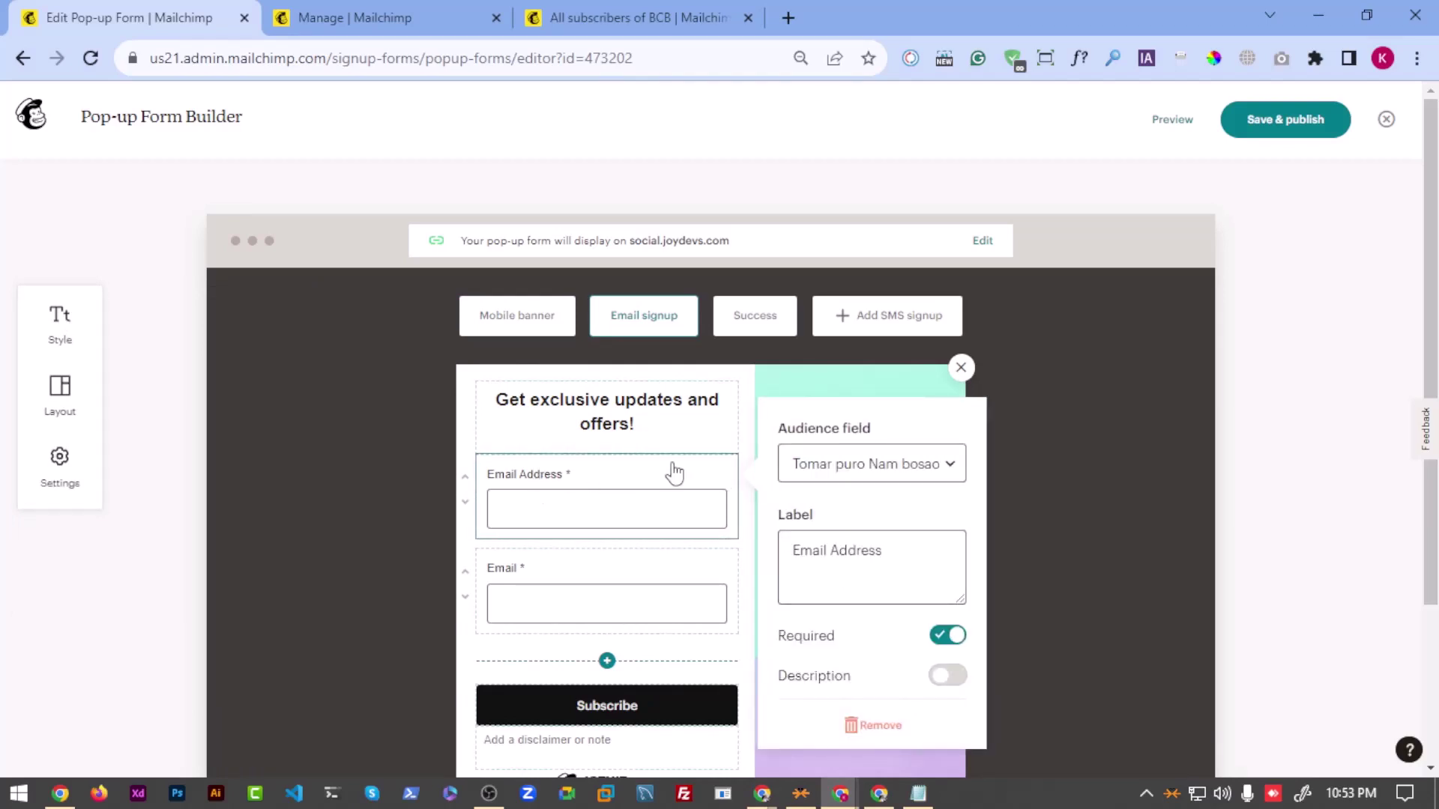
{"action": "left_click", "coordinate": [938, 536]}
{"action": "left_click", "coordinate": [900, 727]}
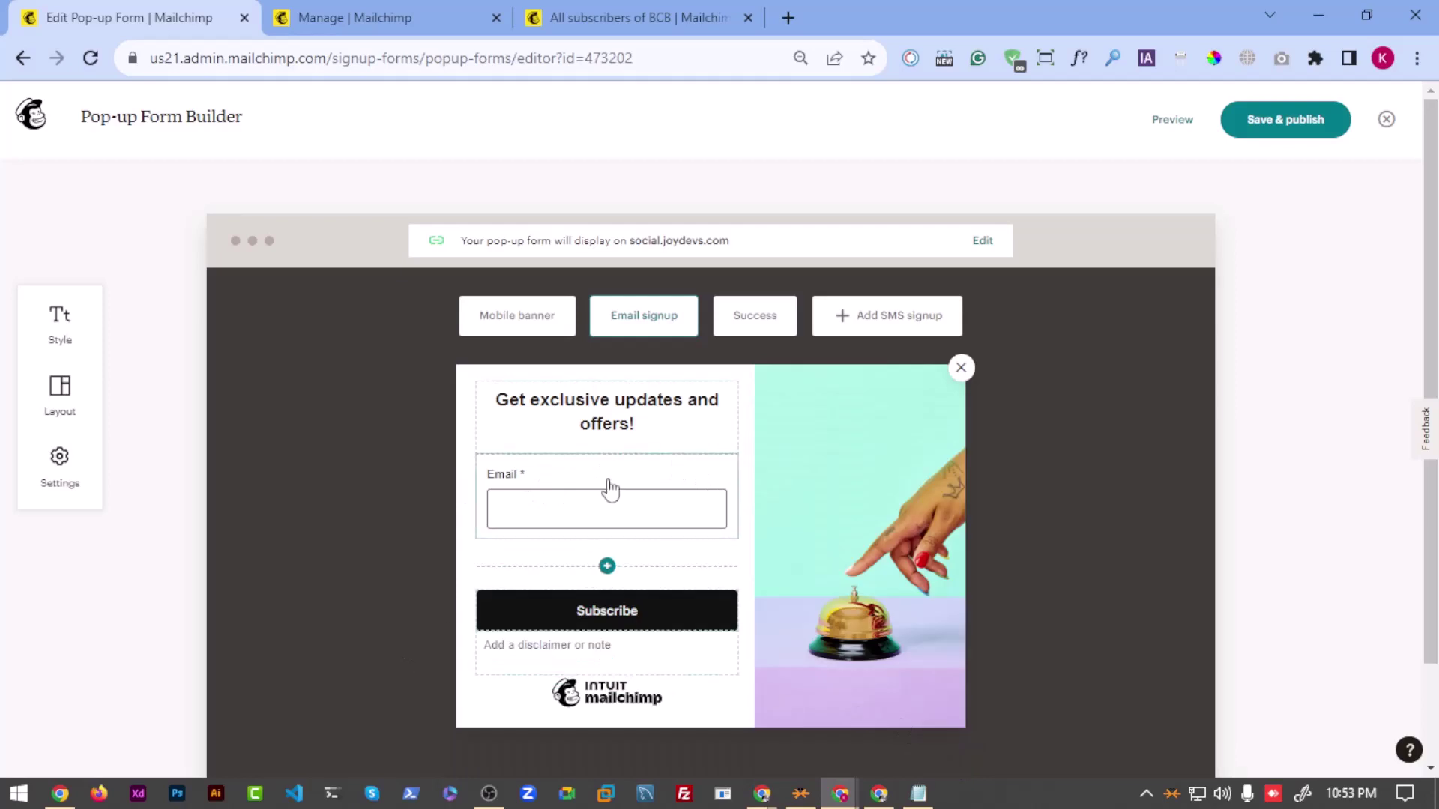
Step: Review the remaining Email field's label and description toggle, leaving both unchanged
{"action": "left_click", "coordinate": [604, 477]}
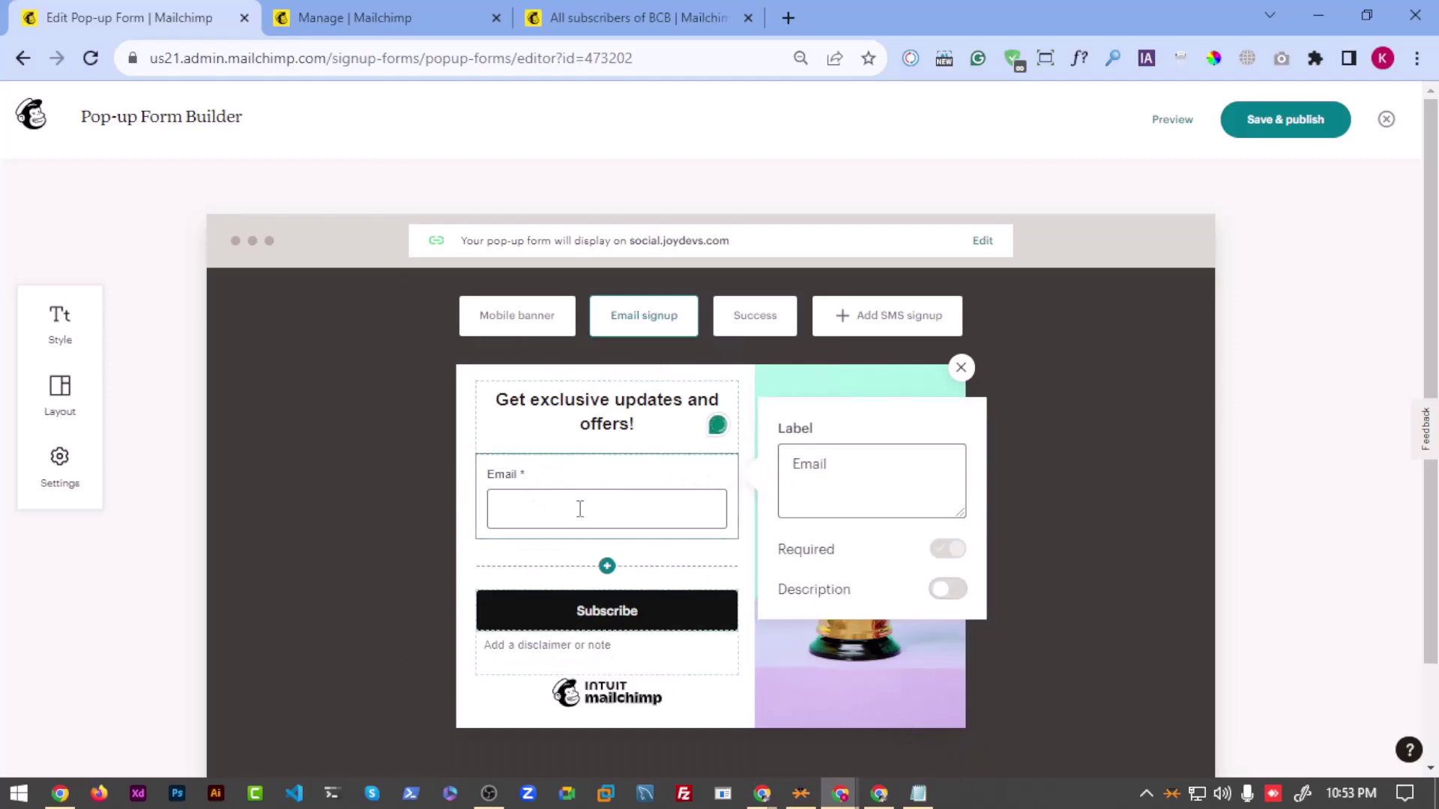
{"action": "left_click", "coordinate": [828, 470]}
{"action": "double_click", "coordinate": [828, 468]}
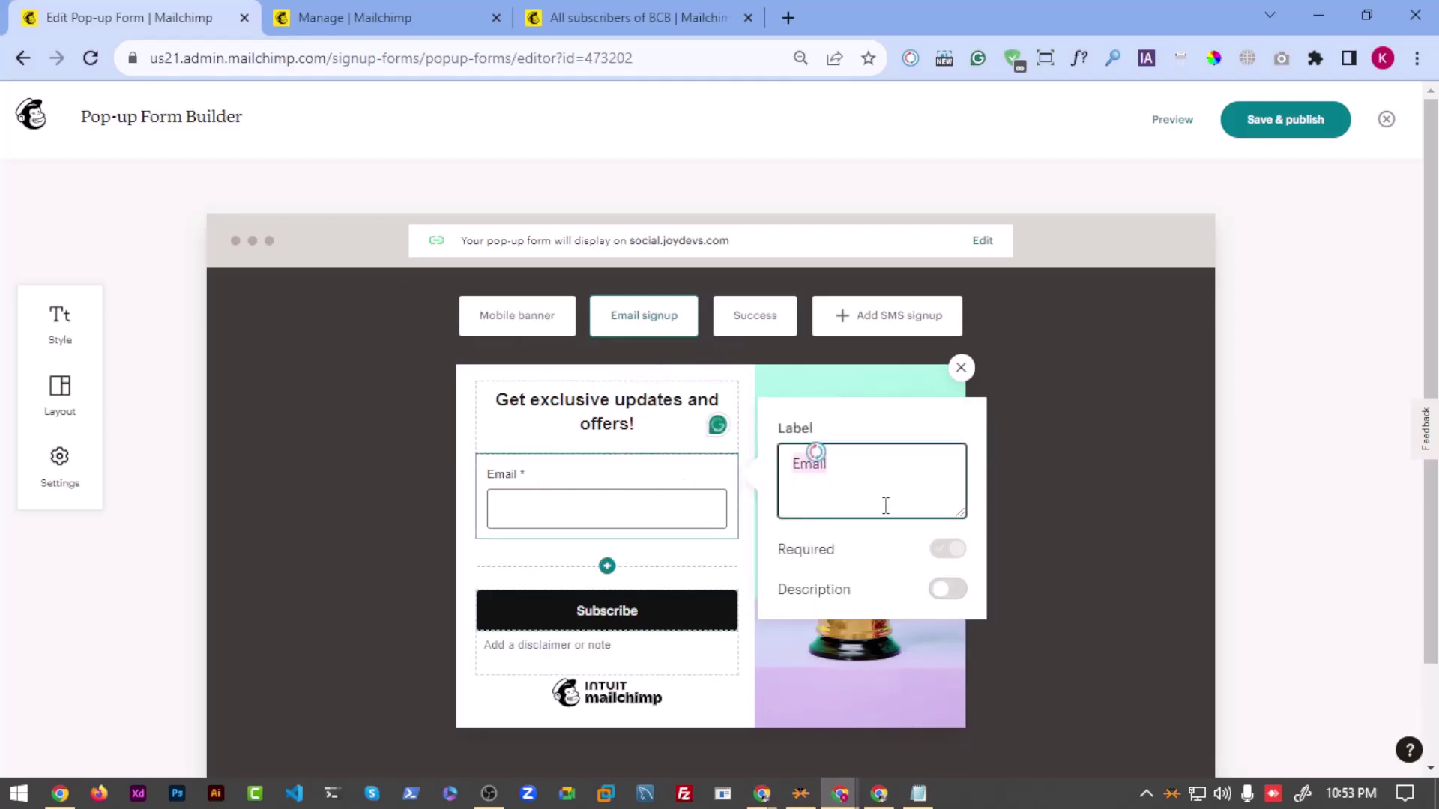
{"action": "left_click", "coordinate": [954, 593]}
{"action": "left_click", "coordinate": [953, 594]}
{"action": "left_click", "coordinate": [949, 591]}
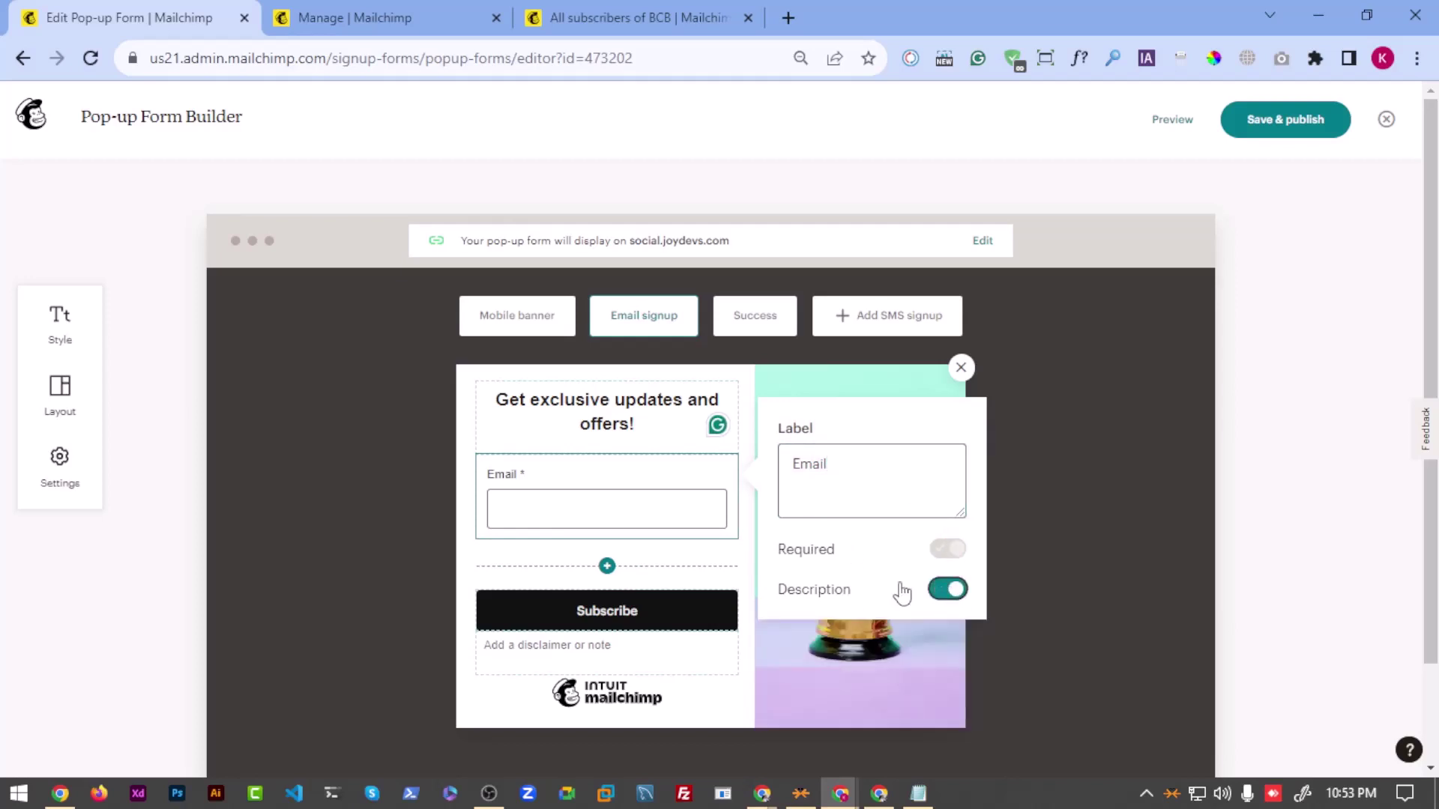
{"action": "left_click", "coordinate": [597, 404]}
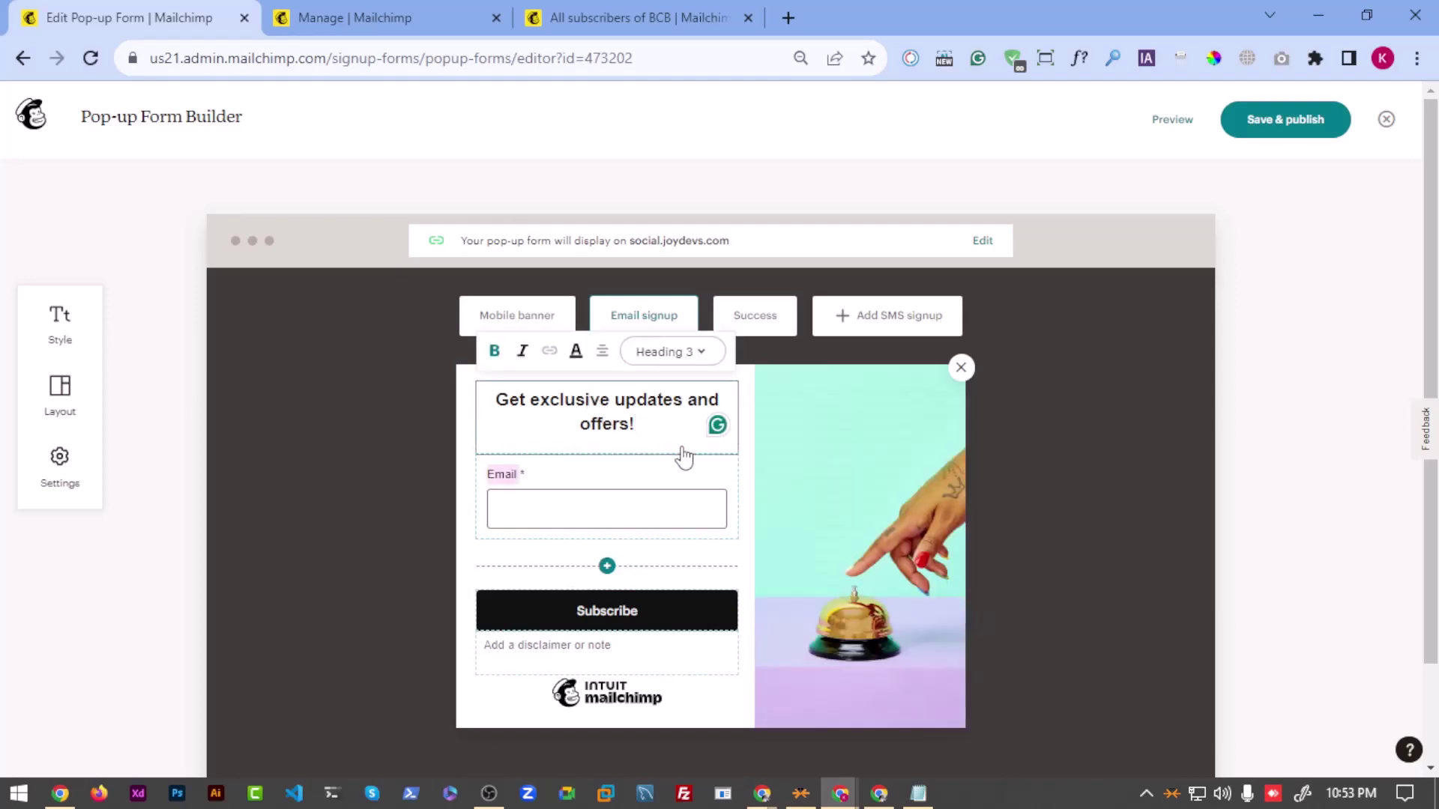
Step: Replace the heading with 'By Subscribe Get all Updates of Be Pro With' plus the creator's name
{"action": "triple_click", "coordinate": [620, 416]}
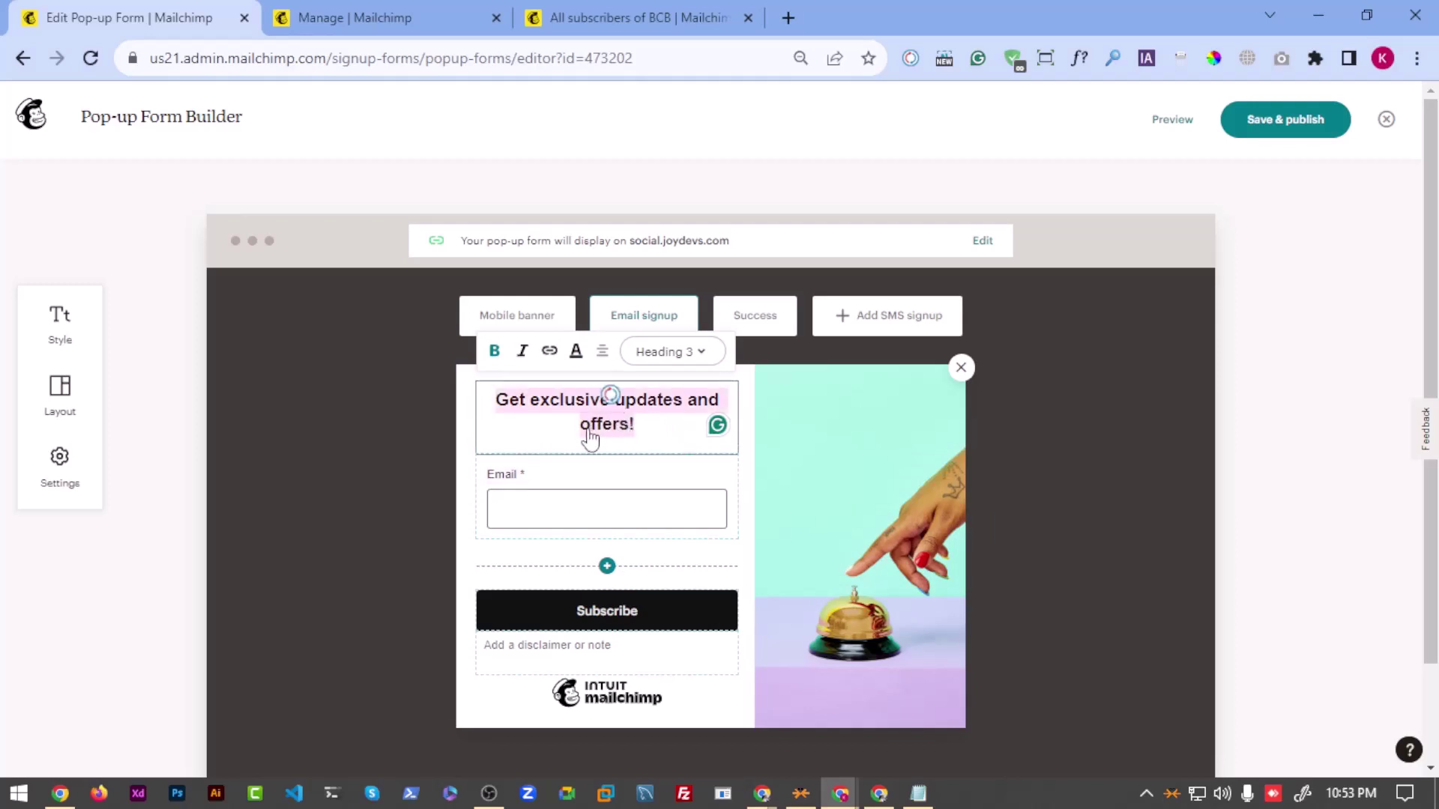
{"action": "key", "text": "BackSpace"}
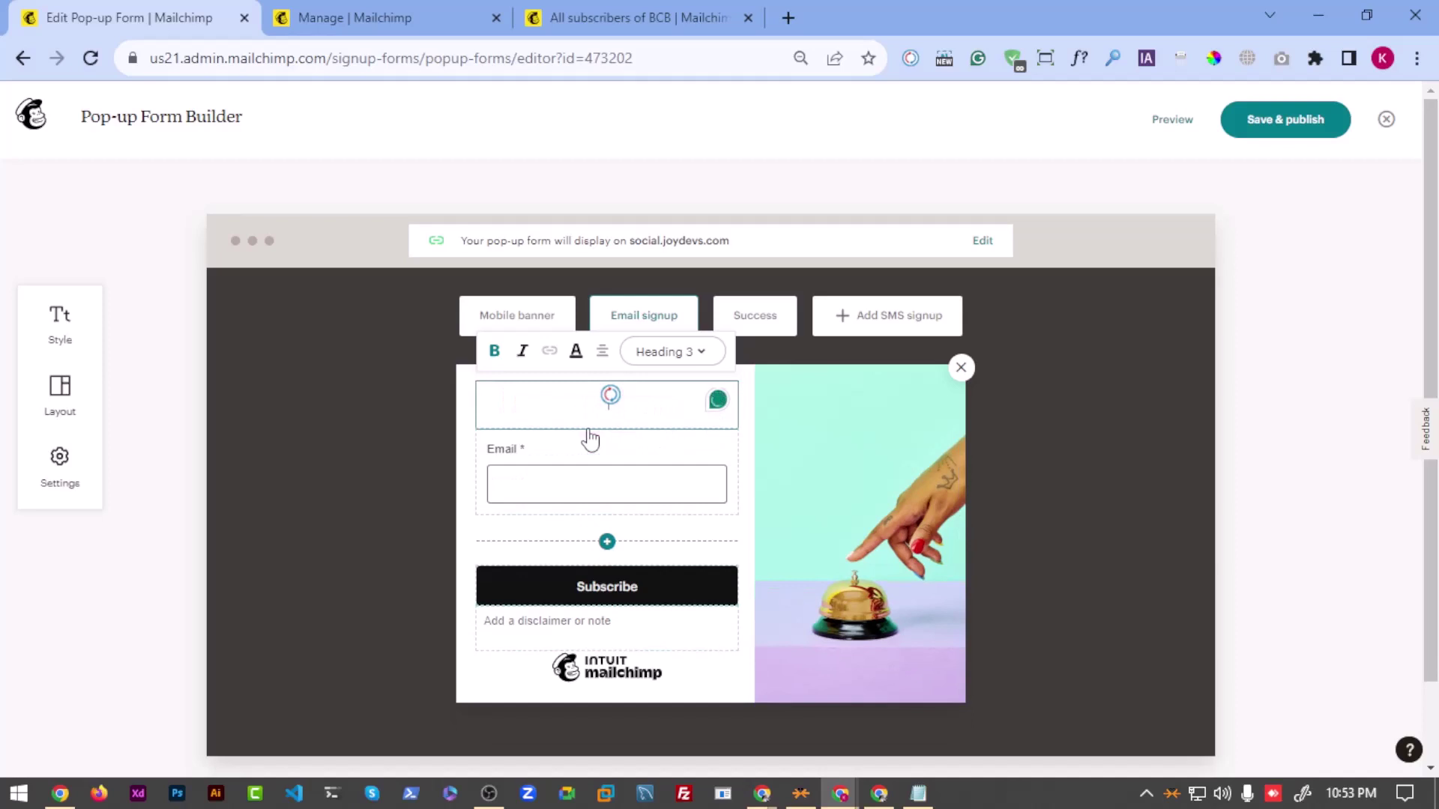
{"action": "type", "text": "Be Pro With A"}
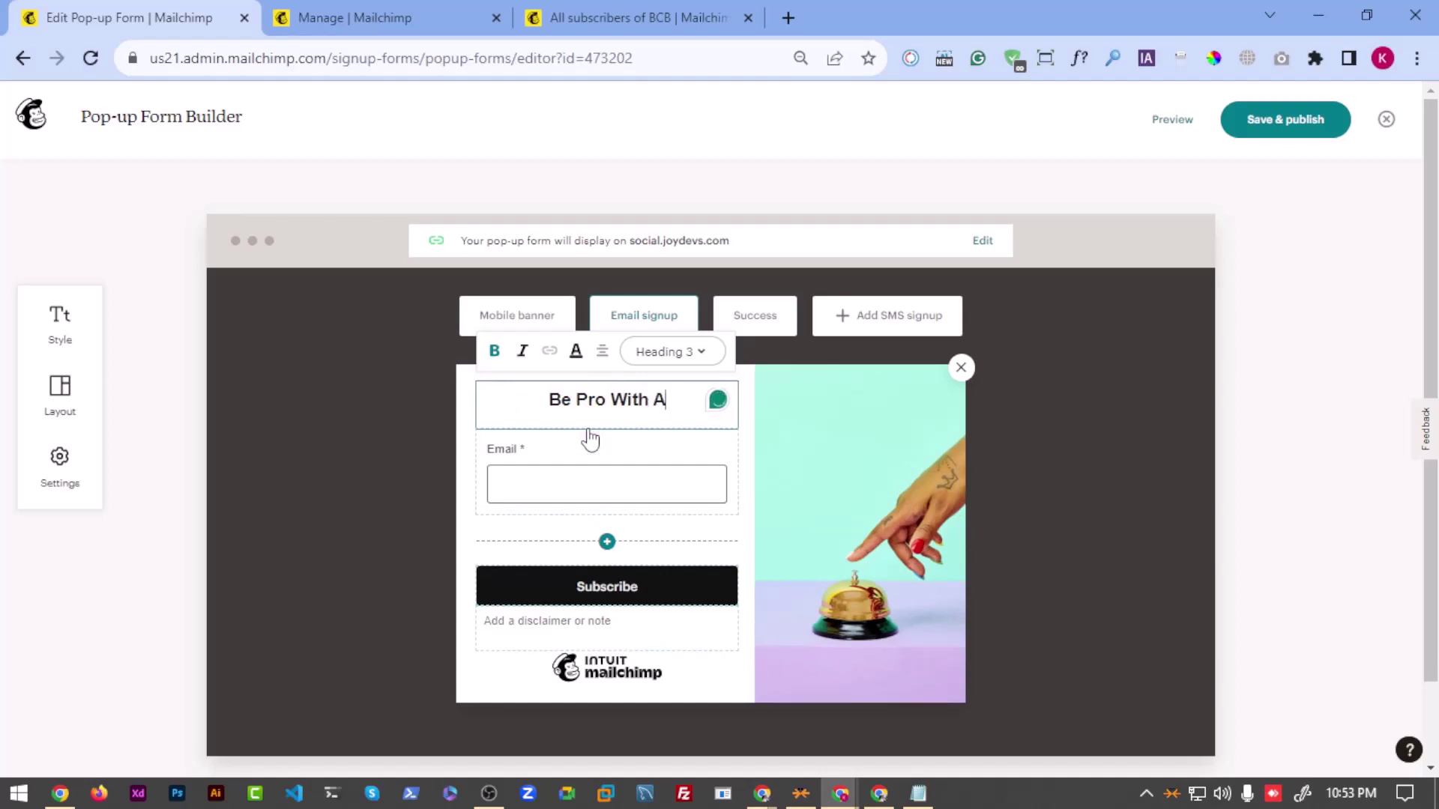
{"action": "type", "text": "lauddin"}
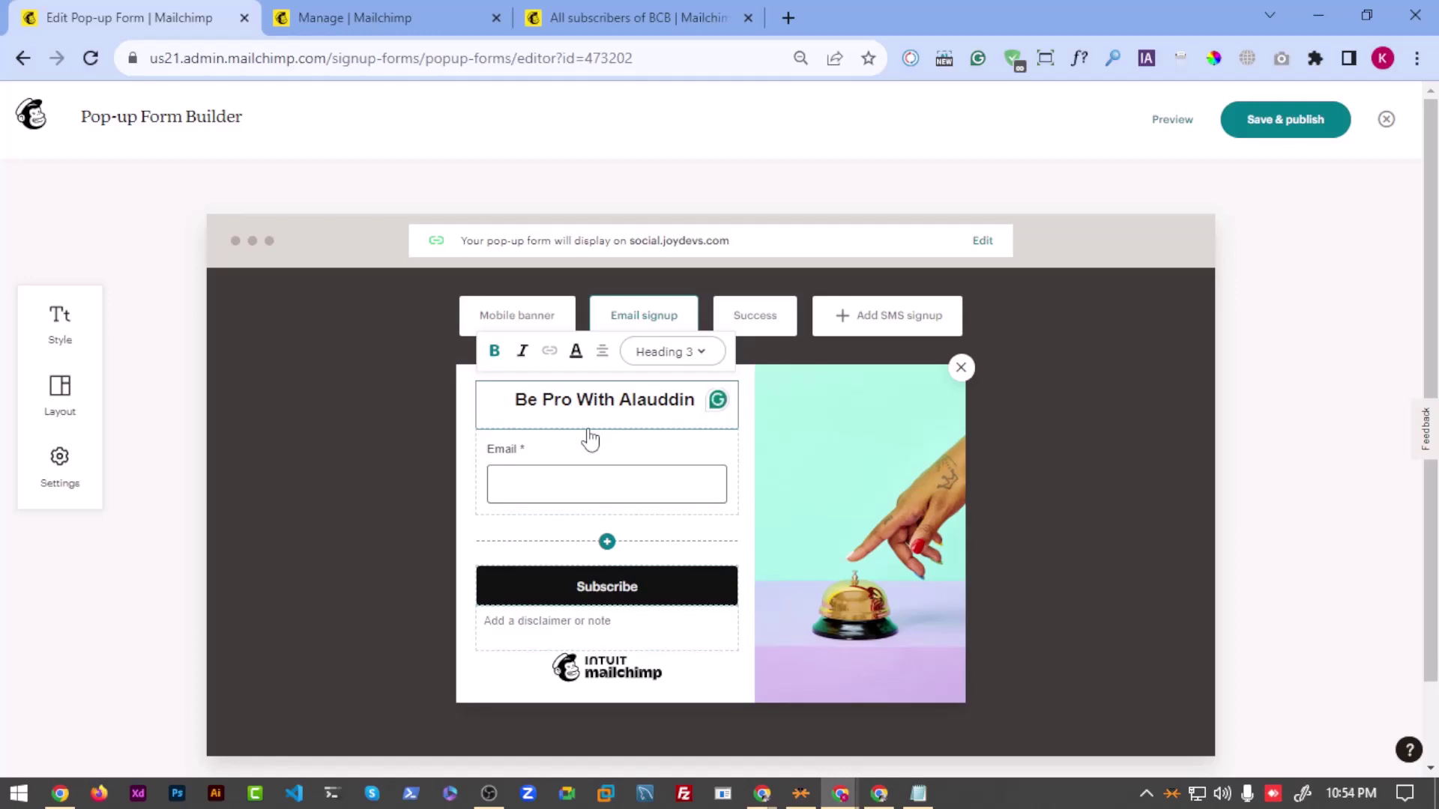
{"action": "type", "text": "By Se"}
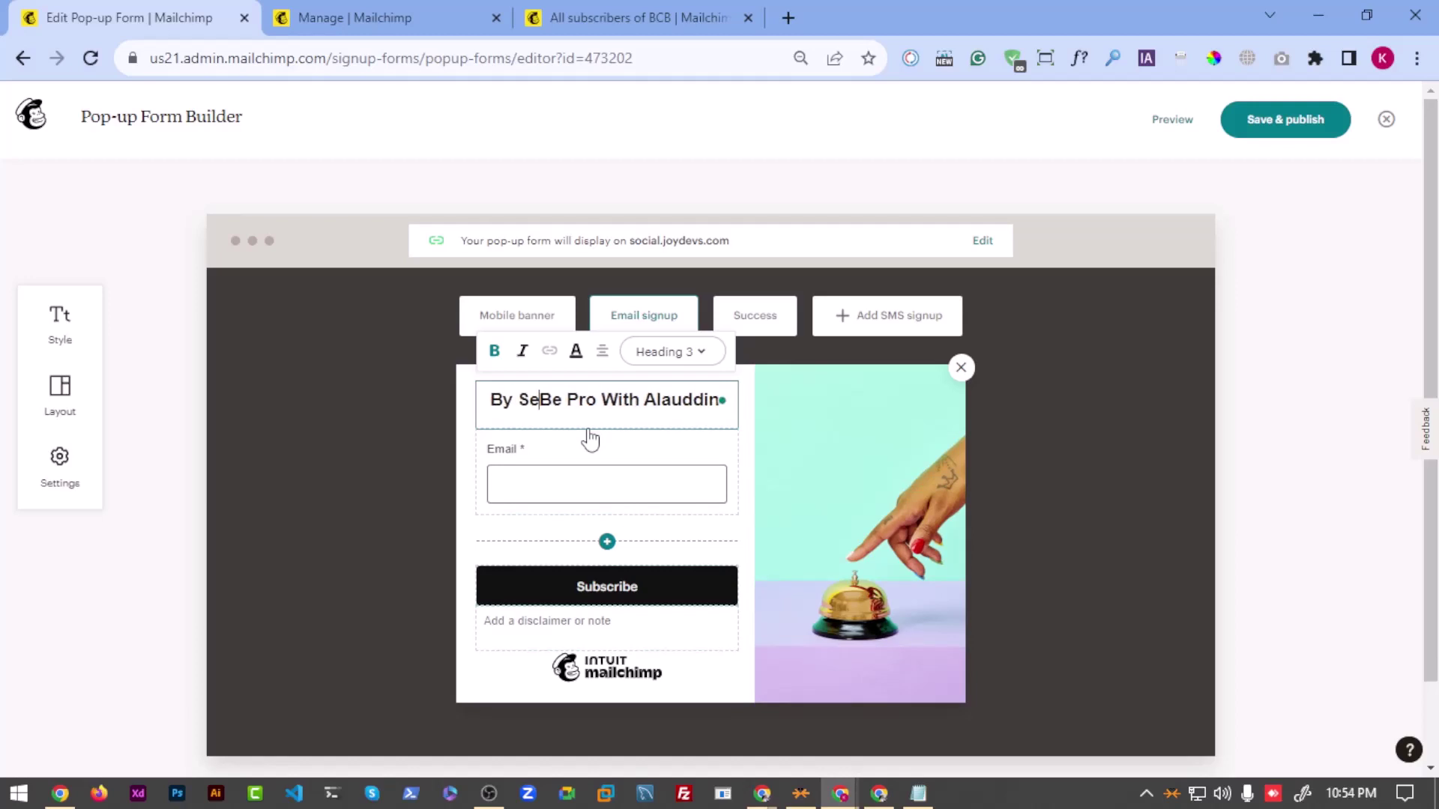
{"action": "key", "text": "BackSpace"}
{"action": "type", "text": "ub"}
{"action": "type", "text": "scribe Ge"}
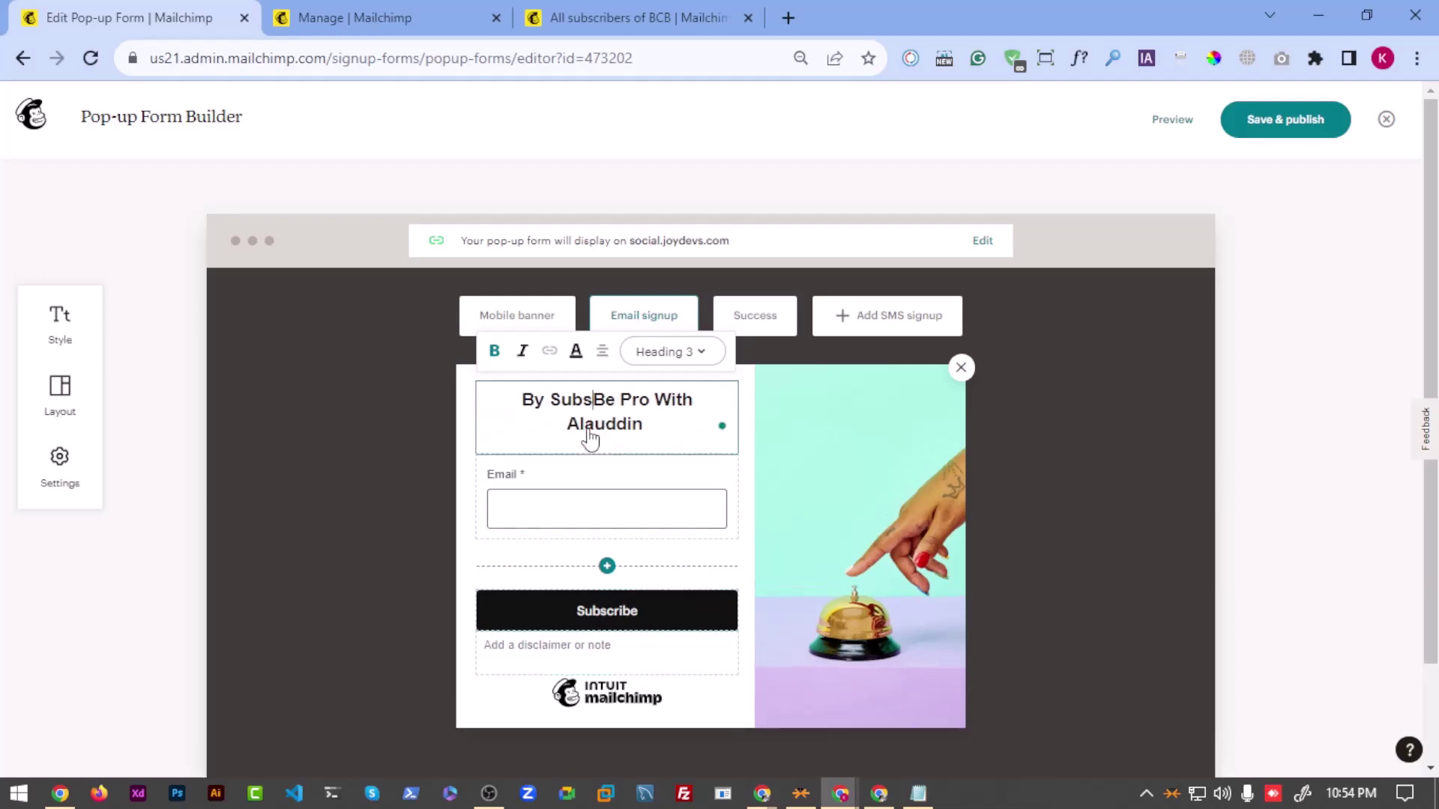
{"action": "type", "text": "t all "}
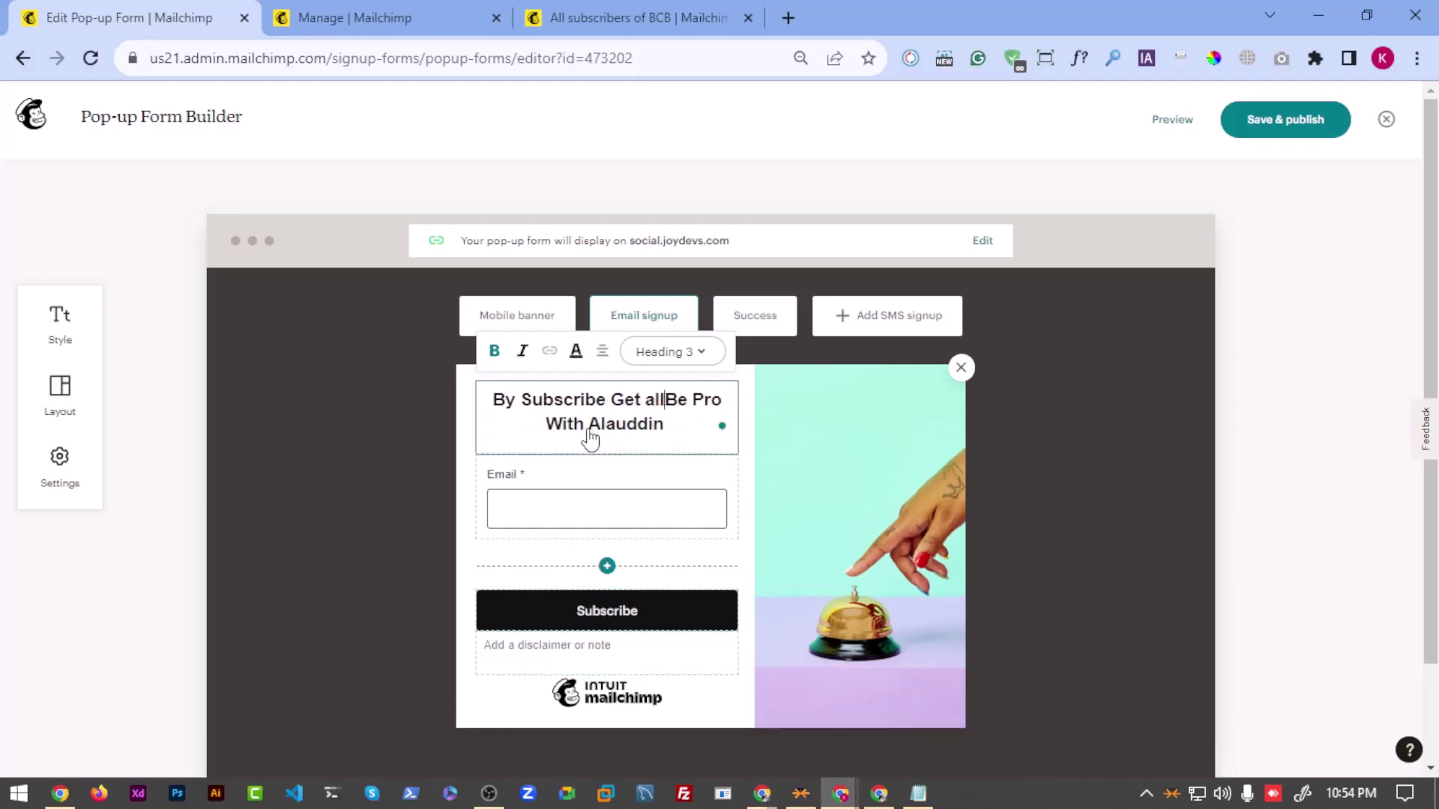
{"action": "type", "text": "Updates"}
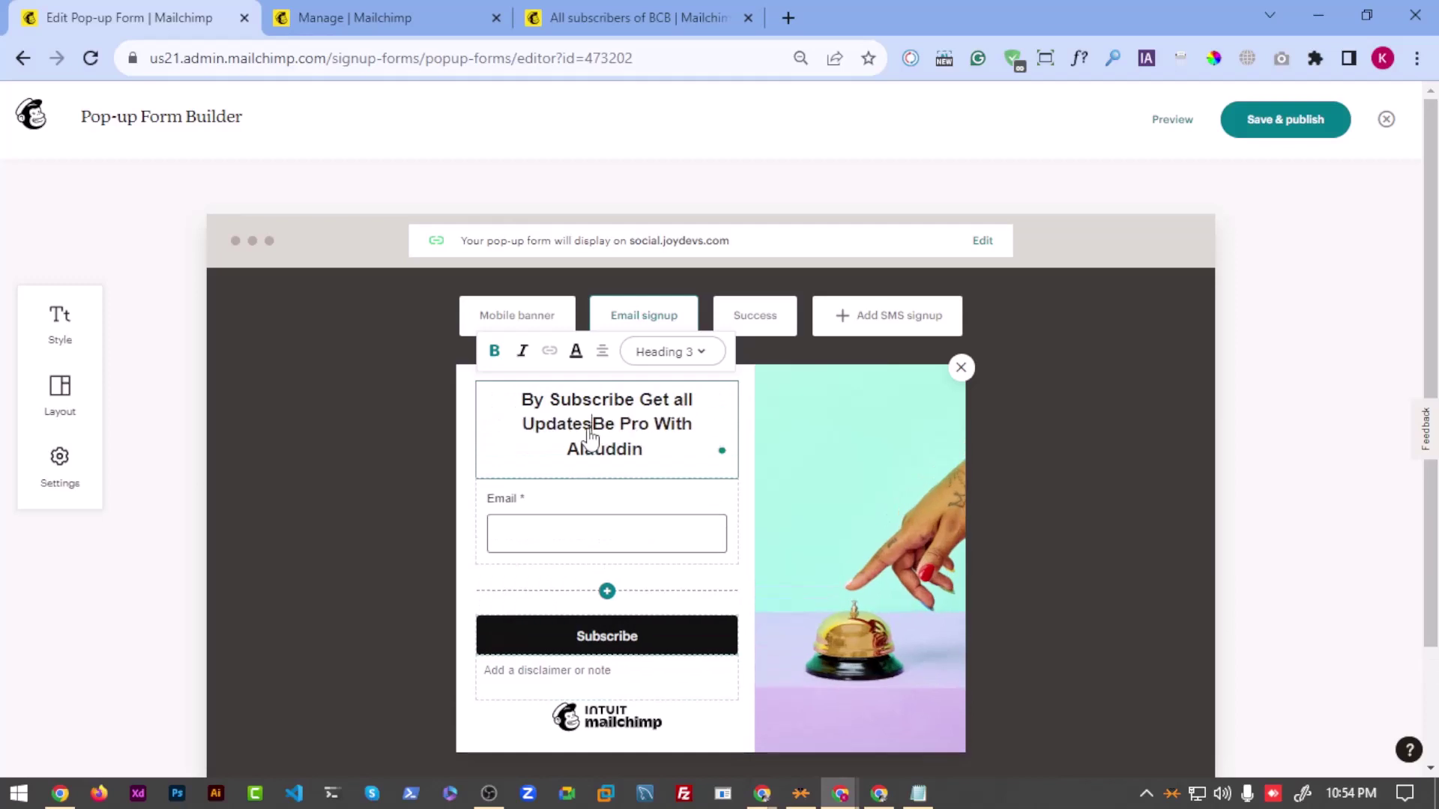
{"action": "type", "text": " of"}
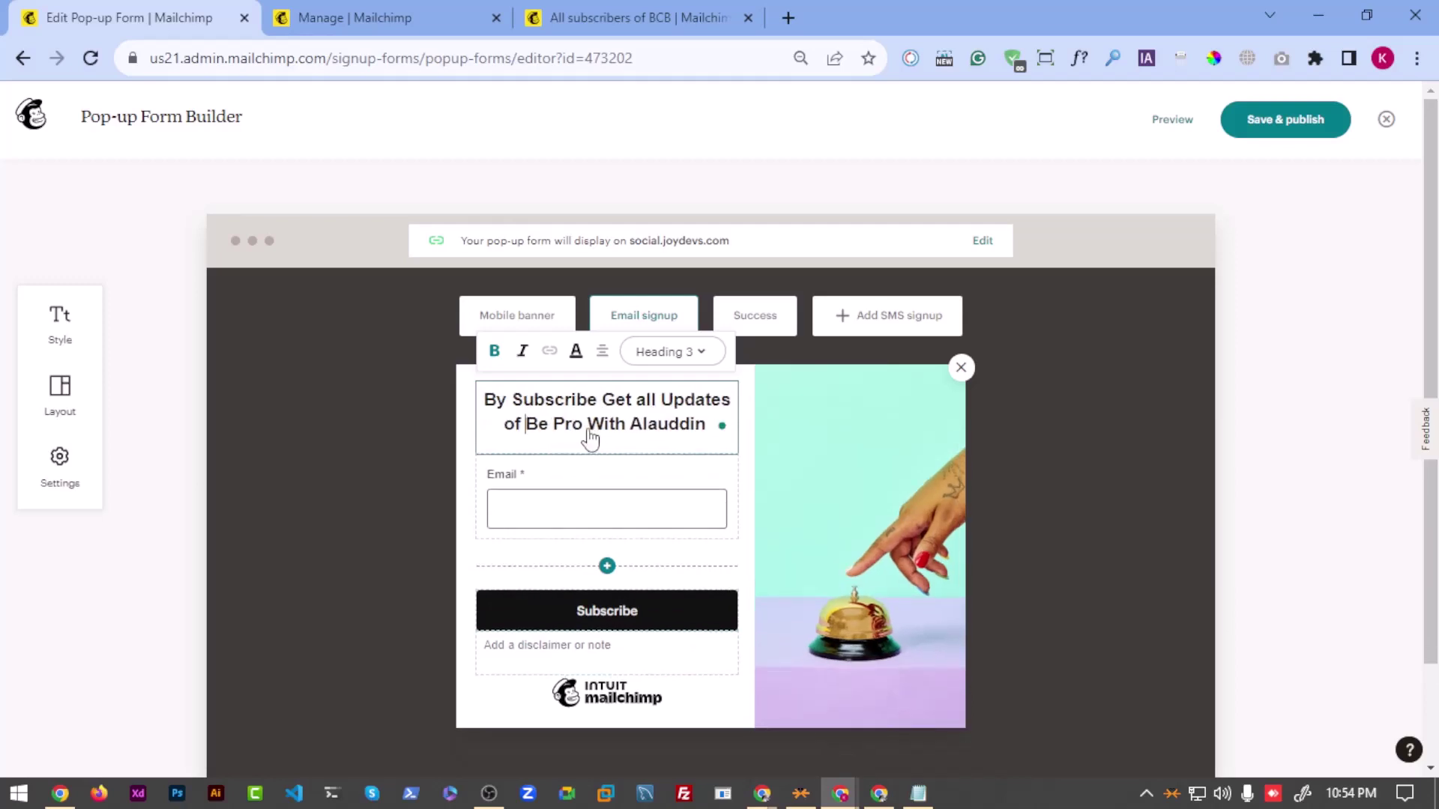
Step: Add the 'Tomar puro Nam bosao' field below the Email field
{"action": "left_click", "coordinate": [552, 502]}
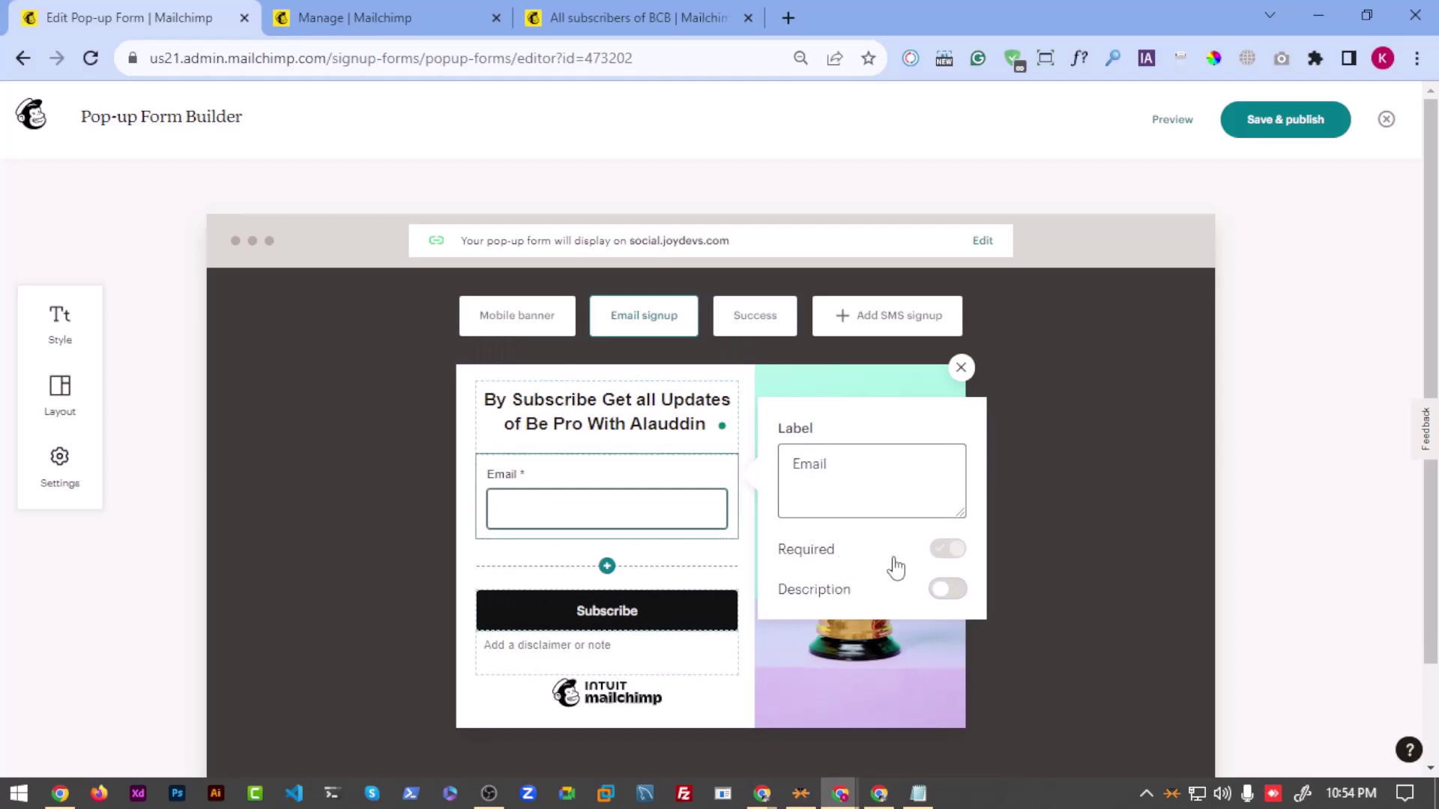
{"action": "left_click", "coordinate": [607, 566]}
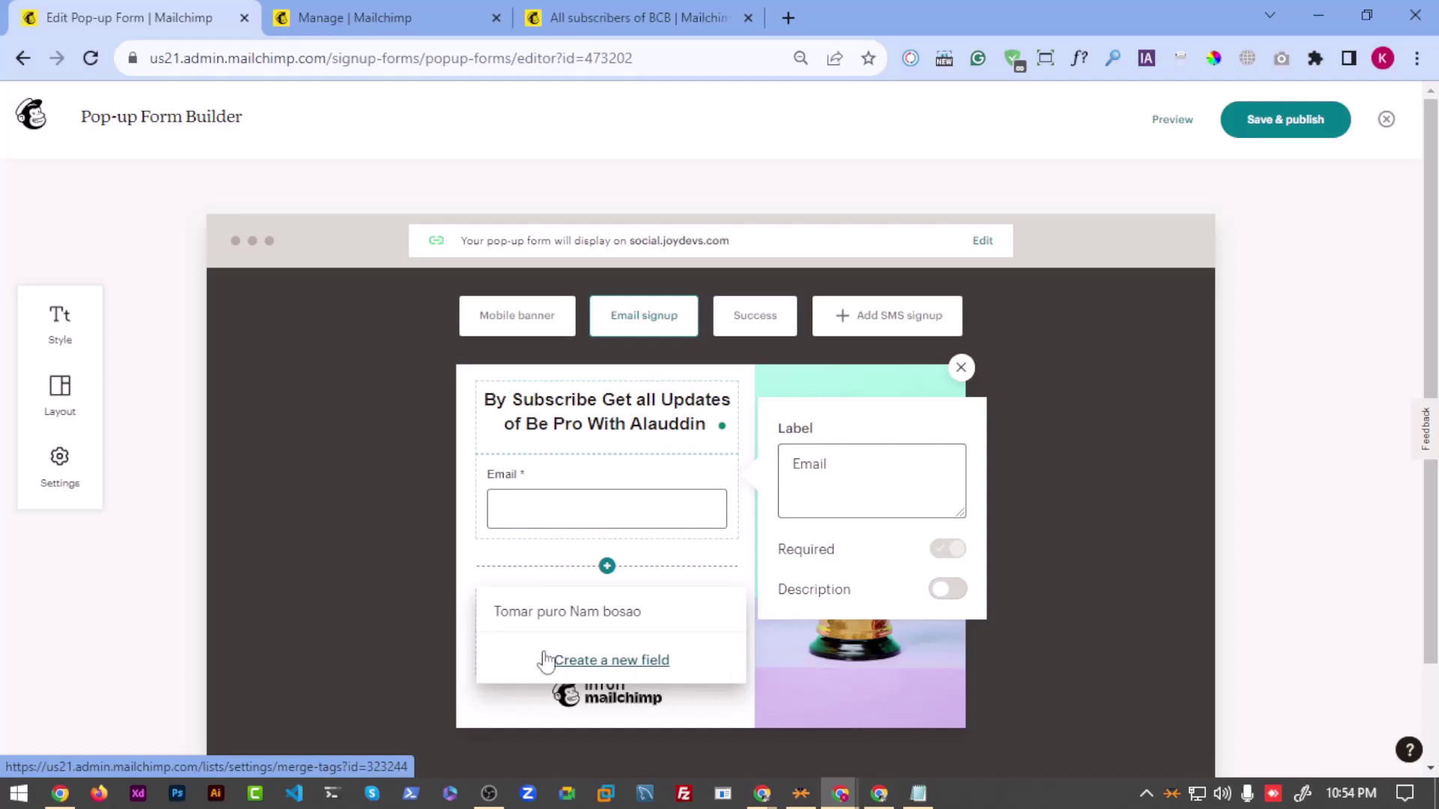
{"action": "left_click", "coordinate": [604, 611]}
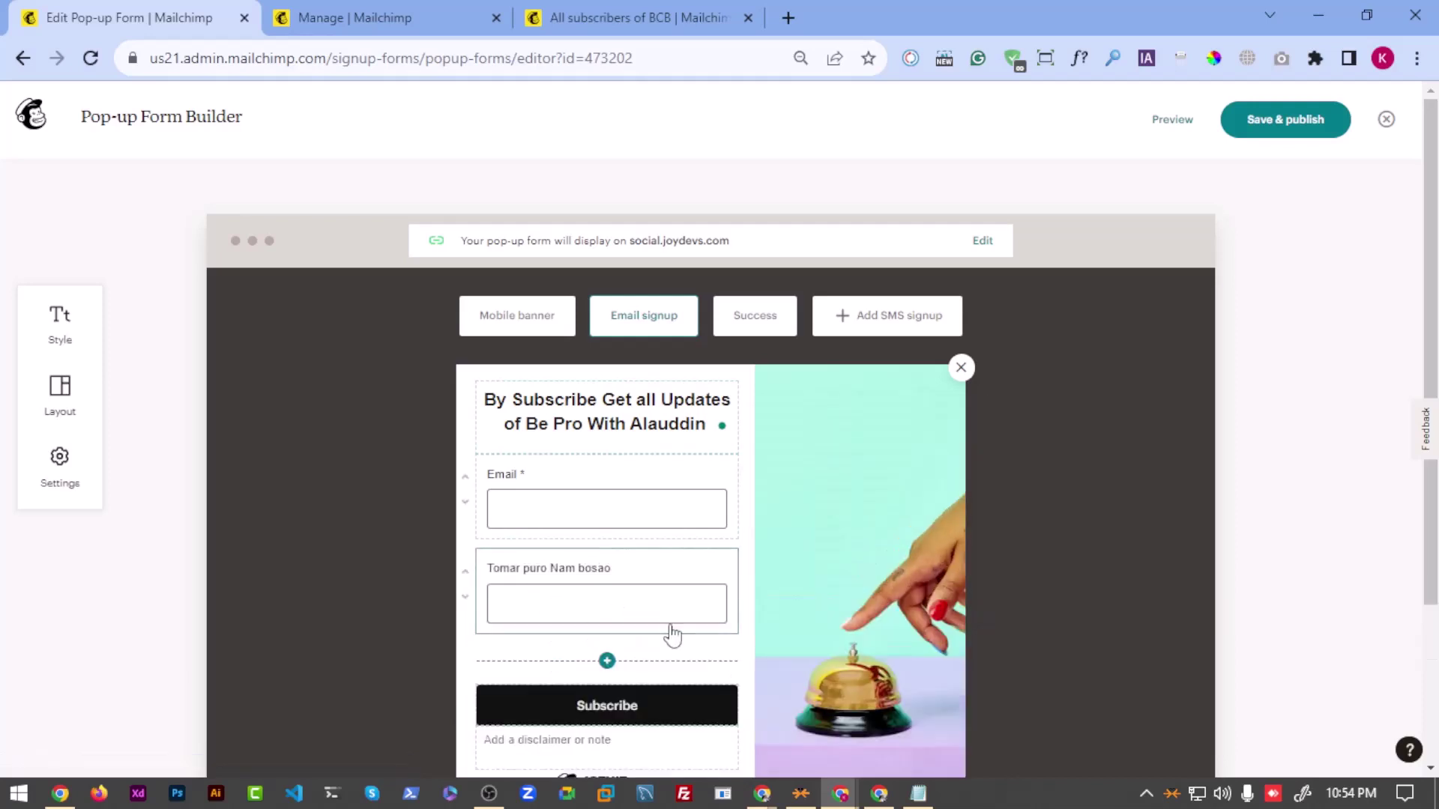
{"action": "left_click", "coordinate": [638, 590]}
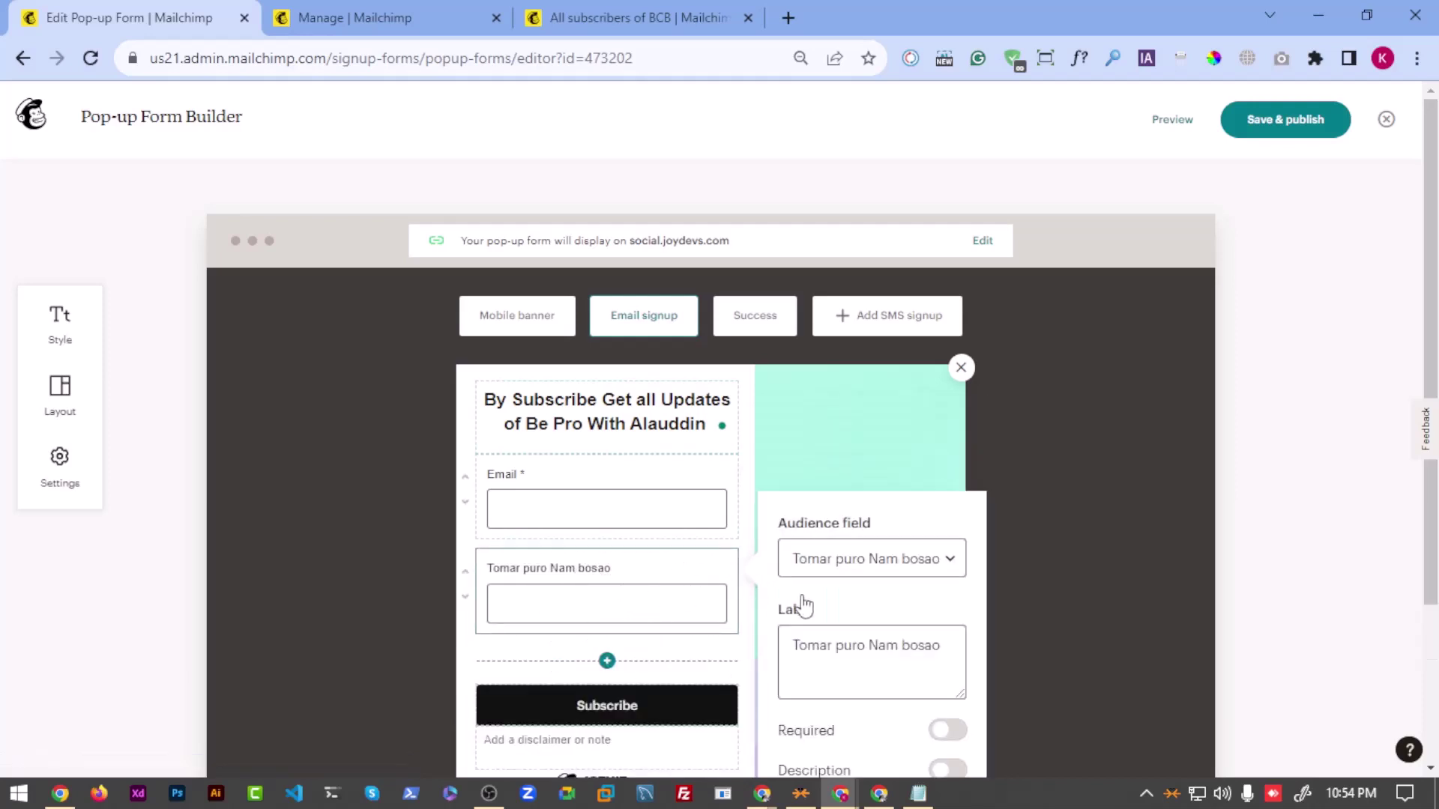
Step: Relabel the new field as Email
{"action": "left_click", "coordinate": [932, 649]}
{"action": "scroll", "coordinate": [838, 628], "scroll_direction": "down", "scroll_amount": 2}
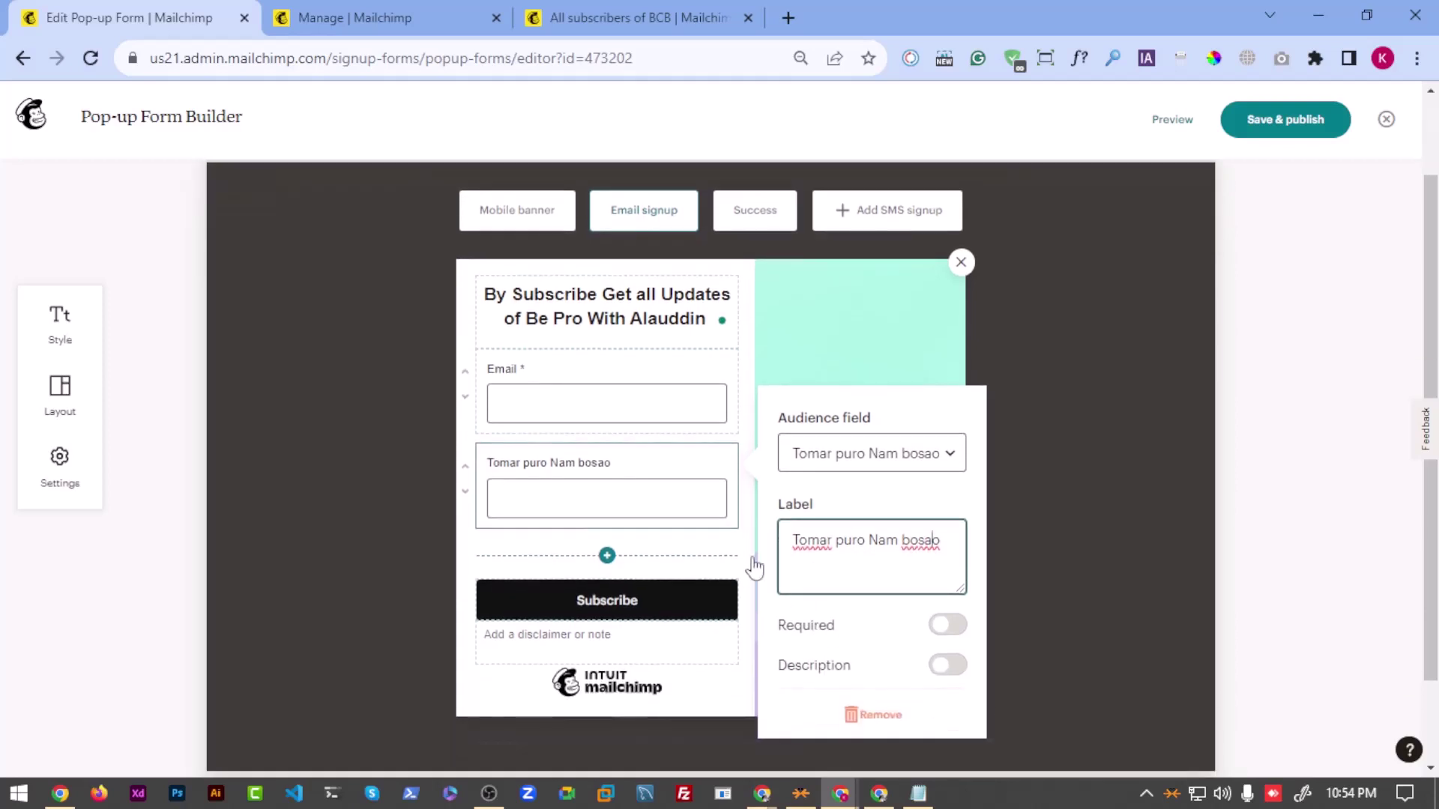
{"action": "triple_click", "coordinate": [833, 534]}
{"action": "type", "text": "dfskjasdlfjasdl"}
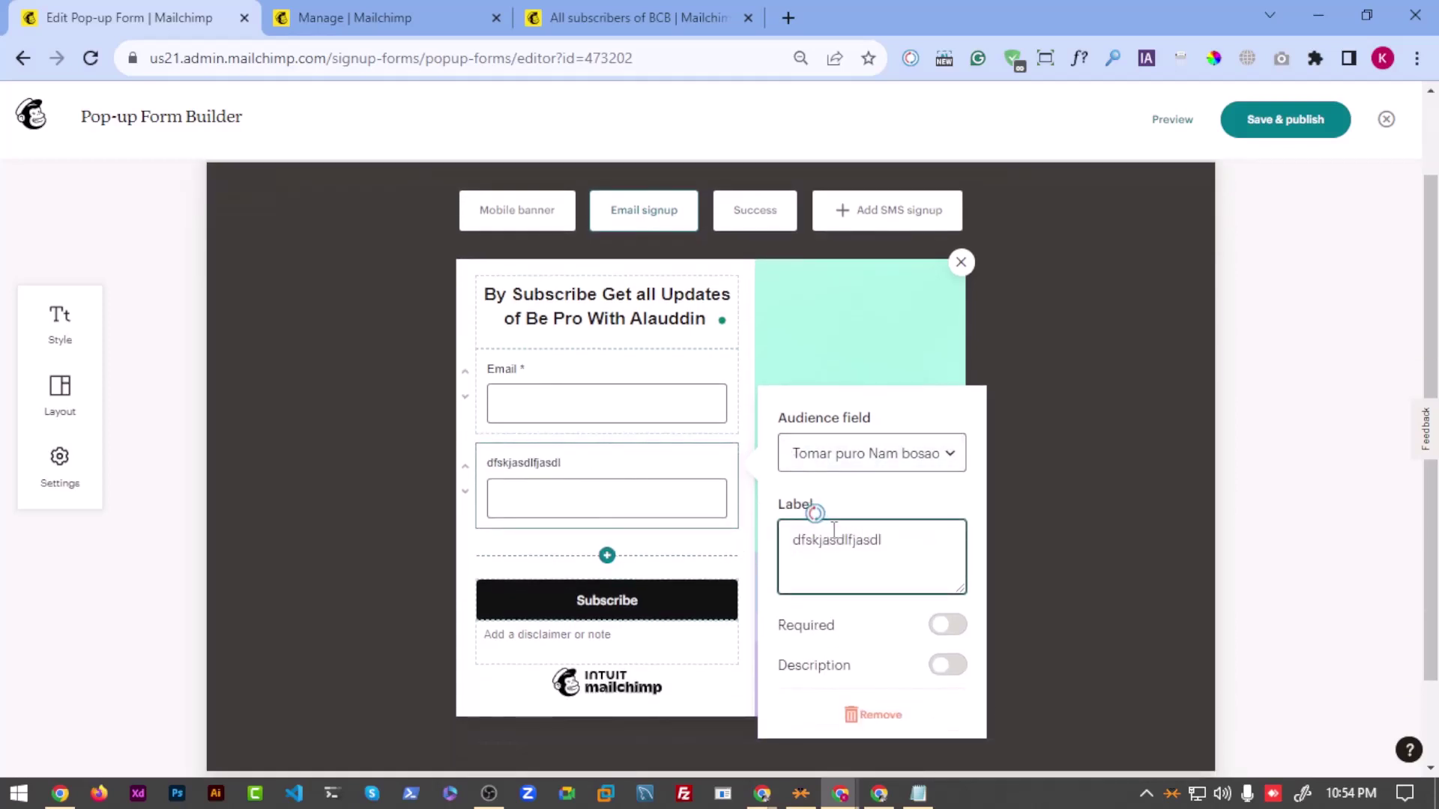
{"action": "double_click", "coordinate": [828, 528]}
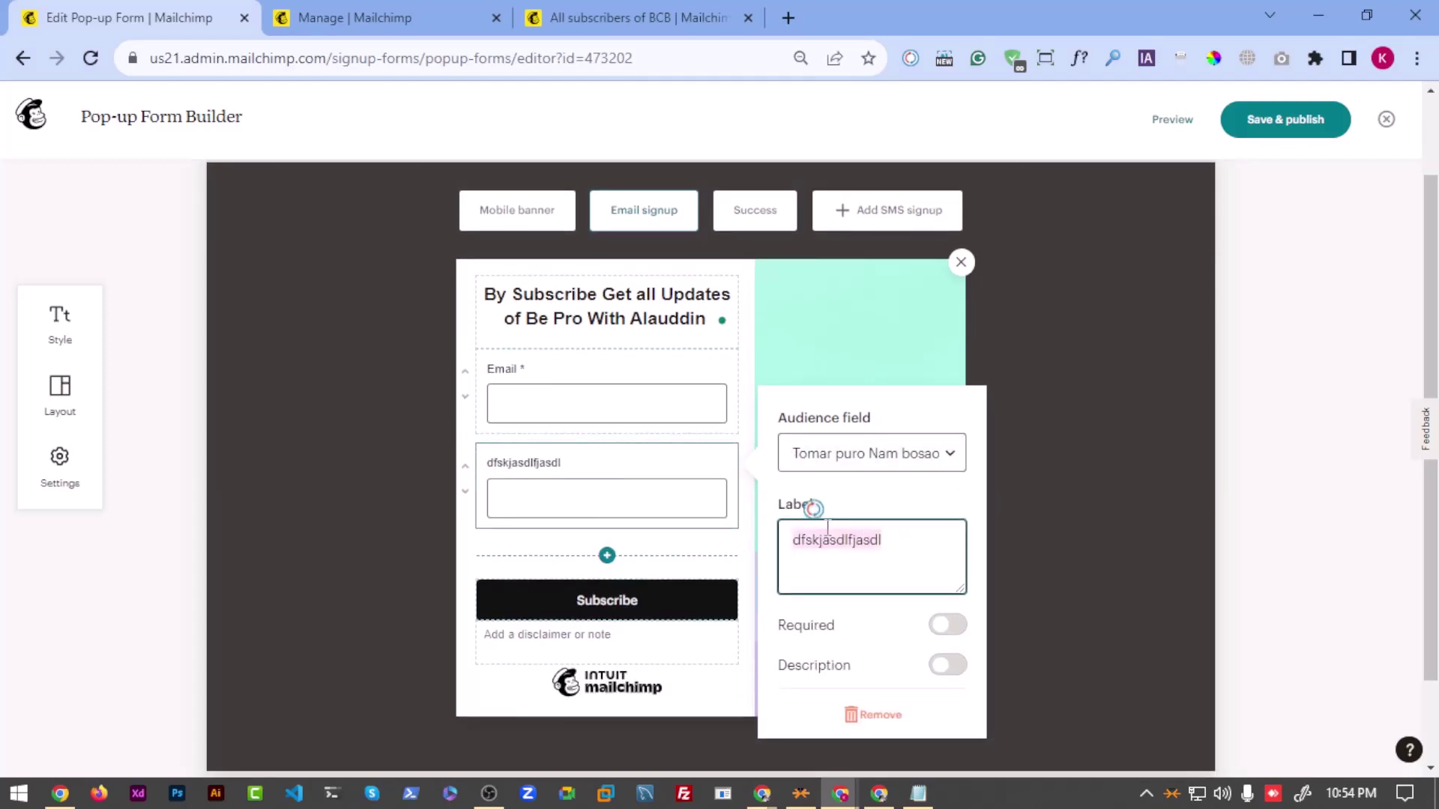
{"action": "key", "text": "BackSpace"}
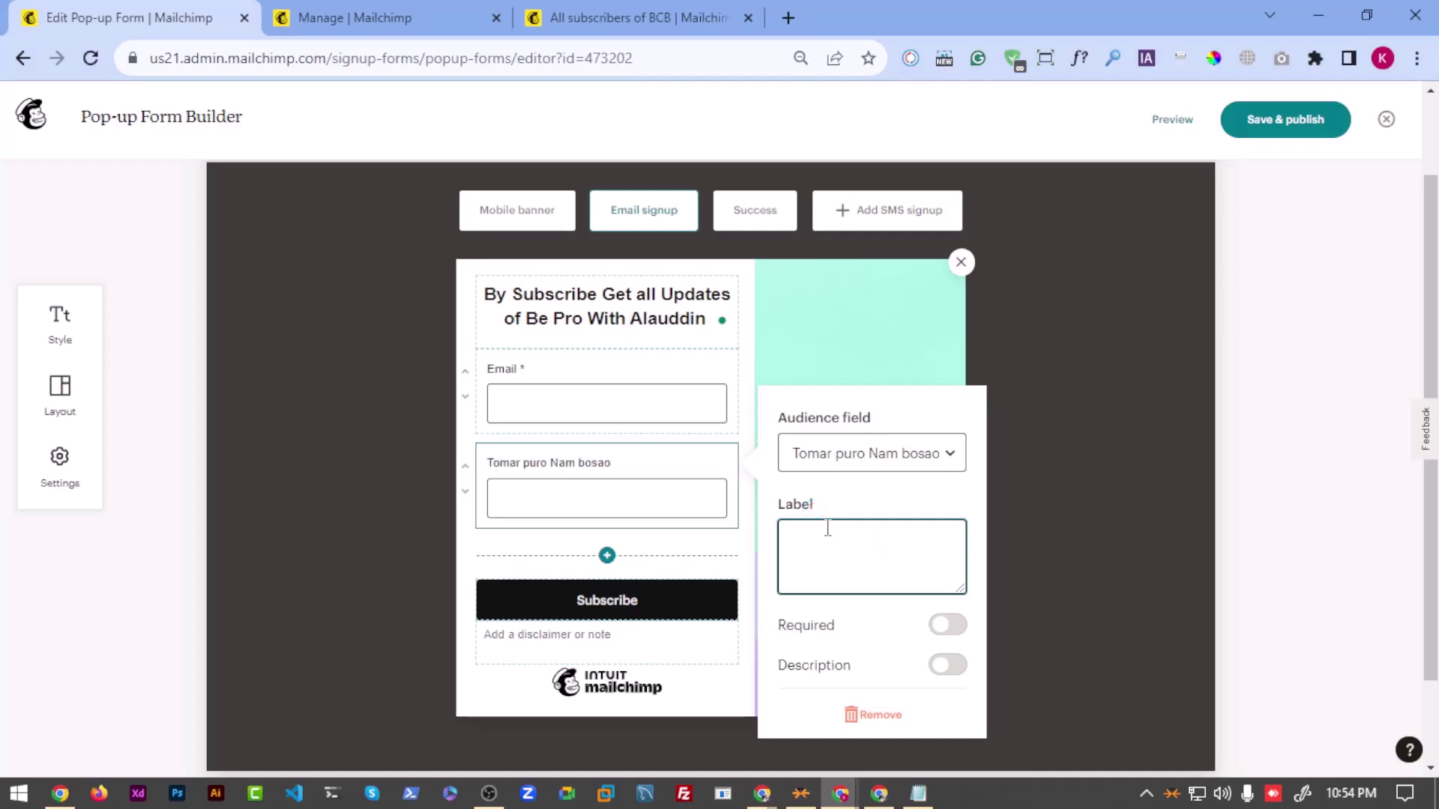
{"action": "type", "text": "Email"}
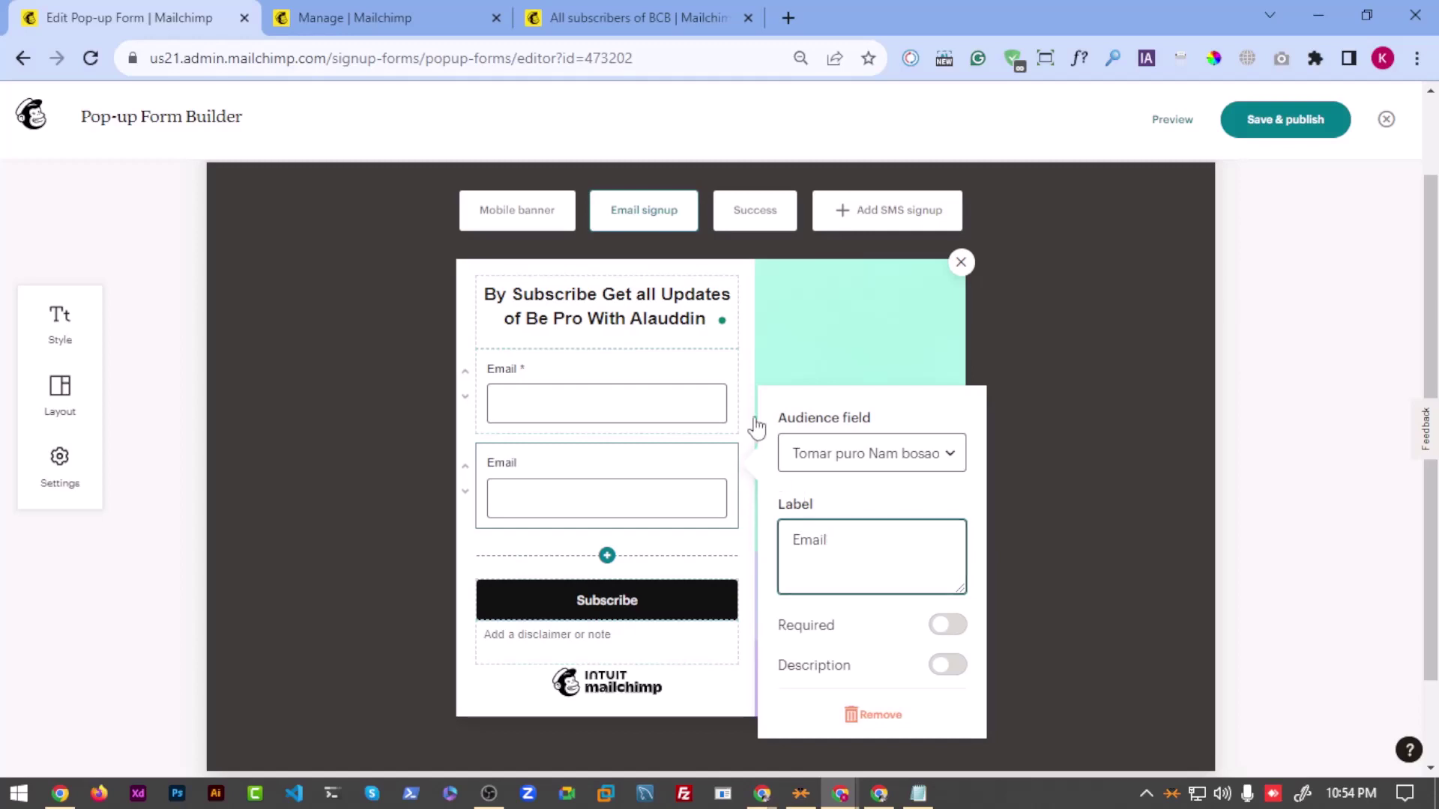
{"action": "left_click", "coordinate": [711, 378]}
{"action": "left_click", "coordinate": [607, 500]}
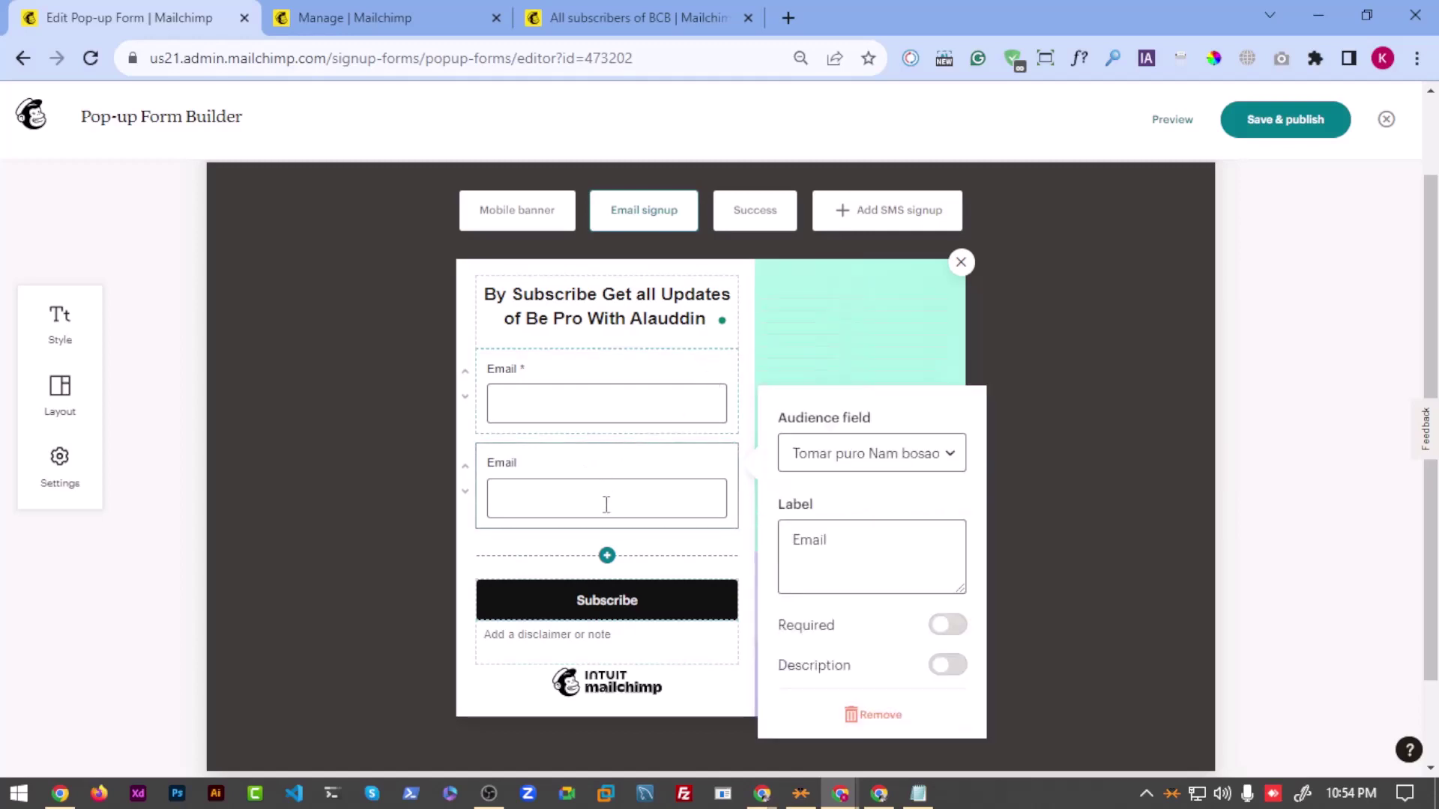
Step: Save and publish the pop-up changes to social.joydevs.com
{"action": "left_click", "coordinate": [1288, 124]}
{"action": "left_click", "coordinate": [1001, 550]}
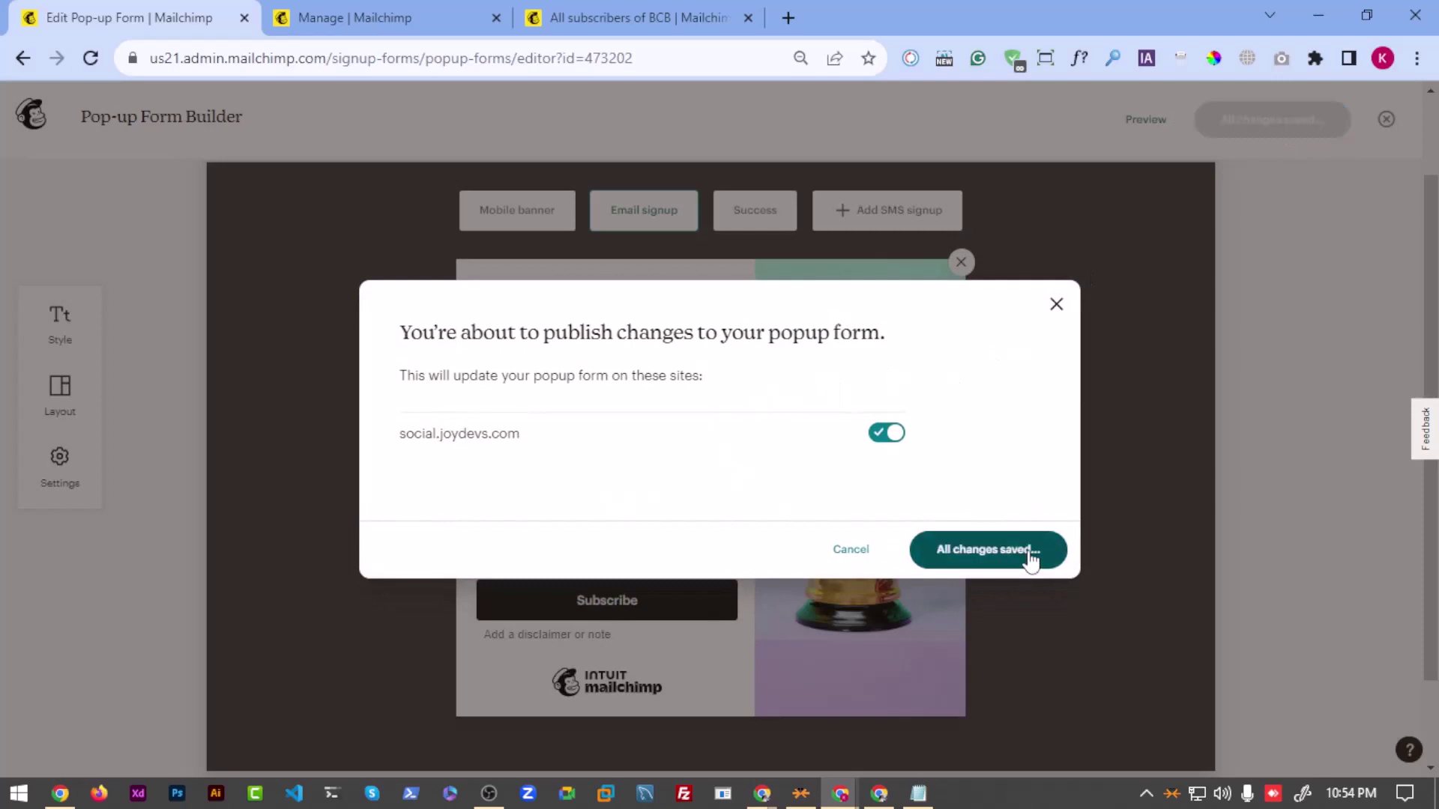
{"action": "left_click", "coordinate": [848, 553]}
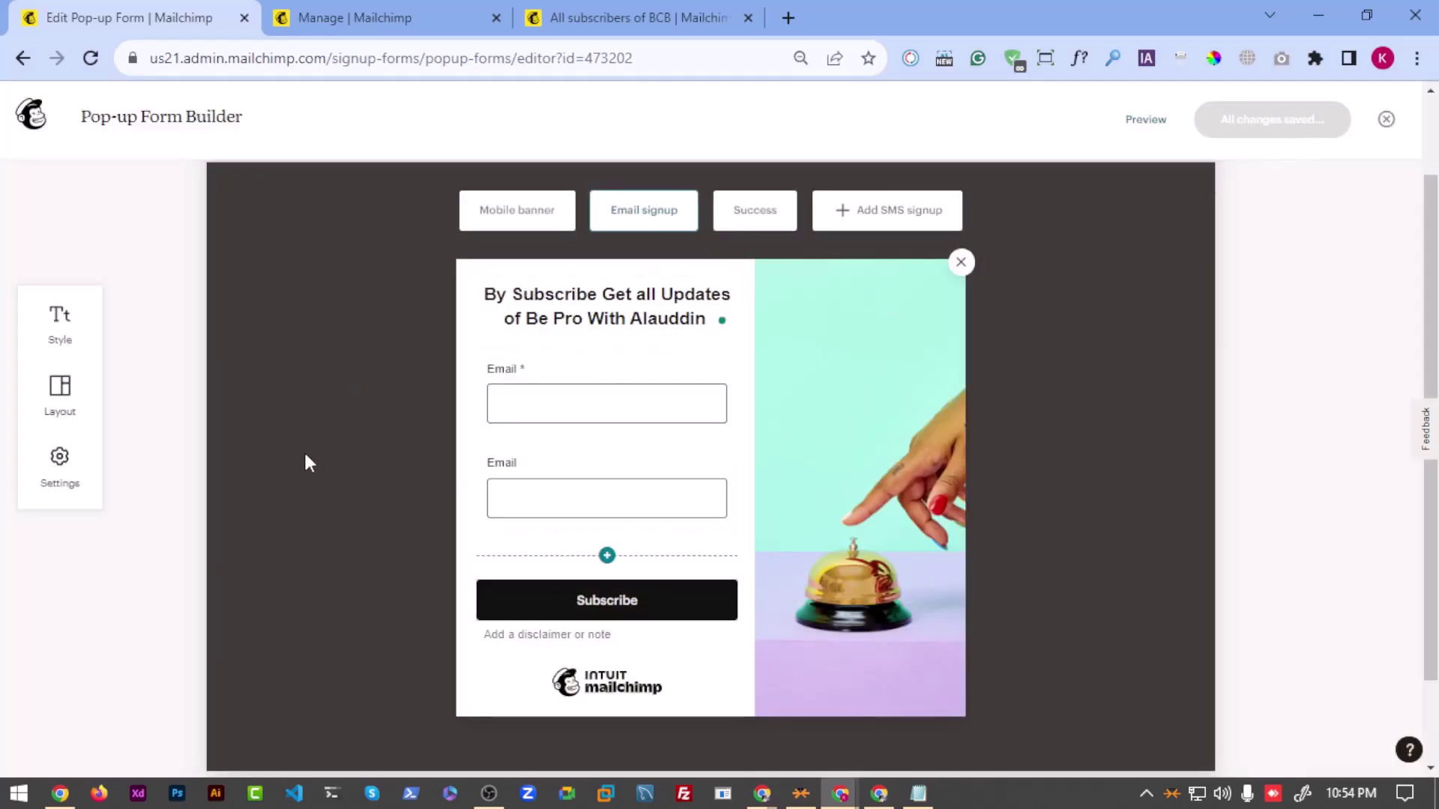
Step: Bring up the live social.joydevs.com site in Chrome to show the pop-up
{"action": "mouse_move", "coordinate": [840, 793]}
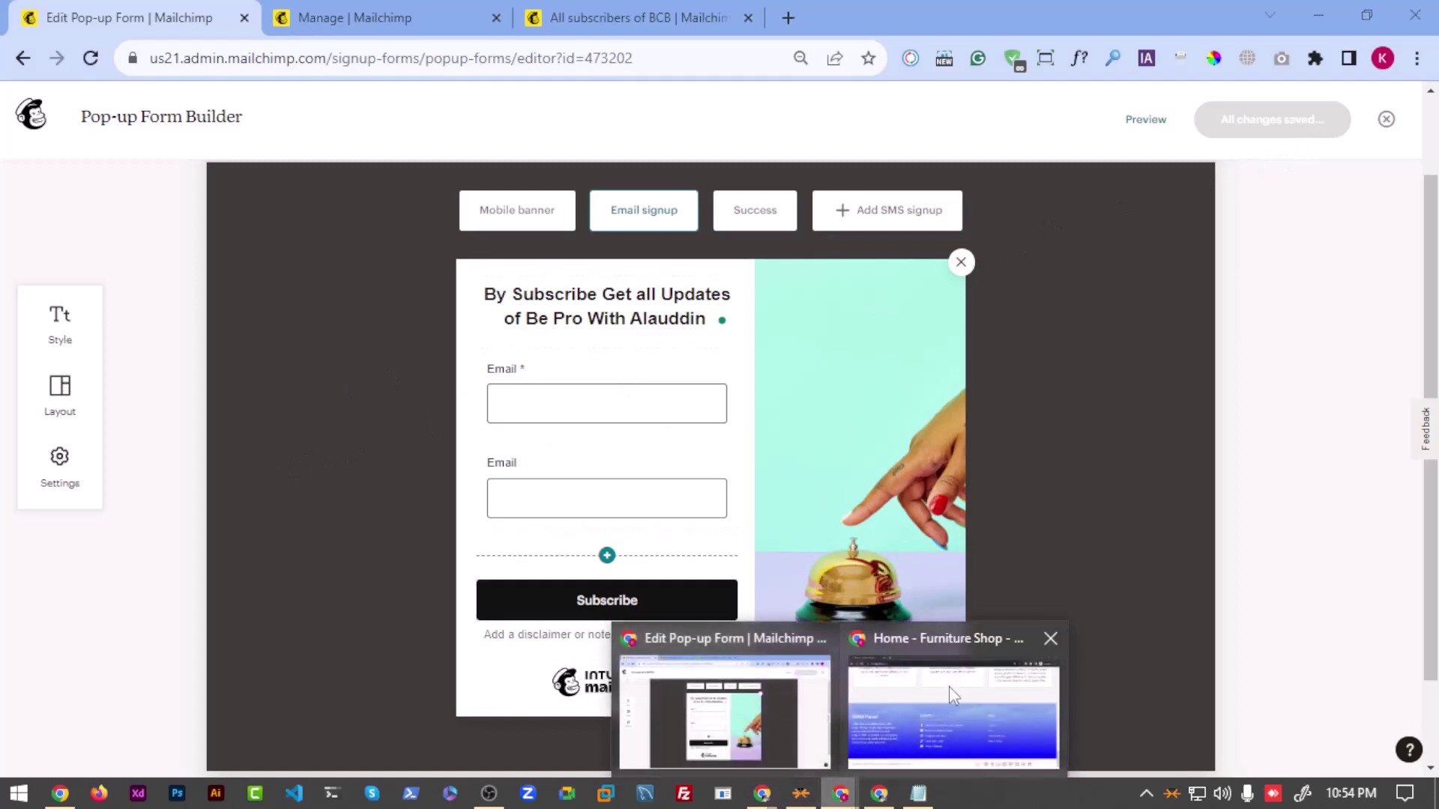
{"action": "left_click", "coordinate": [952, 708]}
{"action": "left_click", "coordinate": [284, 54]}
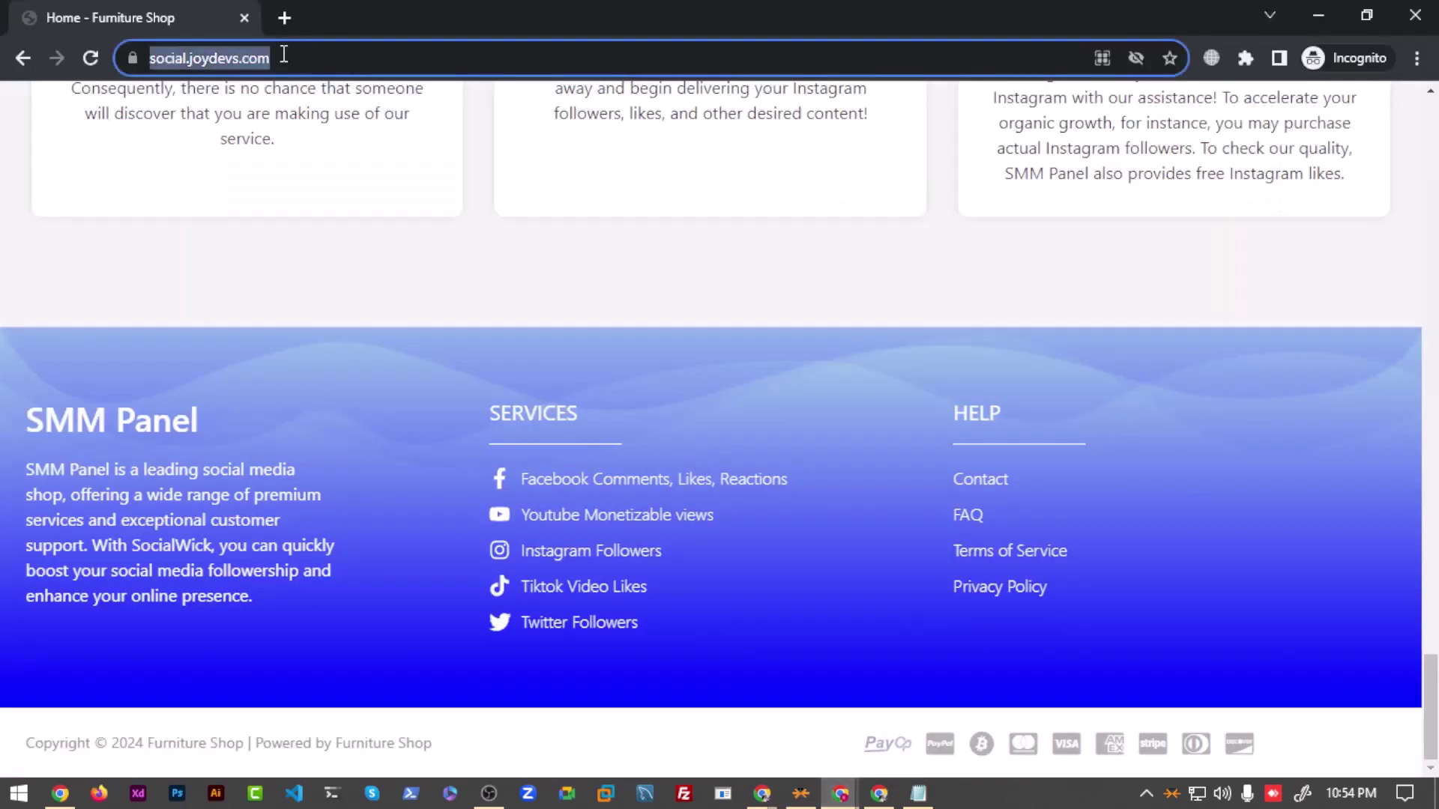
{"action": "left_click", "coordinate": [1415, 15]}
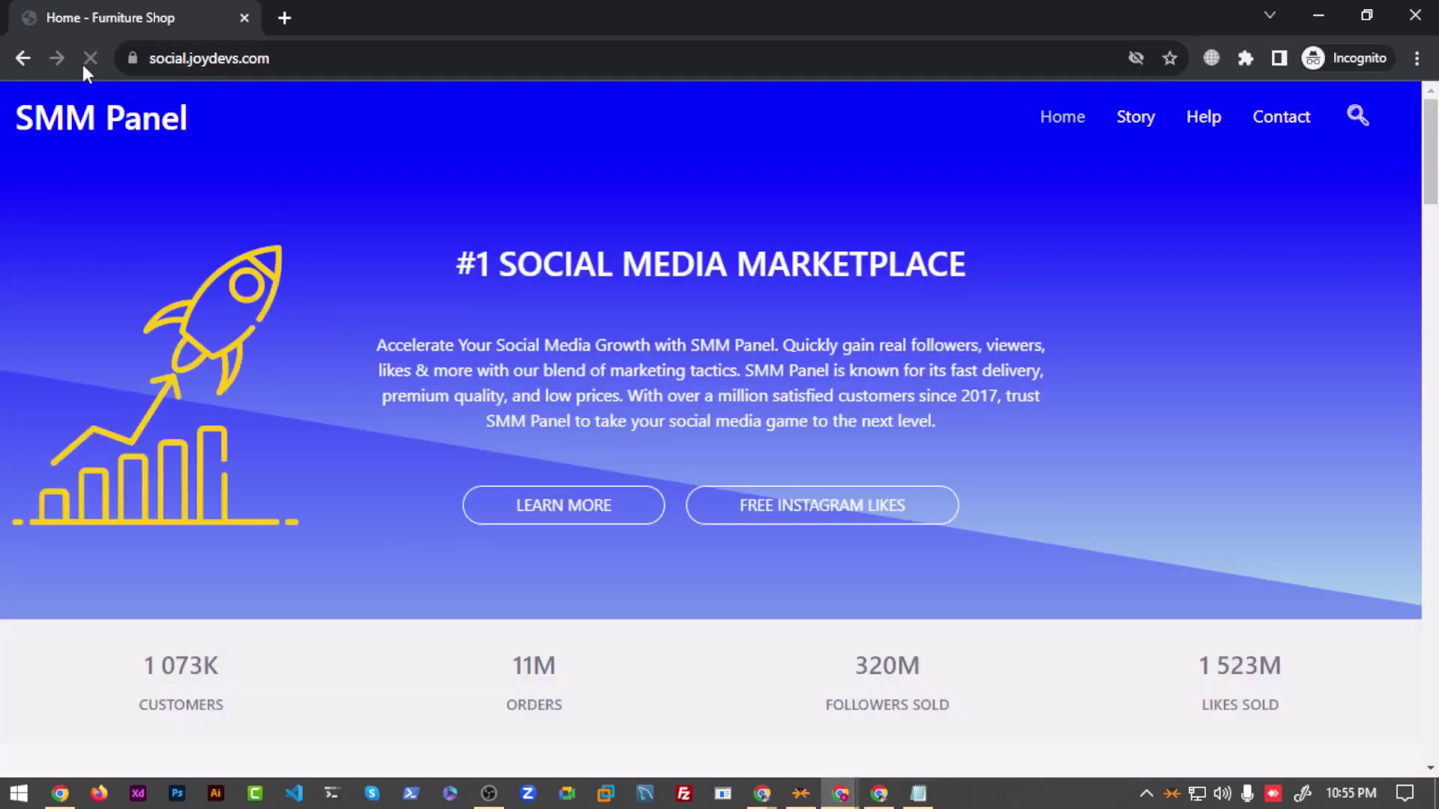
{"action": "scroll", "coordinate": [622, 415], "scroll_direction": "down", "scroll_amount": 7}
{"action": "scroll", "coordinate": [525, 315], "scroll_direction": "down", "scroll_amount": 3}
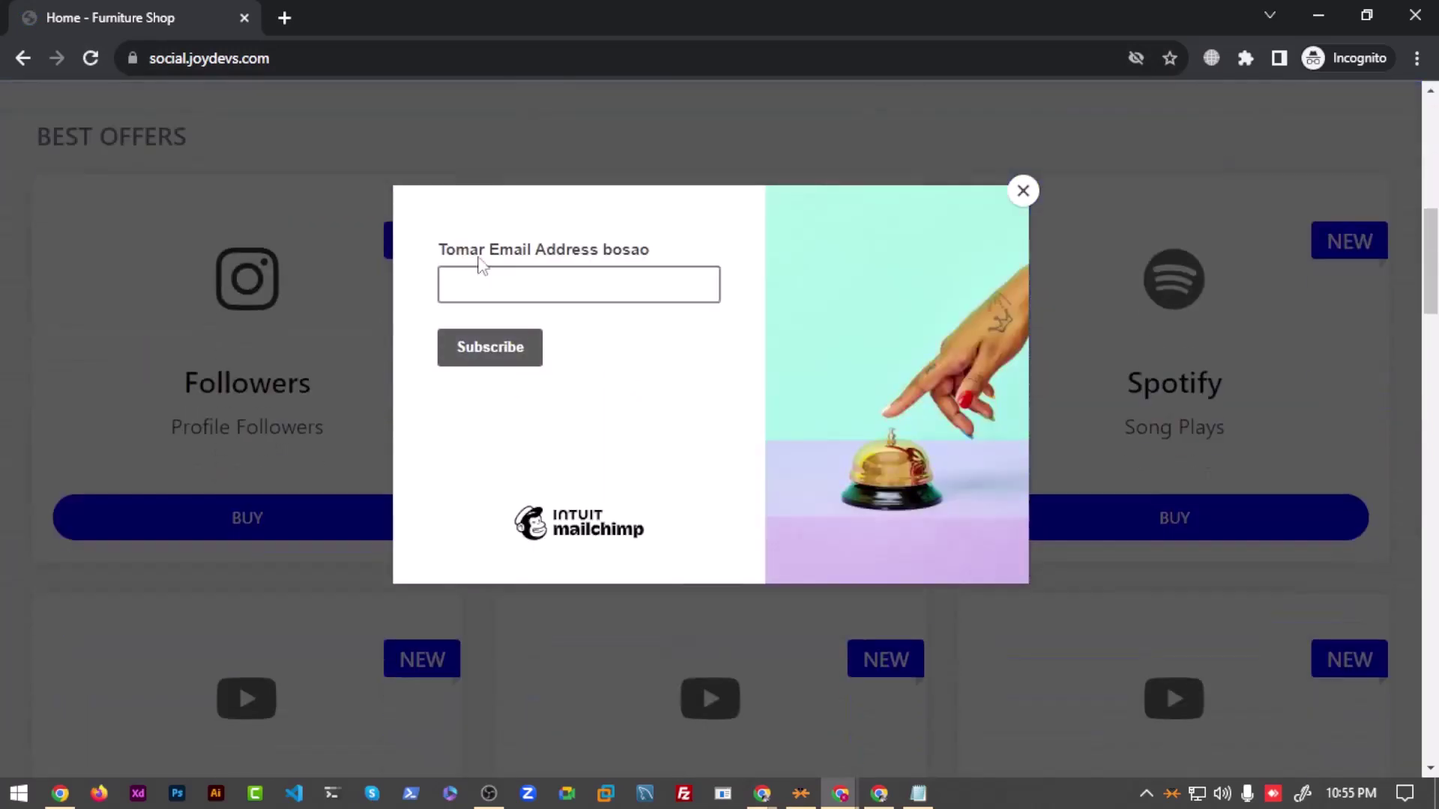
Step: Submit a non-email test entry in the live pop-up, get the valid-email warning, and return to Mailchimp
{"action": "left_click", "coordinate": [563, 276]}
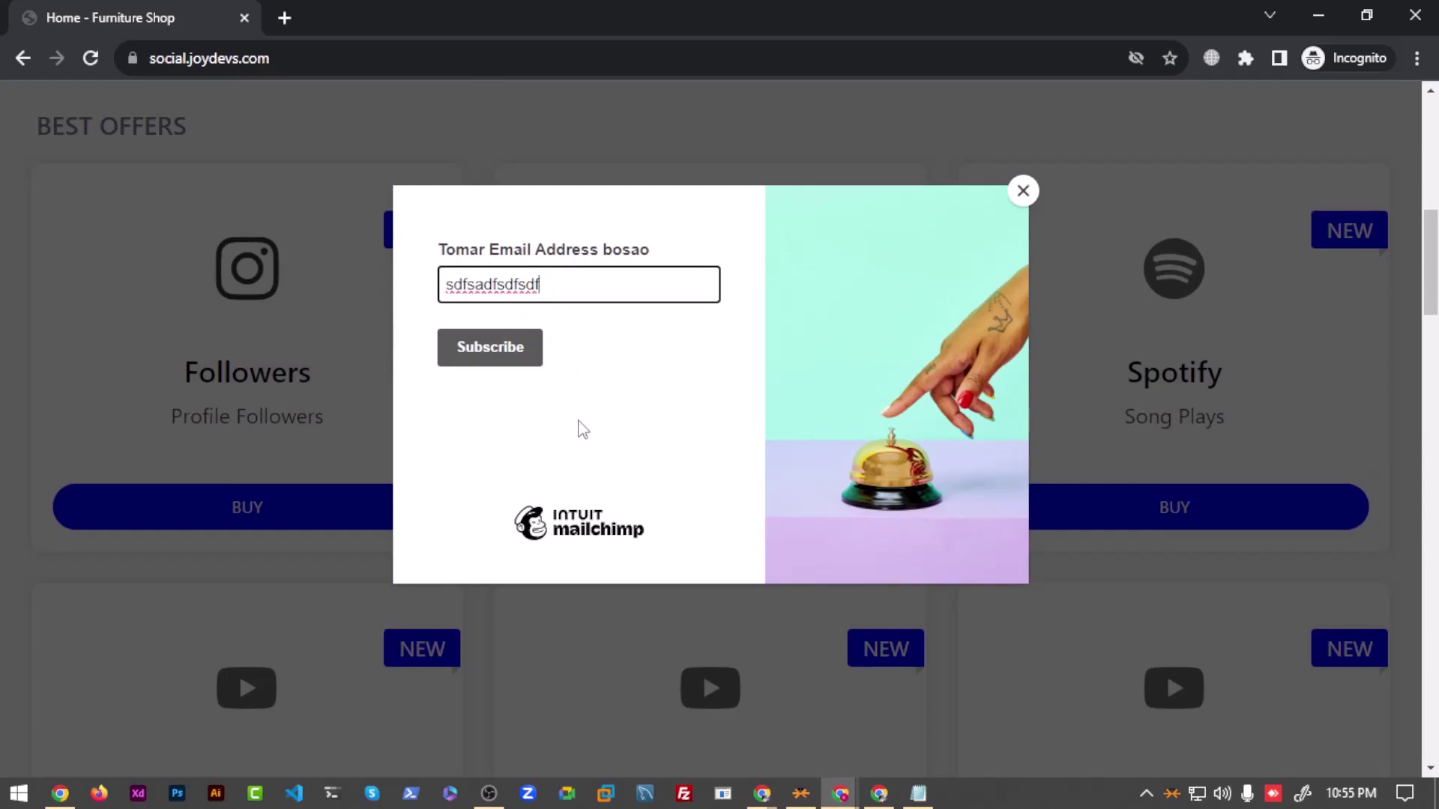
{"action": "left_click", "coordinate": [515, 367]}
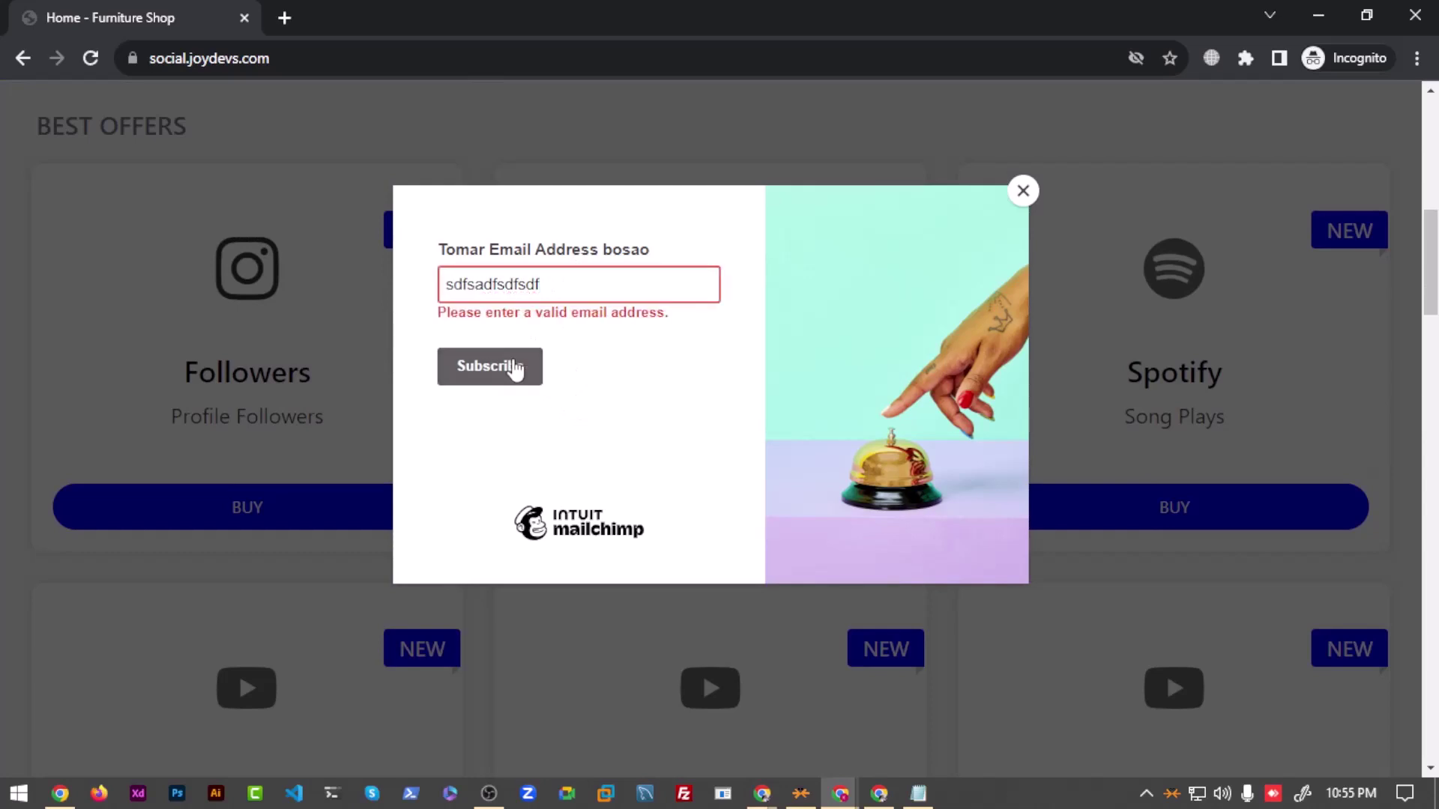
{"action": "left_click", "coordinate": [560, 292]}
{"action": "mouse_move", "coordinate": [840, 793]}
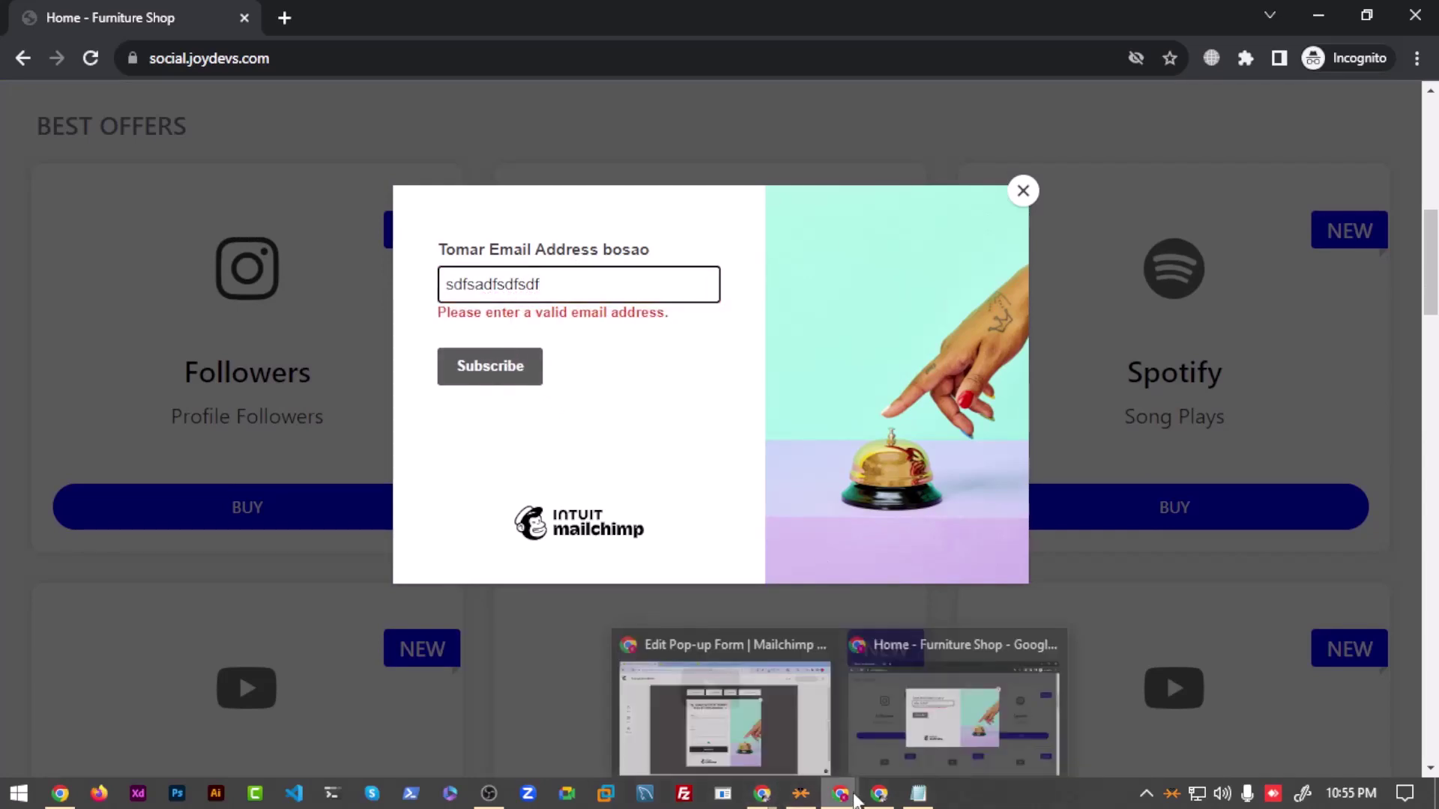
{"action": "left_click", "coordinate": [738, 711]}
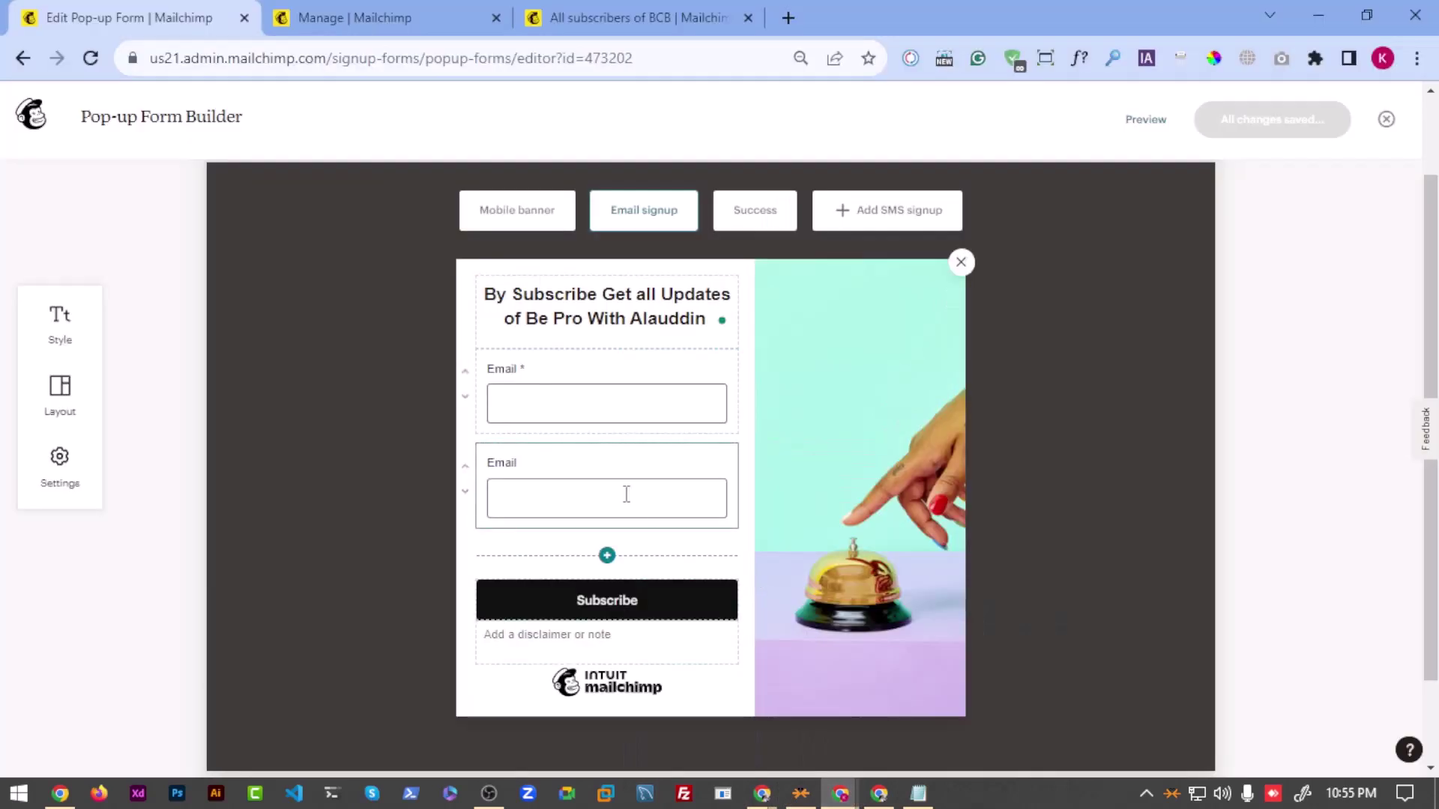
Step: Delete the duplicate second Email field, keeping only the required Email field
{"action": "left_click", "coordinate": [578, 463]}
{"action": "left_click", "coordinate": [847, 536]}
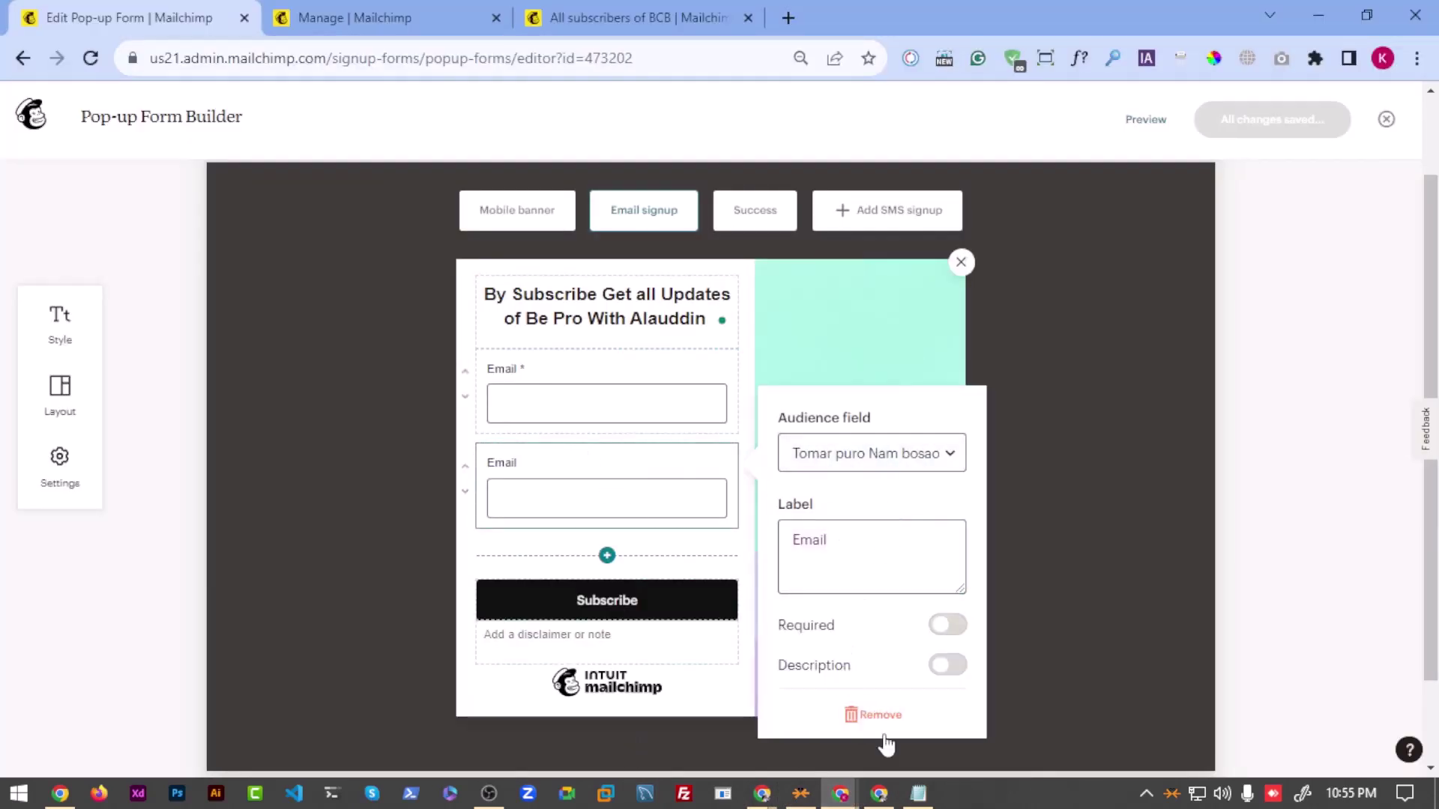
{"action": "left_click", "coordinate": [878, 714]}
{"action": "left_click", "coordinate": [579, 390]}
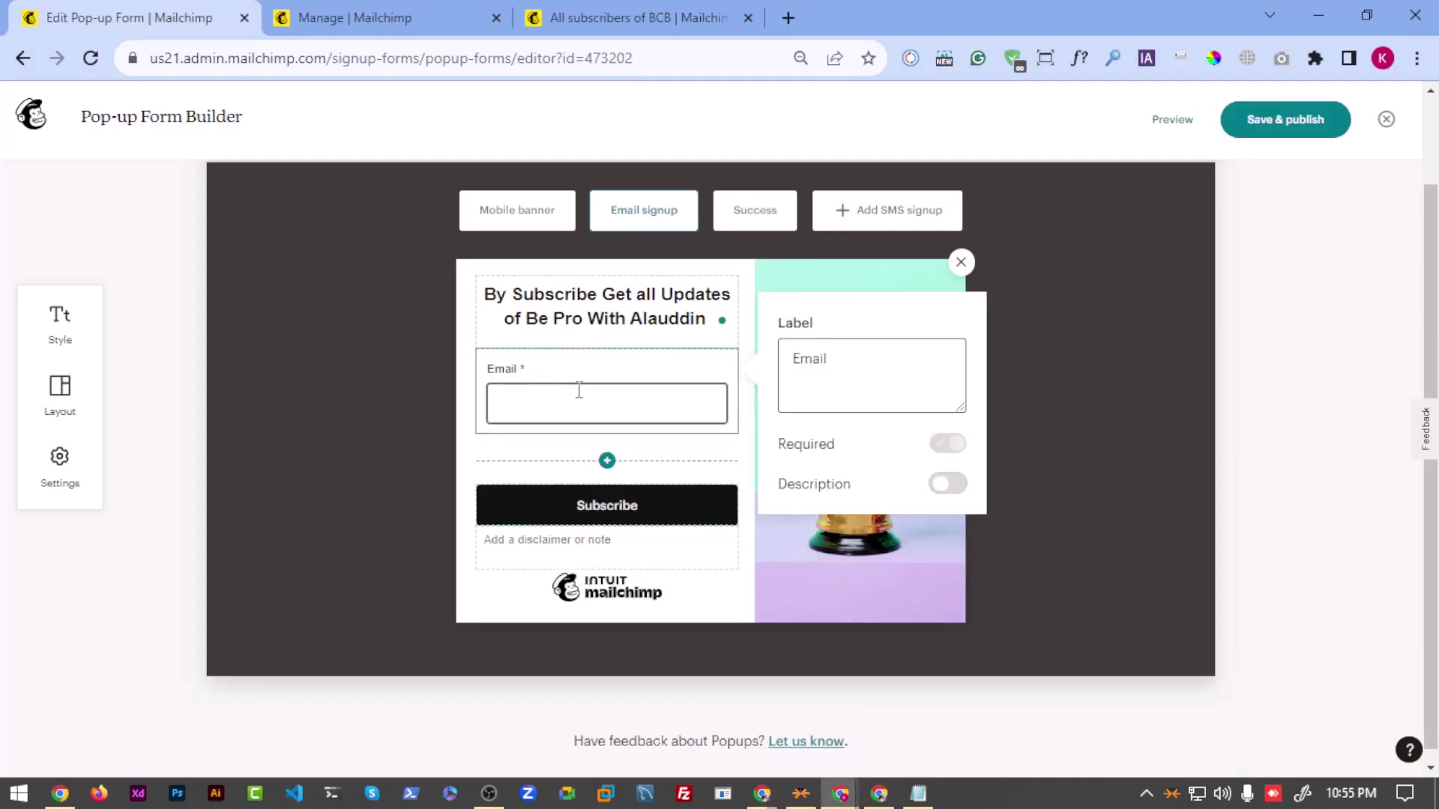
{"action": "left_click", "coordinate": [828, 279]}
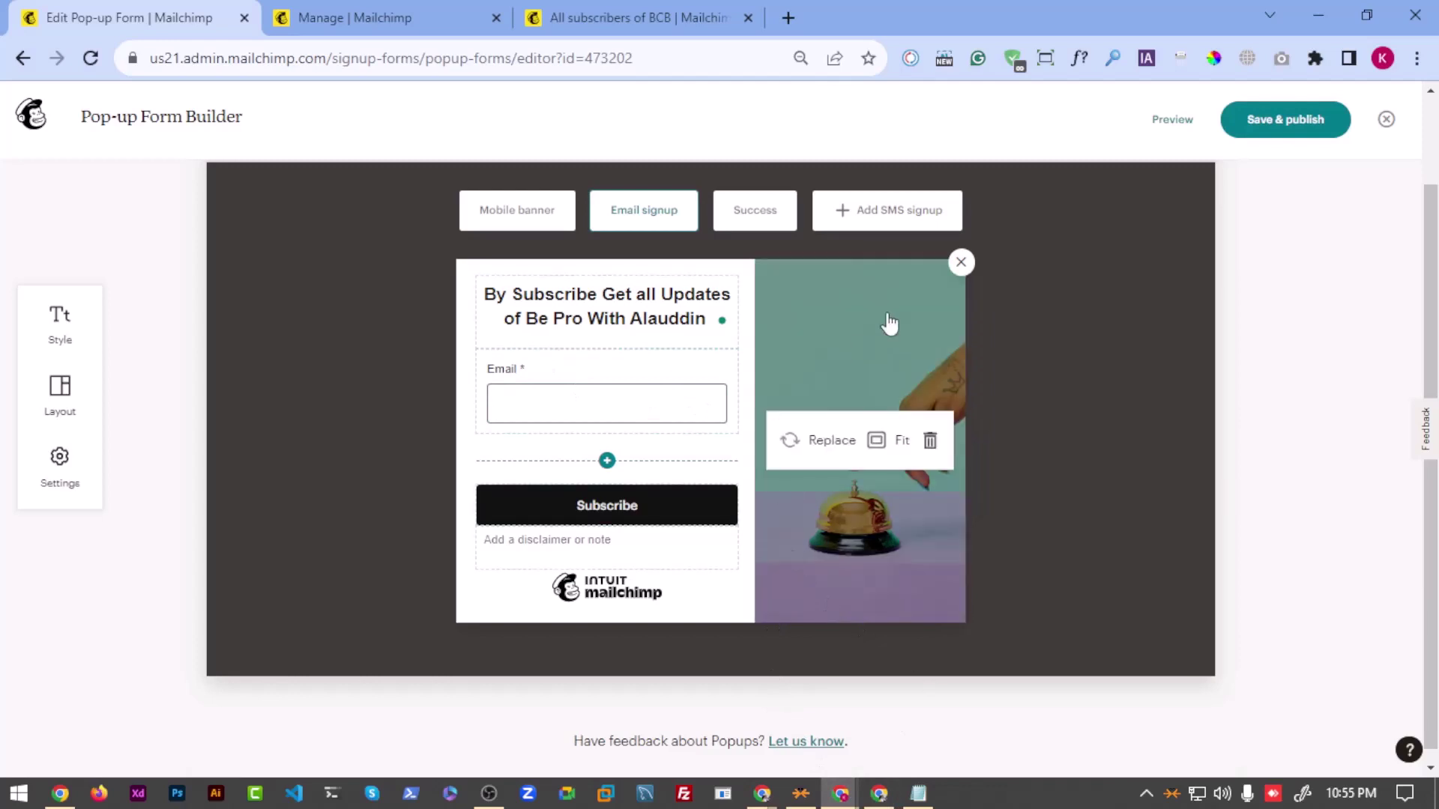
Step: Search Google Images for 'email marketing' in a new tab
{"action": "left_click", "coordinate": [788, 17]}
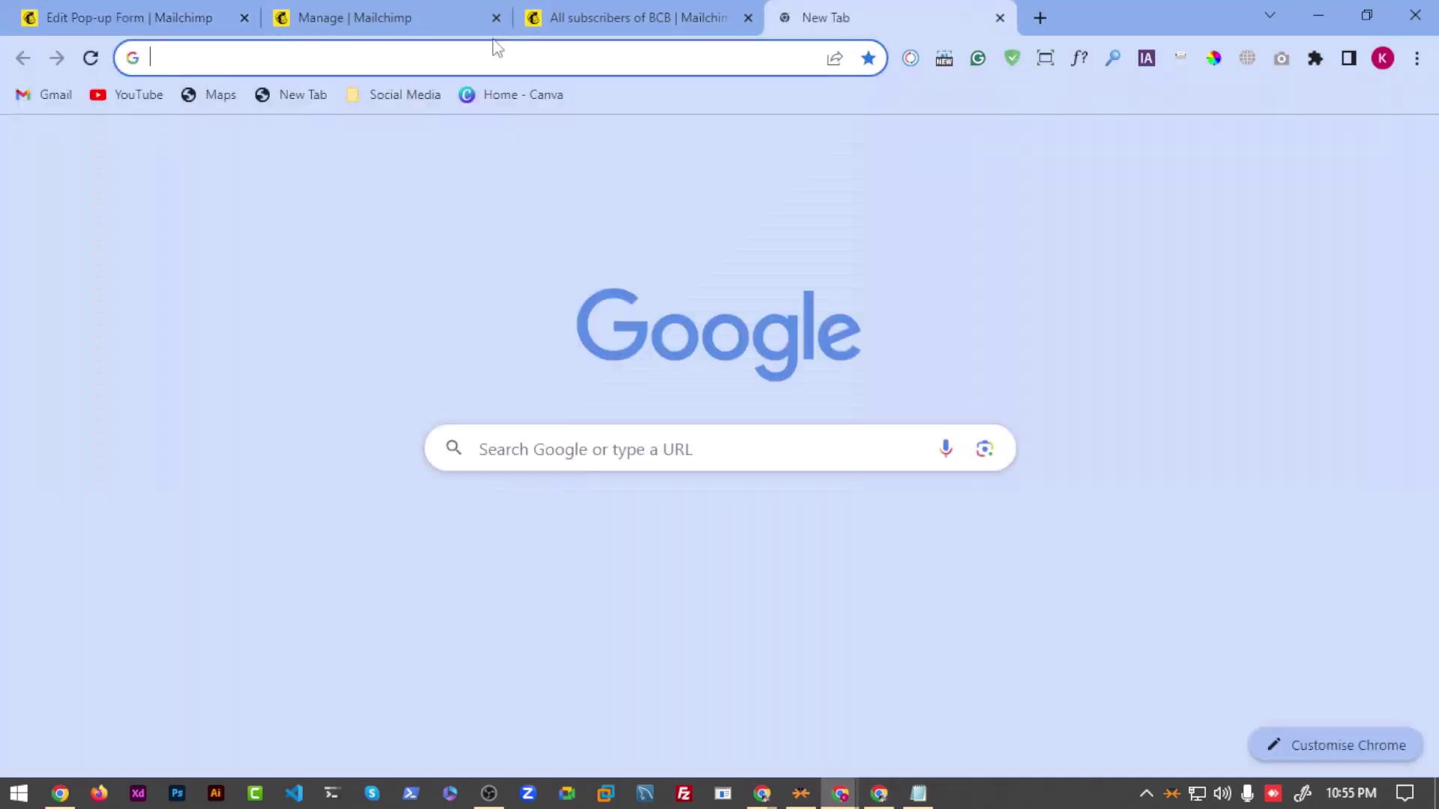
{"action": "type", "text": "email"}
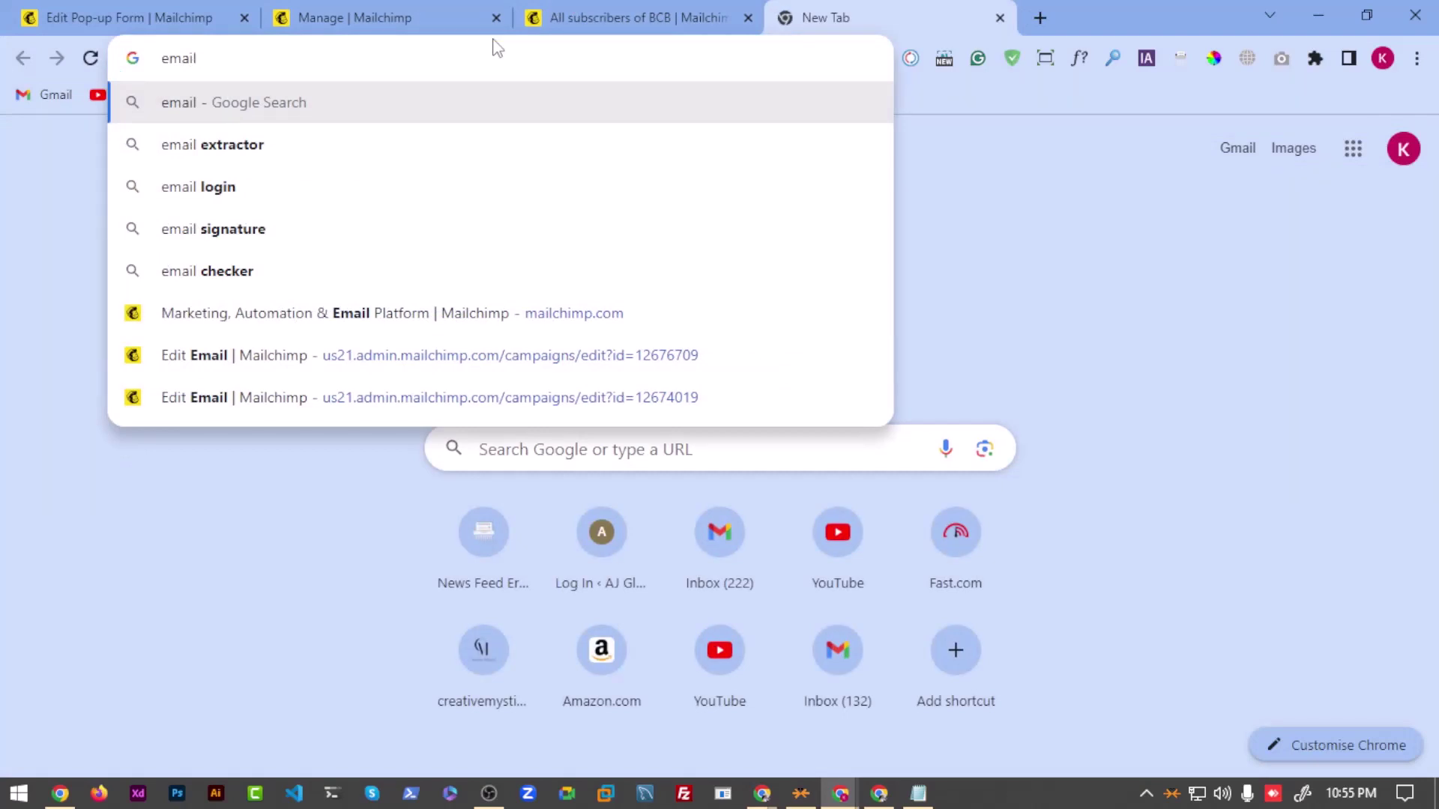
{"action": "type", "text": " banner"}
{"action": "key", "text": "BackSpace"}
{"action": "key", "text": "BackSpace"}
{"action": "key", "text": "BackSpace"}
{"action": "key", "text": "BackSpace"}
{"action": "key", "text": "BackSpace"}
{"action": "key", "text": "BackSpace"}
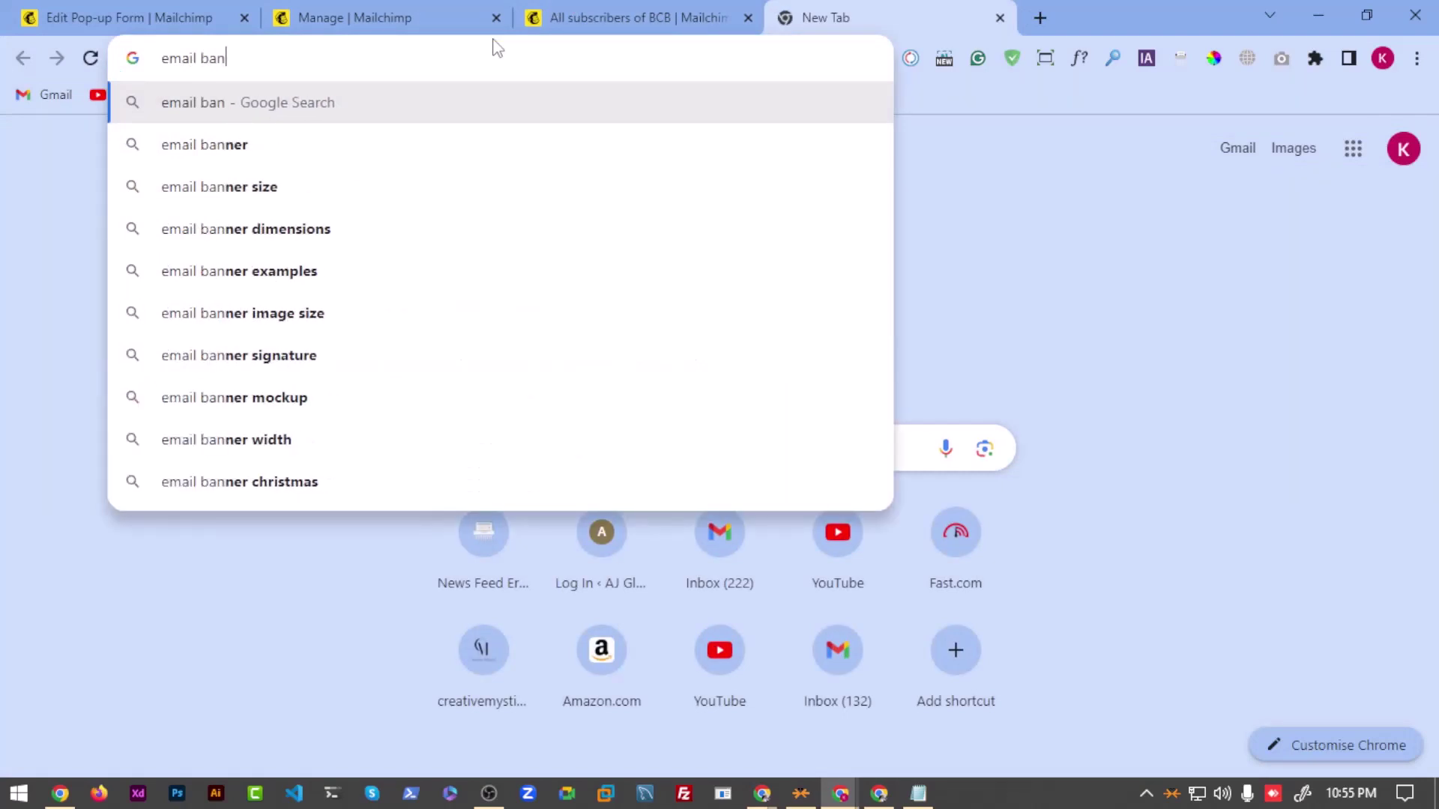
{"action": "type", "text": "marketi"}
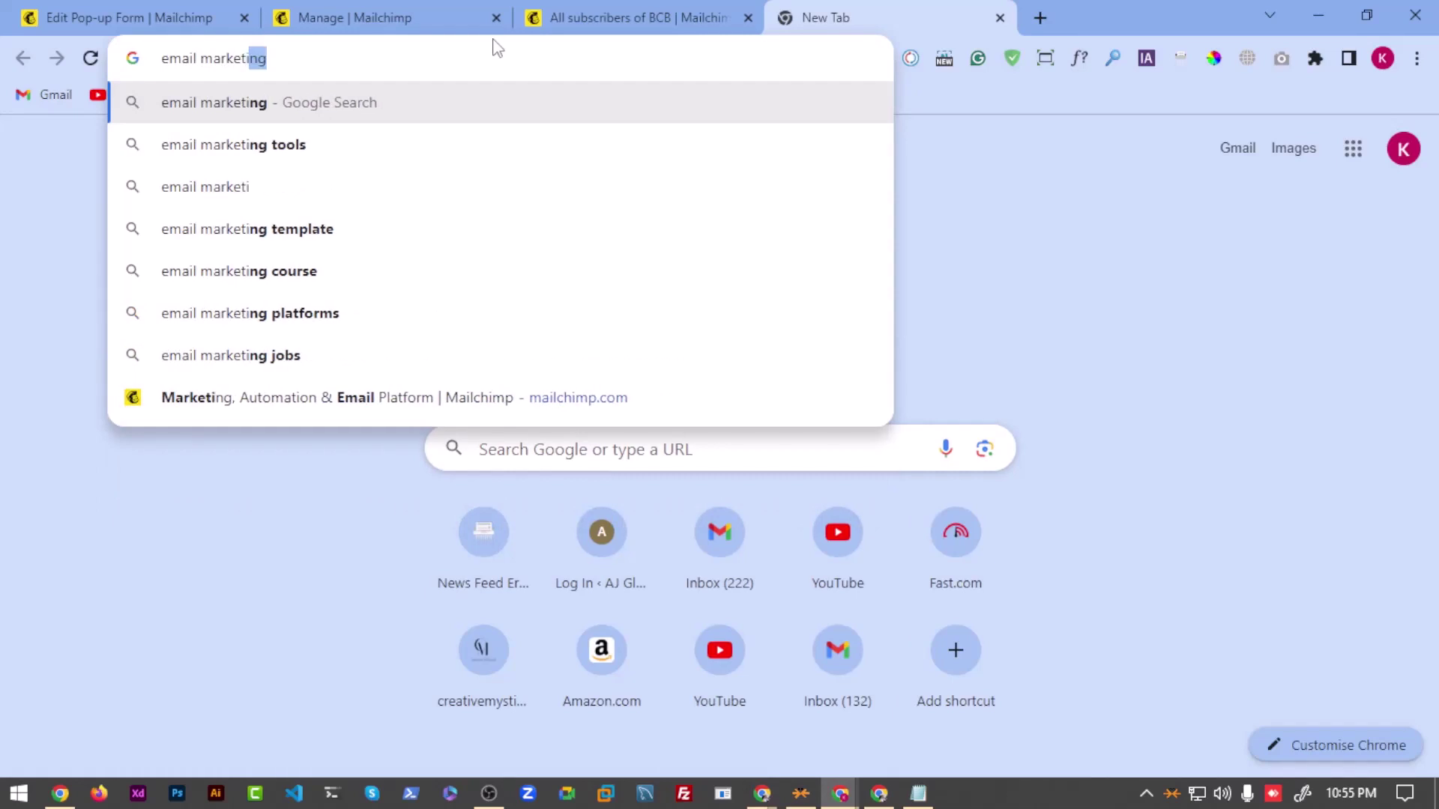
{"action": "key", "text": "Return"}
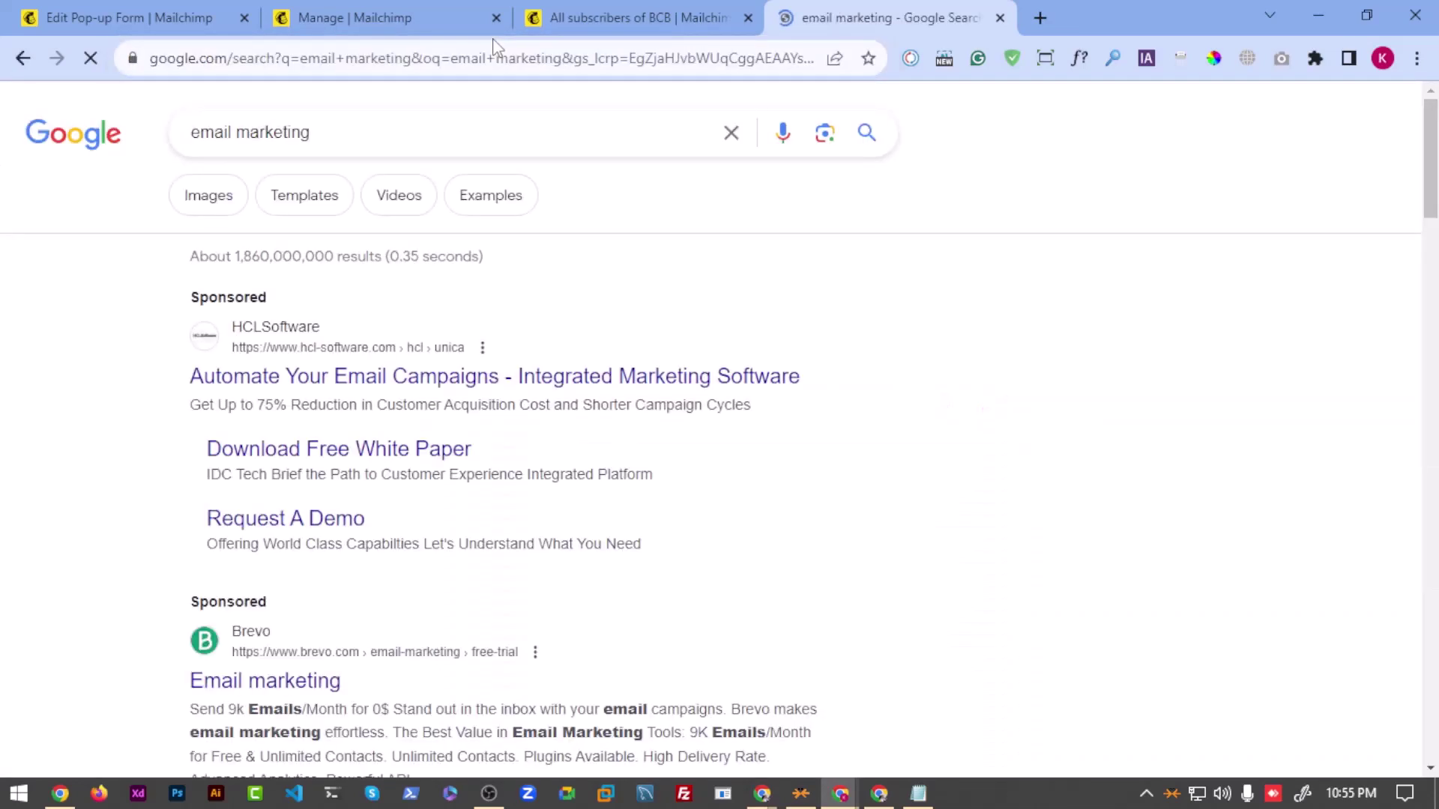
{"action": "left_click", "coordinate": [218, 198]}
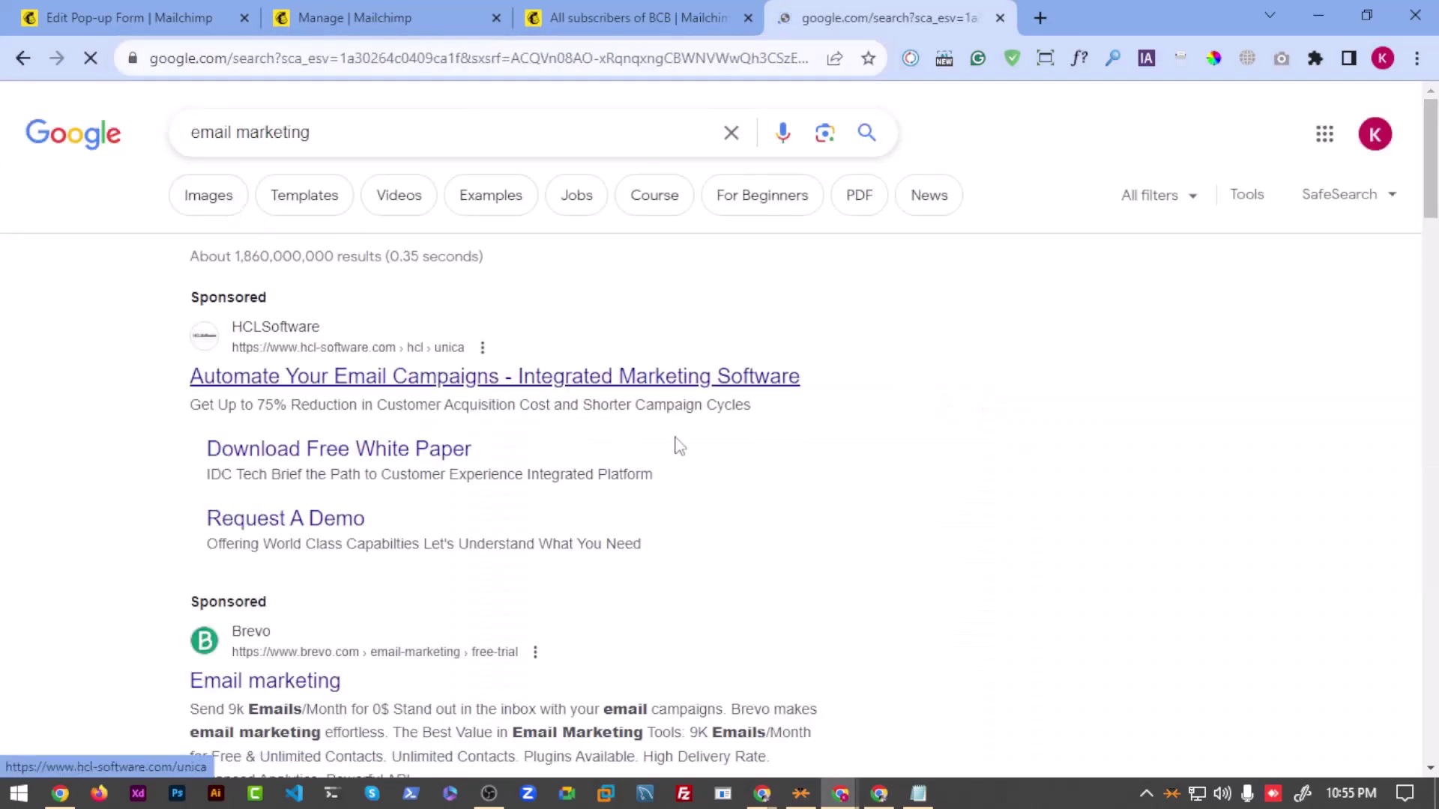
{"action": "scroll", "coordinate": [593, 444], "scroll_direction": "down", "scroll_amount": 15}
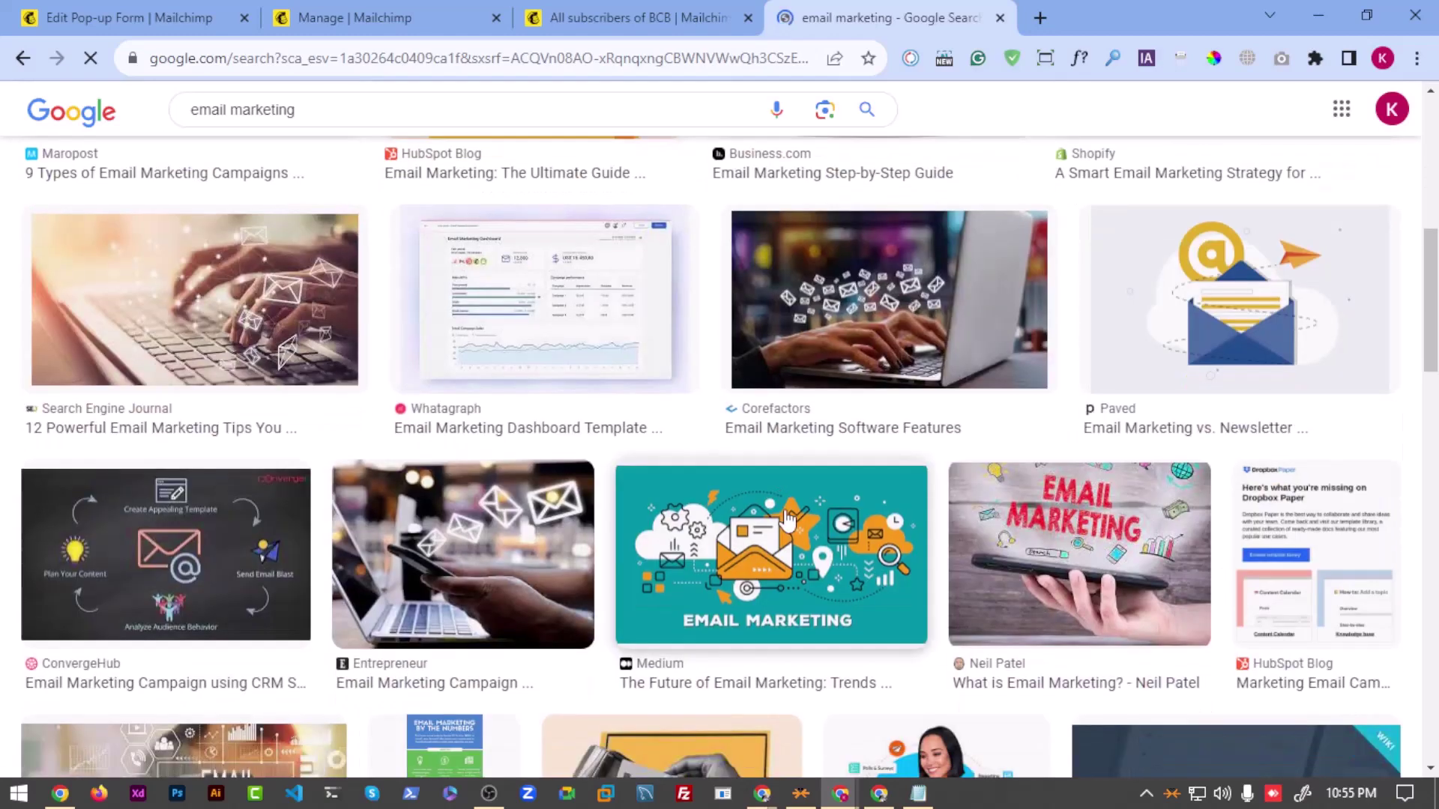
{"action": "scroll", "coordinate": [667, 549], "scroll_direction": "up", "scroll_amount": 3}
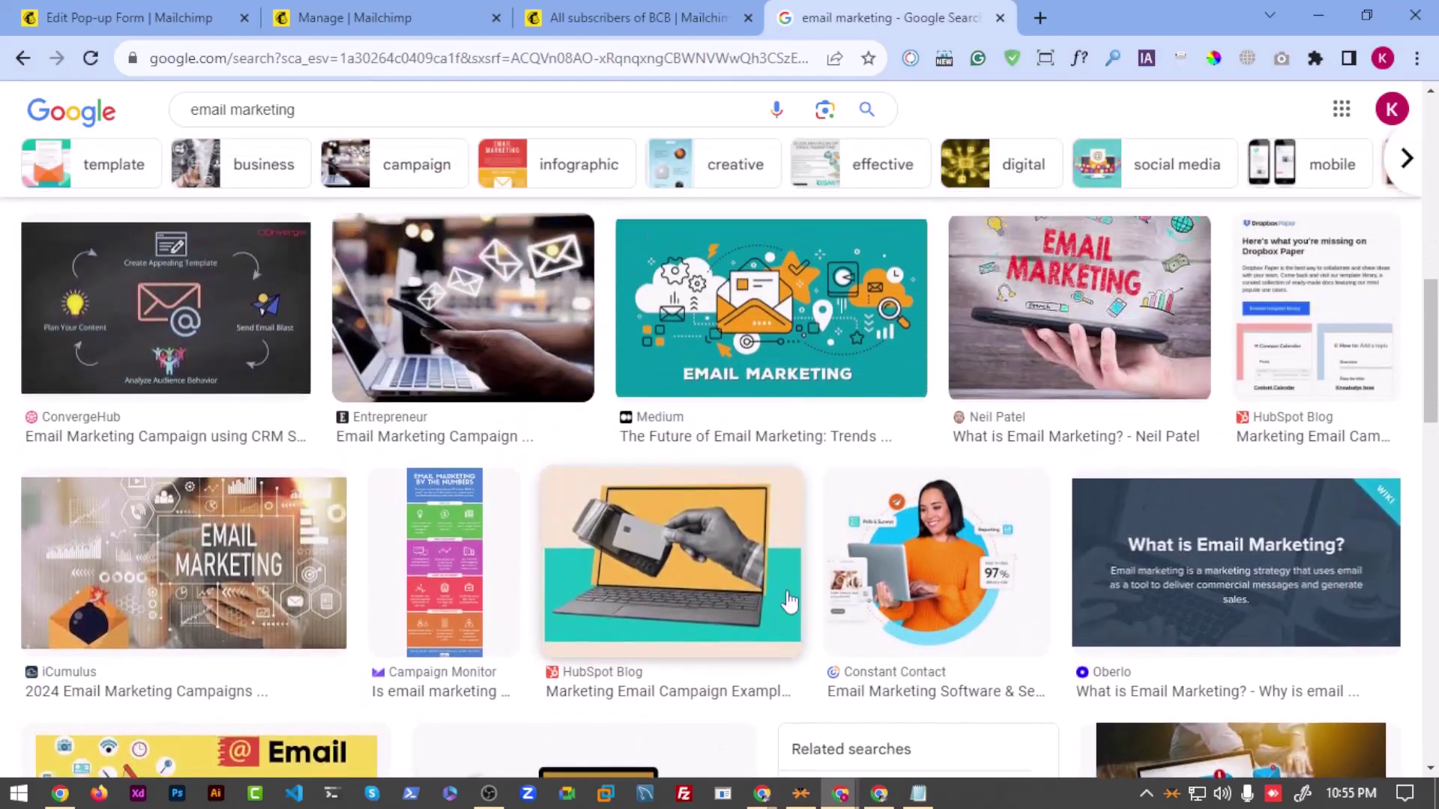
{"action": "scroll", "coordinate": [667, 550], "scroll_direction": "up", "scroll_amount": 1}
{"action": "scroll", "coordinate": [750, 554], "scroll_direction": "down", "scroll_amount": 7}
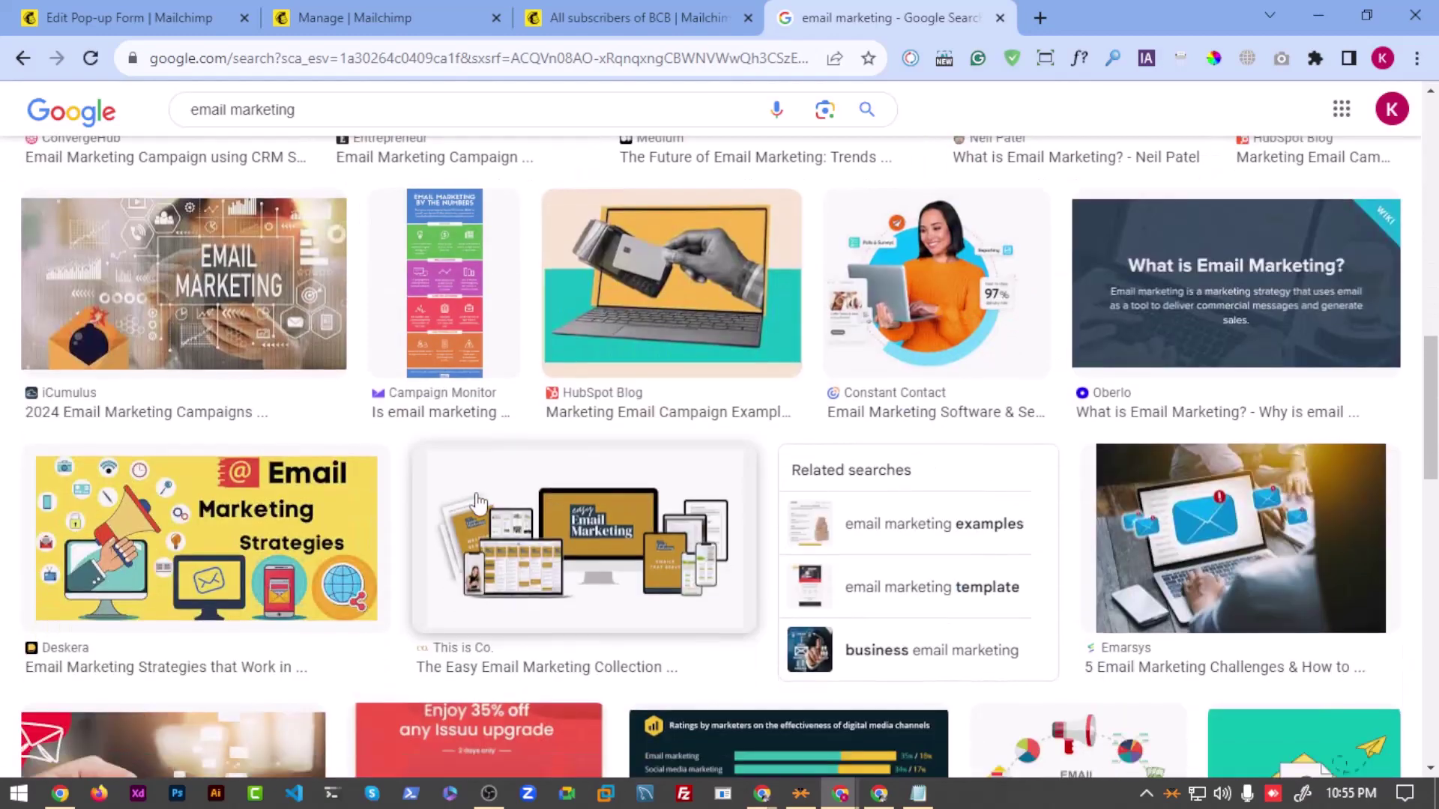
{"action": "scroll", "coordinate": [810, 562], "scroll_direction": "down", "scroll_amount": 4}
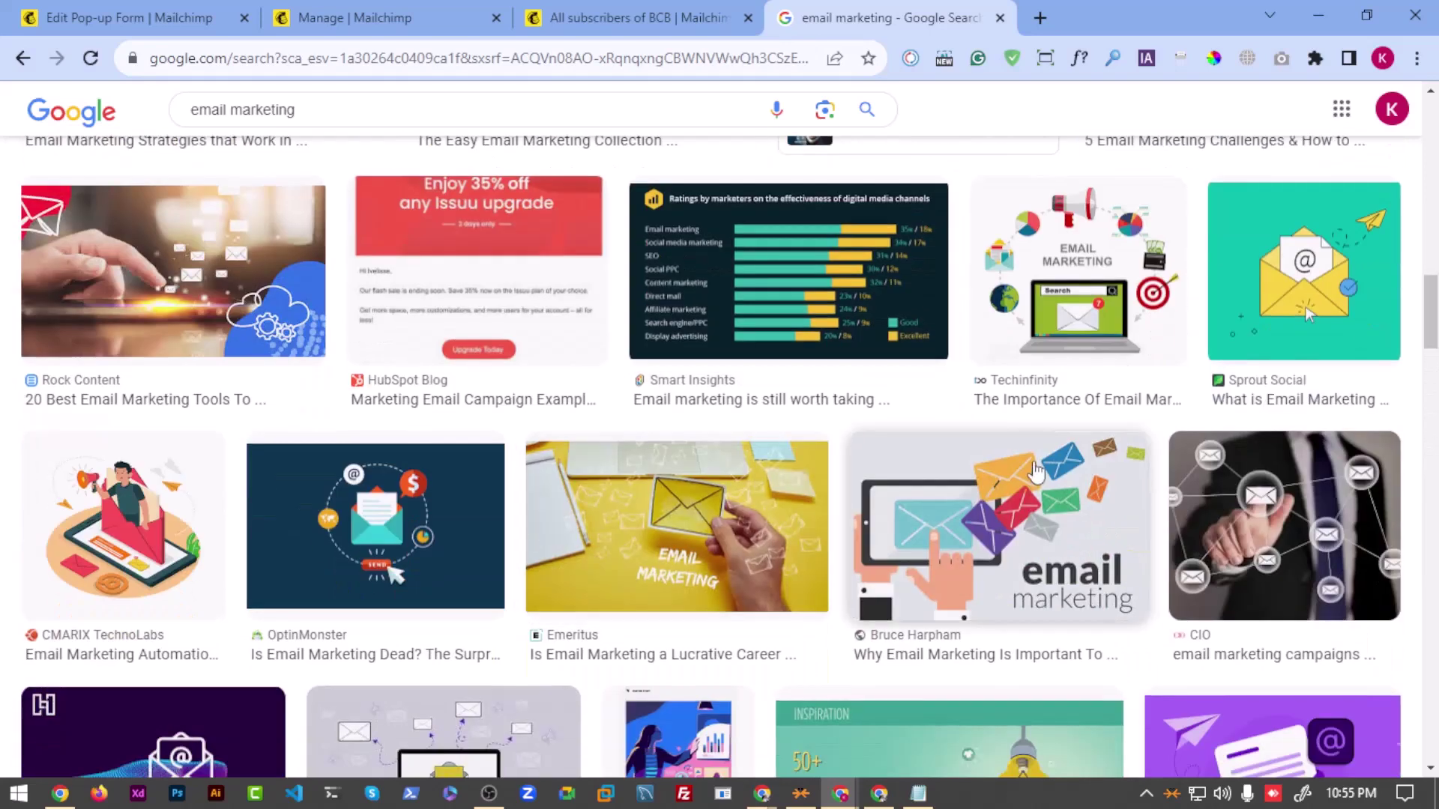
Step: Save the Techinfinity image to Downloads as importance-of-email-marketing.jpg
{"action": "left_click", "coordinate": [1080, 259]}
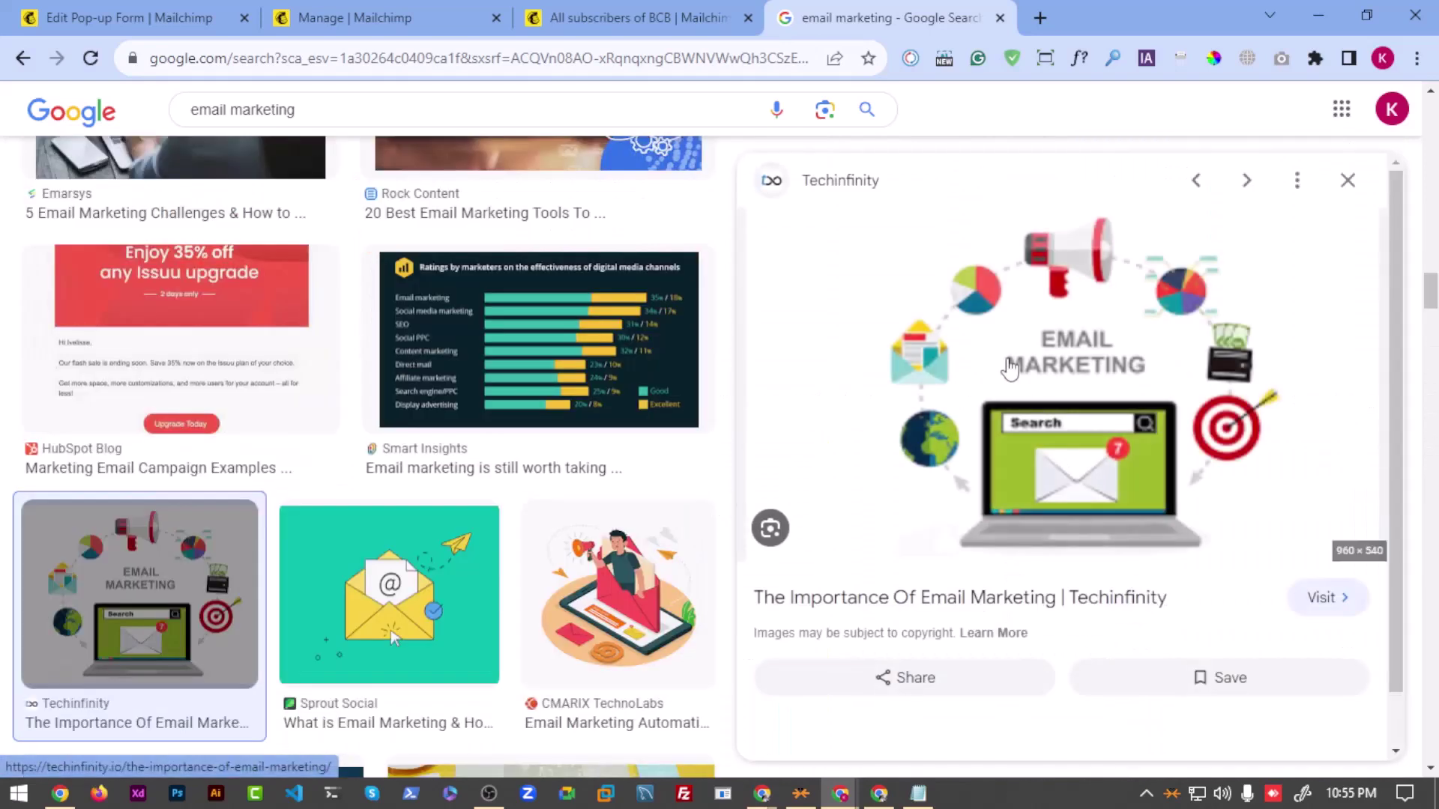
{"action": "right_click", "coordinate": [996, 319]}
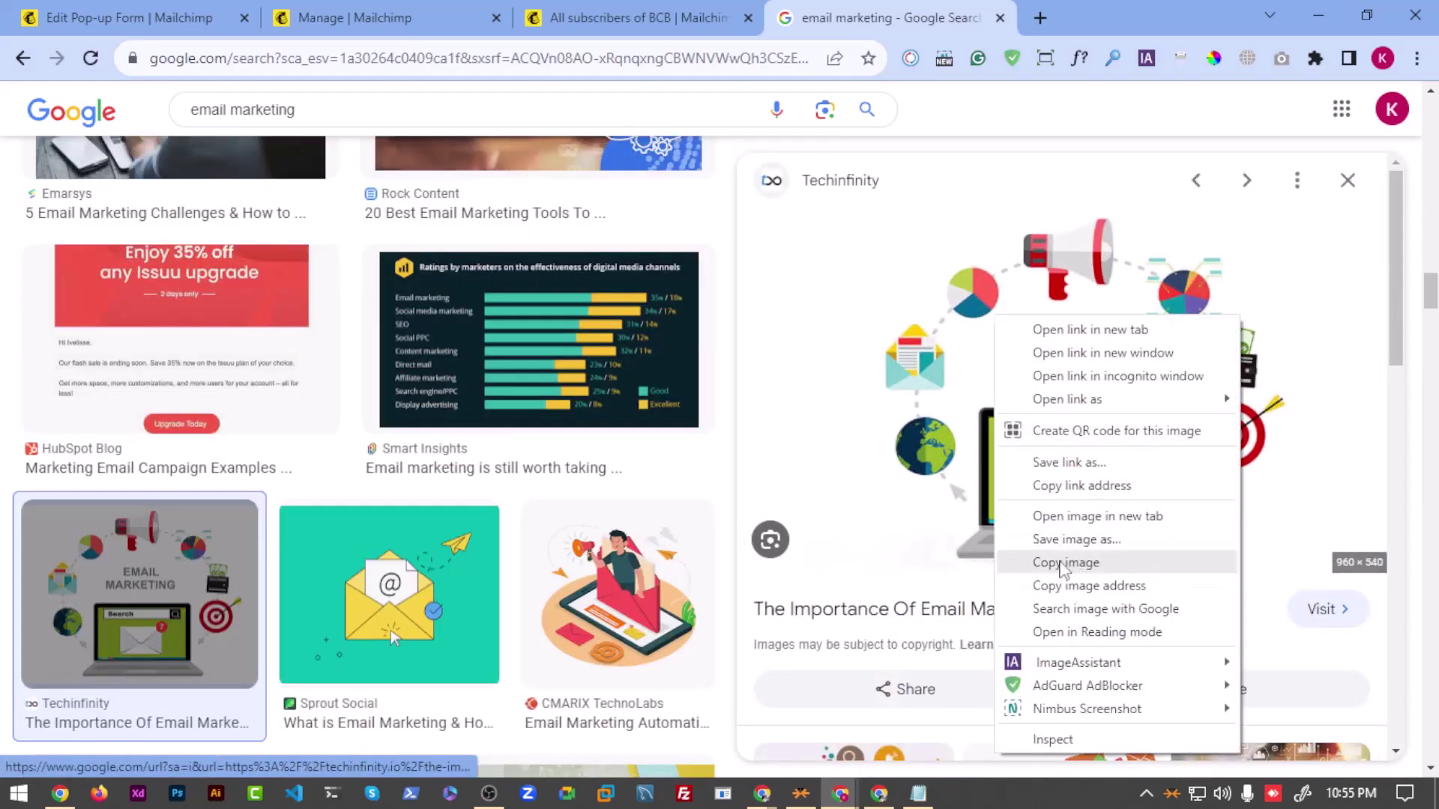
{"action": "left_click", "coordinate": [1057, 539]}
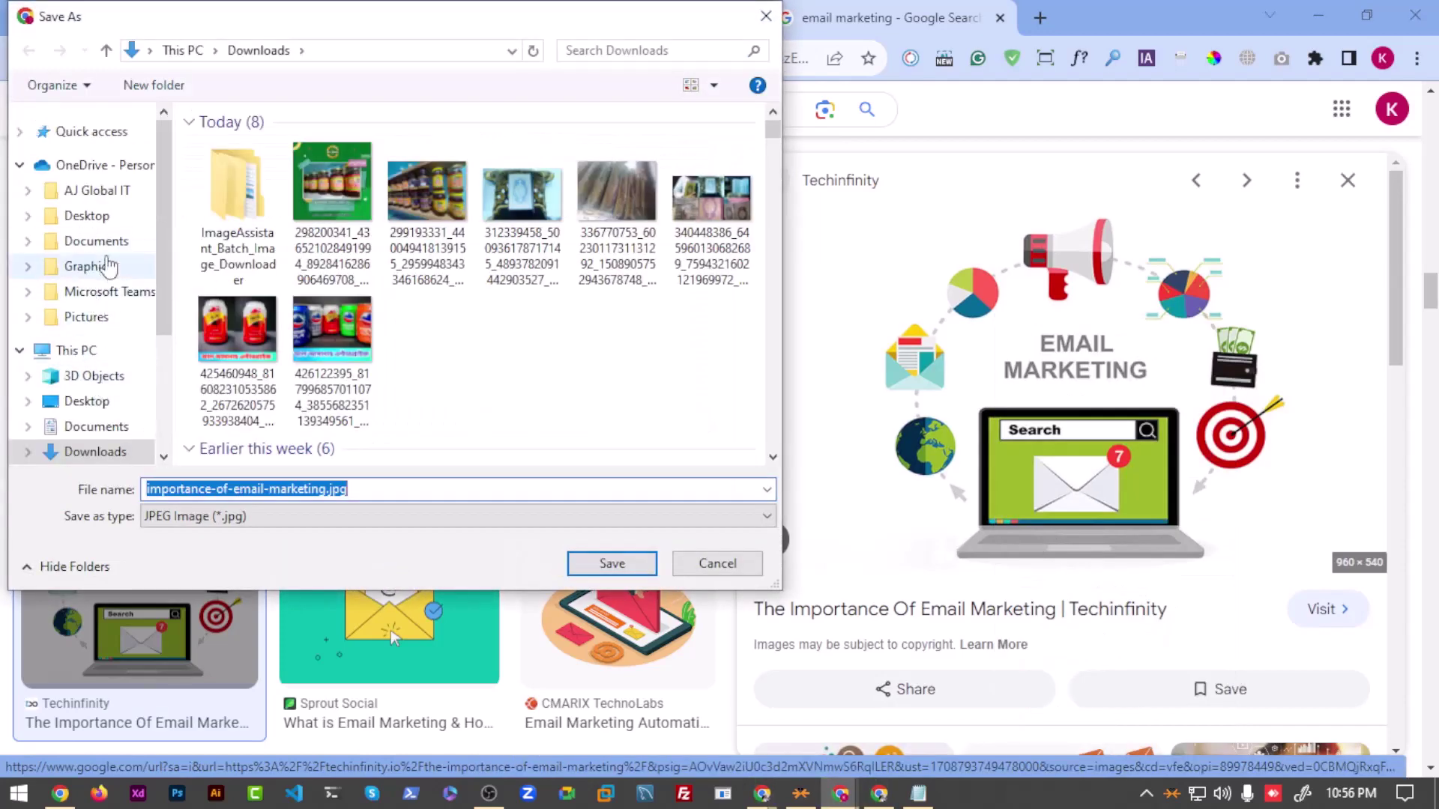
{"action": "left_click", "coordinate": [83, 452]}
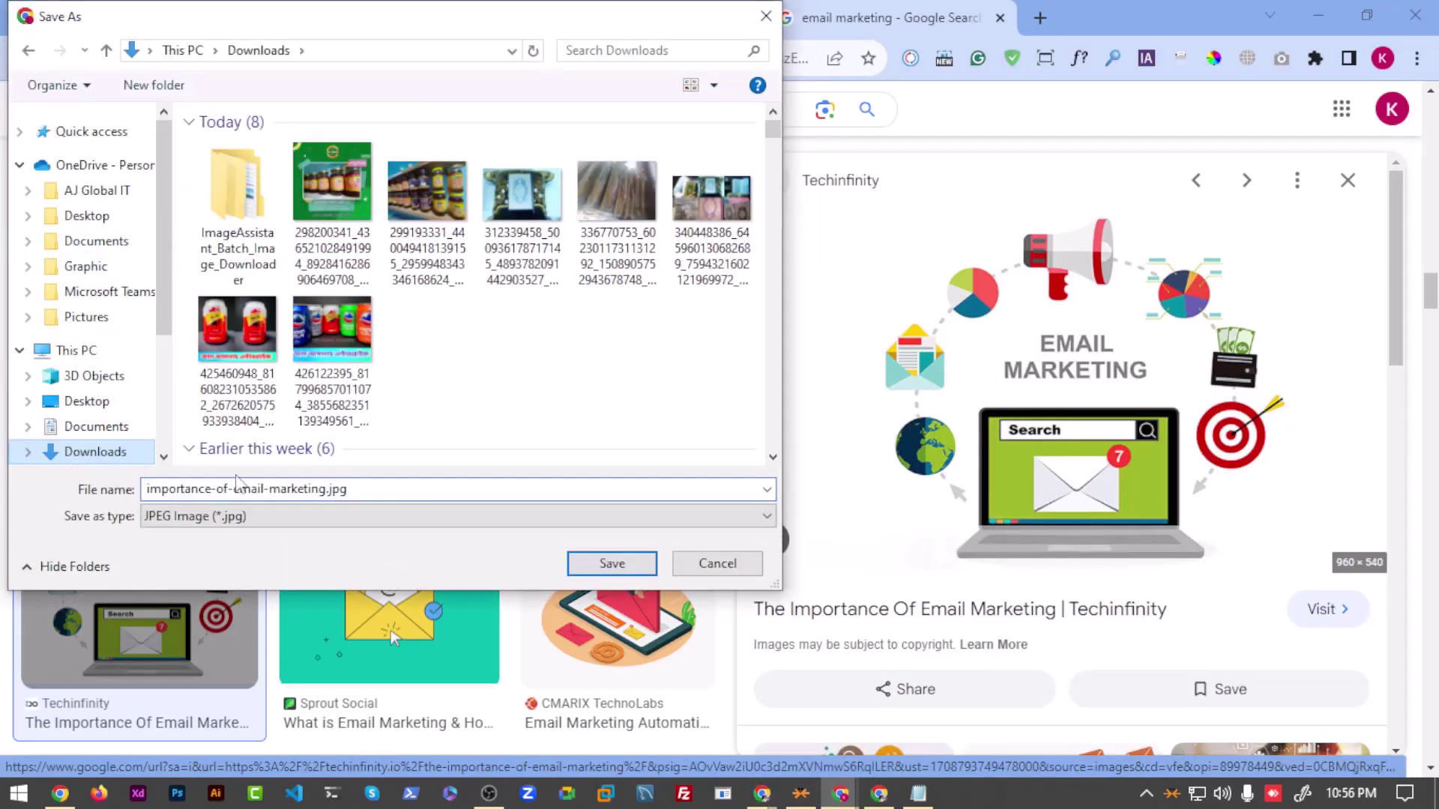
{"action": "left_click", "coordinate": [602, 561]}
{"action": "left_click", "coordinate": [351, 18]}
Step: Replace the pop-up's side image with the uploaded importance-of-email-marketing.jpg
{"action": "left_click", "coordinate": [212, 12]}
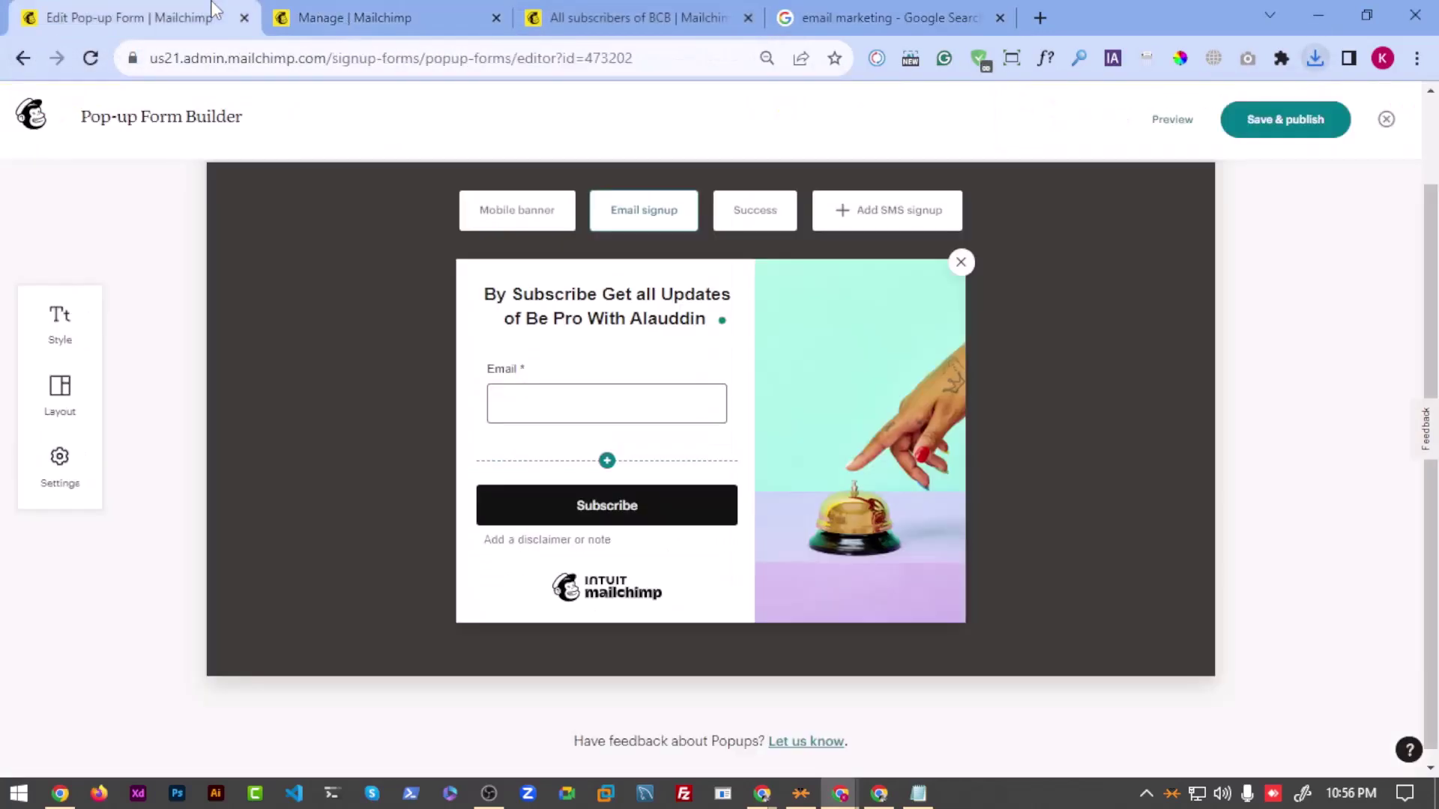
{"action": "left_click", "coordinate": [825, 437]}
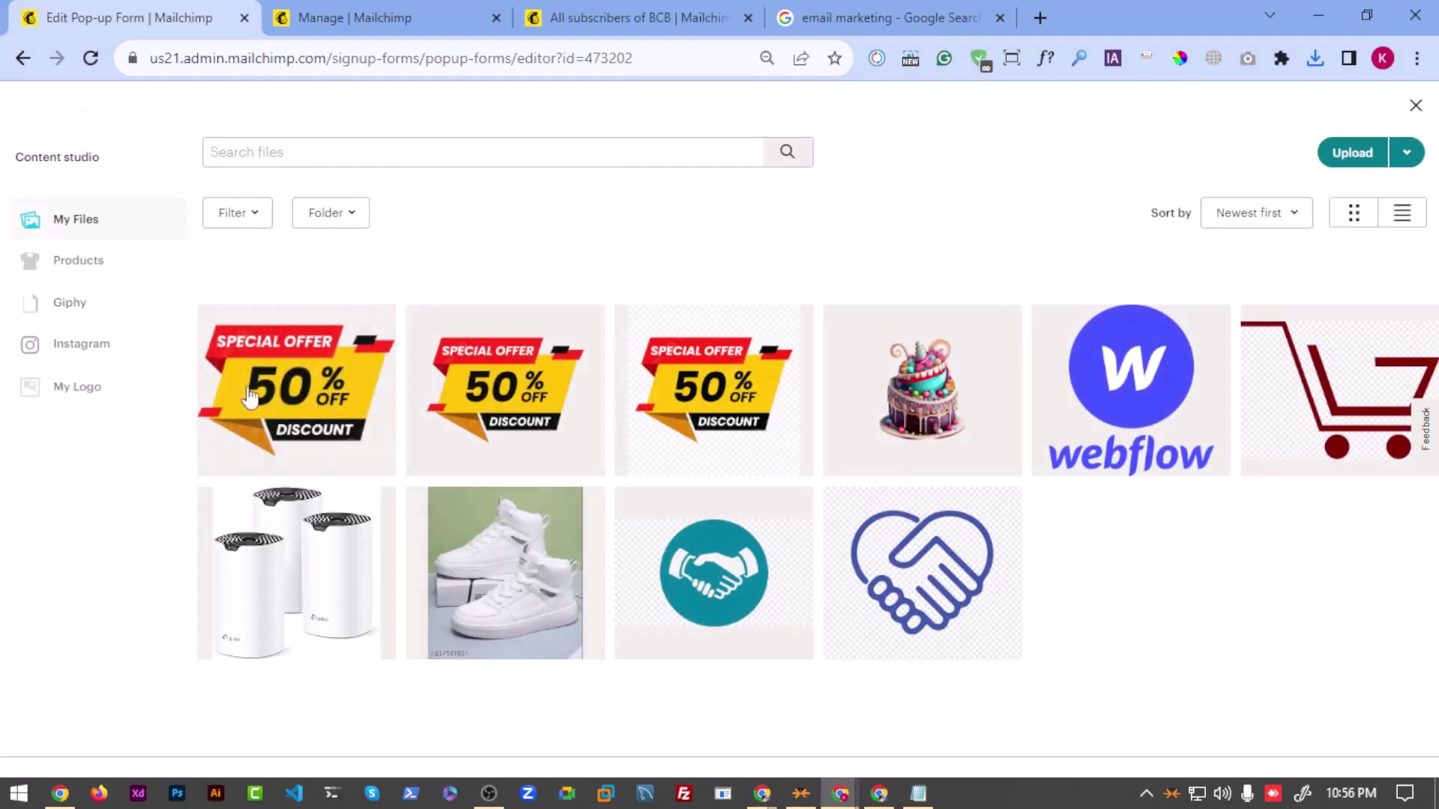
{"action": "left_click", "coordinate": [1370, 152]}
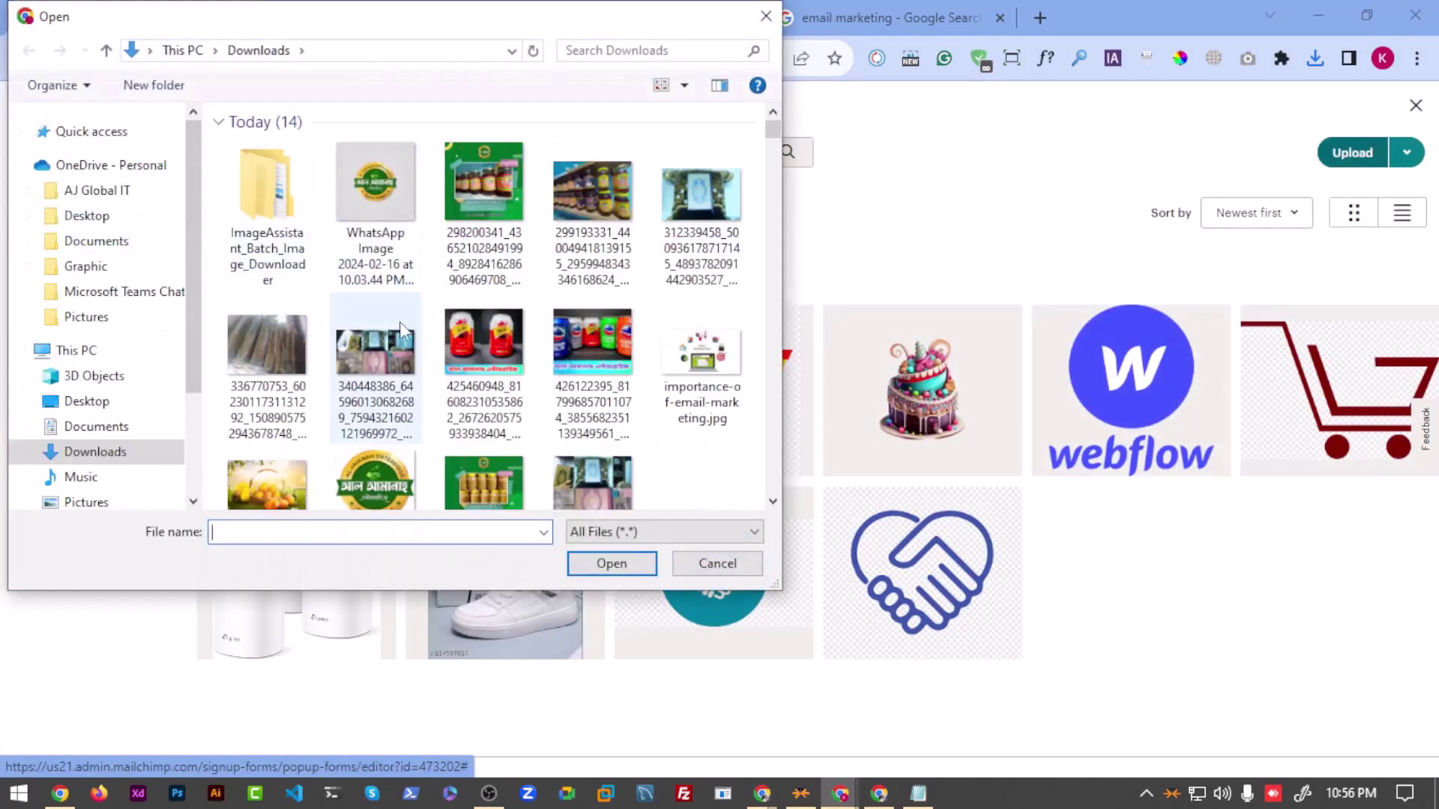
{"action": "left_click", "coordinate": [674, 359]}
{"action": "left_click", "coordinate": [611, 564]}
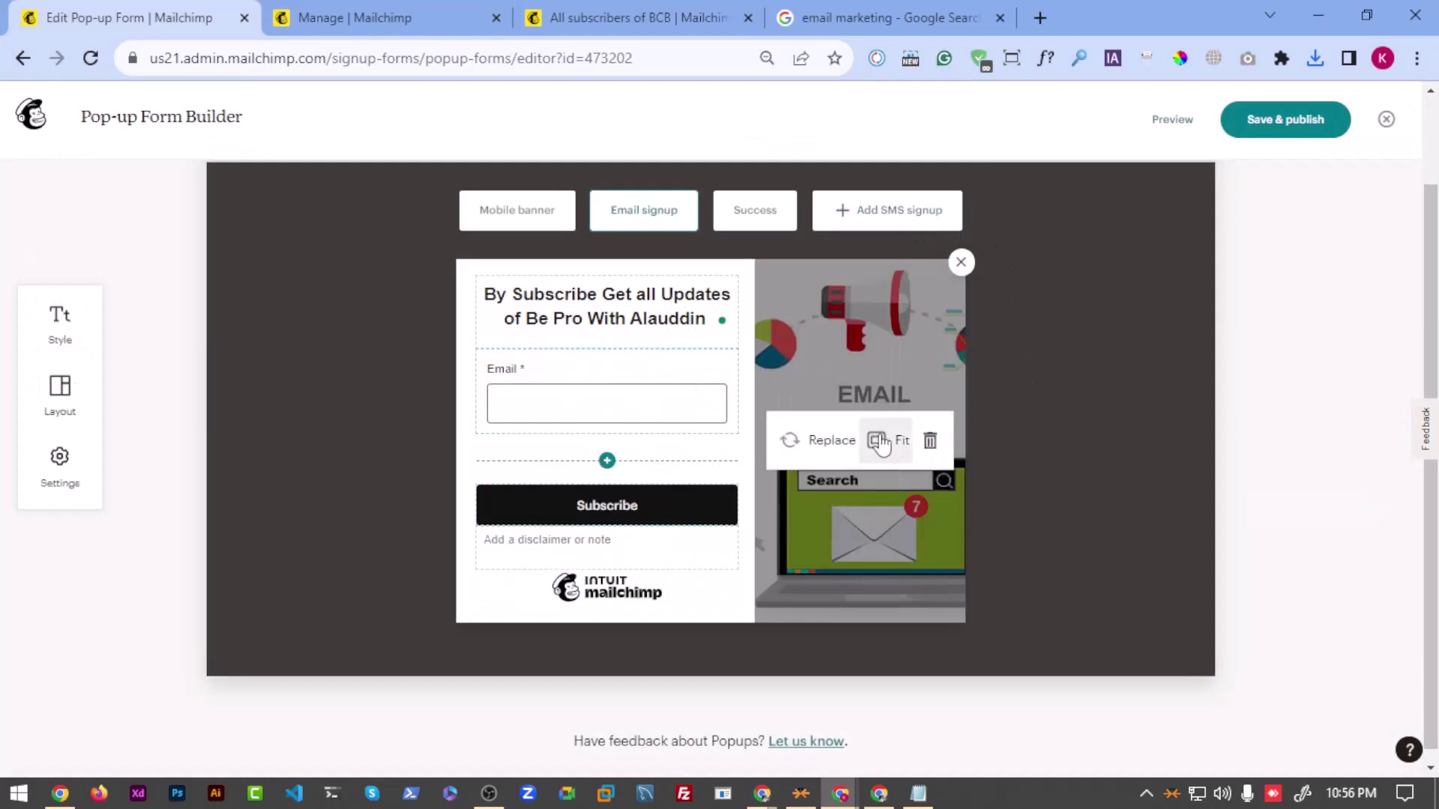
Step: Compare Fit and Fill for the new image, leaving it on Fill to cover the panel
{"action": "left_click", "coordinate": [884, 441]}
{"action": "left_click", "coordinate": [875, 449]}
{"action": "left_click", "coordinate": [875, 457]}
{"action": "left_click", "coordinate": [877, 456]}
{"action": "left_click", "coordinate": [875, 453]}
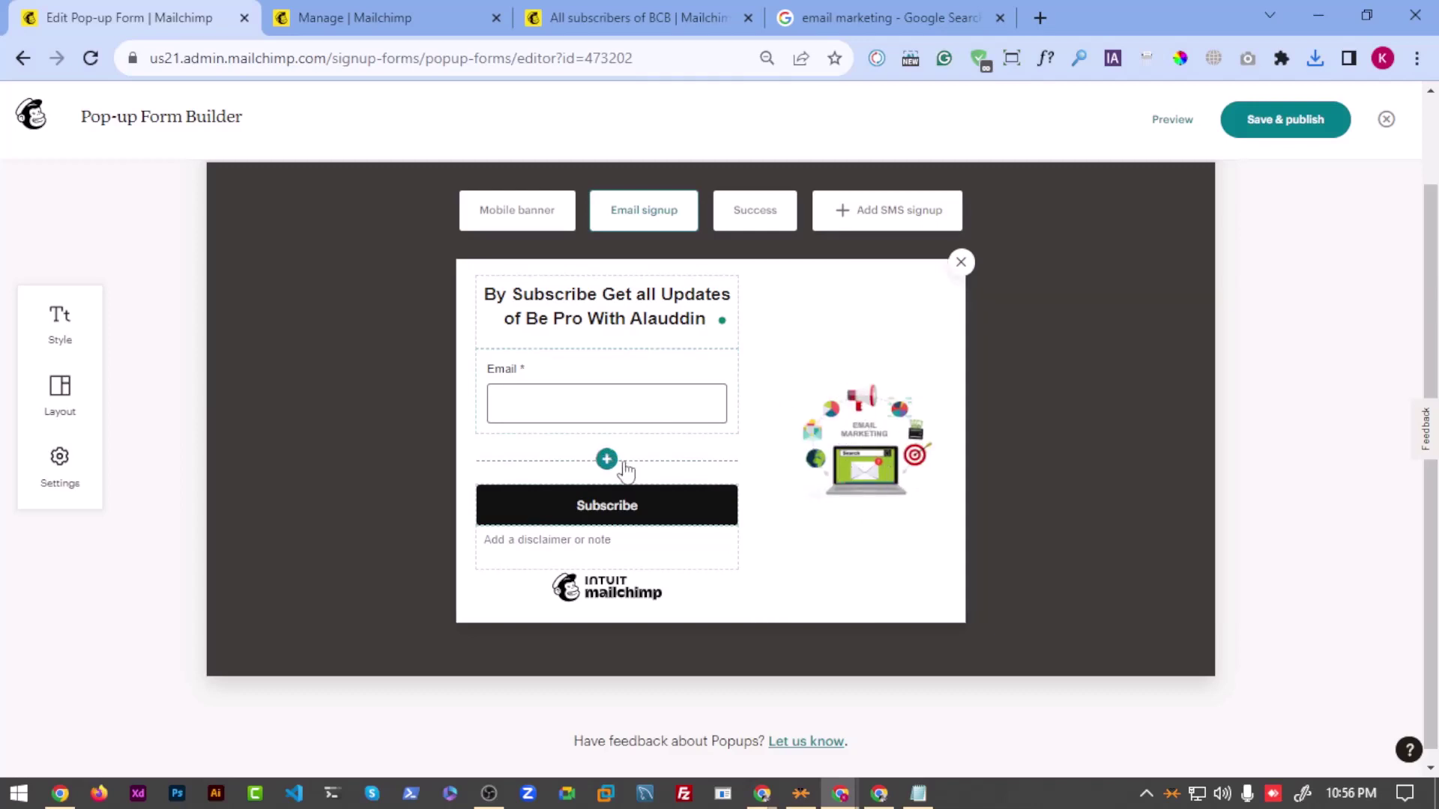
{"action": "scroll", "coordinate": [712, 420], "scroll_direction": "down", "scroll_amount": 1}
{"action": "mouse_move", "coordinate": [791, 375]}
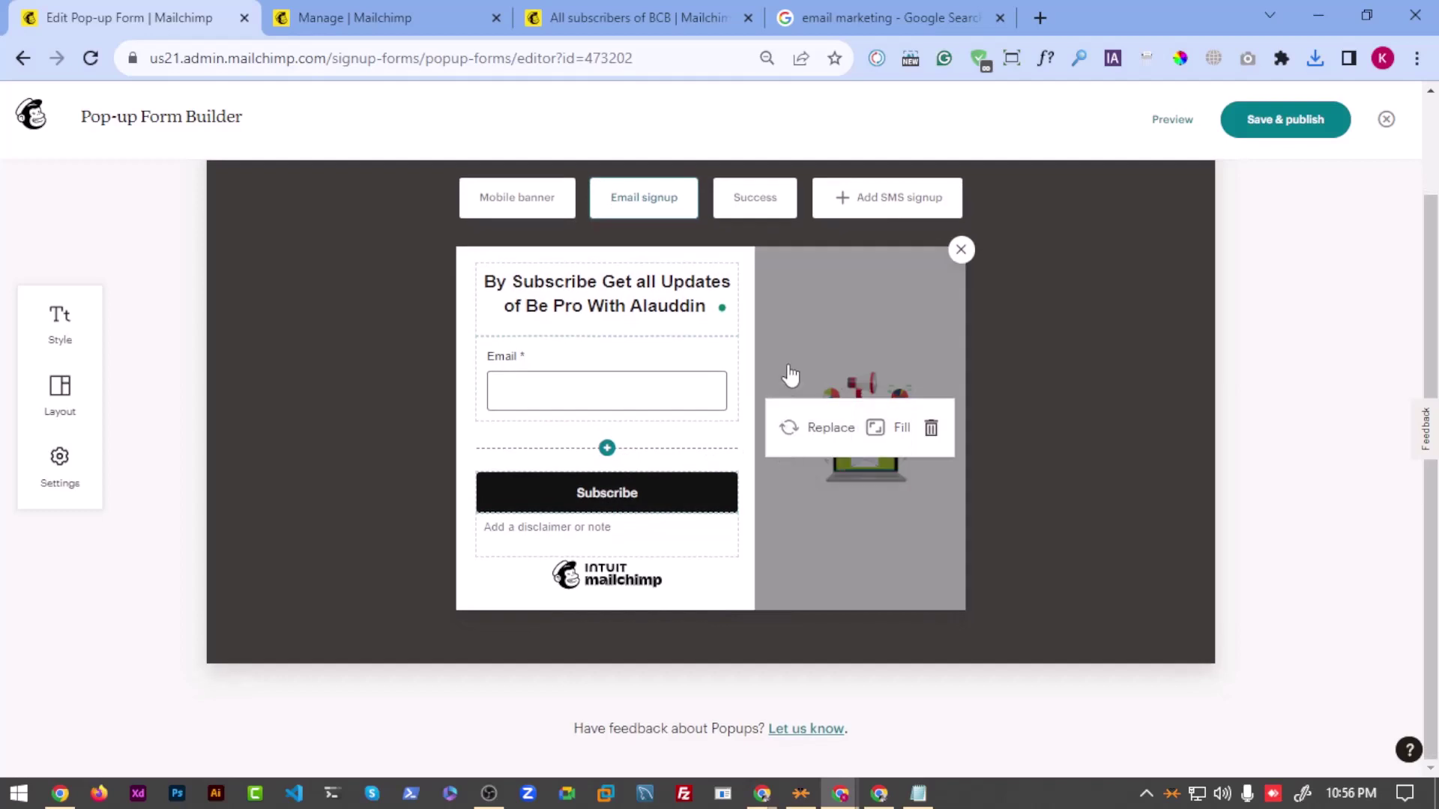
{"action": "left_click", "coordinate": [875, 428]}
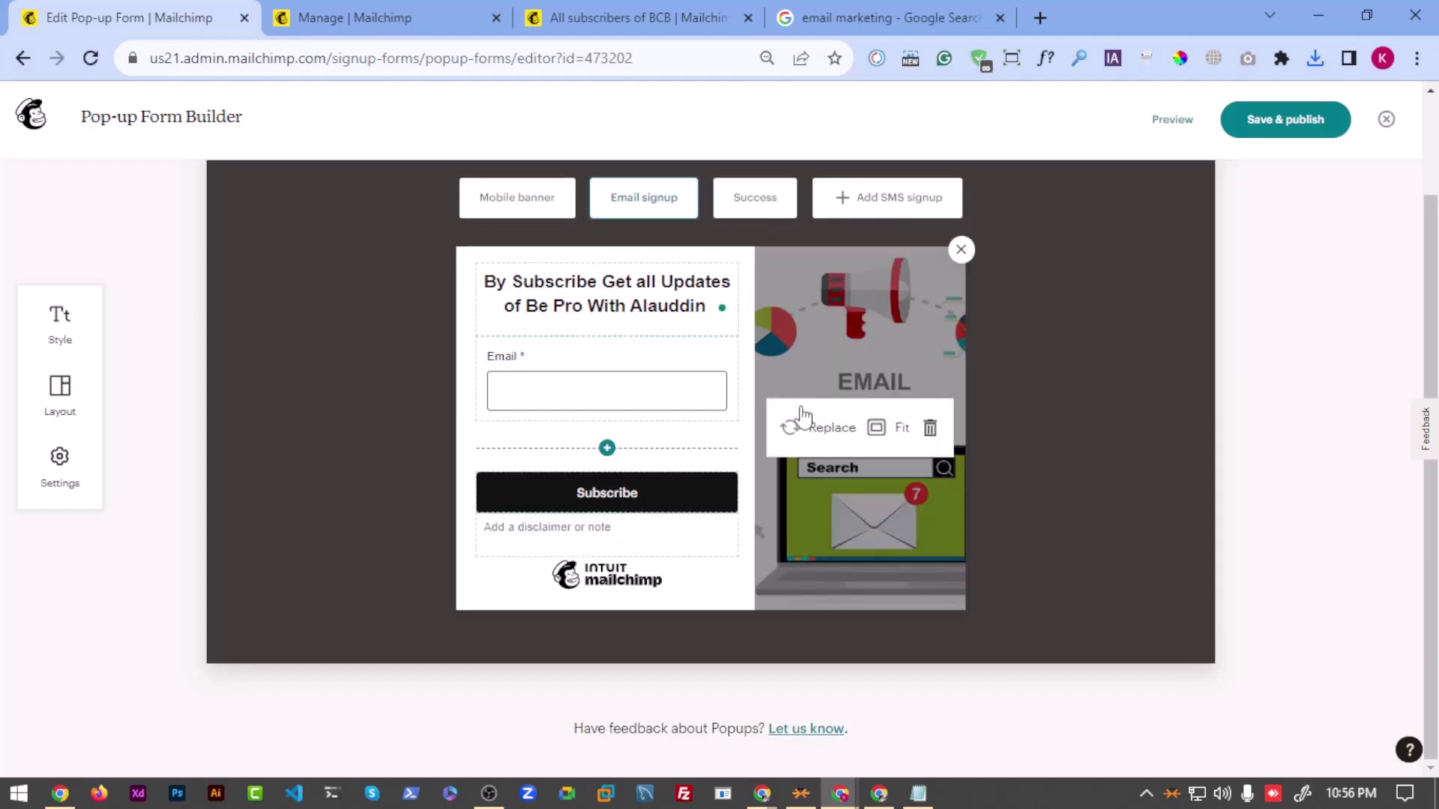
{"action": "left_click", "coordinate": [494, 363]}
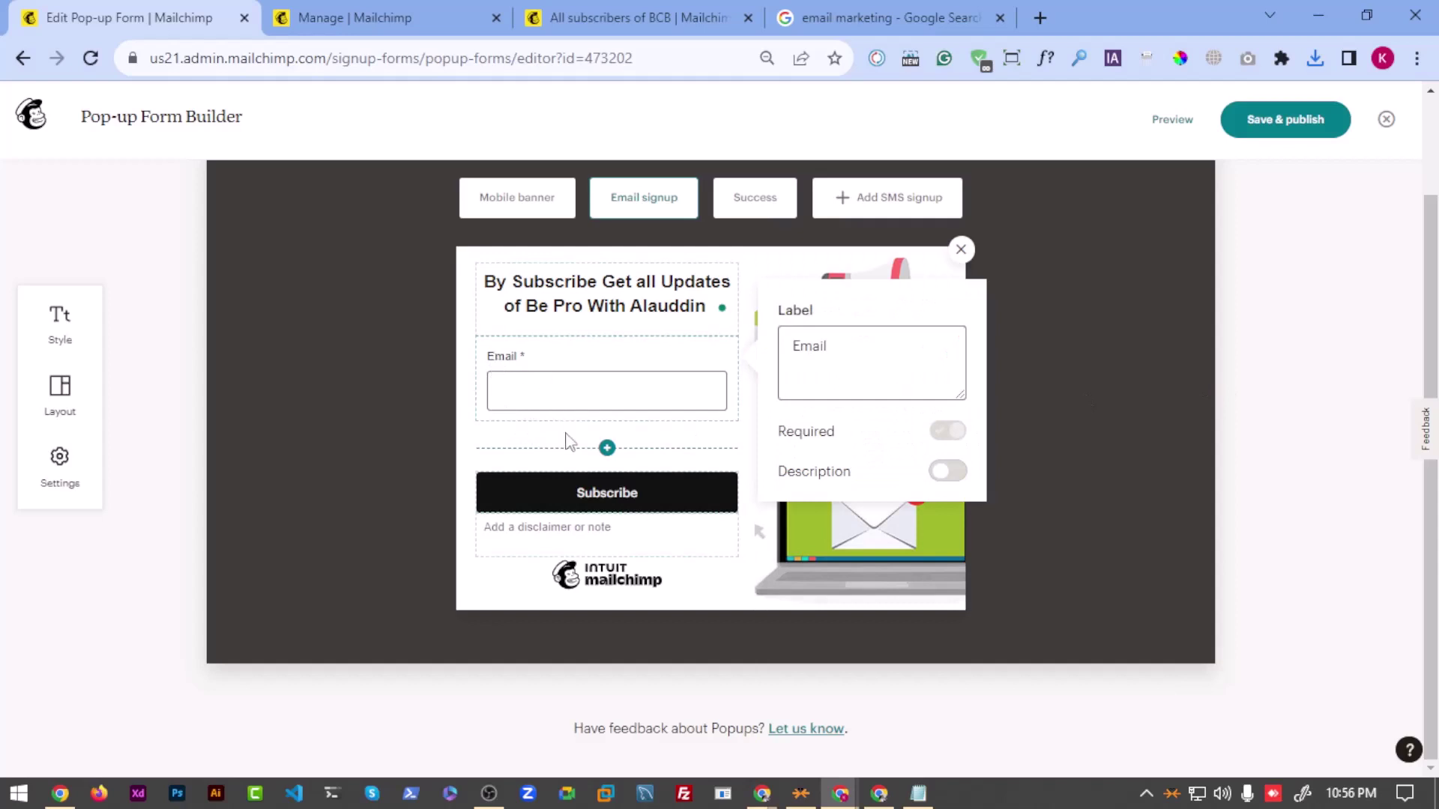
{"action": "left_click", "coordinate": [607, 447]}
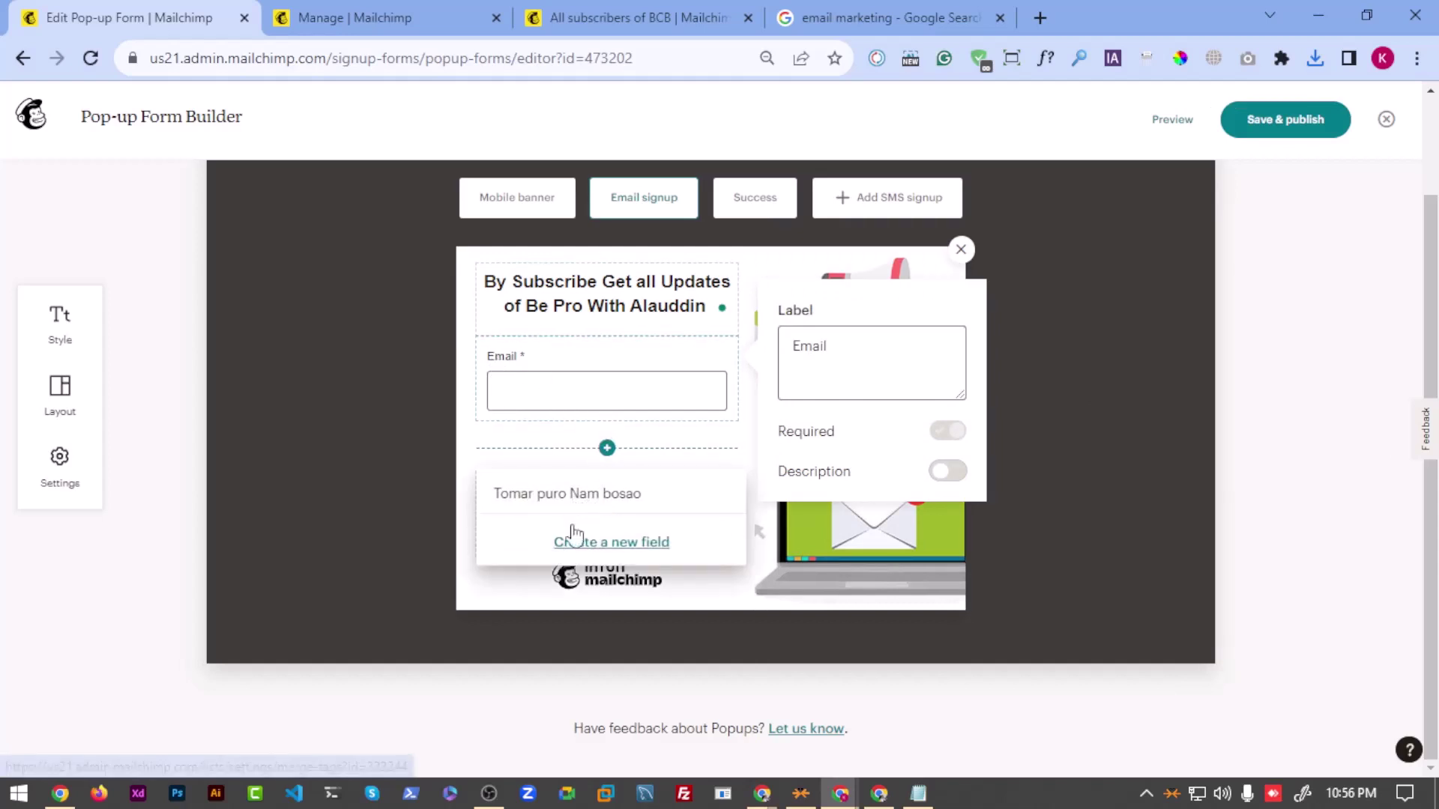
Step: Clear the disclaimer note's stray text and turn on bold, keeping the text colour unchanged
{"action": "left_click", "coordinate": [476, 424]}
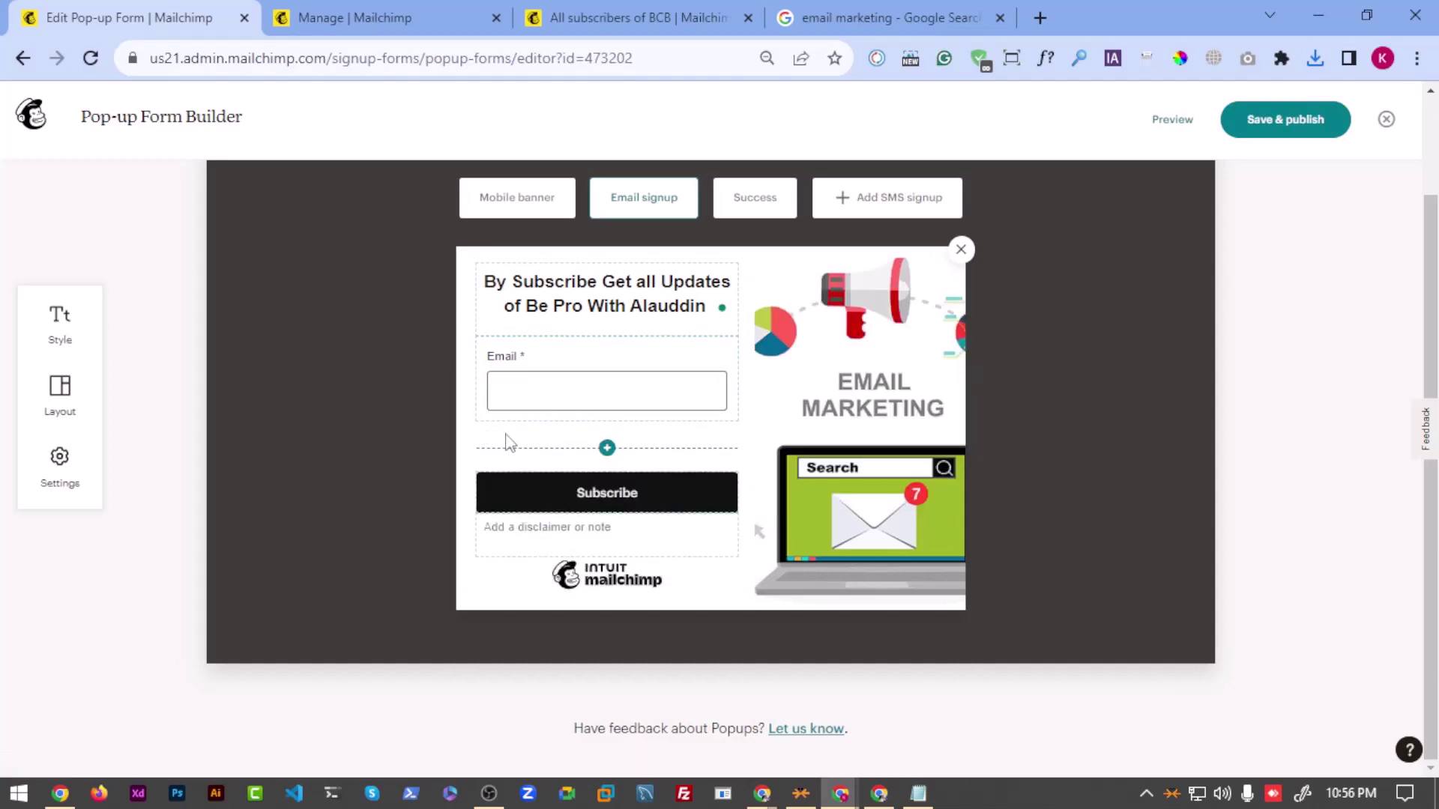
{"action": "left_click", "coordinate": [622, 551]}
{"action": "left_click", "coordinate": [464, 532]}
{"action": "left_click", "coordinate": [624, 548]}
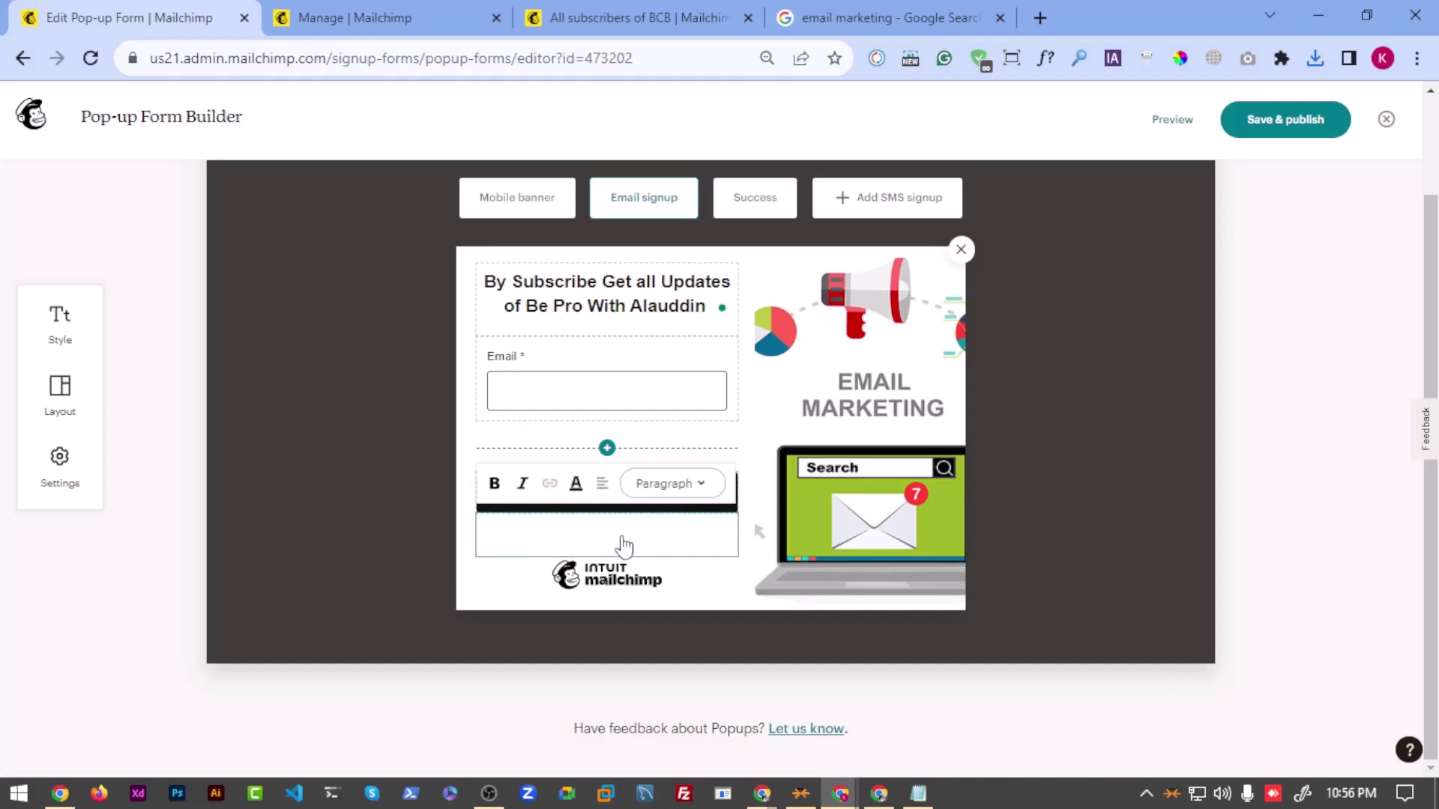
{"action": "key", "text": "ctrl+a"}
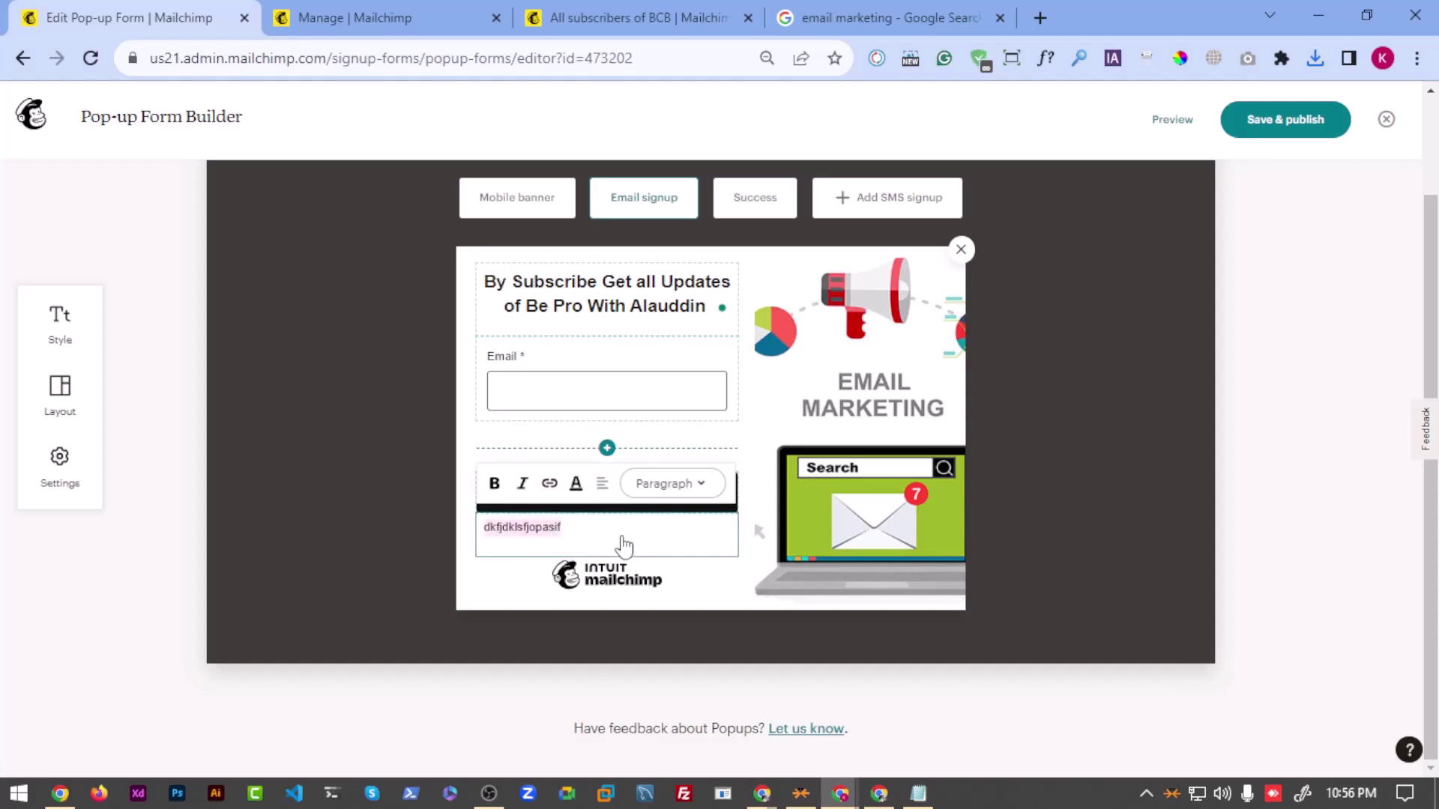
{"action": "key", "text": "BackSpace"}
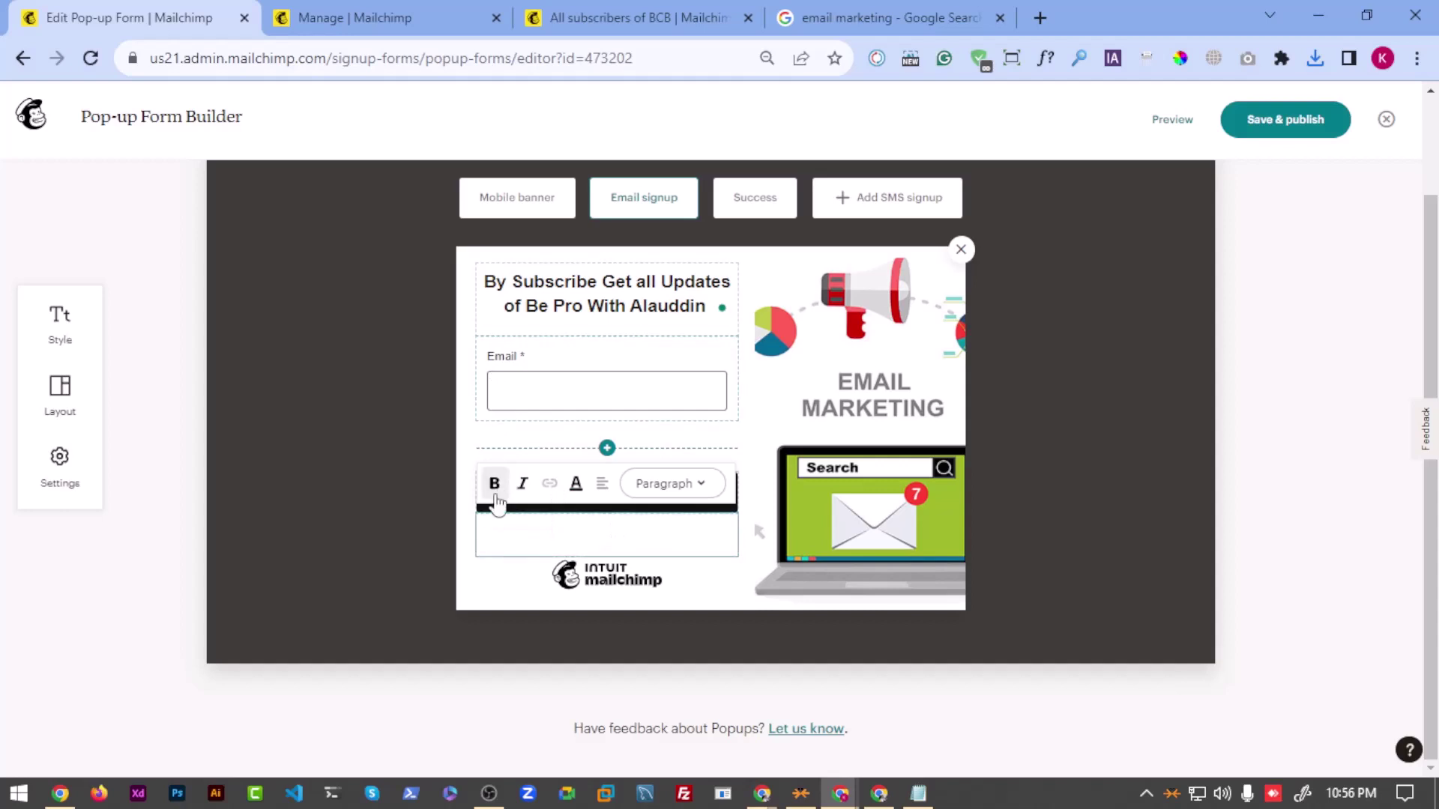
{"action": "left_click", "coordinate": [496, 486]}
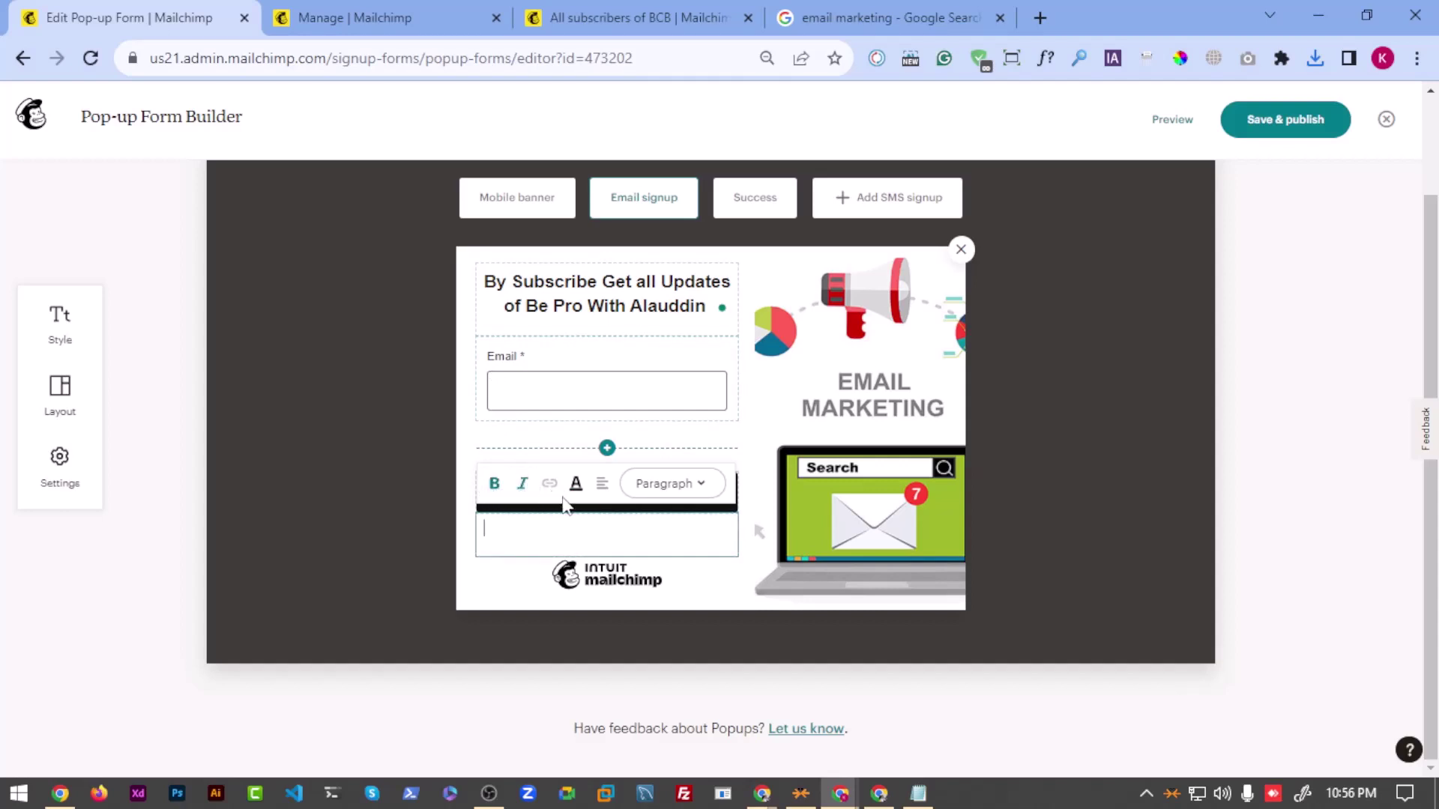
{"action": "left_click", "coordinate": [576, 484]}
{"action": "left_click", "coordinate": [721, 552]}
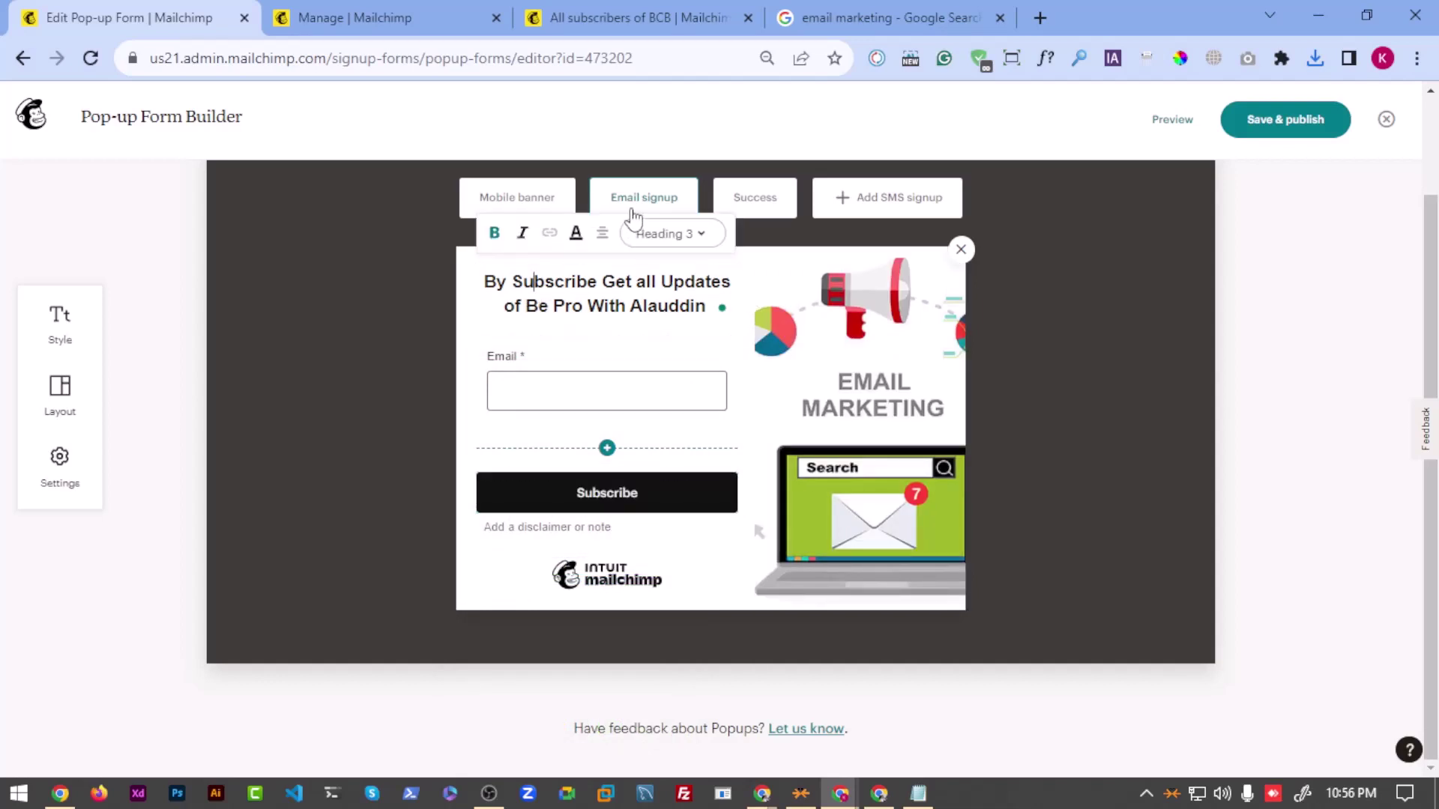
Step: On the Success screen, change the heading 'Thanks for subscribing!' to 'Thanks You!'
{"action": "left_click", "coordinate": [754, 198]}
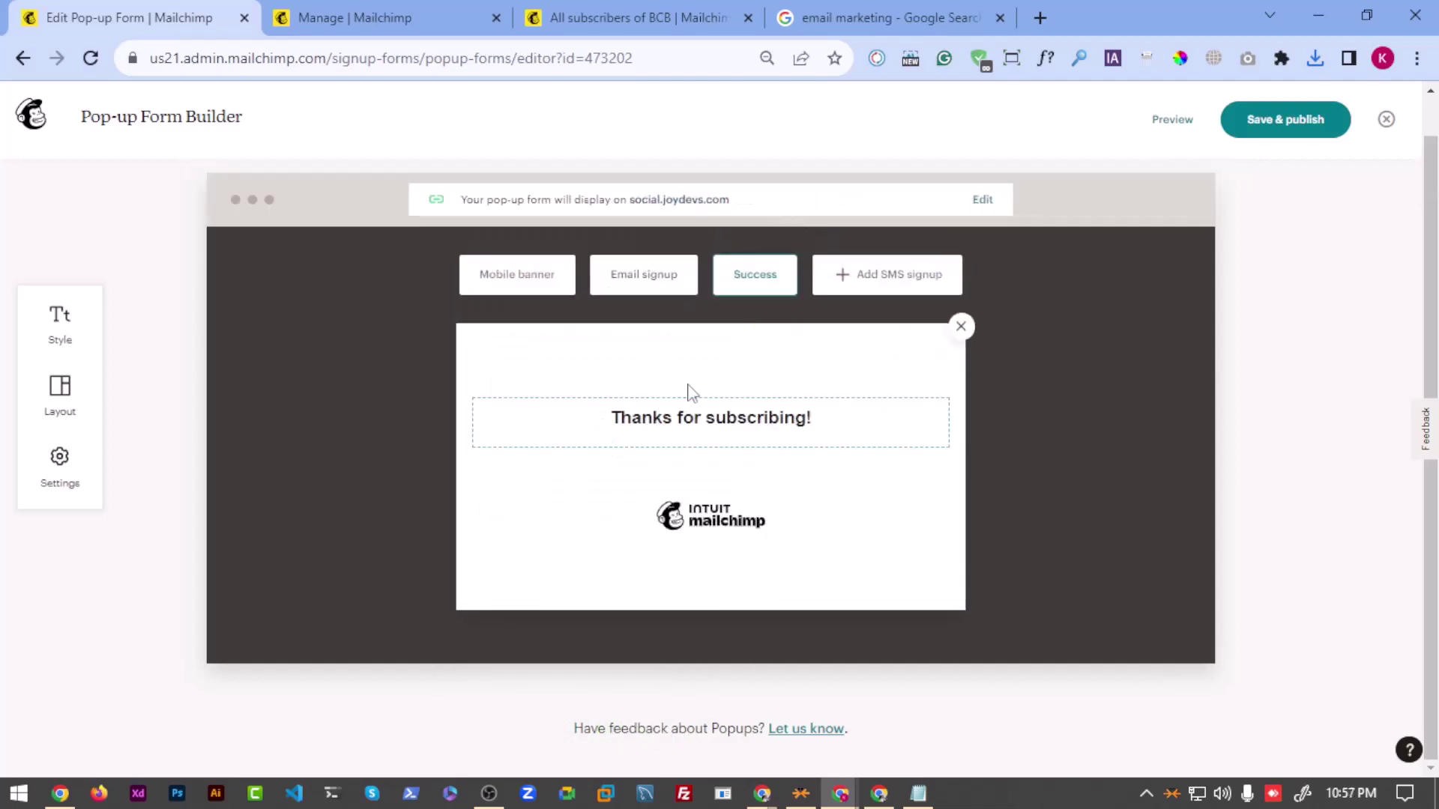
{"action": "left_click", "coordinate": [675, 428]}
{"action": "triple_click", "coordinate": [721, 428]}
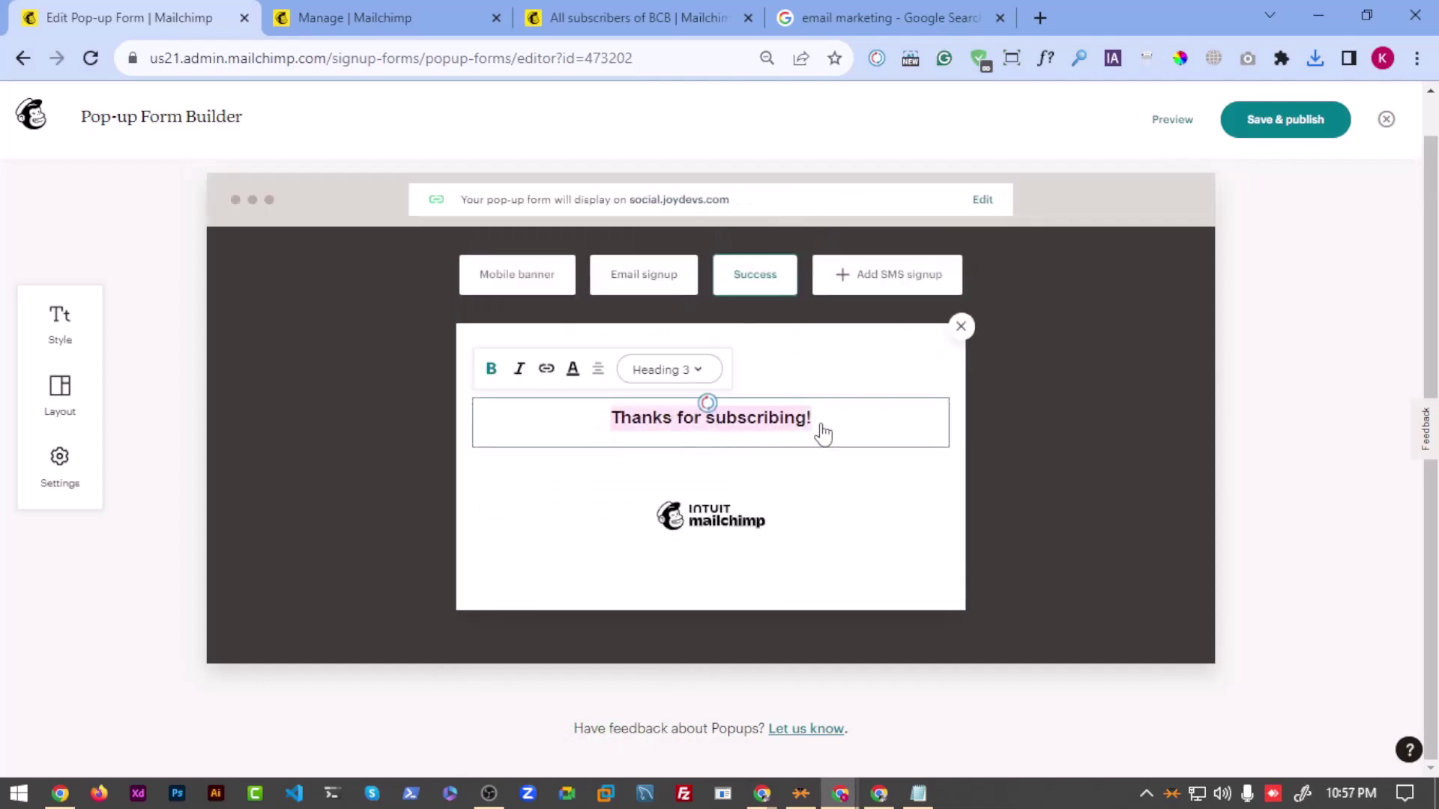
{"action": "left_click", "coordinate": [778, 417]}
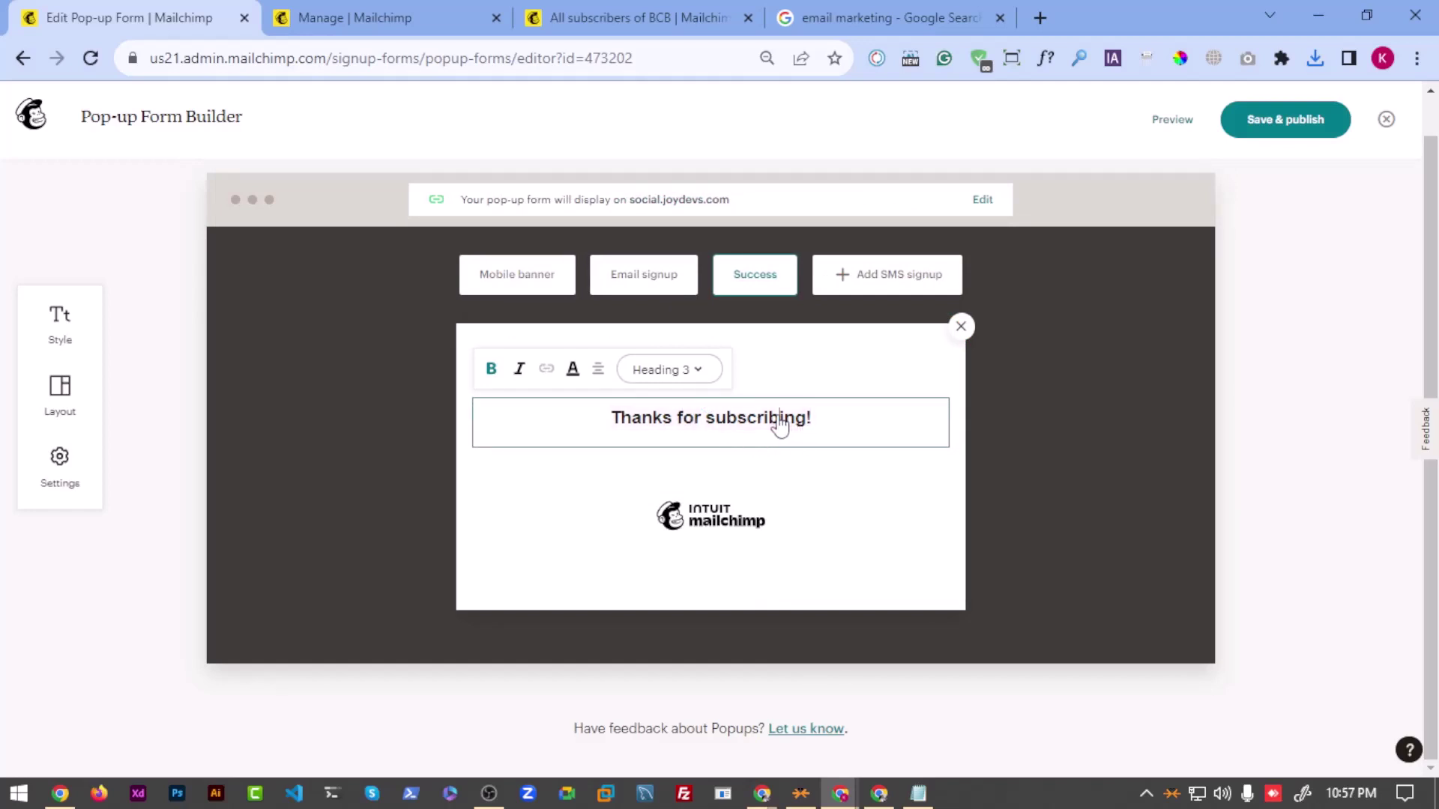
{"action": "double_click", "coordinate": [761, 426]}
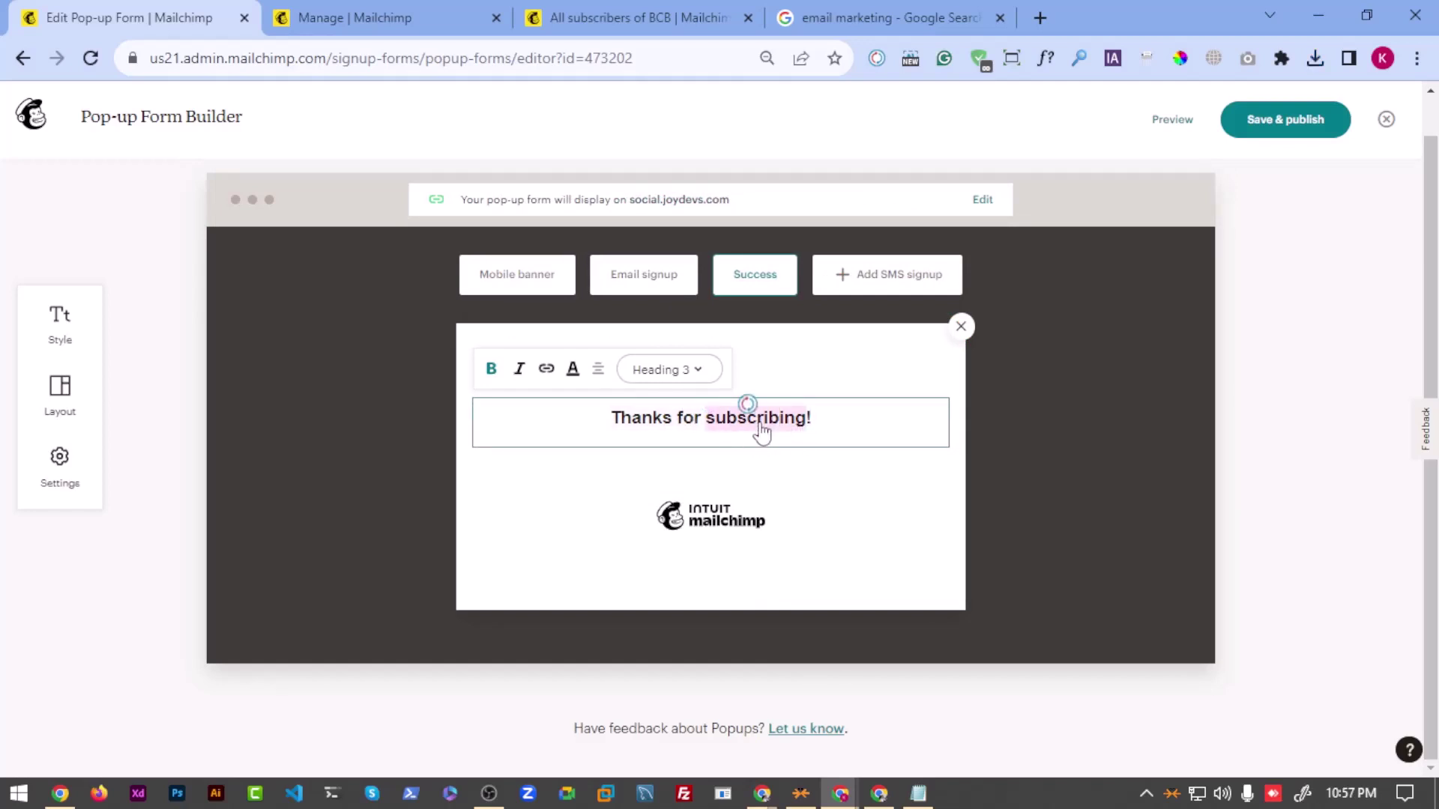
{"action": "key", "text": "BackSpace"}
{"action": "key", "text": "BackSpace"}
{"action": "key", "text": "BackSpace"}
{"action": "key", "text": "BackSpace"}
{"action": "key", "text": "BackSpace"}
{"action": "type", "text": "You!"}
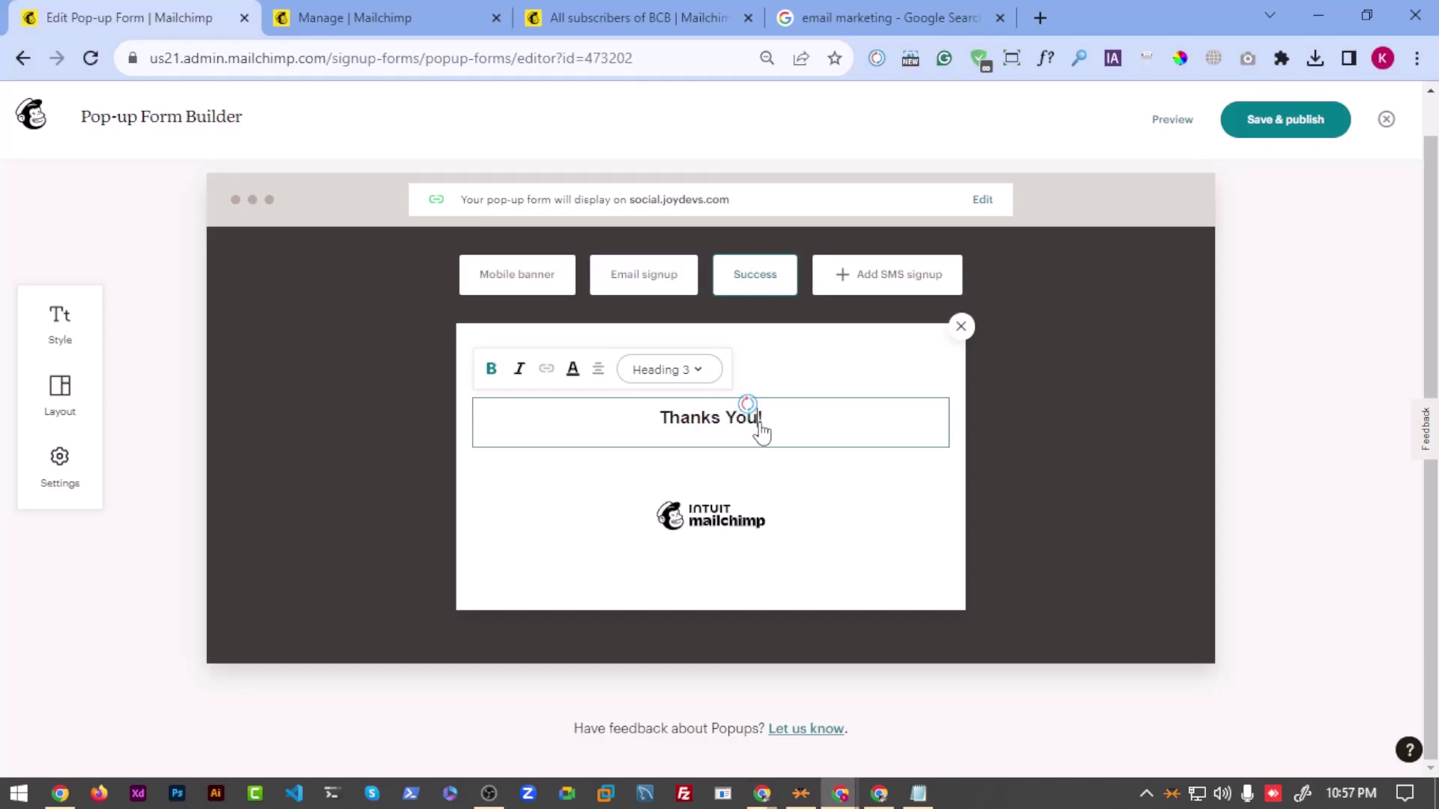
Step: Style the heading as Heading 1 and accept Grammarly's fix to read 'Thank You!'
{"action": "left_click", "coordinate": [714, 368]}
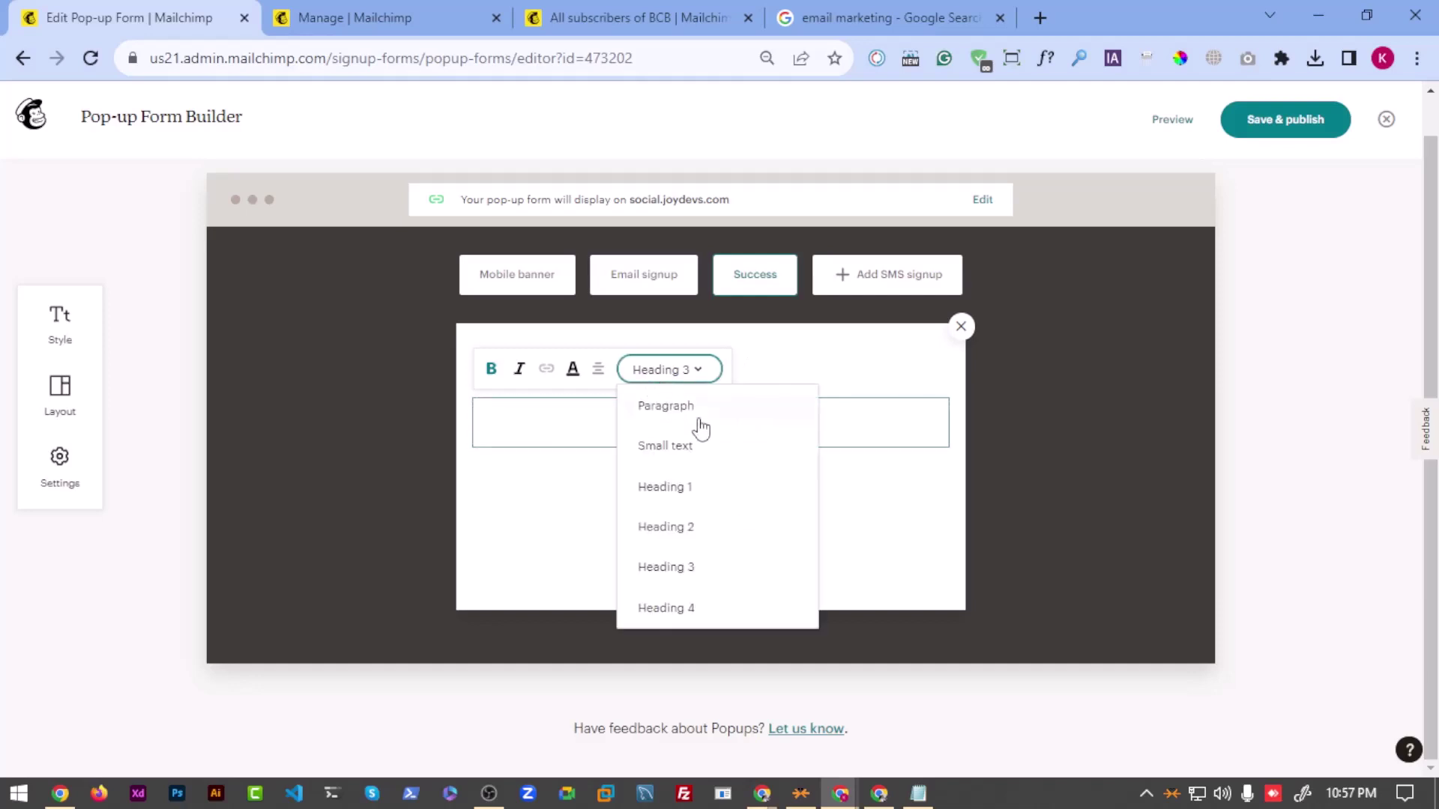
{"action": "left_click", "coordinate": [718, 533]}
{"action": "left_click", "coordinate": [678, 367]}
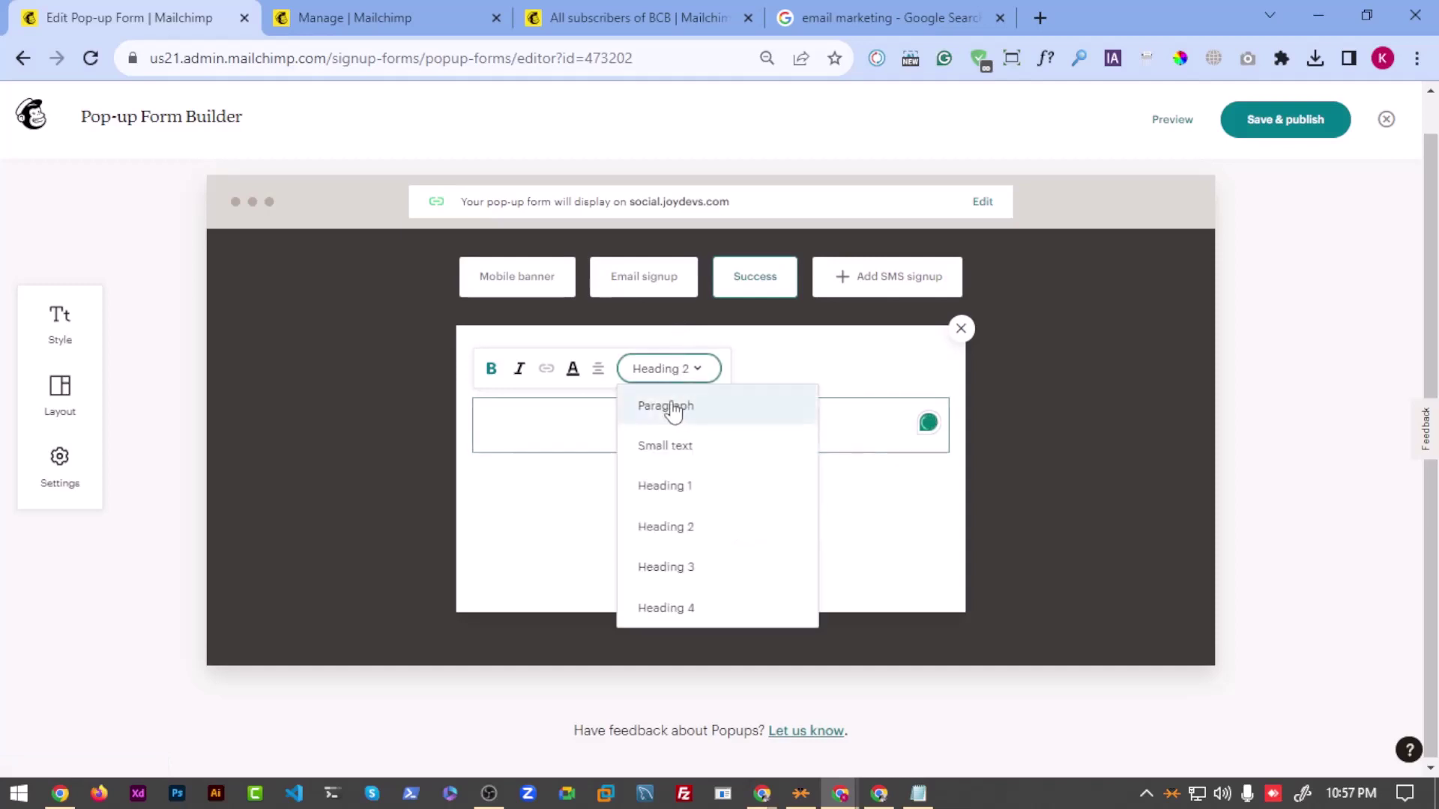
{"action": "left_click", "coordinate": [672, 493]}
{"action": "mouse_move", "coordinate": [698, 435]}
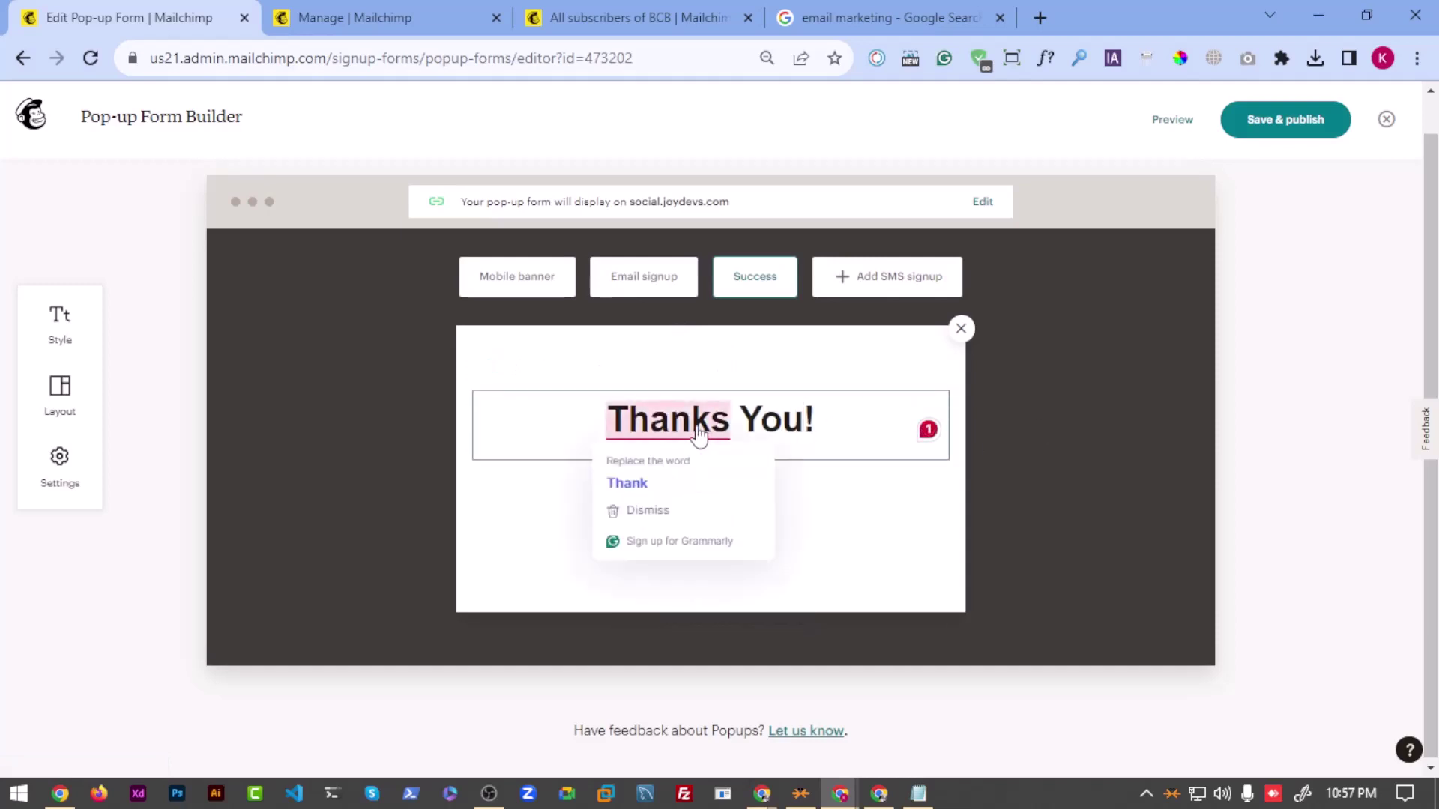
{"action": "left_click", "coordinate": [705, 484]}
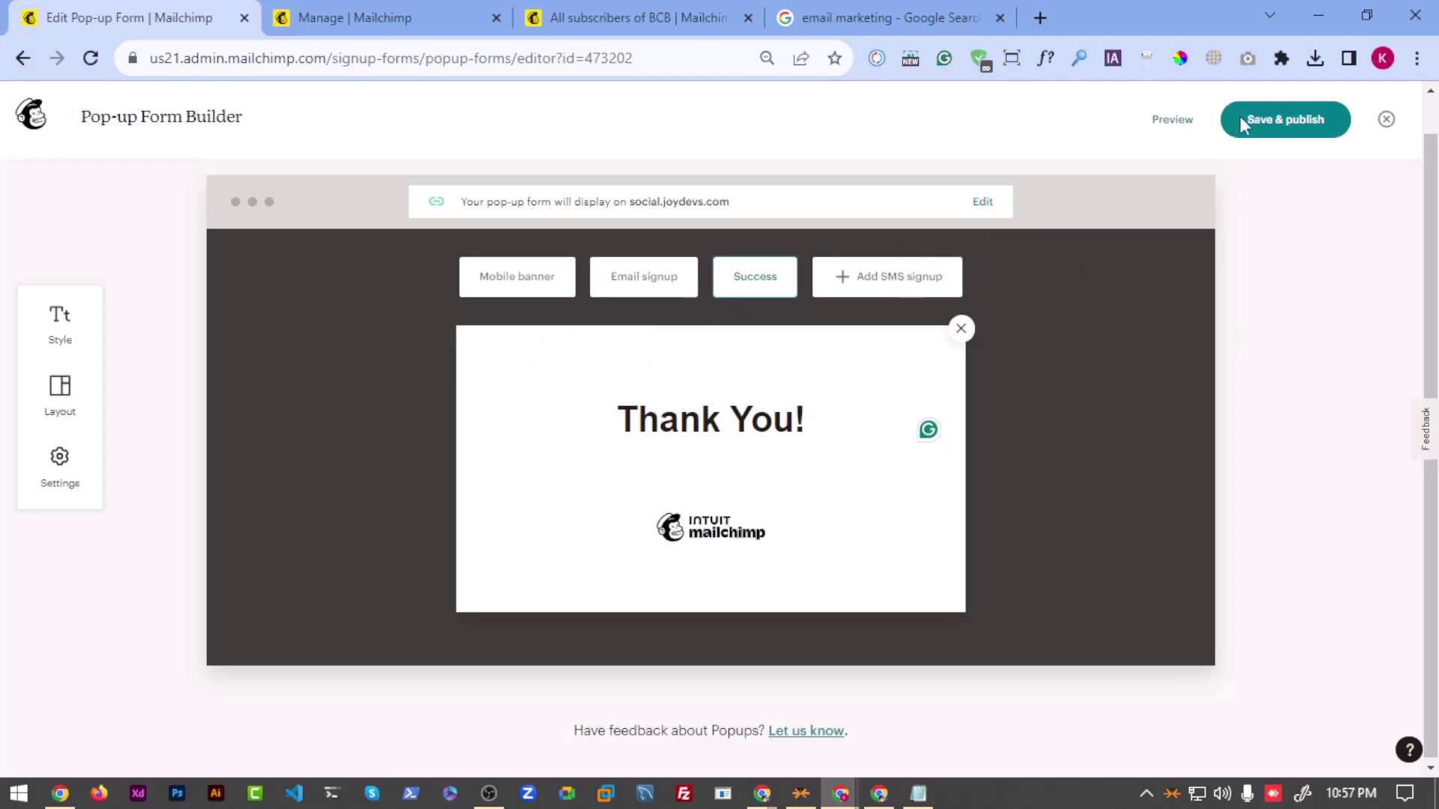
Step: Save and publish the pop-up form changes to social.joydevs.com
{"action": "left_click", "coordinate": [1274, 129]}
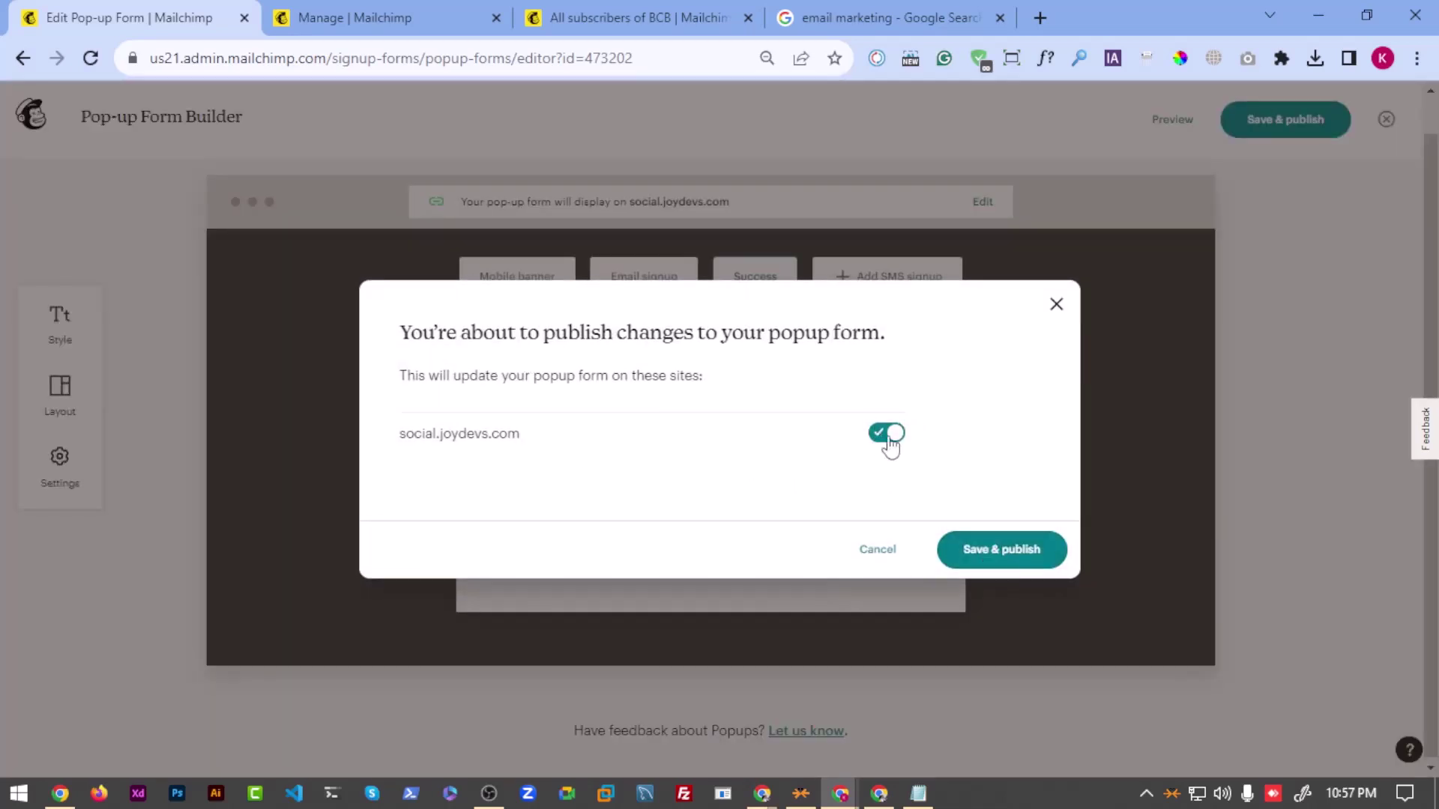
{"action": "left_click_drag", "start_coordinate": [384, 435], "coordinate": [838, 445]}
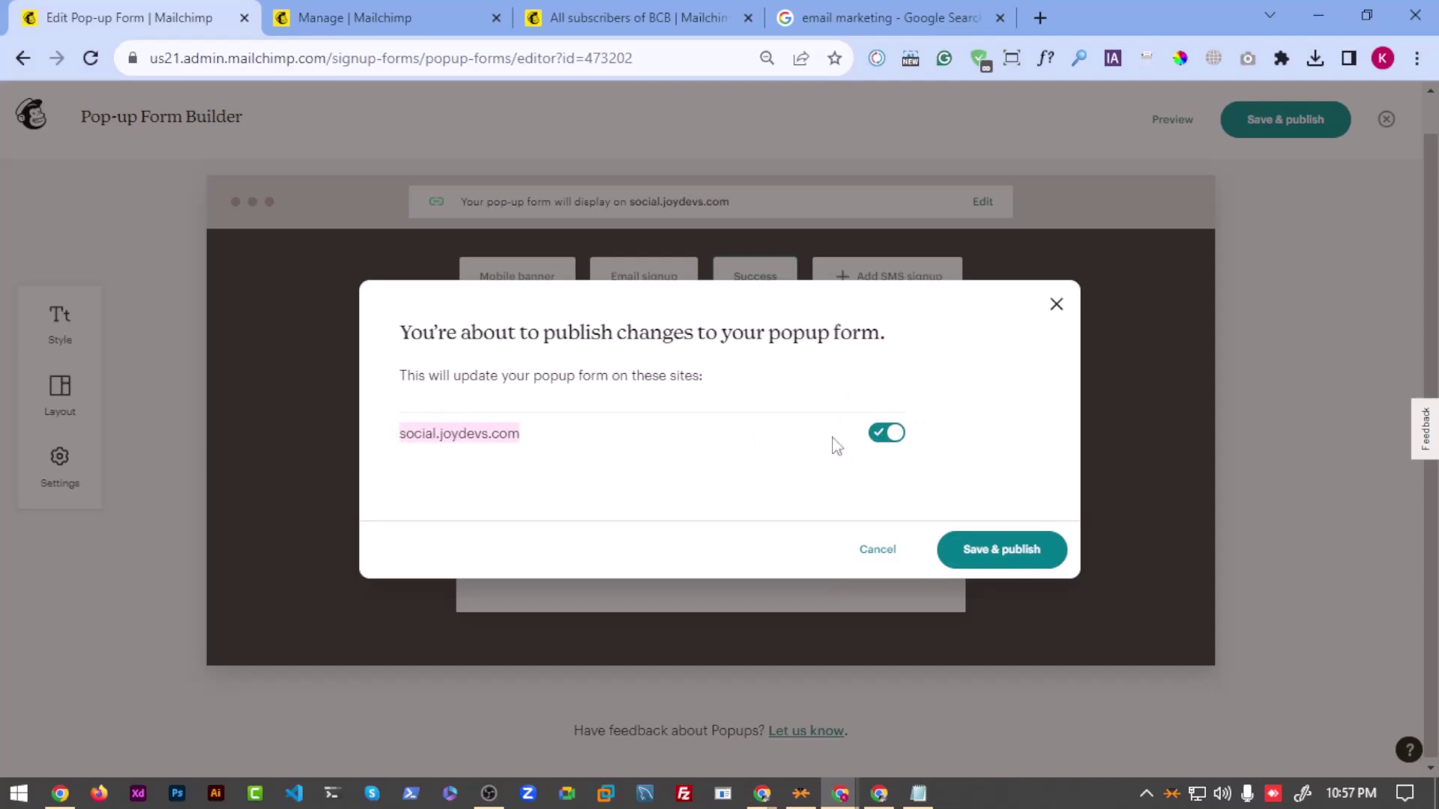
{"action": "left_click", "coordinate": [1032, 550]}
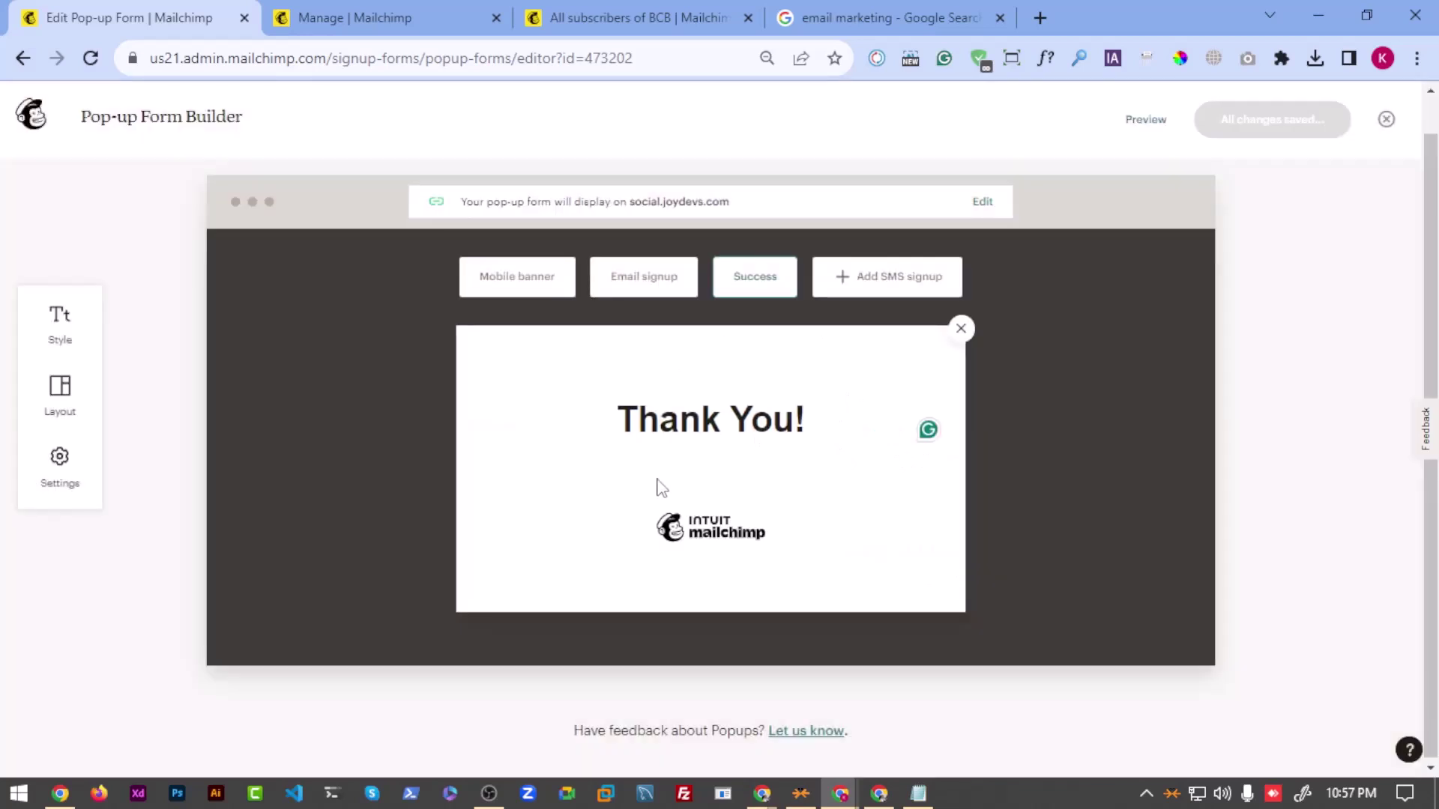
Step: Exit the pop-up form builder and bring the Google Meet window forward
{"action": "scroll", "coordinate": [649, 299], "scroll_direction": "up", "scroll_amount": 1}
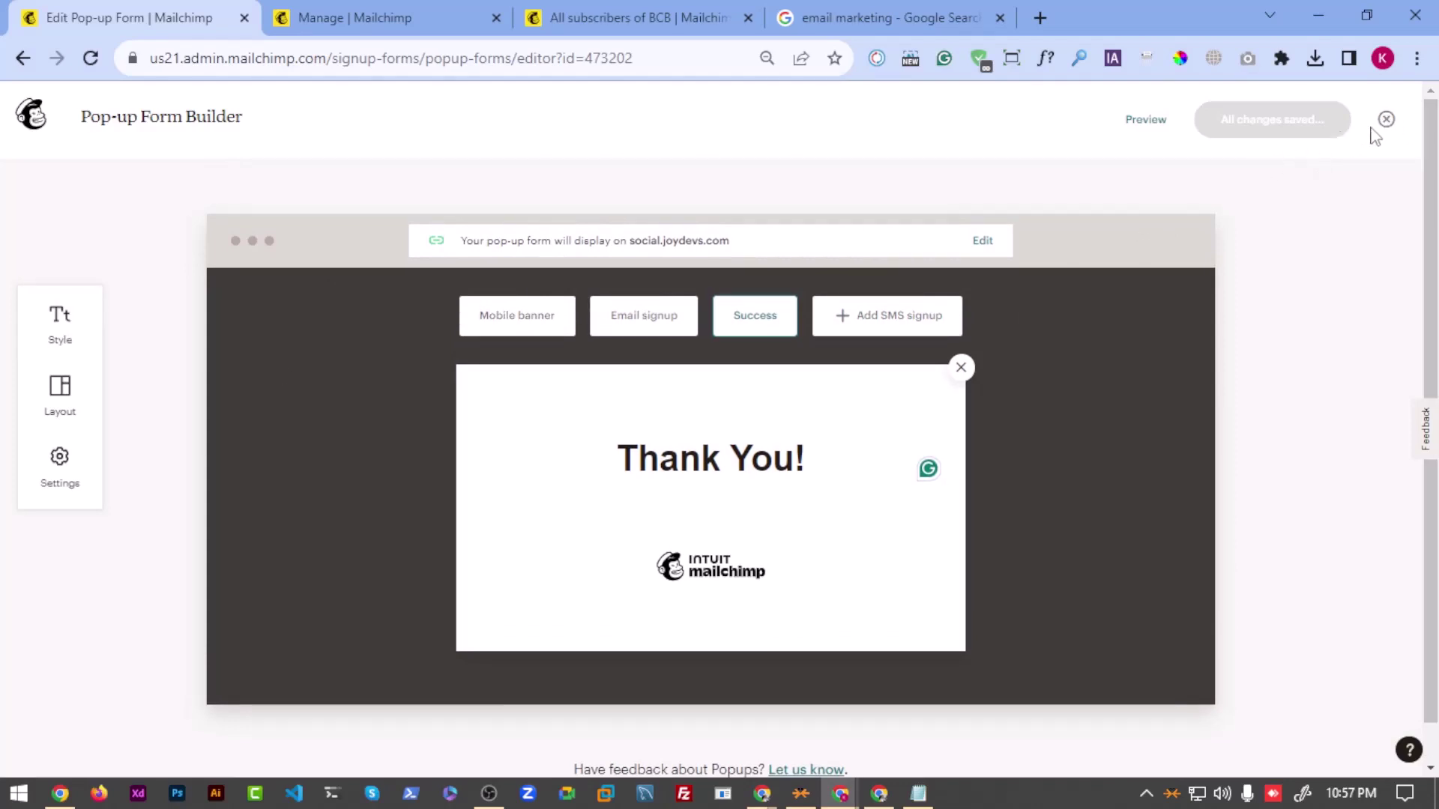
{"action": "left_click", "coordinate": [1386, 122]}
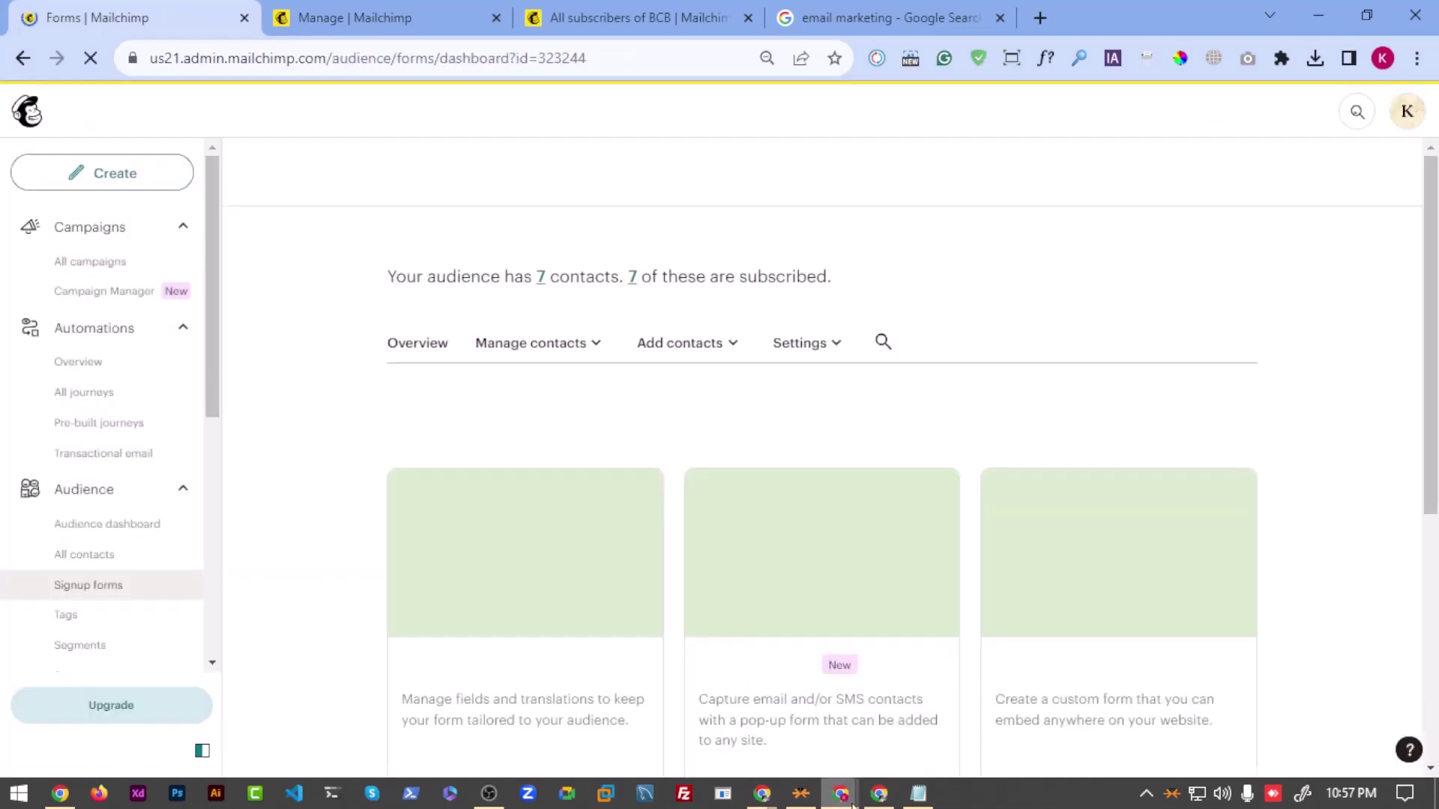
{"action": "key", "text": "alt+Tab"}
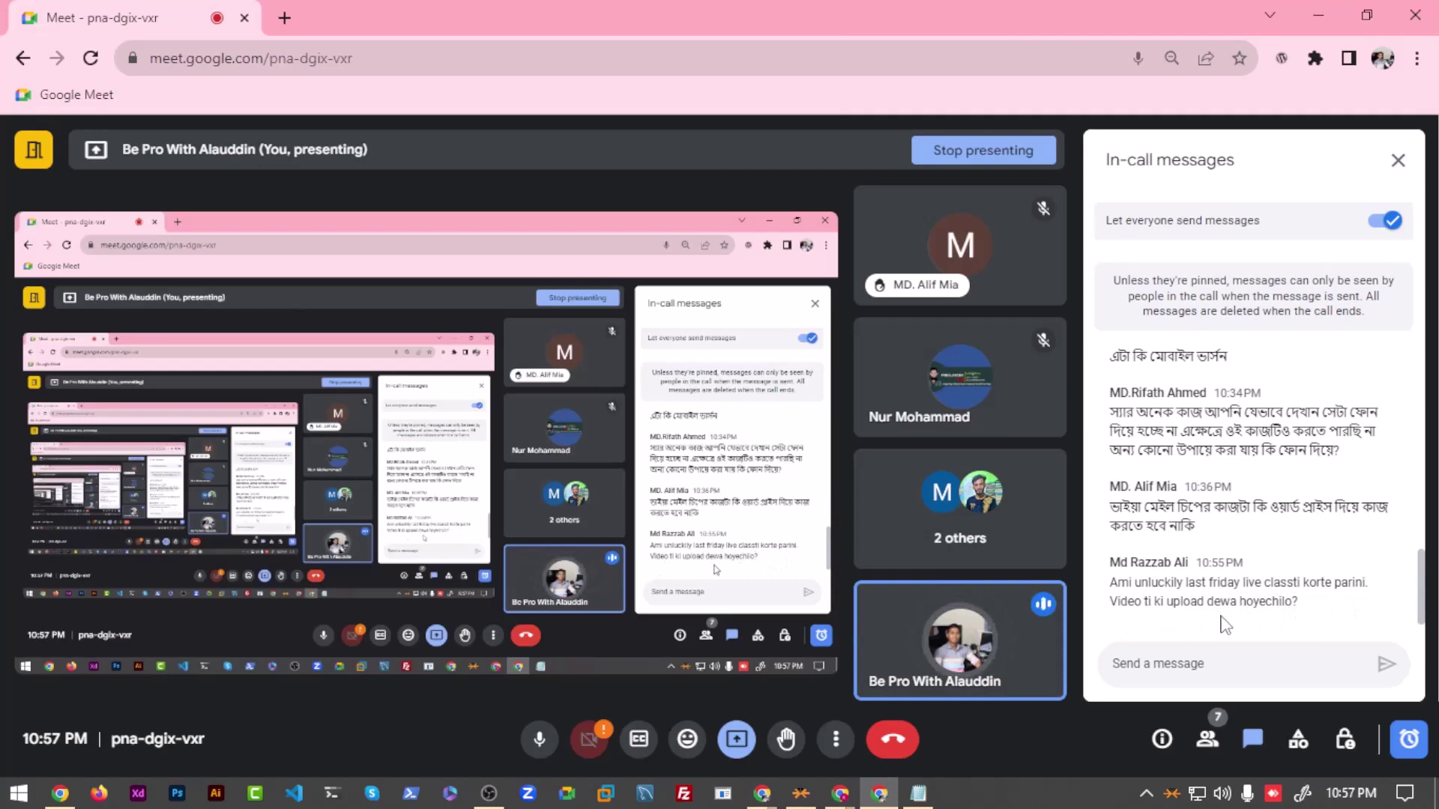
Step: In a new browser tab, load the YouTube channel's home page
{"action": "left_click", "coordinate": [284, 18]}
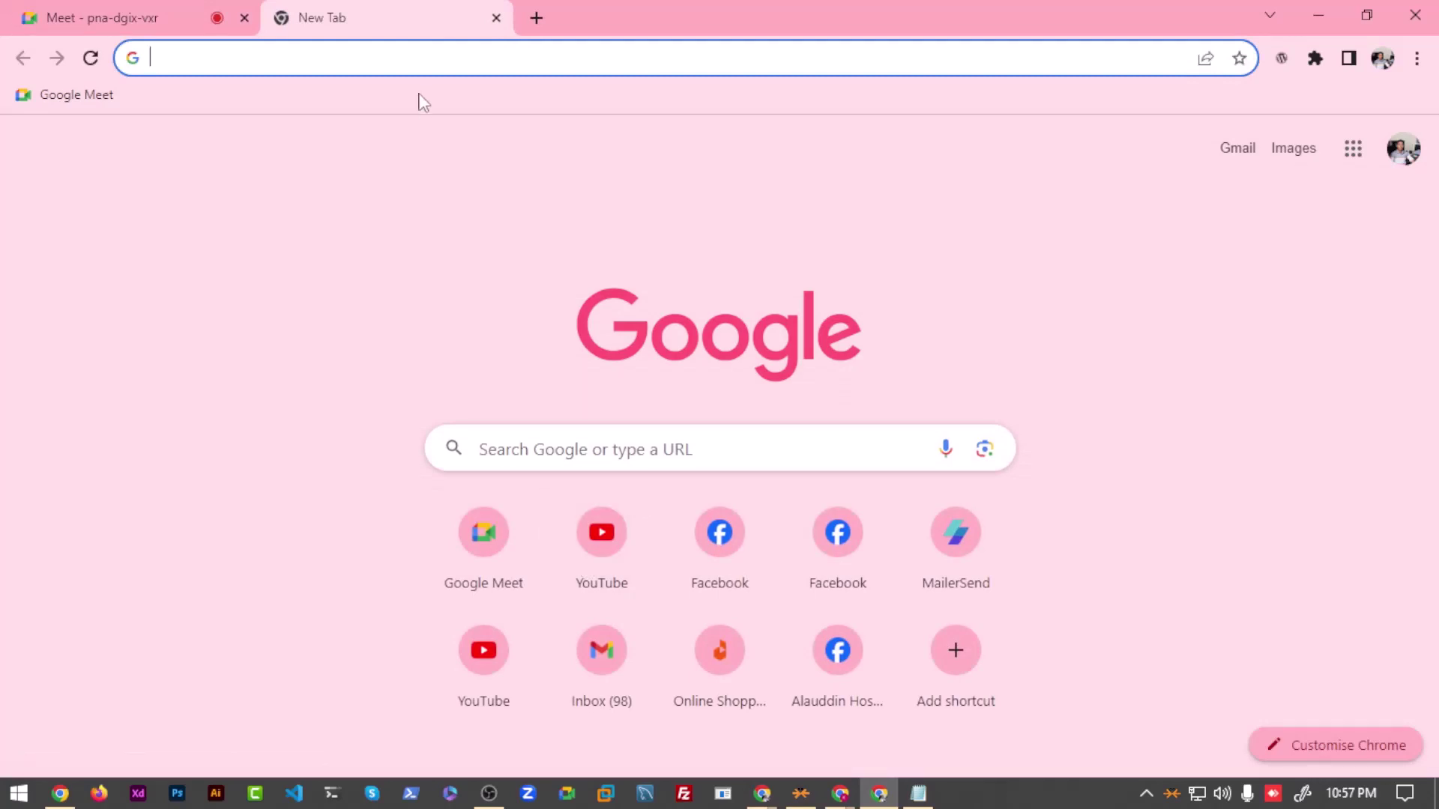
{"action": "type", "text": "be"}
{"action": "key", "text": "Down"}
{"action": "key", "text": "Return"}
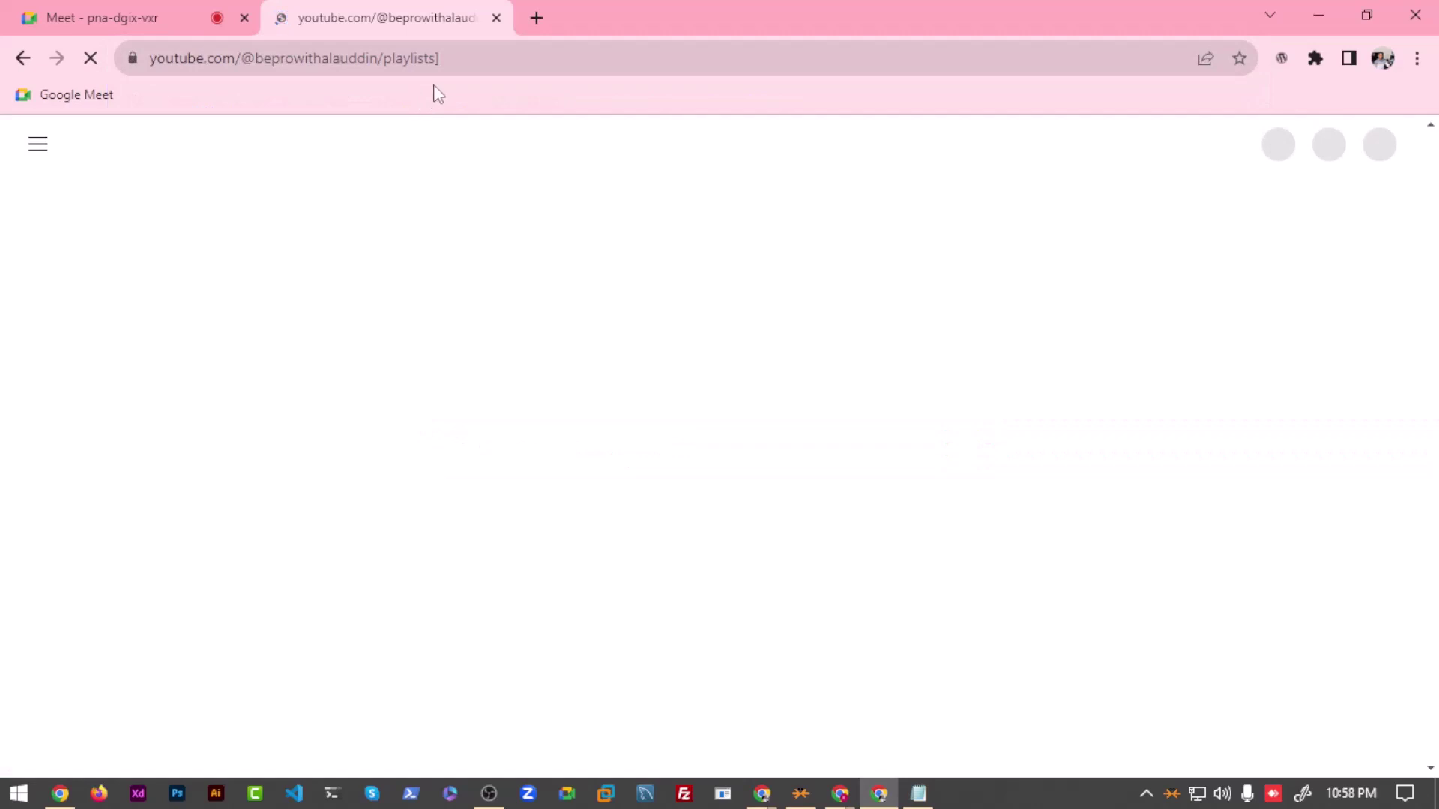
{"action": "left_click", "coordinate": [497, 49]}
{"action": "key", "text": "End"}
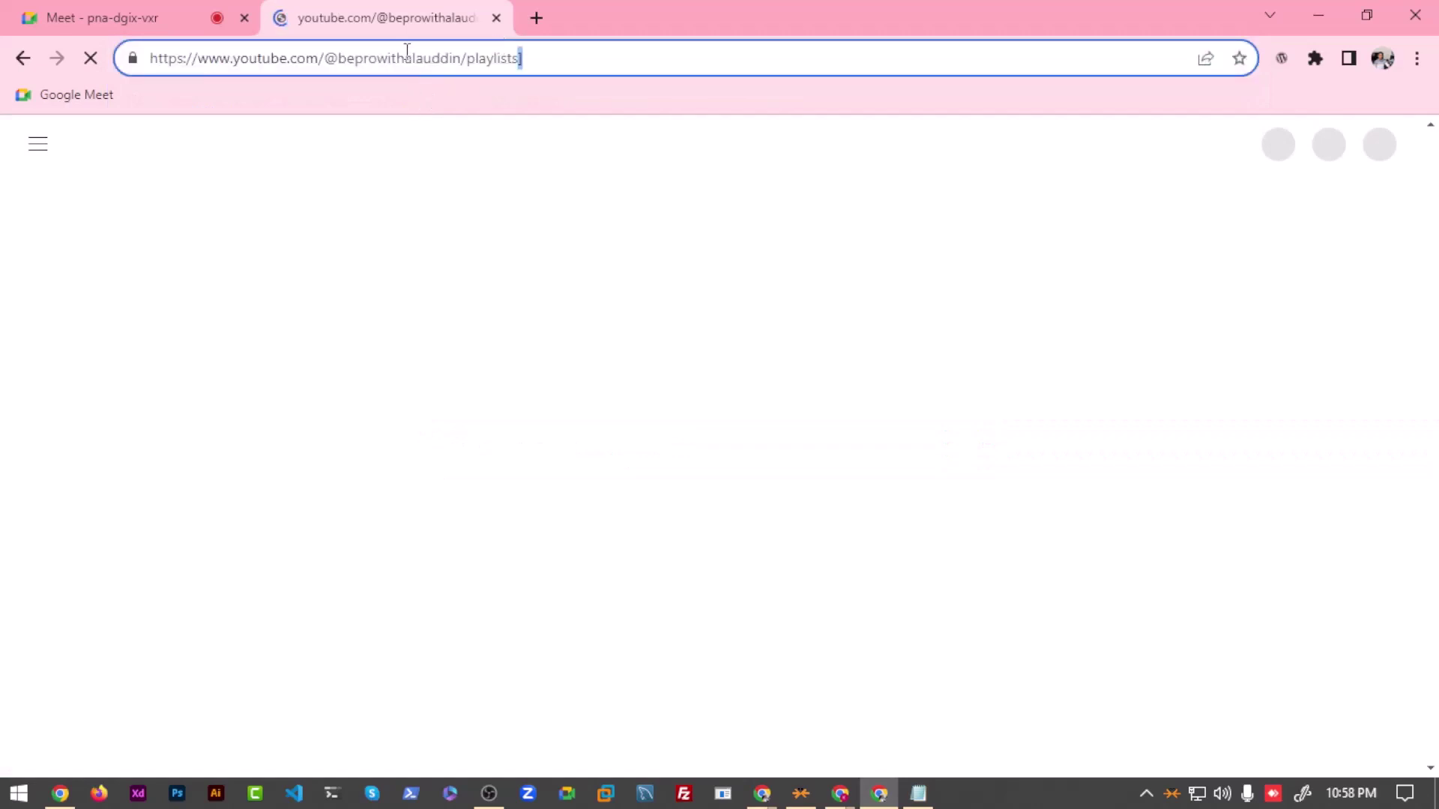
{"action": "double_click", "coordinate": [473, 65]}
{"action": "key", "text": "BackSpace"}
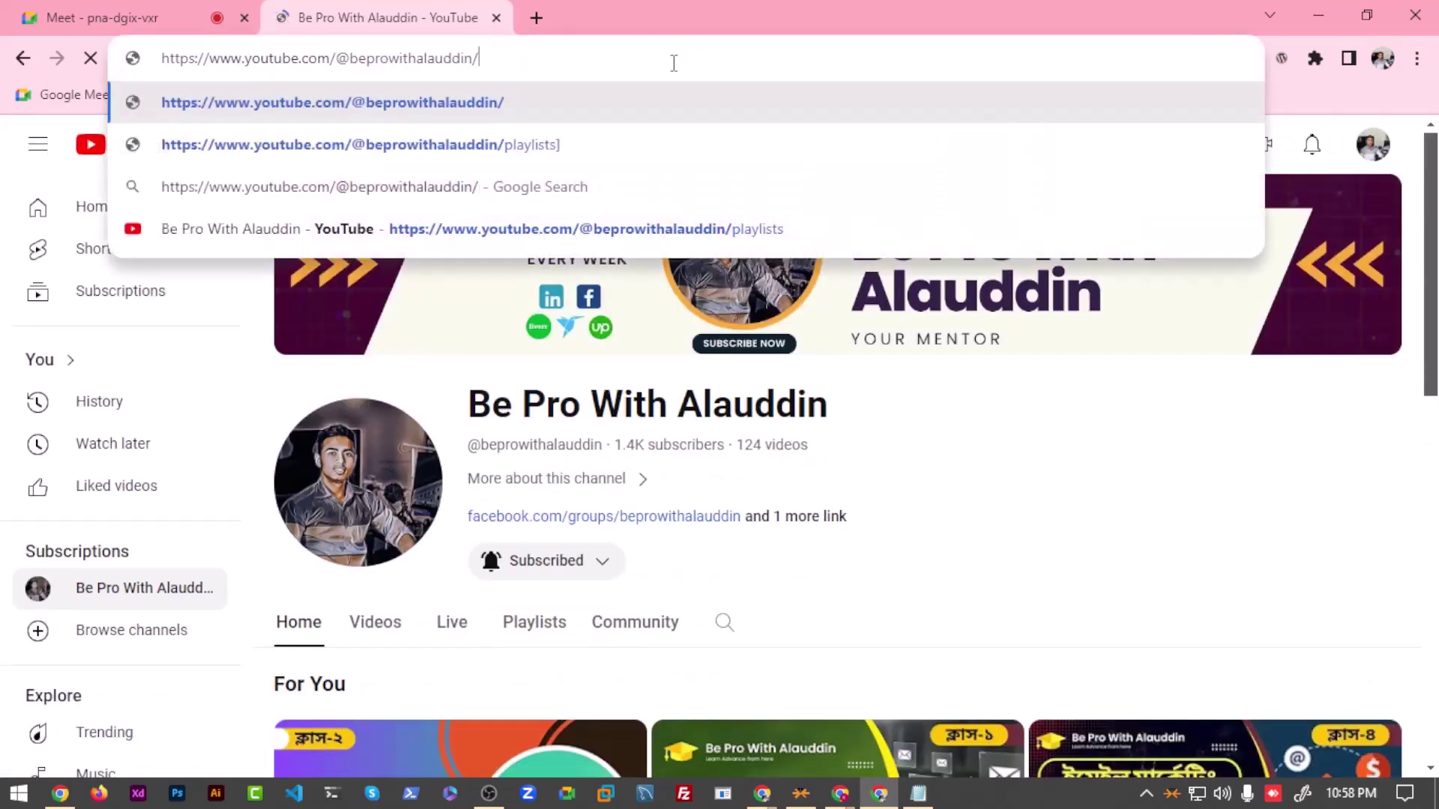
{"action": "key", "text": "Return"}
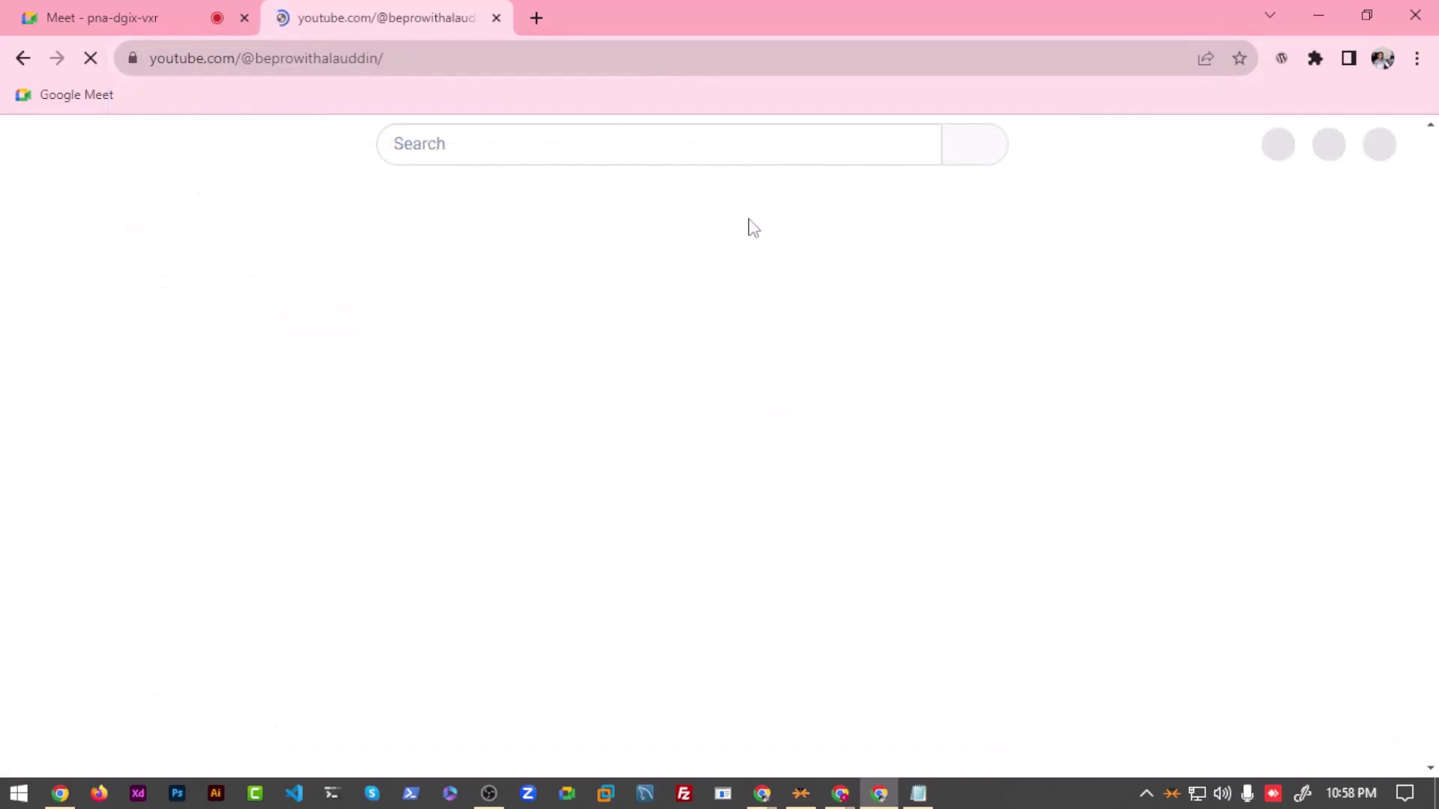
Step: Open the channel's Email Marketing full course playlist and pause the playing video
{"action": "scroll", "coordinate": [504, 478], "scroll_direction": "down", "scroll_amount": 3}
{"action": "left_click", "coordinate": [529, 414]}
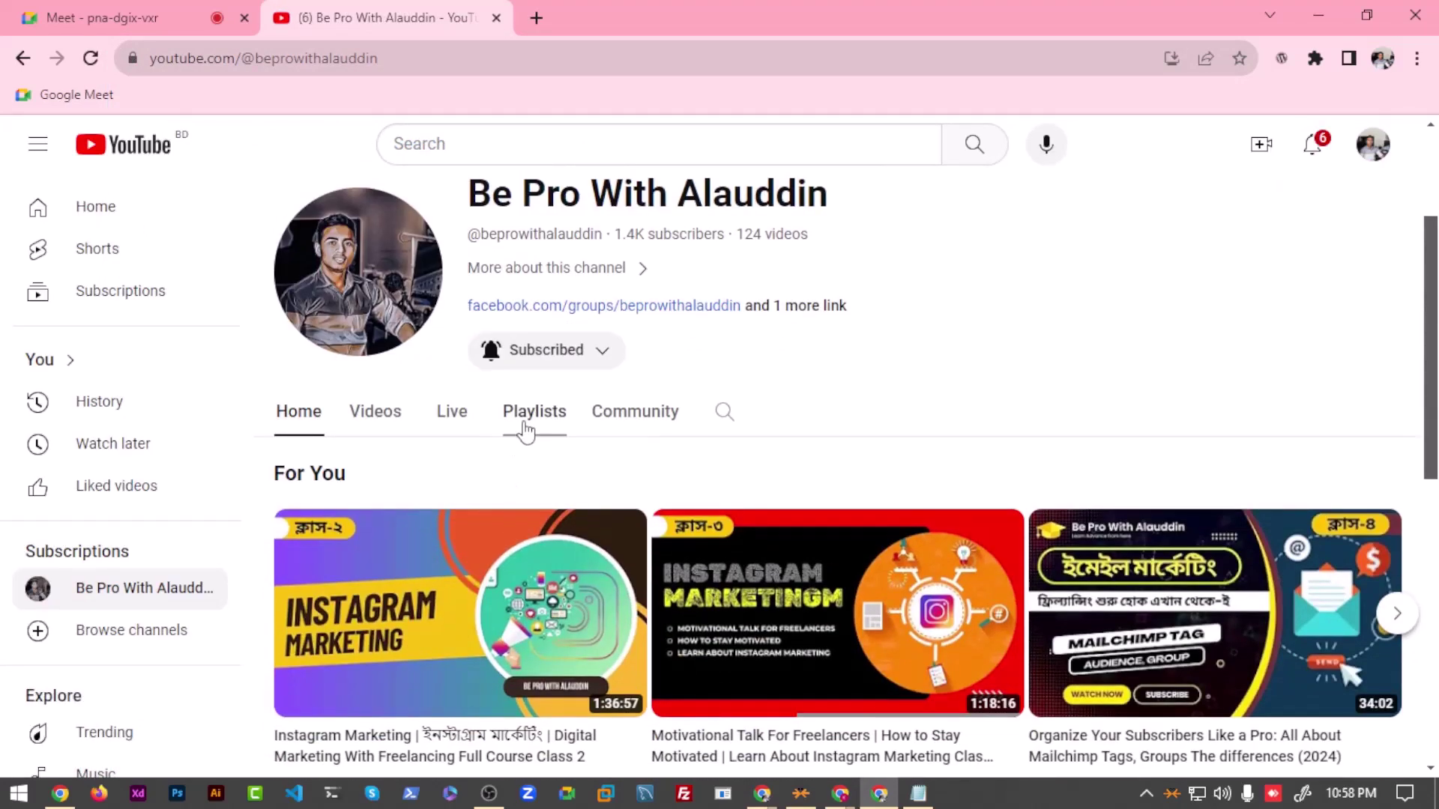
{"action": "scroll", "coordinate": [592, 561], "scroll_direction": "down", "scroll_amount": 3}
{"action": "scroll", "coordinate": [591, 561], "scroll_direction": "down", "scroll_amount": 3}
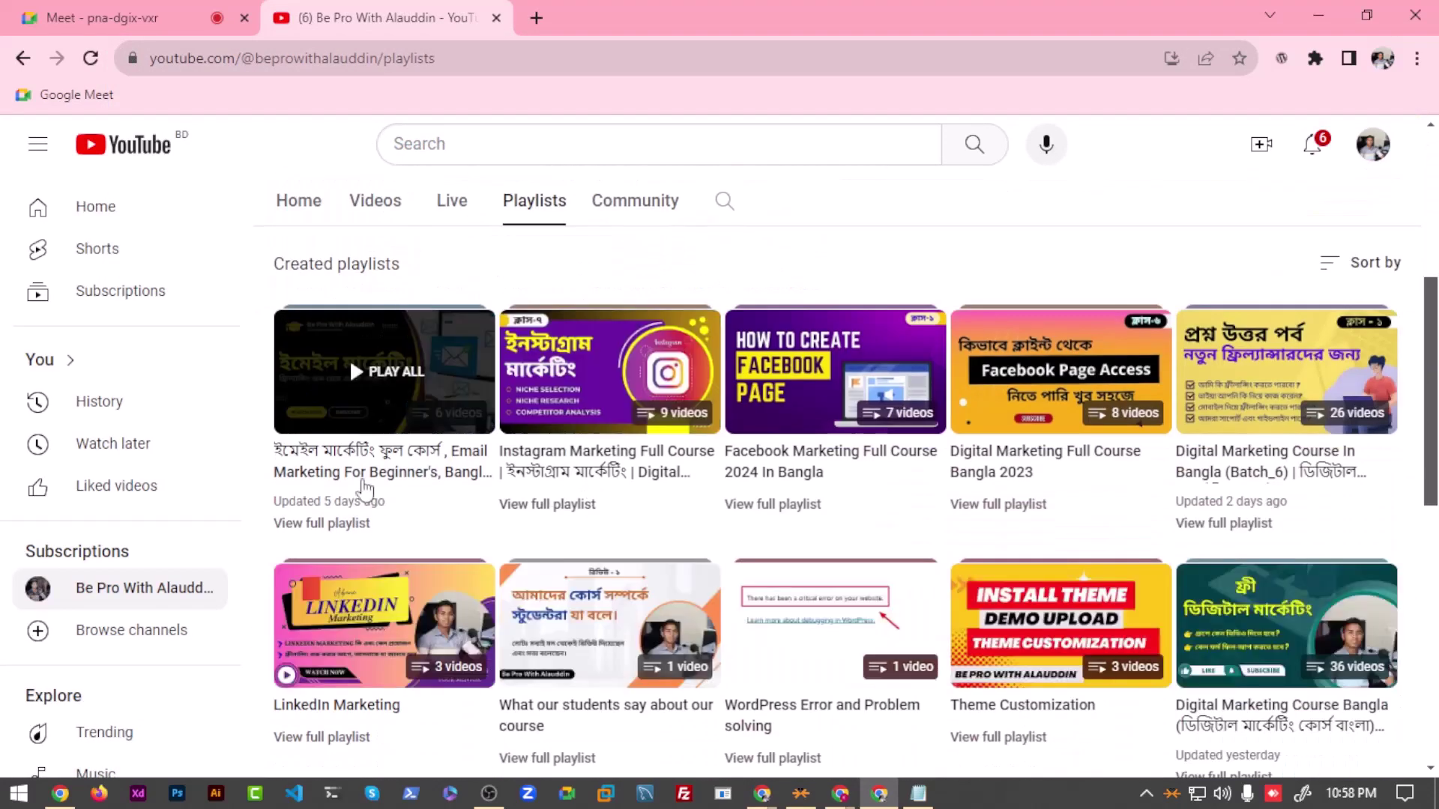
{"action": "left_click", "coordinate": [402, 390]}
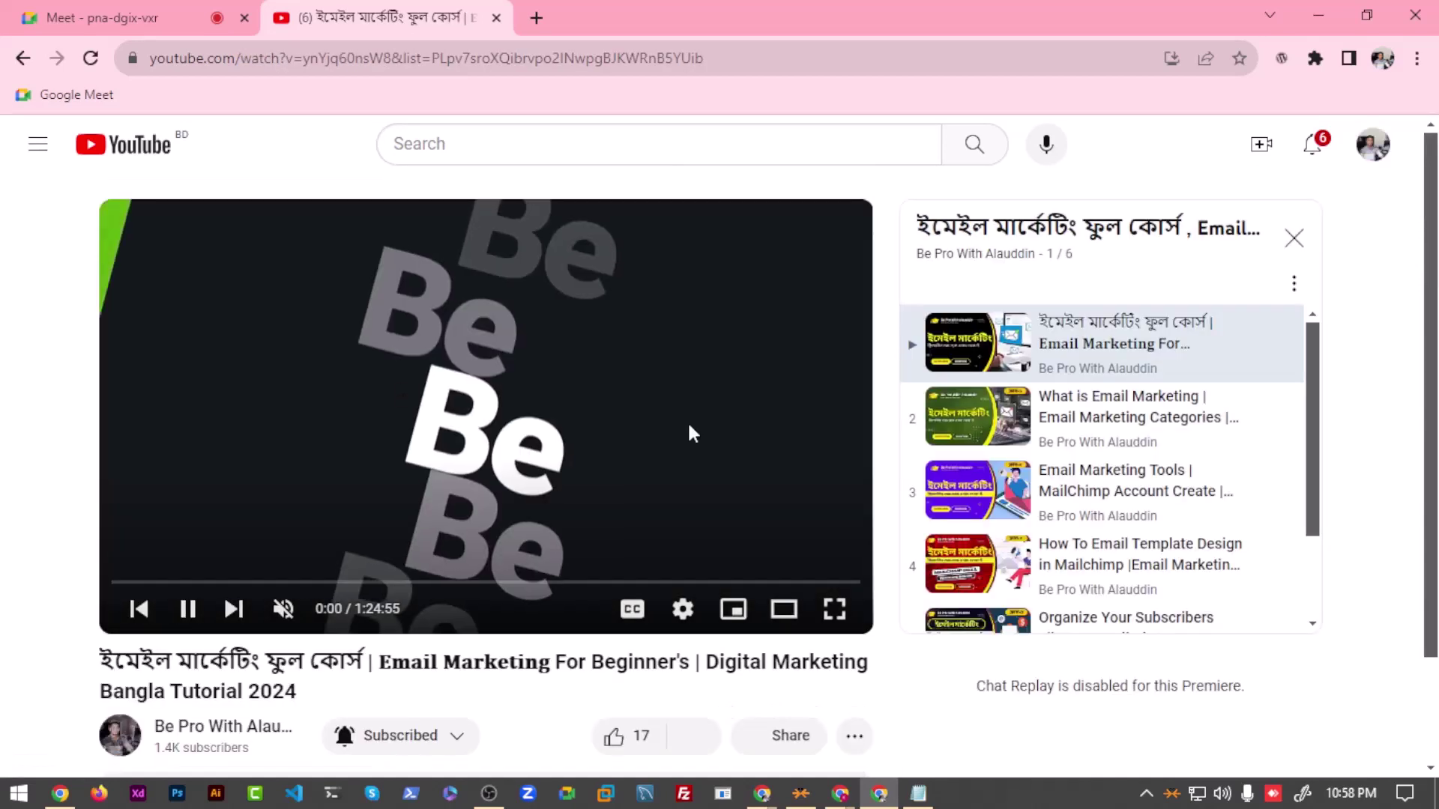
{"action": "left_click", "coordinate": [594, 385]}
{"action": "scroll", "coordinate": [1112, 482], "scroll_direction": "down", "scroll_amount": 2}
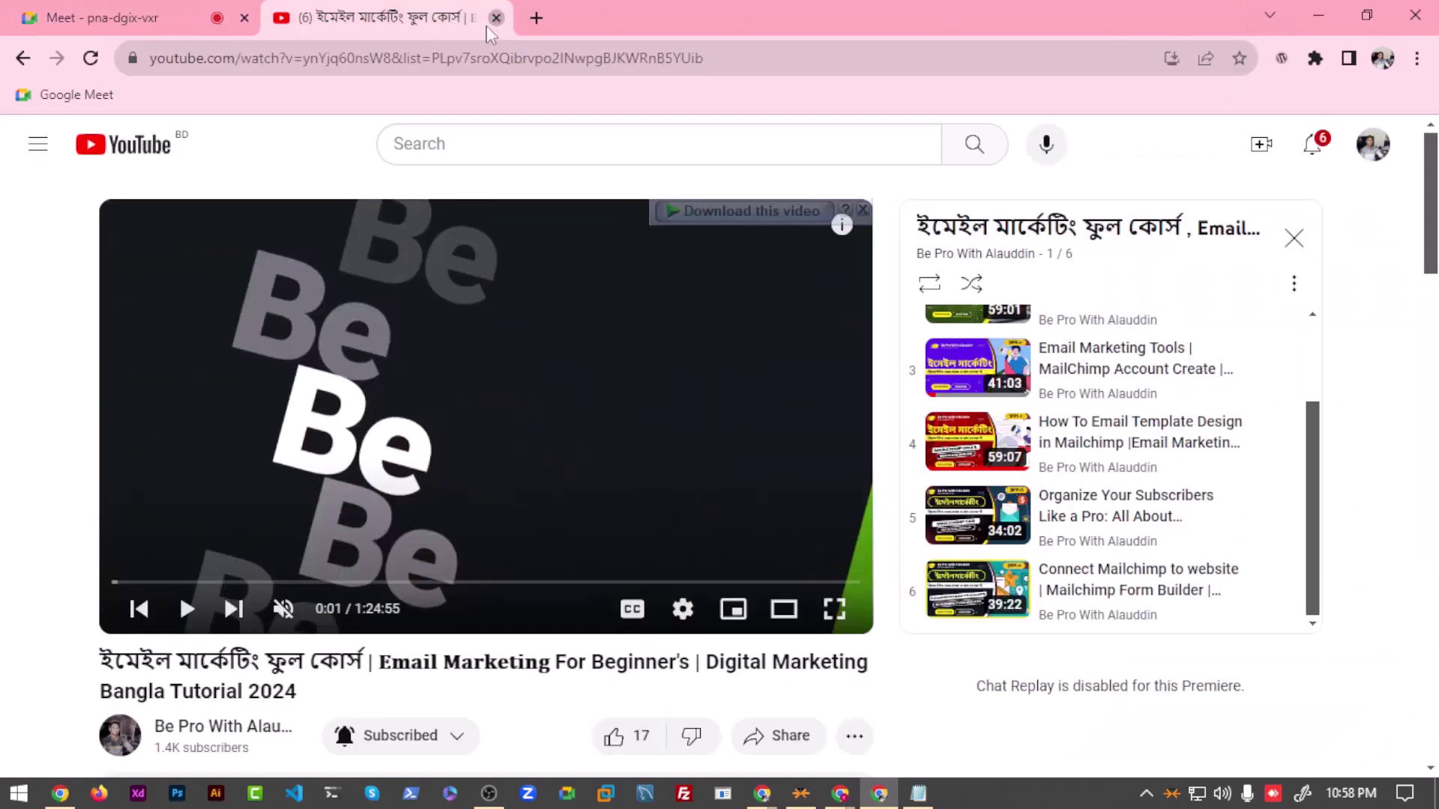
Step: Close the YouTube playlist tab and bring the Mailchimp Signup forms window forward
{"action": "left_click", "coordinate": [496, 17]}
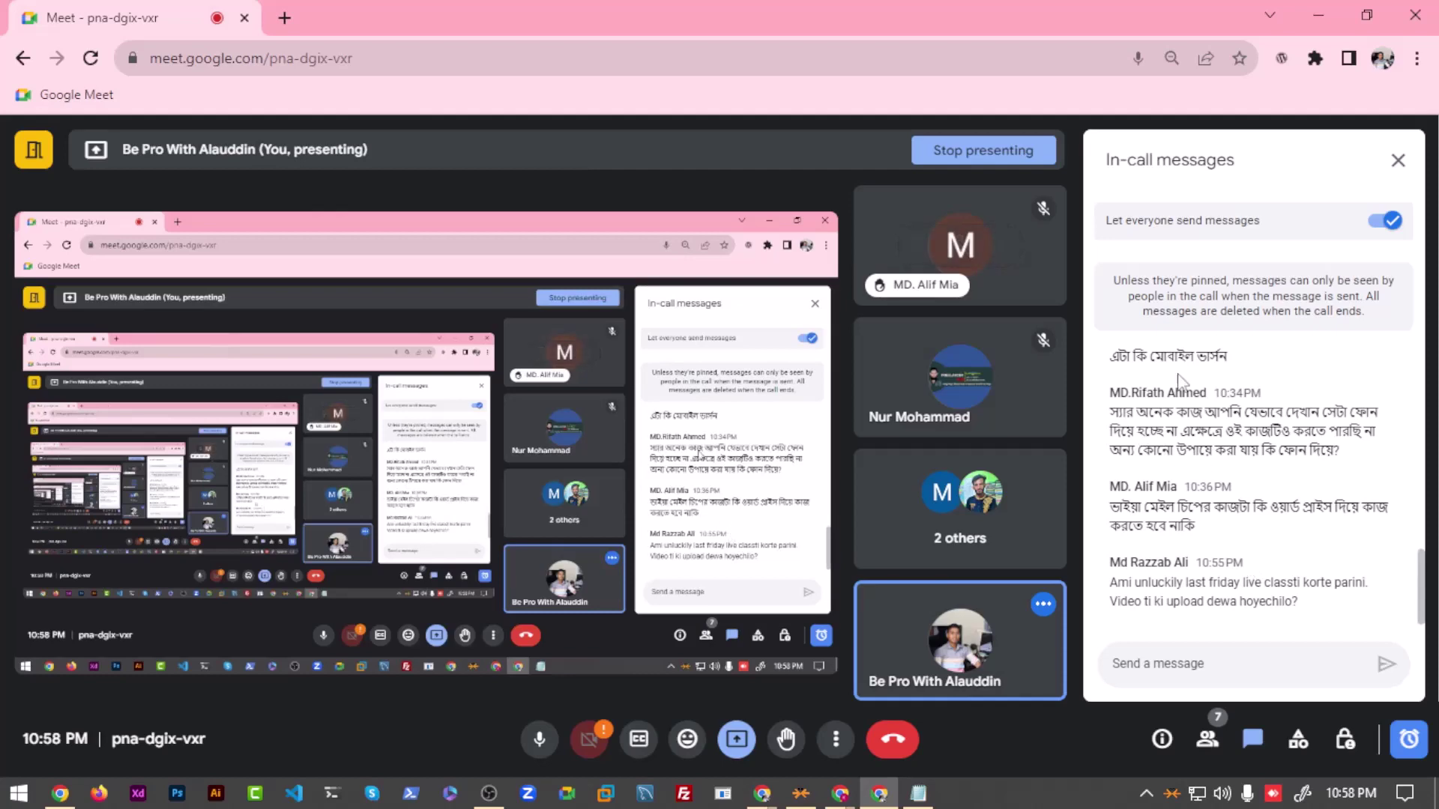
{"action": "mouse_move", "coordinate": [855, 791]}
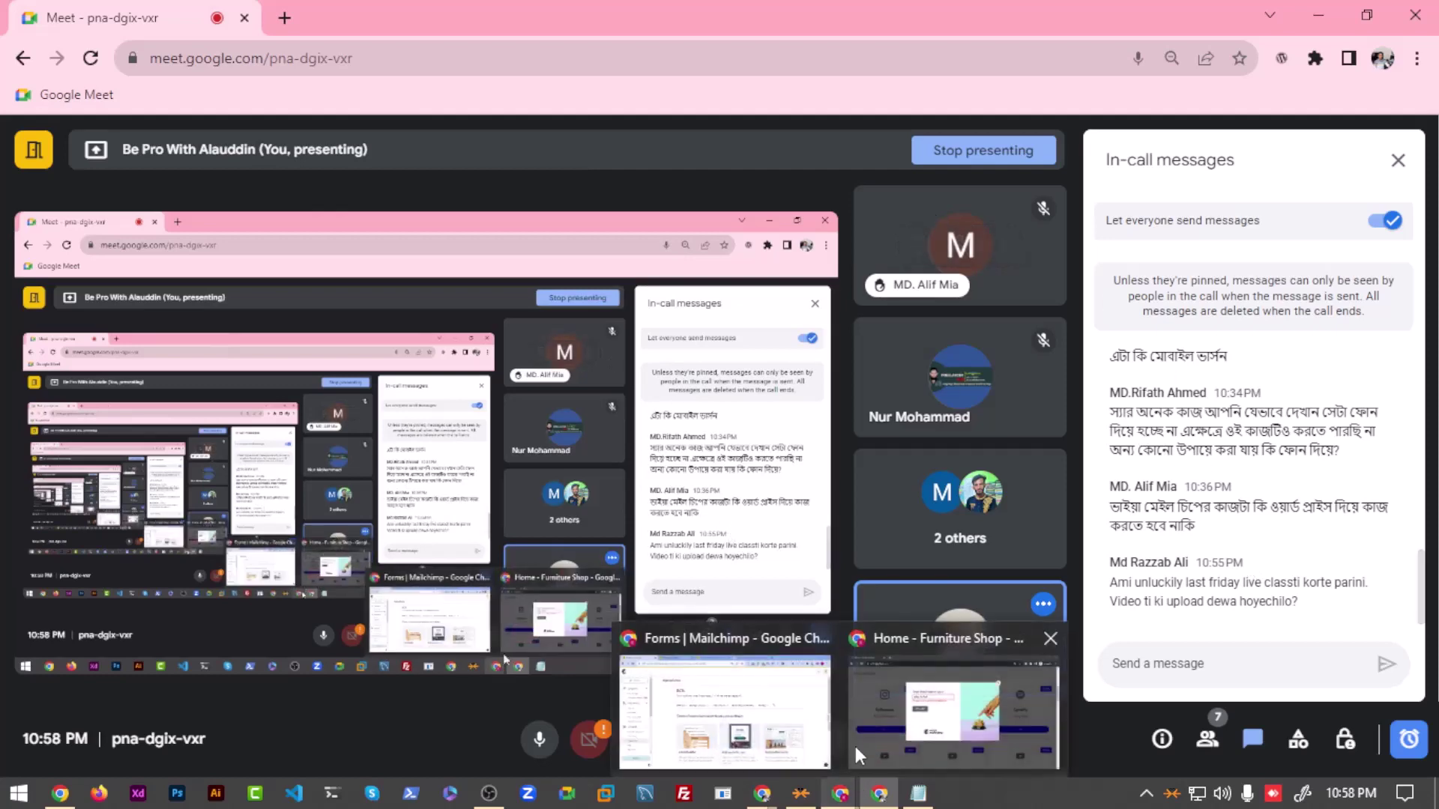
{"action": "left_click", "coordinate": [720, 697]}
Step: Open the Embedded form card to load the Embedded form builder
{"action": "scroll", "coordinate": [359, 538], "scroll_direction": "down", "scroll_amount": 4}
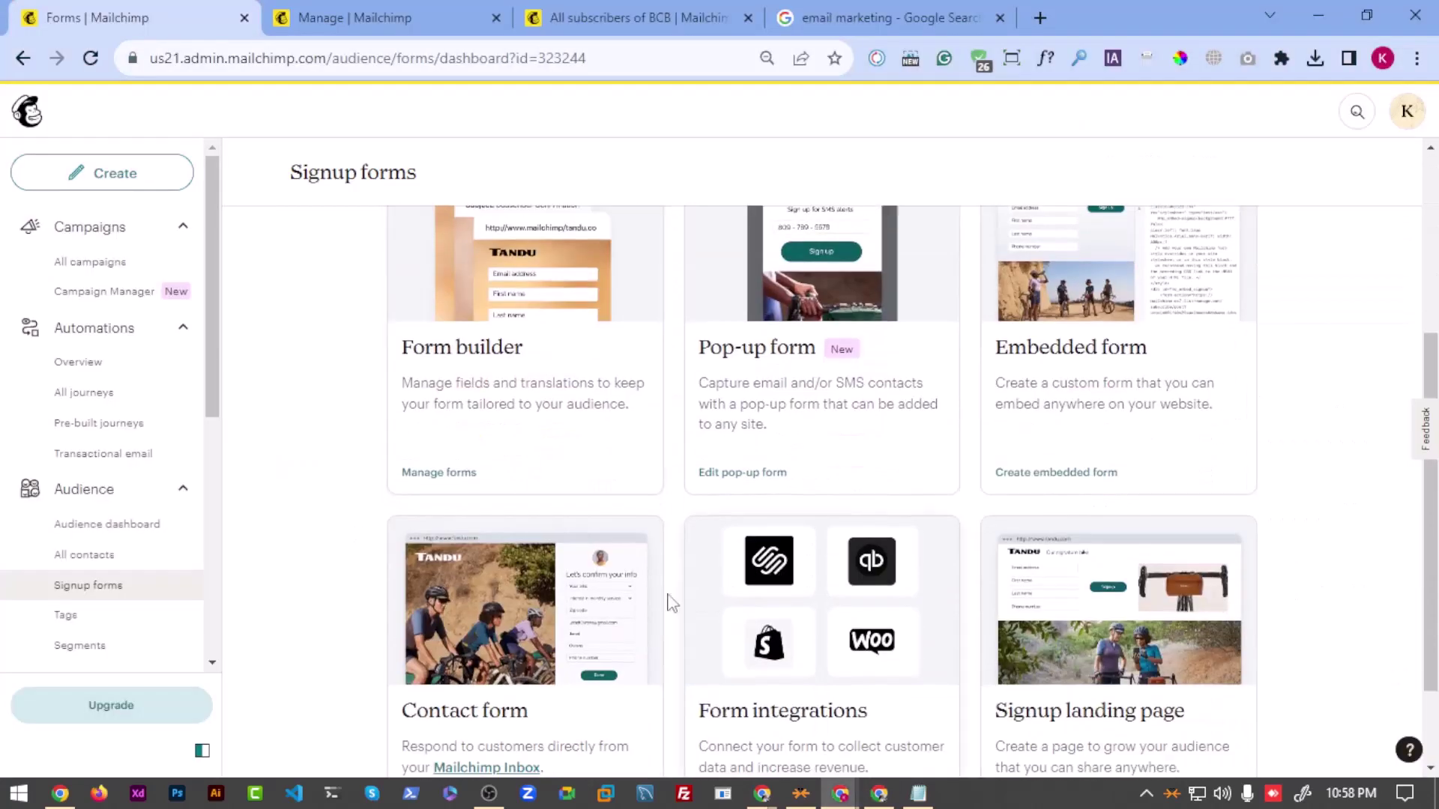
{"action": "scroll", "coordinate": [672, 603], "scroll_direction": "down", "scroll_amount": 2}
{"action": "scroll", "coordinate": [659, 639], "scroll_direction": "up", "scroll_amount": 3}
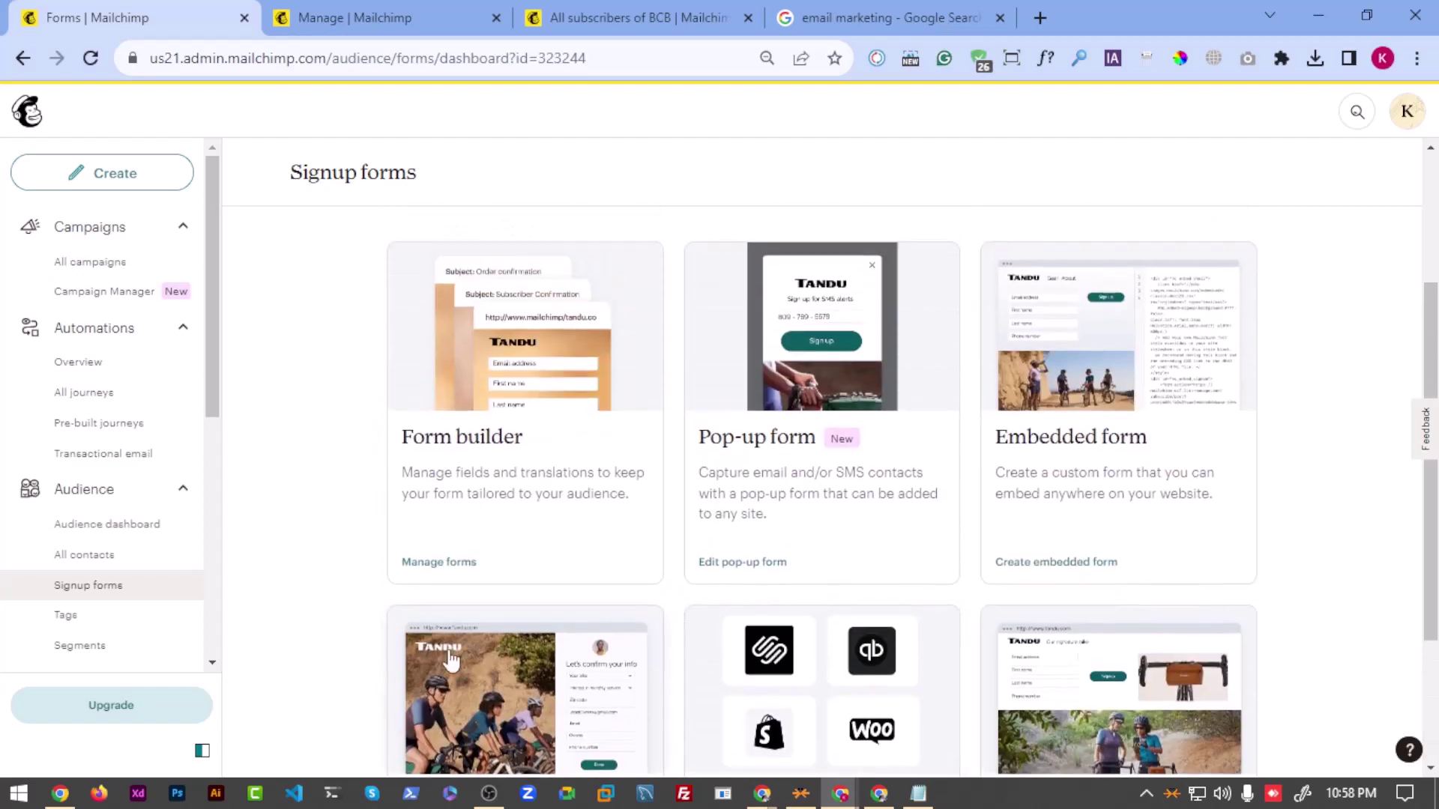
{"action": "scroll", "coordinate": [422, 686], "scroll_direction": "down", "scroll_amount": 1}
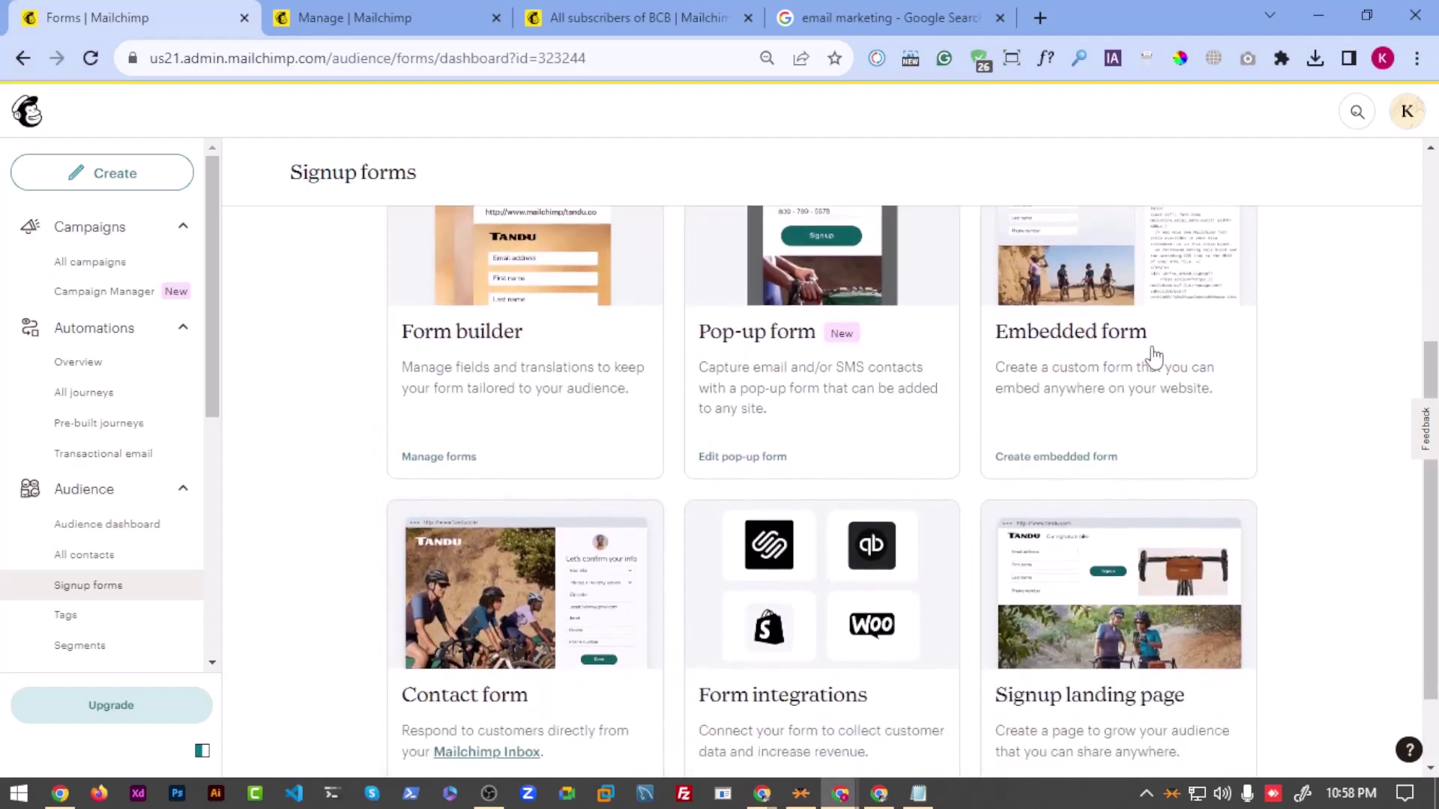
{"action": "left_click", "coordinate": [1130, 320]}
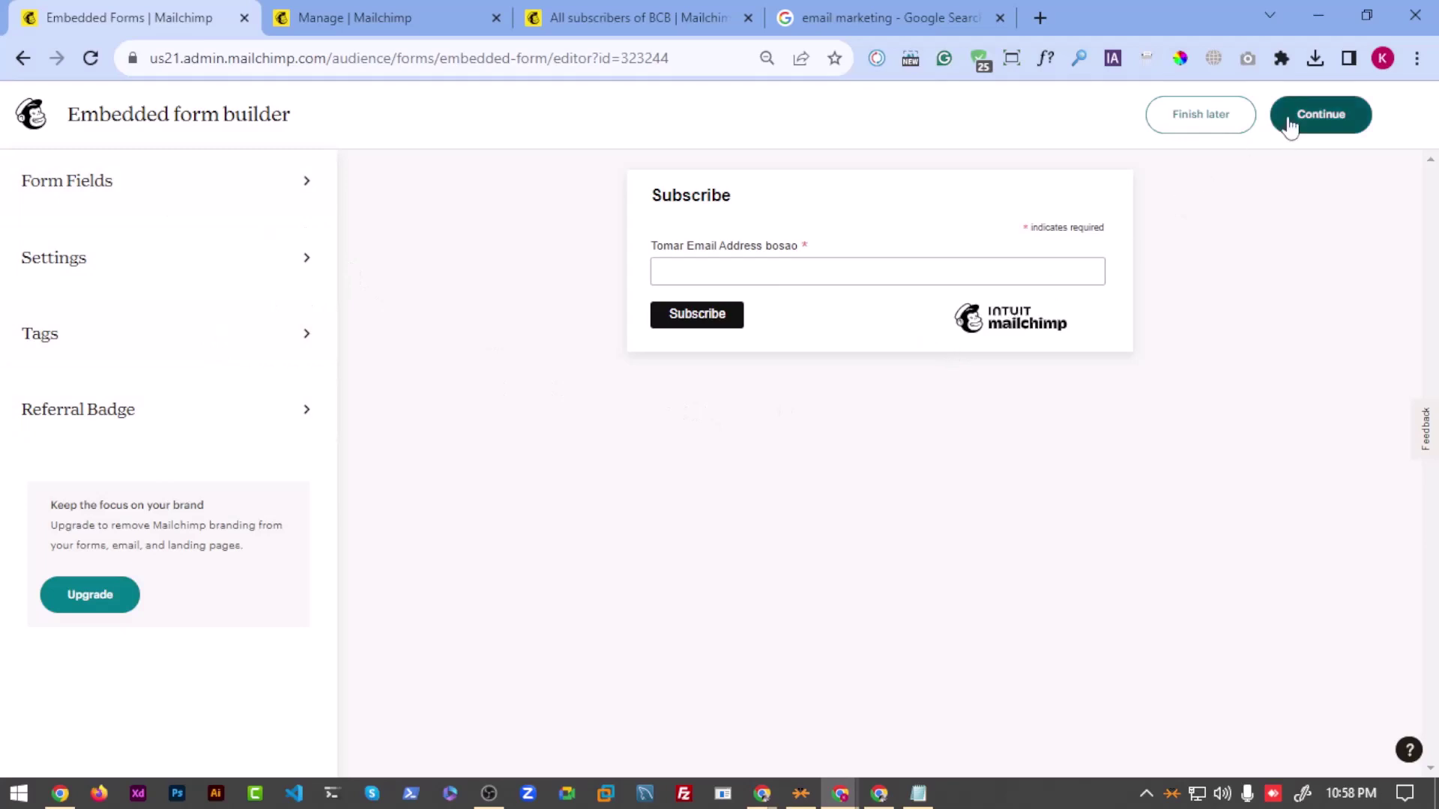
Step: Continue to 'Your form is ready!', copy the embed code, then go back to editing
{"action": "left_click", "coordinate": [1338, 124]}
{"action": "scroll", "coordinate": [506, 459], "scroll_direction": "down", "scroll_amount": 3}
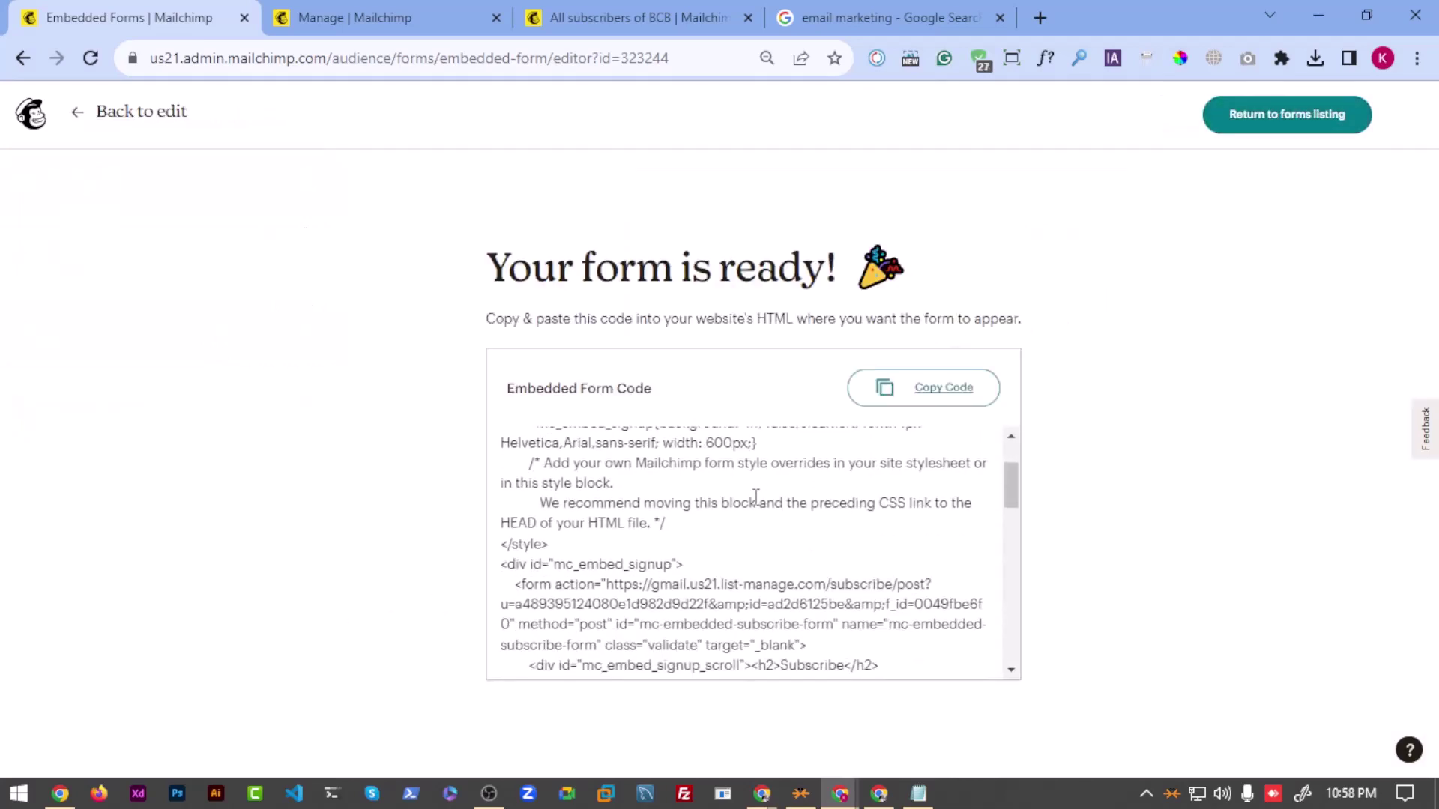
{"action": "scroll", "coordinate": [605, 521], "scroll_direction": "up", "scroll_amount": 3}
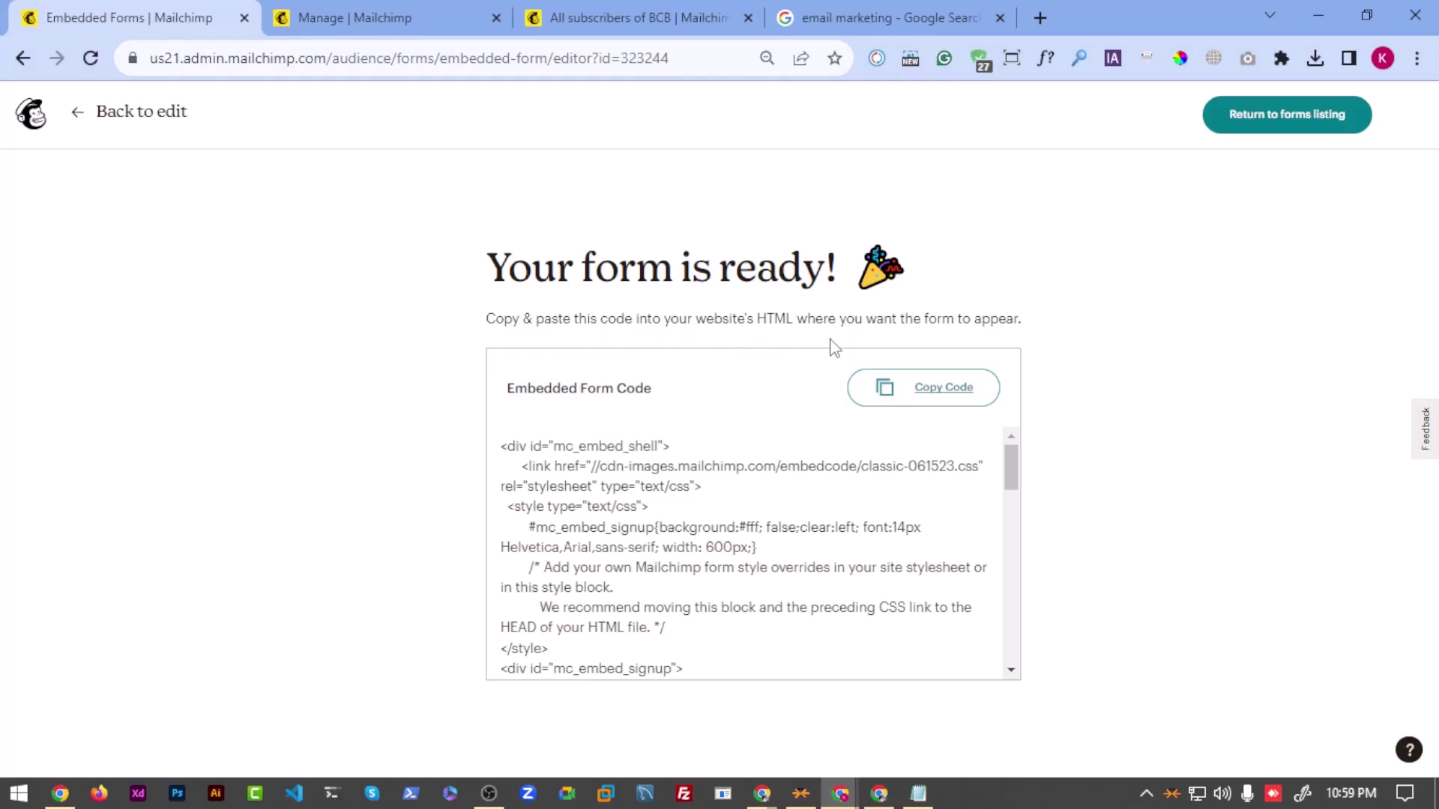
{"action": "left_click", "coordinate": [942, 390]}
{"action": "scroll", "coordinate": [697, 488], "scroll_direction": "down", "scroll_amount": 6}
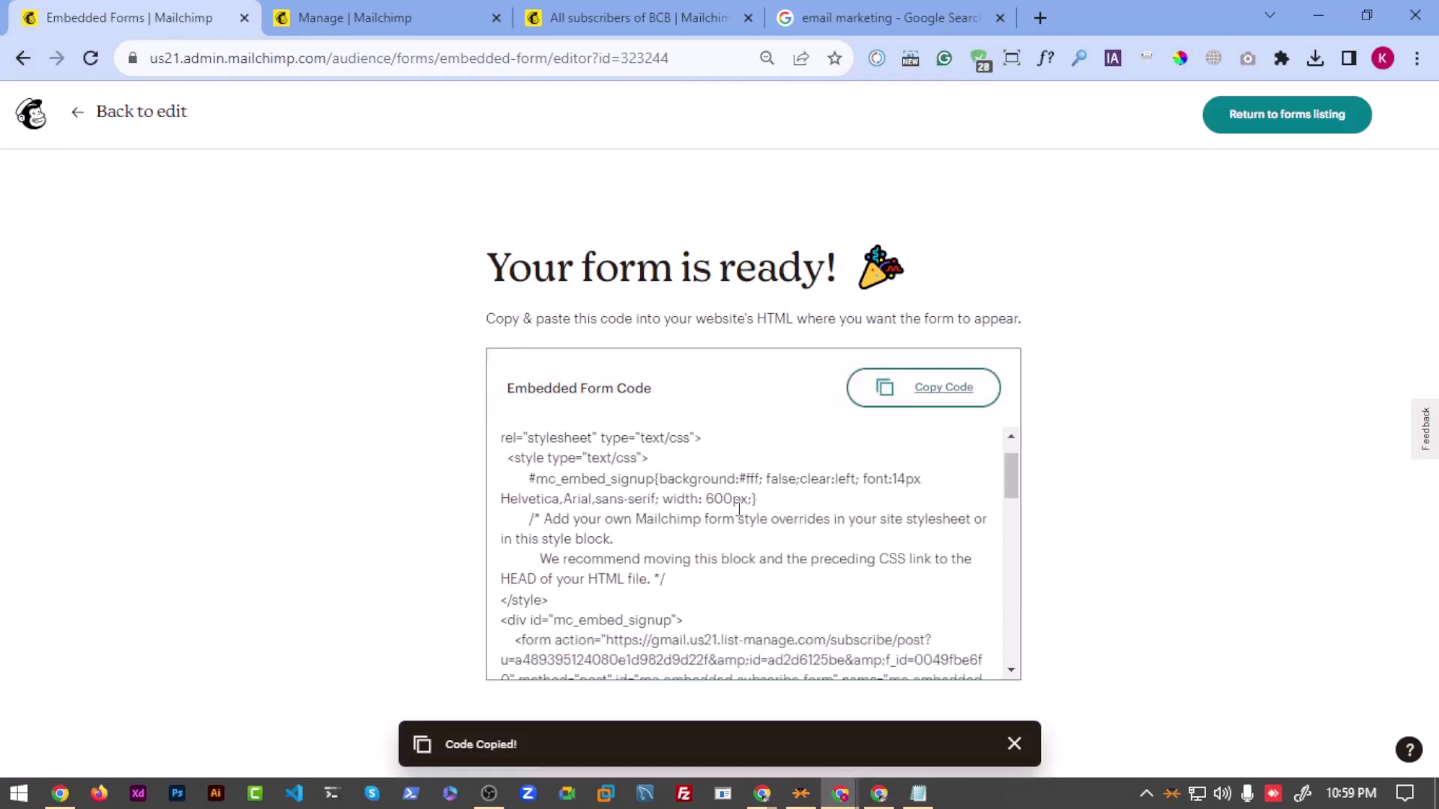
{"action": "scroll", "coordinate": [697, 488], "scroll_direction": "up", "scroll_amount": 6}
{"action": "scroll", "coordinate": [587, 487], "scroll_direction": "down", "scroll_amount": 2}
{"action": "scroll", "coordinate": [585, 518], "scroll_direction": "down", "scroll_amount": 6}
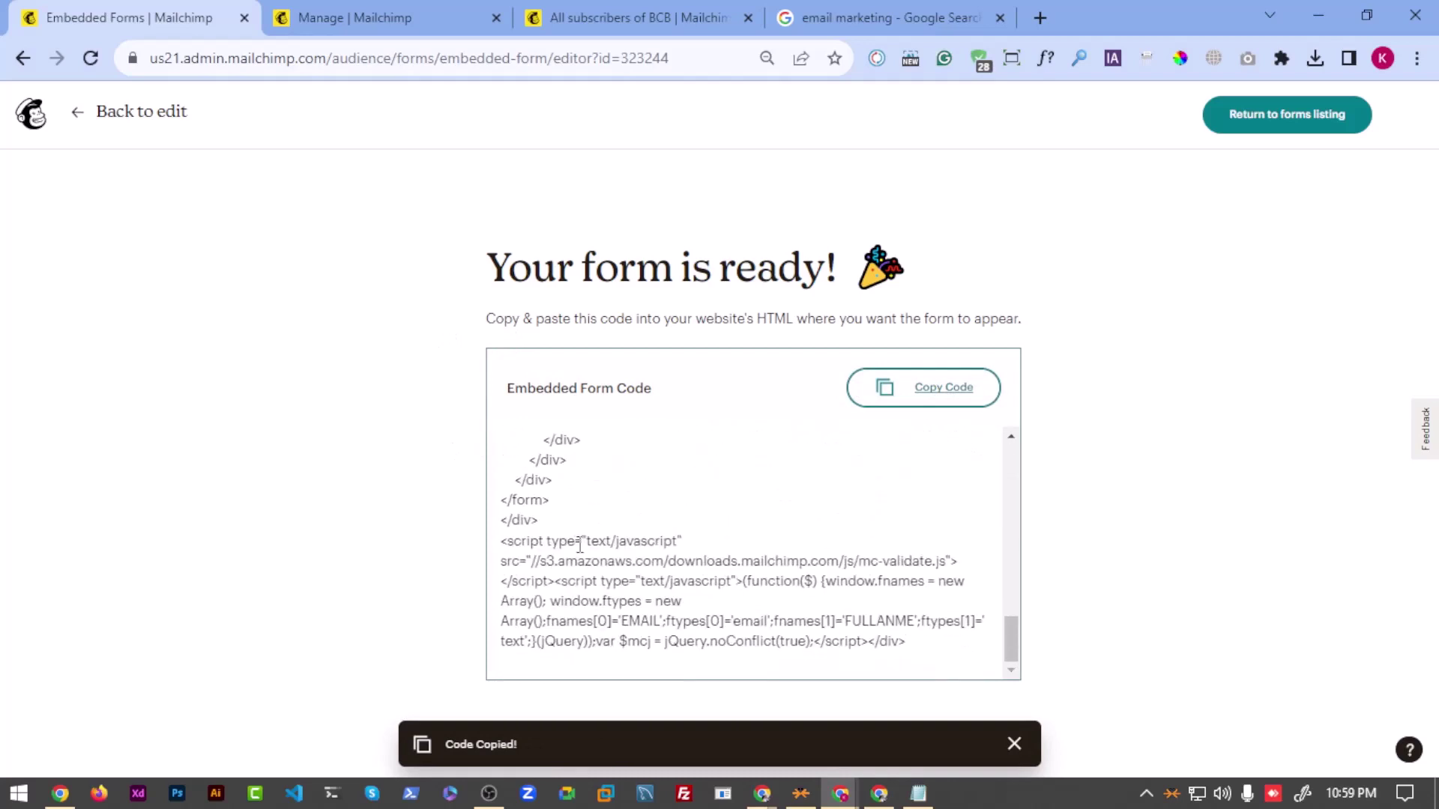
{"action": "scroll", "coordinate": [629, 362], "scroll_direction": "up", "scroll_amount": 8}
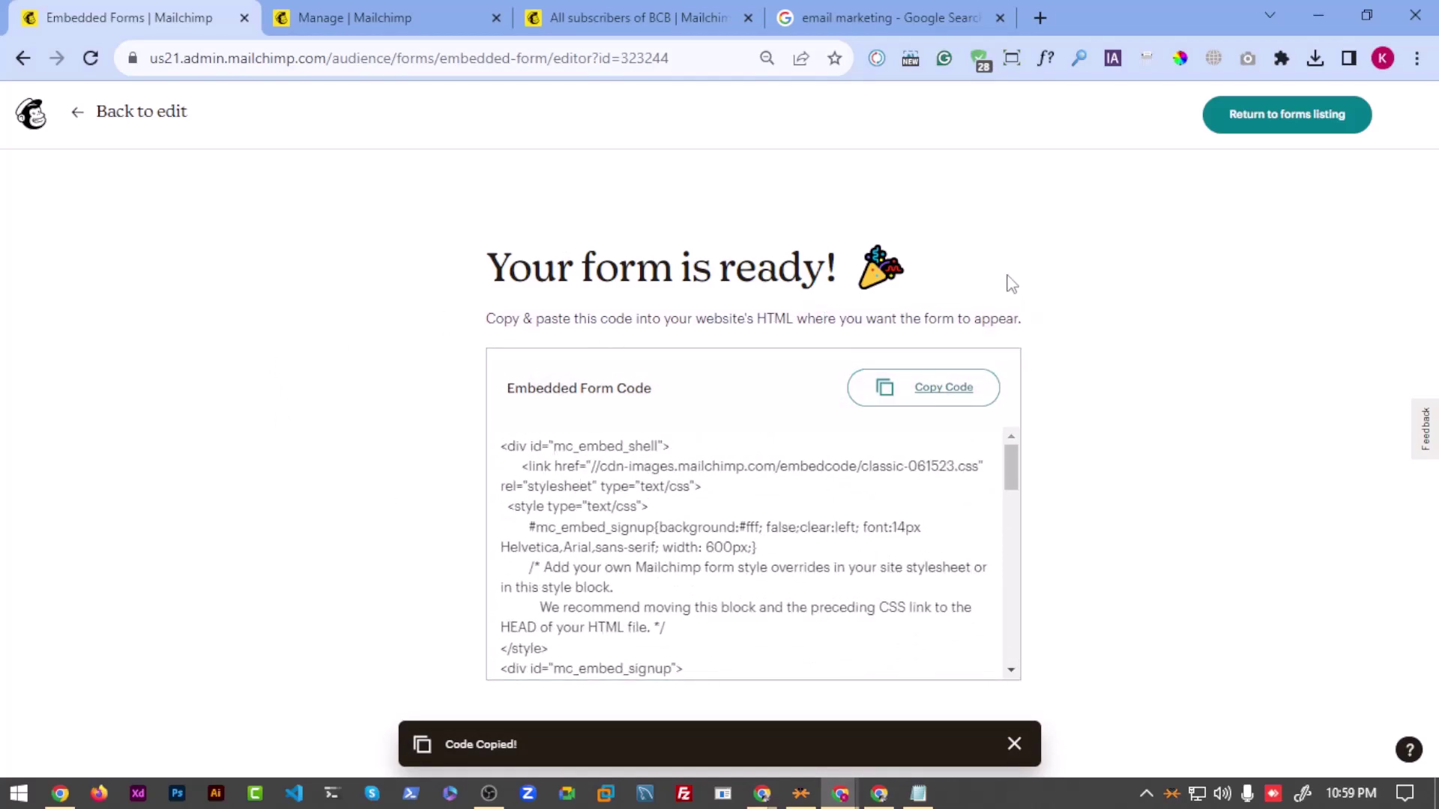
{"action": "left_click", "coordinate": [72, 113]}
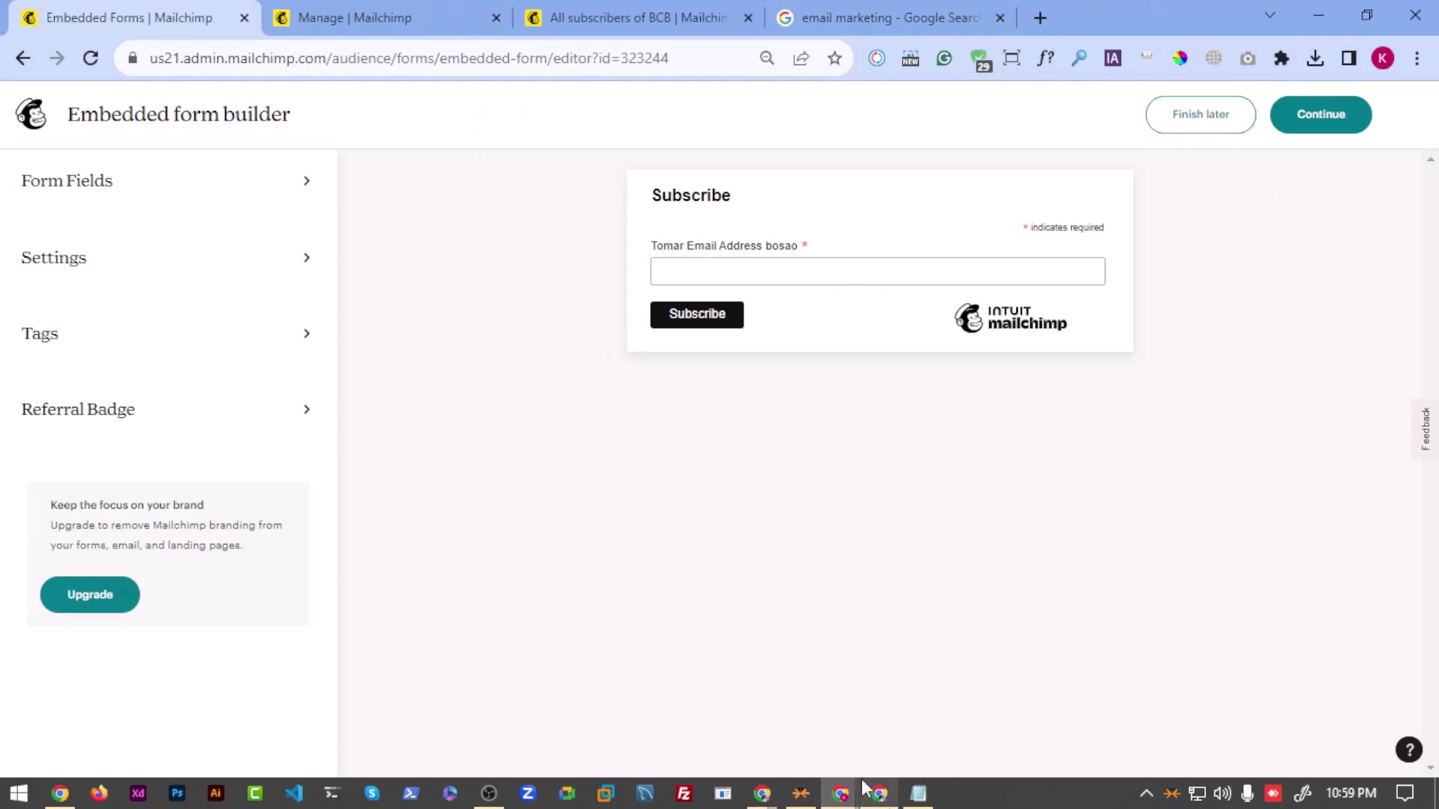
Step: Glance at the Furniture Shop site window, then move on to the WordPress dashboard window
{"action": "mouse_move", "coordinate": [841, 799]}
{"action": "left_click", "coordinate": [961, 688]}
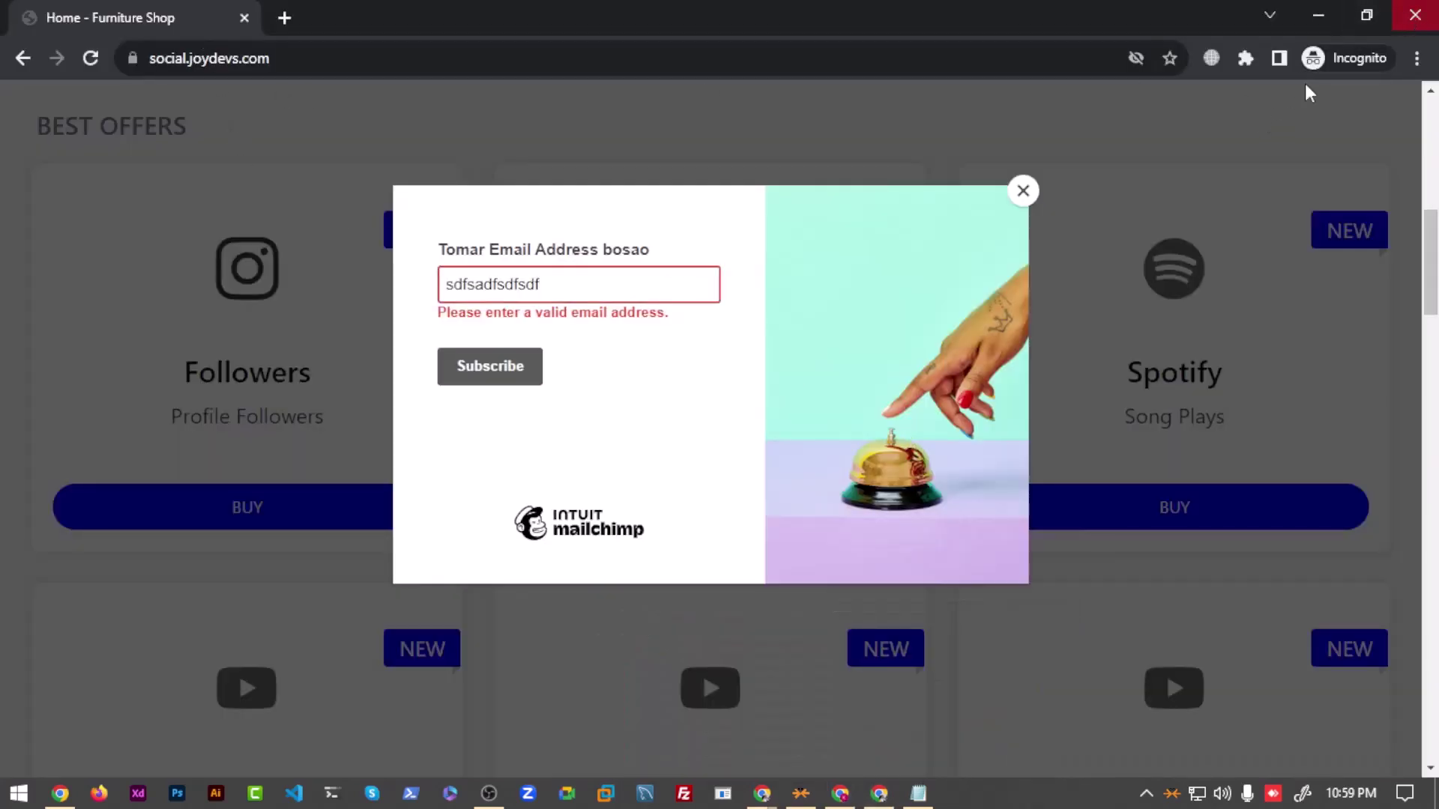
{"action": "left_click", "coordinate": [1318, 15]}
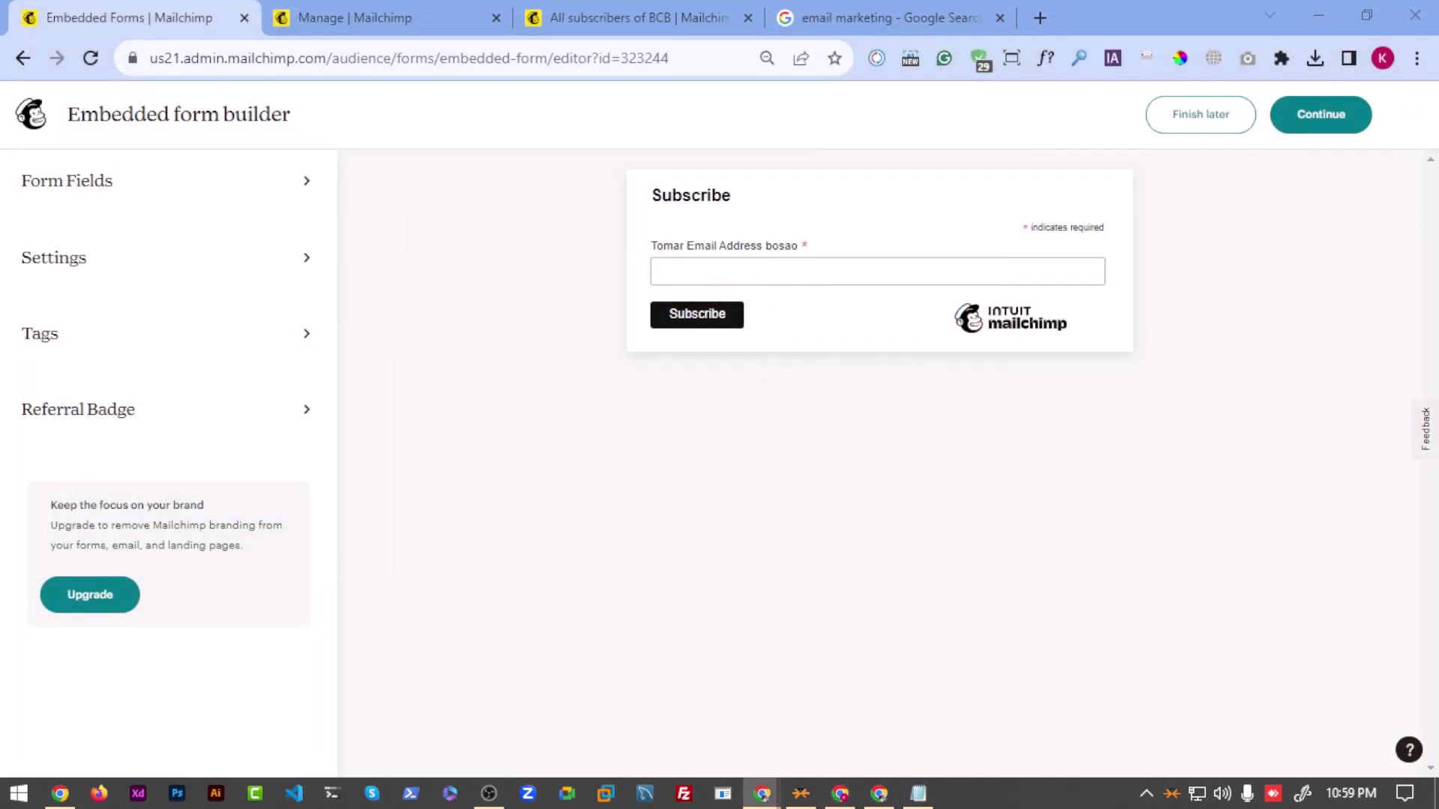
{"action": "key", "text": "alt+Tab"}
Step: Open the WordPress All Pages list and look through it for the Contact page
{"action": "mouse_move", "coordinate": [86, 403]}
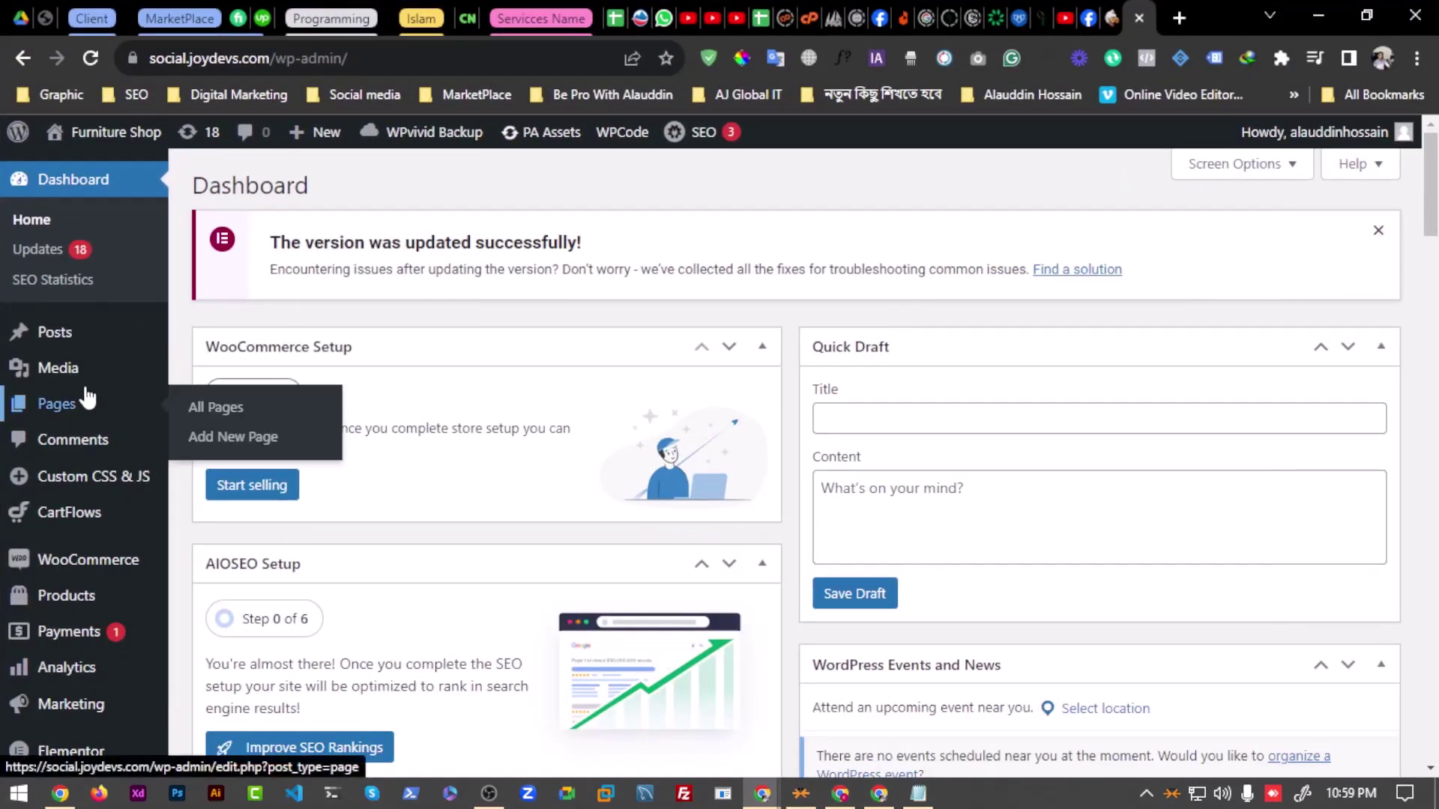
{"action": "left_click", "coordinate": [216, 407]}
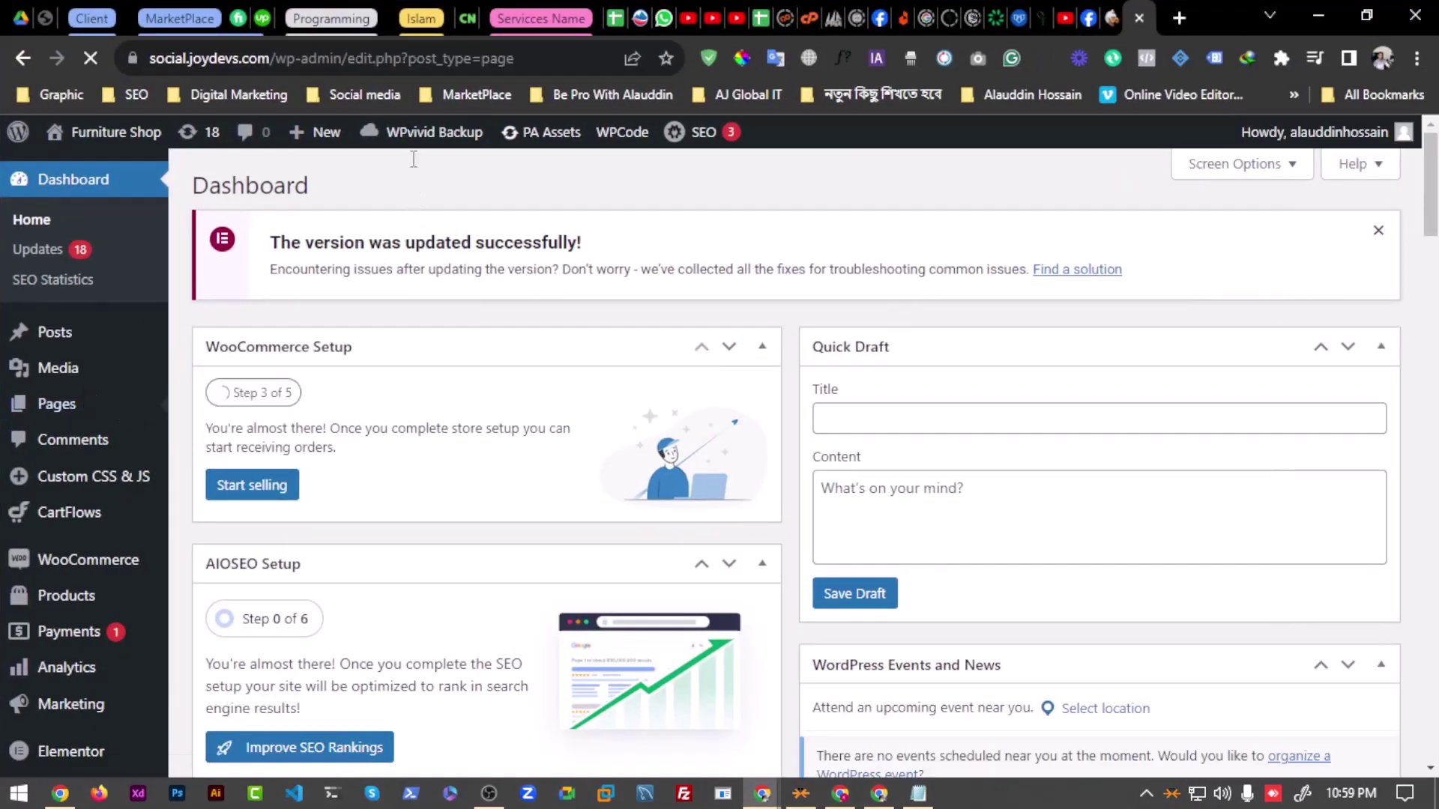
{"action": "scroll", "coordinate": [315, 450], "scroll_direction": "down", "scroll_amount": 20}
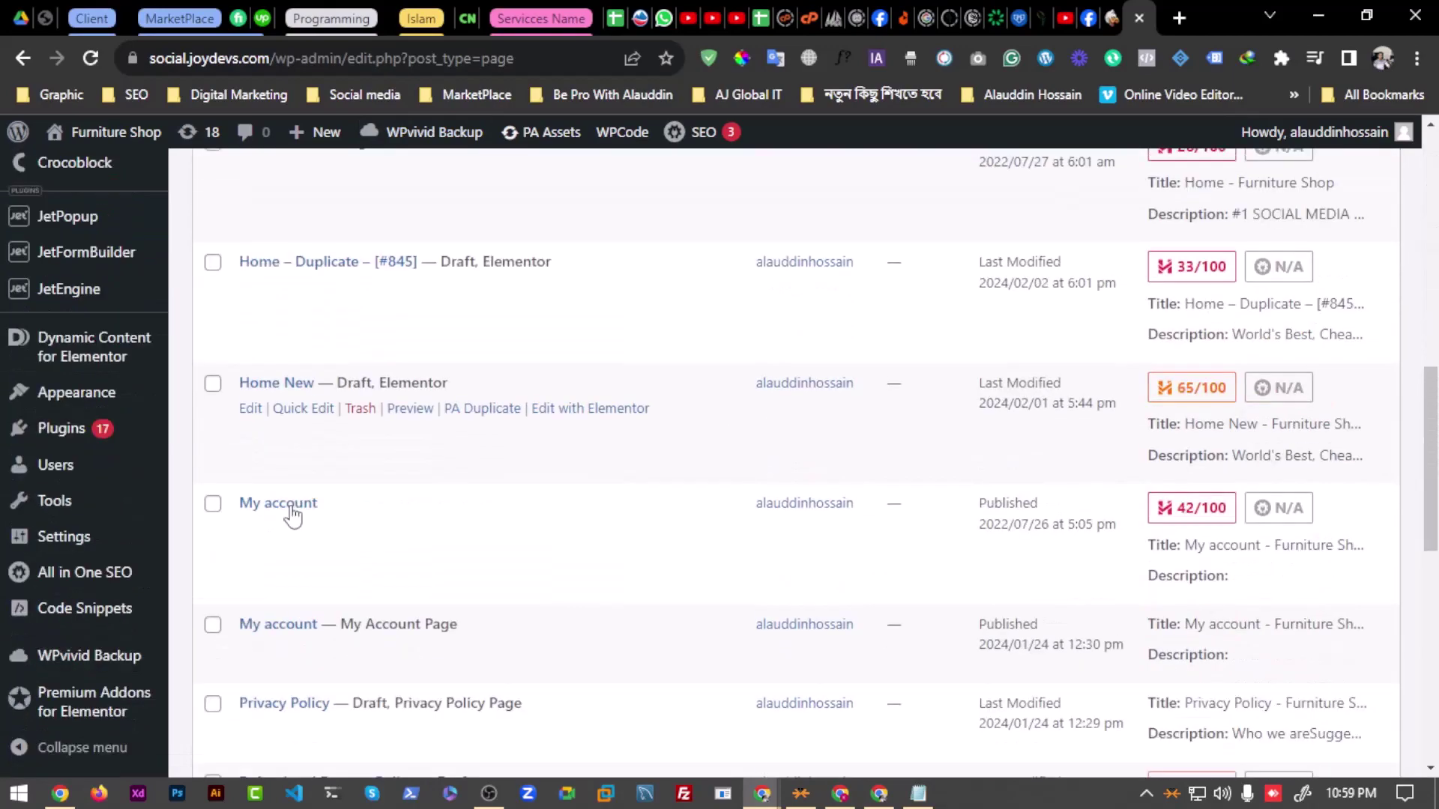
{"action": "scroll", "coordinate": [300, 488], "scroll_direction": "up", "scroll_amount": 20}
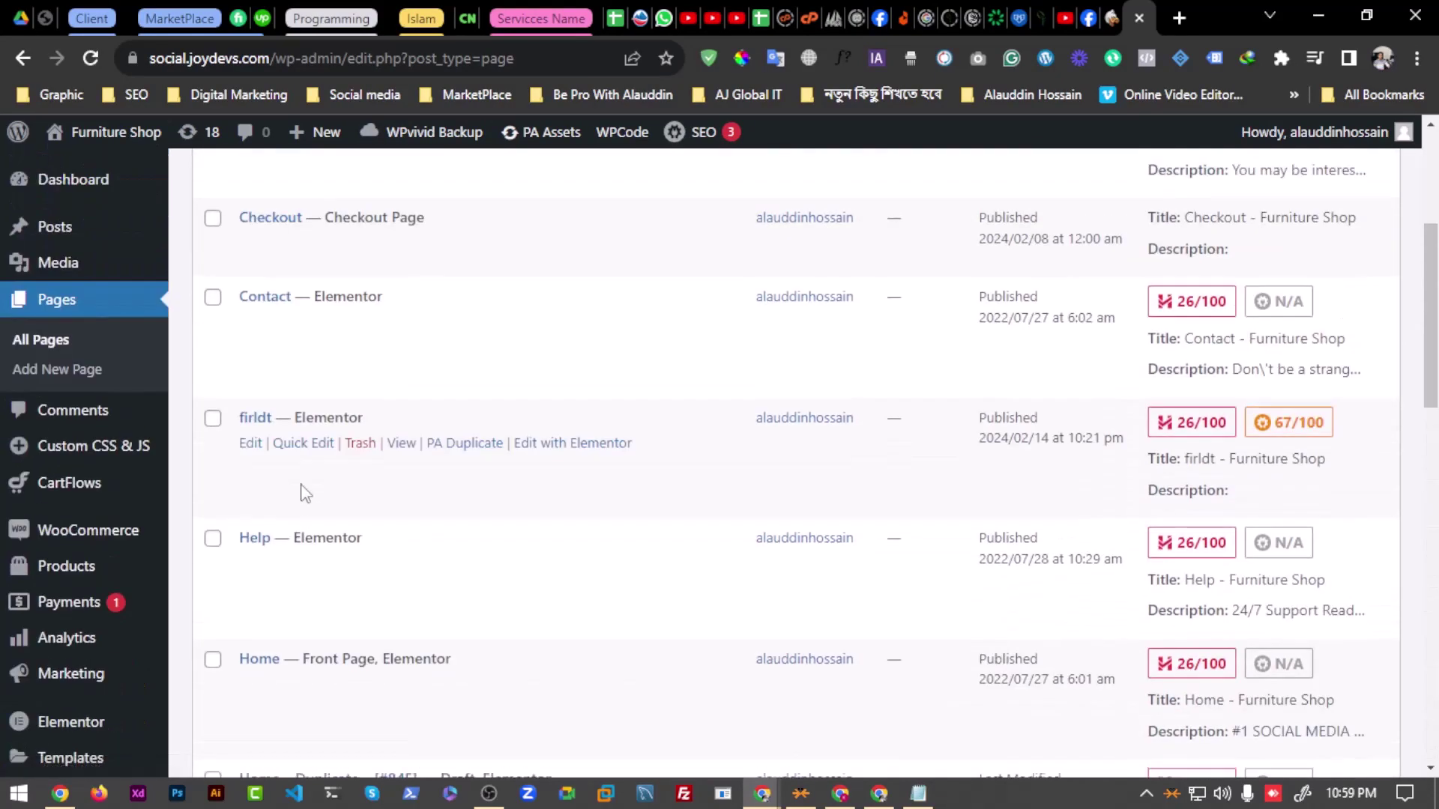
{"action": "scroll", "coordinate": [310, 421], "scroll_direction": "down", "scroll_amount": 5}
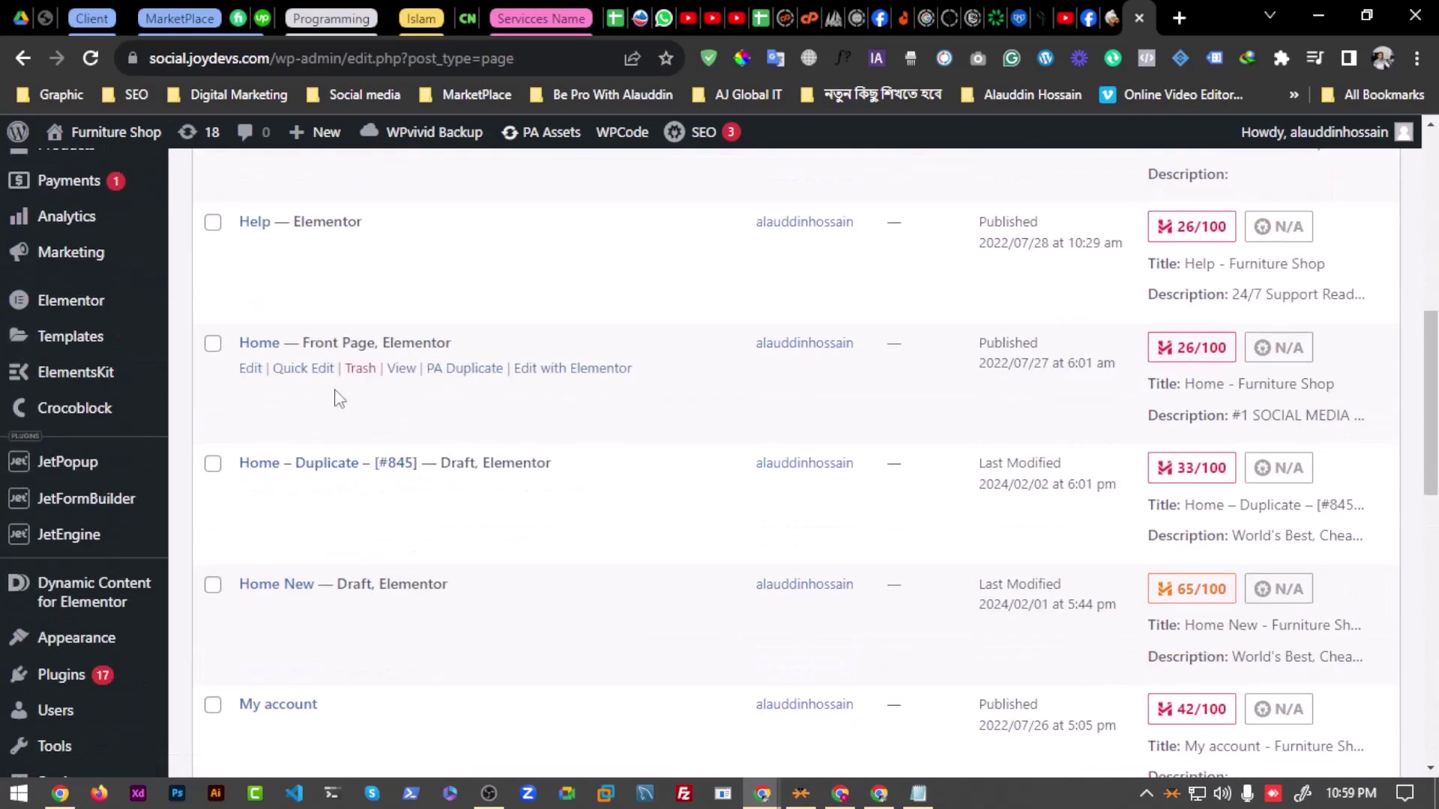
{"action": "scroll", "coordinate": [335, 395], "scroll_direction": "up", "scroll_amount": 6}
{"action": "scroll", "coordinate": [129, 488], "scroll_direction": "down", "scroll_amount": 7}
{"action": "scroll", "coordinate": [112, 572], "scroll_direction": "down", "scroll_amount": 8}
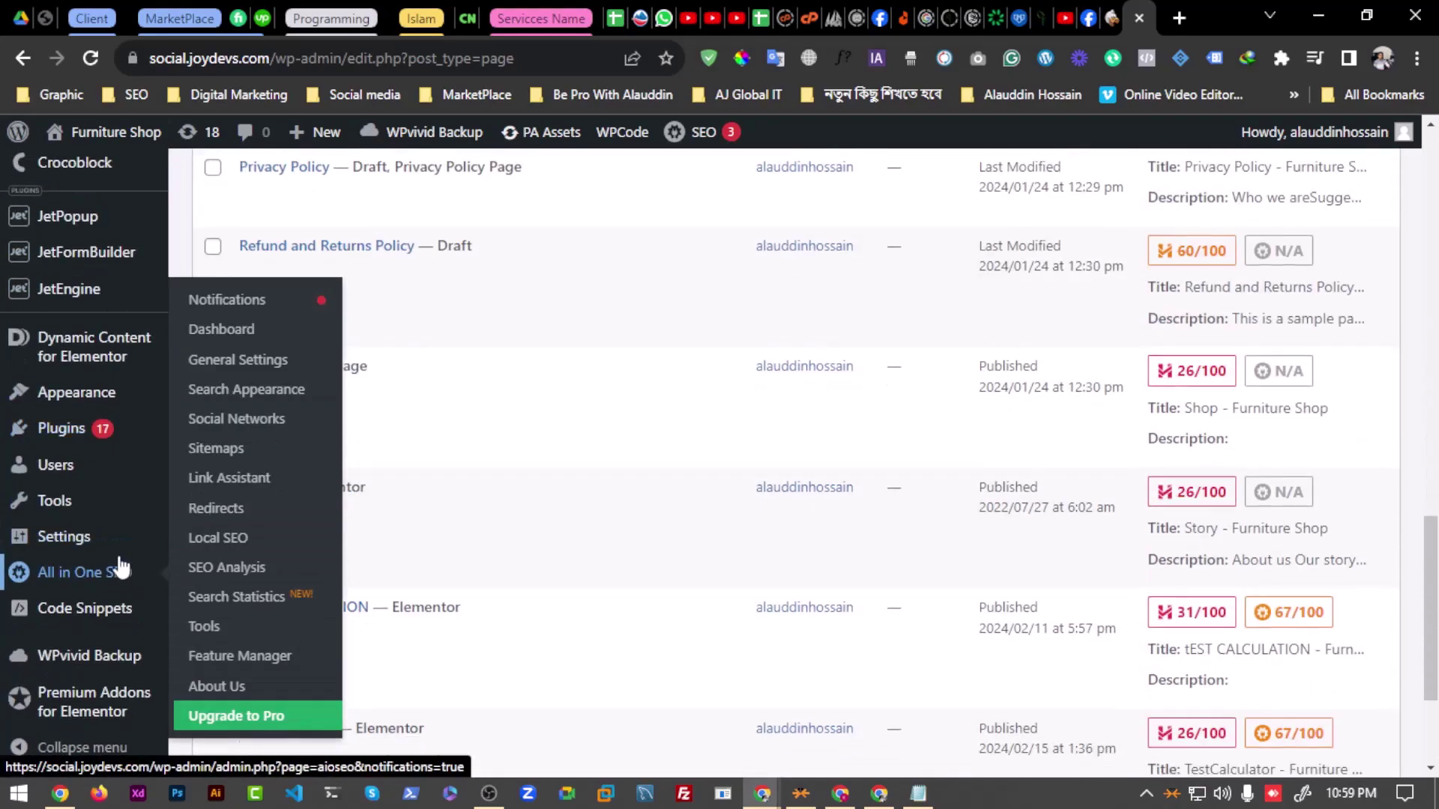
{"action": "scroll", "coordinate": [472, 405], "scroll_direction": "up", "scroll_amount": 13}
{"action": "scroll", "coordinate": [315, 491], "scroll_direction": "up", "scroll_amount": 1}
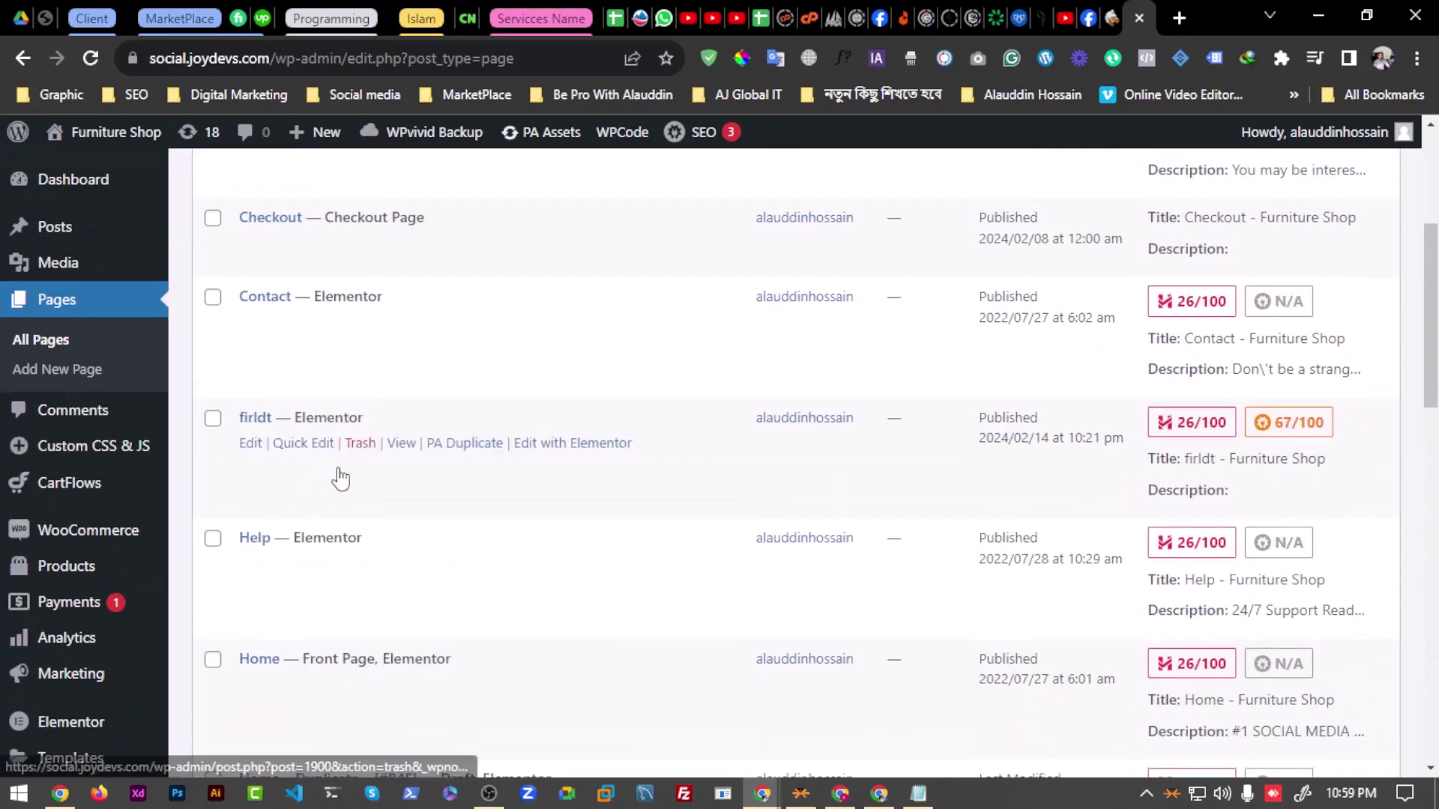
{"action": "scroll", "coordinate": [337, 475], "scroll_direction": "down", "scroll_amount": 3}
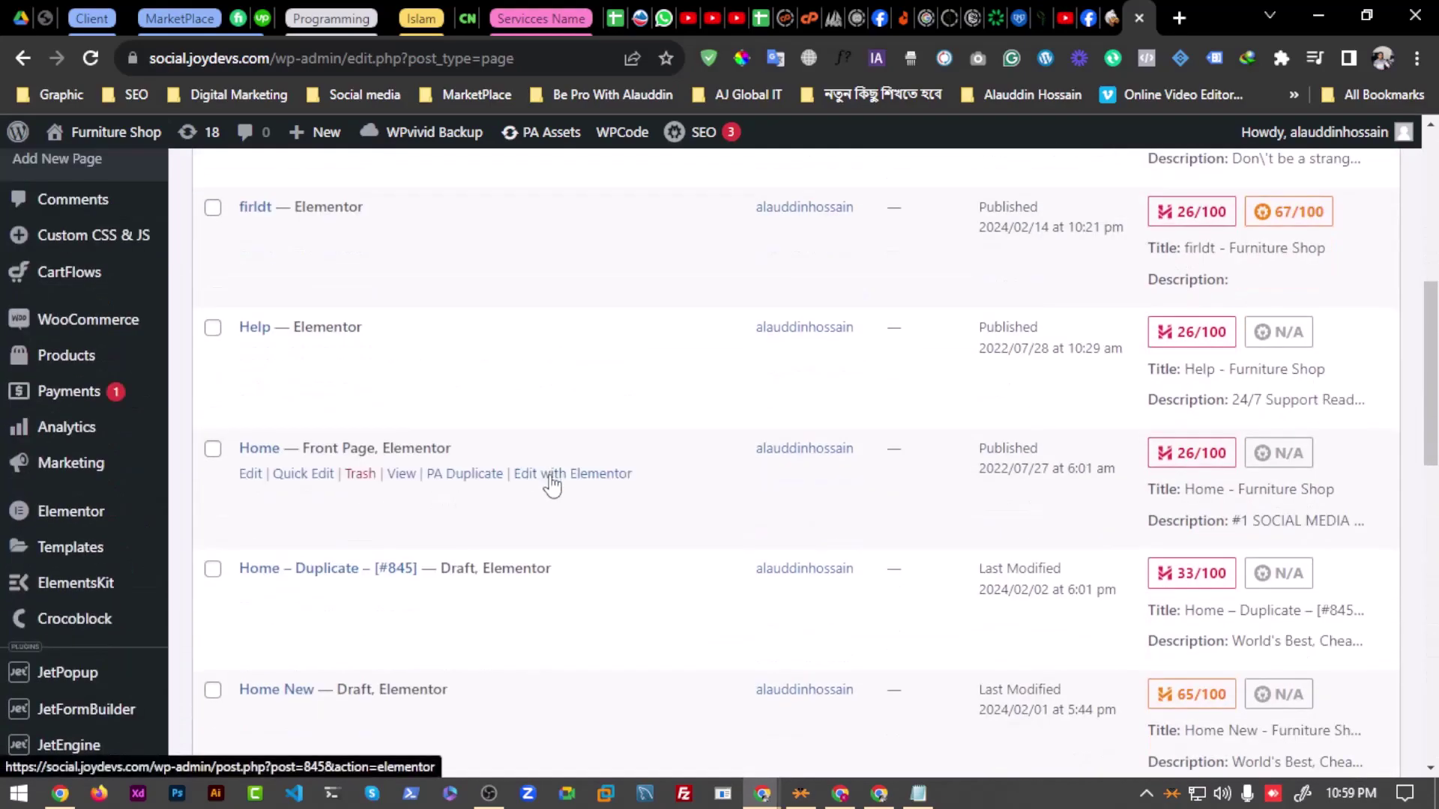
{"action": "scroll", "coordinate": [450, 483], "scroll_direction": "up", "scroll_amount": 4}
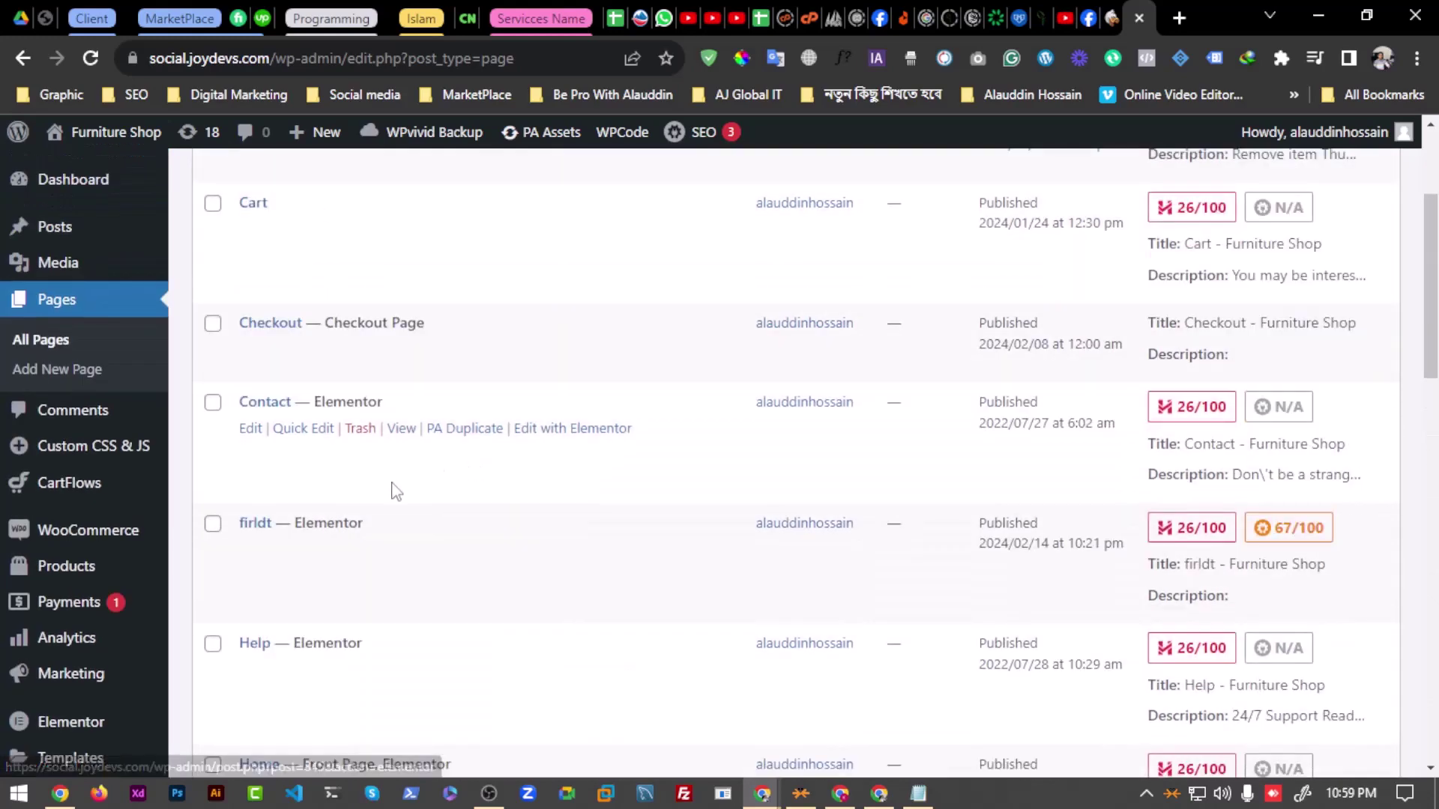
Step: Edit the Contact page with Elementor and dismiss the AIOSEO integration notice
{"action": "left_click", "coordinate": [571, 433]}
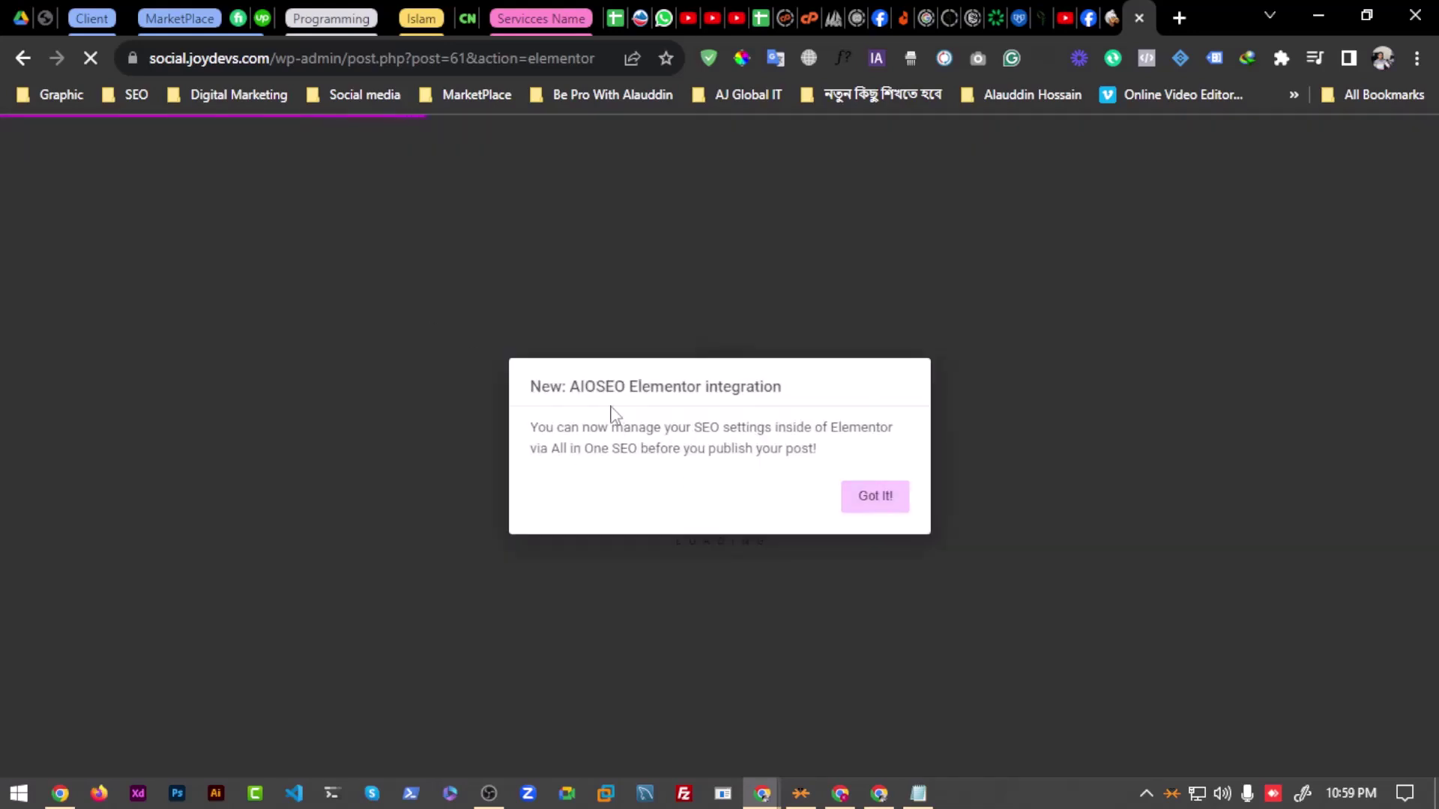
{"action": "left_click", "coordinate": [876, 497]}
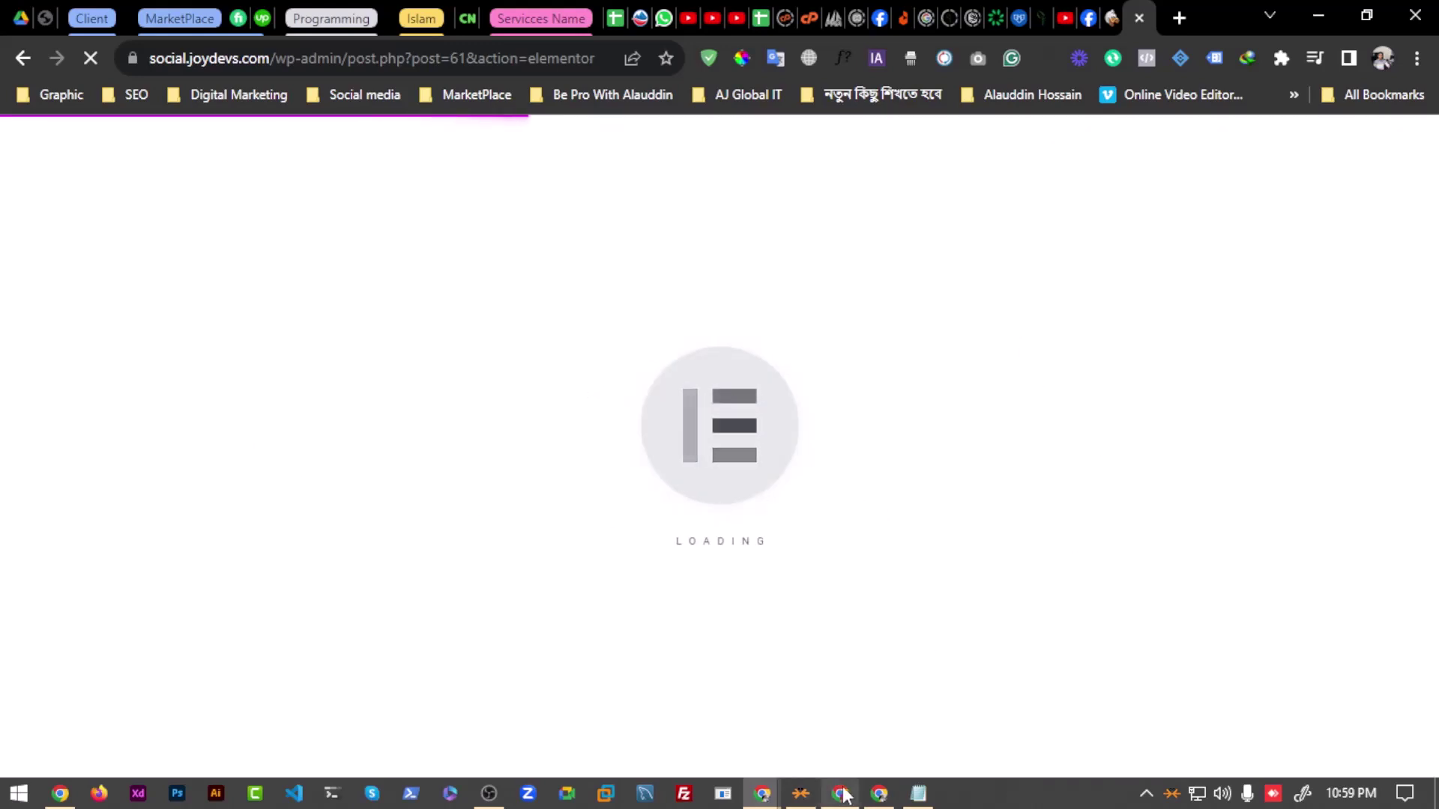
{"action": "left_click", "coordinate": [880, 794]}
{"action": "key", "text": "alt+Tab"}
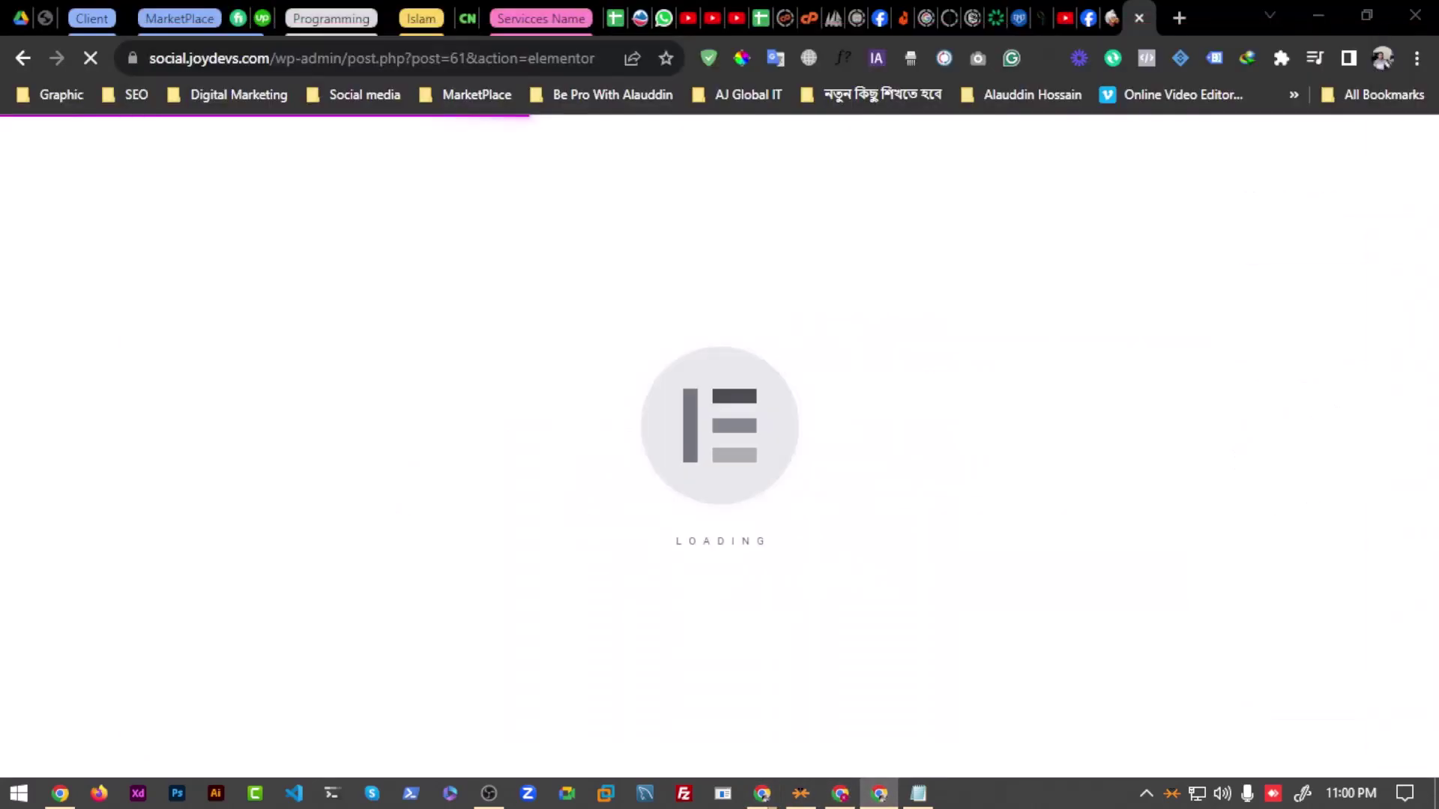
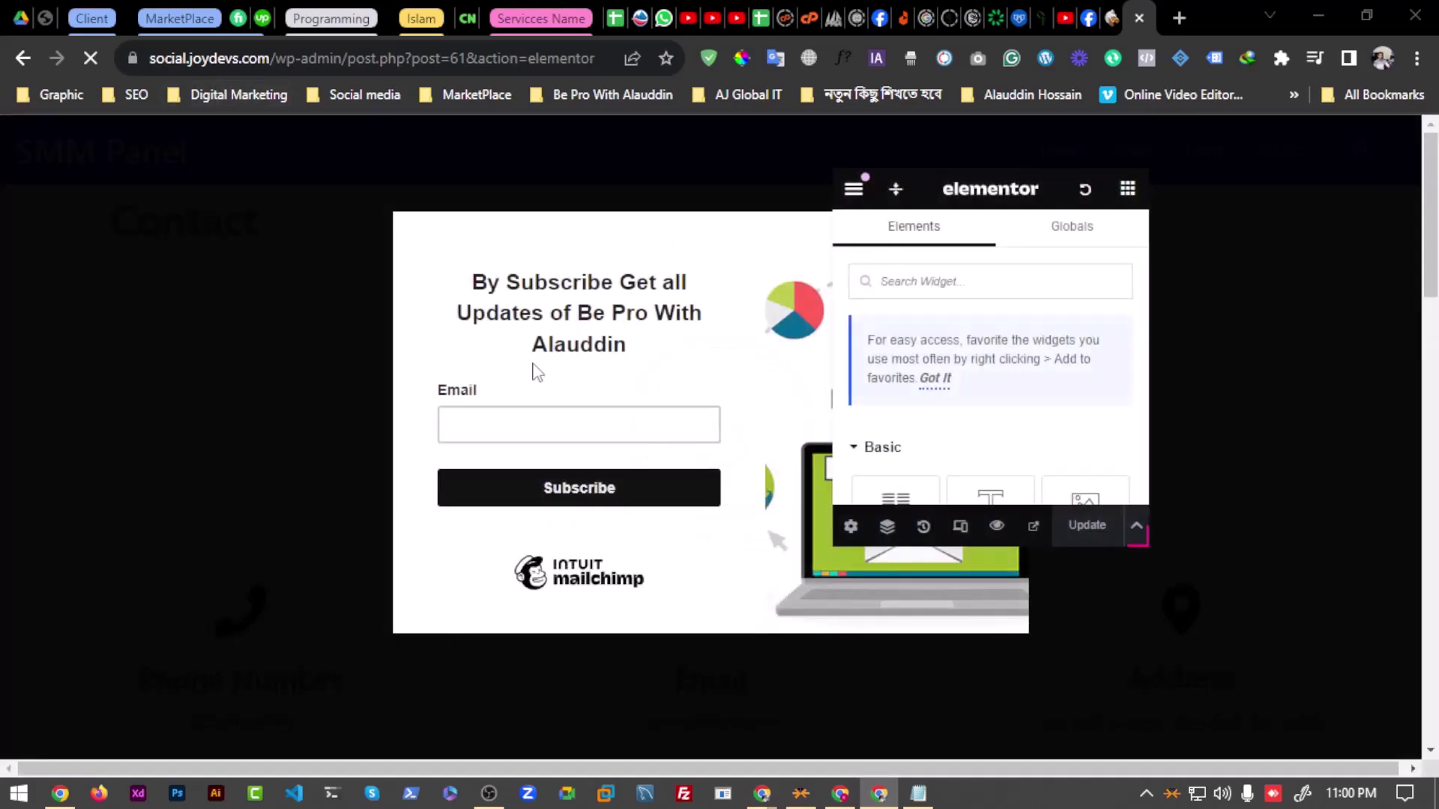
Step: Close the Mailchimp popup preview over the page editor
{"action": "left_click", "coordinate": [757, 217]}
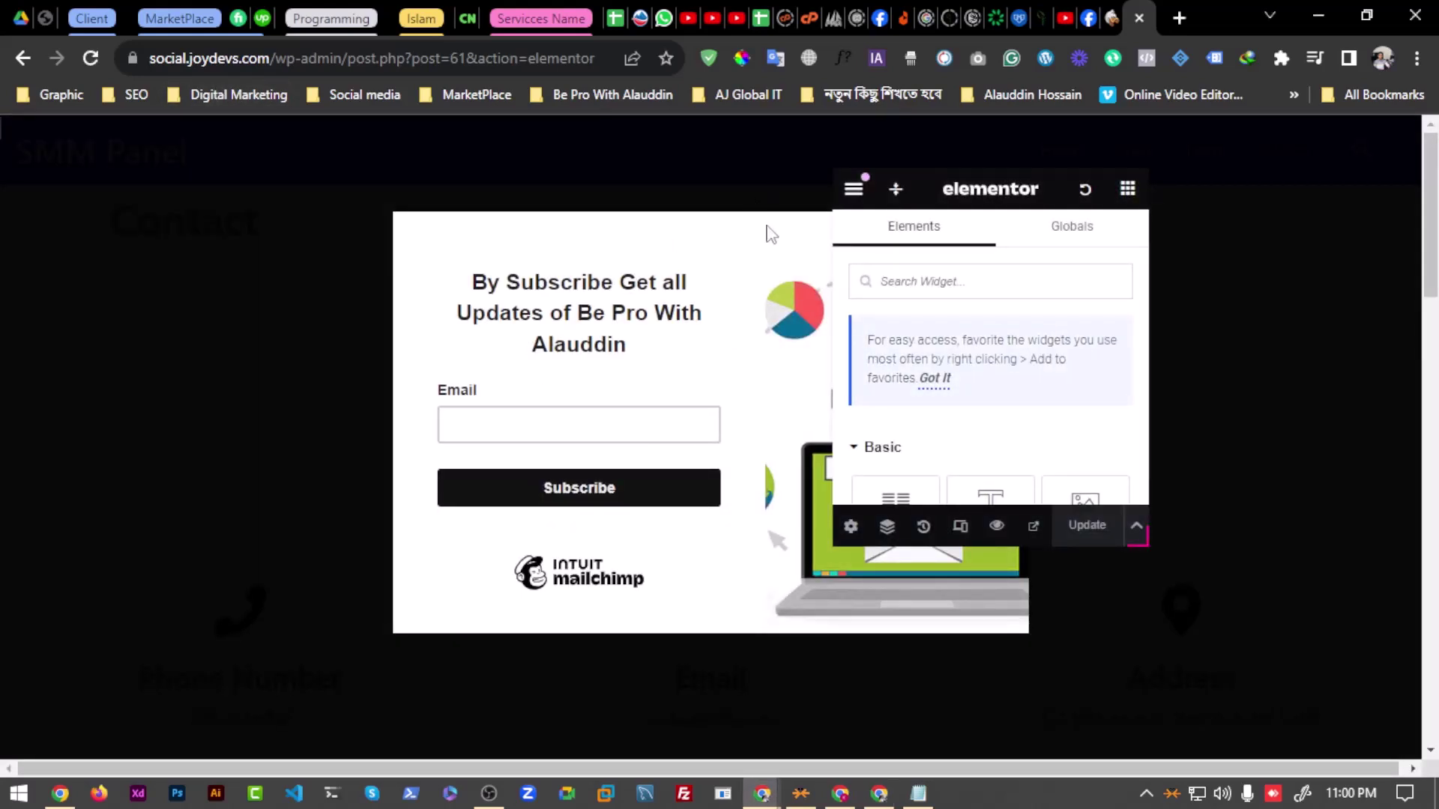
{"action": "left_click_drag", "start_coordinate": [1027, 197], "coordinate": [1252, 220]}
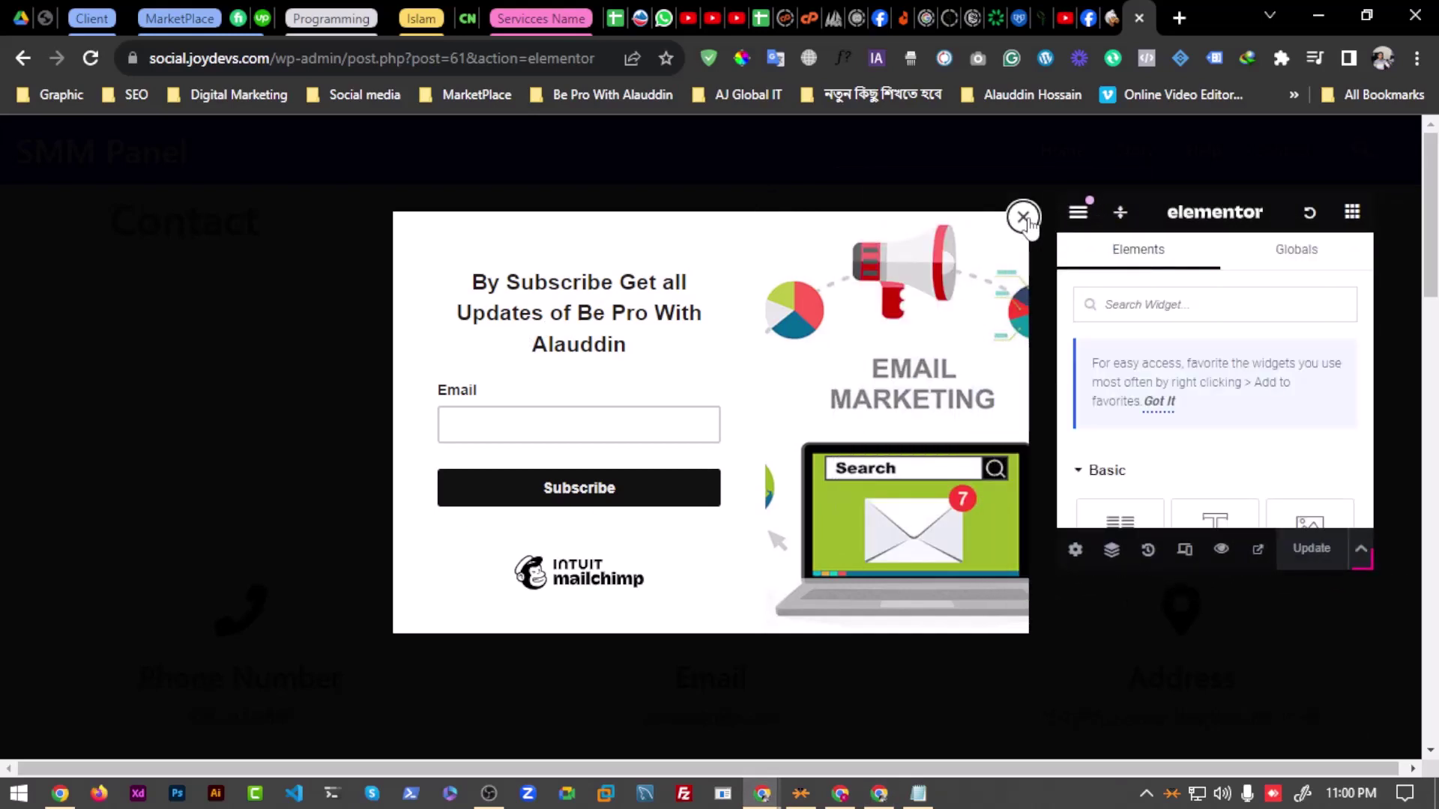
{"action": "left_click", "coordinate": [1024, 218]}
Step: Add a new single-column section below the map
{"action": "scroll", "coordinate": [533, 440], "scroll_direction": "down", "scroll_amount": 8}
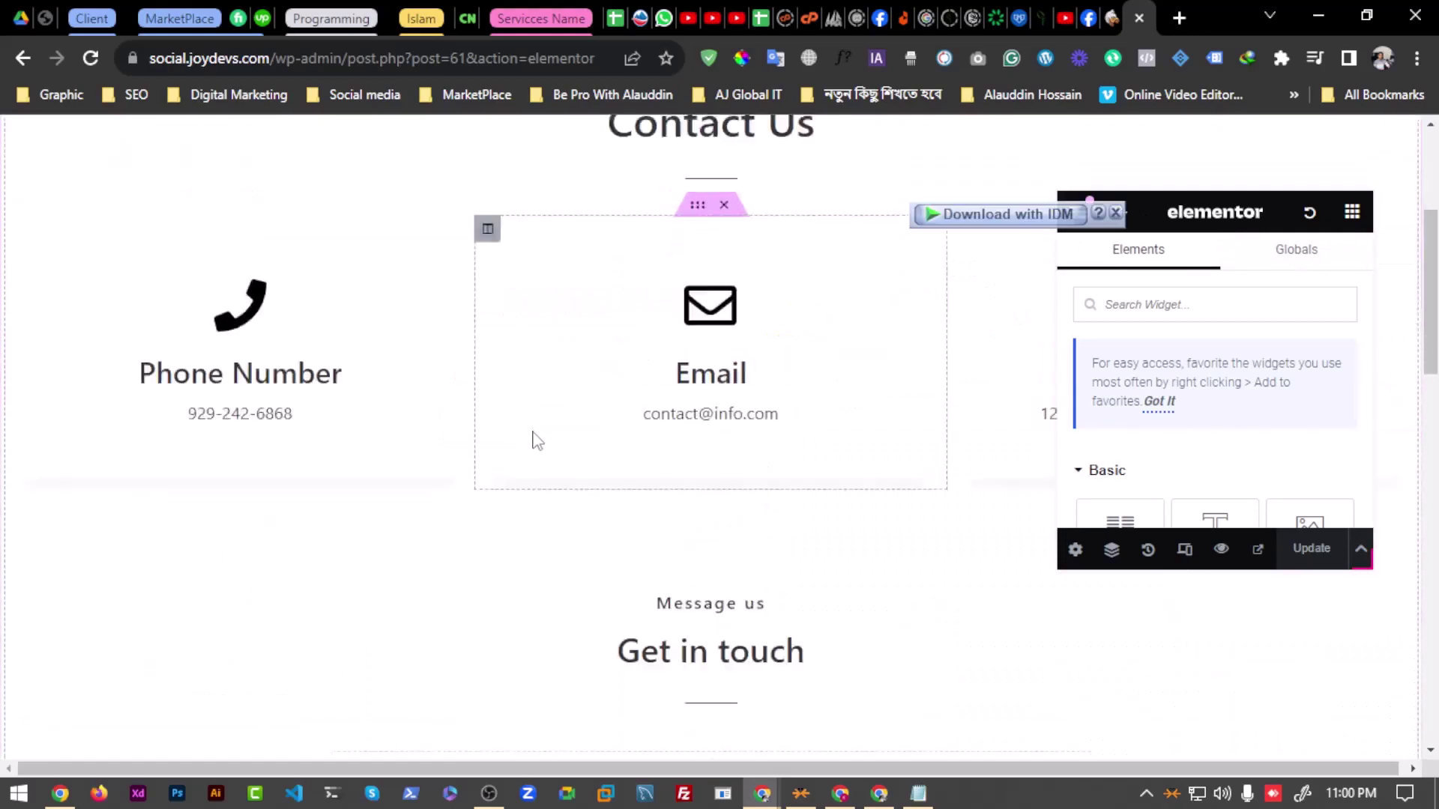
{"action": "scroll", "coordinate": [605, 492], "scroll_direction": "up", "scroll_amount": 4}
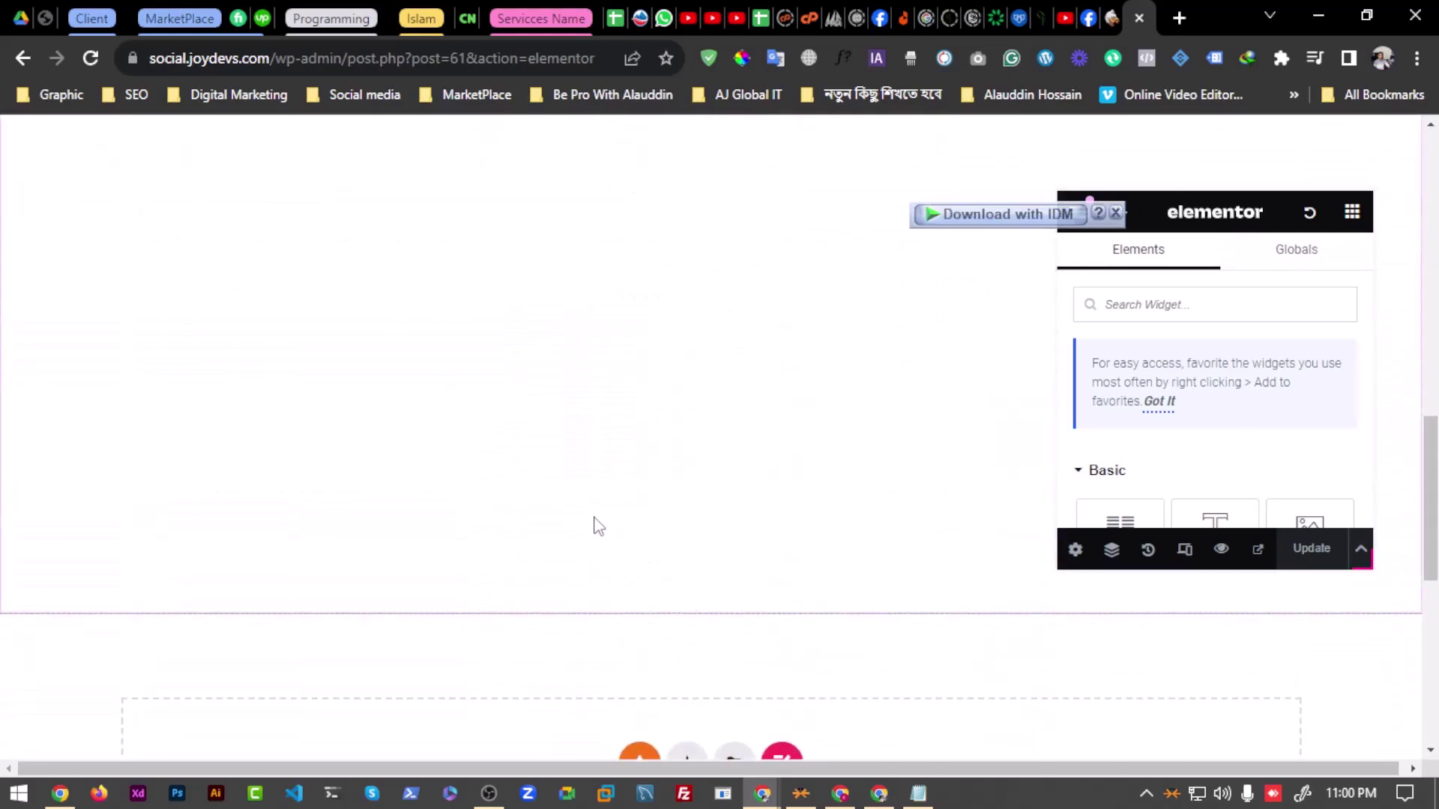
{"action": "scroll", "coordinate": [595, 524], "scroll_direction": "down", "scroll_amount": 1}
{"action": "scroll", "coordinate": [517, 472], "scroll_direction": "down", "scroll_amount": 2}
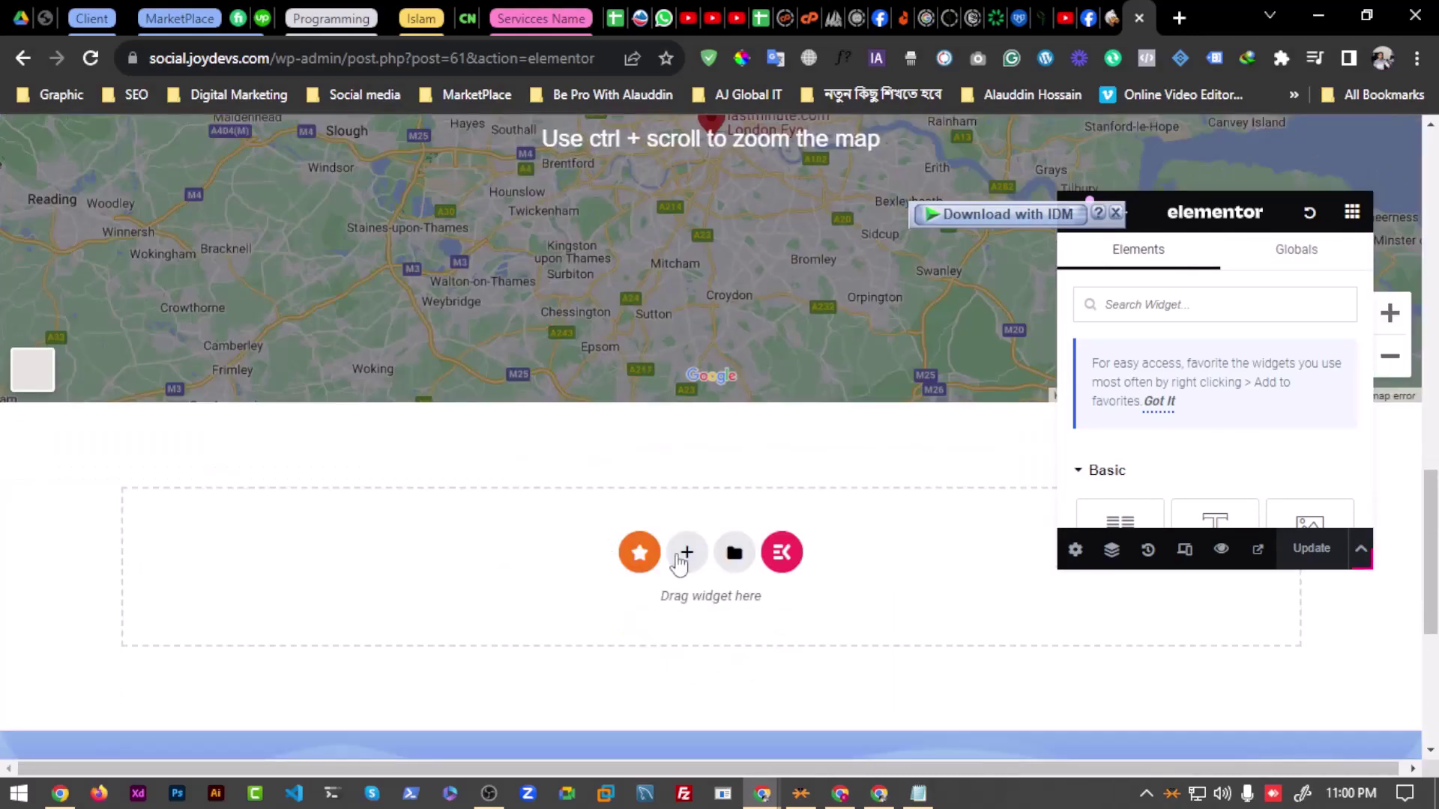
{"action": "left_click", "coordinate": [685, 555]}
{"action": "scroll", "coordinate": [412, 504], "scroll_direction": "down", "scroll_amount": 3}
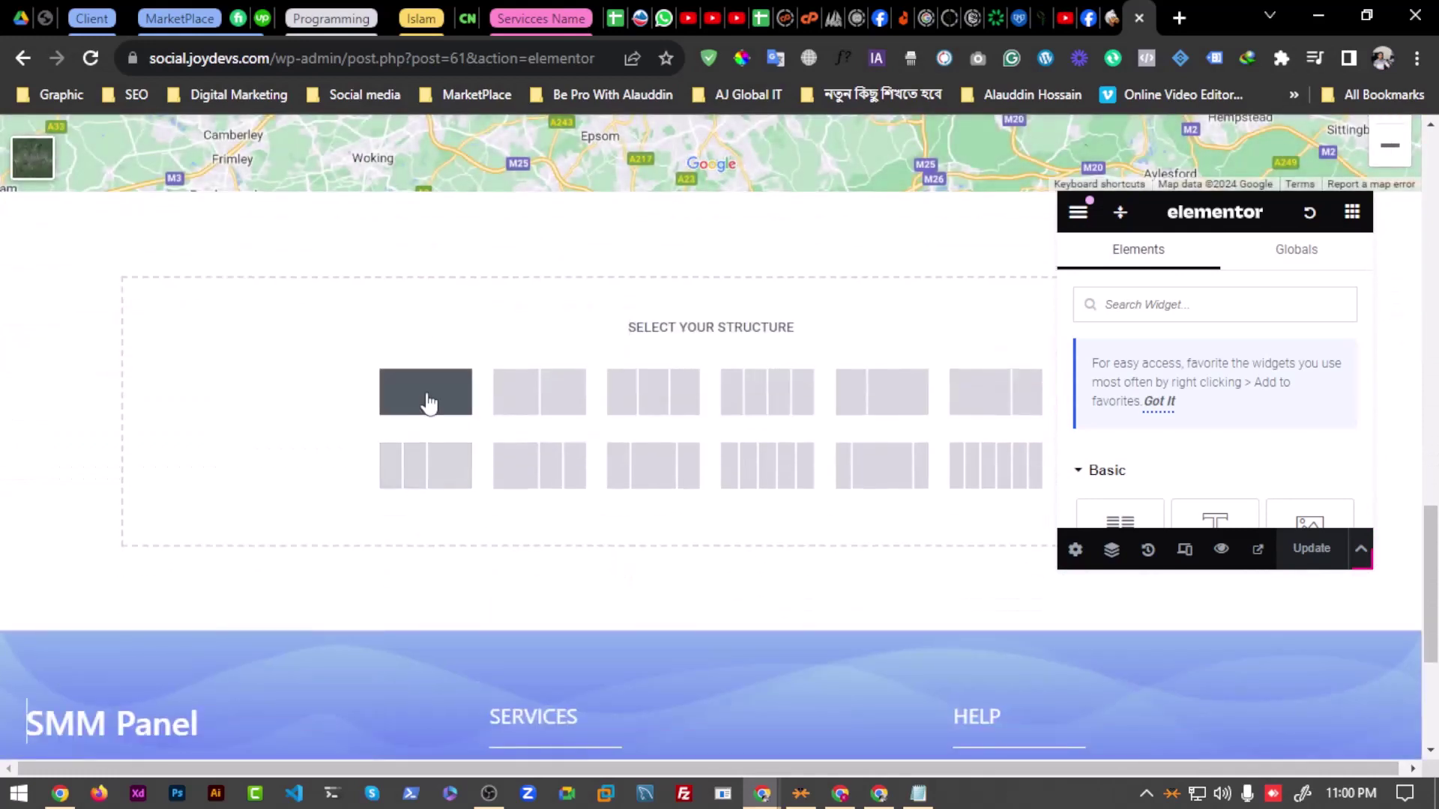
{"action": "left_click", "coordinate": [428, 401]}
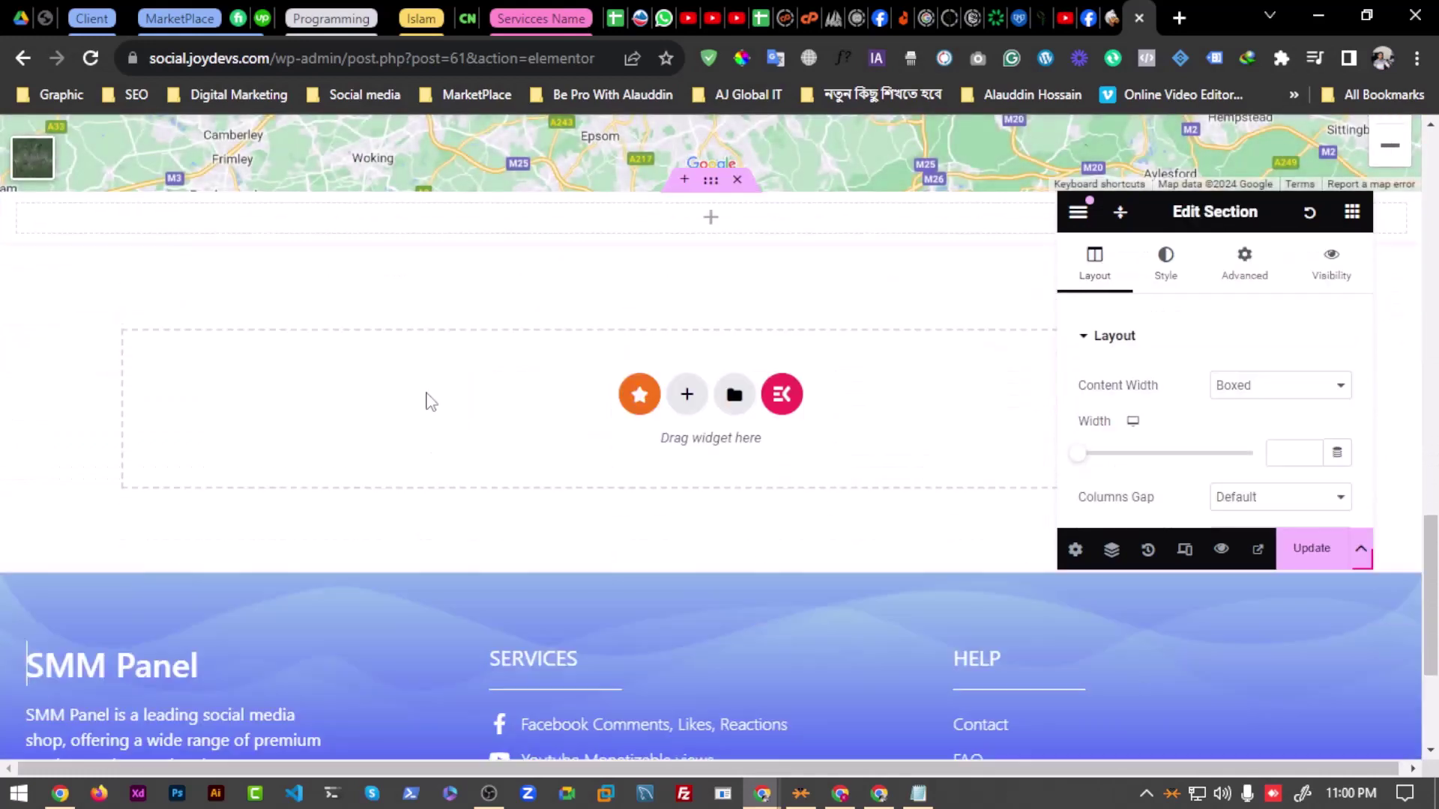
Step: Drop an HTML widget into the section and paste the Mailchimp embed code
{"action": "left_click", "coordinate": [1353, 213]}
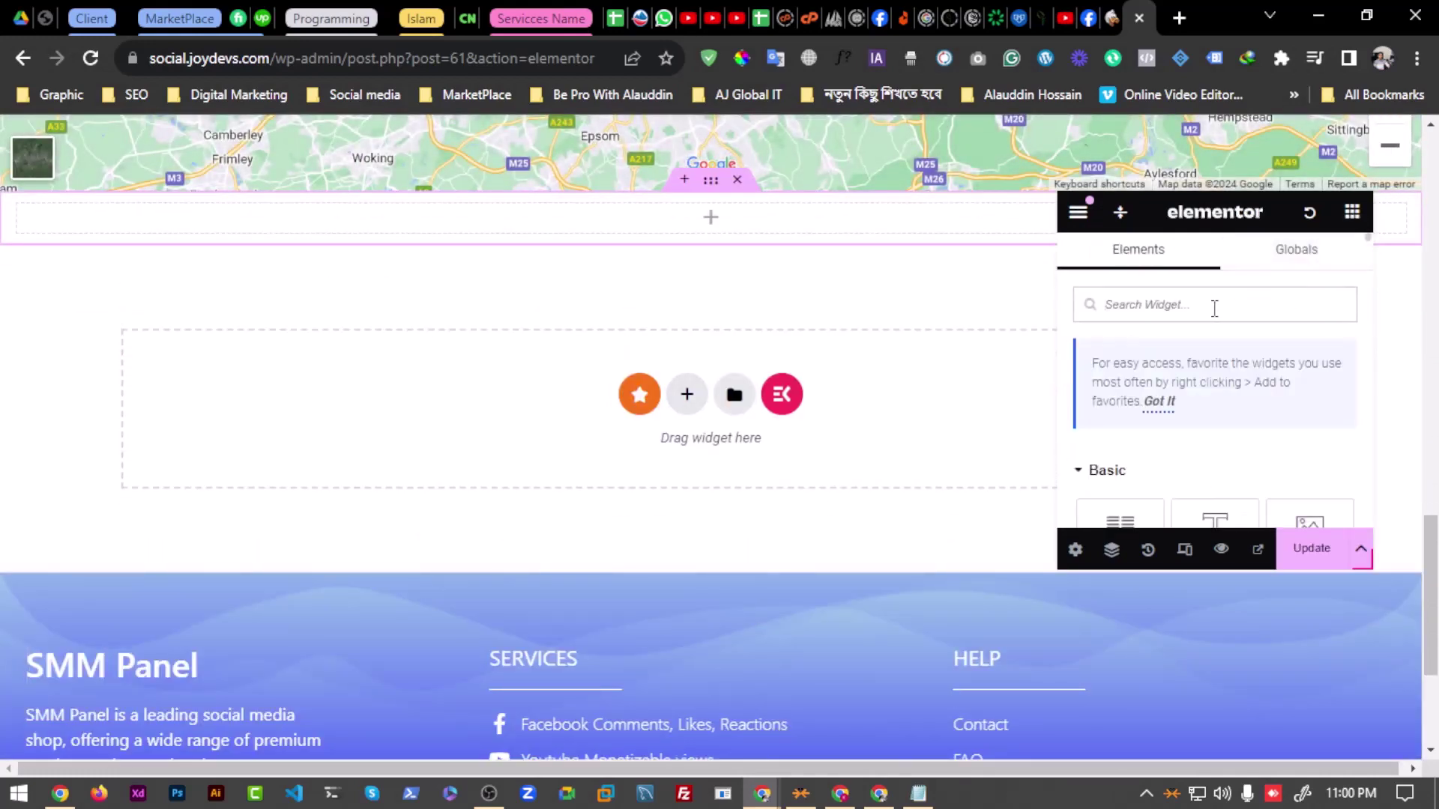
{"action": "type", "text": "html"}
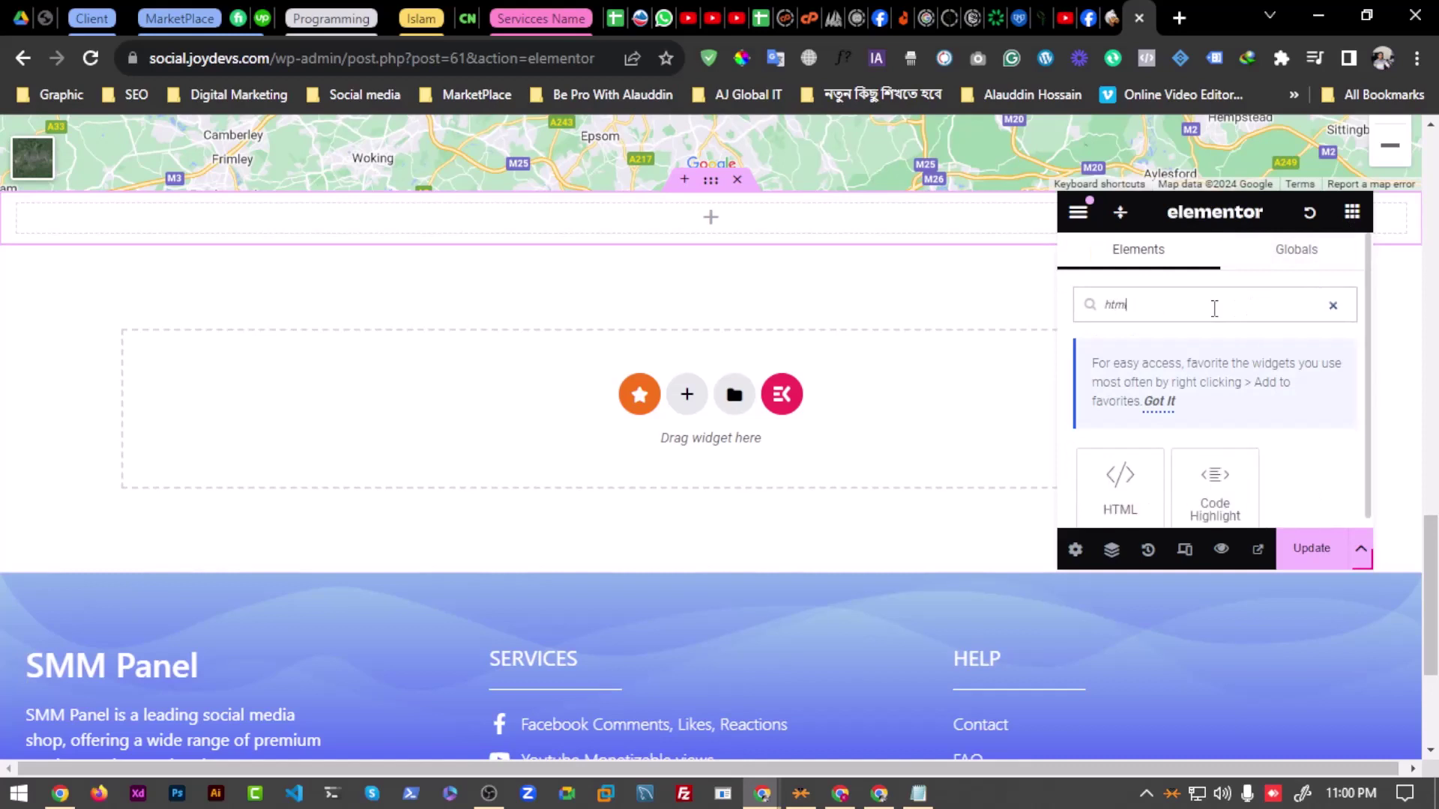
{"action": "scroll", "coordinate": [1225, 349], "scroll_direction": "down", "scroll_amount": 1}
{"action": "left_click_drag", "start_coordinate": [1076, 464], "coordinate": [684, 218]}
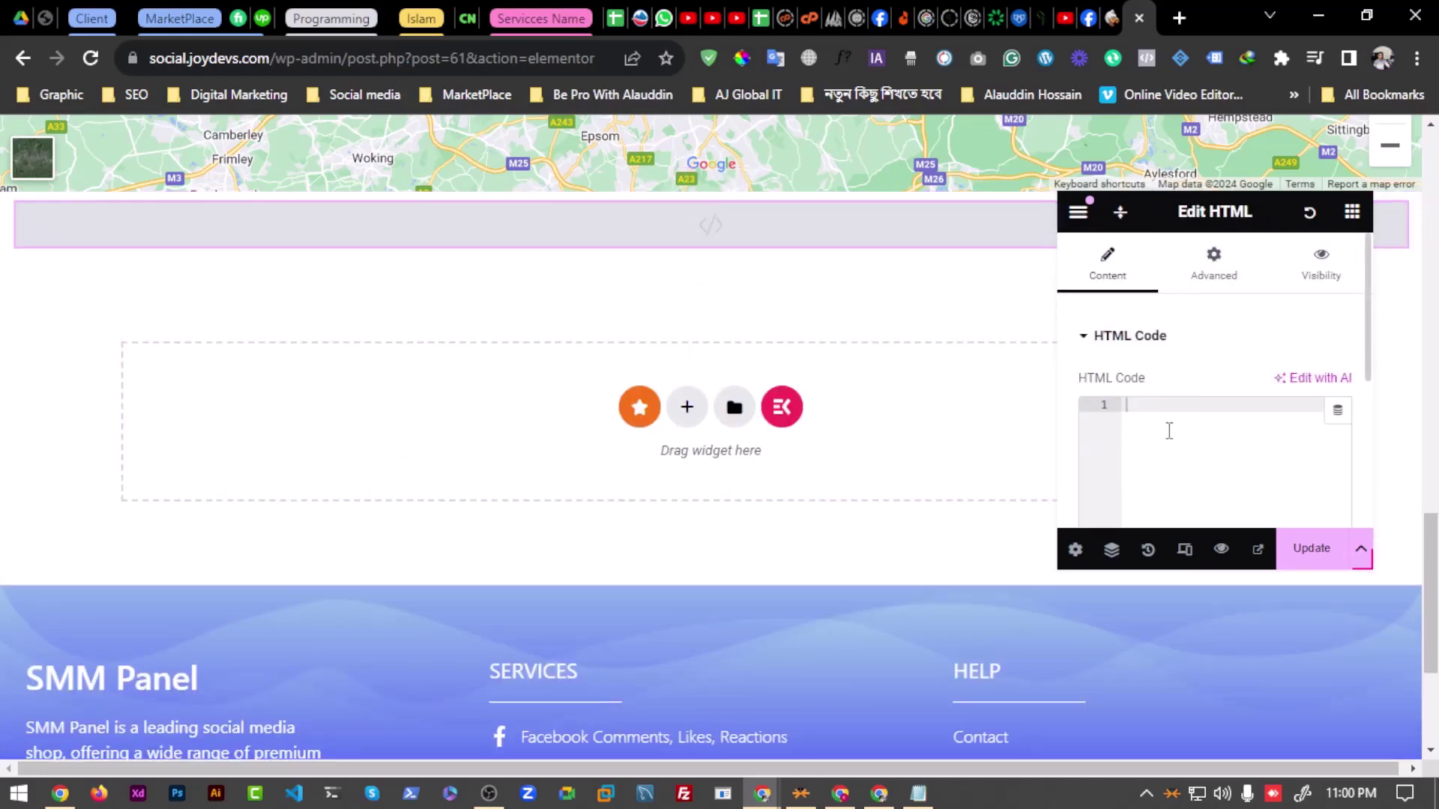
{"action": "key", "text": "ctrl+v"}
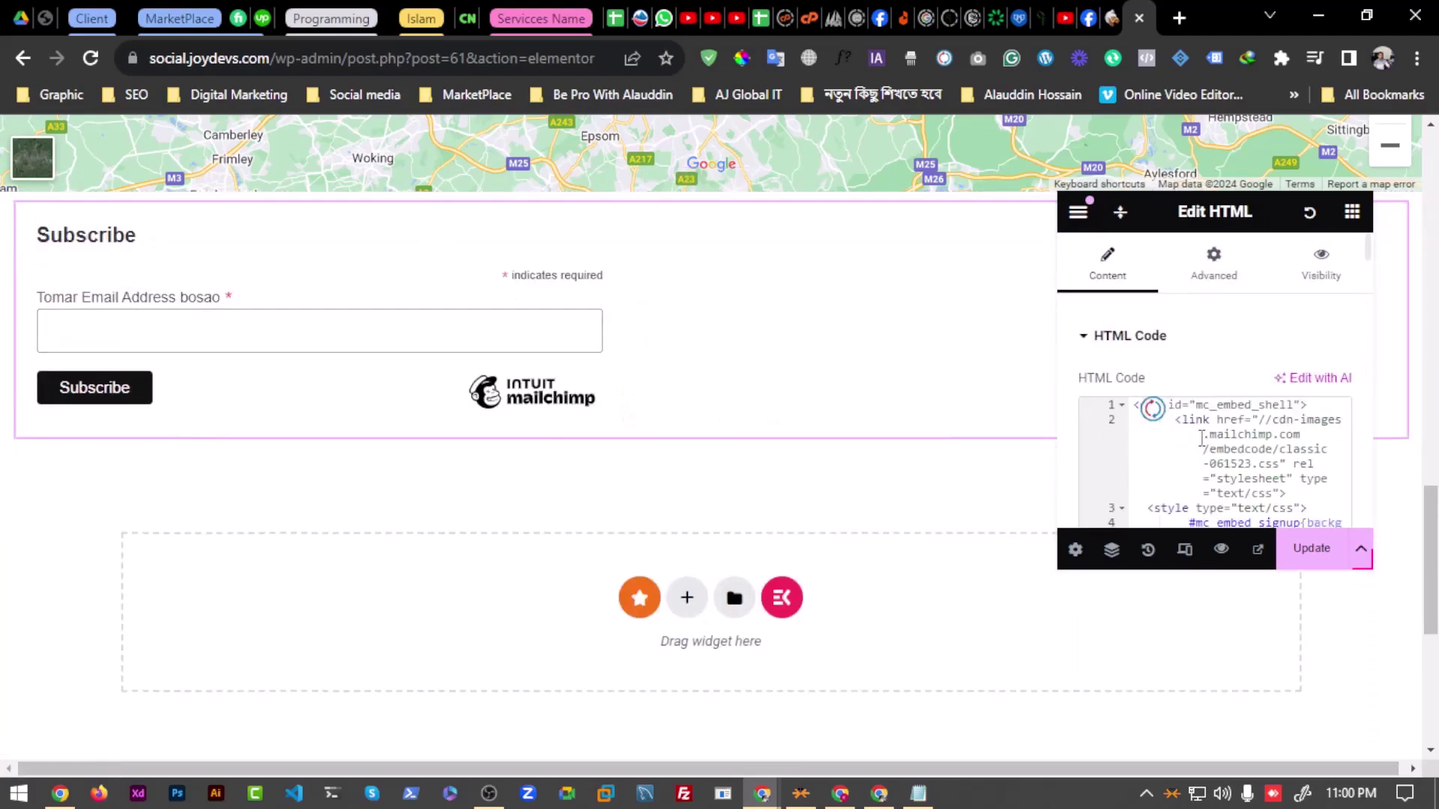
Step: Update the page and check the rendered Subscribe form
{"action": "left_click", "coordinate": [1310, 548]}
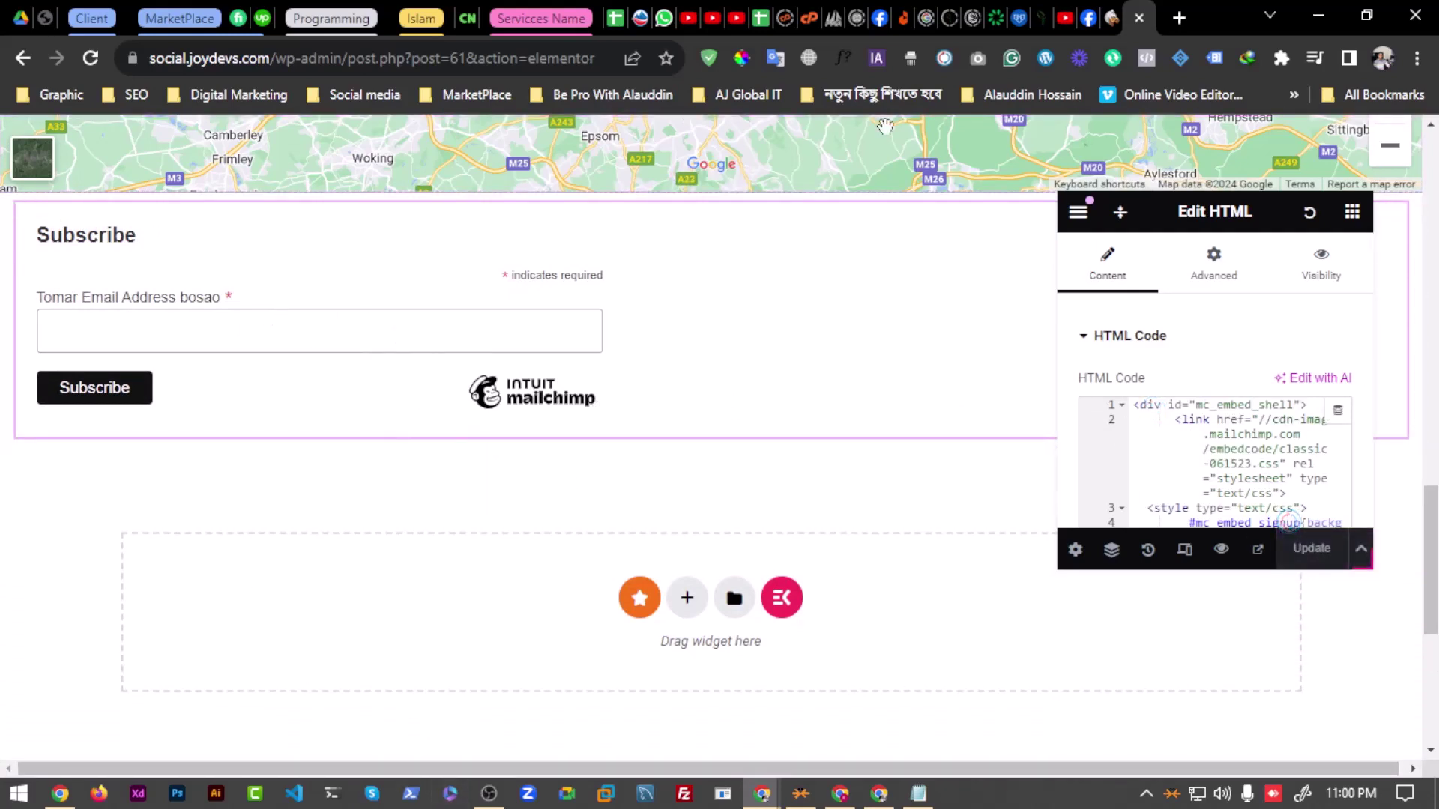
{"action": "scroll", "coordinate": [822, 264], "scroll_direction": "up", "scroll_amount": 4}
{"action": "scroll", "coordinate": [561, 451], "scroll_direction": "up", "scroll_amount": 10}
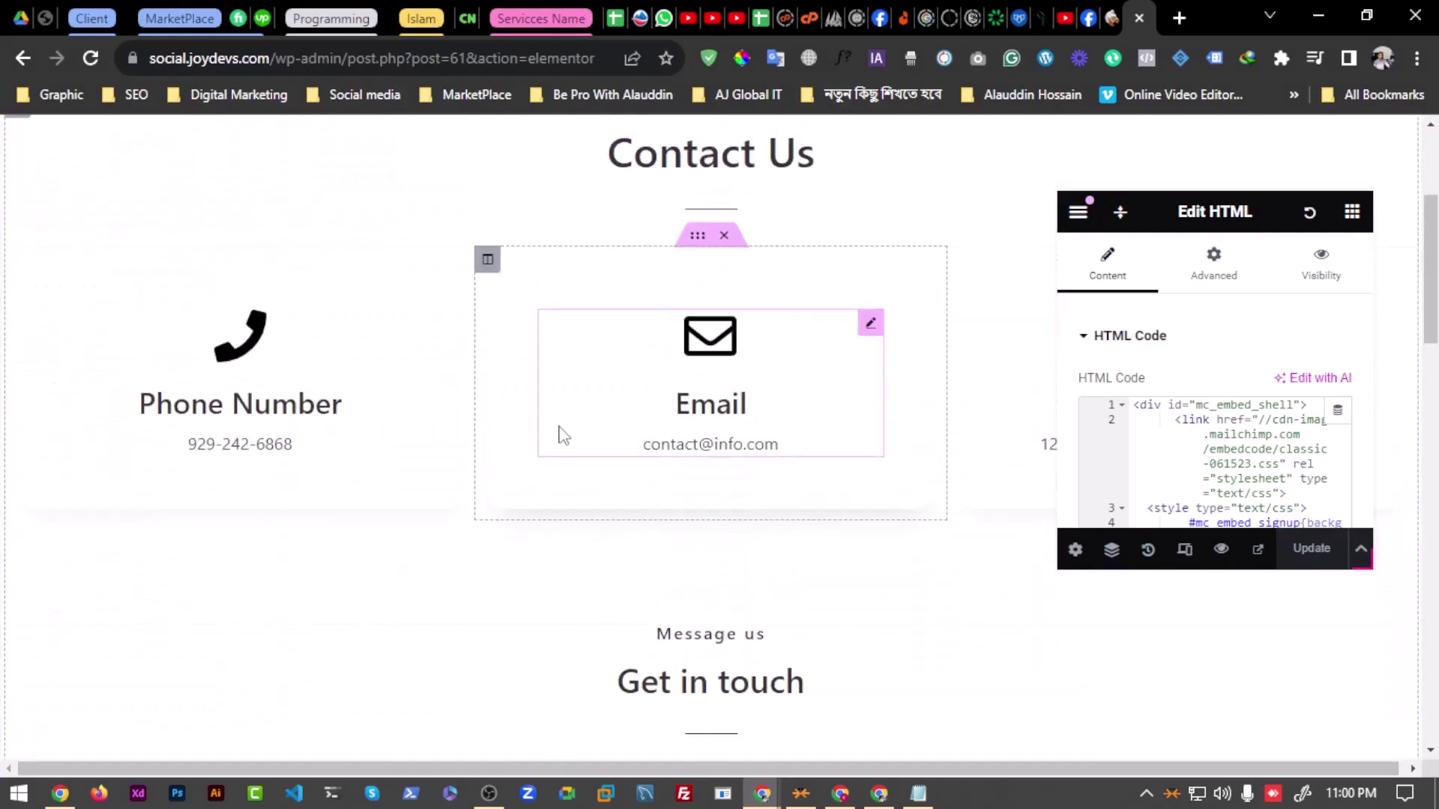
{"action": "scroll", "coordinate": [498, 375], "scroll_direction": "down", "scroll_amount": 4}
{"action": "scroll", "coordinate": [514, 466], "scroll_direction": "up", "scroll_amount": 2}
{"action": "scroll", "coordinate": [611, 266], "scroll_direction": "up", "scroll_amount": 2}
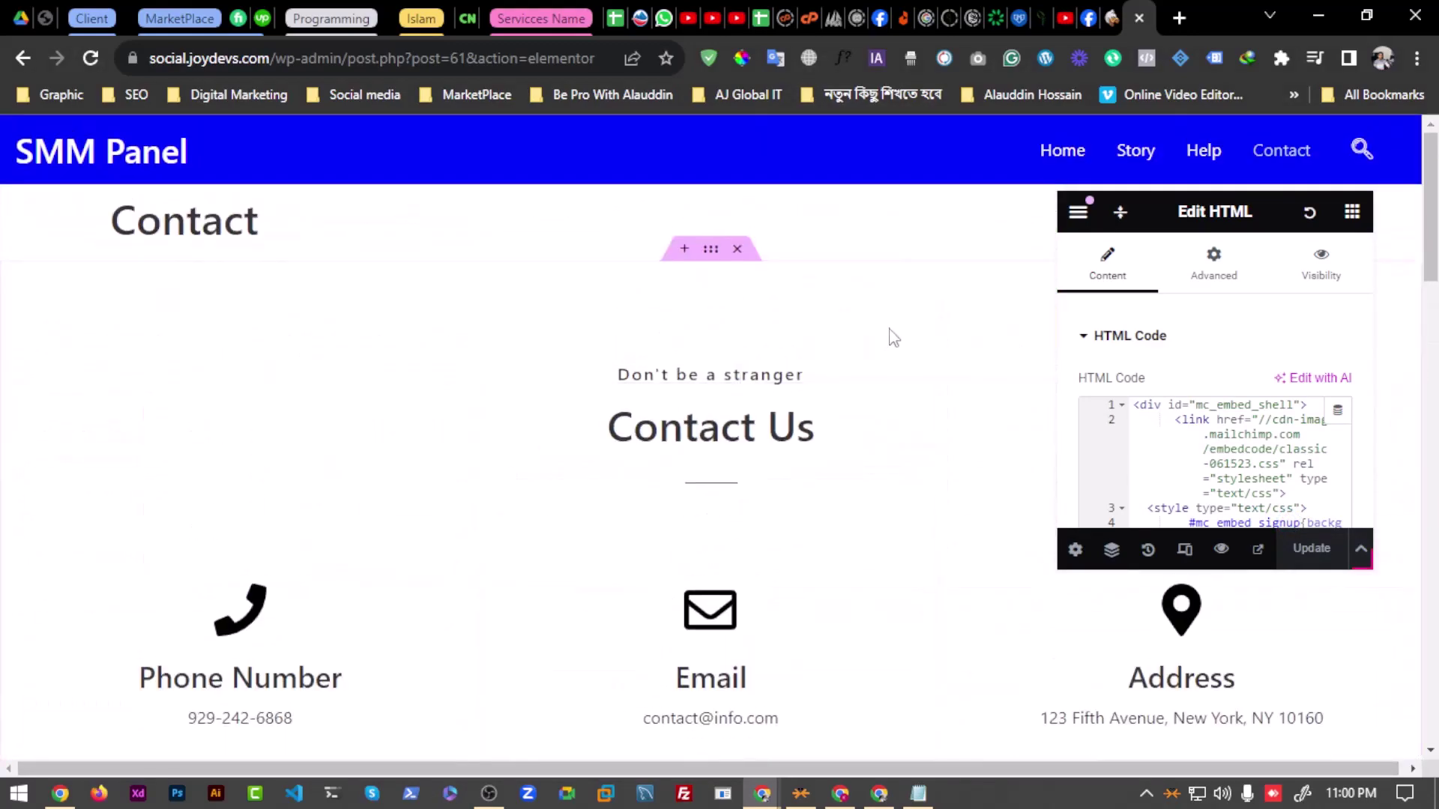
Step: In the Mailchimp form builder, continue from Form Fields and copy the embed code
{"action": "left_click", "coordinate": [841, 788]}
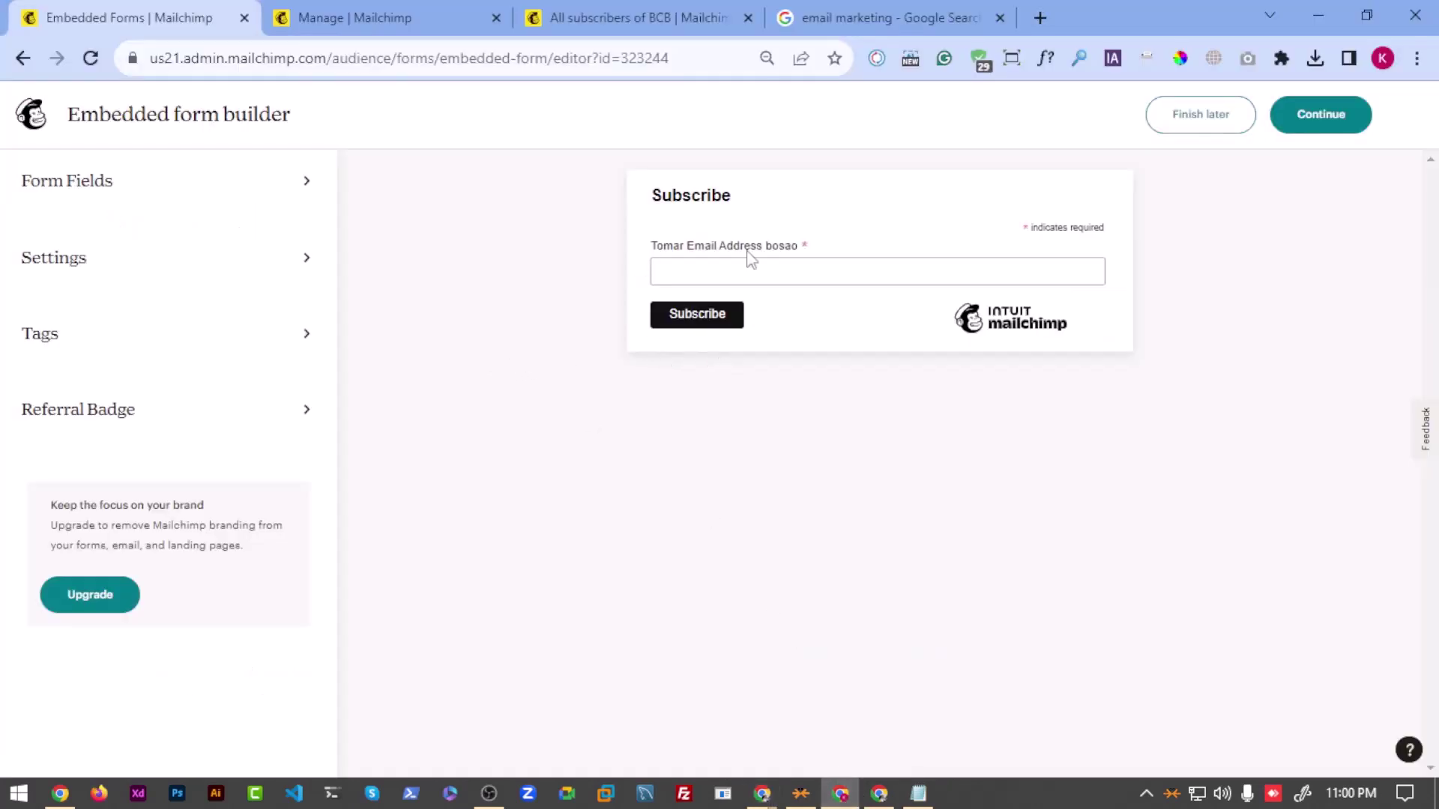
{"action": "left_click", "coordinate": [130, 178]}
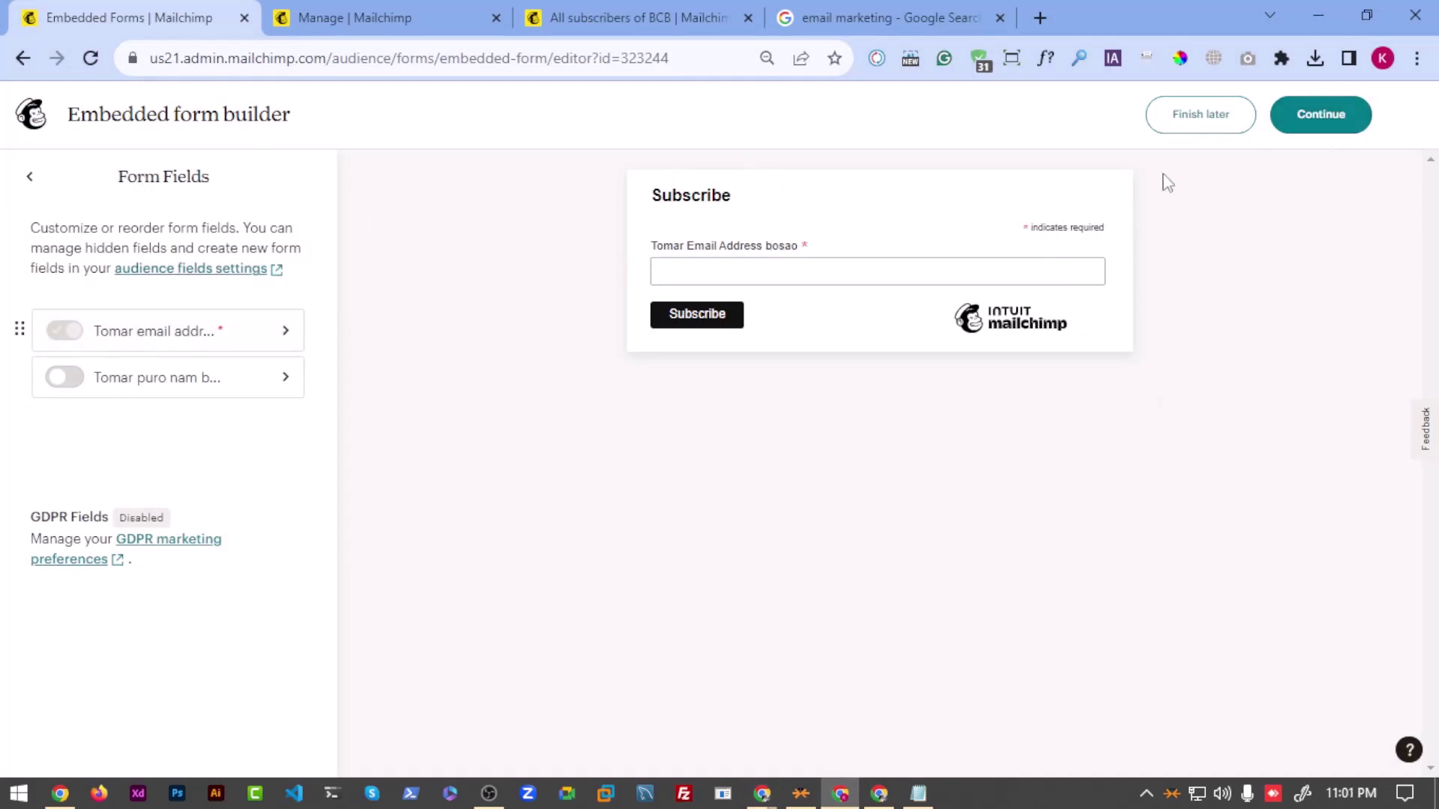
{"action": "left_click", "coordinate": [1333, 114]}
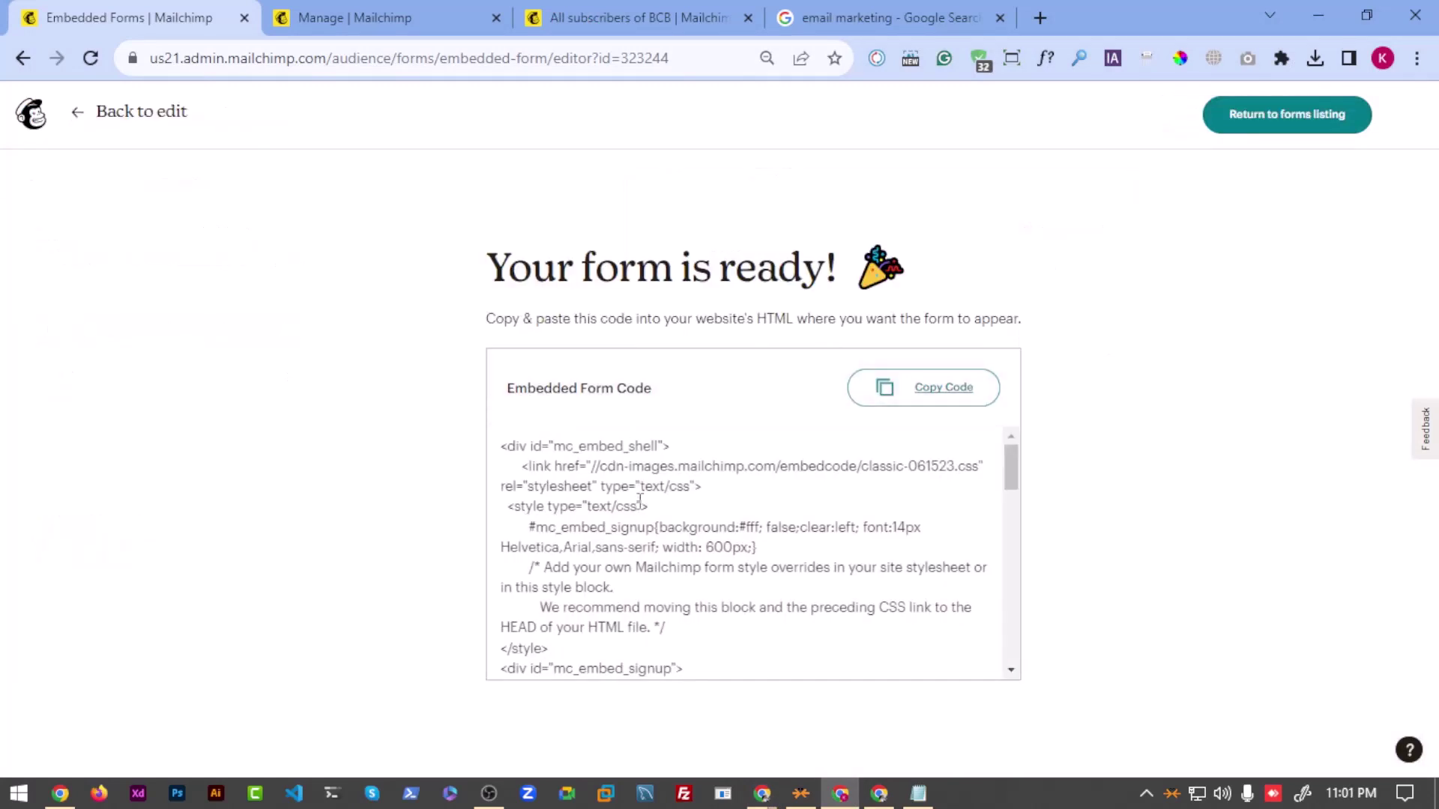
{"action": "scroll", "coordinate": [639, 498], "scroll_direction": "down", "scroll_amount": 5}
{"action": "left_click", "coordinate": [933, 401]}
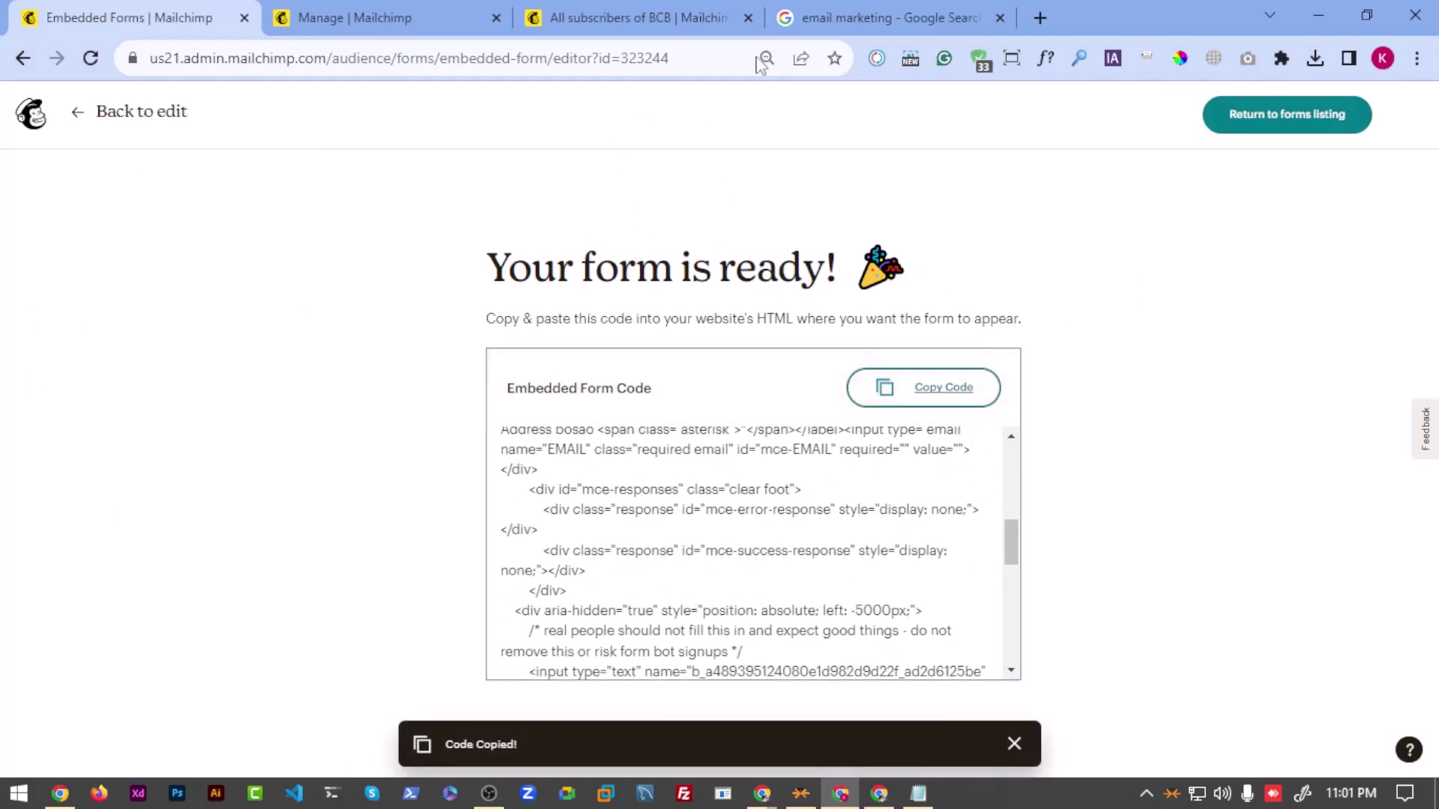
Step: Go back to editing, then choose Finish later to return to Signup forms
{"action": "left_click", "coordinate": [107, 120]}
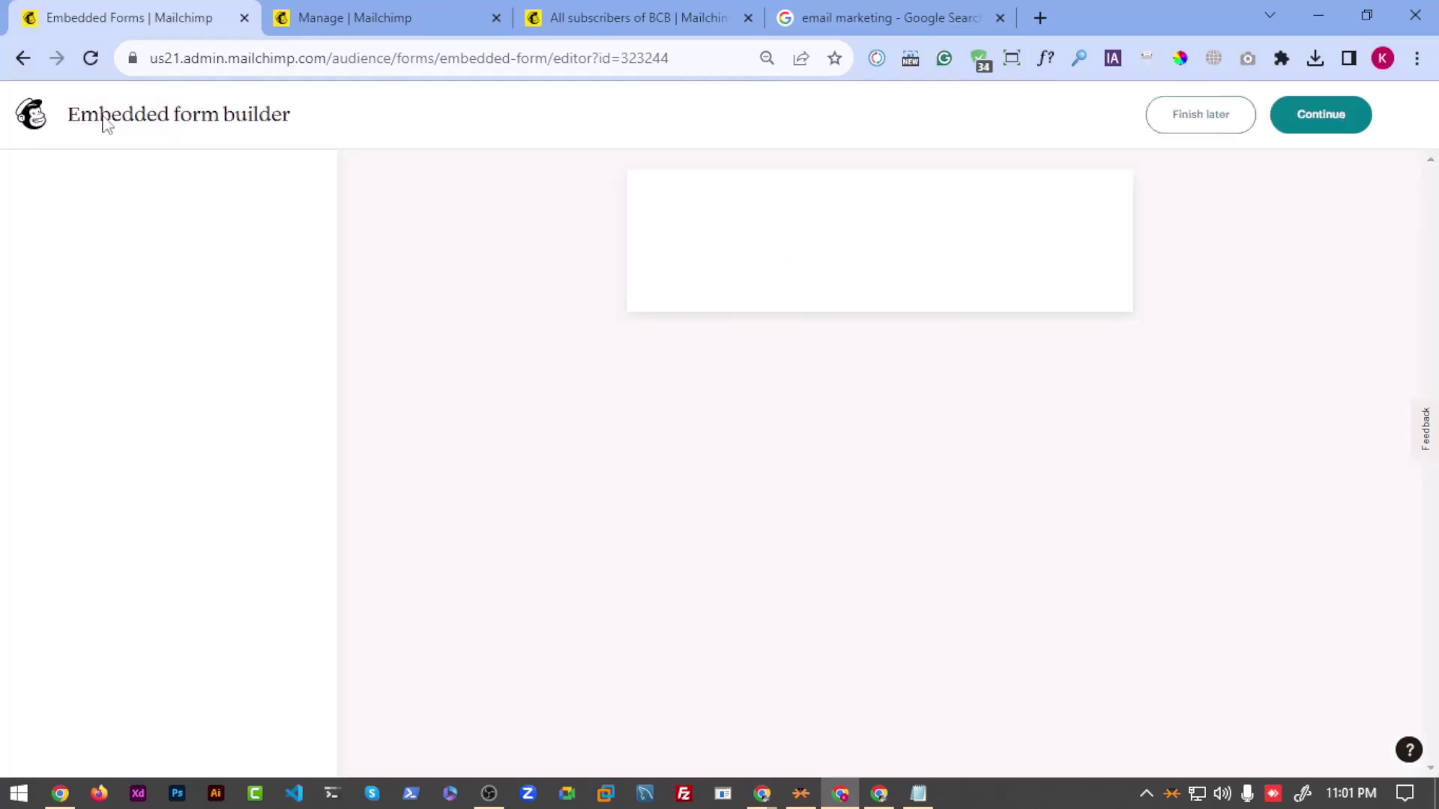
{"action": "left_click", "coordinate": [29, 175]}
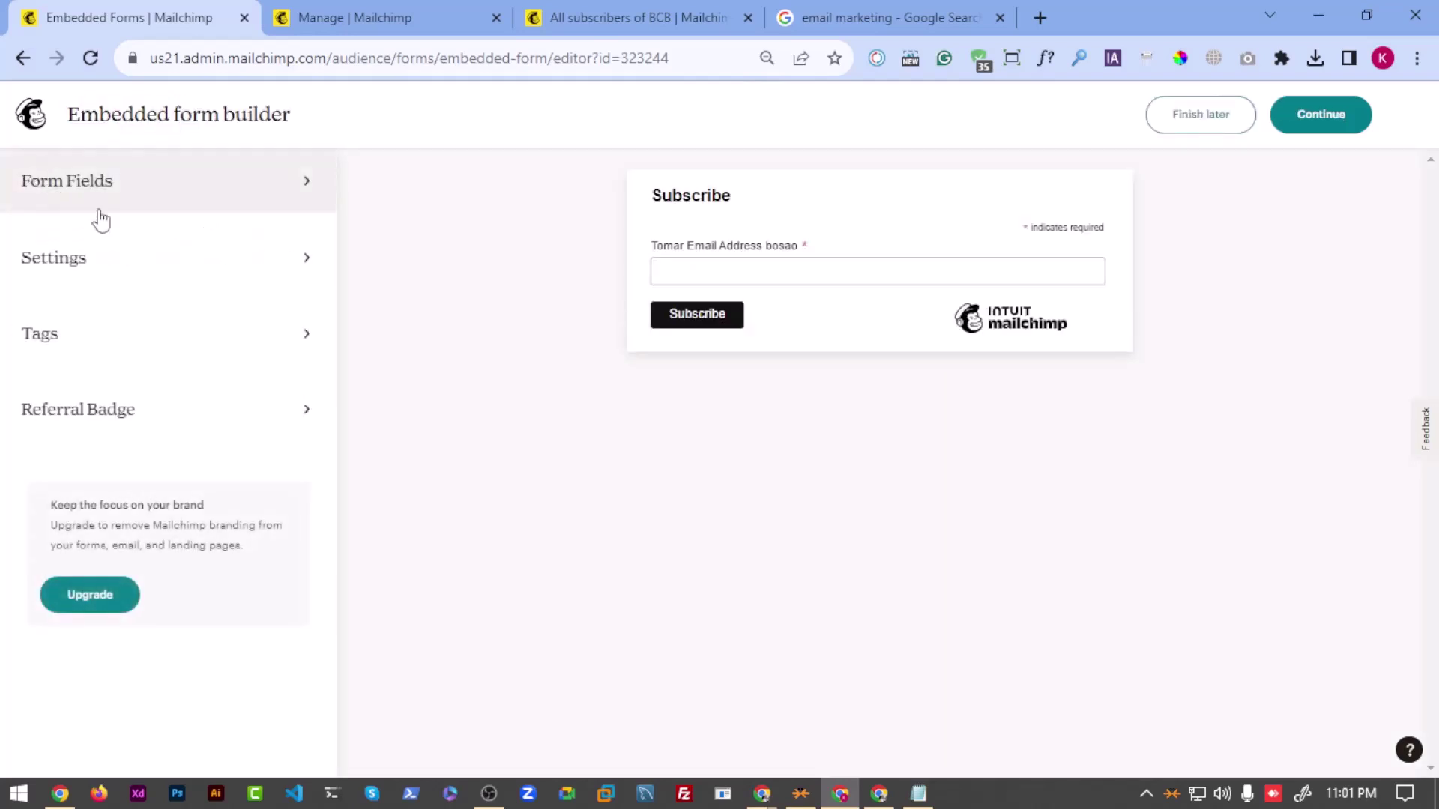
{"action": "left_click", "coordinate": [1206, 121]}
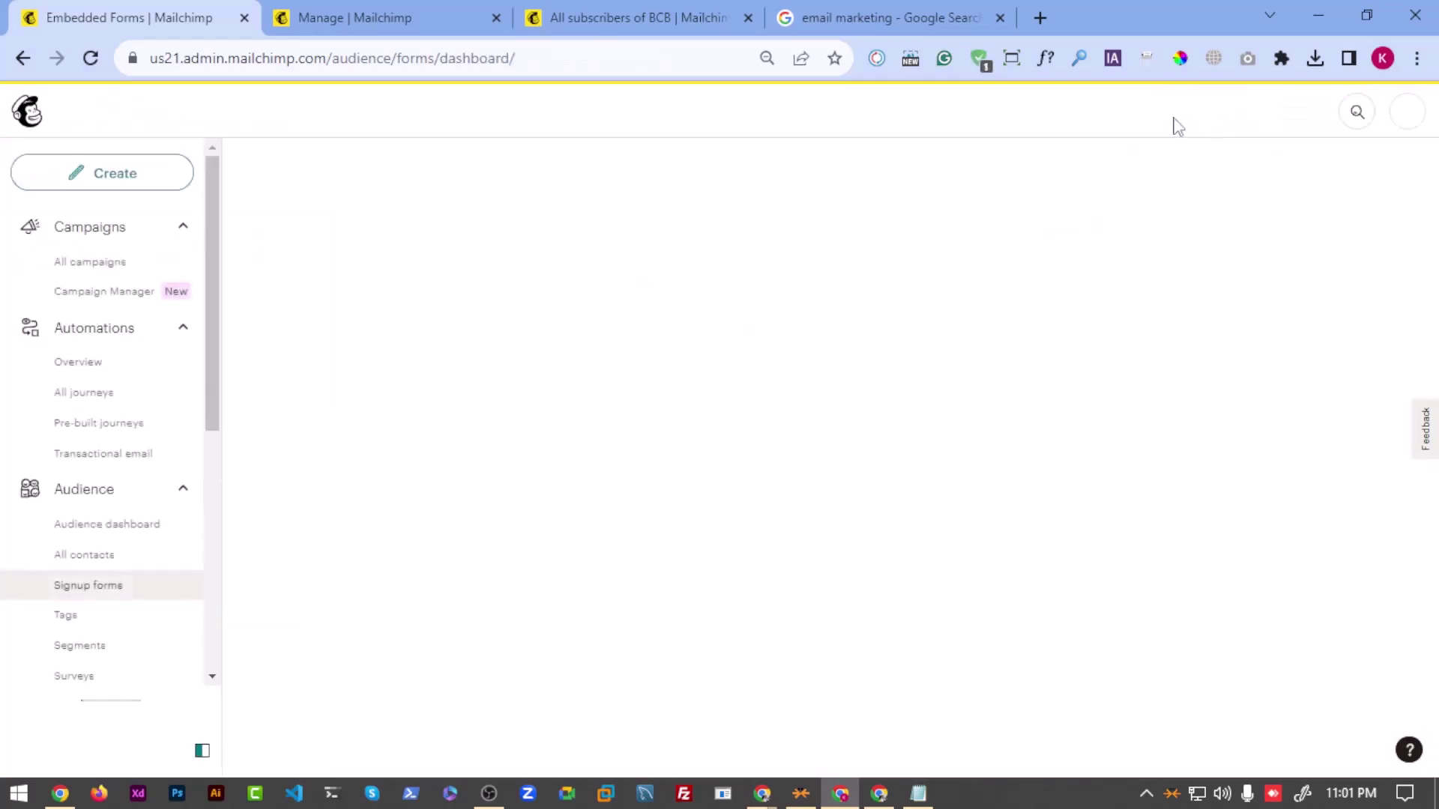
{"action": "scroll", "coordinate": [1013, 385], "scroll_direction": "down", "scroll_amount": 5}
{"action": "scroll", "coordinate": [1013, 384], "scroll_direction": "up", "scroll_amount": 1}
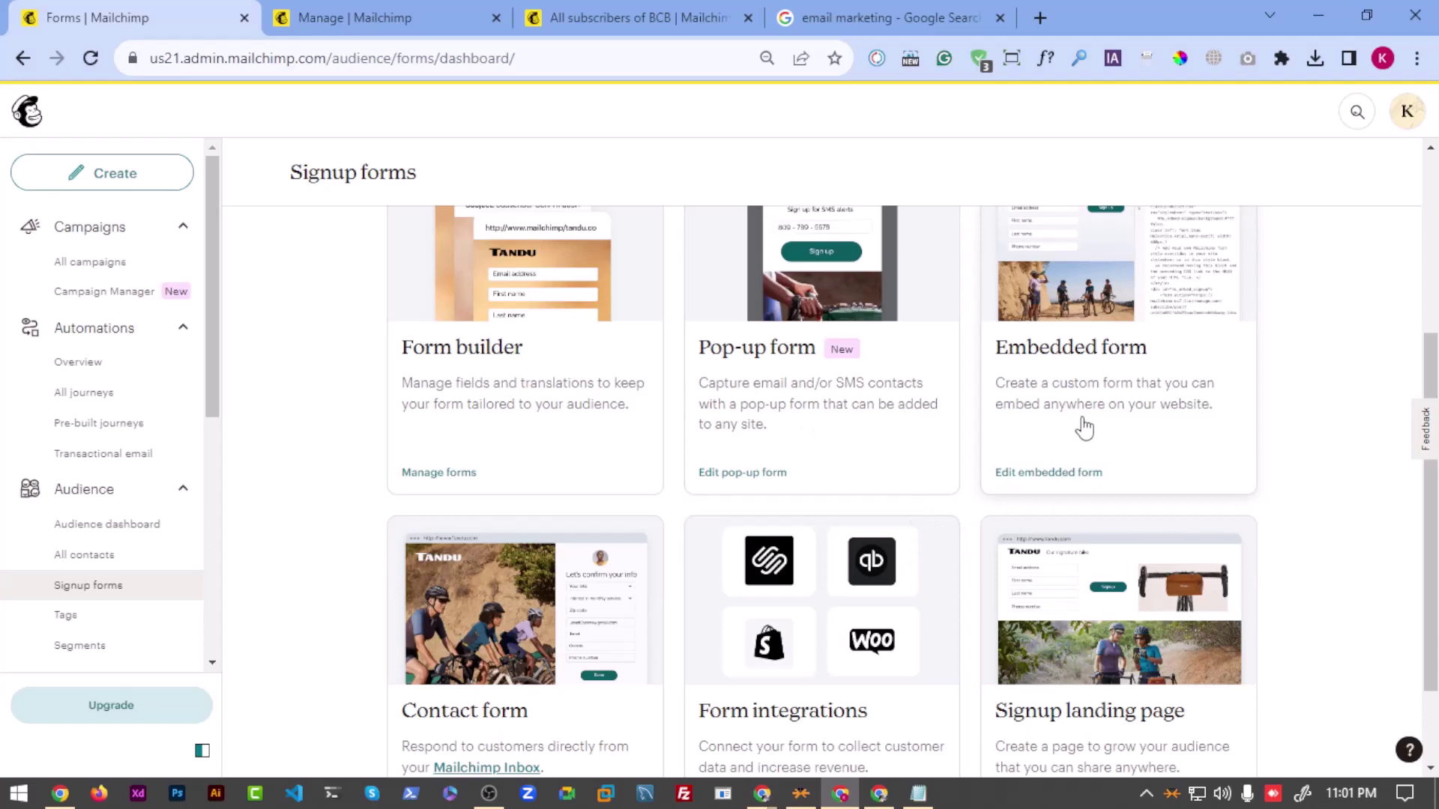
{"action": "scroll", "coordinate": [489, 505], "scroll_direction": "up", "scroll_amount": 4}
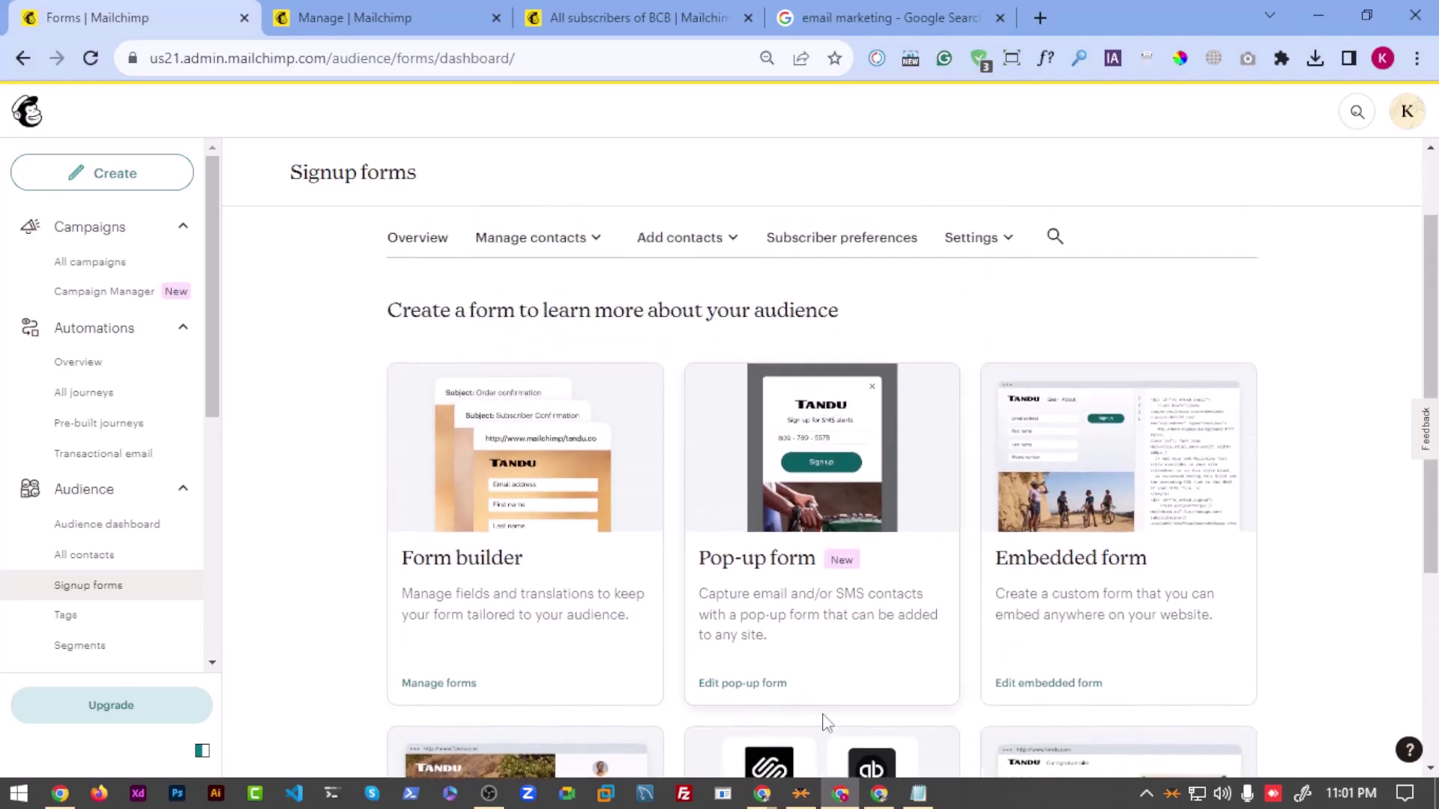
{"action": "scroll", "coordinate": [1178, 519], "scroll_direction": "down", "scroll_amount": 4}
{"action": "scroll", "coordinate": [1077, 440], "scroll_direction": "up", "scroll_amount": 2}
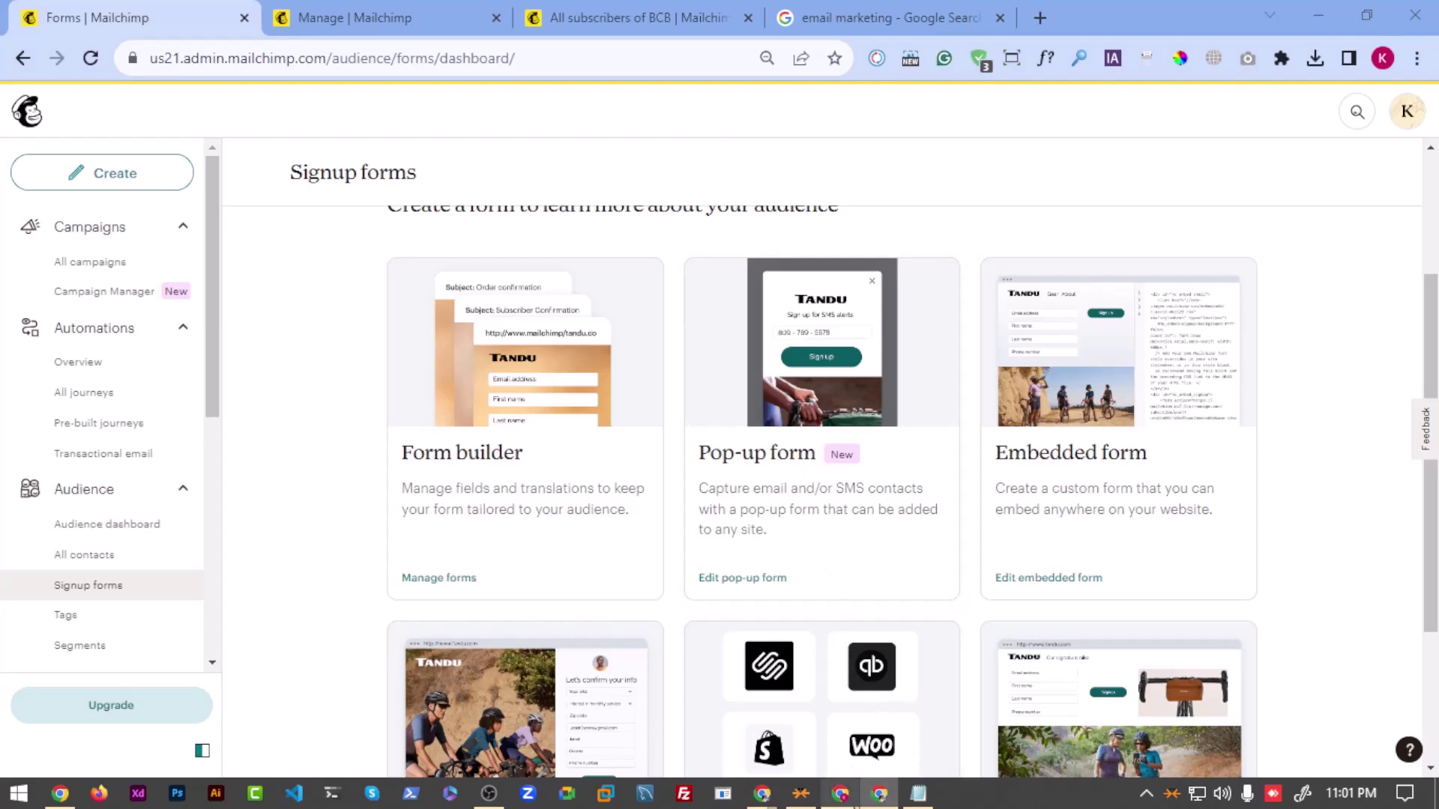
{"action": "mouse_move", "coordinate": [891, 787]}
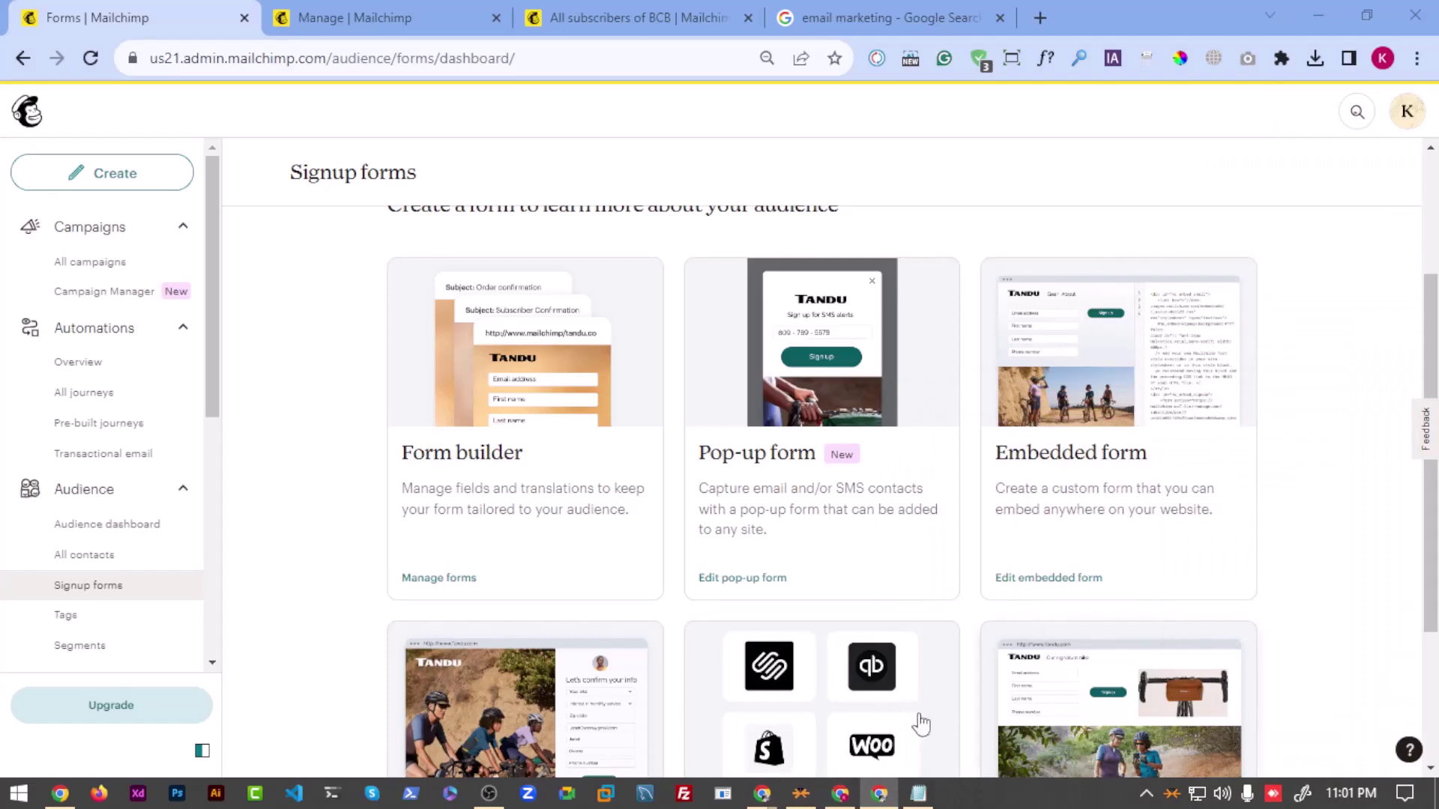
{"action": "mouse_move", "coordinate": [844, 798]}
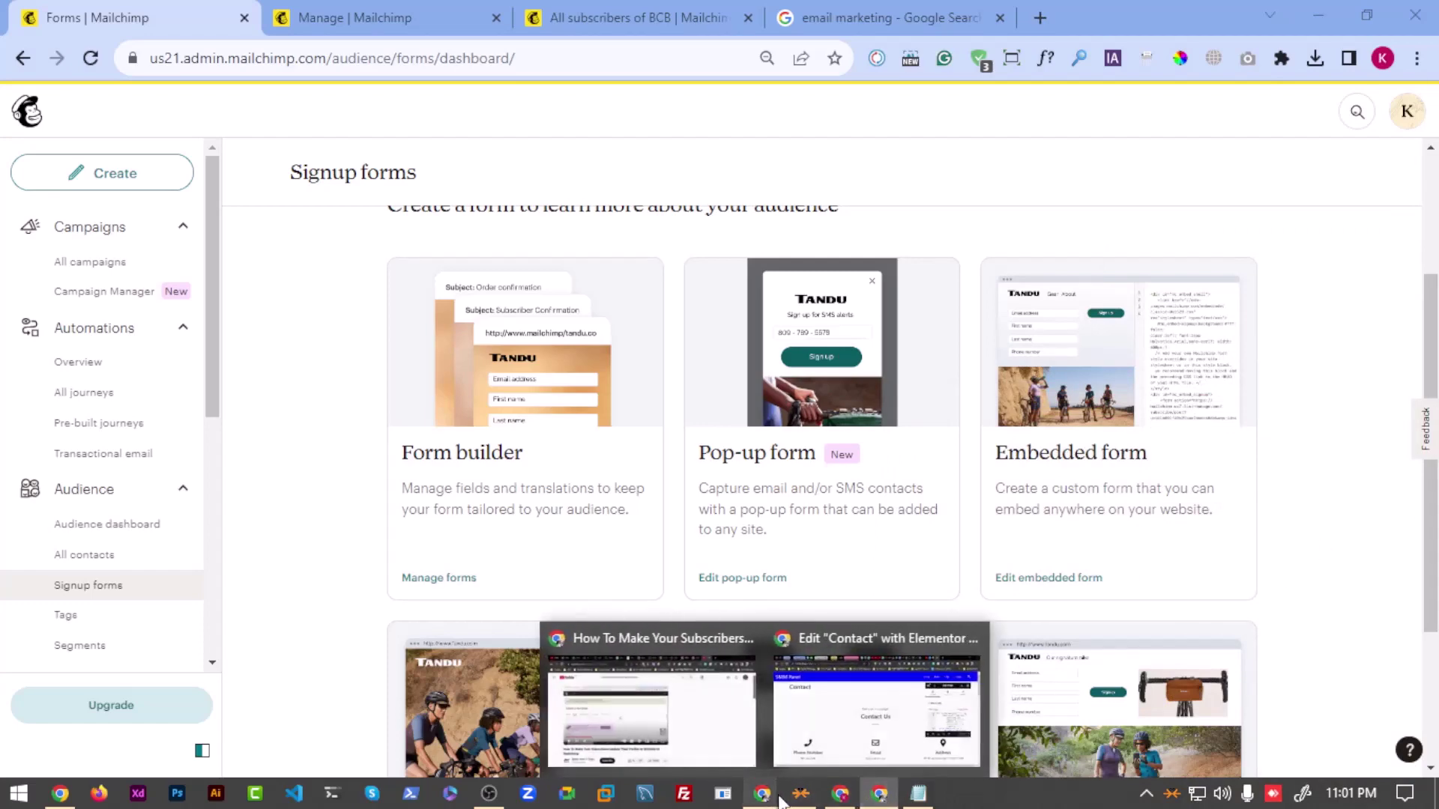
Step: Try the email field of the embedded Subscribe form in the Elementor editor
{"action": "left_click", "coordinate": [859, 708]}
{"action": "scroll", "coordinate": [491, 405], "scroll_direction": "down", "scroll_amount": 10}
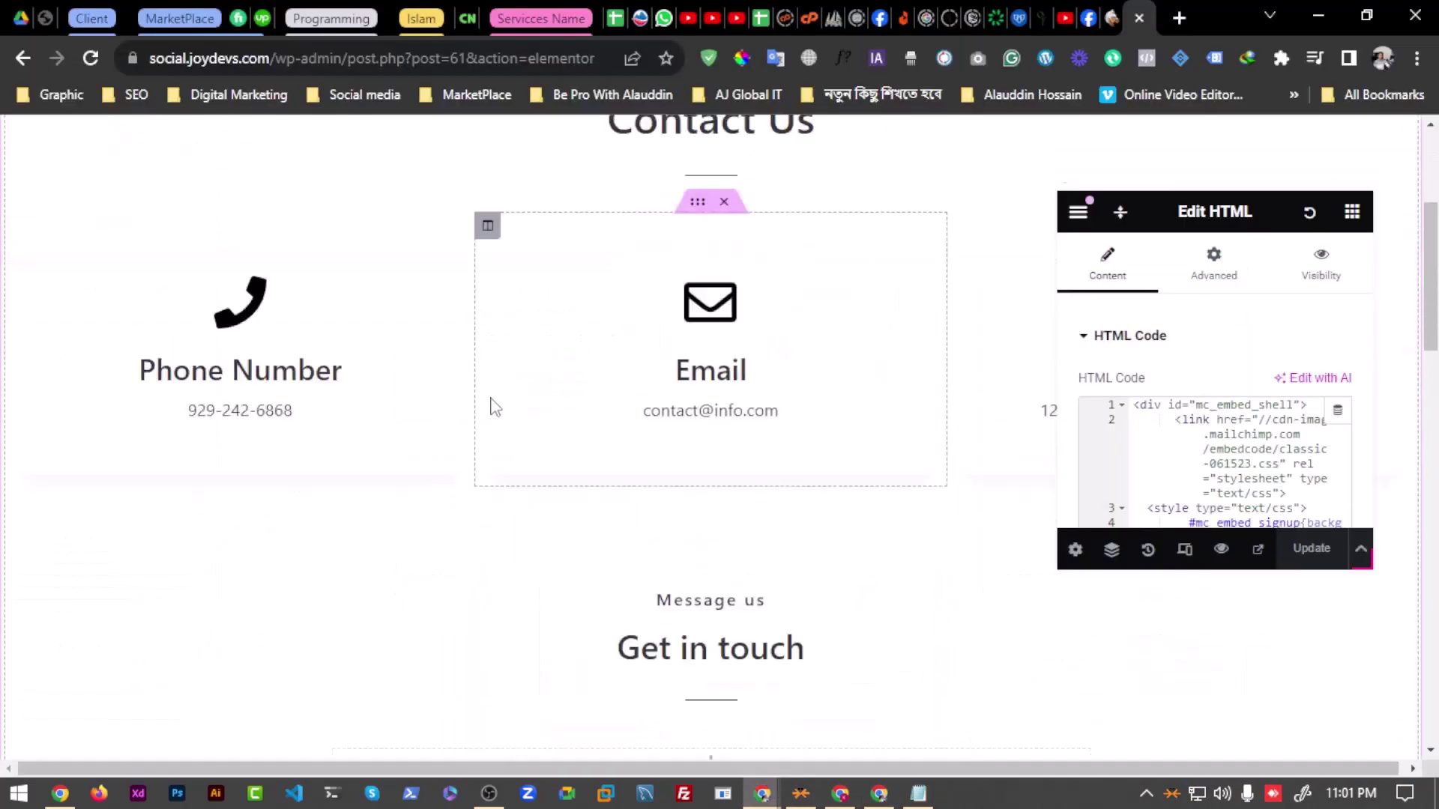
{"action": "scroll", "coordinate": [426, 413], "scroll_direction": "up", "scroll_amount": 4}
{"action": "scroll", "coordinate": [409, 420], "scroll_direction": "down", "scroll_amount": 10}
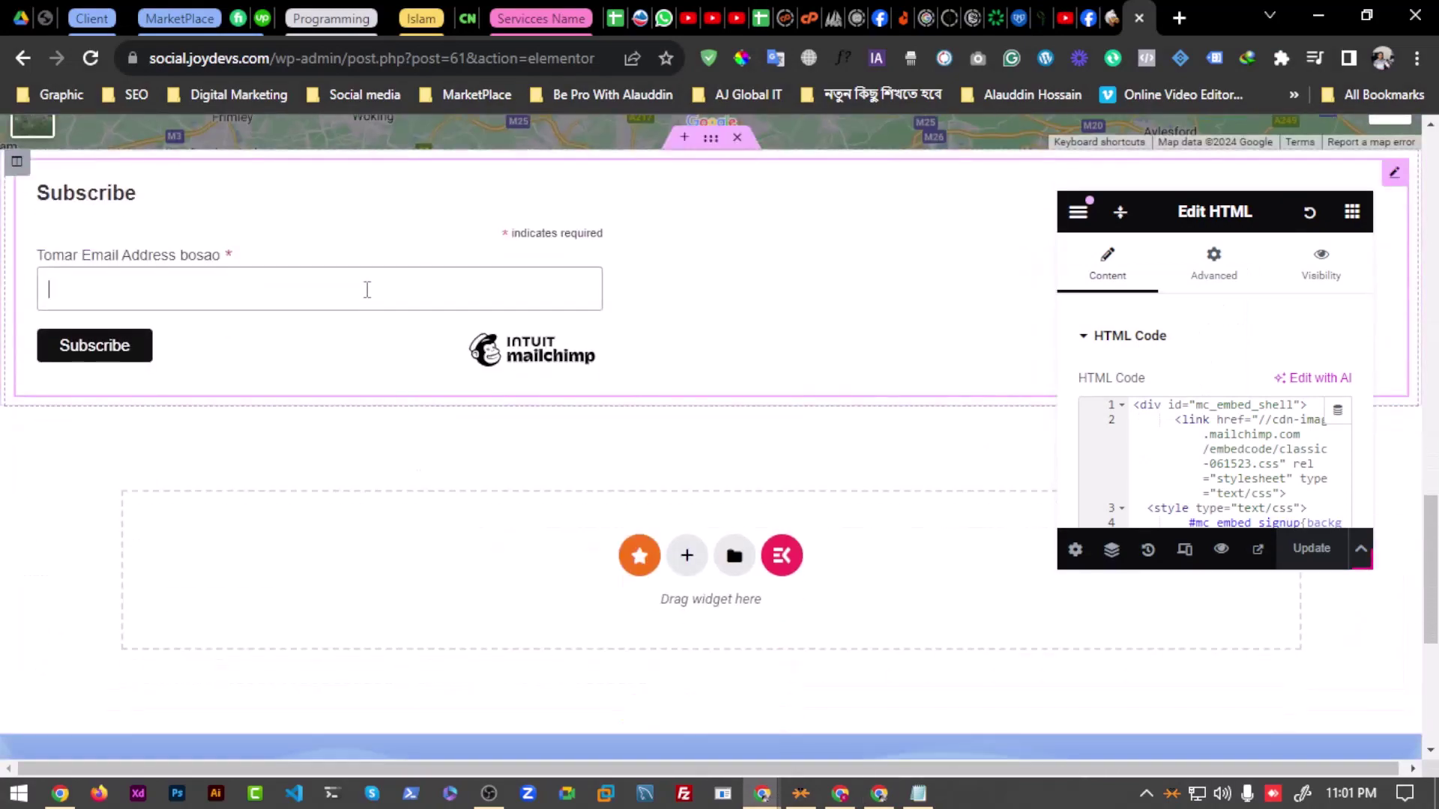
{"action": "scroll", "coordinate": [188, 450], "scroll_direction": "up", "scroll_amount": 1}
{"action": "left_click", "coordinate": [267, 386]}
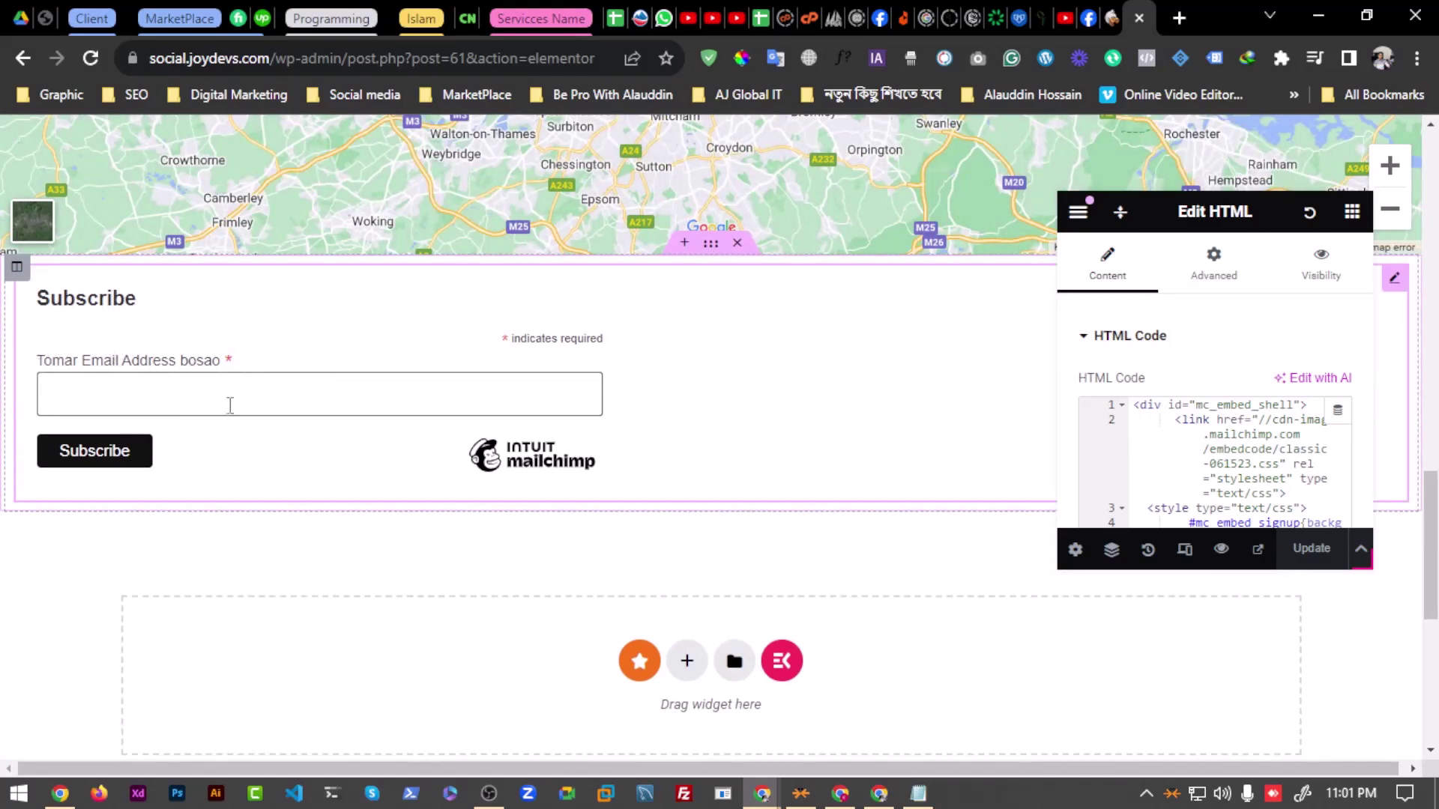
Step: Open the Elementor main menu and scroll to its navigation options
{"action": "scroll", "coordinate": [1169, 417], "scroll_direction": "down", "scroll_amount": 15}
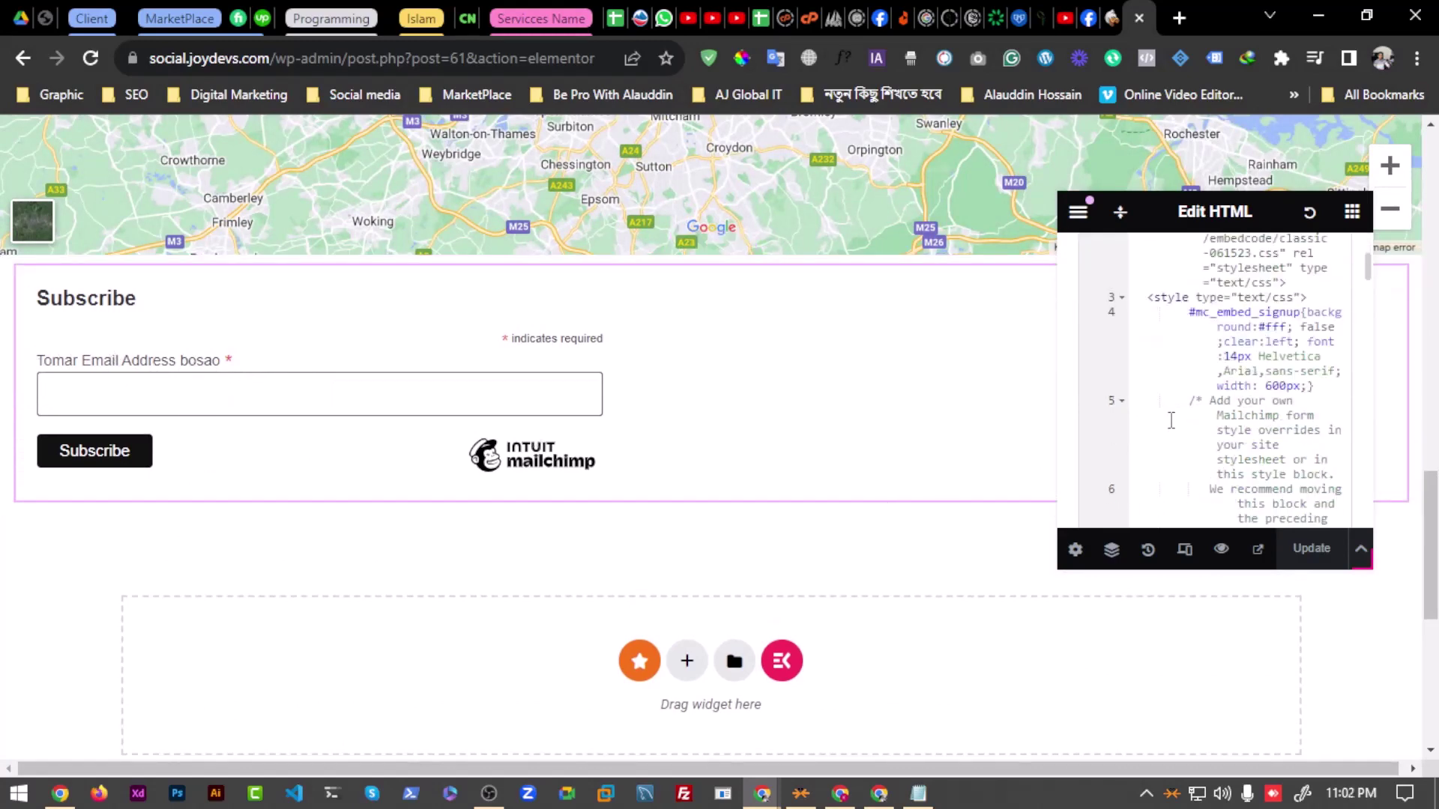
{"action": "scroll", "coordinate": [1177, 463], "scroll_direction": "down", "scroll_amount": 10}
{"action": "scroll", "coordinate": [1184, 457], "scroll_direction": "up", "scroll_amount": 20}
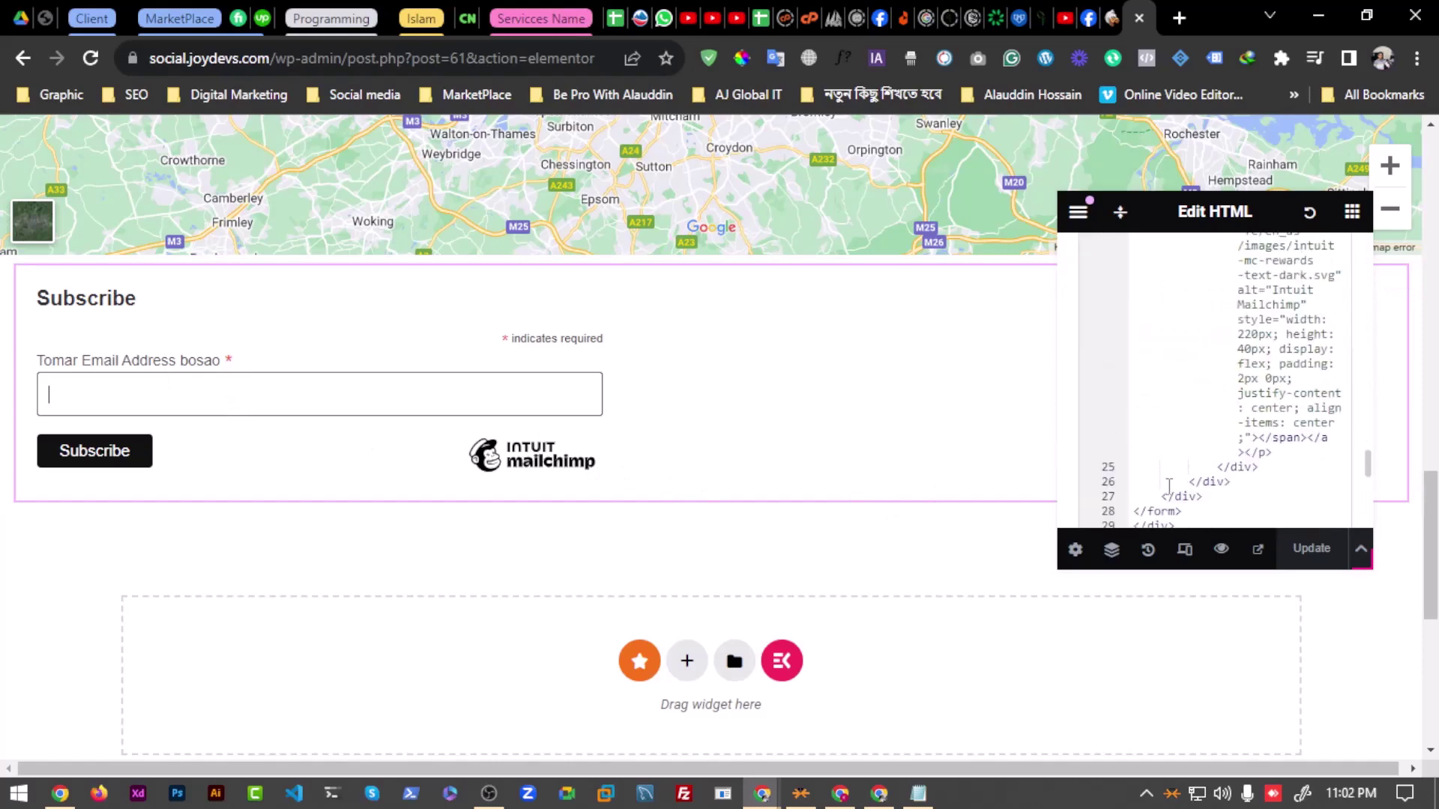
{"action": "scroll", "coordinate": [1187, 455], "scroll_direction": "up", "scroll_amount": 3}
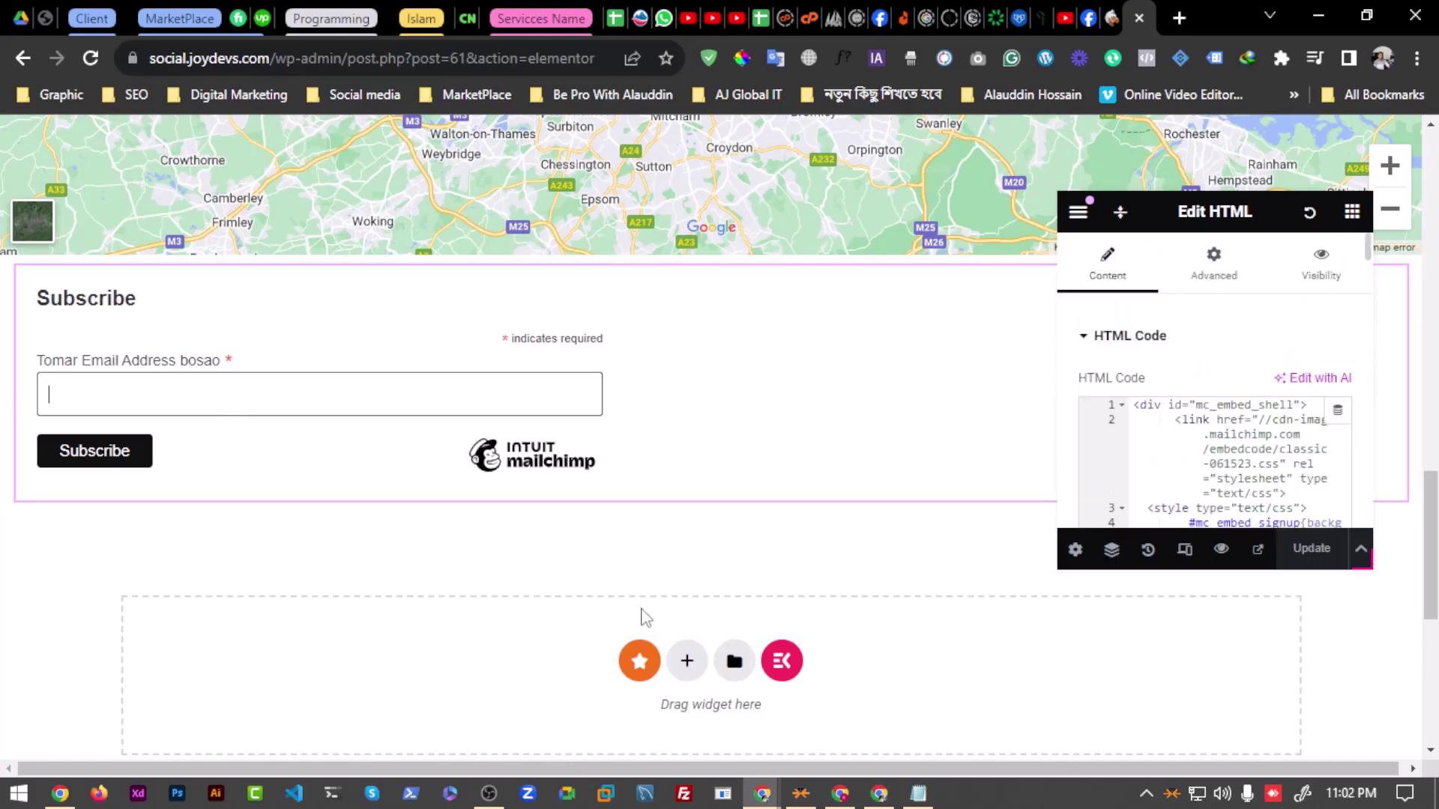
{"action": "scroll", "coordinate": [642, 616], "scroll_direction": "up", "scroll_amount": 5}
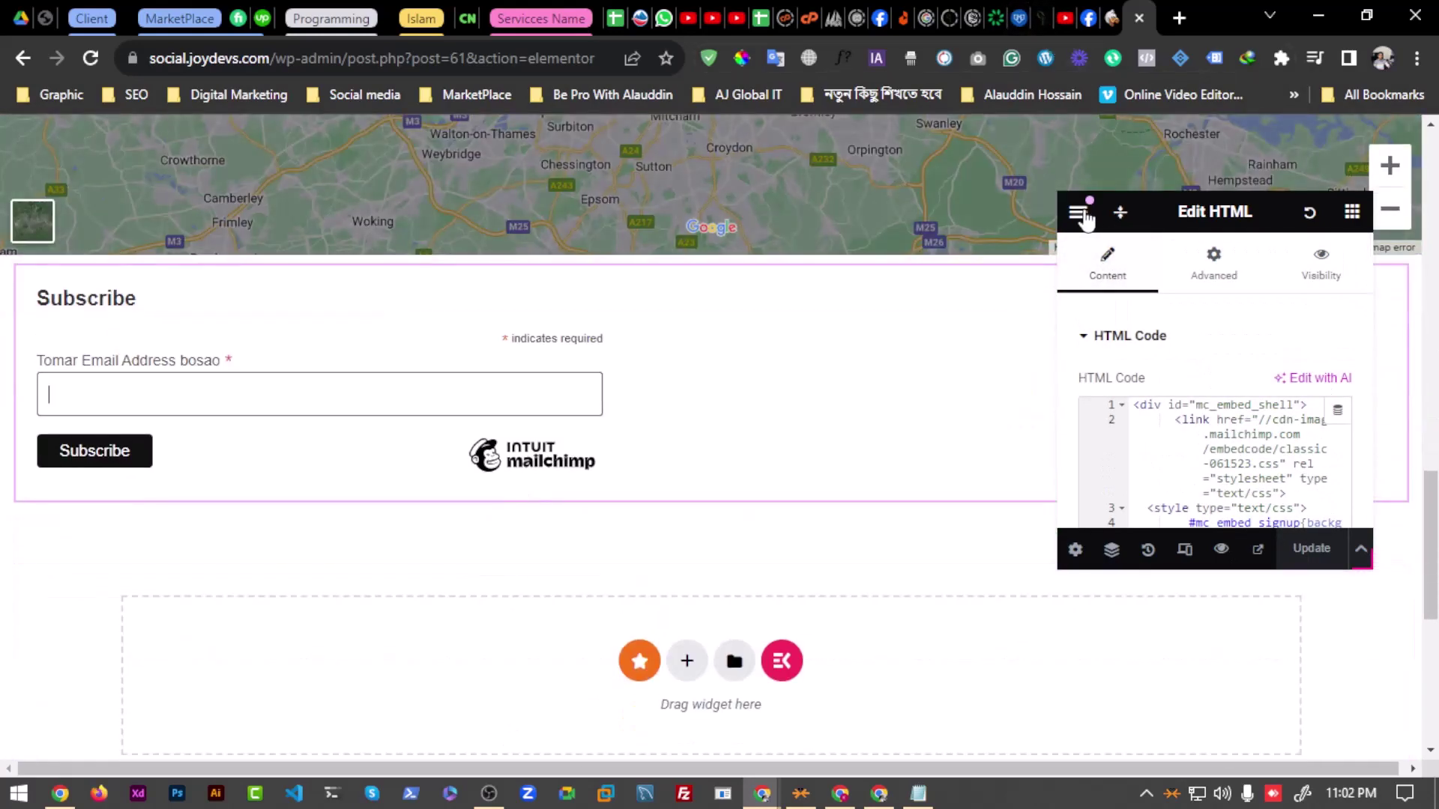
{"action": "left_click", "coordinate": [1077, 212]}
{"action": "scroll", "coordinate": [1162, 420], "scroll_direction": "down", "scroll_amount": 5}
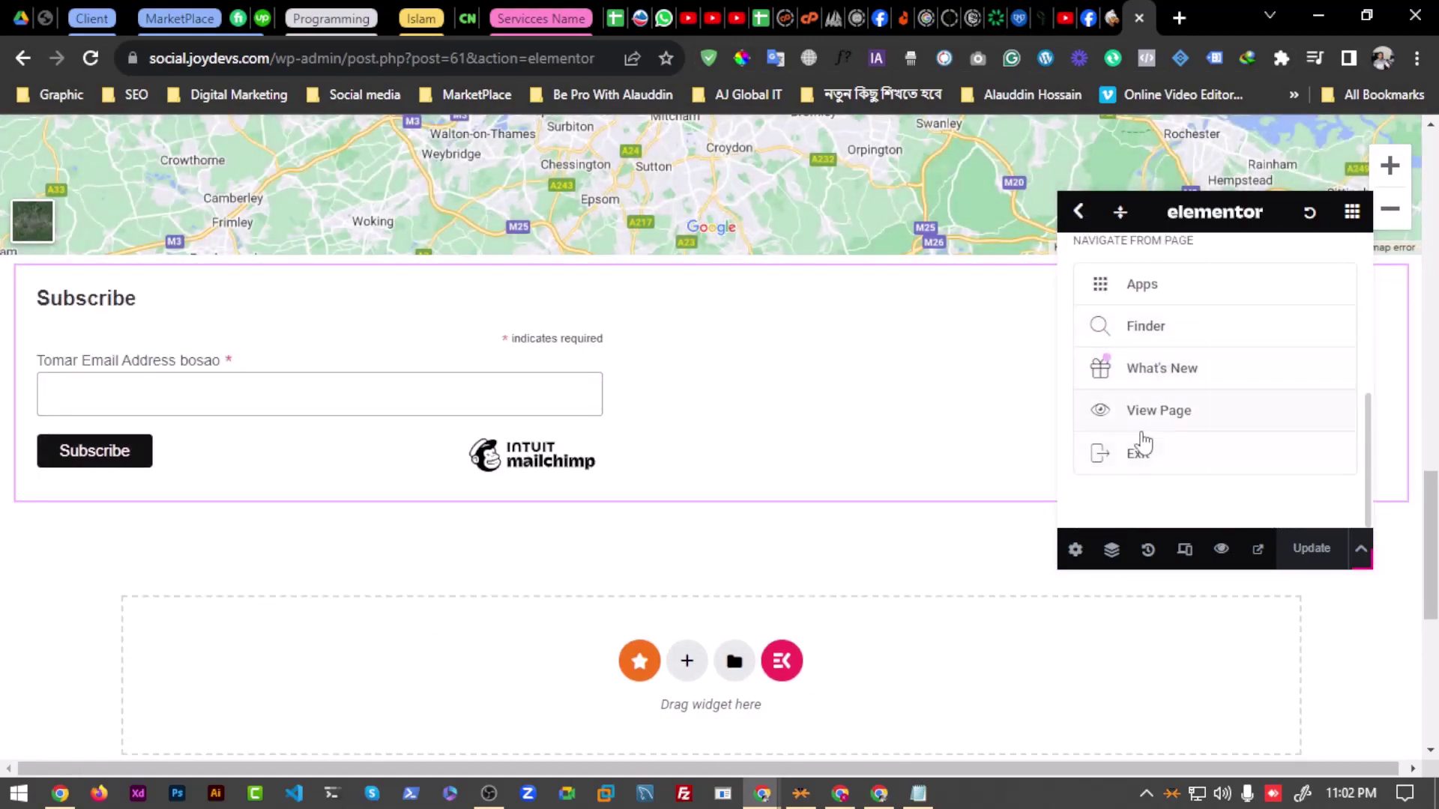
Step: Exit Elementor, choose Decide Later, and dismiss the block editor welcome guide
{"action": "left_click", "coordinate": [1151, 461]}
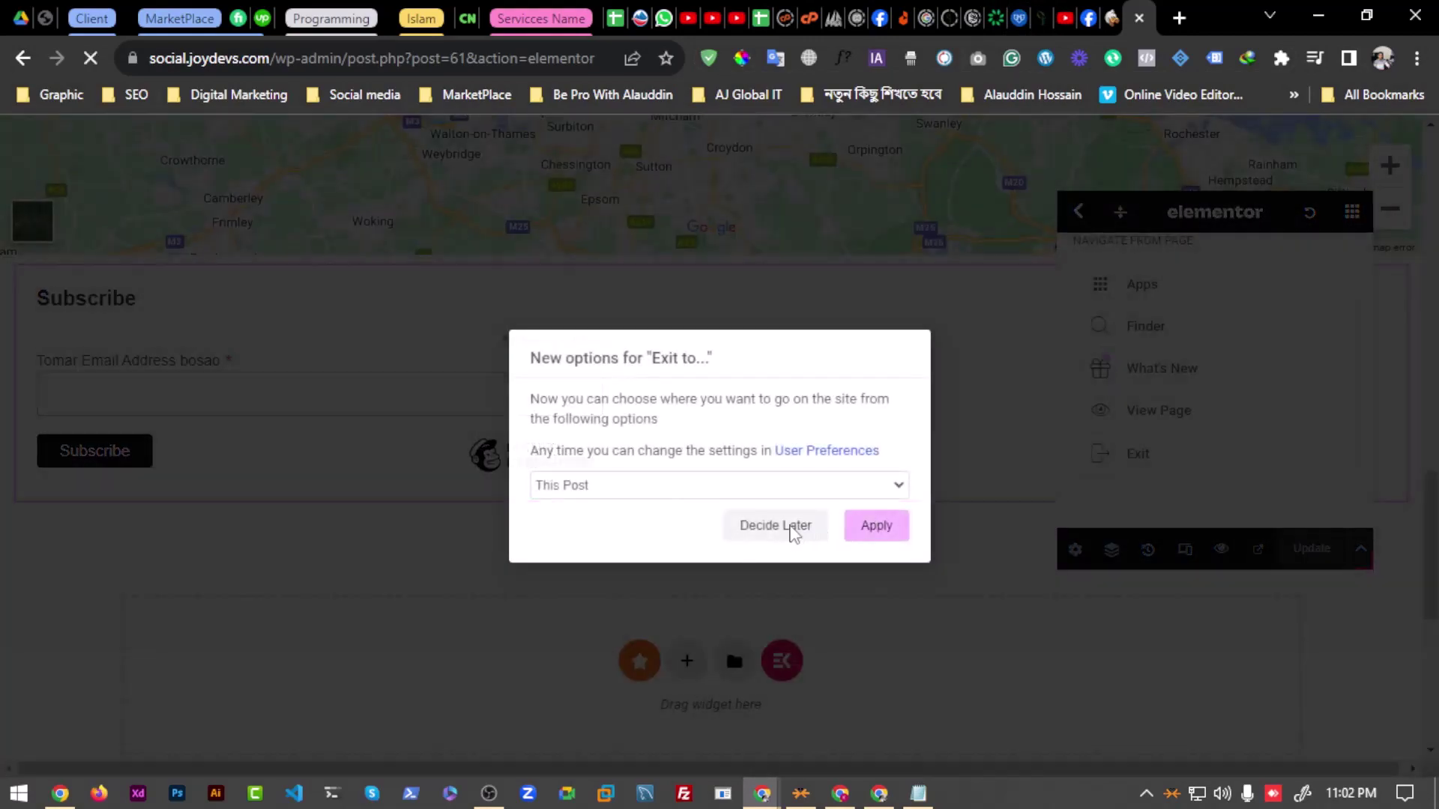
{"action": "left_click", "coordinate": [793, 532]}
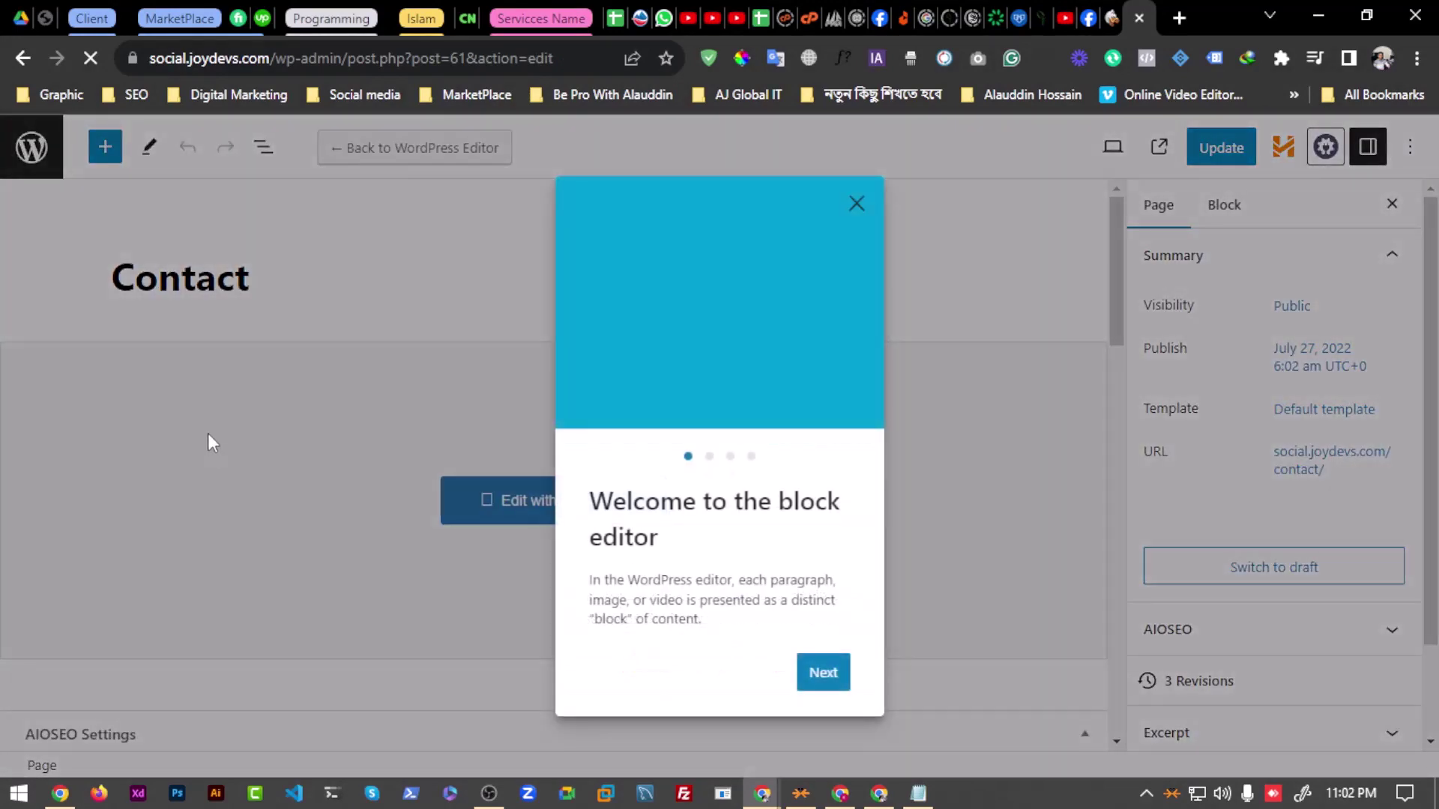
{"action": "left_click", "coordinate": [856, 205]}
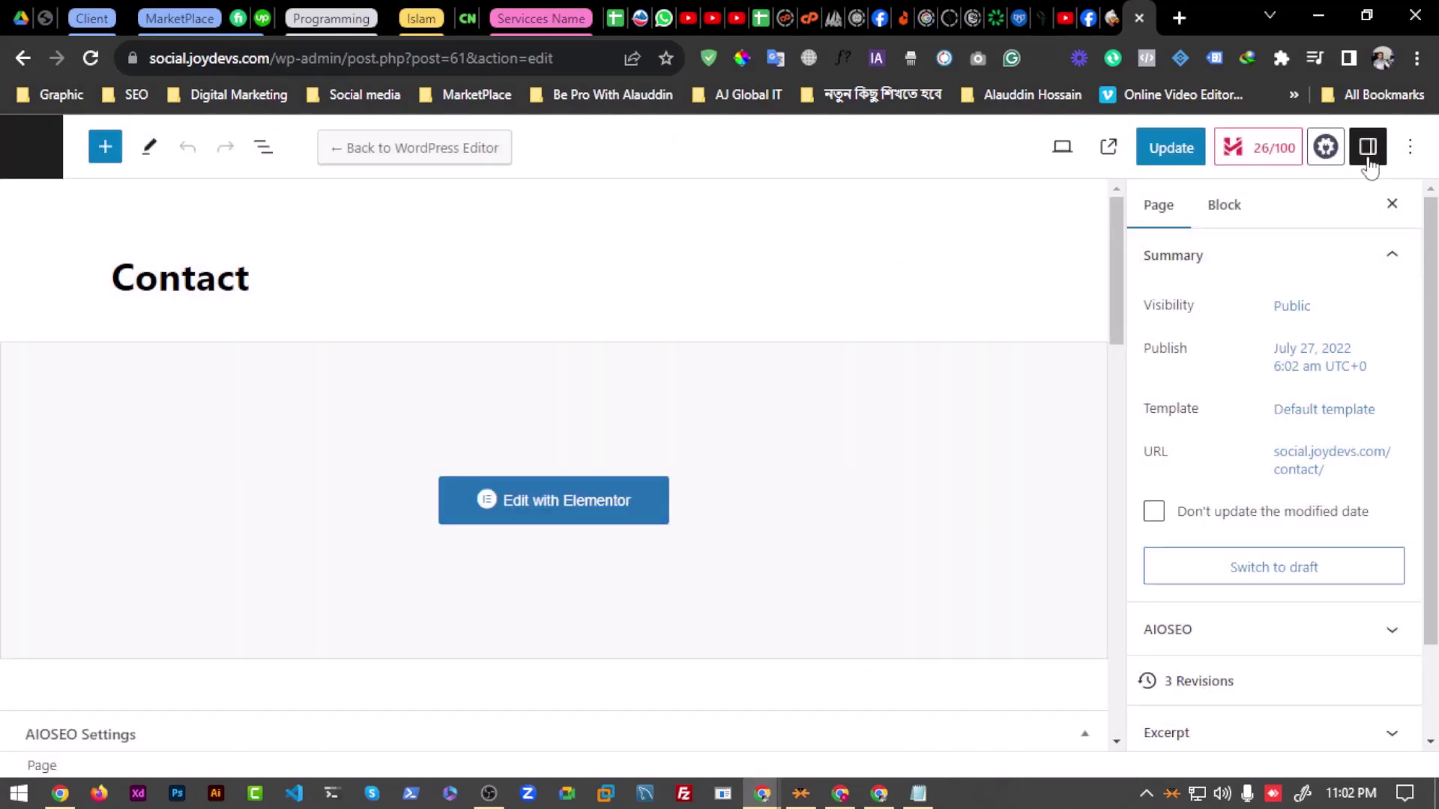
Step: Turn off fullscreen mode, go to All Pages, and switch to Google Meet
{"action": "left_click", "coordinate": [1392, 147]}
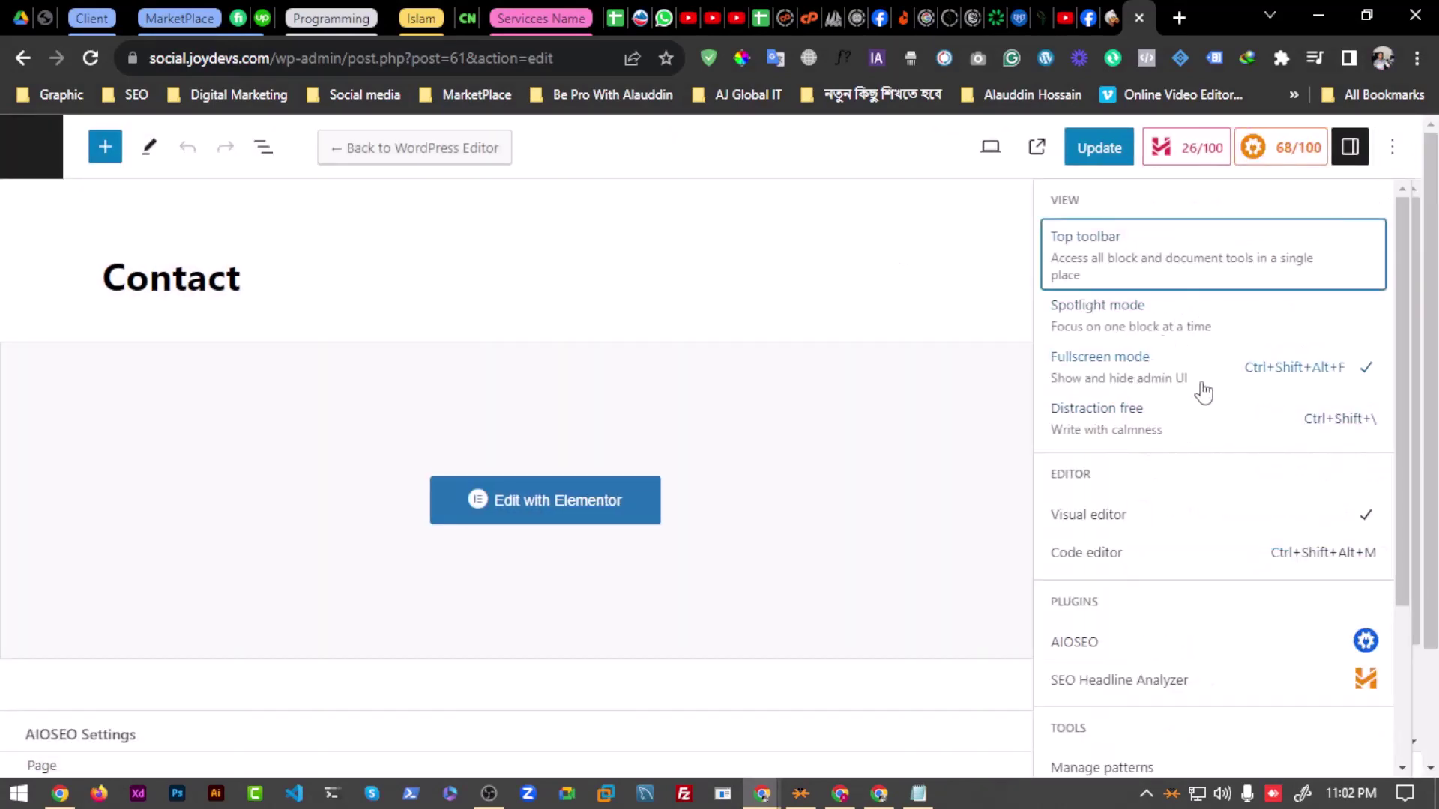
{"action": "left_click", "coordinate": [1122, 378]}
{"action": "key", "text": "ctrl+shift+alt+f"}
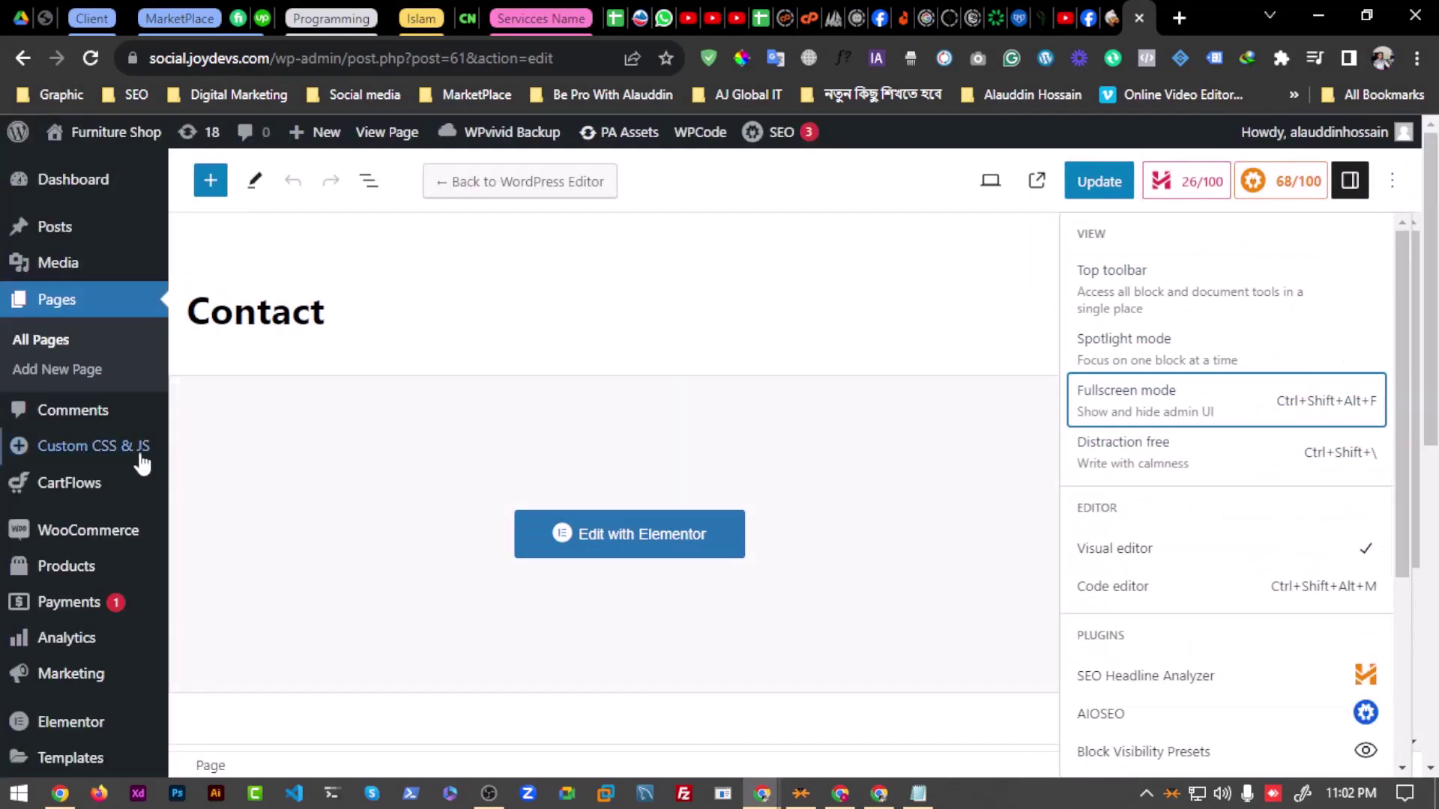
{"action": "scroll", "coordinate": [93, 546], "scroll_direction": "down", "scroll_amount": 9}
{"action": "scroll", "coordinate": [79, 517], "scroll_direction": "up", "scroll_amount": 9}
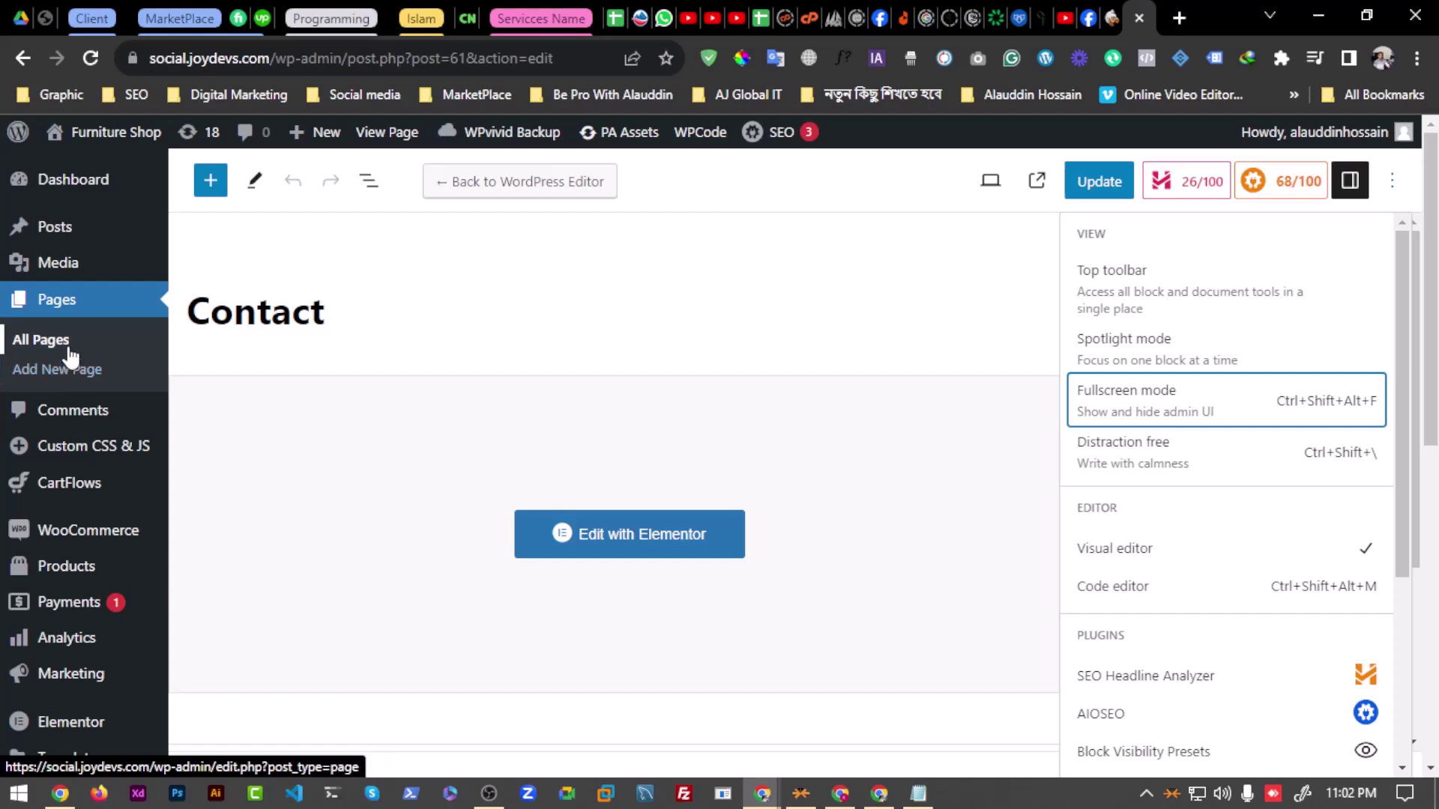
{"action": "left_click", "coordinate": [69, 349]}
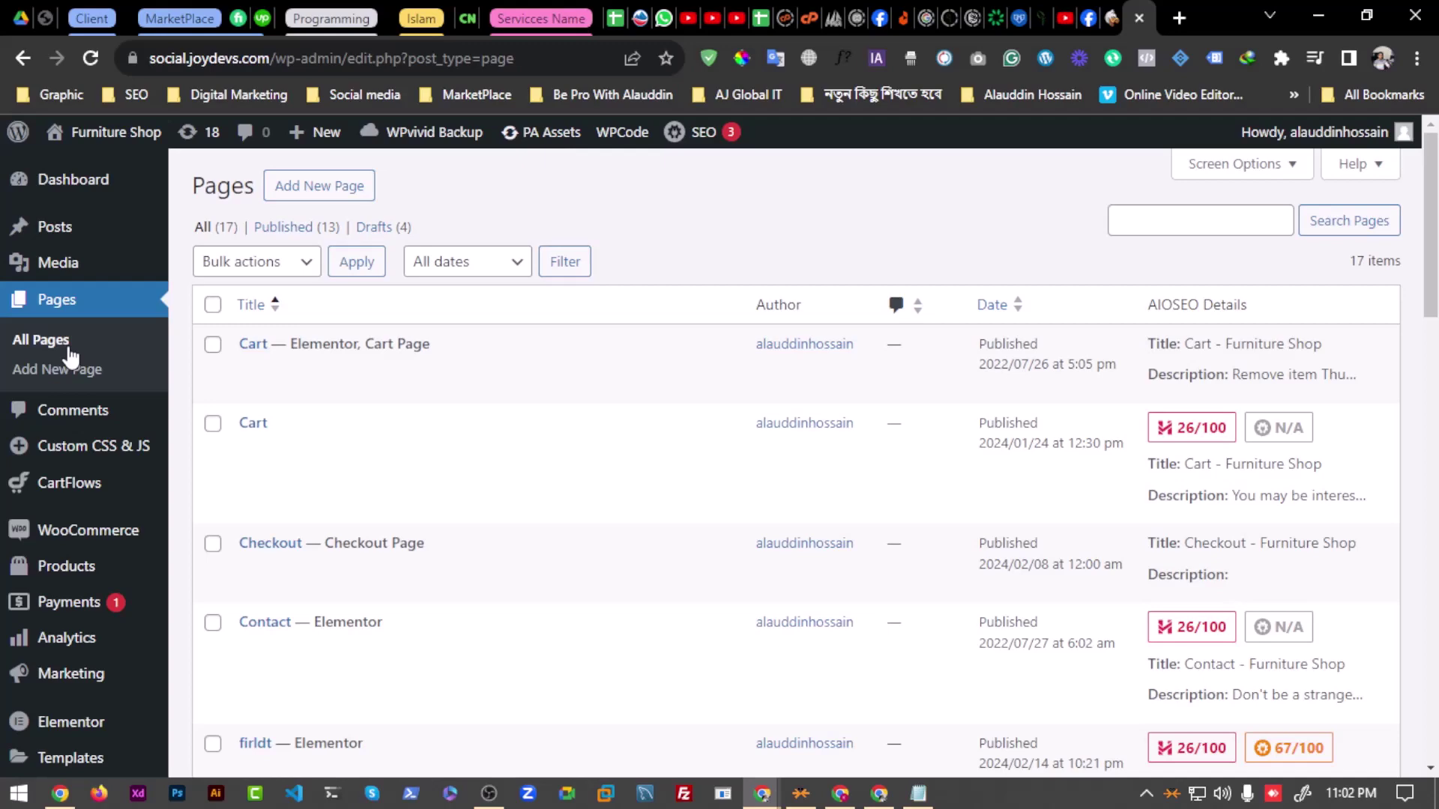
{"action": "key", "text": "alt+Tab"}
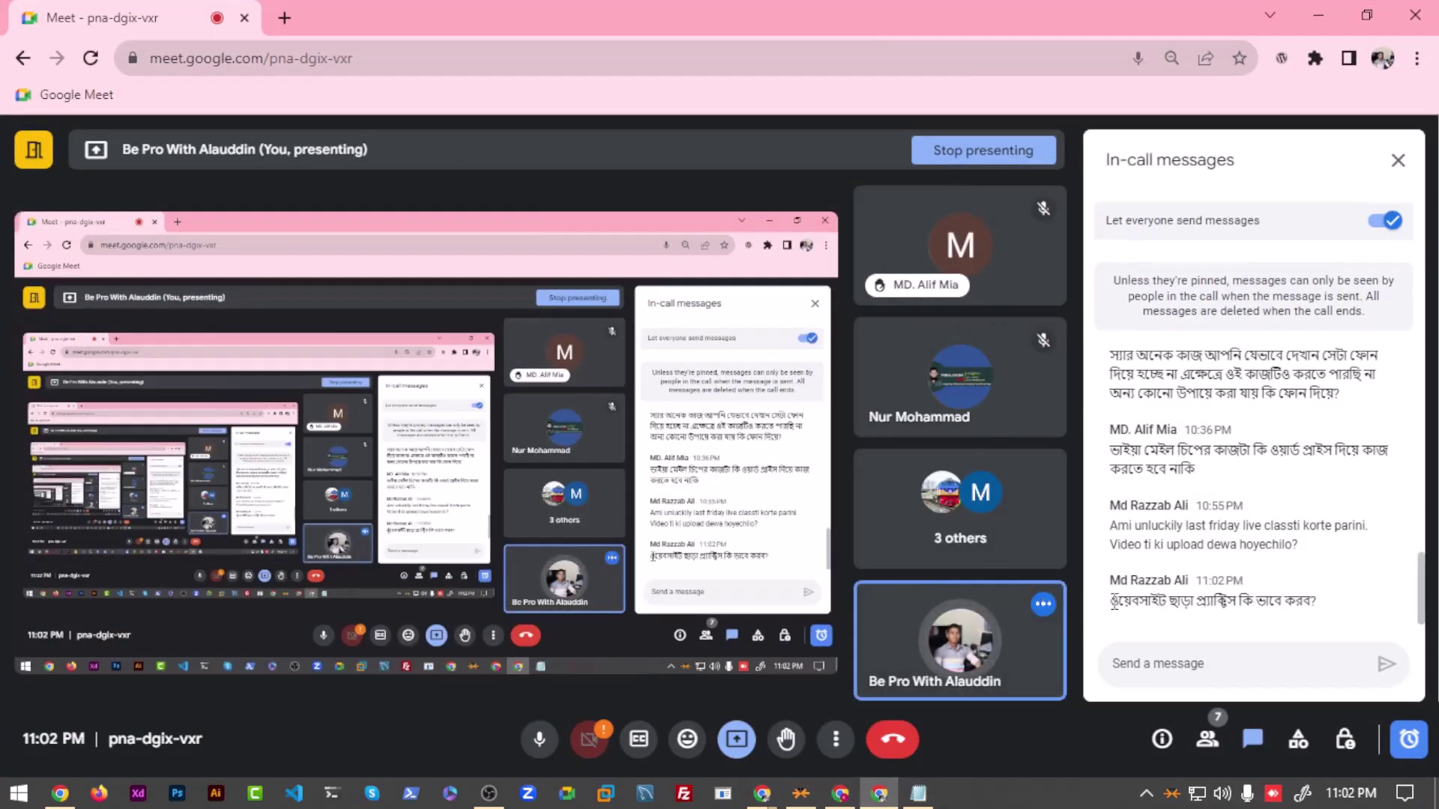
Step: Read the latest in-call chat question, then return to the WordPress Pages list
{"action": "left_click_drag", "start_coordinate": [1108, 601], "coordinate": [1354, 616]}
{"action": "left_click", "coordinate": [1177, 600]}
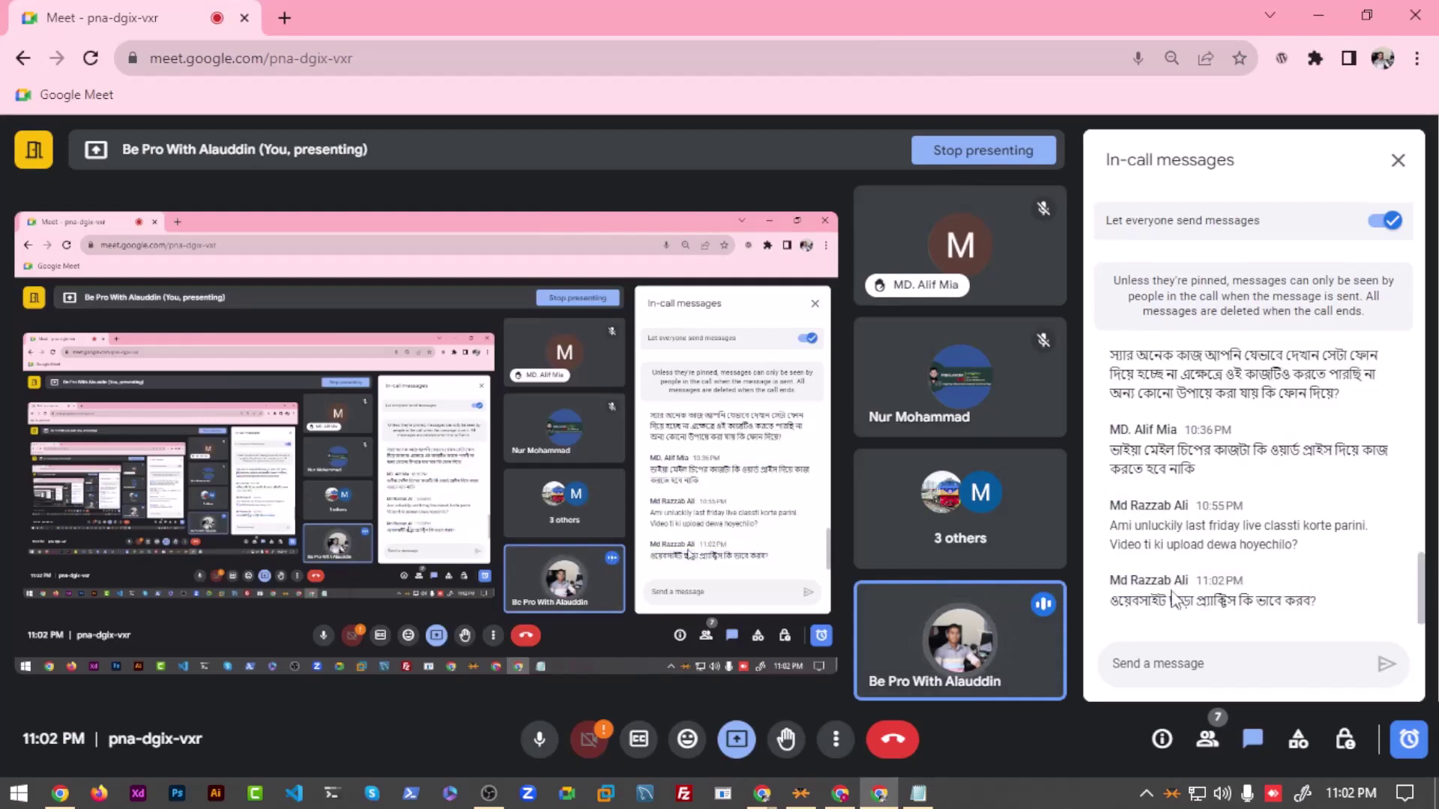
{"action": "triple_click", "coordinate": [1235, 595]}
{"action": "left_click", "coordinate": [1235, 594]}
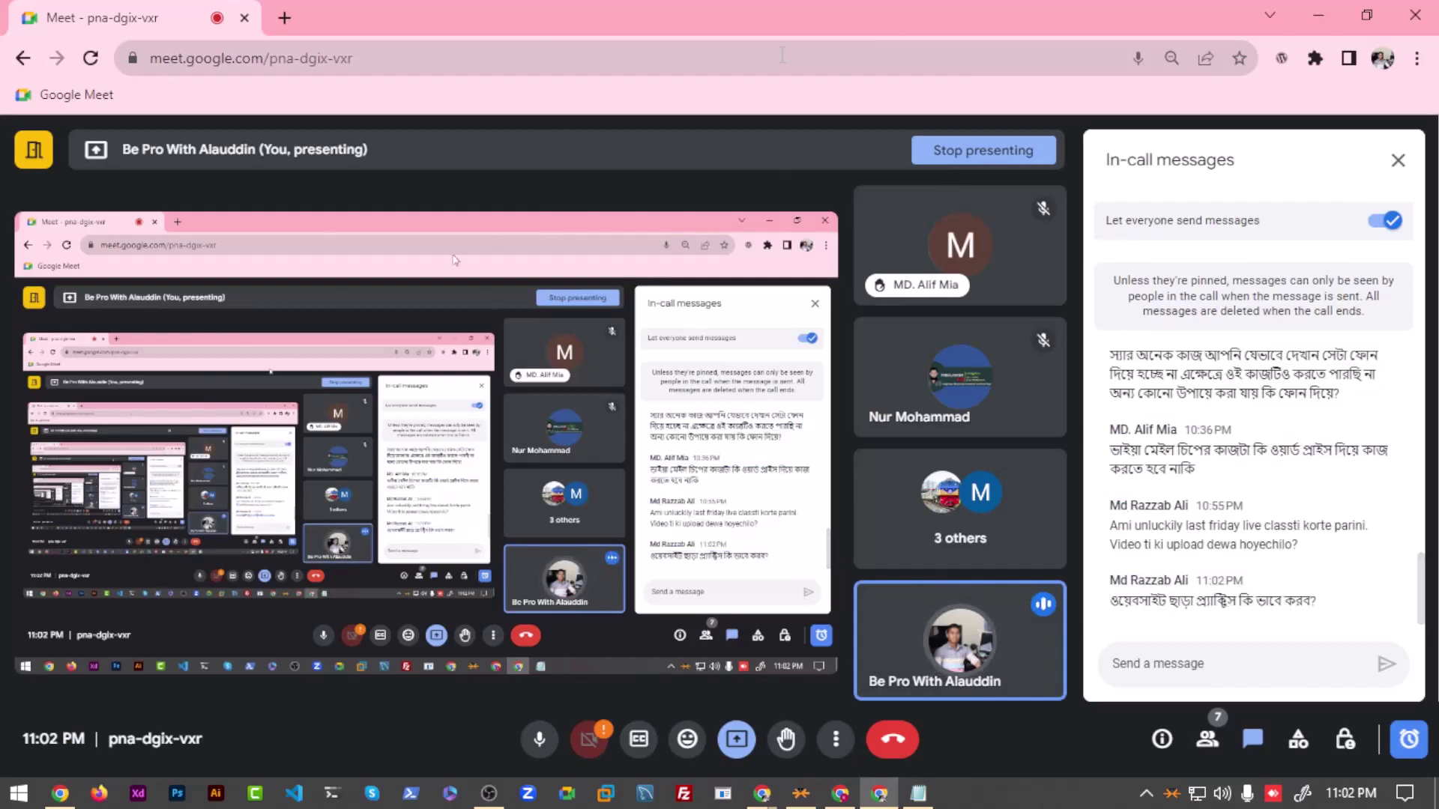
{"action": "key", "text": "alt+Tab"}
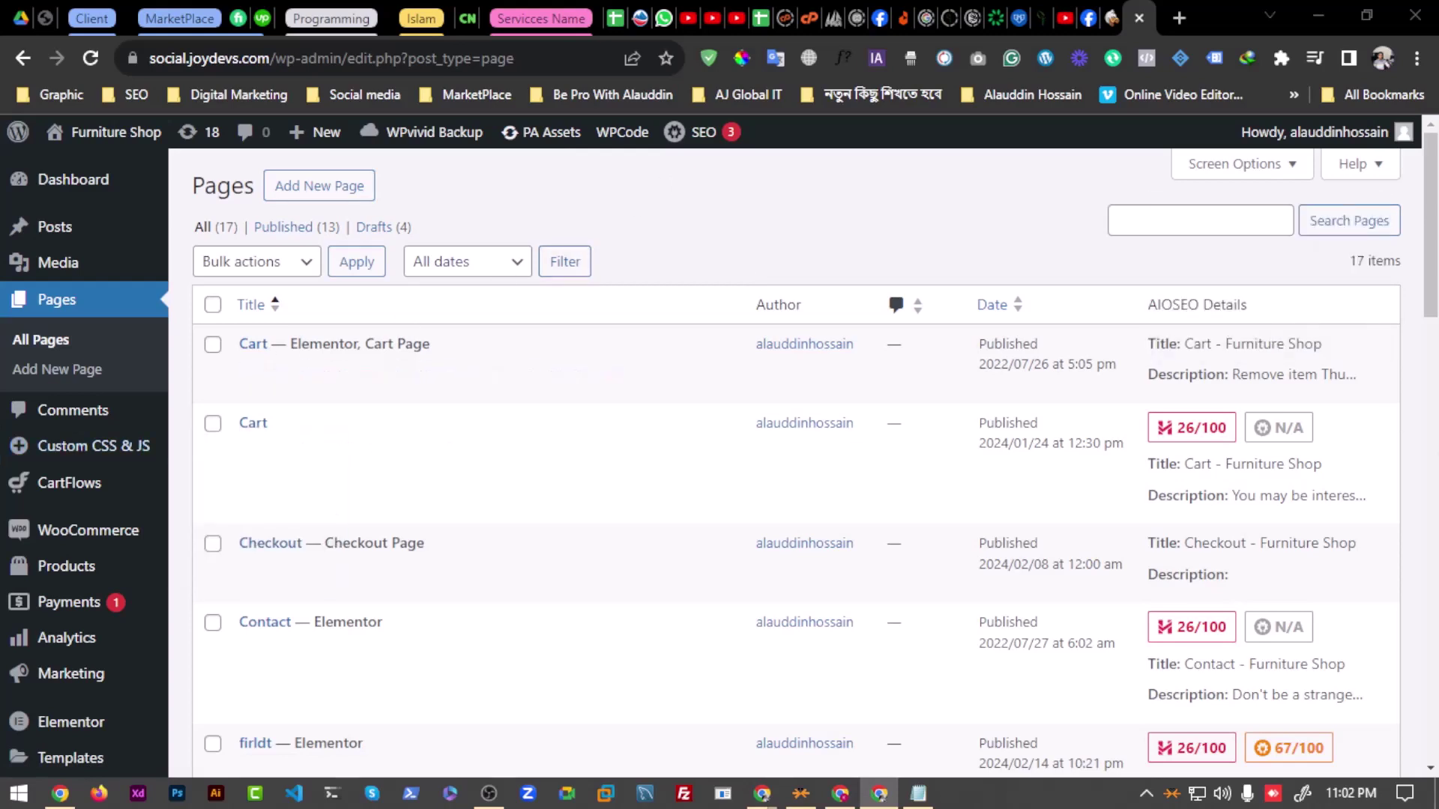
Step: Create a new page and title it 'Test'
{"action": "scroll", "coordinate": [322, 517], "scroll_direction": "down", "scroll_amount": 4}
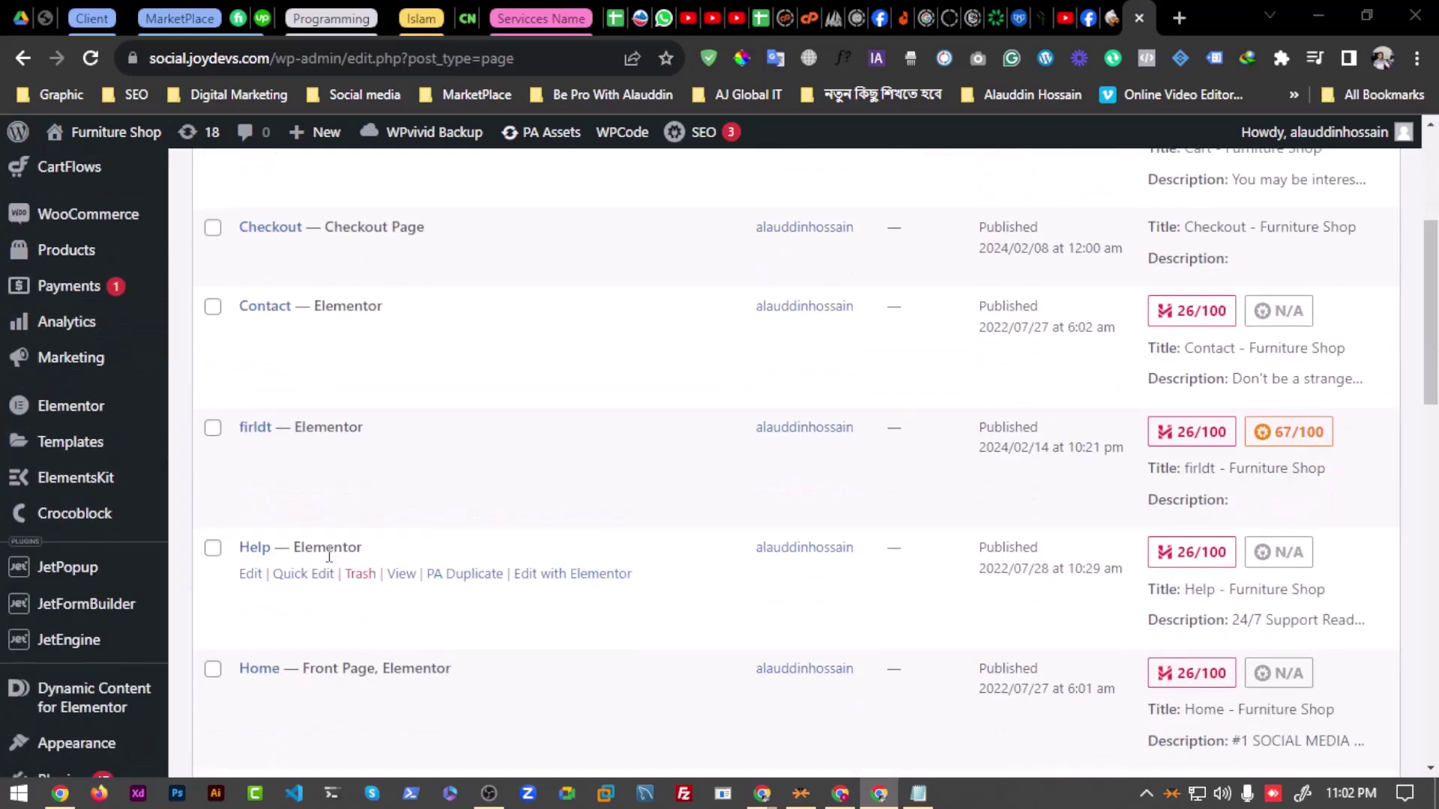
{"action": "scroll", "coordinate": [311, 499], "scroll_direction": "up", "scroll_amount": 4}
{"action": "left_click", "coordinate": [316, 191]}
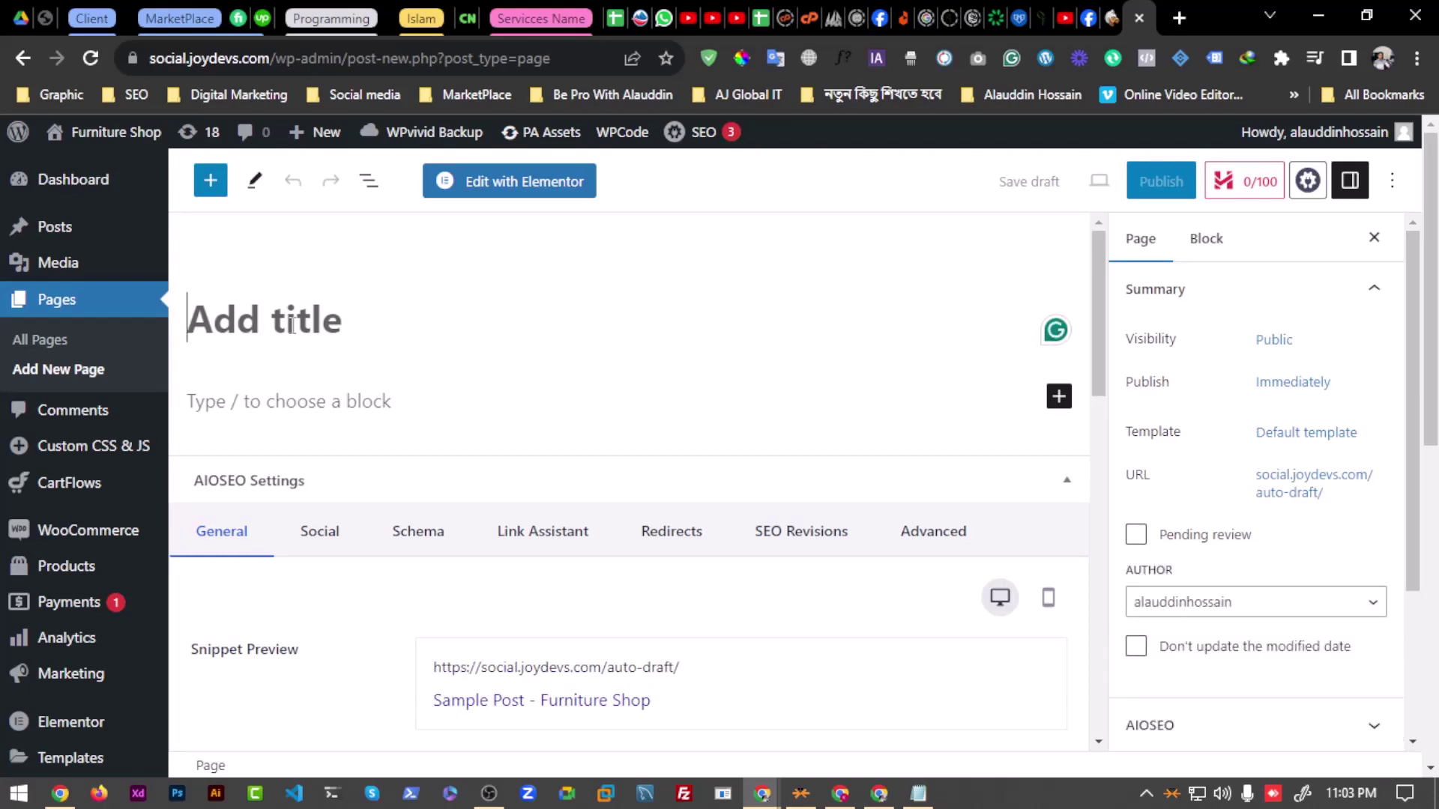
{"action": "type", "text": "Test"}
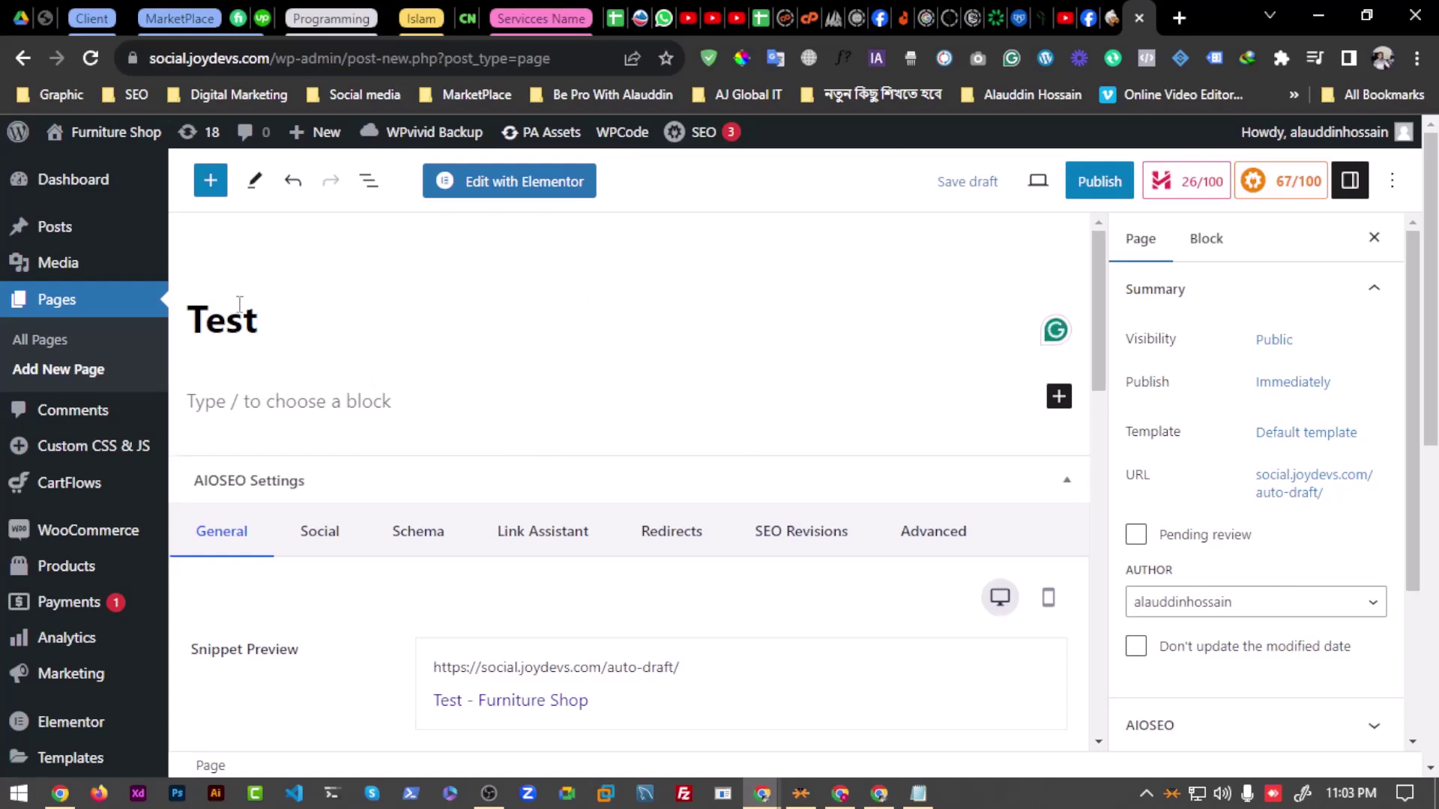
{"action": "double_click", "coordinate": [215, 331]}
{"action": "left_click", "coordinate": [295, 329]}
{"action": "left_click", "coordinate": [292, 397]}
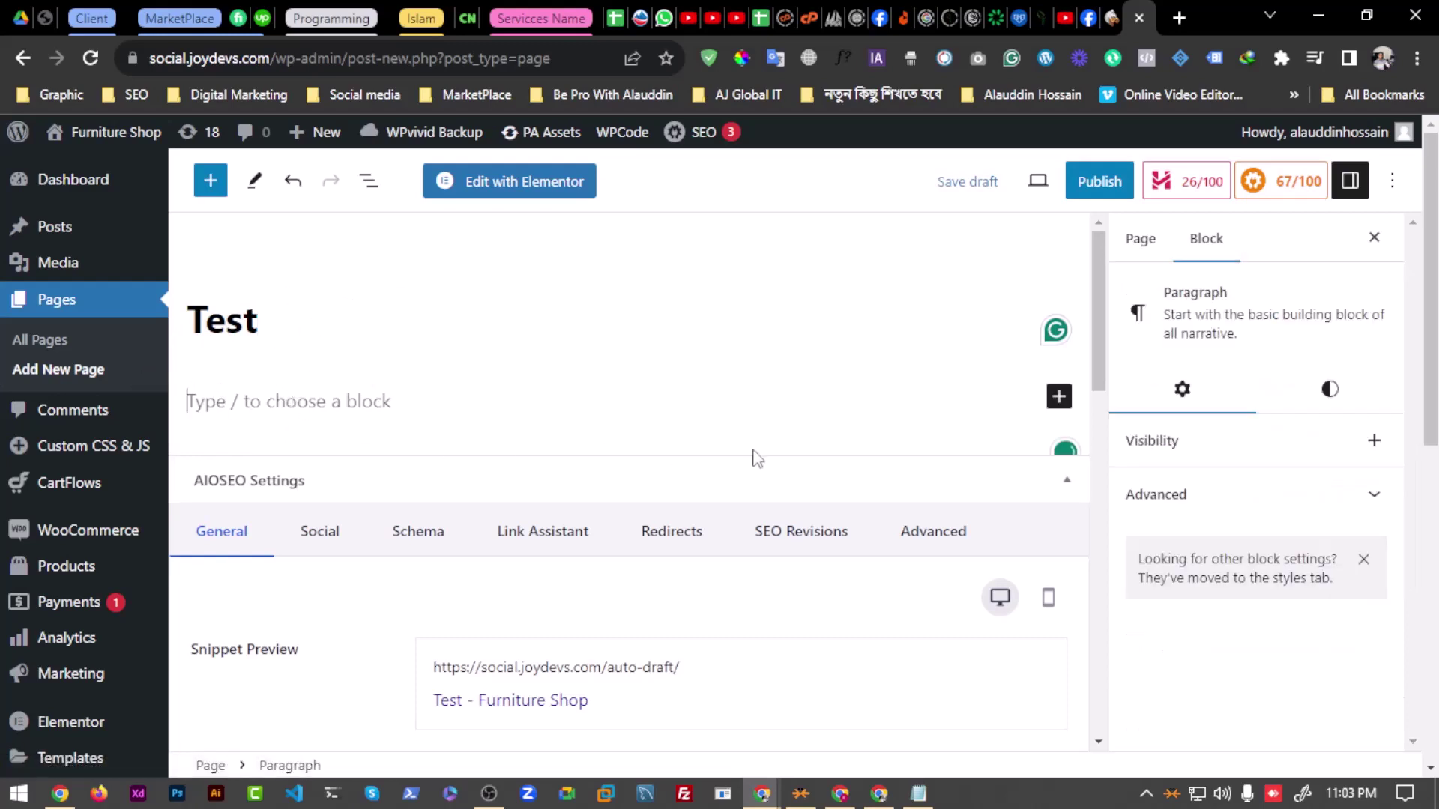
{"action": "left_click", "coordinate": [1057, 397]}
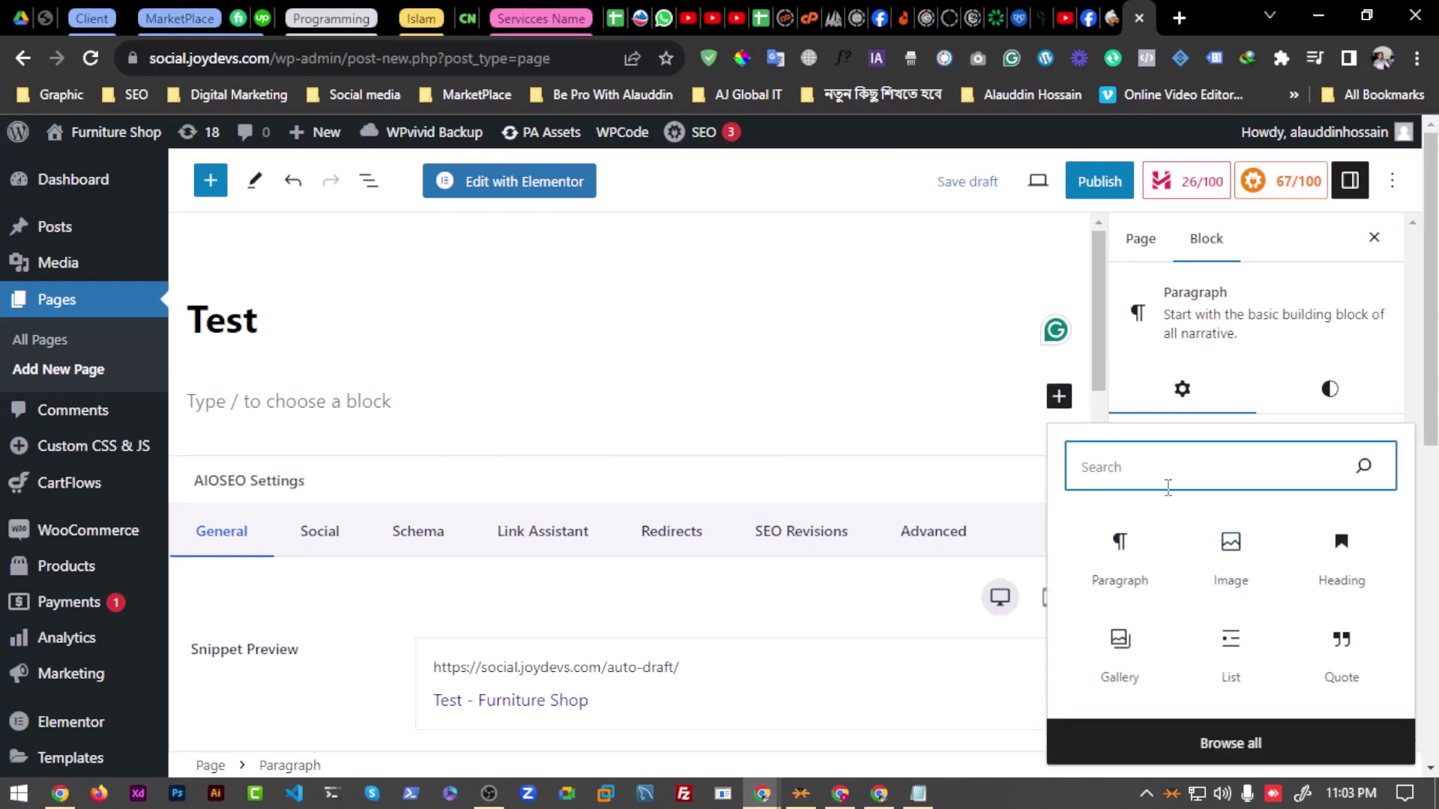
{"action": "type", "text": "code"}
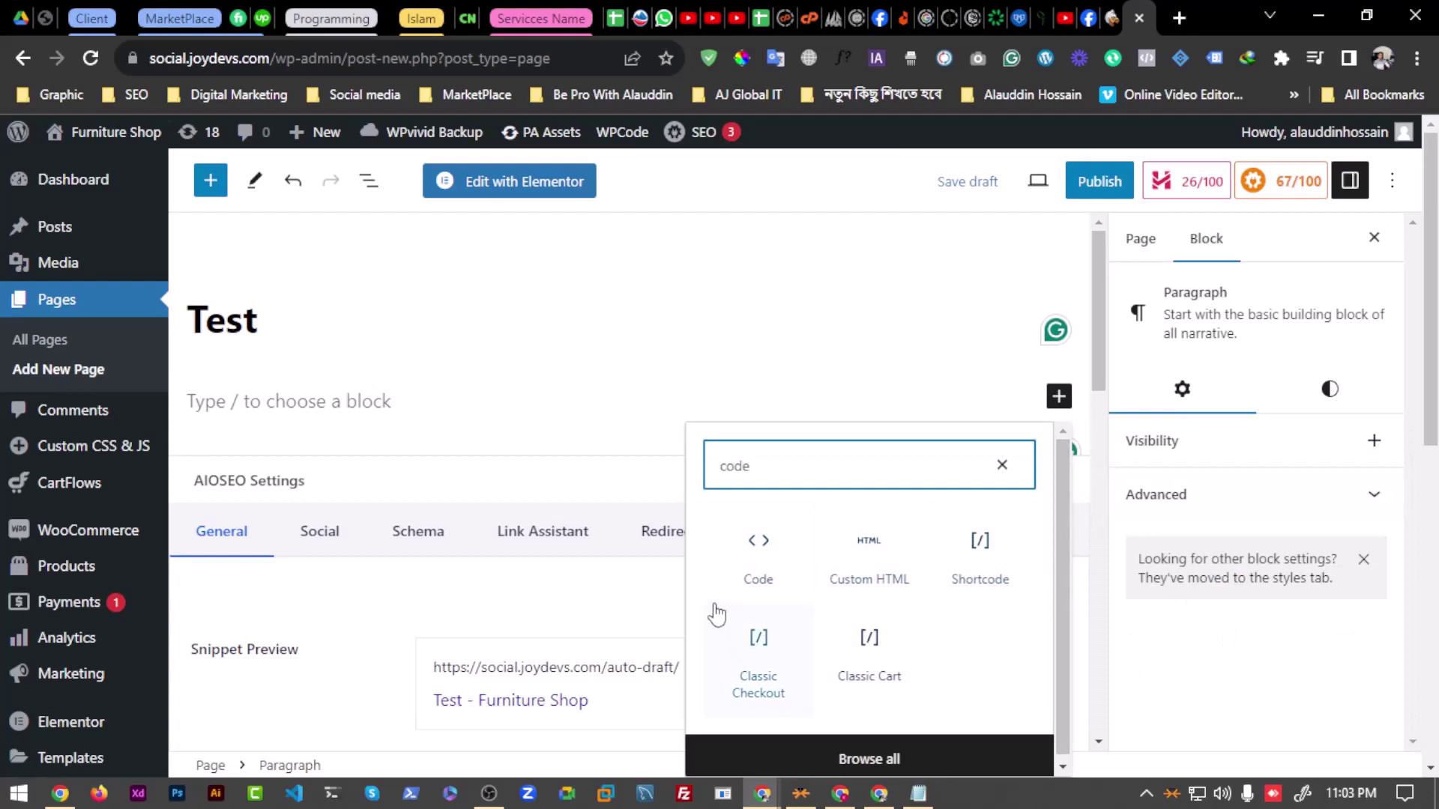
{"action": "left_click", "coordinate": [778, 578]}
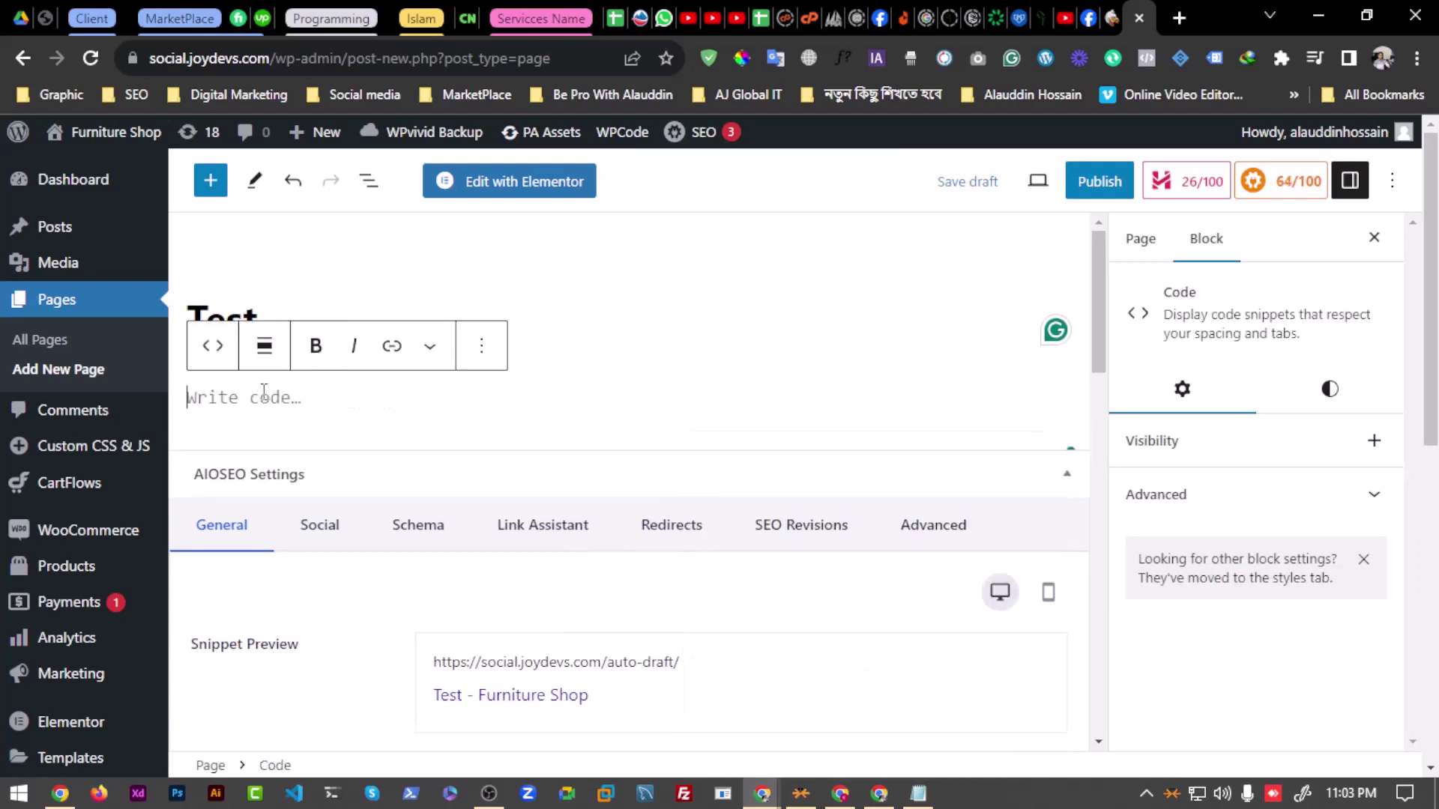
{"action": "key", "text": "ctrl+v"}
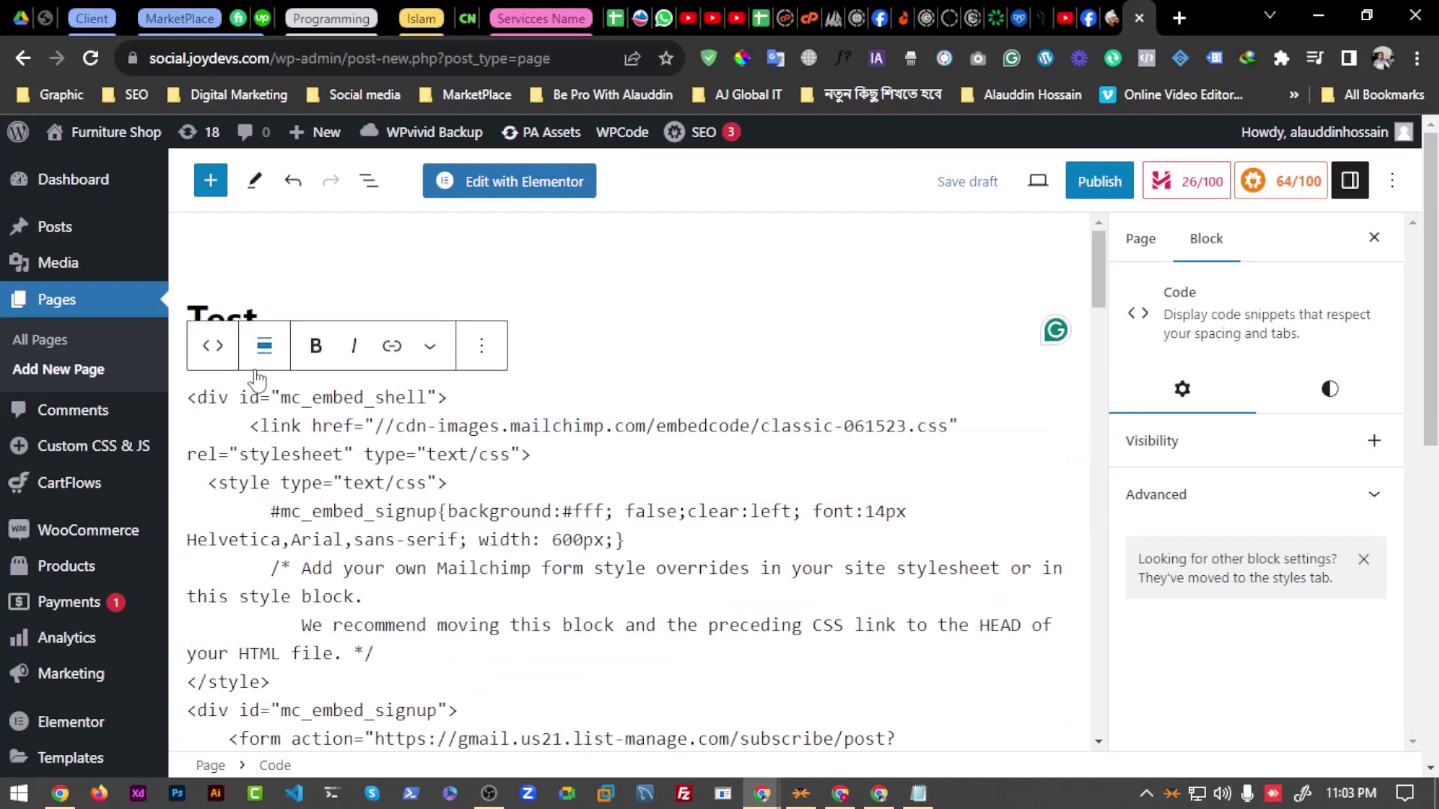
{"action": "key", "text": "ctrl+z"}
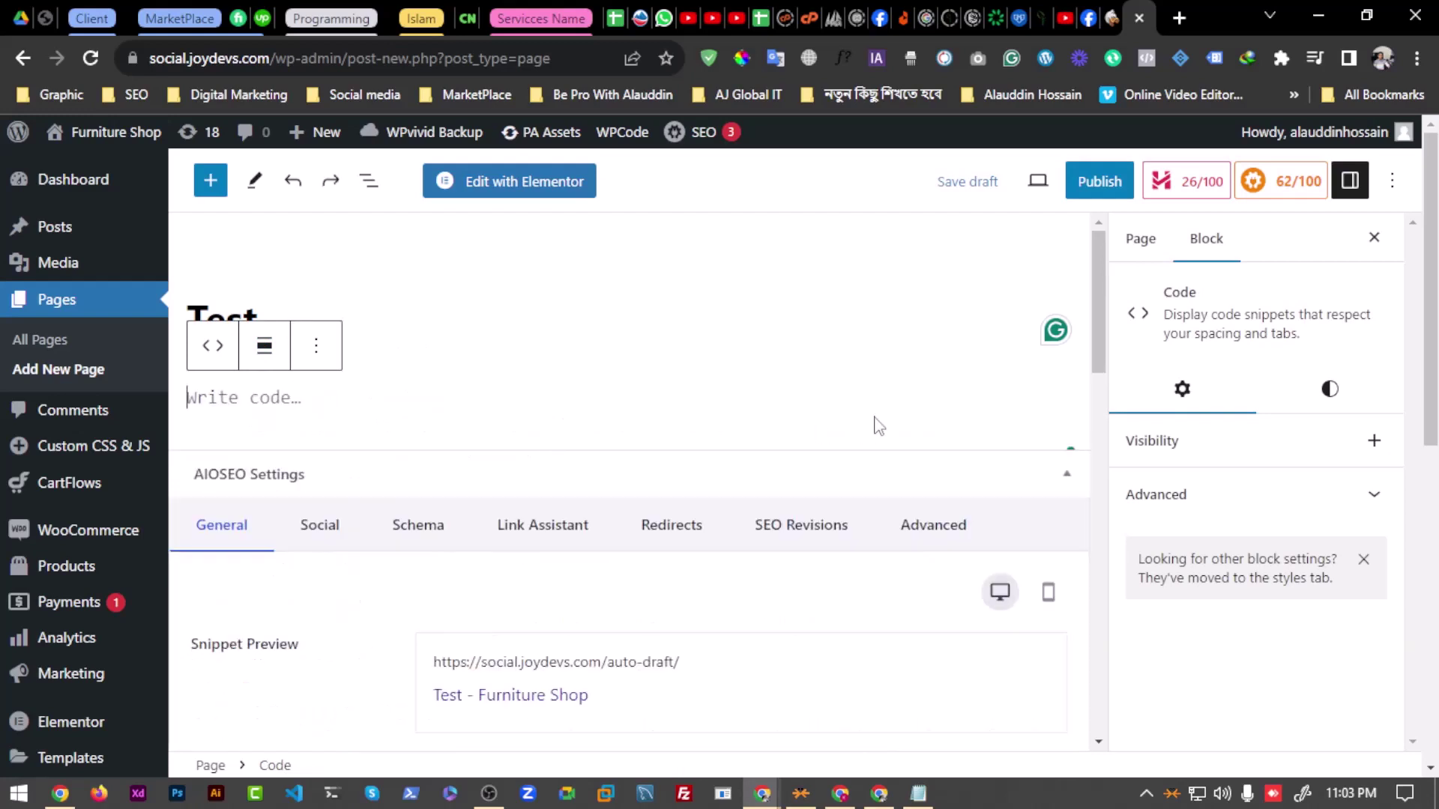
{"action": "left_click", "coordinate": [327, 358]}
{"action": "scroll", "coordinate": [368, 750], "scroll_direction": "down", "scroll_amount": 2}
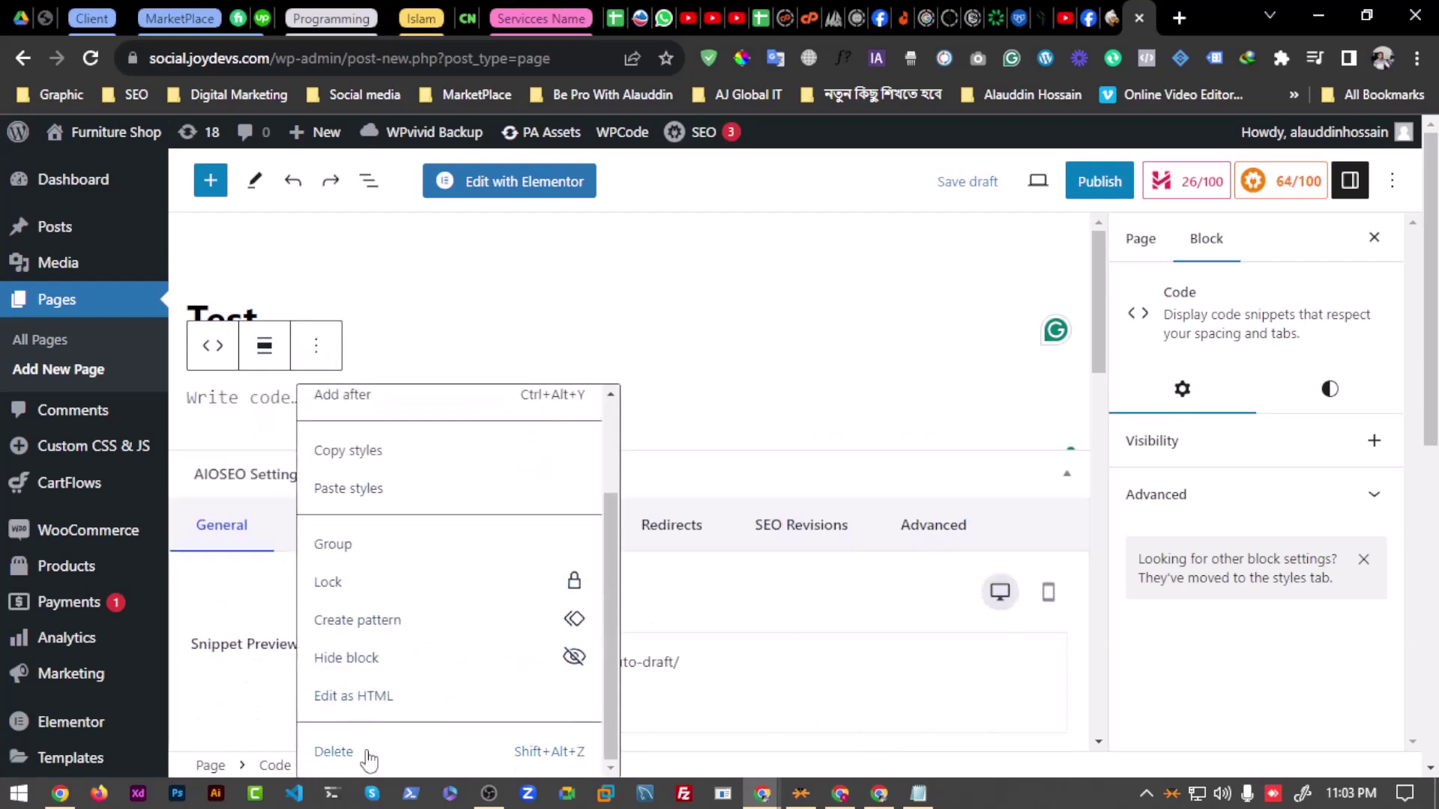
{"action": "left_click", "coordinate": [334, 752]}
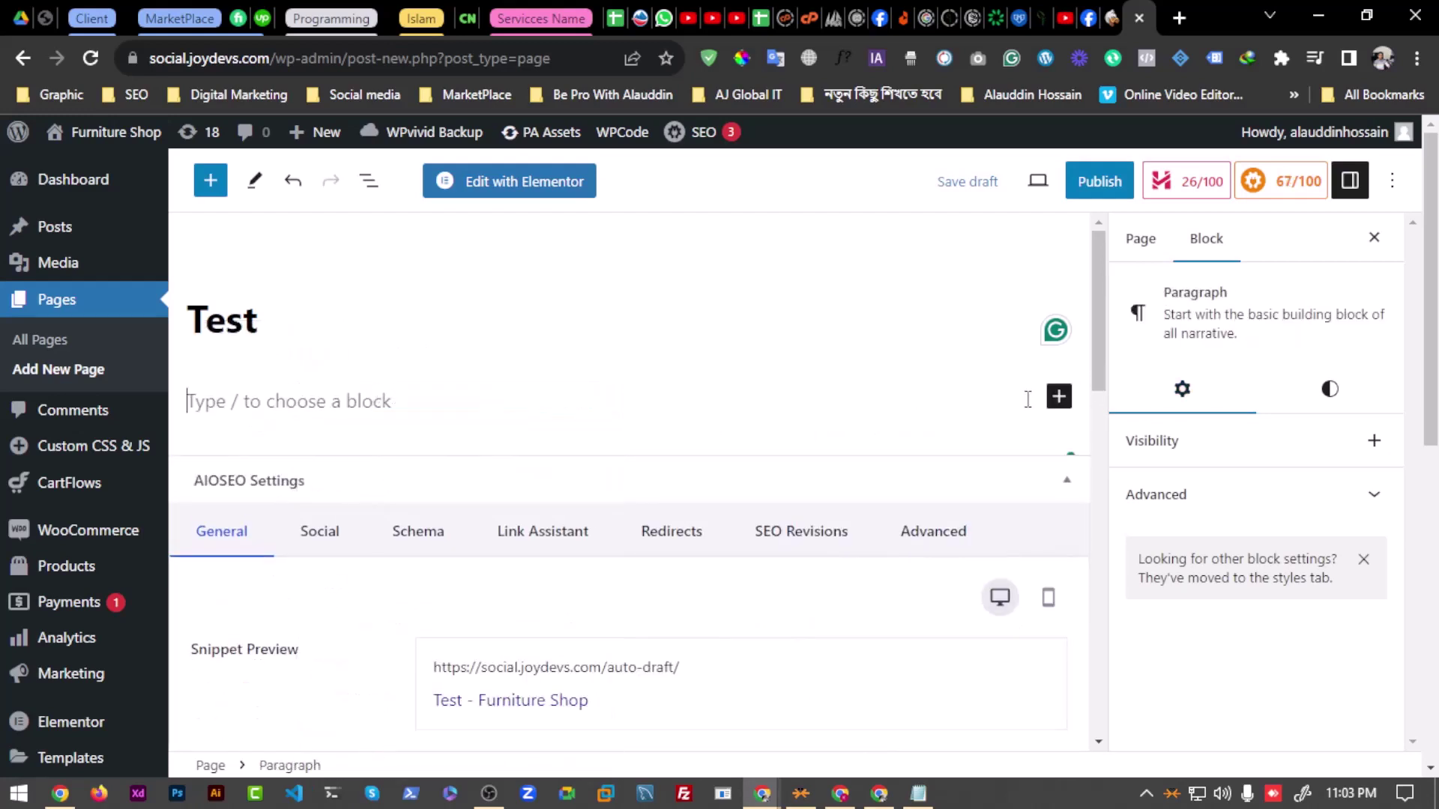
Step: Add a Custom HTML block and paste the Mailchimp signup form code into it
{"action": "left_click", "coordinate": [1059, 396]}
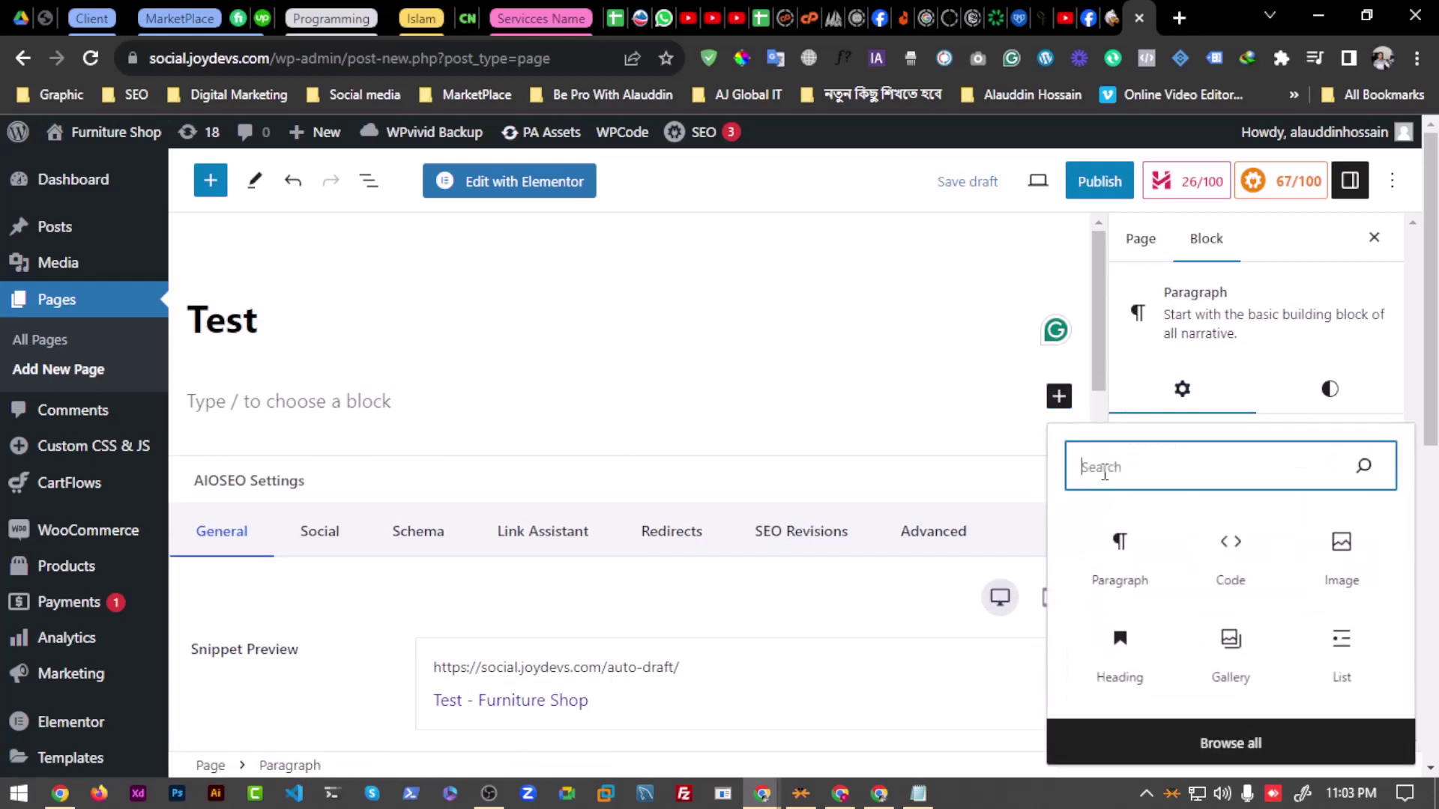
{"action": "type", "text": "code"}
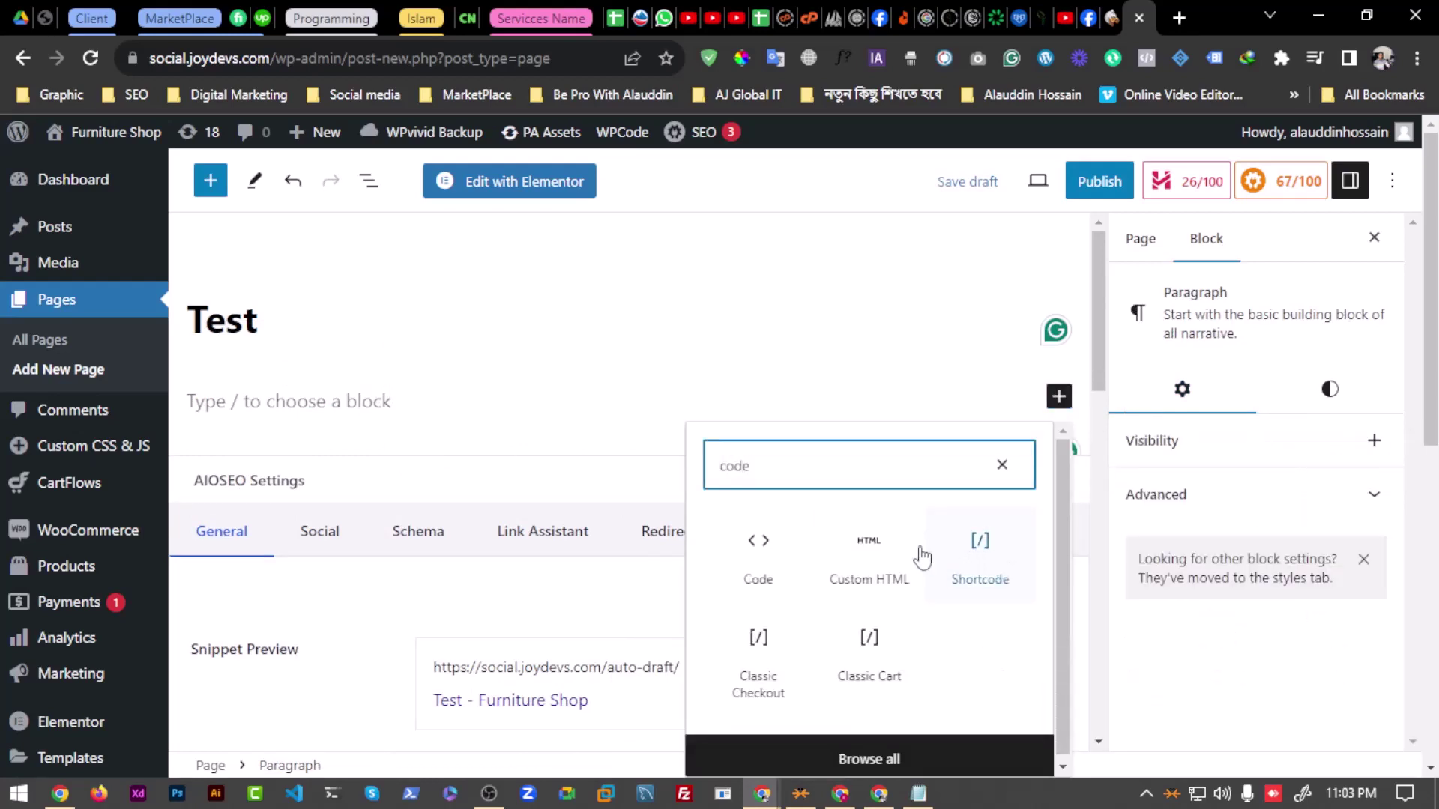
{"action": "left_click", "coordinate": [916, 555]}
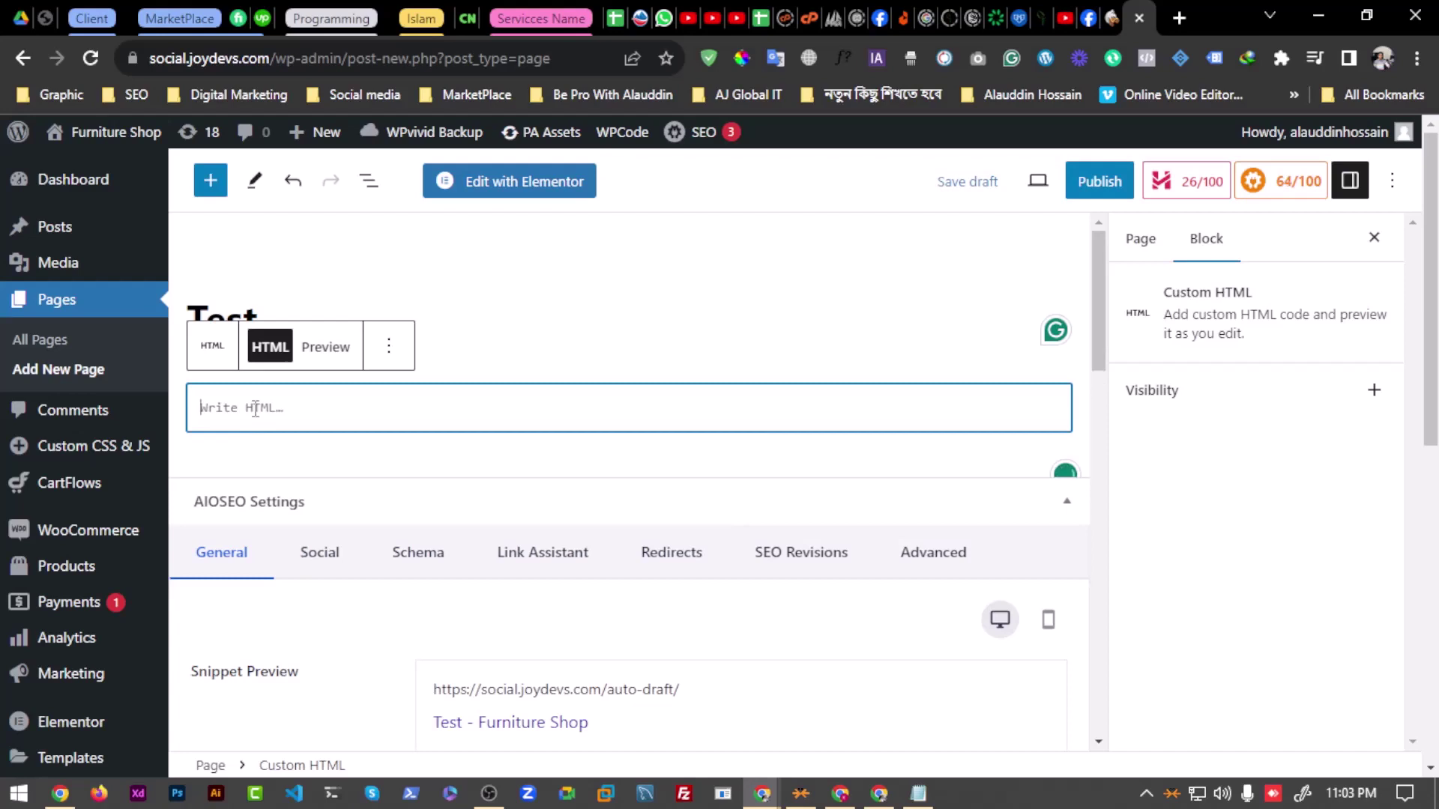
{"action": "key", "text": "ctrl+v"}
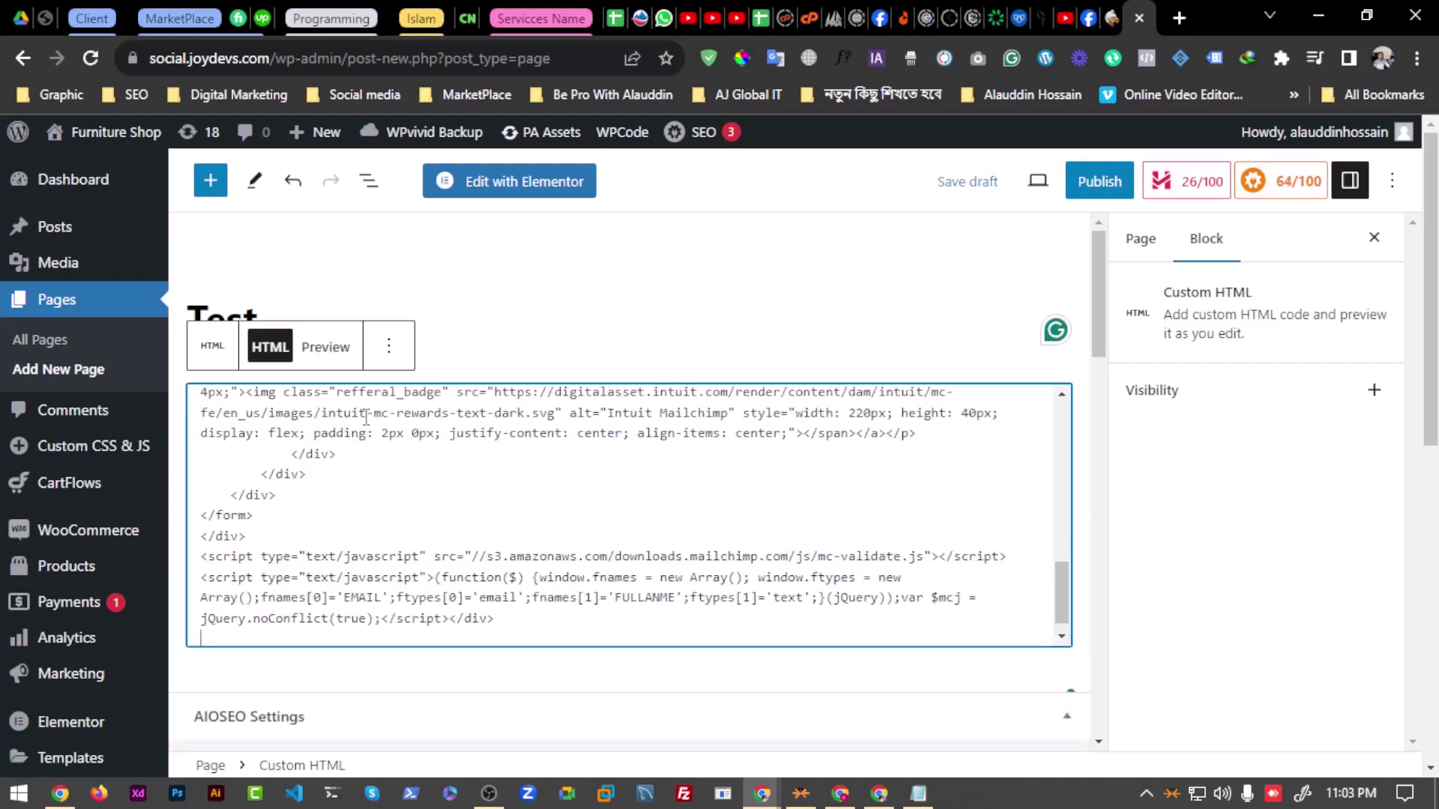
Step: Preview the rendered Subscribe form, then leave the unsaved Test page for All Pages
{"action": "left_click", "coordinate": [326, 348]}
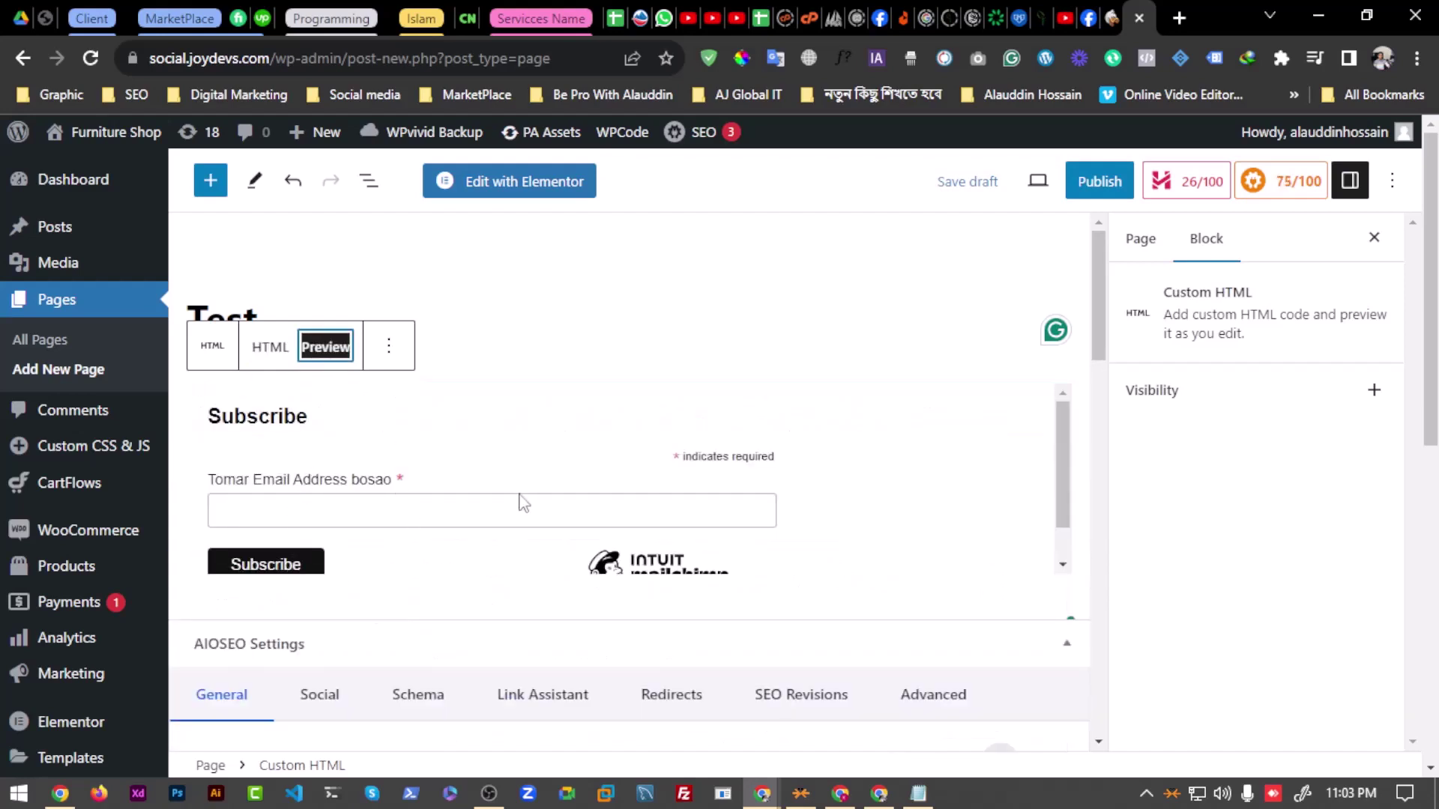
{"action": "scroll", "coordinate": [523, 504], "scroll_direction": "down", "scroll_amount": 1}
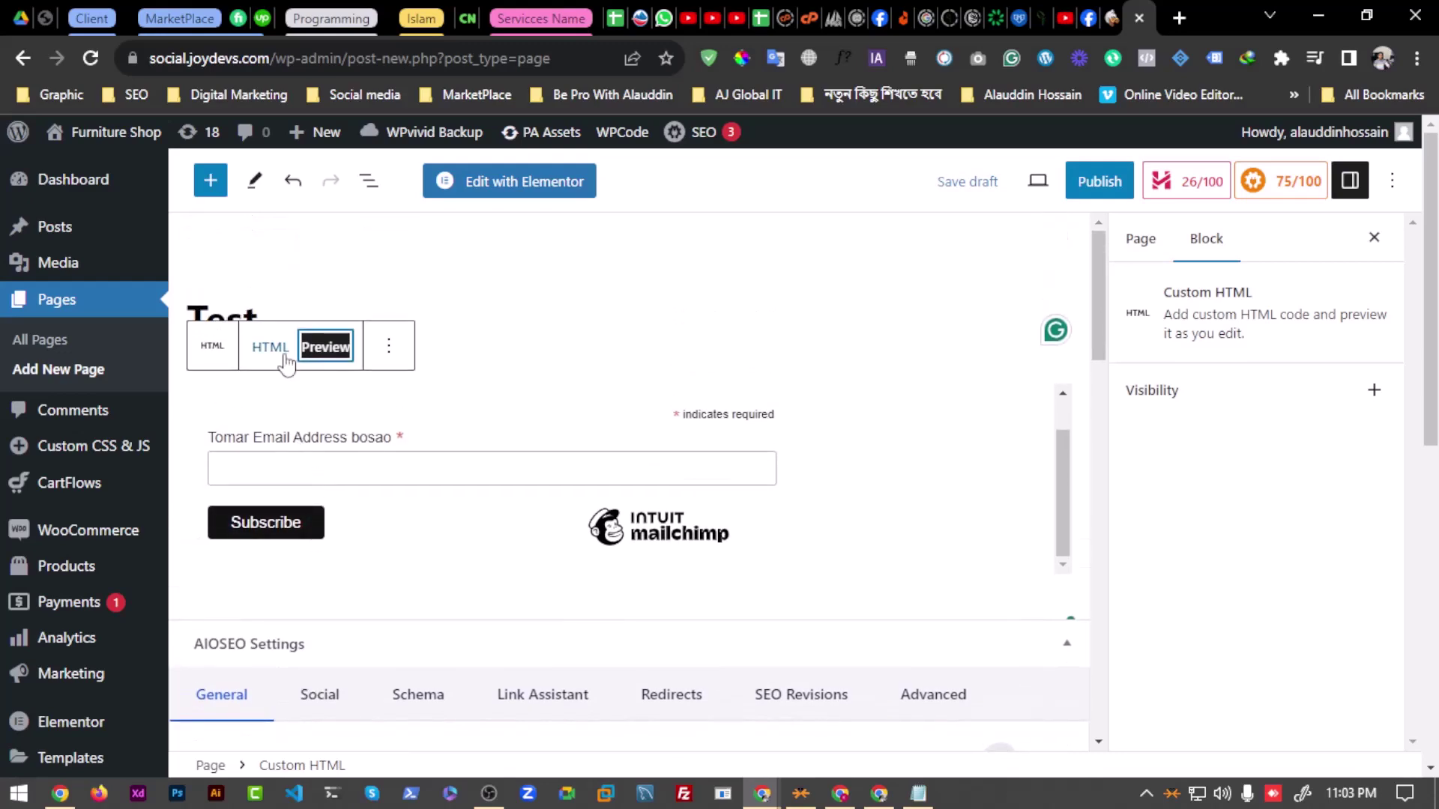
{"action": "left_click", "coordinate": [284, 359]}
{"action": "left_click", "coordinate": [338, 358]}
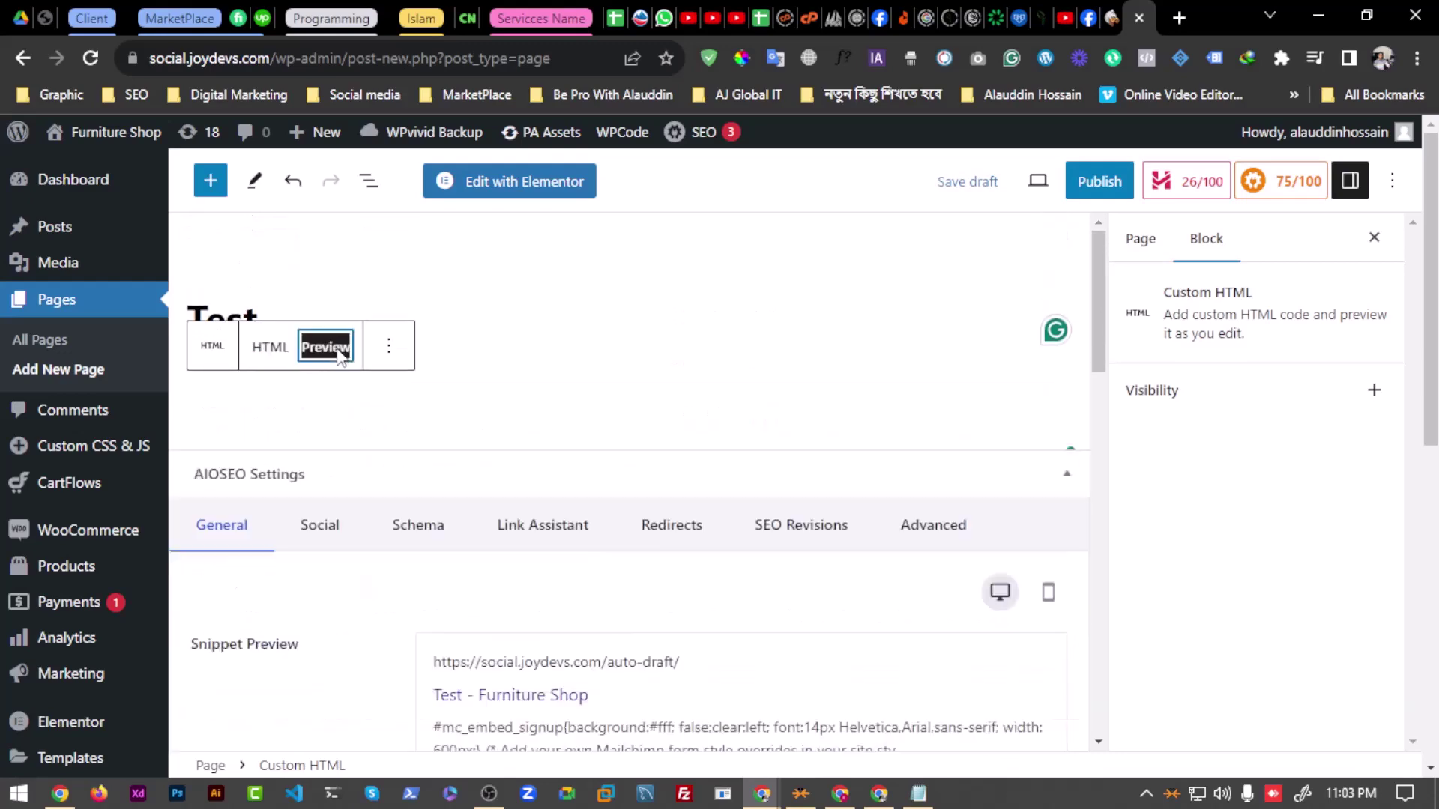
{"action": "left_click", "coordinate": [191, 422]}
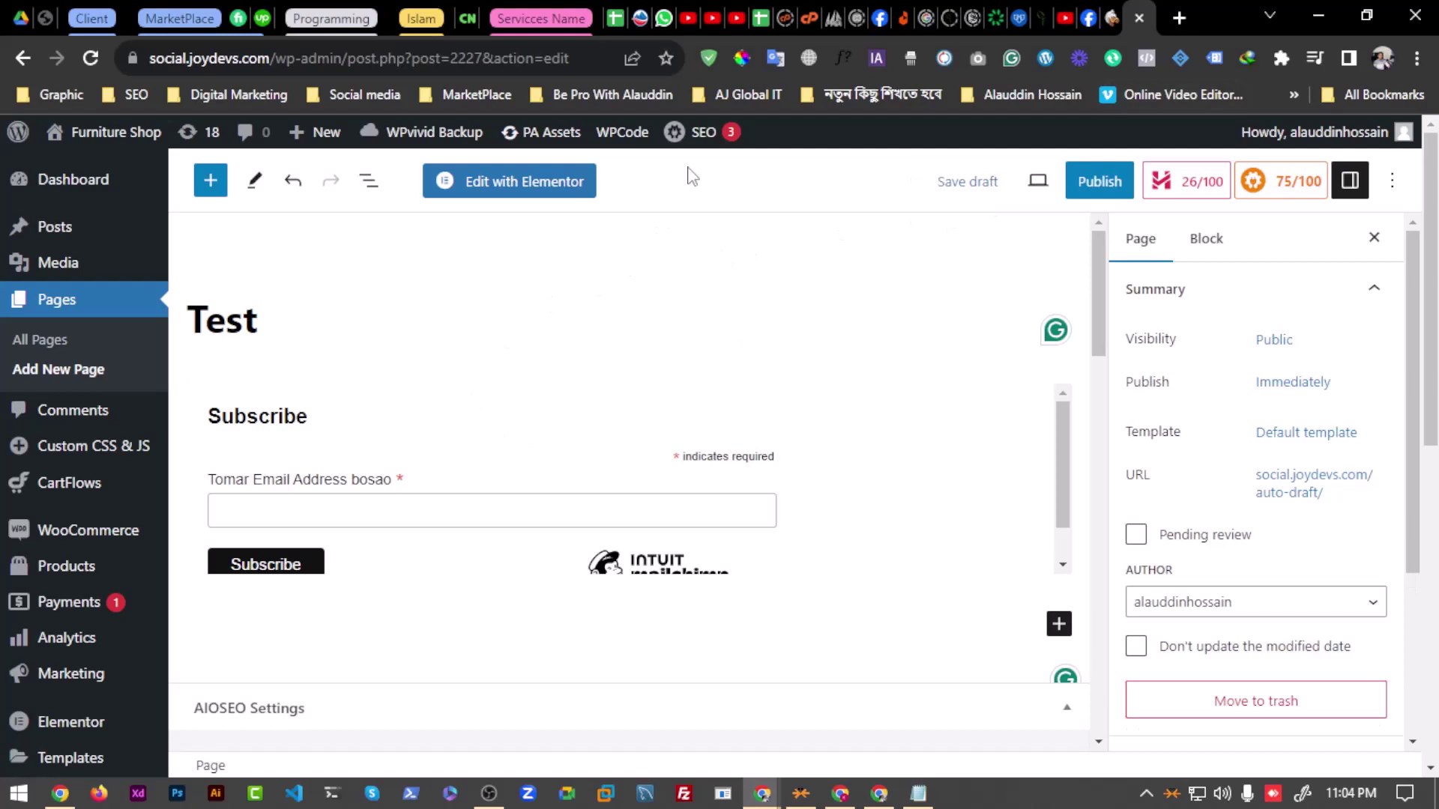
{"action": "left_click", "coordinate": [34, 337]}
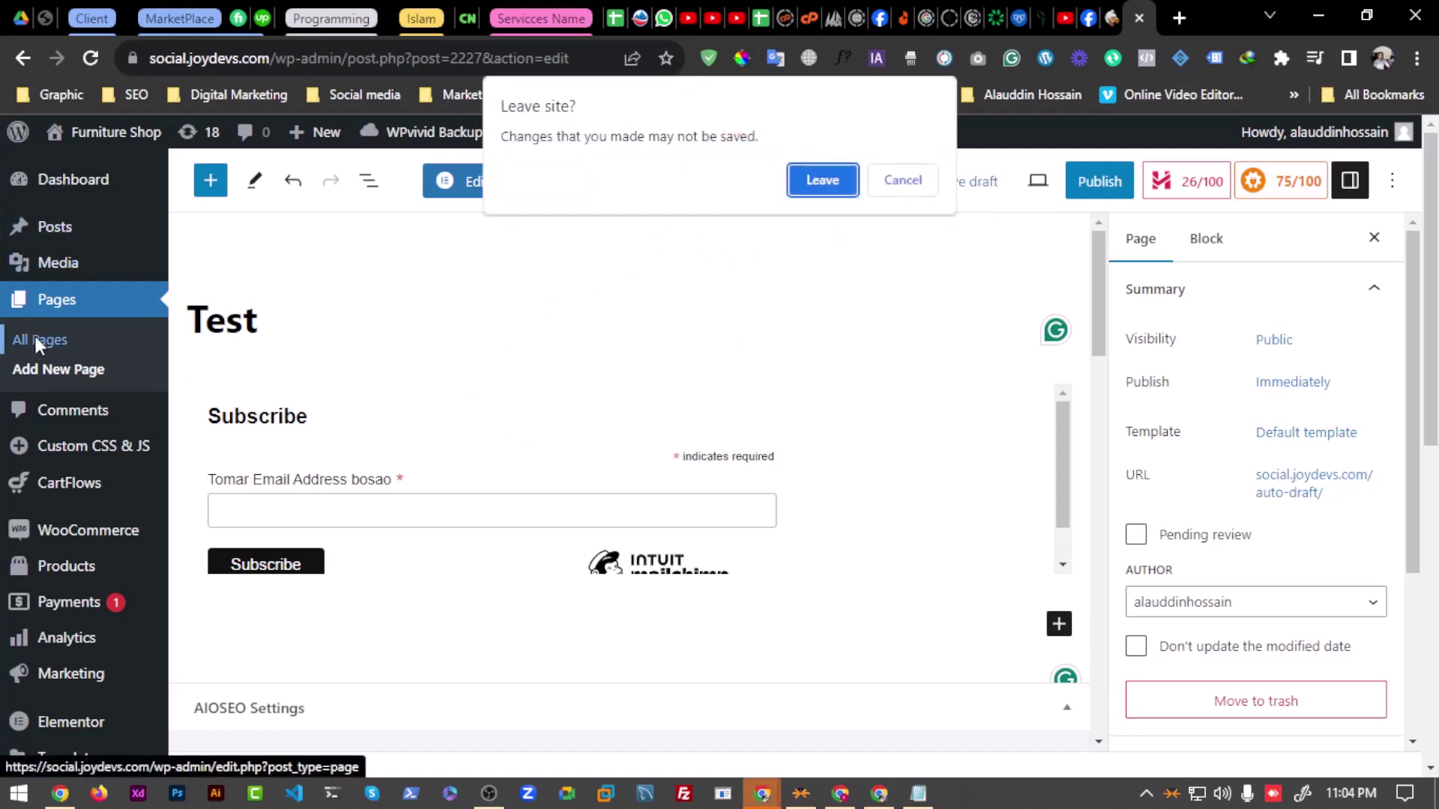
{"action": "left_click", "coordinate": [825, 185]}
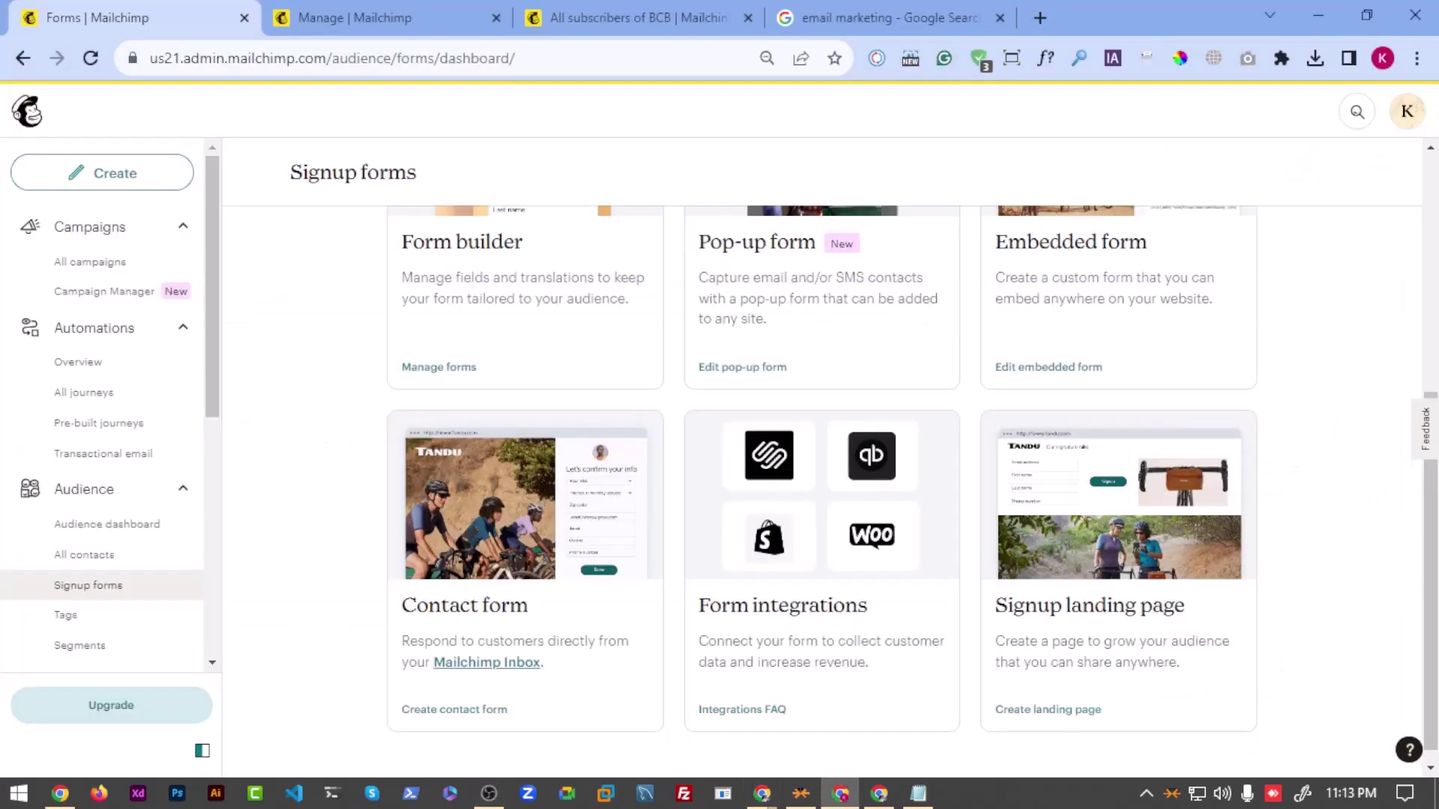
Step: Create a Mailchimp contact form from Signup forms and open it with Customize Form
{"action": "scroll", "coordinate": [897, 486], "scroll_direction": "up", "scroll_amount": 3}
{"action": "scroll", "coordinate": [897, 486], "scroll_direction": "up", "scroll_amount": 1}
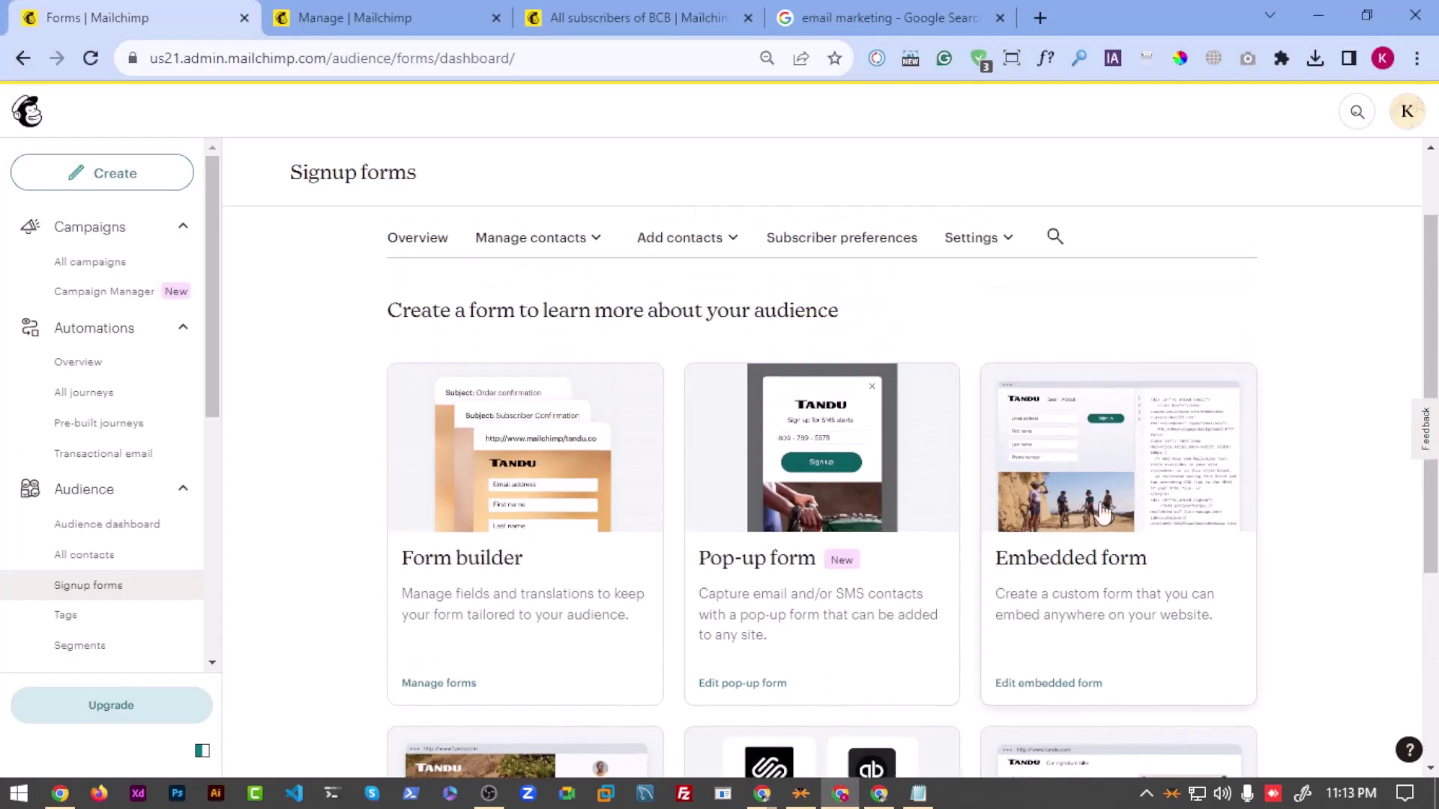
{"action": "scroll", "coordinate": [1102, 330], "scroll_direction": "down", "scroll_amount": 4}
{"action": "scroll", "coordinate": [1042, 315], "scroll_direction": "up", "scroll_amount": 1}
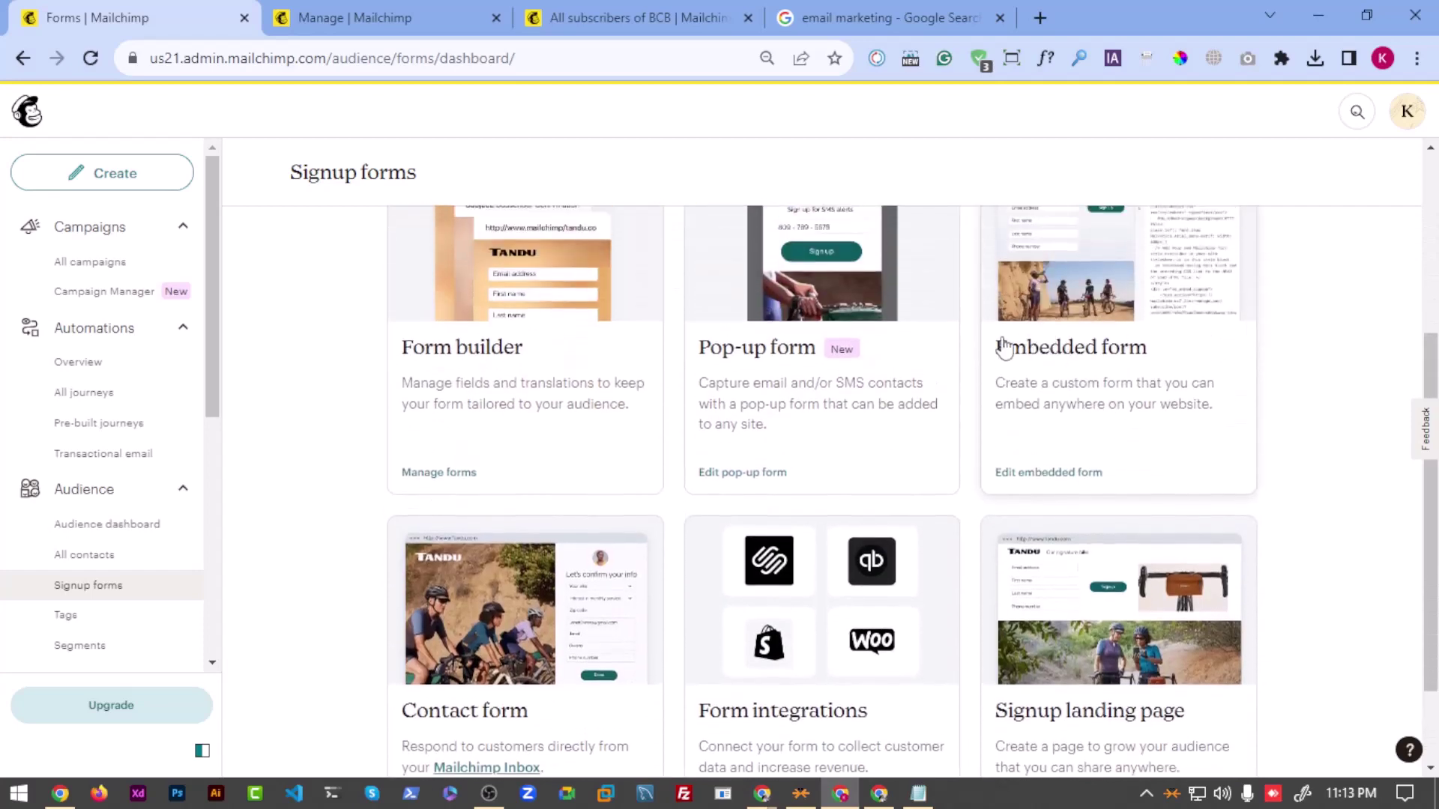
{"action": "scroll", "coordinate": [1002, 343], "scroll_direction": "down", "scroll_amount": 2}
{"action": "left_click", "coordinate": [472, 491]}
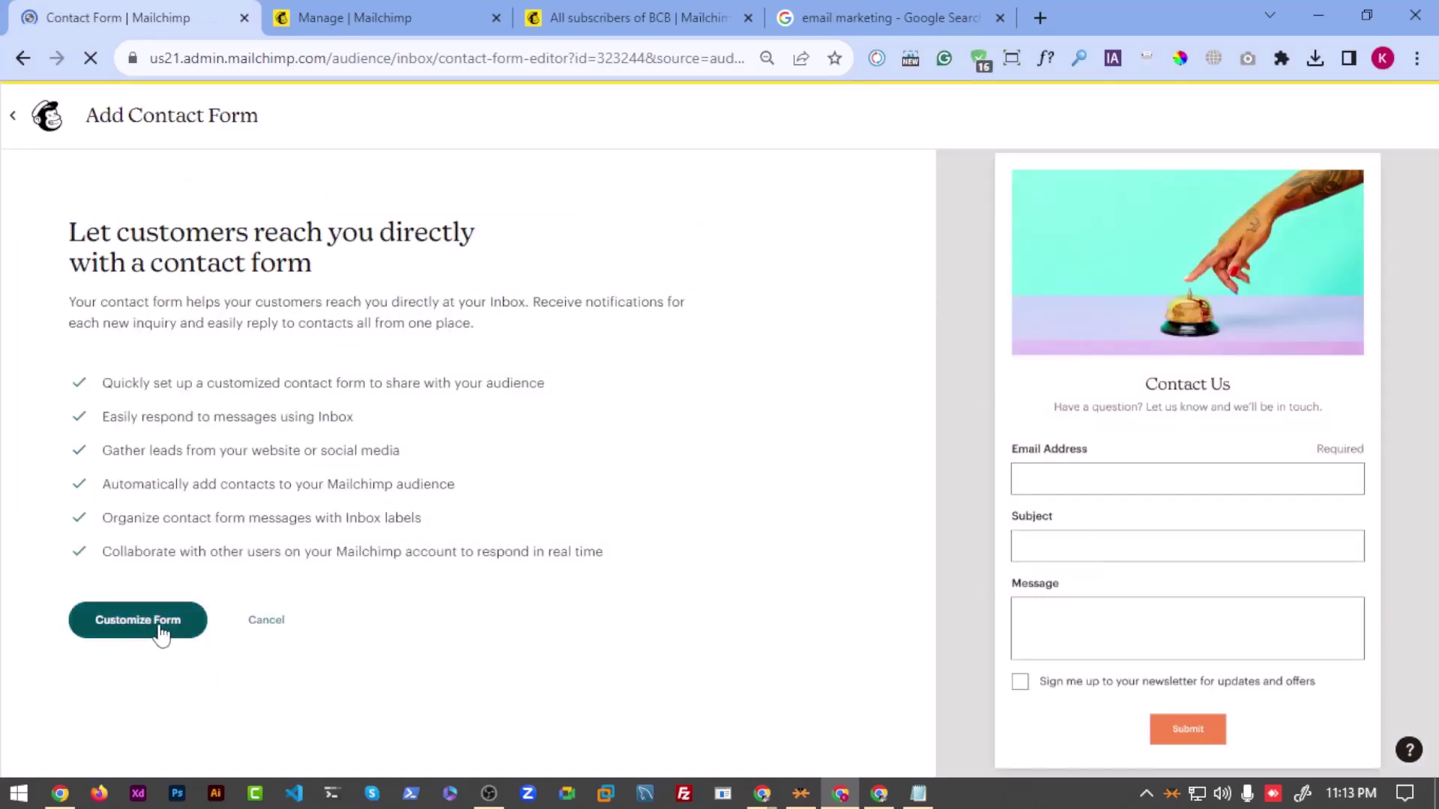
{"action": "left_click", "coordinate": [159, 634]}
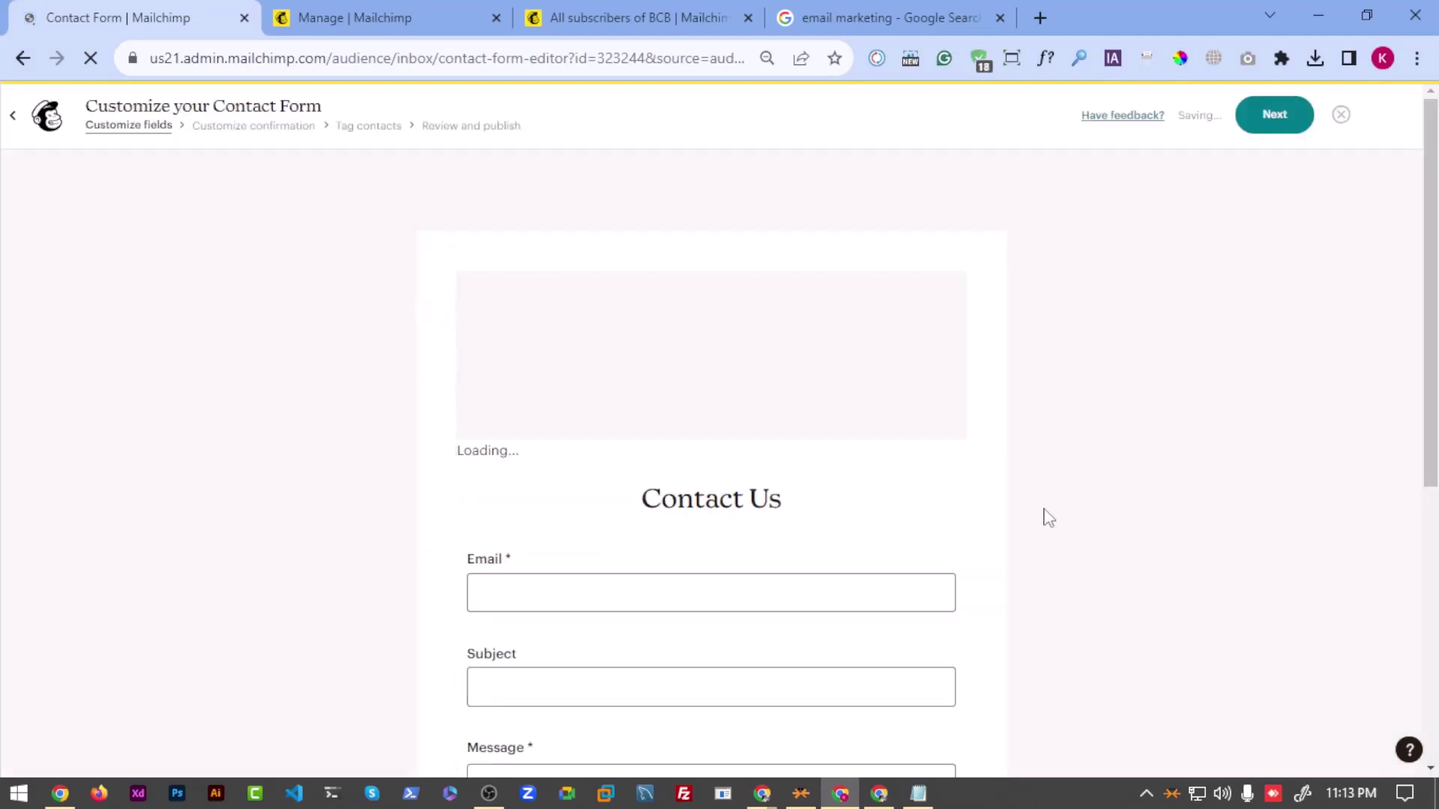
{"action": "scroll", "coordinate": [632, 572], "scroll_direction": "down", "scroll_amount": 7}
{"action": "scroll", "coordinate": [607, 479], "scroll_direction": "up", "scroll_amount": 4}
{"action": "scroll", "coordinate": [606, 434], "scroll_direction": "up", "scroll_amount": 3}
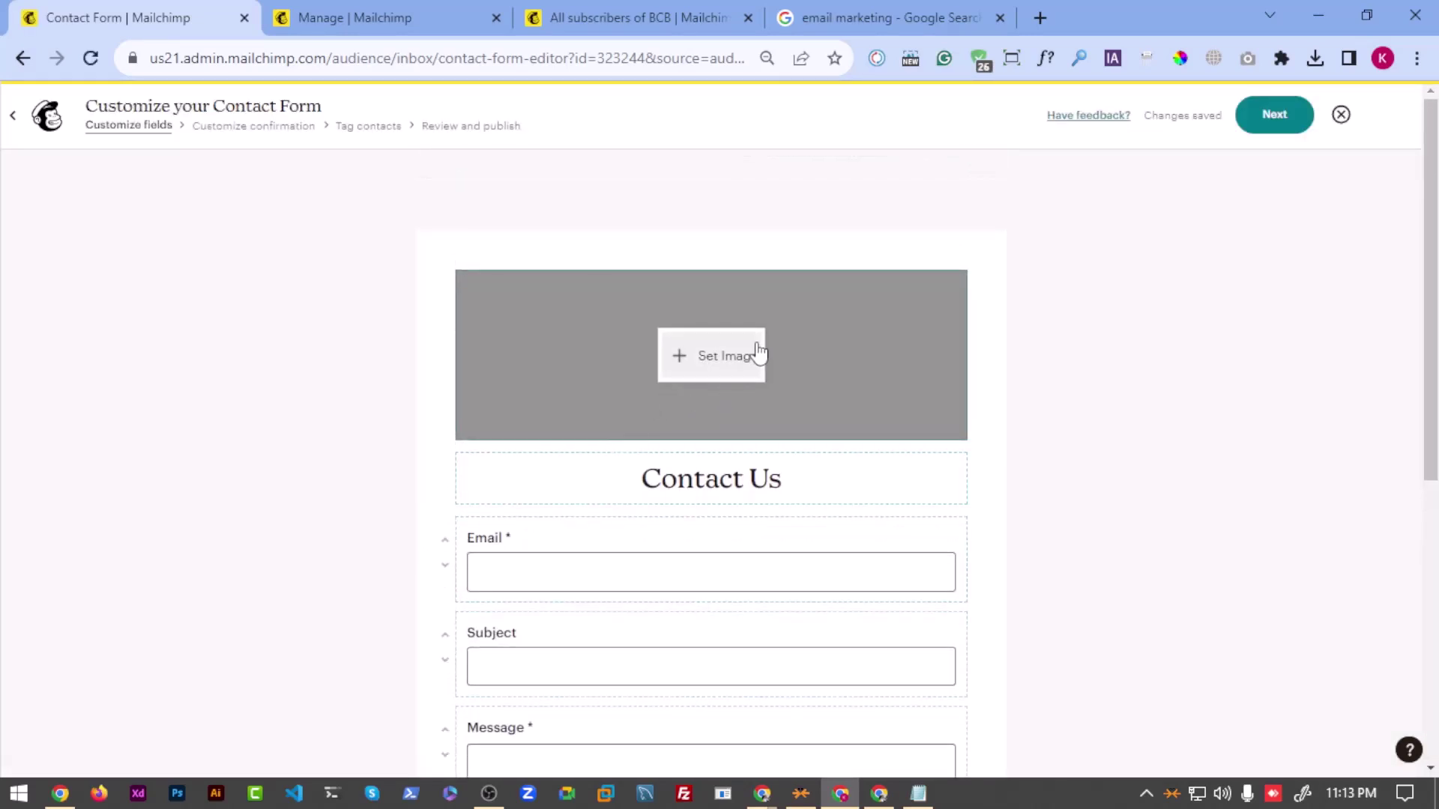
{"action": "left_click", "coordinate": [1040, 17]}
Step: Search Google for 'contact us image'
{"action": "type", "text": "cont"}
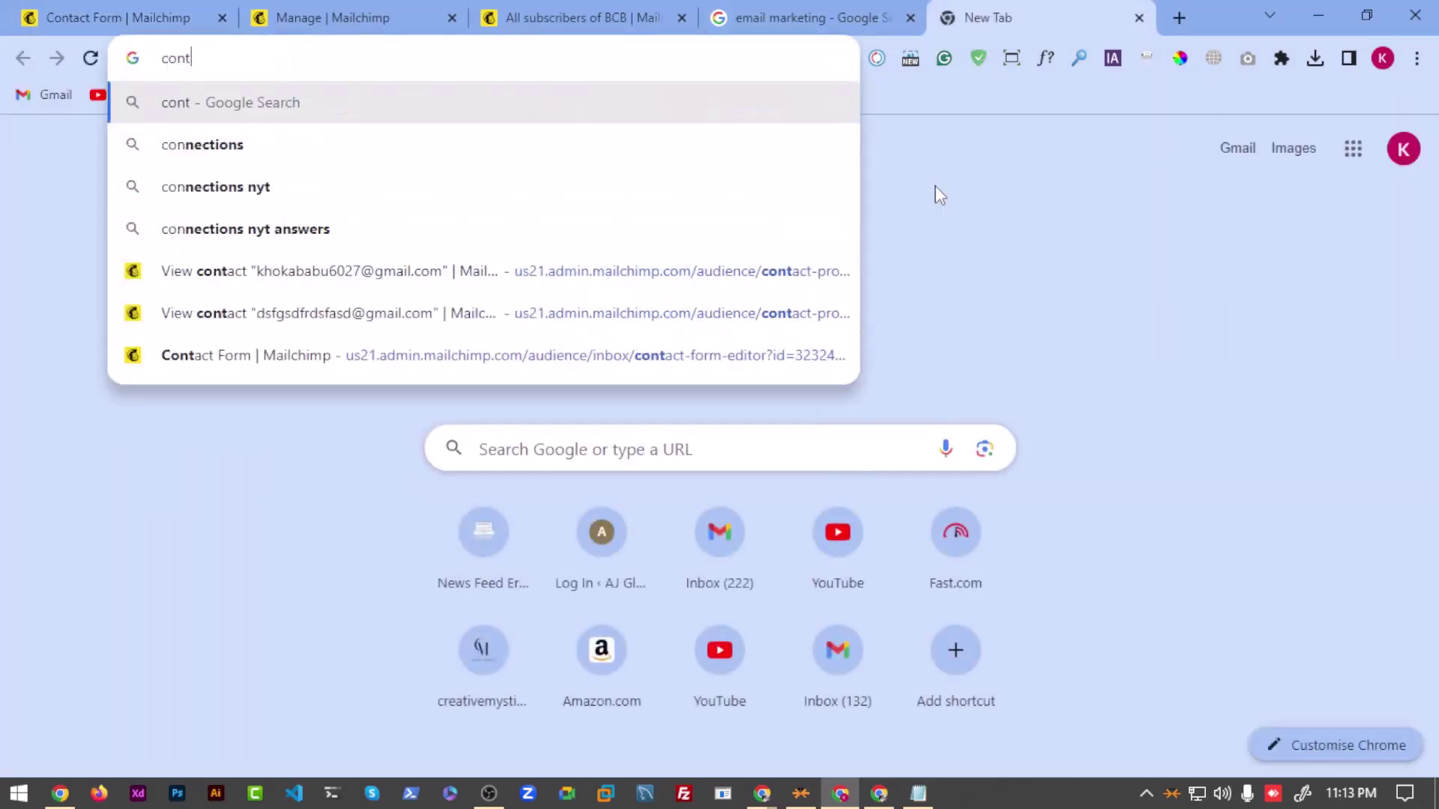
{"action": "key", "text": "BackSpace"}
{"action": "key", "text": "BackSpace"}
{"action": "key", "text": "BackSpace"}
{"action": "type", "text": "ontact us"}
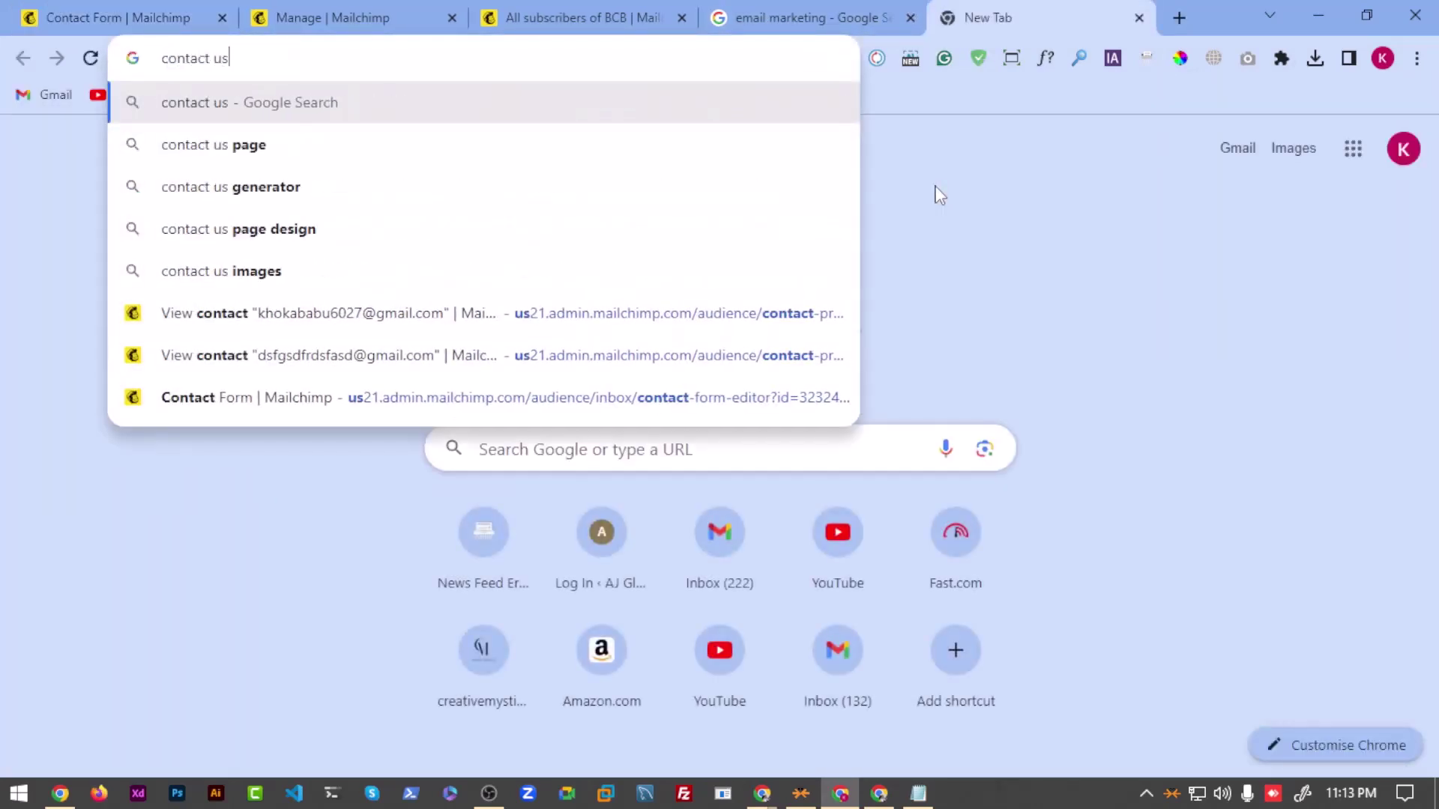
{"action": "type", "text": " image\\"}
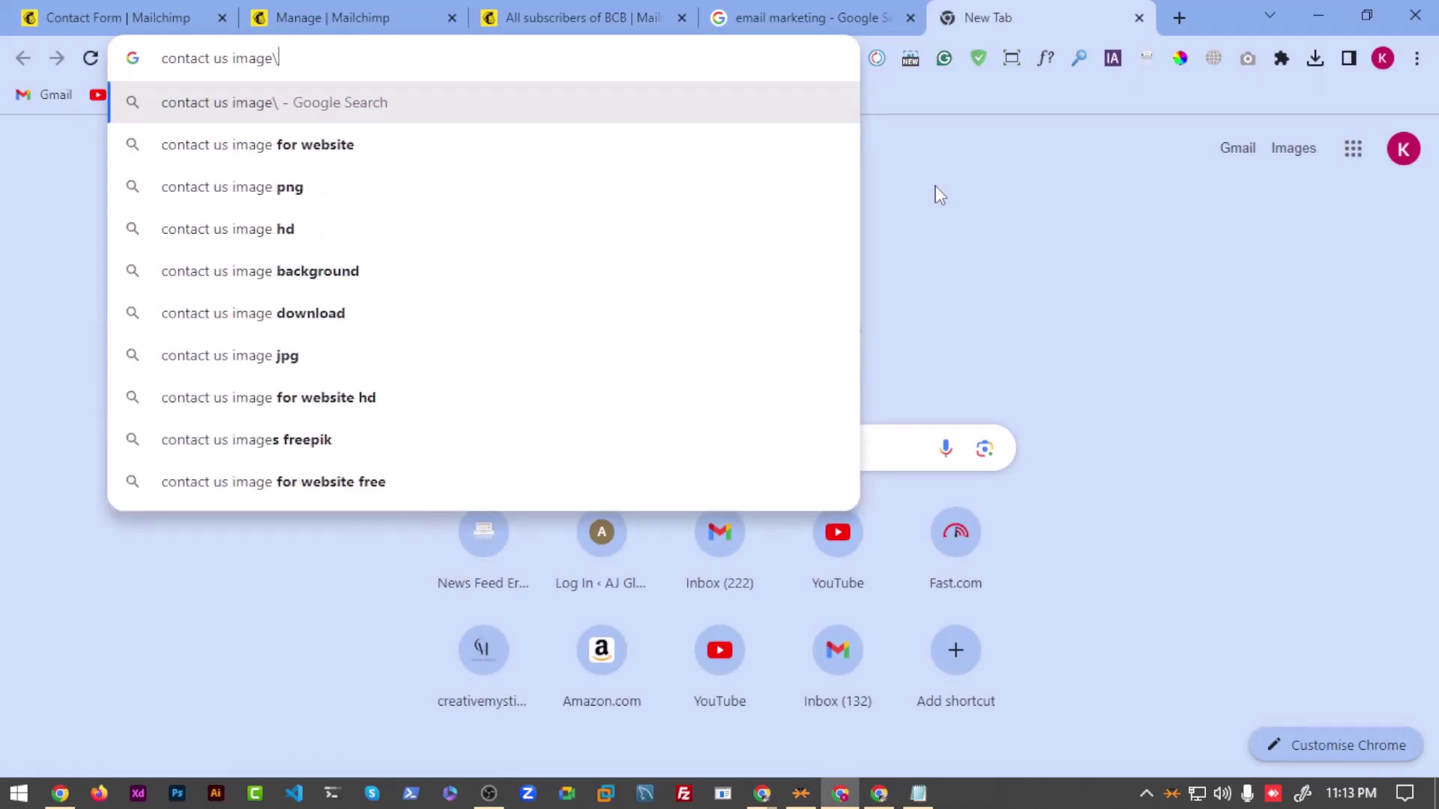
{"action": "key", "text": "BackSpace"}
{"action": "key", "text": "Return"}
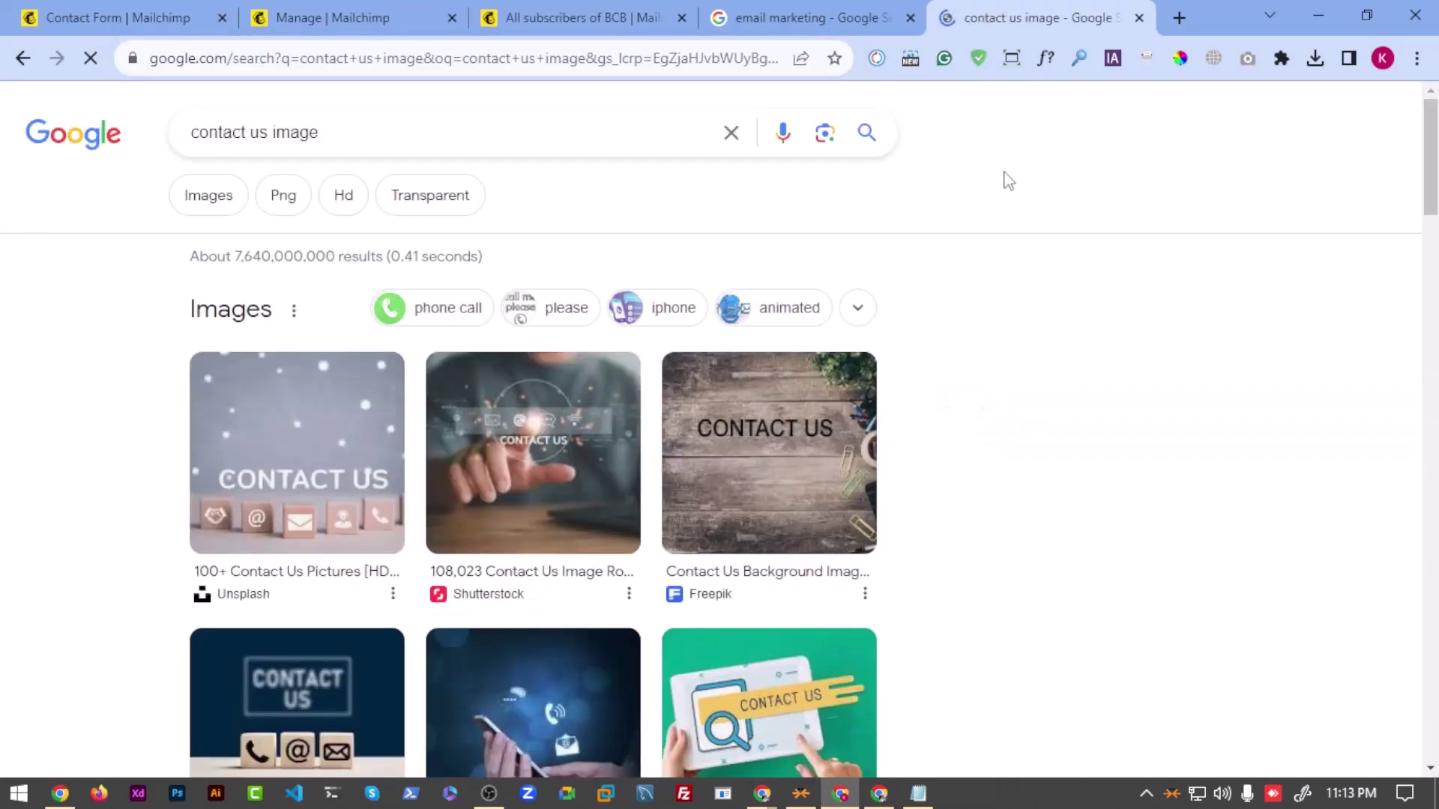
Step: Show image results filtered to Large size
{"action": "left_click", "coordinate": [232, 193]}
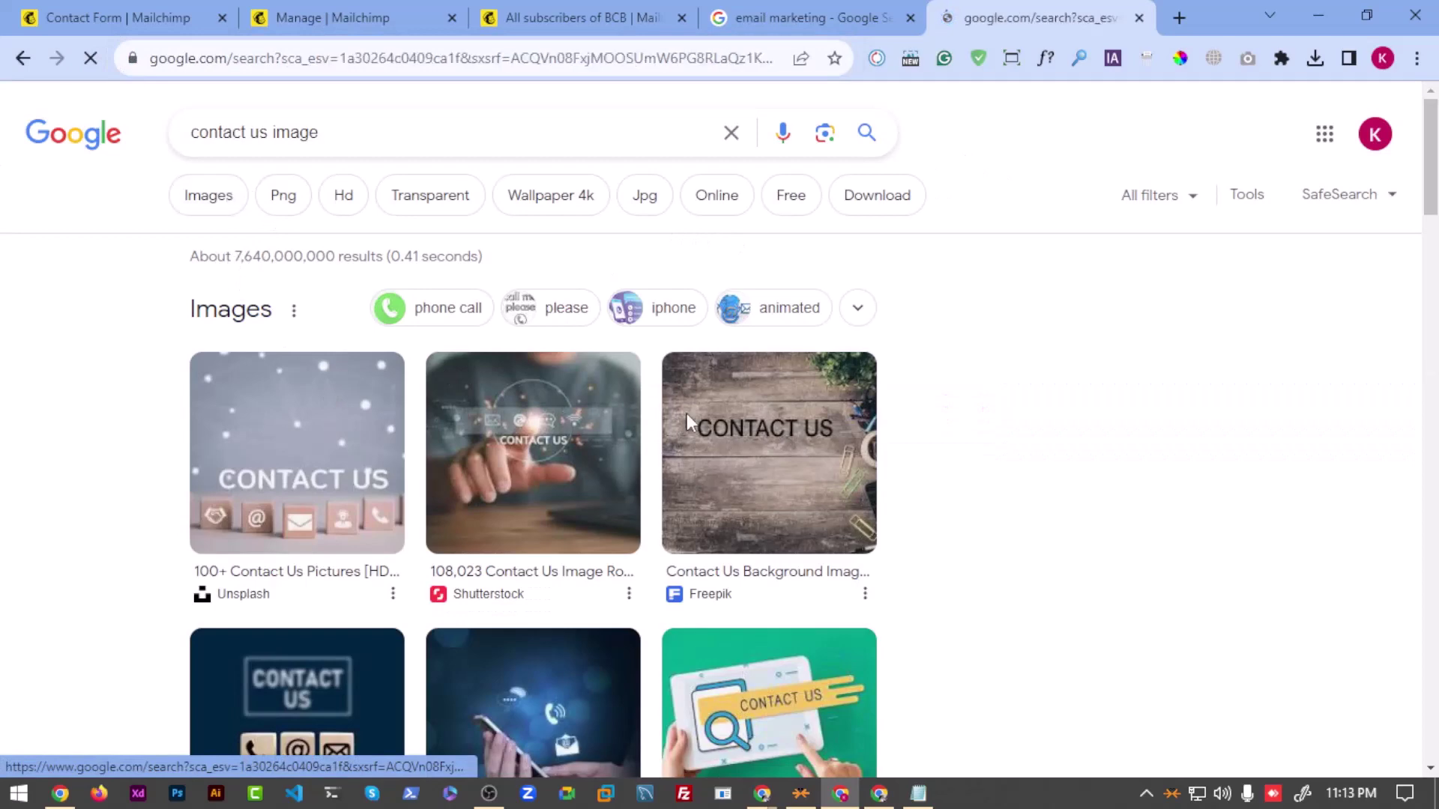
{"action": "scroll", "coordinate": [581, 540], "scroll_direction": "down", "scroll_amount": 3}
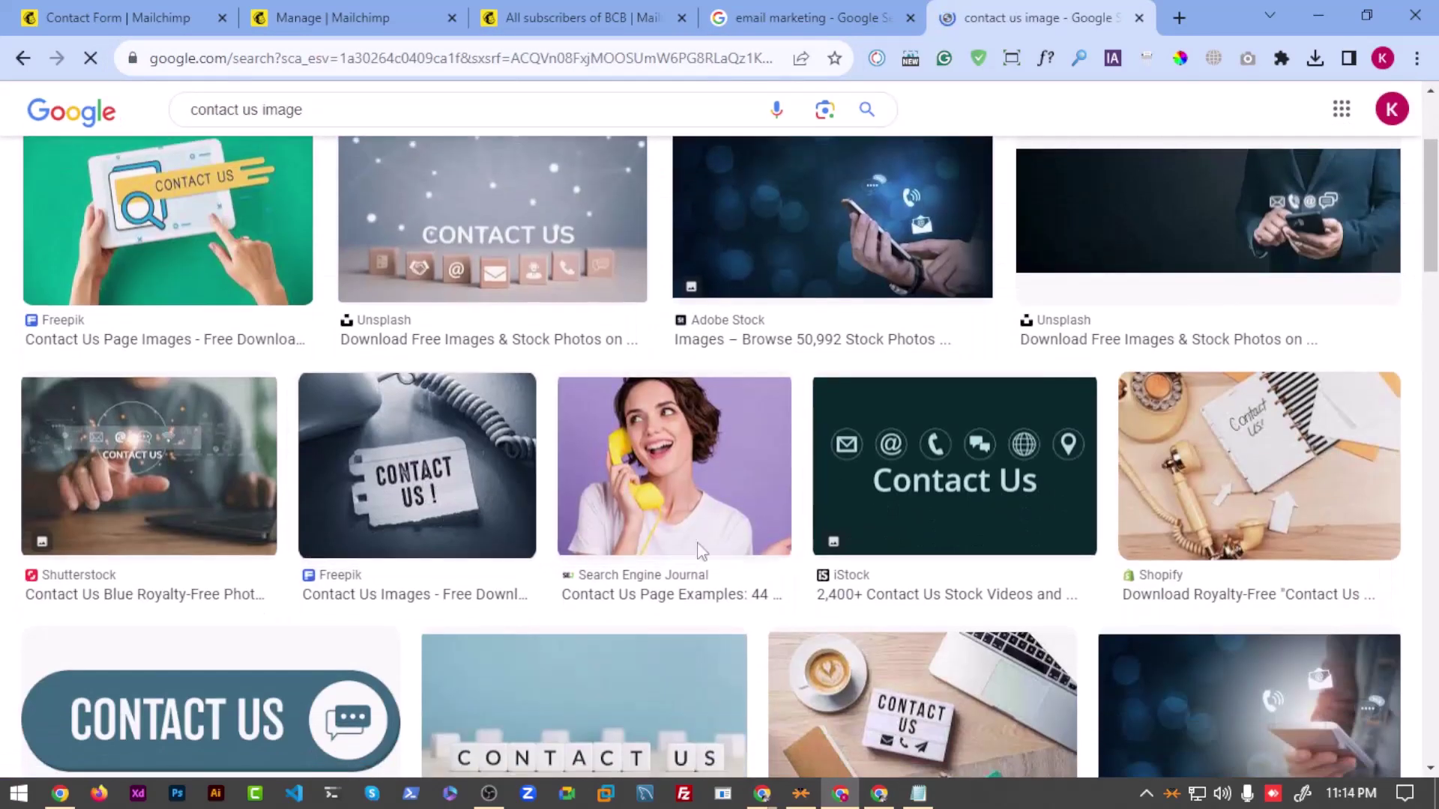
{"action": "scroll", "coordinate": [581, 539], "scroll_direction": "down", "scroll_amount": 3}
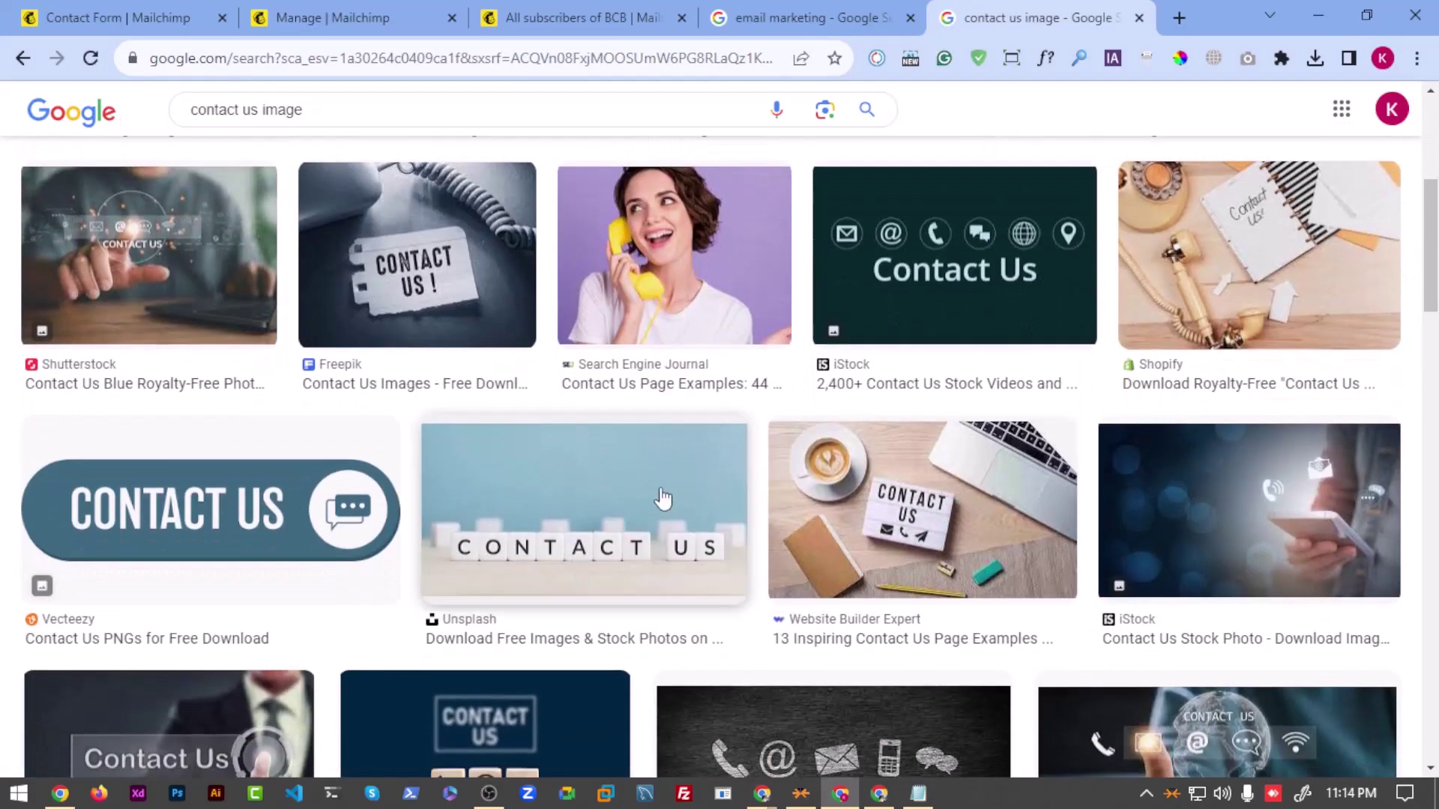
{"action": "scroll", "coordinate": [392, 409], "scroll_direction": "up", "scroll_amount": 6}
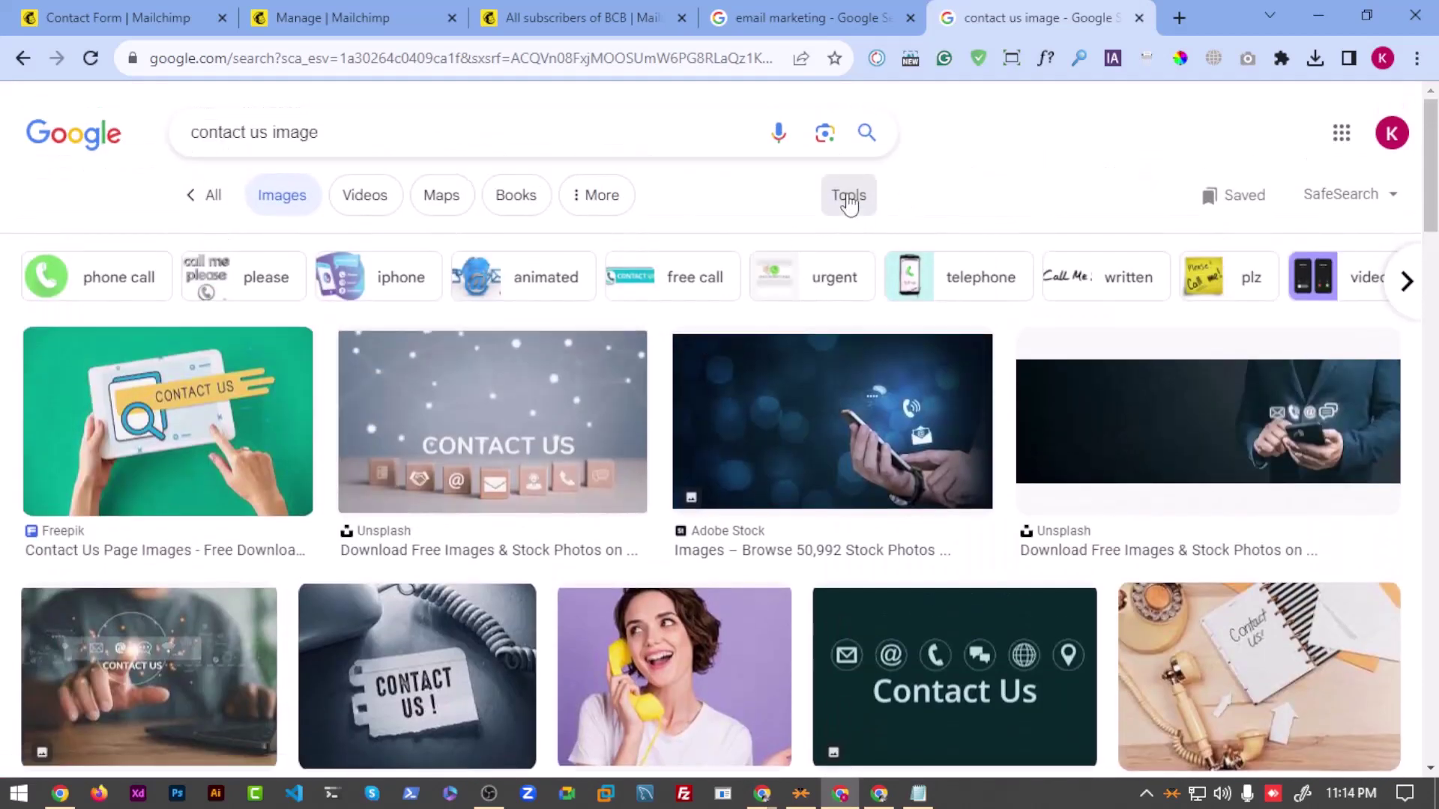
{"action": "left_click", "coordinate": [847, 196]}
{"action": "left_click", "coordinate": [522, 248]}
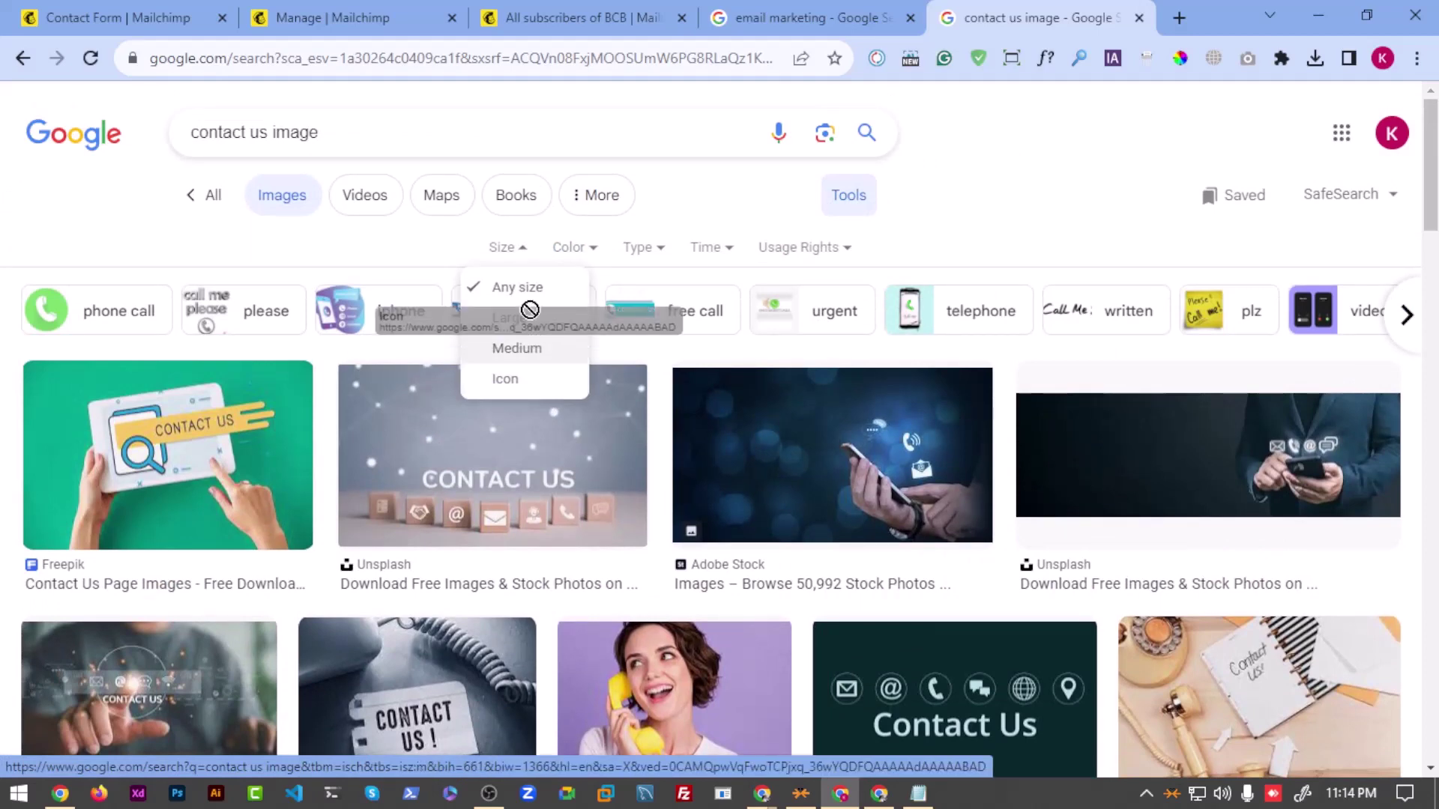
{"action": "left_click", "coordinate": [530, 323]}
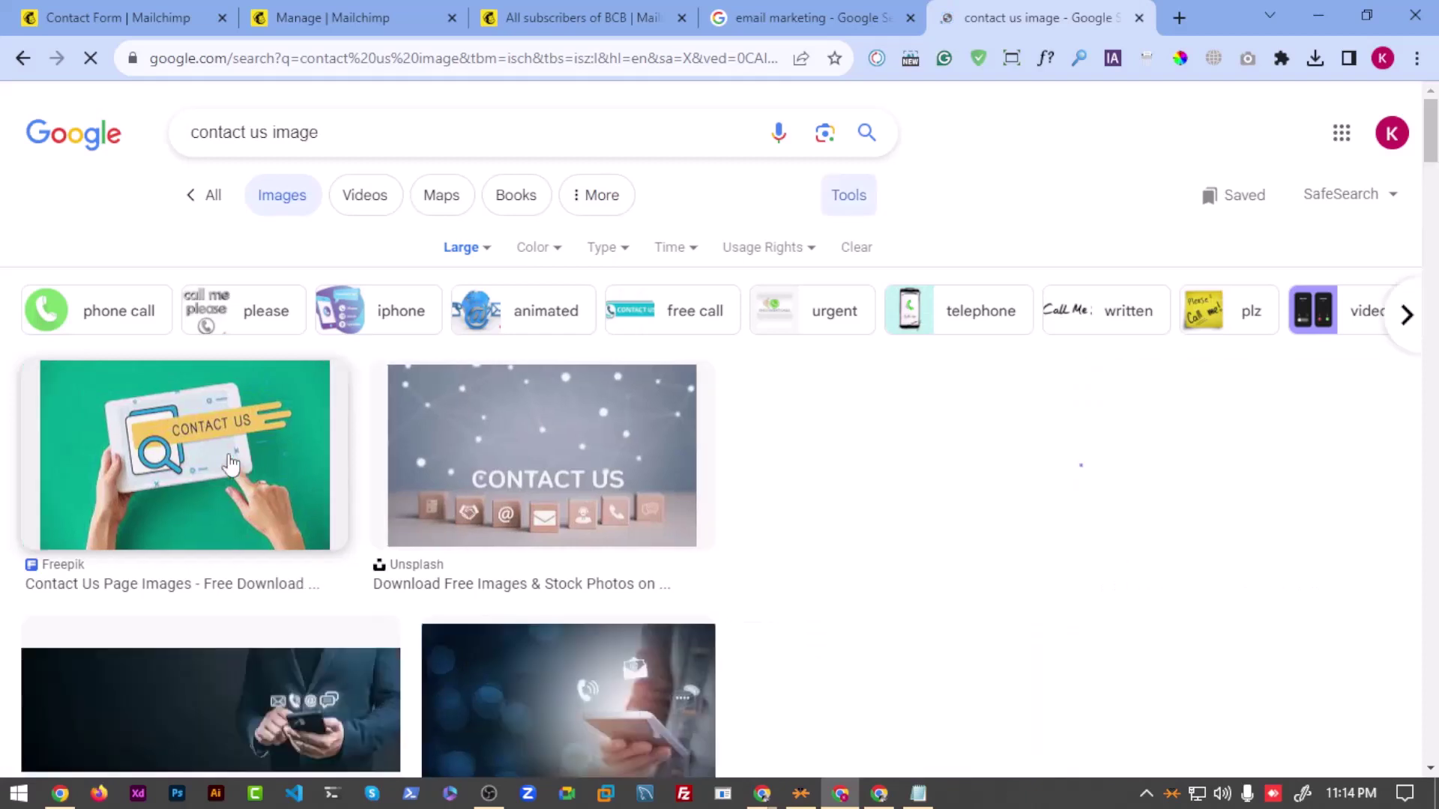
Step: Save the Freepik contact-us picture to Downloads as a .jpg with All Files type
{"action": "scroll", "coordinate": [1020, 337], "scroll_direction": "down", "scroll_amount": 3}
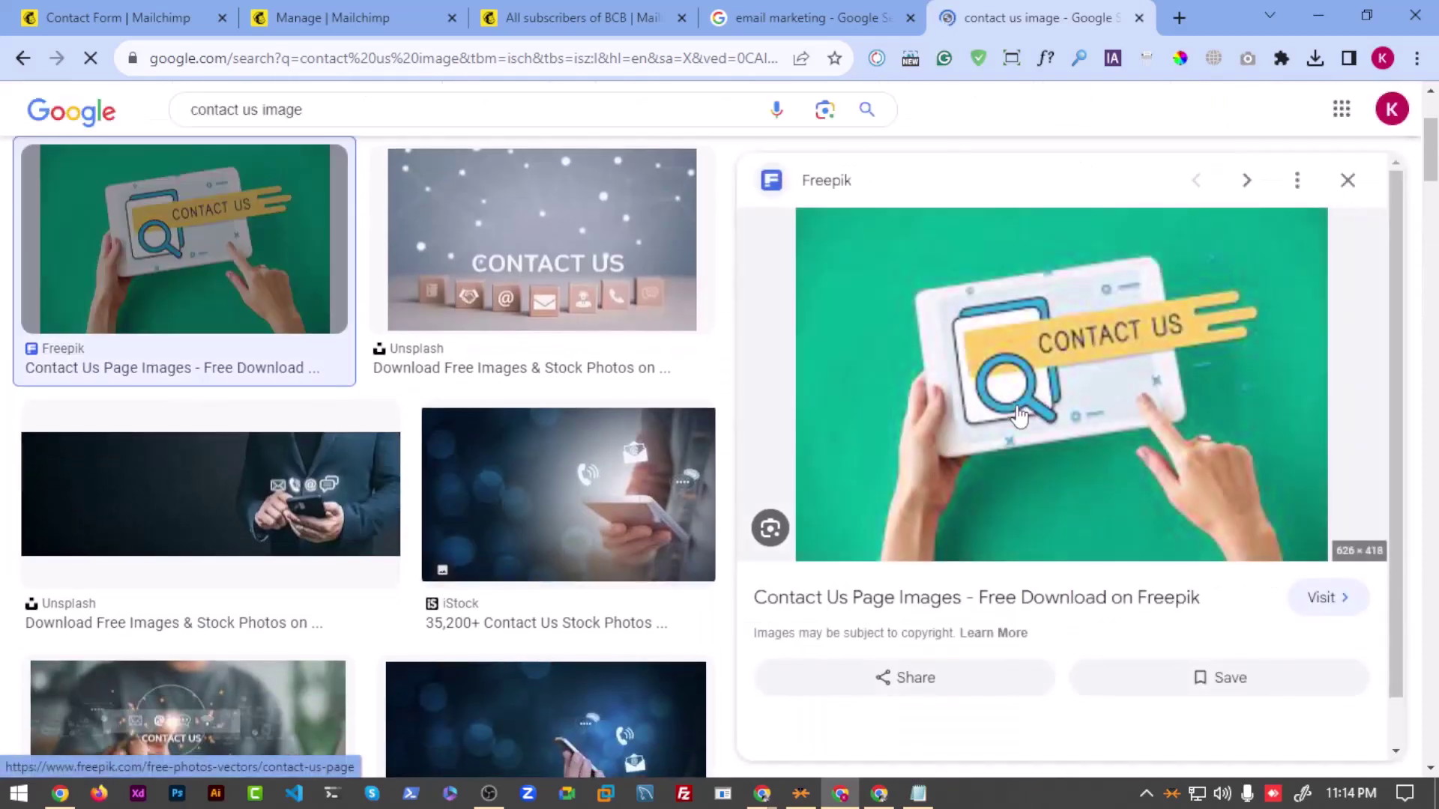
{"action": "right_click", "coordinate": [988, 329]}
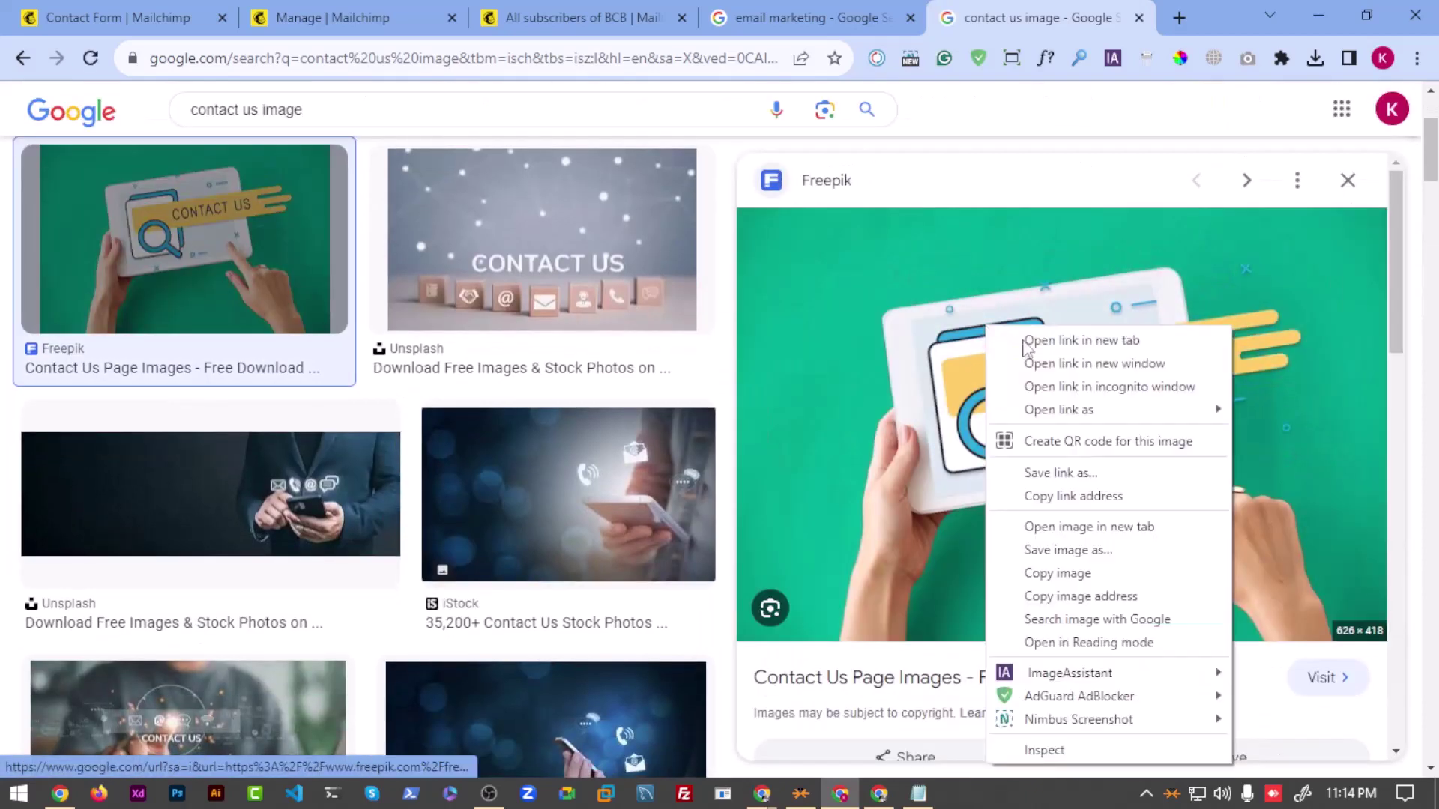
{"action": "left_click", "coordinate": [1068, 551]}
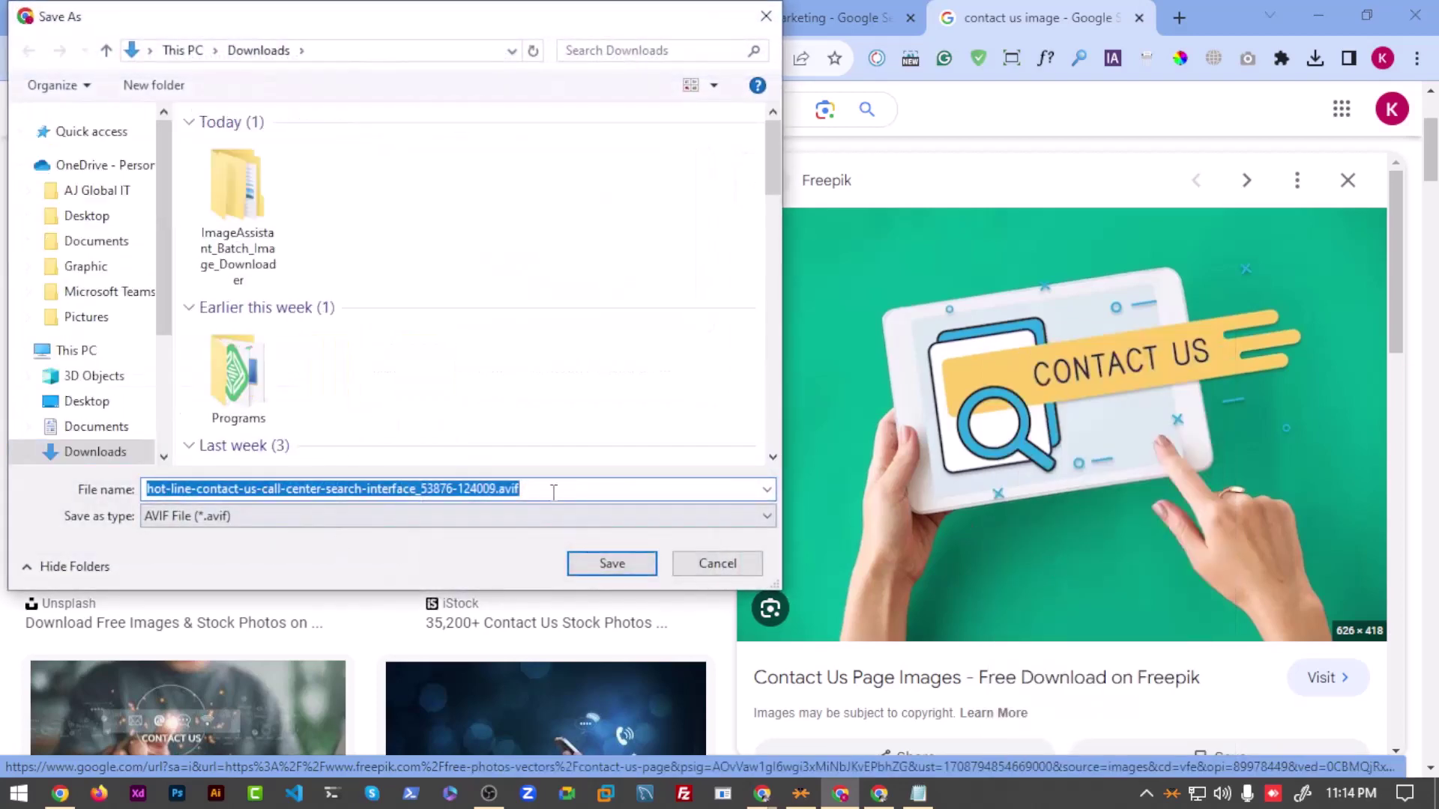
{"action": "left_click", "coordinate": [554, 492]}
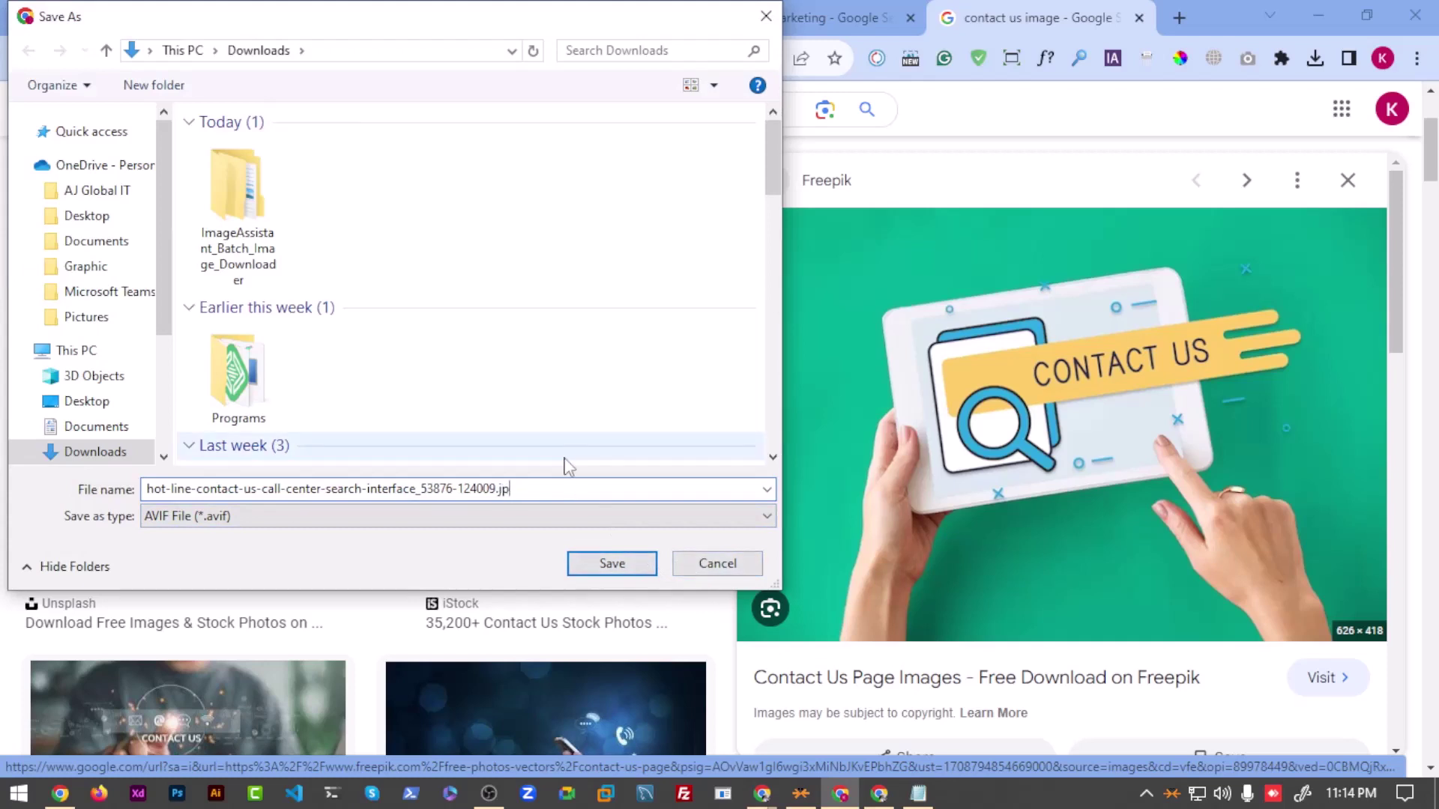
{"action": "left_click", "coordinate": [305, 518]}
{"action": "left_click", "coordinate": [247, 548]}
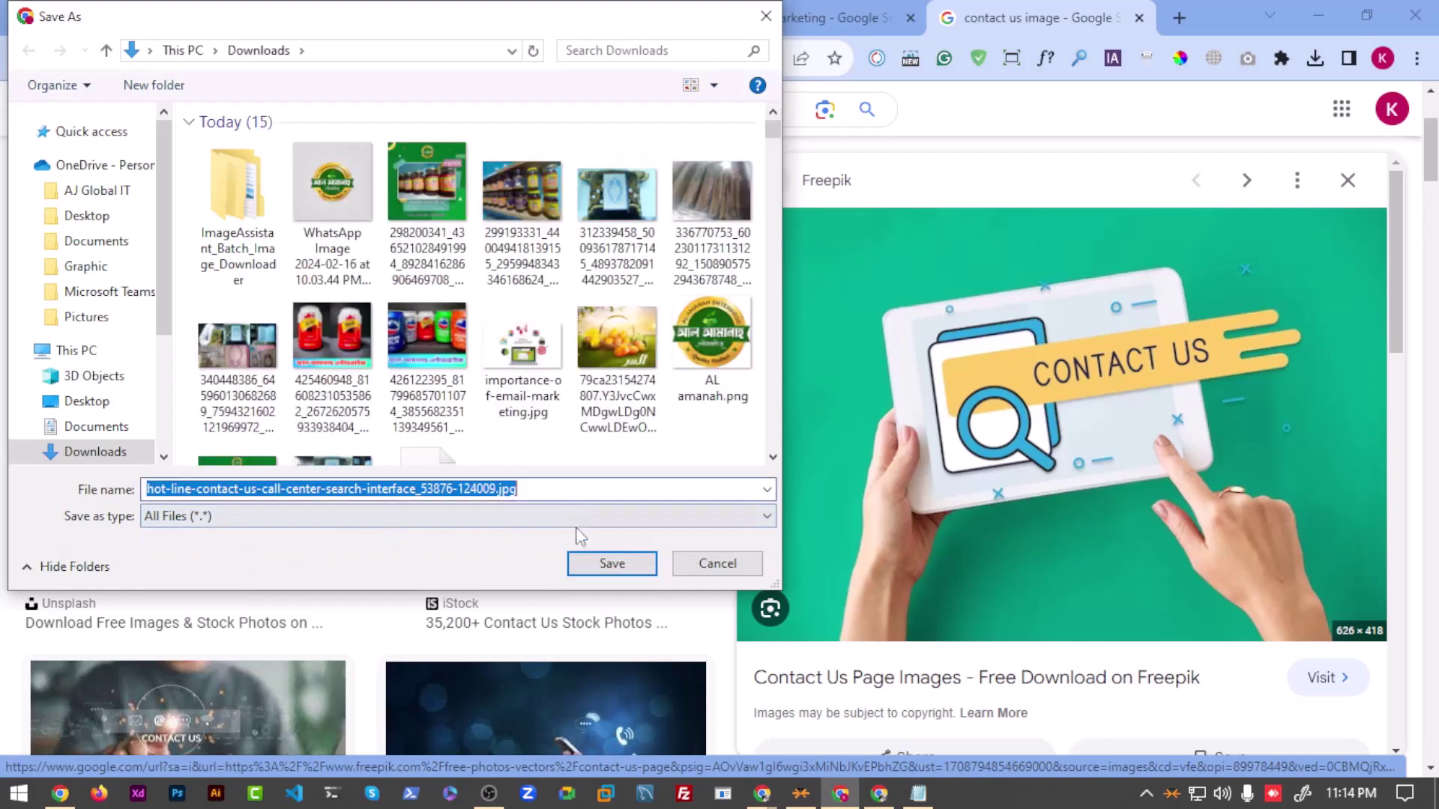
{"action": "left_click", "coordinate": [612, 564]}
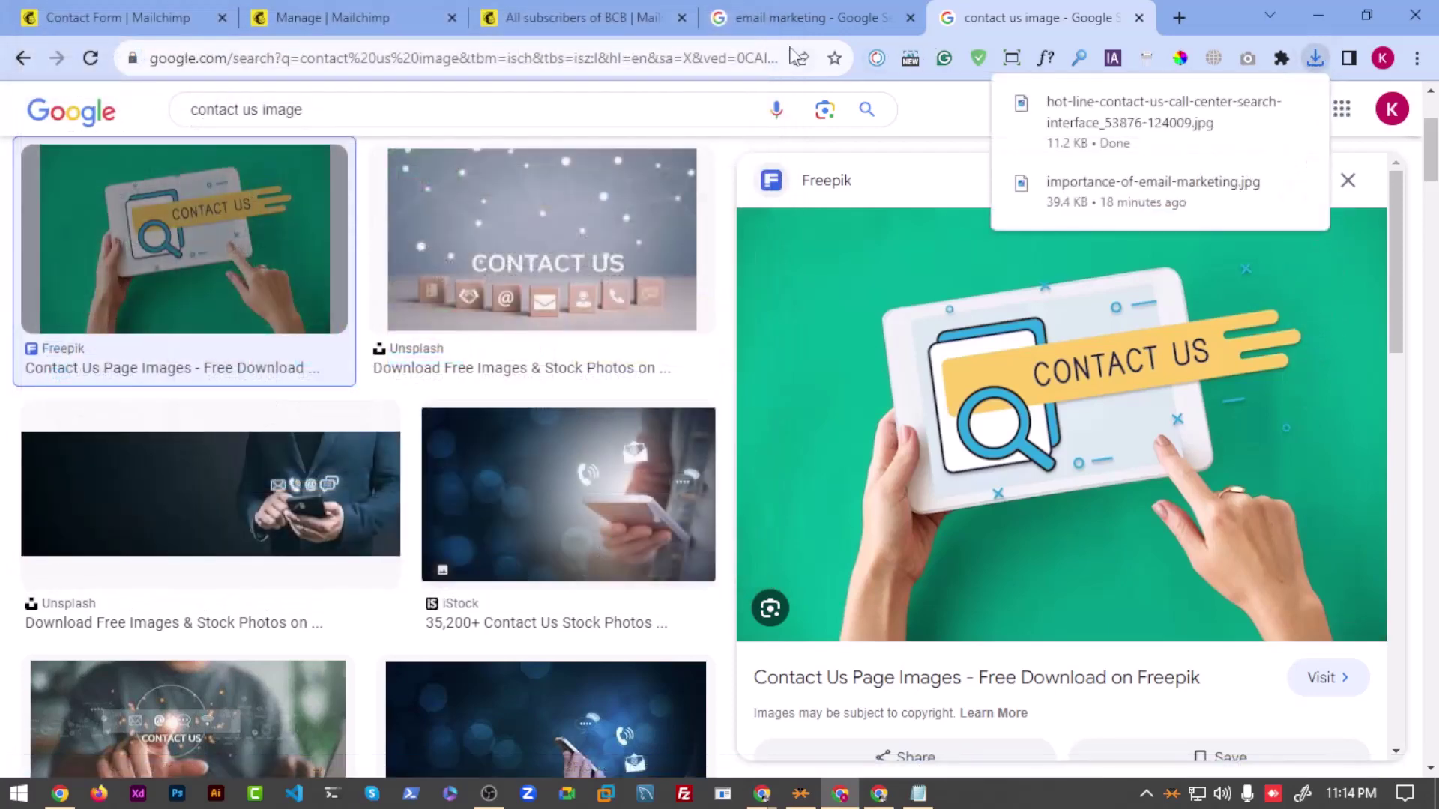
Step: Return to the Contact Form editor tab and open the header image picker
{"action": "left_click", "coordinate": [570, 18]}
{"action": "left_click", "coordinate": [401, 9]}
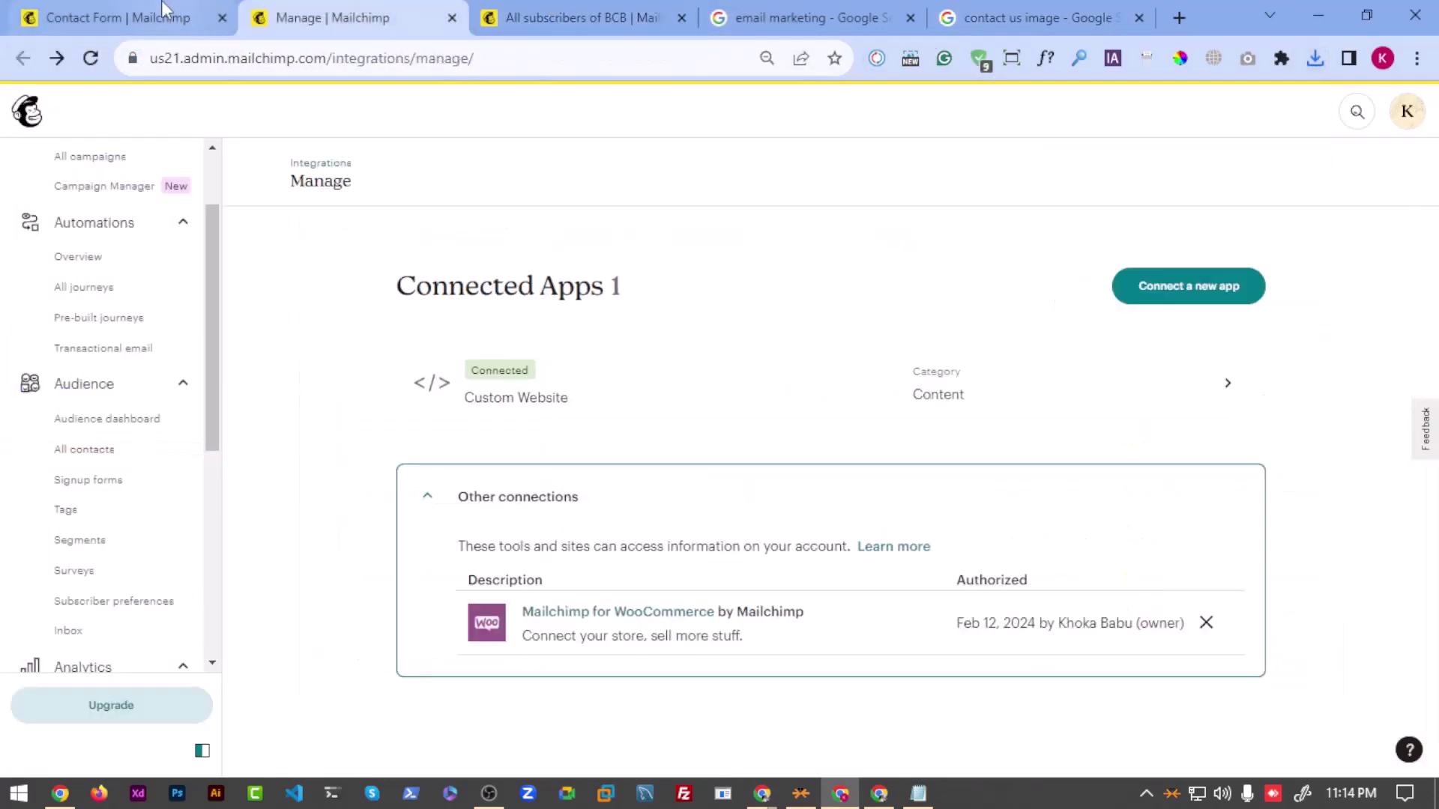
{"action": "left_click", "coordinate": [120, 17]}
{"action": "left_click", "coordinate": [678, 354]}
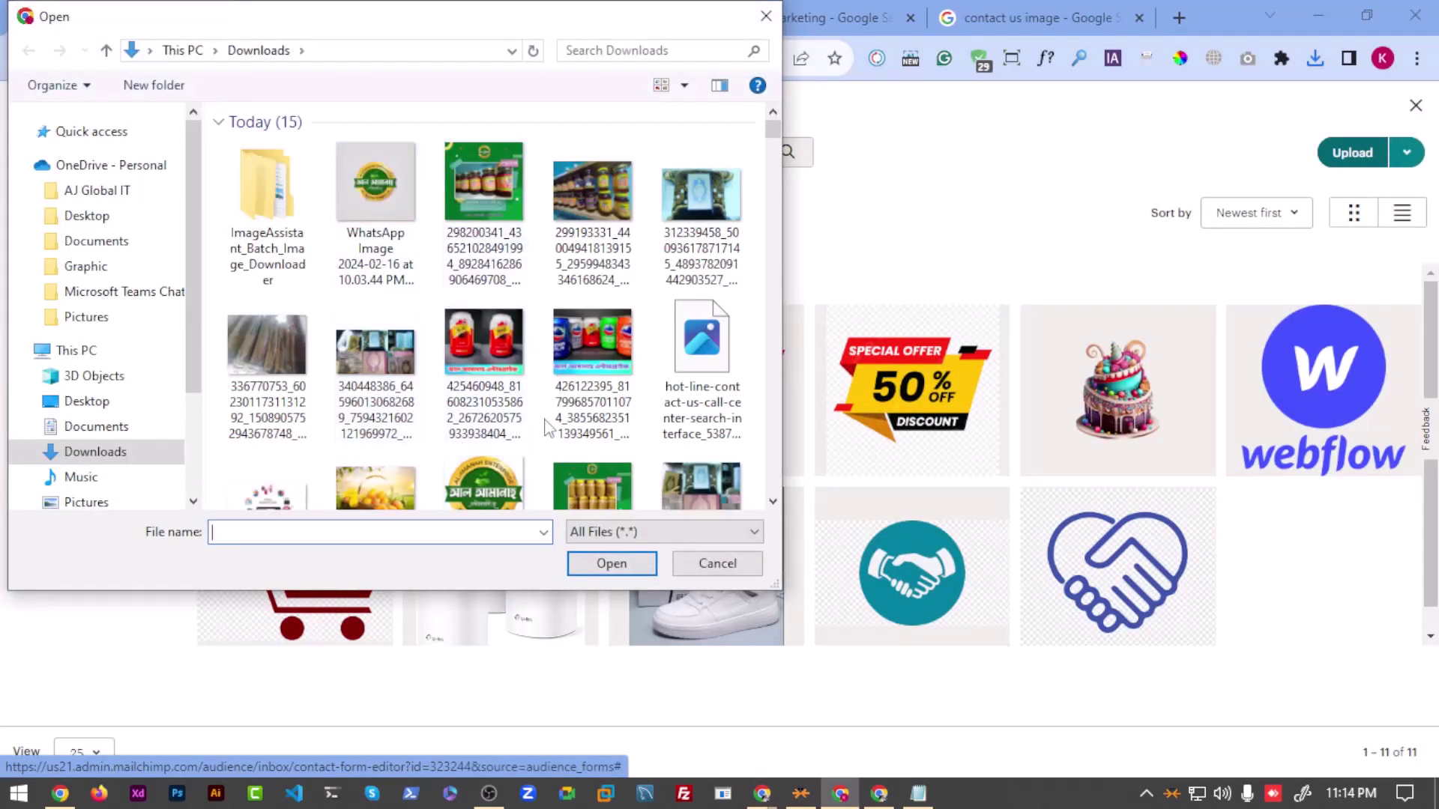
Step: Rename the downloaded image file to 'contact Us'.jpg
{"action": "left_click", "coordinate": [704, 382]}
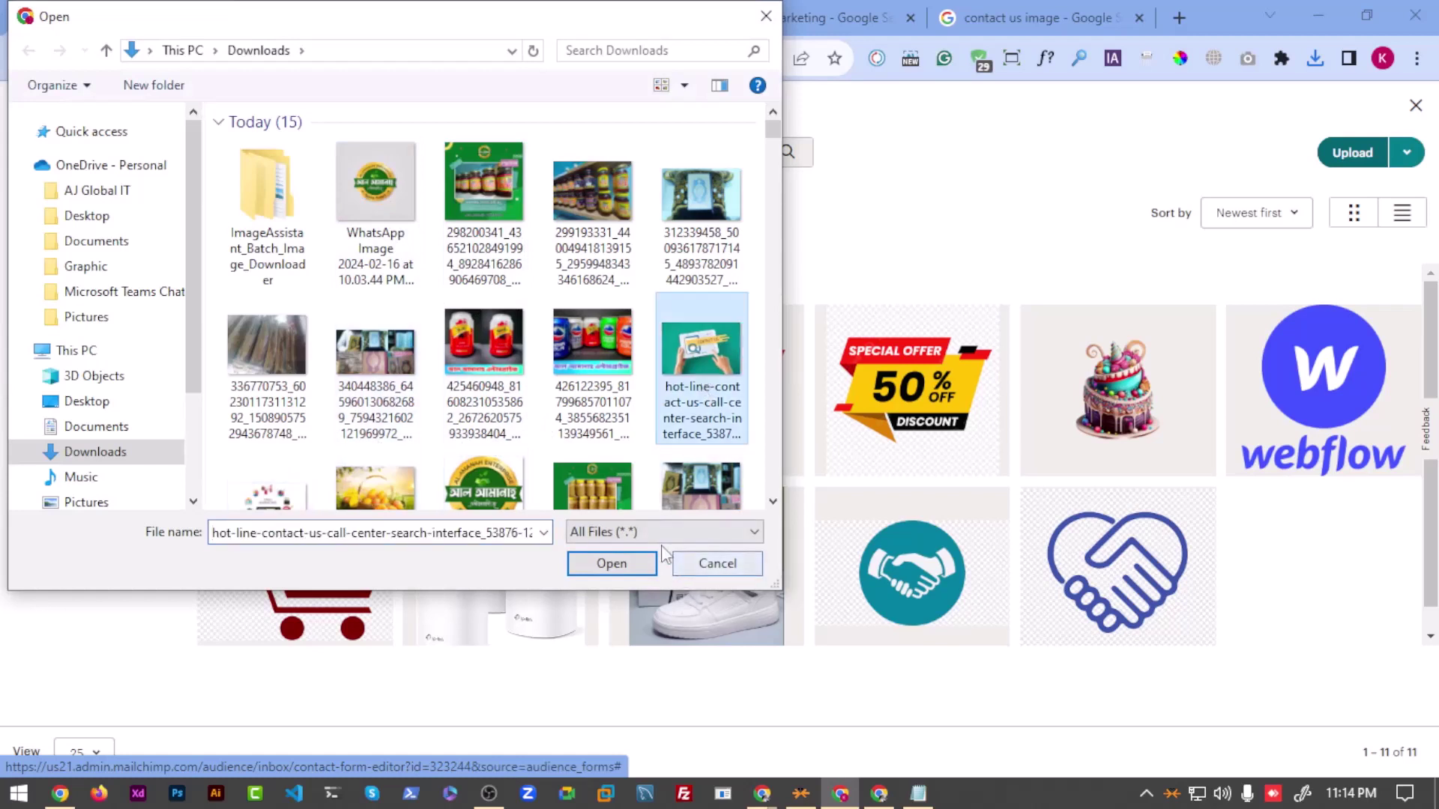
{"action": "key", "text": "F2"}
{"action": "type", "text": "contact"}
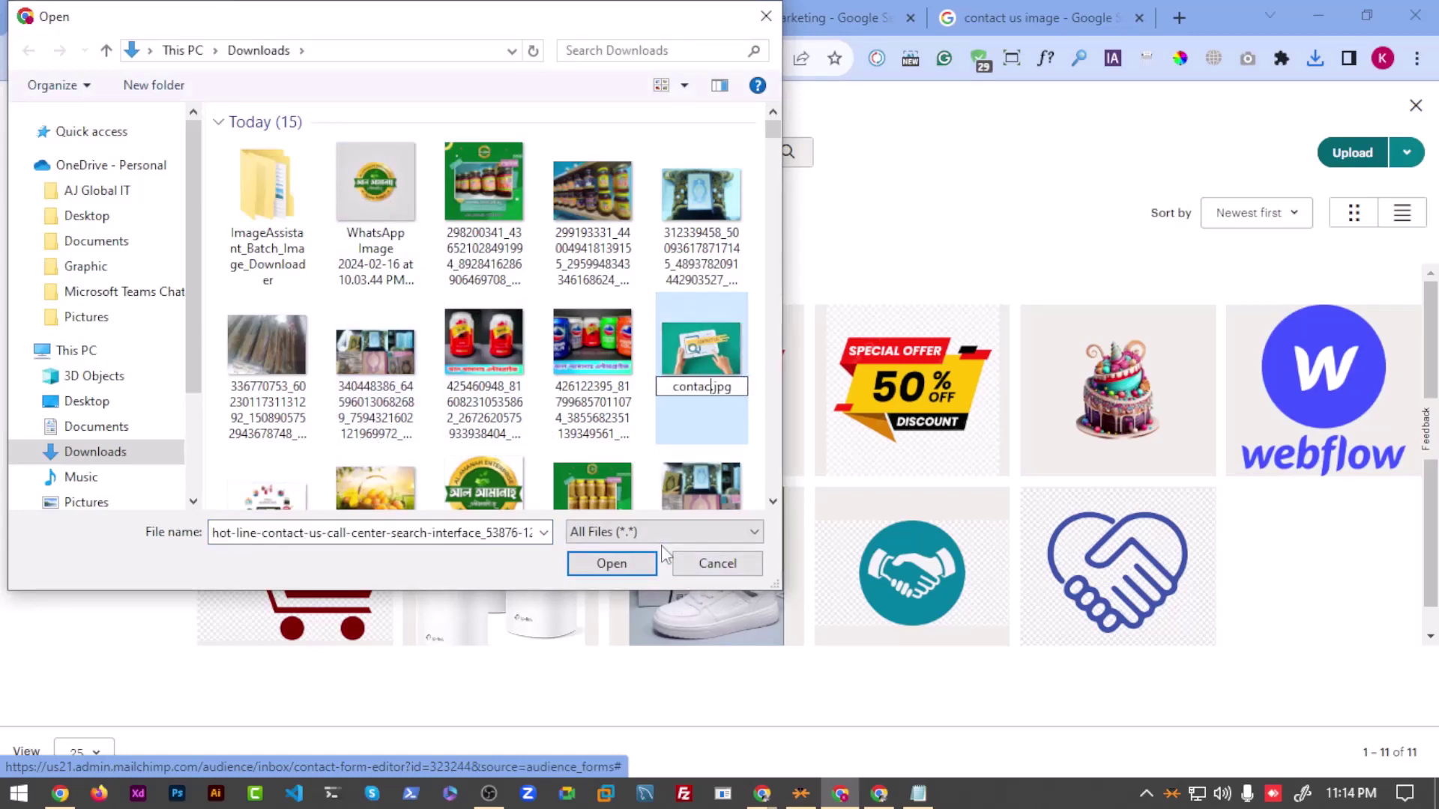
{"action": "type", "text": " Us"}
{"action": "left_click", "coordinate": [611, 386]}
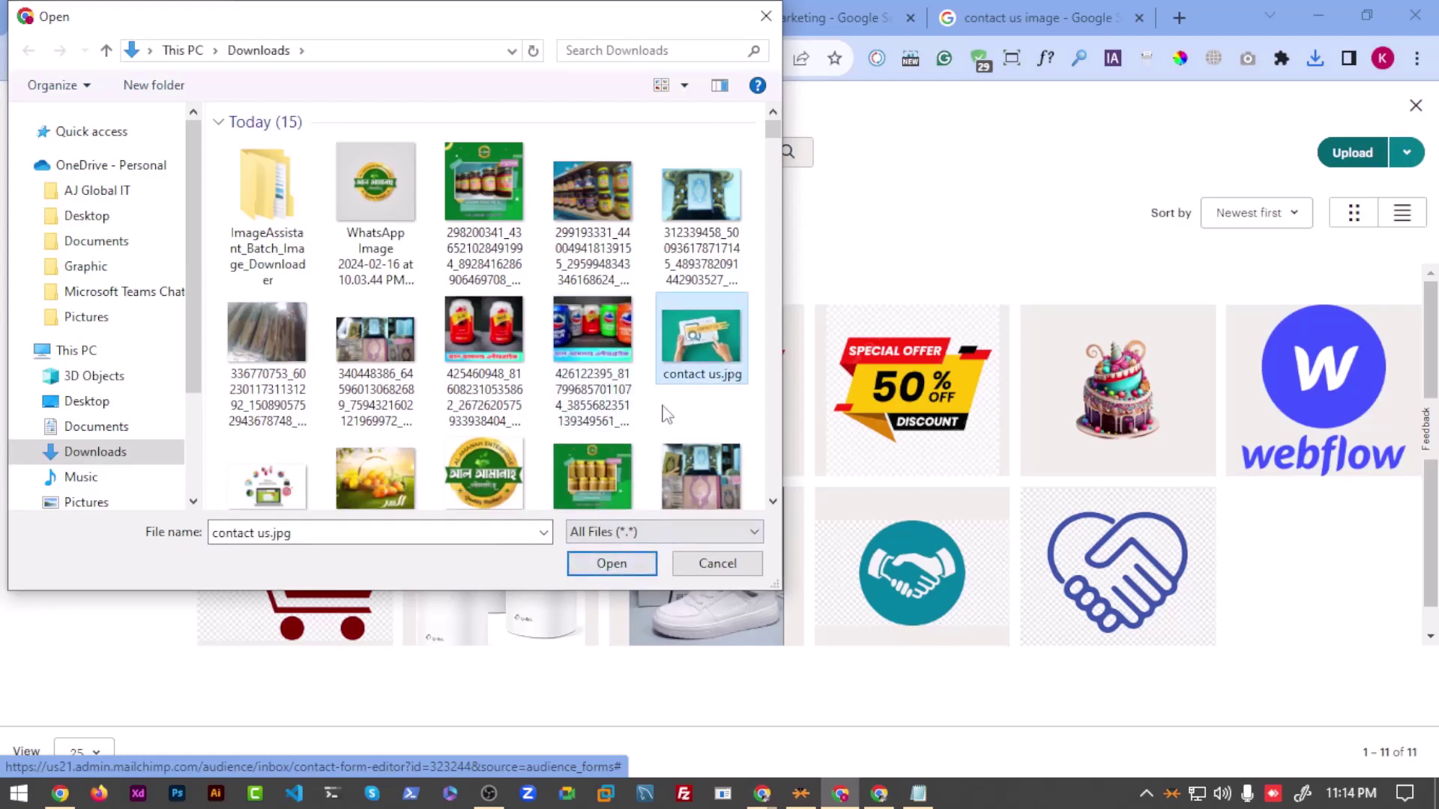
{"action": "left_click", "coordinate": [676, 372]}
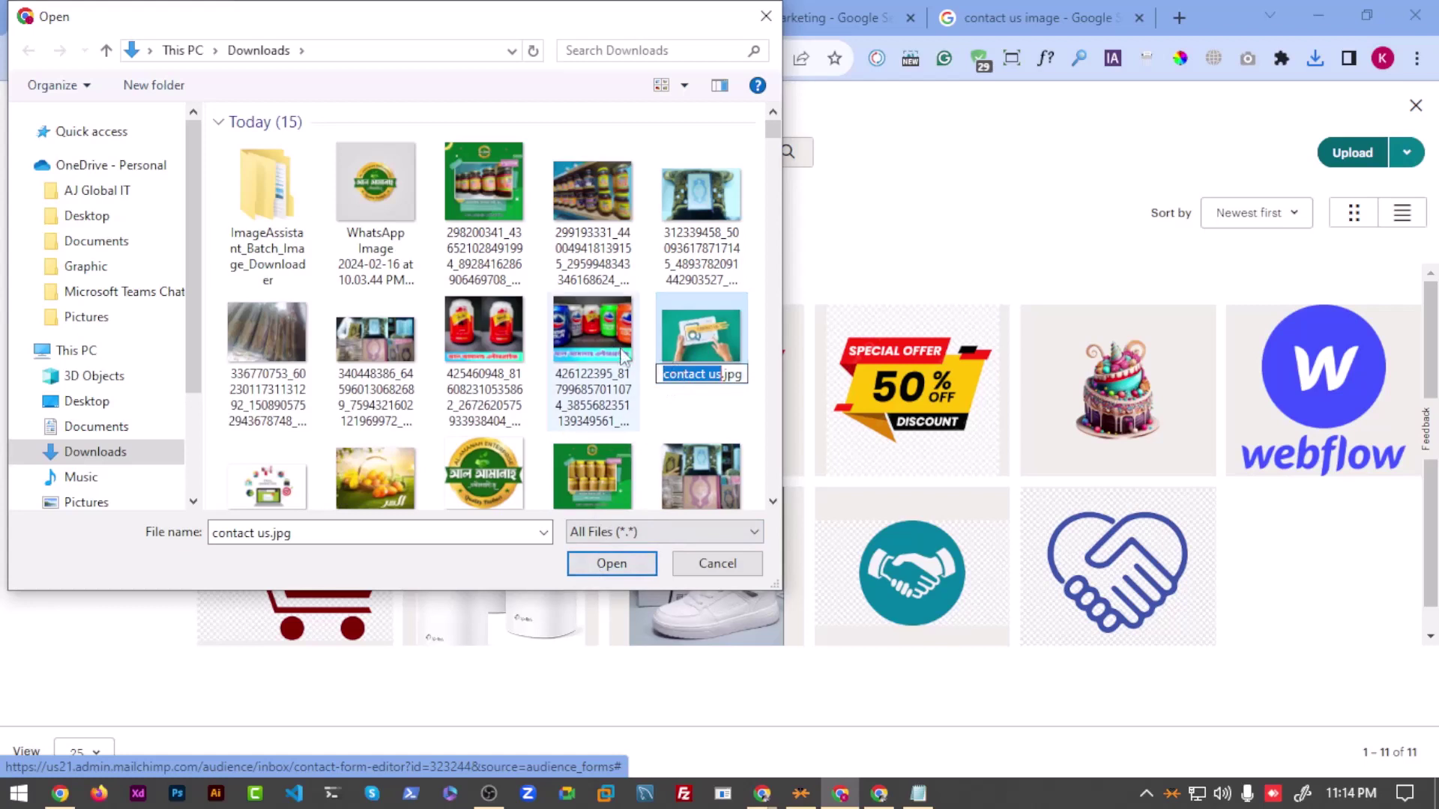
{"action": "left_click", "coordinate": [622, 354]}
{"action": "left_click", "coordinate": [700, 347]}
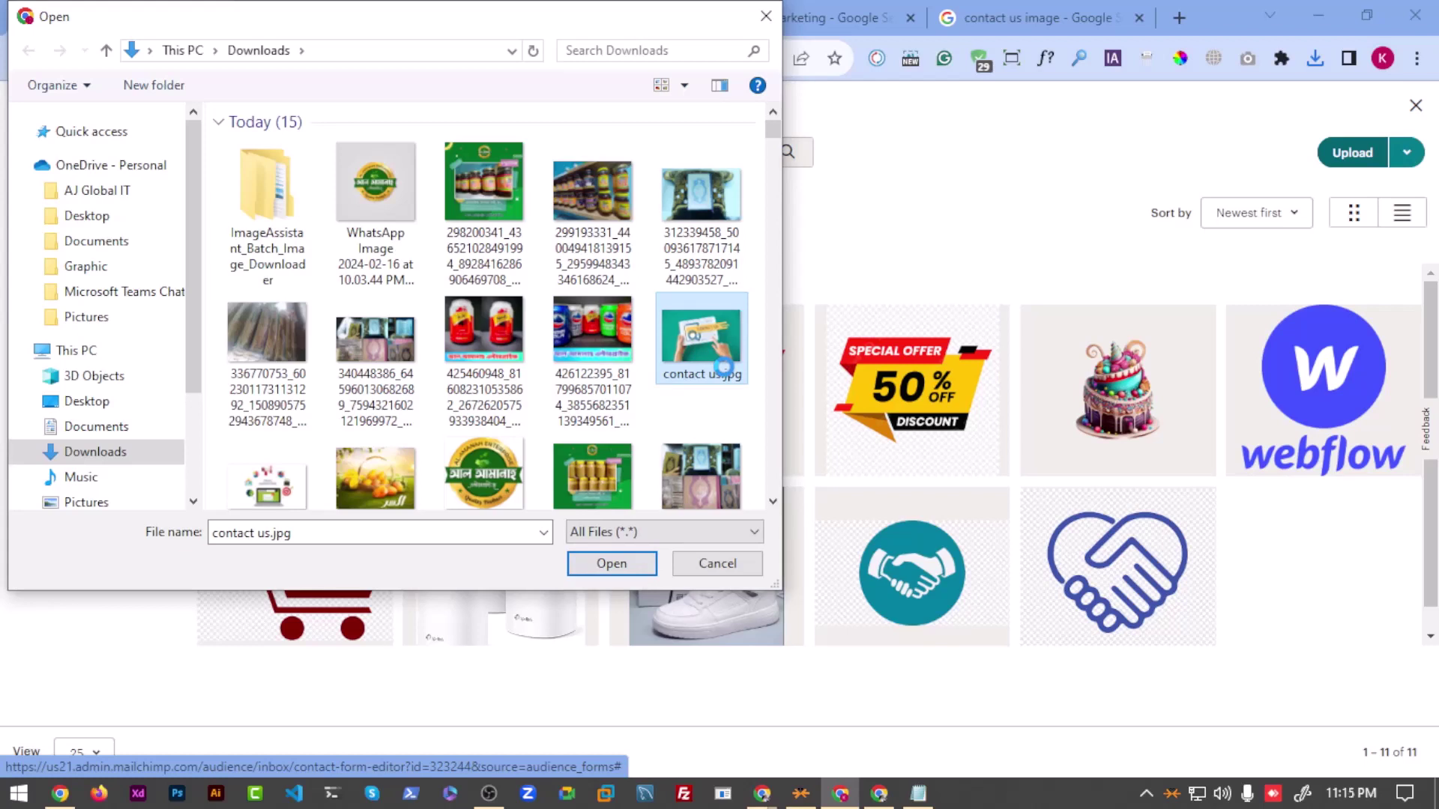
Step: Select contact us.jpg and upload it to Content studio
{"action": "right_click", "coordinate": [723, 367]}
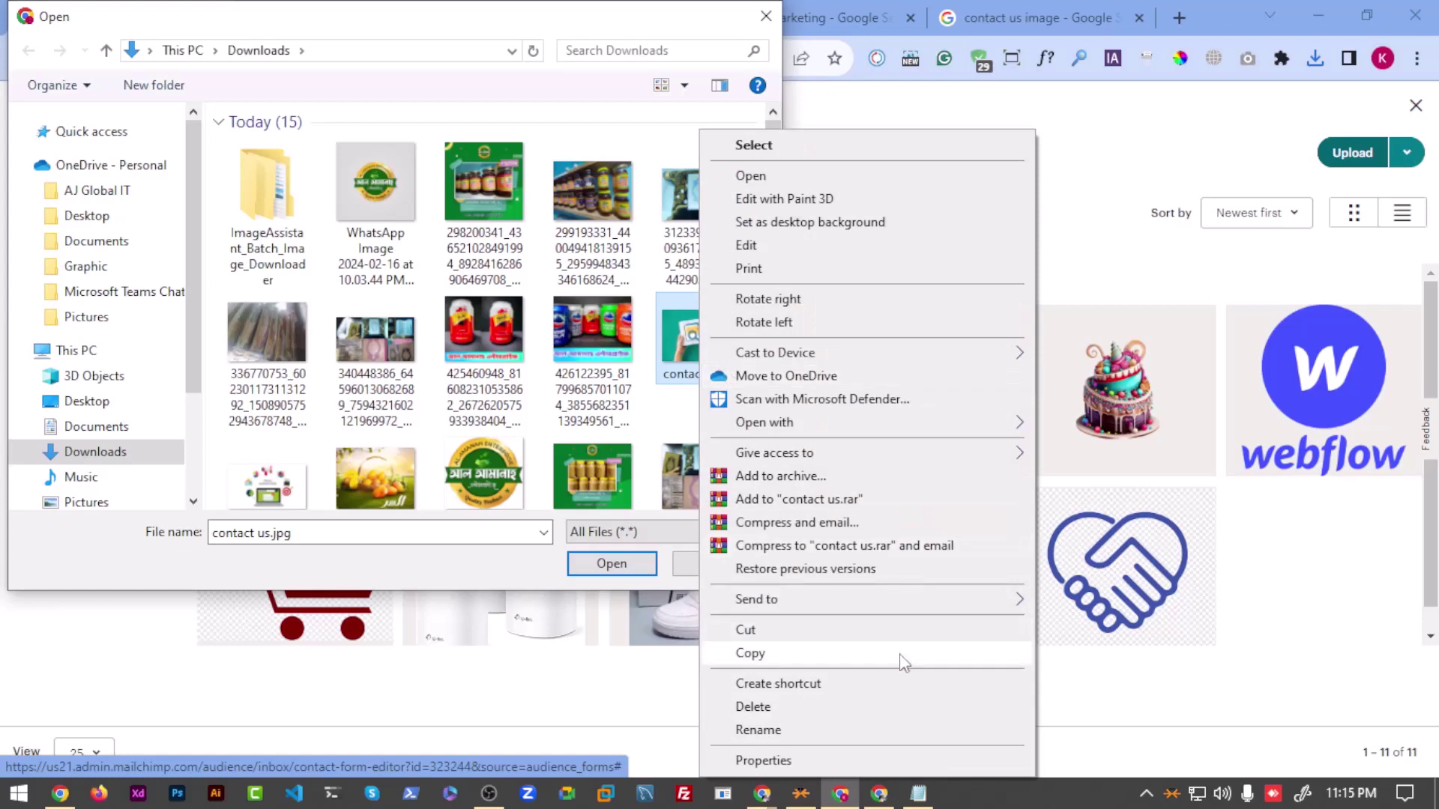
{"action": "key", "text": "Escape"}
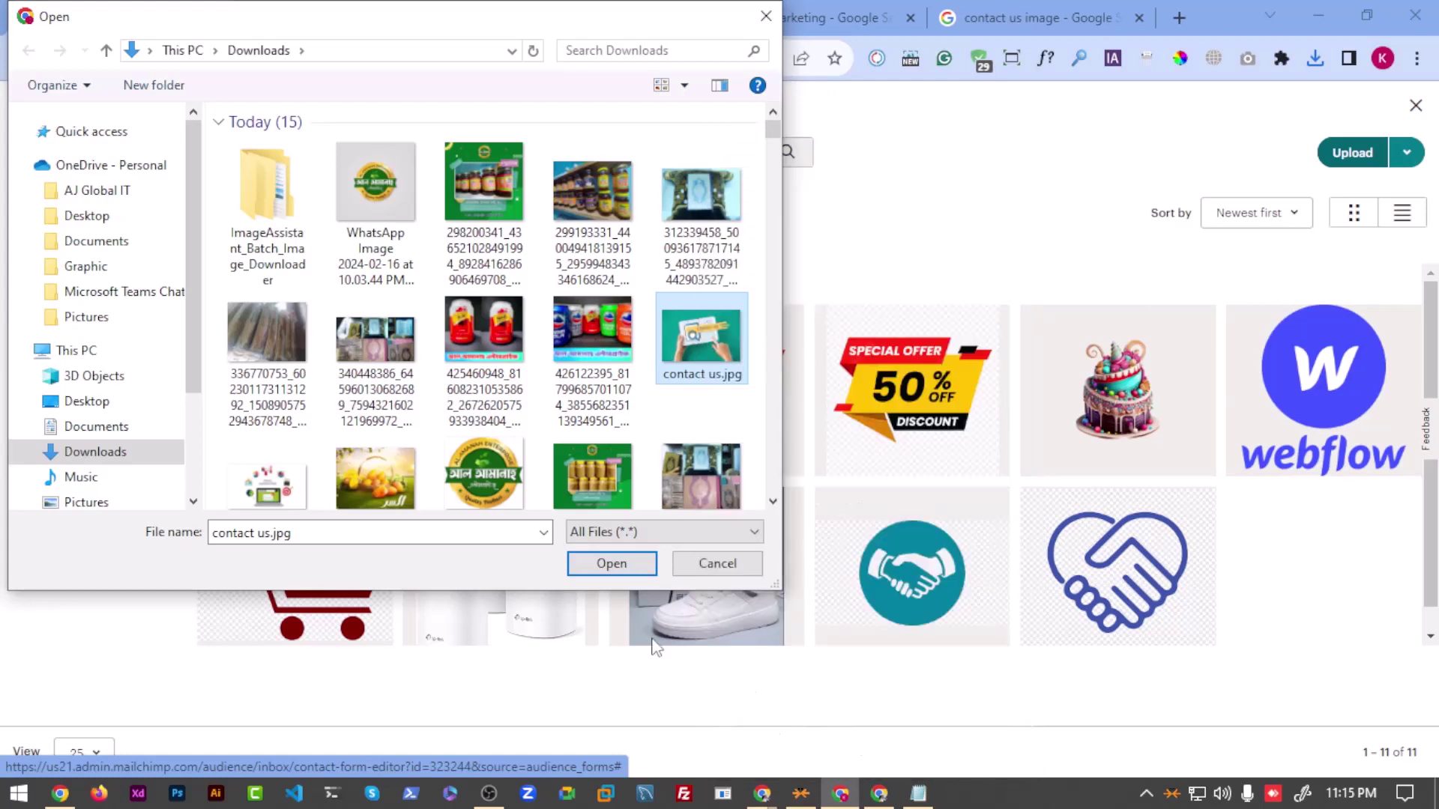
{"action": "left_click", "coordinate": [643, 332]}
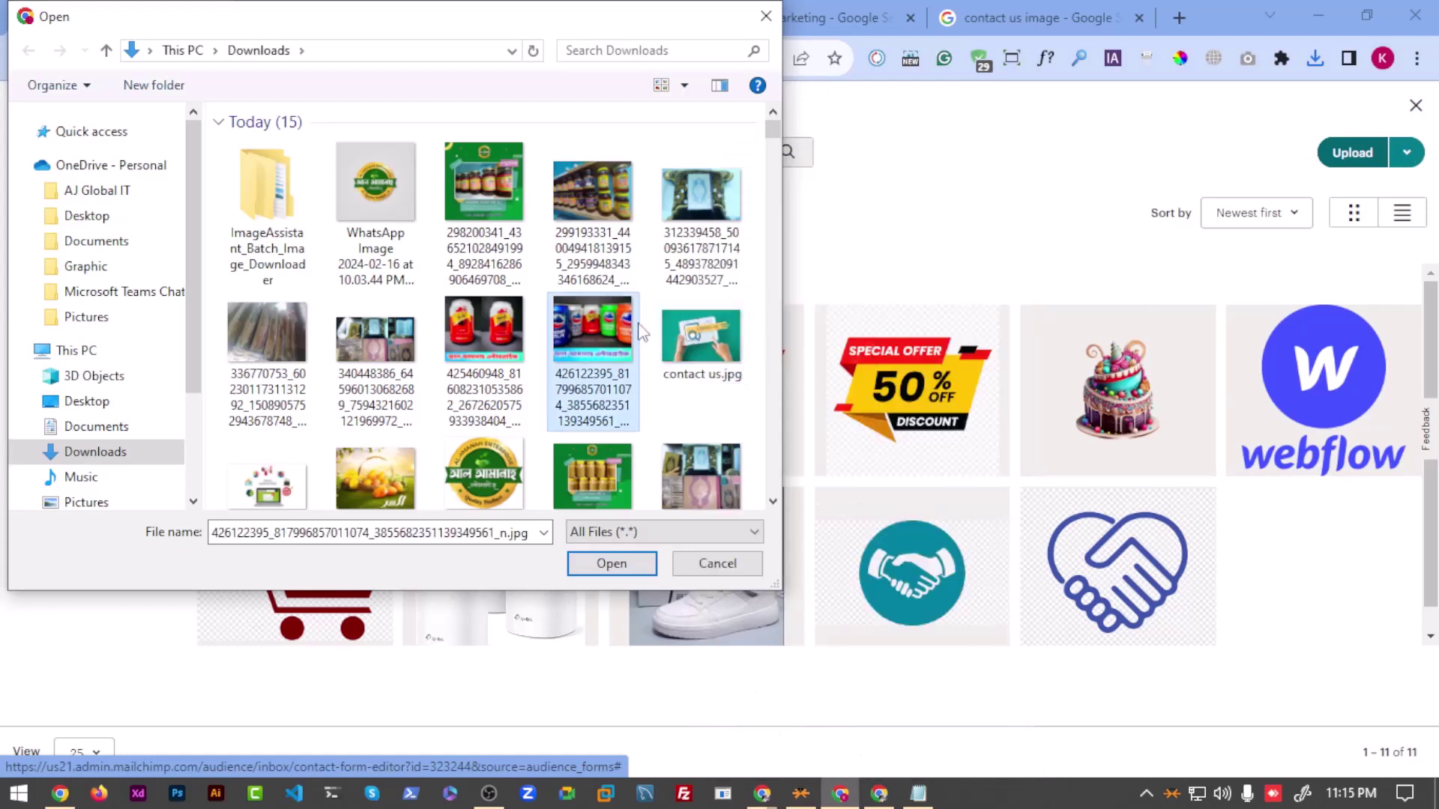
{"action": "left_click", "coordinate": [722, 343]}
{"action": "left_click", "coordinate": [610, 567]}
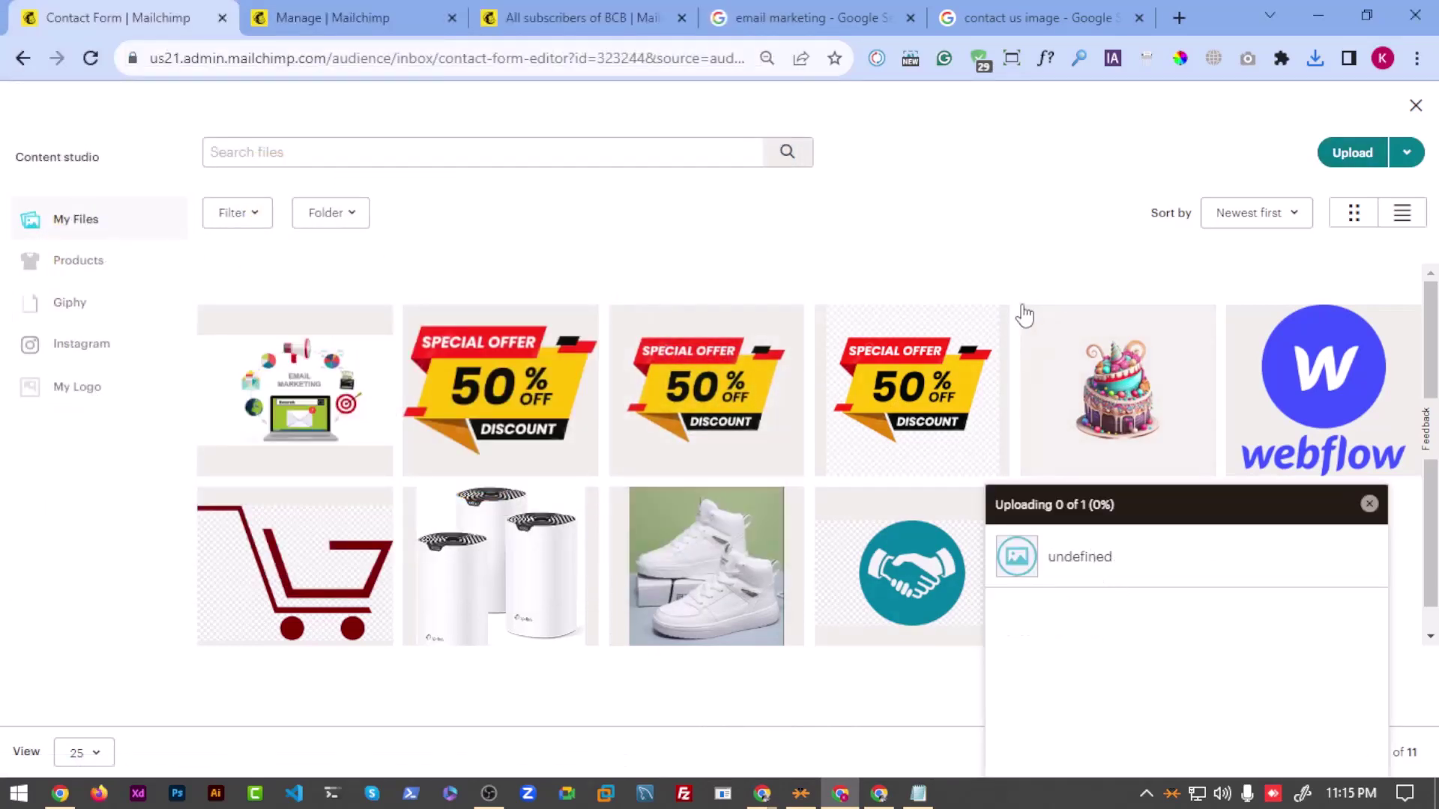
Step: Save the Freepik contact-us image to Downloads as an AVIF file
{"action": "left_click", "coordinate": [1179, 17]}
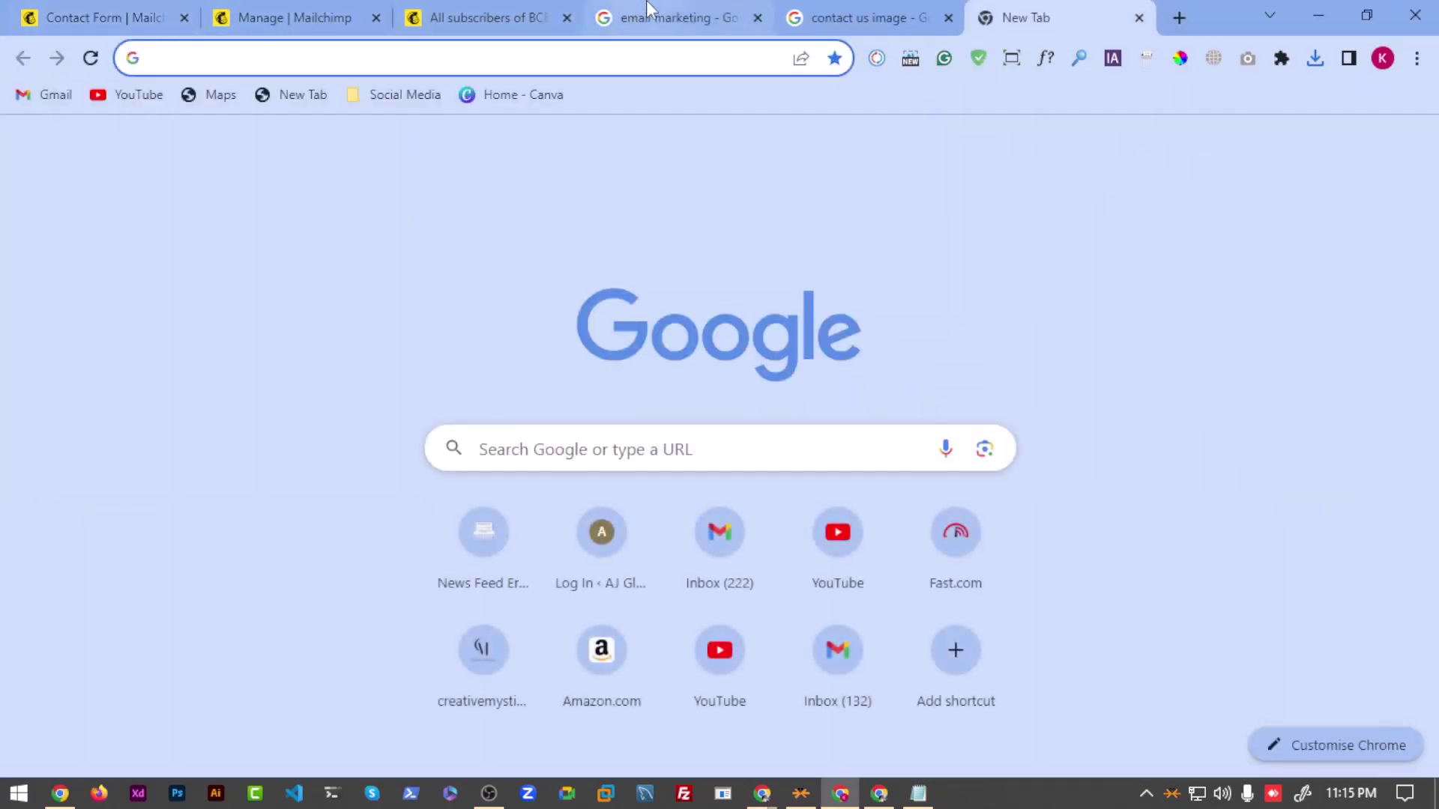
{"action": "left_click", "coordinate": [675, 11]}
{"action": "left_click", "coordinate": [847, 9]}
{"action": "right_click", "coordinate": [903, 319]}
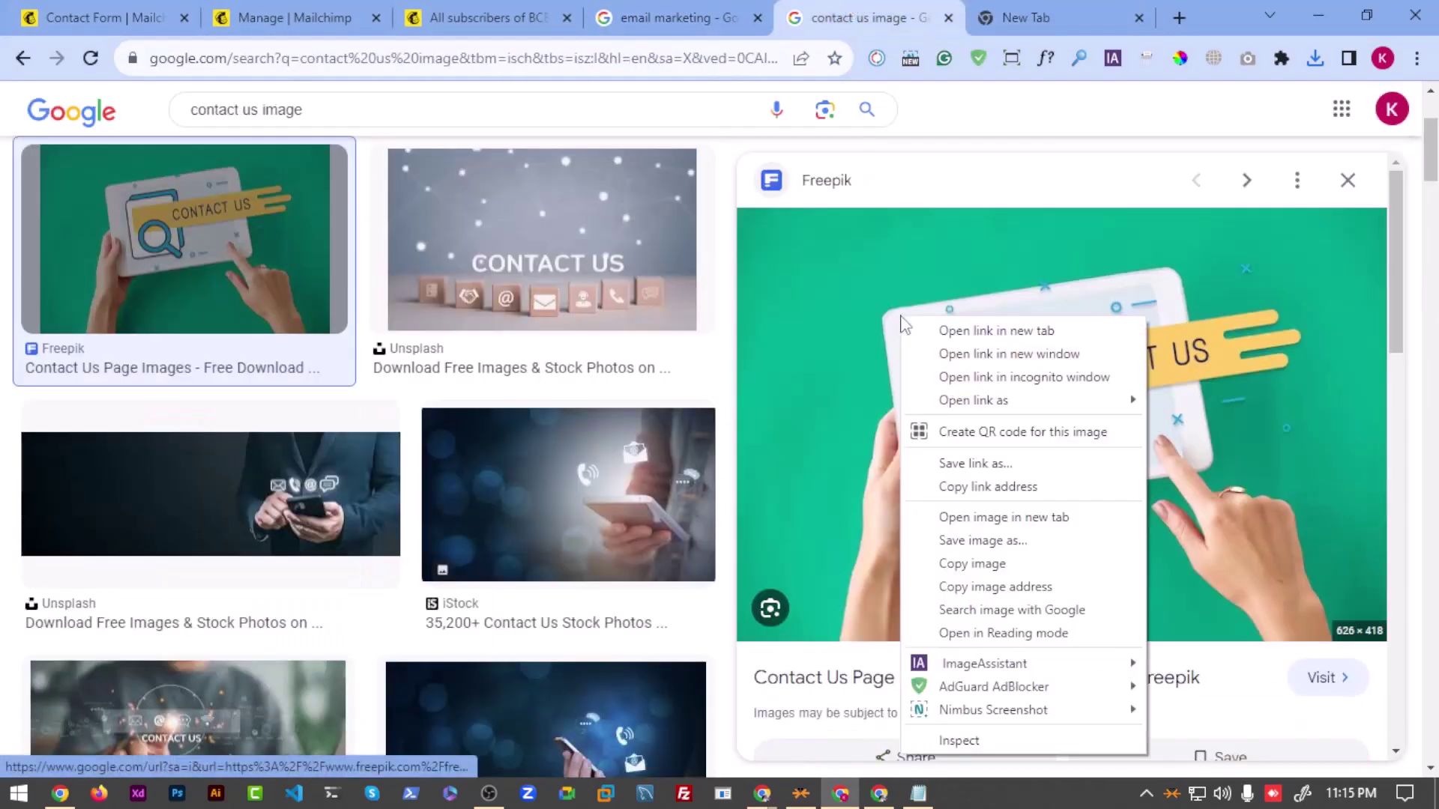
{"action": "left_click", "coordinate": [973, 541]}
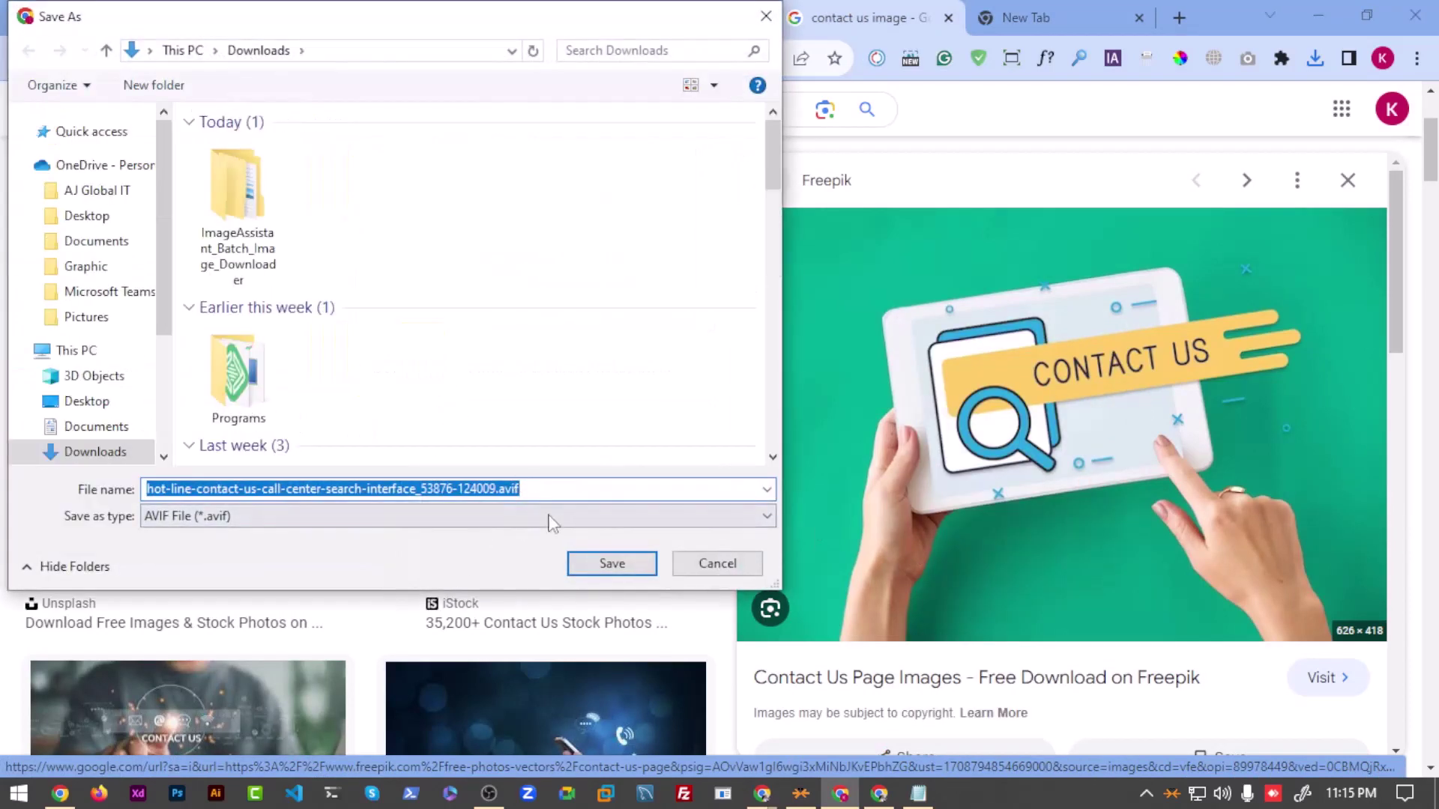
{"action": "left_click", "coordinate": [611, 564]}
Step: Search 'avif to jpg' in the new tab and open CloudConvert's AVIF to JPG converter
{"action": "left_click", "coordinate": [1057, 11]}
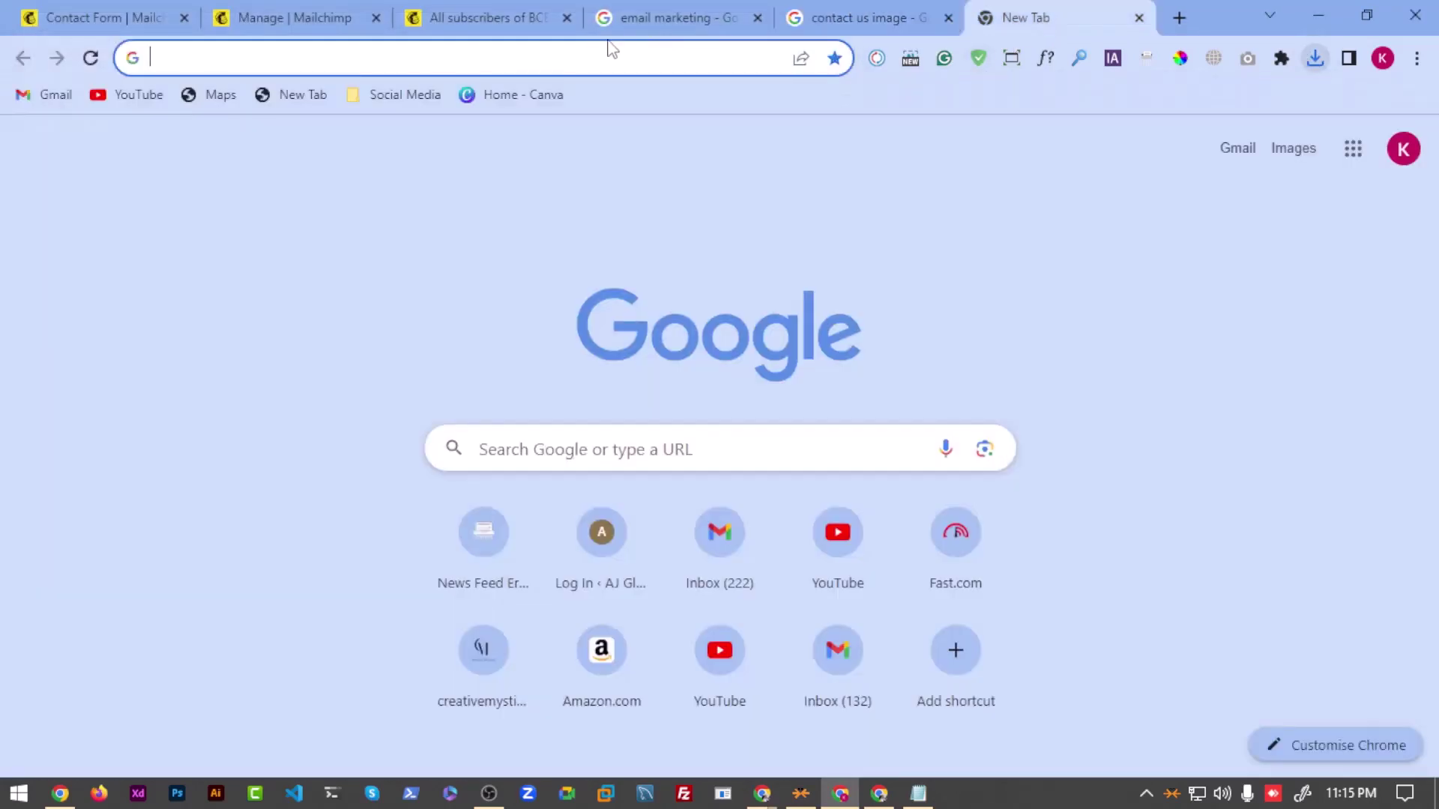
{"action": "left_click", "coordinate": [609, 51]}
{"action": "type", "text": "avif to"}
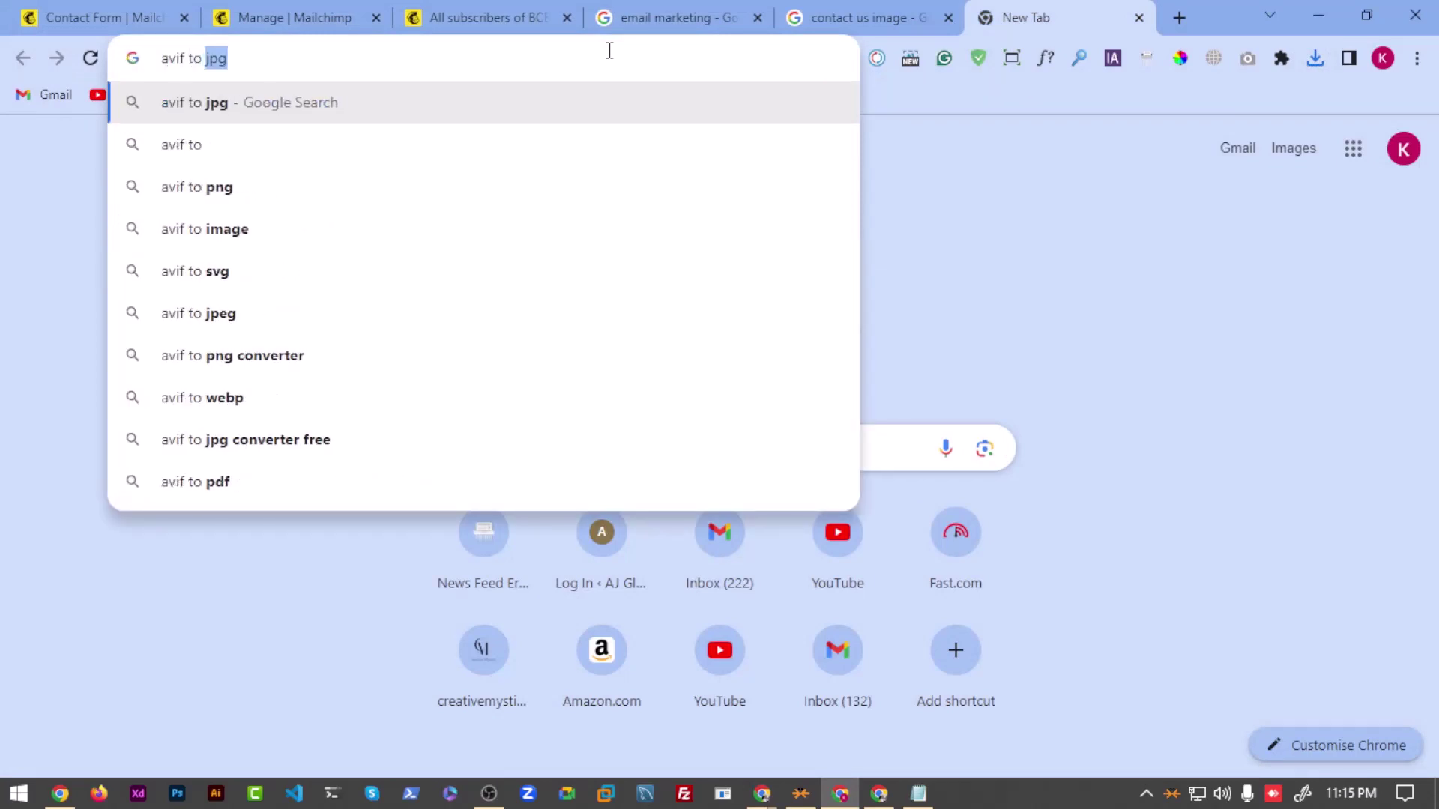
{"action": "key", "text": "Return"}
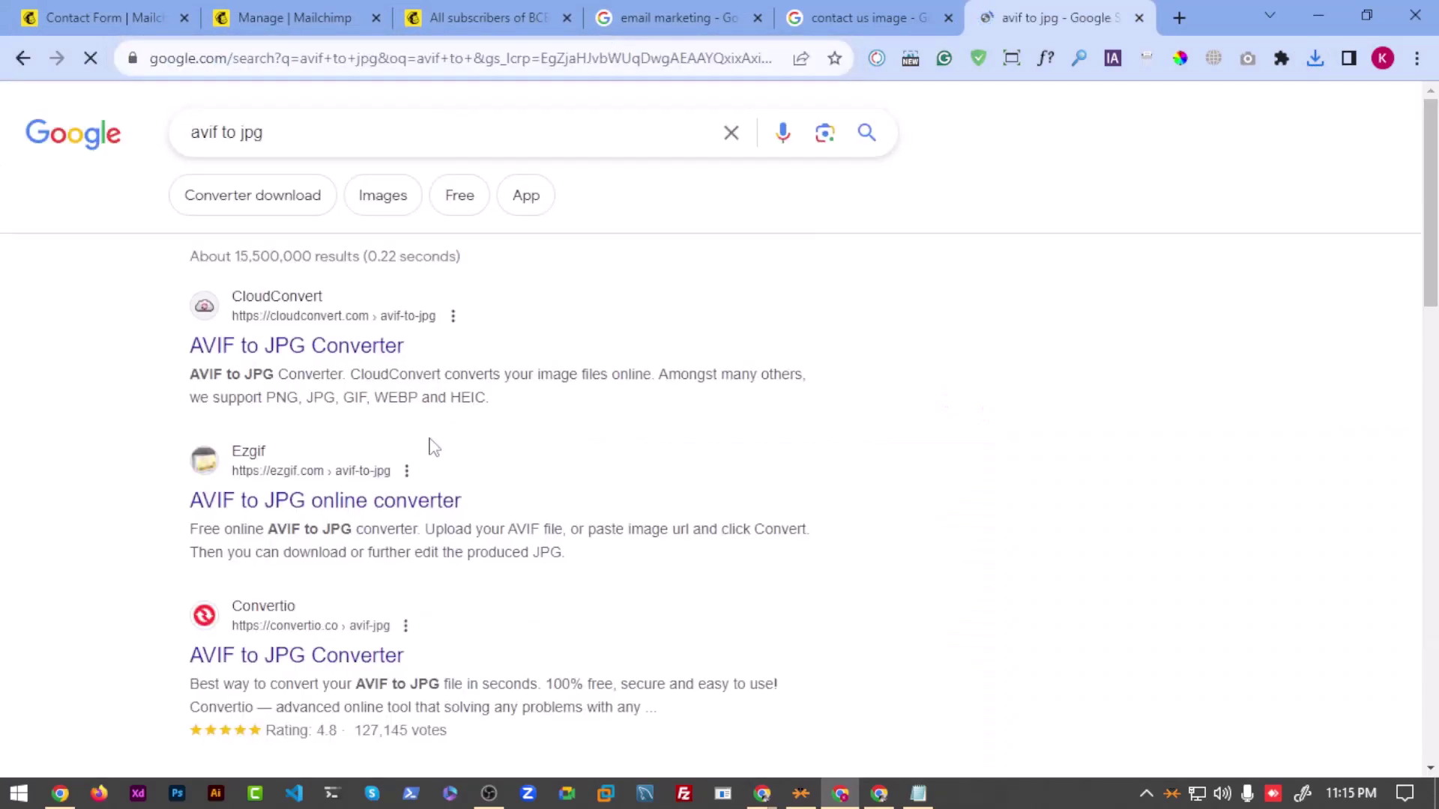
{"action": "left_click", "coordinate": [404, 354]}
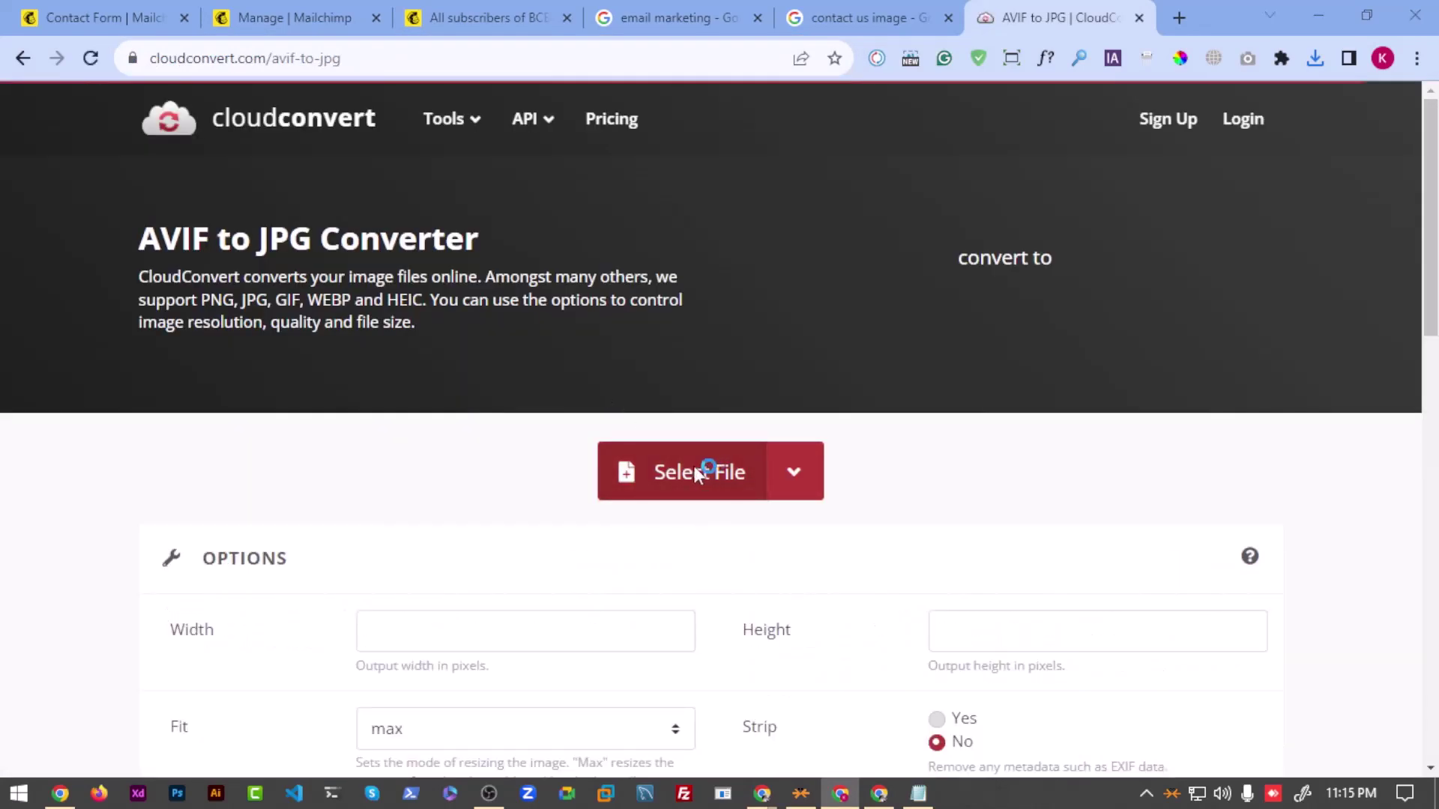
Step: Try converting the hot-line AVIF in CloudConvert, hit the daily 10-credit limit, and go back
{"action": "left_click", "coordinate": [697, 472]}
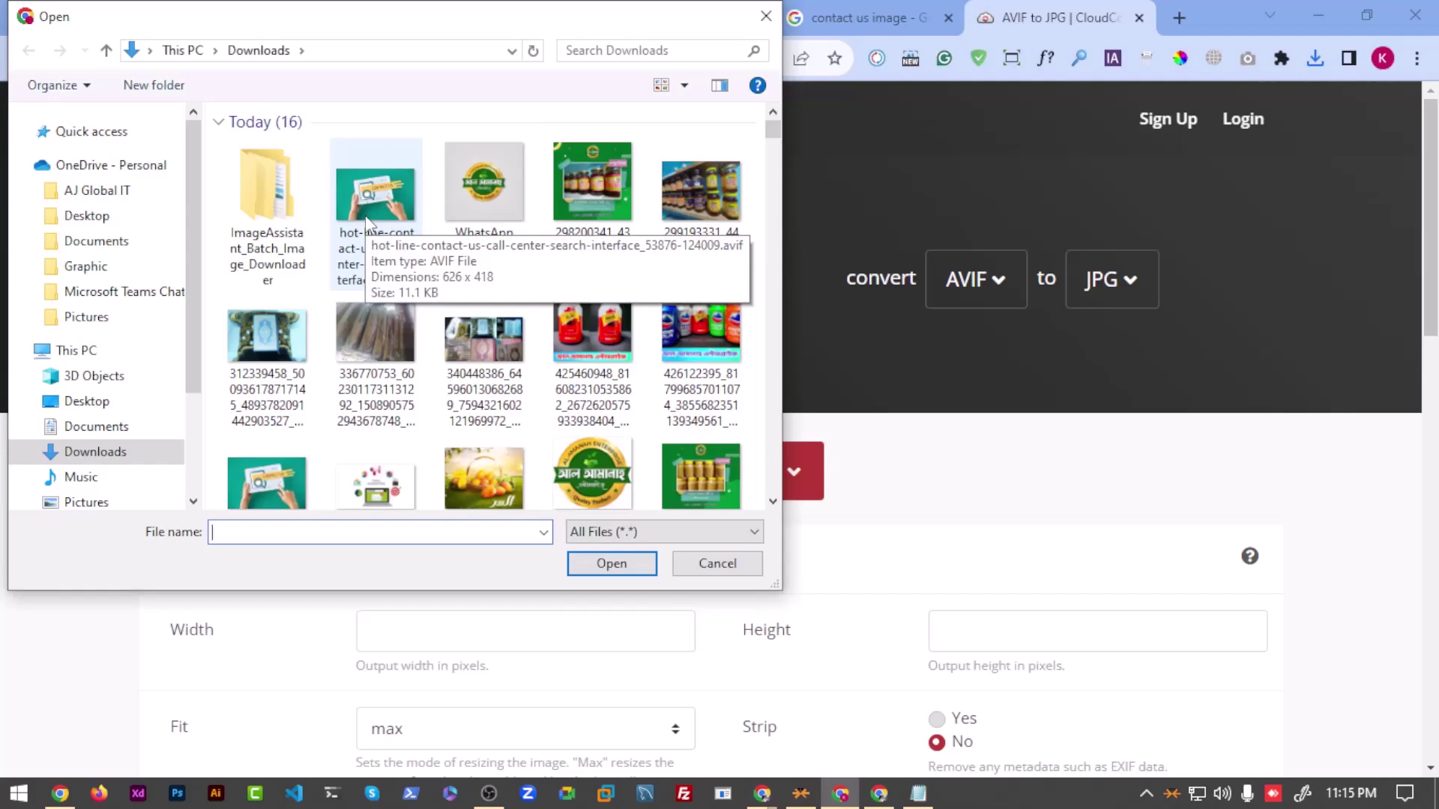
{"action": "left_click", "coordinate": [365, 214]}
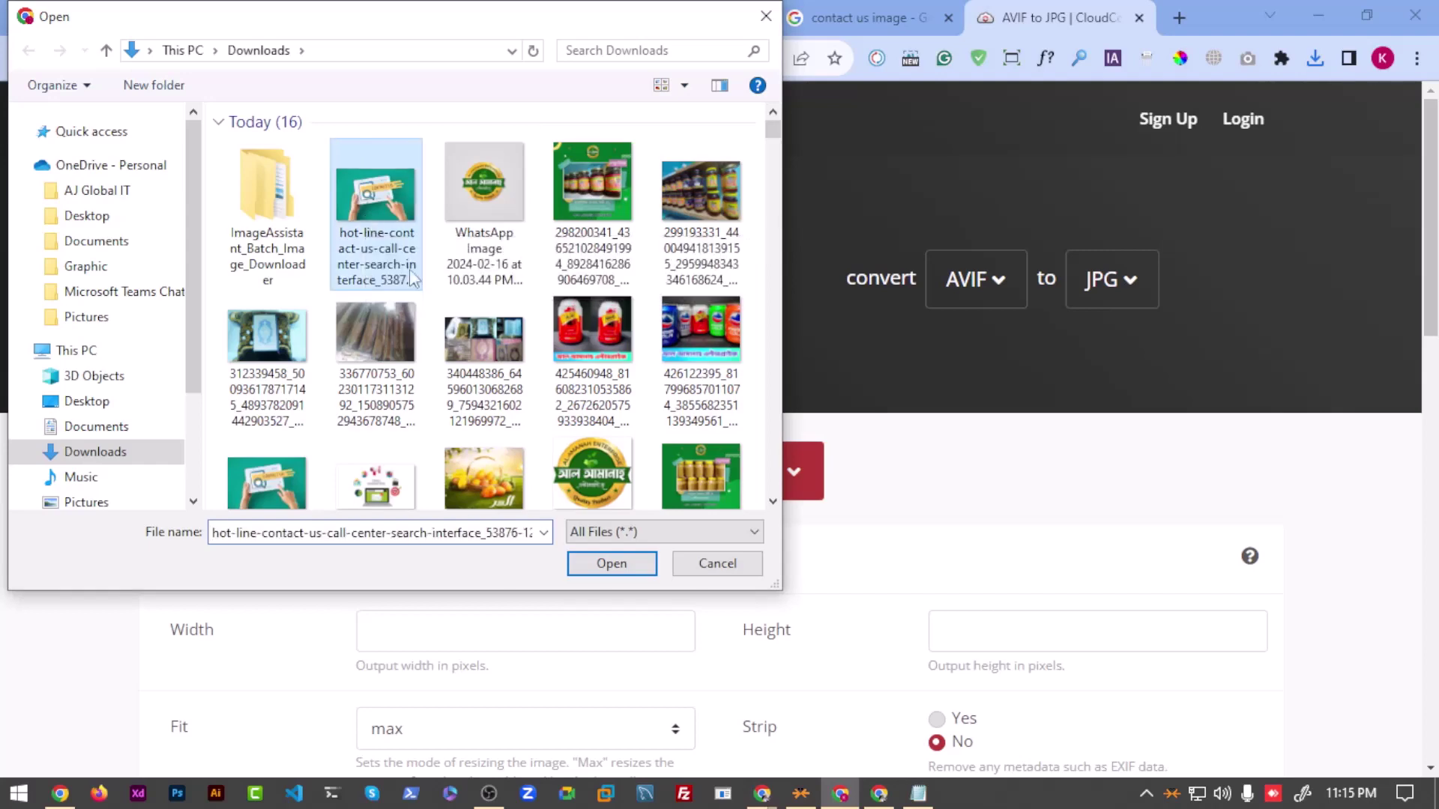
{"action": "left_click", "coordinate": [614, 566]}
{"action": "scroll", "coordinate": [375, 457], "scroll_direction": "down", "scroll_amount": 2}
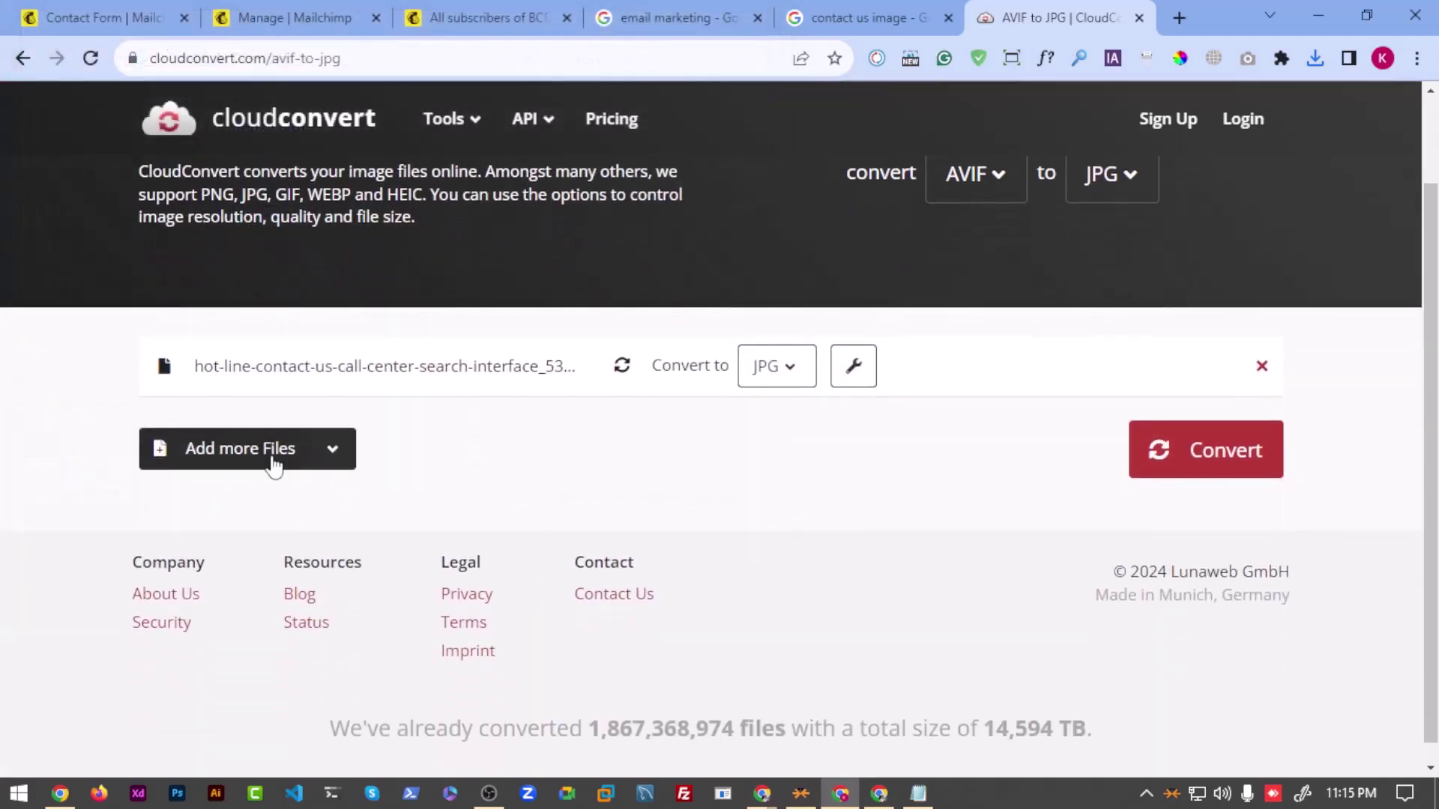
{"action": "left_click", "coordinate": [1162, 450]}
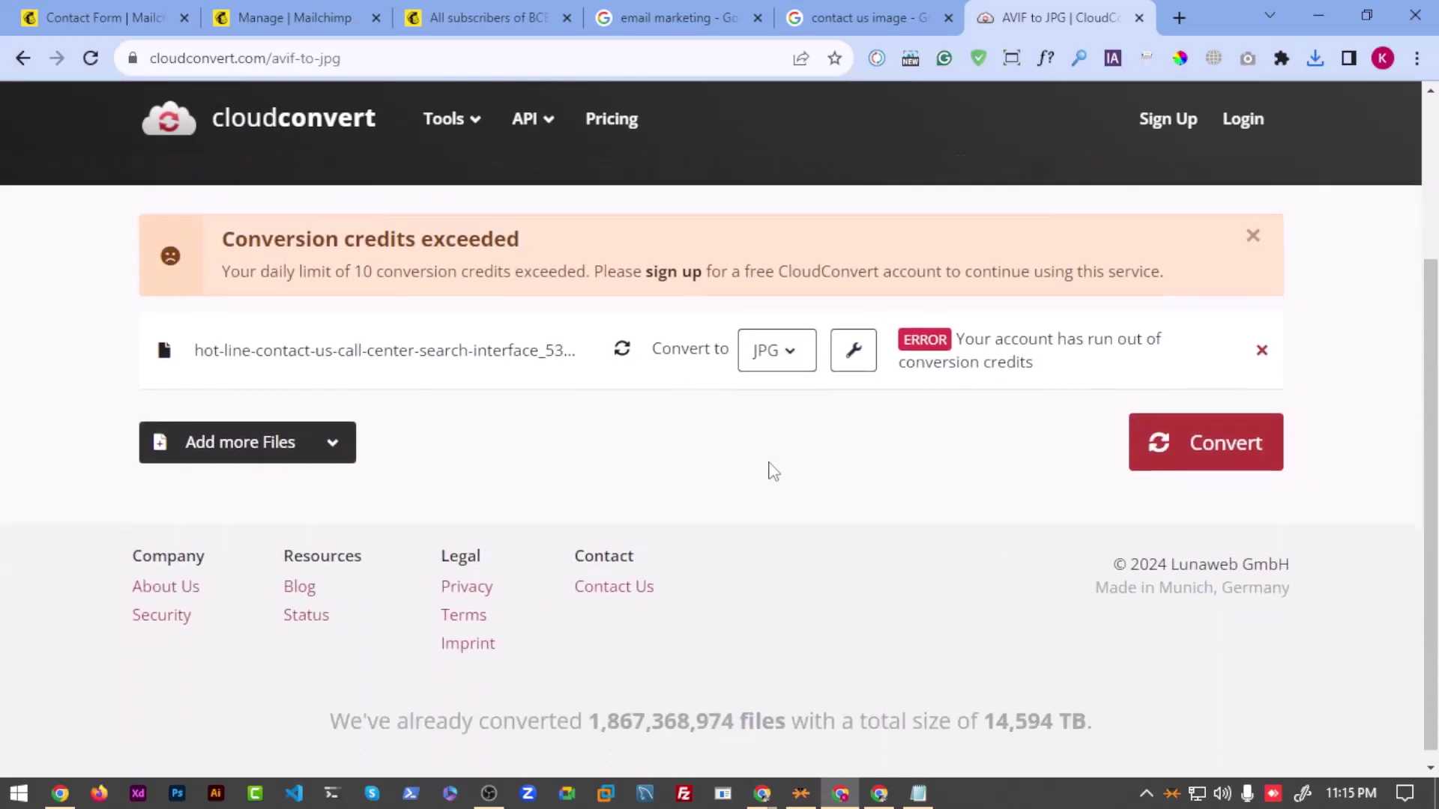
{"action": "scroll", "coordinate": [772, 472], "scroll_direction": "down", "scroll_amount": 2}
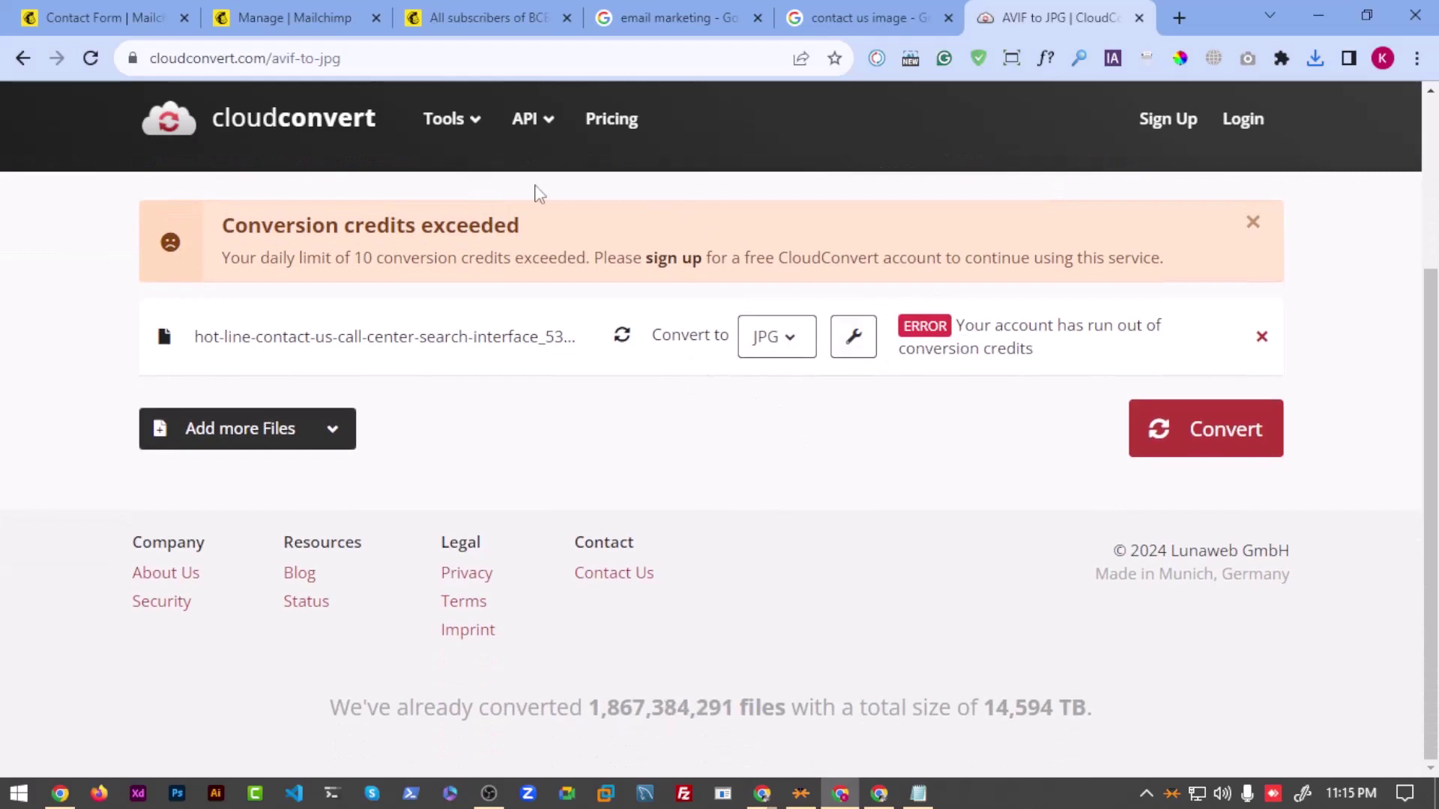
{"action": "key", "text": "alt+Left"}
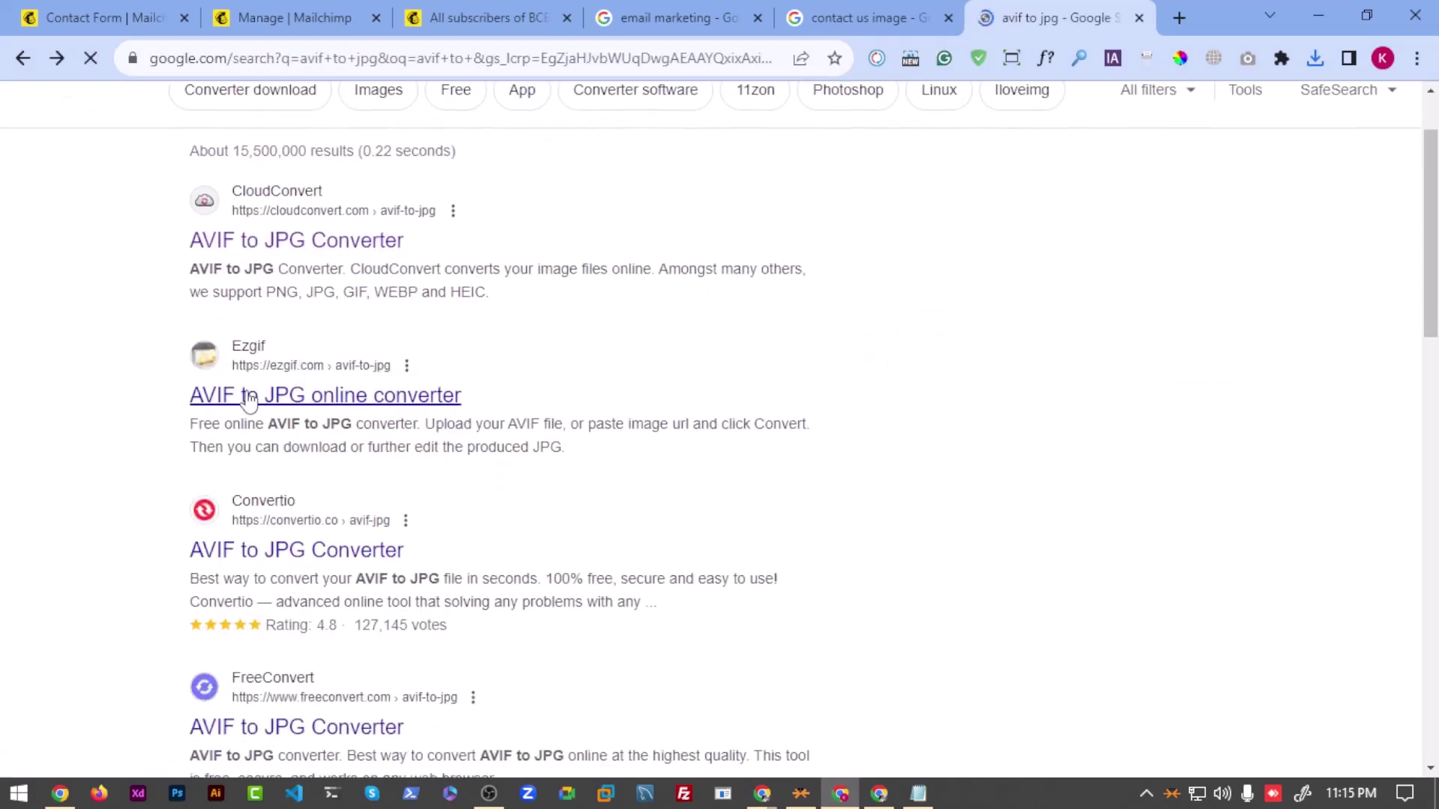
Step: Upload the hot-line contact-us AVIF to Ezgif's AVIF to JPG converter
{"action": "left_click", "coordinate": [260, 405]}
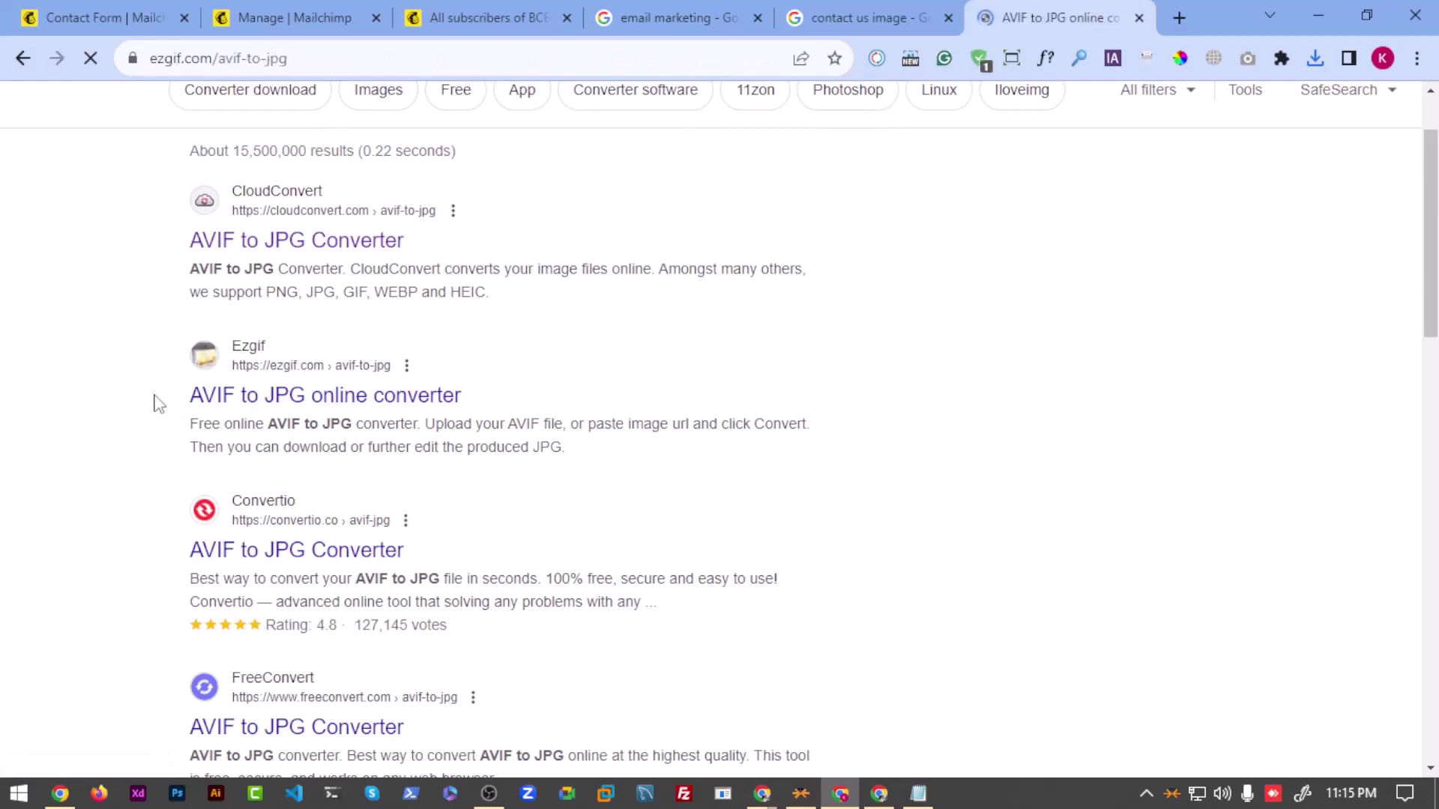
{"action": "left_click", "coordinate": [589, 331]}
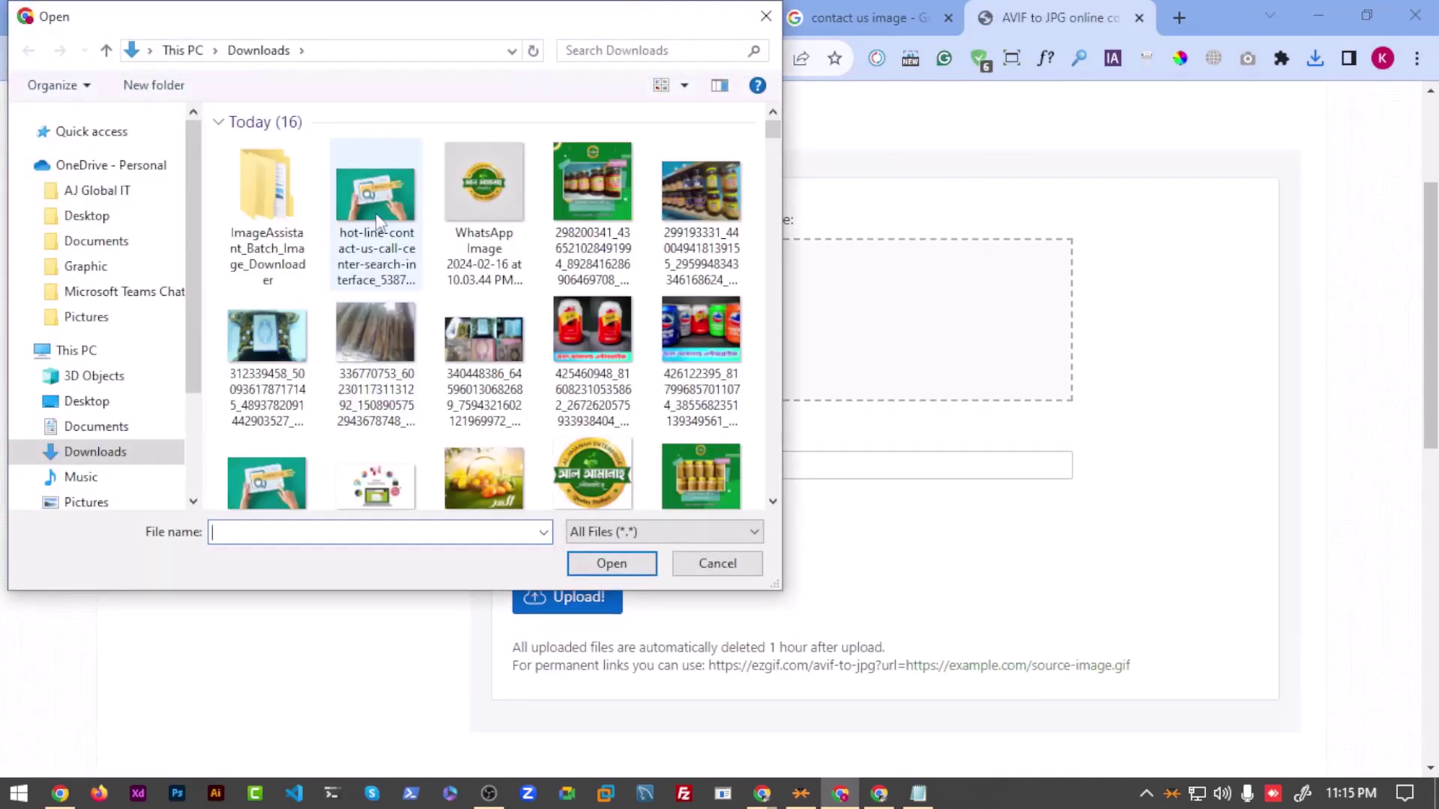
{"action": "left_click", "coordinate": [374, 214]}
{"action": "left_click", "coordinate": [601, 571]}
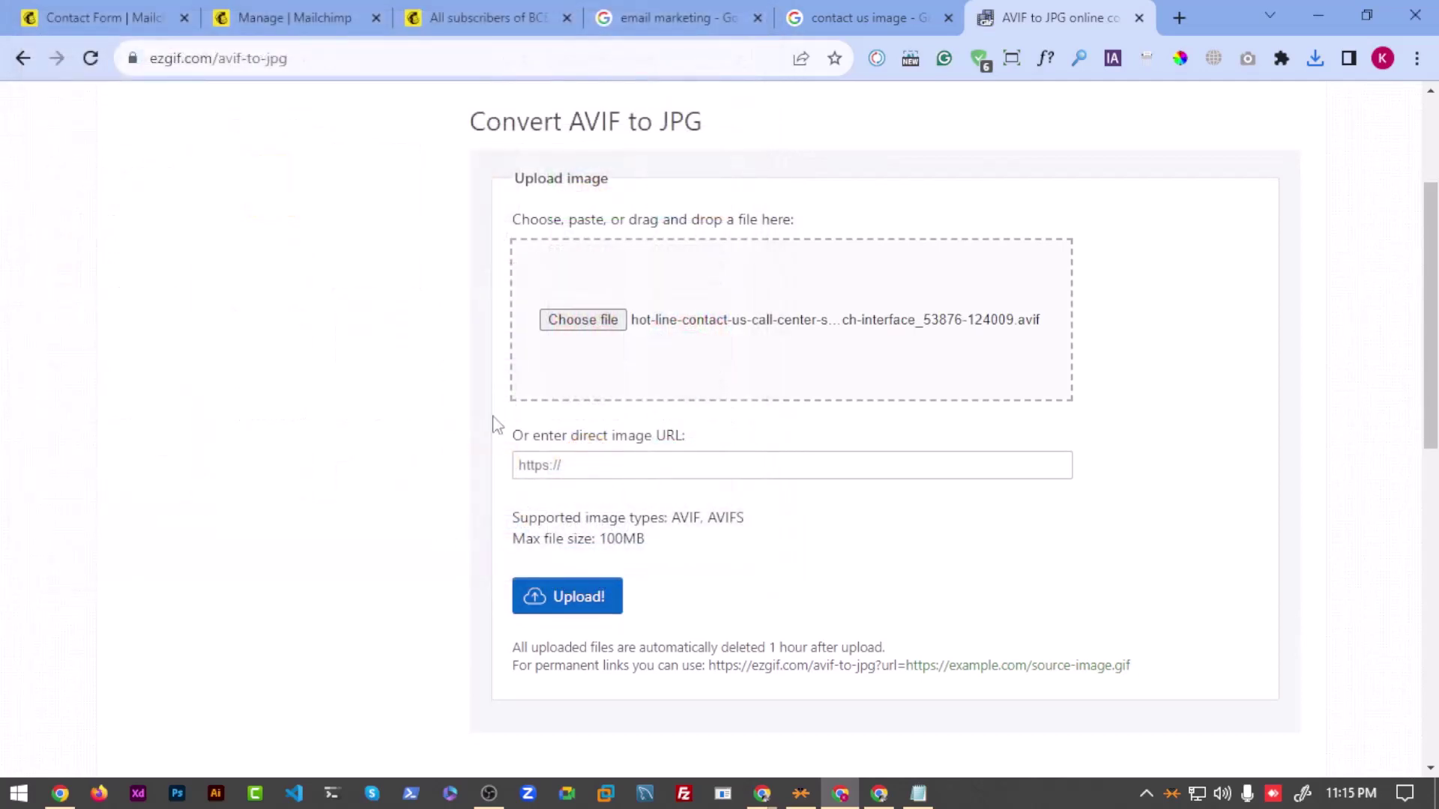
{"action": "scroll", "coordinate": [561, 381], "scroll_direction": "down", "scroll_amount": 3}
{"action": "left_click", "coordinate": [562, 383]}
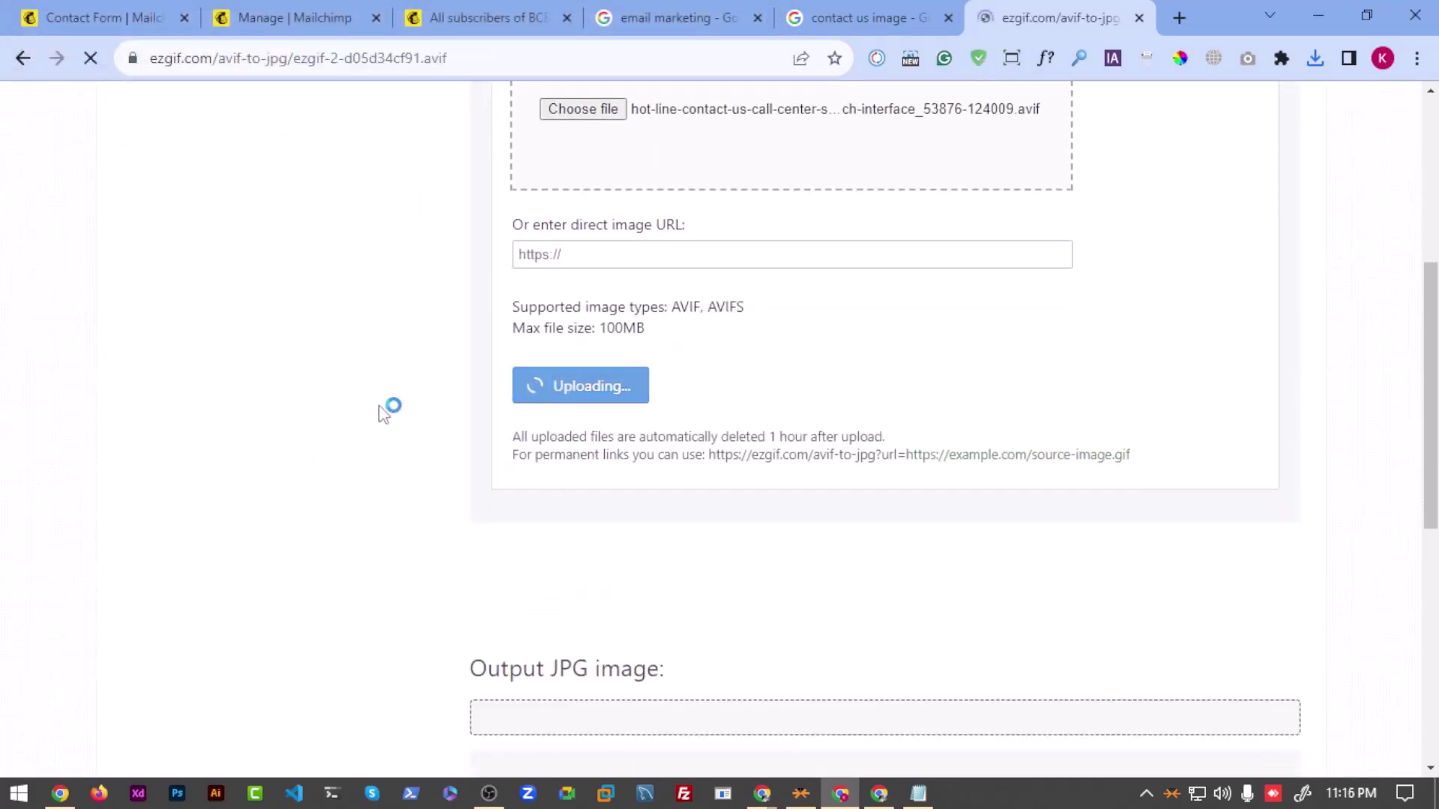
Step: Convert it to a 626×418 JPG, save it, and return to the Mailchimp tab
{"action": "scroll", "coordinate": [363, 408], "scroll_direction": "down", "scroll_amount": 15}
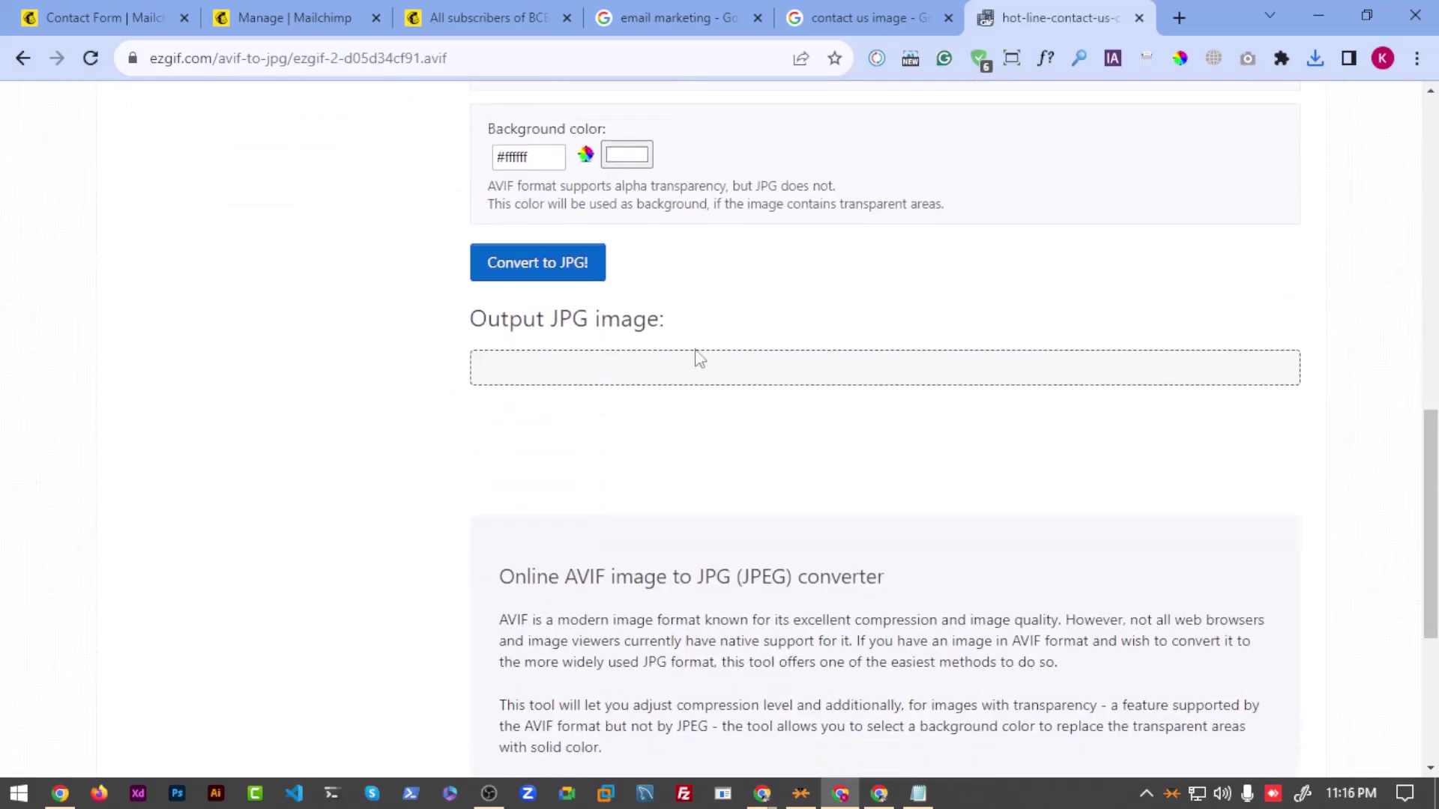
{"action": "left_click", "coordinate": [555, 262]}
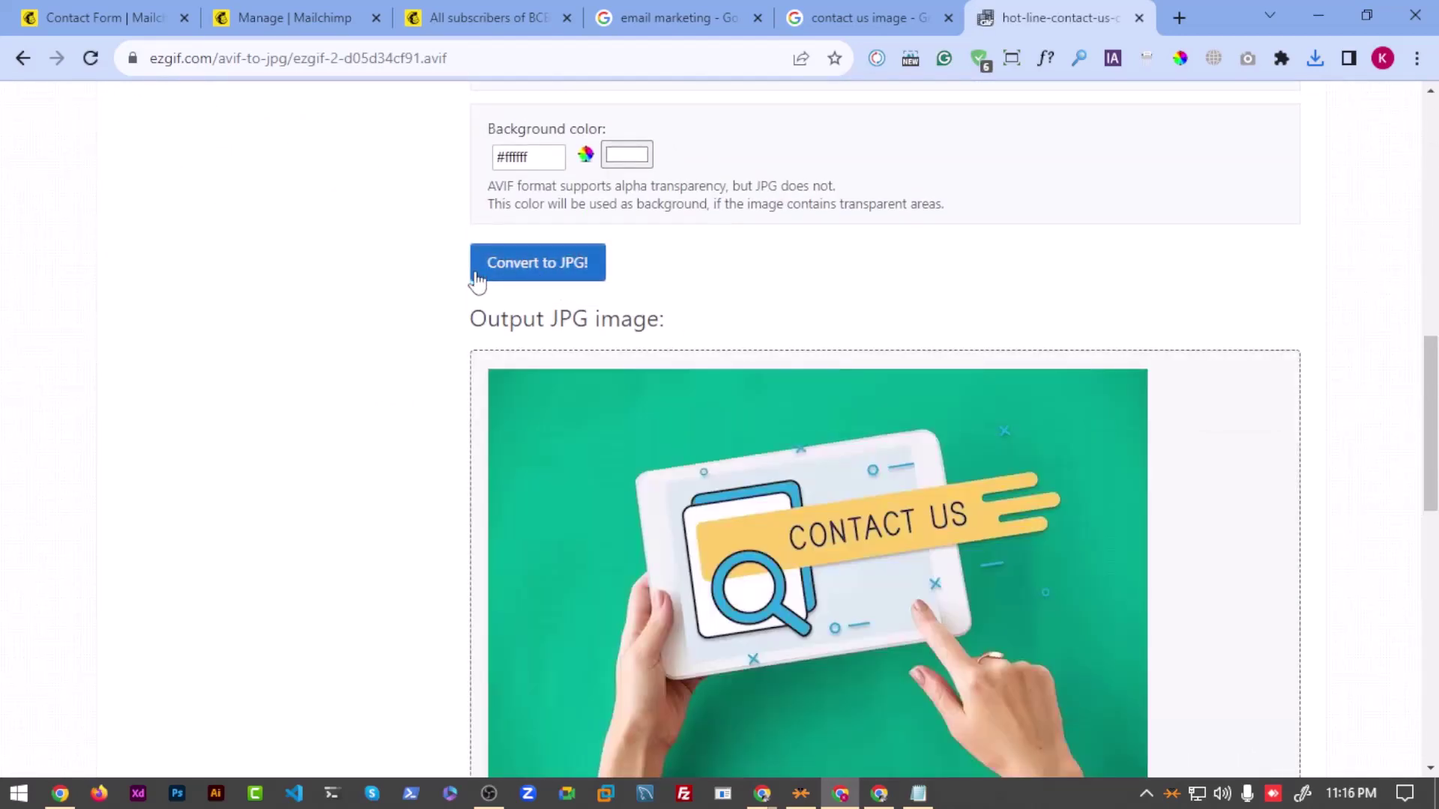
{"action": "scroll", "coordinate": [923, 404], "scroll_direction": "down", "scroll_amount": 3}
{"action": "scroll", "coordinate": [924, 404], "scroll_direction": "down", "scroll_amount": 3}
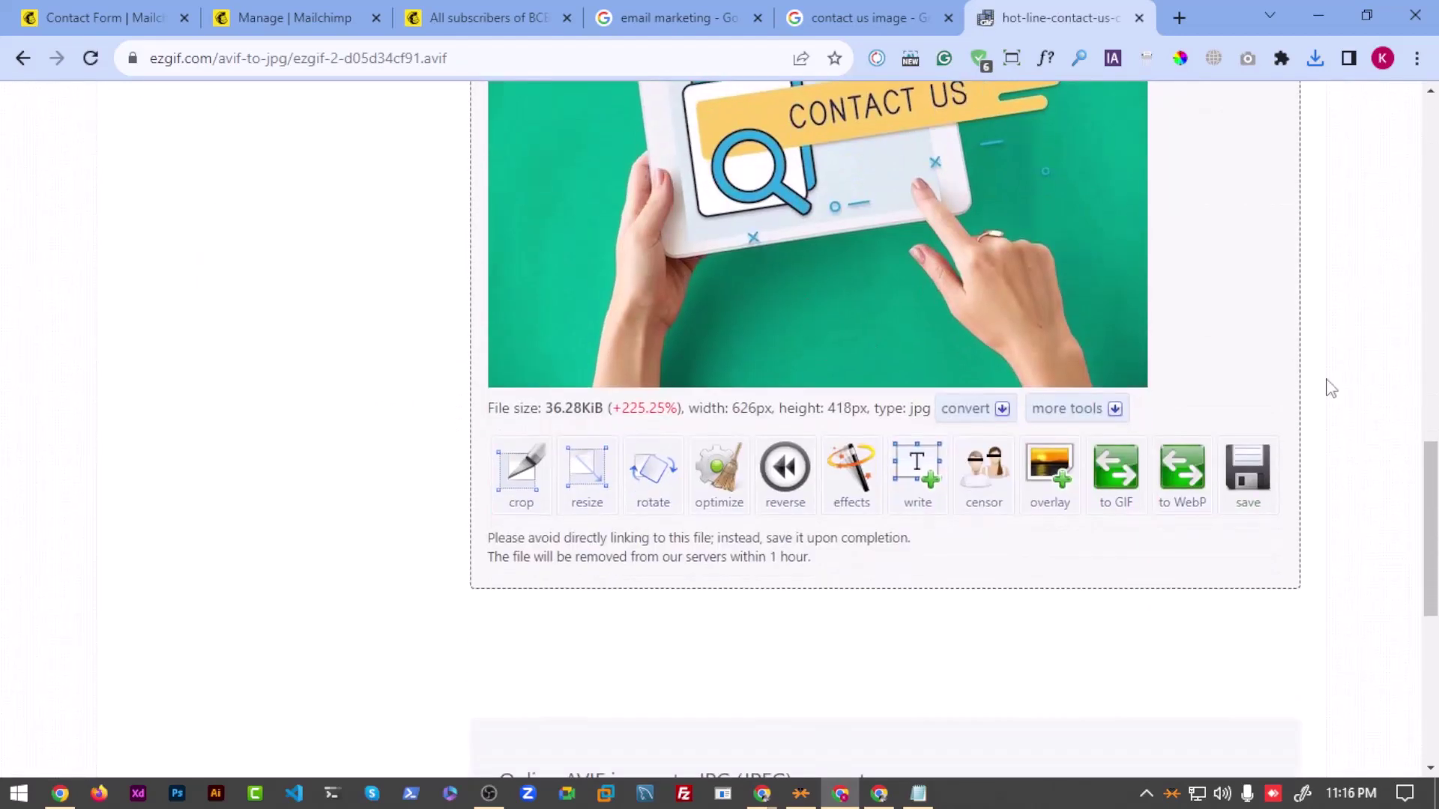
{"action": "left_click", "coordinate": [1244, 478]}
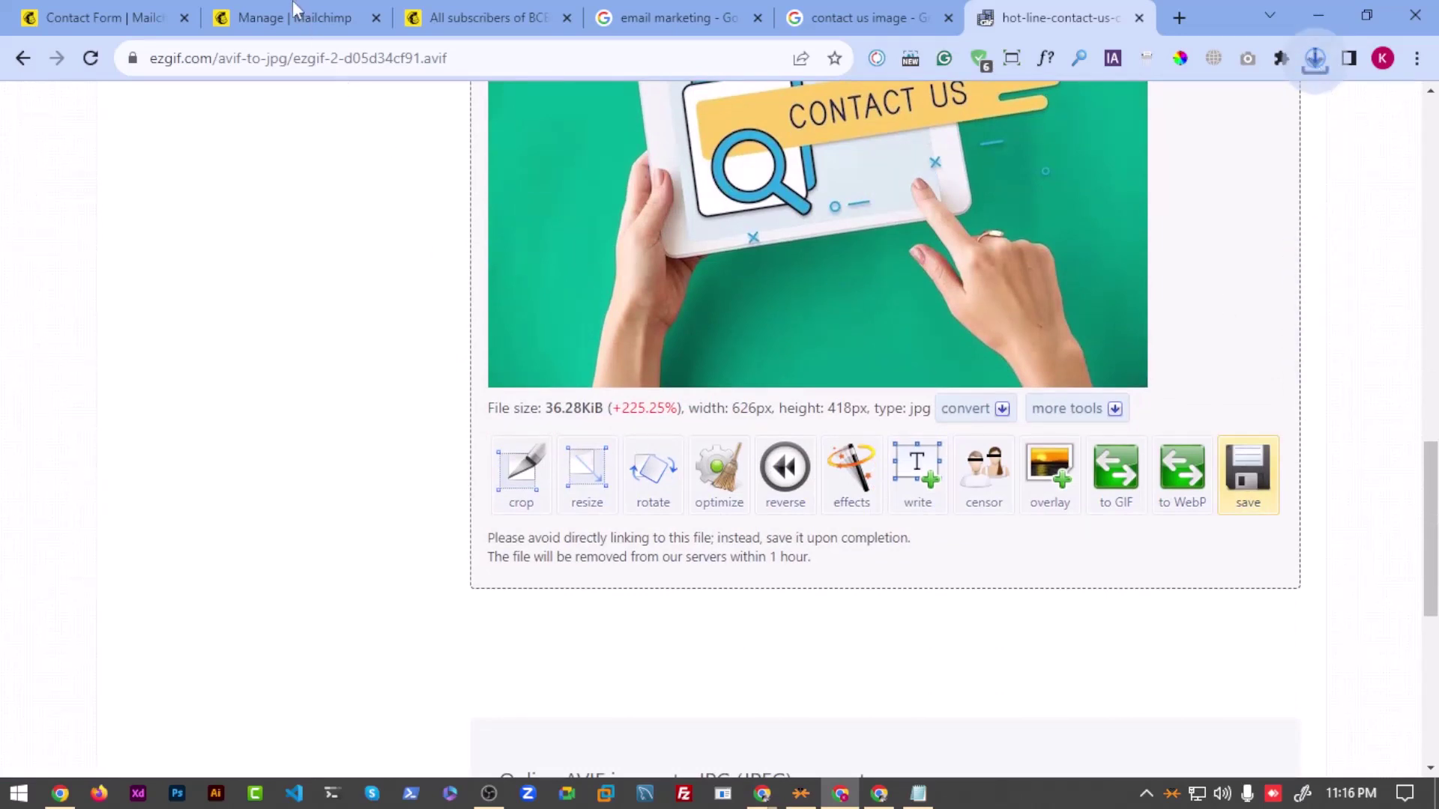
{"action": "left_click", "coordinate": [105, 17]}
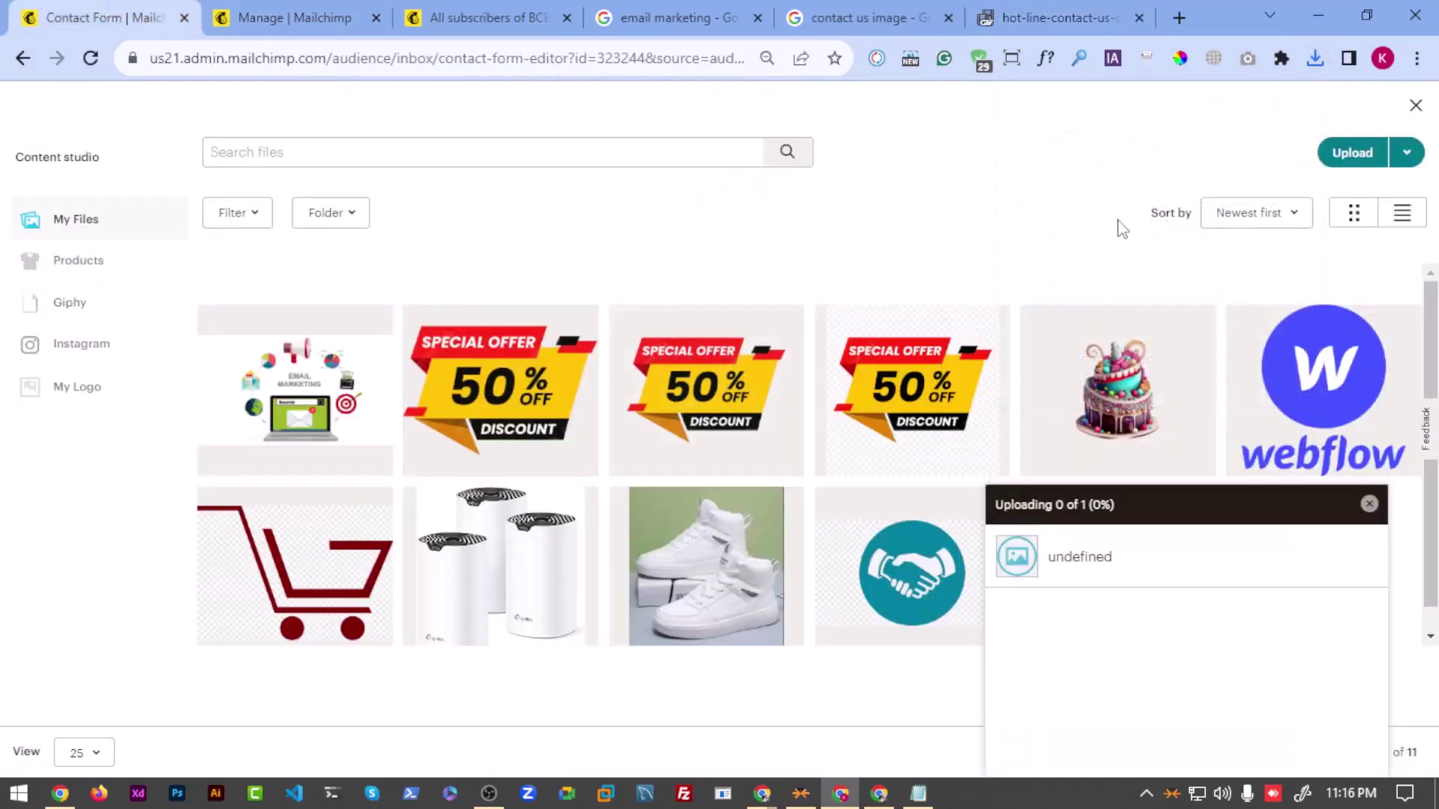
Step: Choose the converted hot-line contact-us image from Downloads for a new Content studio upload
{"action": "left_click", "coordinate": [1353, 152]}
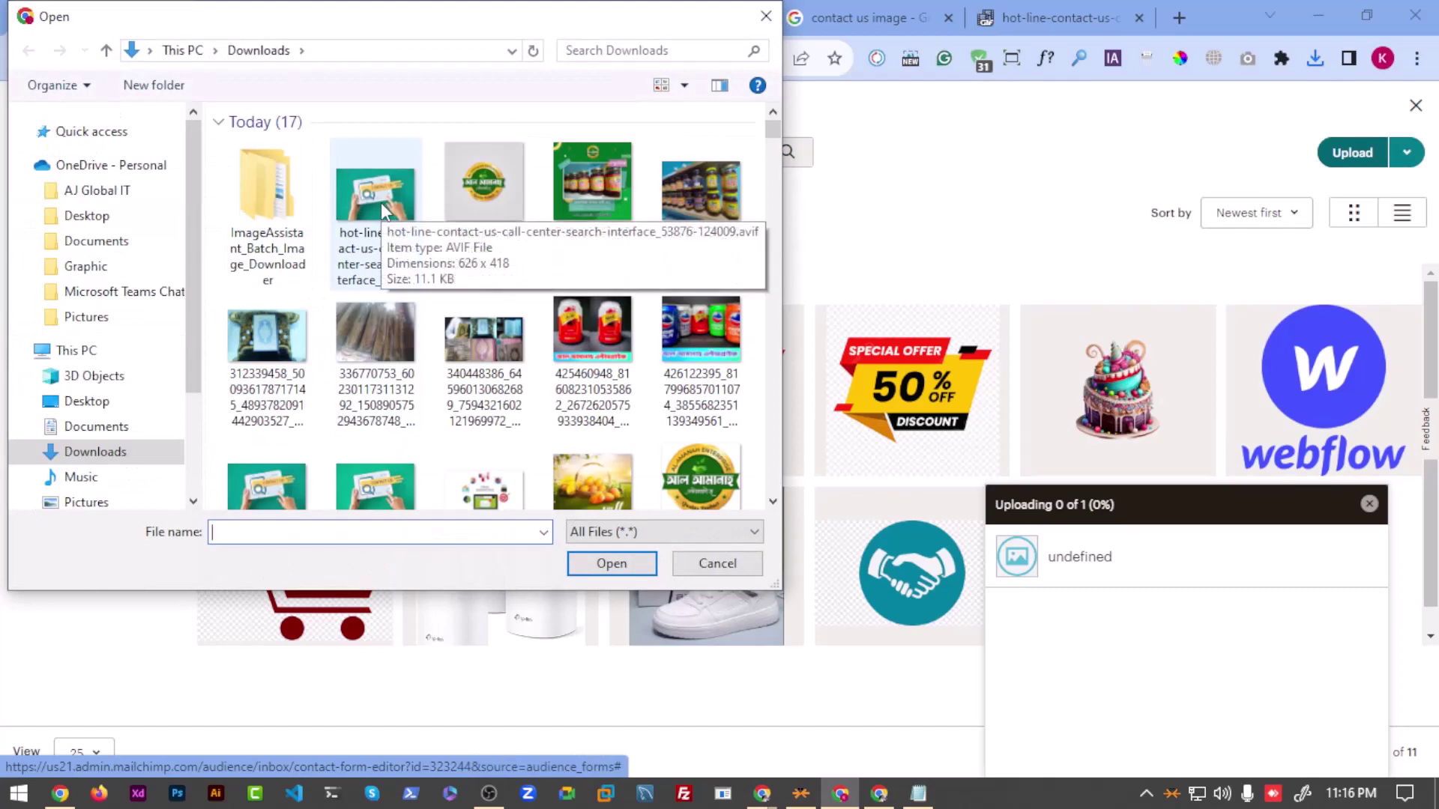
{"action": "left_click", "coordinate": [381, 203]}
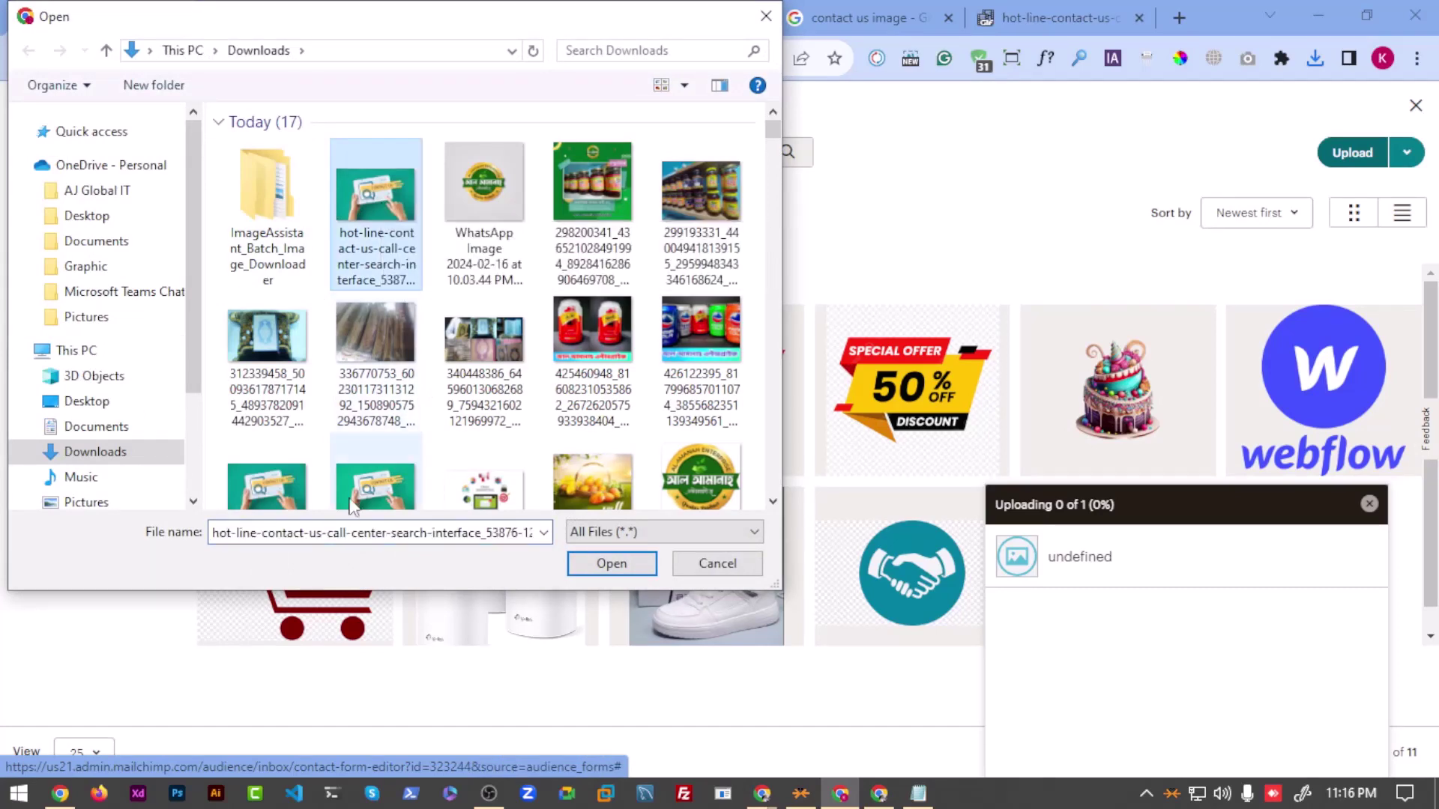
{"action": "scroll", "coordinate": [352, 507], "scroll_direction": "down", "scroll_amount": 2}
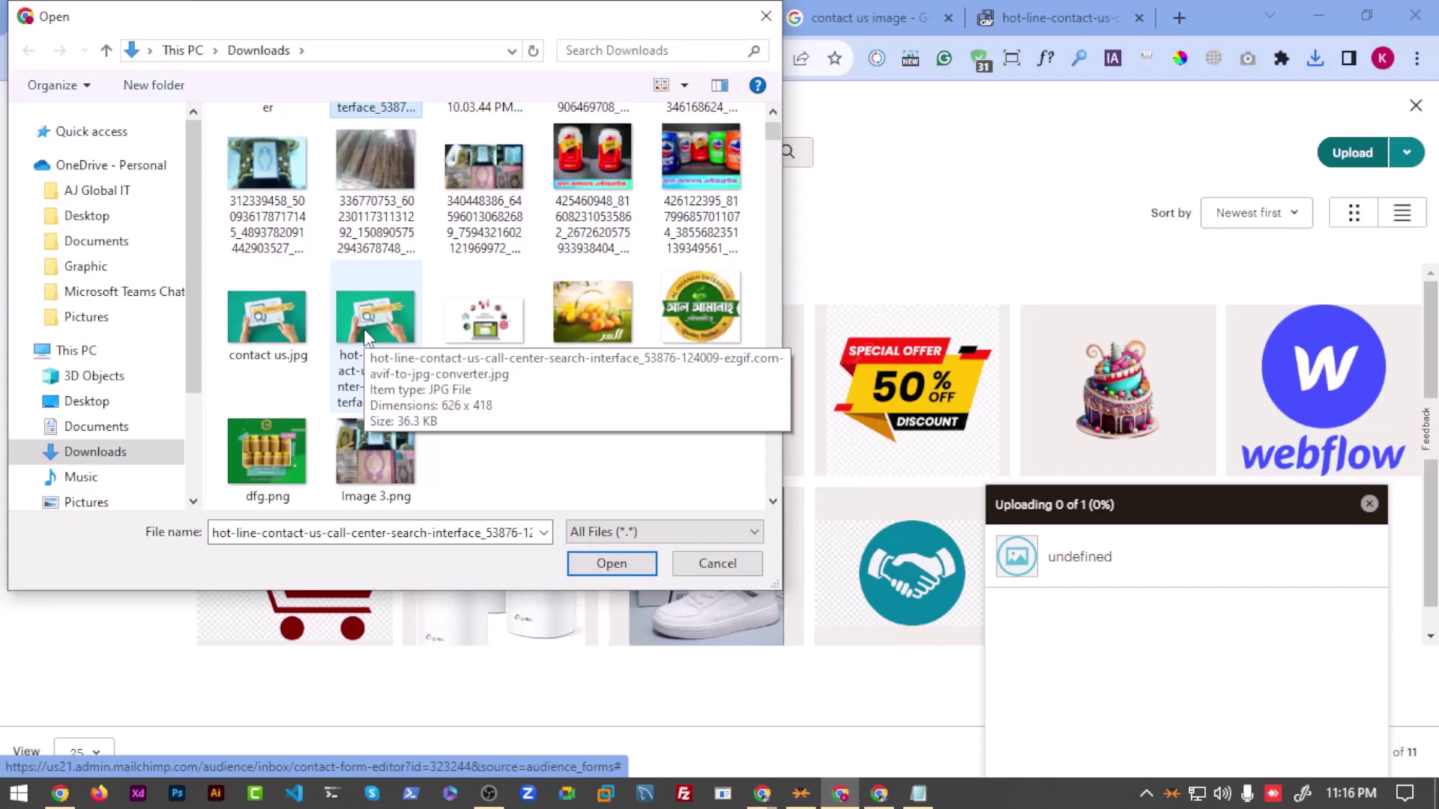
Step: Screenshot the JPG file details with a red arrow, then upload the image as the header
{"action": "key", "text": "Print"}
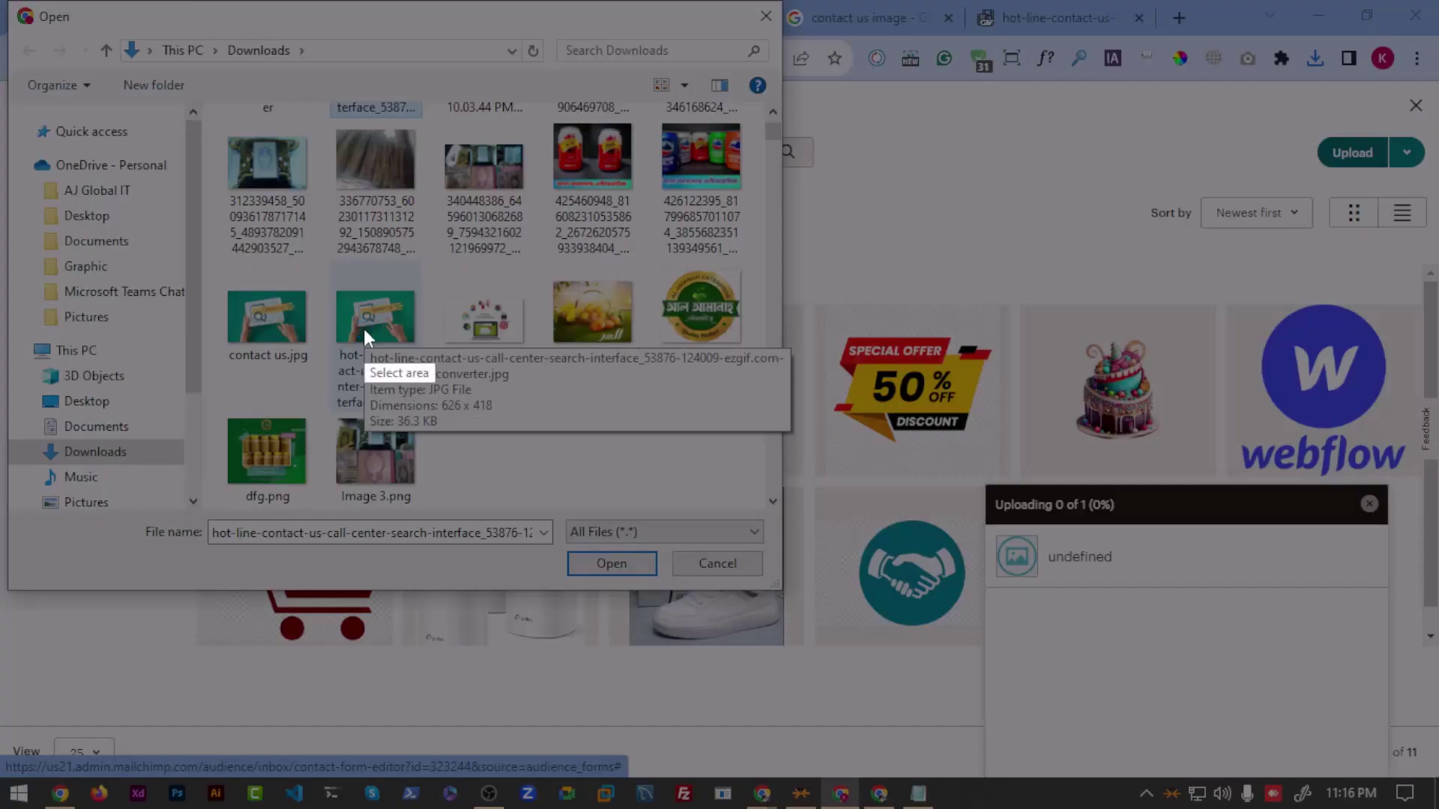
{"action": "left_click_drag", "start_coordinate": [11, 1], "coordinate": [1417, 753]}
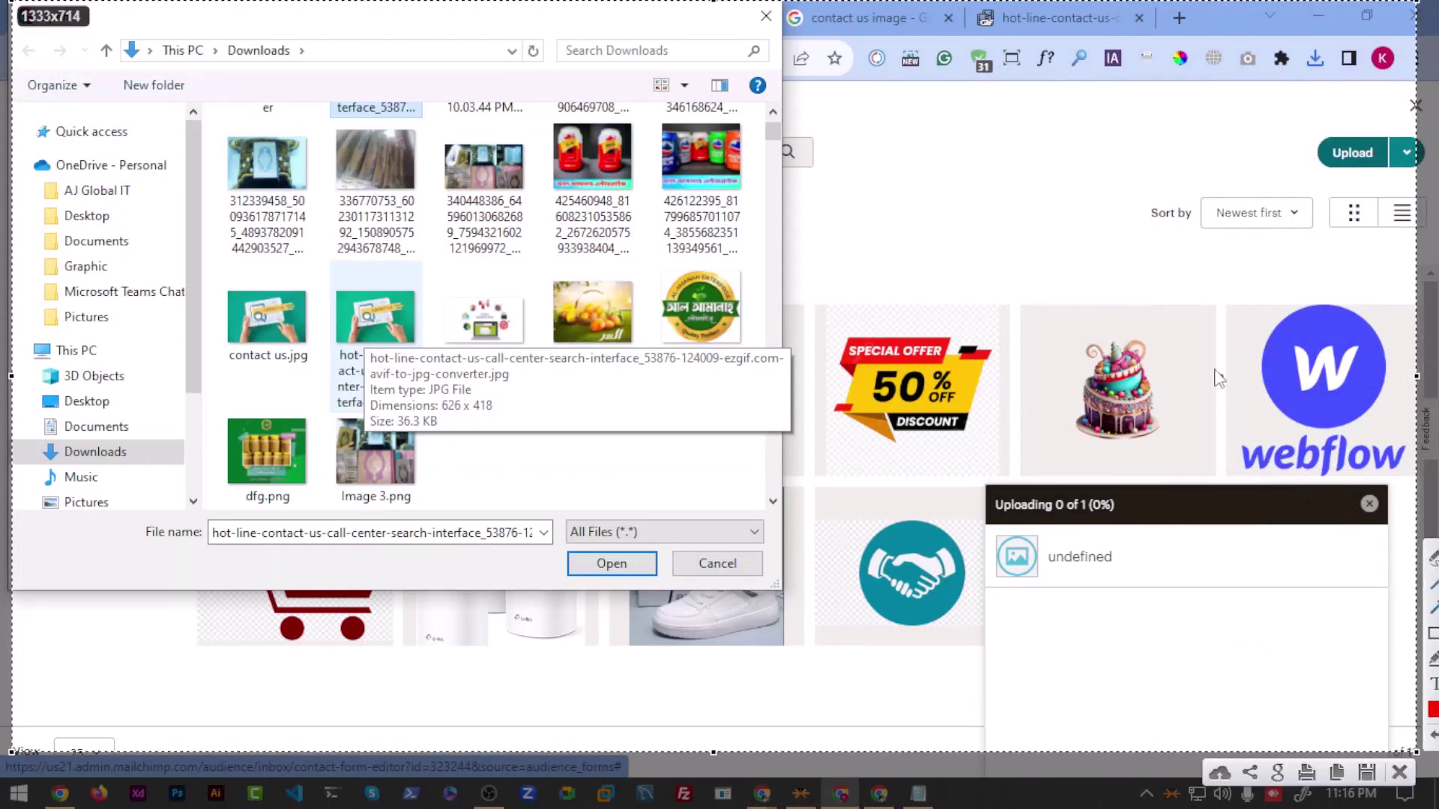
{"action": "left_click_drag", "start_coordinate": [1179, 185], "coordinate": [515, 378]}
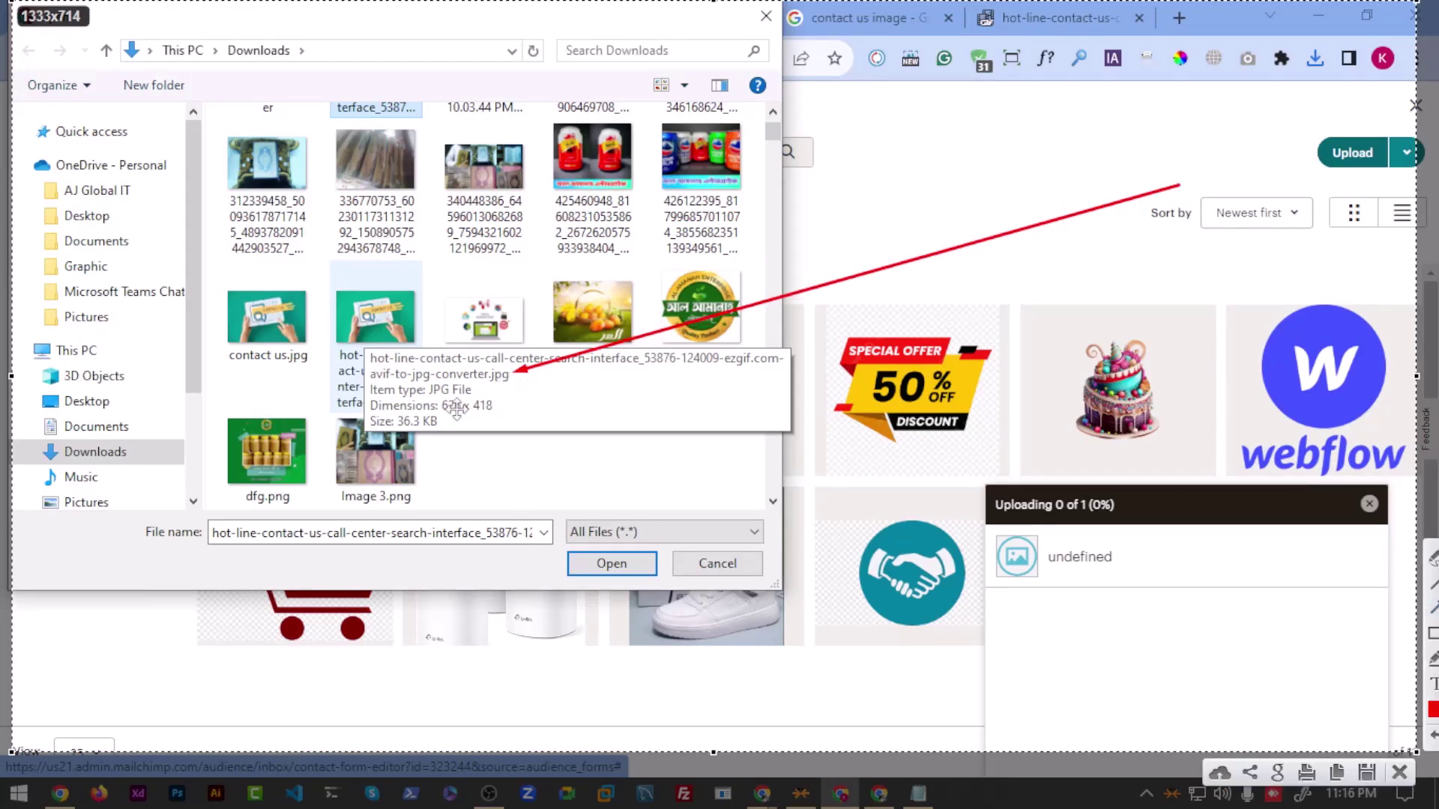
{"action": "key", "text": "ctrl+c"}
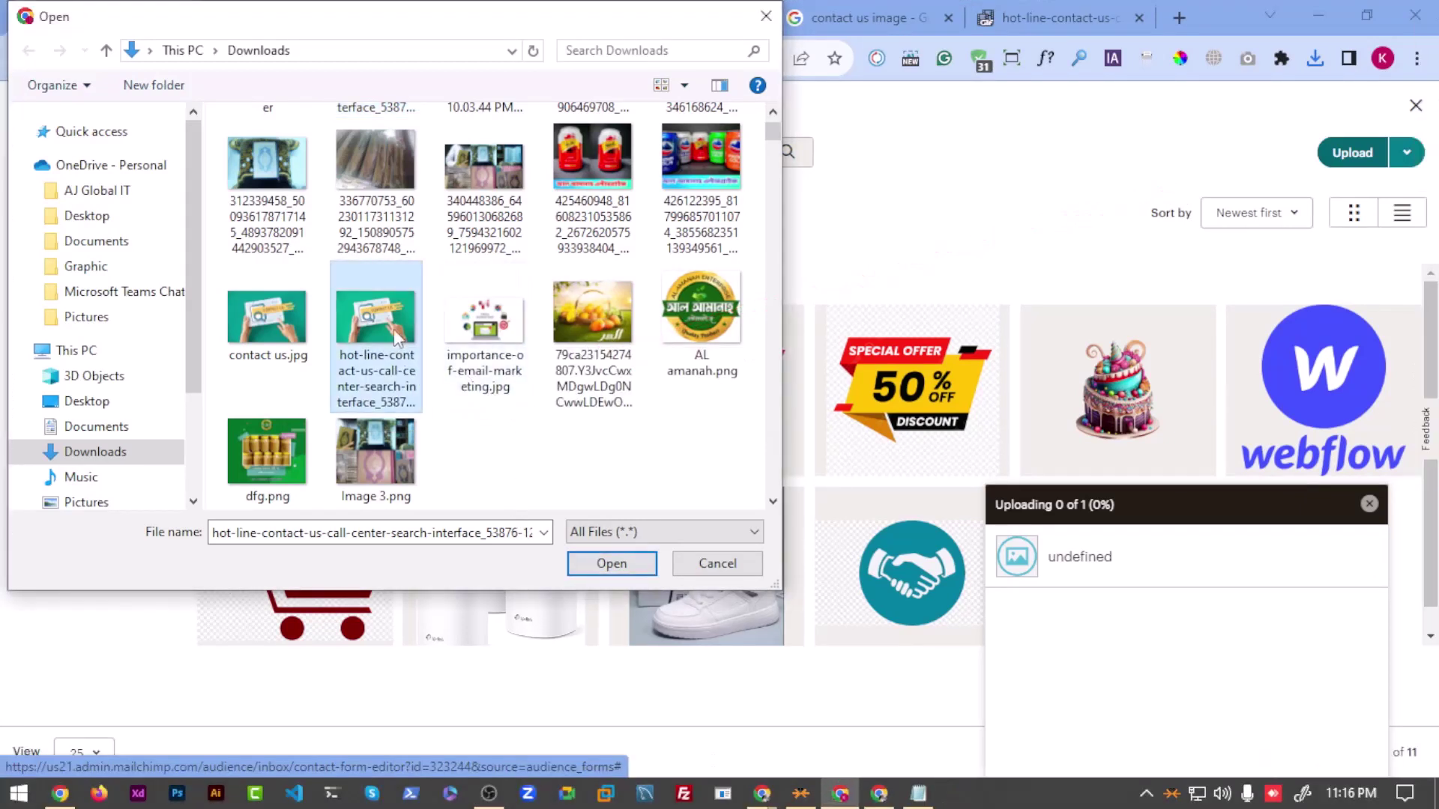
{"action": "left_click", "coordinate": [610, 564]}
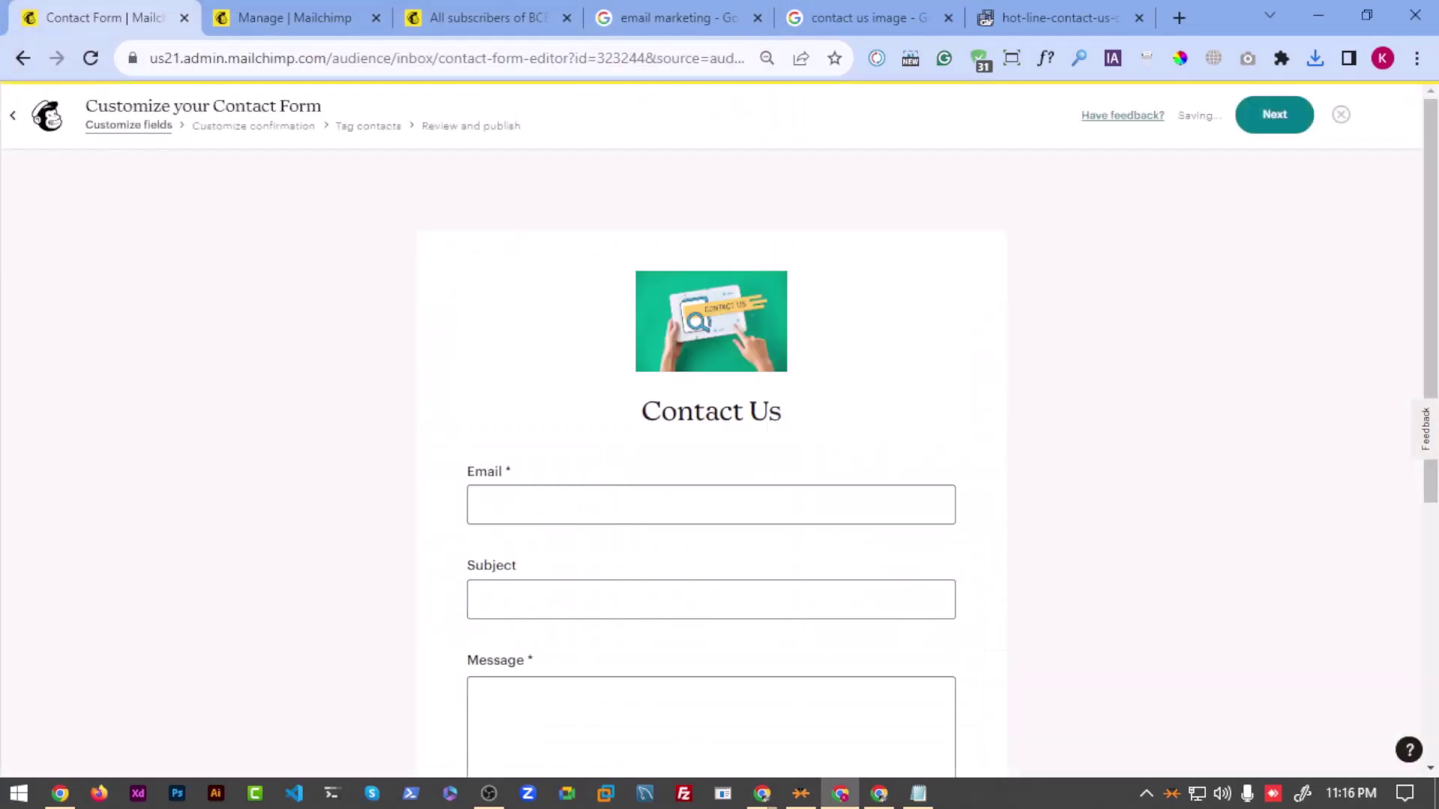
Step: Cycle the header image size through Medium and Small, settling on Large
{"action": "scroll", "coordinate": [613, 376], "scroll_direction": "down", "scroll_amount": 3}
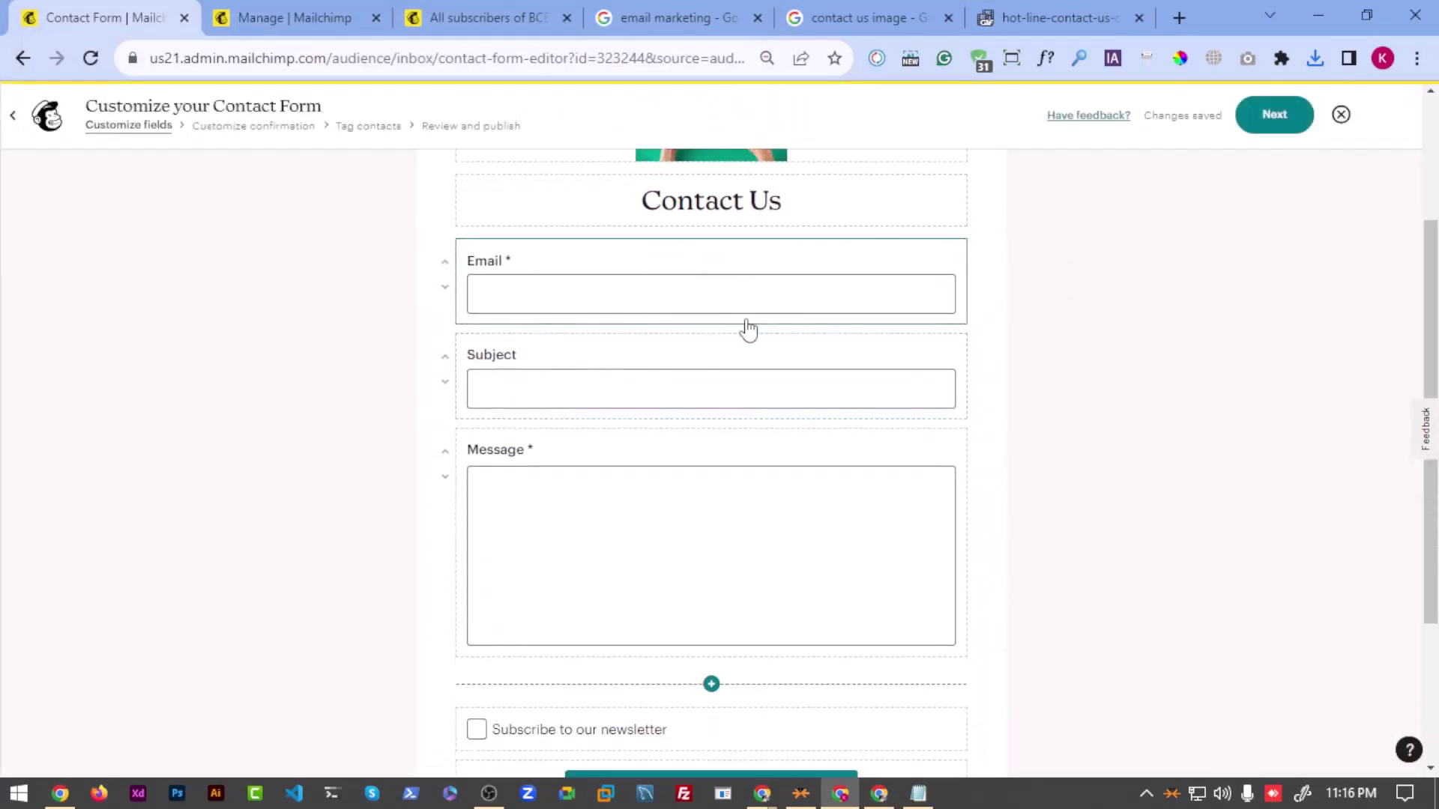
{"action": "scroll", "coordinate": [745, 328], "scroll_direction": "up", "scroll_amount": 3}
{"action": "left_click", "coordinate": [724, 330]}
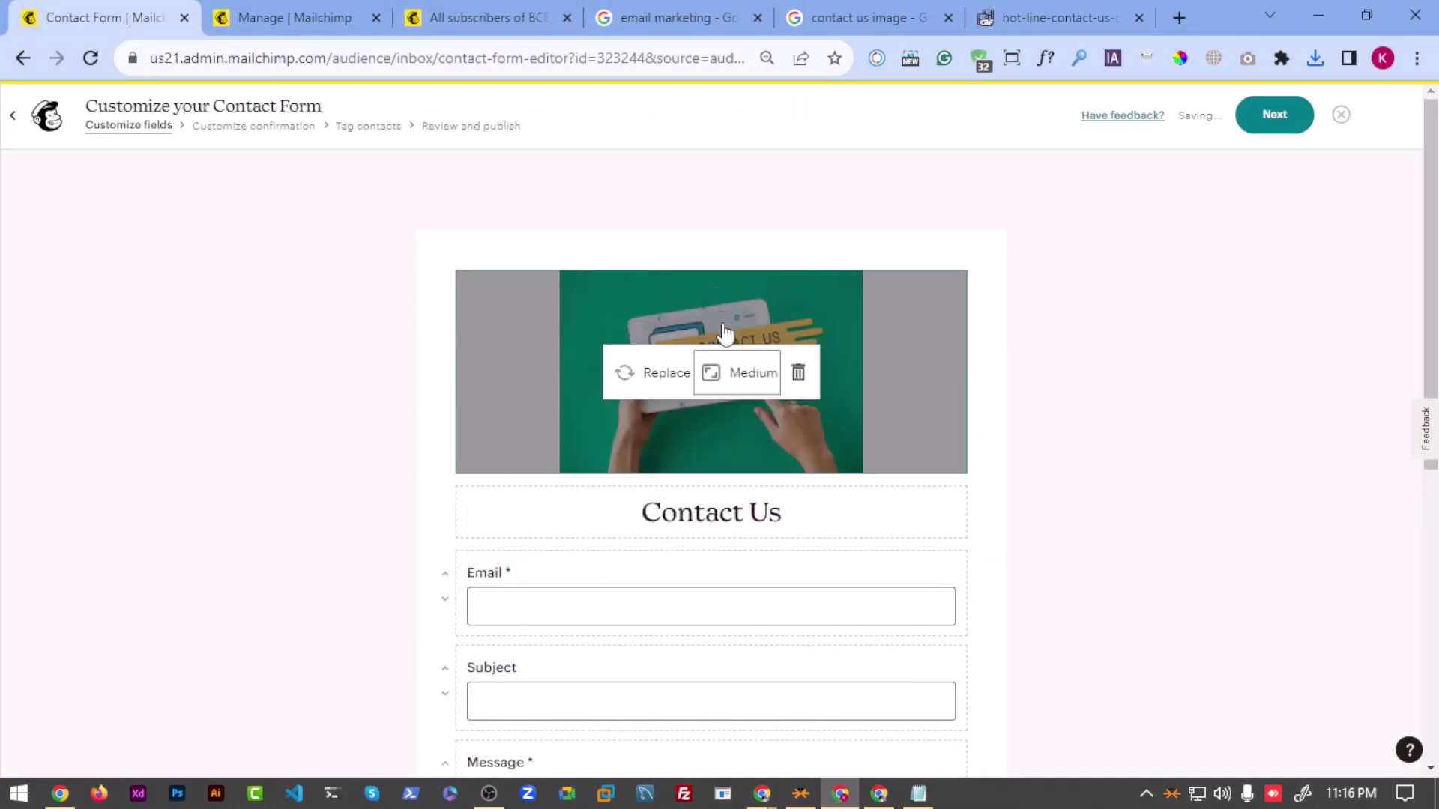
{"action": "left_click", "coordinate": [721, 375]}
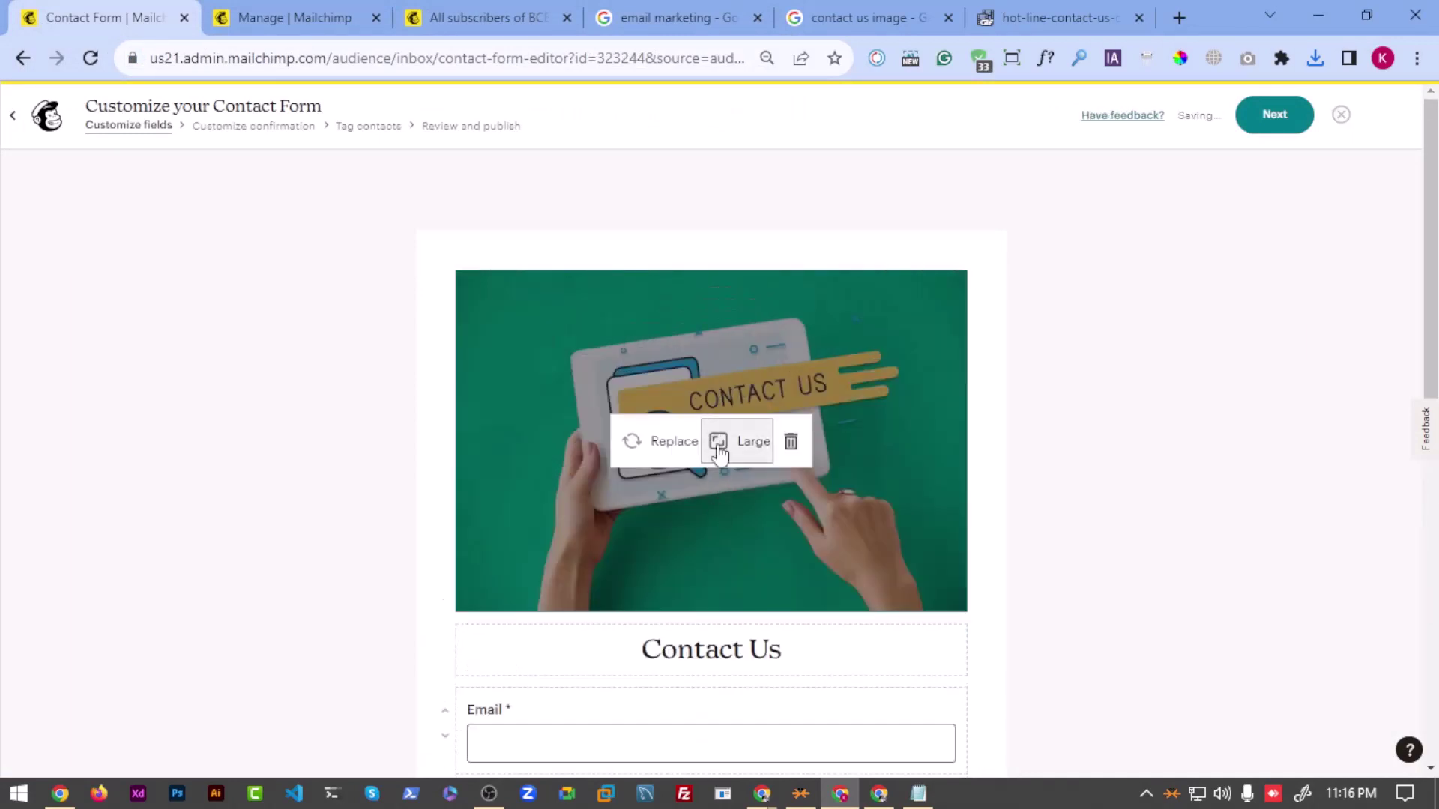
{"action": "left_click", "coordinate": [717, 449]}
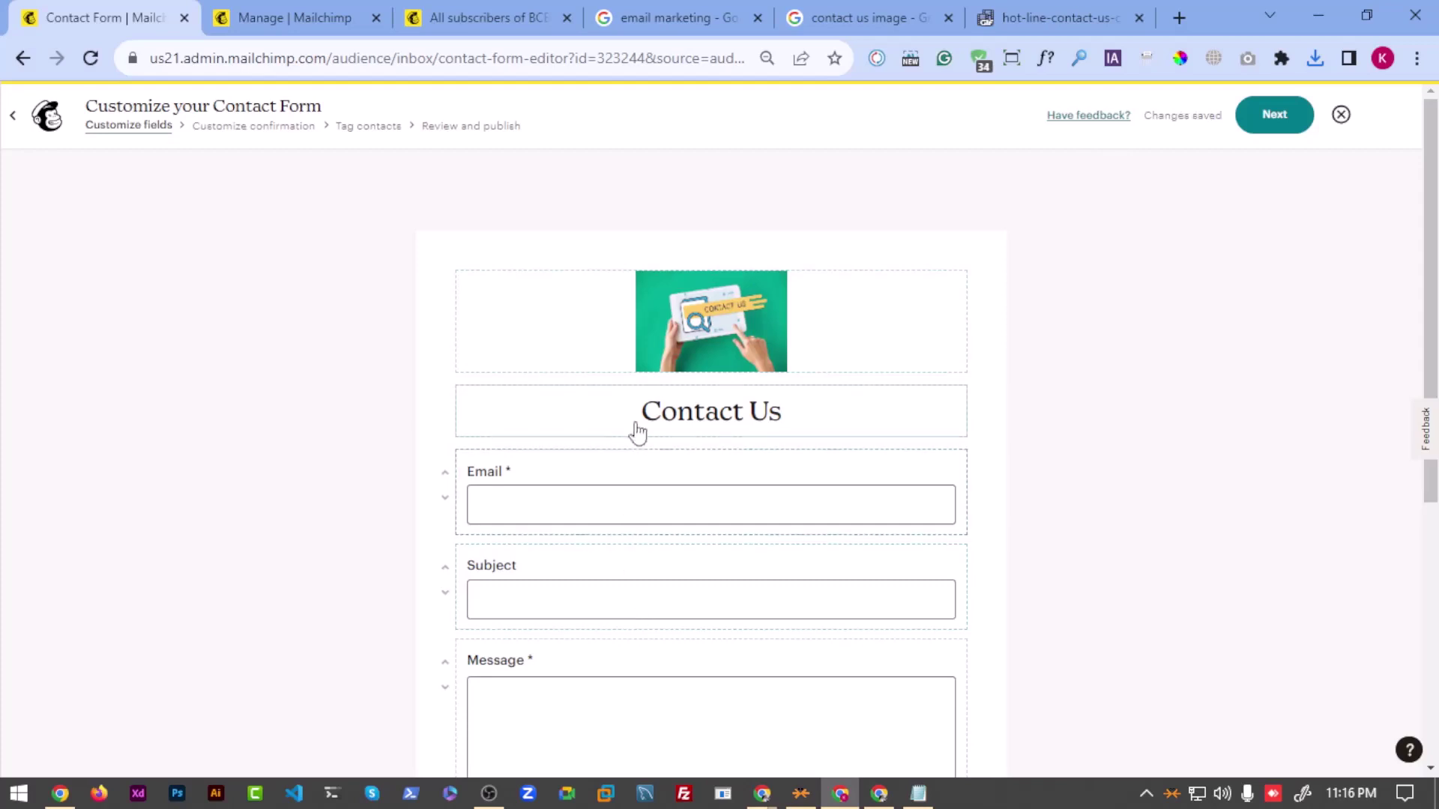
{"action": "mouse_move", "coordinate": [502, 321]}
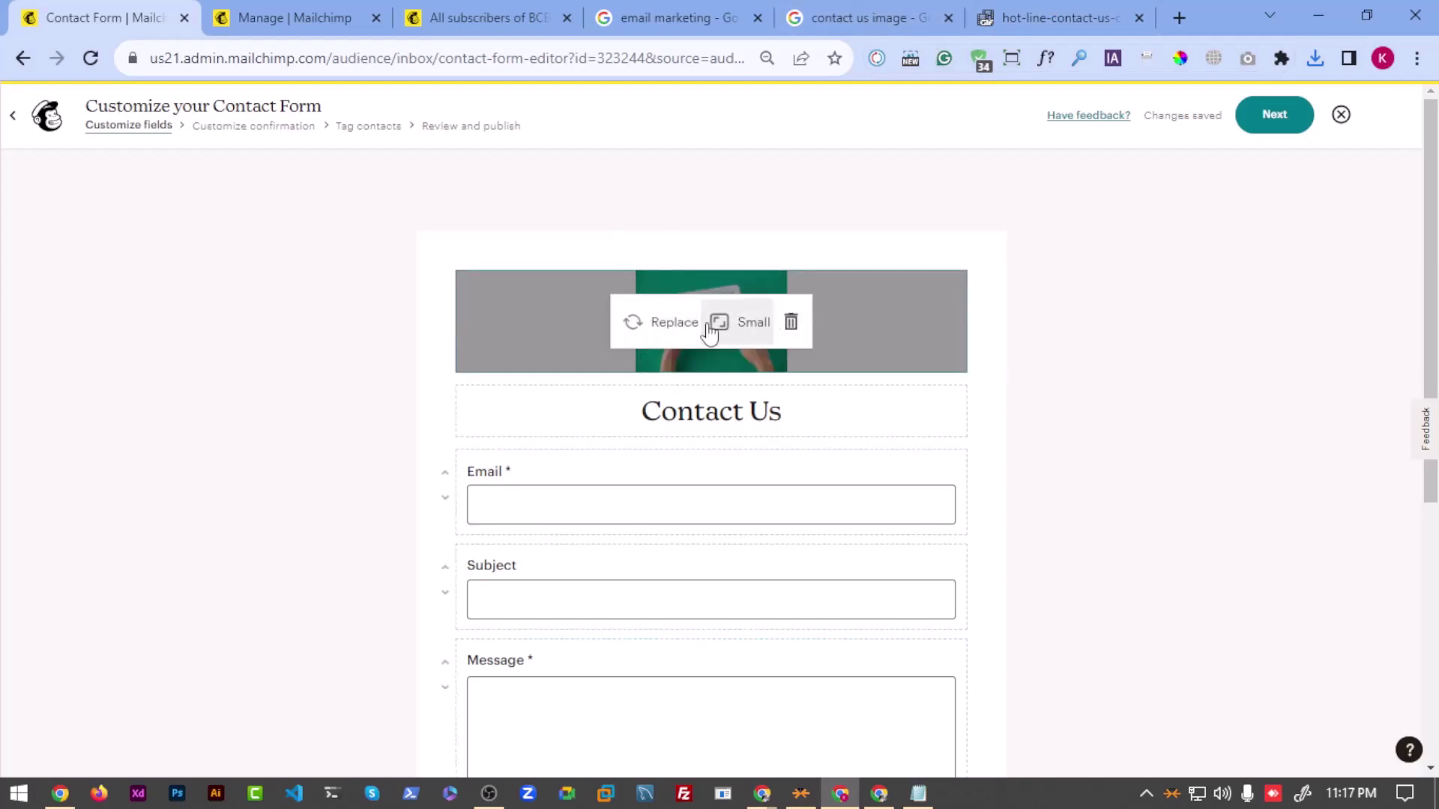
{"action": "left_click", "coordinate": [746, 323]}
{"action": "left_click", "coordinate": [740, 363]}
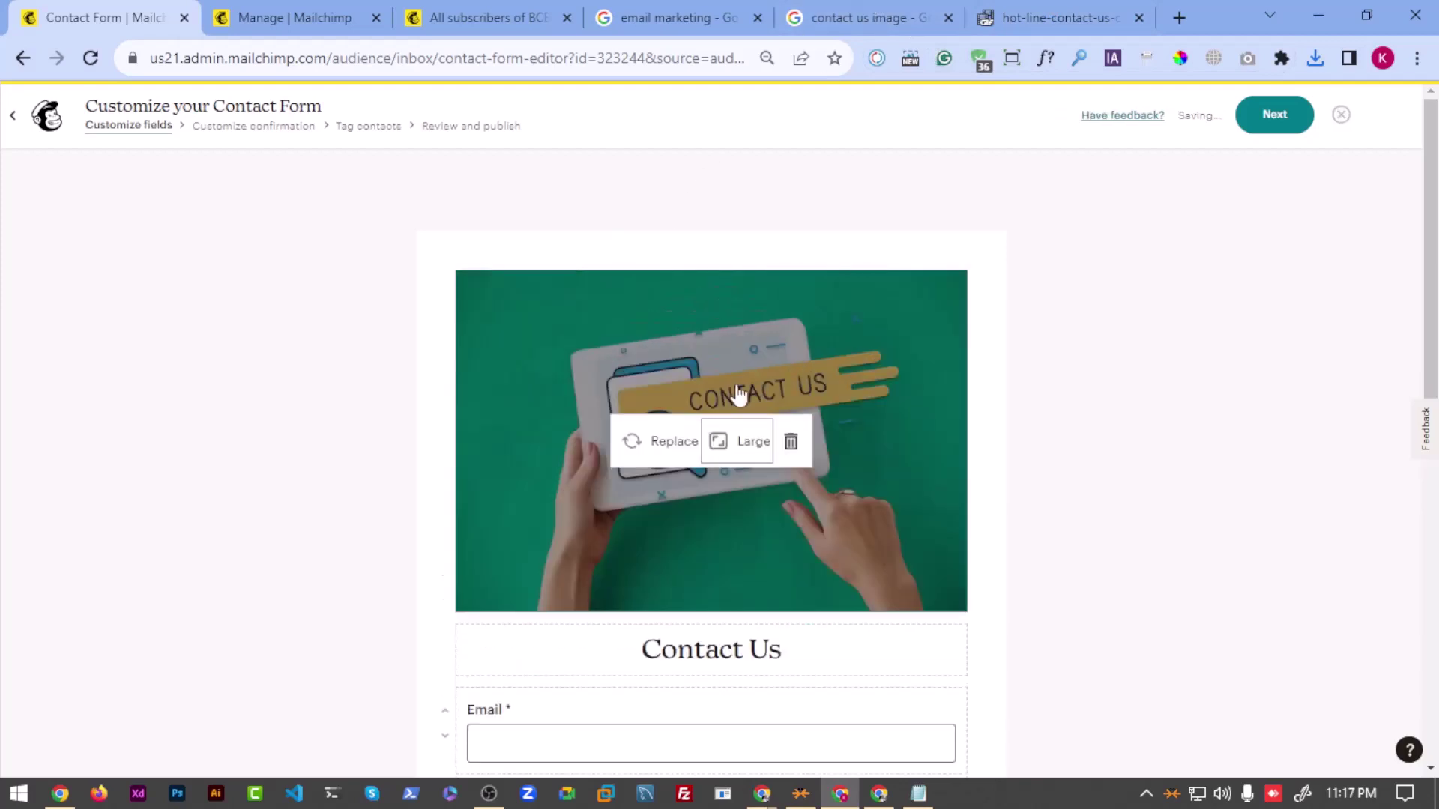
{"action": "scroll", "coordinate": [1009, 427], "scroll_direction": "down", "scroll_amount": 5}
{"action": "scroll", "coordinate": [695, 321], "scroll_direction": "up", "scroll_amount": 4}
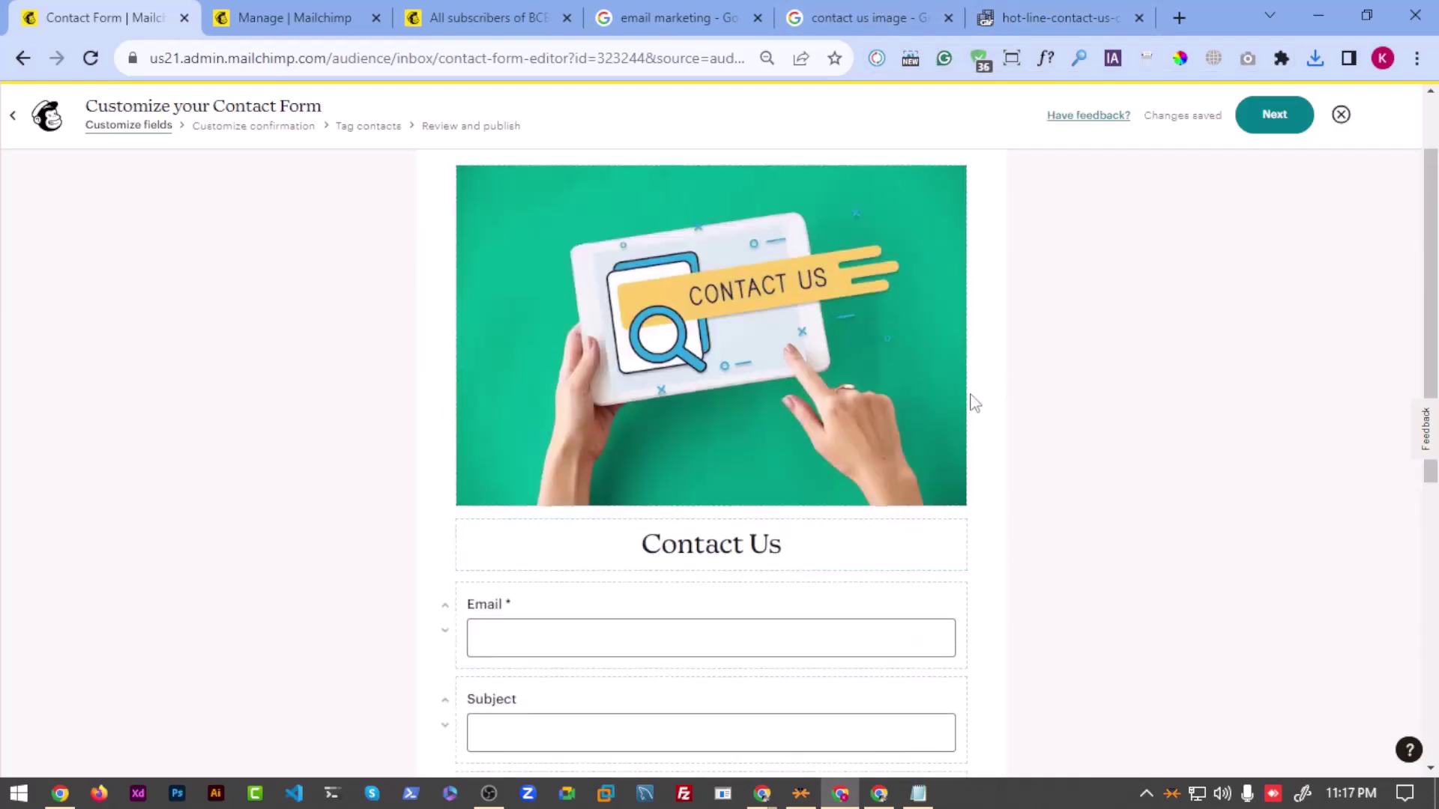
{"action": "scroll", "coordinate": [937, 416], "scroll_direction": "down", "scroll_amount": 4}
{"action": "scroll", "coordinate": [884, 386], "scroll_direction": "up", "scroll_amount": 3}
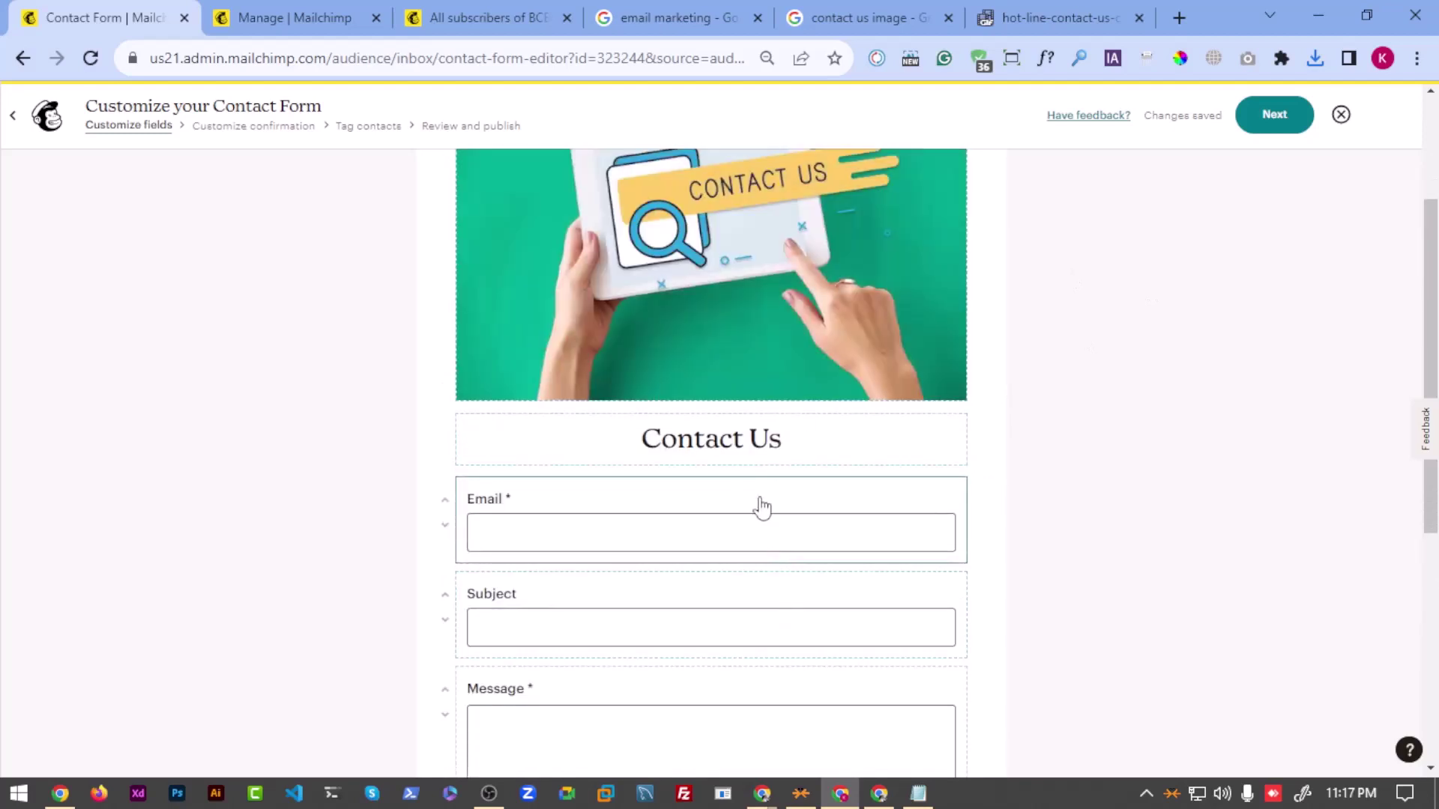
{"action": "scroll", "coordinate": [729, 517], "scroll_direction": "down", "scroll_amount": 1}
Step: Review the settings of the Email, Subject and Message fields
{"action": "left_click", "coordinate": [639, 418]}
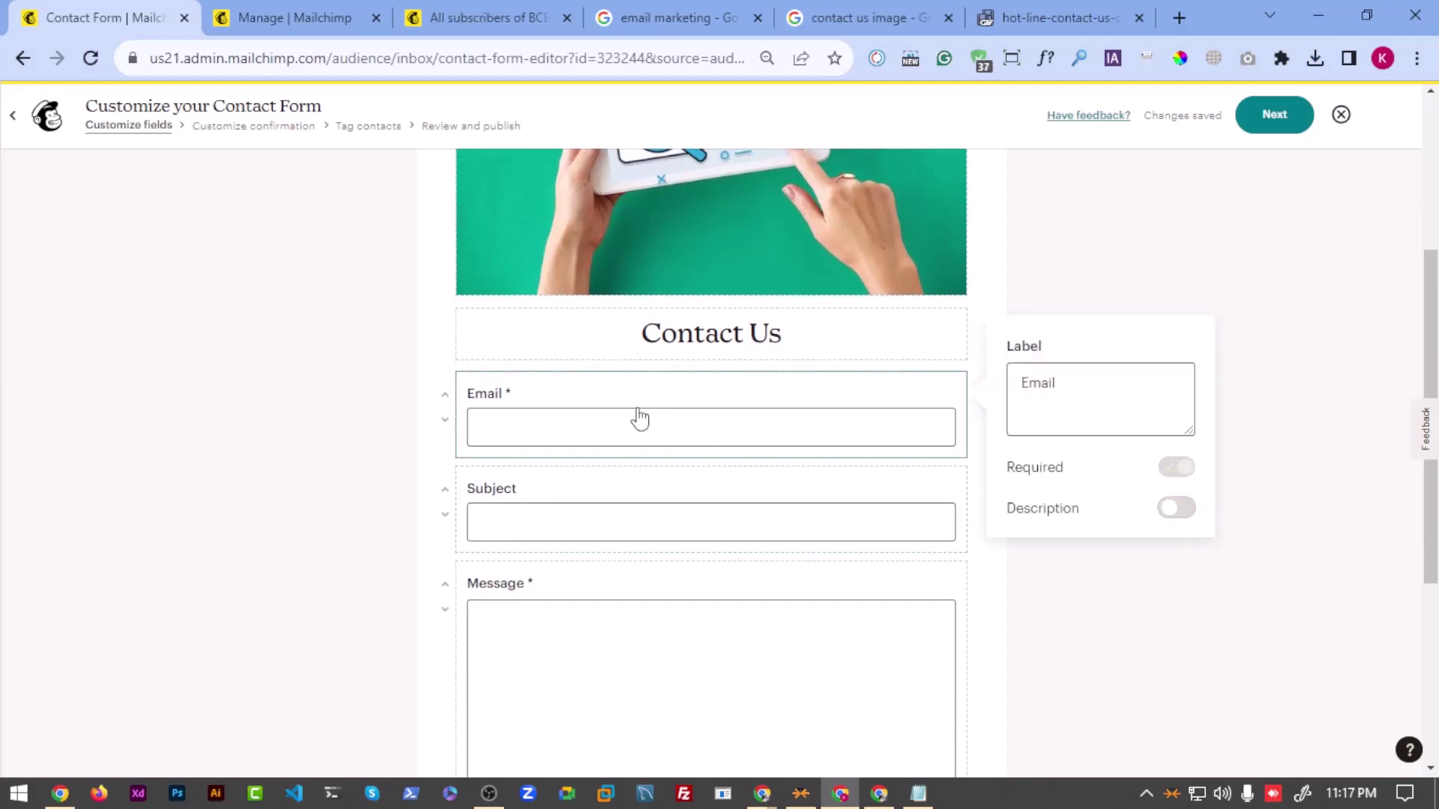
{"action": "scroll", "coordinate": [688, 485], "scroll_direction": "down", "scroll_amount": 1}
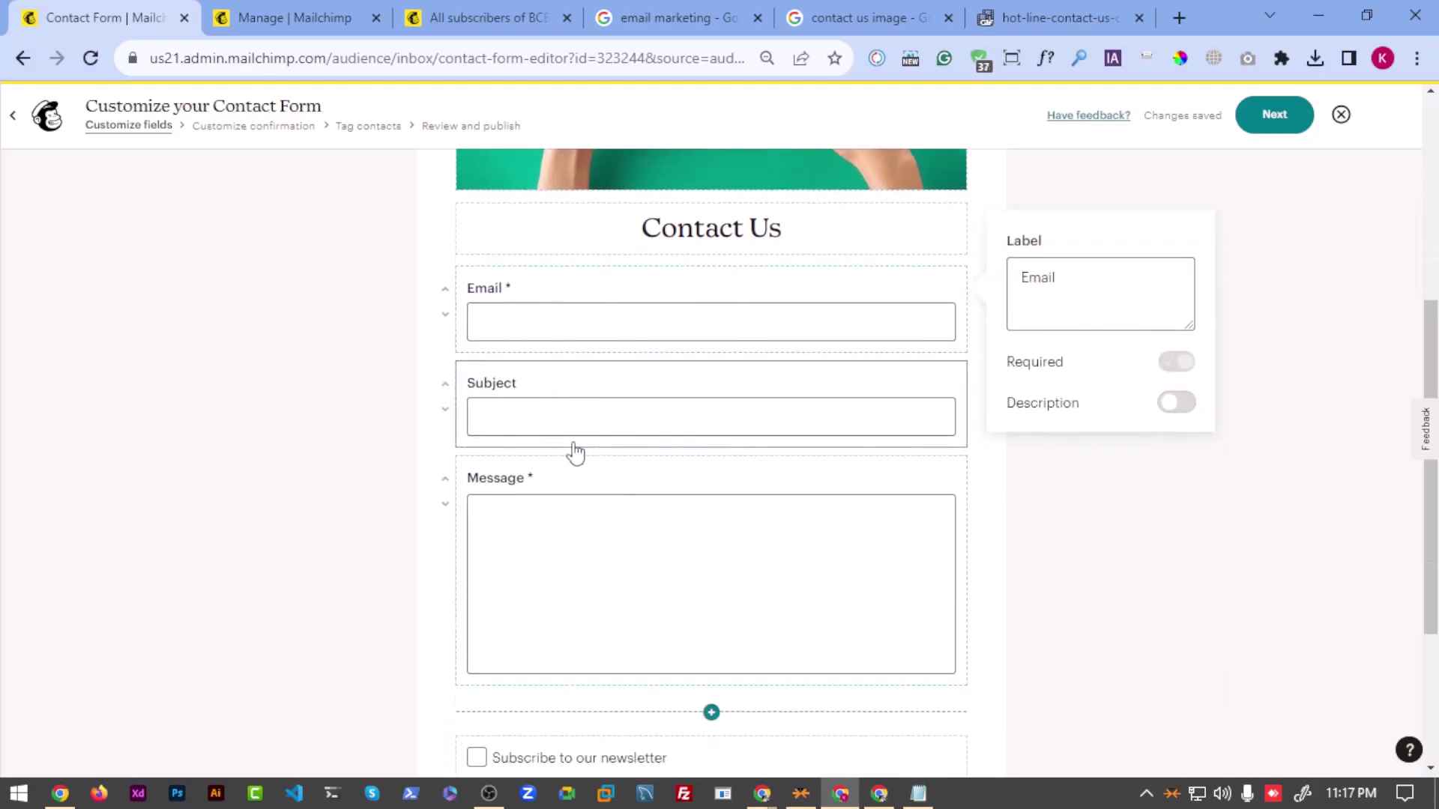
{"action": "left_click", "coordinate": [541, 429]}
{"action": "scroll", "coordinate": [562, 450], "scroll_direction": "down", "scroll_amount": 2}
{"action": "left_click", "coordinate": [578, 372]}
{"action": "scroll", "coordinate": [623, 456], "scroll_direction": "up", "scroll_amount": 3}
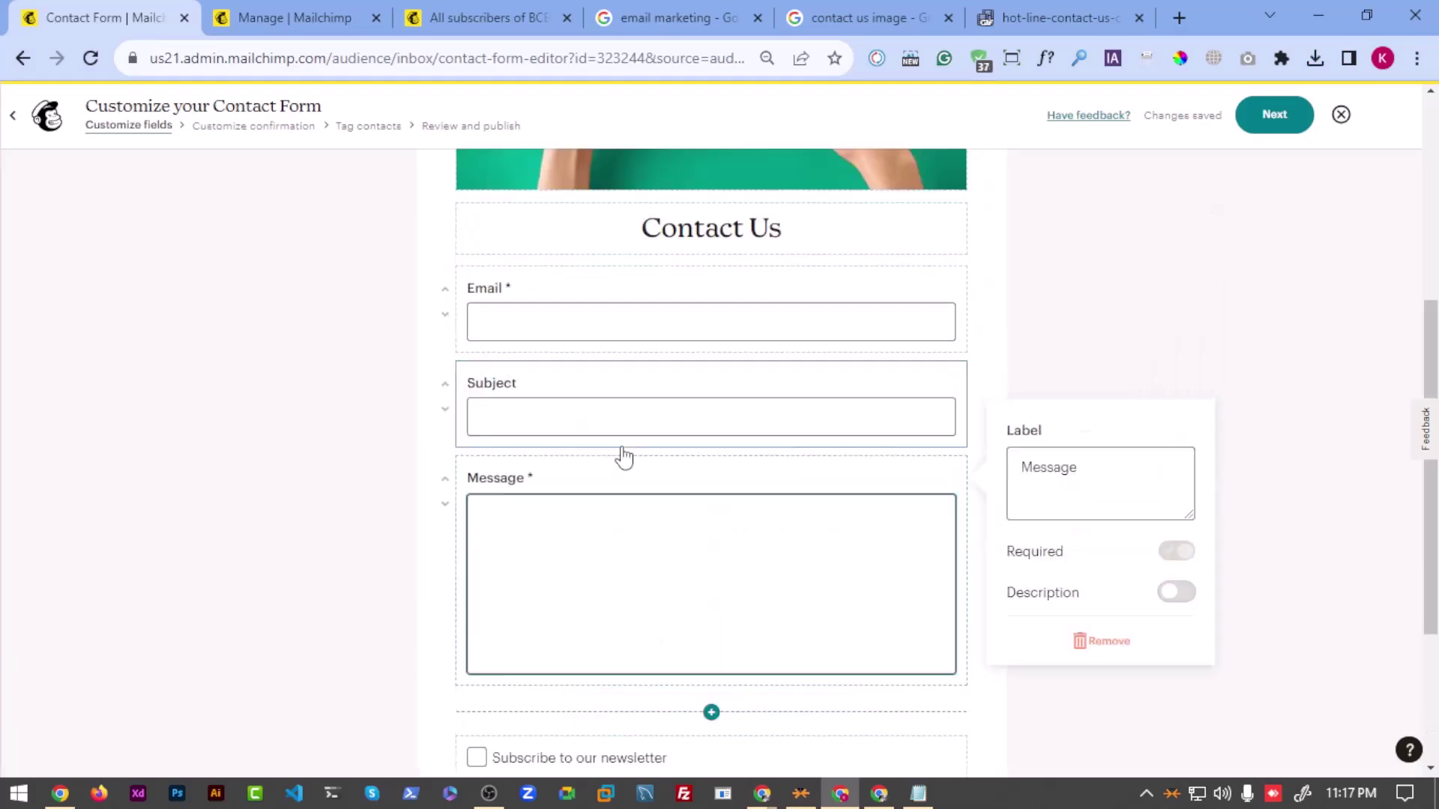
{"action": "scroll", "coordinate": [683, 424], "scroll_direction": "down", "scroll_amount": 4}
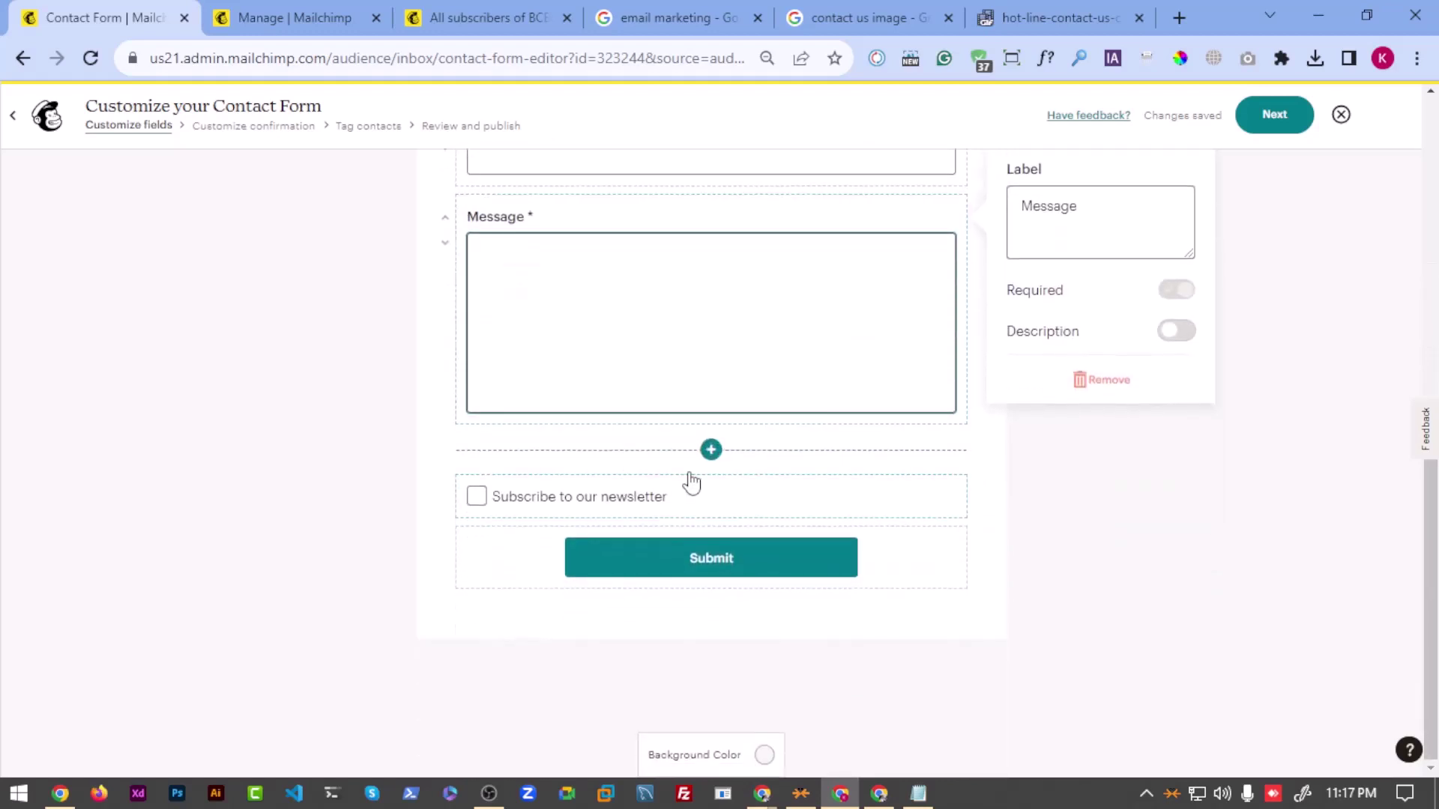
Step: Browse the add-field list without adding anything, then advance to the confirmation message step
{"action": "left_click", "coordinate": [712, 450]}
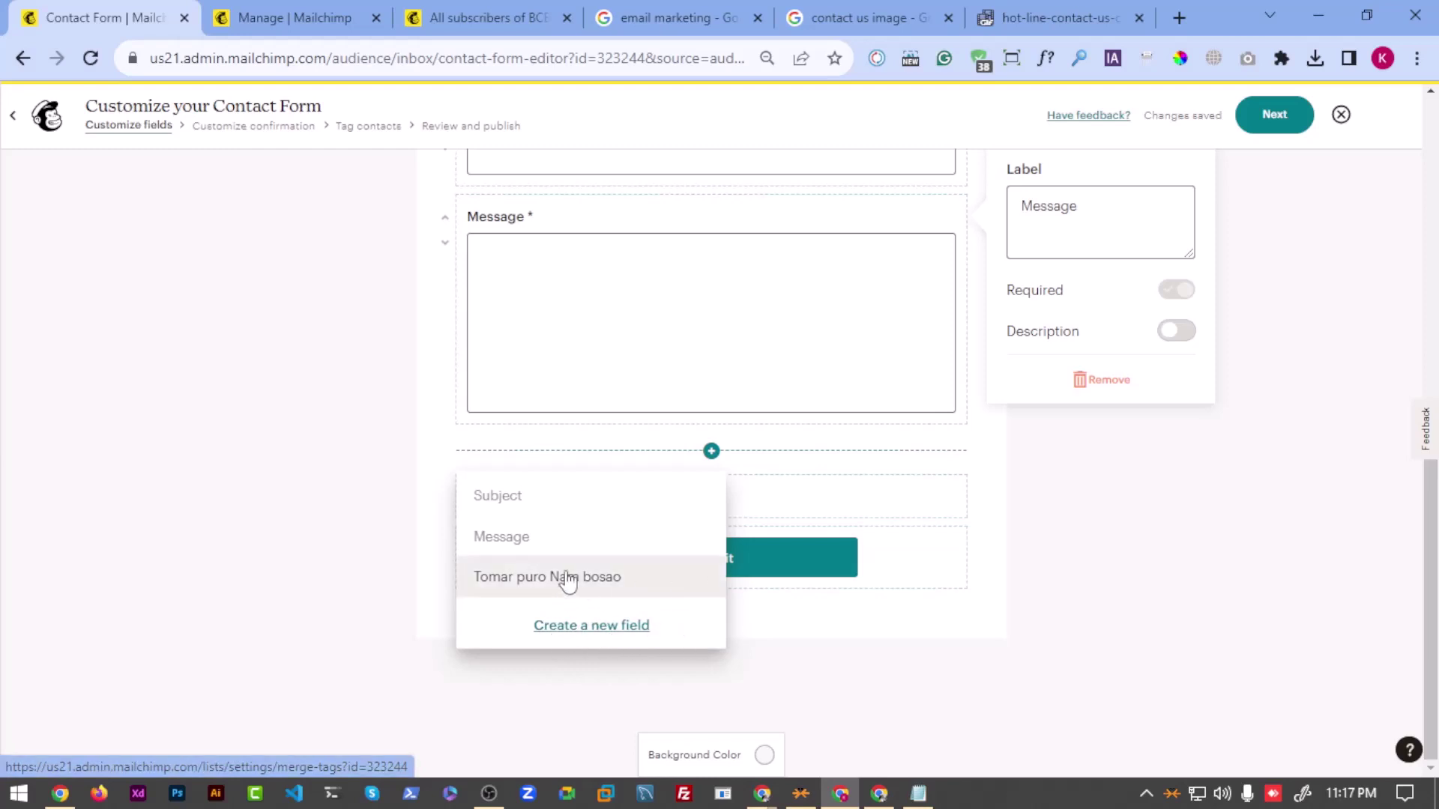
{"action": "left_click", "coordinate": [638, 351]}
{"action": "scroll", "coordinate": [600, 459], "scroll_direction": "up", "scroll_amount": 4}
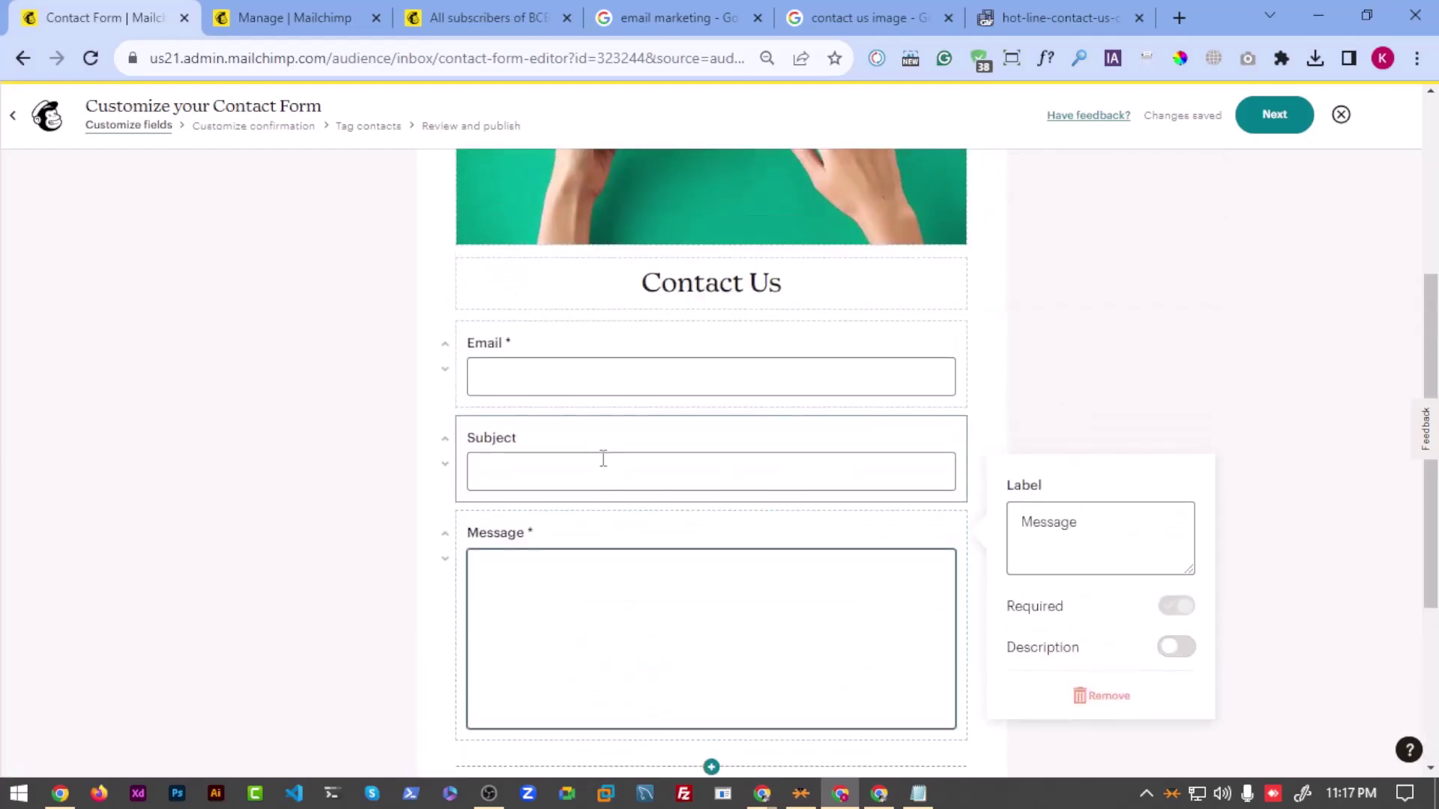
{"action": "scroll", "coordinate": [604, 530], "scroll_direction": "down", "scroll_amount": 4}
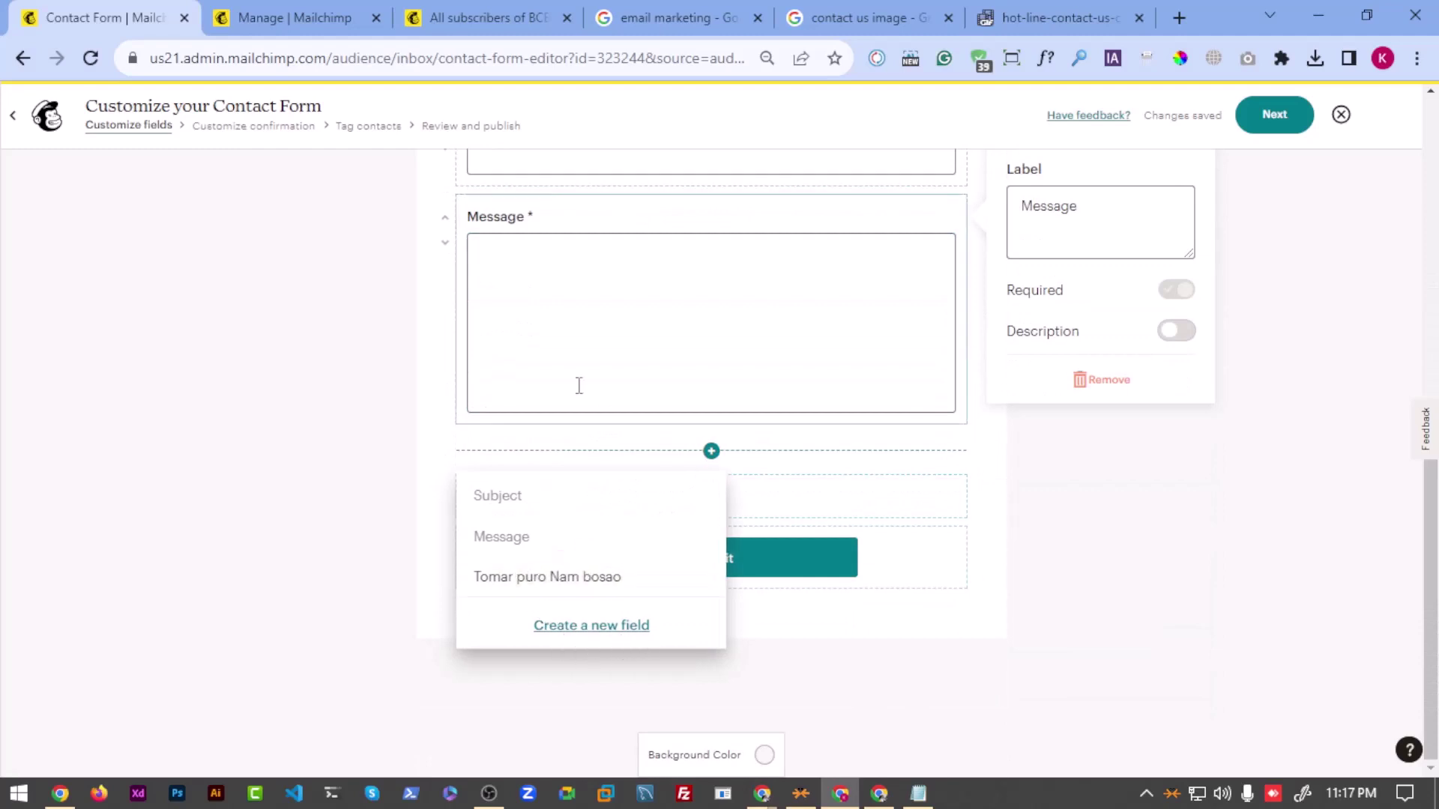
{"action": "left_click", "coordinate": [605, 331]}
{"action": "scroll", "coordinate": [678, 405], "scroll_direction": "up", "scroll_amount": 4}
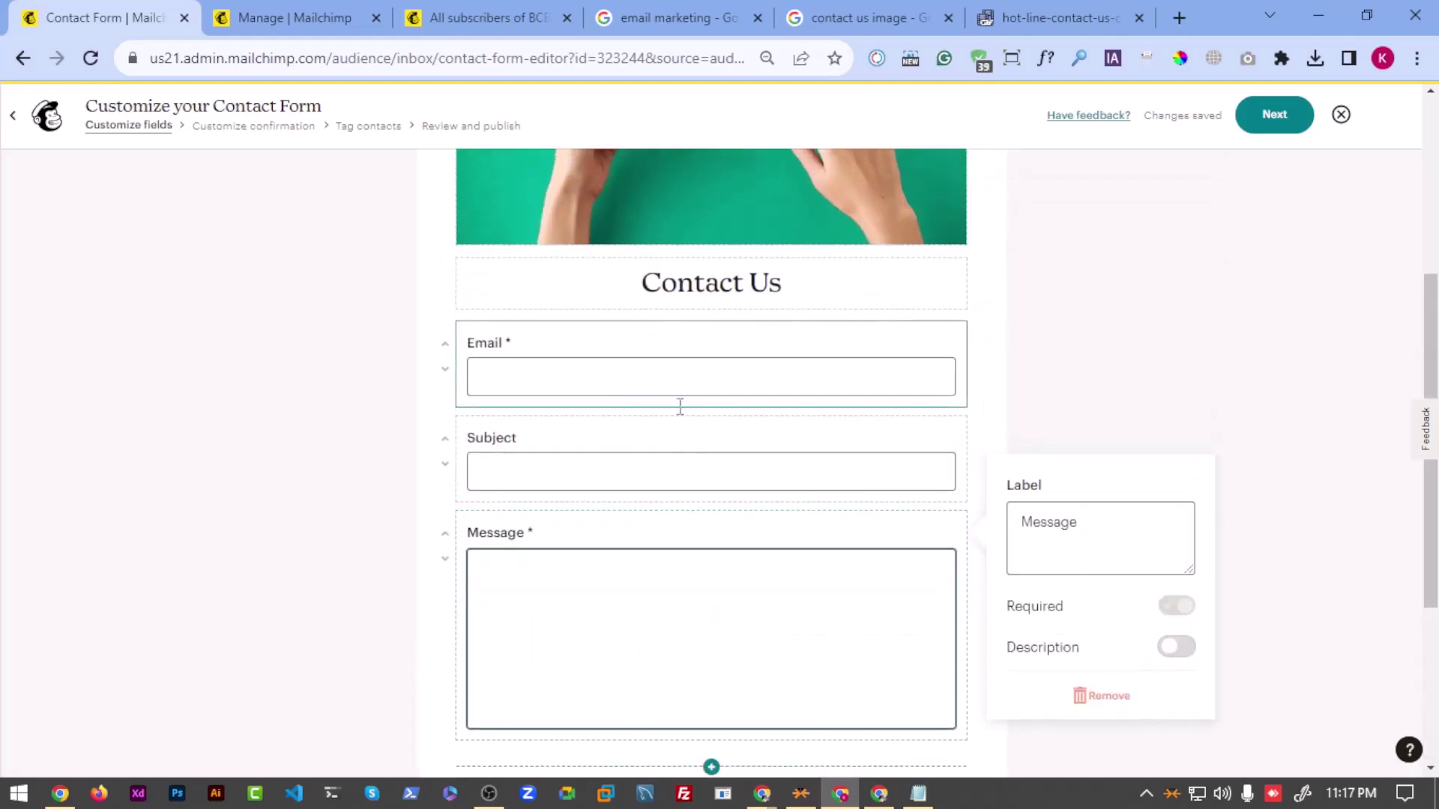
{"action": "scroll", "coordinate": [709, 450], "scroll_direction": "down", "scroll_amount": 4}
{"action": "left_click", "coordinate": [711, 450]}
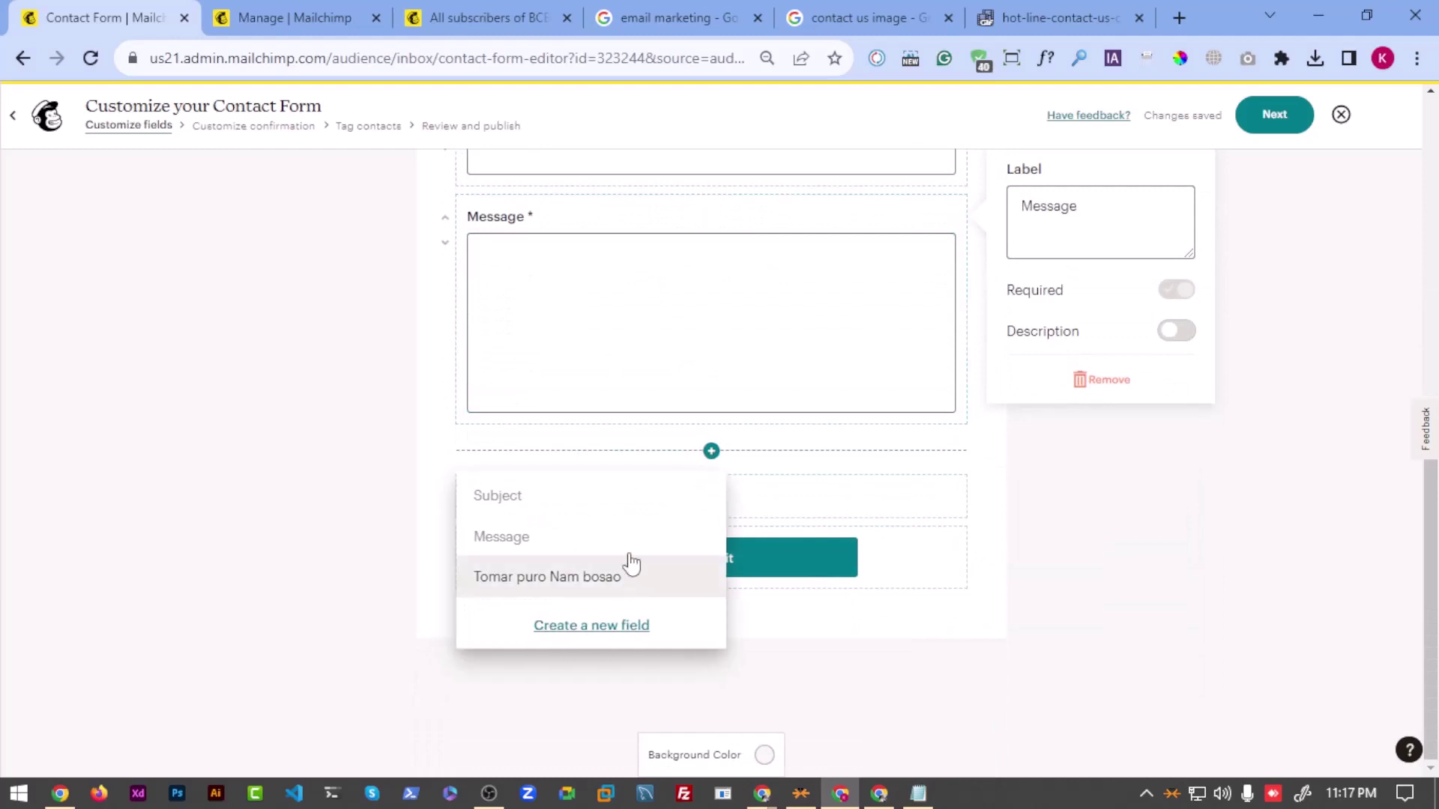
{"action": "left_click", "coordinate": [659, 402]}
{"action": "scroll", "coordinate": [618, 484], "scroll_direction": "up", "scroll_amount": 3}
{"action": "scroll", "coordinate": [656, 482], "scroll_direction": "up", "scroll_amount": 1}
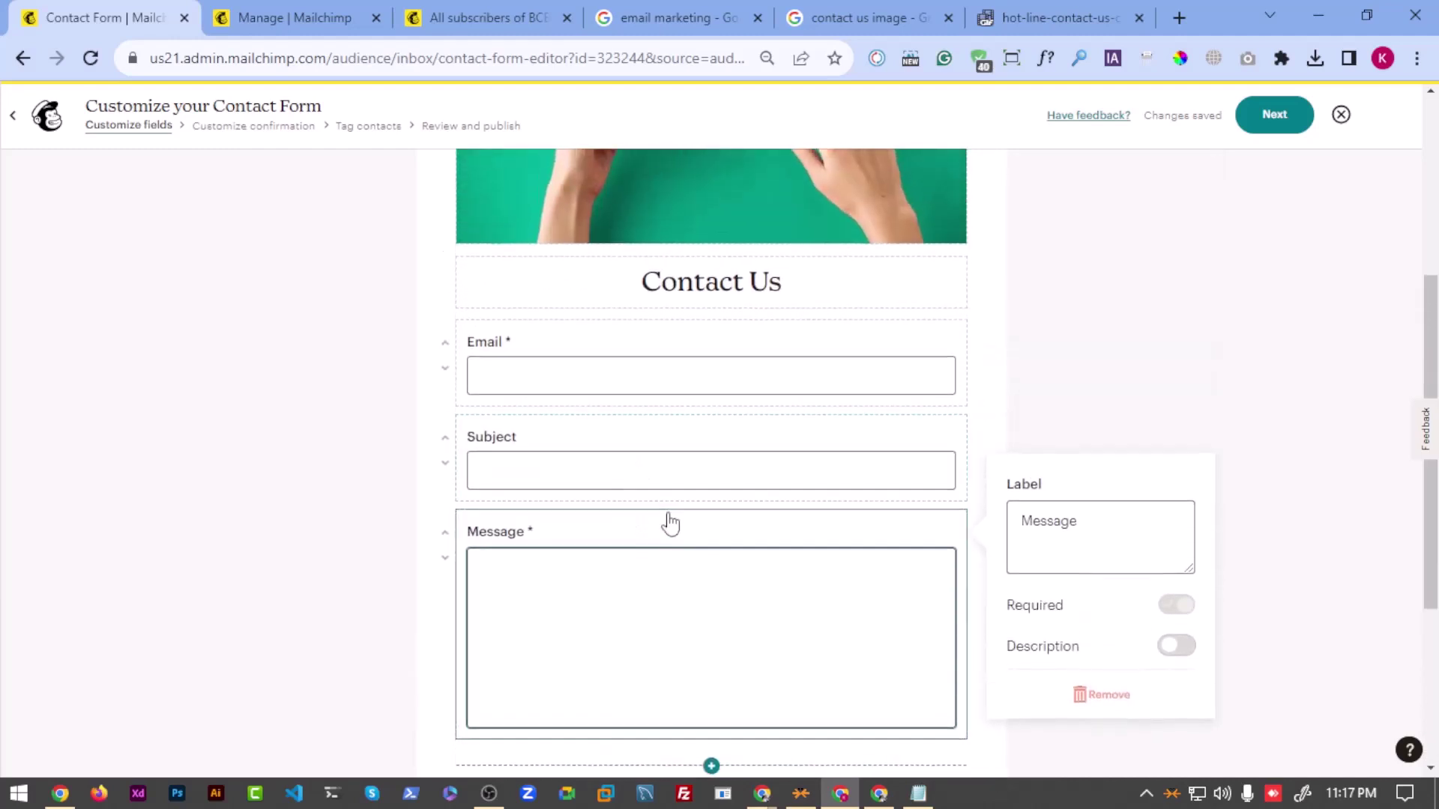
{"action": "scroll", "coordinate": [668, 523], "scroll_direction": "down", "scroll_amount": 4}
{"action": "scroll", "coordinate": [562, 473], "scroll_direction": "up", "scroll_amount": 4}
{"action": "scroll", "coordinate": [749, 360], "scroll_direction": "up", "scroll_amount": 4}
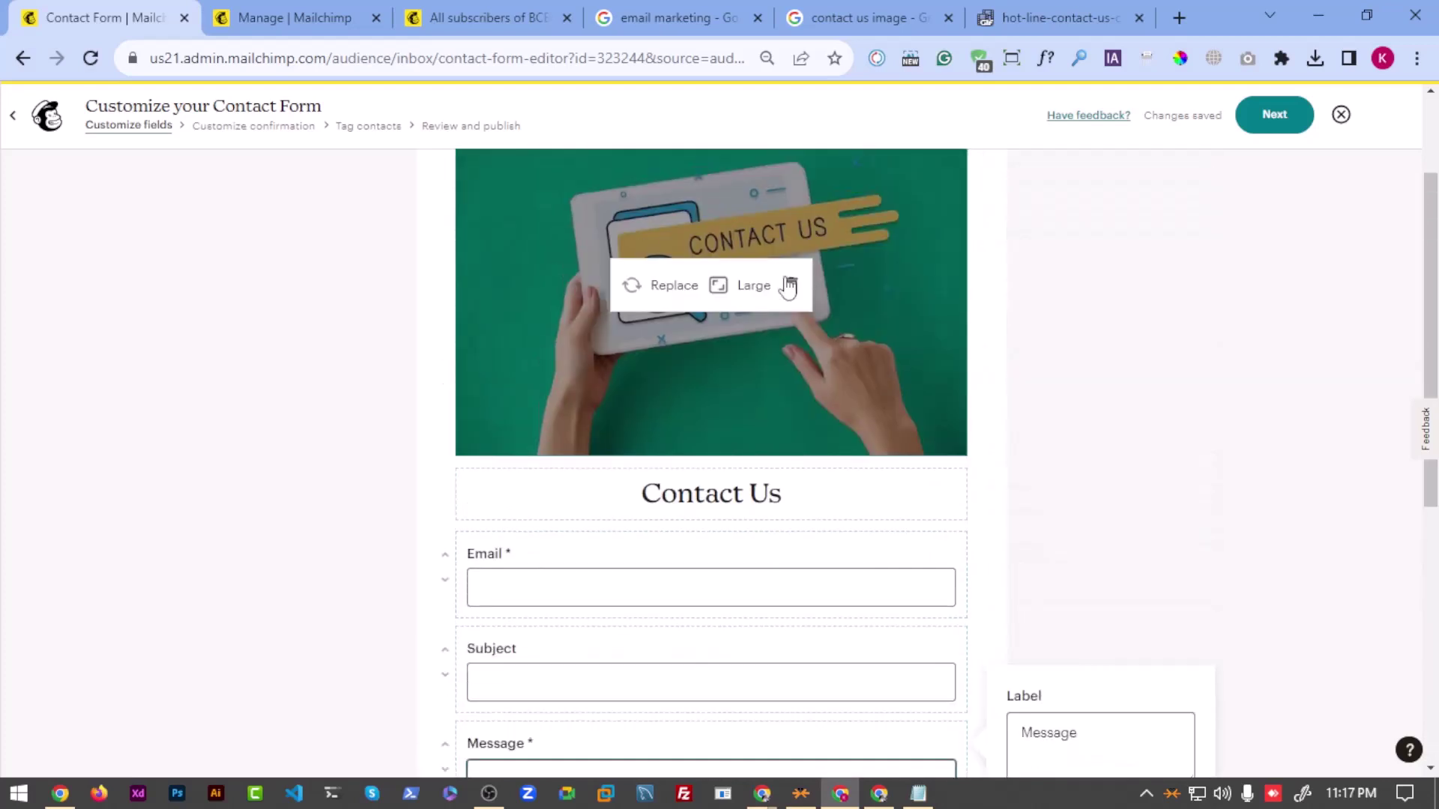
{"action": "left_click", "coordinate": [1279, 129]}
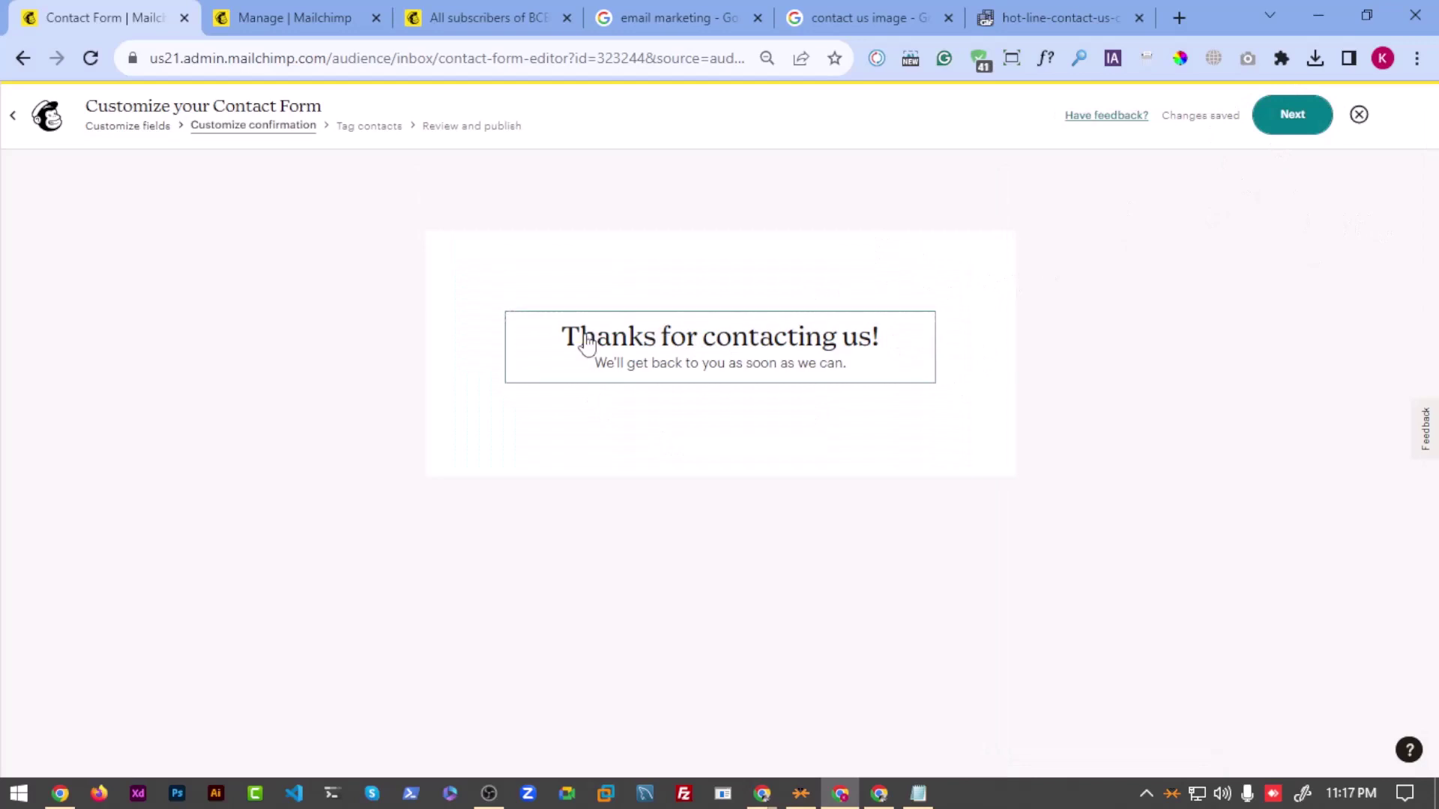
Step: Skip contact tagging, publish the contact form, and go to the Inbox
{"action": "left_click", "coordinate": [1289, 118]}
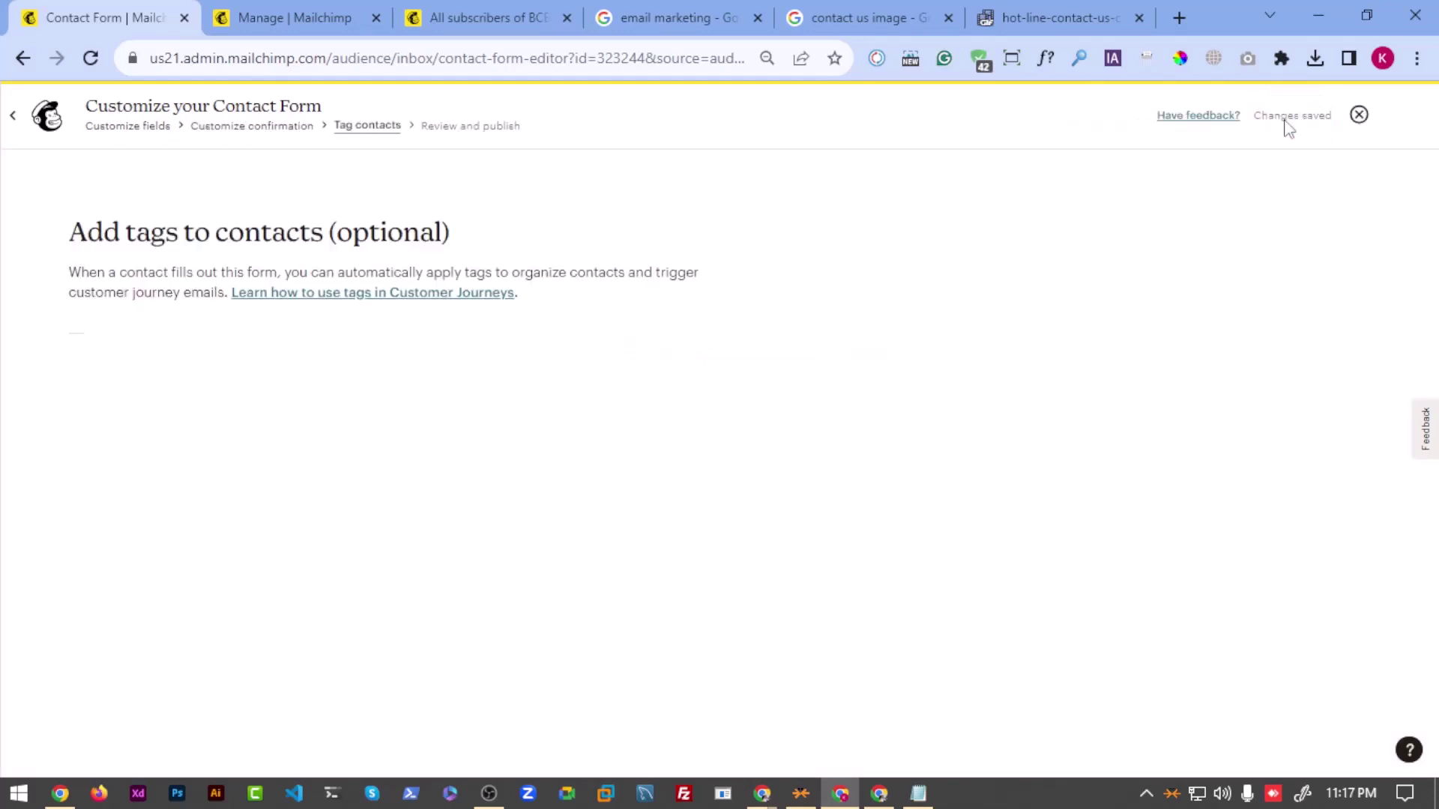
{"action": "left_click", "coordinate": [261, 373]}
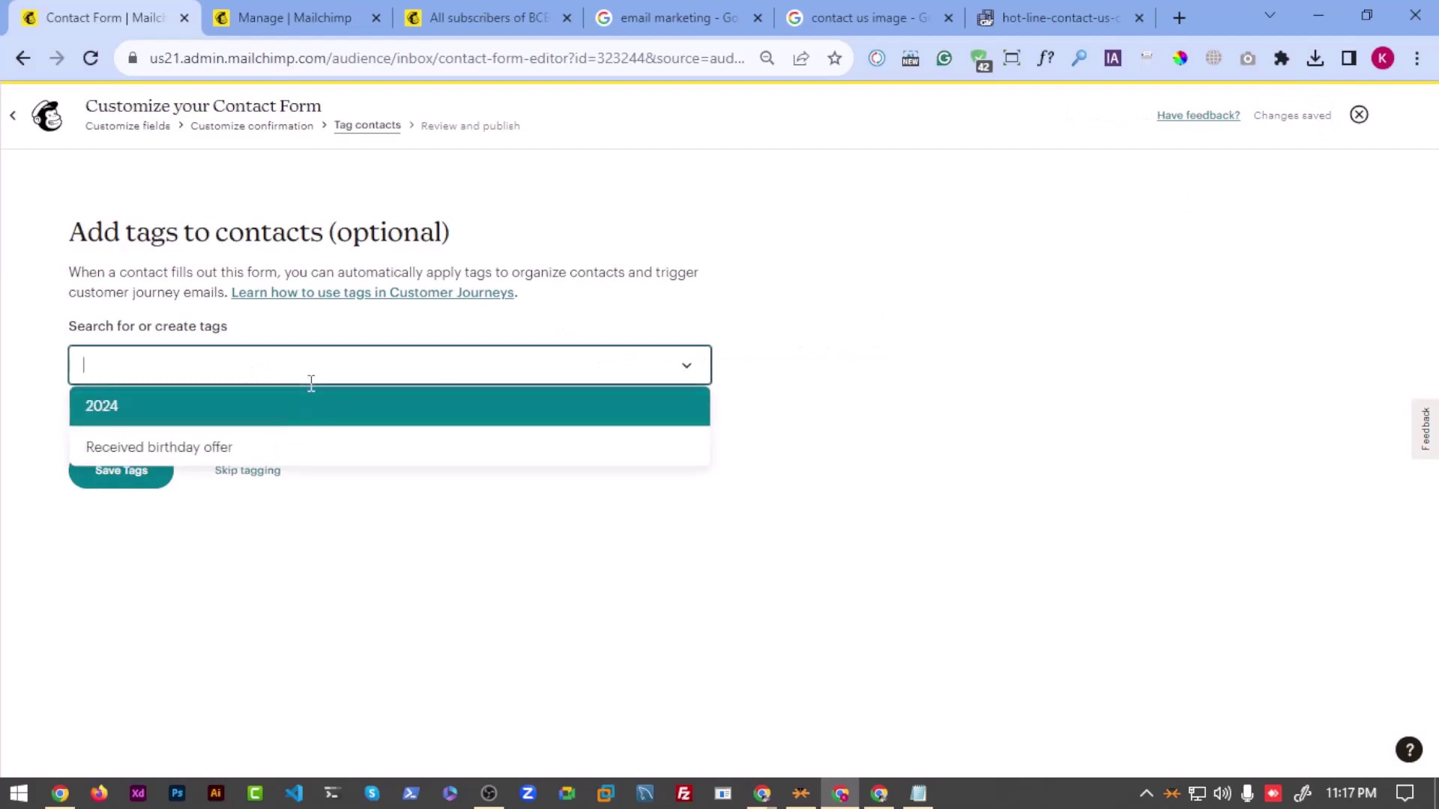
{"action": "left_click", "coordinate": [272, 484]}
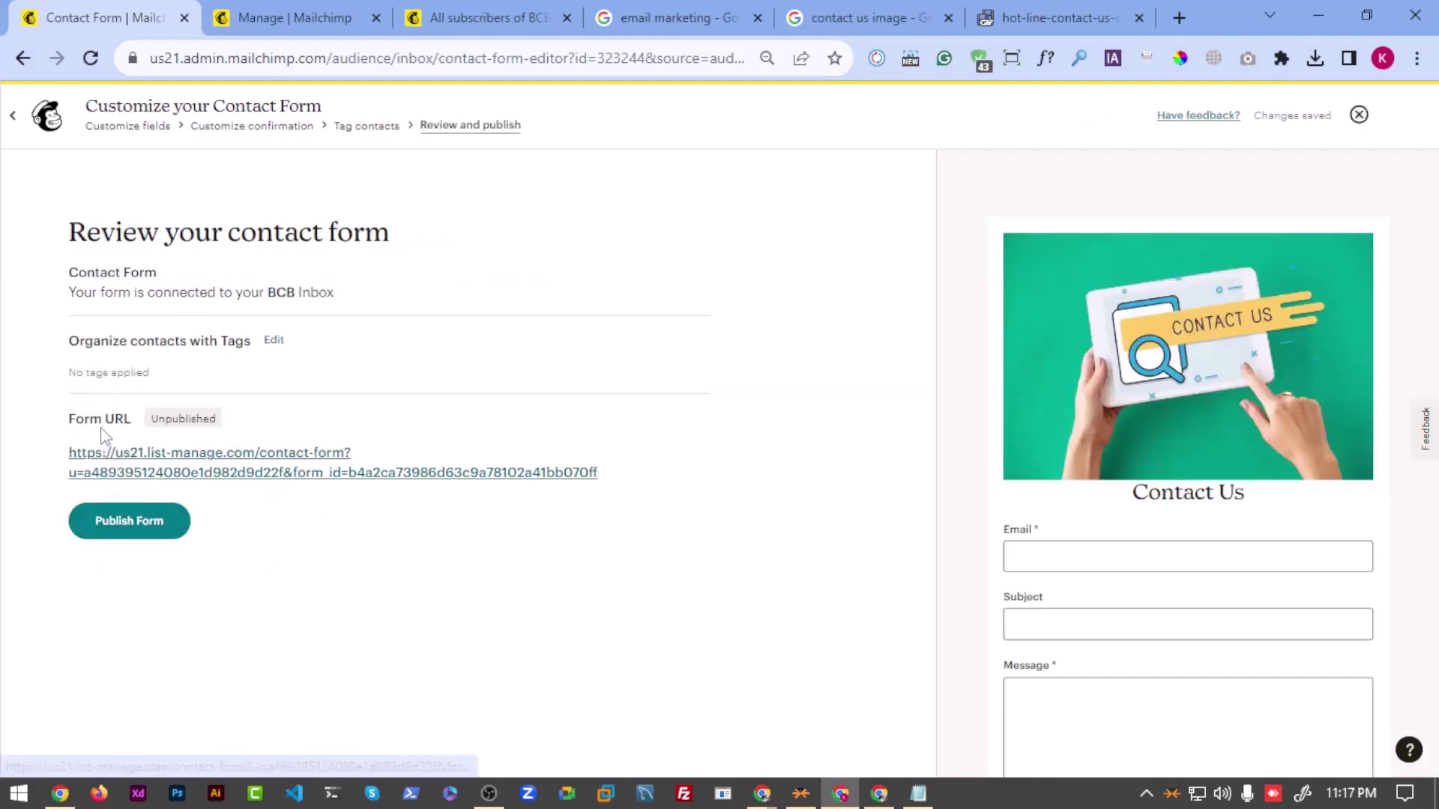
{"action": "left_click", "coordinate": [130, 522]}
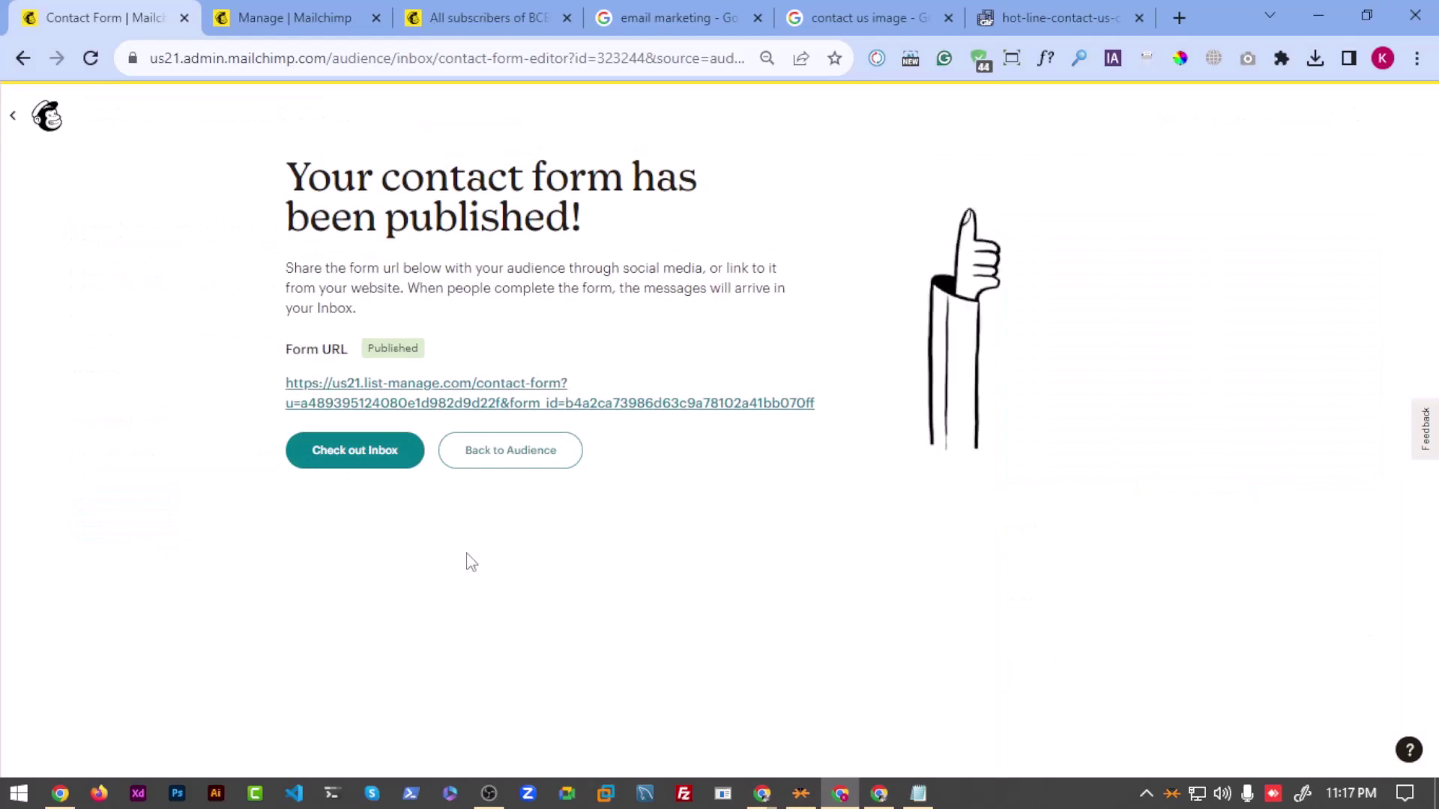
{"action": "left_click", "coordinate": [367, 473]}
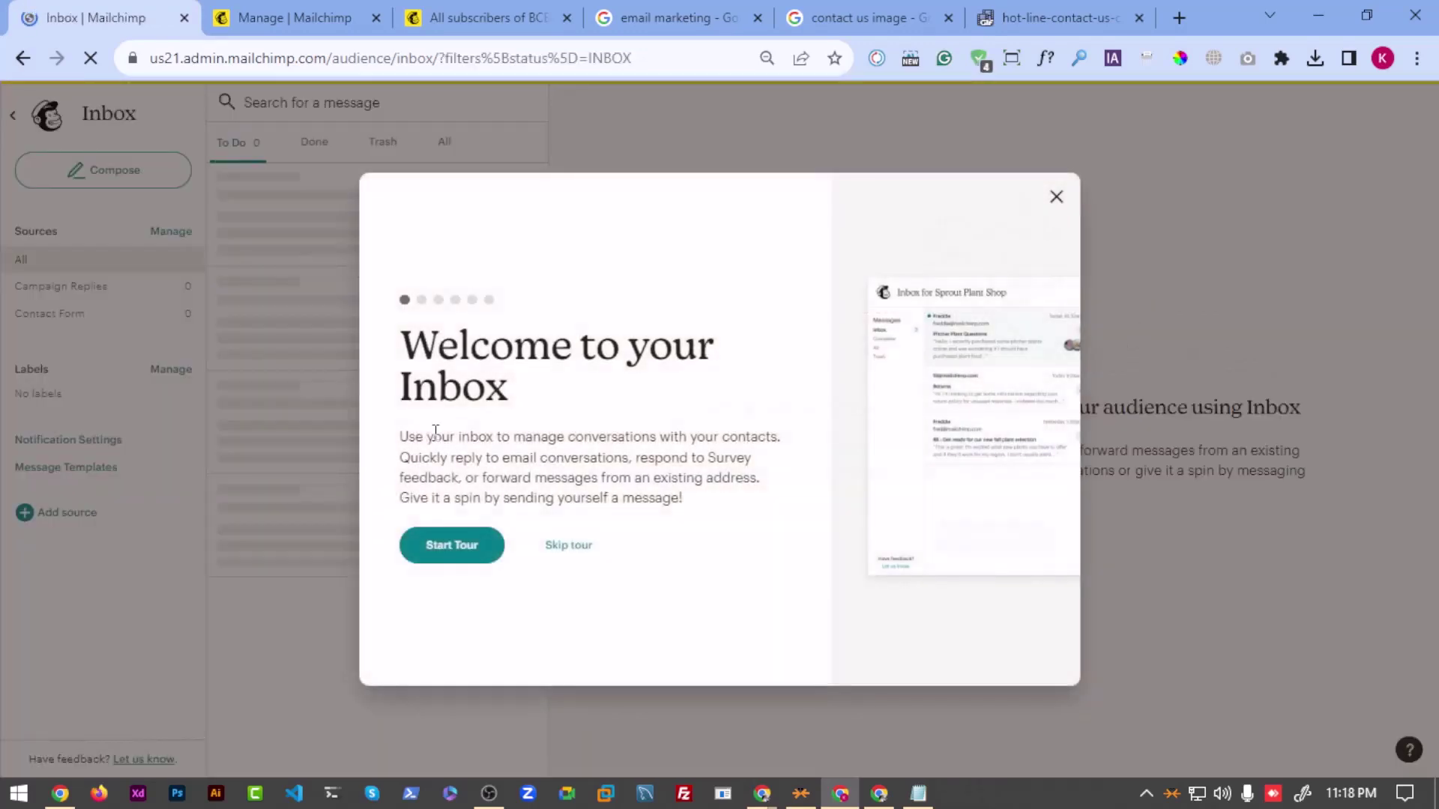
Step: Skip the Inbox tour, then go via Audience and Signup forms to edit the contact form
{"action": "left_click", "coordinate": [567, 558]}
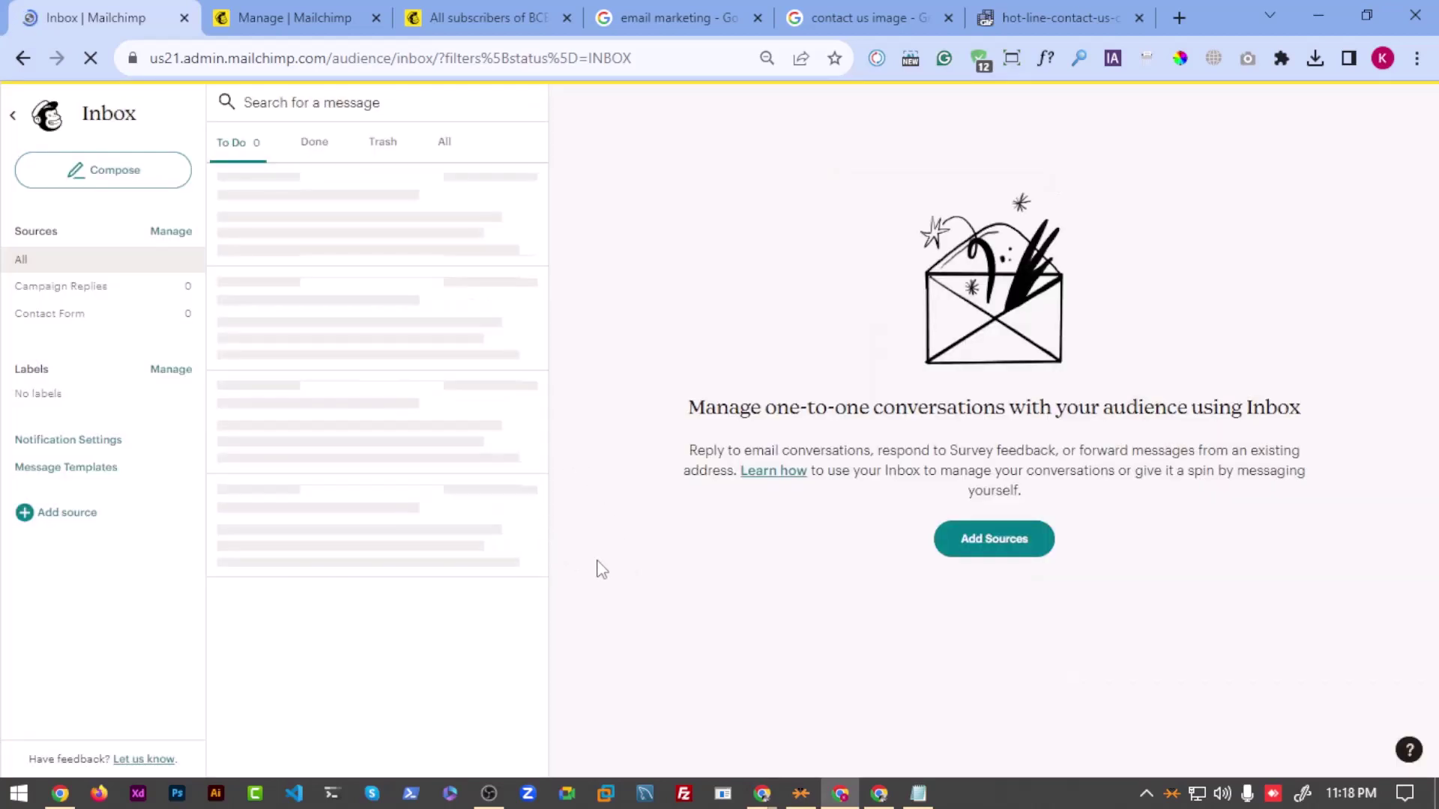
{"action": "left_click", "coordinate": [13, 115]}
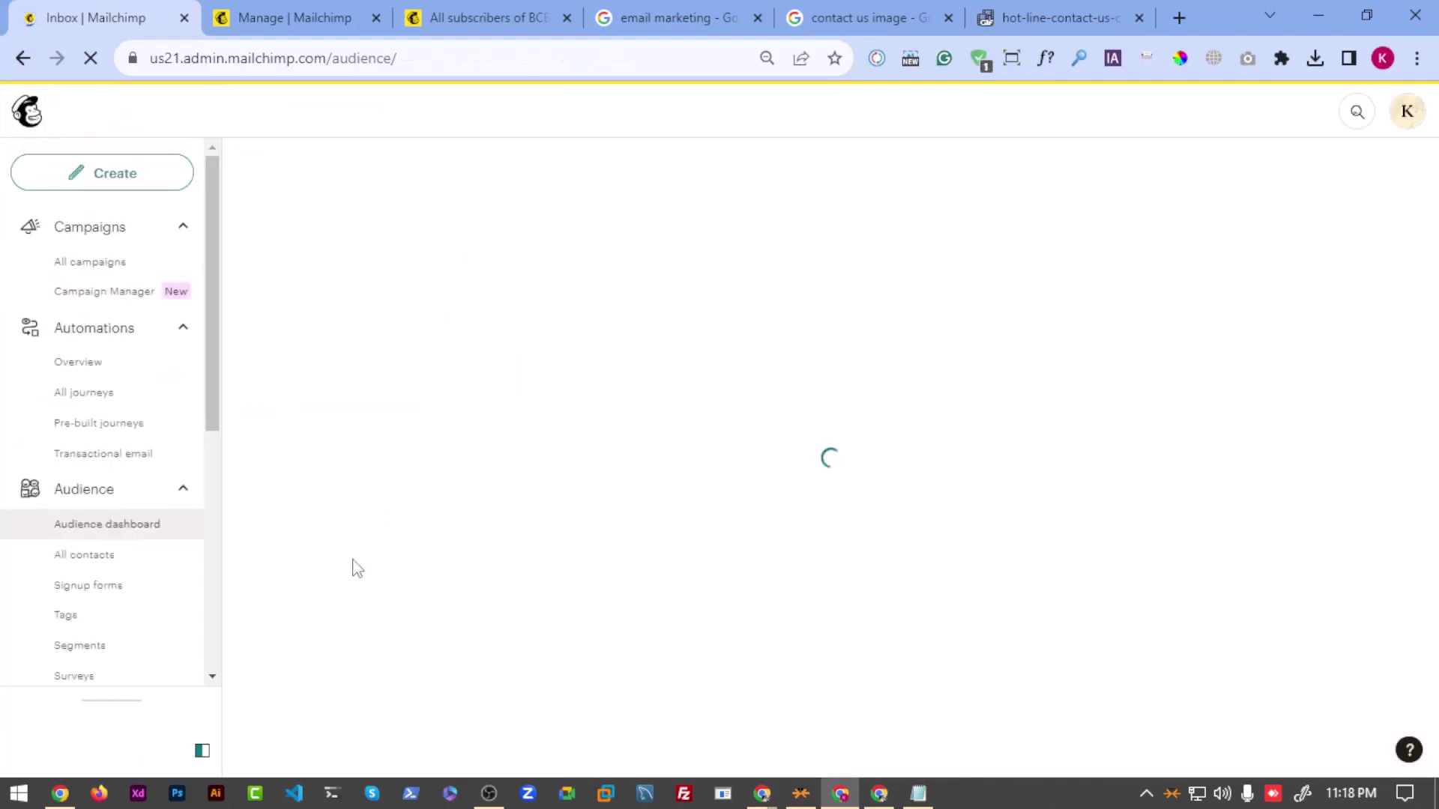
{"action": "scroll", "coordinate": [113, 547], "scroll_direction": "down", "scroll_amount": 3}
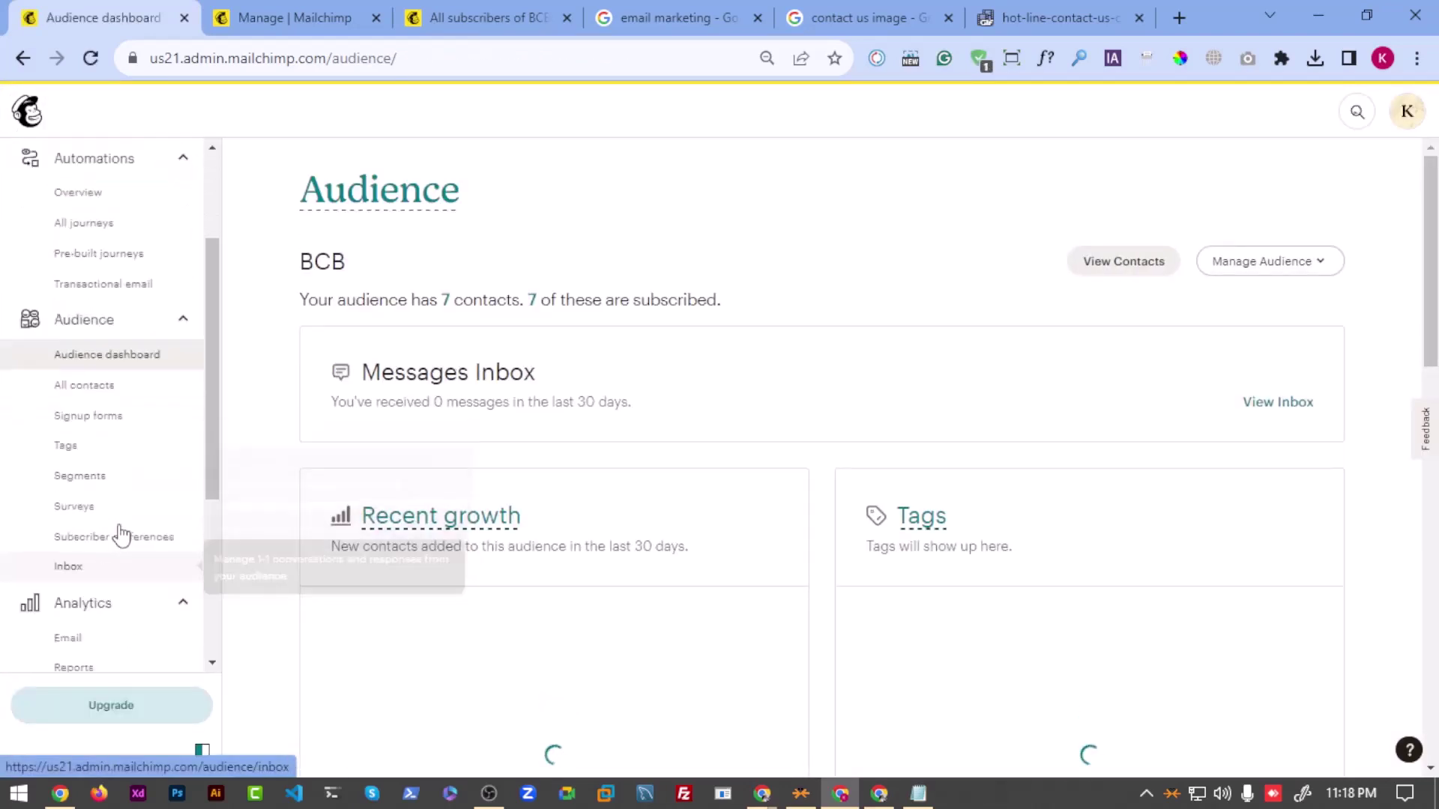
{"action": "scroll", "coordinate": [113, 487], "scroll_direction": "up", "scroll_amount": 3}
{"action": "scroll", "coordinate": [120, 487], "scroll_direction": "down", "scroll_amount": 3}
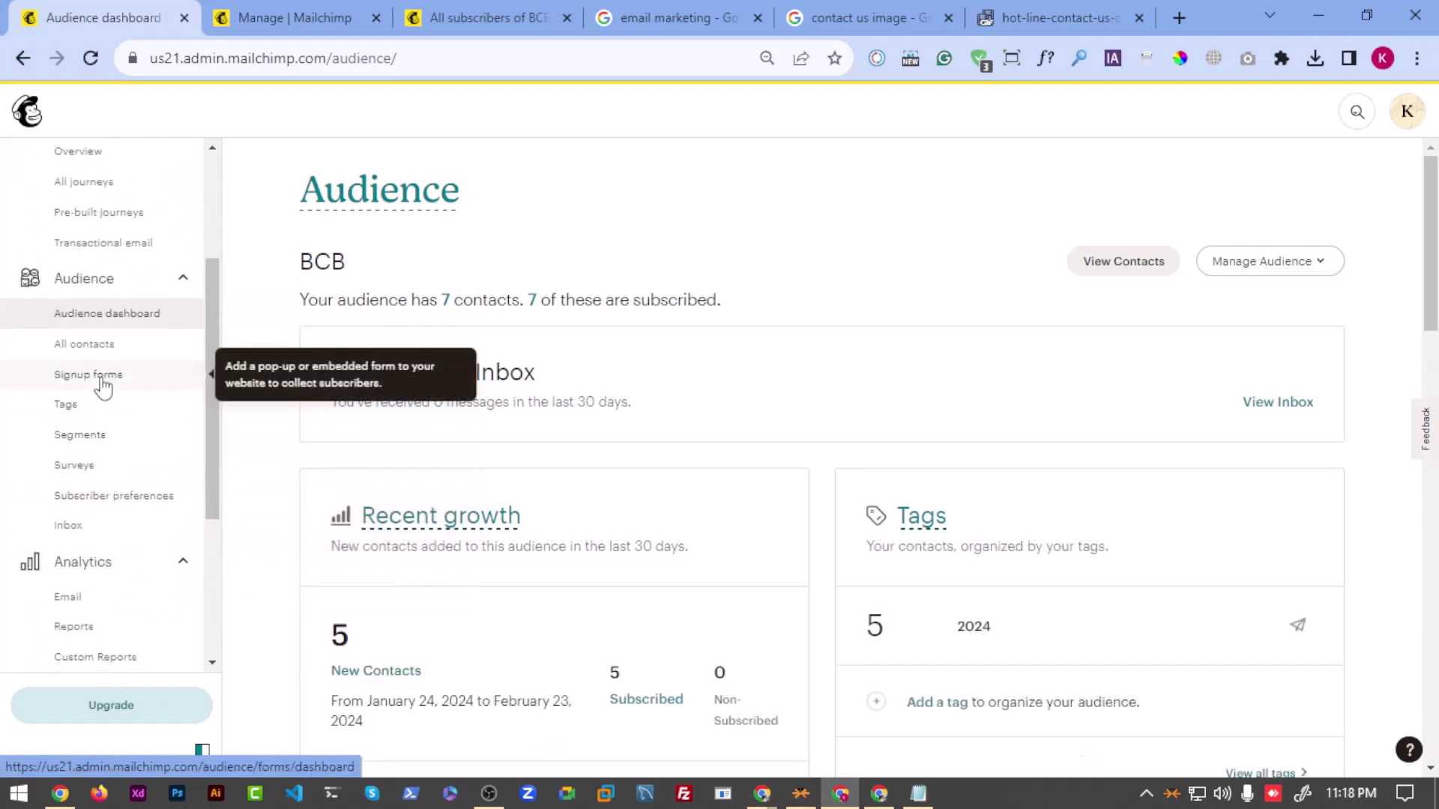
{"action": "left_click", "coordinate": [103, 382]}
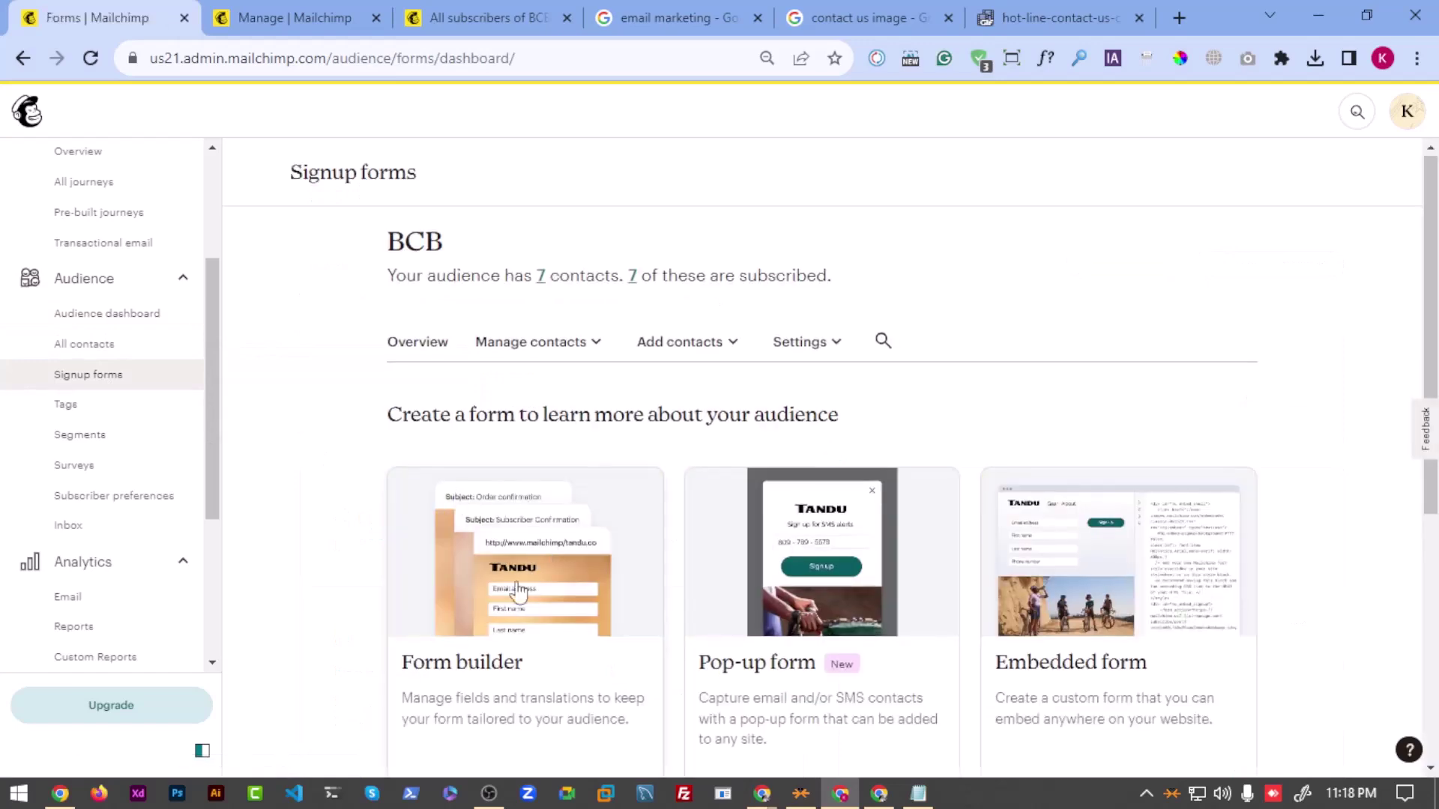
{"action": "scroll", "coordinate": [504, 528], "scroll_direction": "down", "scroll_amount": 6}
{"action": "left_click", "coordinate": [502, 520]}
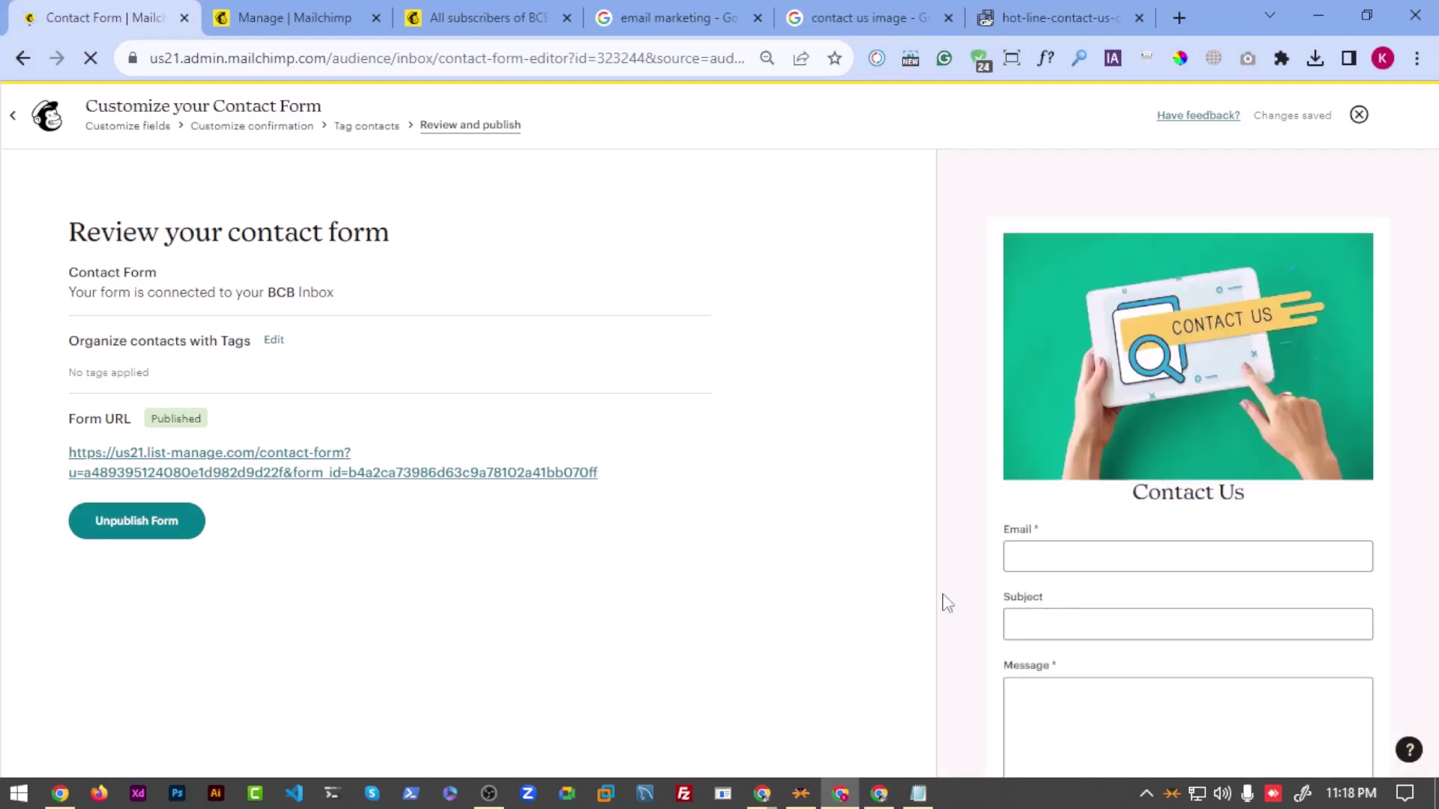
Step: Bring the browser showing the Mailchimp review page back to the front
{"action": "mouse_move", "coordinate": [1164, 653]}
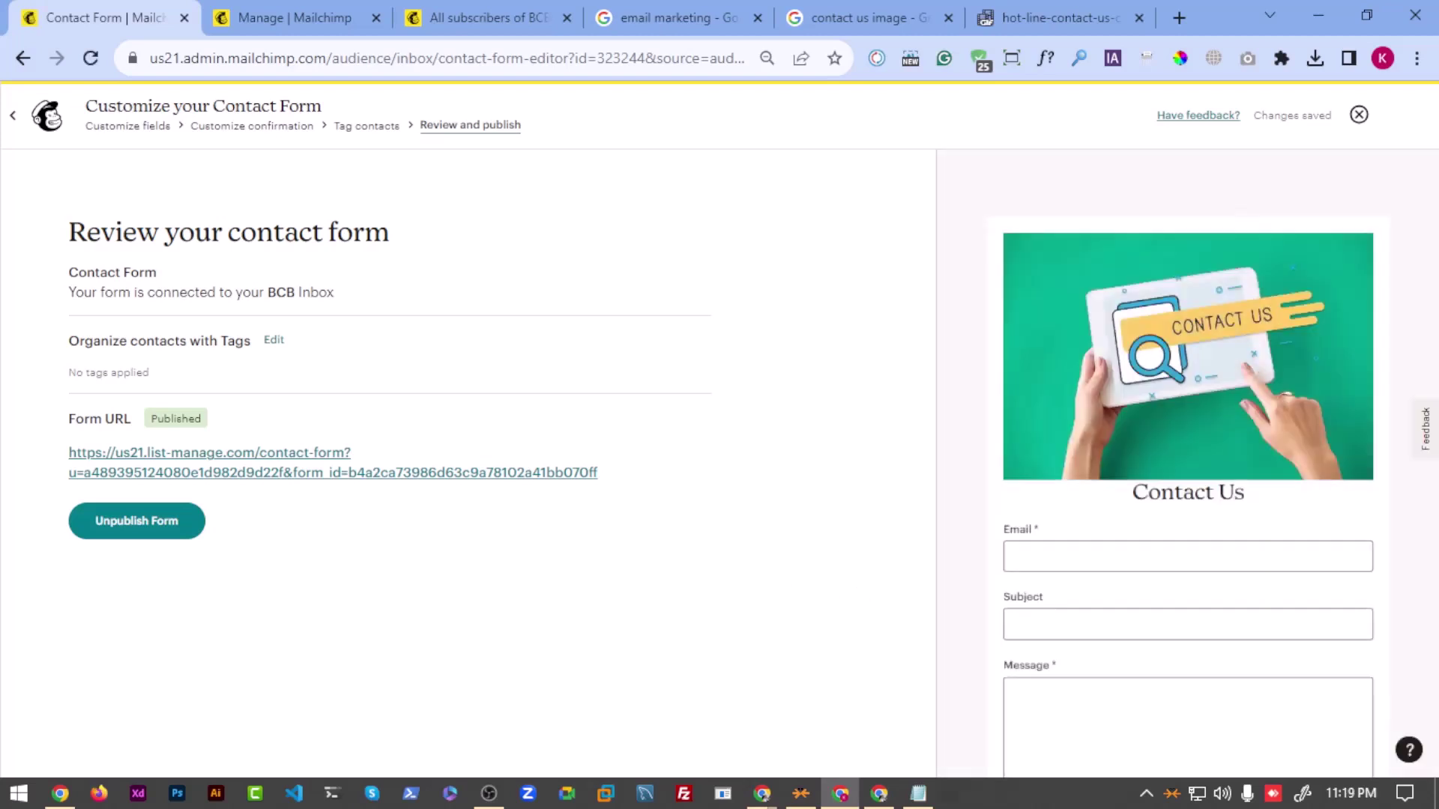
{"action": "left_click", "coordinate": [489, 793]}
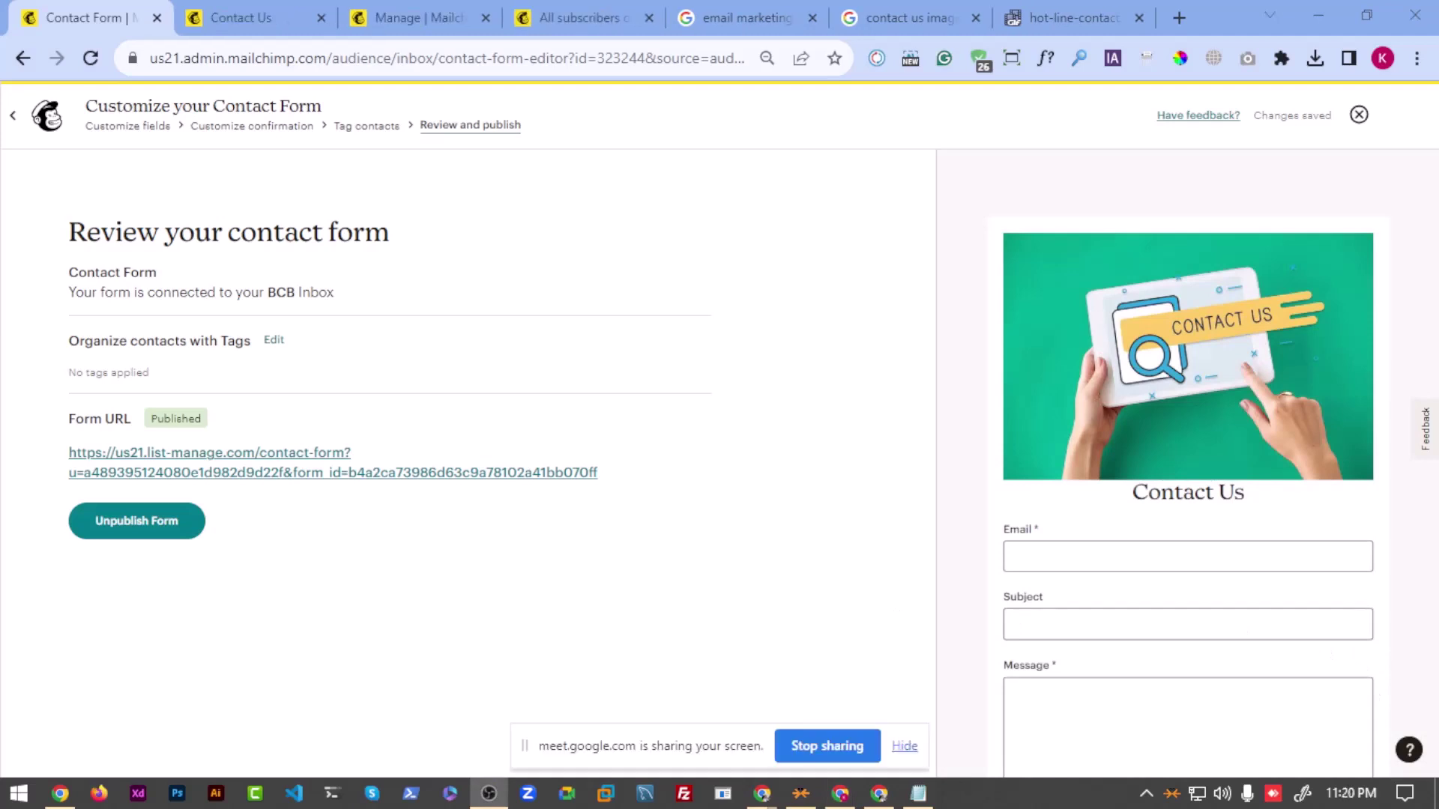
{"action": "left_click", "coordinate": [532, 271]}
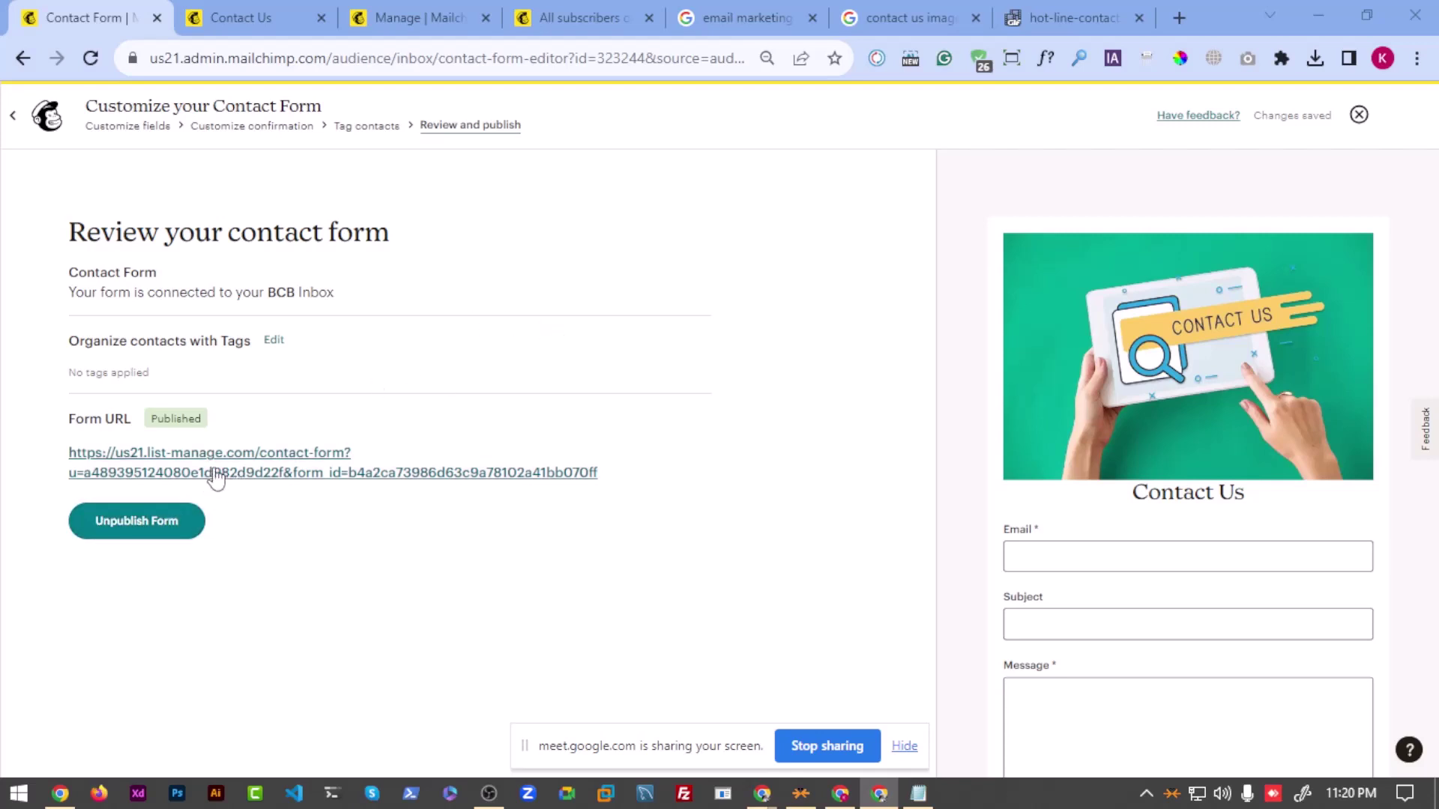
Step: Copy the Form URL and load it in a new Incognito window
{"action": "left_click_drag", "start_coordinate": [57, 464], "coordinate": [592, 481]}
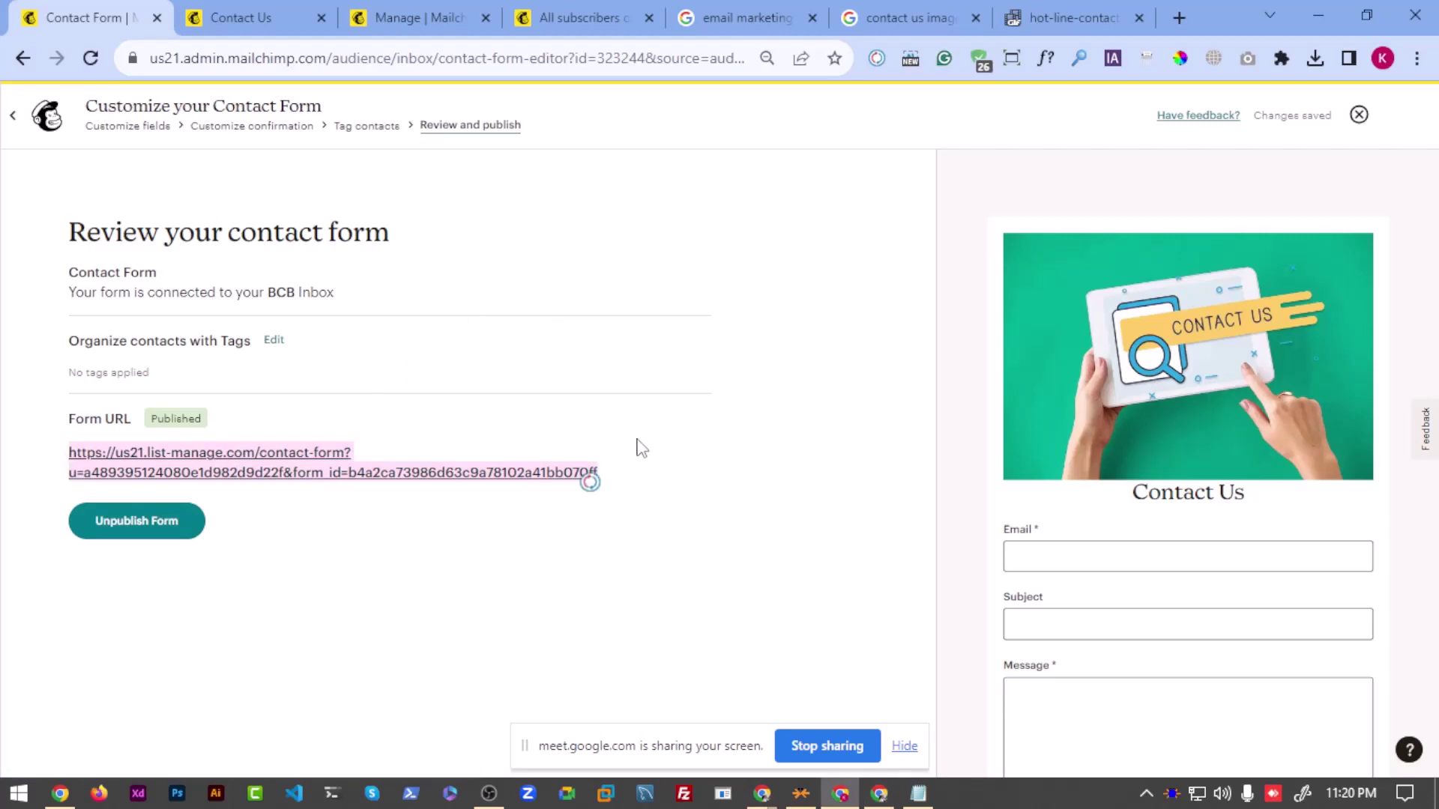
{"action": "key", "text": "ctrl+c"}
{"action": "key", "text": "ctrl+shift+n"}
{"action": "key", "text": "ctrl+v"}
{"action": "key", "text": "Return"}
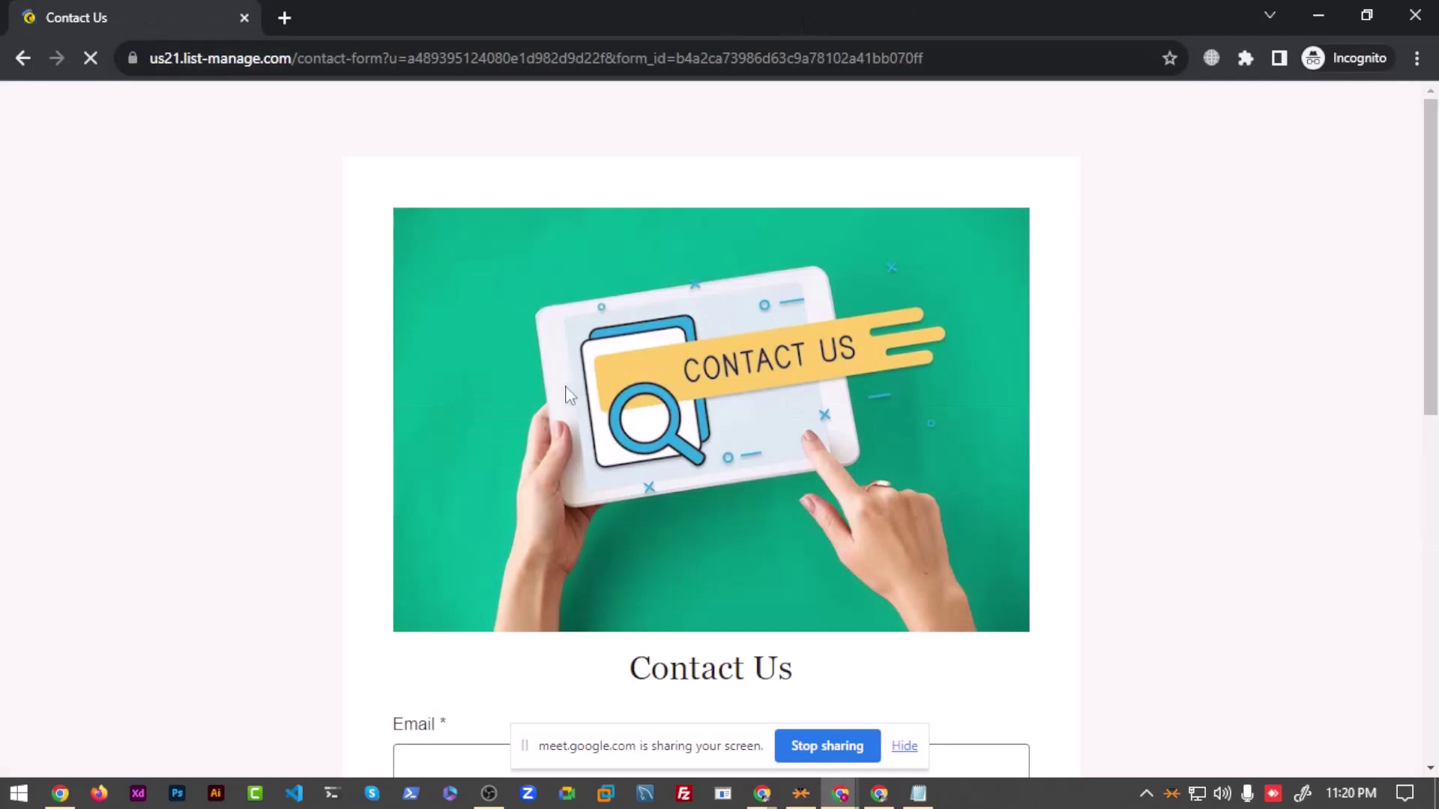
Step: Fill the live form's Email, Subject and Message fields with test entries
{"action": "scroll", "coordinate": [649, 412], "scroll_direction": "down", "scroll_amount": 2}
{"action": "scroll", "coordinate": [660, 416], "scroll_direction": "up", "scroll_amount": 2}
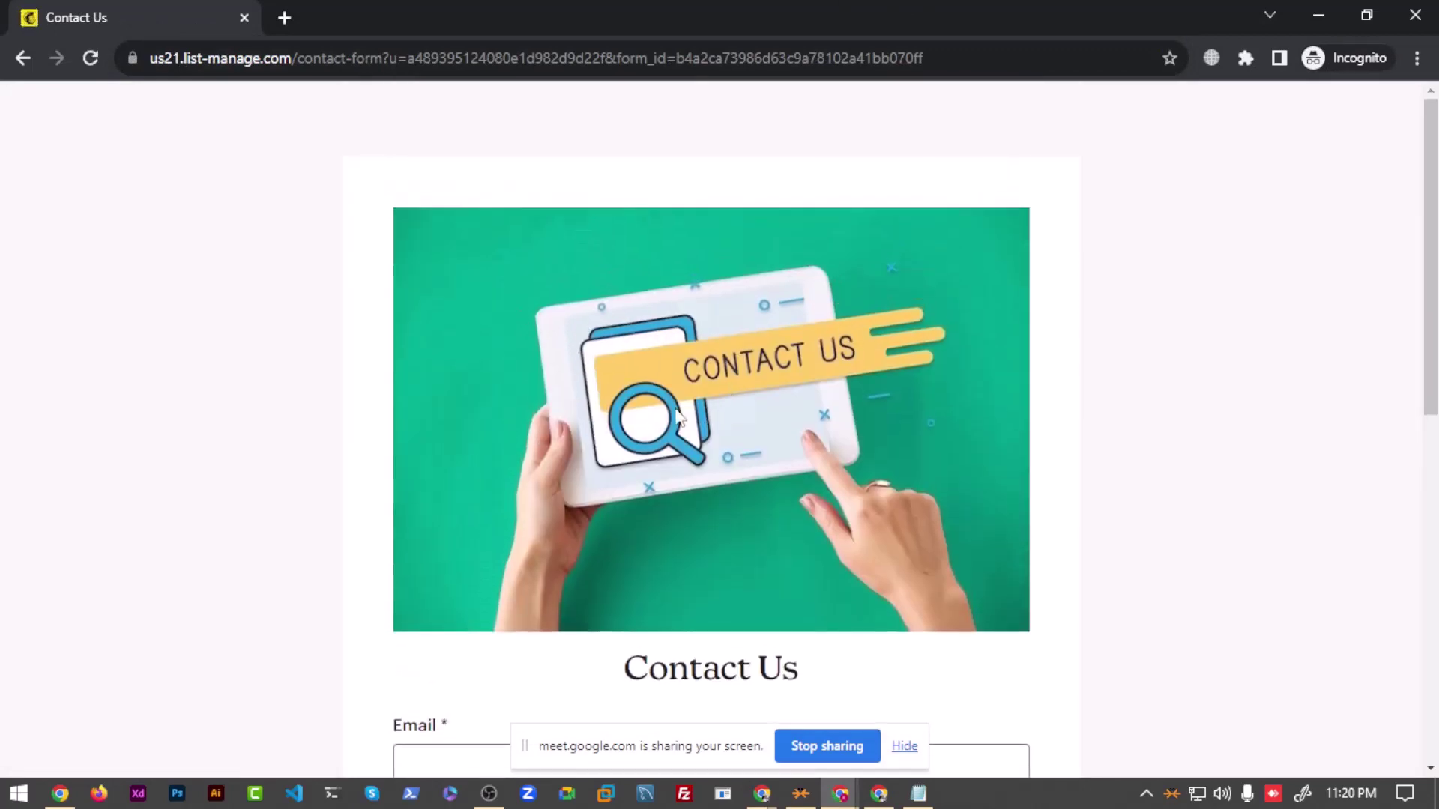
{"action": "scroll", "coordinate": [659, 428], "scroll_direction": "down", "scroll_amount": 4}
{"action": "scroll", "coordinate": [559, 370], "scroll_direction": "down", "scroll_amount": 3}
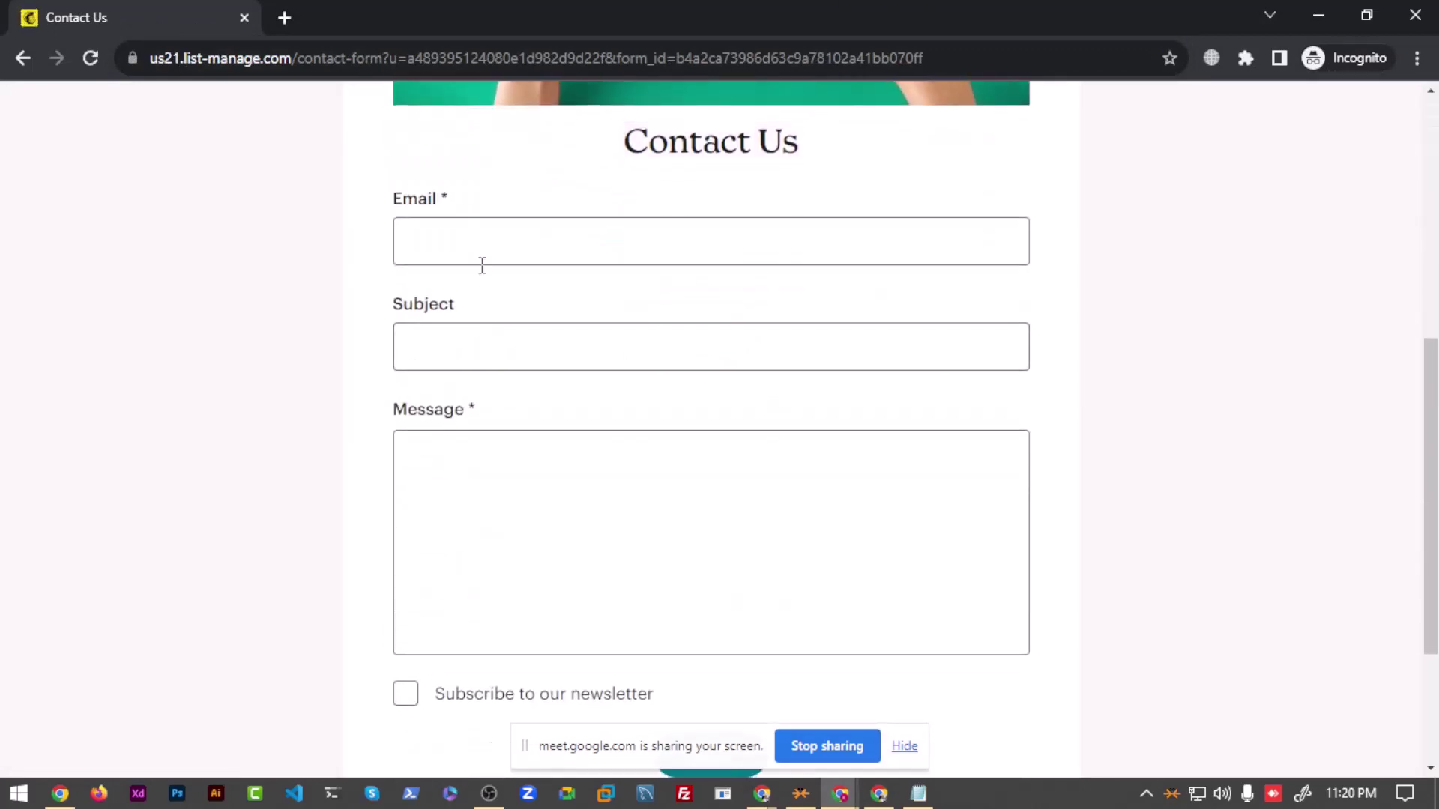
{"action": "left_click", "coordinate": [482, 259]}
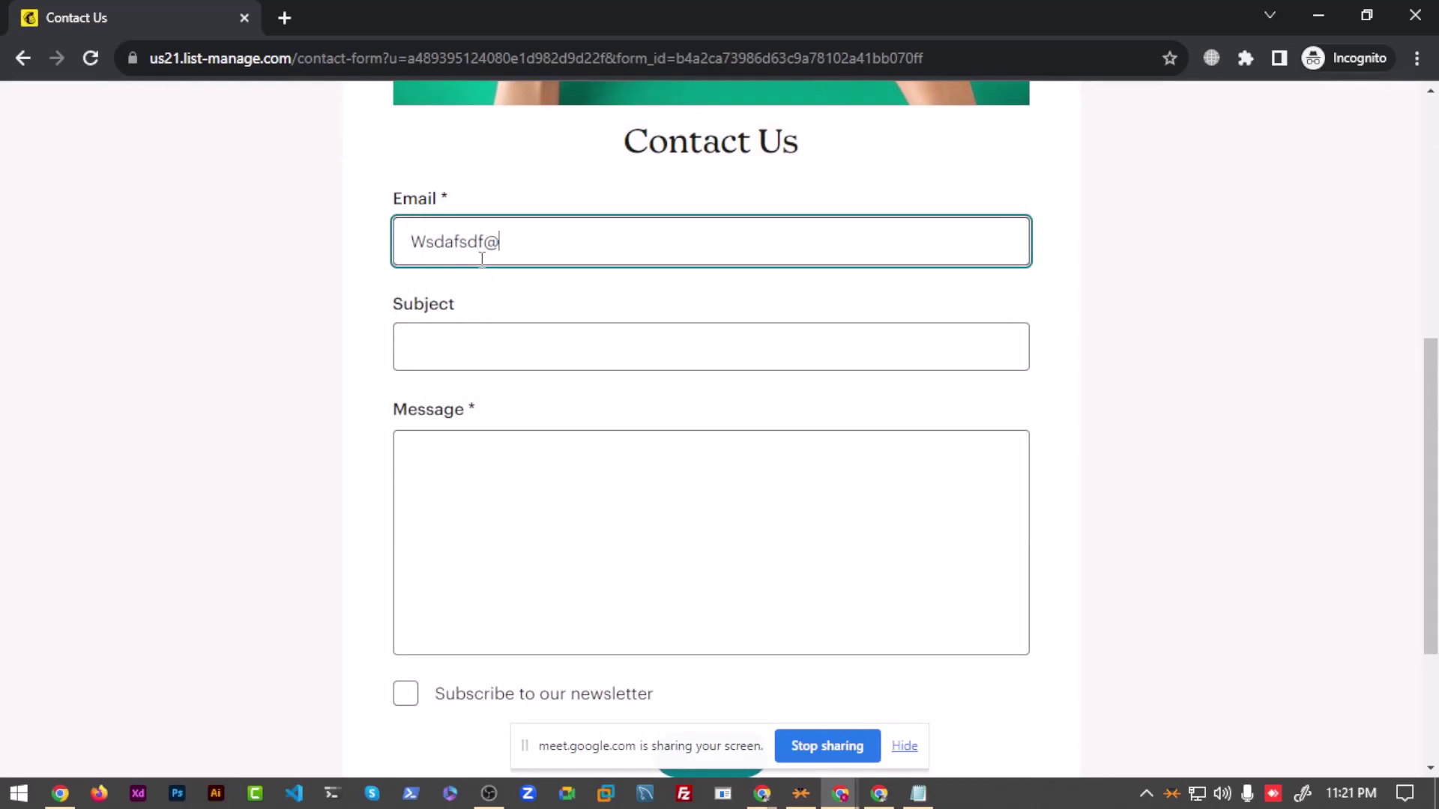
{"action": "key", "text": "Tab"}
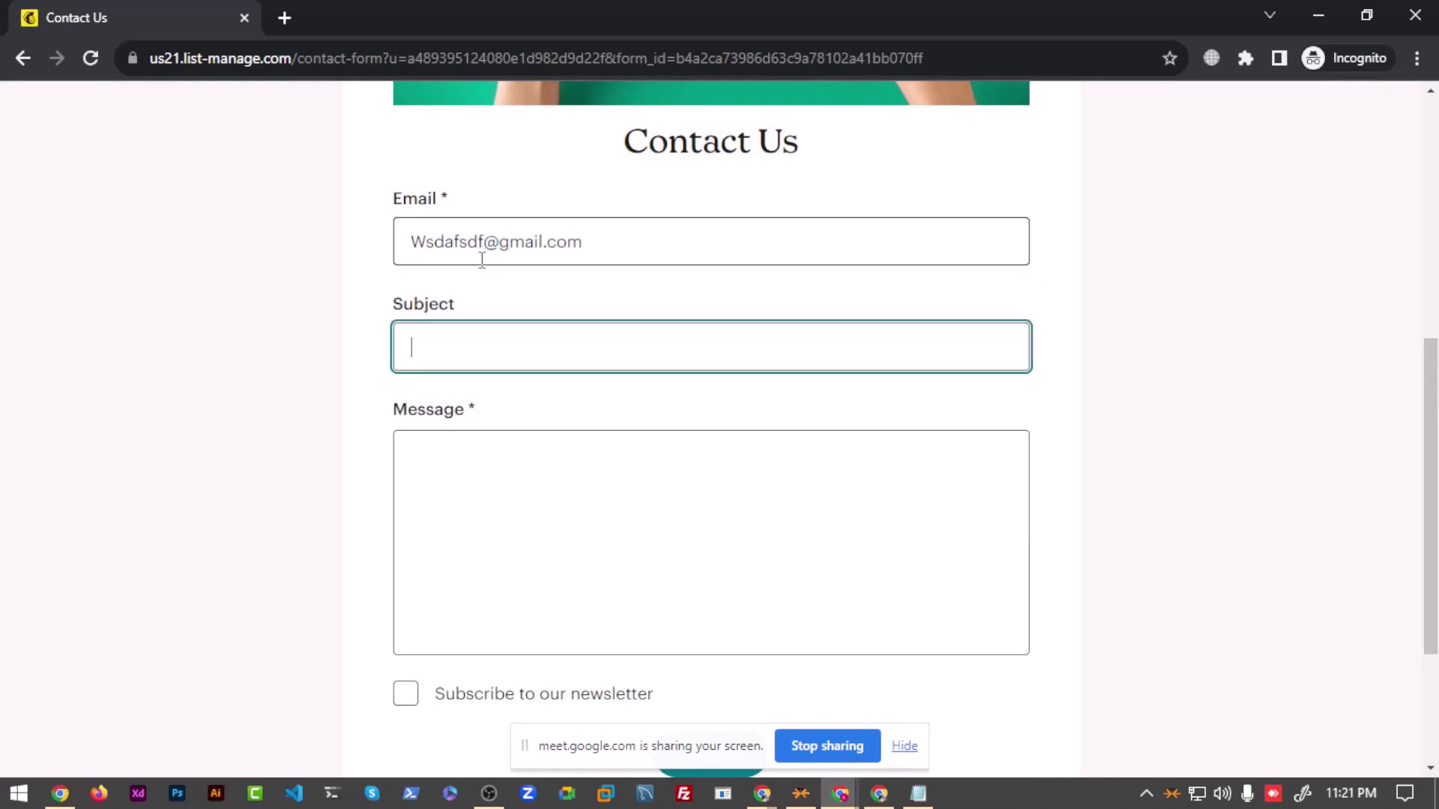
{"action": "left_click", "coordinate": [592, 486]}
{"action": "type", "text": "adfasdfa"}
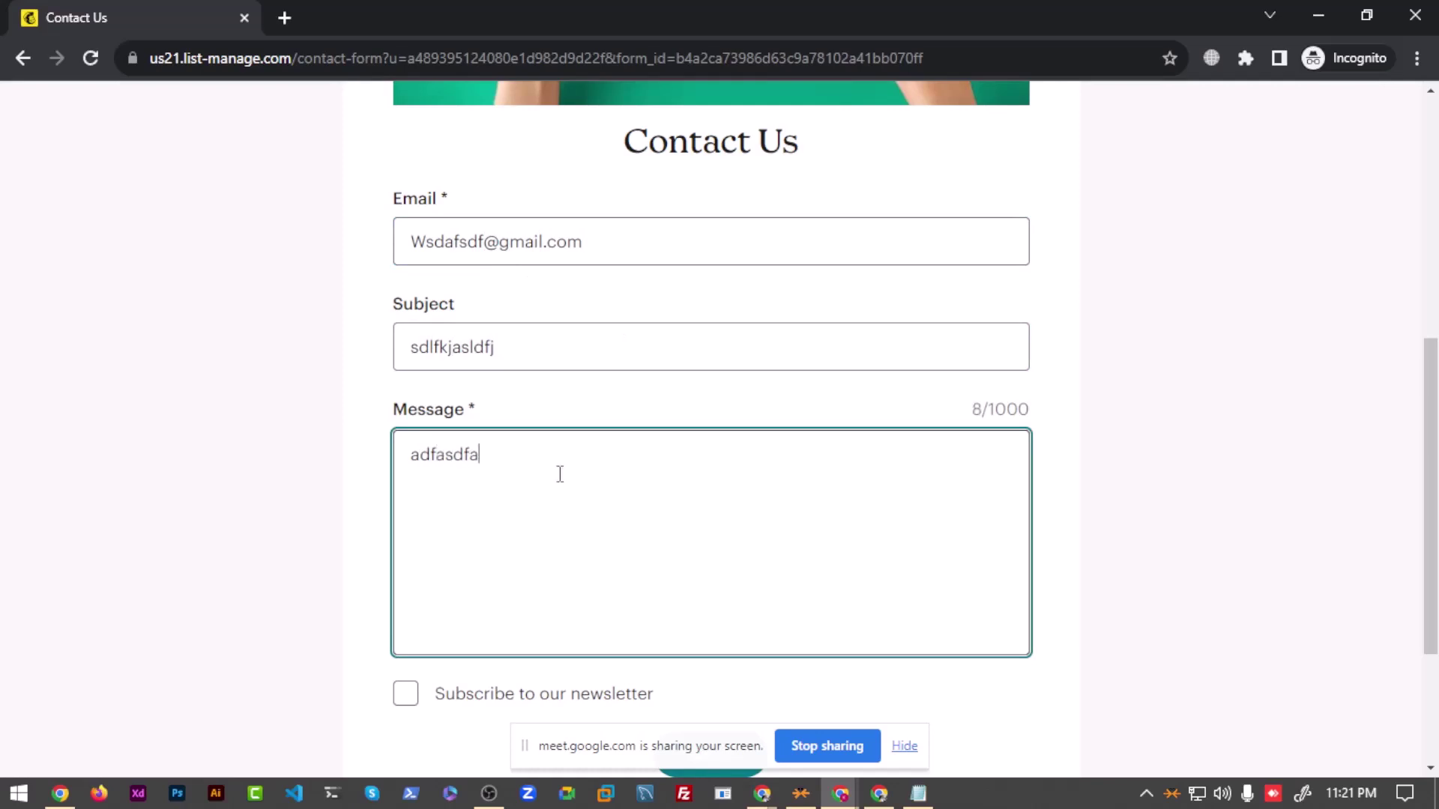
Step: Tick Subscribe to our newsletter and close the Incognito test window
{"action": "scroll", "coordinate": [560, 474], "scroll_direction": "down", "scroll_amount": 3}
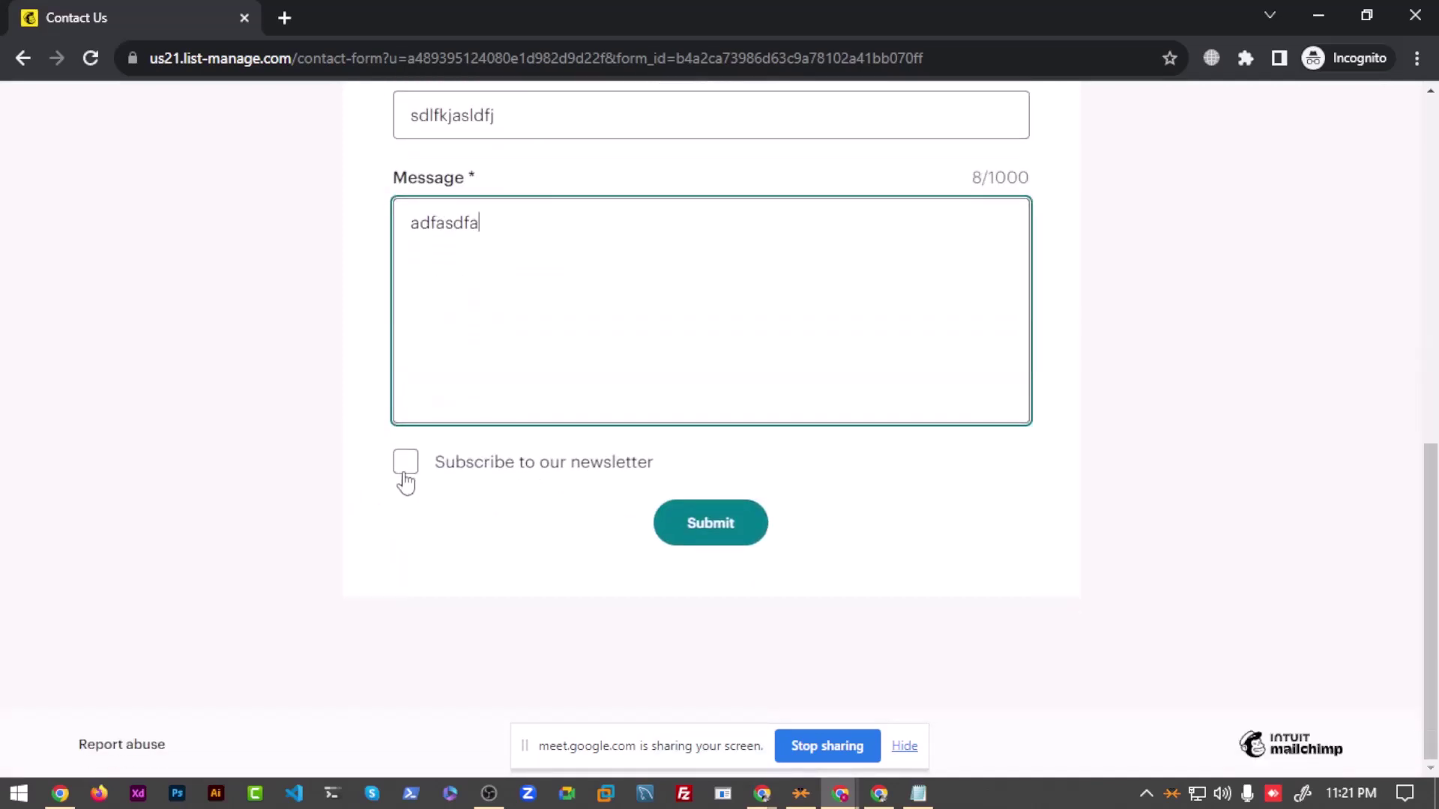
{"action": "left_click", "coordinate": [403, 471]}
{"action": "scroll", "coordinate": [658, 502], "scroll_direction": "up", "scroll_amount": 7}
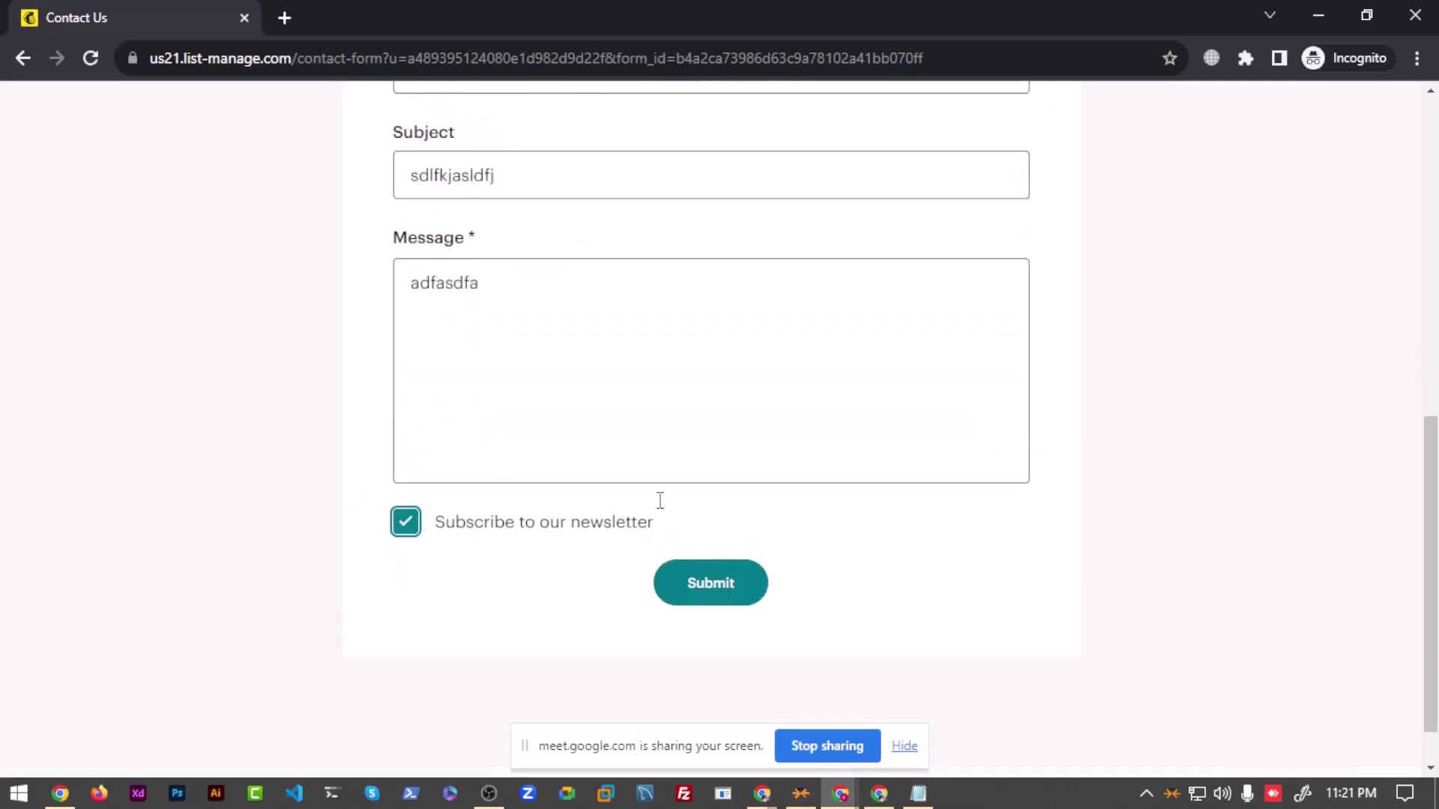
{"action": "scroll", "coordinate": [572, 437], "scroll_direction": "down", "scroll_amount": 3}
{"action": "scroll", "coordinate": [790, 402], "scroll_direction": "up", "scroll_amount": 6}
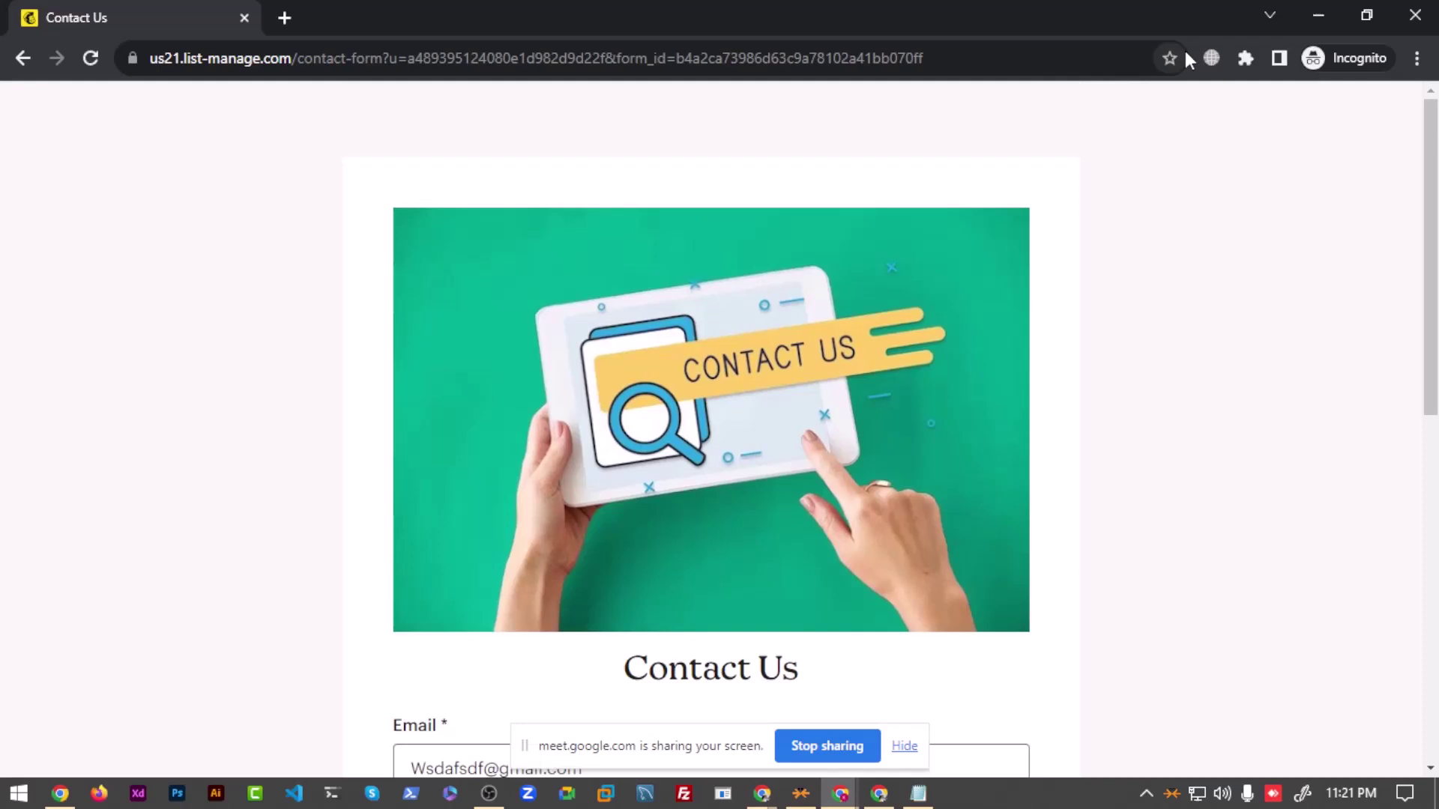
{"action": "left_click", "coordinate": [1411, 24]}
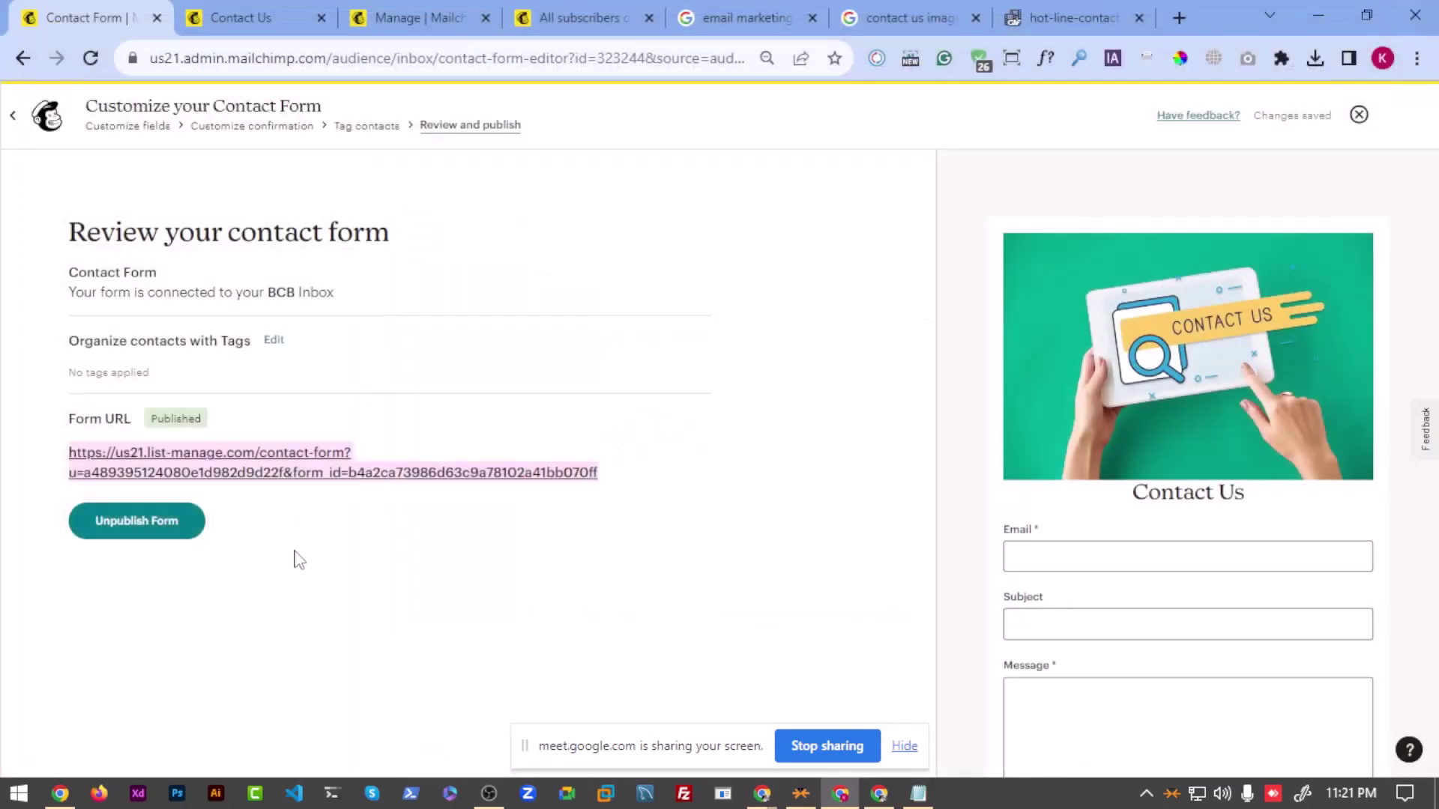
Step: Return to Signup forms and add two blank lines below POPUP Form in Notepad
{"action": "left_click", "coordinate": [12, 116]}
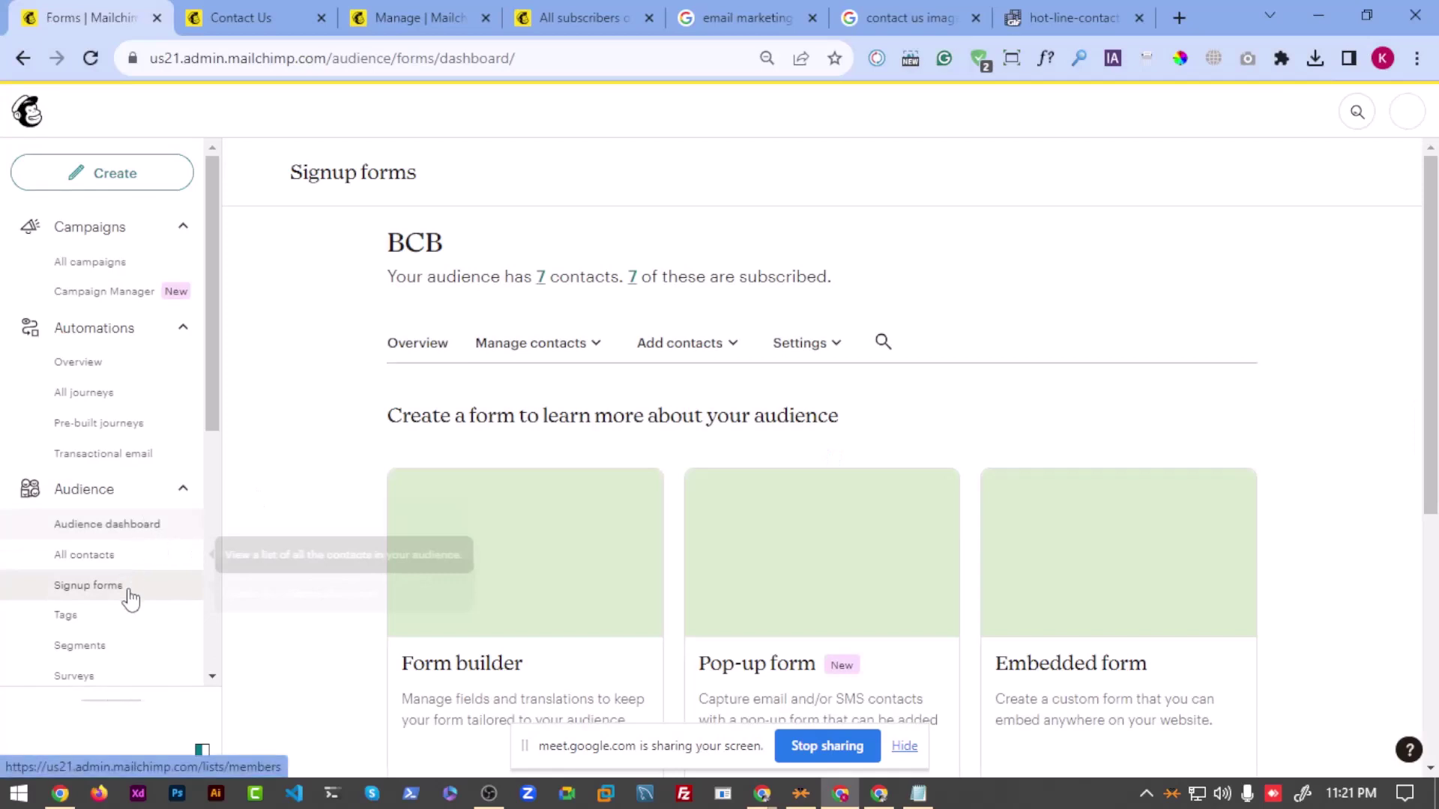
{"action": "left_click", "coordinate": [905, 746]}
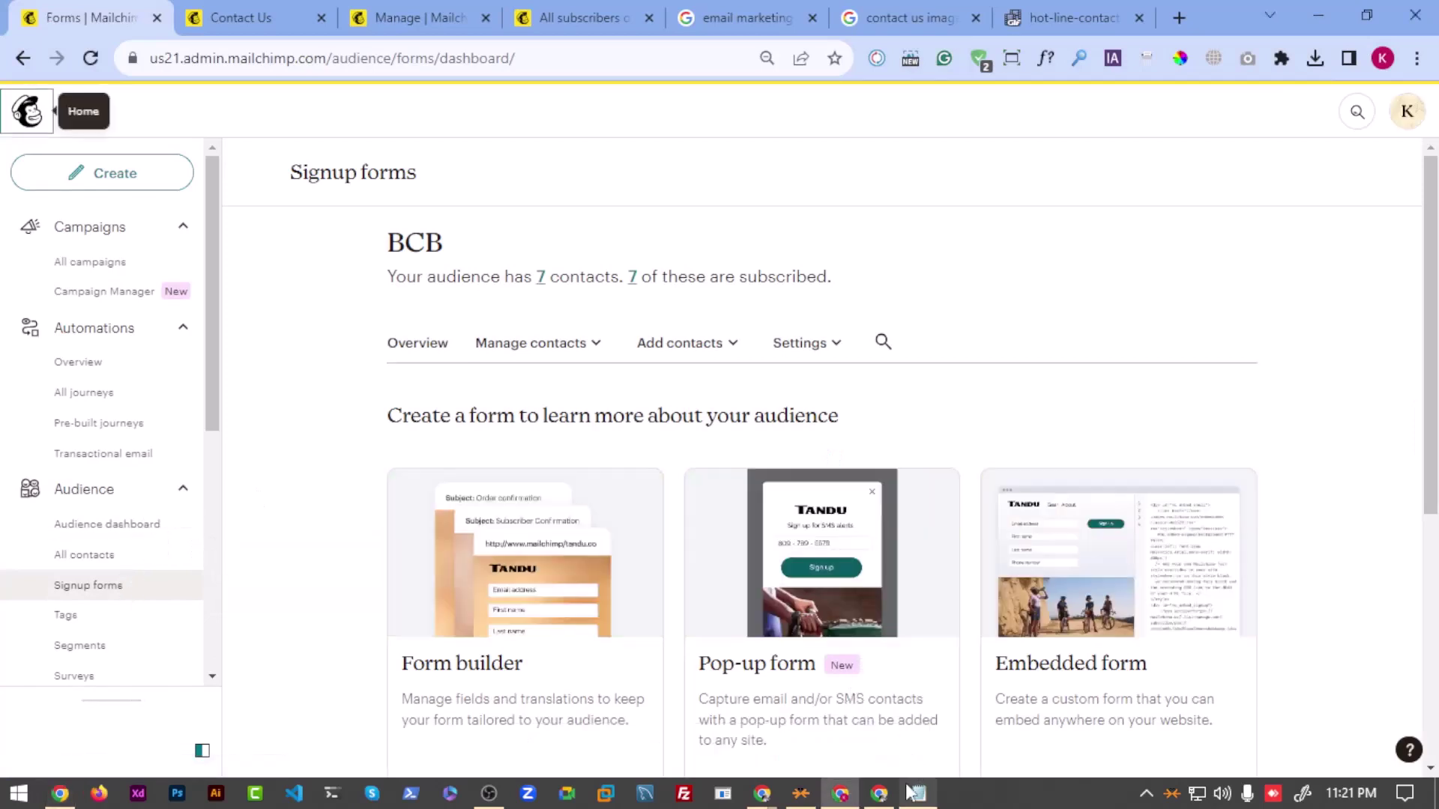
{"action": "key", "text": "alt+Tab"}
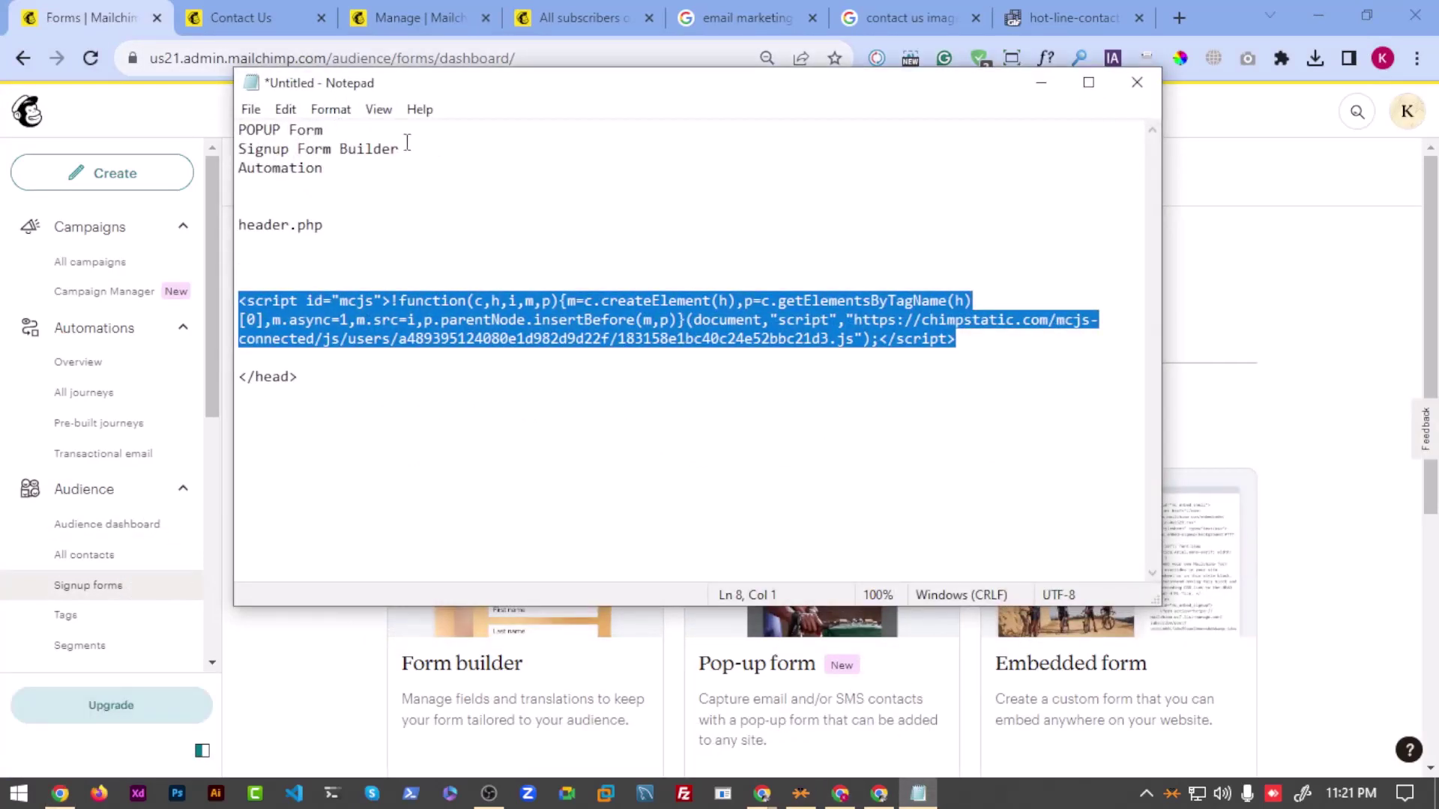
{"action": "left_click", "coordinate": [407, 147]}
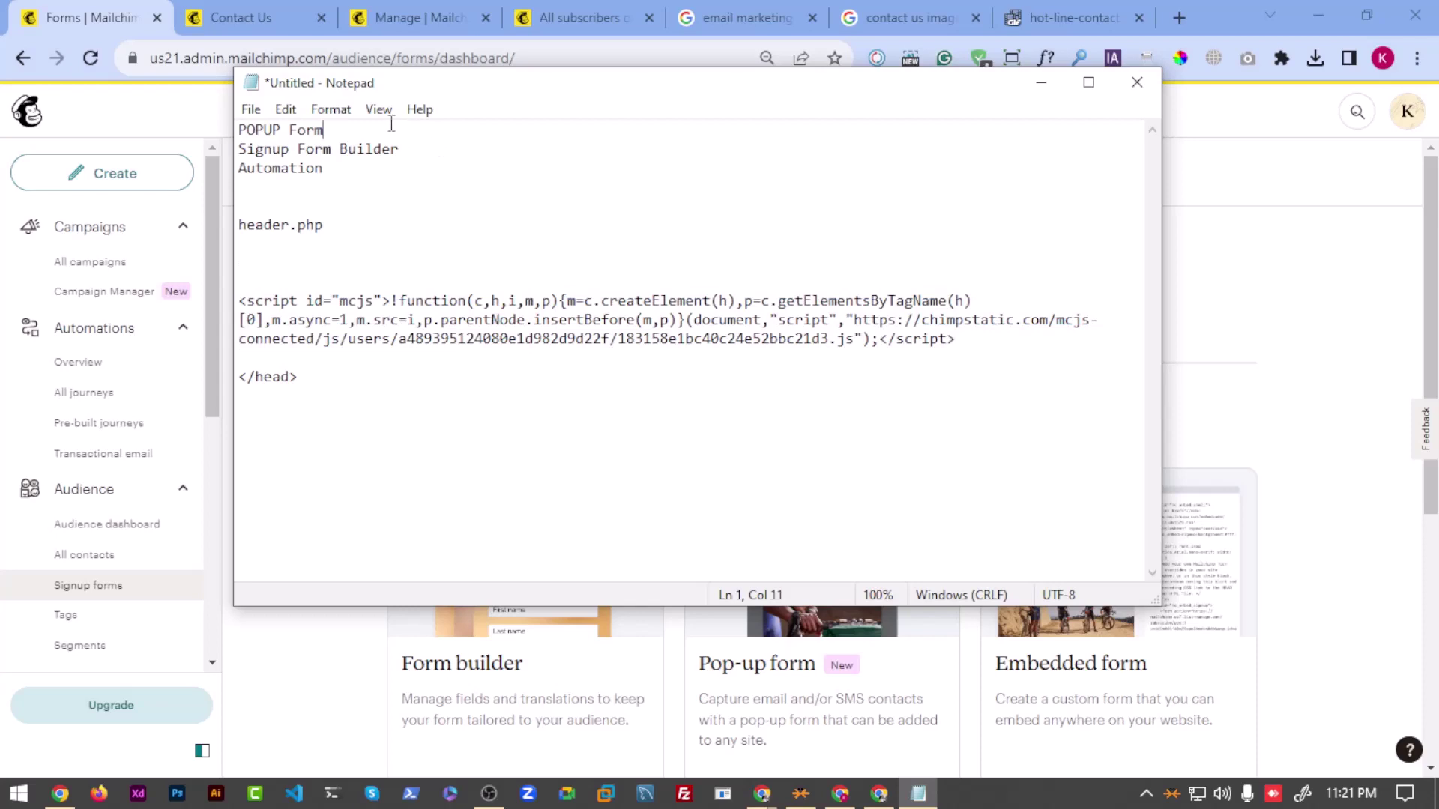
{"action": "key", "text": "Return"}
{"action": "key", "text": "Return"}
Step: Open the Embedded form option and move Chrome aside to reveal Notepad
{"action": "left_click", "coordinate": [1187, 254]}
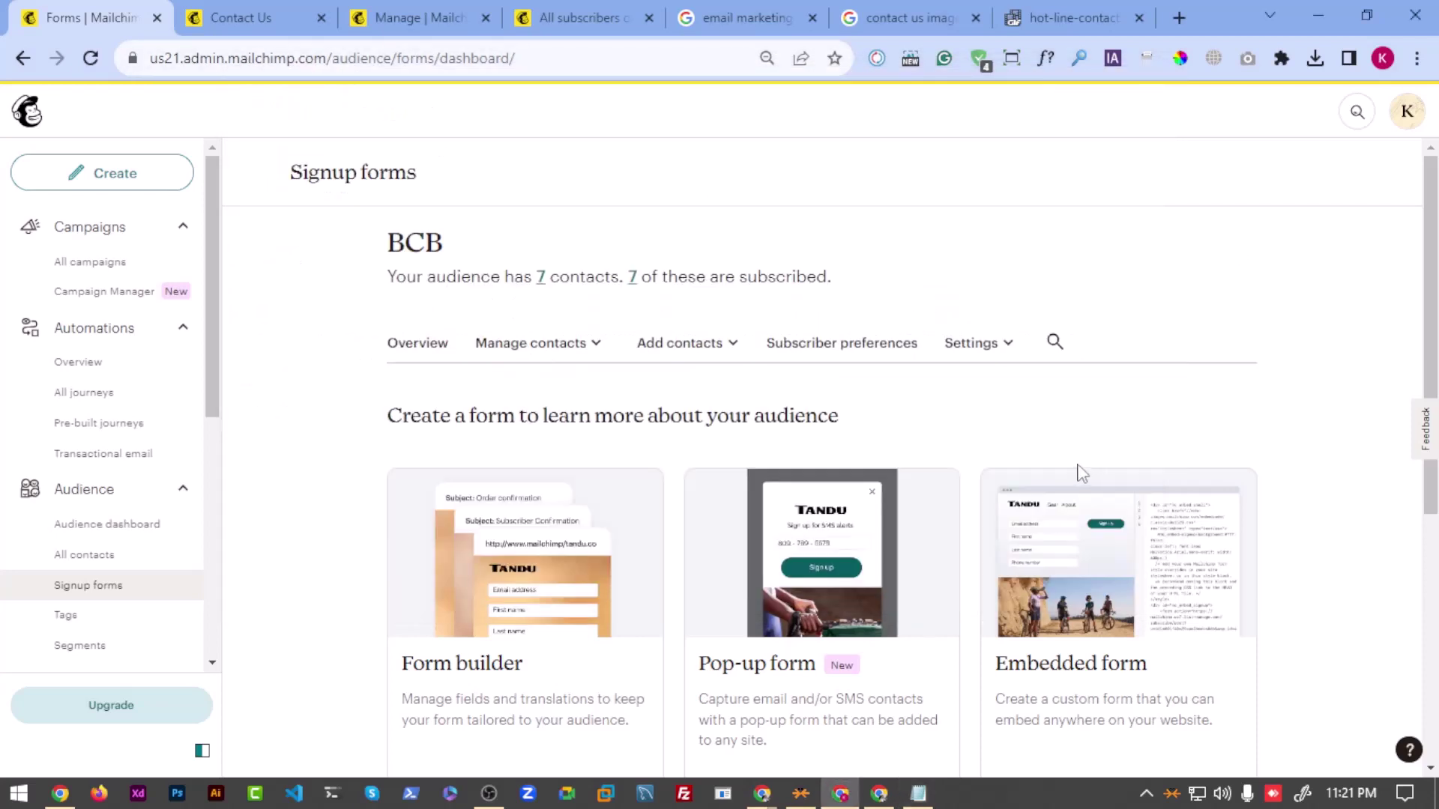
{"action": "scroll", "coordinate": [1079, 473], "scroll_direction": "down", "scroll_amount": 4}
{"action": "left_click", "coordinate": [1092, 278]}
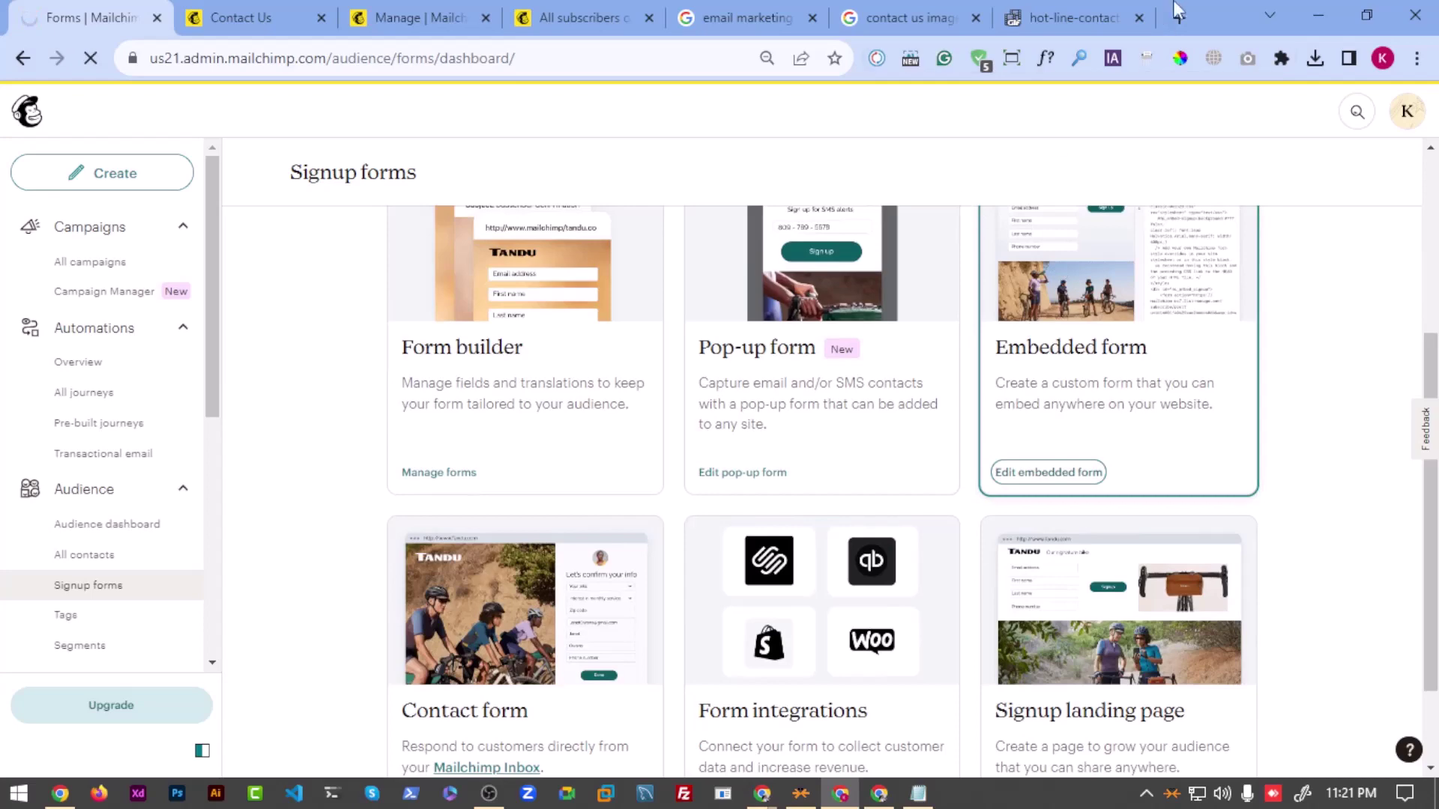
{"action": "left_click_drag", "start_coordinate": [1178, 10], "coordinate": [1438, 285]}
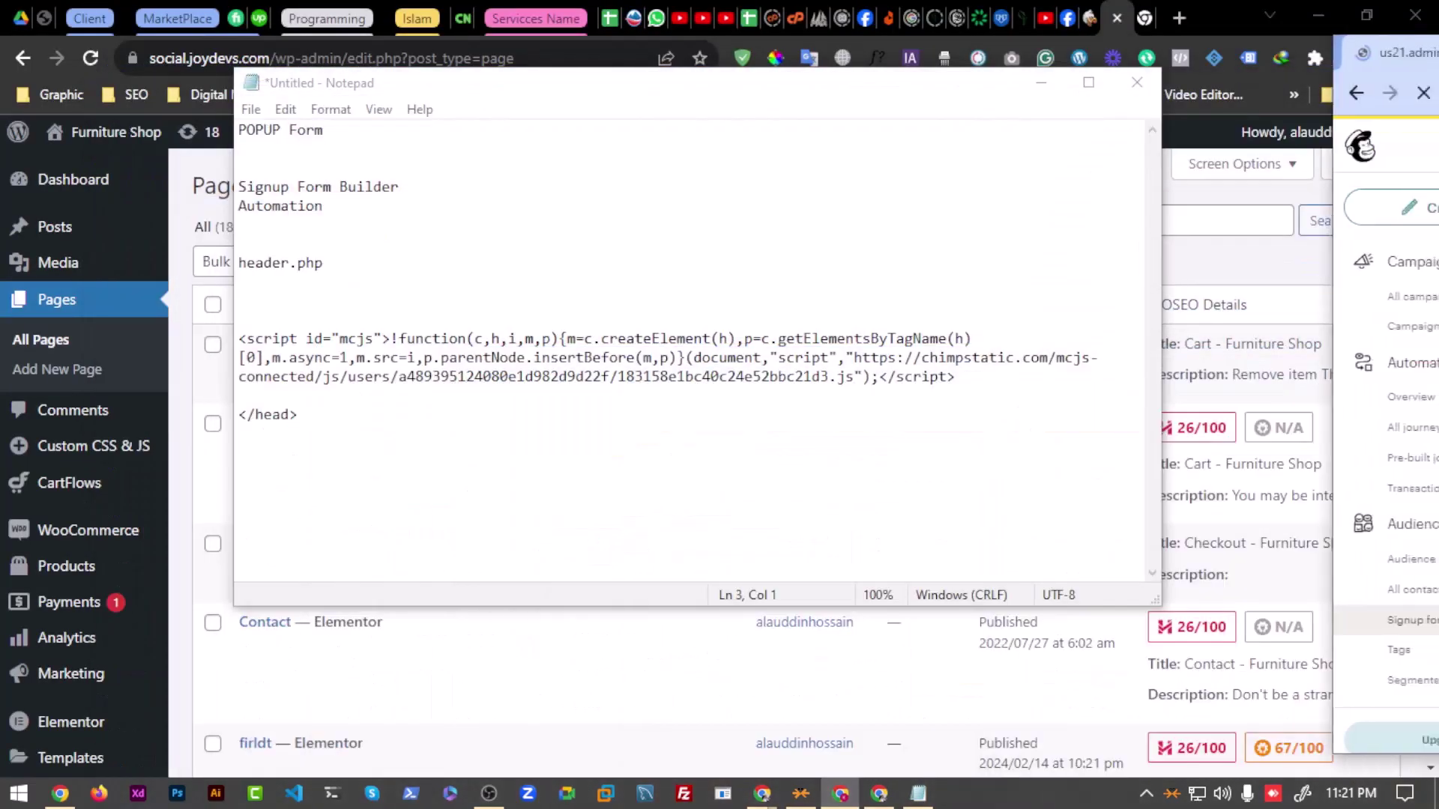
Step: Add 'Contact form' and 'Embedded Form builder' as new lines in the Notepad notes
{"action": "left_click", "coordinate": [512, 146]}
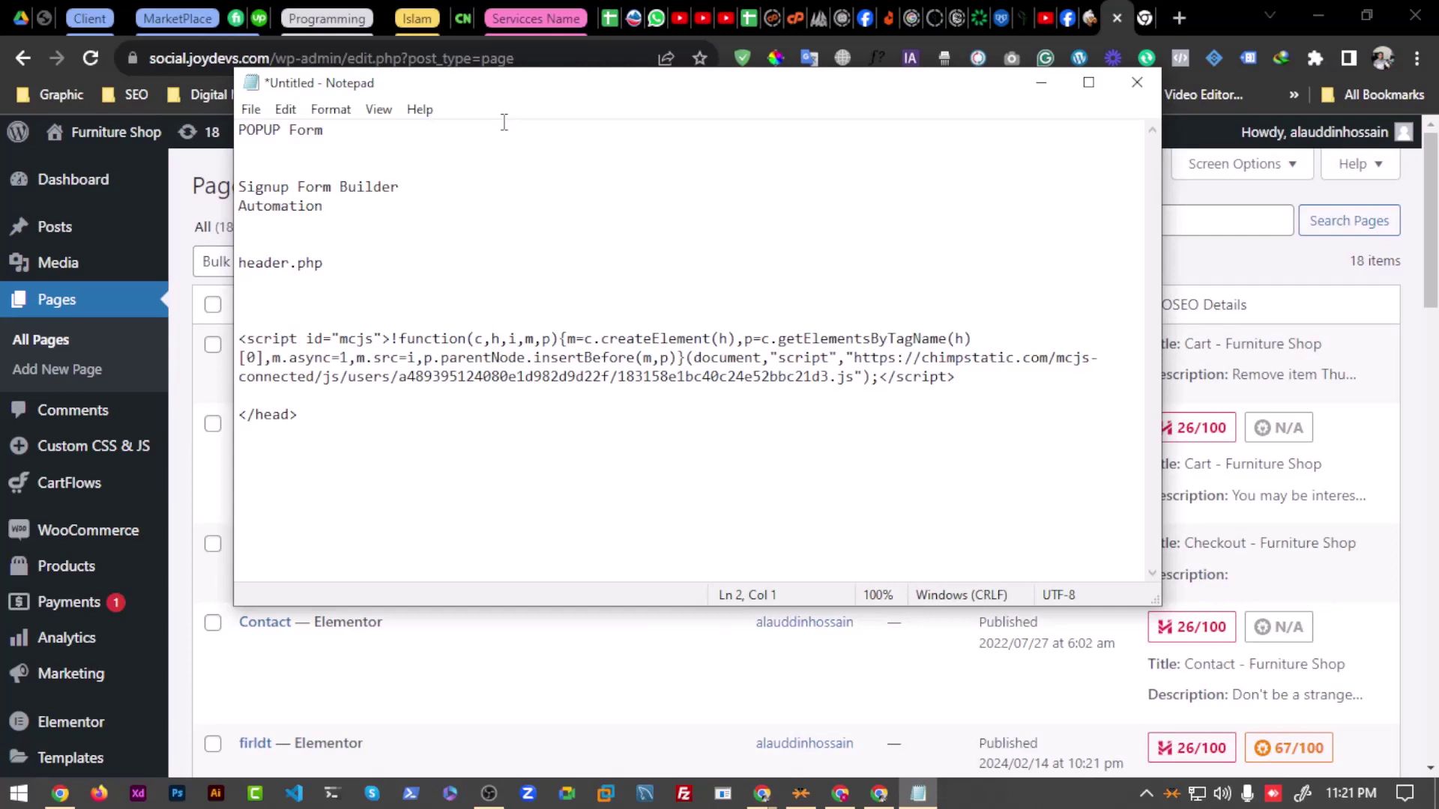
{"action": "type", "text": "Contact form"}
{"action": "key", "text": "Return"}
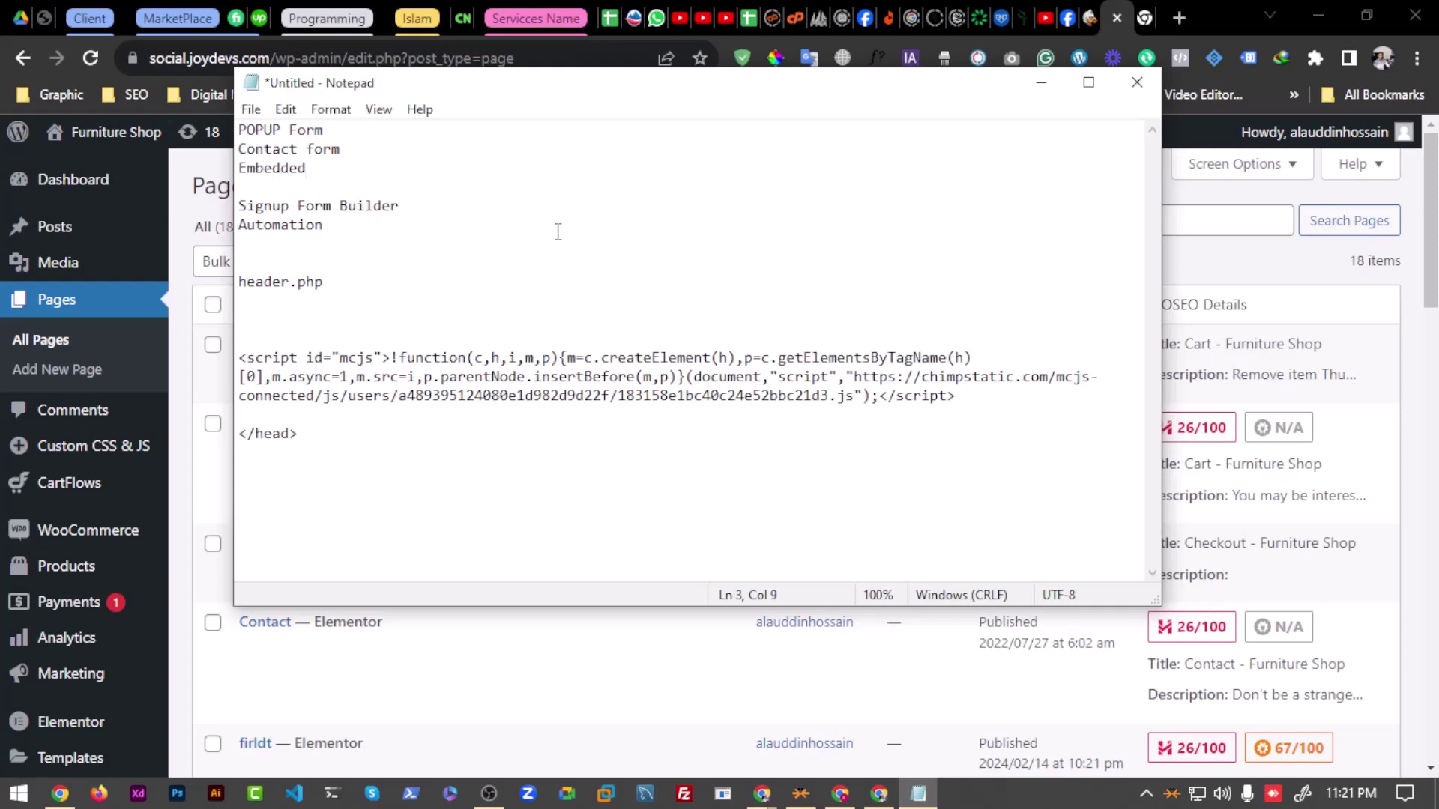
{"action": "type", "text": "Embedded Form builder"}
{"action": "key", "text": "Return"}
{"action": "key", "text": "Return"}
Step: Rewrite the first note line to read 'POPUP Form and Connect it with Website'
{"action": "left_click", "coordinate": [1434, 187]}
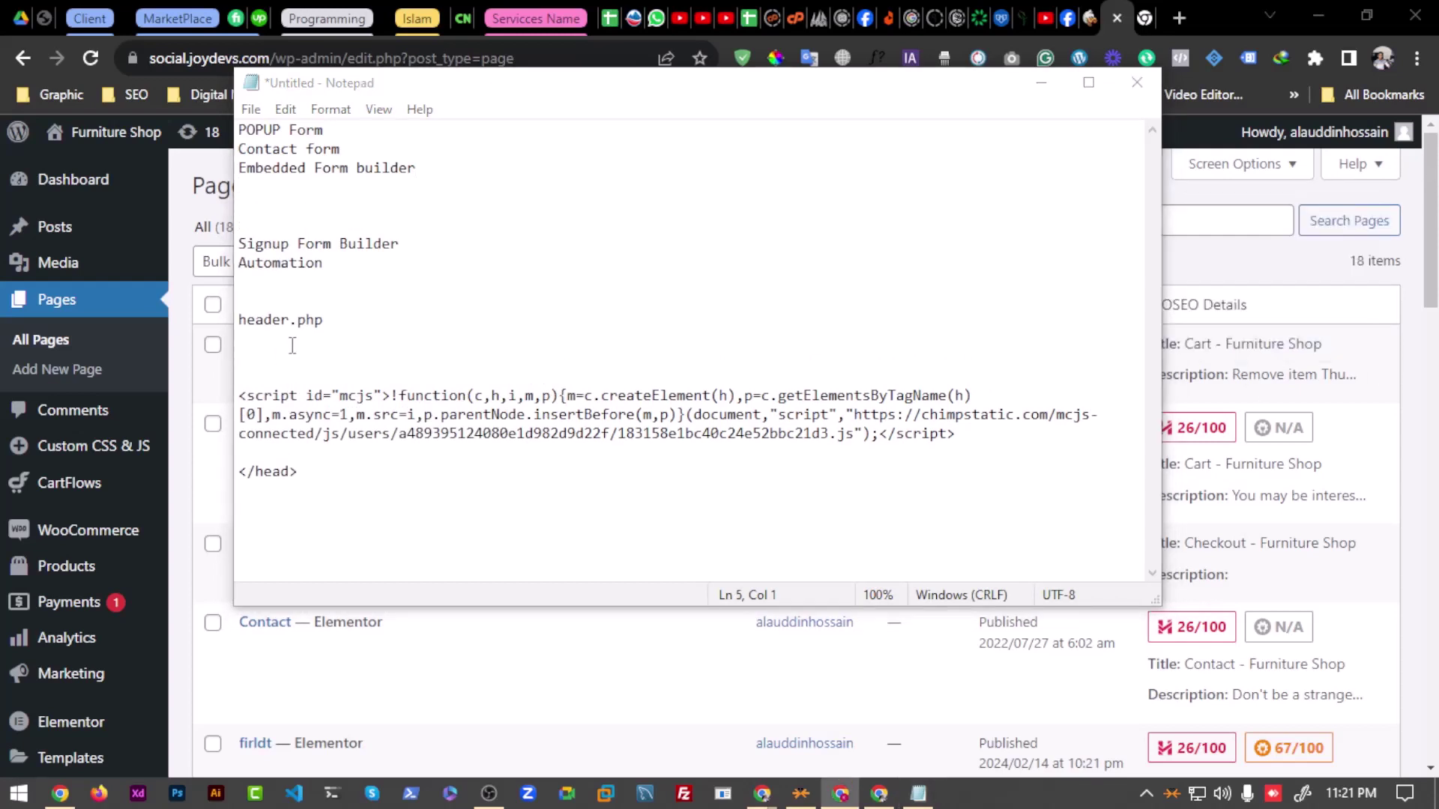
{"action": "left_click", "coordinate": [290, 190]}
{"action": "double_click", "coordinate": [271, 148]}
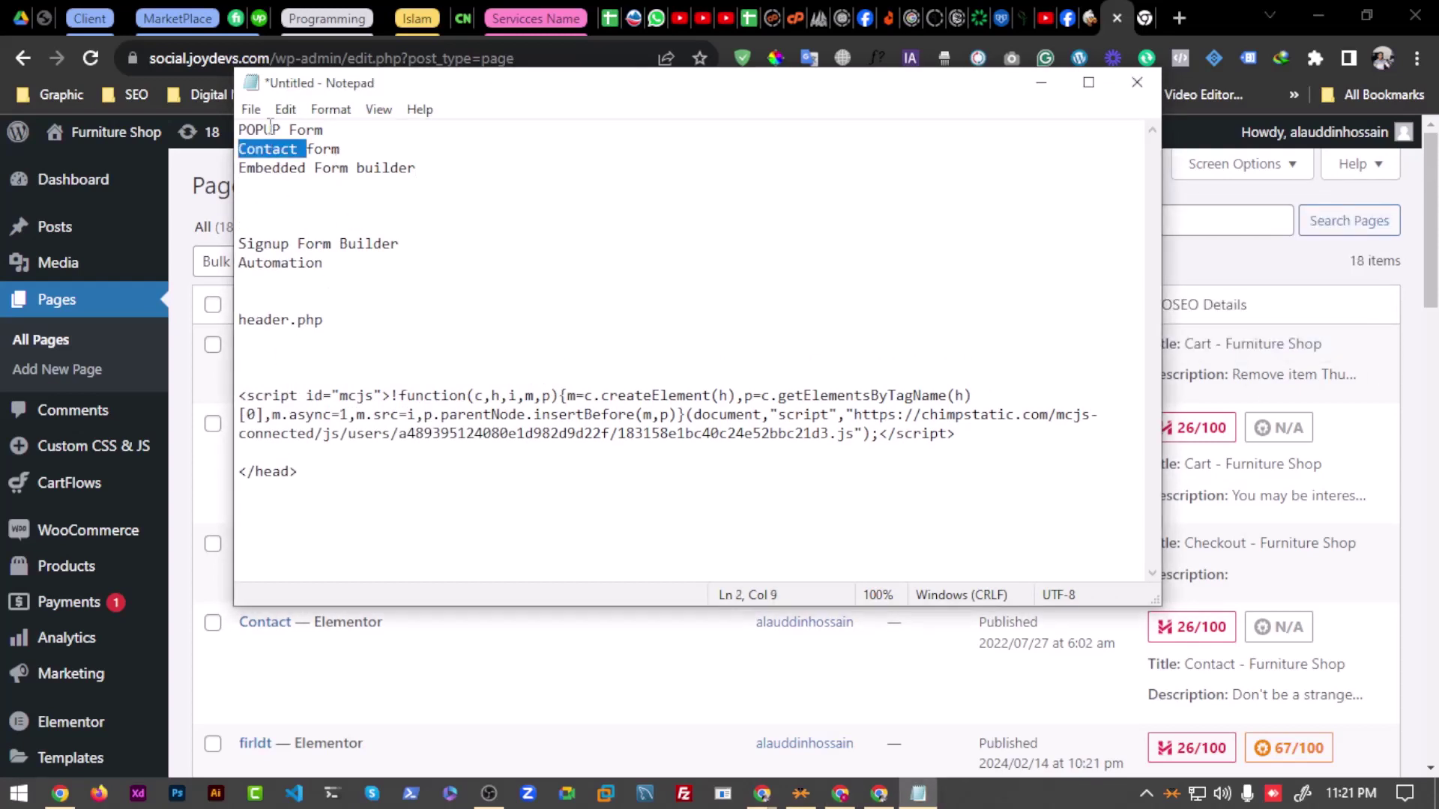
{"action": "double_click", "coordinate": [271, 128]}
{"action": "left_click", "coordinate": [422, 130]}
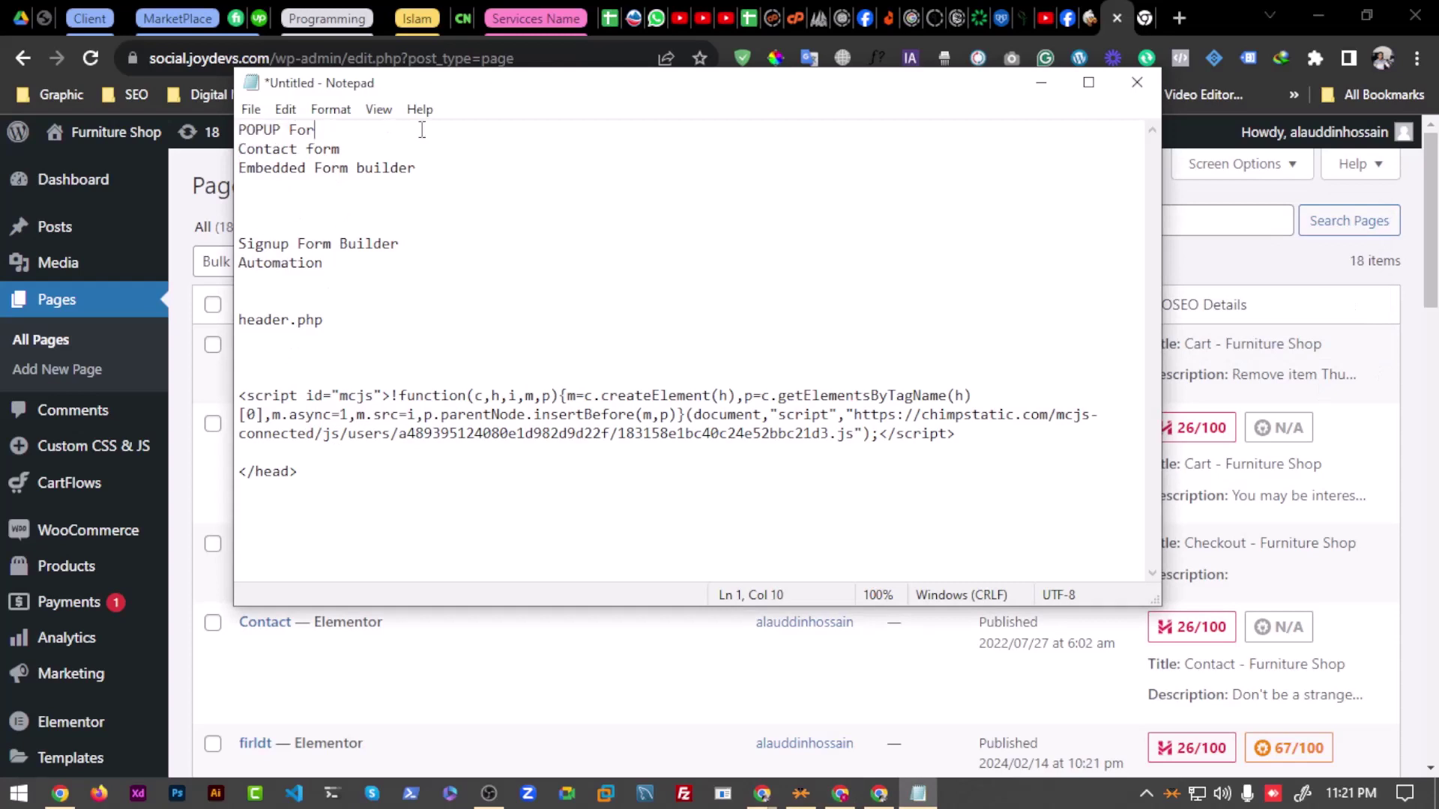
{"action": "key", "text": "BackSpace"}
{"action": "key", "text": "BackSpace"}
{"action": "type", "text": "Form and Connect it with Web"}
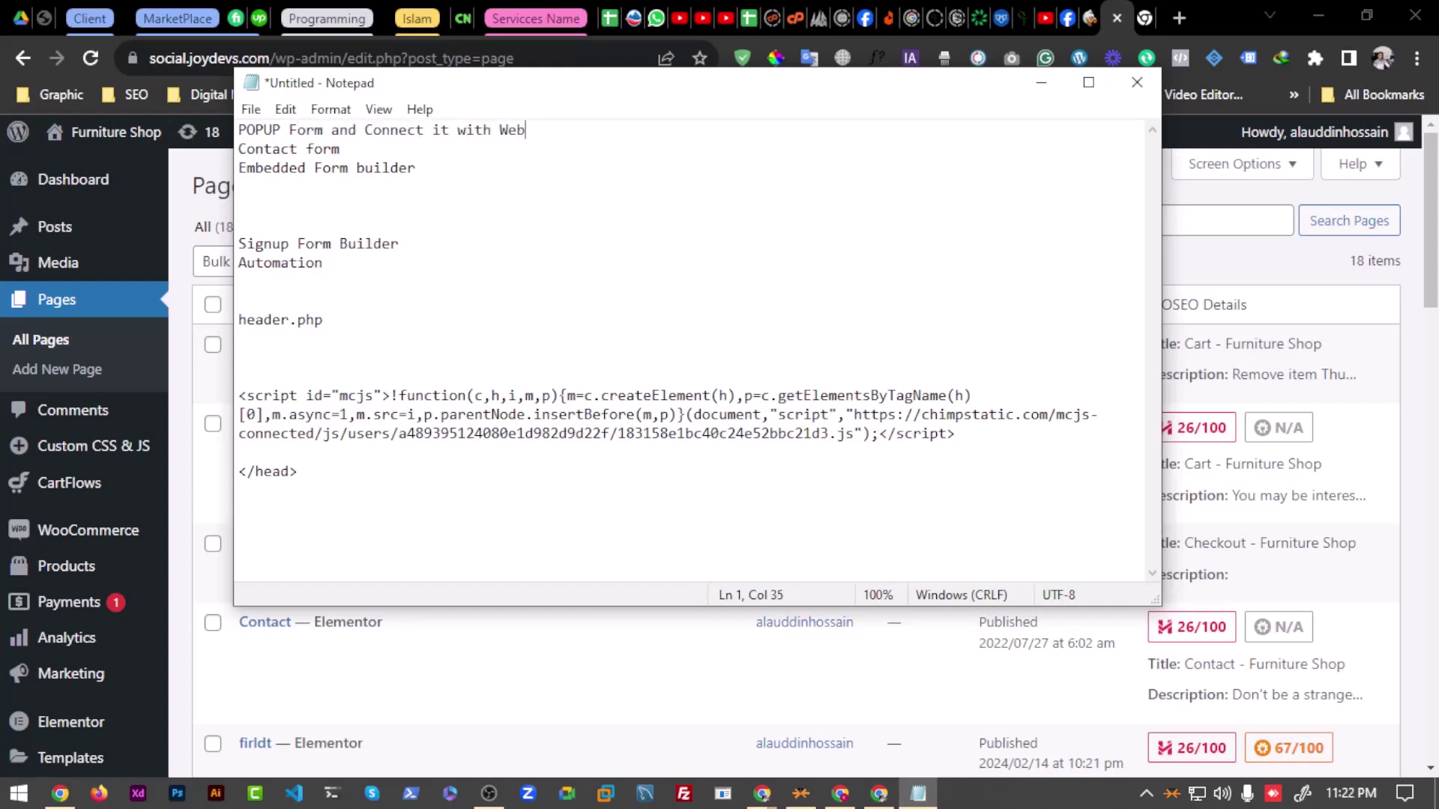
{"action": "type", "text": "site"}
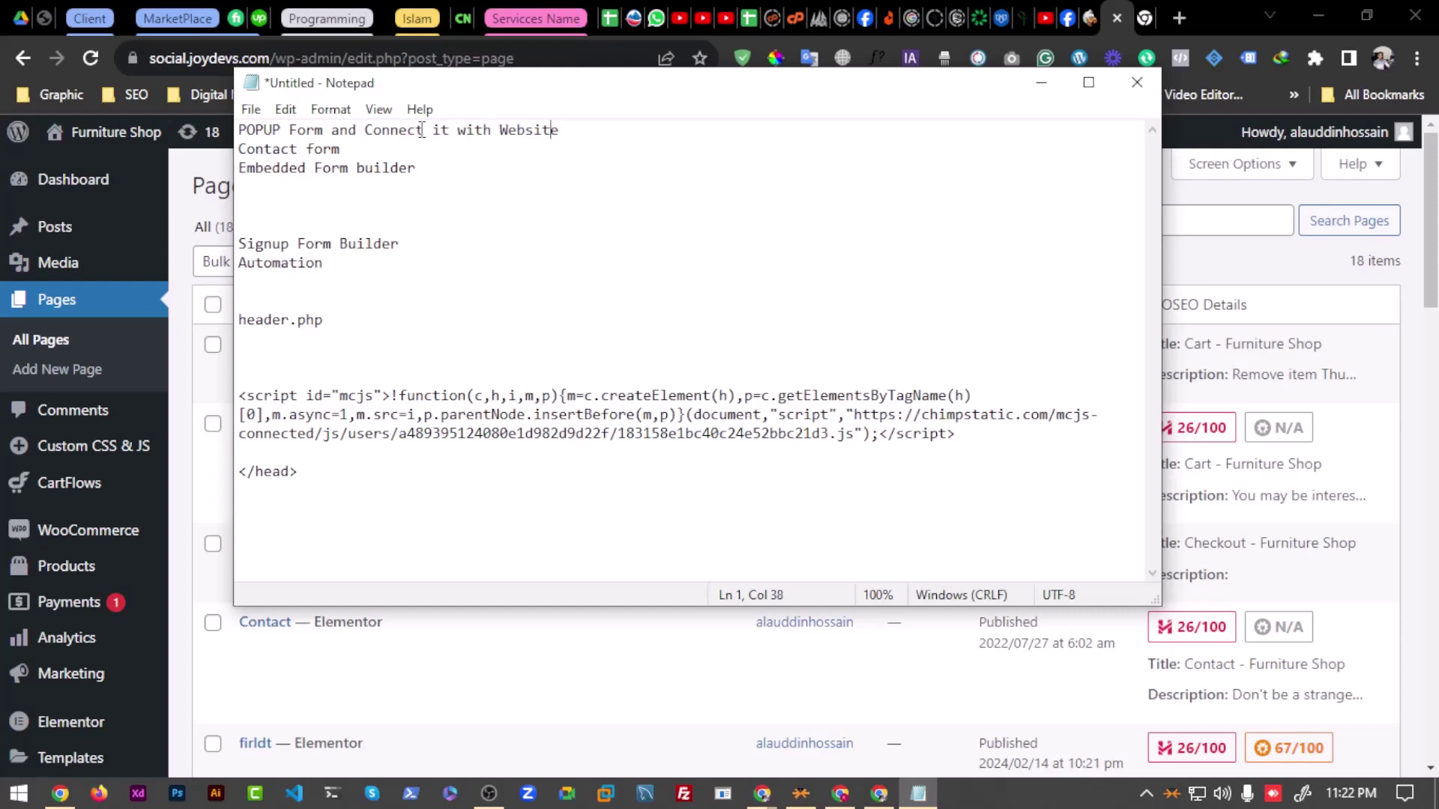